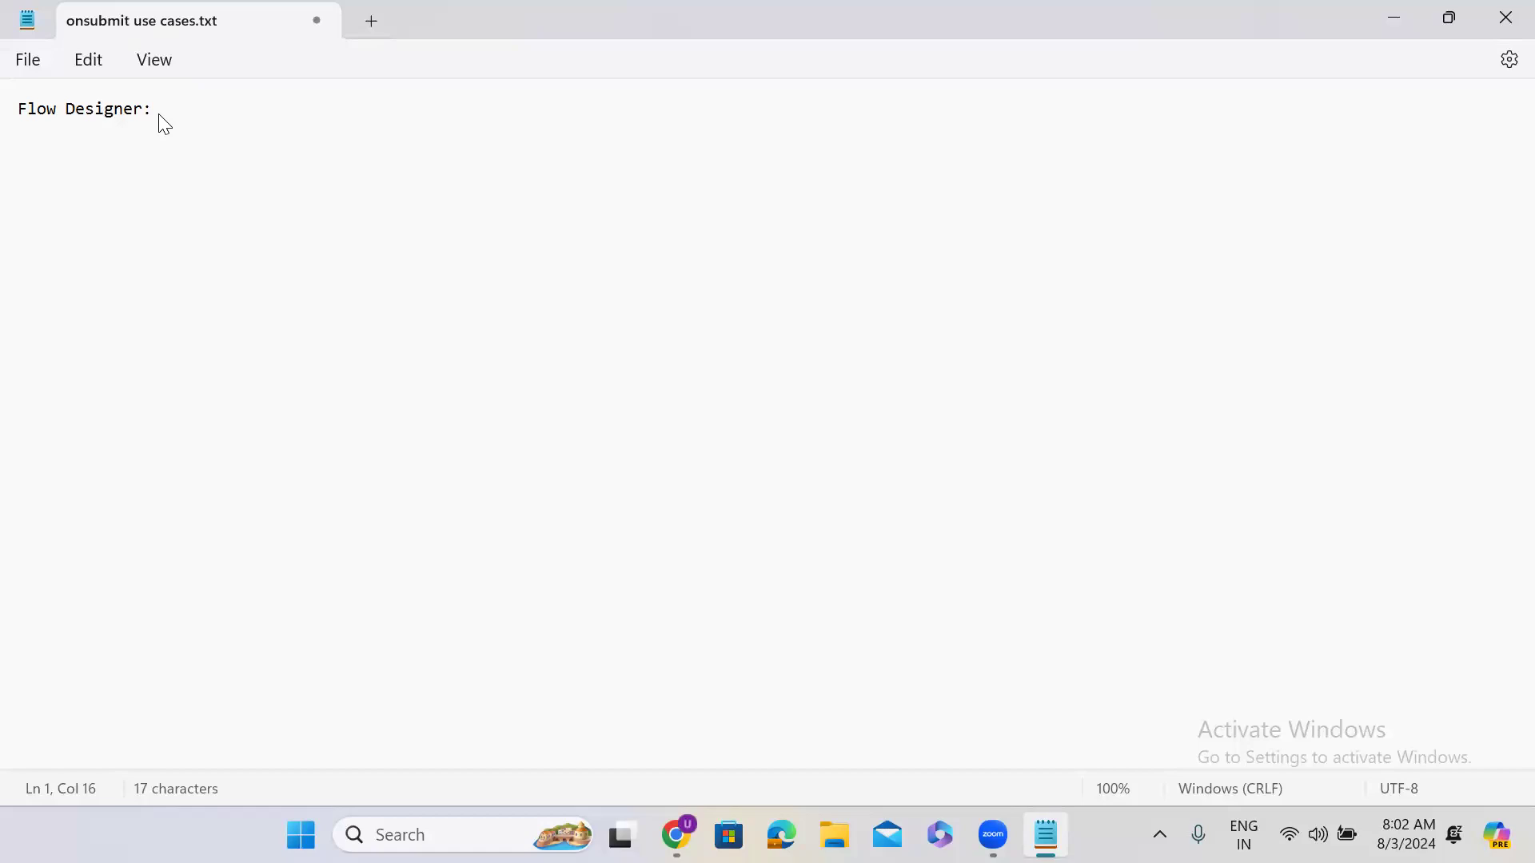
Step: List Flow, Action and Subflow on separate lines in the Notepad notes
{"action": "left_click", "coordinate": [36, 160]}
{"action": "type", "text": "Flow"}
{"action": "key", "text": "Return"}
{"action": "key", "text": "Return"}
{"action": "type", "text": "Action"}
{"action": "key", "text": "Return"}
{"action": "key", "text": "Return"}
{"action": "type", "text": "Subflow"}
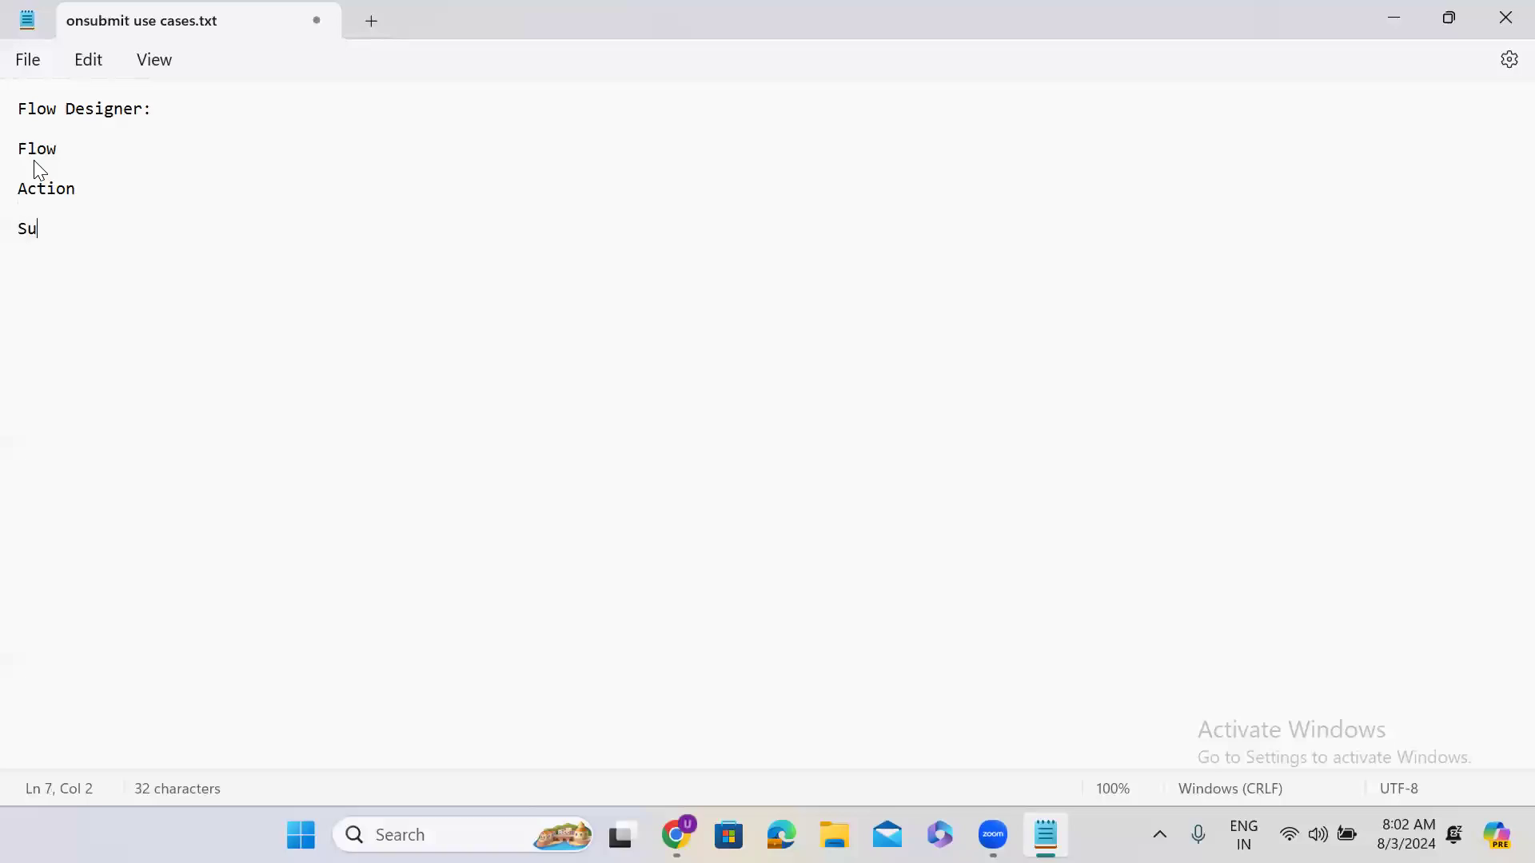
{"action": "key", "text": "Return"}
{"action": "key", "text": "Return"}
Step: Add descriptions: Flow --- trigger, Action --- Inputs & outputs, Subflow -- inputs & Outputs
{"action": "left_click", "coordinate": [59, 151]}
{"action": "type", "text": "--- trigger"}
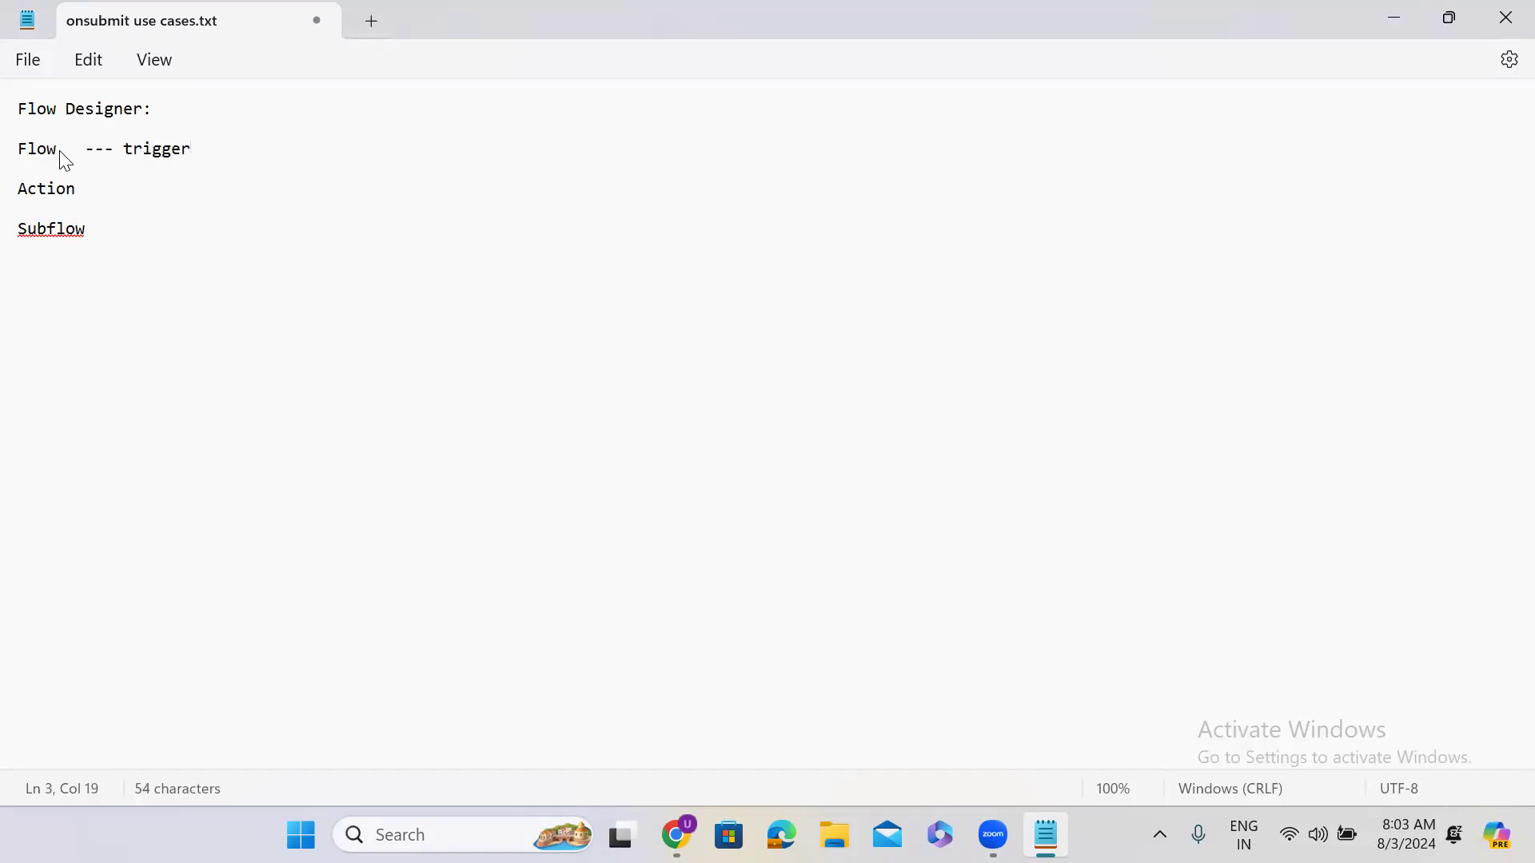
{"action": "left_click", "coordinate": [103, 190]}
{"action": "type", "text": "--- Inputs & outputs"}
{"action": "left_click", "coordinate": [130, 231]}
{"action": "type", "text": "--"}
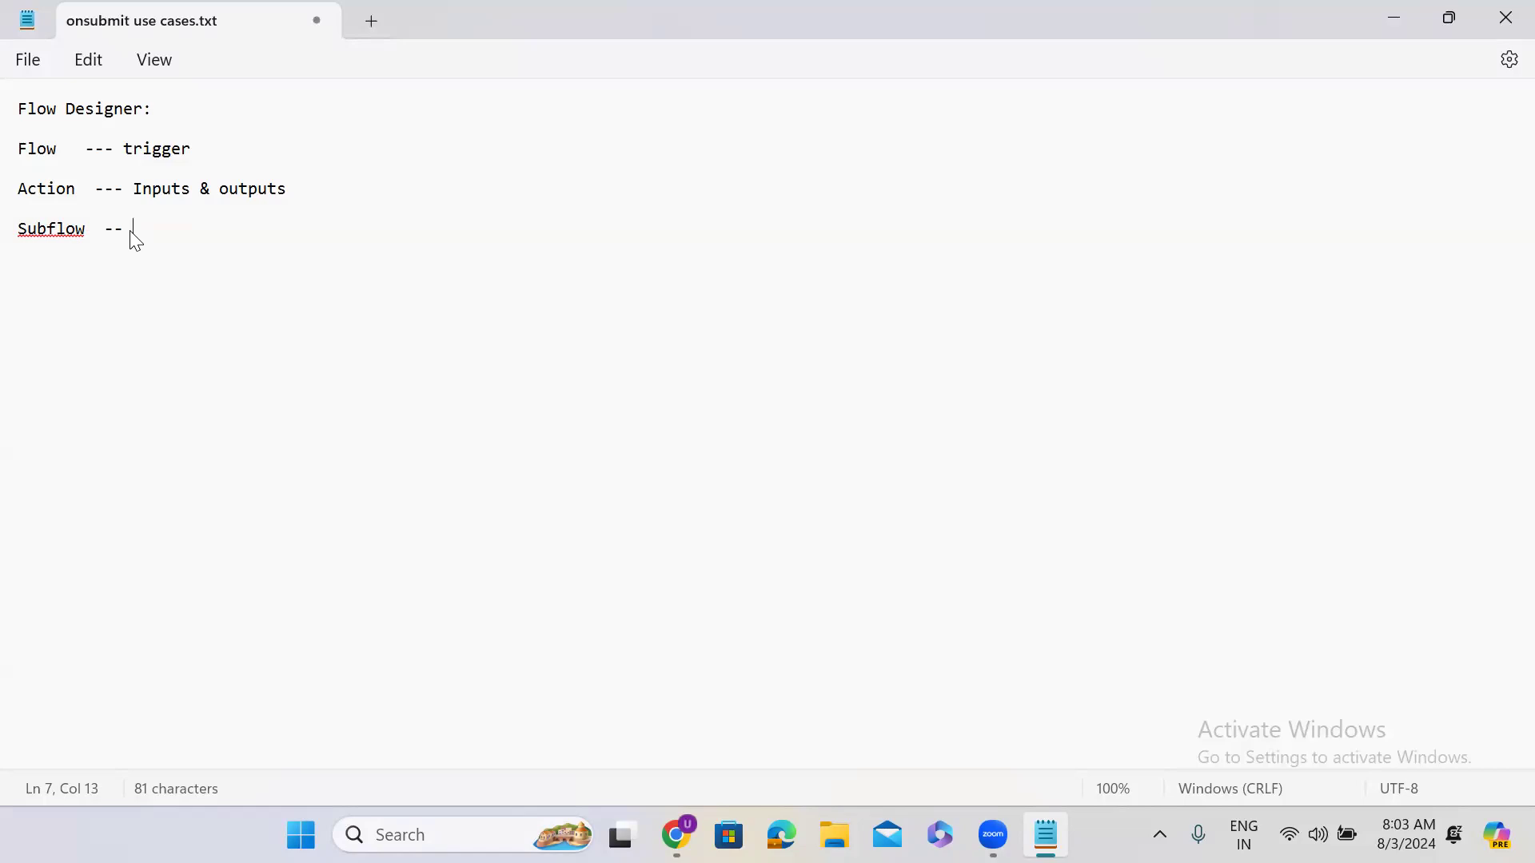
{"action": "type", "text": "inputs & Outpyrs"}
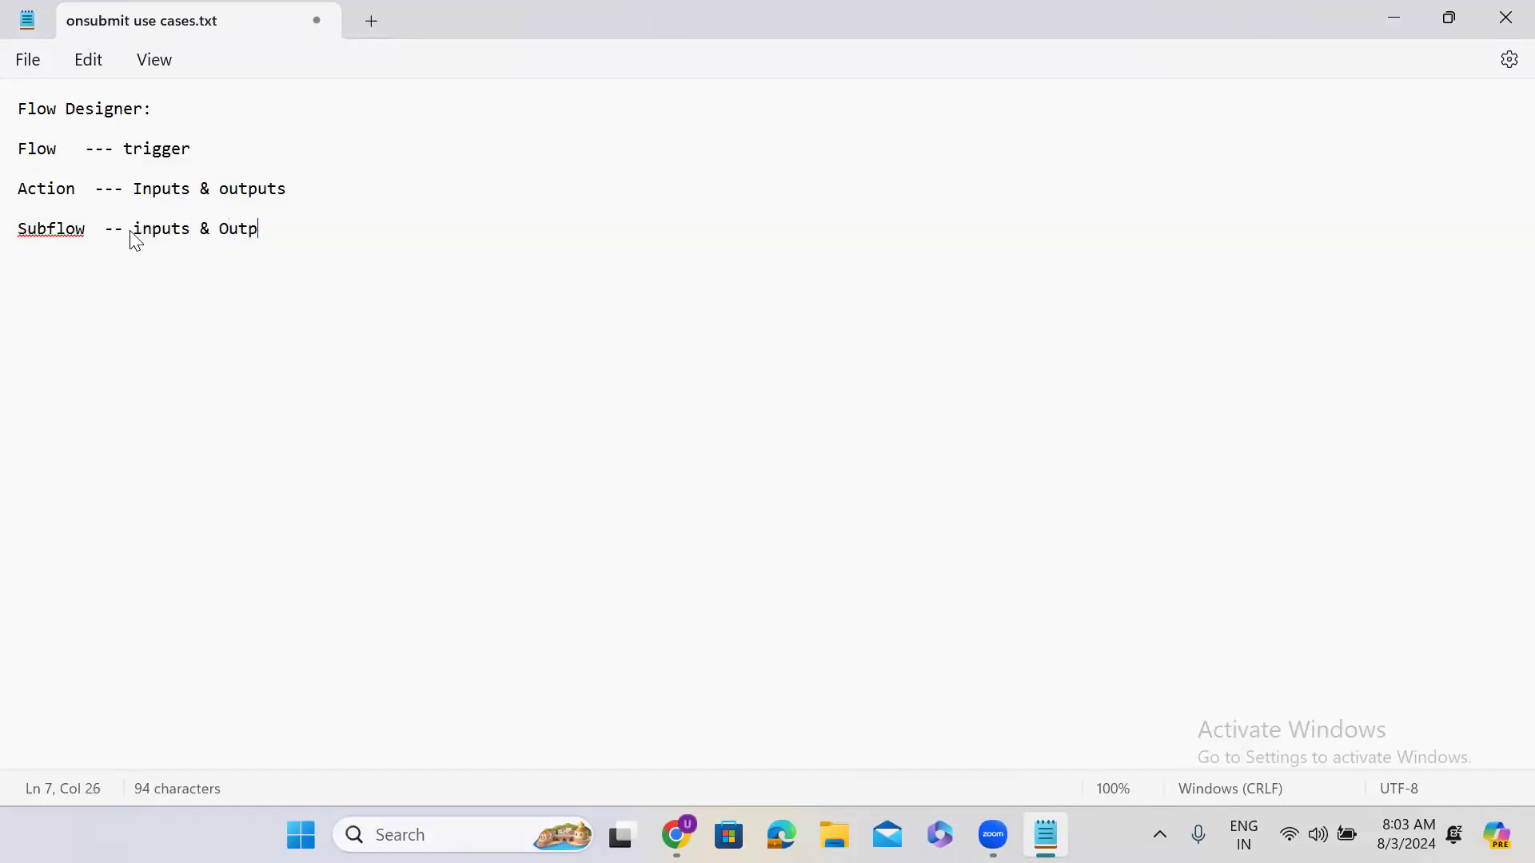
{"action": "key", "text": "BackSpace"}
{"action": "key", "text": "BackSpace"}
{"action": "key", "text": "BackSpace"}
{"action": "type", "text": "uts"}
Step: Highlight Flow, Action and Subflow in turn, then minimise Notepad to reveal the browser
{"action": "double_click", "coordinate": [38, 150]}
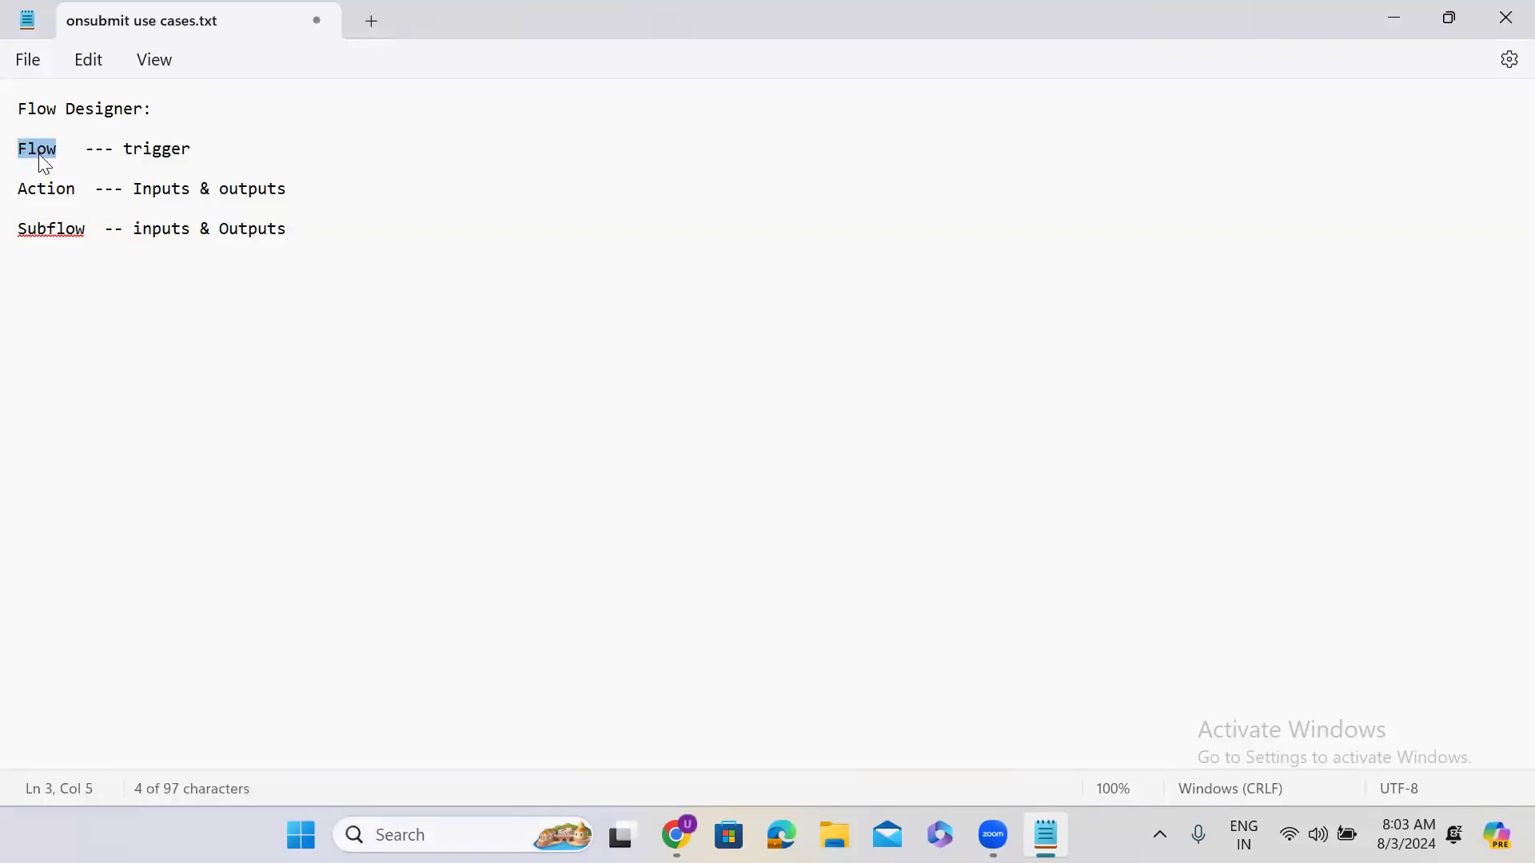
{"action": "double_click", "coordinate": [65, 190]}
{"action": "double_click", "coordinate": [64, 230]}
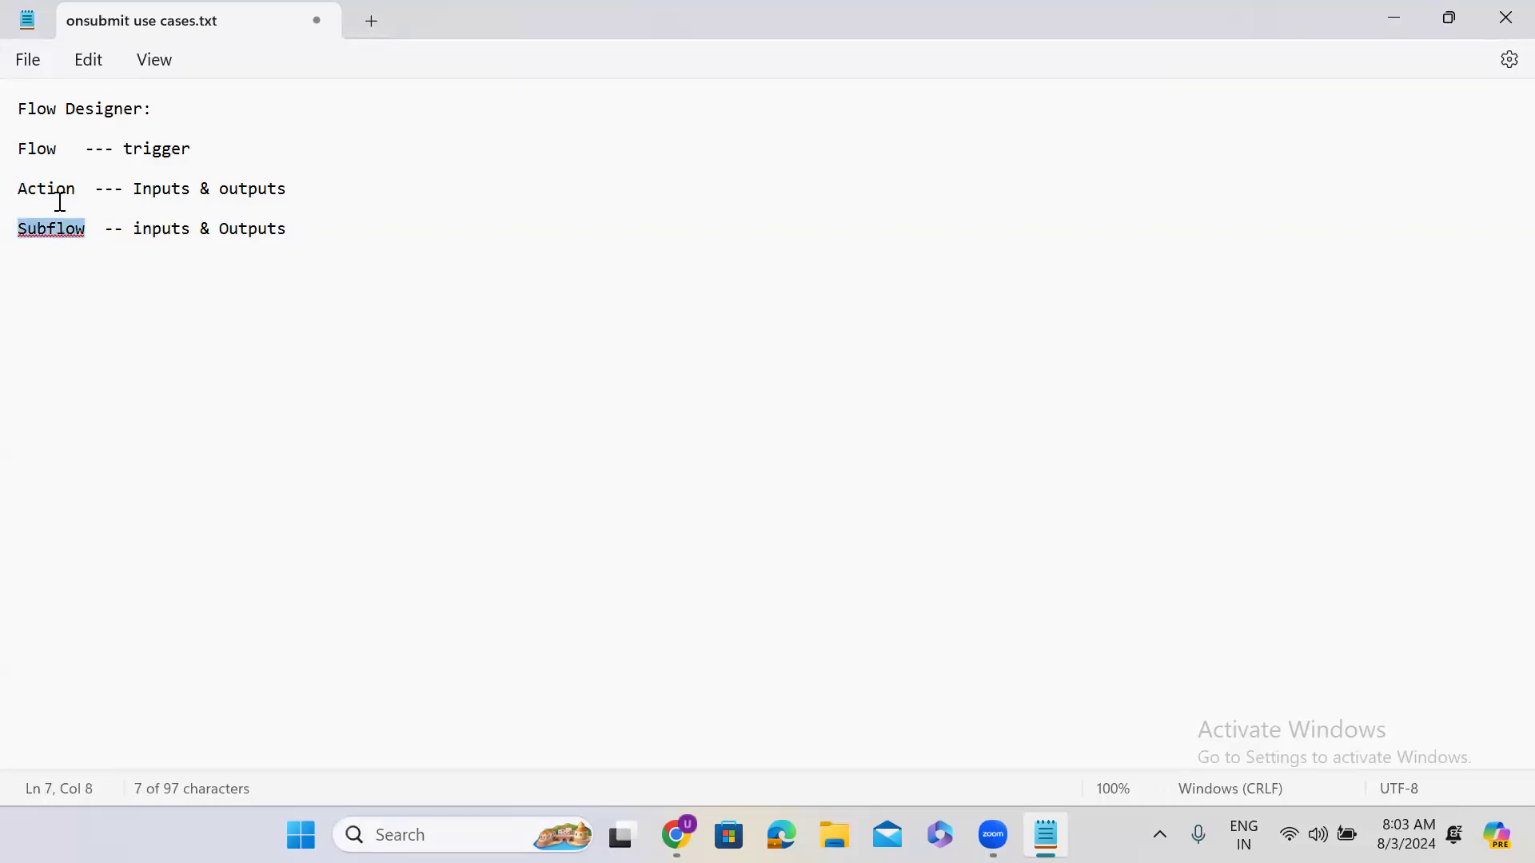
{"action": "double_click", "coordinate": [32, 150]}
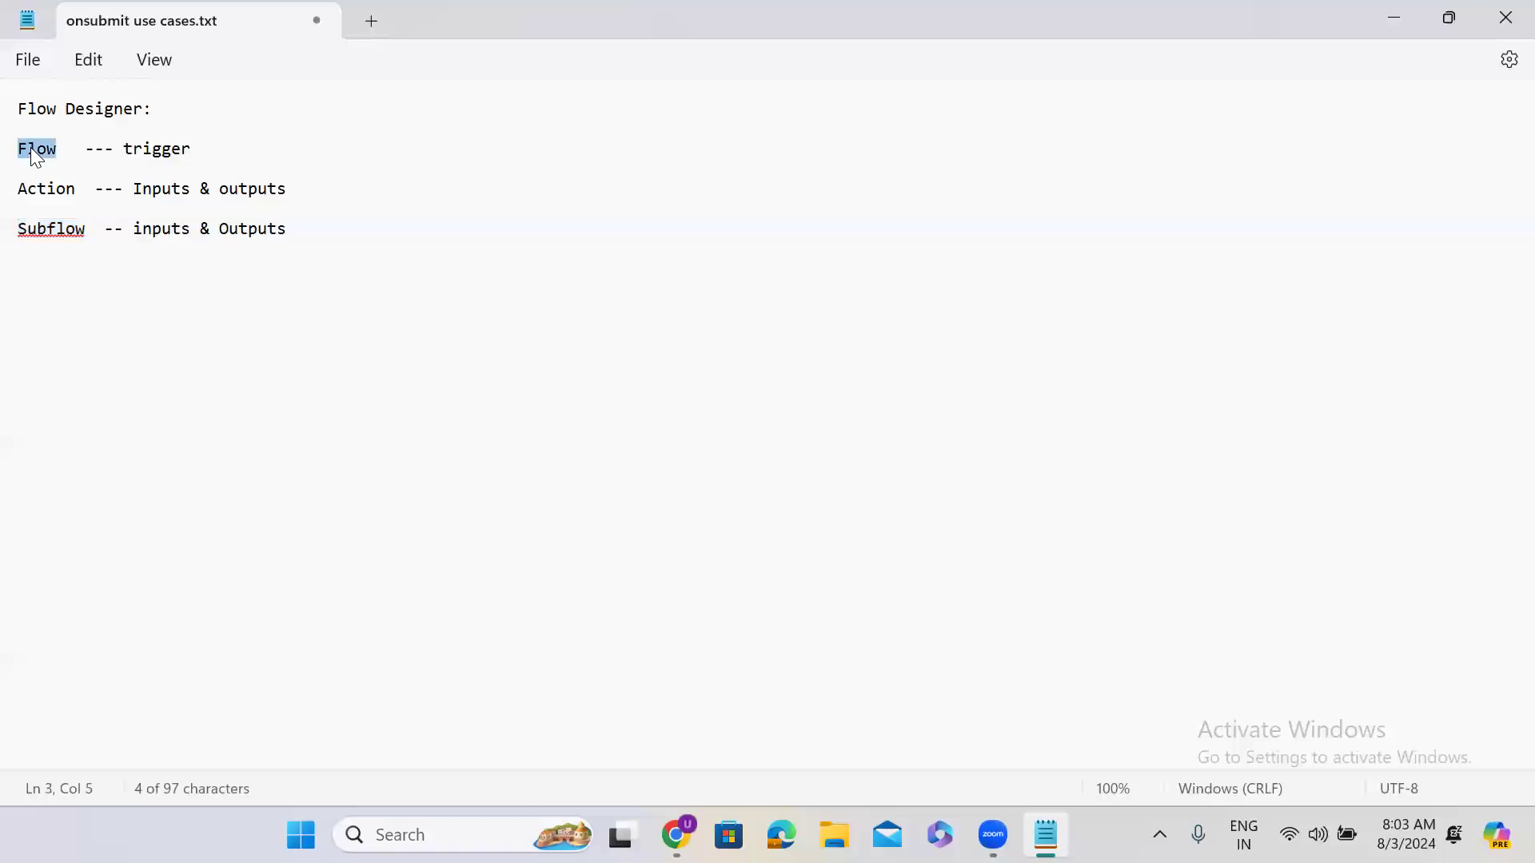
{"action": "double_click", "coordinate": [37, 192]}
{"action": "double_click", "coordinate": [65, 237]}
{"action": "left_click", "coordinate": [1387, 24]}
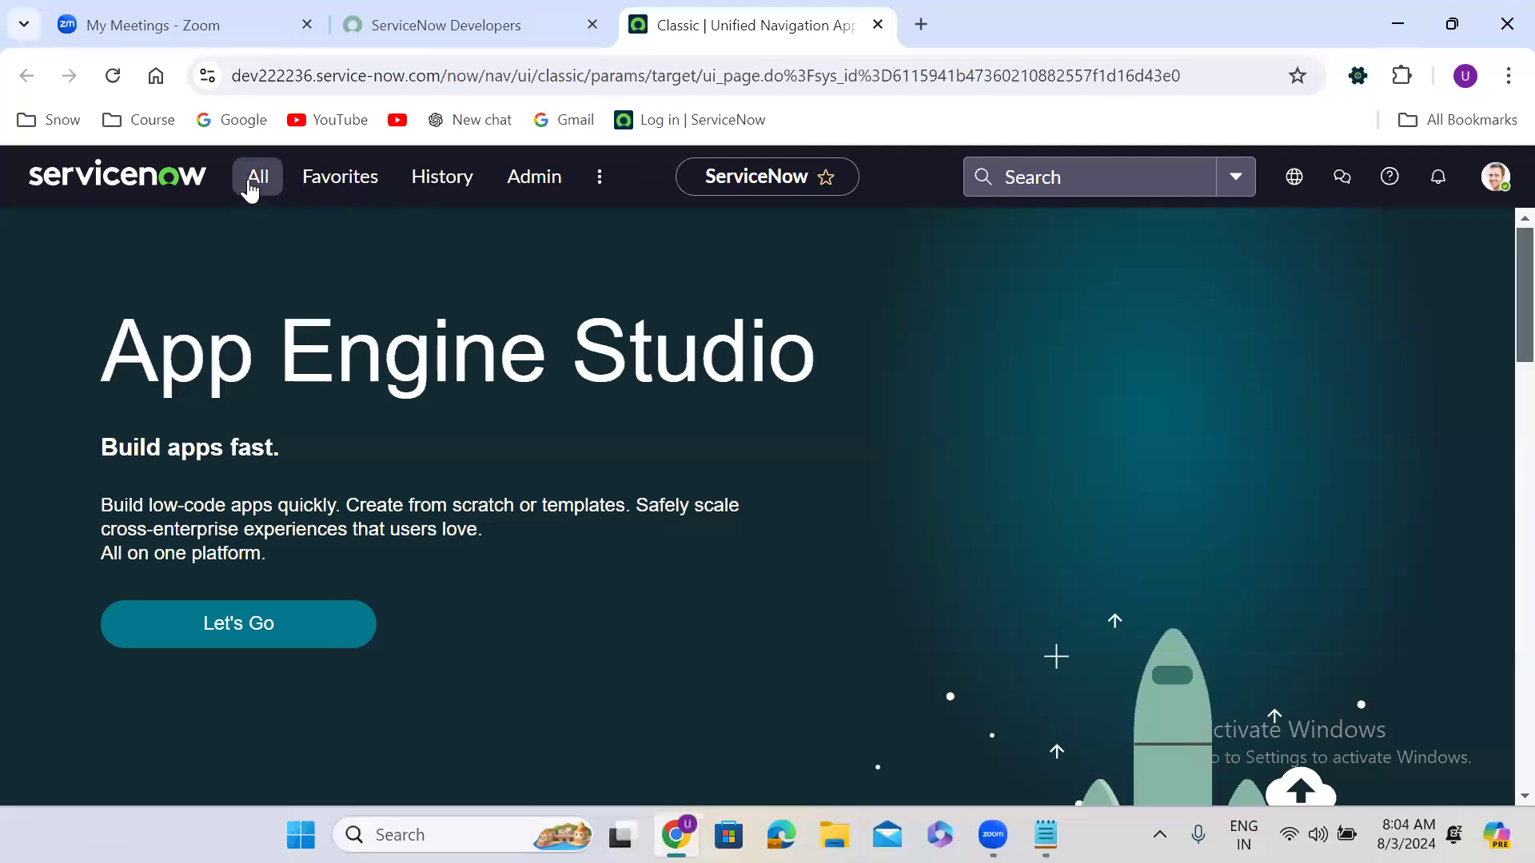
Step: Open Flow Designer via the 'flow designer' filter and sort flows by most recently updated
{"action": "left_click", "coordinate": [249, 182]}
{"action": "type", "text": "flow designer"}
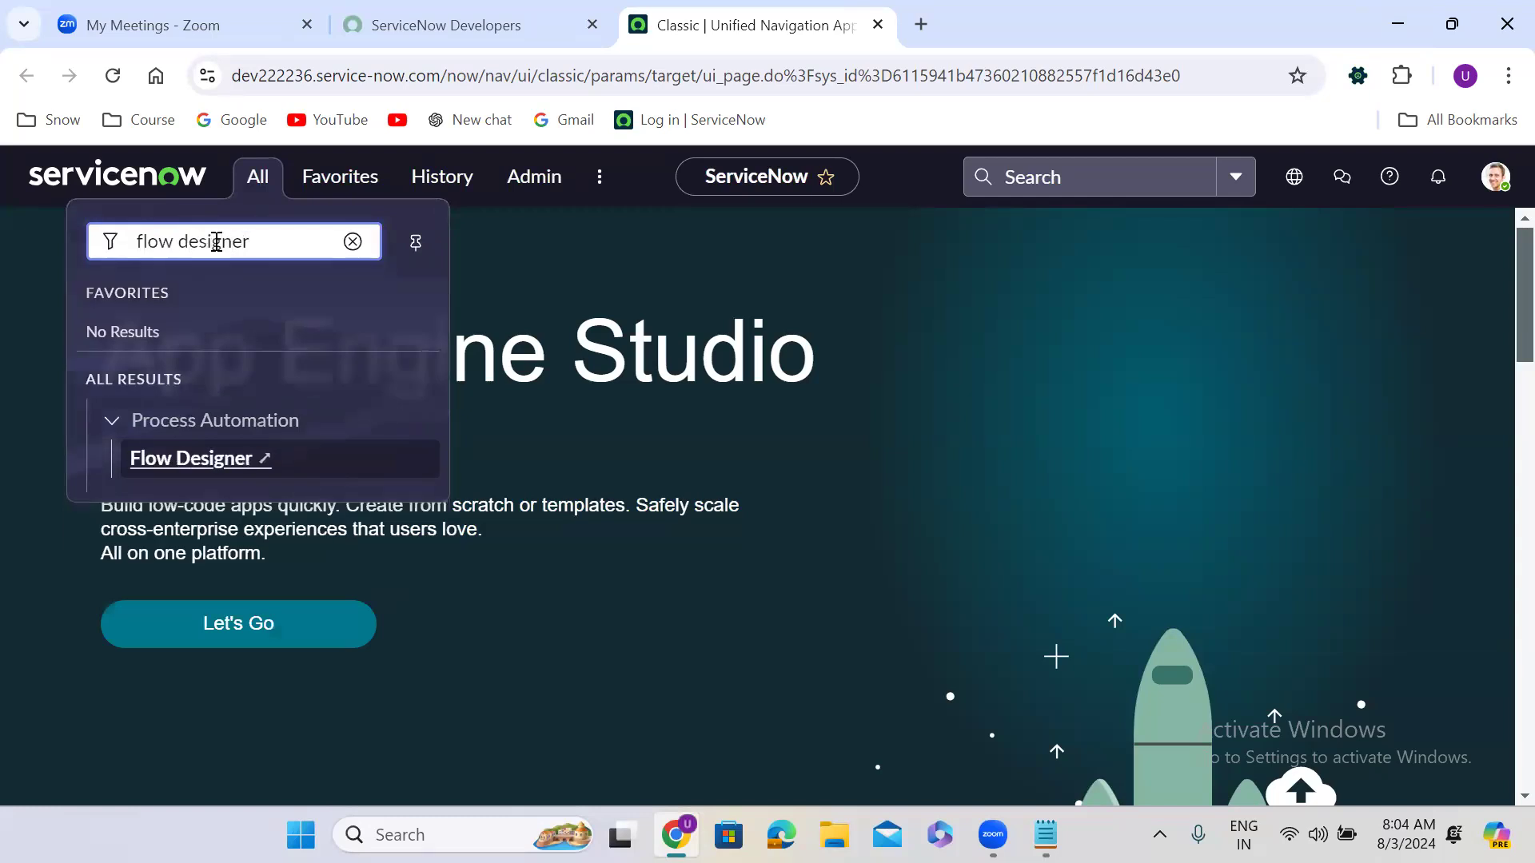
{"action": "left_click", "coordinate": [217, 464]}
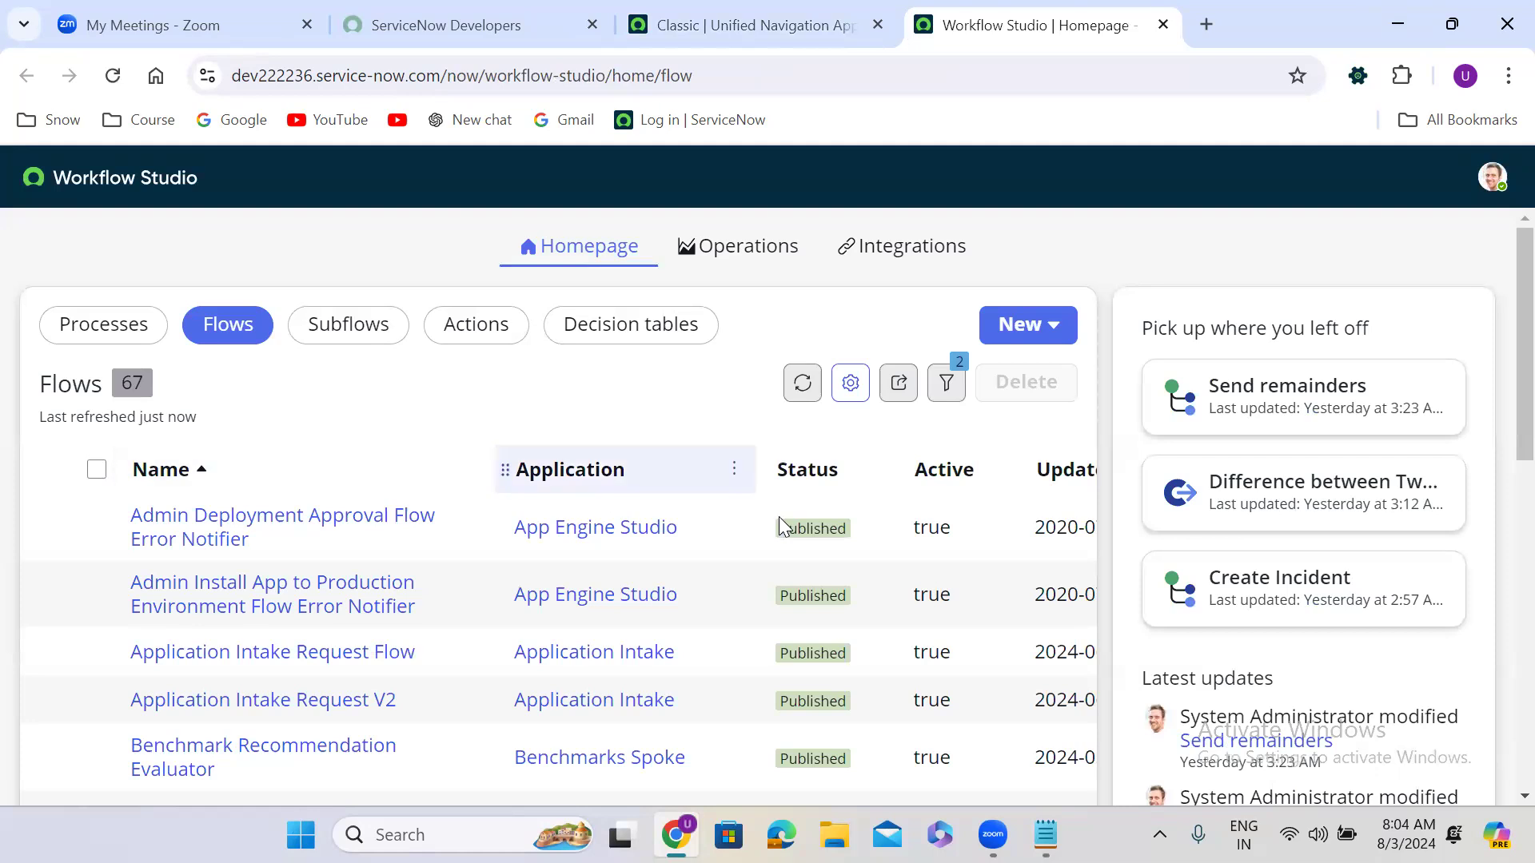
{"action": "left_click", "coordinate": [1061, 476]}
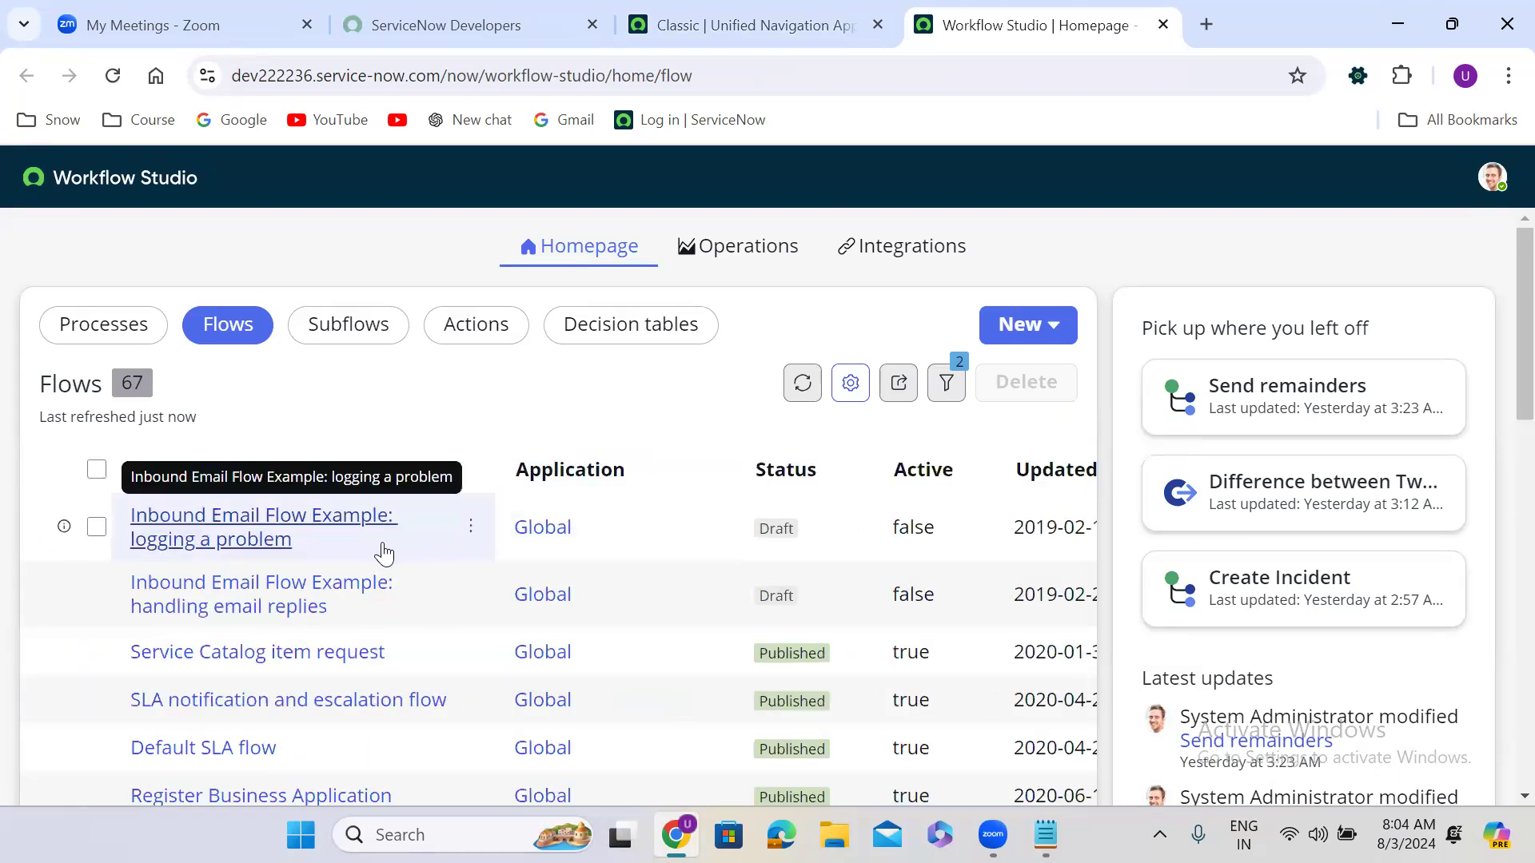
{"action": "left_click", "coordinate": [1062, 476]}
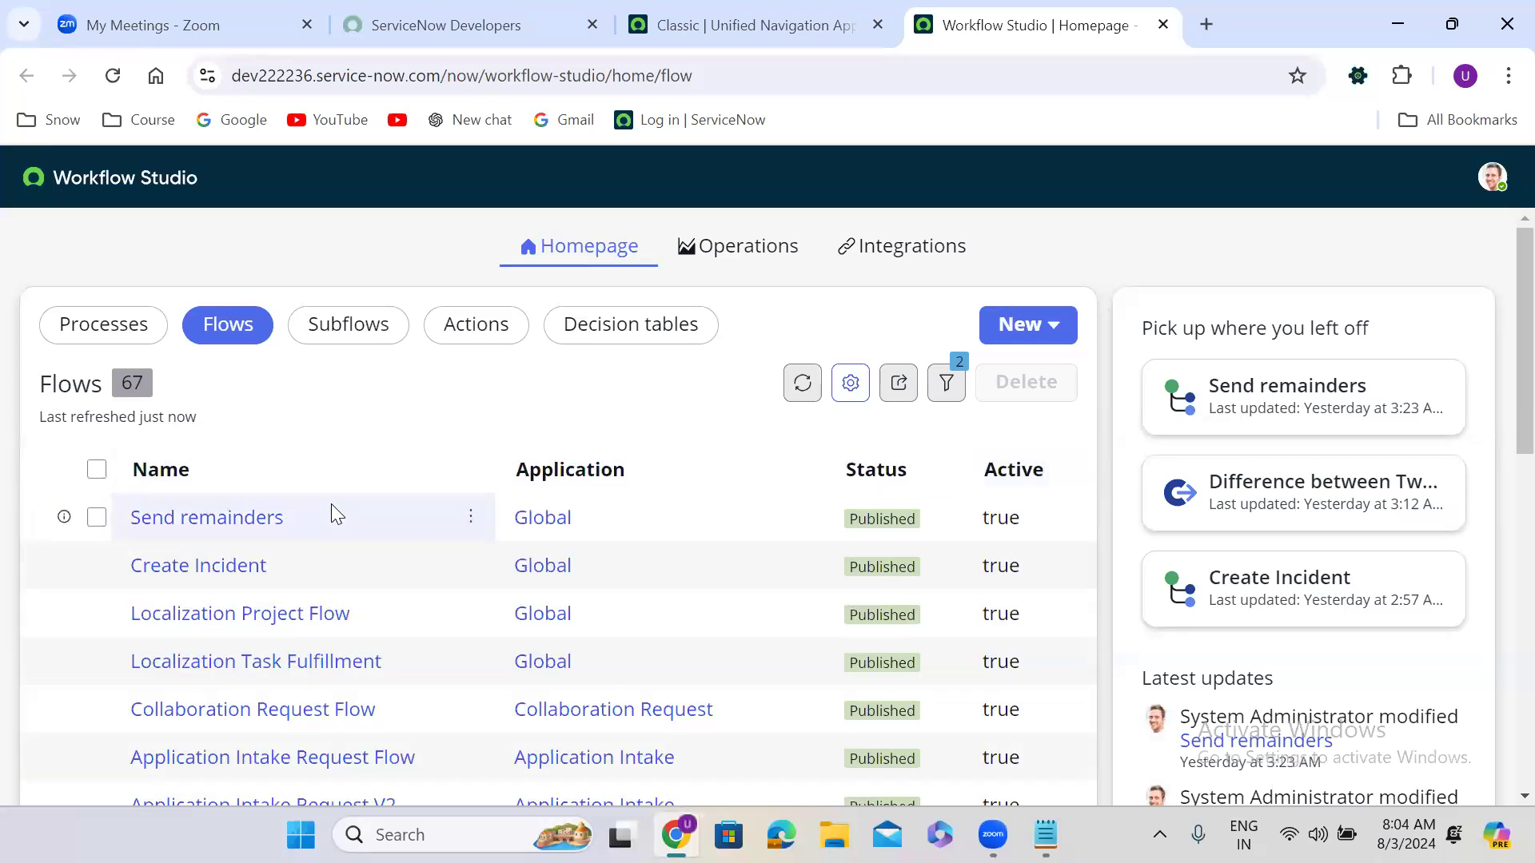
Step: Open the Send remainders flow, back out to the list, then return to it
{"action": "left_click", "coordinate": [221, 526]}
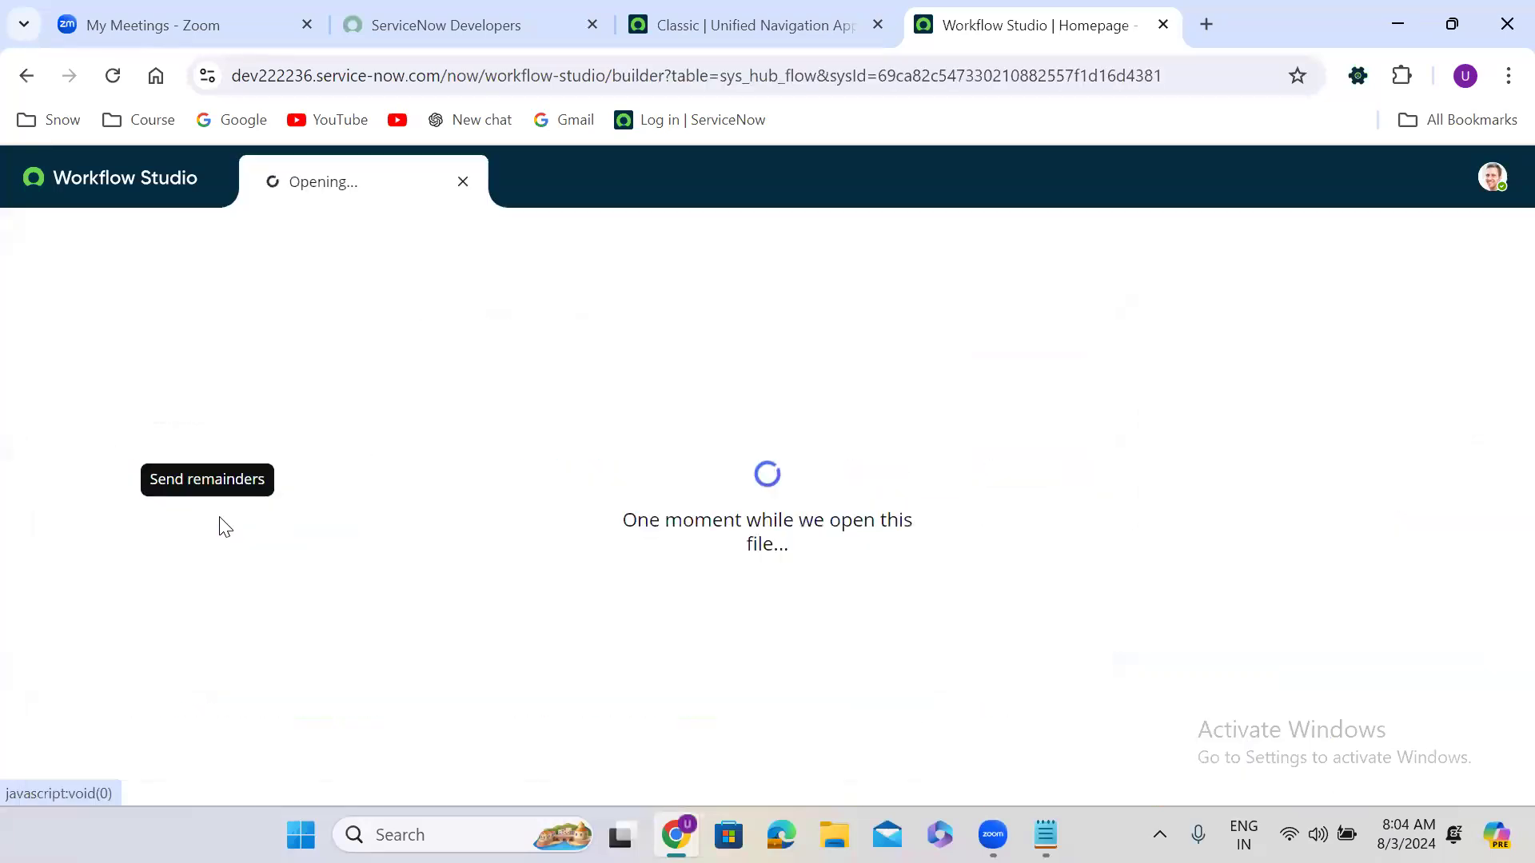
{"action": "left_click", "coordinate": [157, 195]}
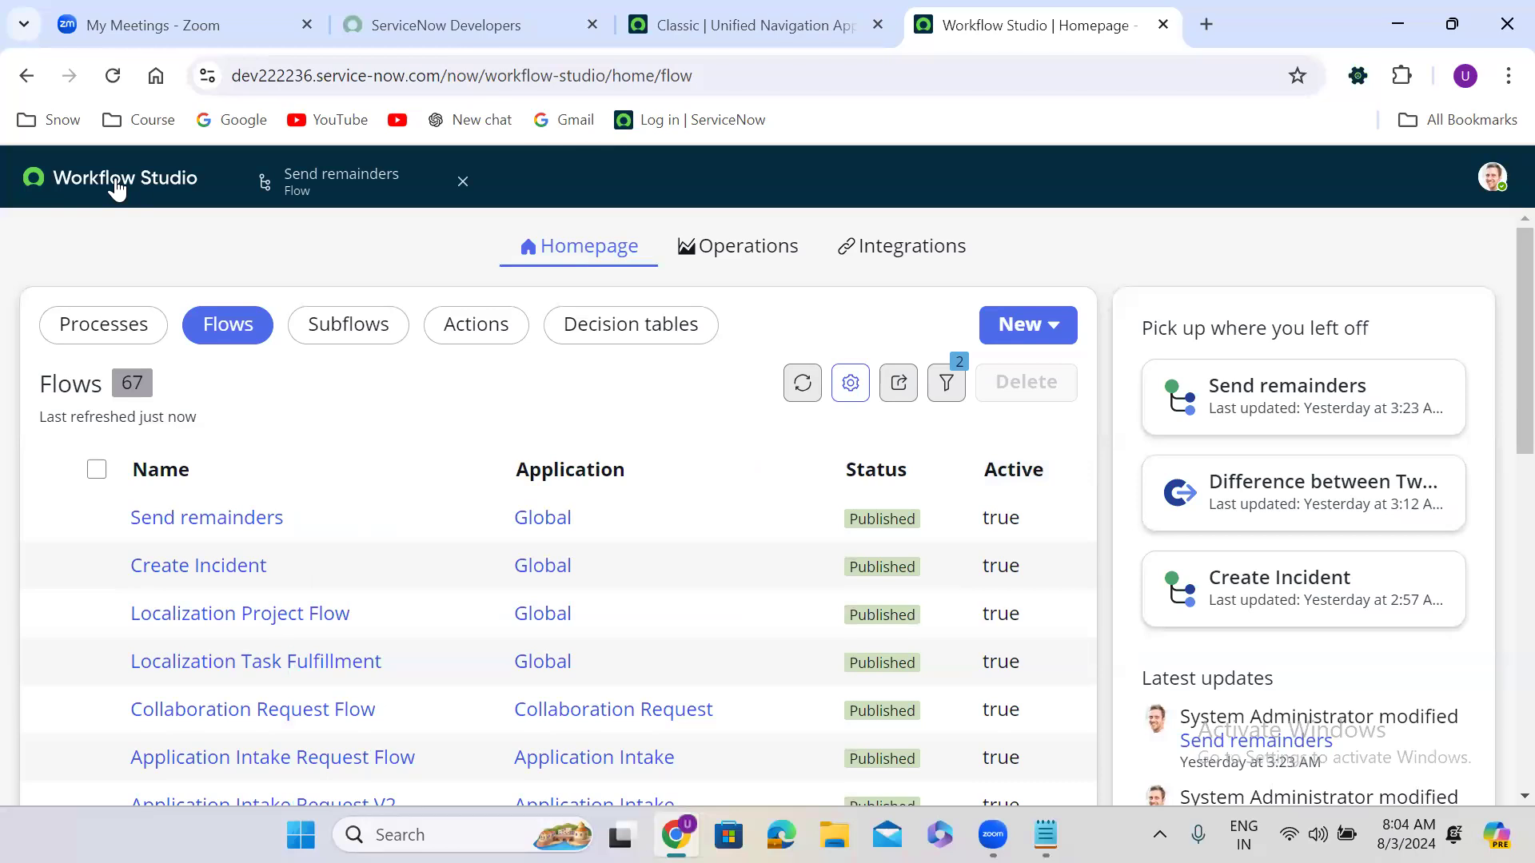
{"action": "left_click", "coordinate": [351, 194]}
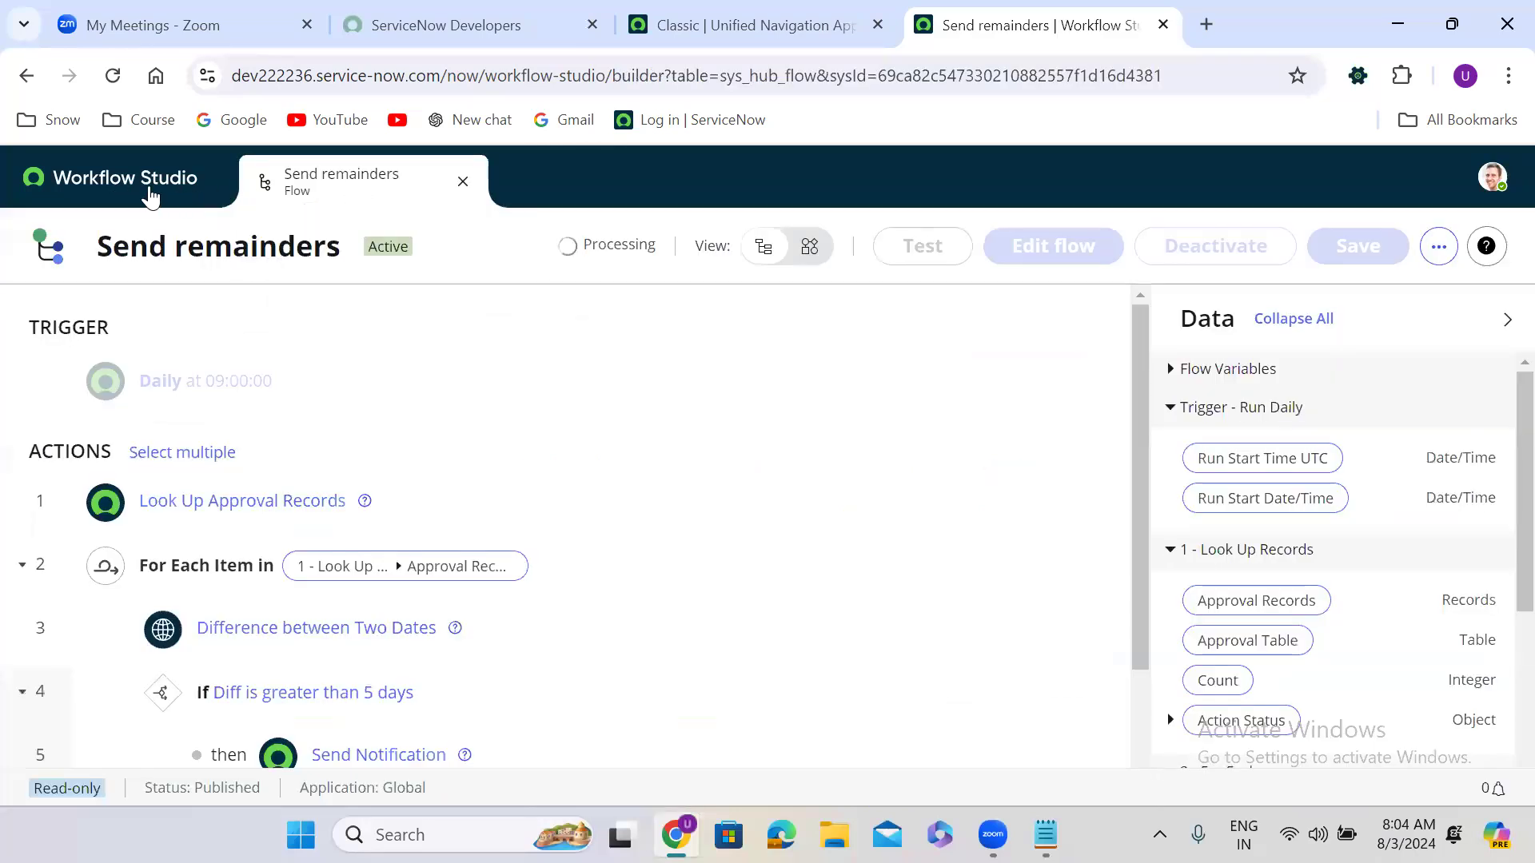
Step: Open the Create Incident flow and inspect its HR Case Created trigger and advanced options
{"action": "left_click", "coordinate": [150, 196]}
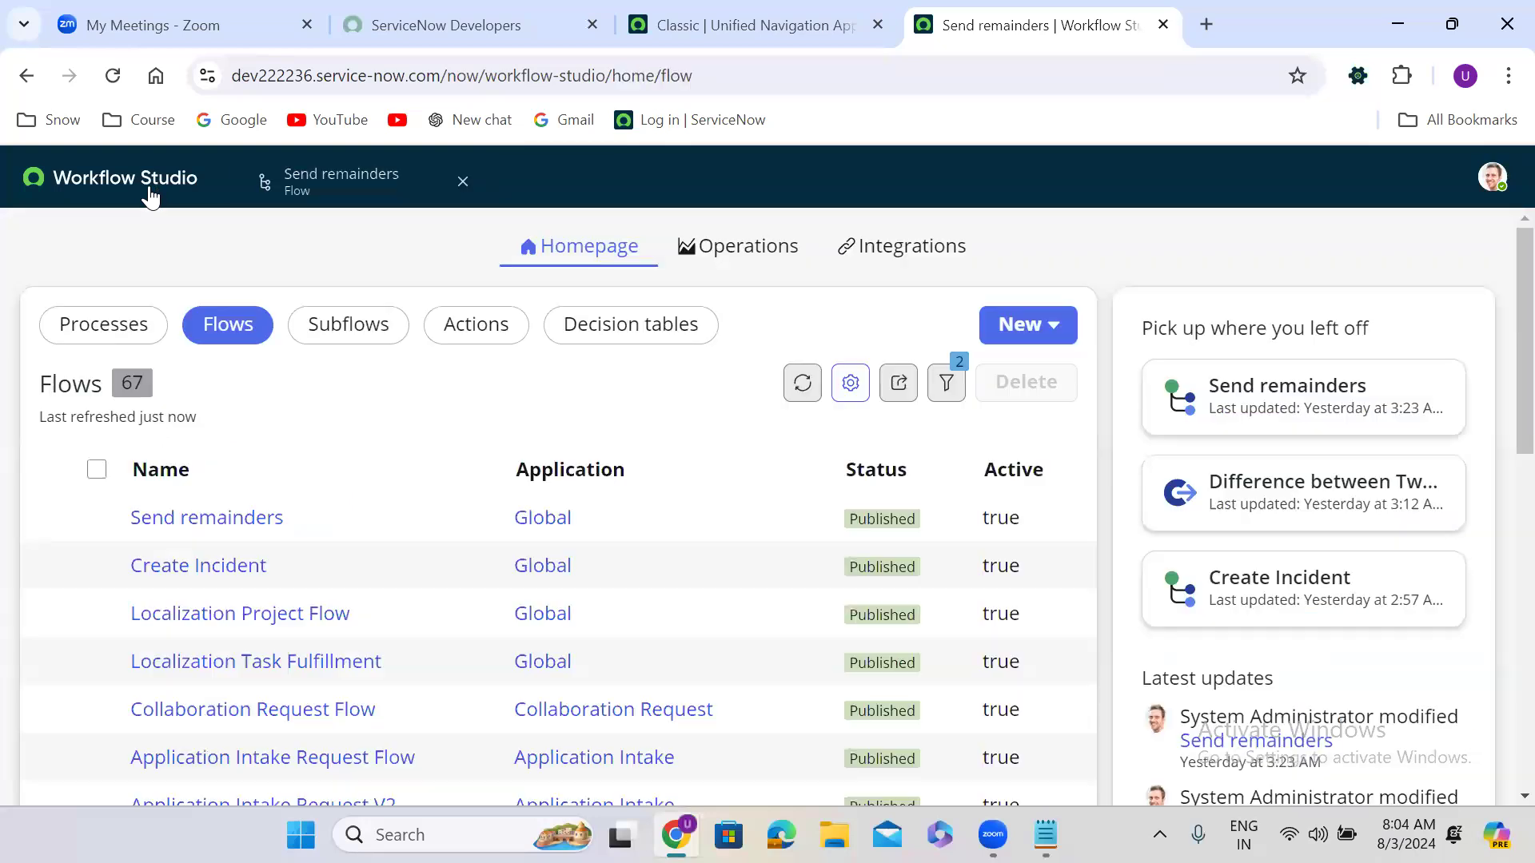
{"action": "left_click", "coordinate": [187, 573]}
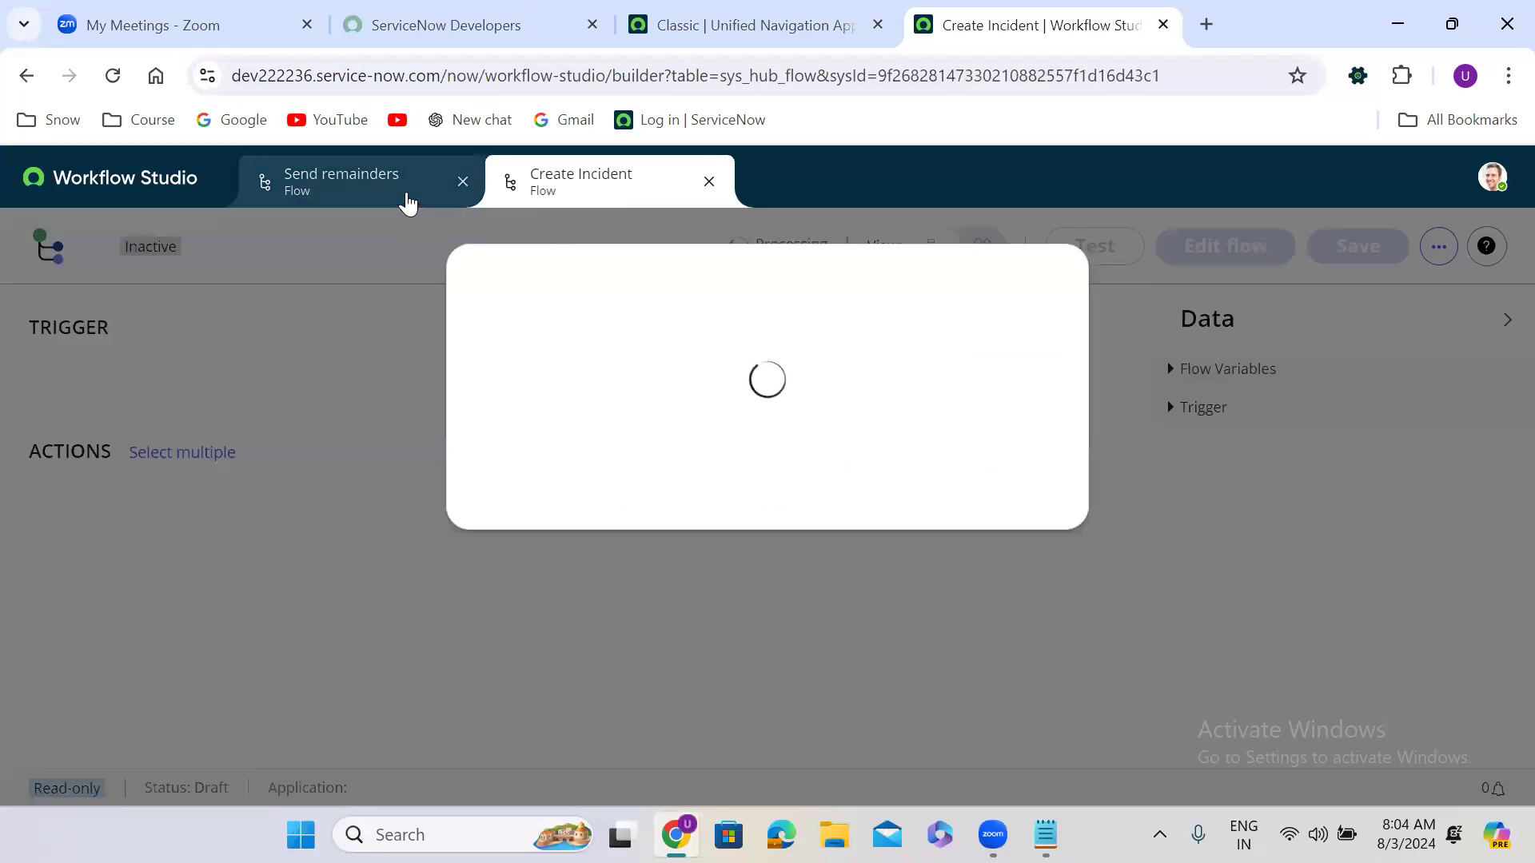
{"action": "left_click_drag", "start_coordinate": [529, 171], "coordinate": [551, 193]}
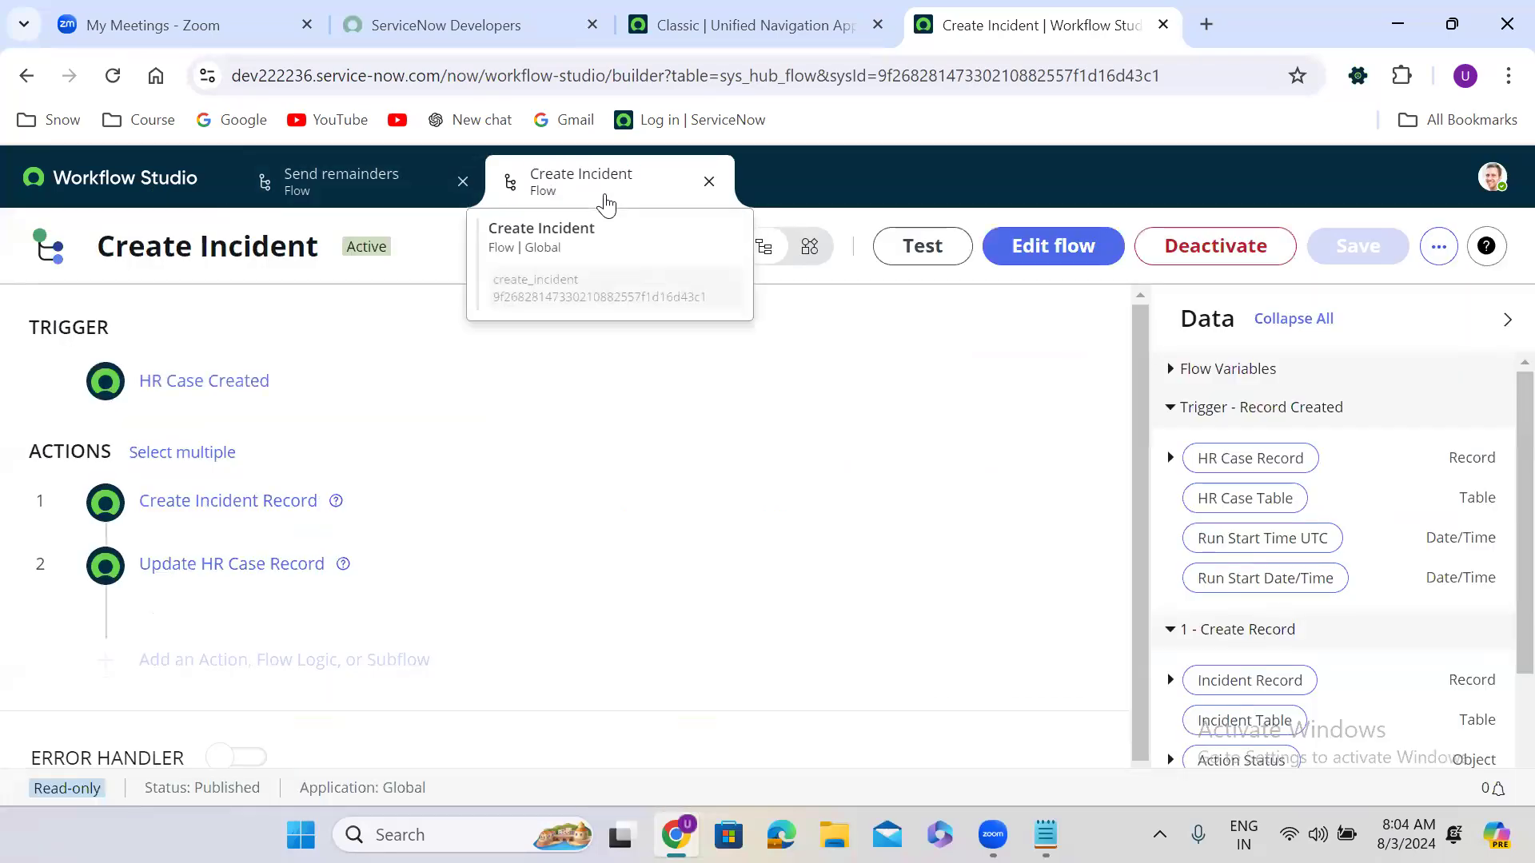
{"action": "left_click", "coordinate": [333, 382]}
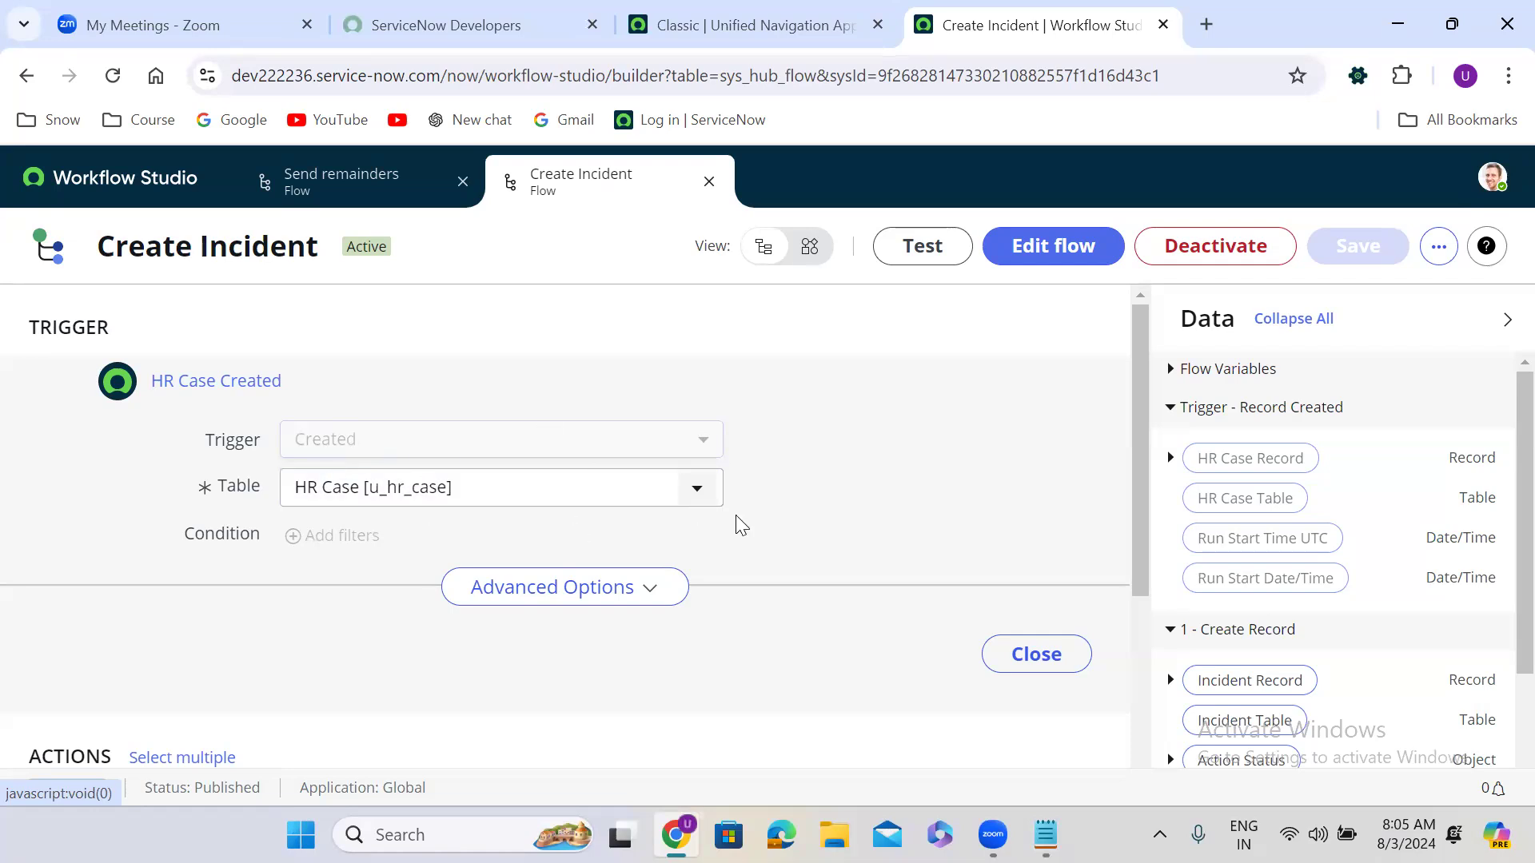
{"action": "left_click", "coordinate": [626, 612]}
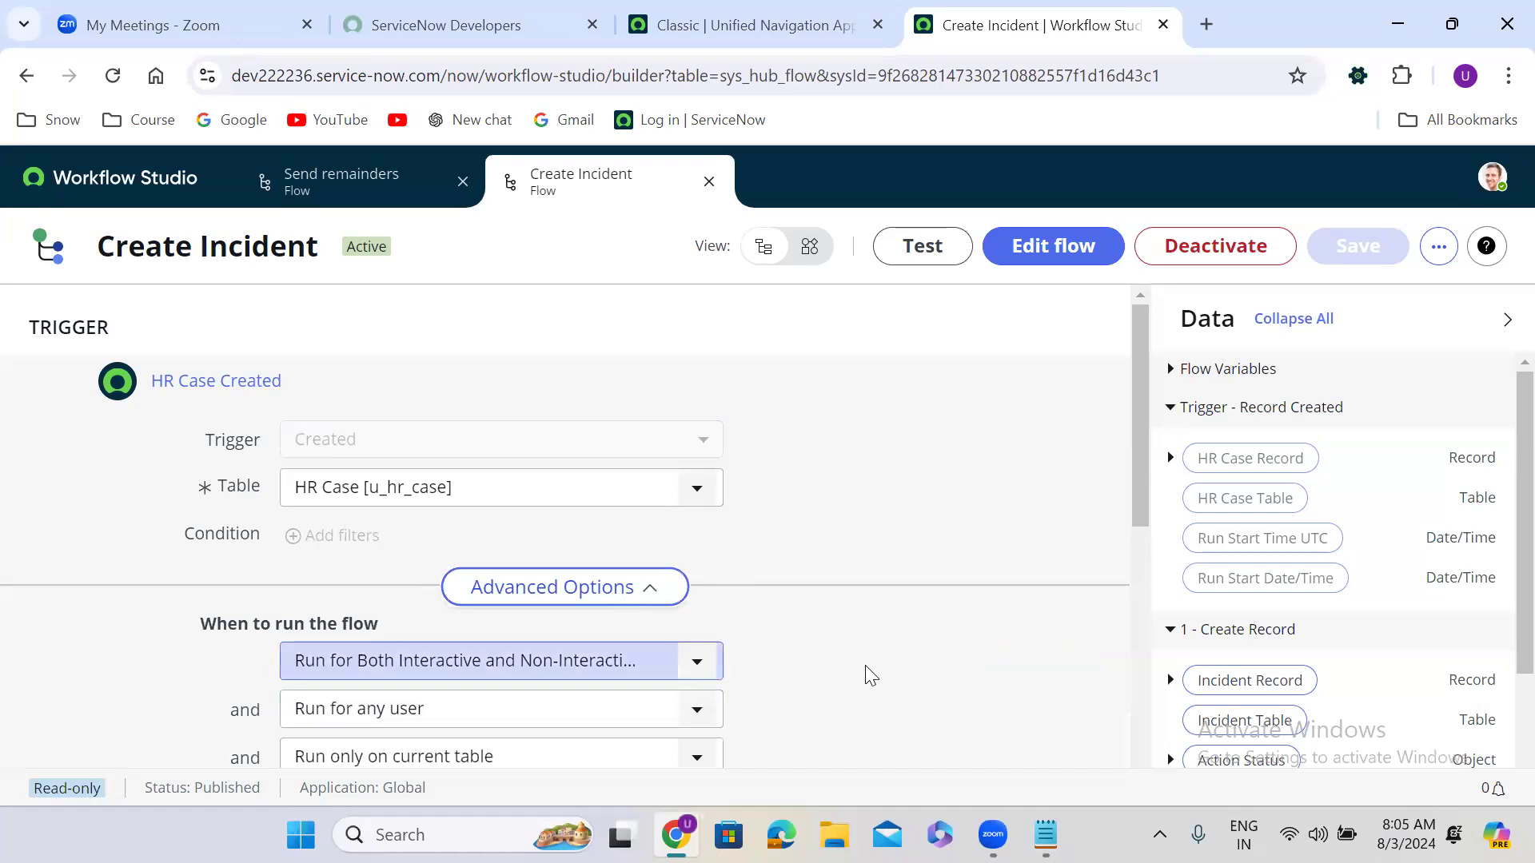
{"action": "left_click_drag", "start_coordinate": [1140, 478], "coordinate": [1148, 616]}
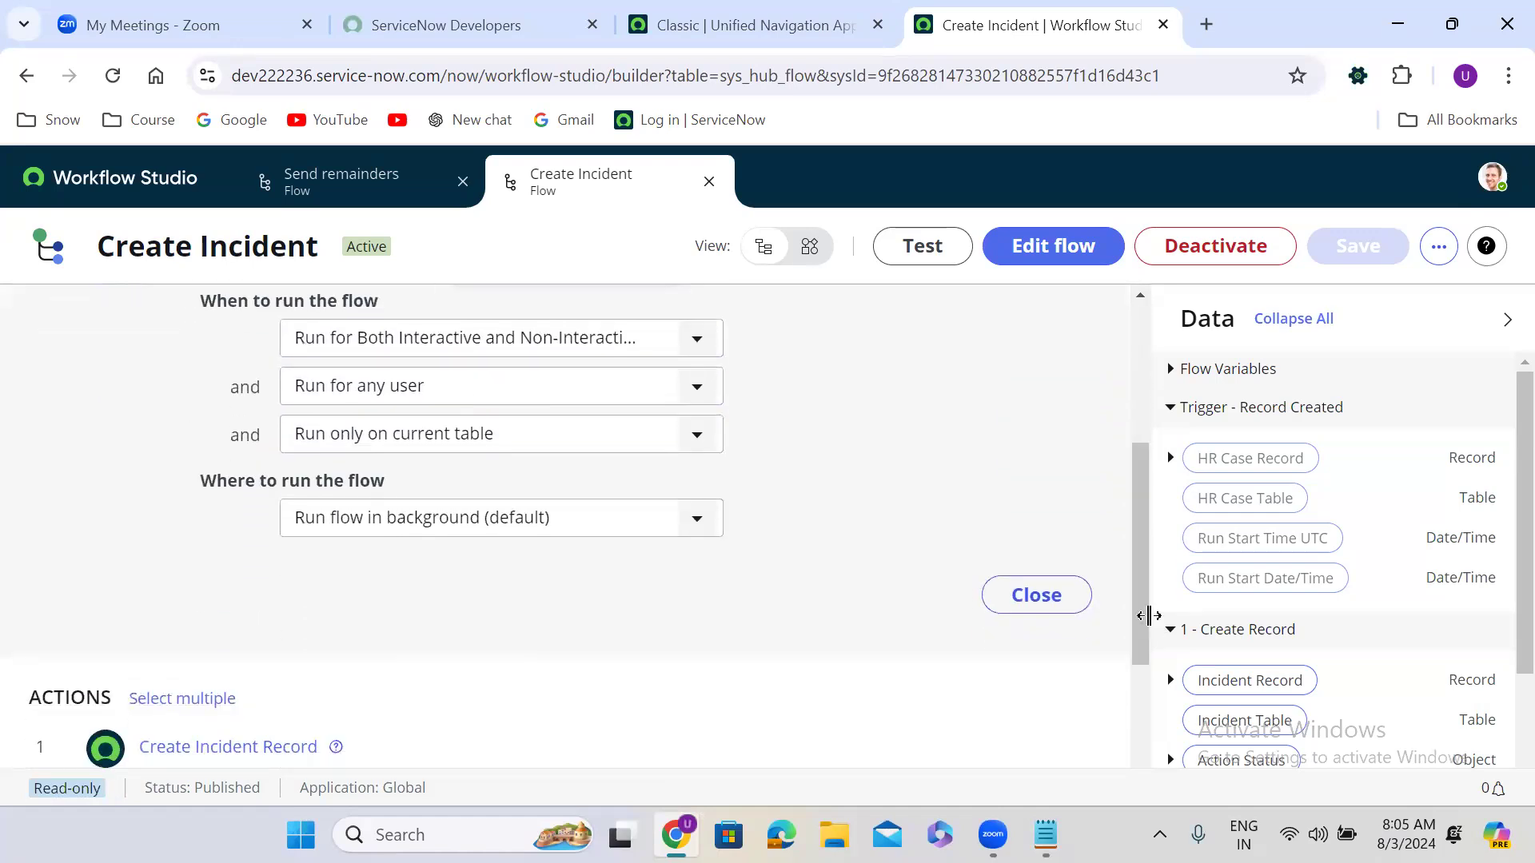
{"action": "left_click", "coordinate": [1066, 608]}
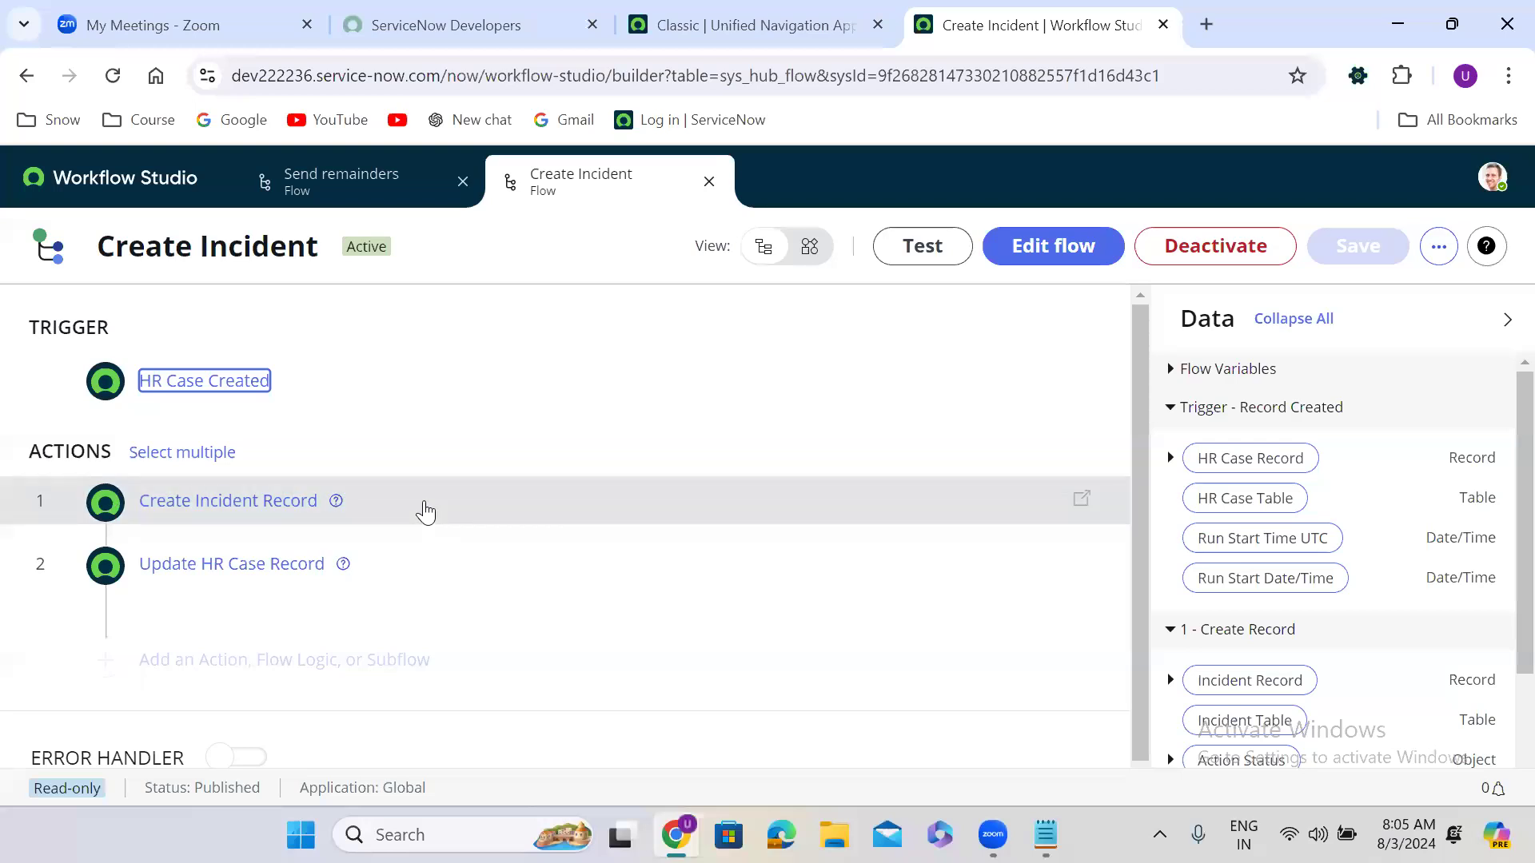
Step: Expand and collapse the Create Incident Record action, then scroll down the flow
{"action": "left_click", "coordinate": [370, 511]}
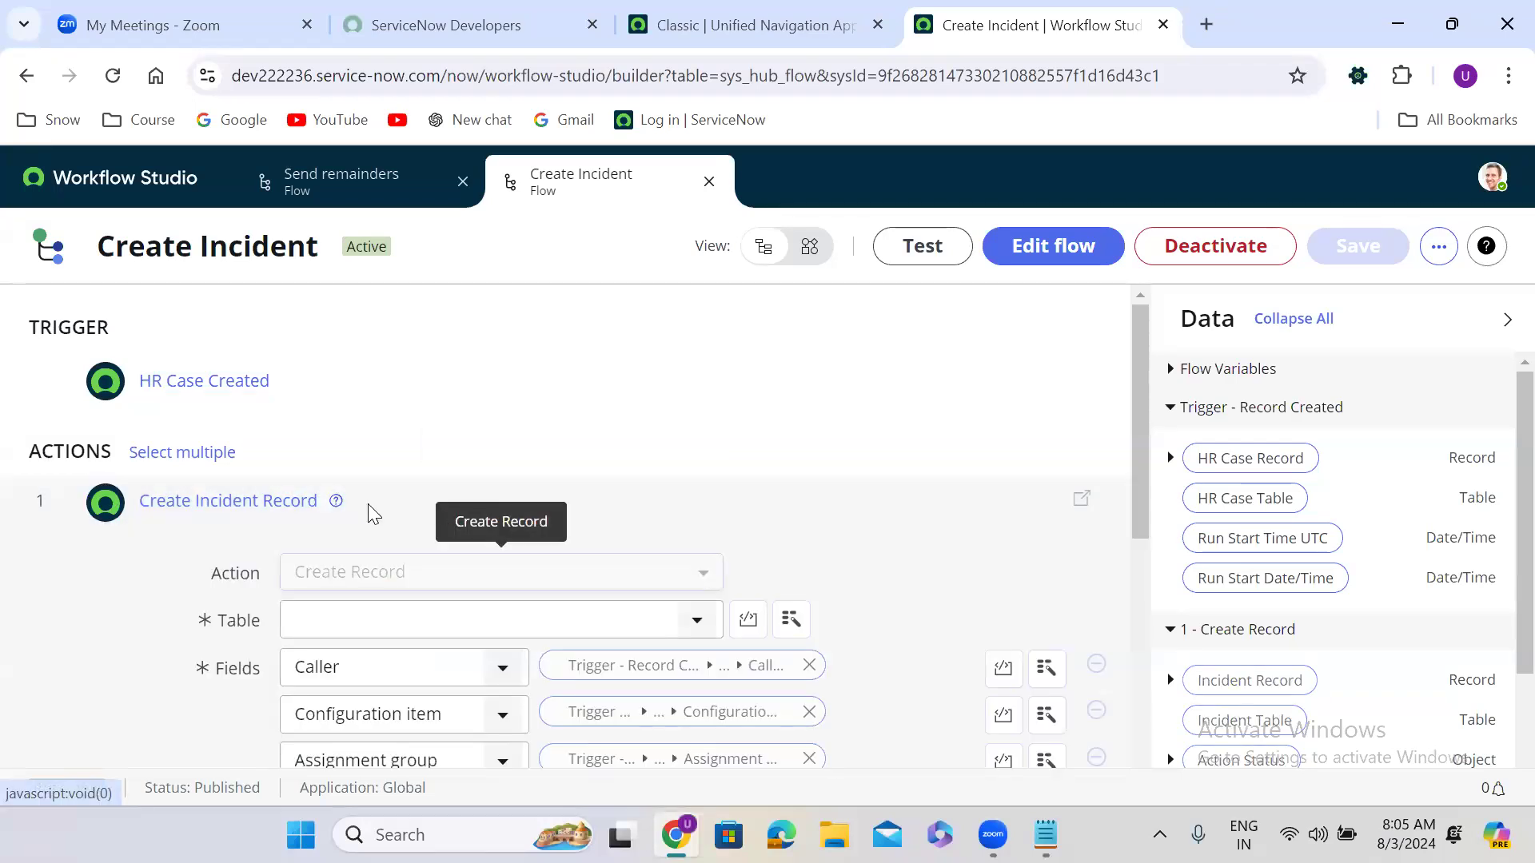
{"action": "left_click", "coordinate": [373, 511]}
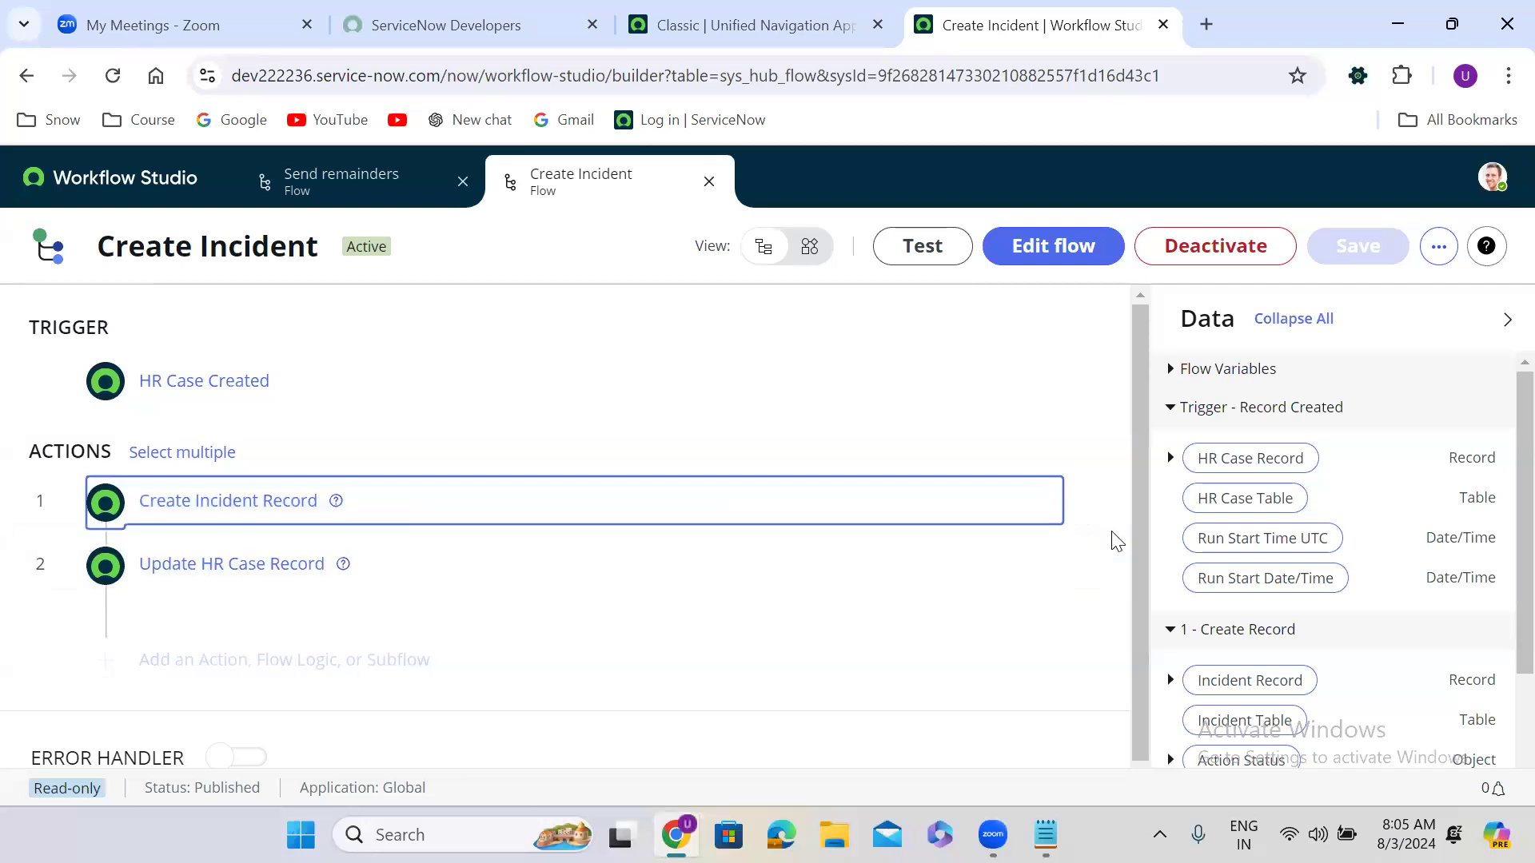
{"action": "left_click_drag", "start_coordinate": [1147, 483], "coordinate": [1147, 483]}
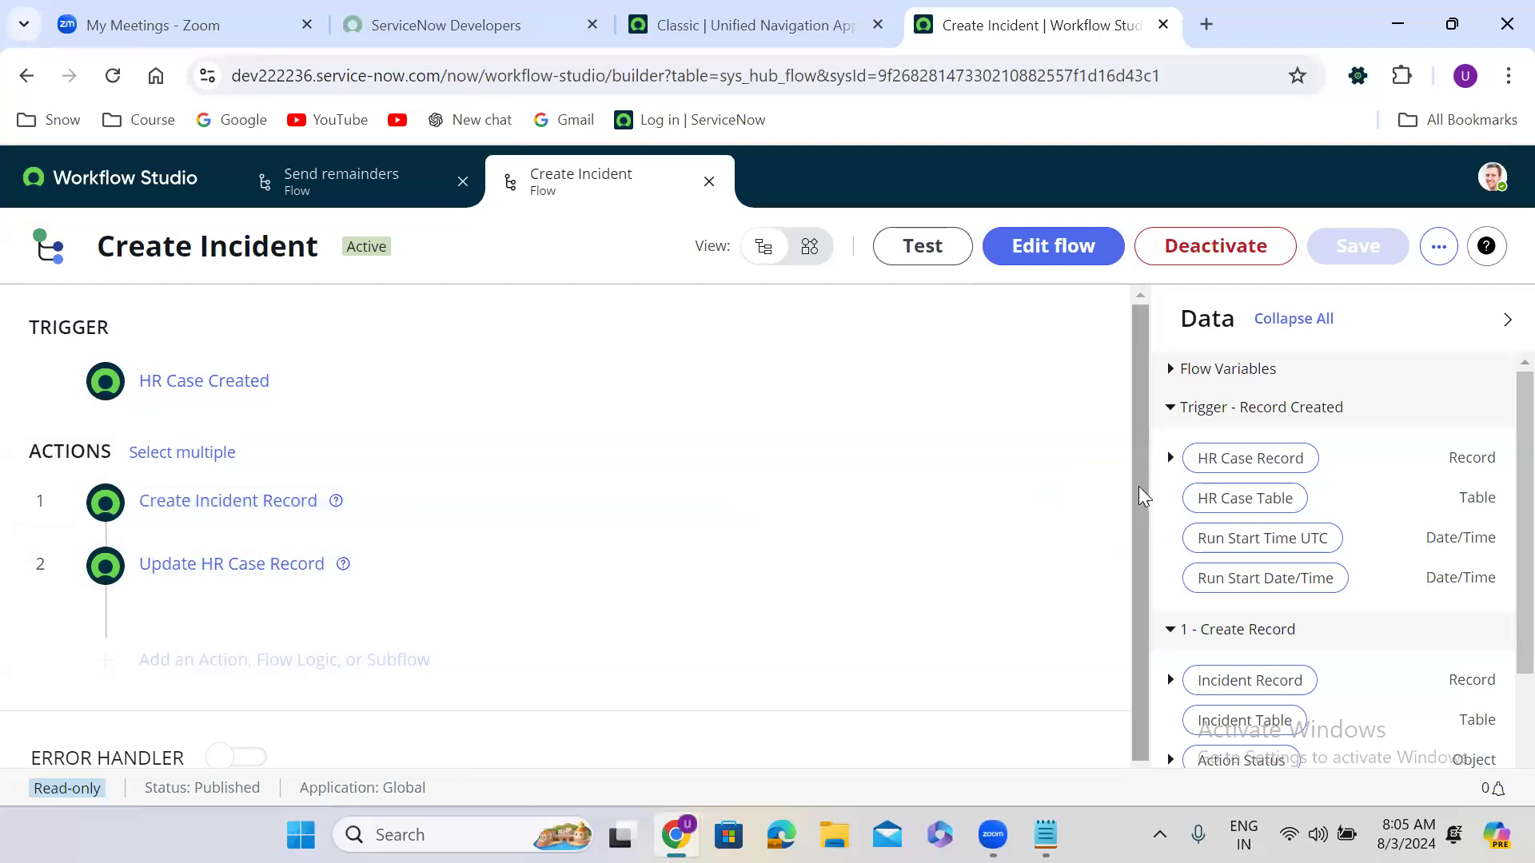
{"action": "scroll", "coordinate": [1143, 560], "scroll_direction": "down", "scroll_amount": 1}
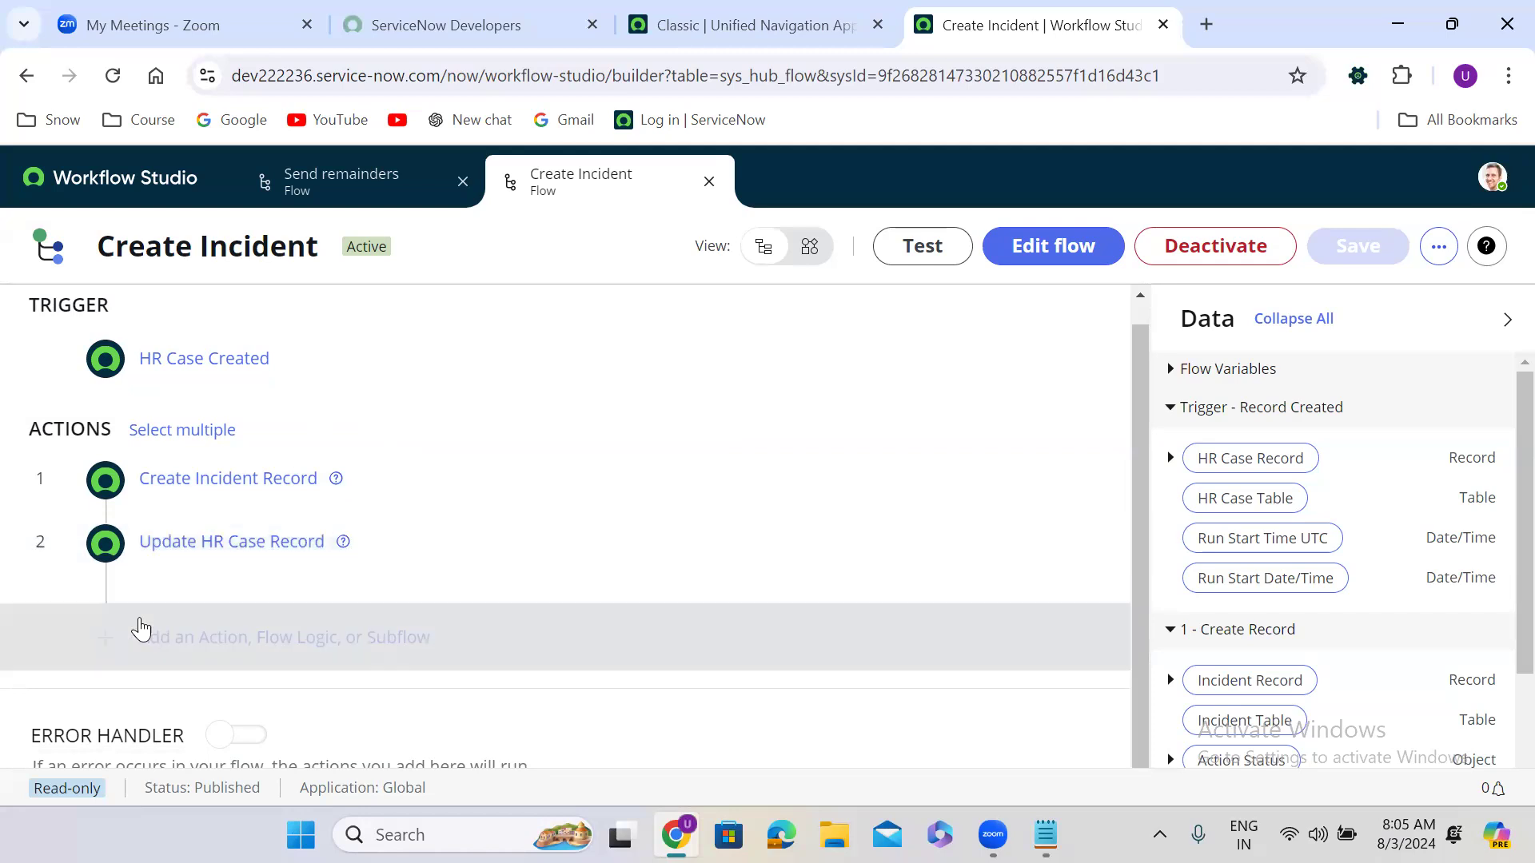
{"action": "left_click", "coordinate": [1043, 254]}
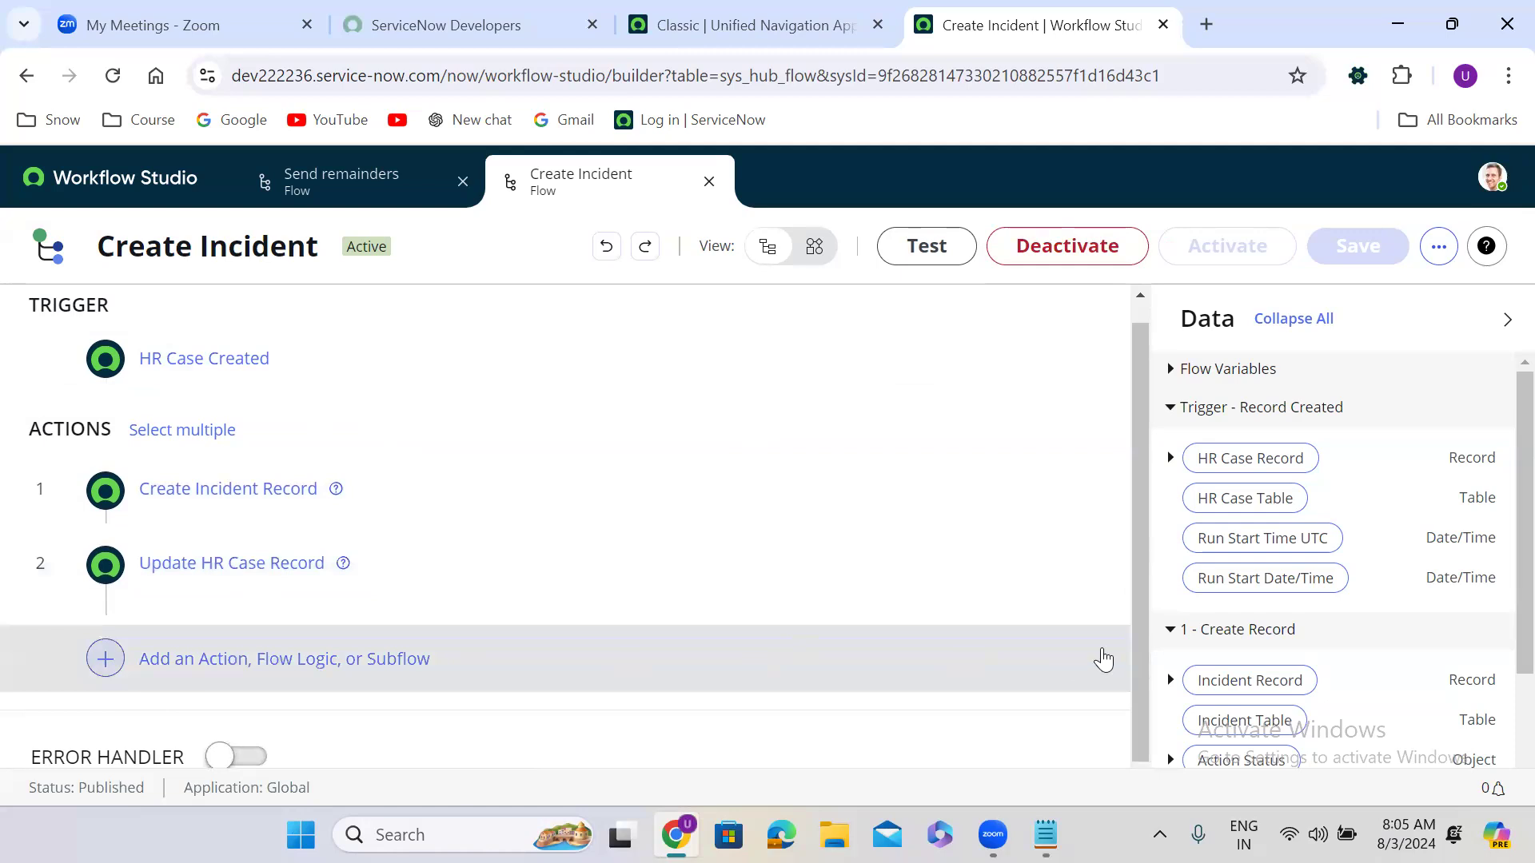
{"action": "scroll", "coordinate": [1144, 591], "scroll_direction": "down", "scroll_amount": 1}
{"action": "left_click", "coordinate": [253, 652]}
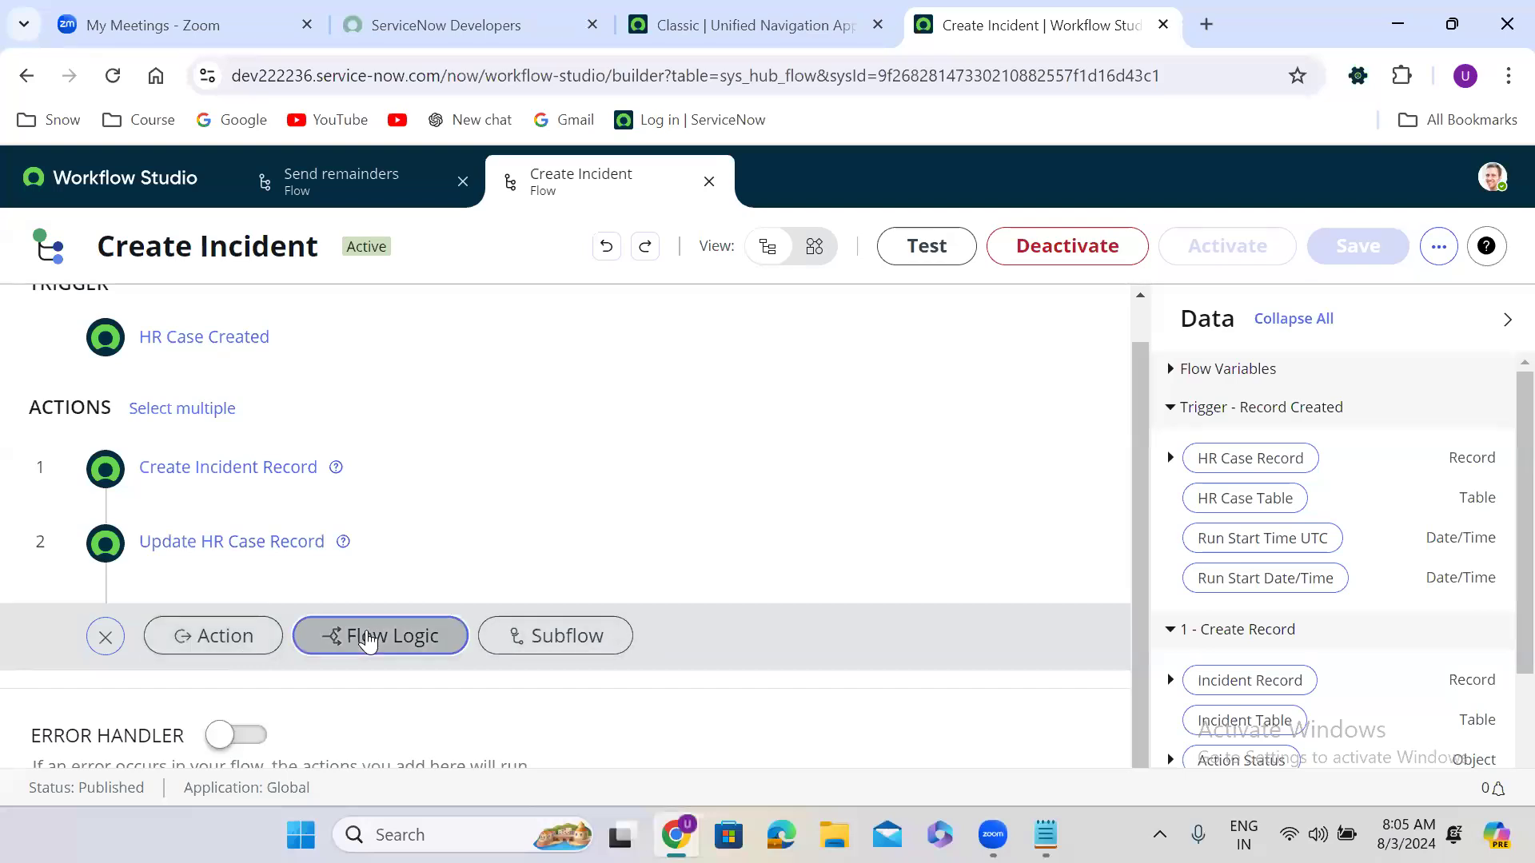
{"action": "left_click", "coordinate": [368, 639]}
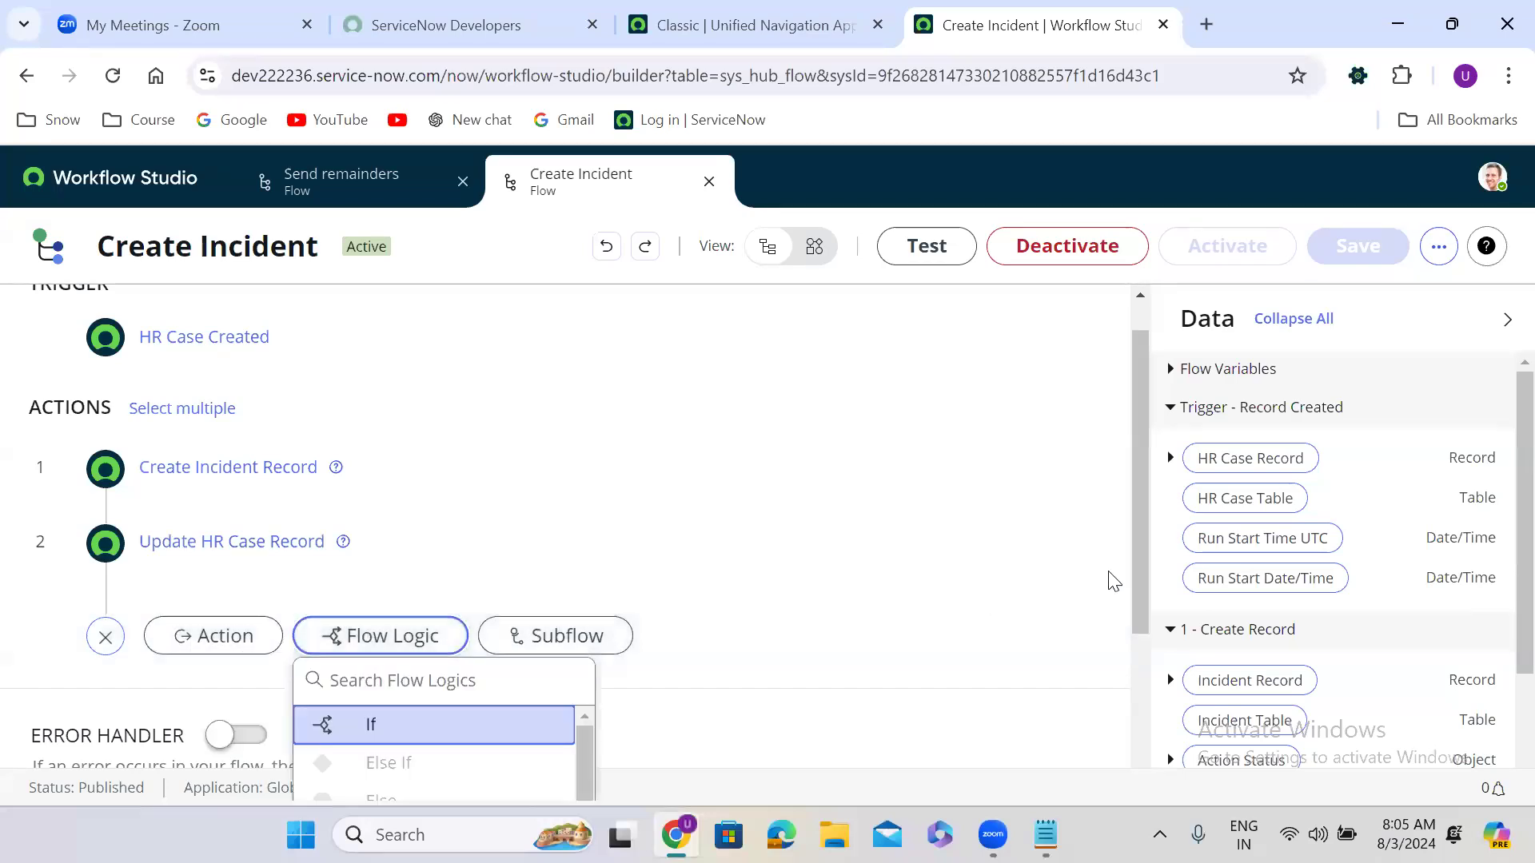
{"action": "left_click_drag", "start_coordinate": [1133, 508], "coordinate": [1145, 660]}
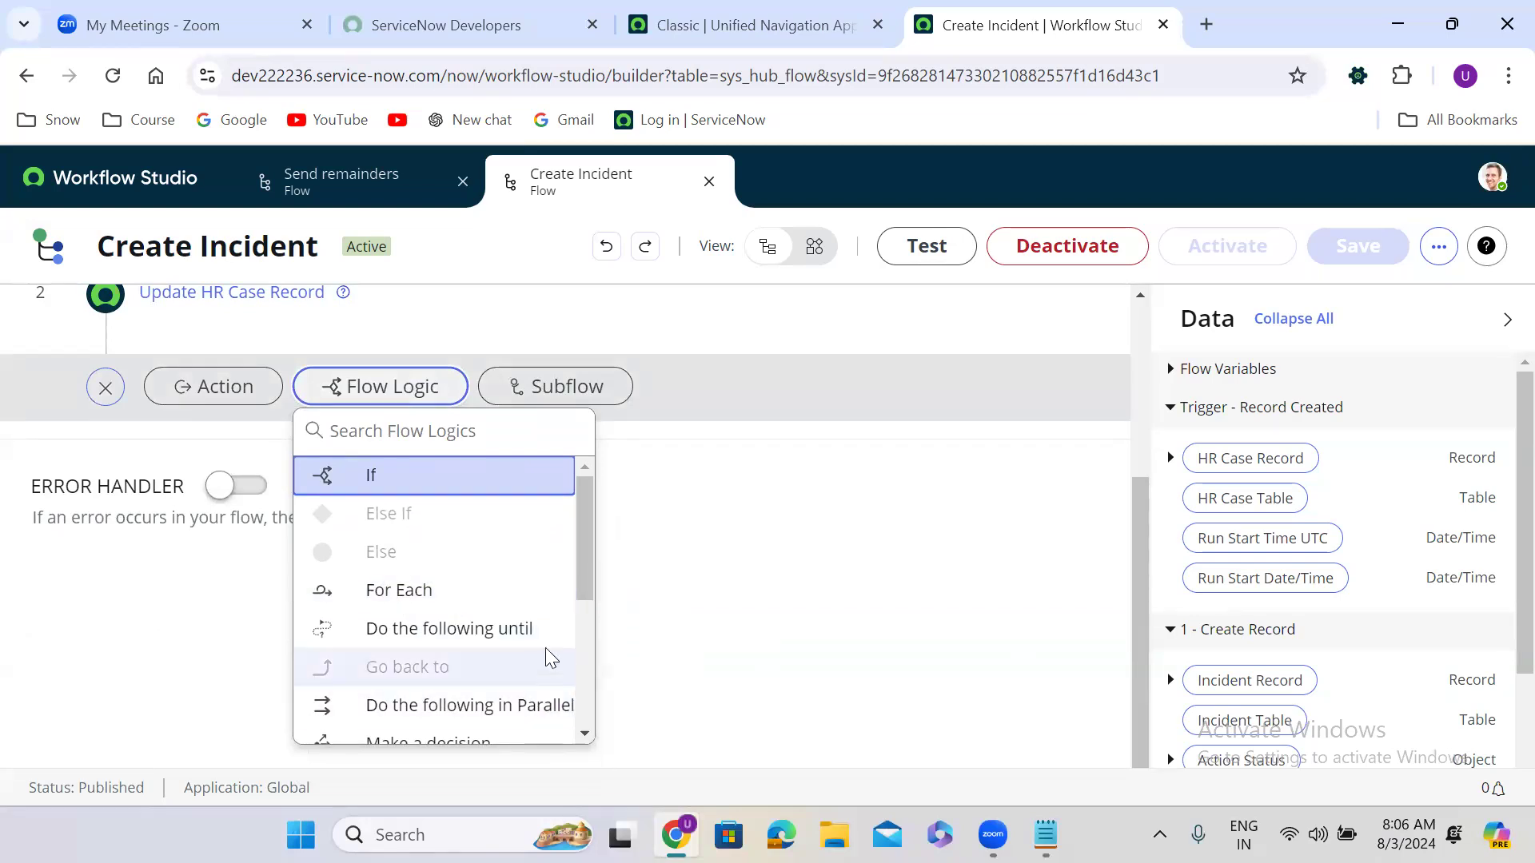
{"action": "left_click", "coordinate": [590, 703]}
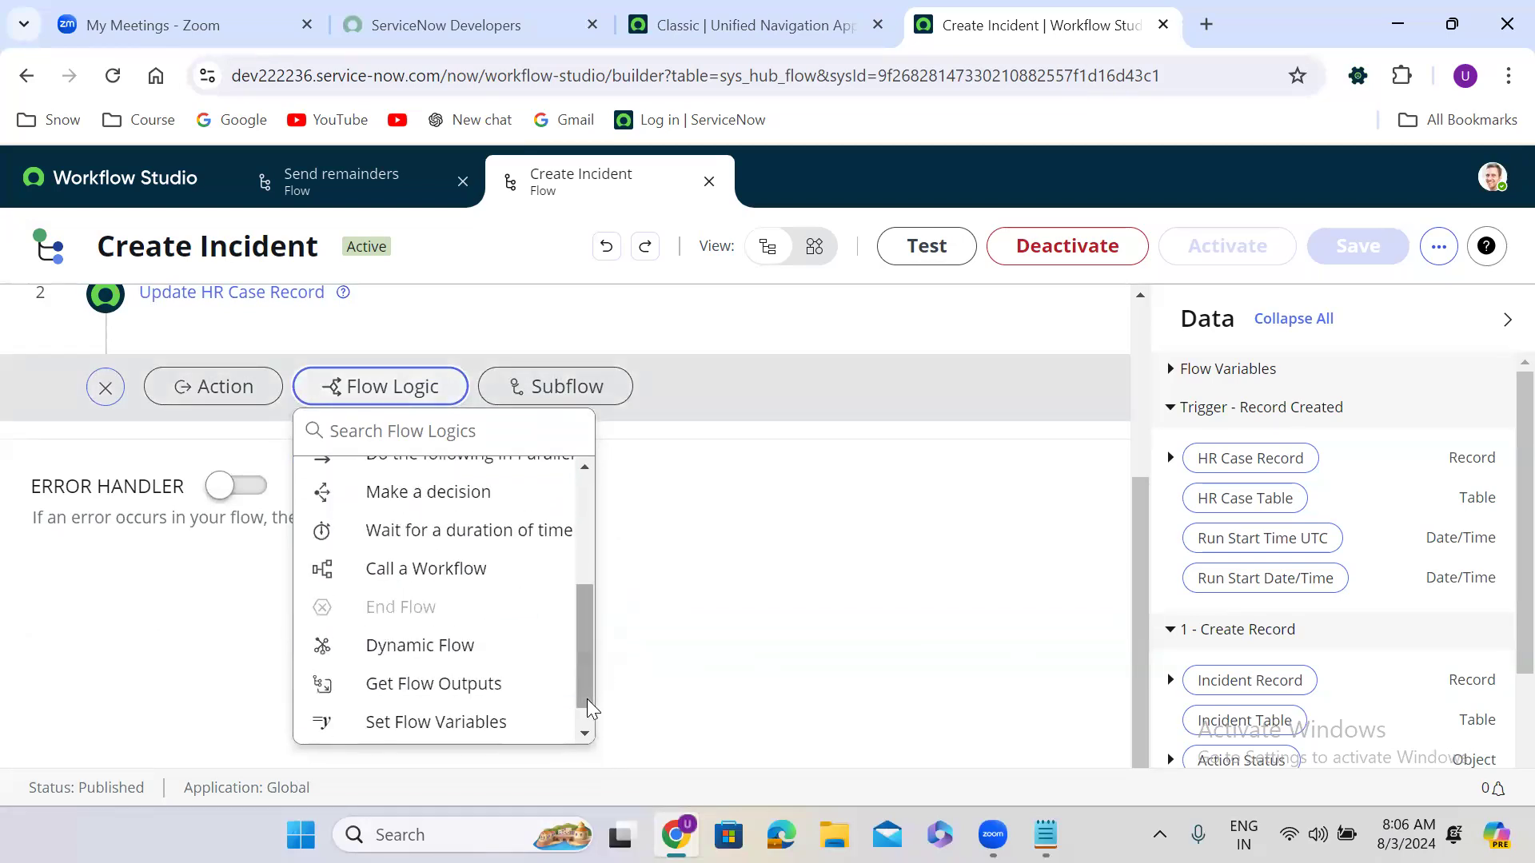
{"action": "left_click_drag", "start_coordinate": [589, 711], "coordinate": [596, 560]}
{"action": "left_click", "coordinate": [412, 398]}
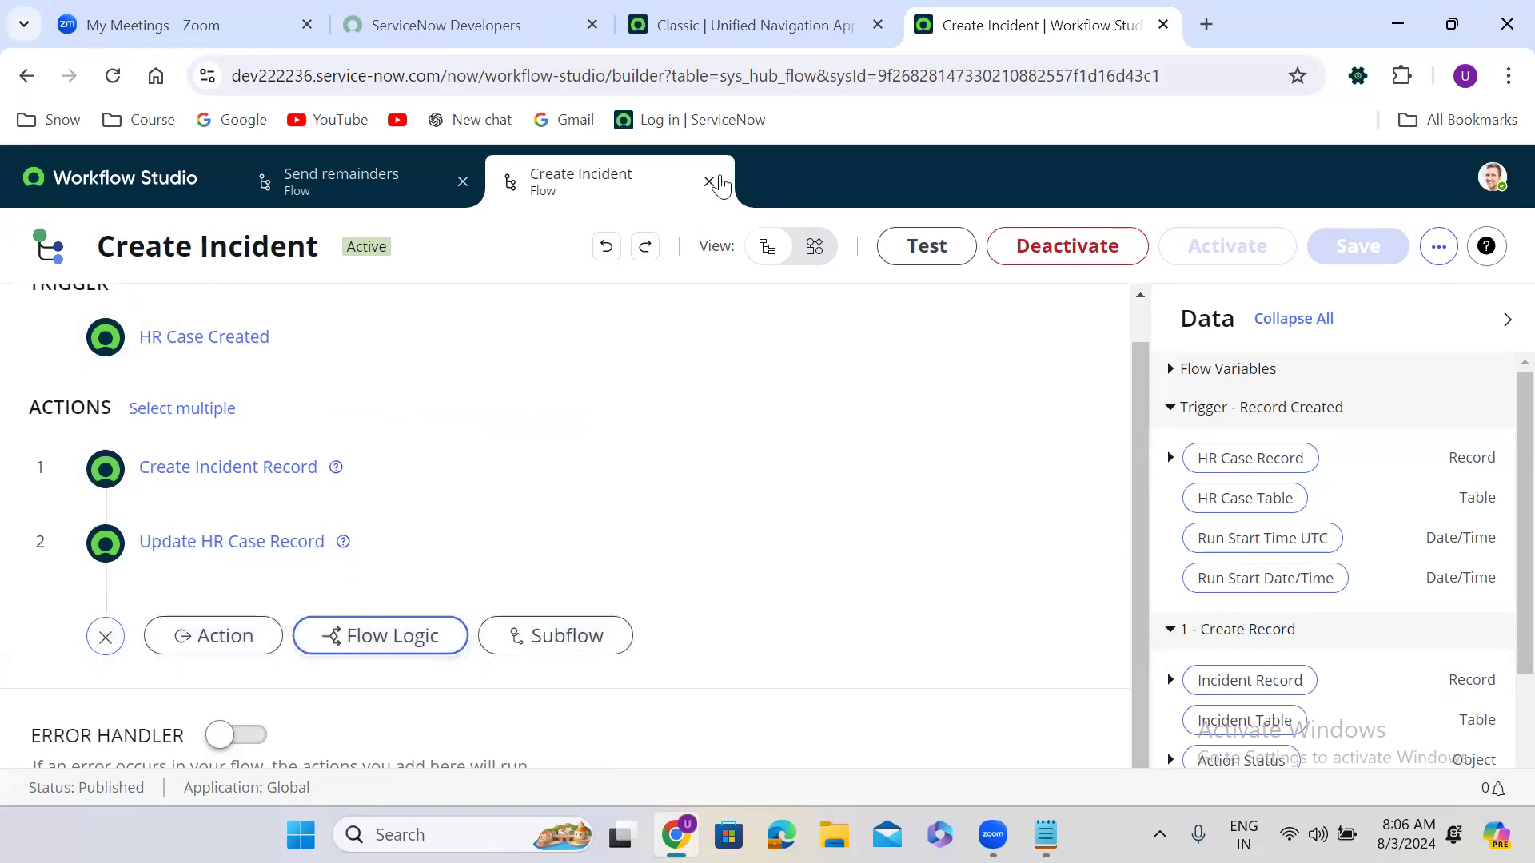
Step: Close Create Incident, then edit Send remainders and confirm its Daily trigger unchanged
{"action": "left_click", "coordinate": [710, 182]}
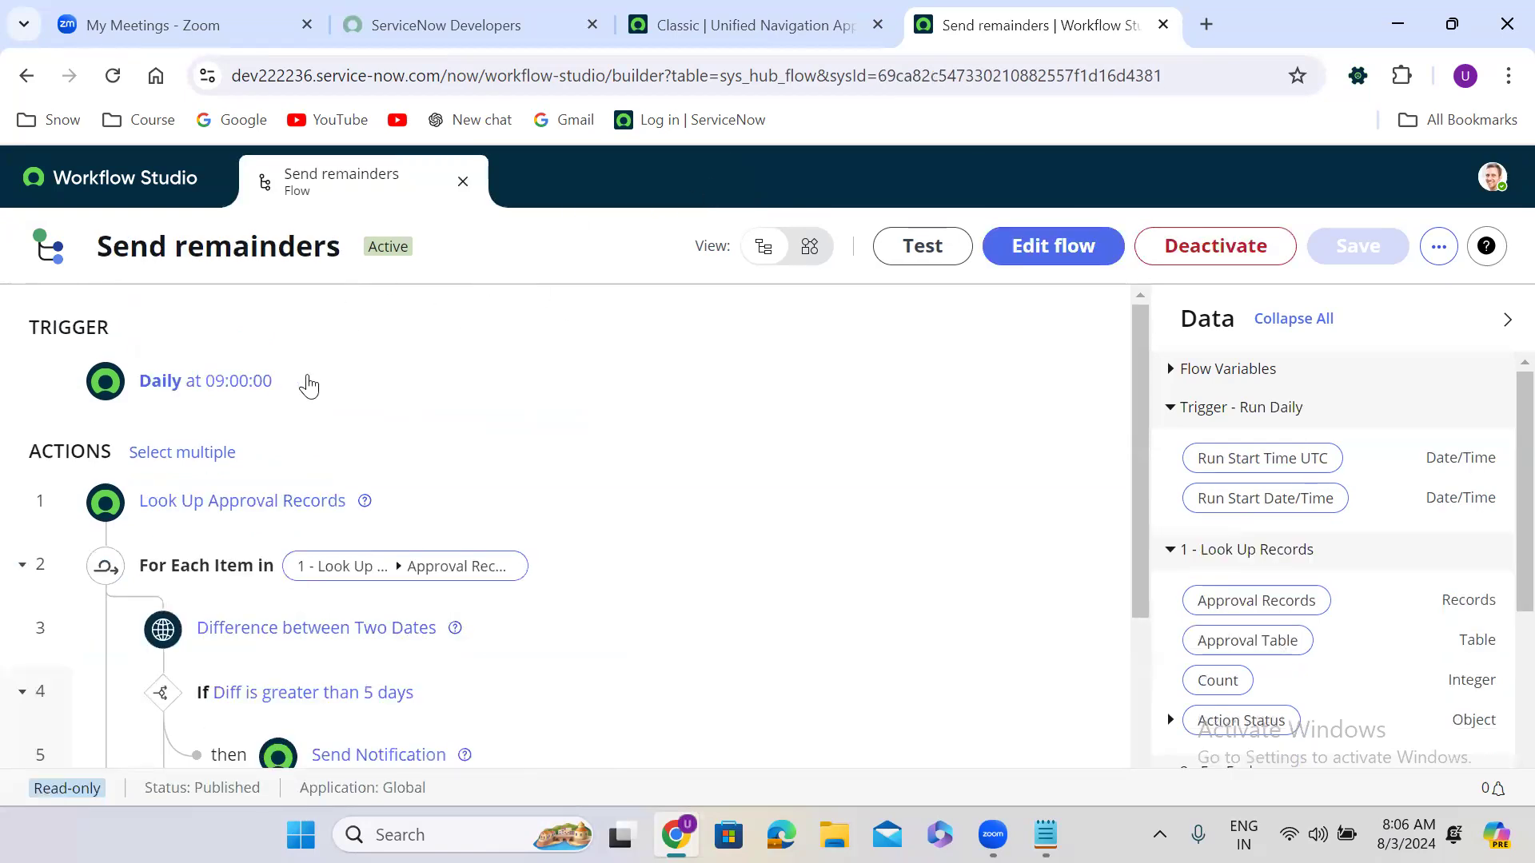
{"action": "left_click", "coordinate": [291, 377]}
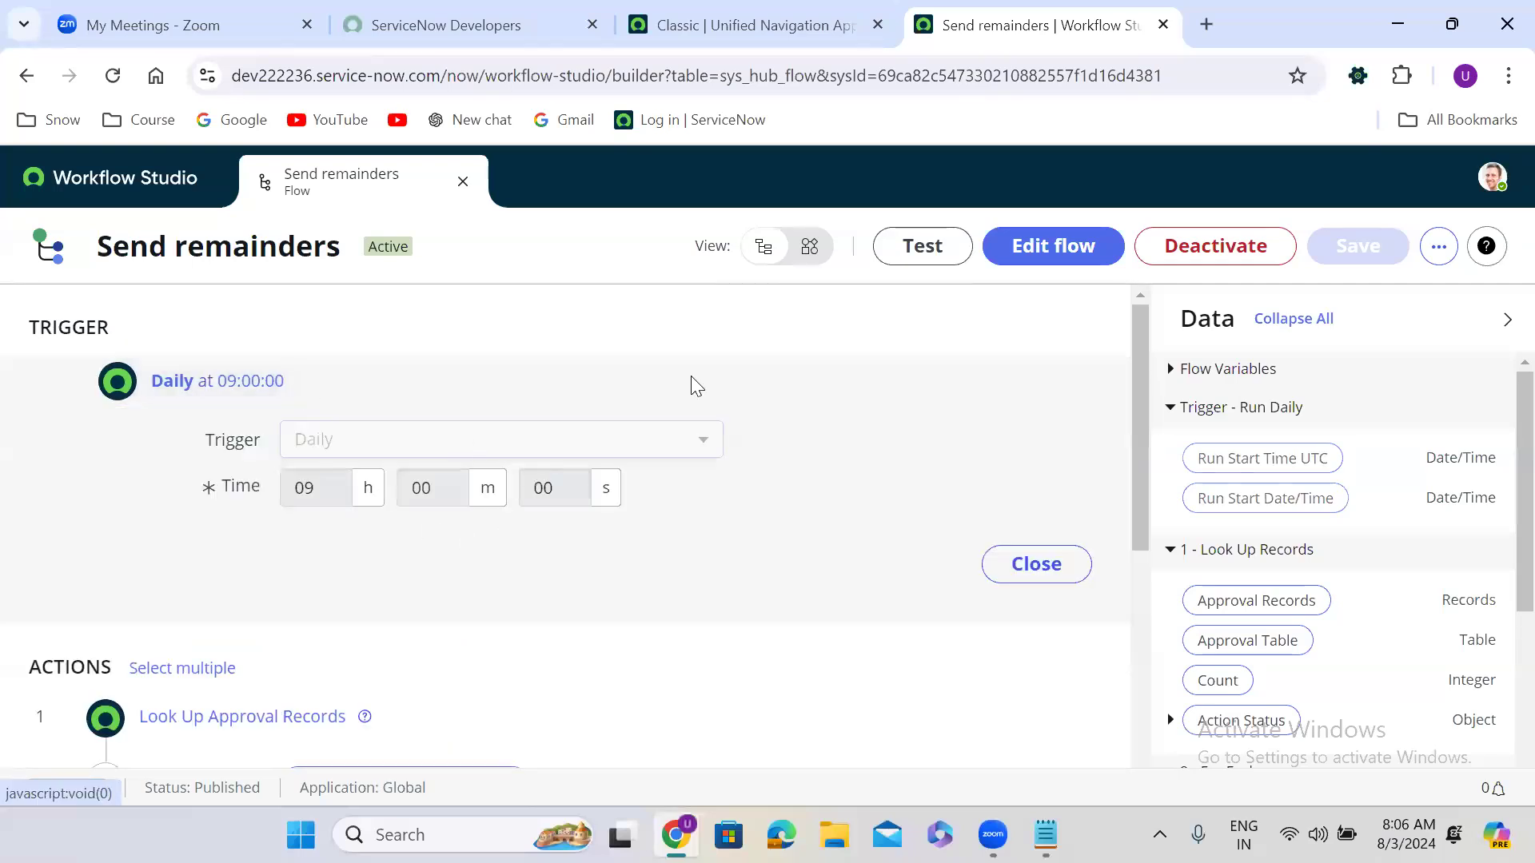
{"action": "left_click", "coordinate": [1040, 250]}
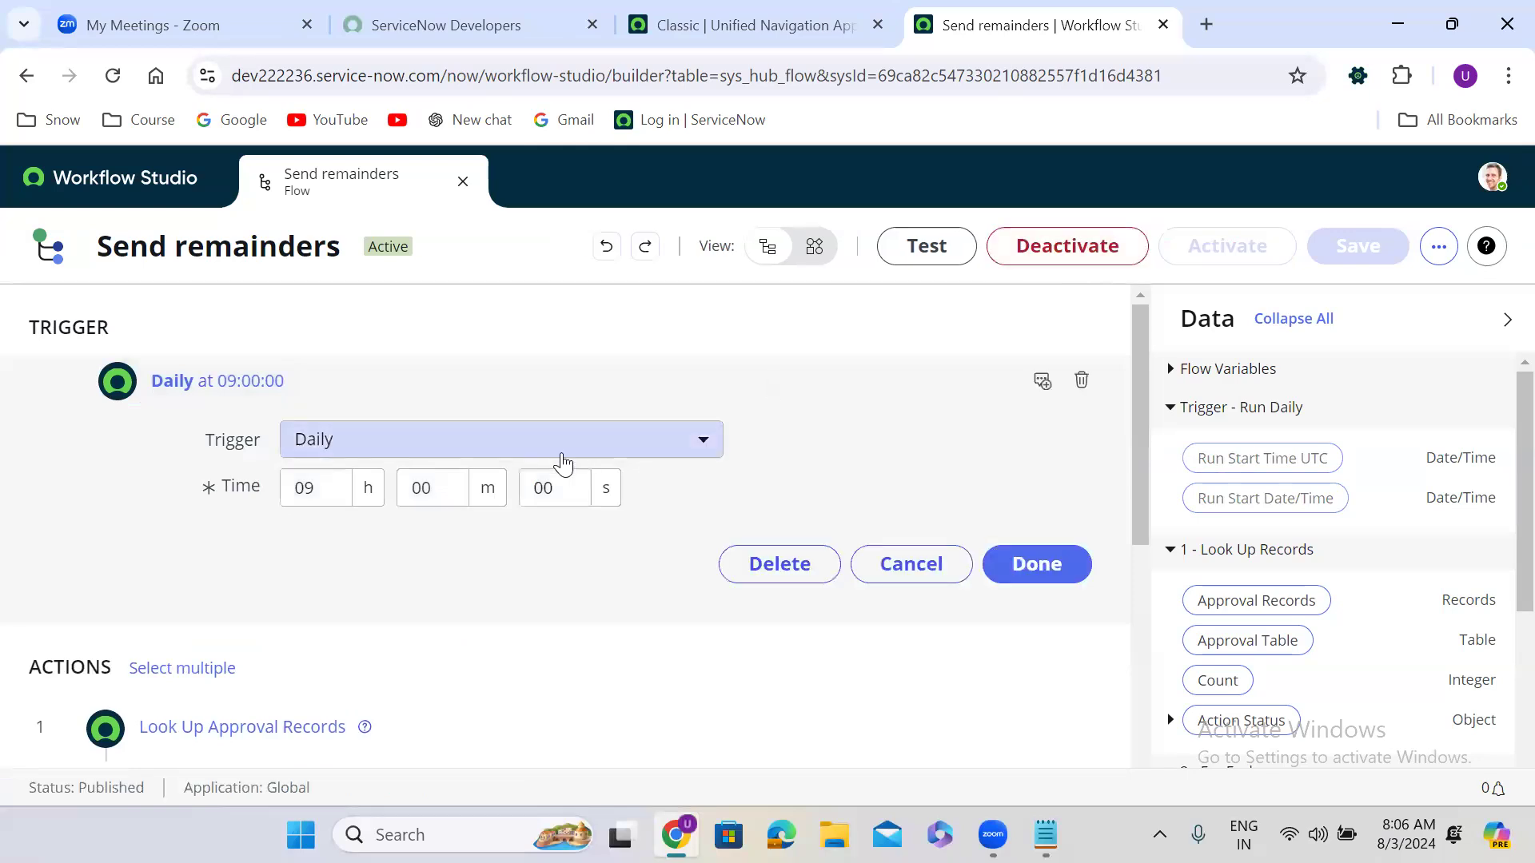
{"action": "left_click", "coordinate": [510, 453]}
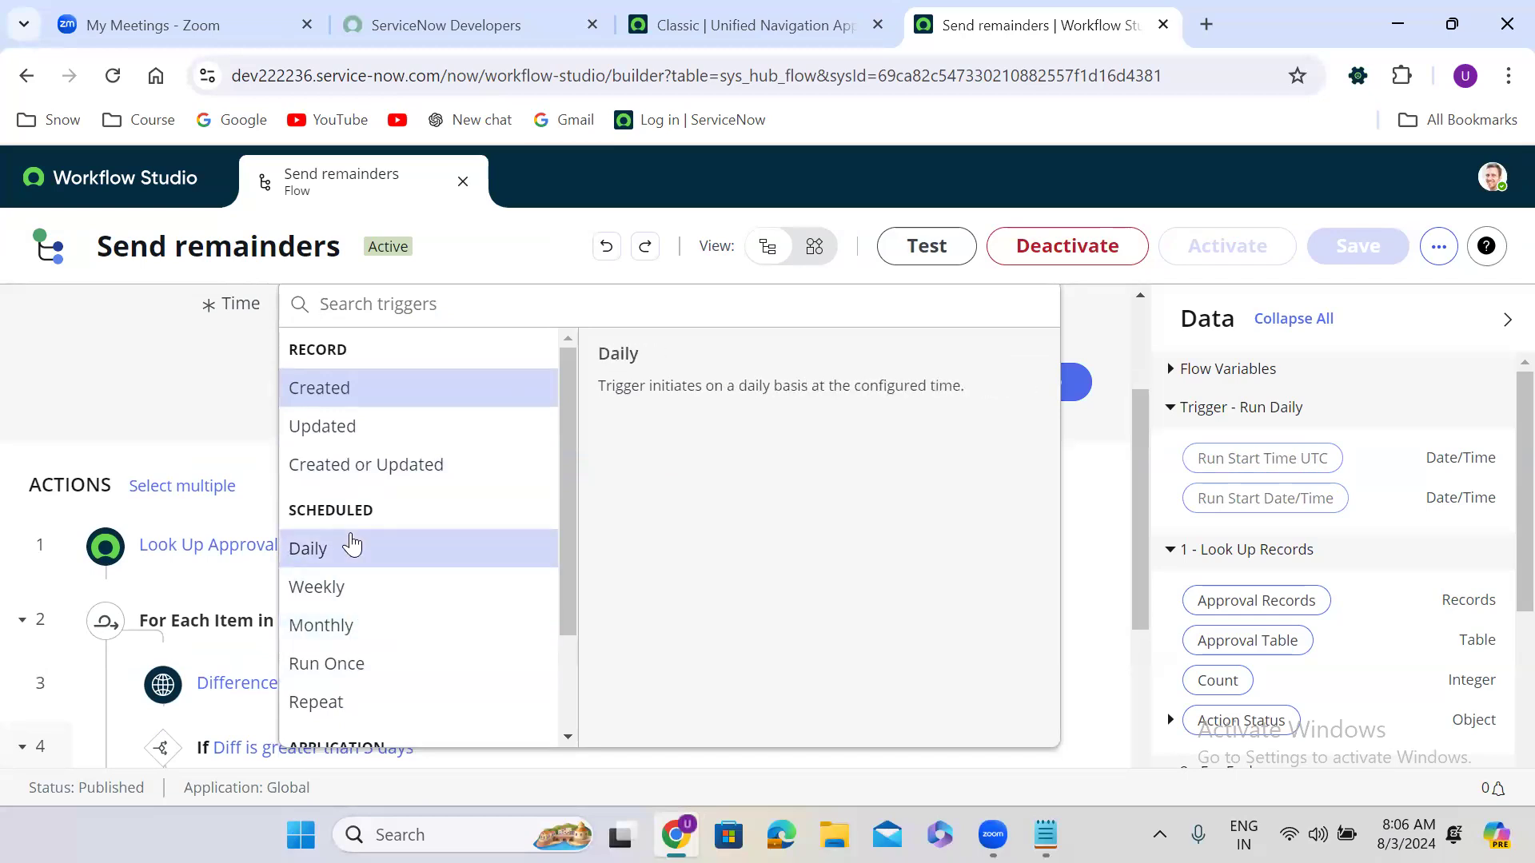
{"action": "left_click", "coordinate": [184, 388]}
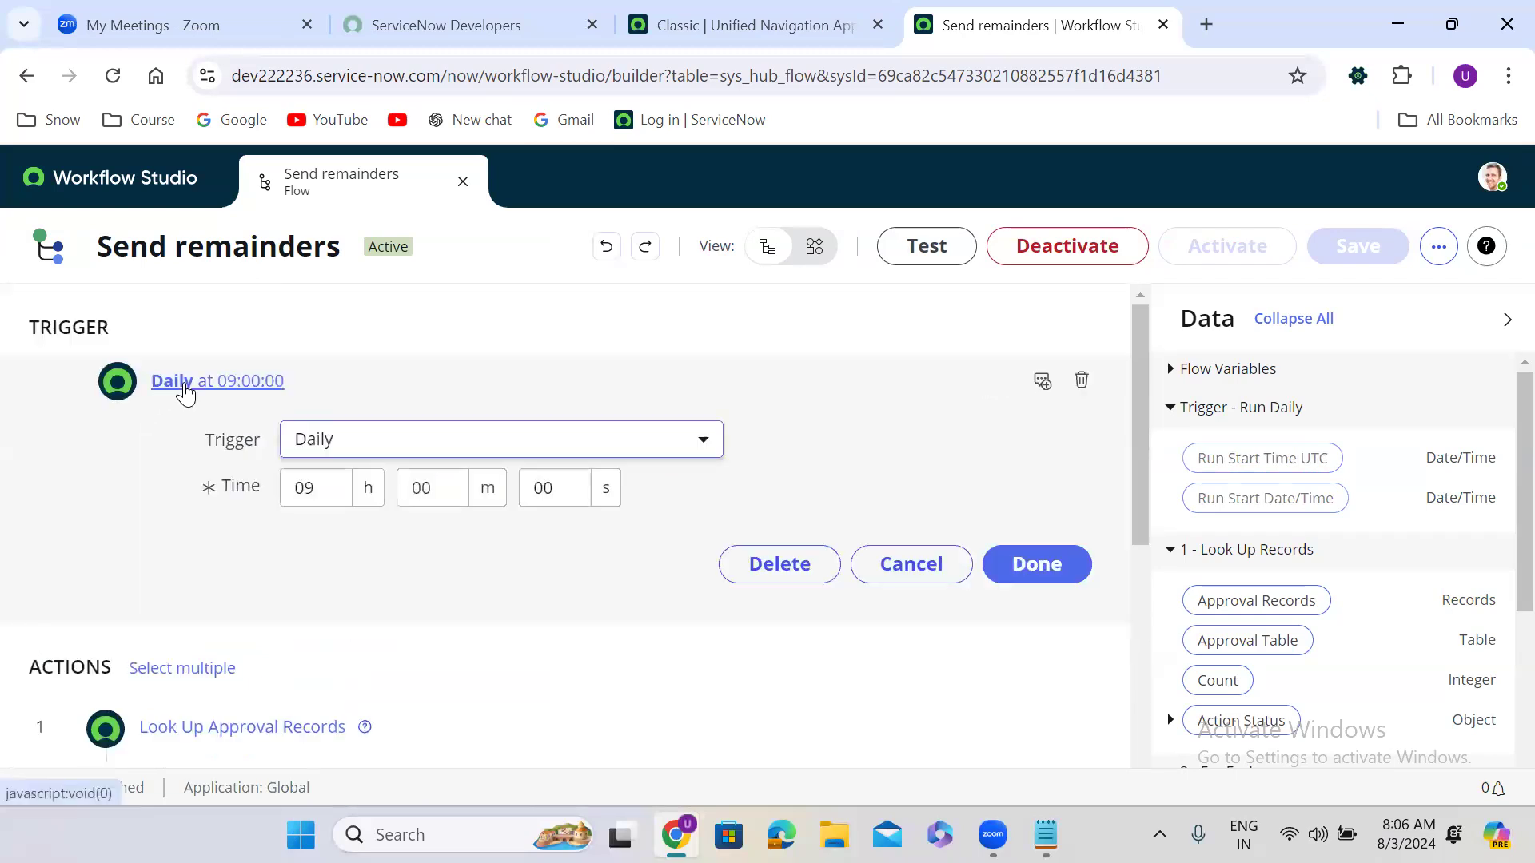
{"action": "left_click", "coordinate": [1037, 563]}
{"action": "left_click_drag", "start_coordinate": [1138, 407], "coordinate": [1151, 479]}
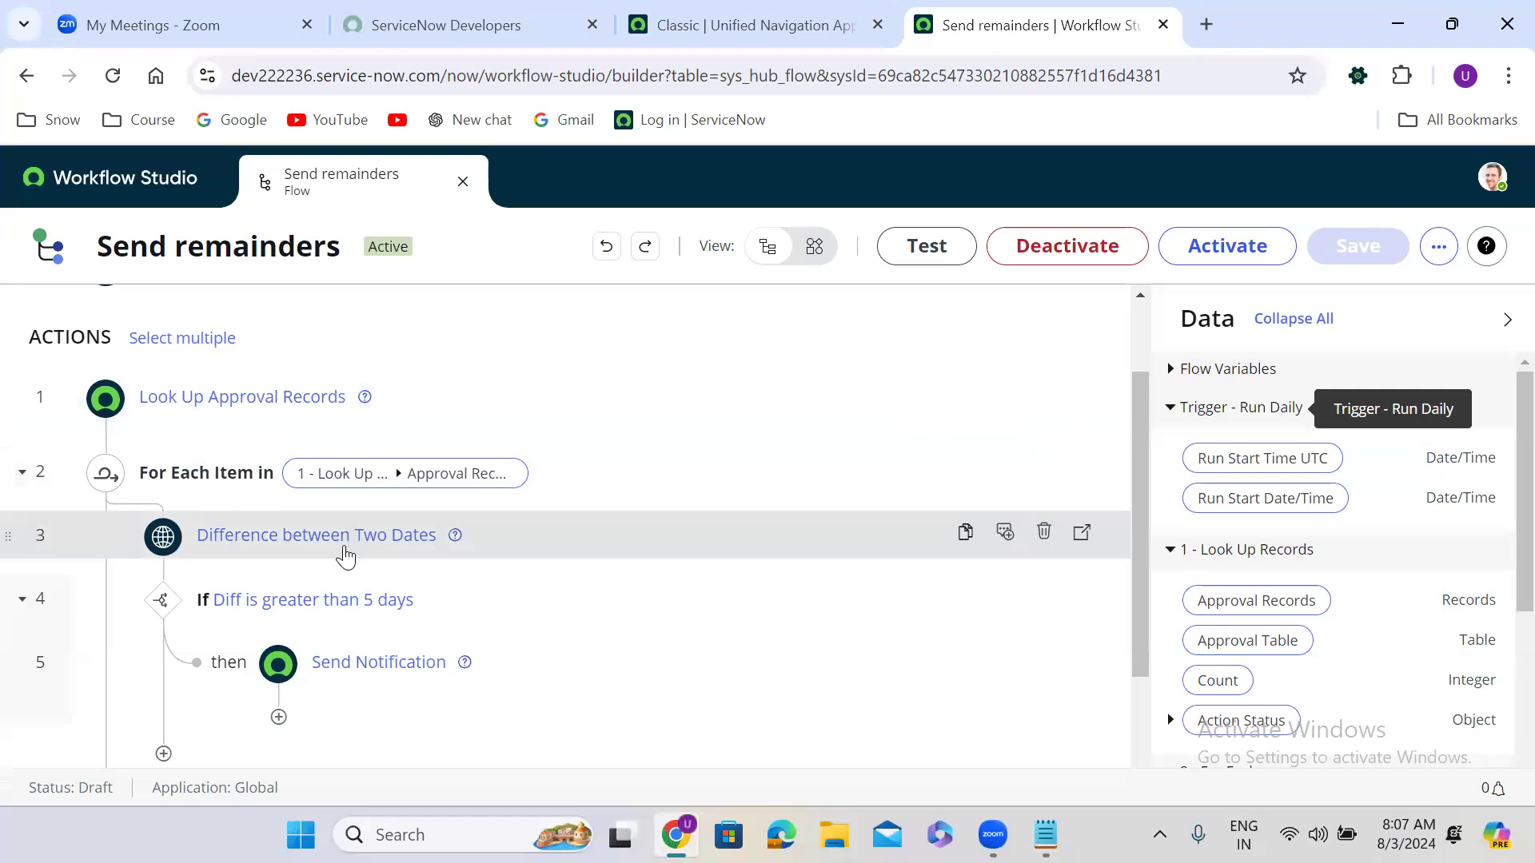
{"action": "left_click", "coordinate": [489, 543]}
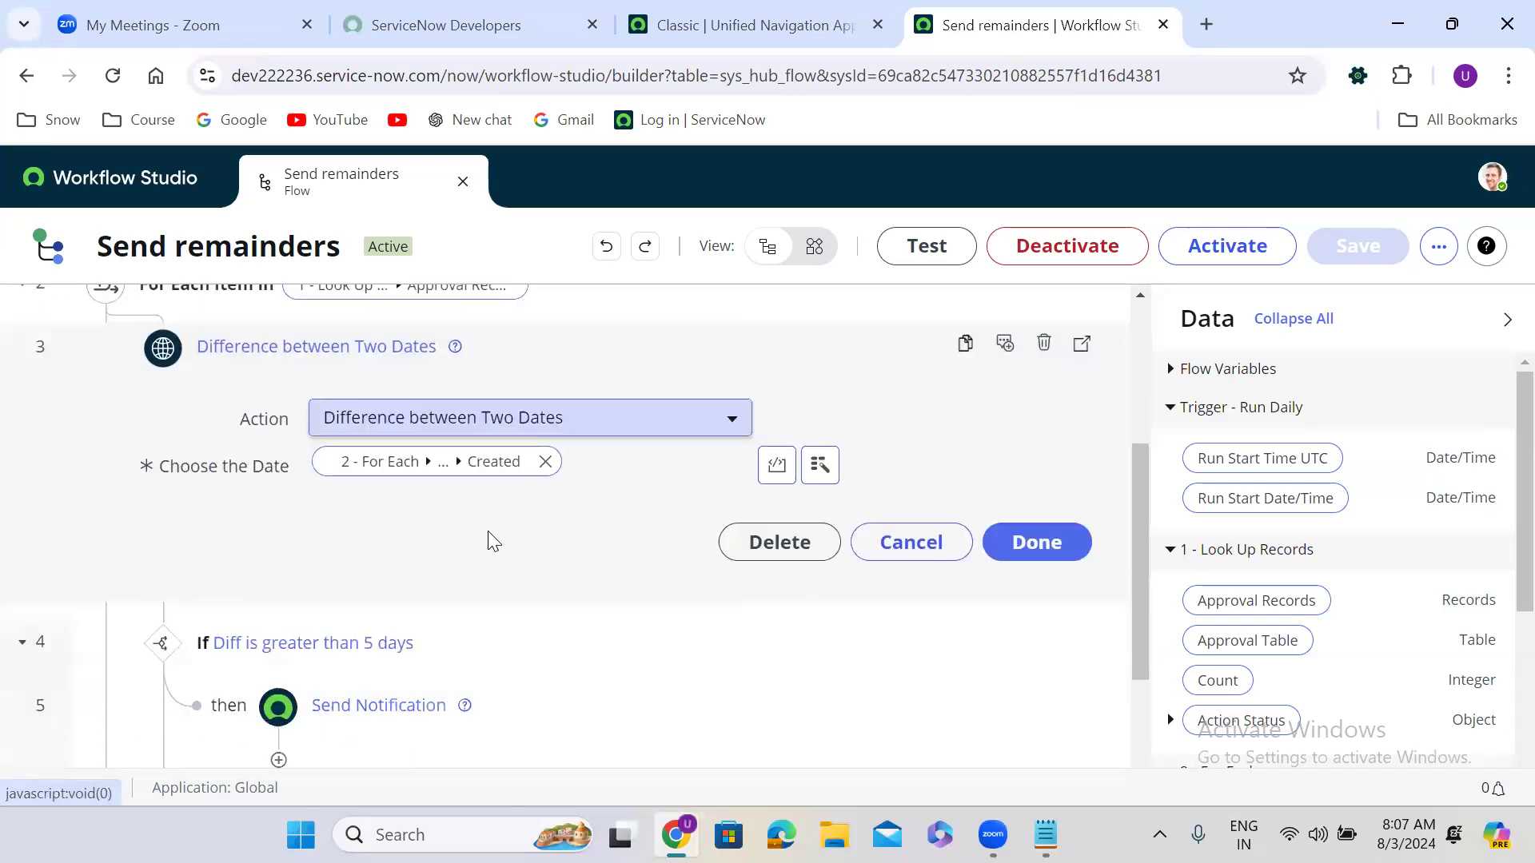
{"action": "left_click", "coordinate": [1039, 543]}
{"action": "scroll", "coordinate": [1493, 589], "scroll_direction": "down", "scroll_amount": 1}
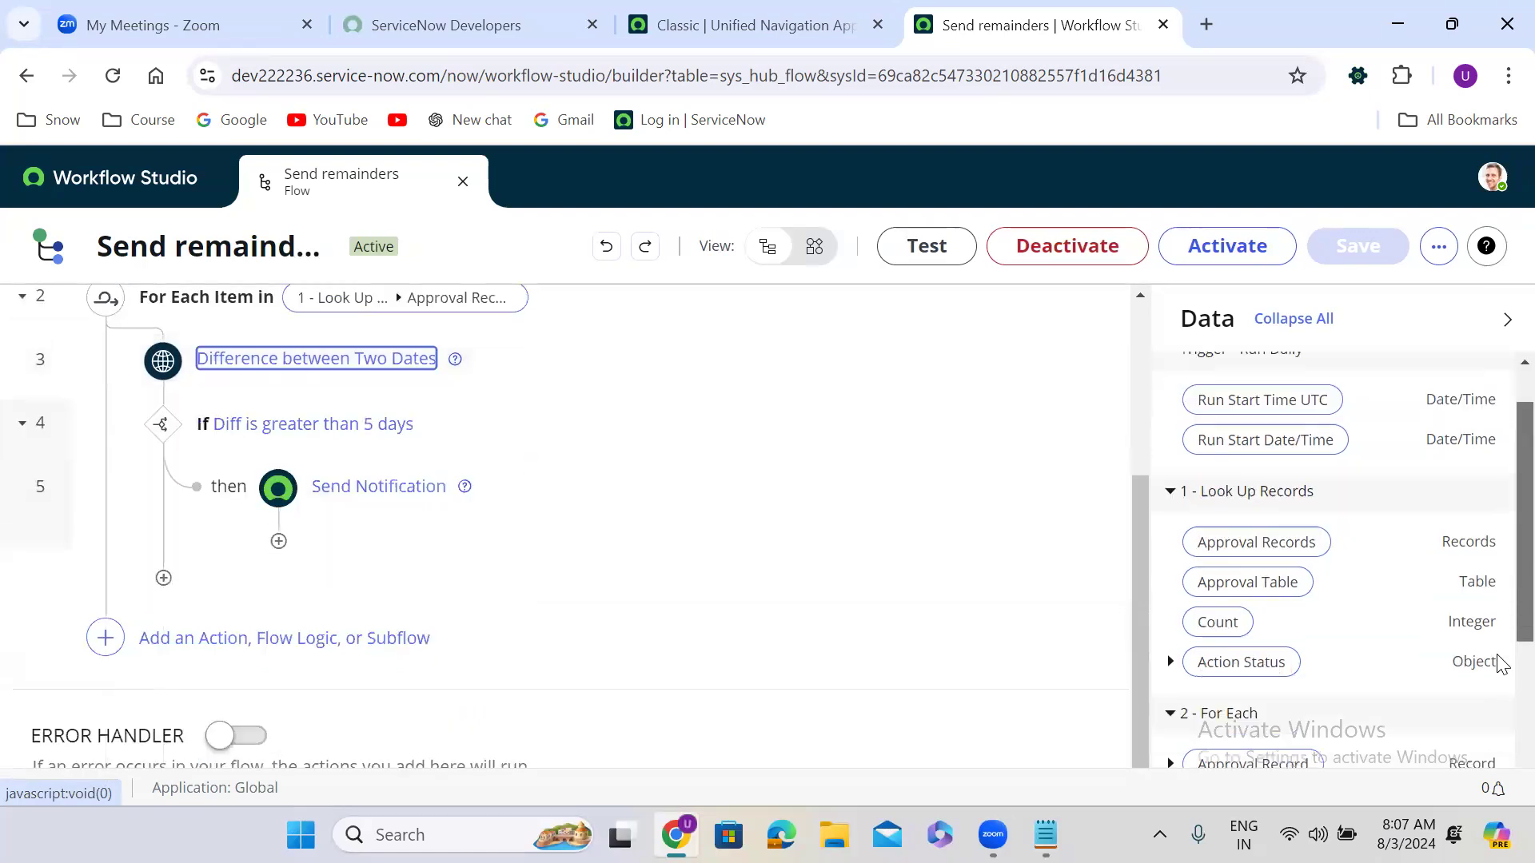
{"action": "scroll", "coordinate": [1501, 664], "scroll_direction": "down", "scroll_amount": 3}
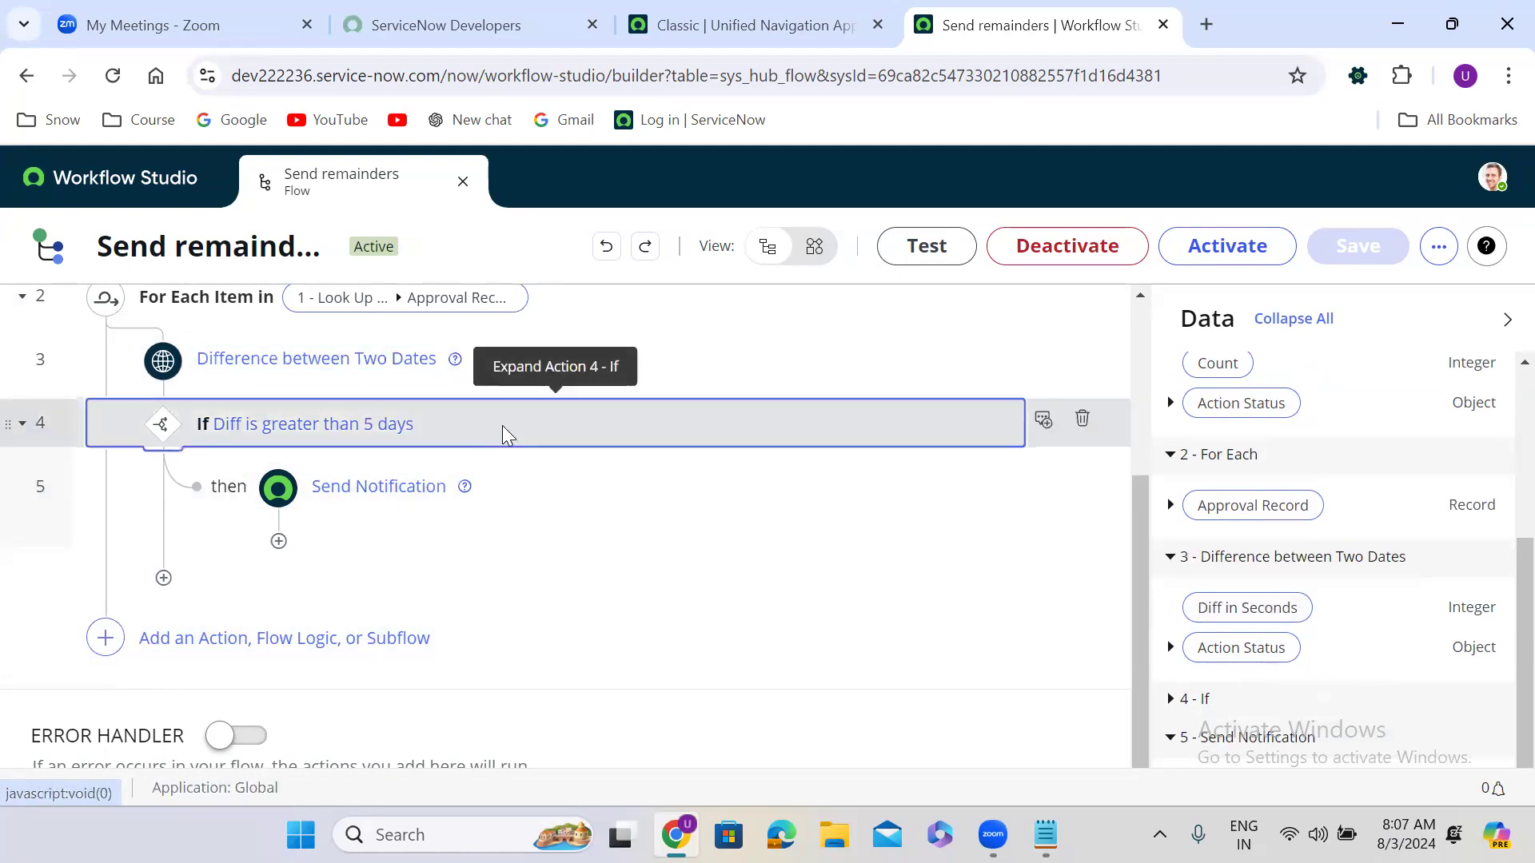
Step: Expand the If step and delete the 5 from Condition 1's value field
{"action": "left_click", "coordinate": [500, 432]}
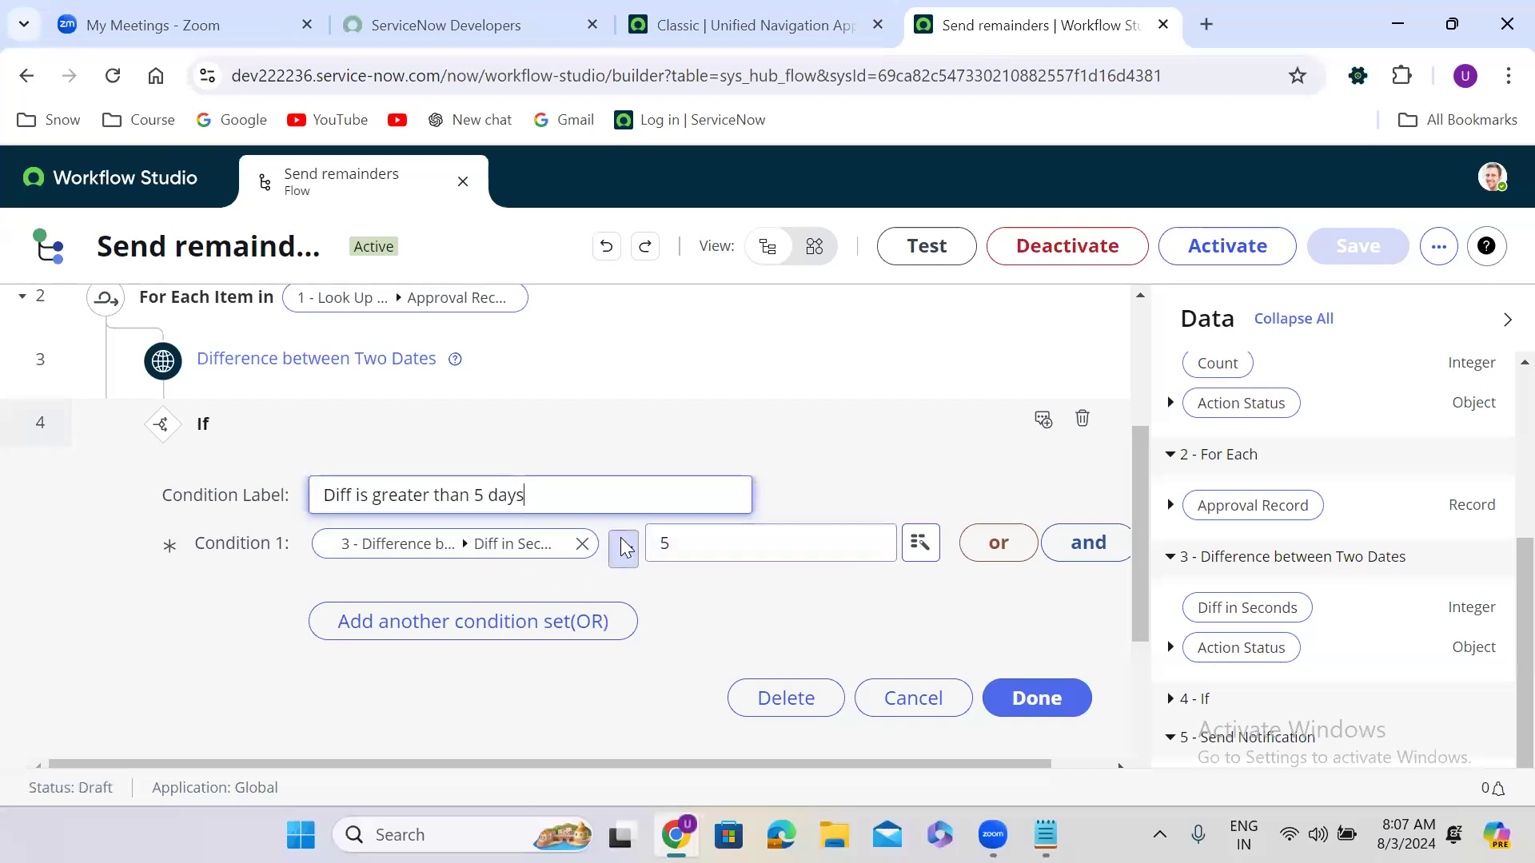
{"action": "left_click", "coordinate": [664, 544]}
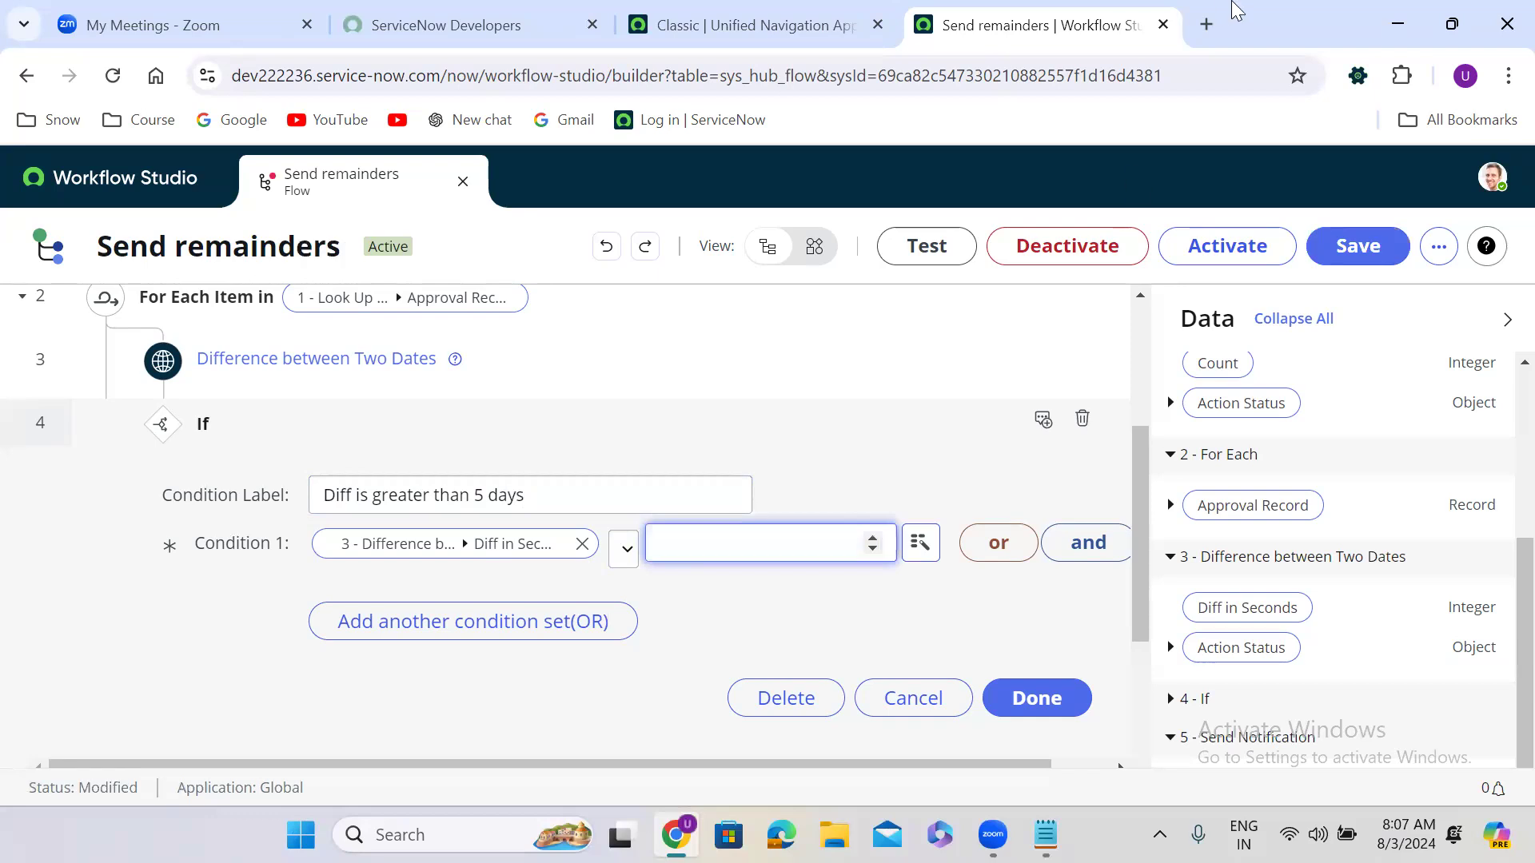
Step: Google 'days in seconds' and paste 86400 into the If condition value
{"action": "left_click", "coordinate": [1207, 26]}
{"action": "type", "text": "d"}
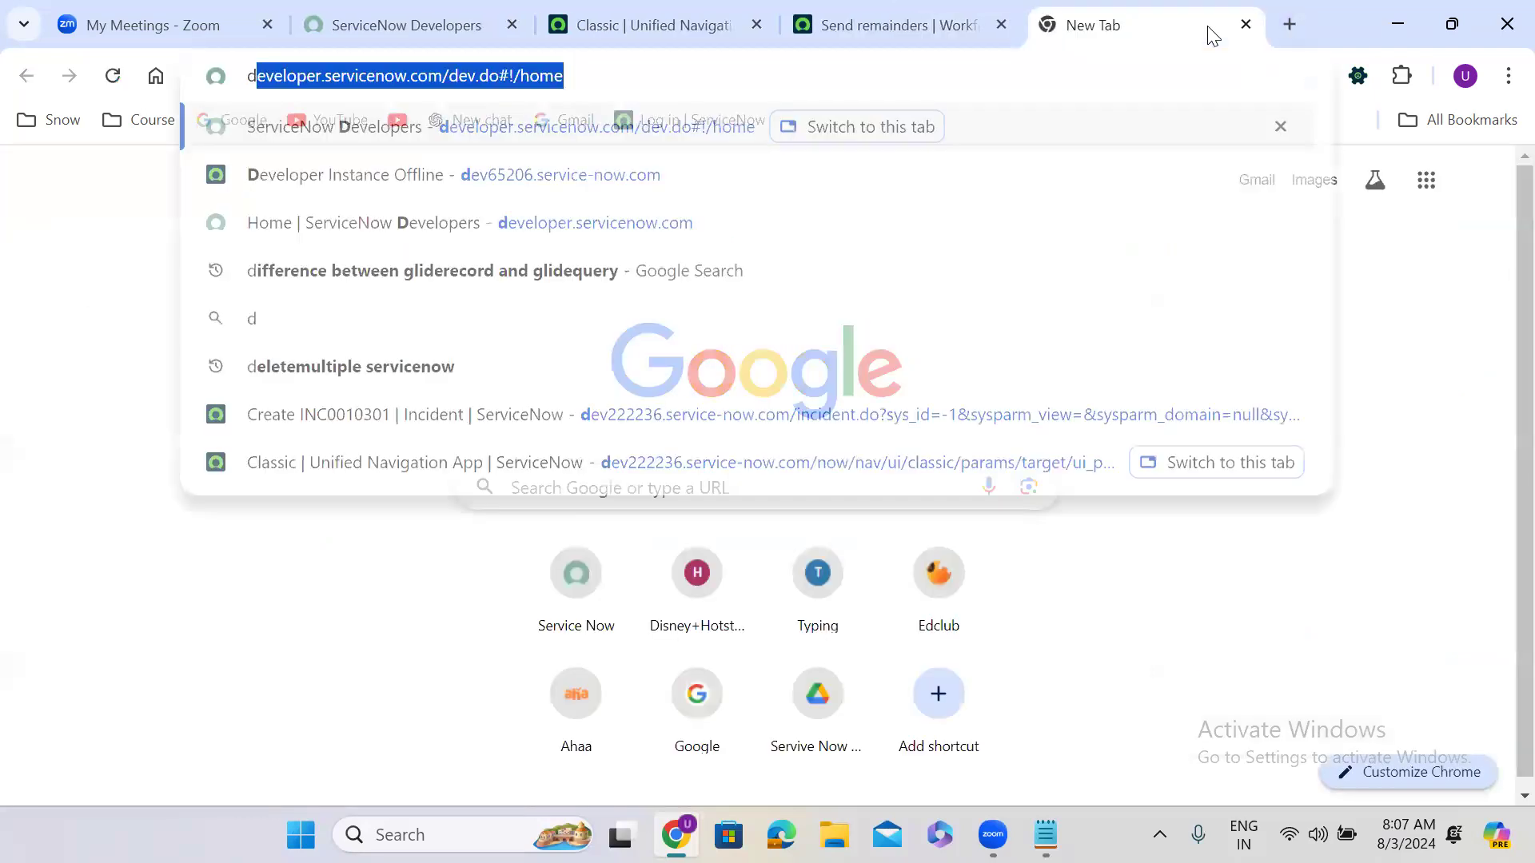
{"action": "type", "text": "ays in s"}
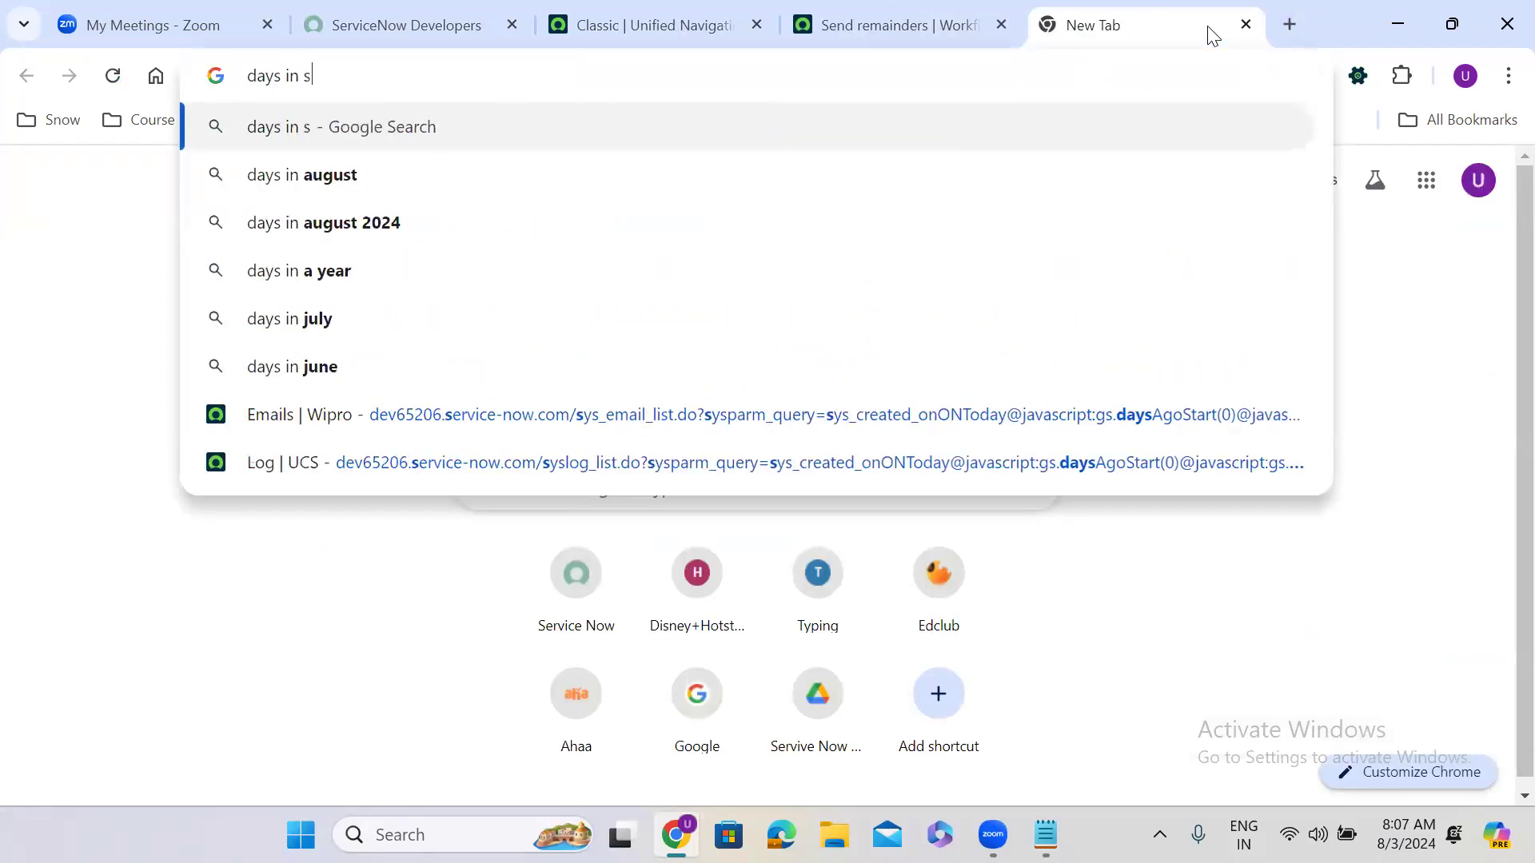
{"action": "type", "text": "econds"}
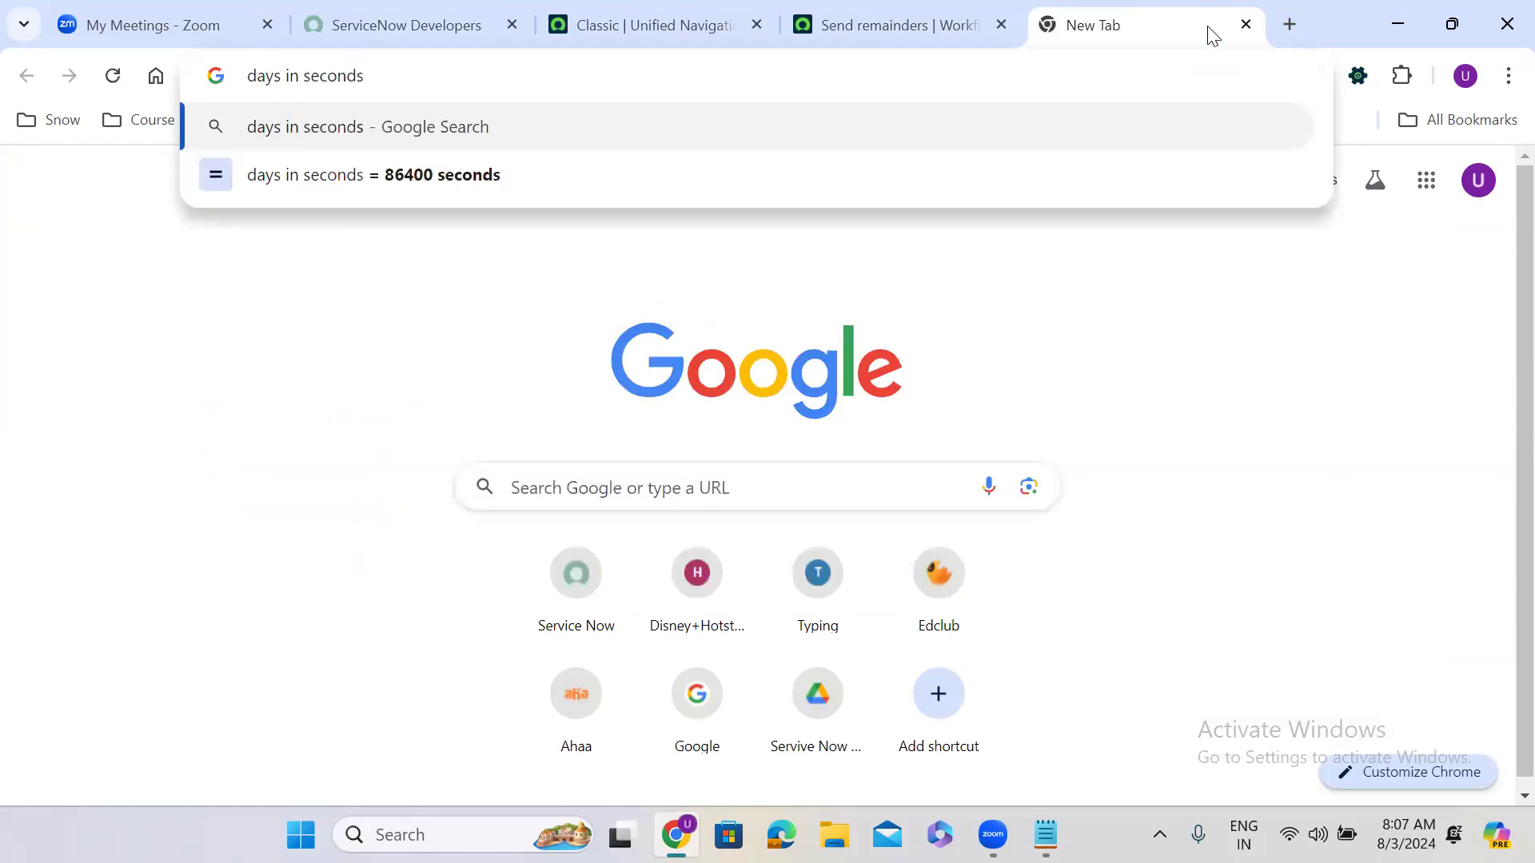
{"action": "left_click", "coordinate": [486, 176]}
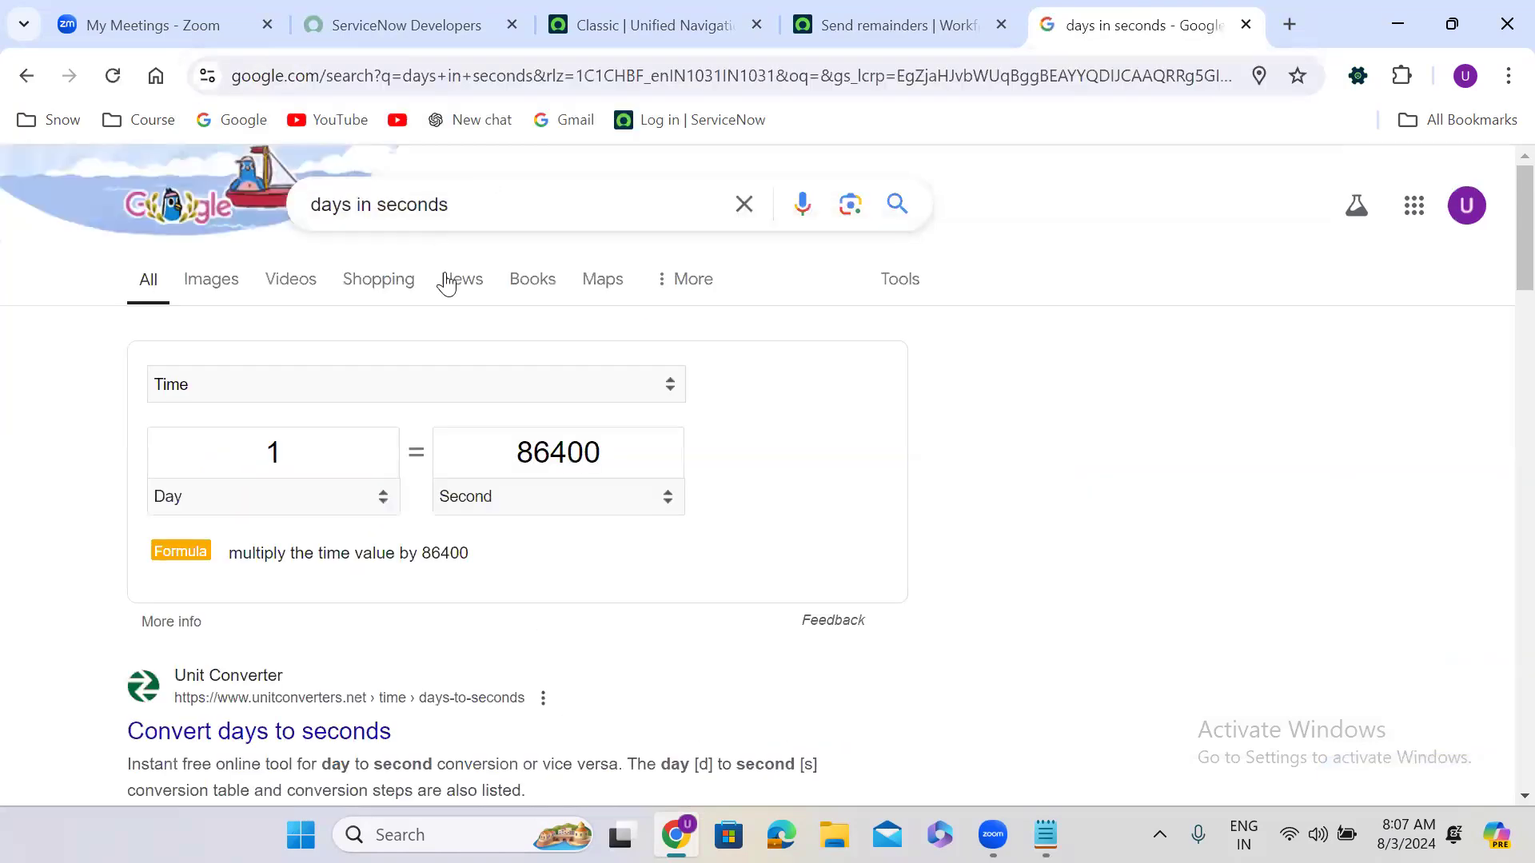
{"action": "double_click", "coordinate": [527, 453]}
{"action": "key", "text": "ctrl+c"}
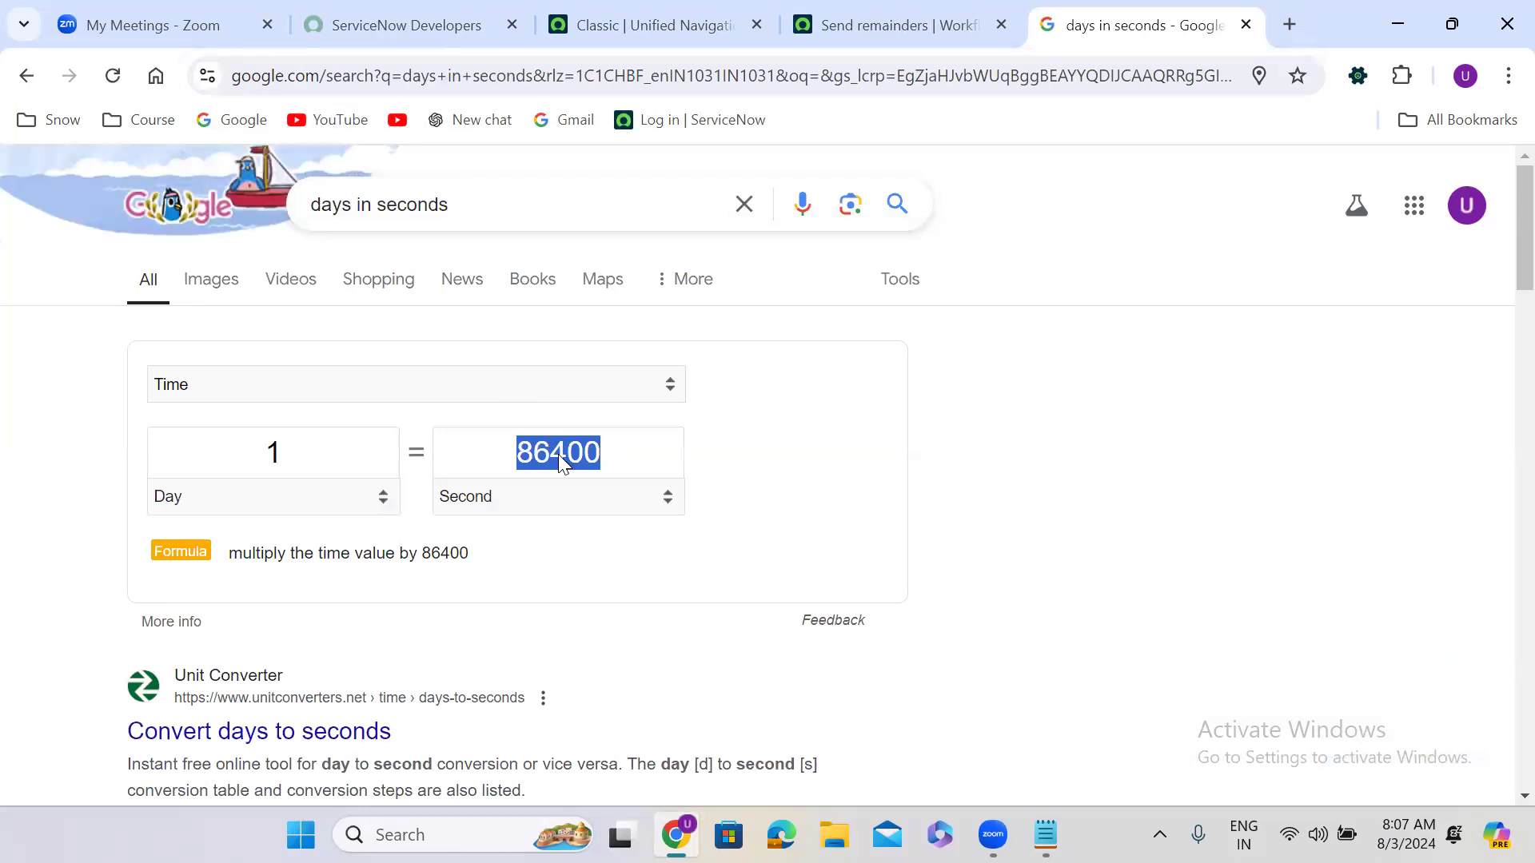
{"action": "left_click", "coordinate": [899, 23]}
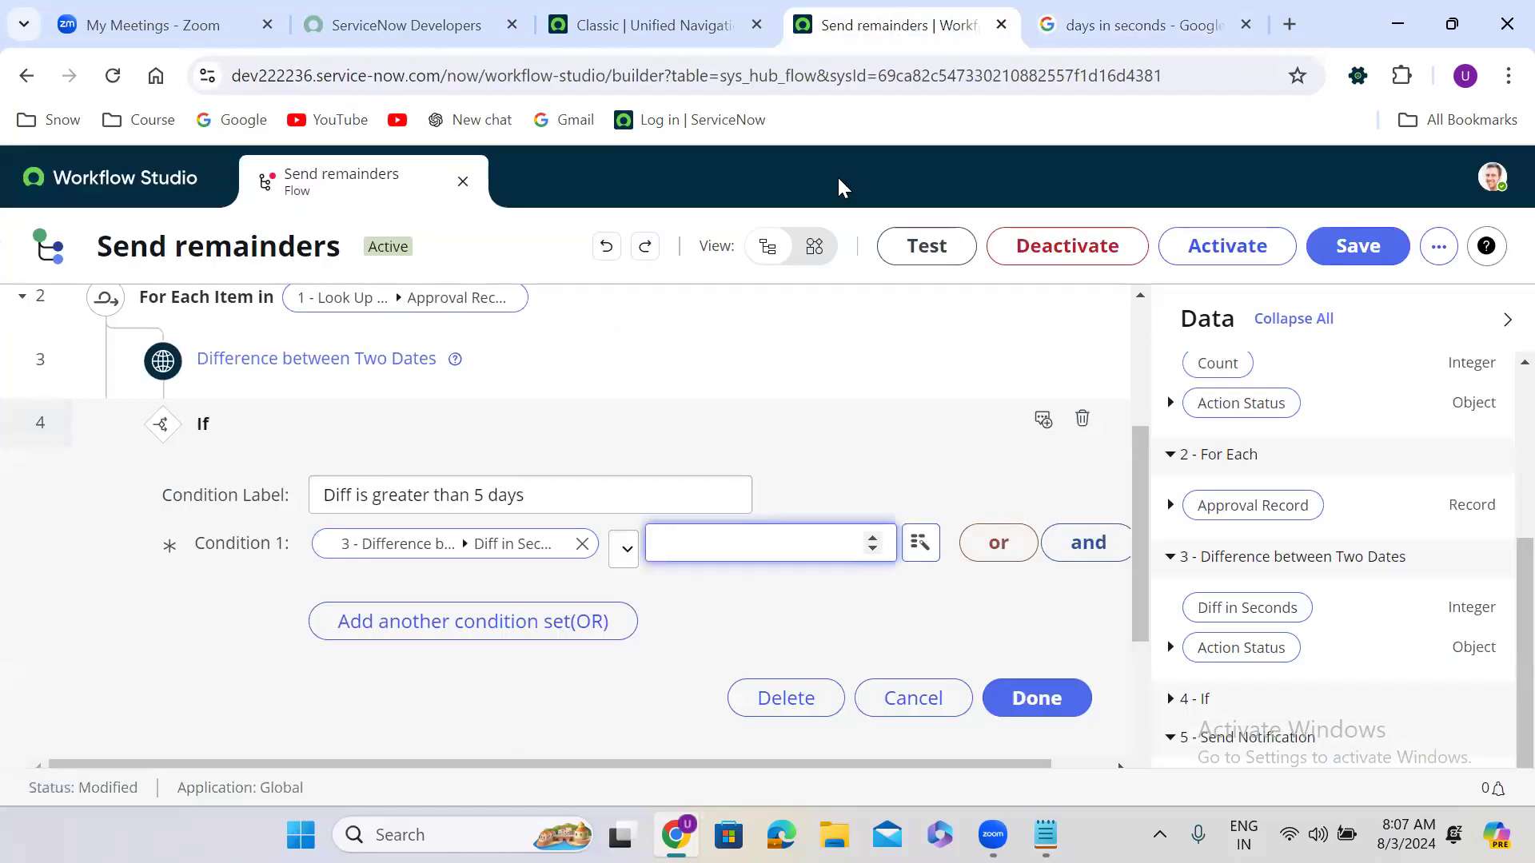
{"action": "key", "text": "ctrl+v"}
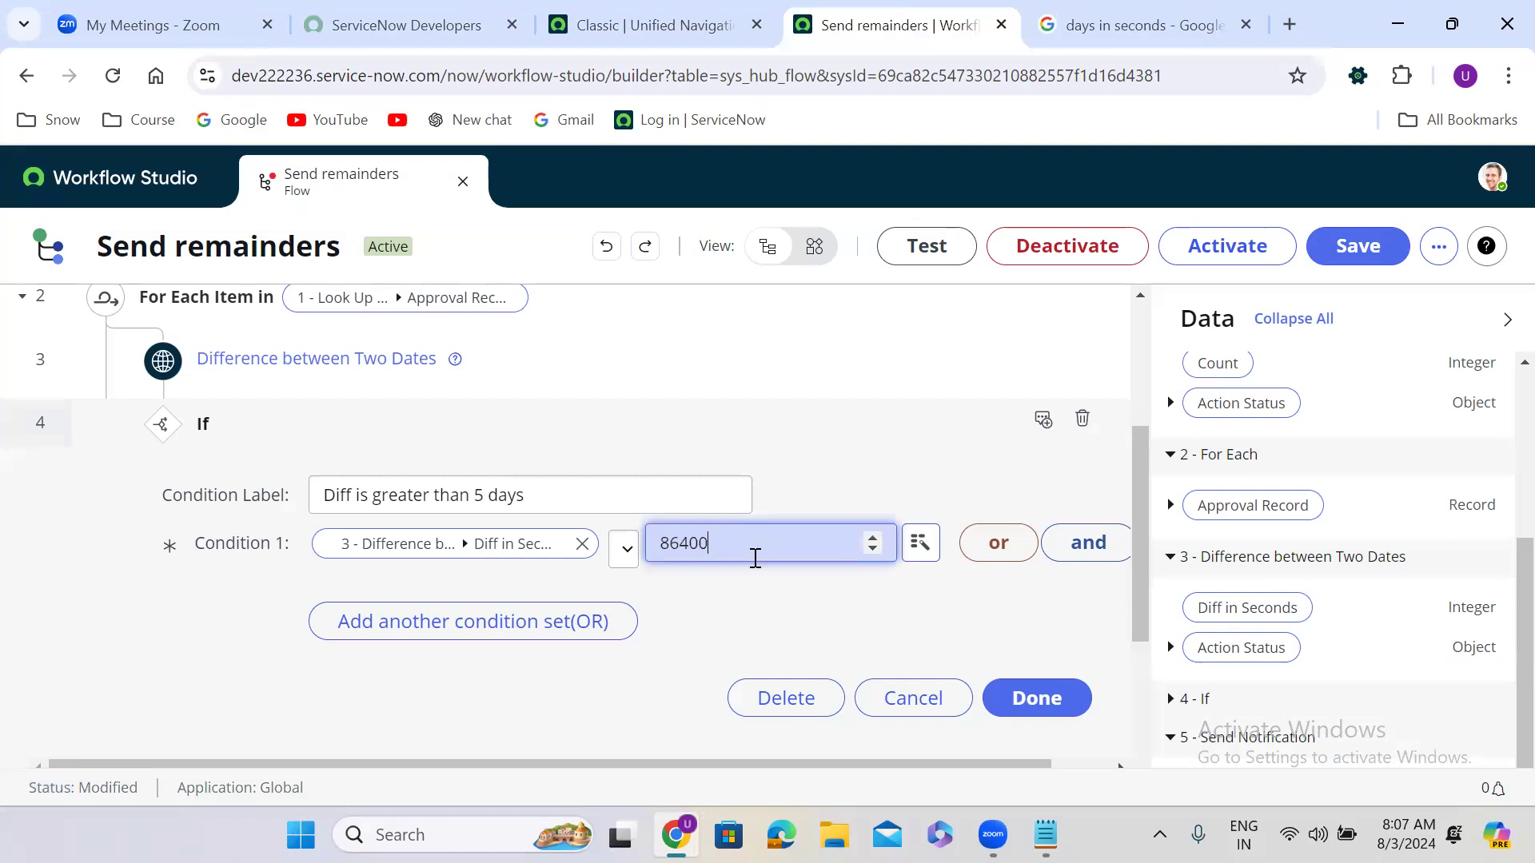
{"action": "left_click", "coordinate": [1039, 699]}
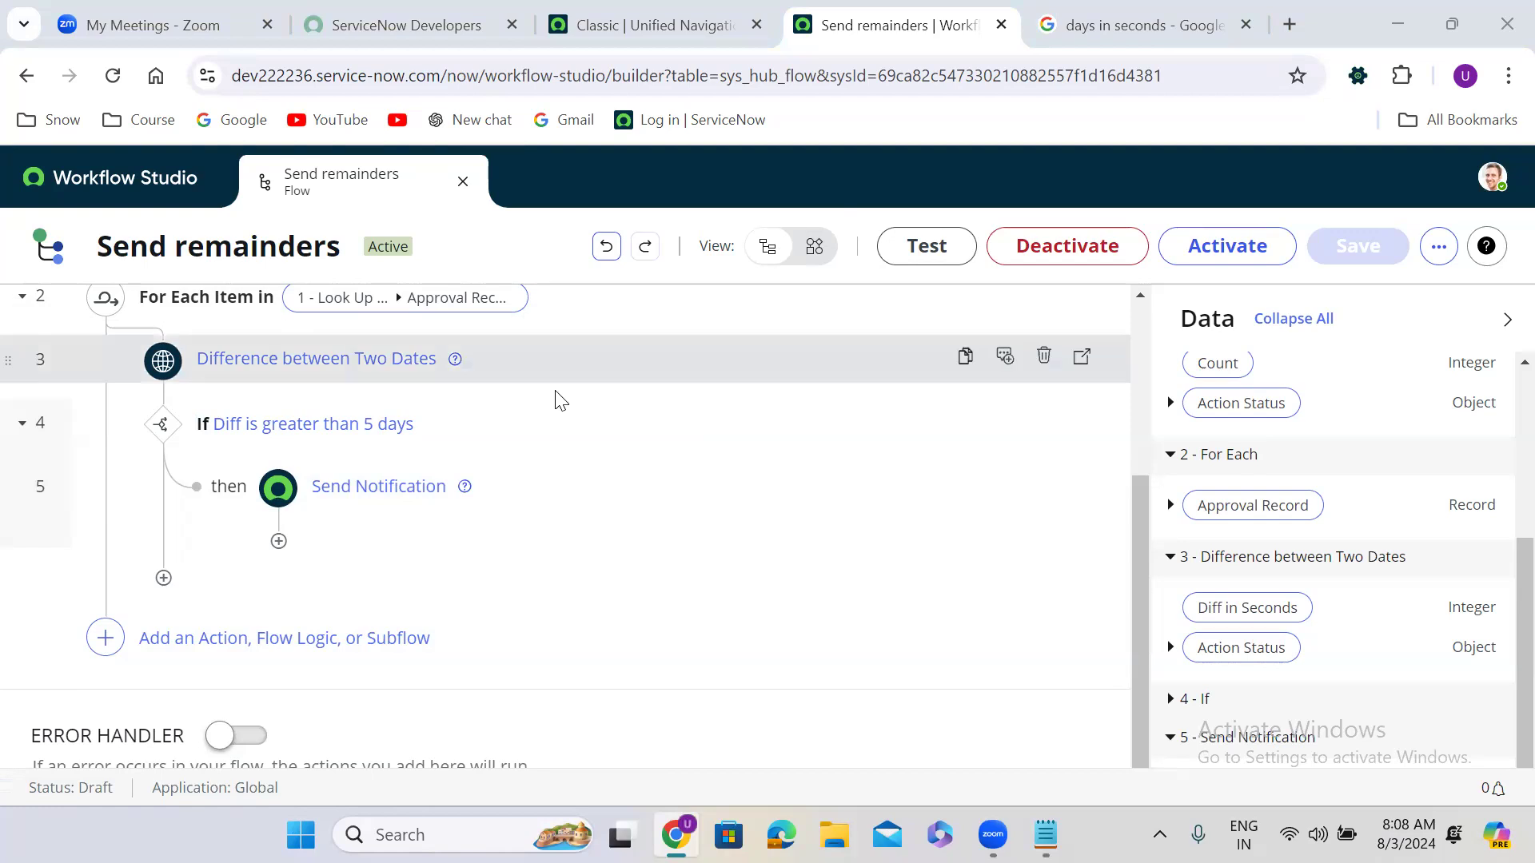
Step: Convert 5 days to 432000 seconds and replace 86400 with 432000 in the condition
{"action": "left_click", "coordinate": [1047, 27]}
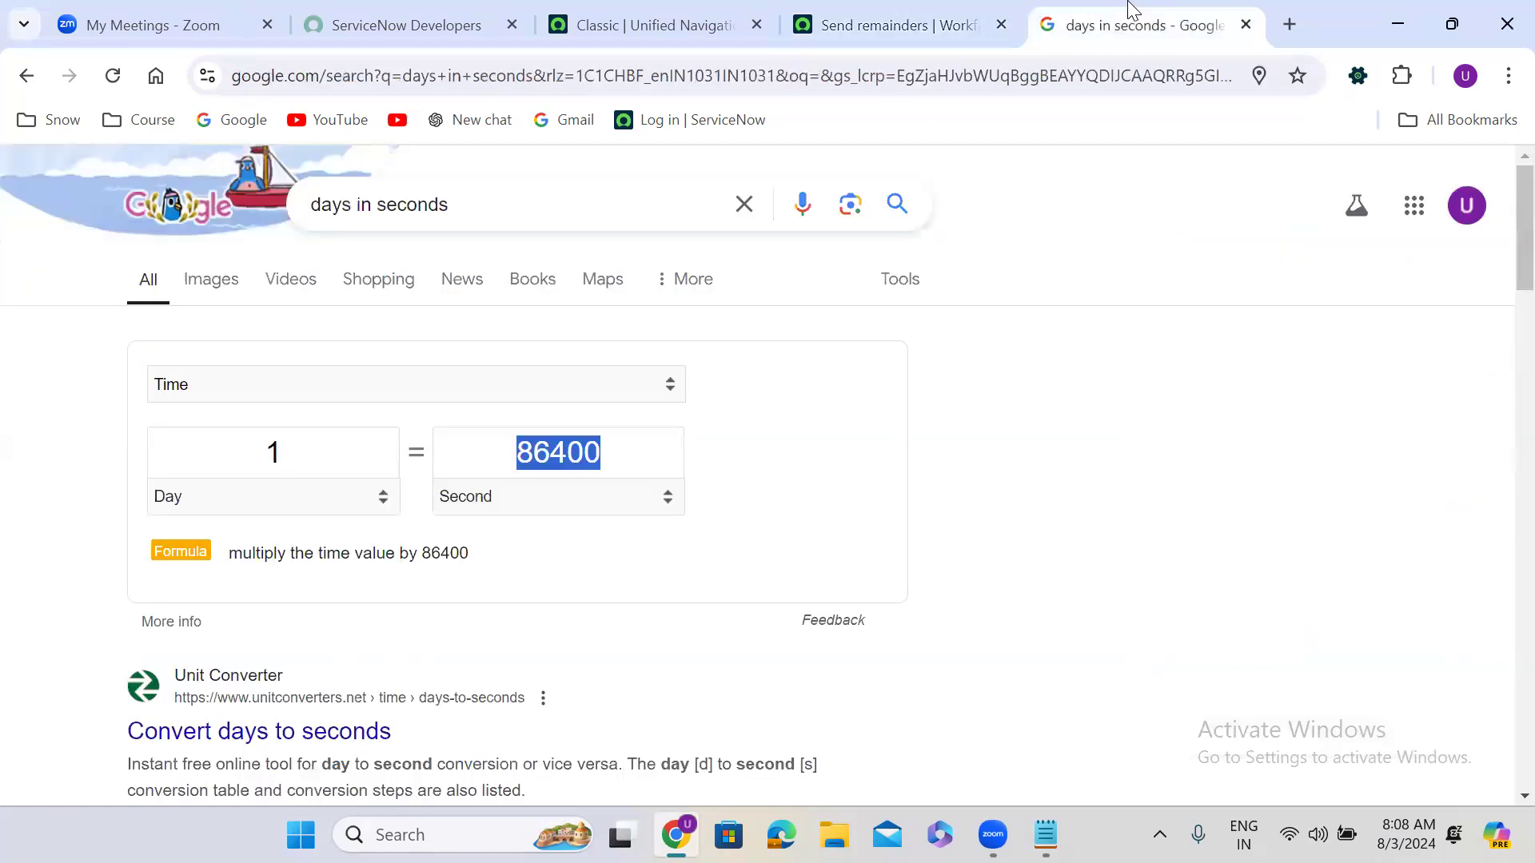
{"action": "double_click", "coordinate": [277, 444]}
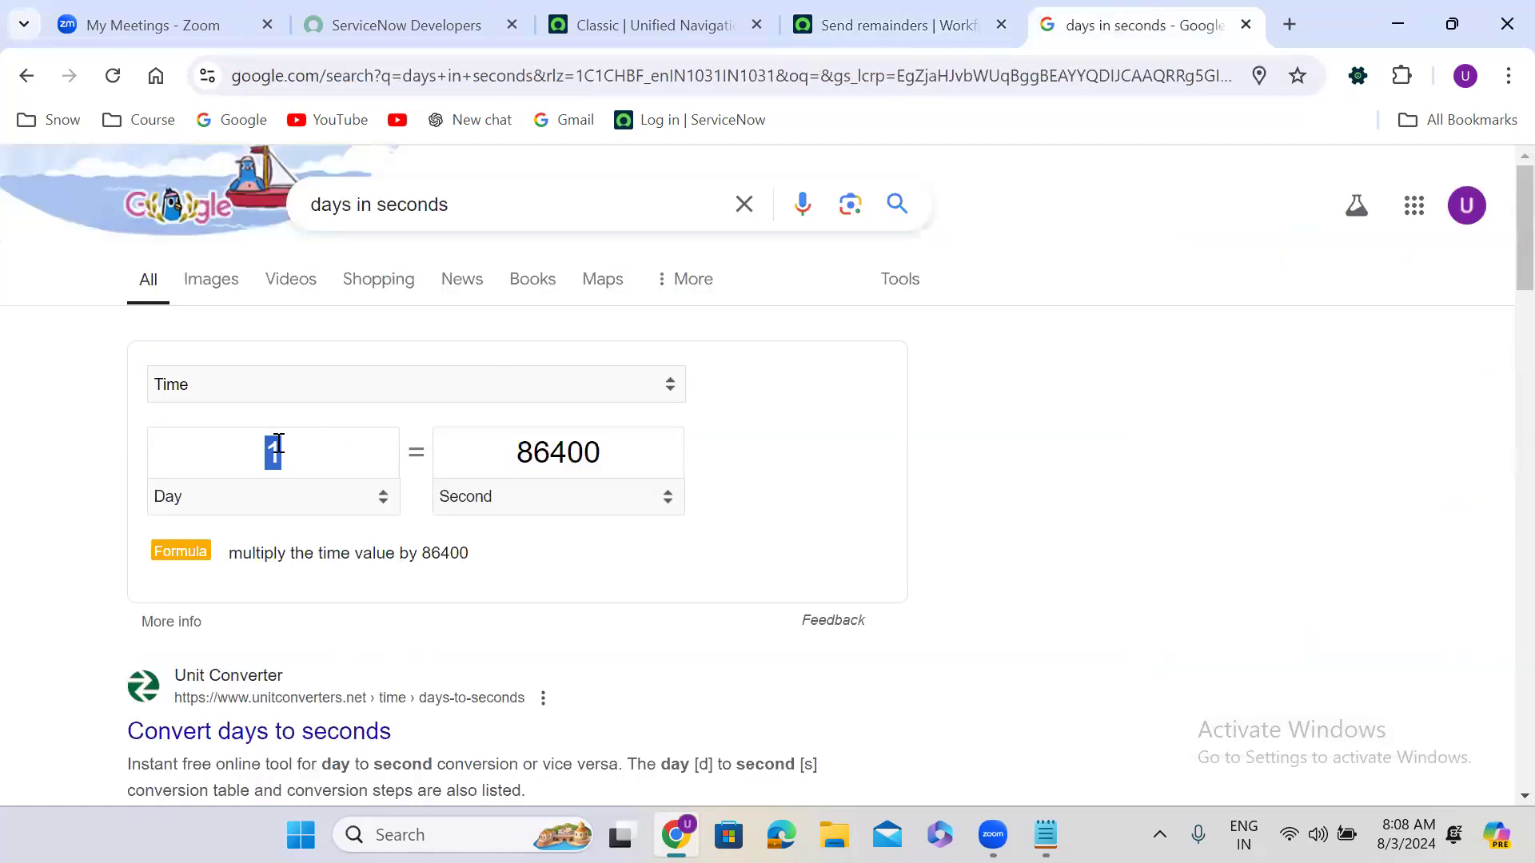
{"action": "type", "text": "5"}
{"action": "double_click", "coordinate": [277, 444]}
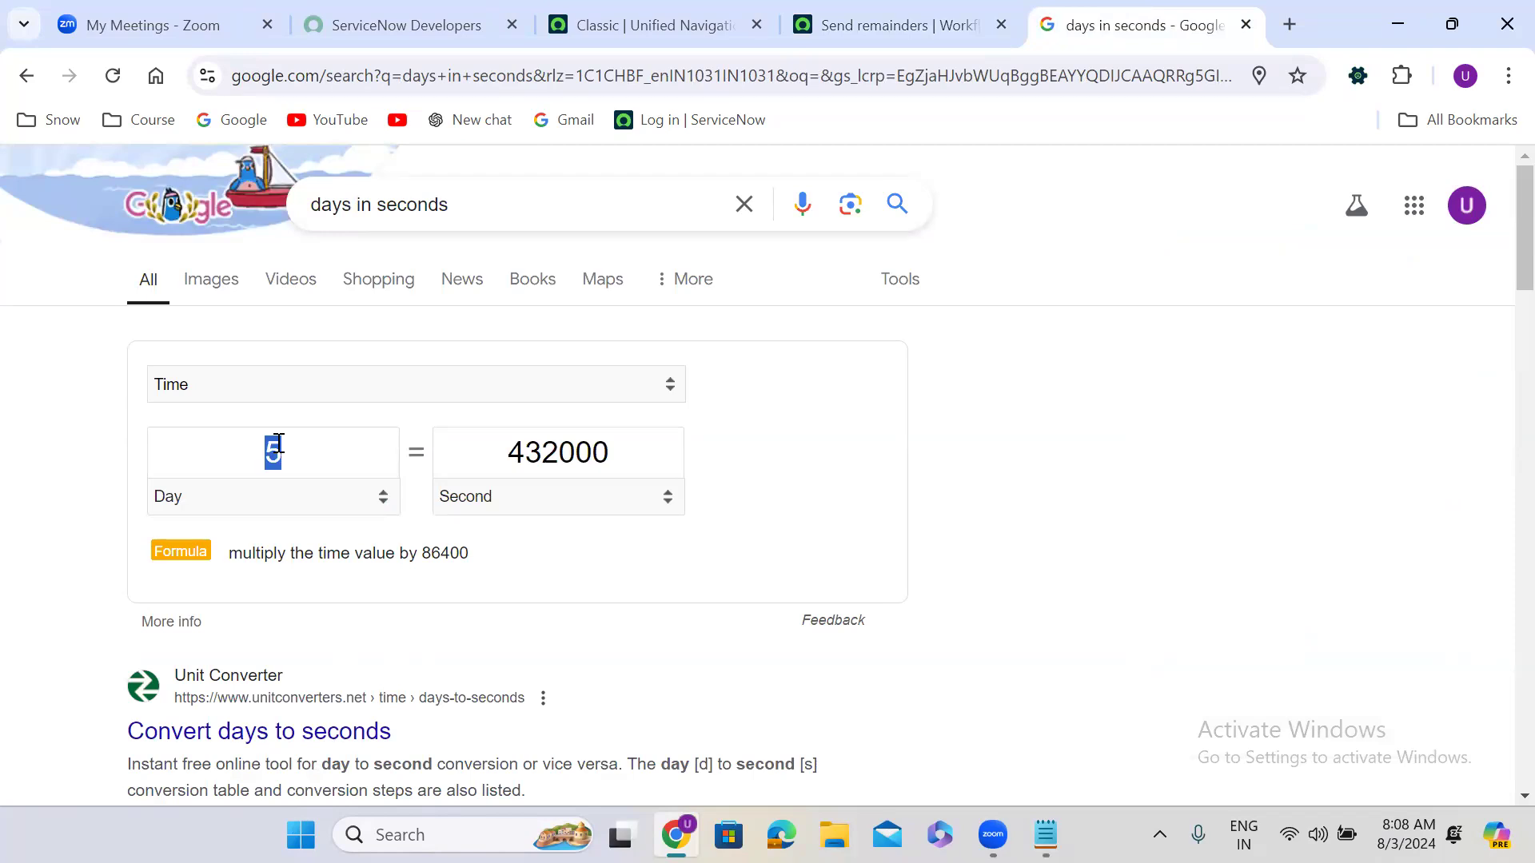
{"action": "double_click", "coordinate": [570, 453]}
{"action": "key", "text": "ctrl+c"}
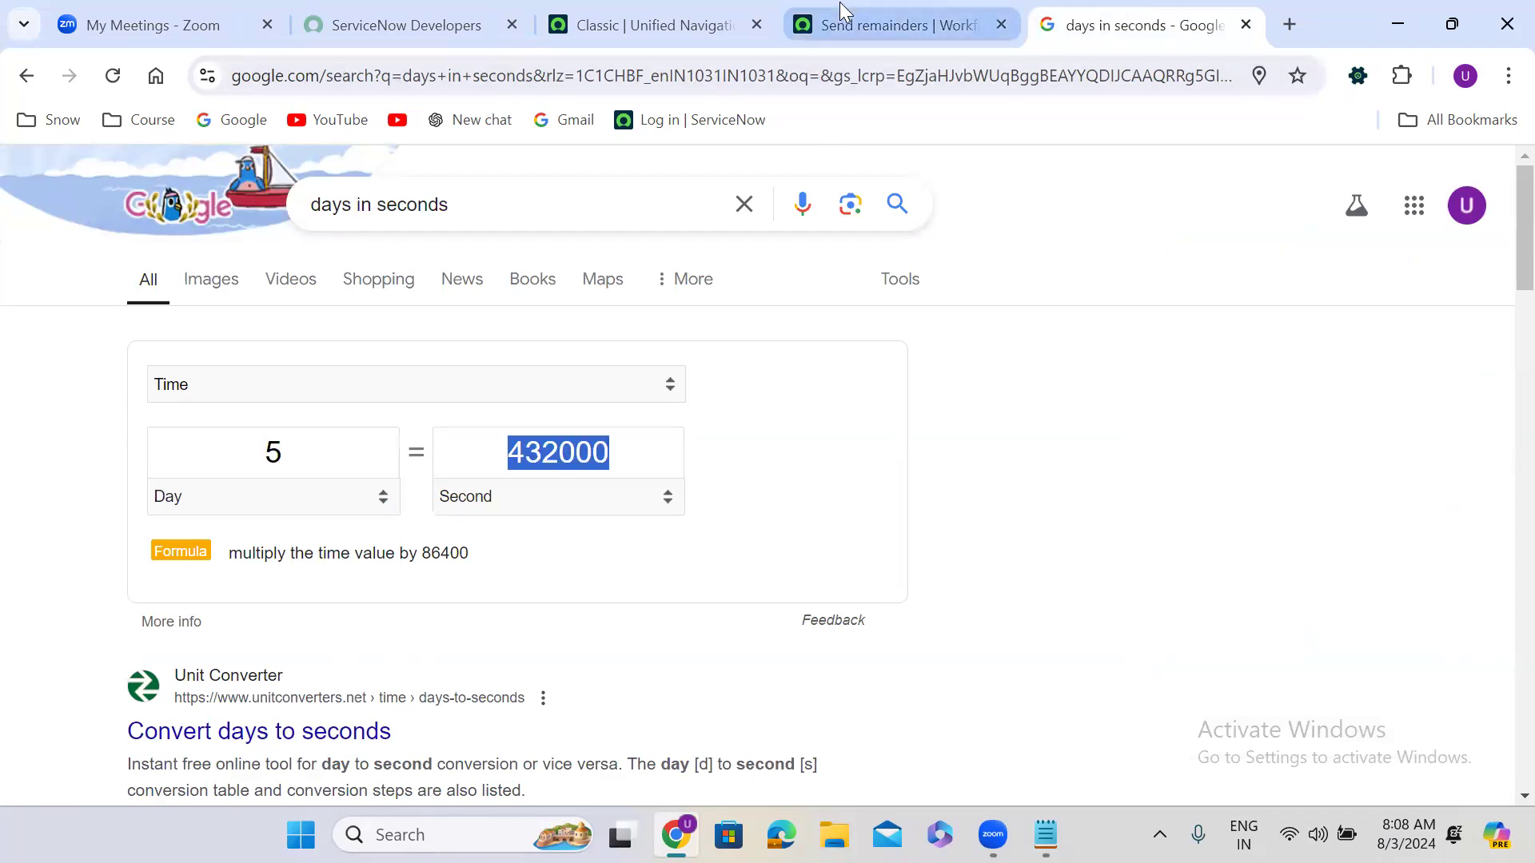
{"action": "left_click", "coordinate": [871, 20]}
{"action": "left_click", "coordinate": [431, 424]}
{"action": "double_click", "coordinate": [698, 545]}
{"action": "key", "text": "ctrl+v"}
{"action": "left_click", "coordinate": [1066, 713]}
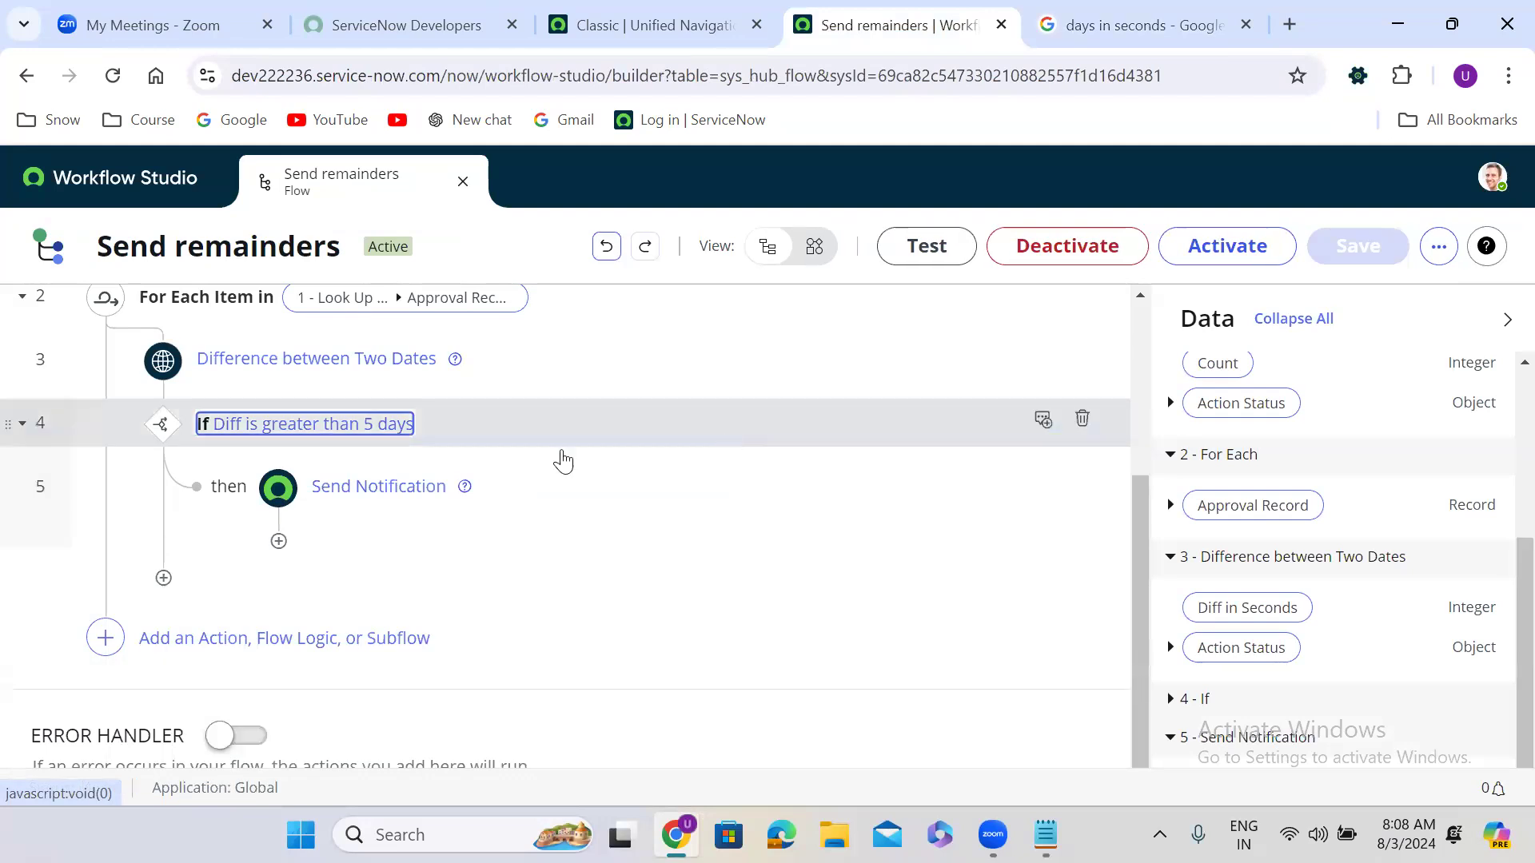
{"action": "left_click", "coordinate": [496, 477]}
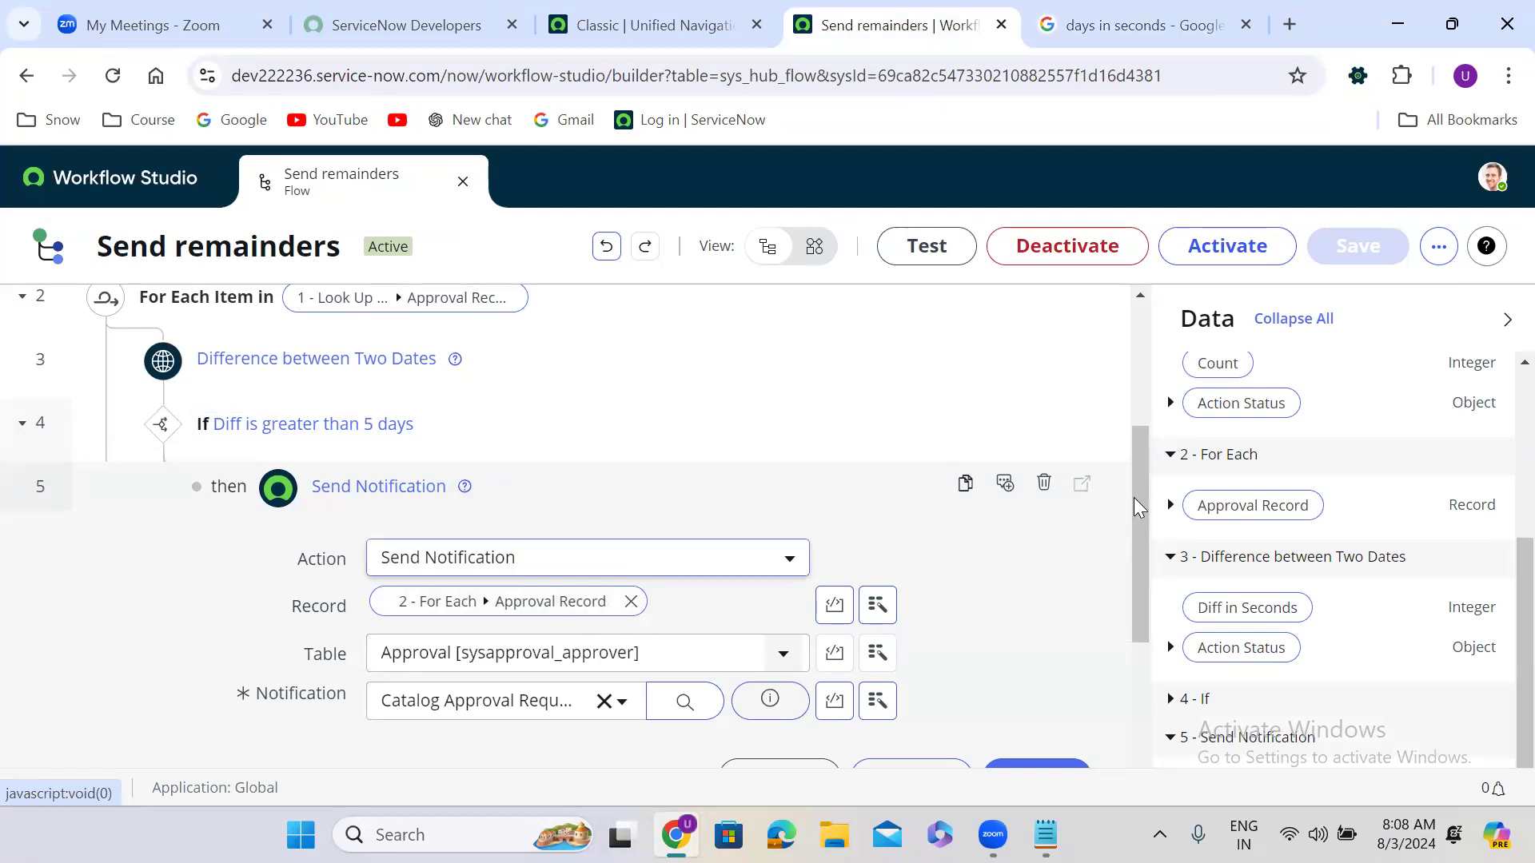
{"action": "scroll", "coordinate": [1134, 497], "scroll_direction": "down", "scroll_amount": 2}
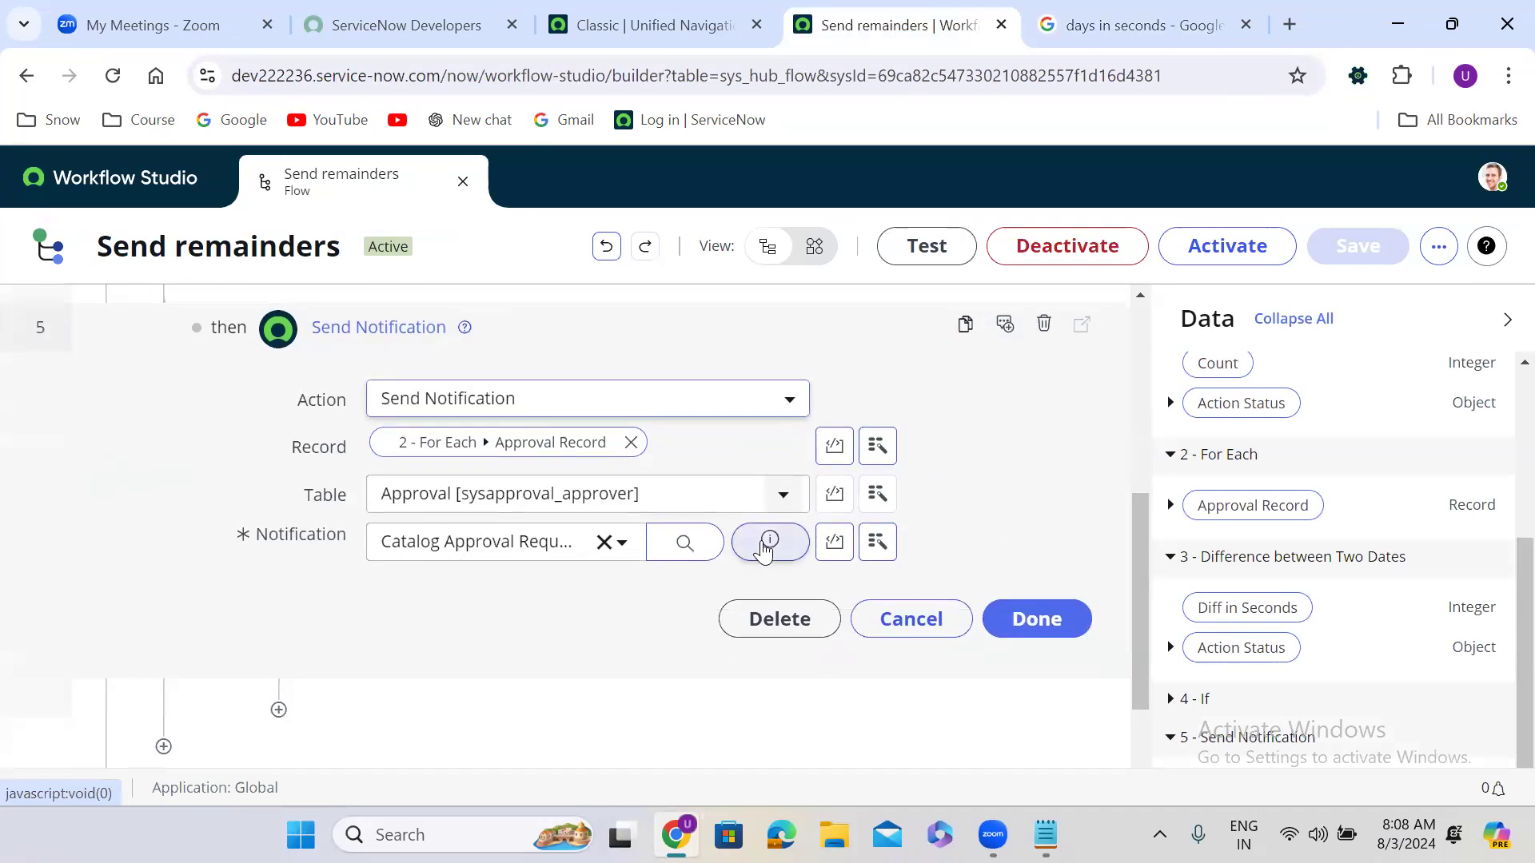
{"action": "left_click", "coordinate": [769, 545]}
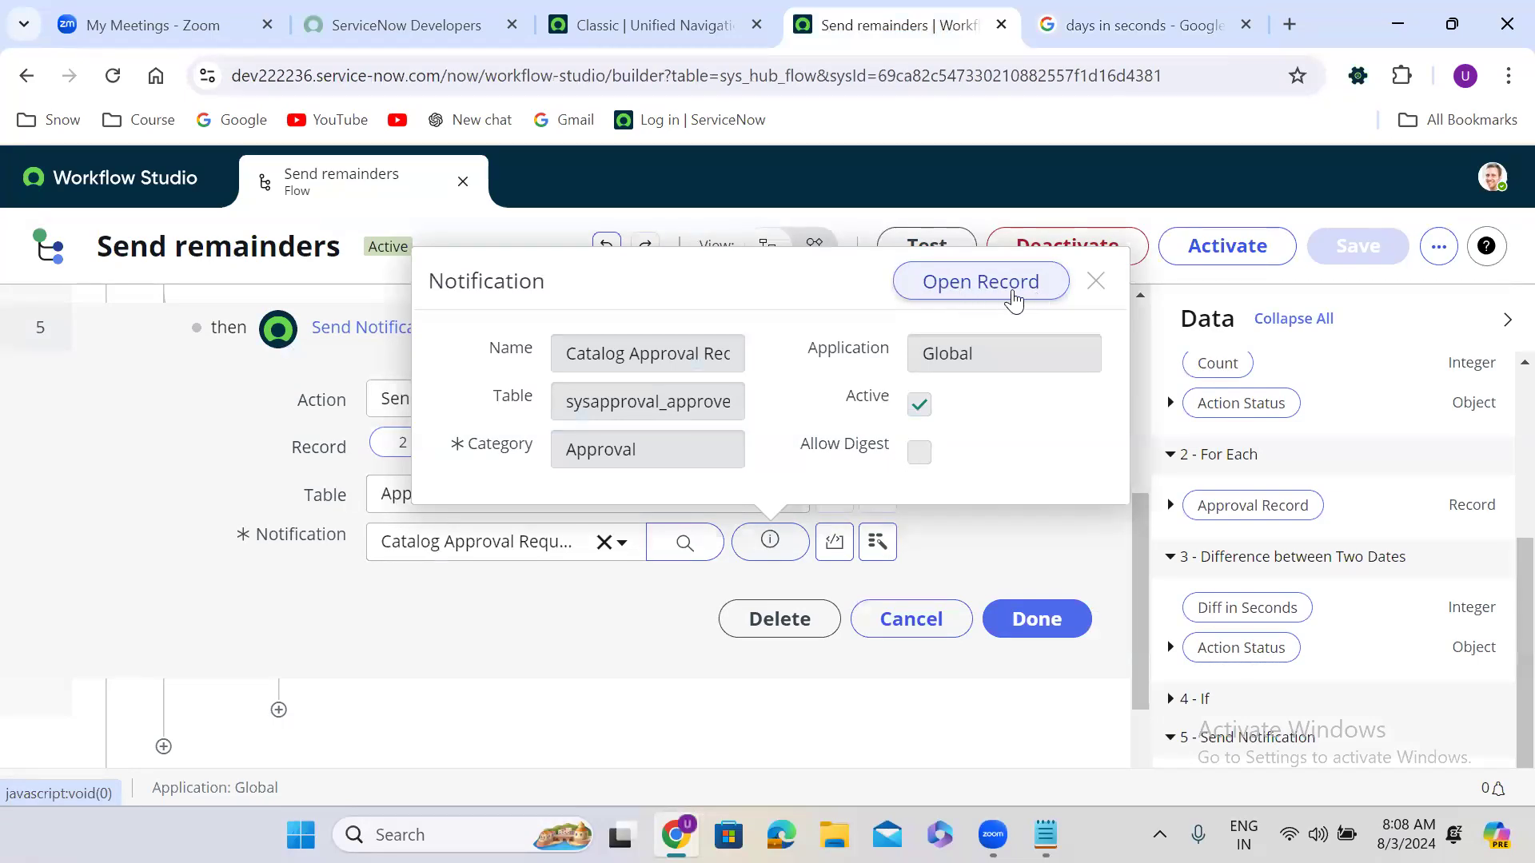
{"action": "right_click", "coordinate": [1013, 292]}
{"action": "left_click", "coordinate": [1057, 312]}
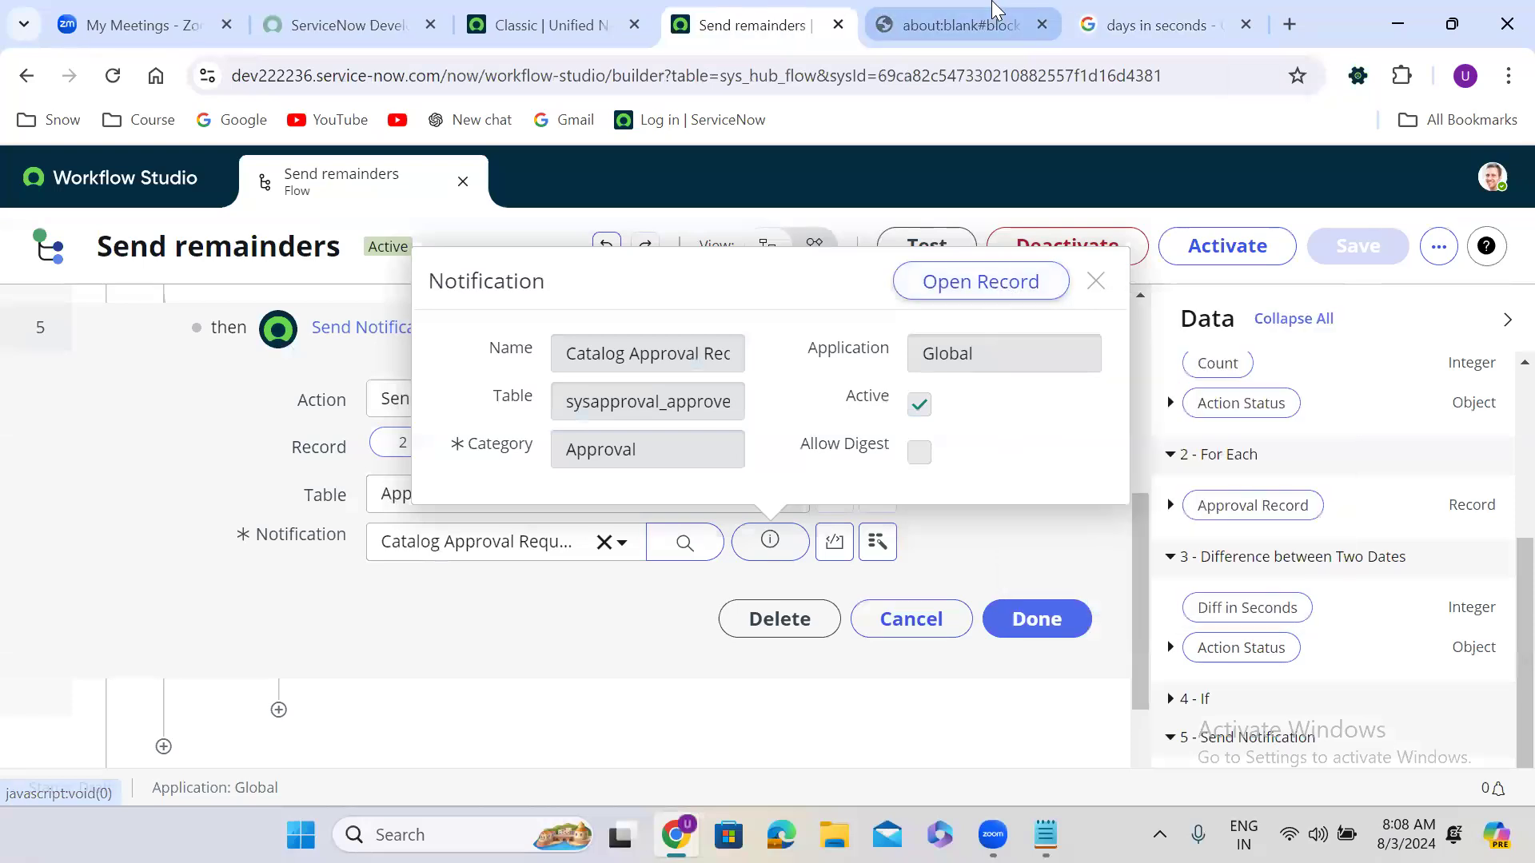
{"action": "left_click", "coordinate": [988, 16]}
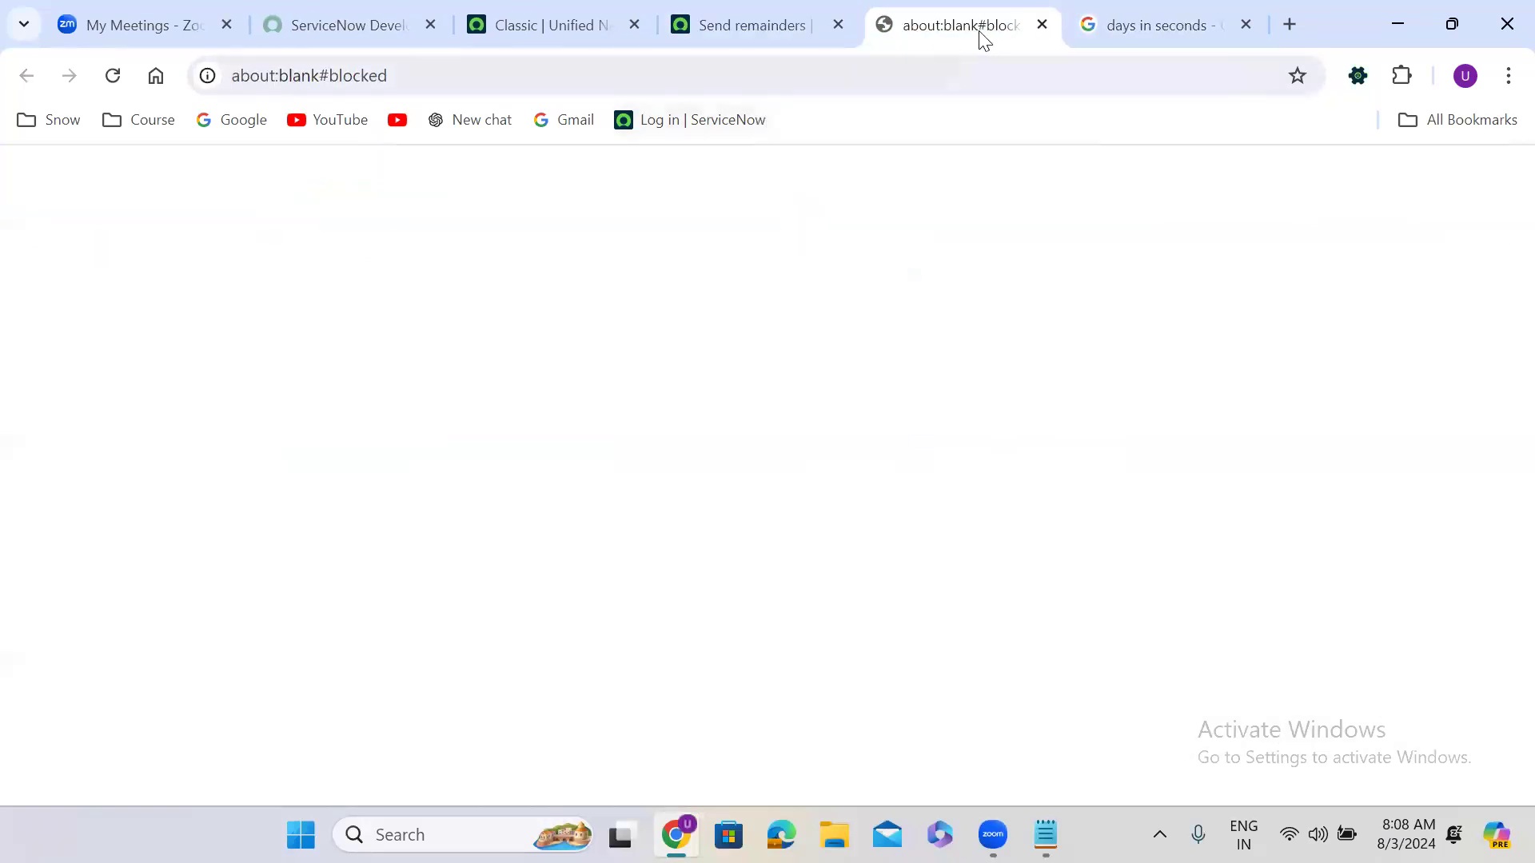
{"action": "left_click", "coordinate": [1043, 25]}
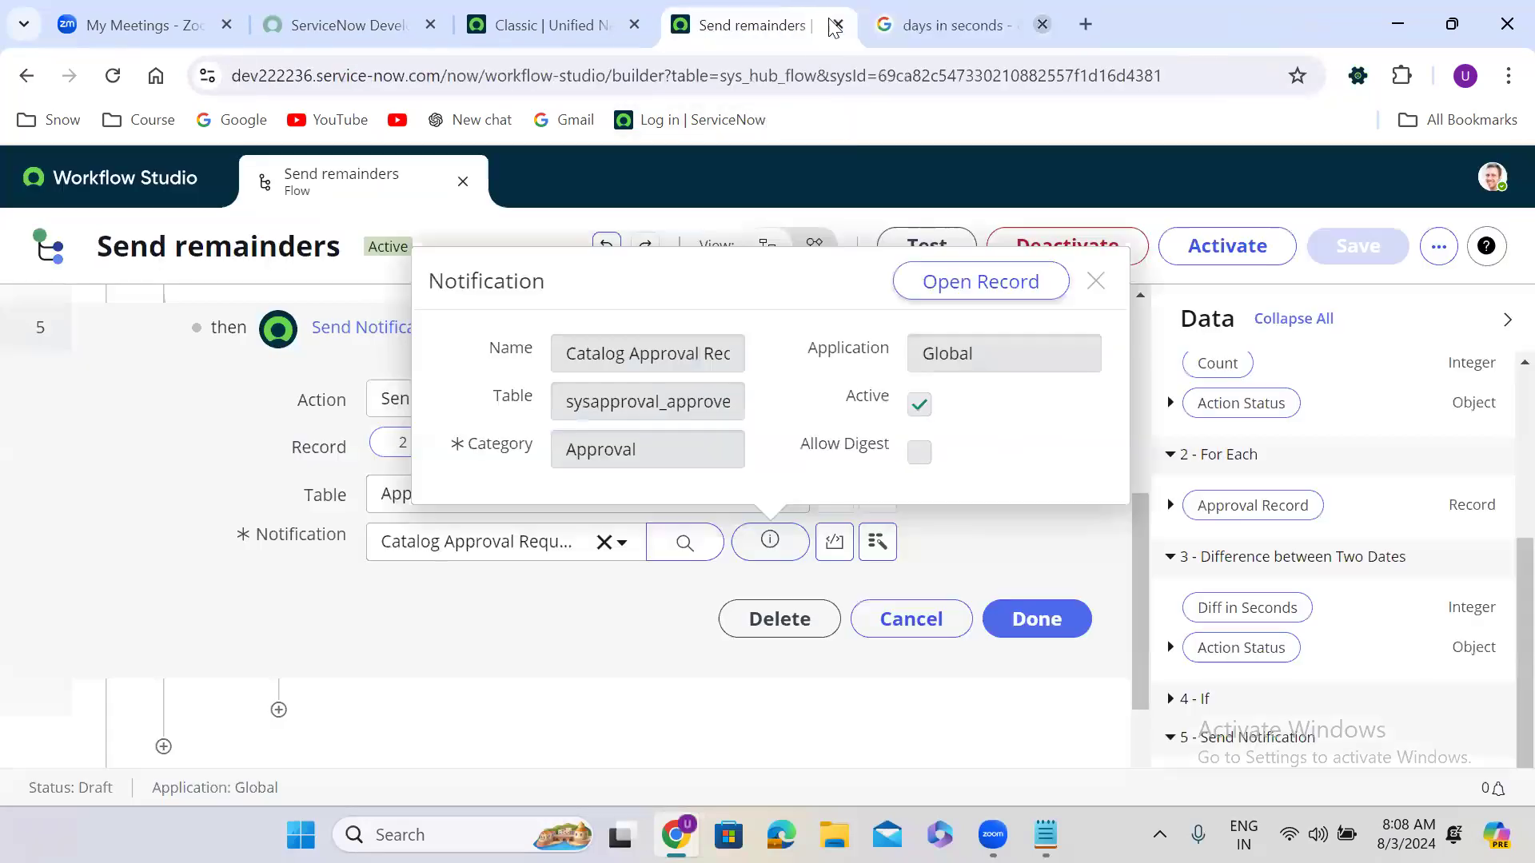
{"action": "right_click", "coordinate": [971, 281]}
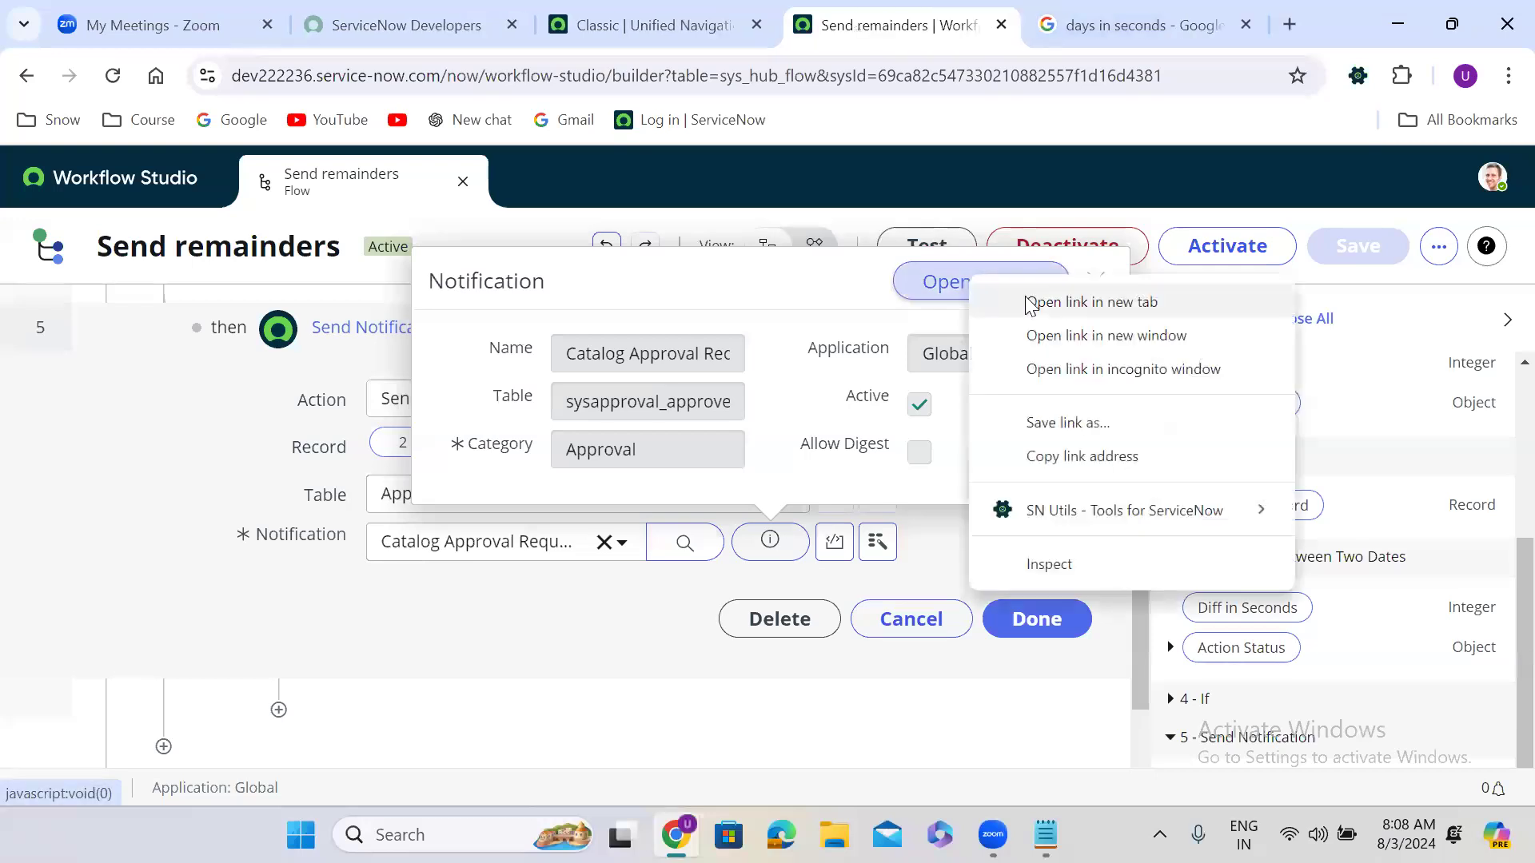
{"action": "left_click", "coordinate": [1064, 302]}
{"action": "left_click", "coordinate": [1043, 26]}
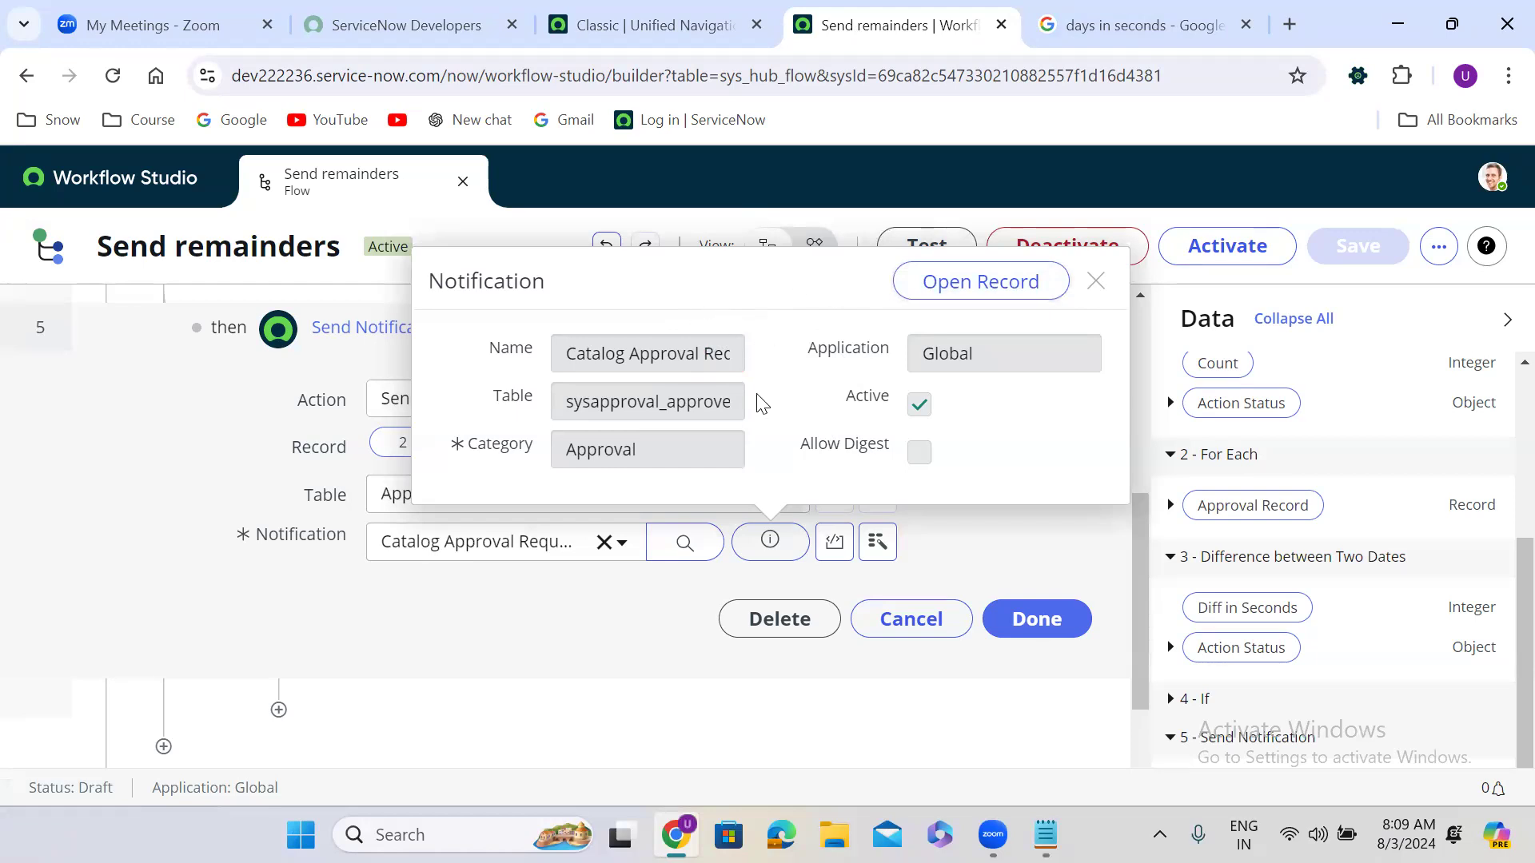
{"action": "left_click", "coordinate": [500, 586]}
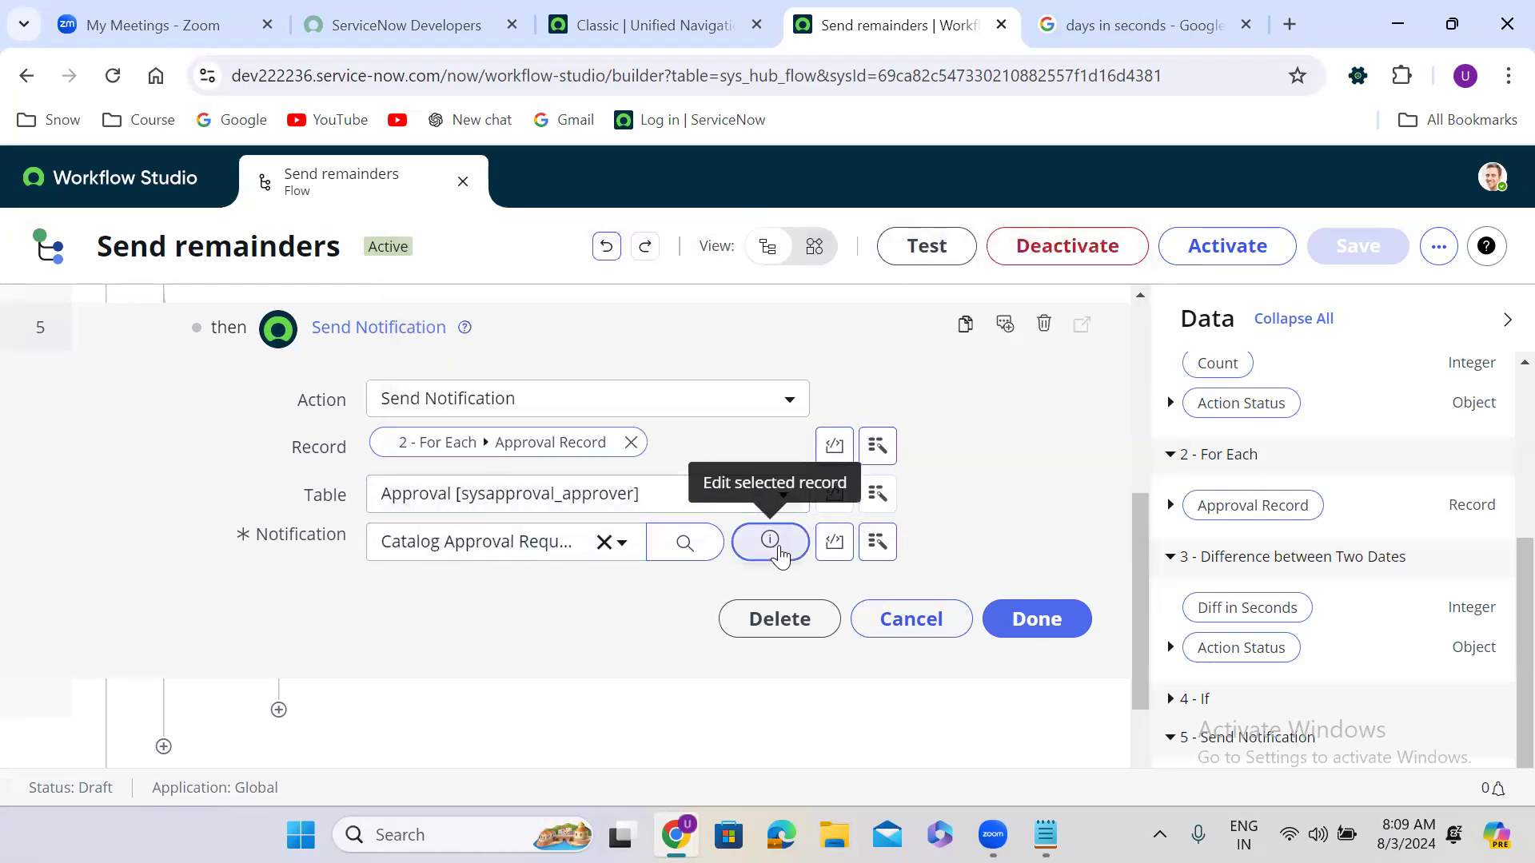
{"action": "left_click", "coordinate": [1045, 625]}
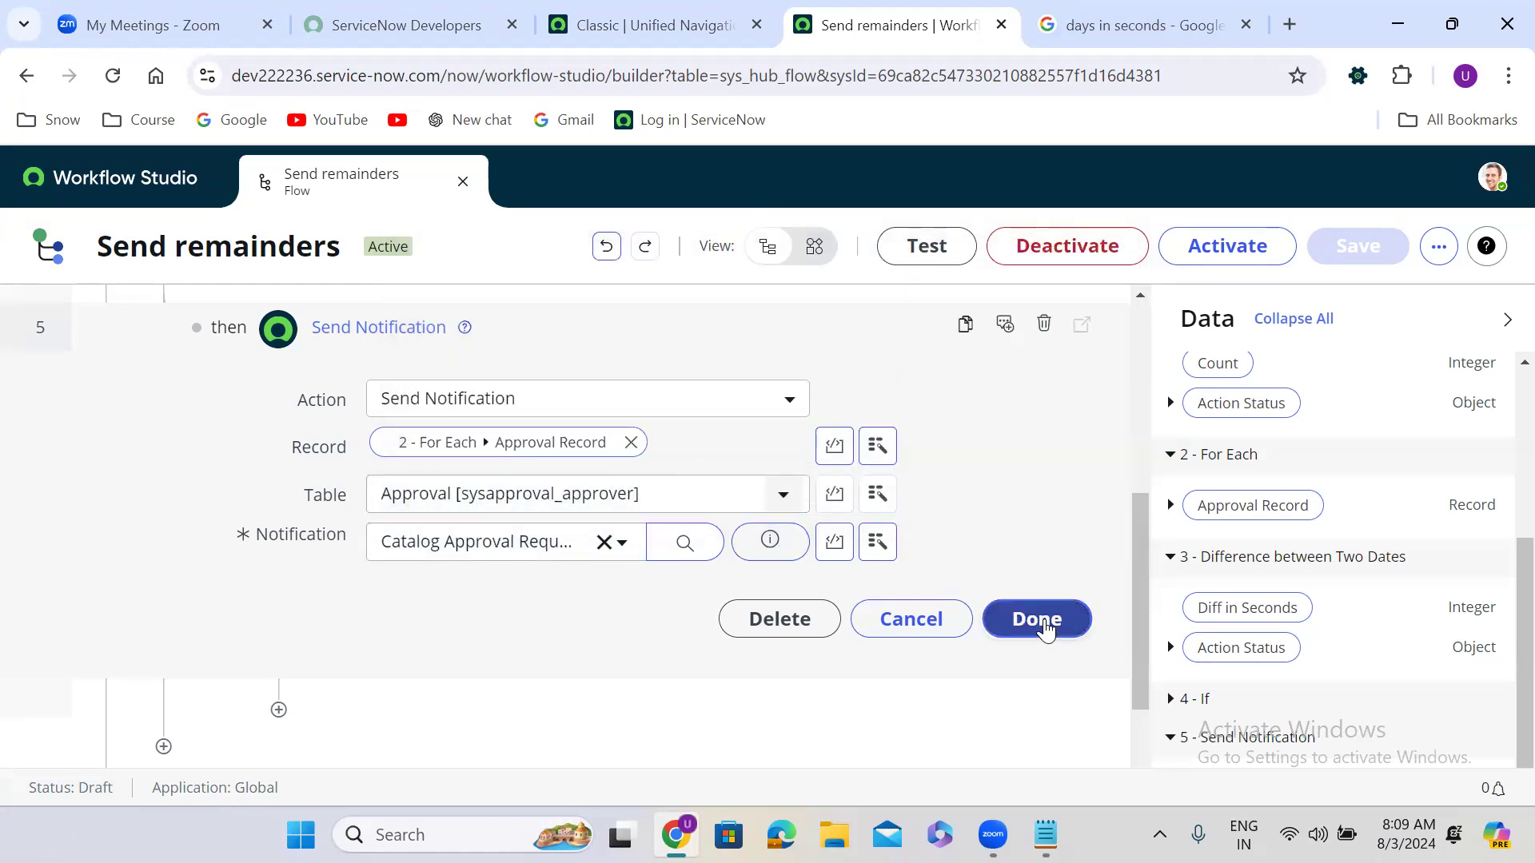
{"action": "left_click", "coordinate": [1042, 622]}
{"action": "left_click", "coordinate": [1055, 627]}
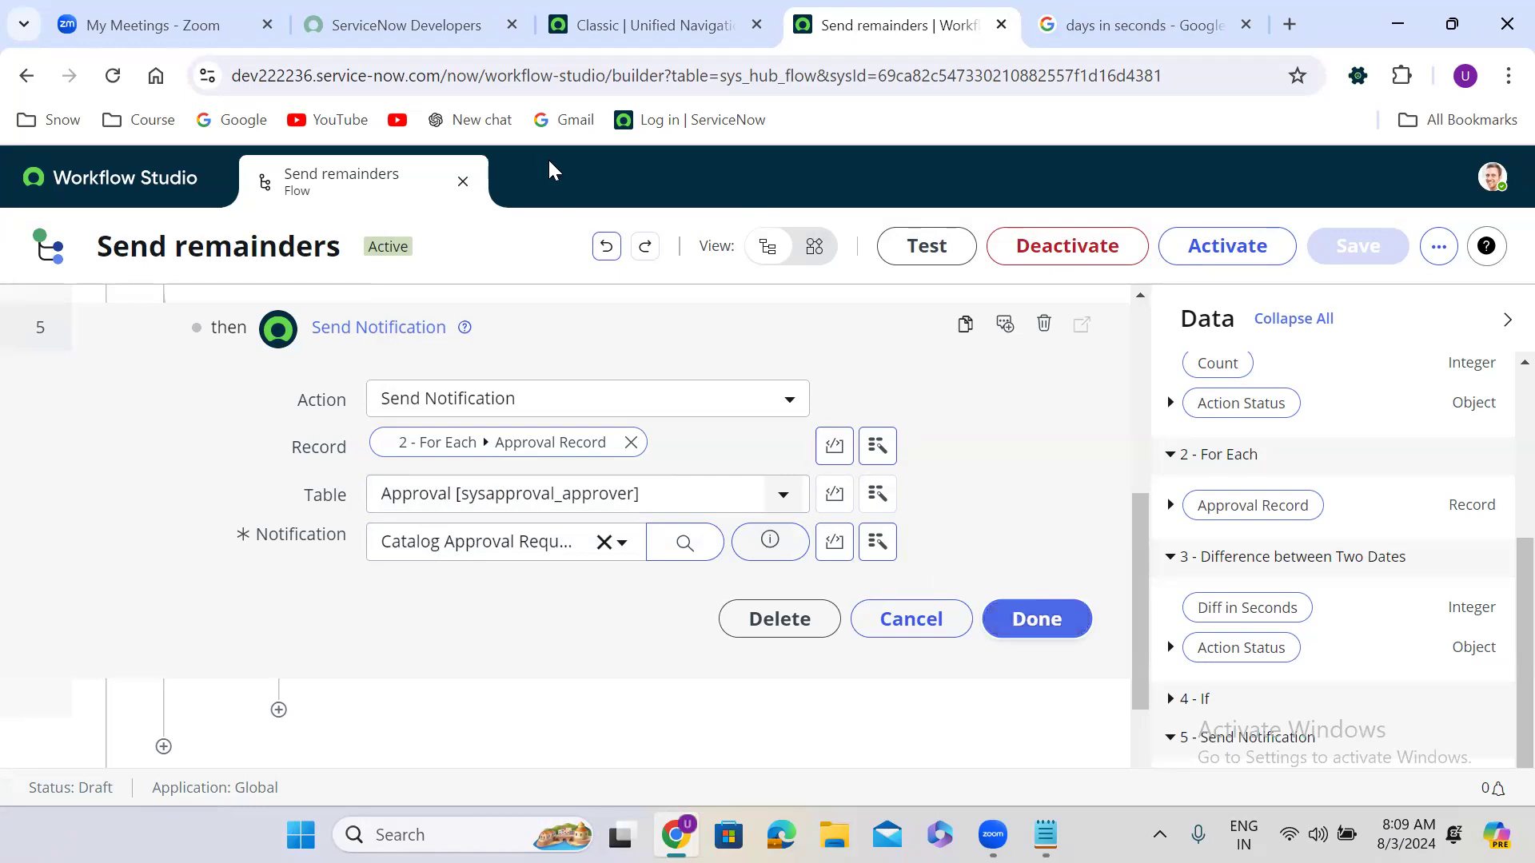
{"action": "left_click", "coordinate": [463, 182]}
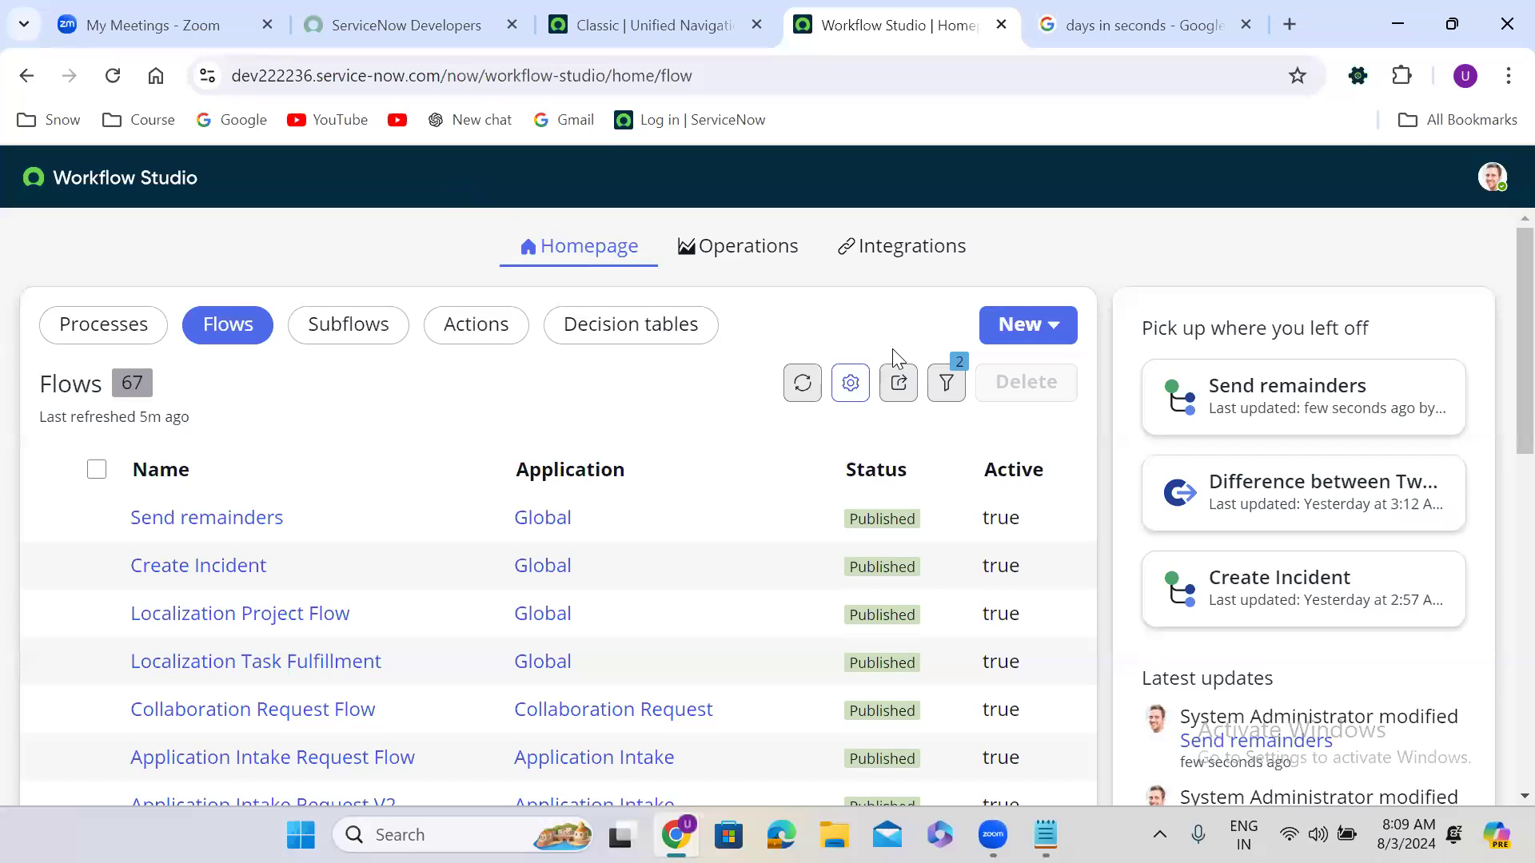
Step: Create and submit a new flow named 'Create Incident from Email' via New > Flow
{"action": "left_click", "coordinate": [1035, 328]}
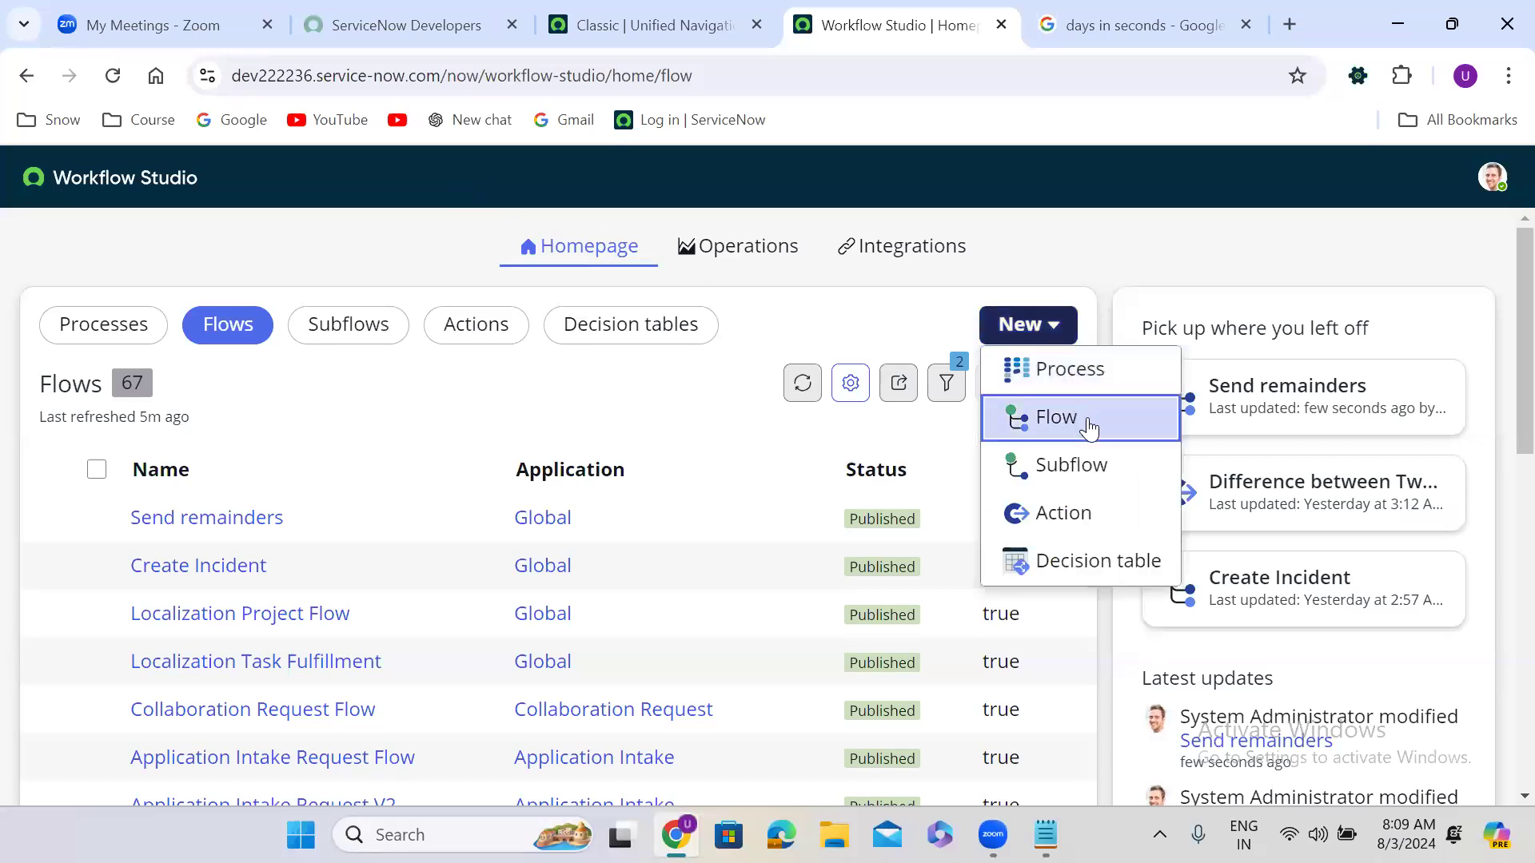
{"action": "left_click", "coordinate": [1089, 428]}
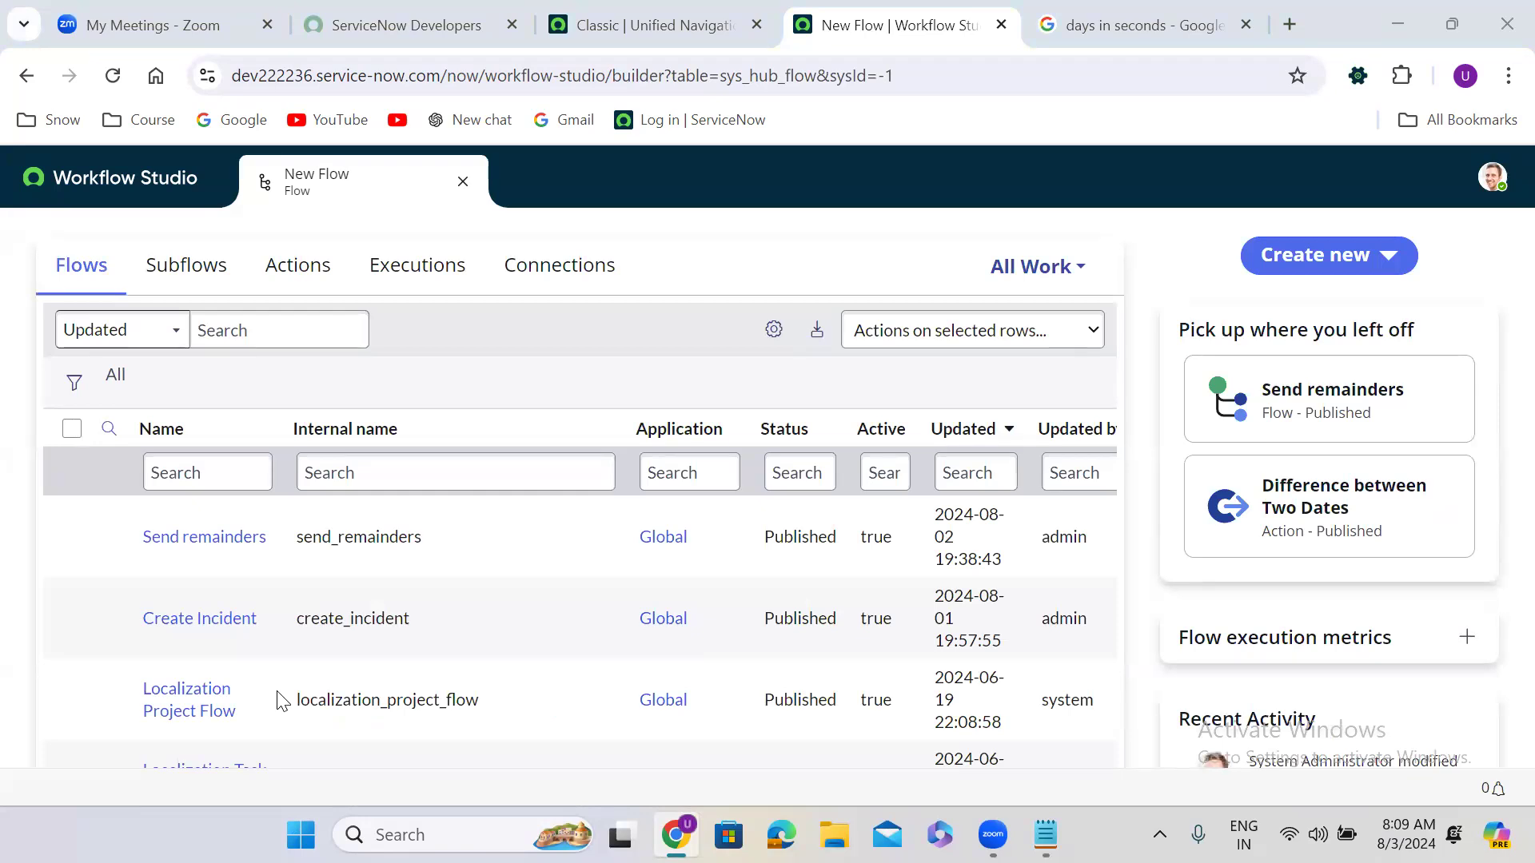
{"action": "left_click", "coordinate": [1315, 263]}
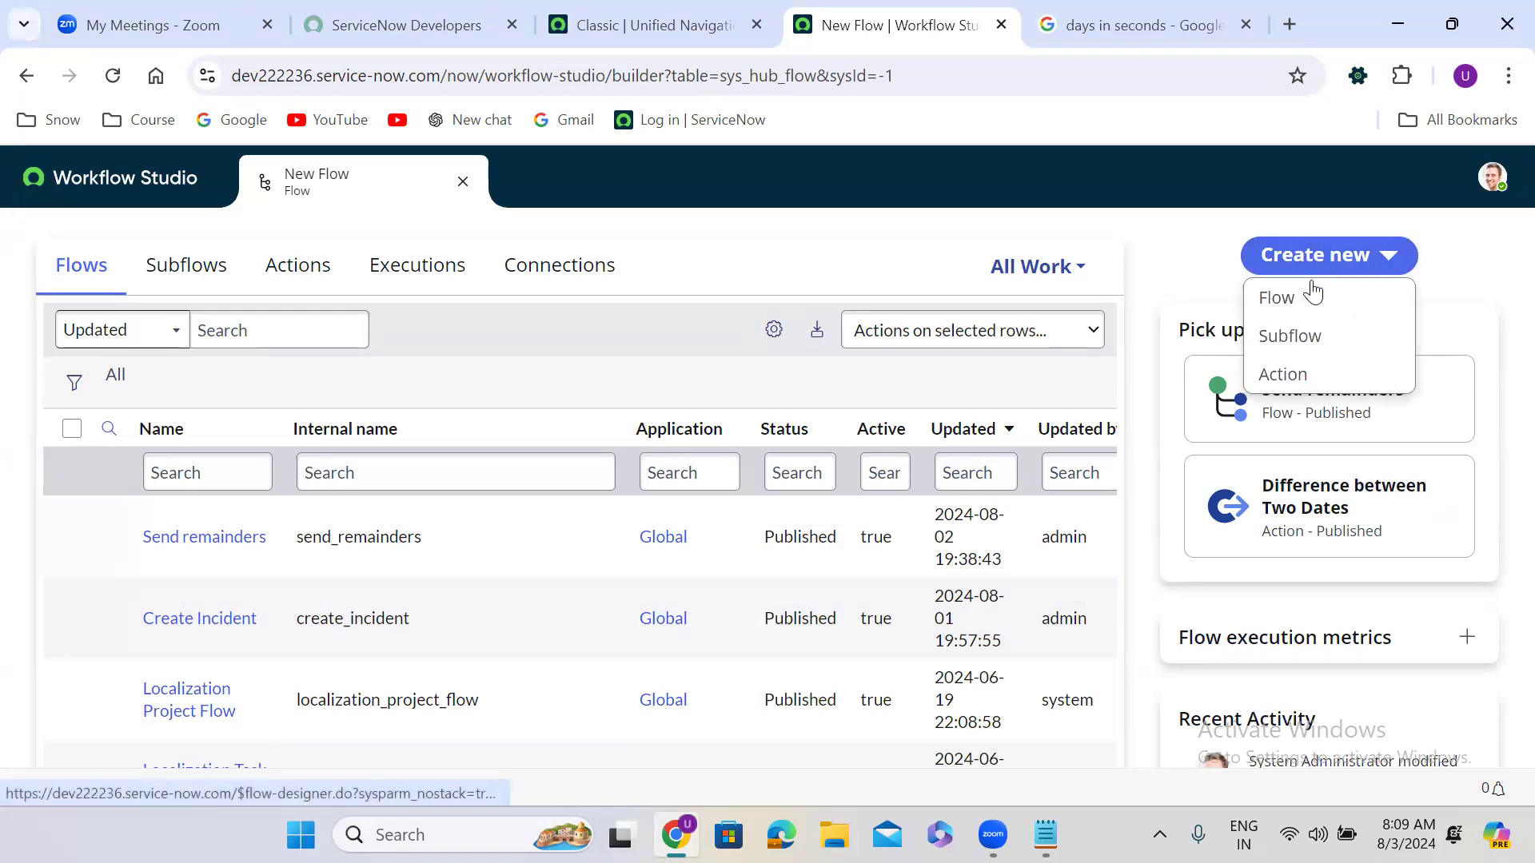
{"action": "left_click", "coordinate": [1313, 296]}
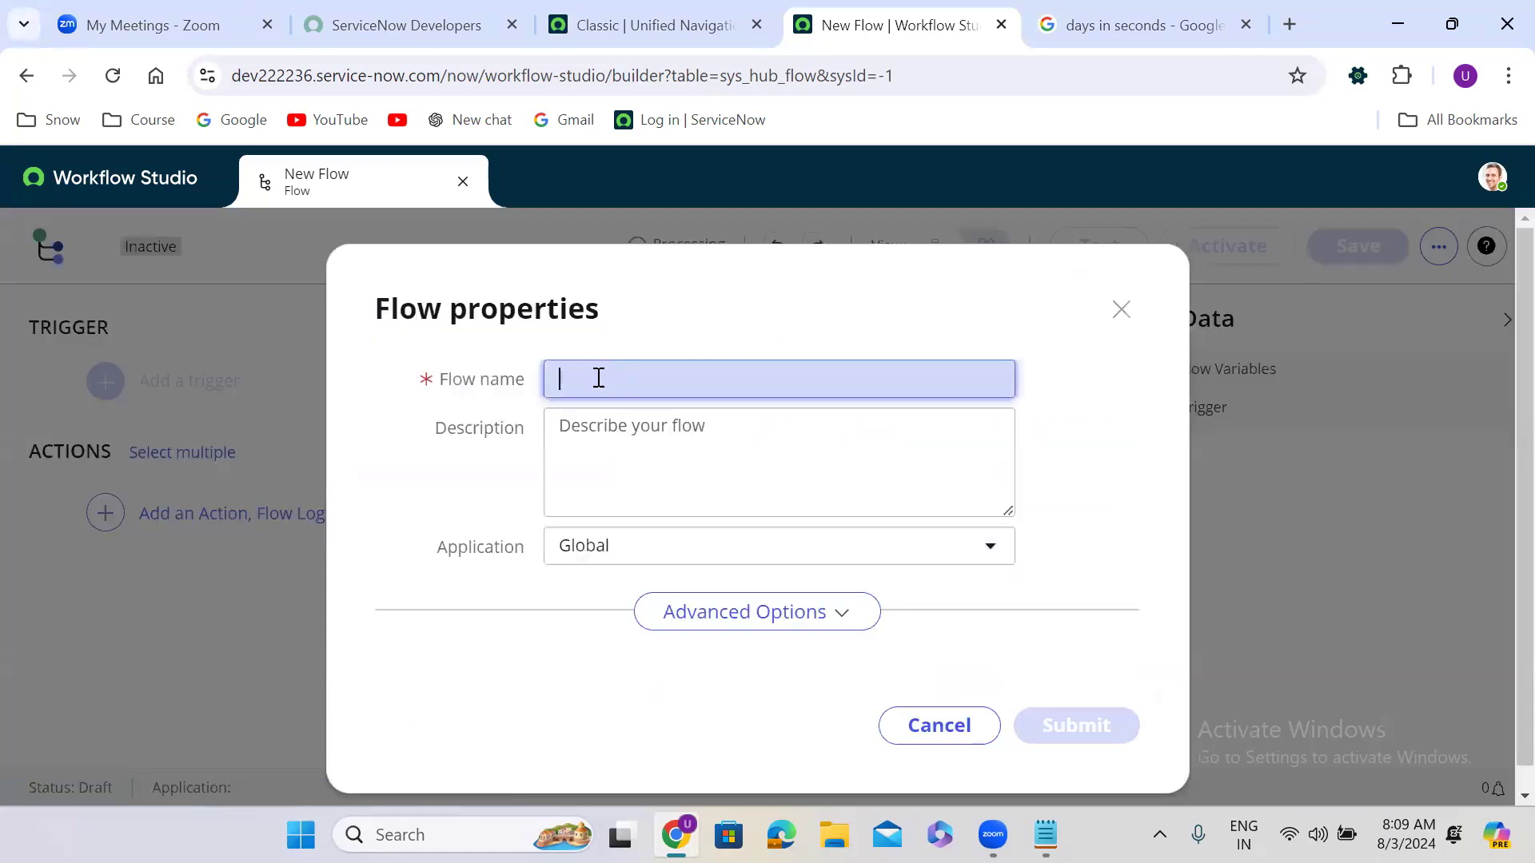
{"action": "left_click", "coordinate": [579, 382]}
{"action": "type", "text": "Create"}
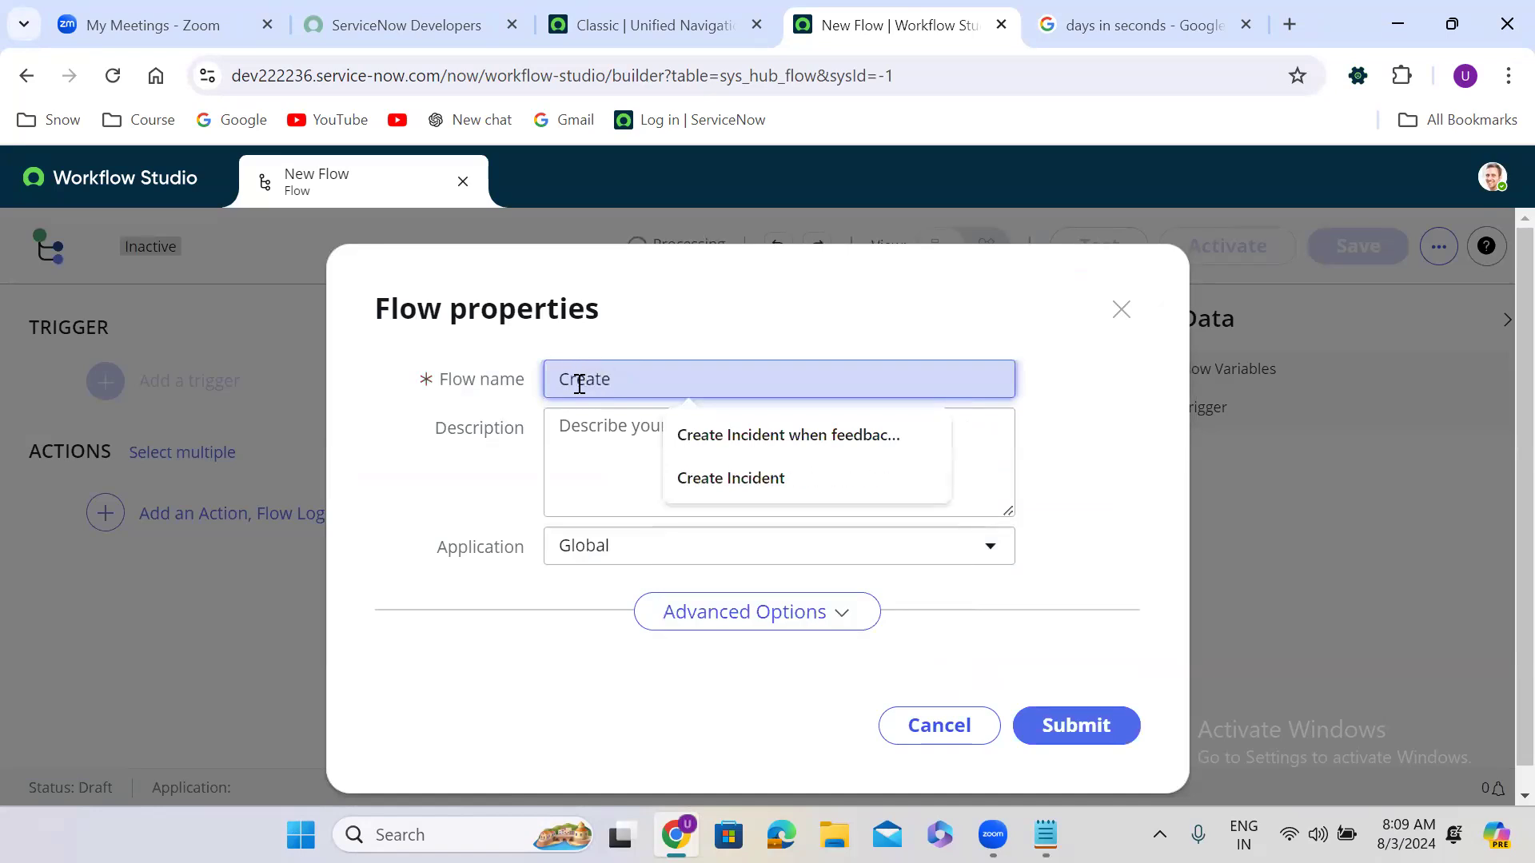
{"action": "type", "text": " Incident"}
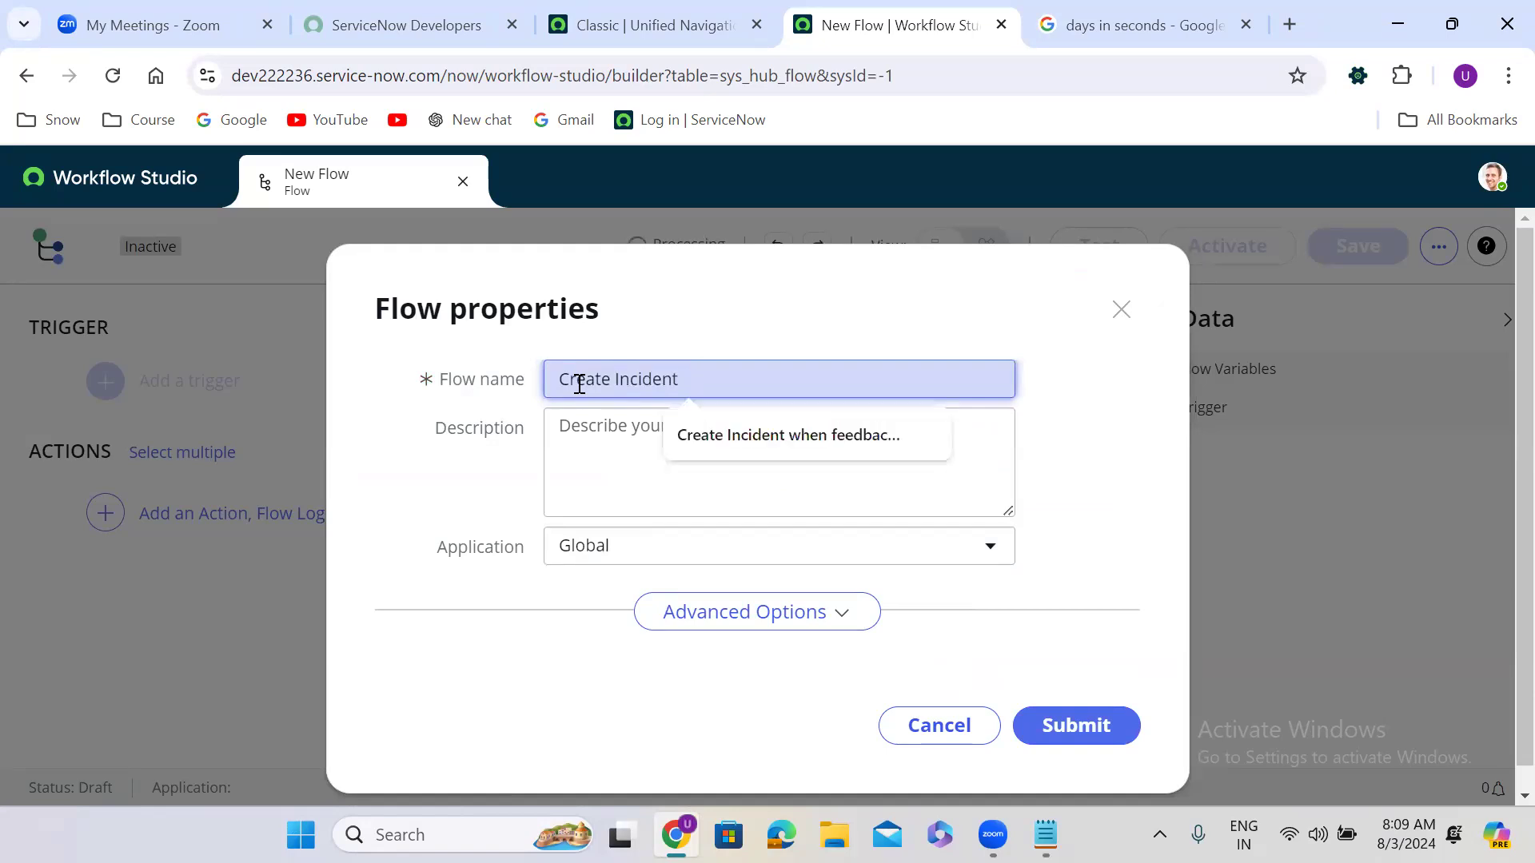
{"action": "type", "text": " from "}
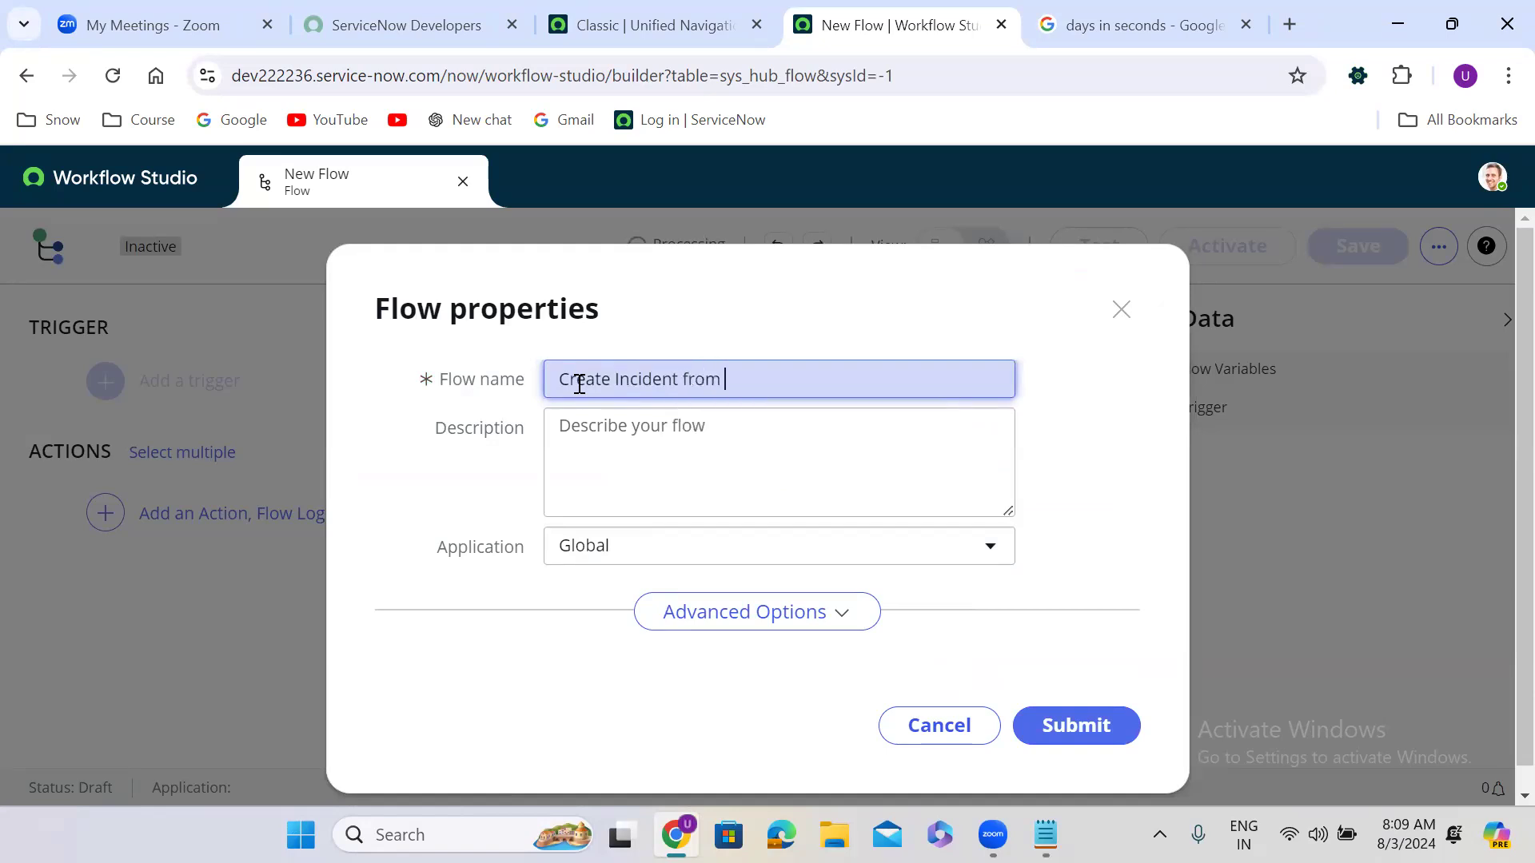
{"action": "type", "text": "Email"}
{"action": "left_click", "coordinate": [758, 629]}
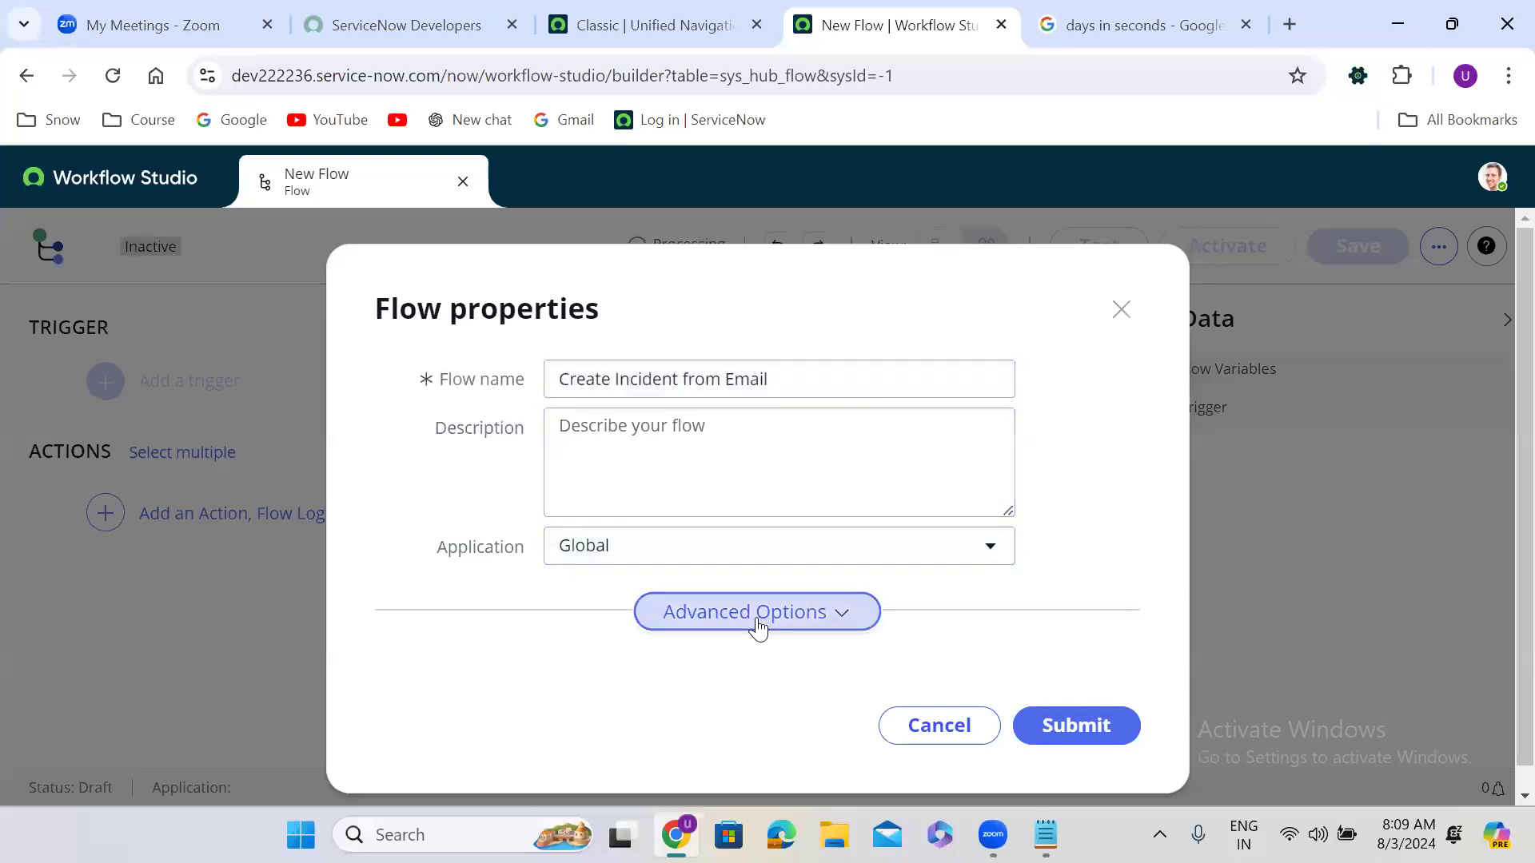
{"action": "scroll", "coordinate": [1042, 572], "scroll_direction": "down", "scroll_amount": 2}
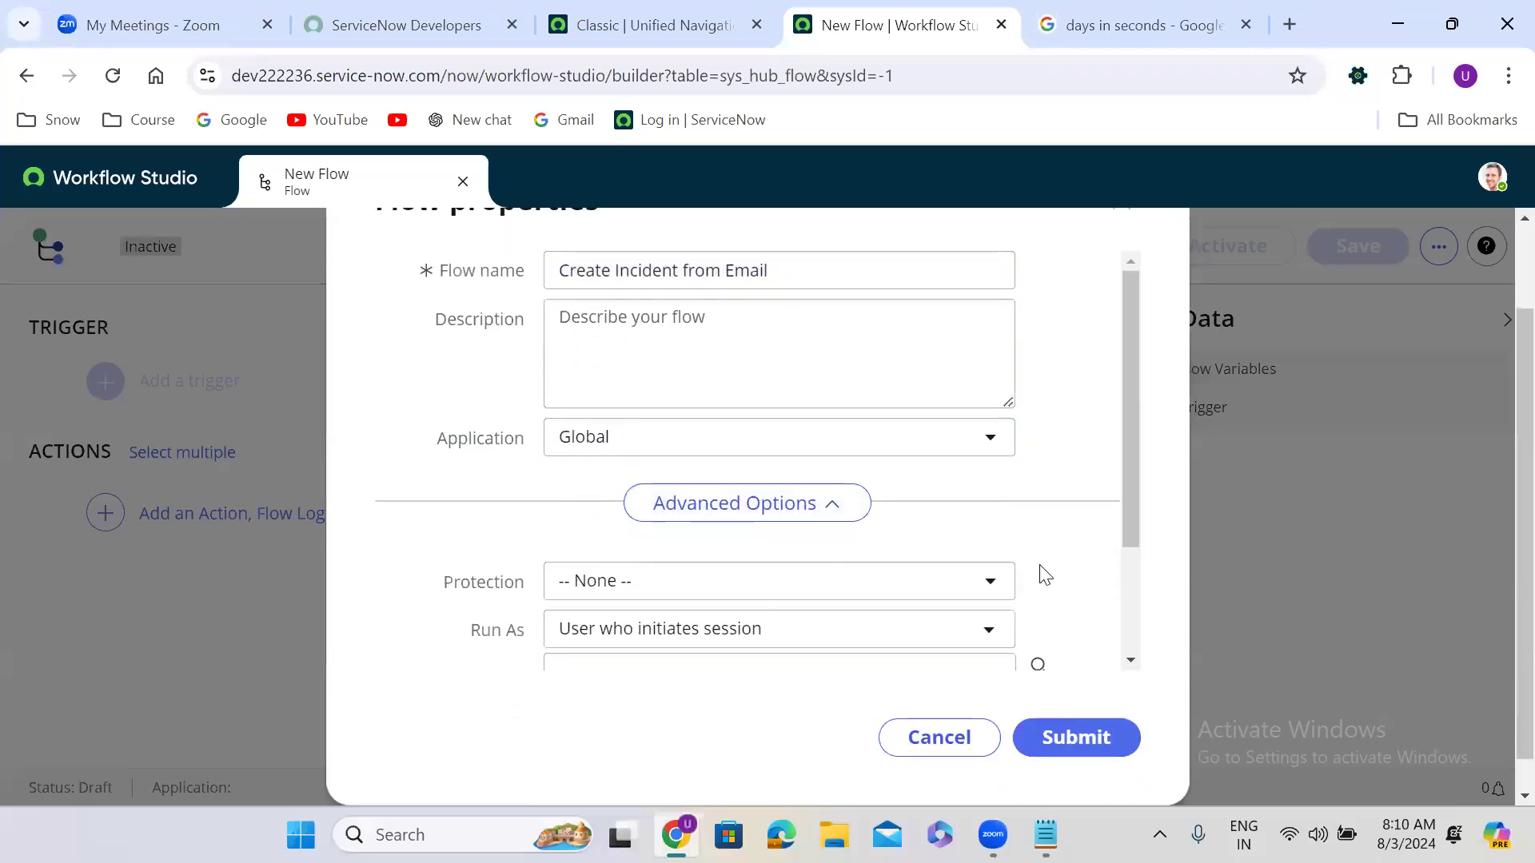
{"action": "left_click", "coordinate": [1105, 707]}
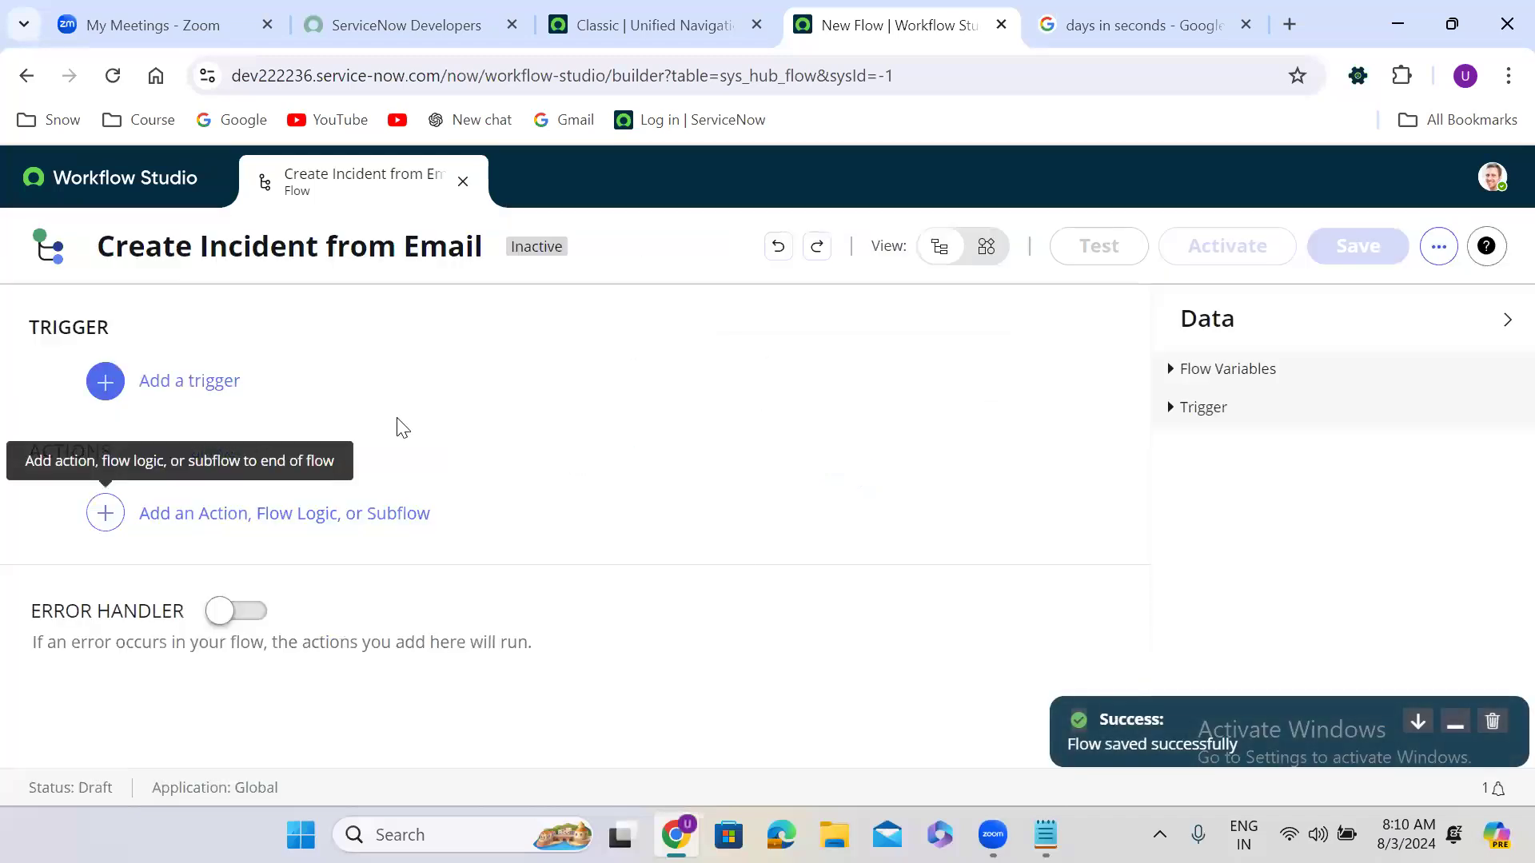
Step: Set the flow's trigger to Inbound Email, then go to the classic ServiceNow tab
{"action": "left_click", "coordinate": [308, 387]}
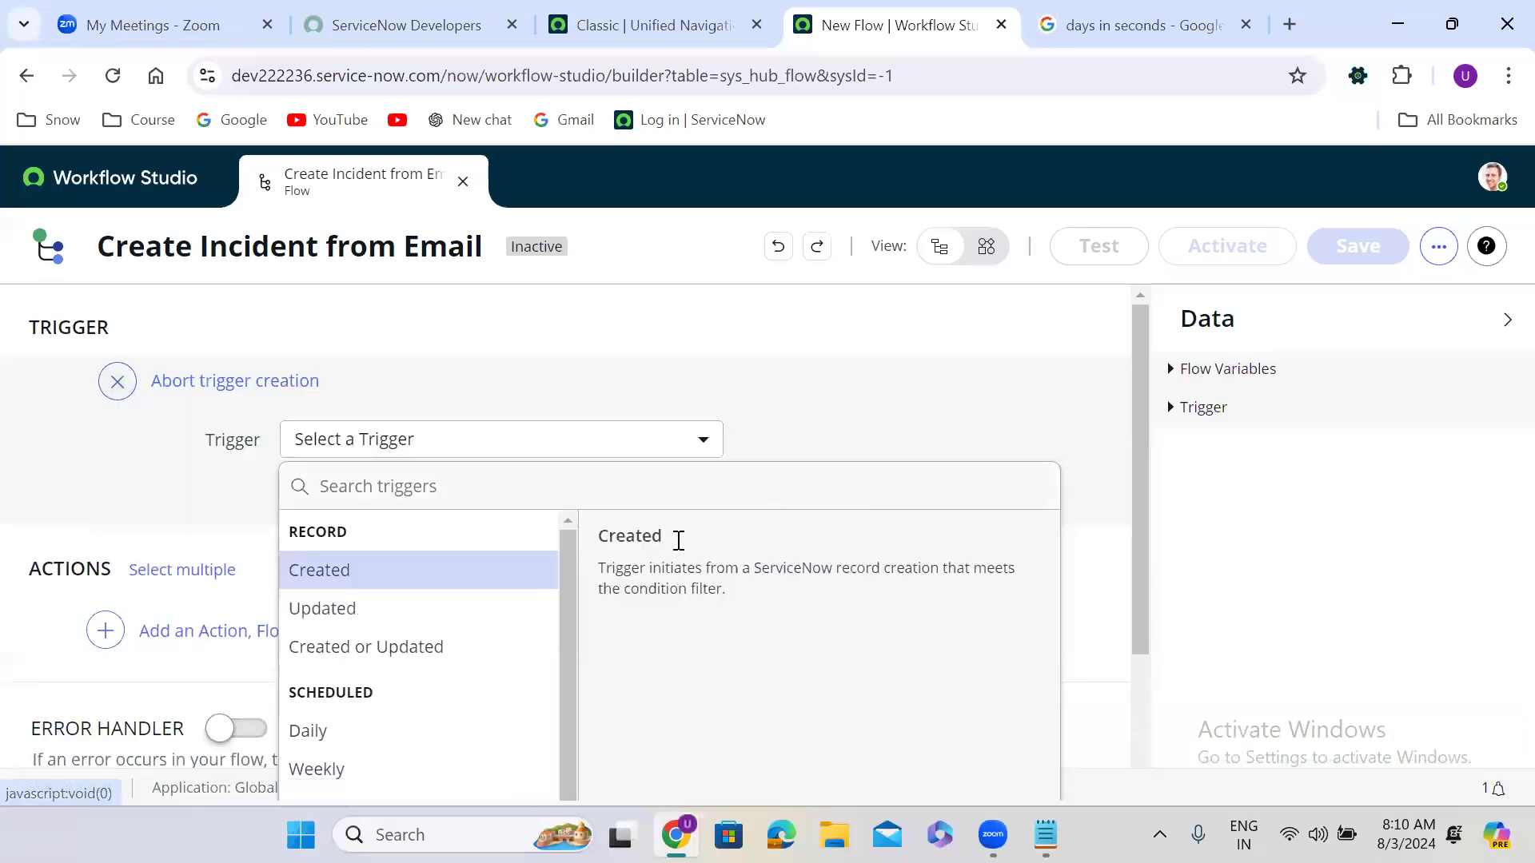
{"action": "left_click_drag", "start_coordinate": [1137, 431], "coordinate": [1138, 603]}
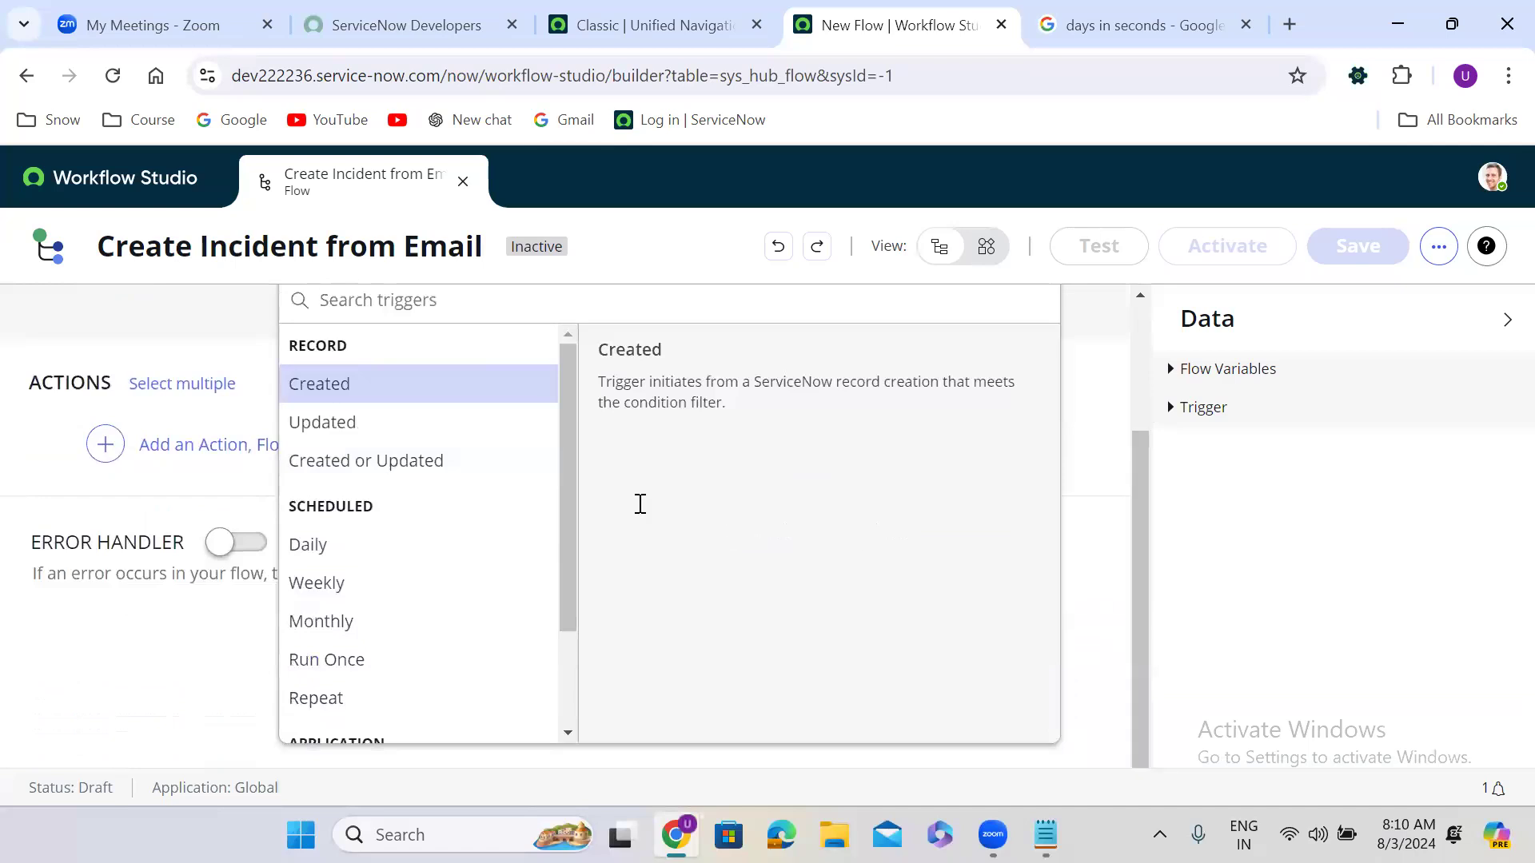
{"action": "left_click_drag", "start_coordinate": [568, 446], "coordinate": [557, 636]}
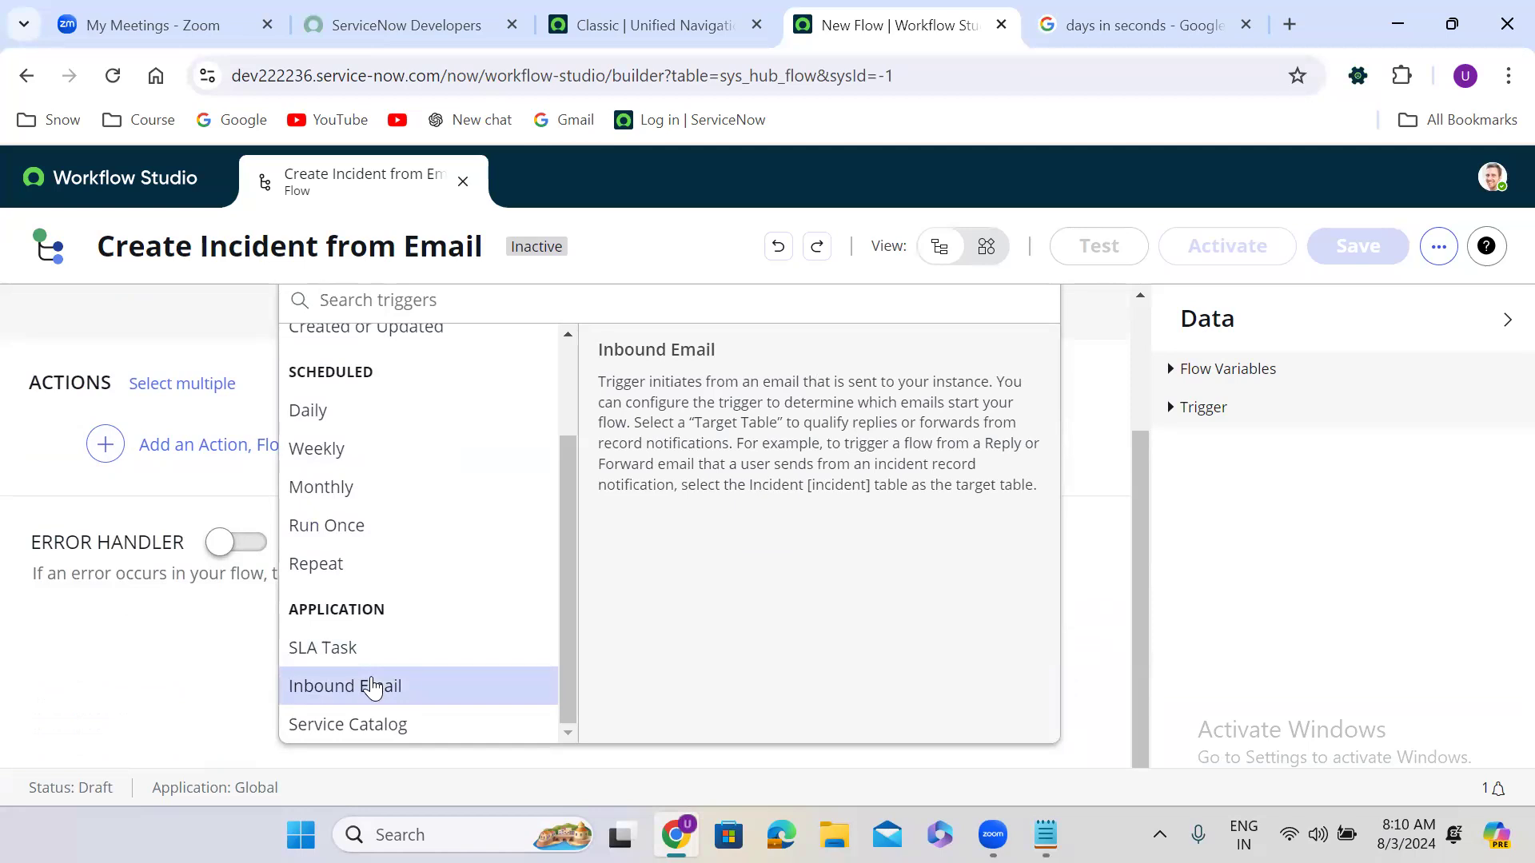
{"action": "left_click", "coordinate": [372, 687]}
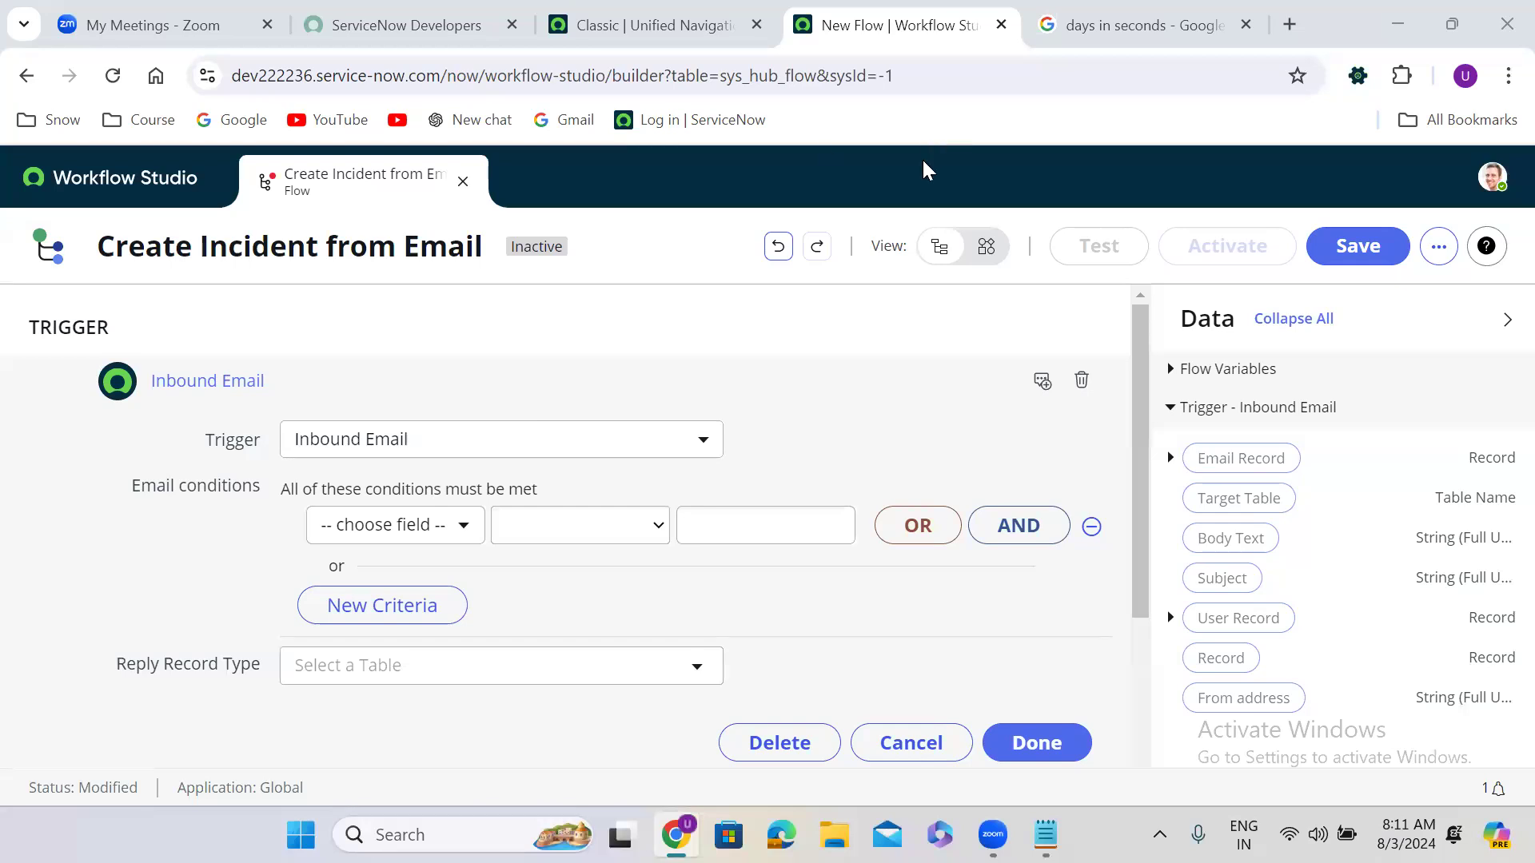
{"action": "left_click", "coordinate": [634, 24]}
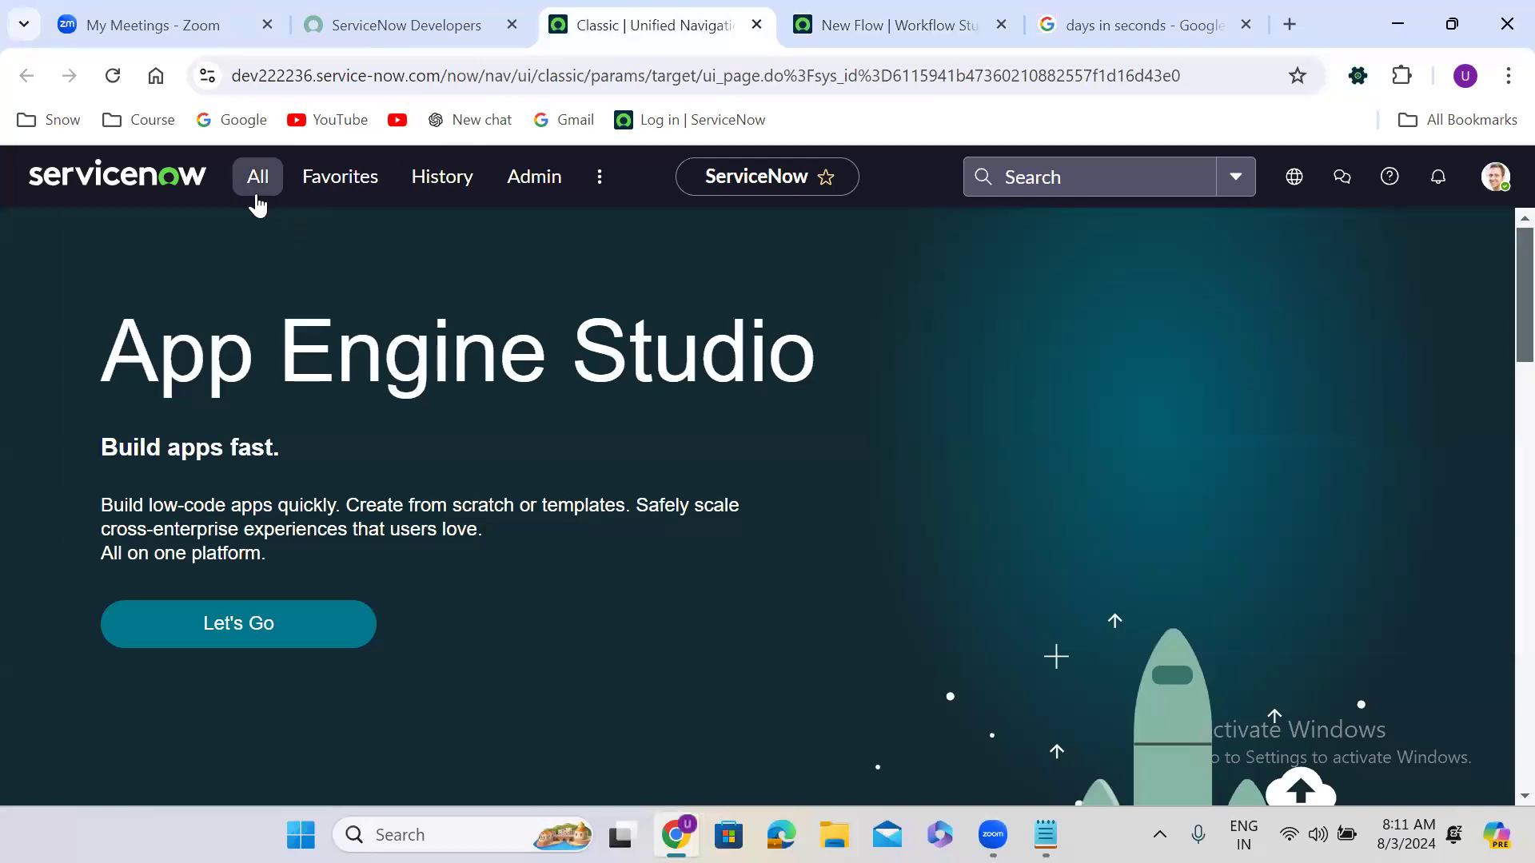
Step: Tick Email receiving enabled in Email Properties and save
{"action": "left_click", "coordinate": [254, 198]}
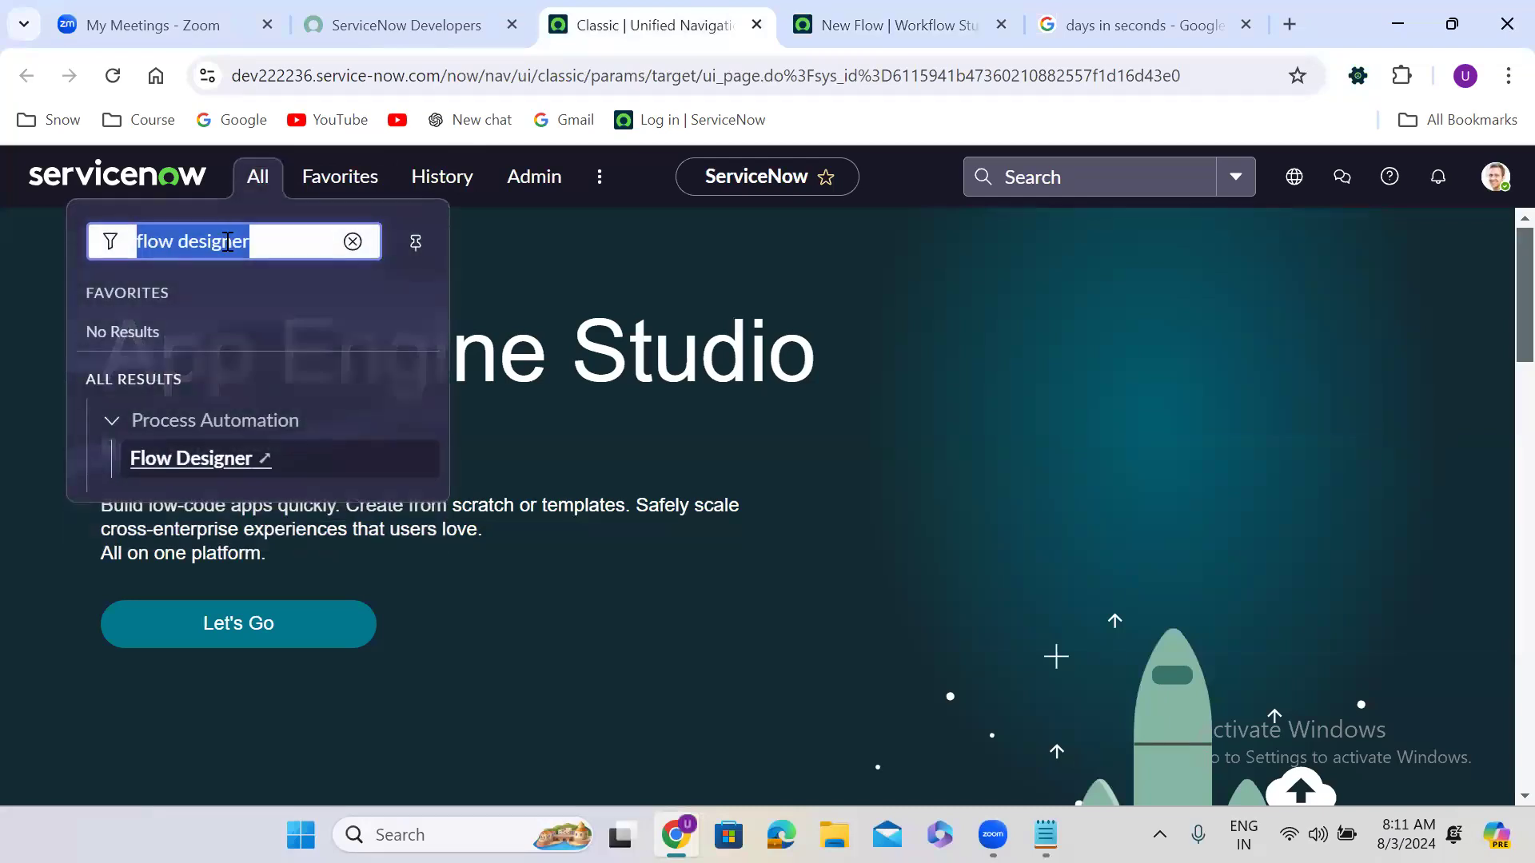
{"action": "type", "text": "email "}
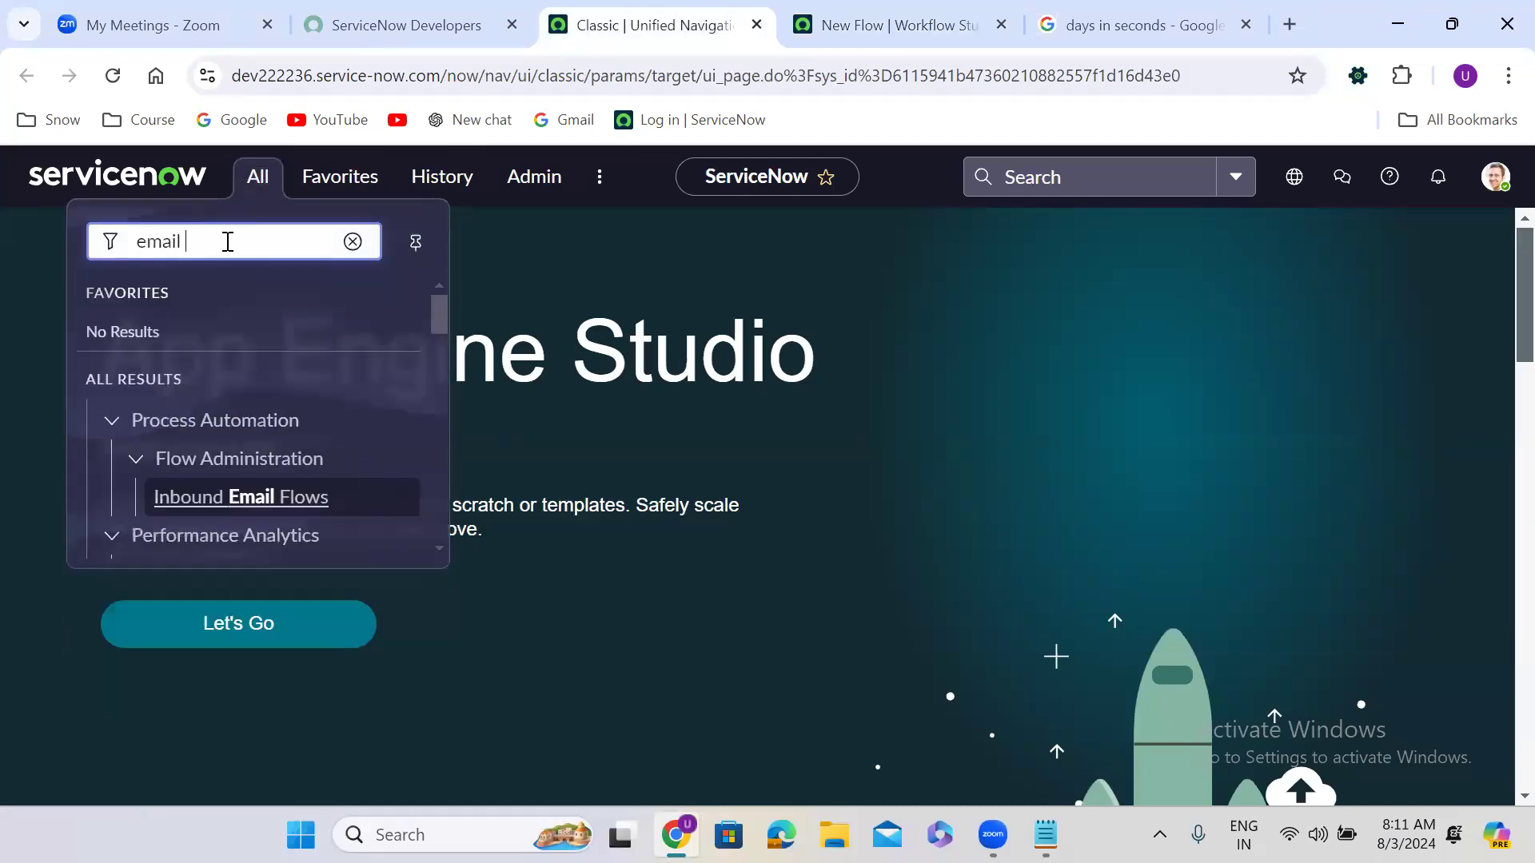
{"action": "type", "text": "prop"}
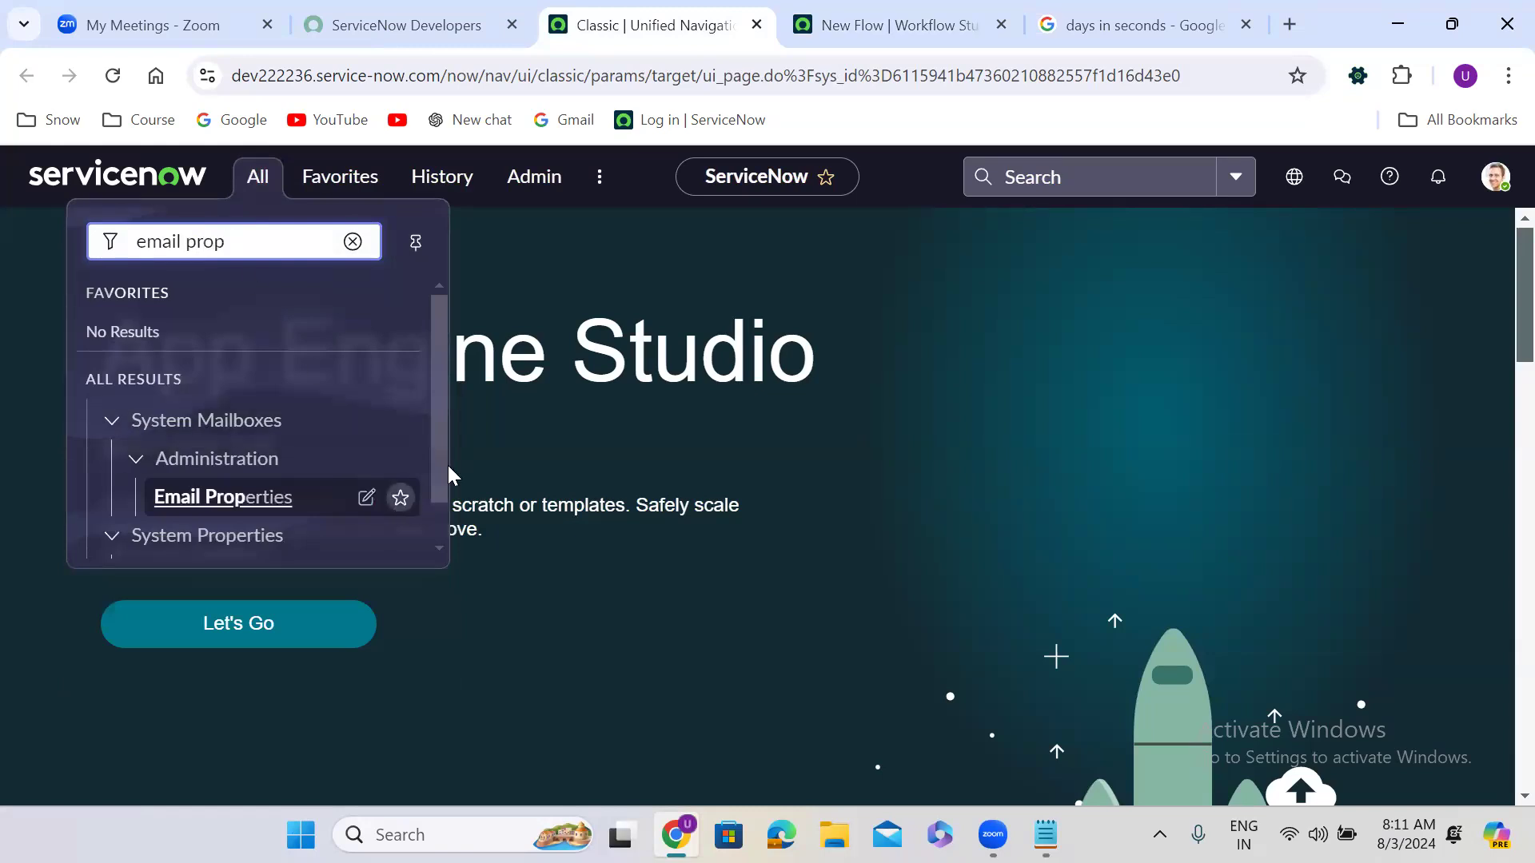
{"action": "left_click_drag", "start_coordinate": [436, 451], "coordinate": [436, 495]}
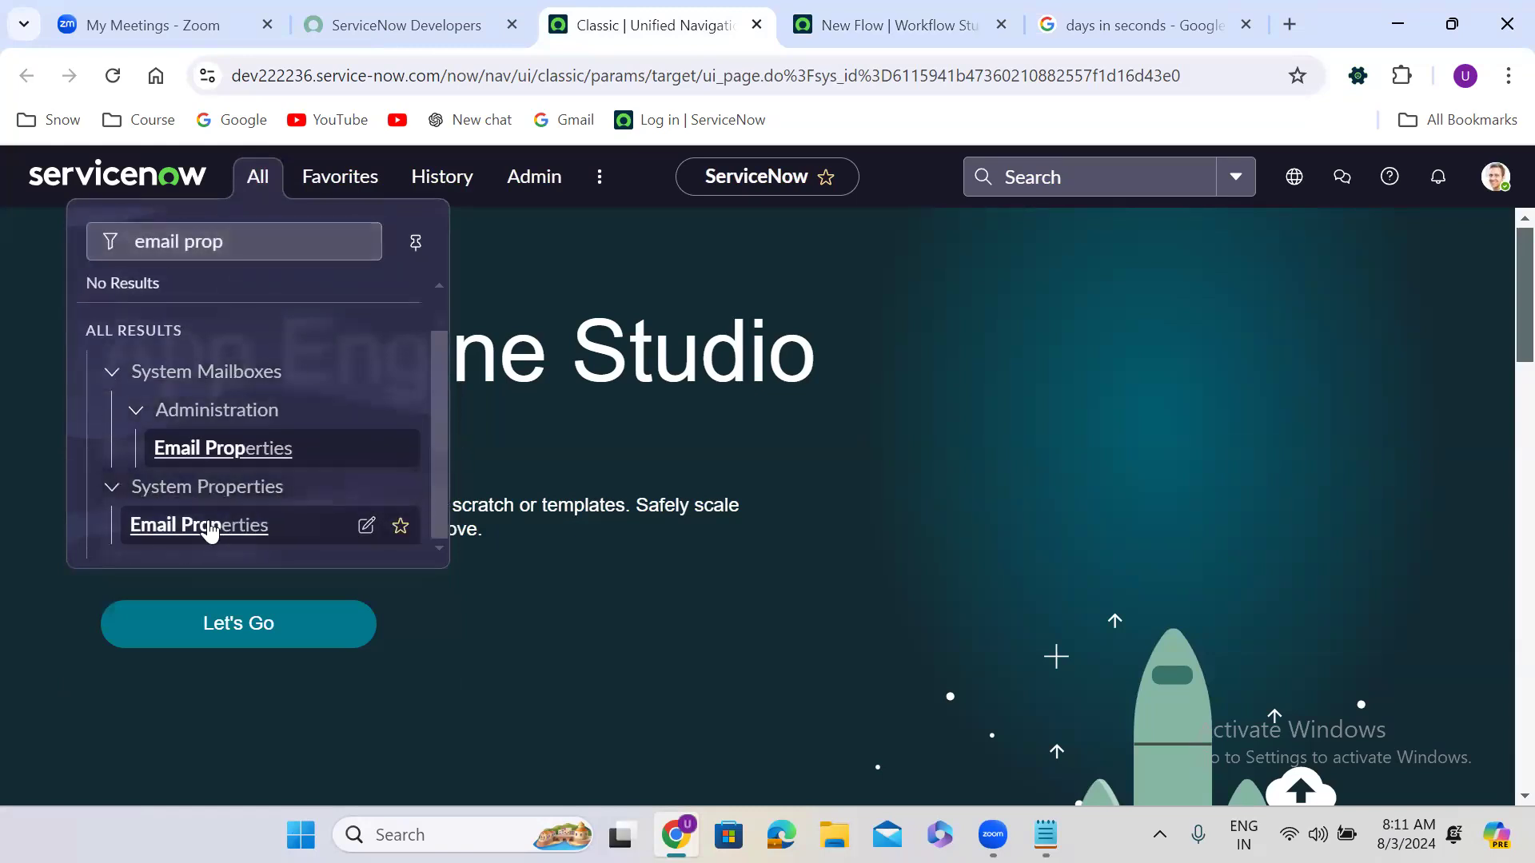
{"action": "left_click", "coordinate": [209, 527]}
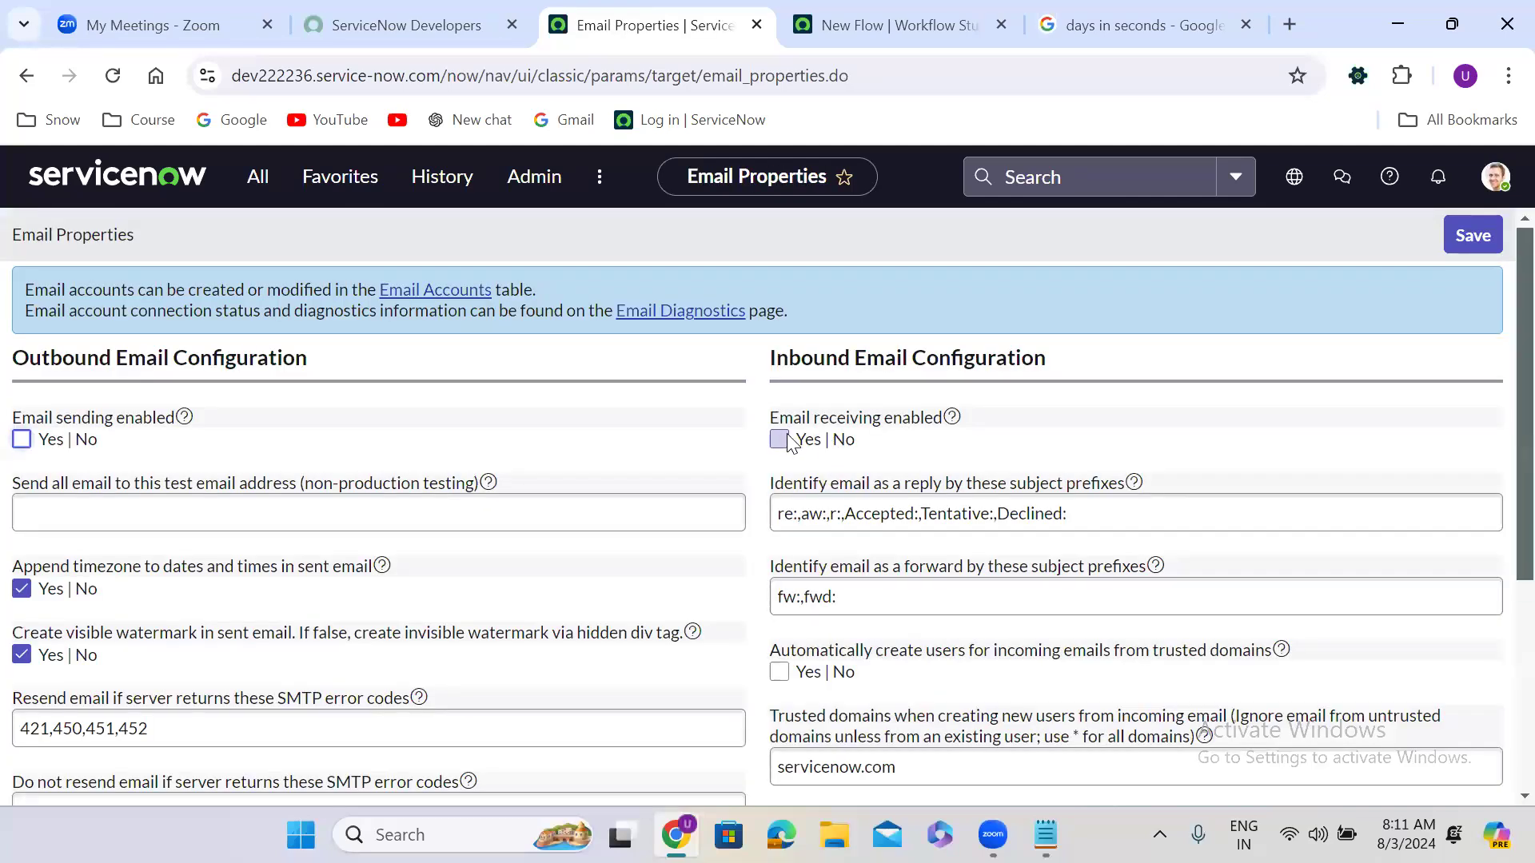
{"action": "left_click", "coordinate": [781, 439]}
{"action": "left_click", "coordinate": [1475, 235]}
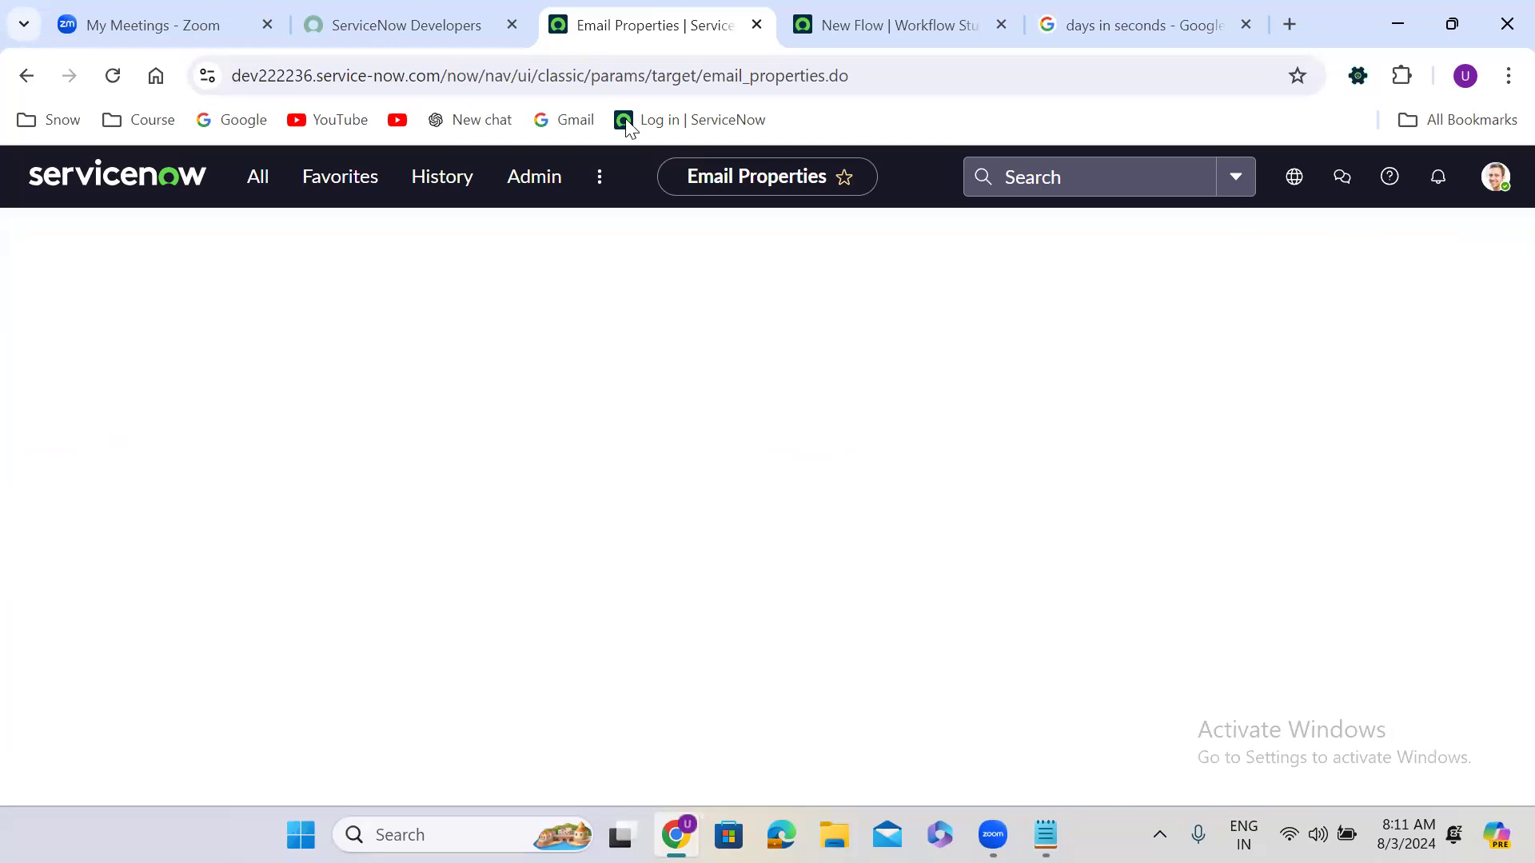
Step: Filter the navigator for 'emails' and open the Emails list
{"action": "left_click", "coordinate": [257, 169]}
{"action": "type", "text": "em"}
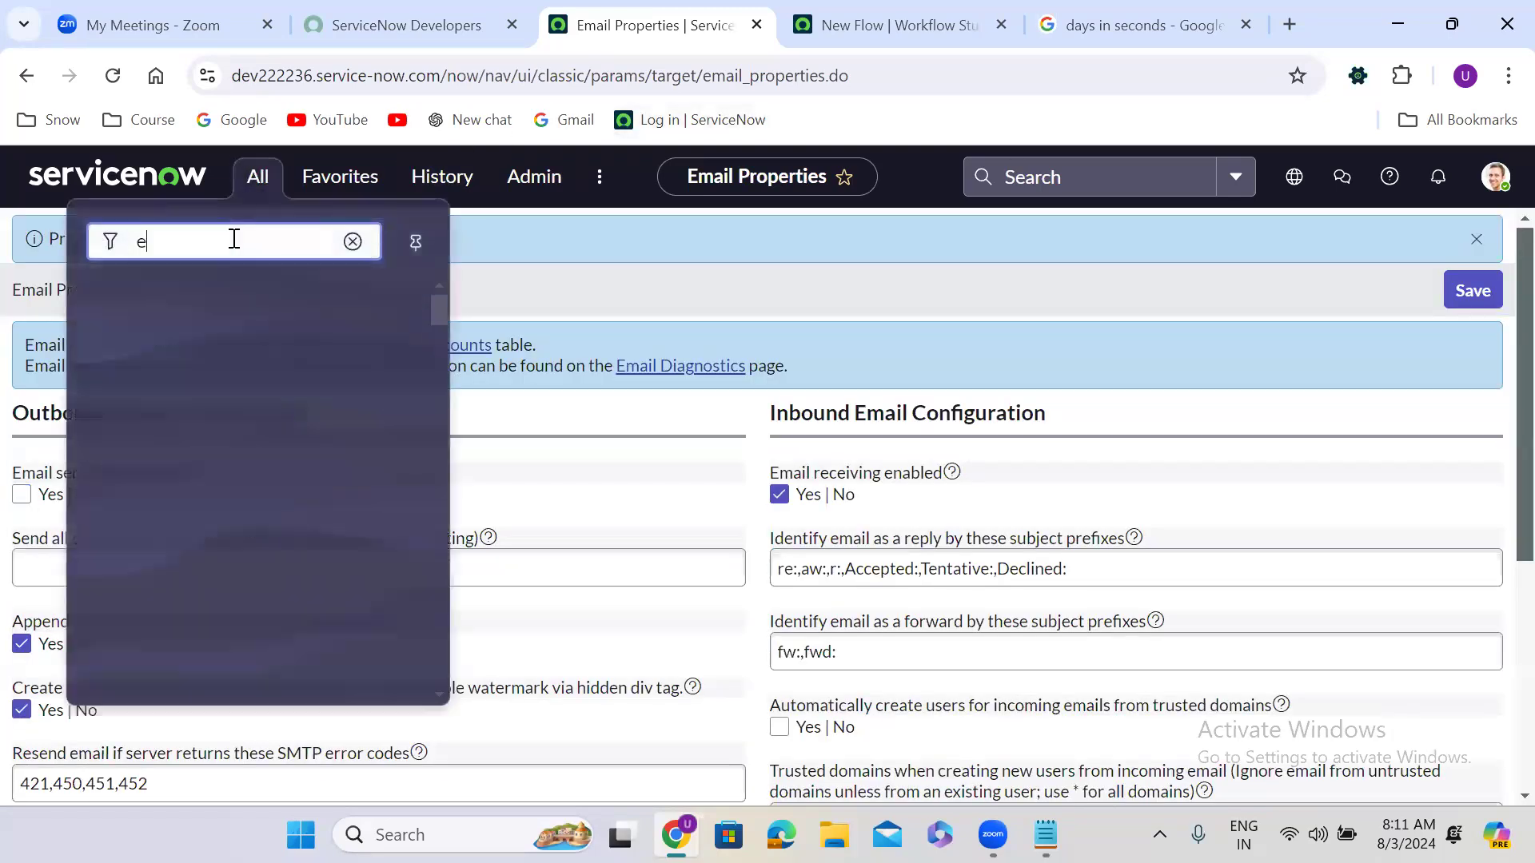
{"action": "key", "text": "BackSpace"}
{"action": "type", "text": "mails"}
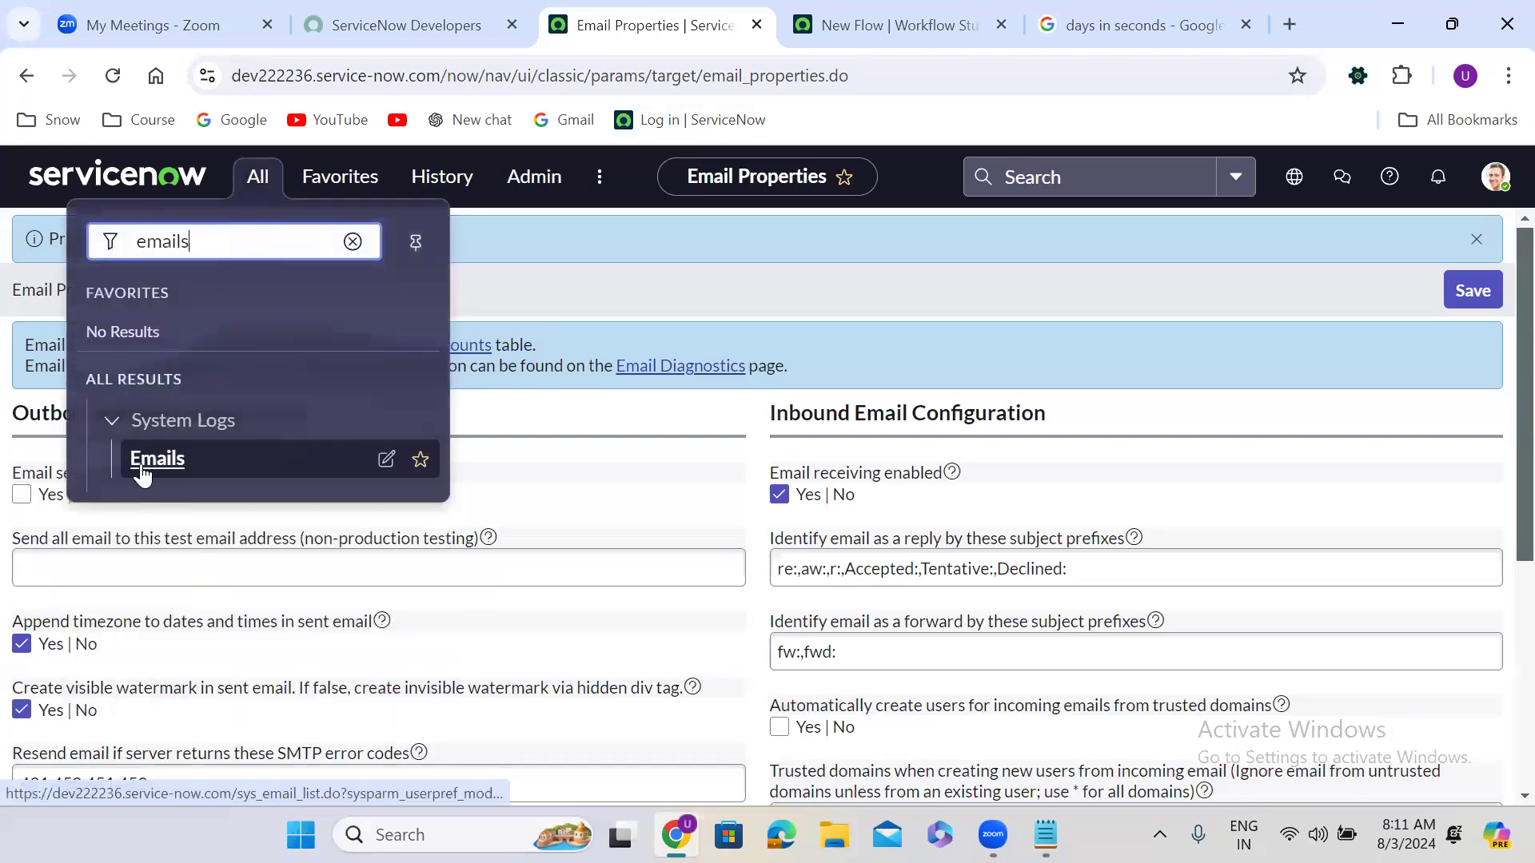
{"action": "left_click", "coordinate": [142, 470]}
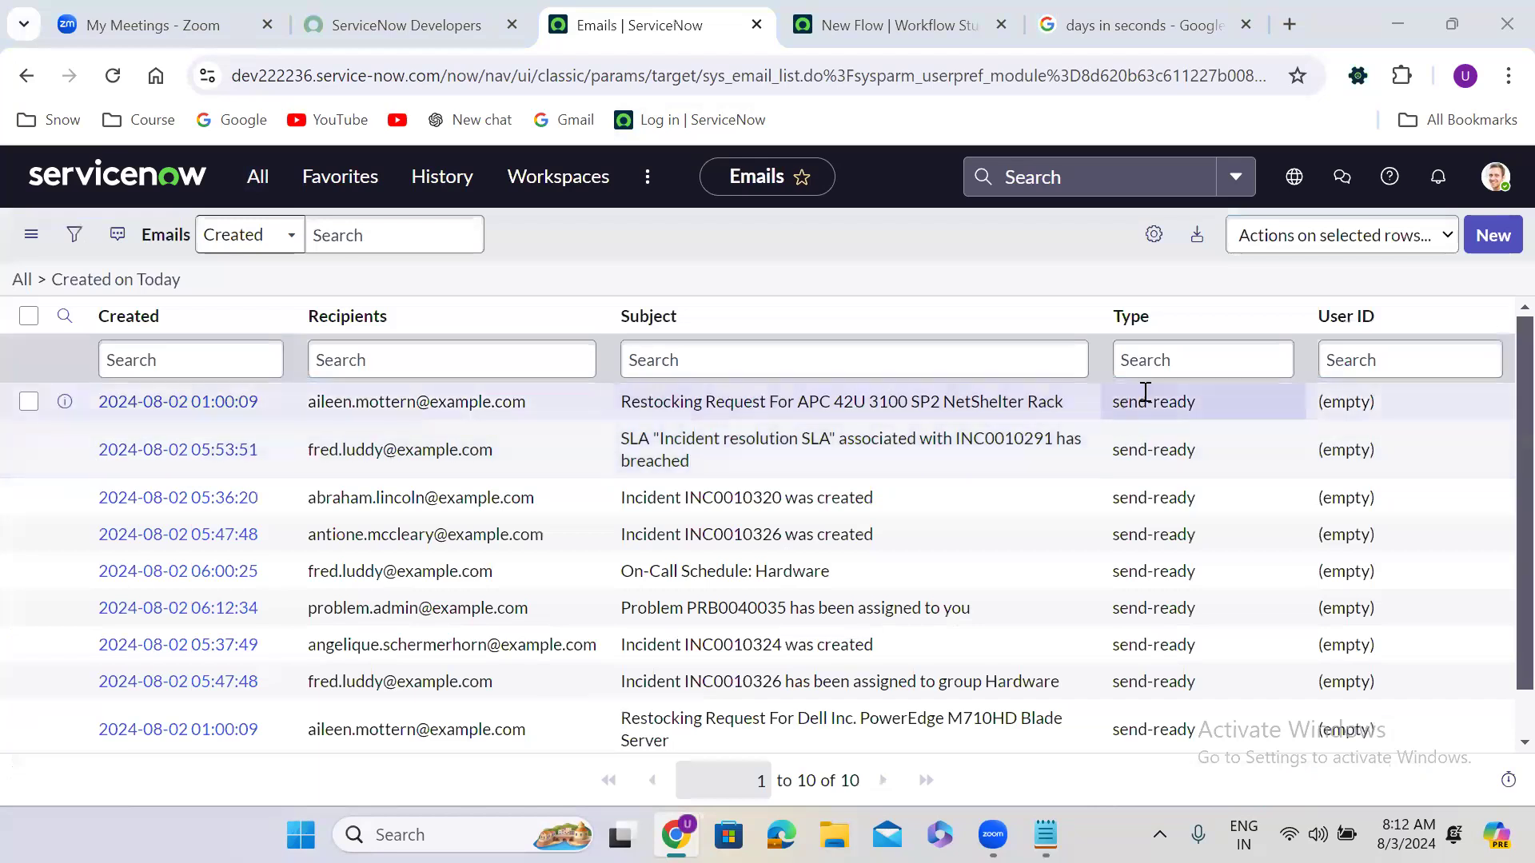
{"action": "left_click", "coordinate": [1155, 363]}
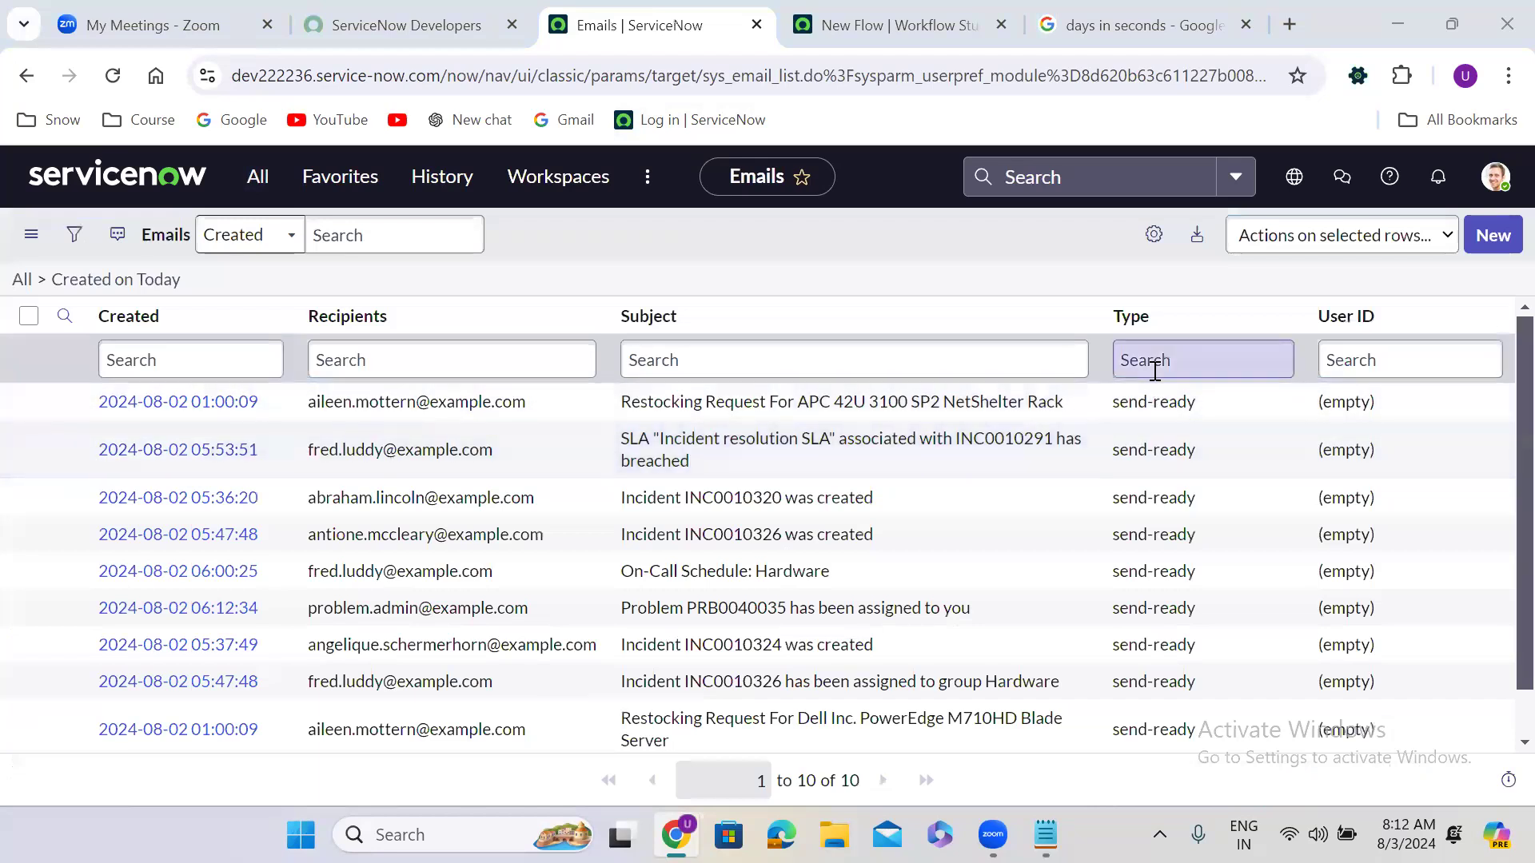
{"action": "type", "text": "received"}
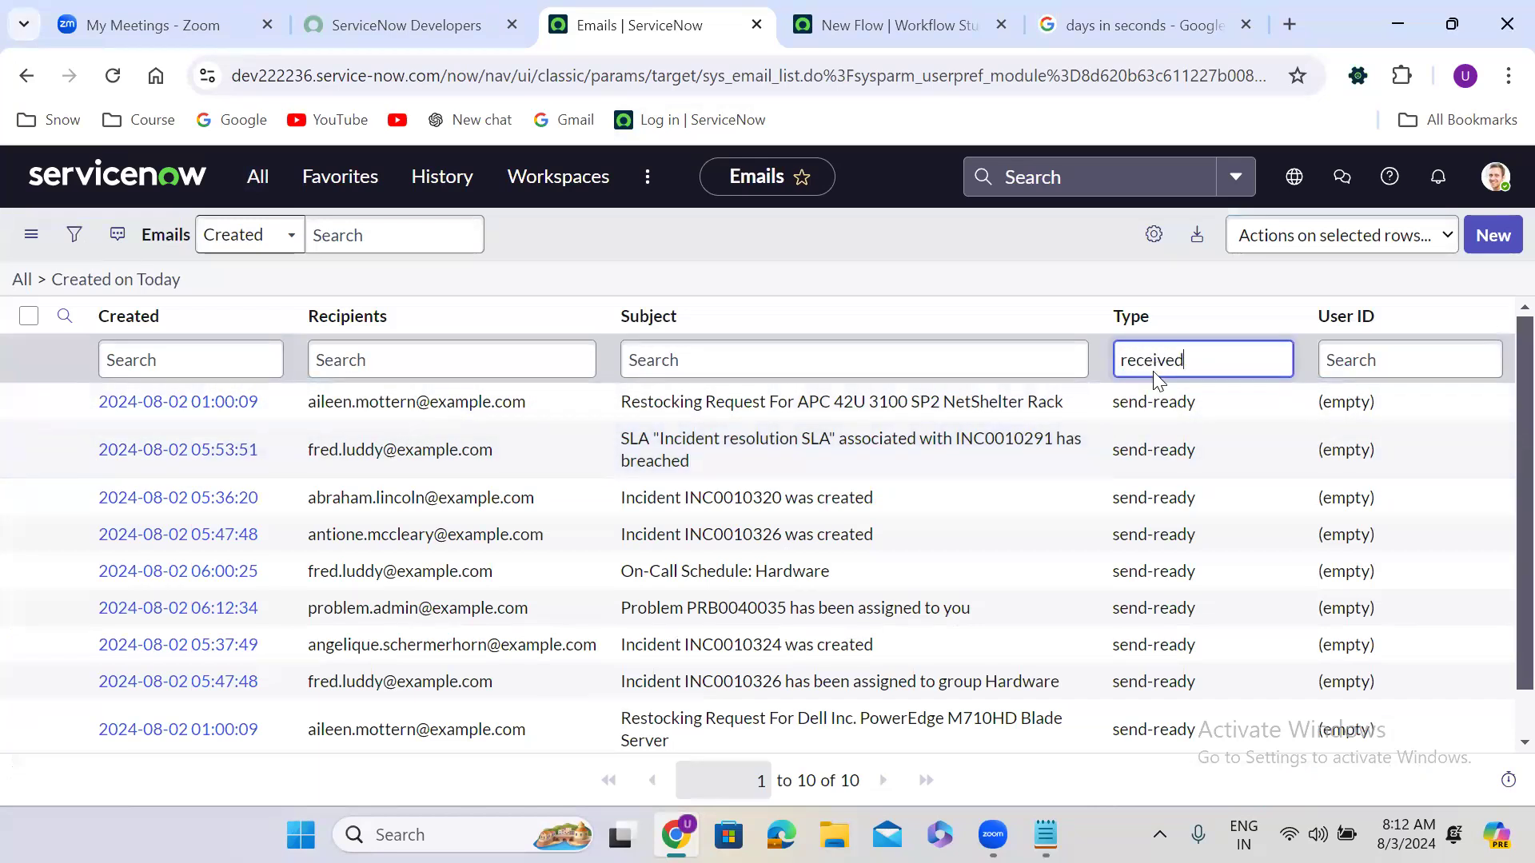
{"action": "key", "text": "Return"}
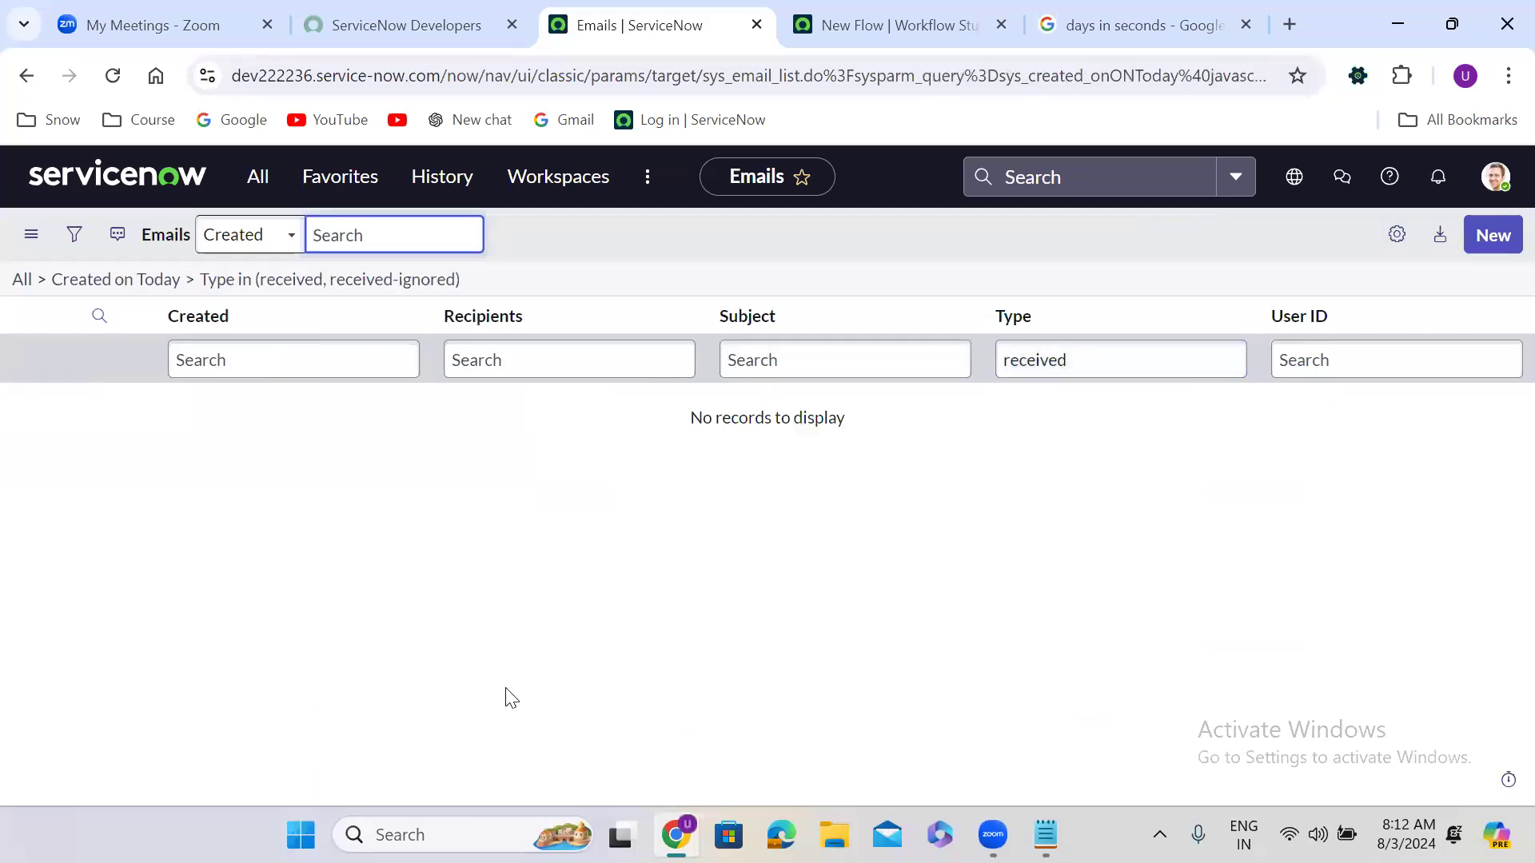
{"action": "left_click", "coordinate": [164, 285]}
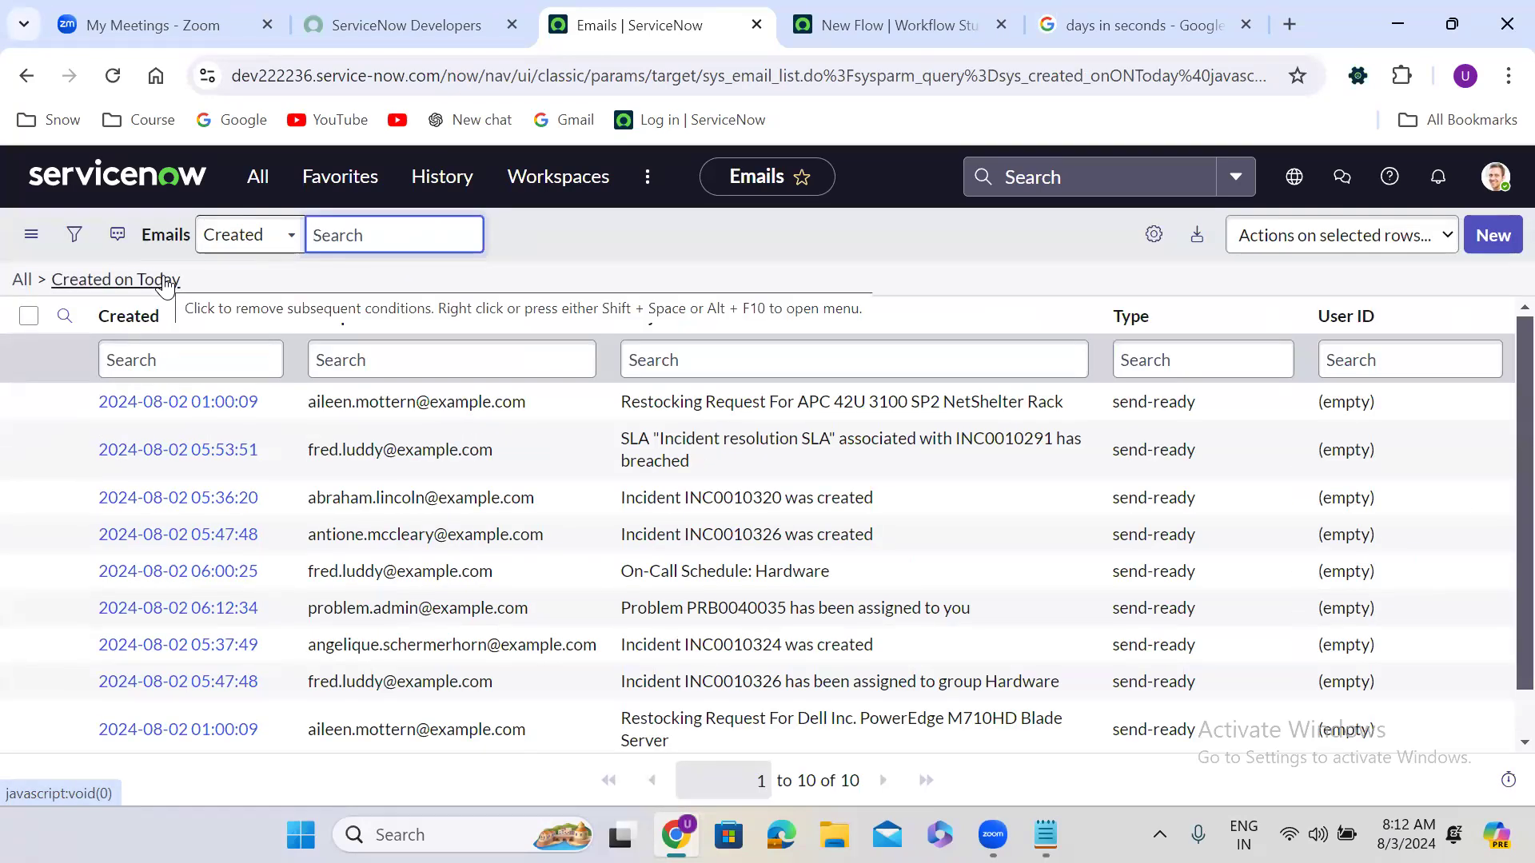
{"action": "left_click", "coordinate": [1176, 356]}
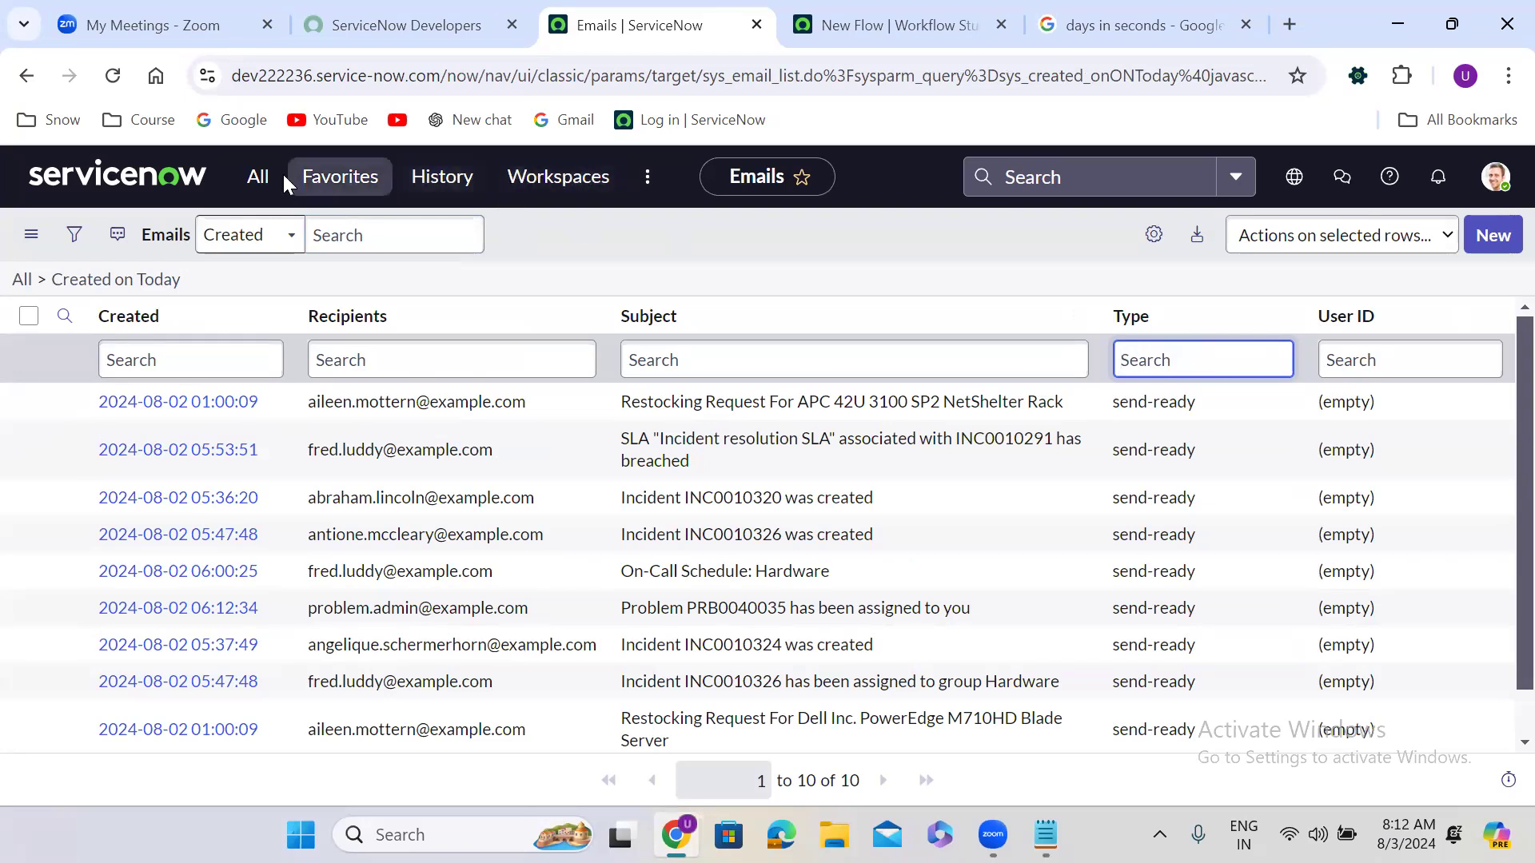
{"action": "left_click", "coordinate": [254, 178]}
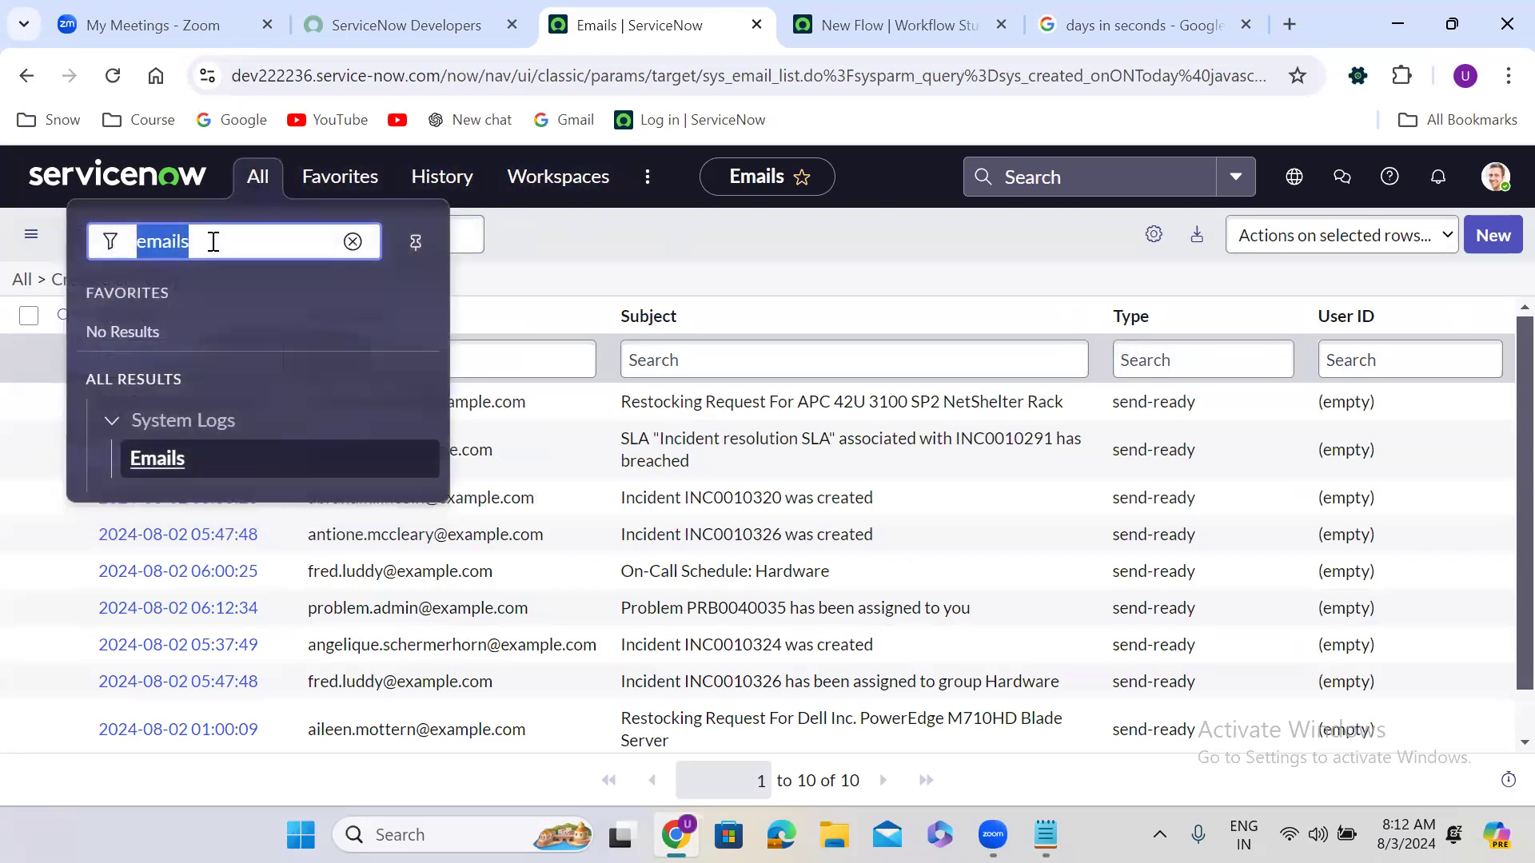
Step: Open Inbound Actions in a new tab via the 'inbound action' filter, then return to the flow
{"action": "type", "text": "inb"}
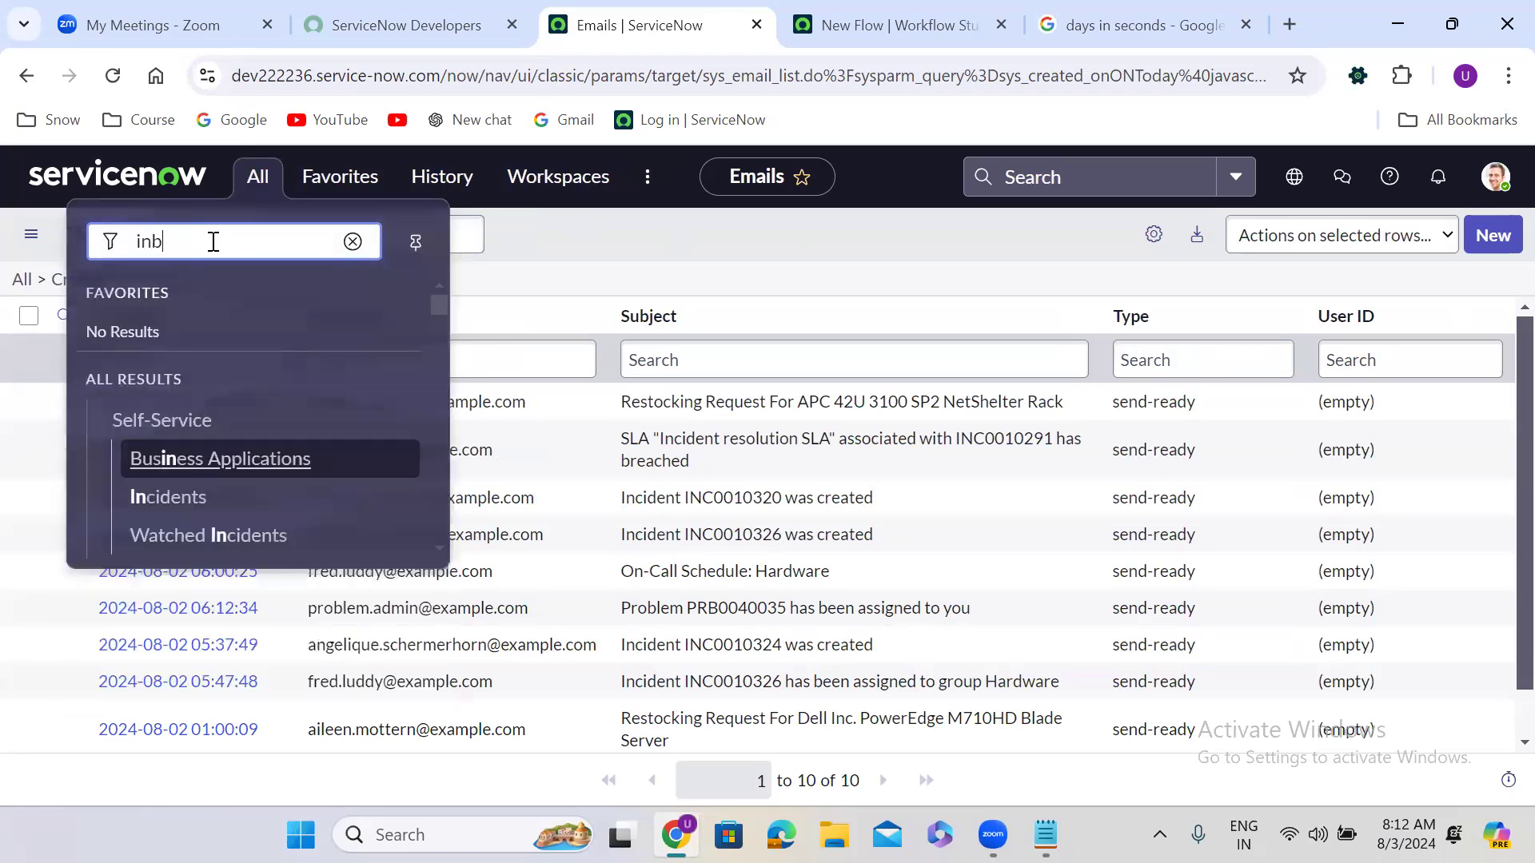
{"action": "type", "text": "ound actions"}
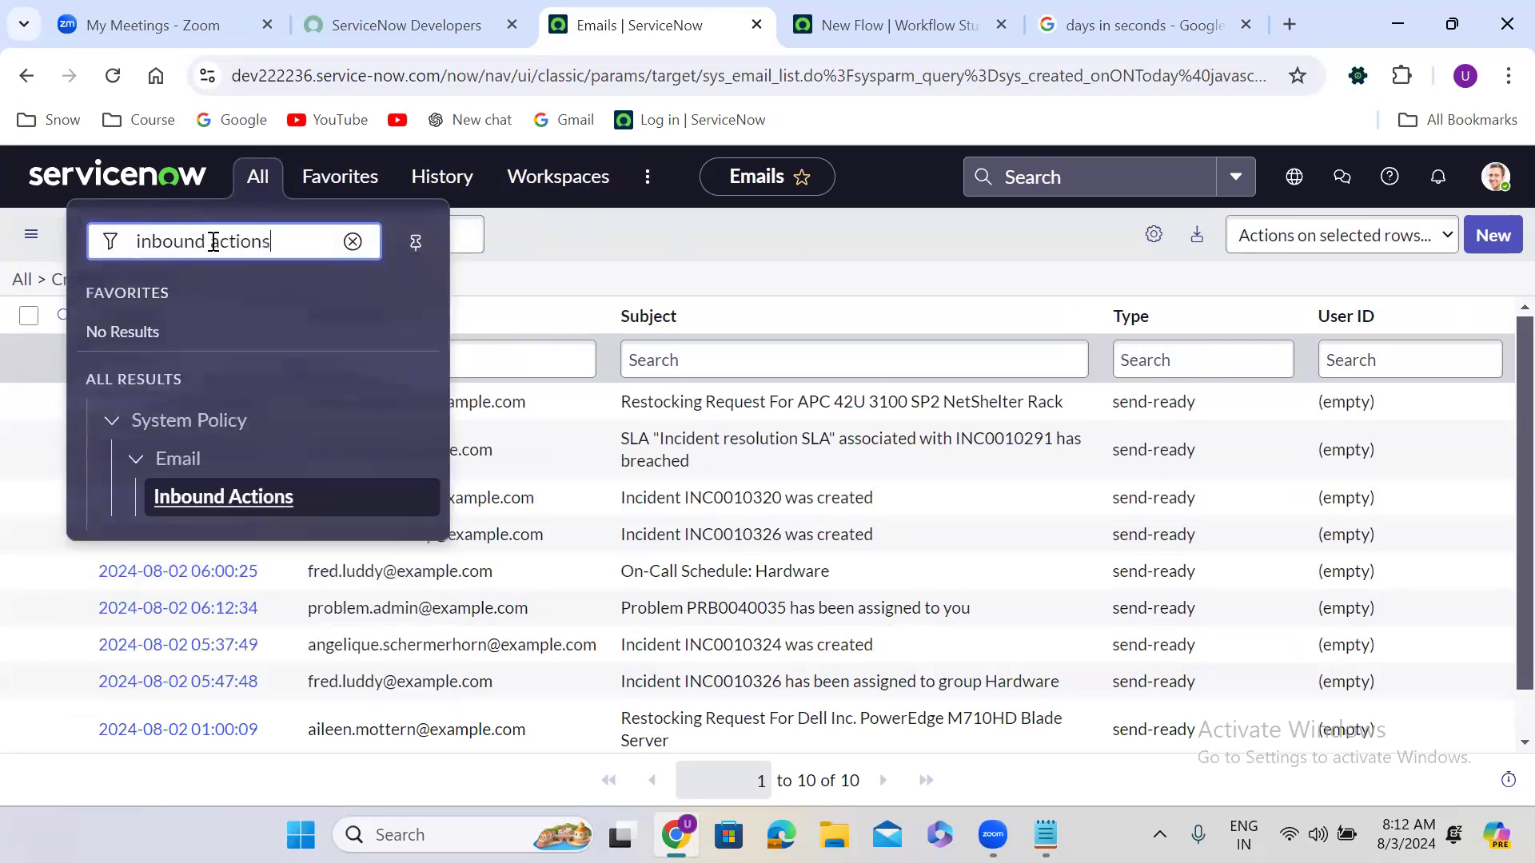
{"action": "middle_click", "coordinate": [224, 496]}
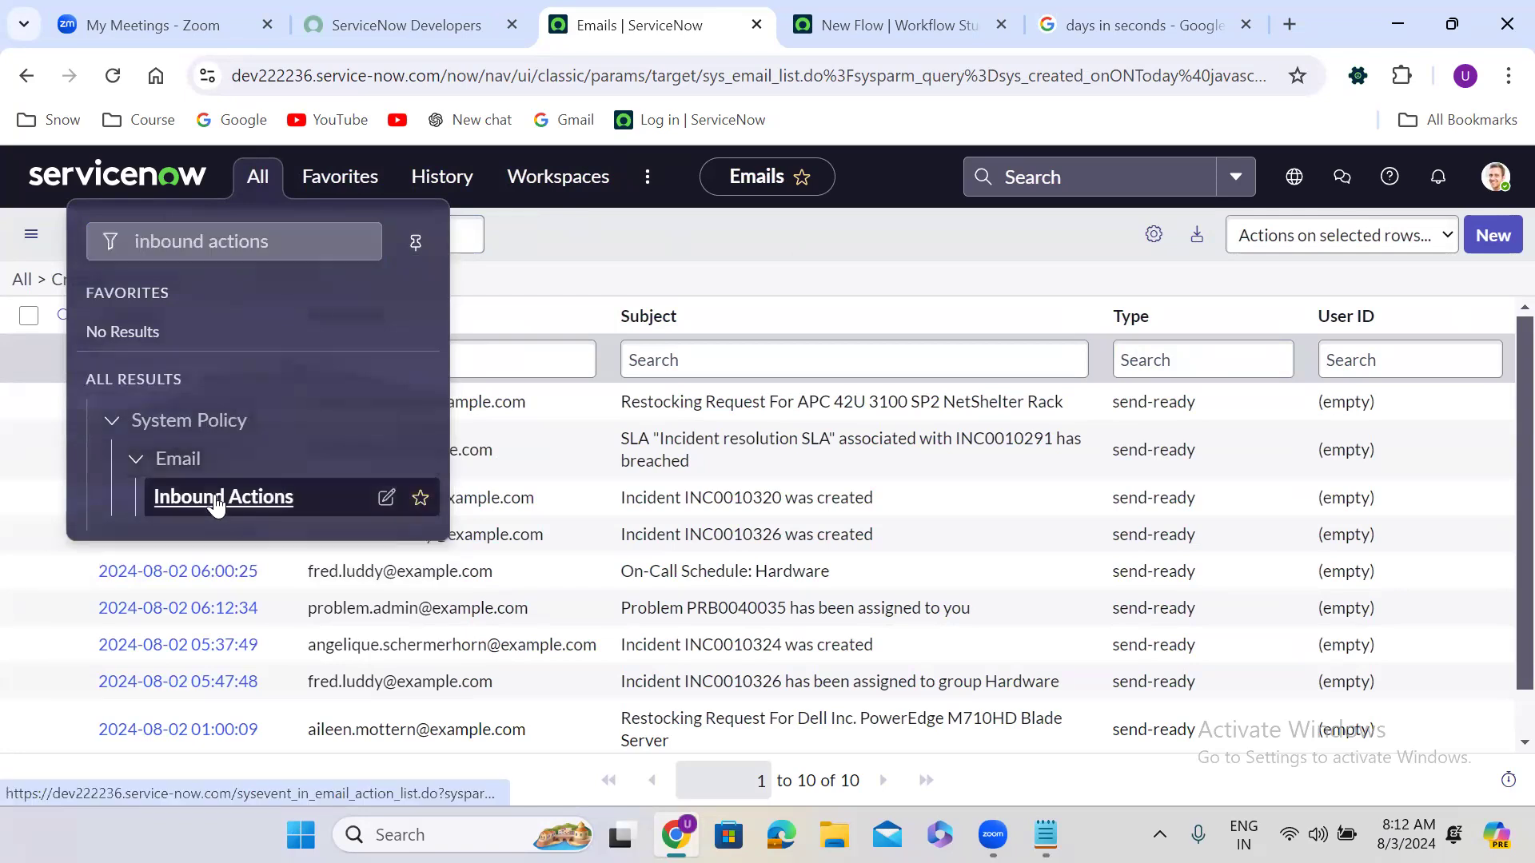
{"action": "left_click", "coordinate": [766, 21]}
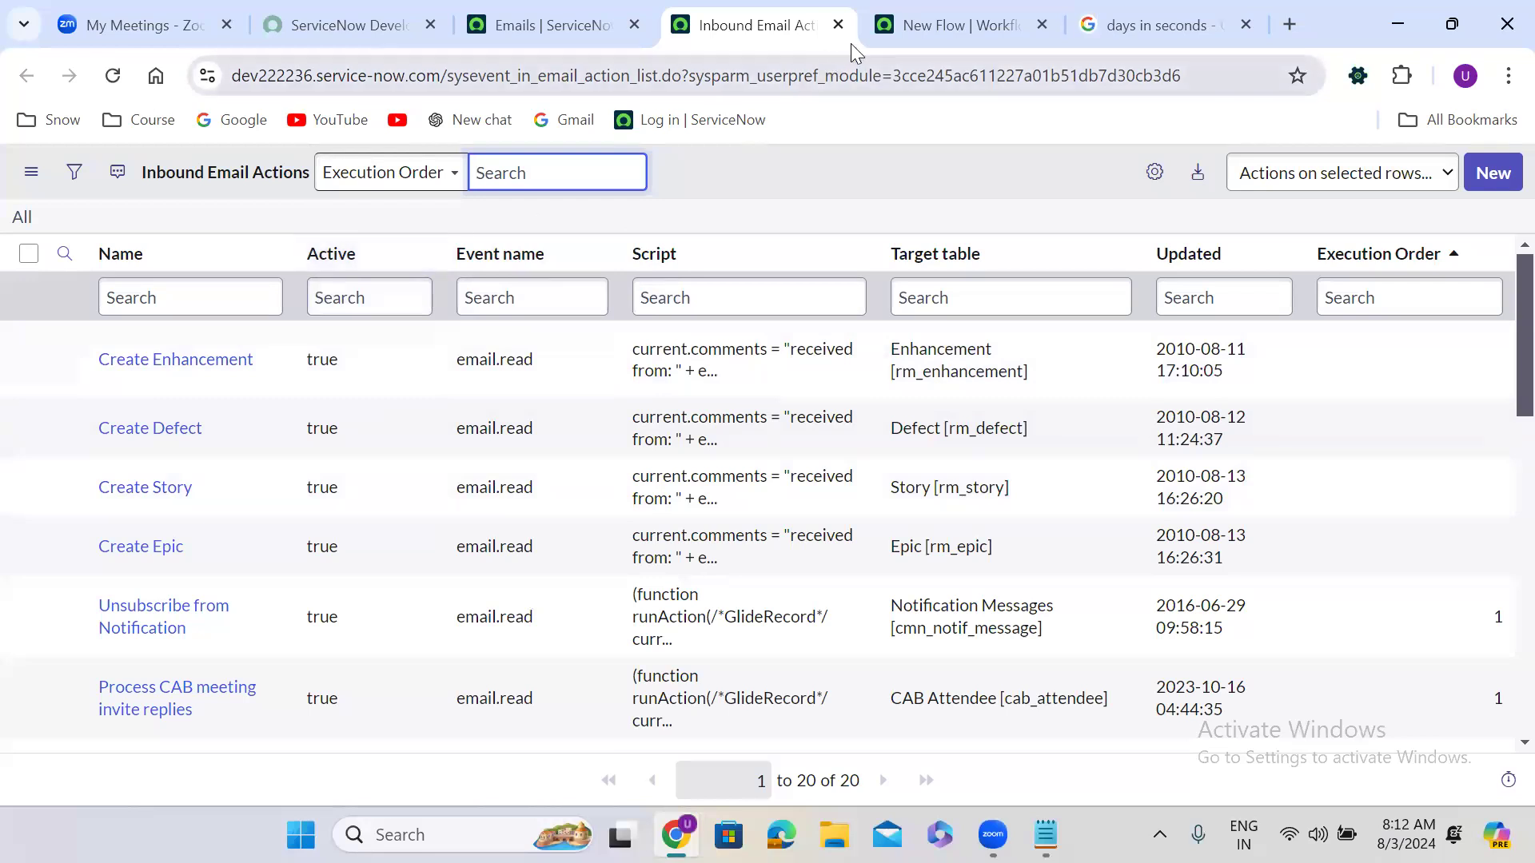
{"action": "left_click", "coordinate": [929, 9]}
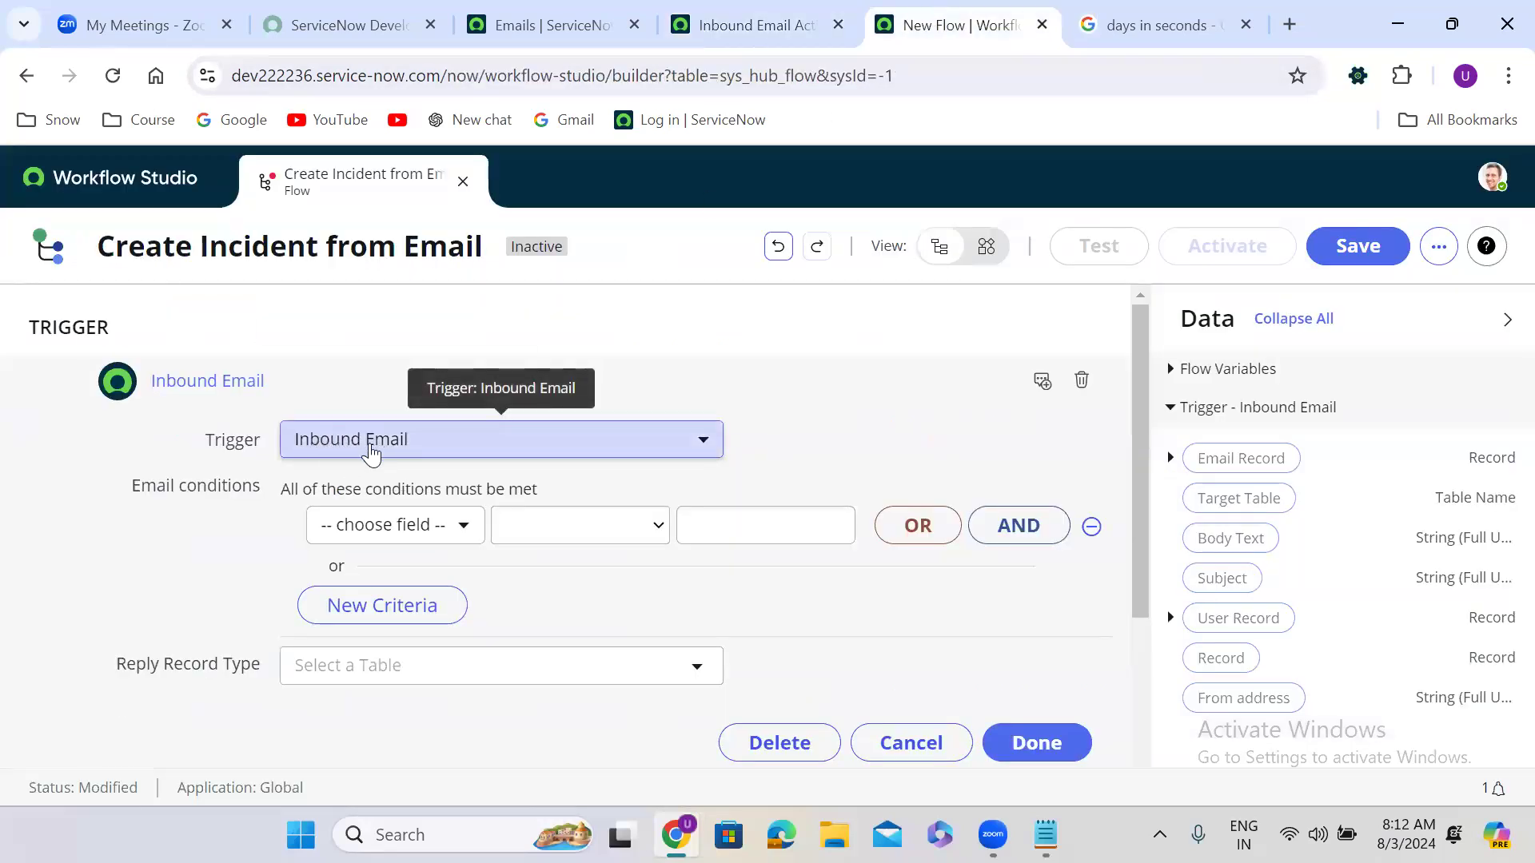
Step: Set the trigger condition to Subject contains 'Create Incident'
{"action": "left_click", "coordinate": [383, 528]}
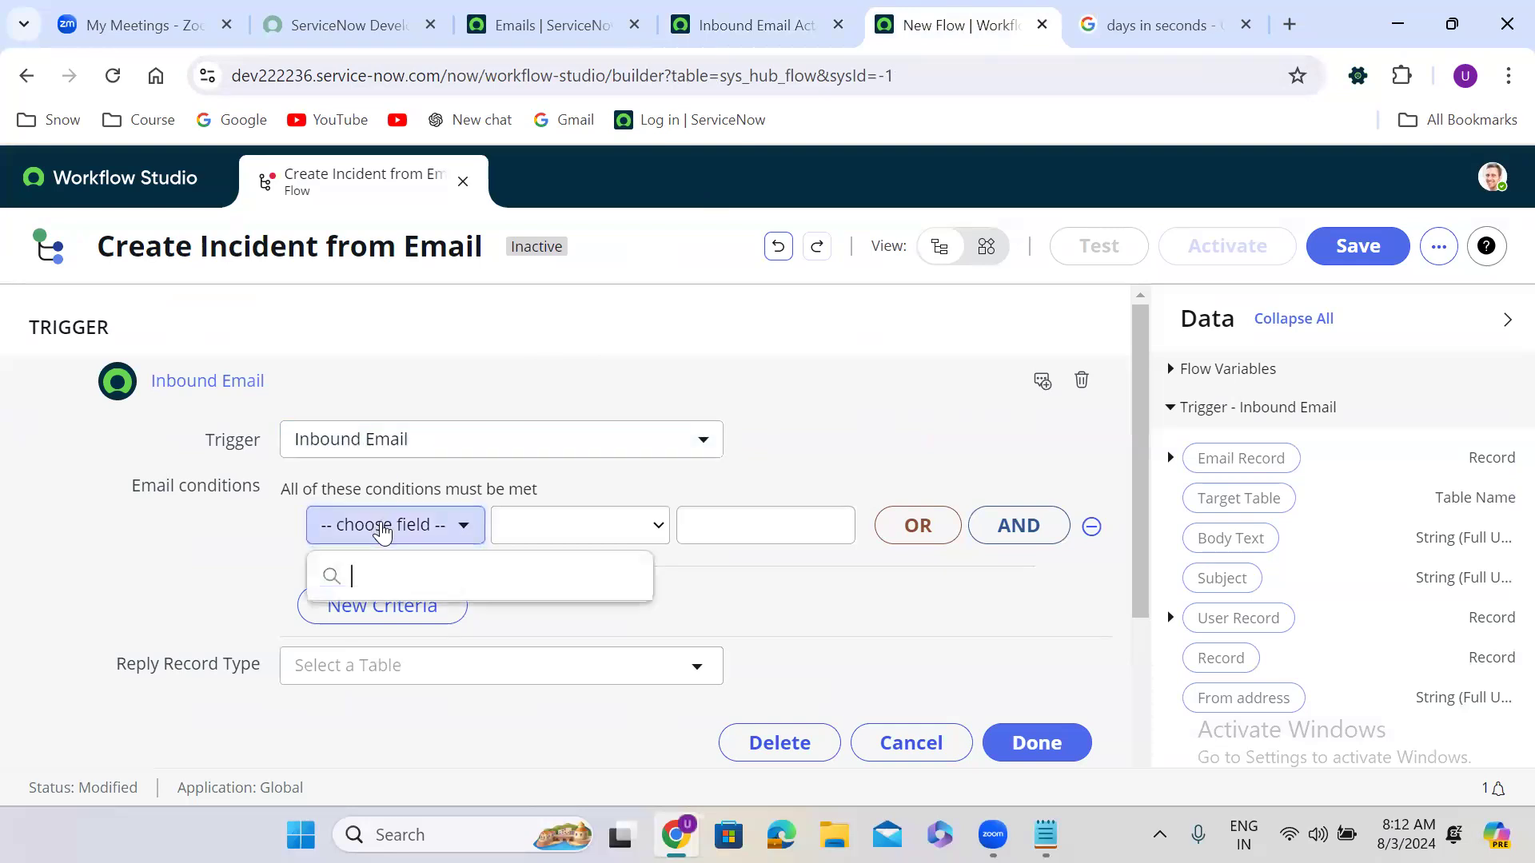
{"action": "type", "text": "su"}
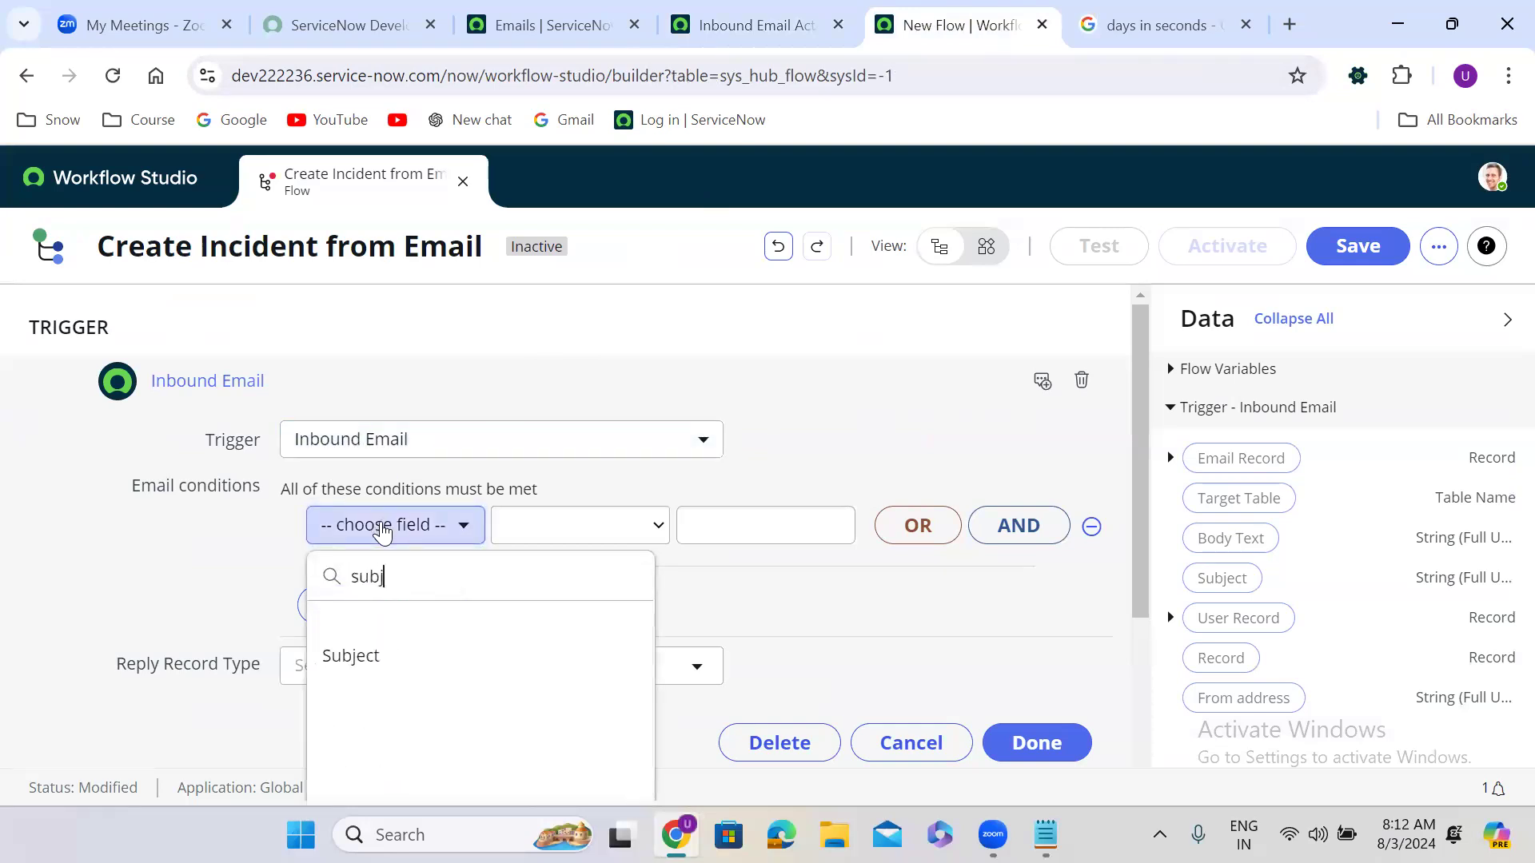
{"action": "type", "text": "bj"}
{"action": "left_click", "coordinate": [402, 657]}
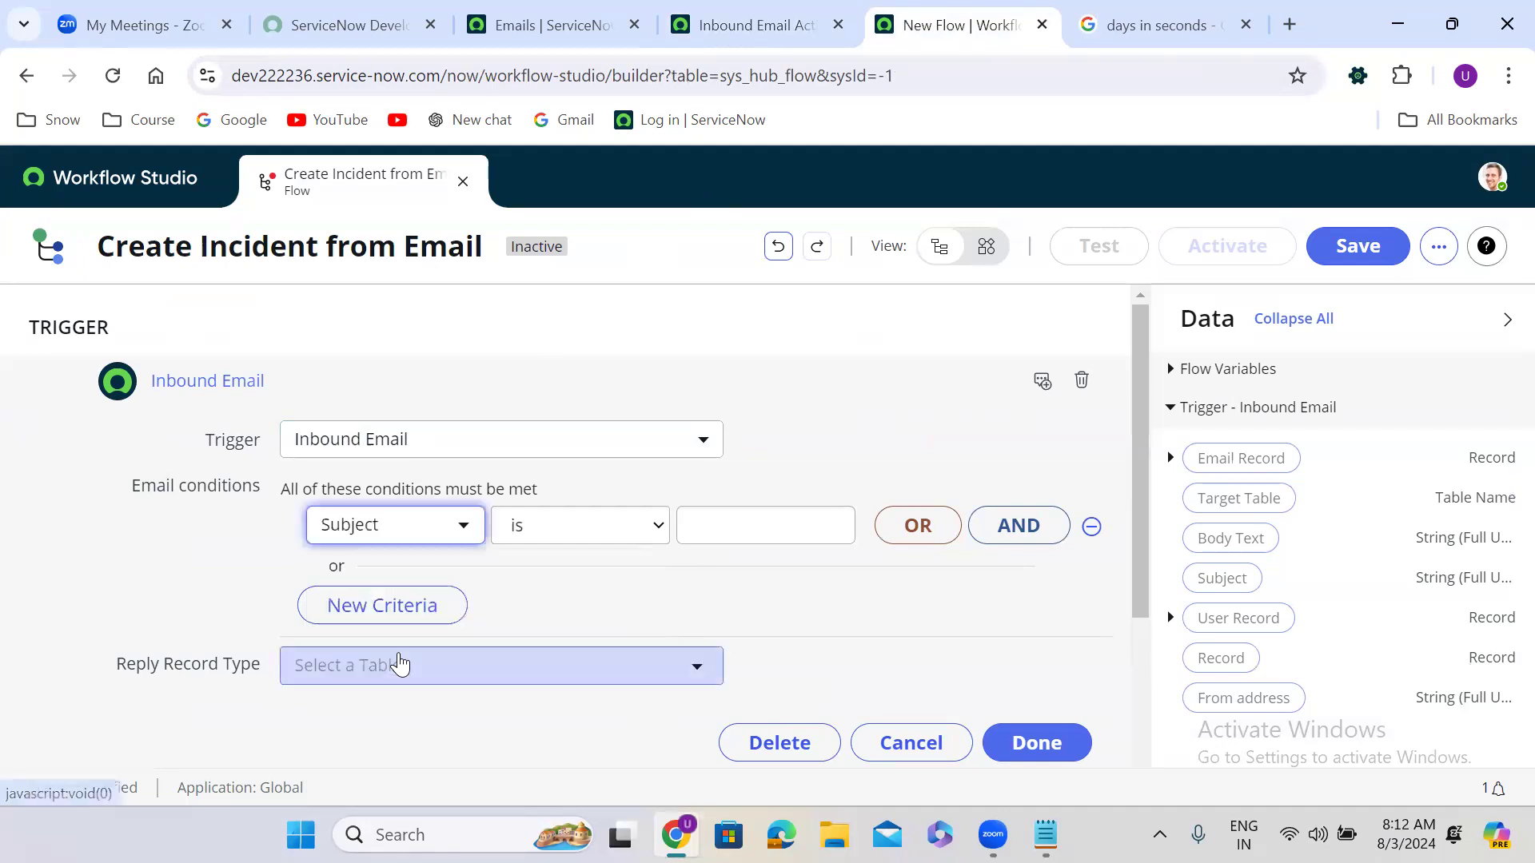
{"action": "left_click", "coordinate": [535, 542]}
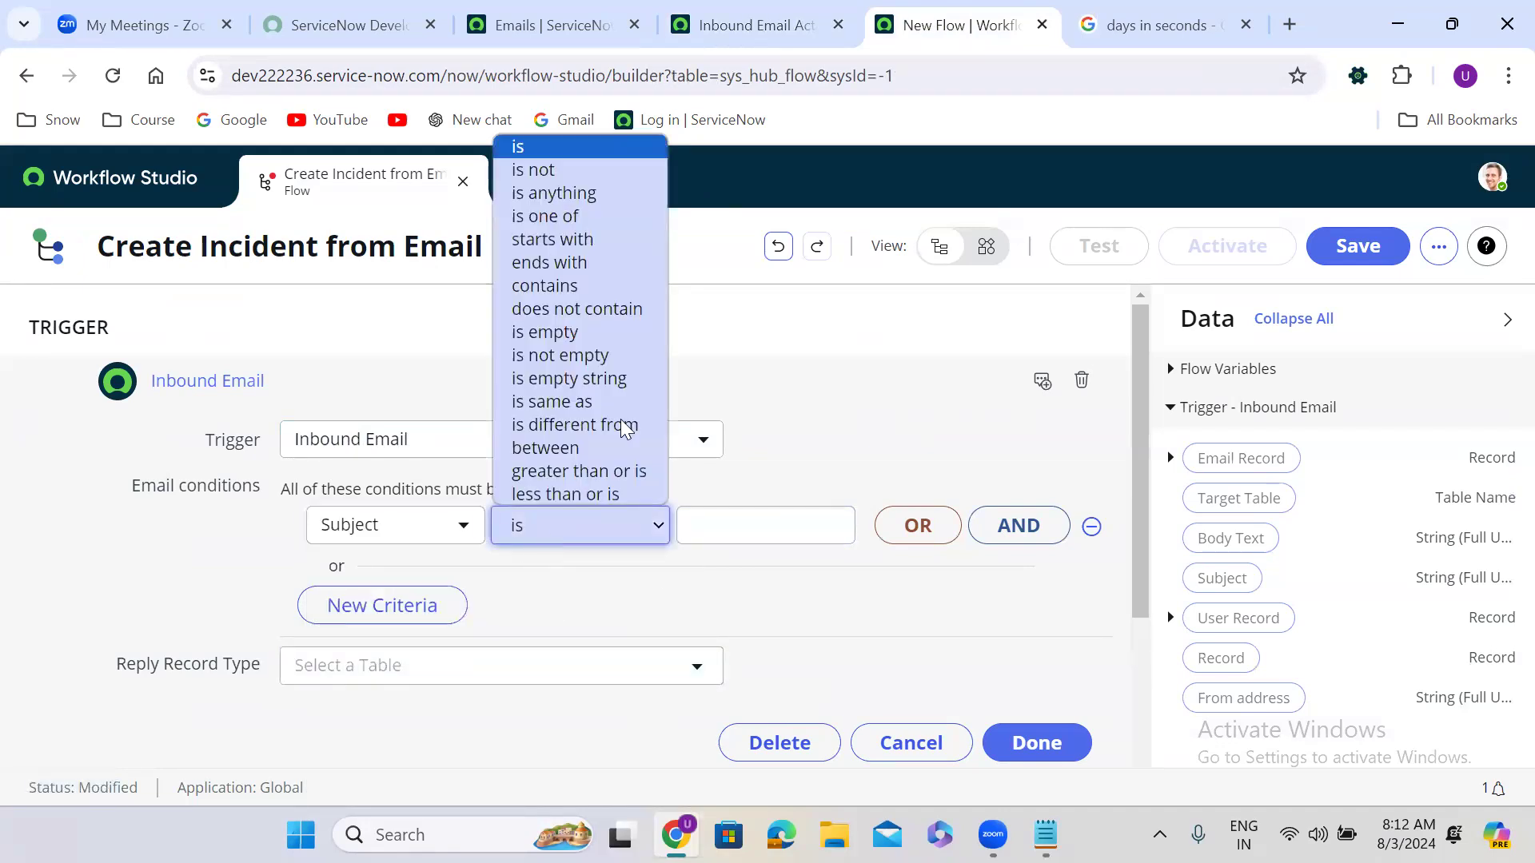
{"action": "left_click", "coordinate": [578, 285]}
{"action": "left_click", "coordinate": [705, 531]}
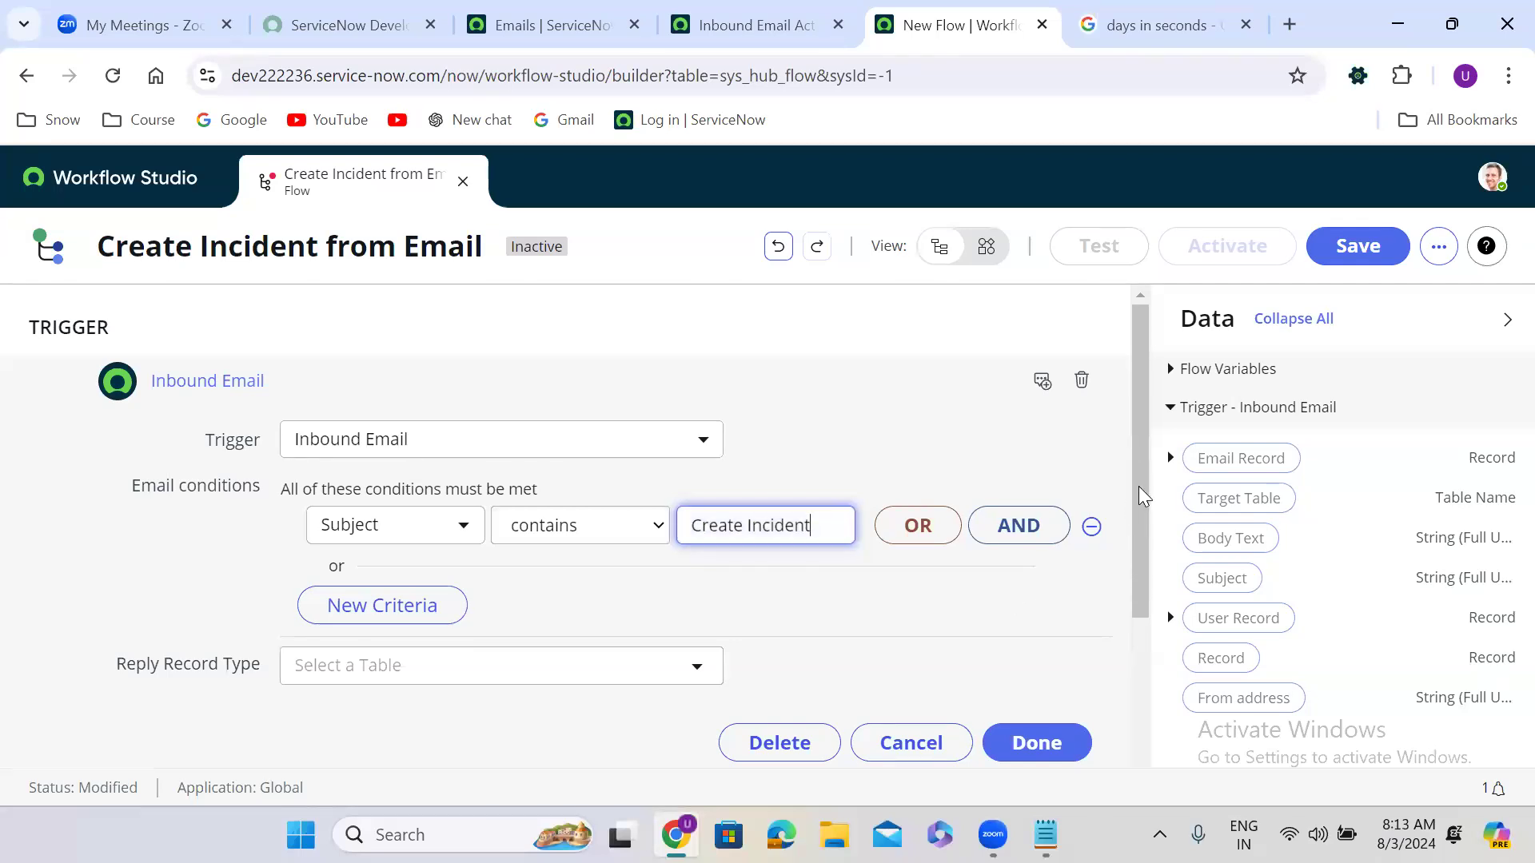
{"action": "left_click_drag", "start_coordinate": [1141, 494], "coordinate": [1141, 569]}
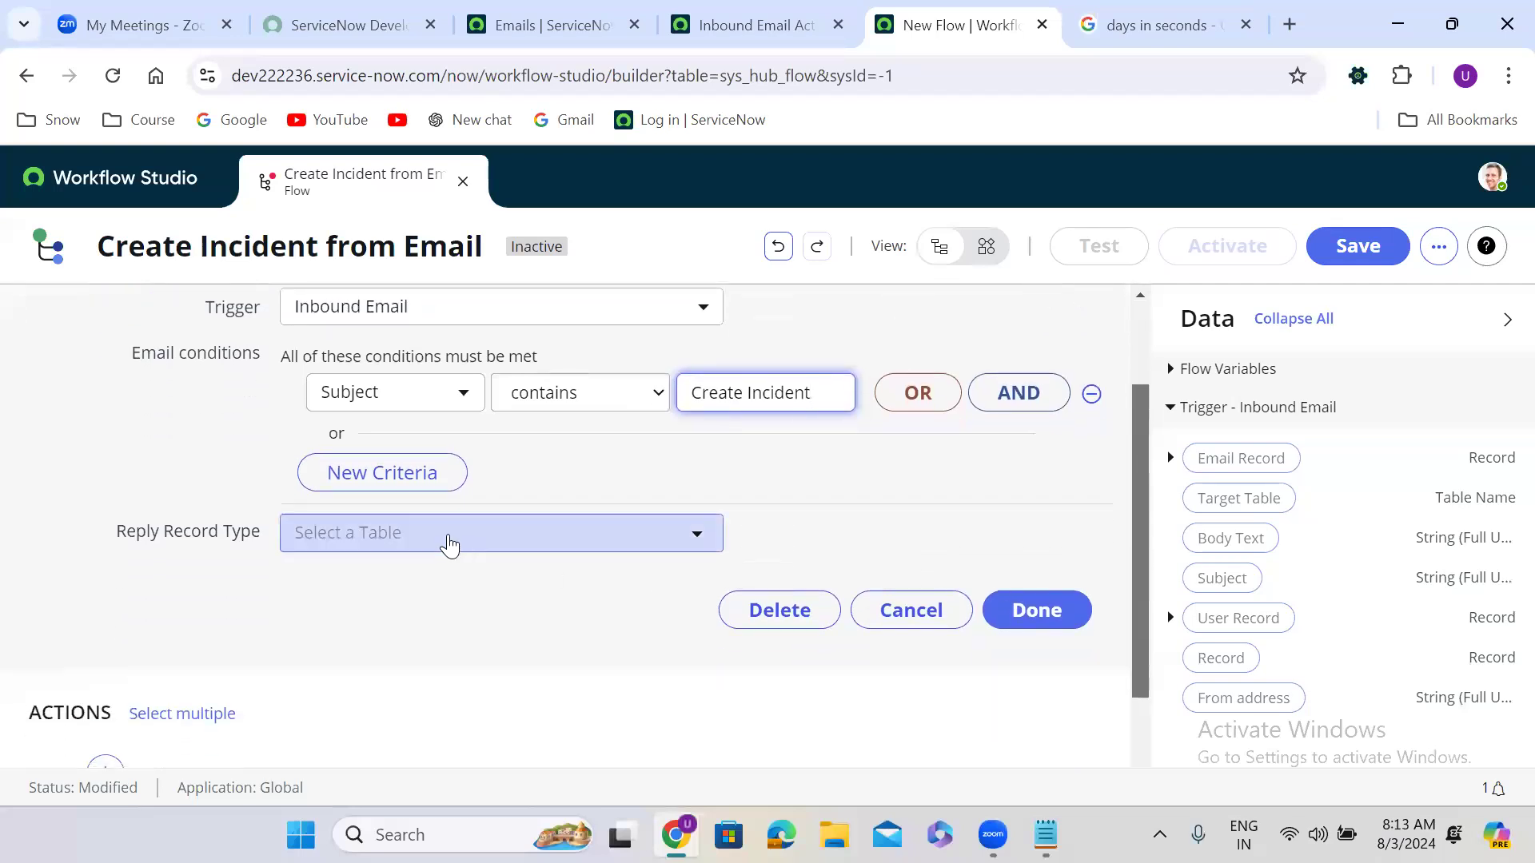
Step: Set the Reply Record Type to Incident [incident] and finish the trigger
{"action": "left_click", "coordinate": [452, 544]}
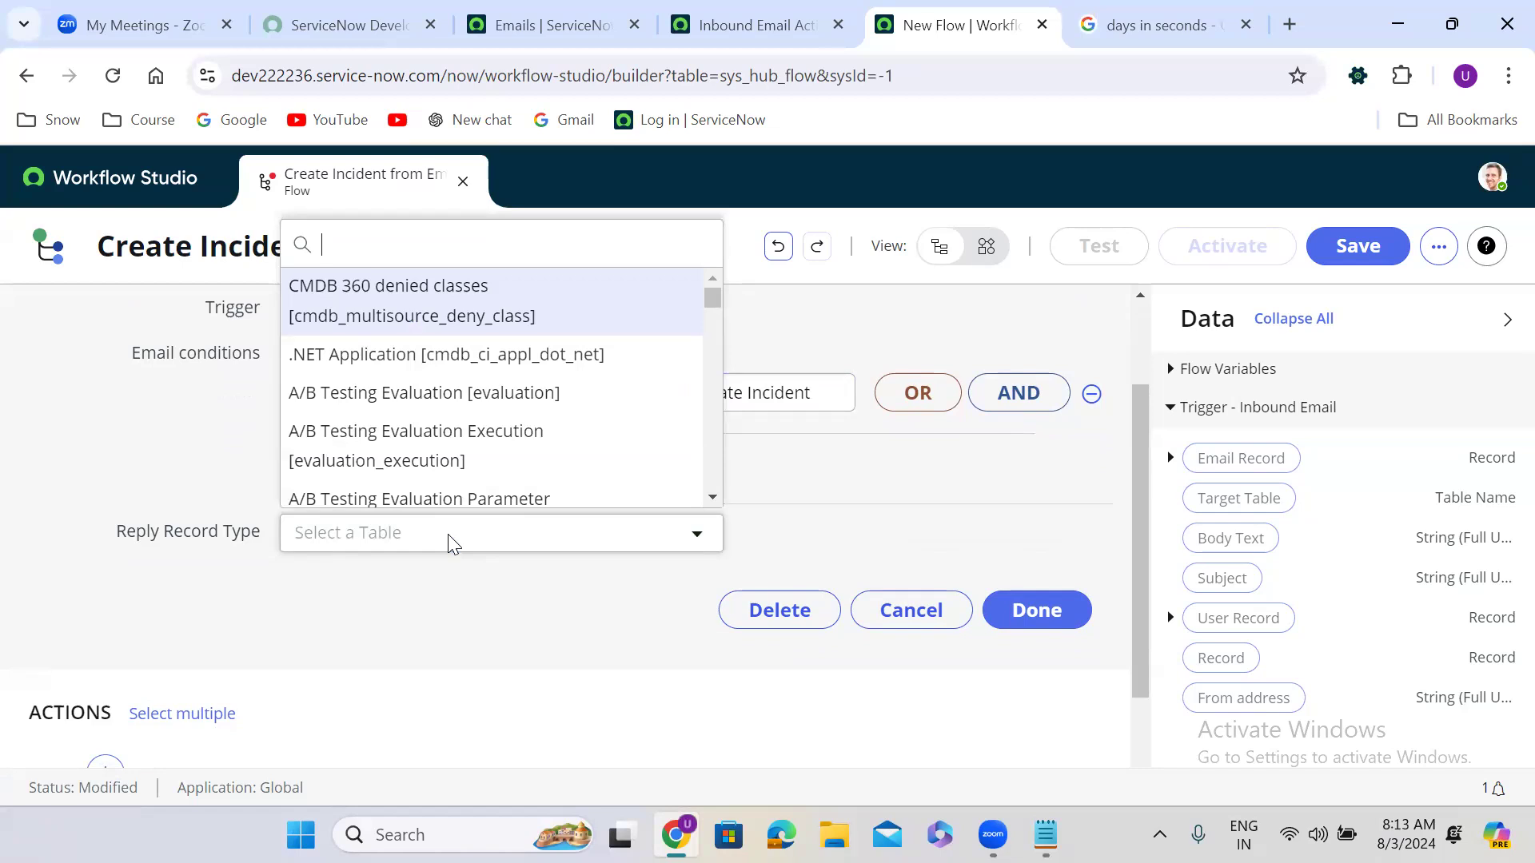
{"action": "type", "text": "incident"}
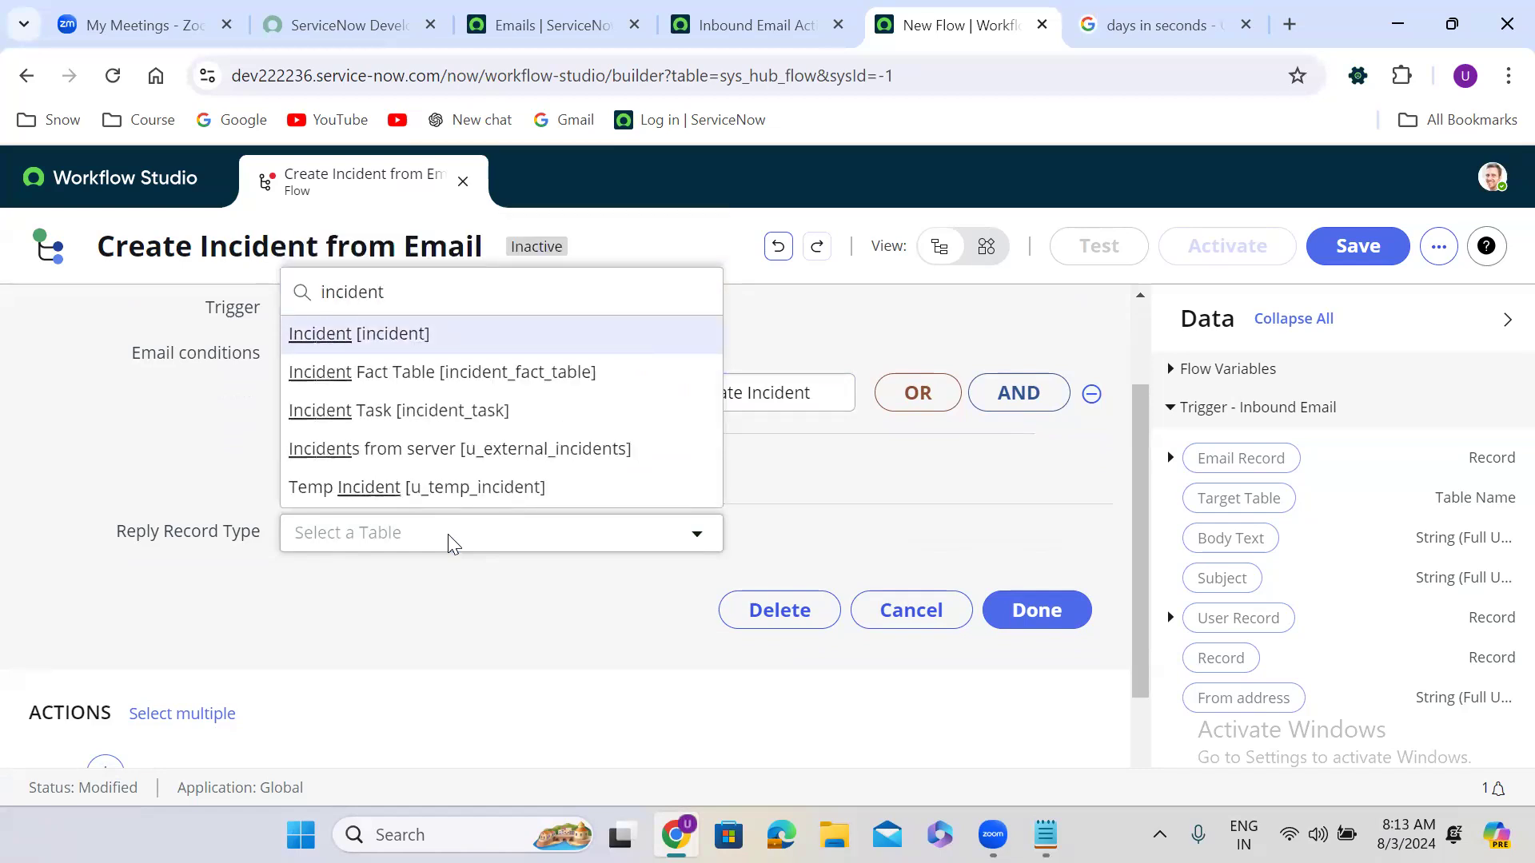
{"action": "key", "text": "Return"}
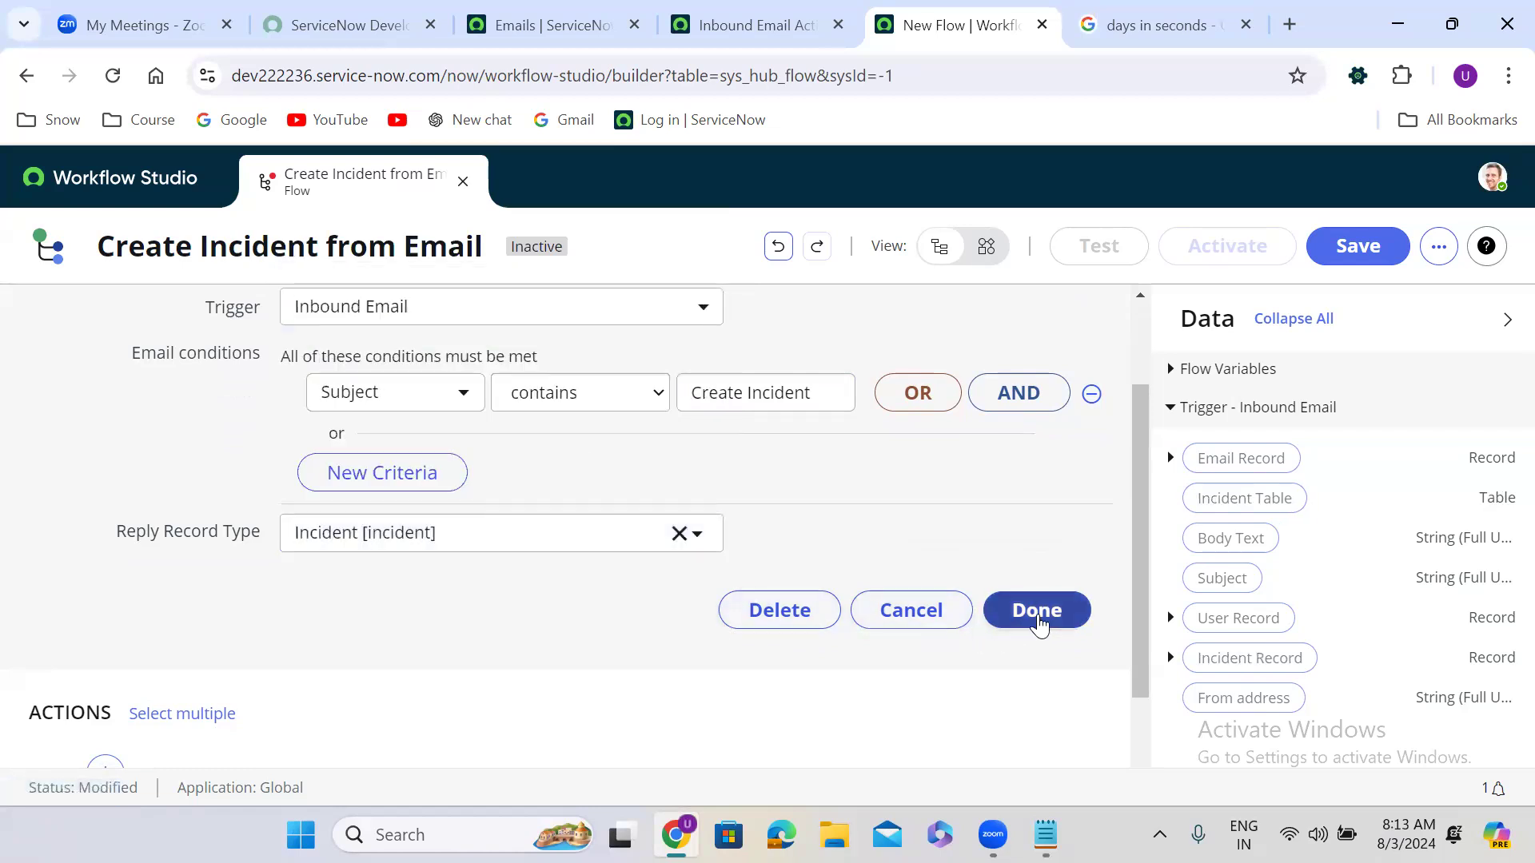
{"action": "left_click", "coordinate": [1041, 621]}
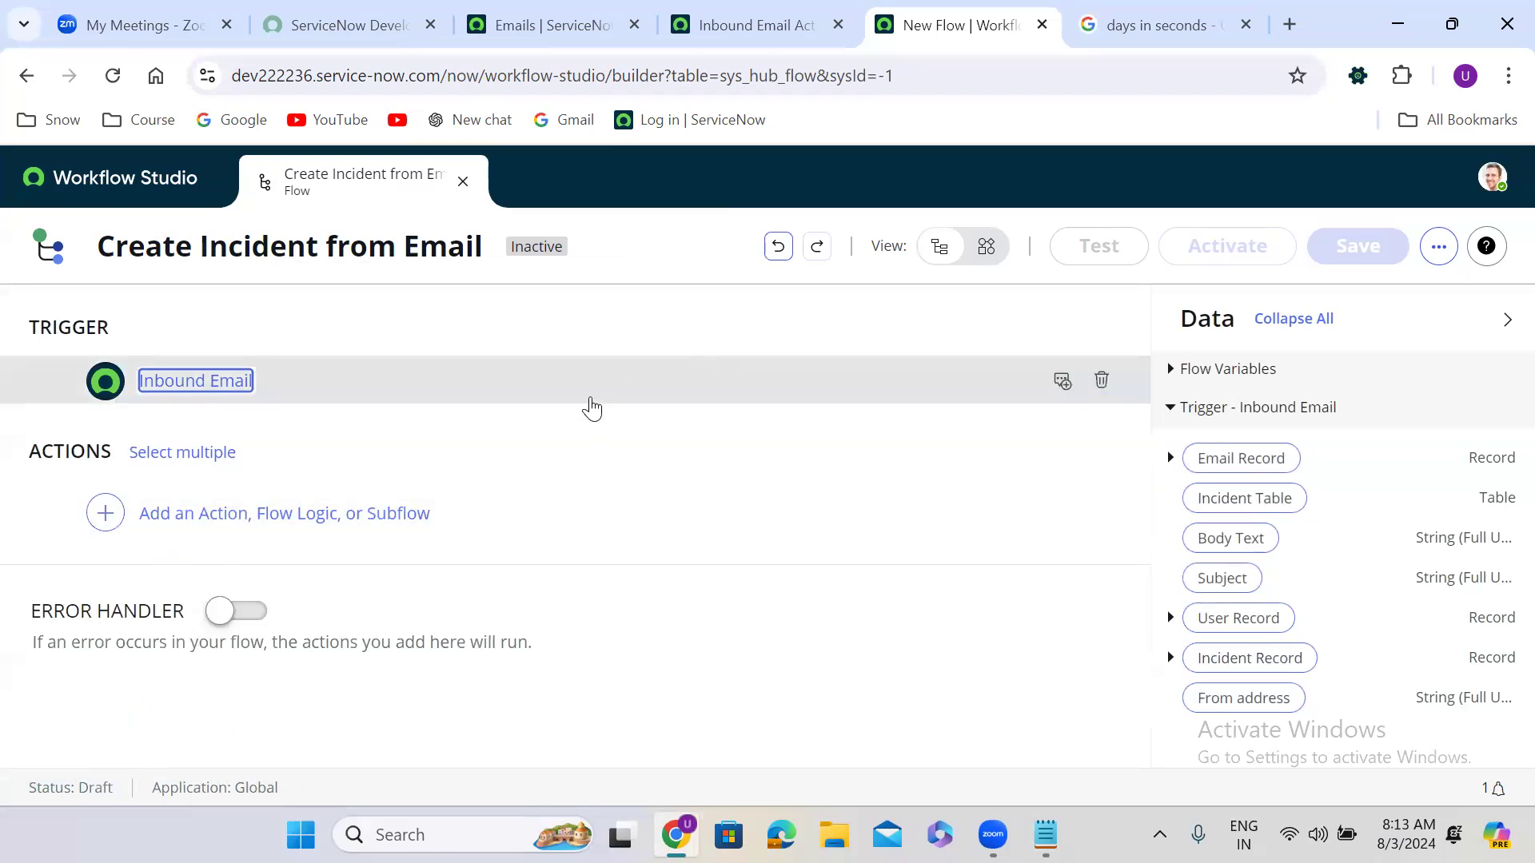
Step: Add a Create Record action to the flow, found by searching 'create record'
{"action": "left_click", "coordinate": [546, 516]}
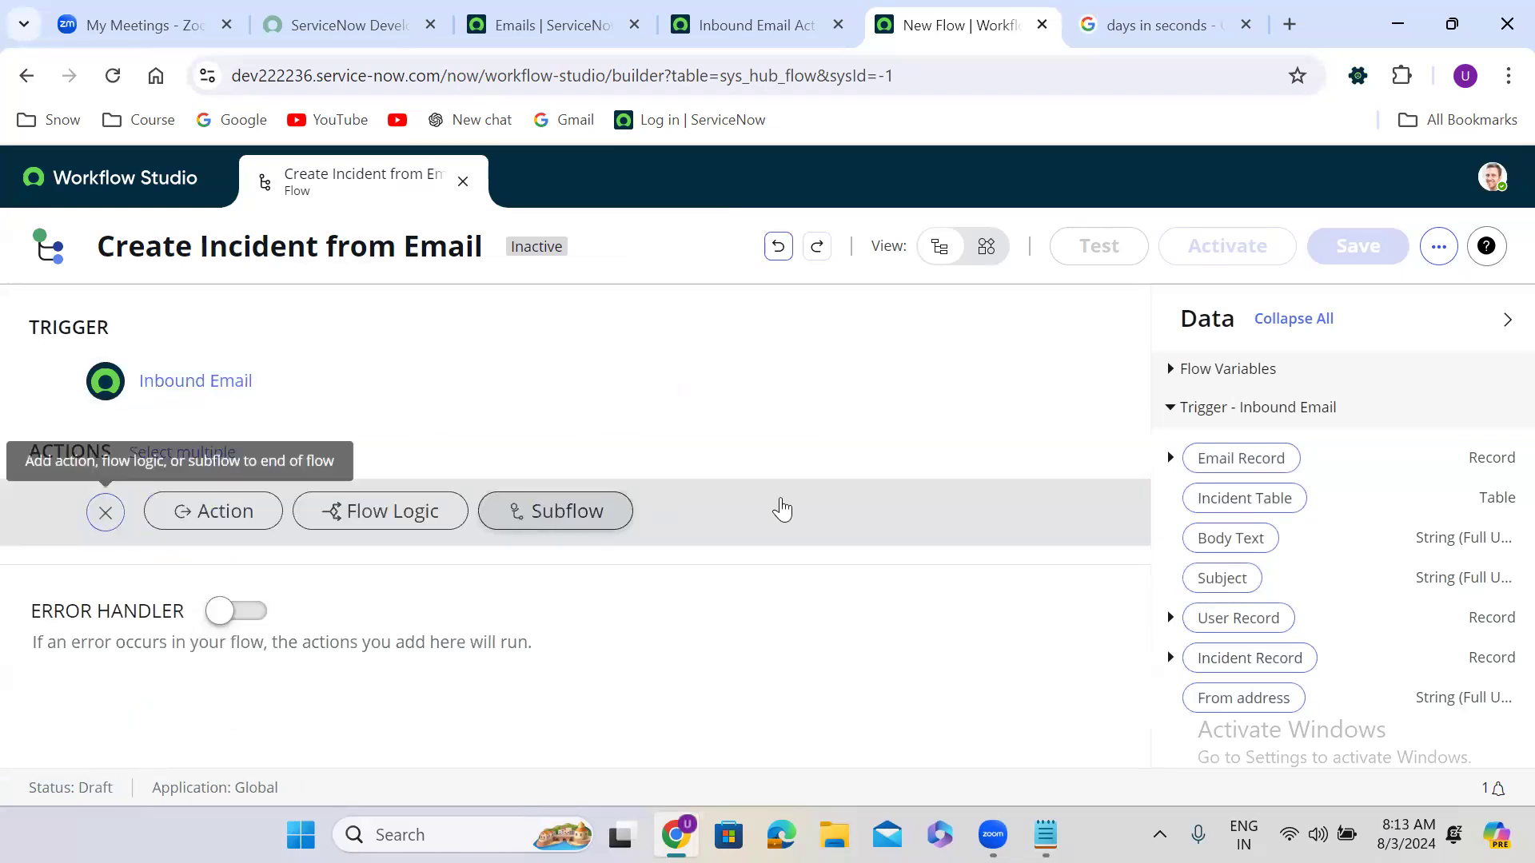
{"action": "left_click", "coordinate": [226, 520]}
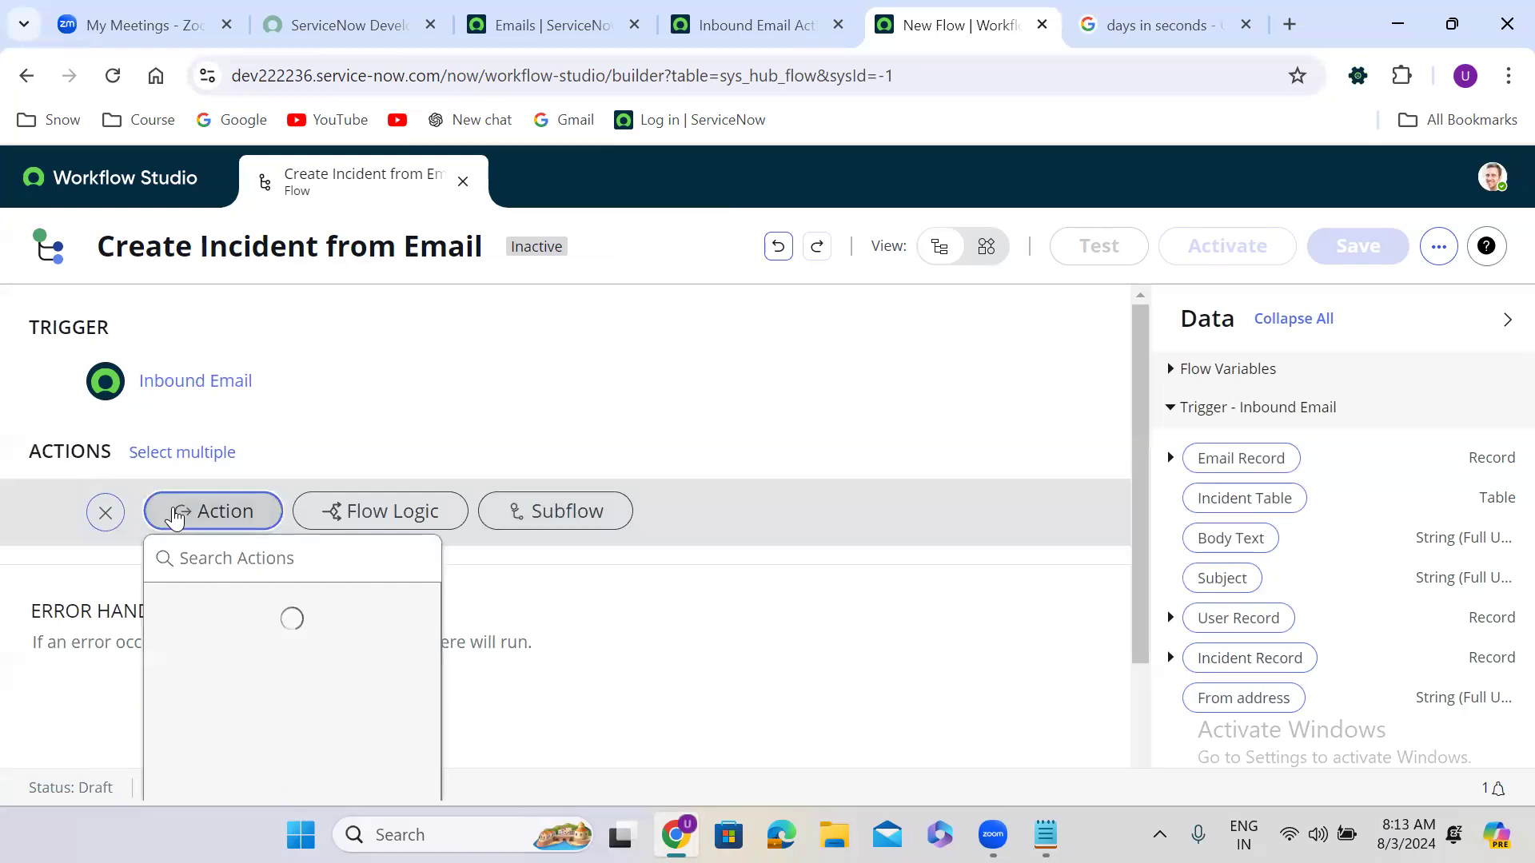
{"action": "left_click", "coordinate": [246, 557]}
{"action": "type", "text": "create"}
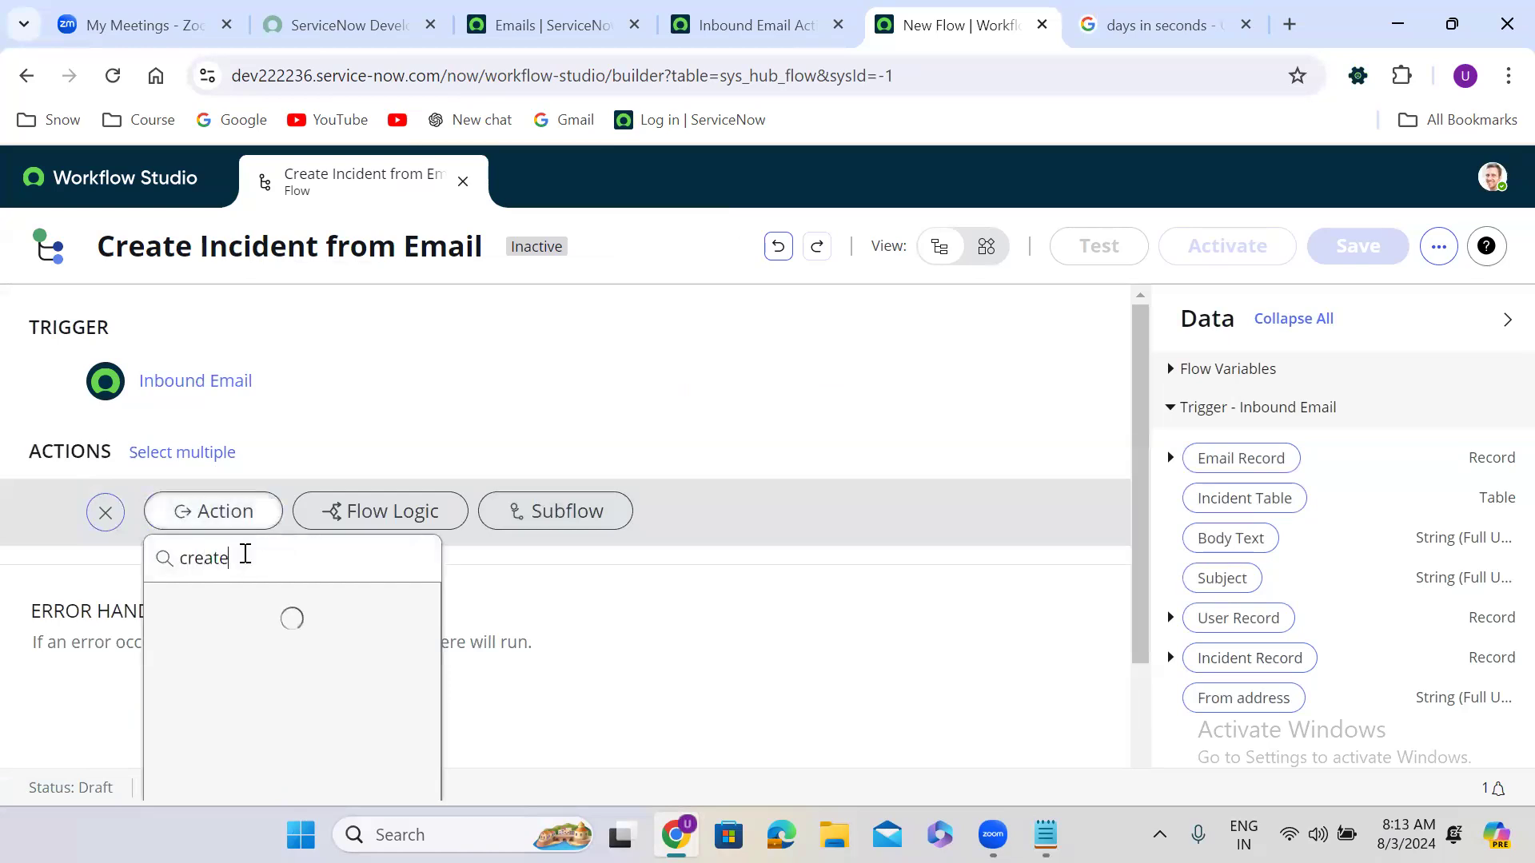
{"action": "key", "text": "BackSpace"}
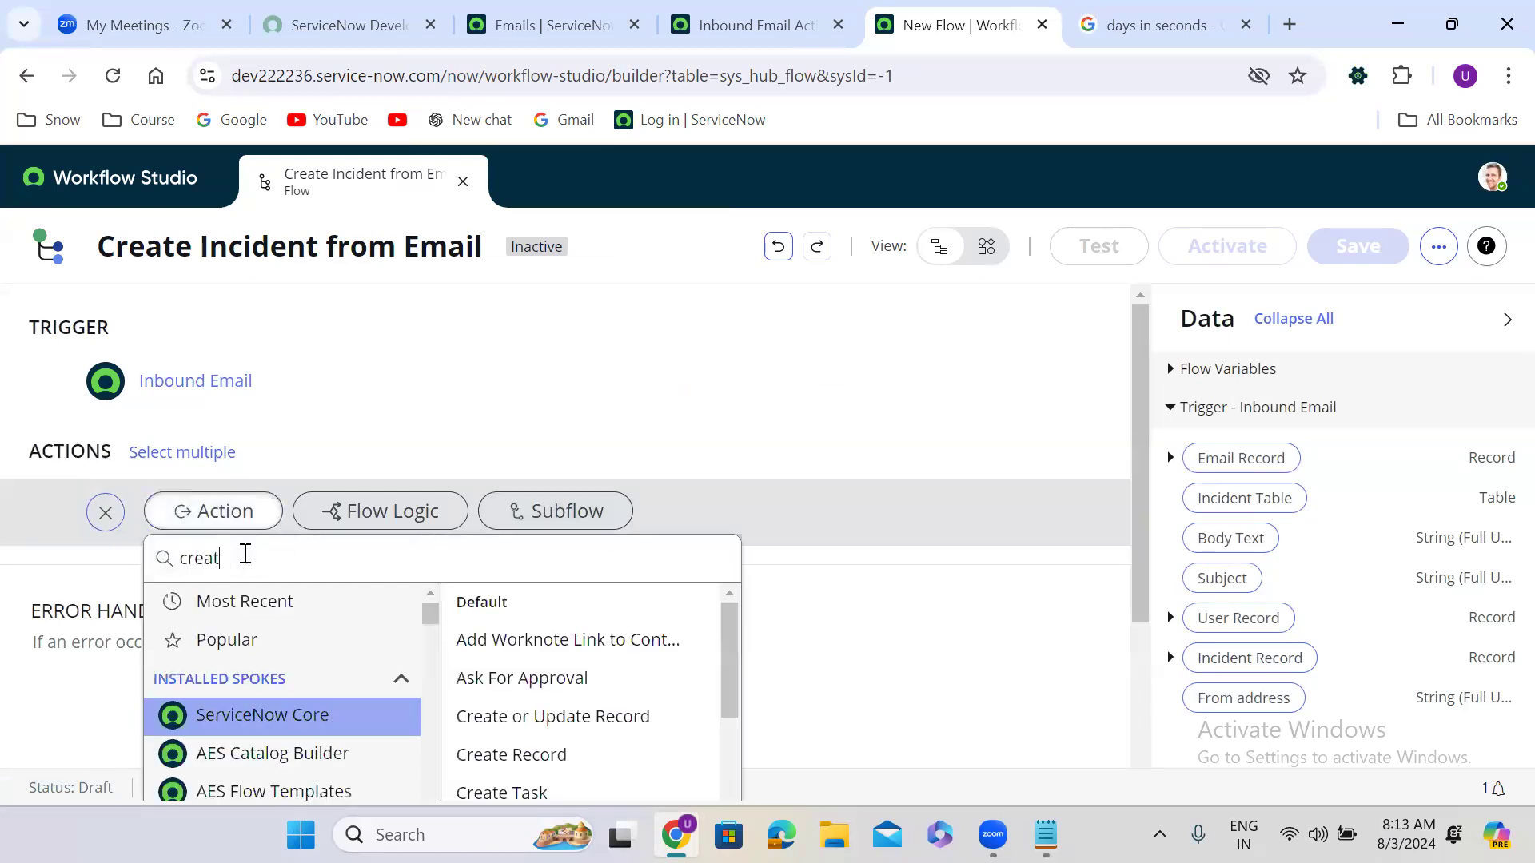
{"action": "type", "text": "e record"}
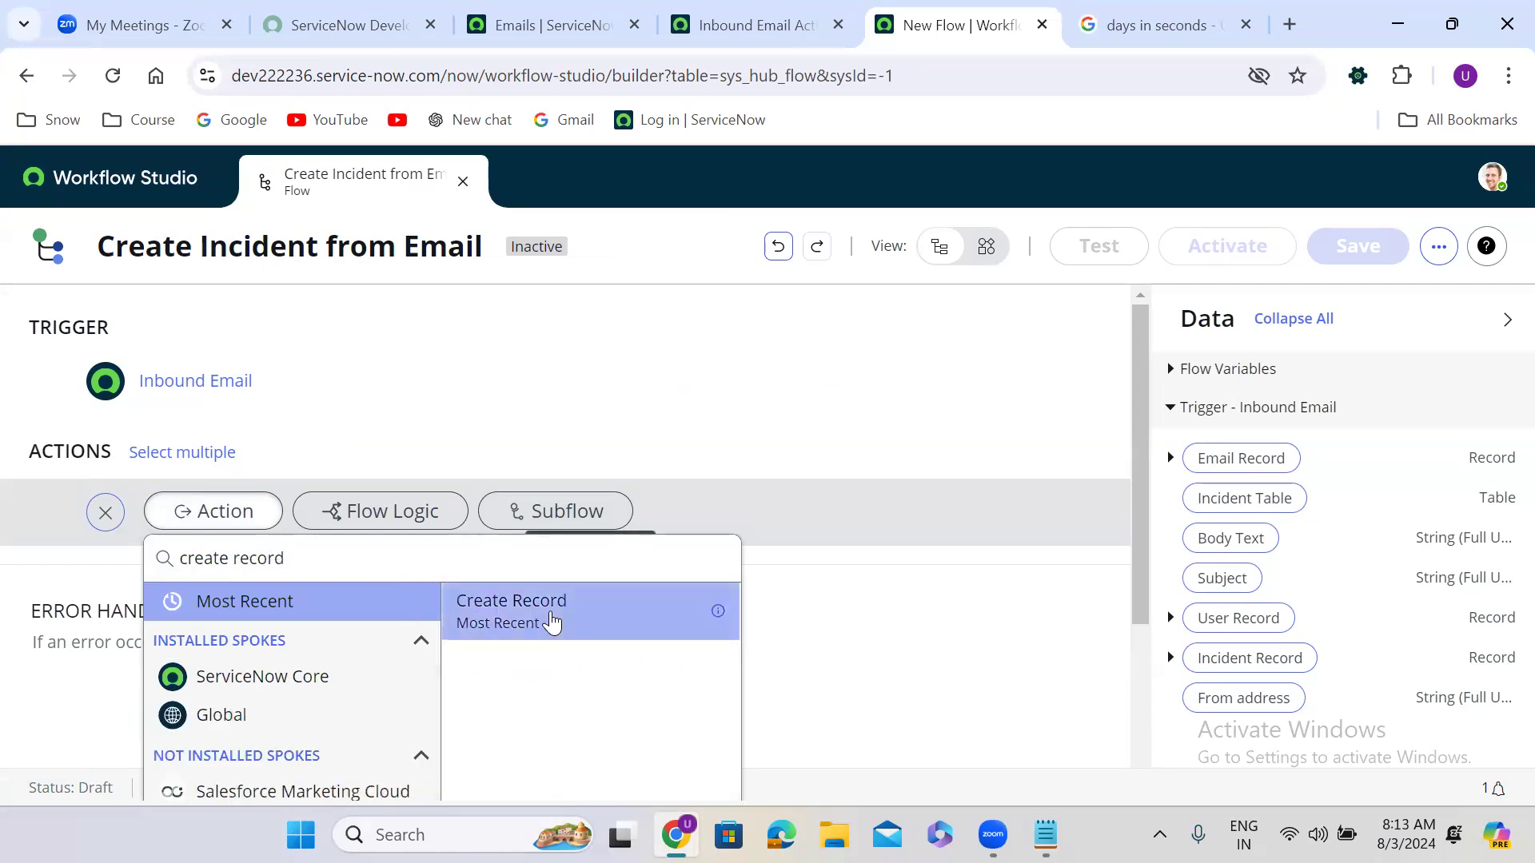
{"action": "left_click", "coordinate": [552, 622]}
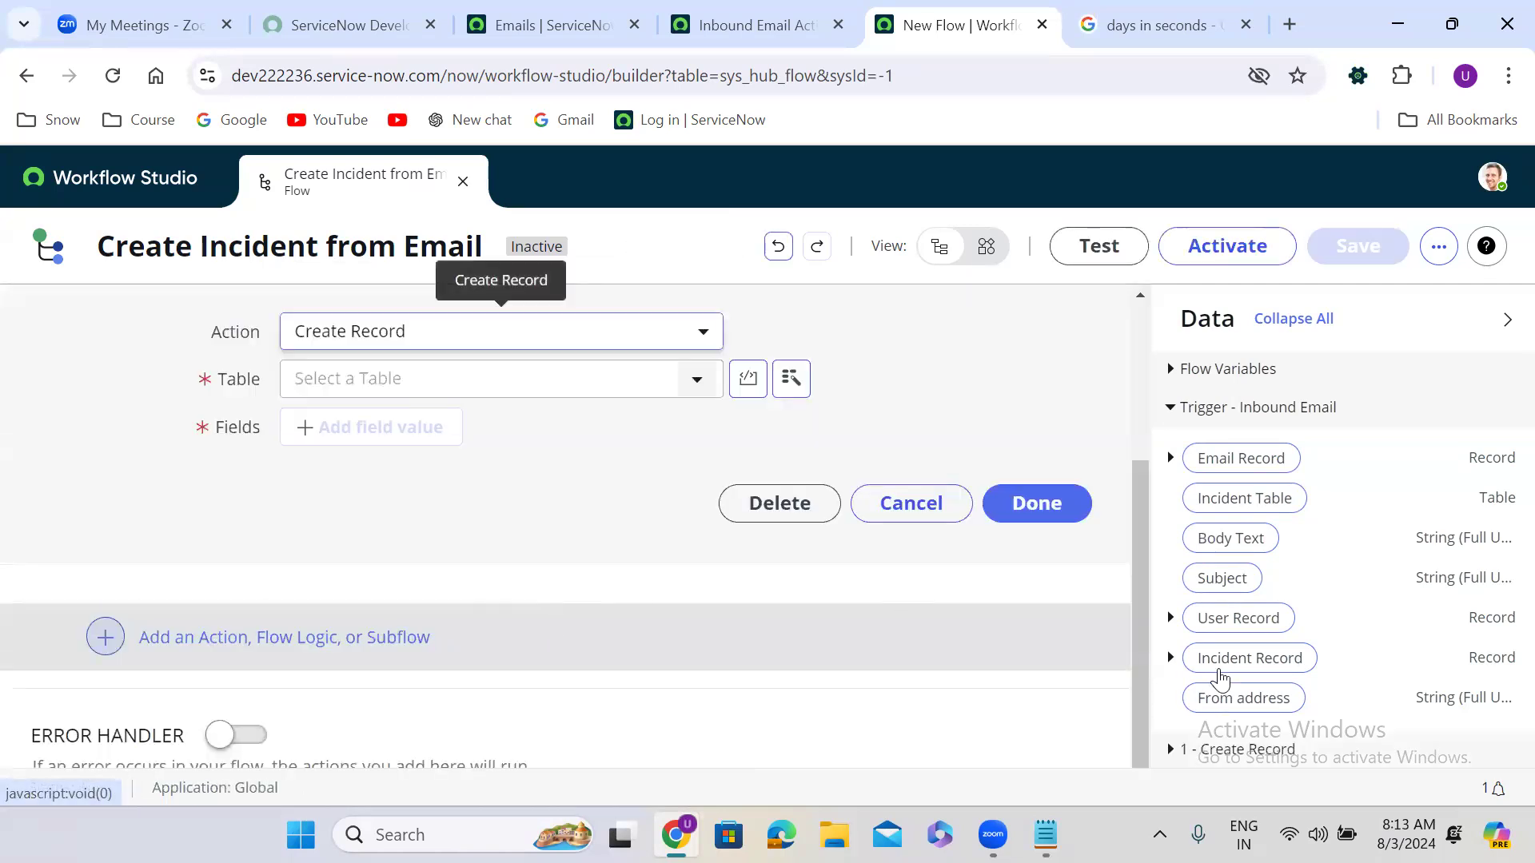
Step: Set the Create Record action's table to Incident [incident]
{"action": "left_click_drag", "start_coordinate": [1141, 729], "coordinate": [1140, 624]}
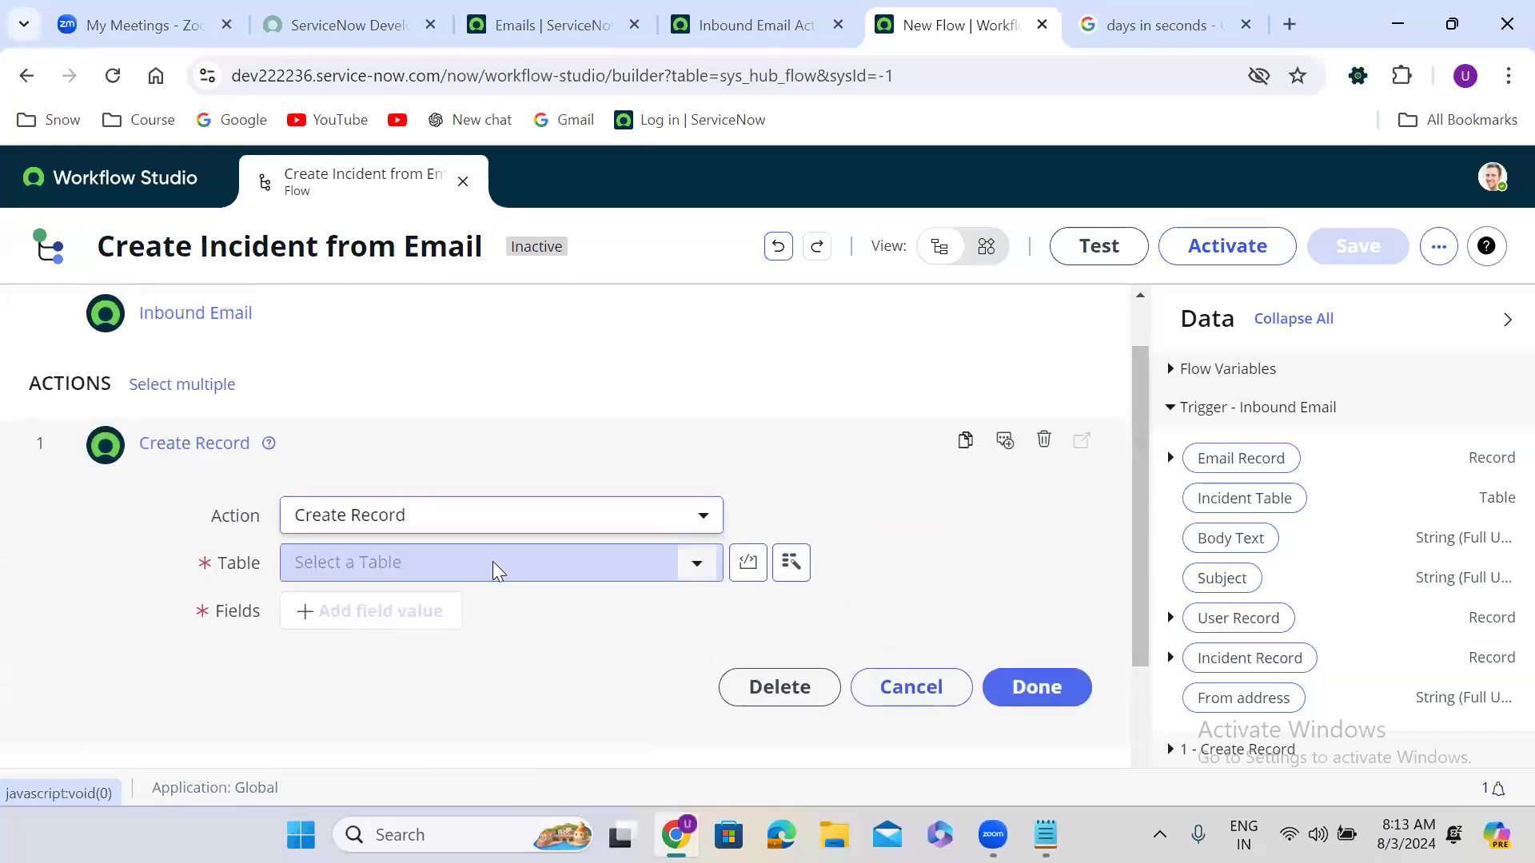
{"action": "left_click", "coordinate": [645, 569]}
{"action": "type", "text": "inciden"}
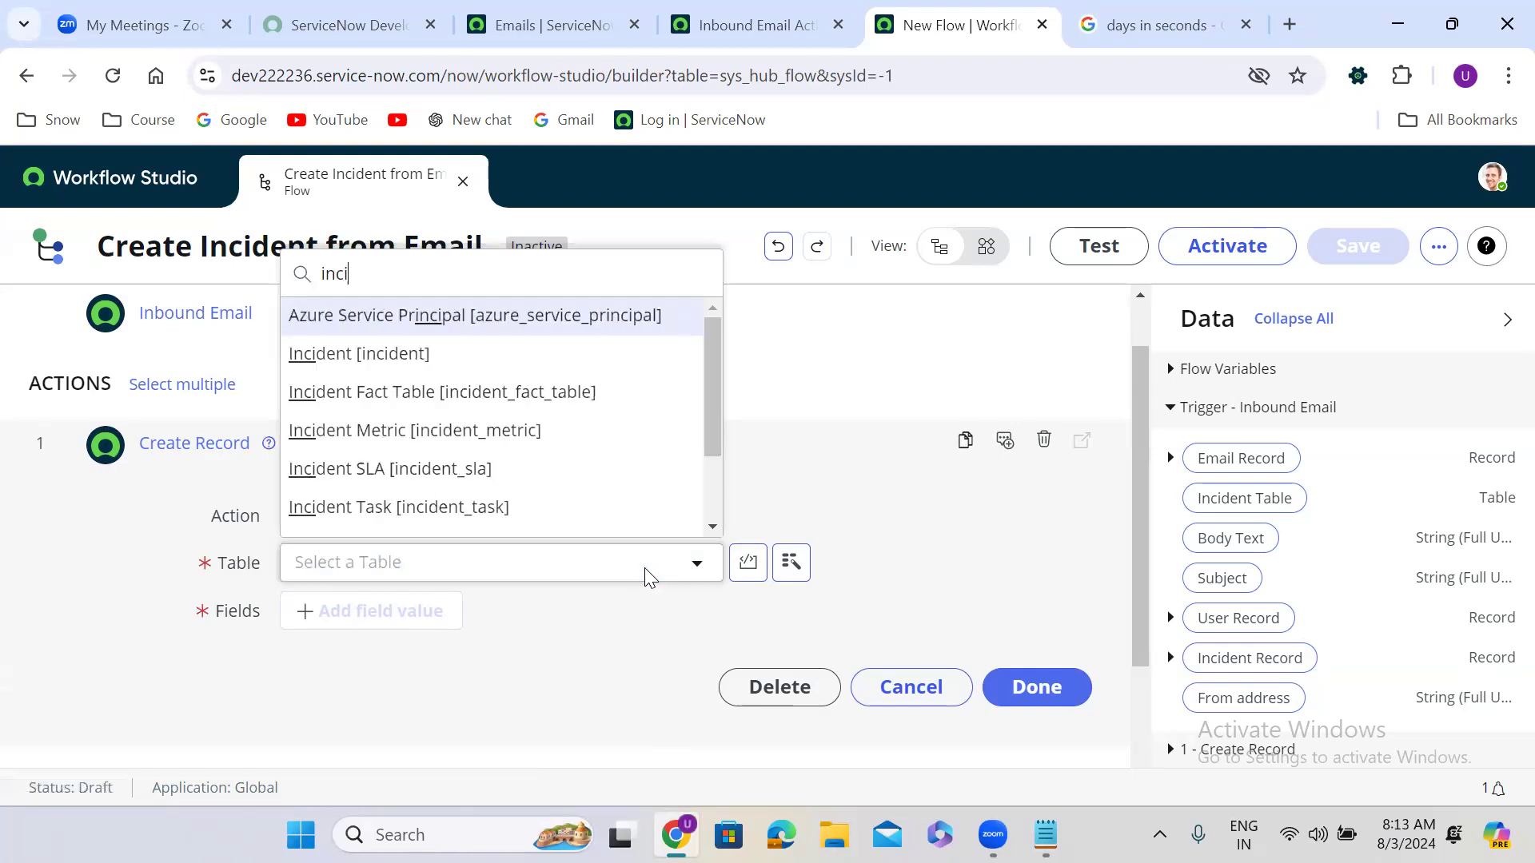
{"action": "key", "text": "Return"}
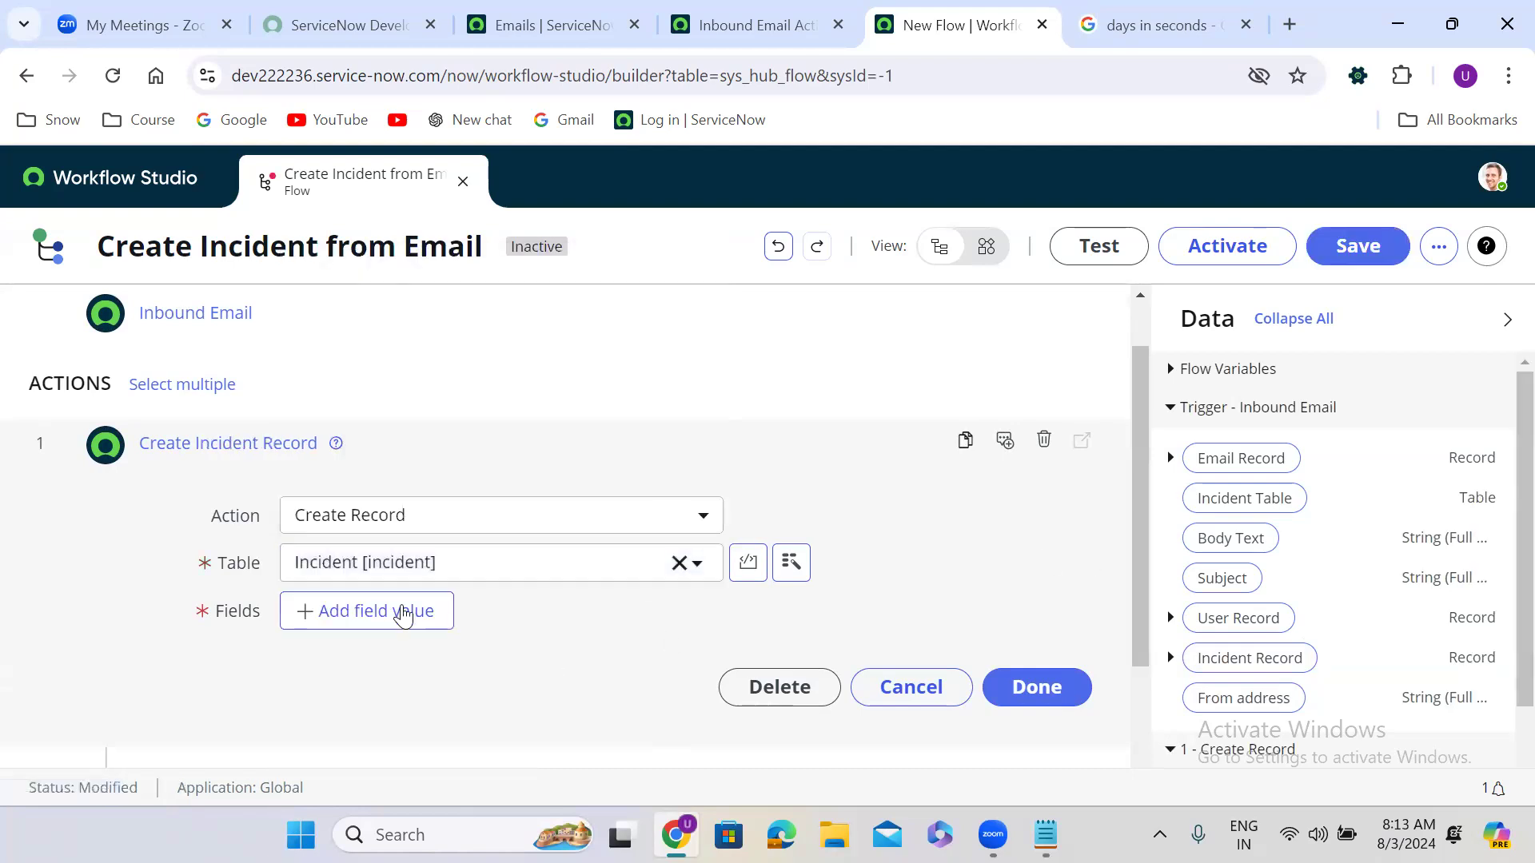
{"action": "left_click", "coordinate": [411, 610]}
Step: Map the incident's Short description to the email Record's Subject pill
{"action": "left_click", "coordinate": [424, 614]}
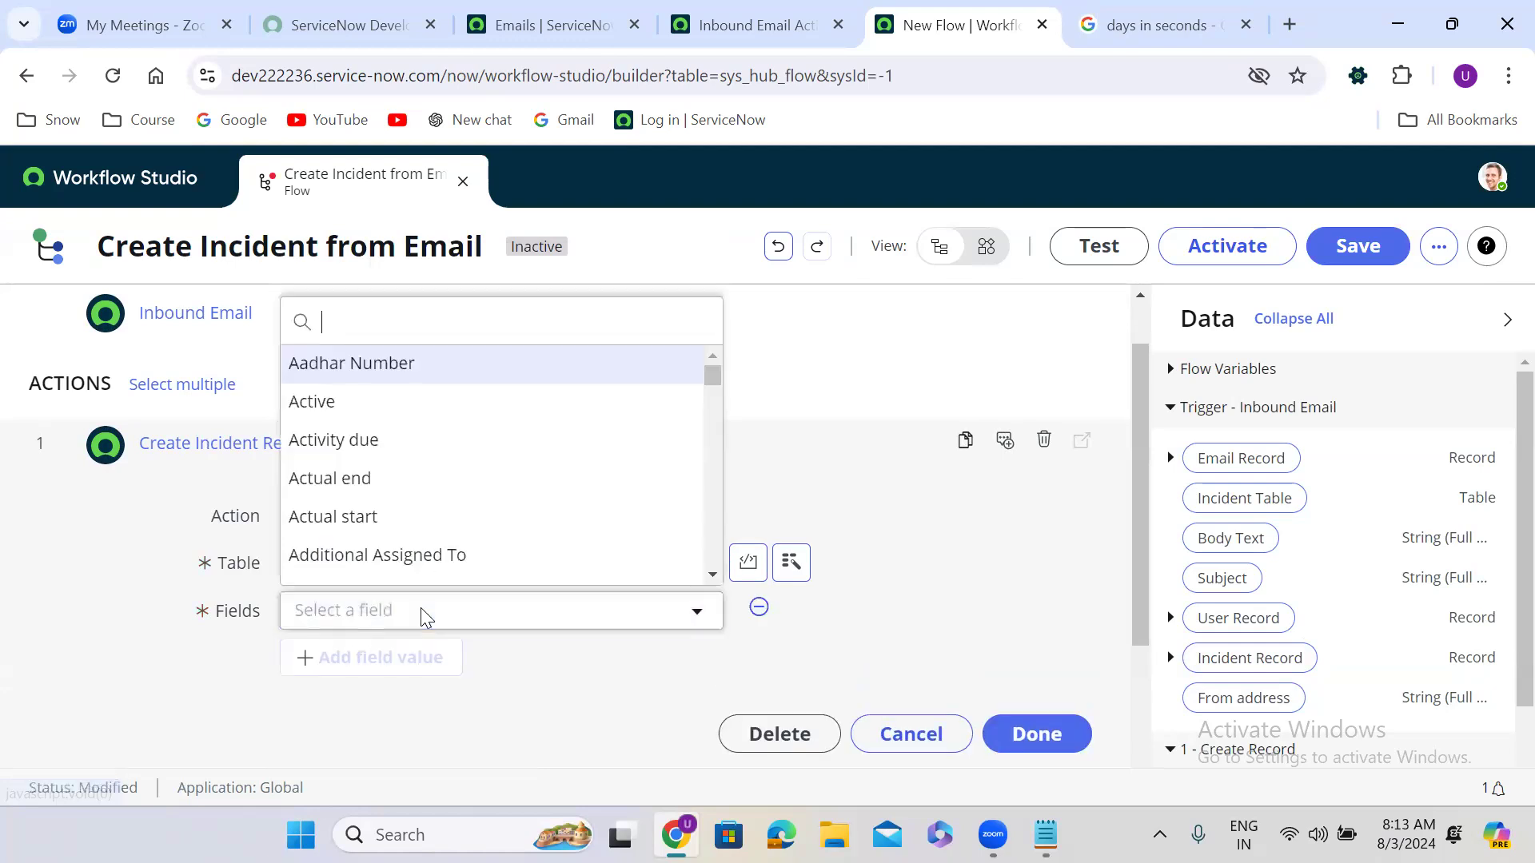
{"action": "type", "text": "short"}
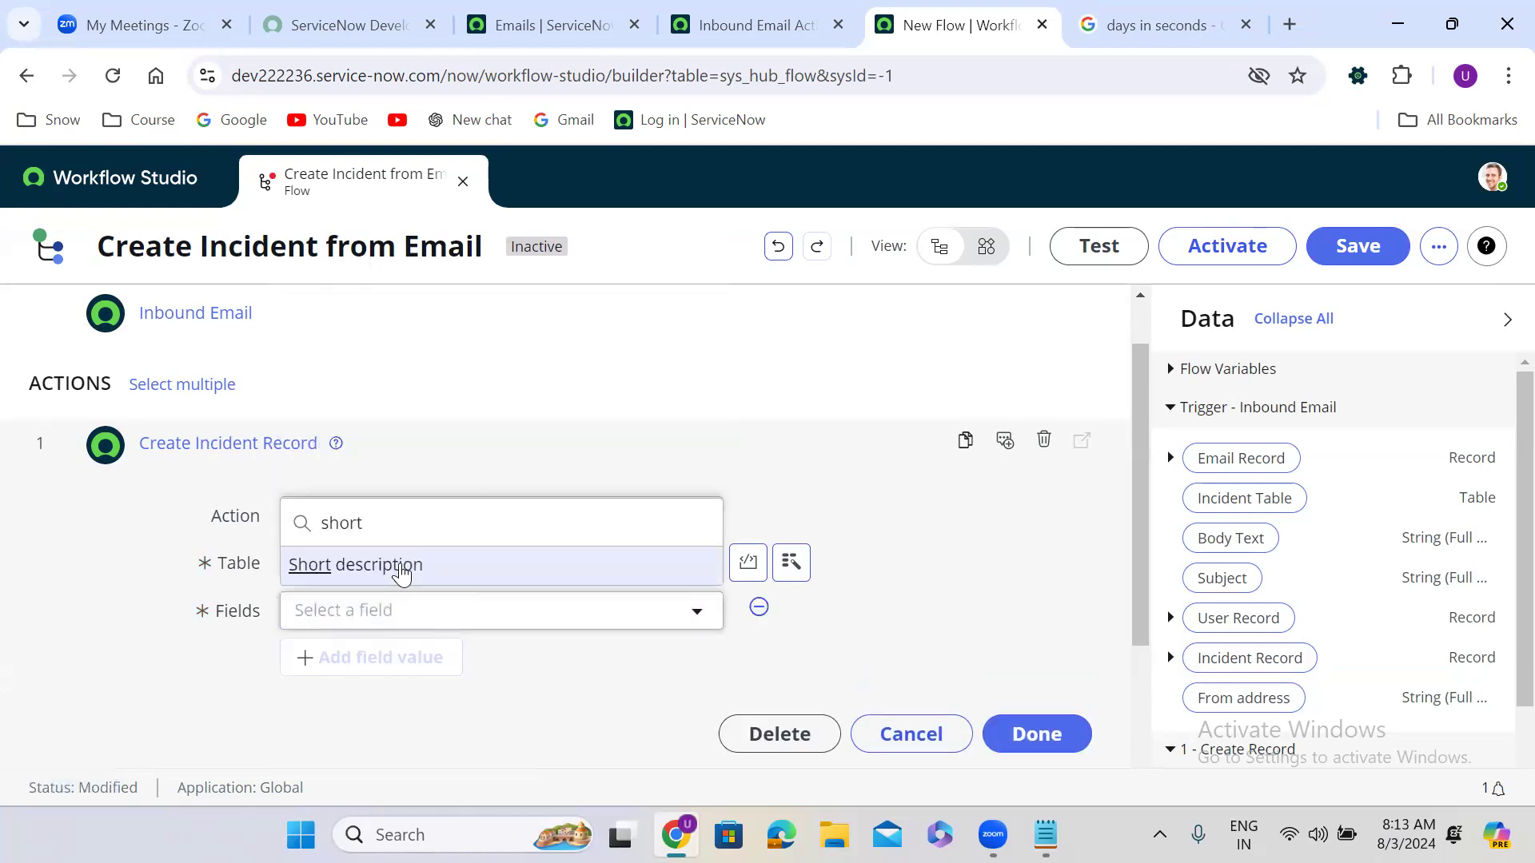
{"action": "left_click", "coordinate": [392, 568]}
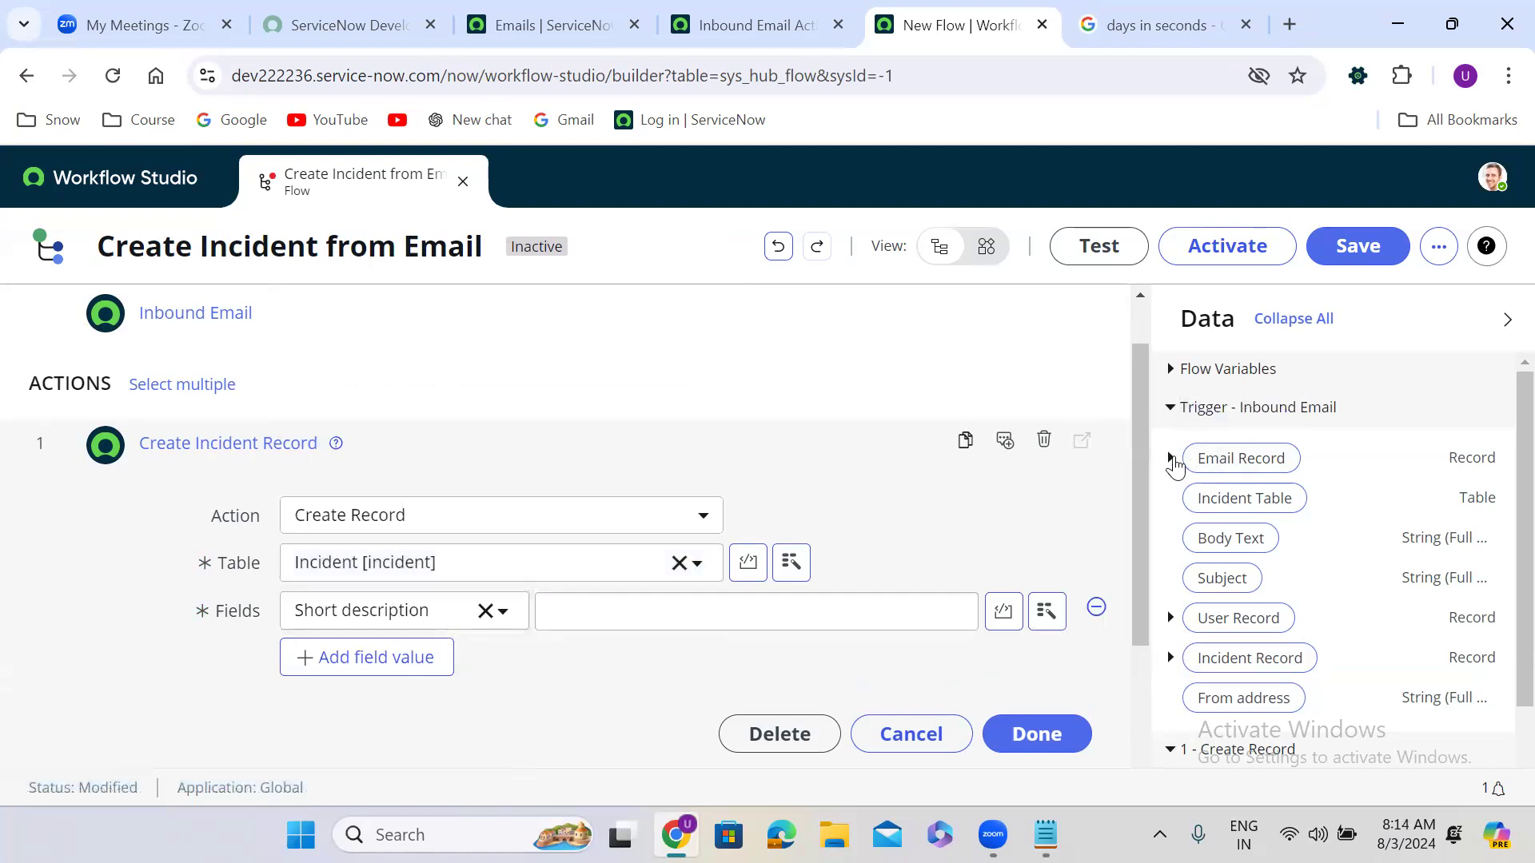
{"action": "left_click", "coordinate": [1171, 459]}
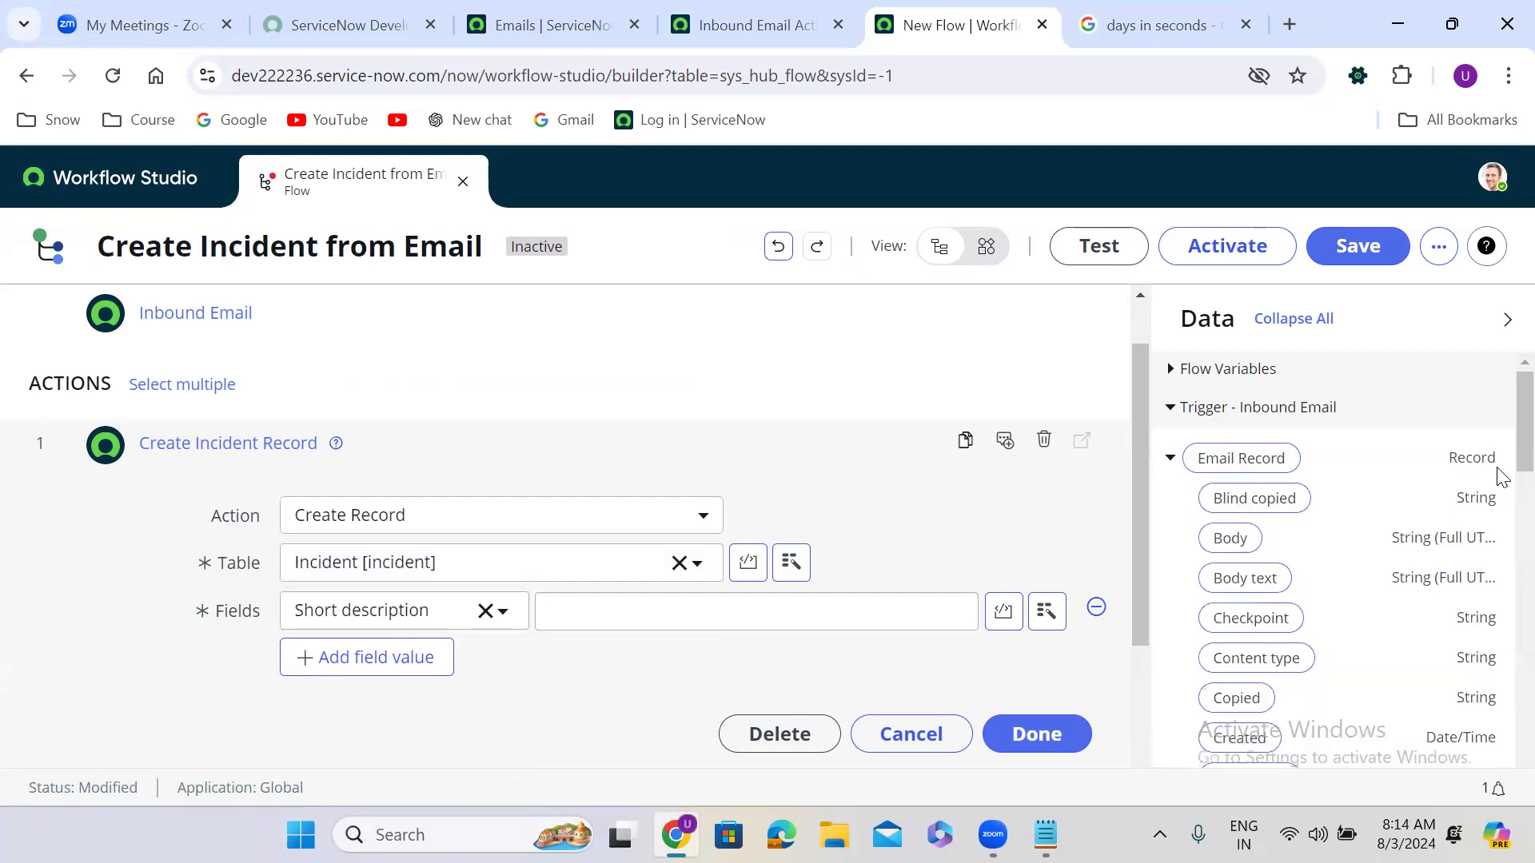
{"action": "scroll", "coordinate": [1501, 479], "scroll_direction": "down", "scroll_amount": 7}
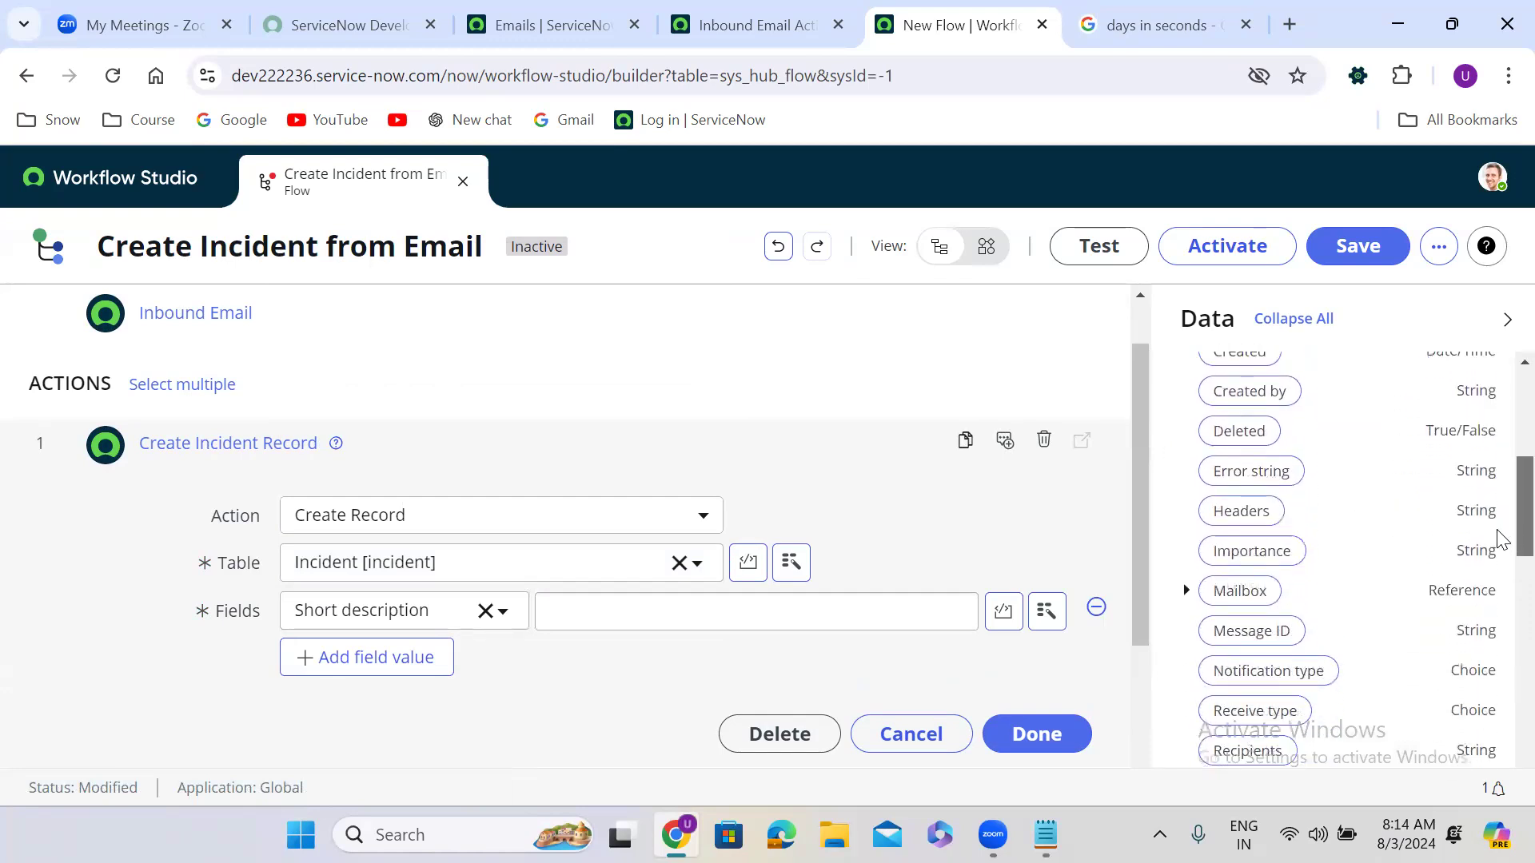
{"action": "scroll", "coordinate": [1500, 582], "scroll_direction": "down", "scroll_amount": 5}
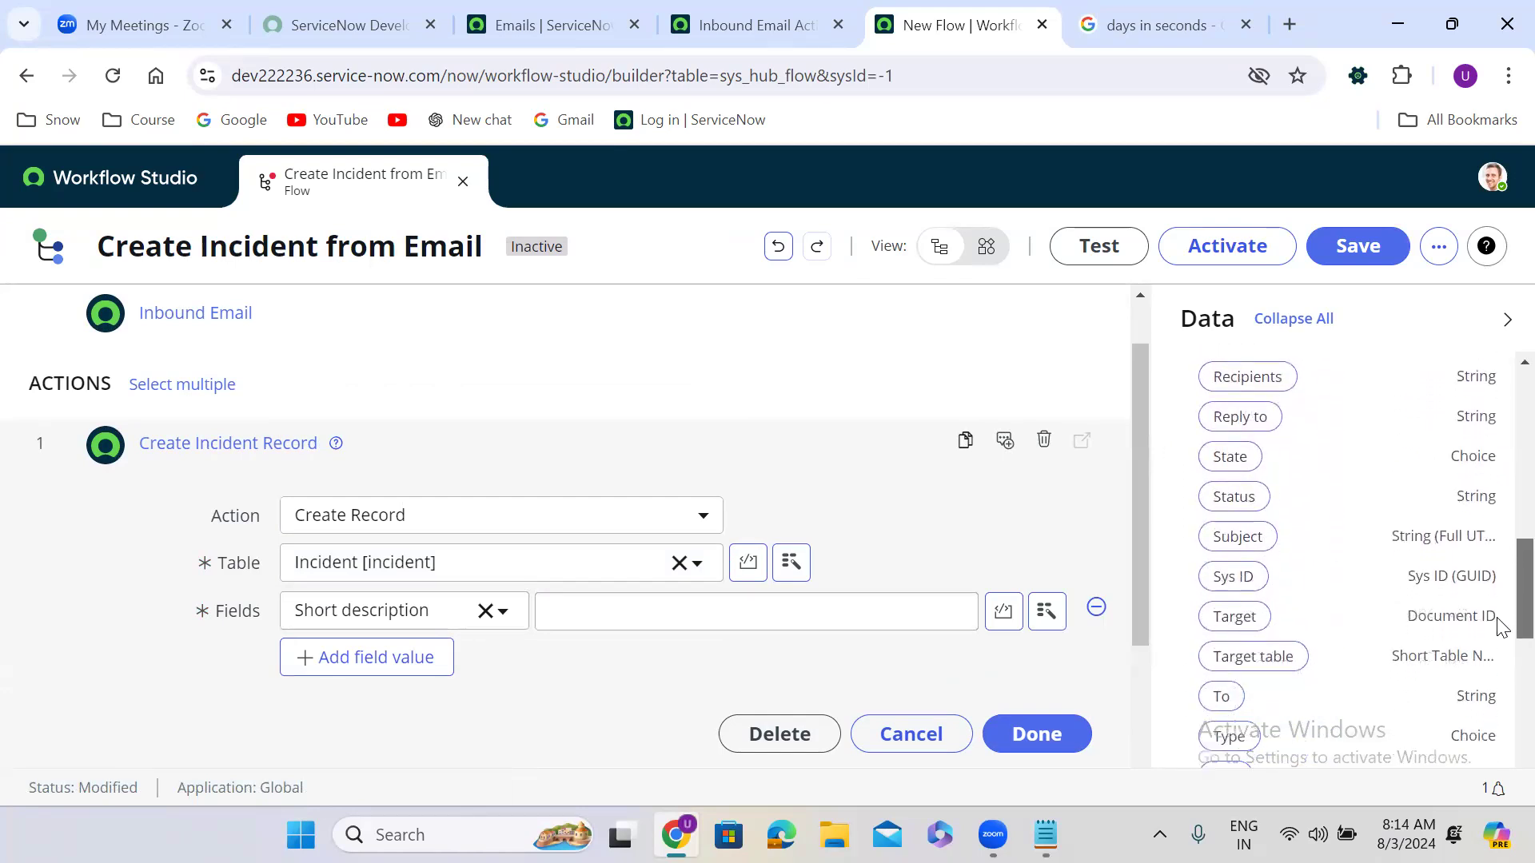
{"action": "scroll", "coordinate": [1500, 680], "scroll_direction": "down", "scroll_amount": 2}
{"action": "scroll", "coordinate": [1508, 589], "scroll_direction": "up", "scroll_amount": 8}
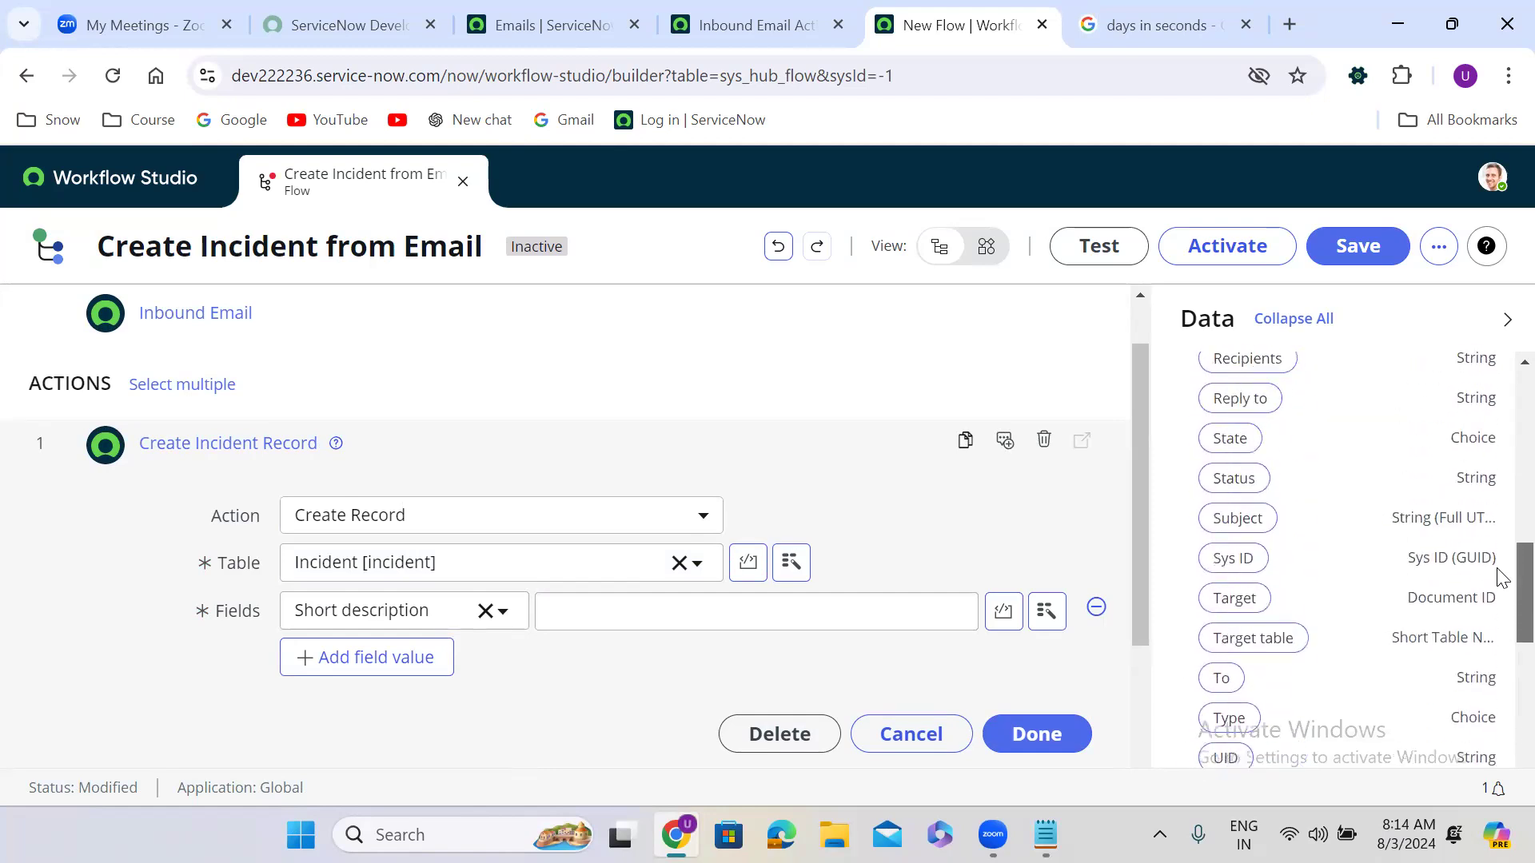
{"action": "left_click_drag", "start_coordinate": [1243, 660], "coordinate": [681, 623]}
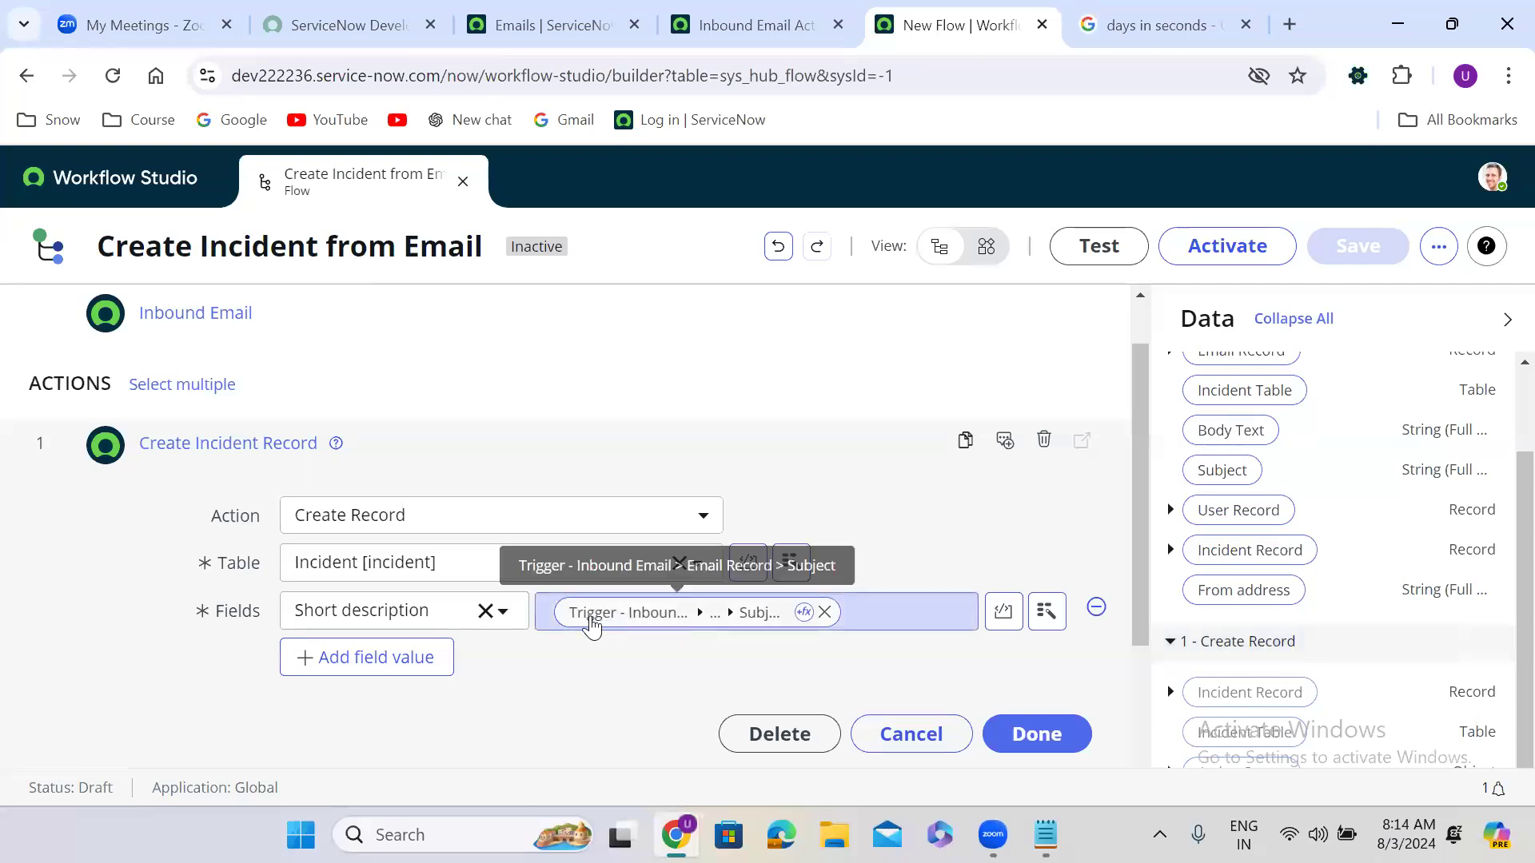
Step: Add a Description field value filled with the email's Body Text pill
{"action": "left_click", "coordinate": [390, 656]}
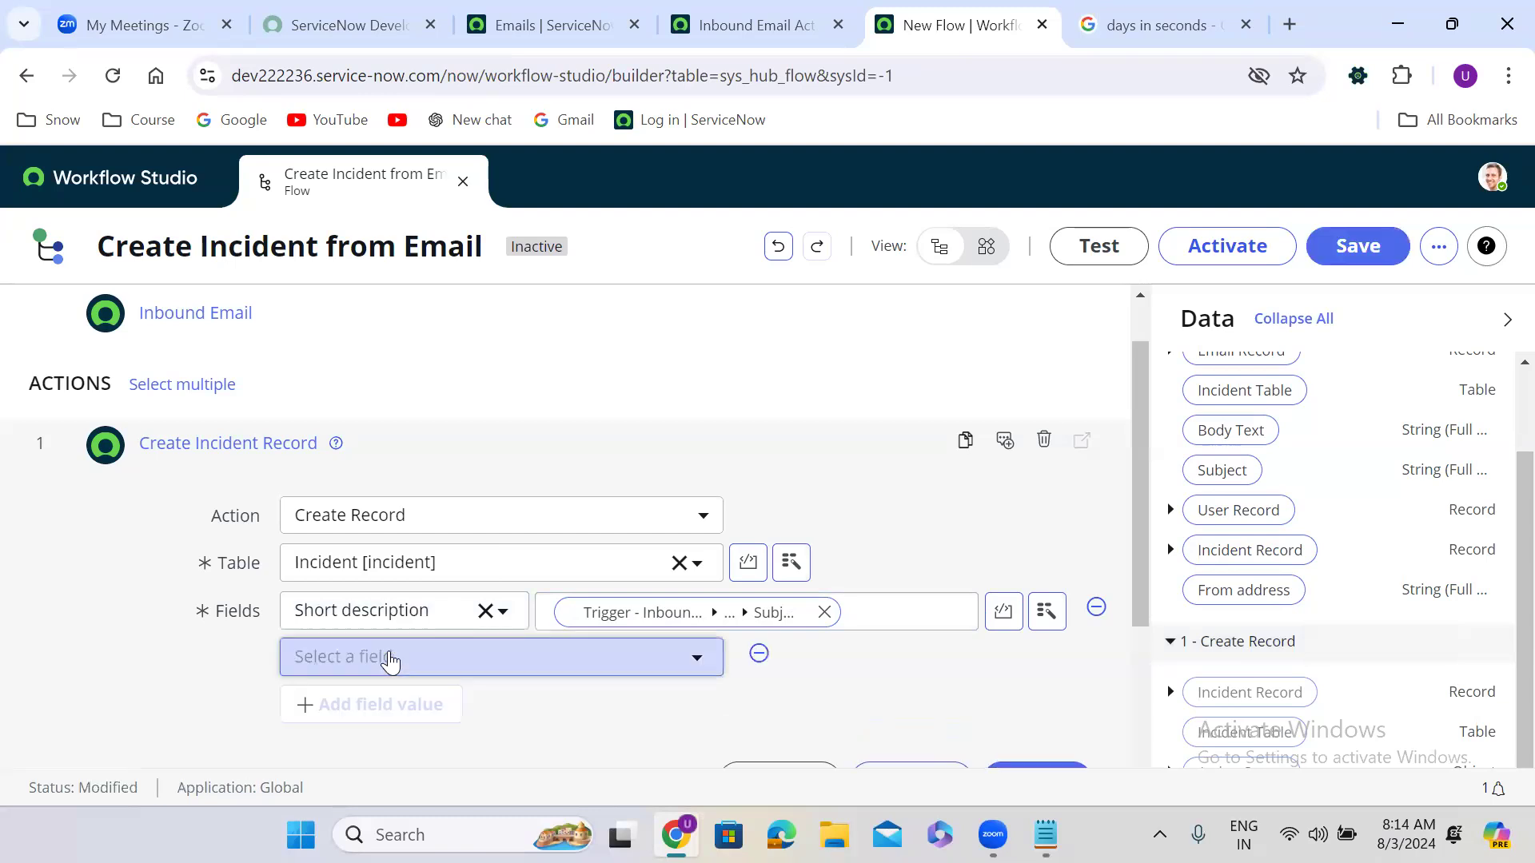
{"action": "left_click", "coordinate": [430, 659]}
{"action": "type", "text": "desc"}
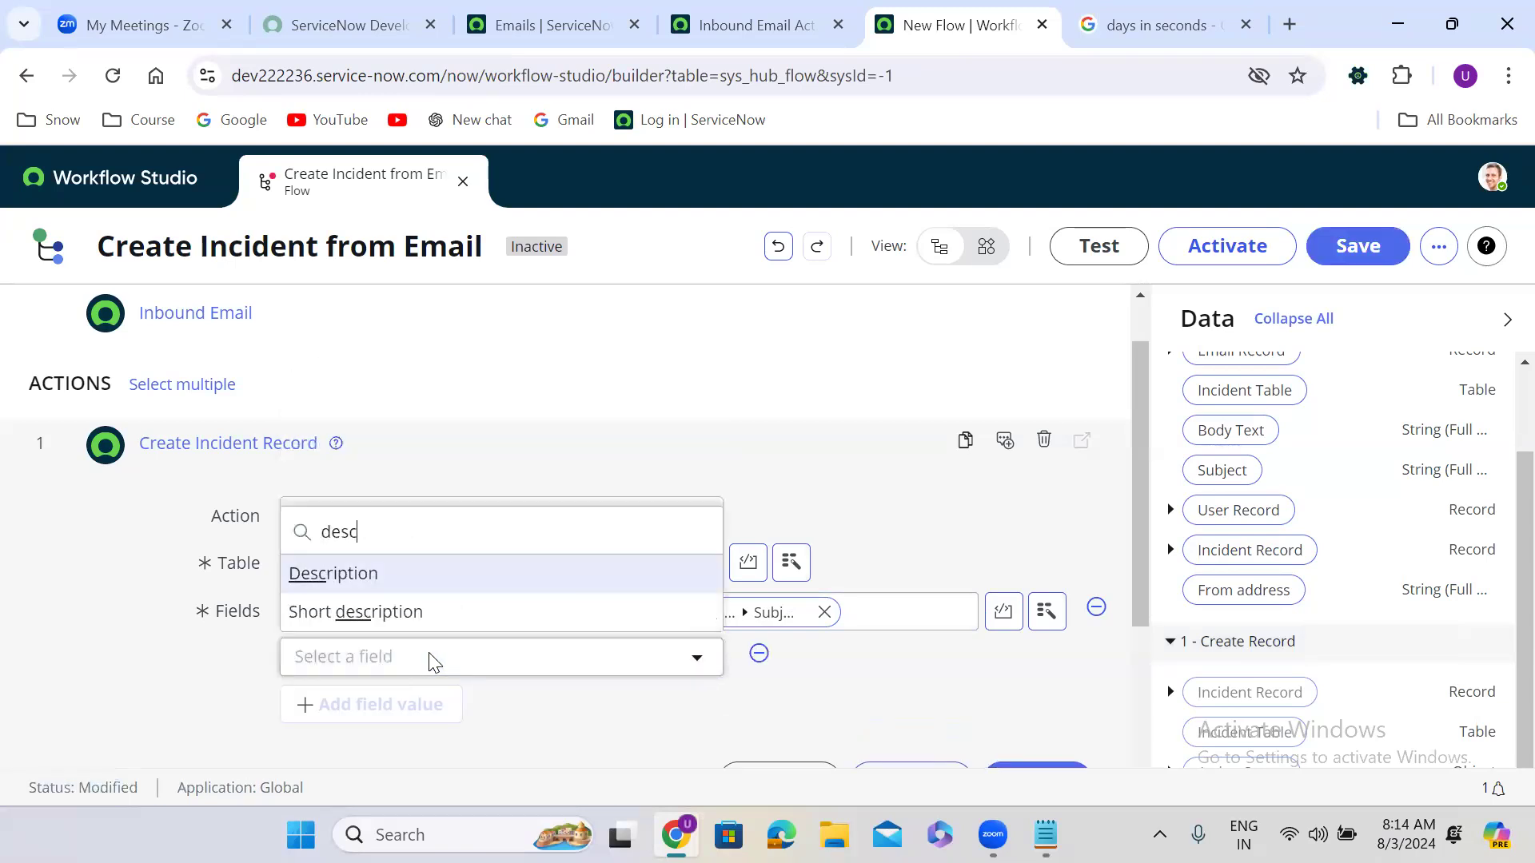
{"action": "left_click", "coordinate": [410, 572]}
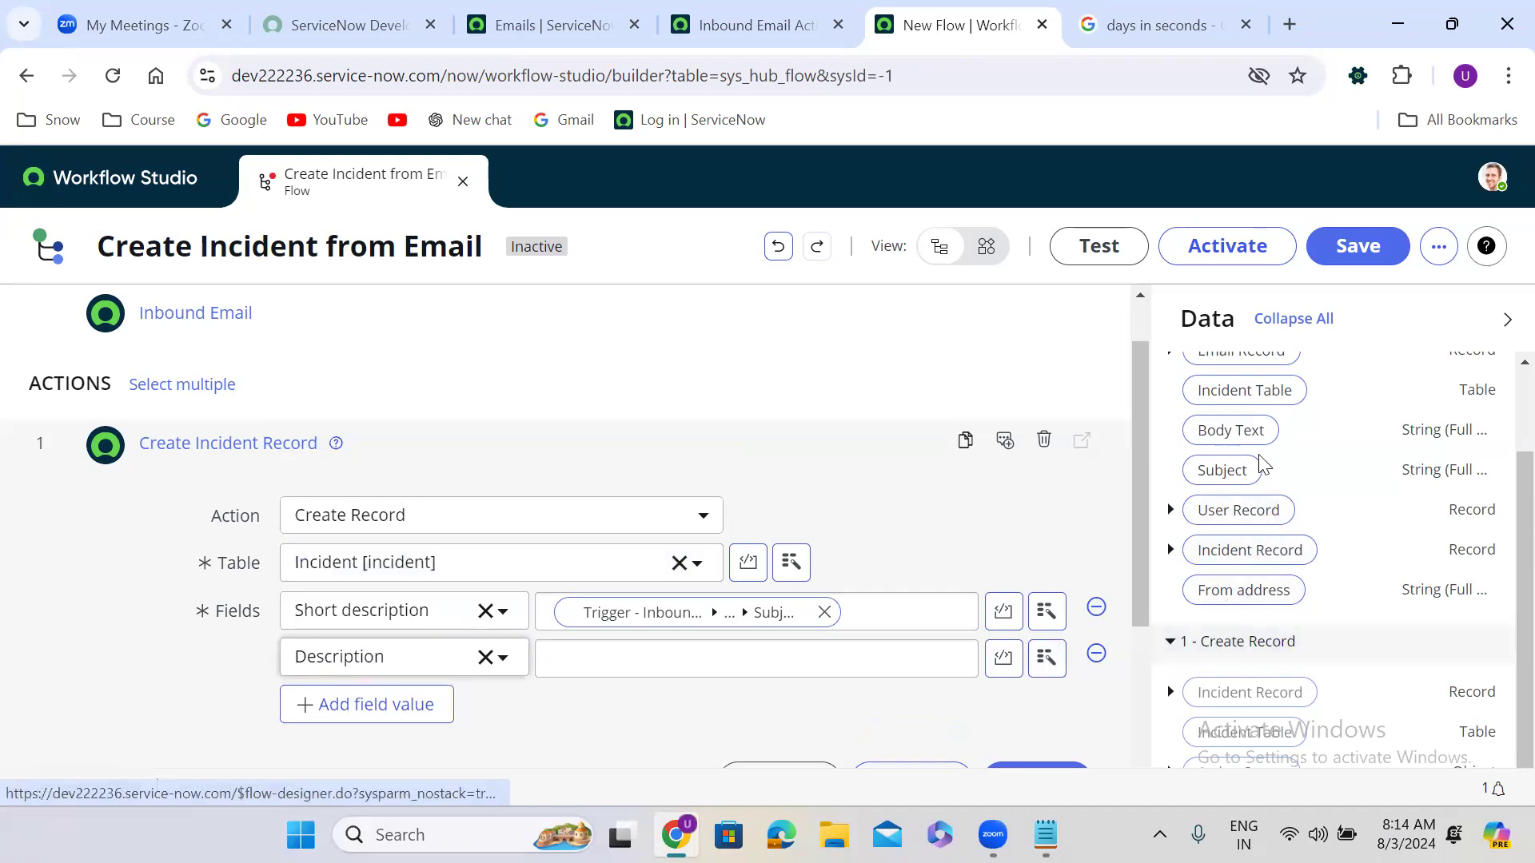
{"action": "left_click_drag", "start_coordinate": [1240, 442], "coordinate": [651, 659]}
{"action": "left_click_drag", "start_coordinate": [1140, 448], "coordinate": [1140, 559]}
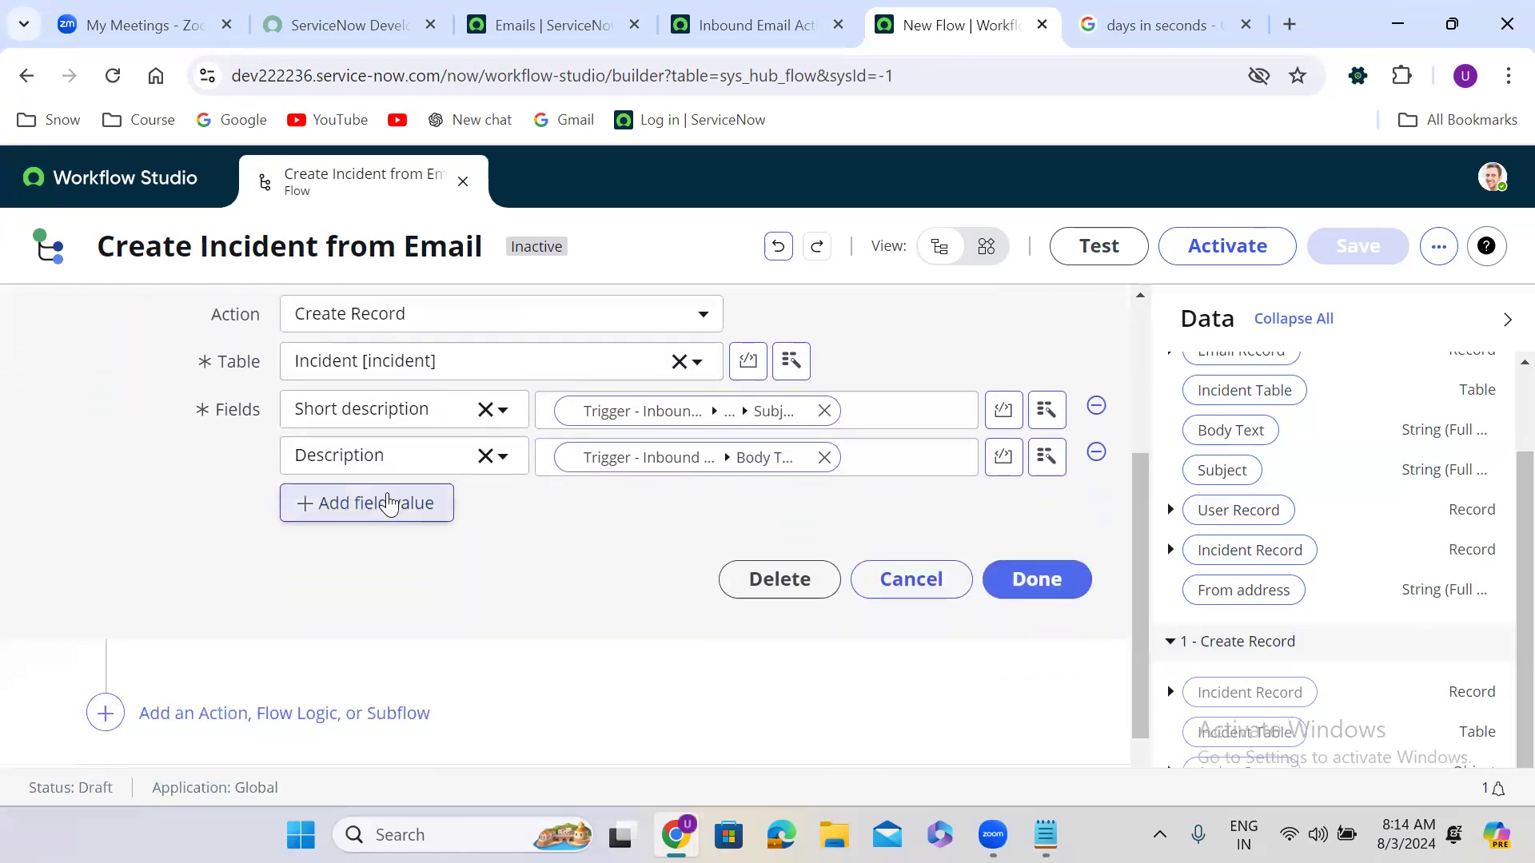
{"action": "left_click", "coordinate": [389, 503]}
Step: Add a Caller field value filled with the trigger's User Record pill
{"action": "left_click", "coordinate": [400, 502]}
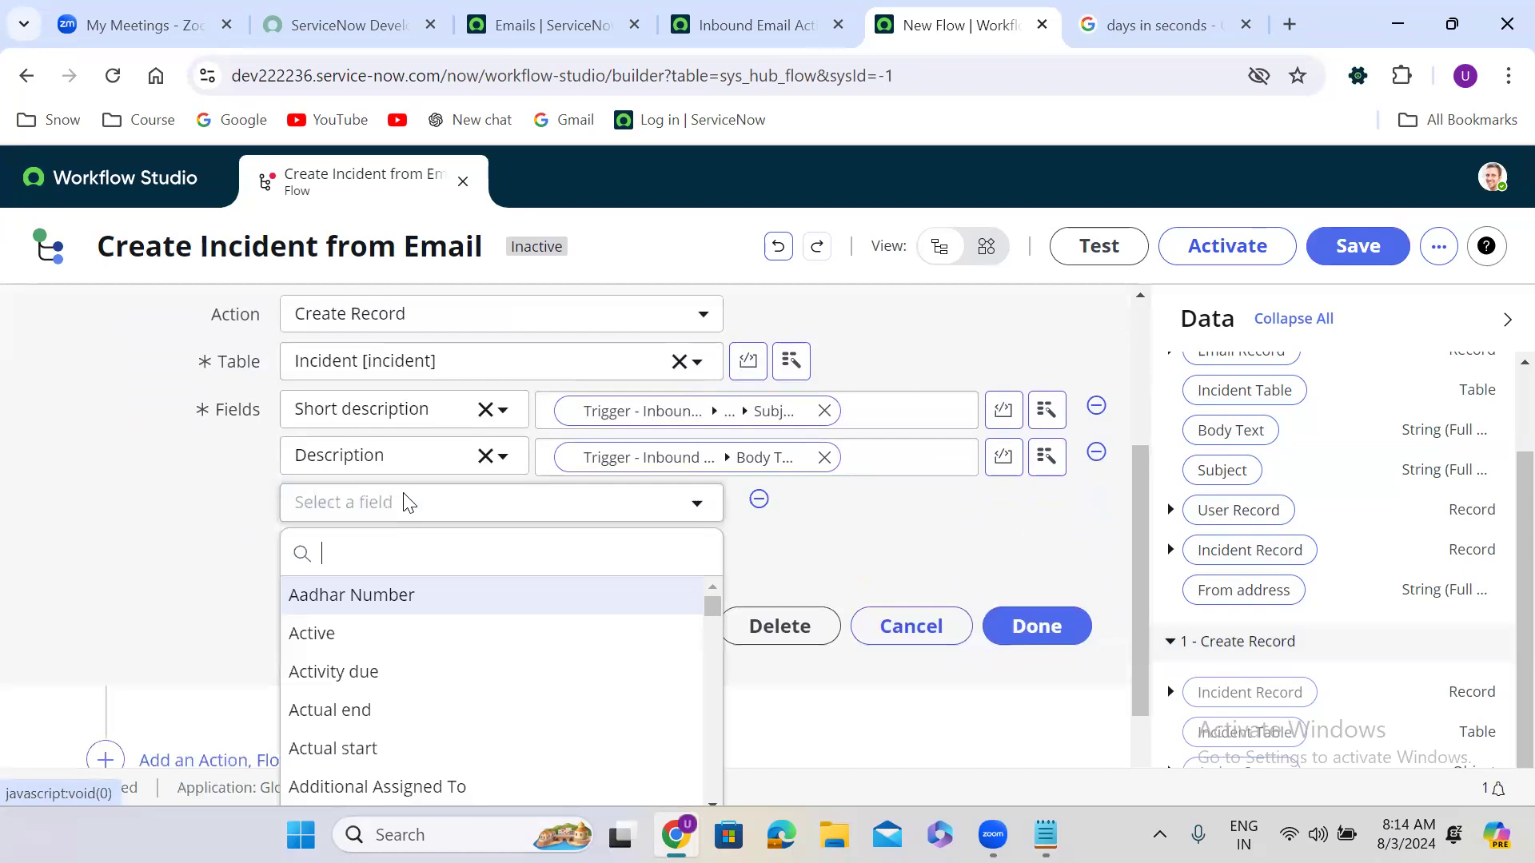
{"action": "type", "text": "caller"}
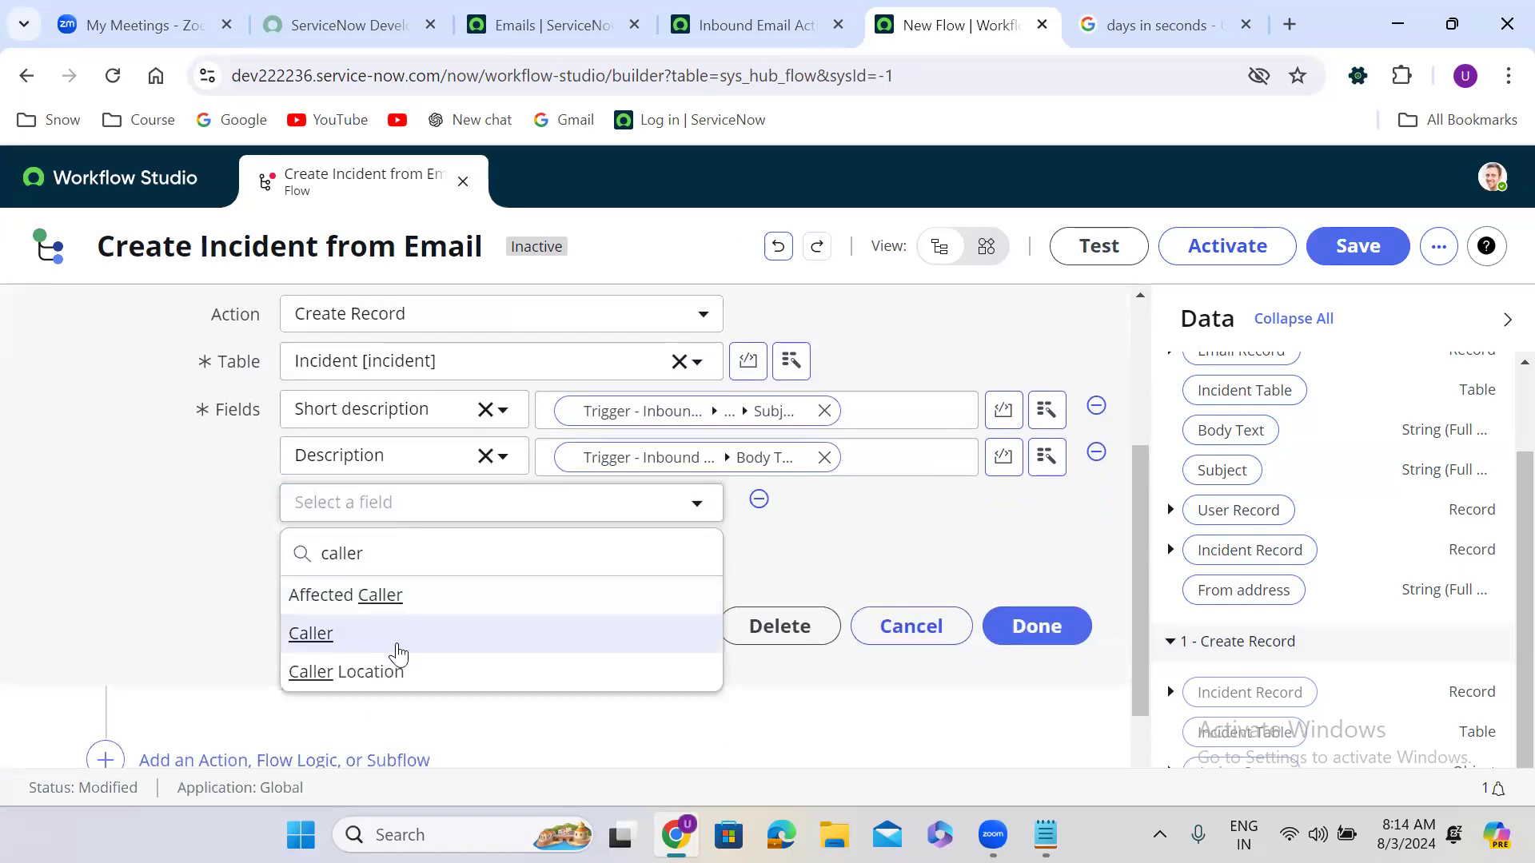
{"action": "left_click", "coordinate": [397, 647]}
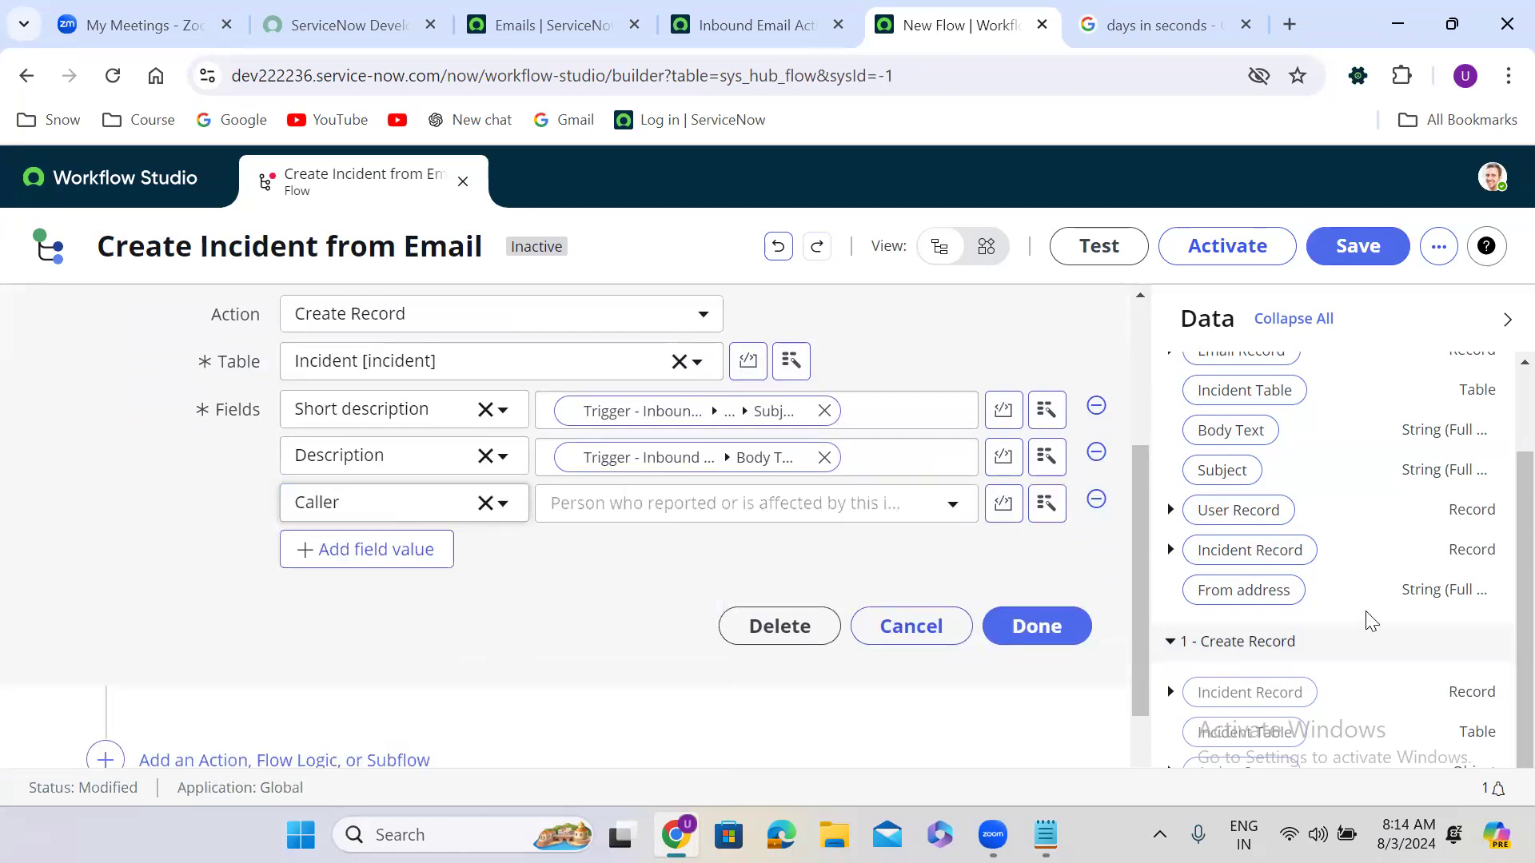
{"action": "scroll", "coordinate": [1495, 639], "scroll_direction": "up", "scroll_amount": 3}
{"action": "scroll", "coordinate": [1494, 679], "scroll_direction": "down", "scroll_amount": 3}
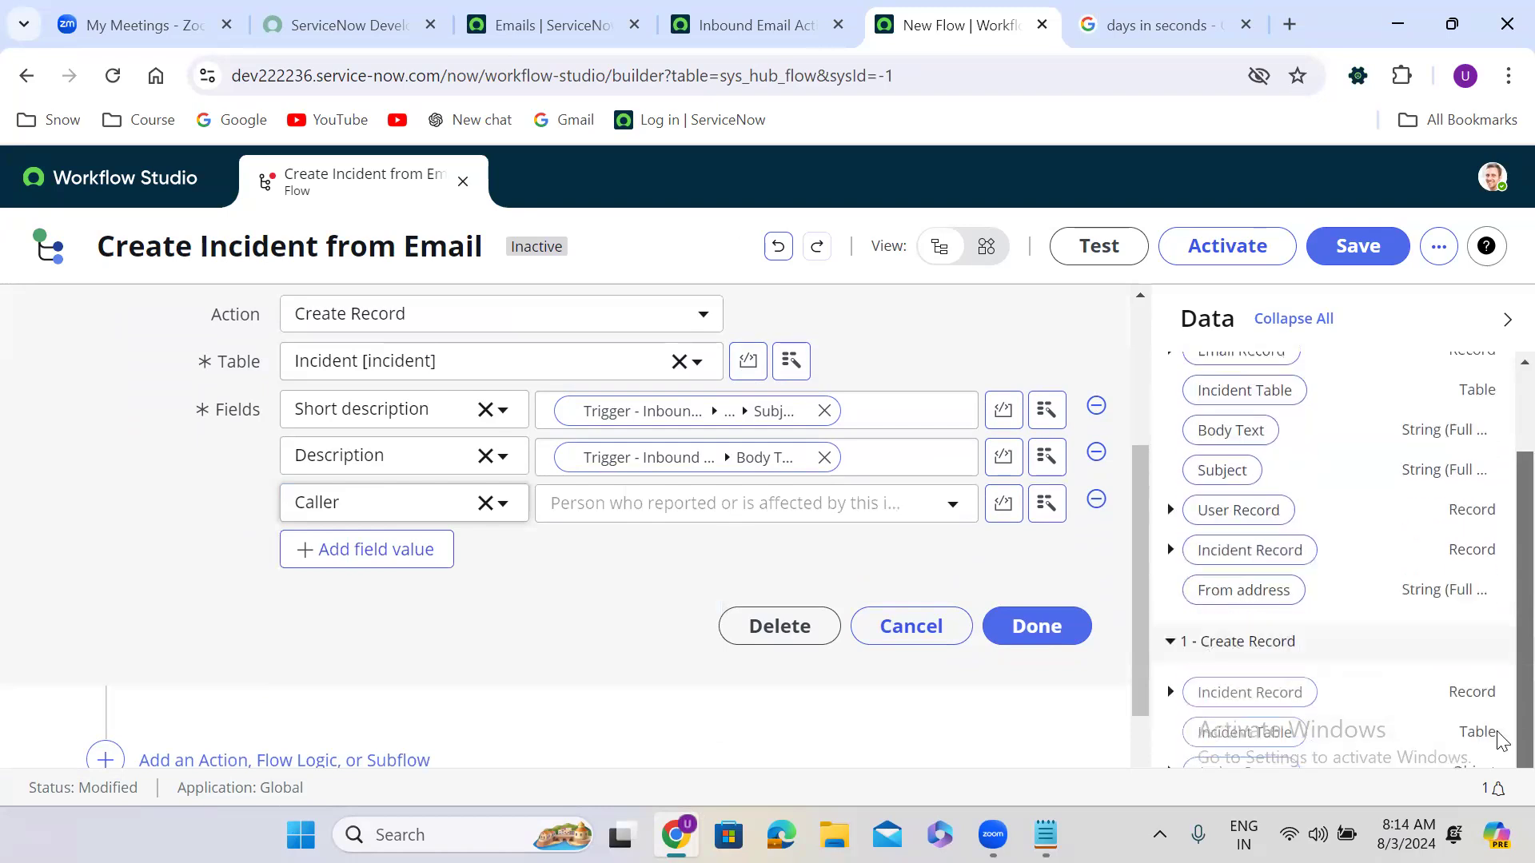
{"action": "left_click_drag", "start_coordinate": [1261, 510], "coordinate": [728, 502]}
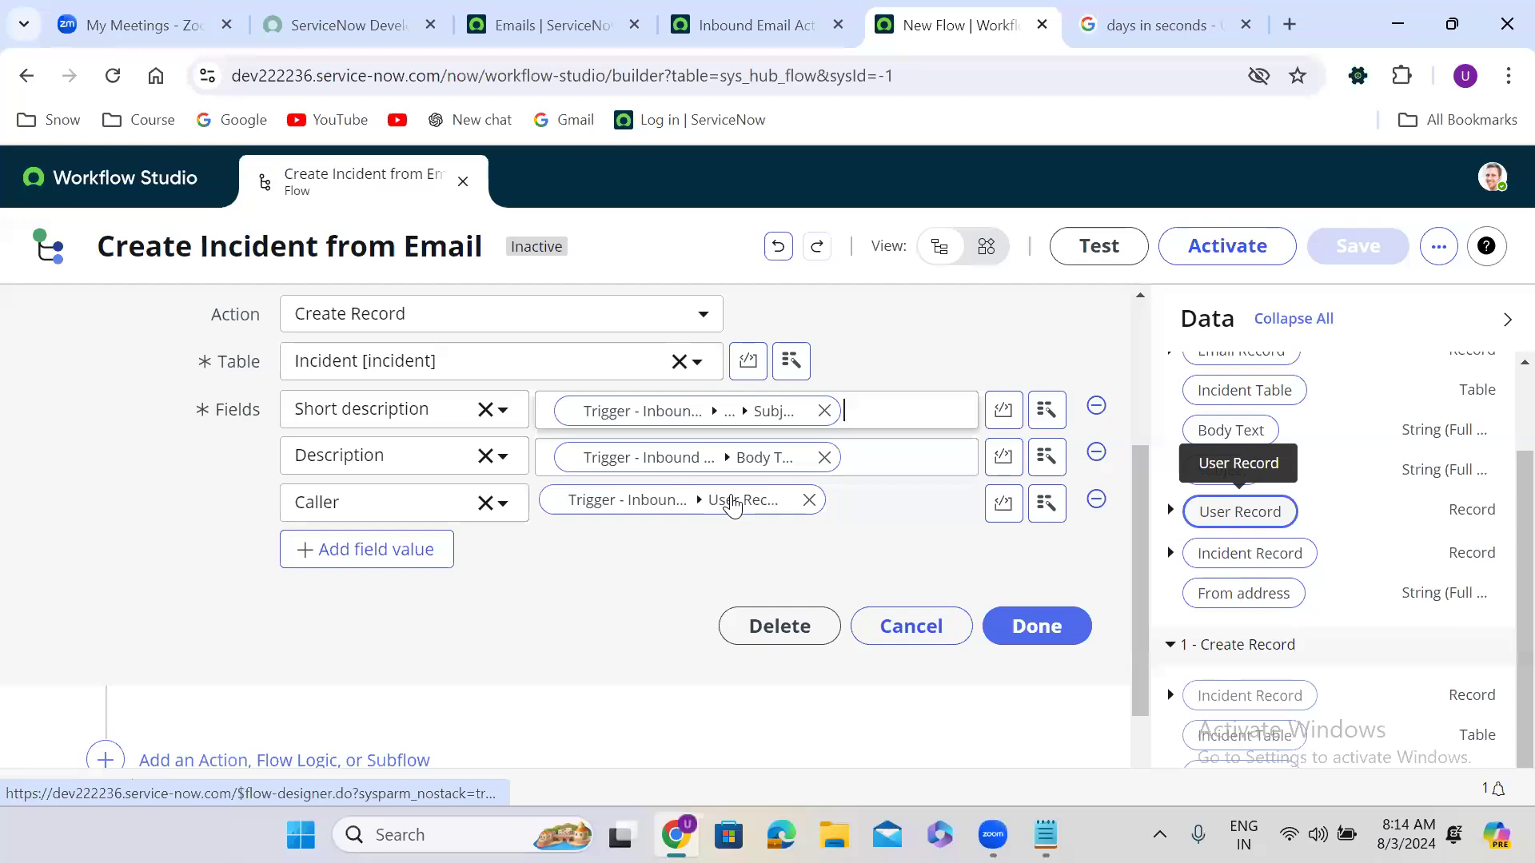
Step: Add a Category field value set to Software
{"action": "left_click", "coordinate": [369, 551]}
{"action": "left_click", "coordinate": [386, 555]}
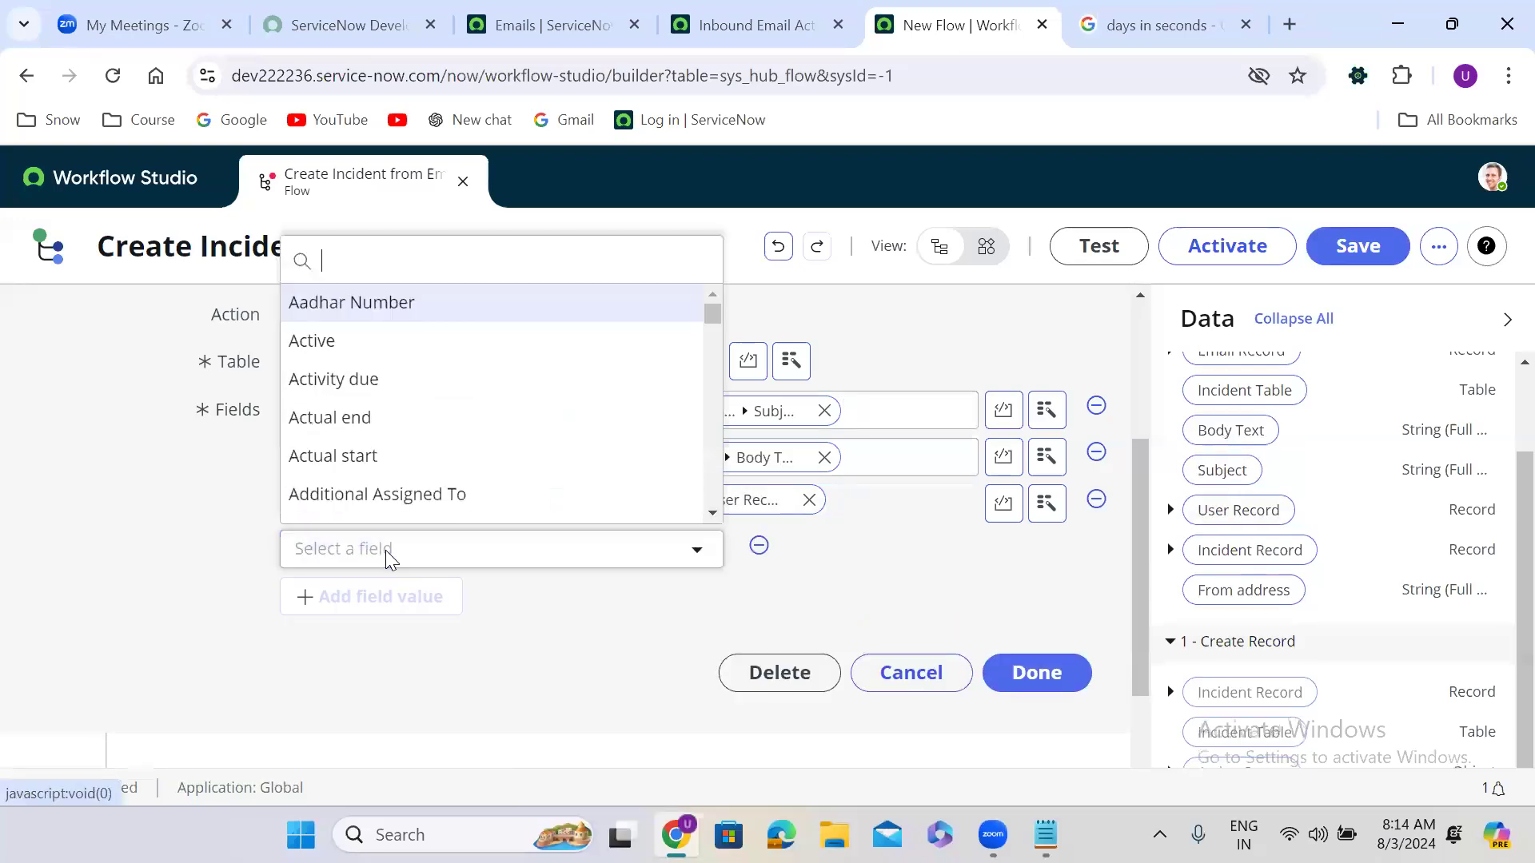
{"action": "type", "text": "cate"}
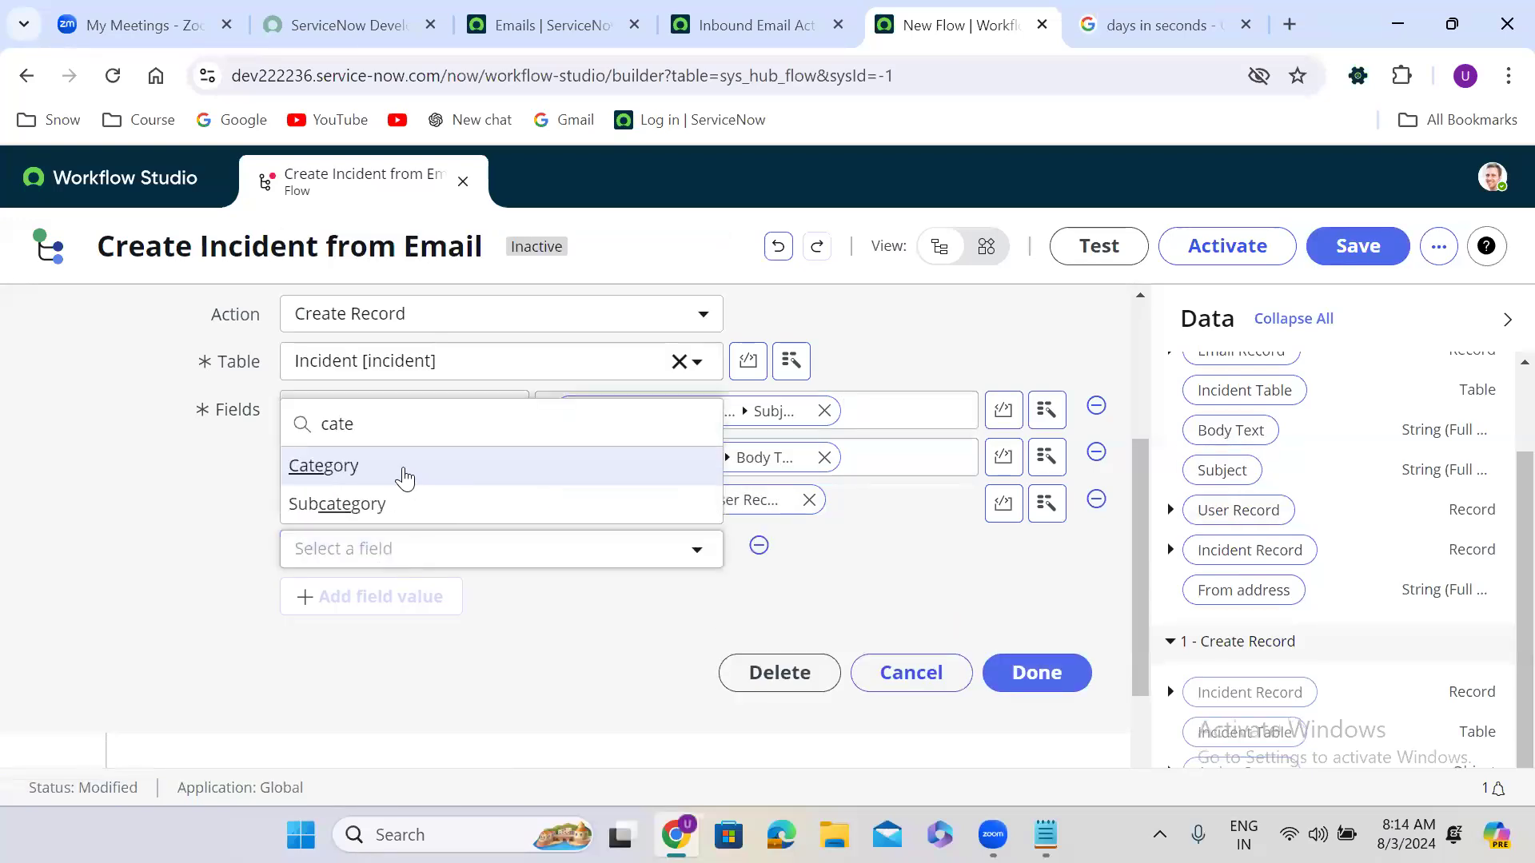
{"action": "left_click", "coordinate": [401, 474]}
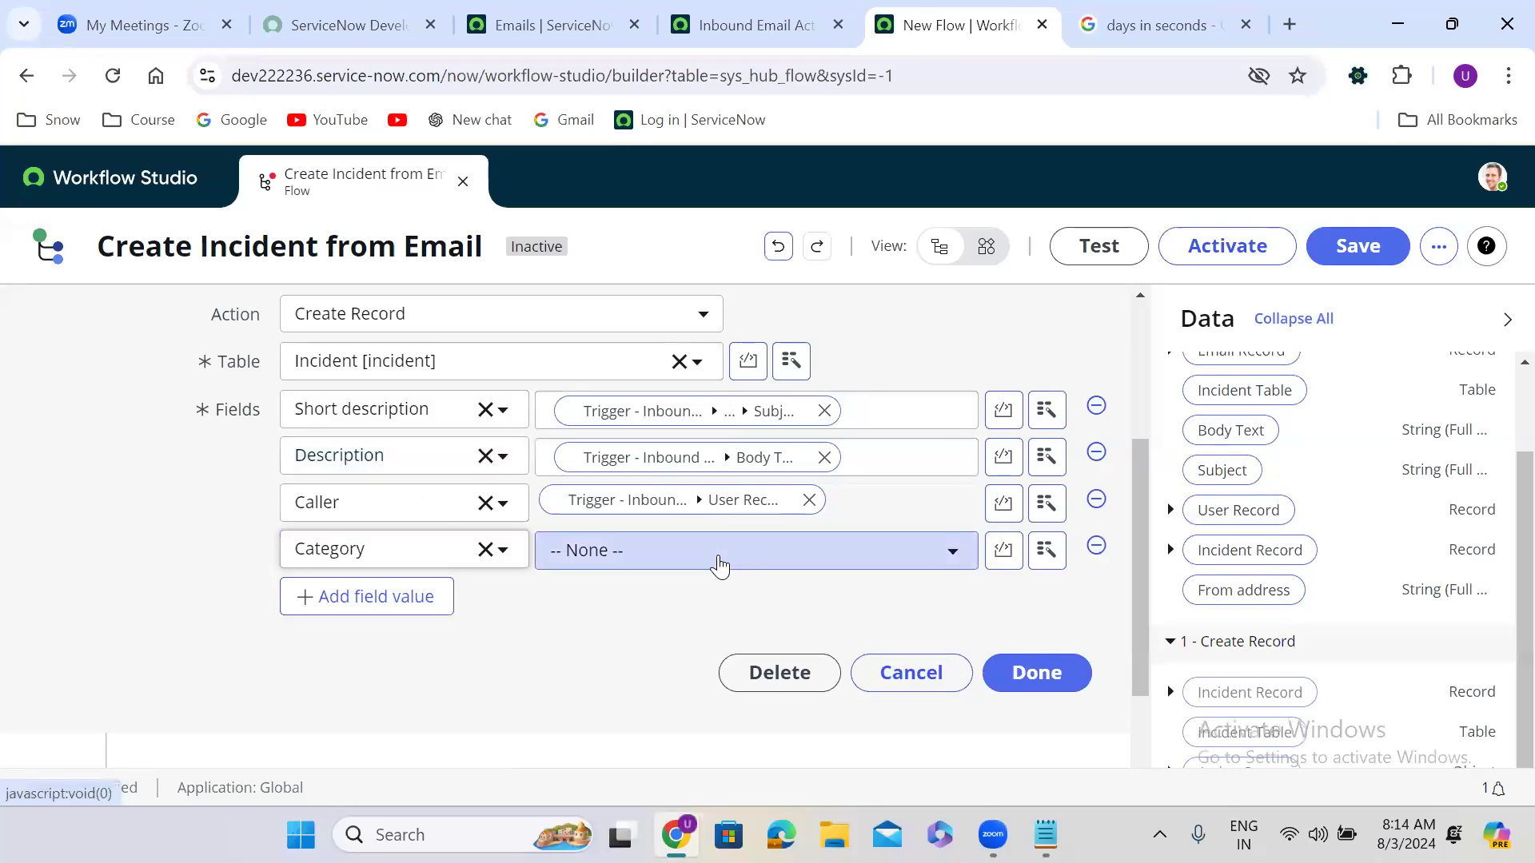
{"action": "left_click", "coordinate": [722, 564]}
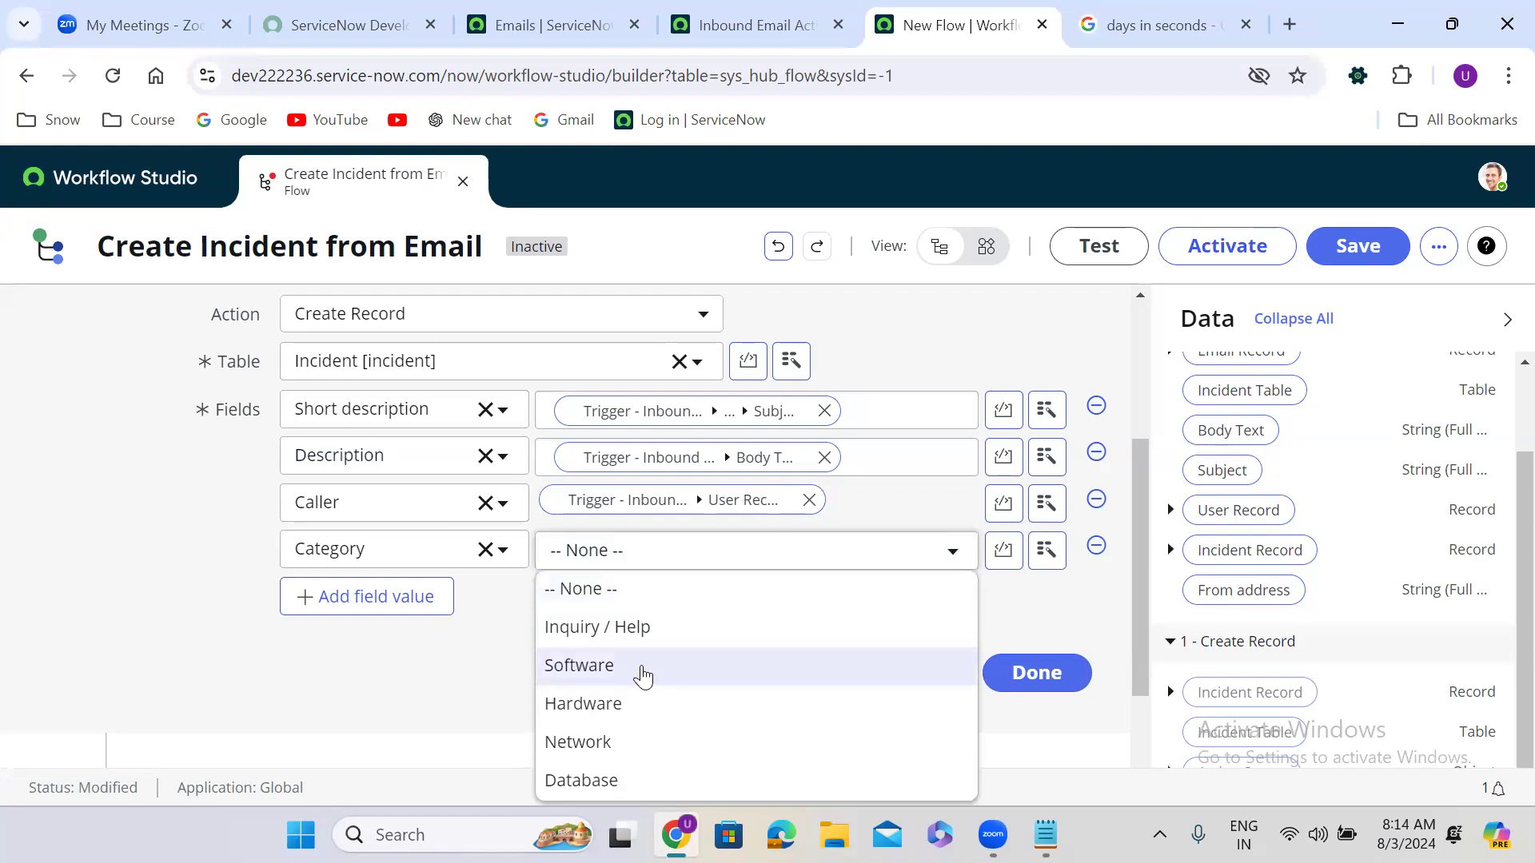
{"action": "left_click", "coordinate": [640, 675]}
Step: Add a Subcategory field value set to Disk
{"action": "left_click", "coordinate": [369, 600]}
{"action": "left_click", "coordinate": [382, 609]}
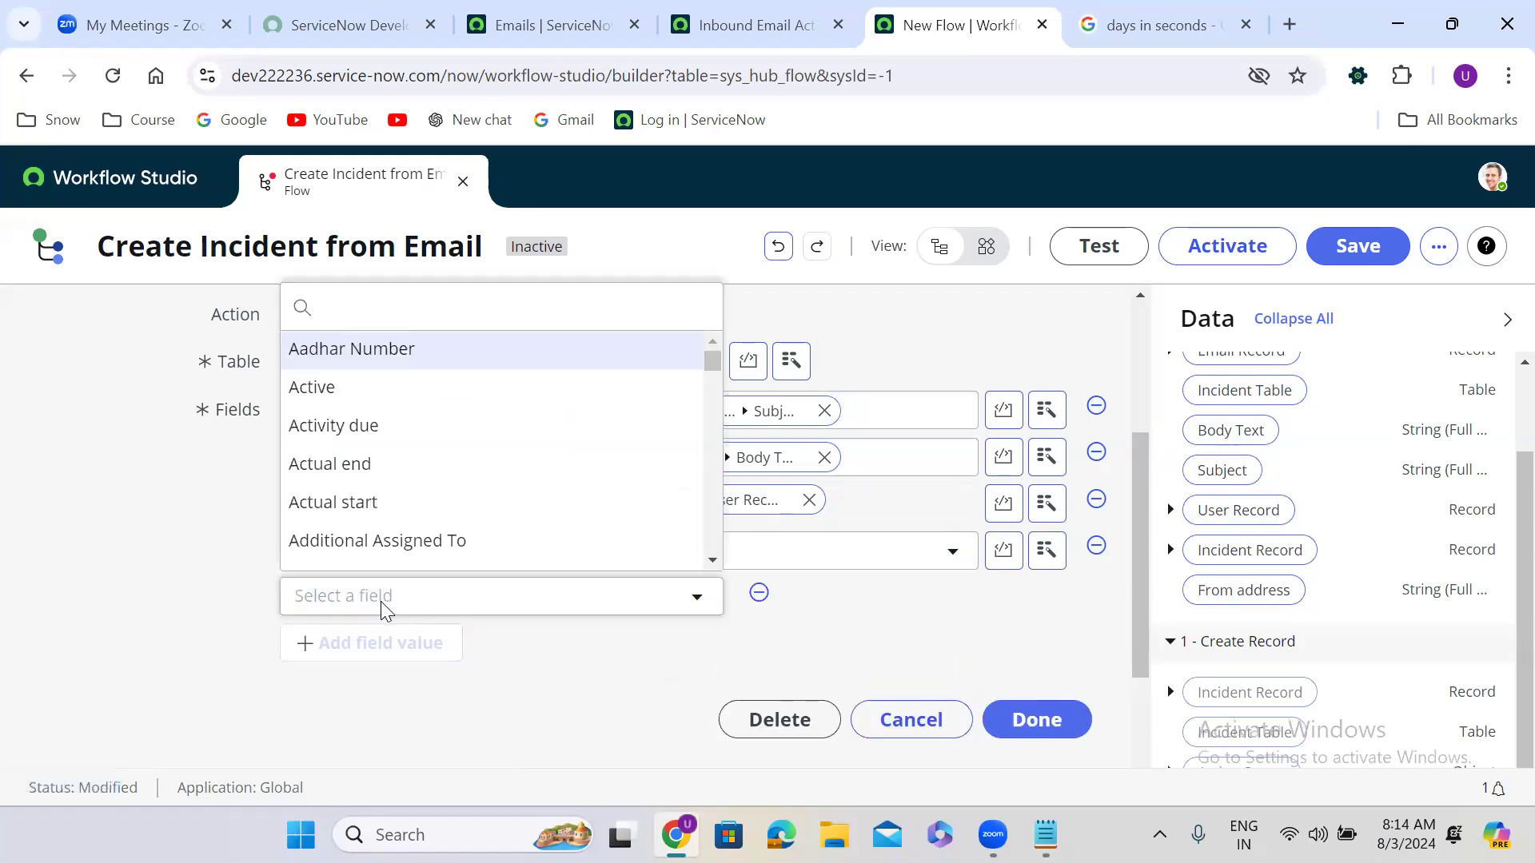
{"action": "type", "text": "sub"}
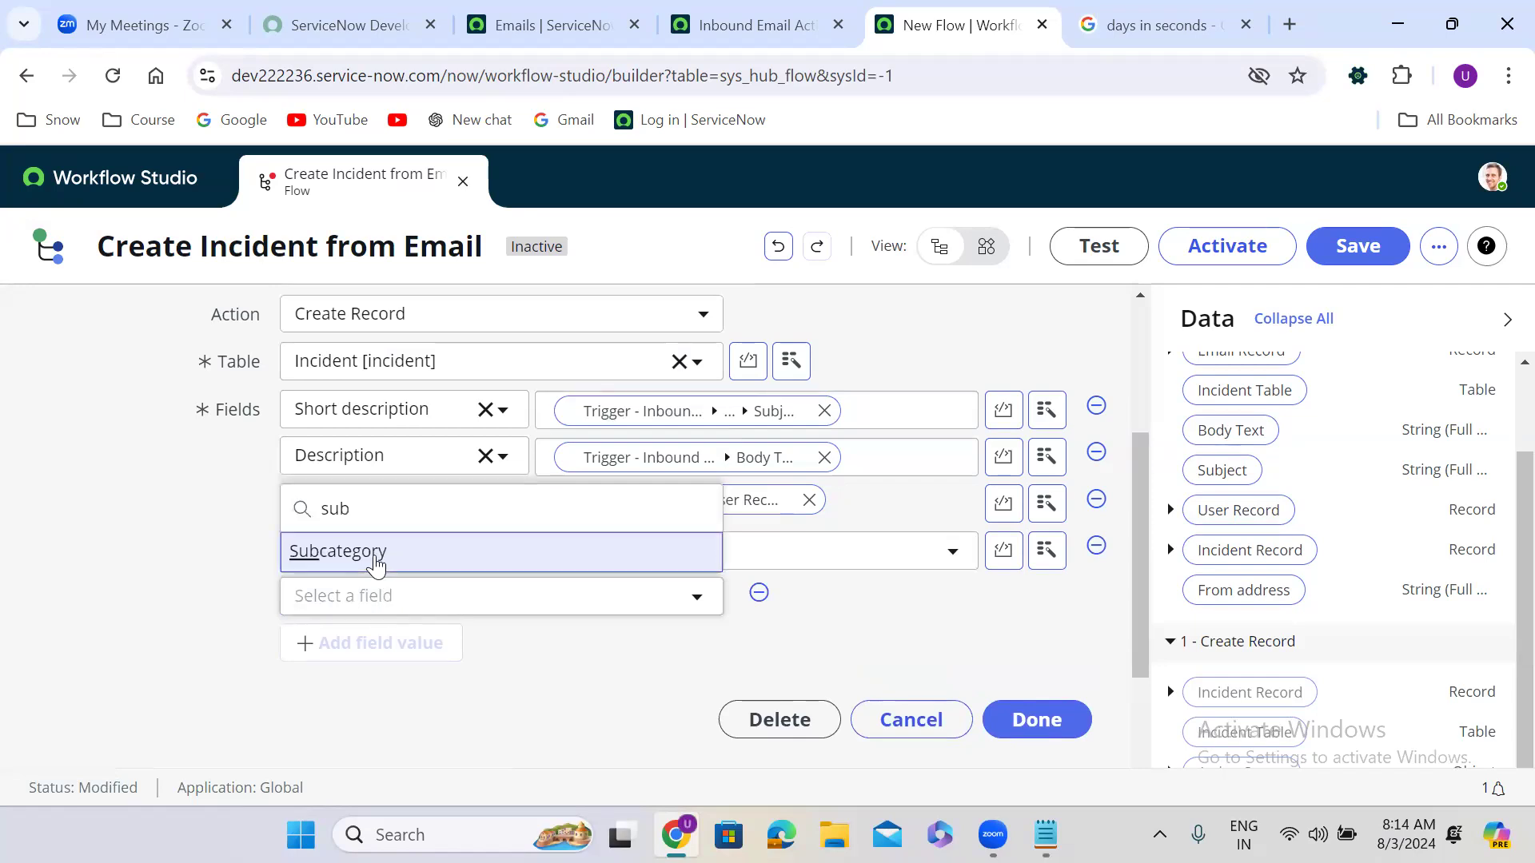
{"action": "left_click", "coordinate": [375, 555]}
{"action": "left_click", "coordinate": [667, 601]}
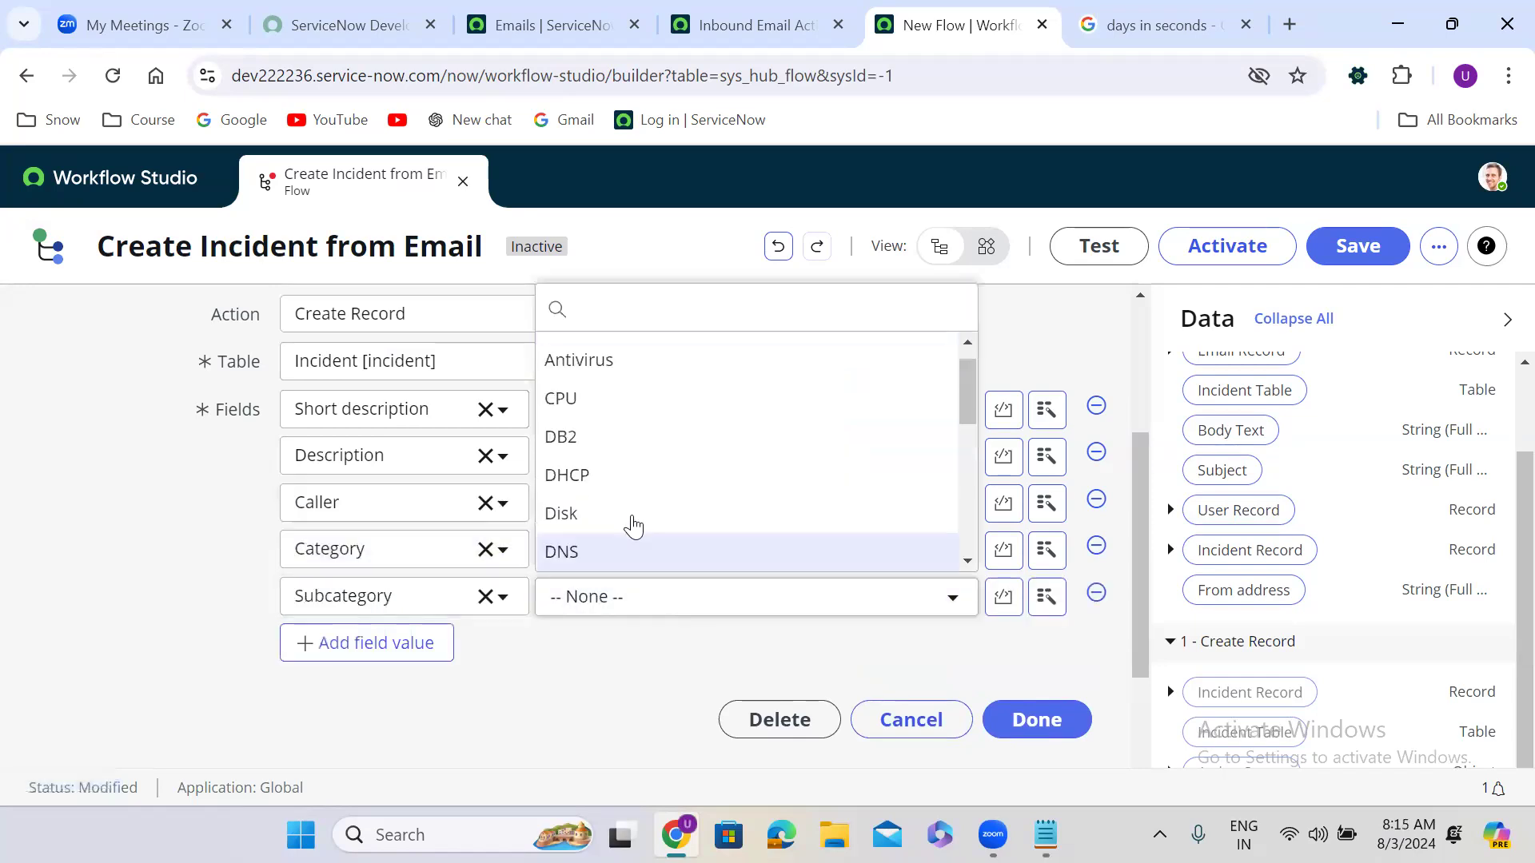
{"action": "left_click", "coordinate": [631, 521]}
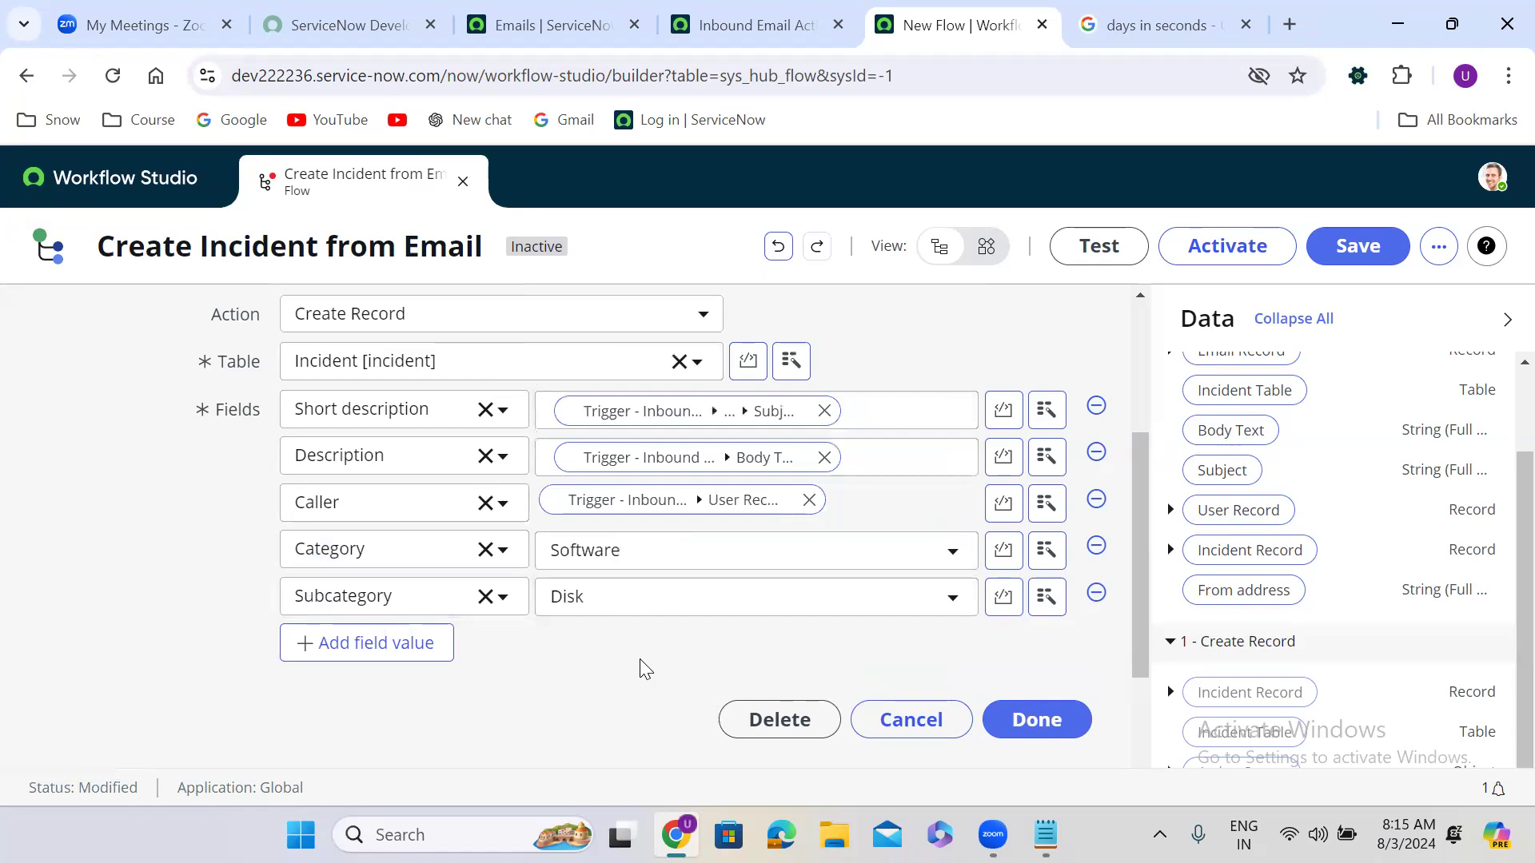
{"action": "scroll", "coordinate": [640, 660], "scroll_direction": "down", "scroll_amount": 2}
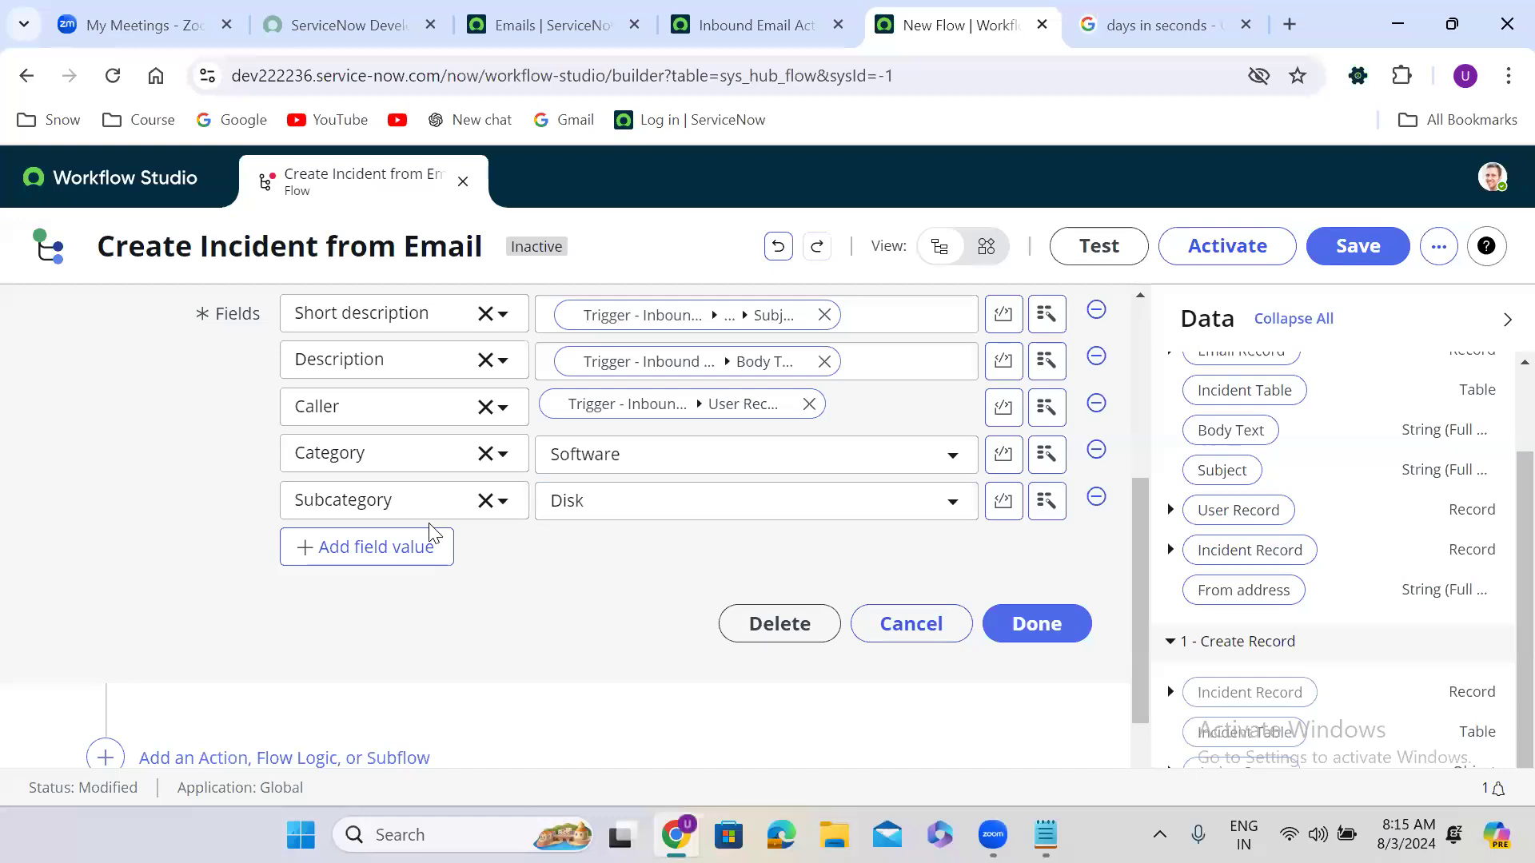
{"action": "left_click", "coordinate": [393, 544]}
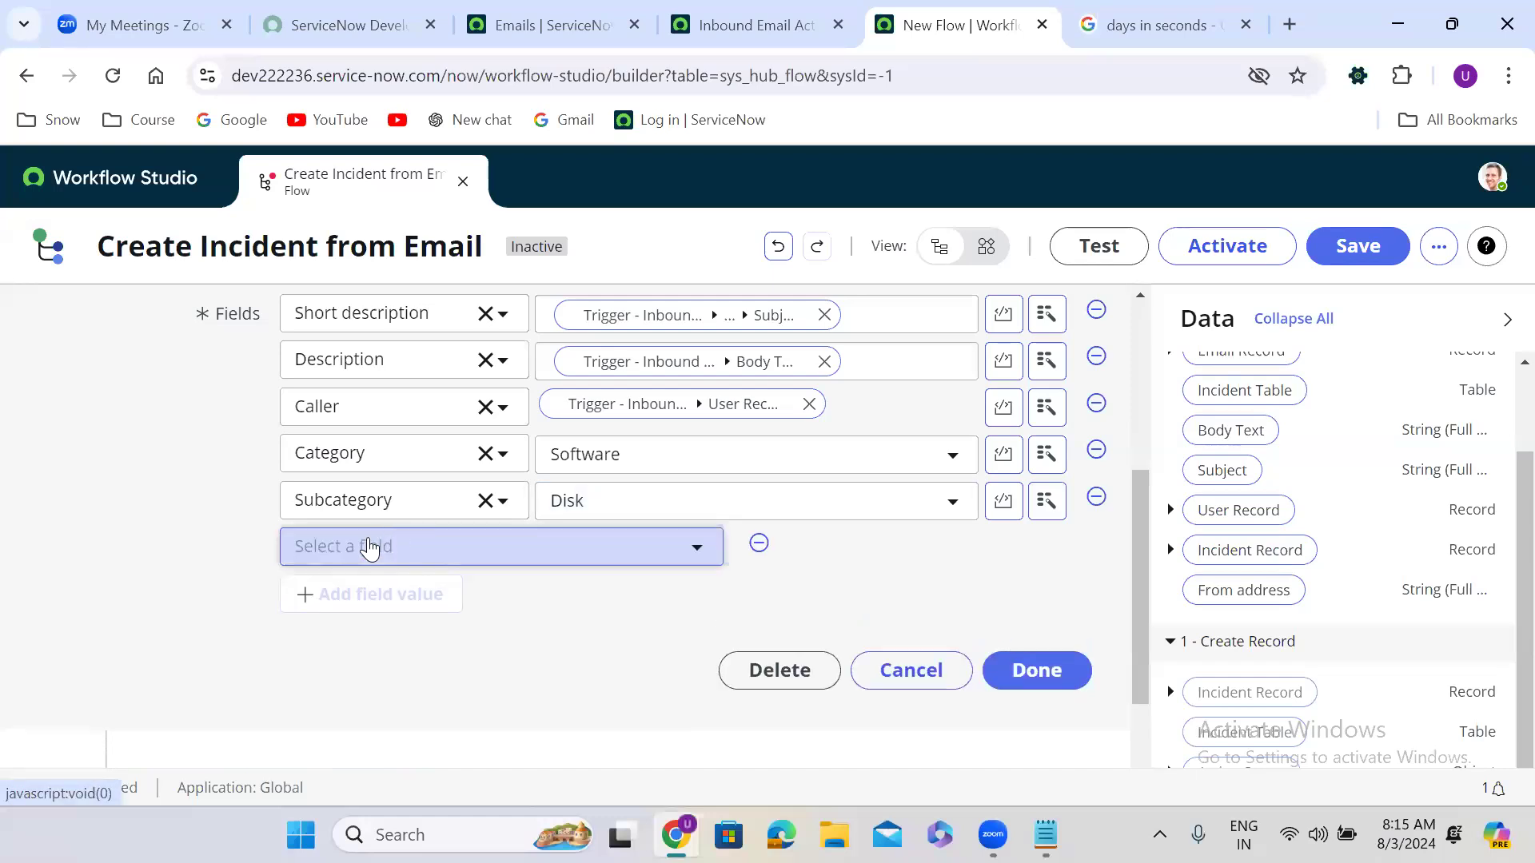
Step: Add a Configuration item field value and switch it to a scripted value
{"action": "left_click", "coordinate": [370, 547]}
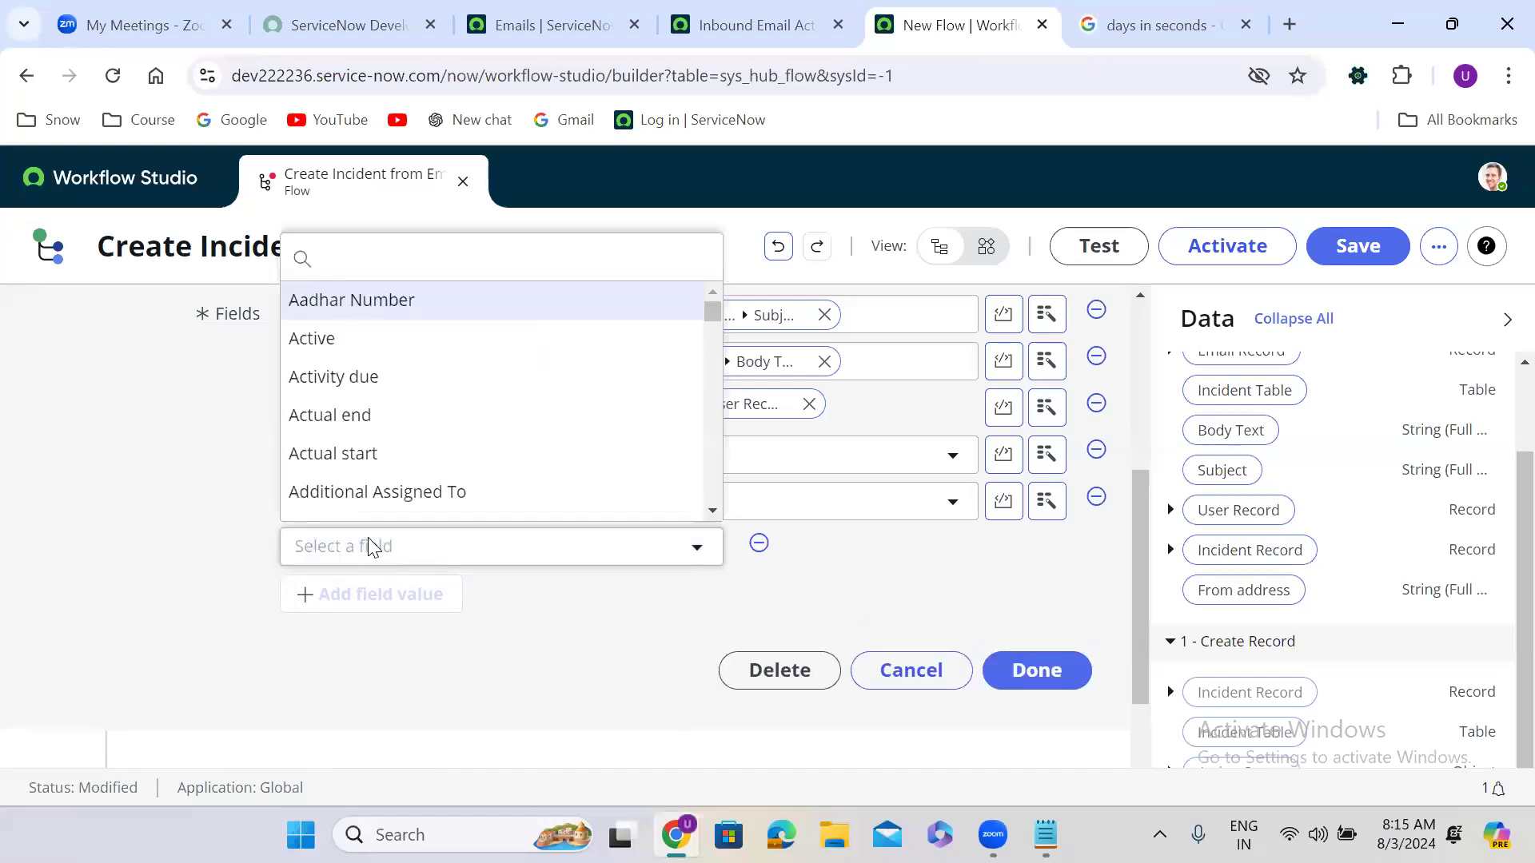
{"action": "type", "text": "conf"}
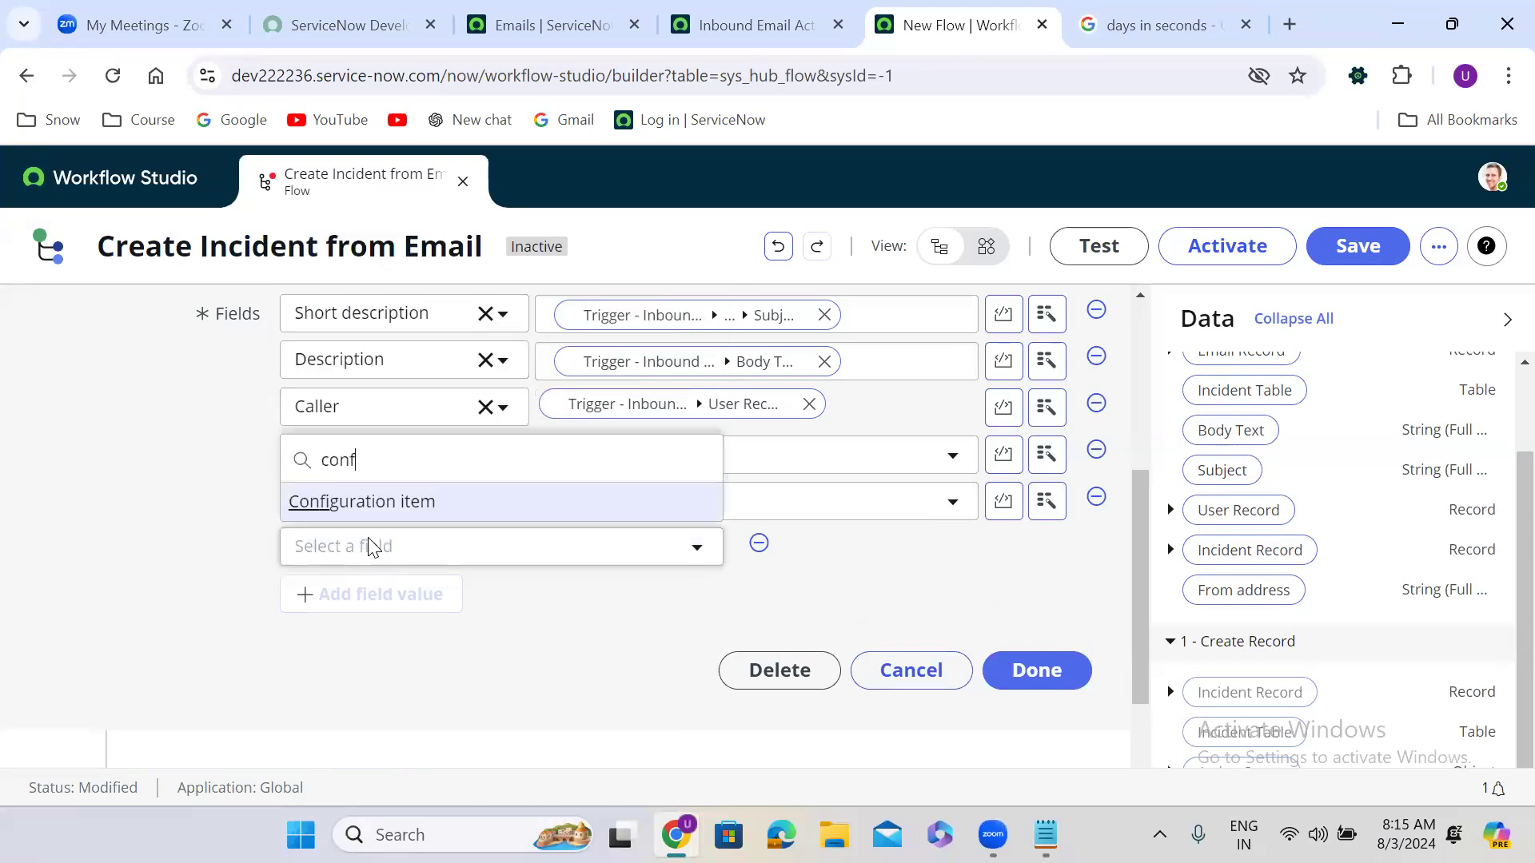
{"action": "left_click", "coordinate": [444, 510]}
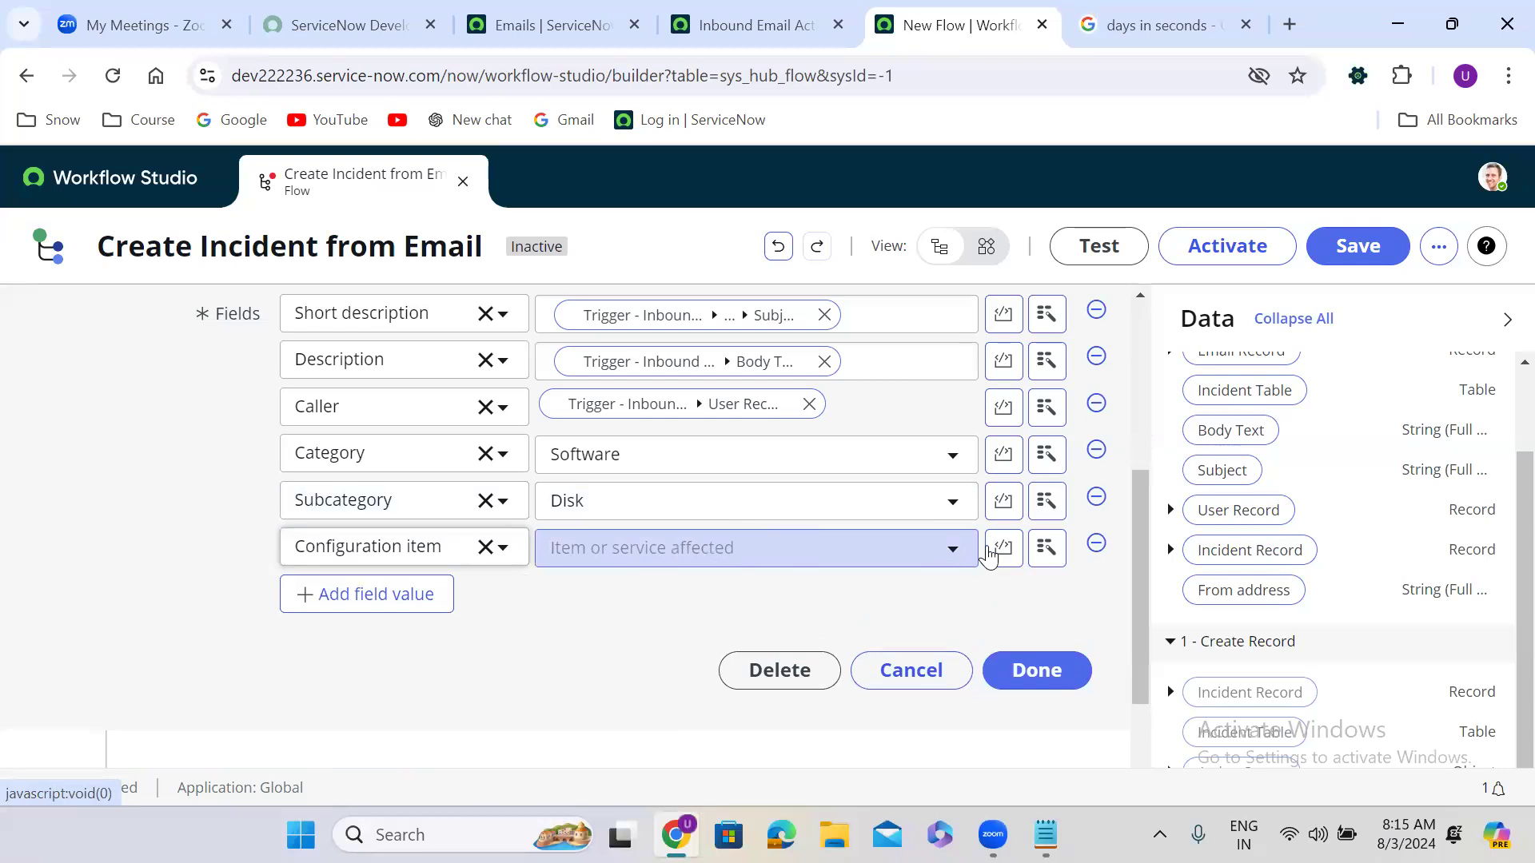
{"action": "left_click", "coordinate": [1003, 550]}
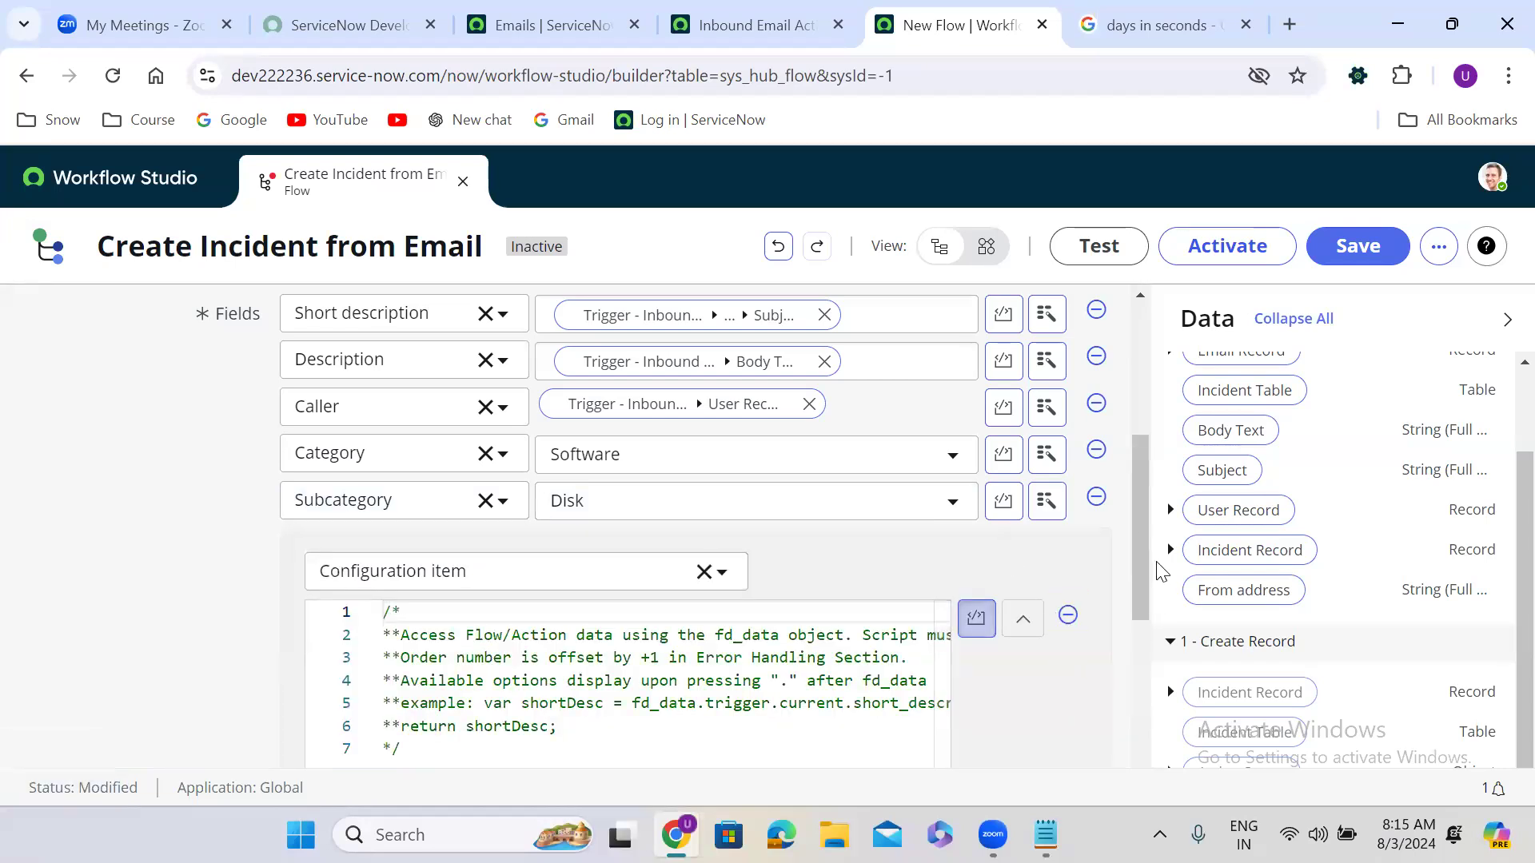
Step: Type return ''; below the script's comment block, then go back to the Emails list
{"action": "left_click_drag", "start_coordinate": [1140, 521], "coordinate": [1142, 582]}
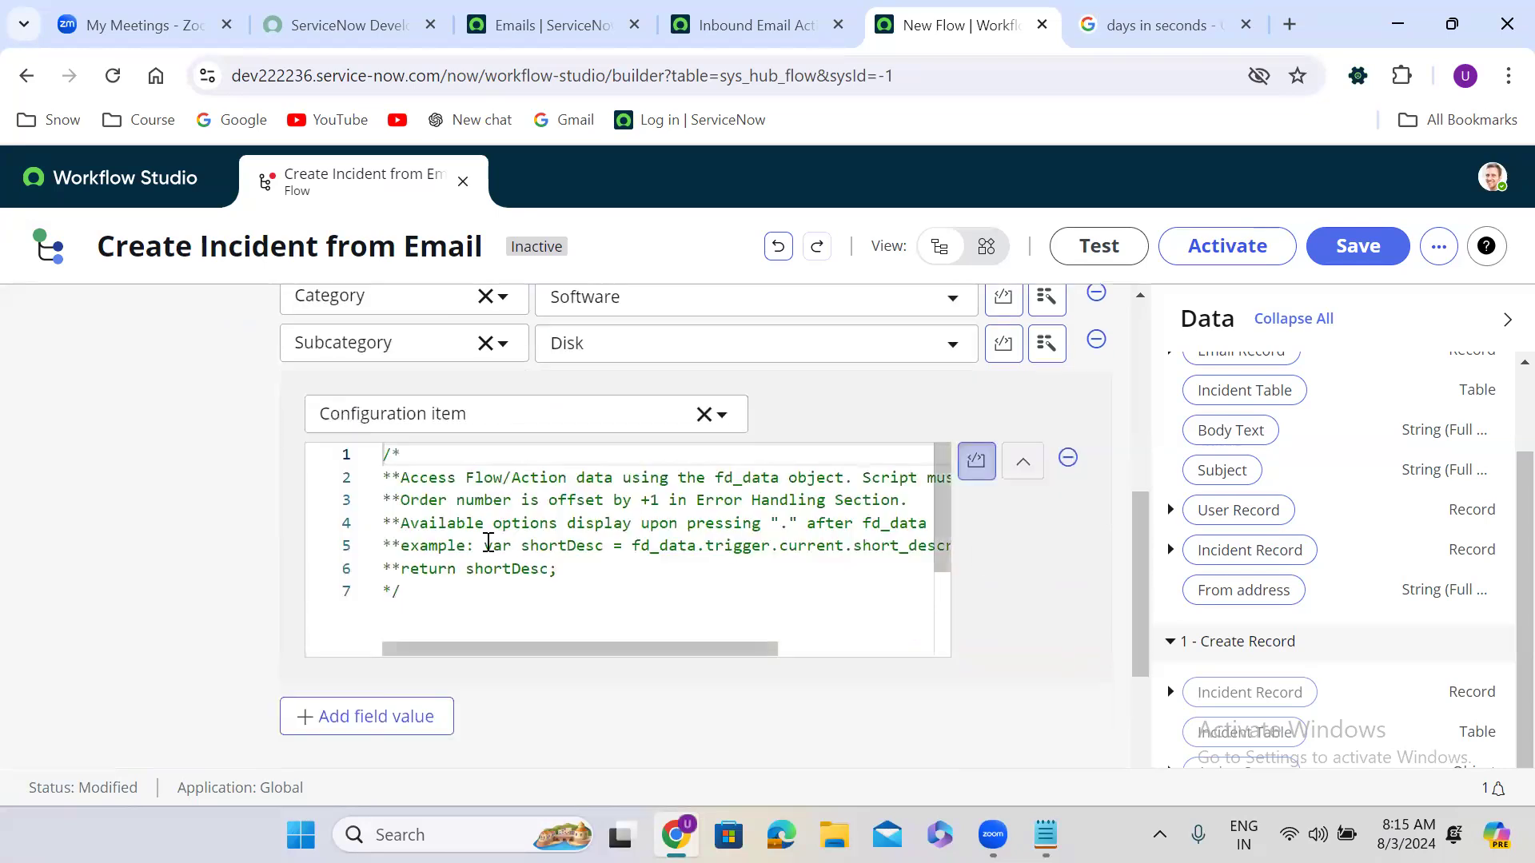
{"action": "left_click", "coordinate": [410, 592]}
{"action": "key", "text": "Return"}
{"action": "key", "text": "Return"}
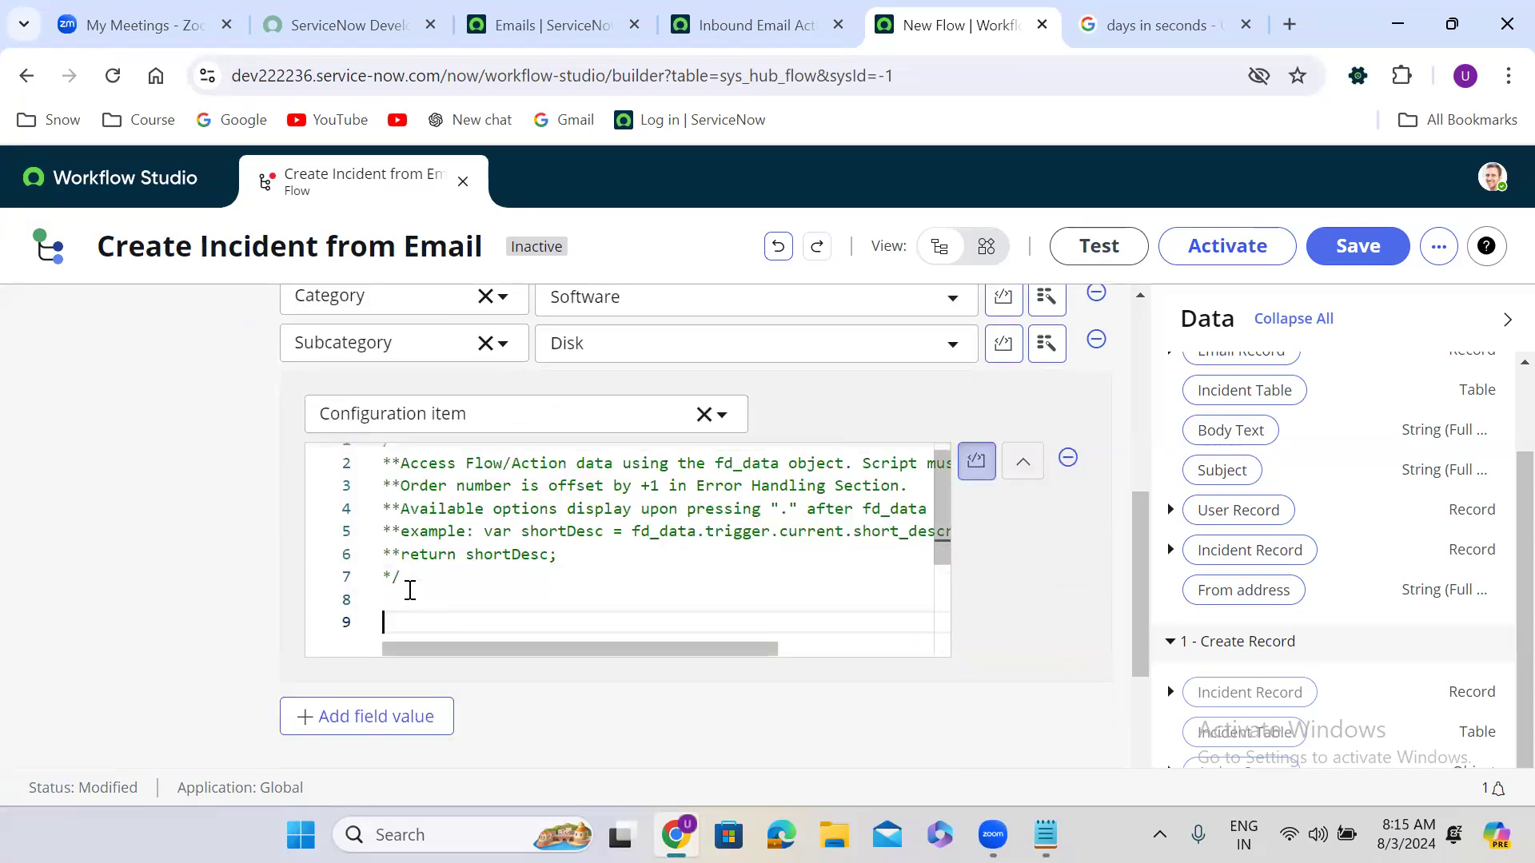
{"action": "type", "text": "return"}
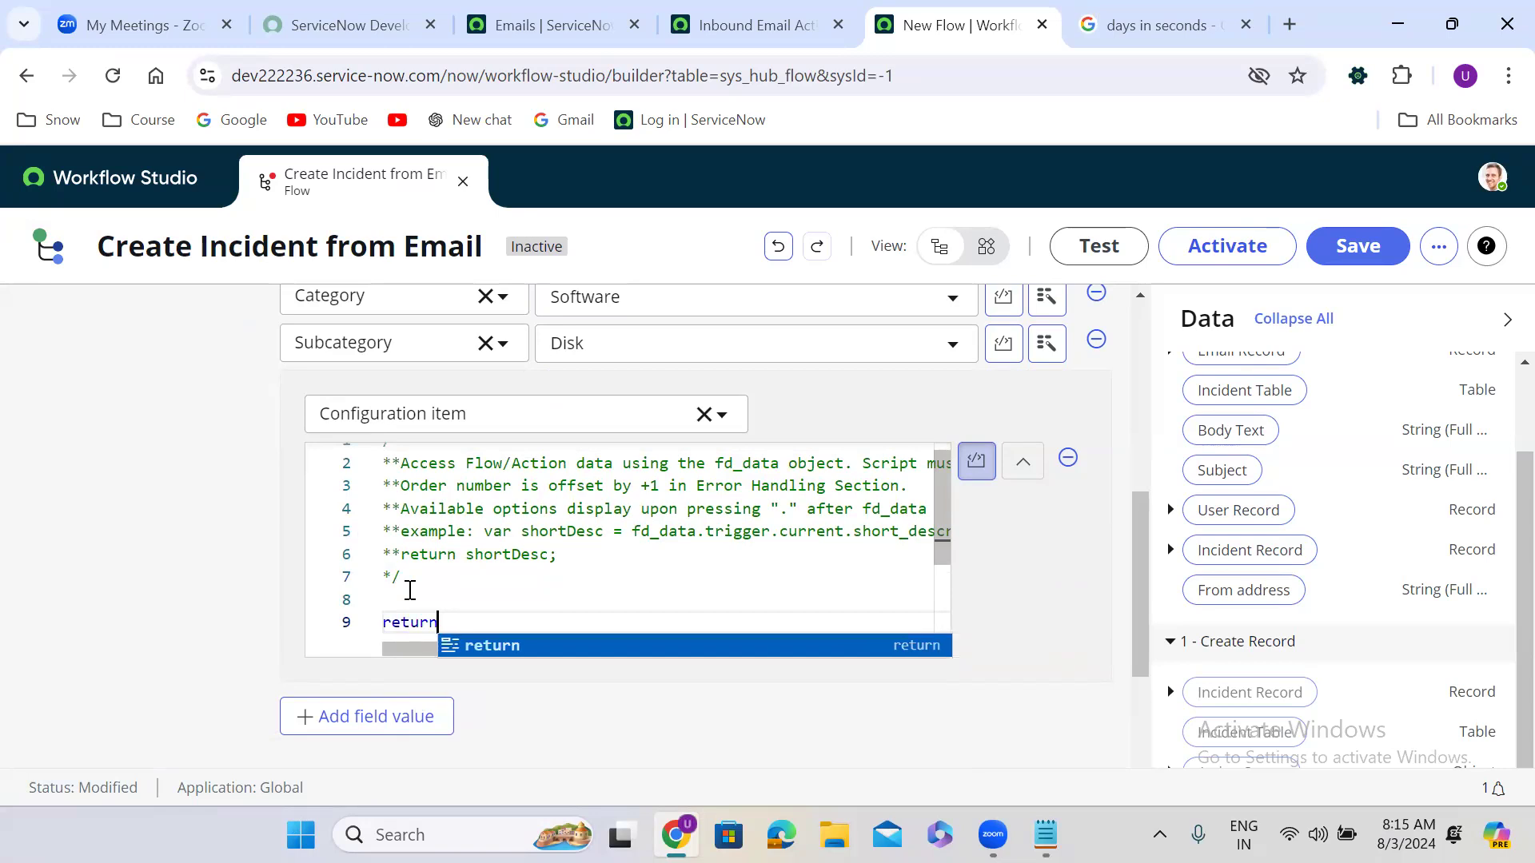
{"action": "type", "text": " '';"}
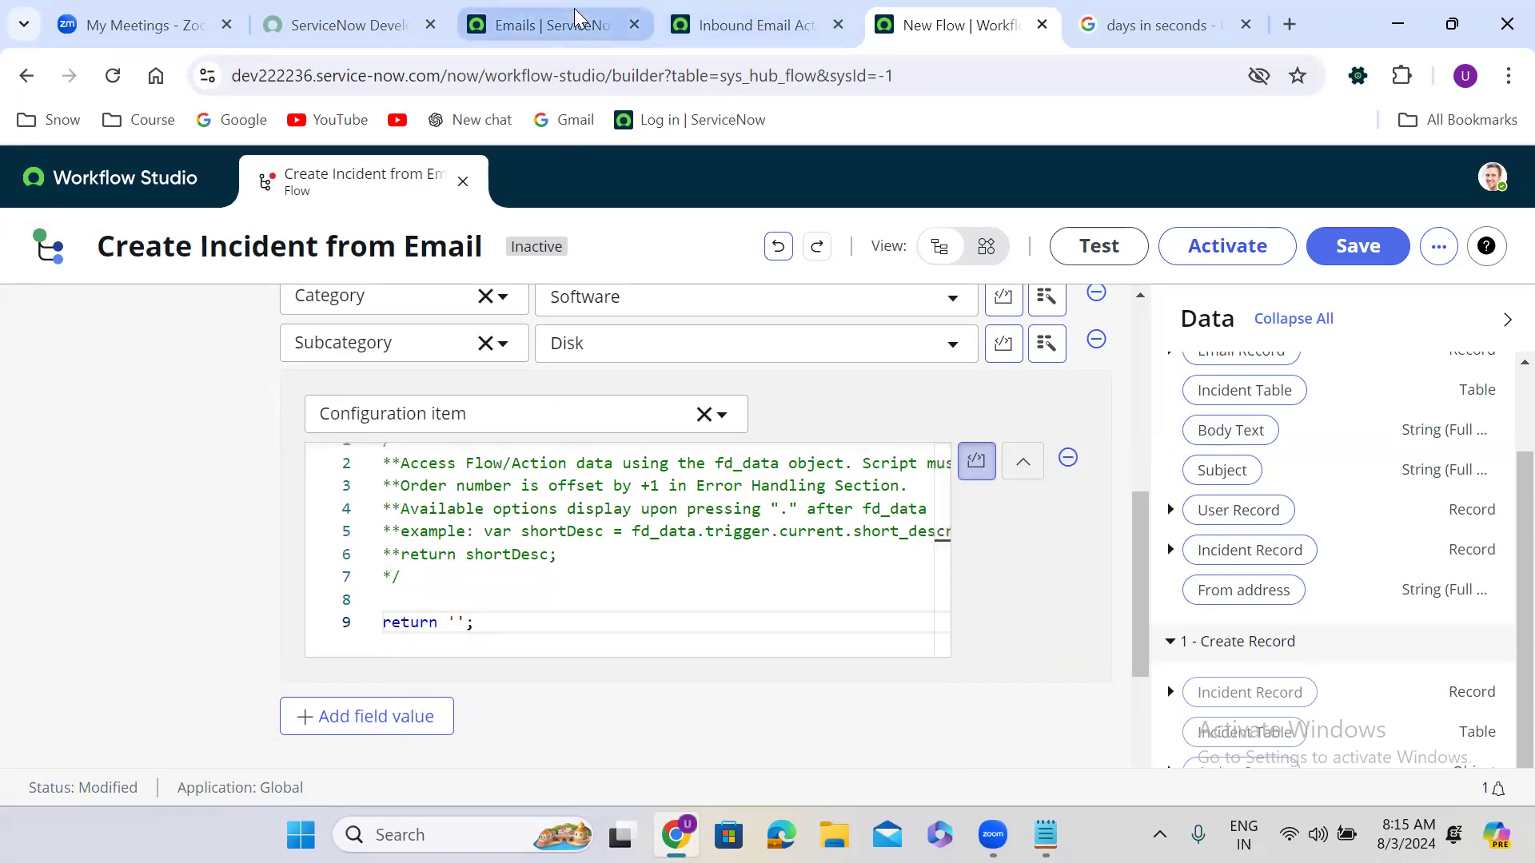
{"action": "left_click", "coordinate": [577, 18]}
{"action": "left_click", "coordinate": [260, 191]}
Step: Open the cmdb_ci Configuration Items list and copy the first item's sys_id
{"action": "left_click", "coordinate": [260, 190]}
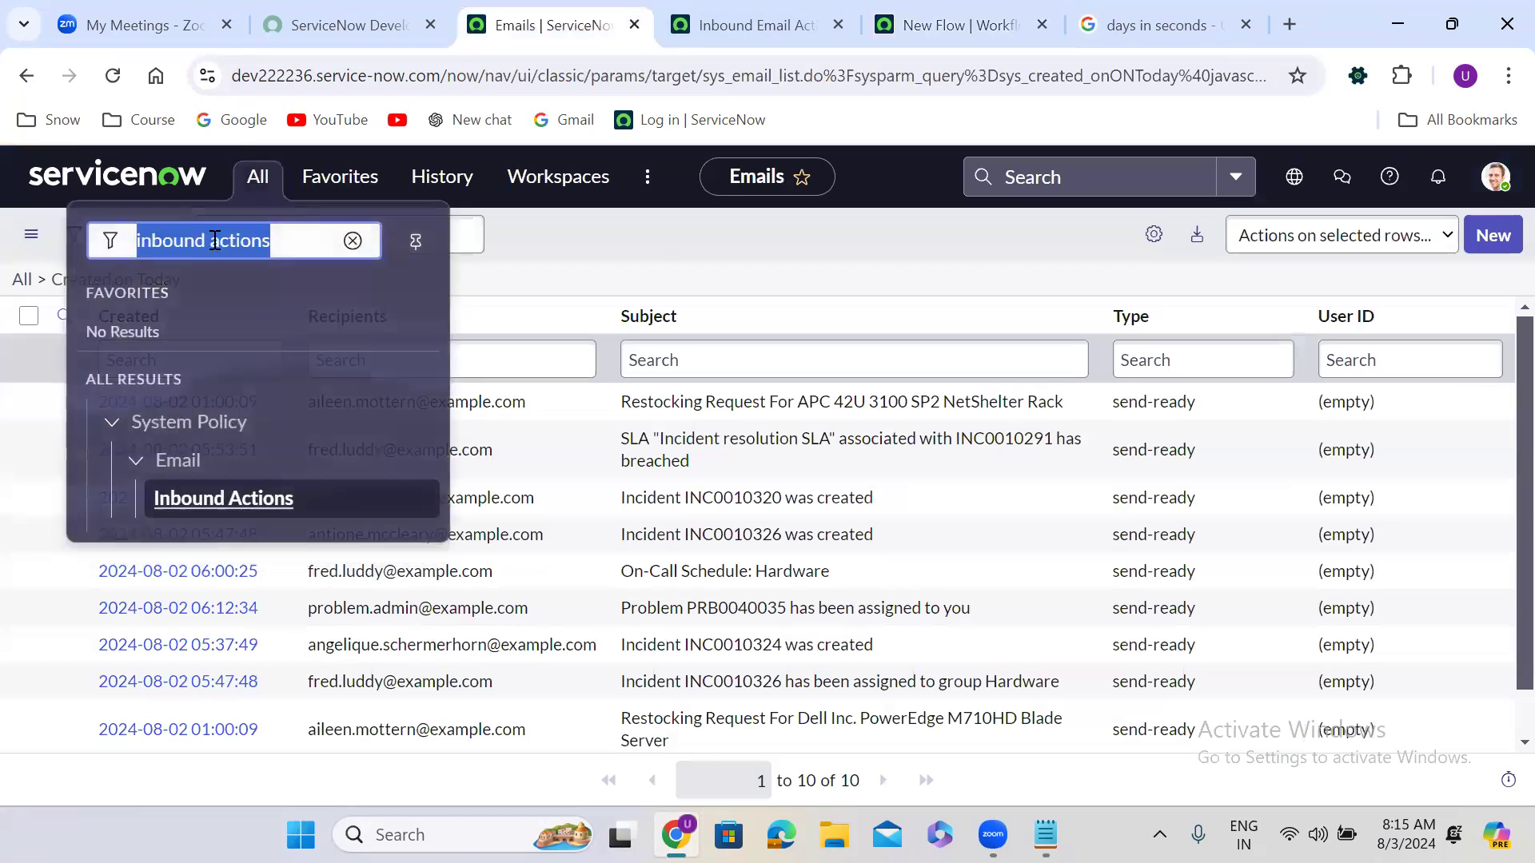
{"action": "type", "text": "cmdb_"}
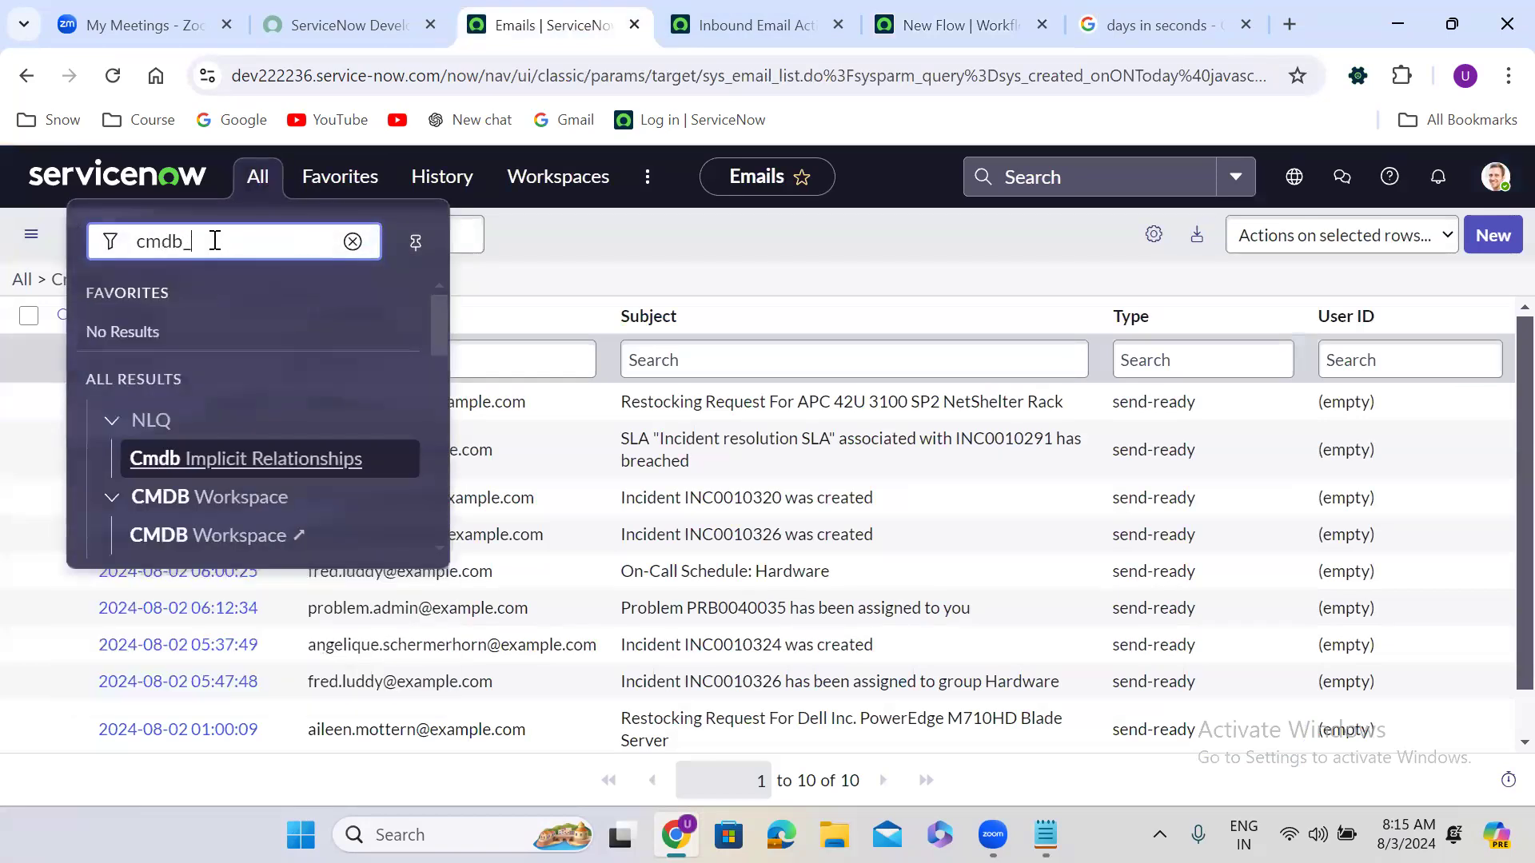
{"action": "type", "text": "ci.INST"}
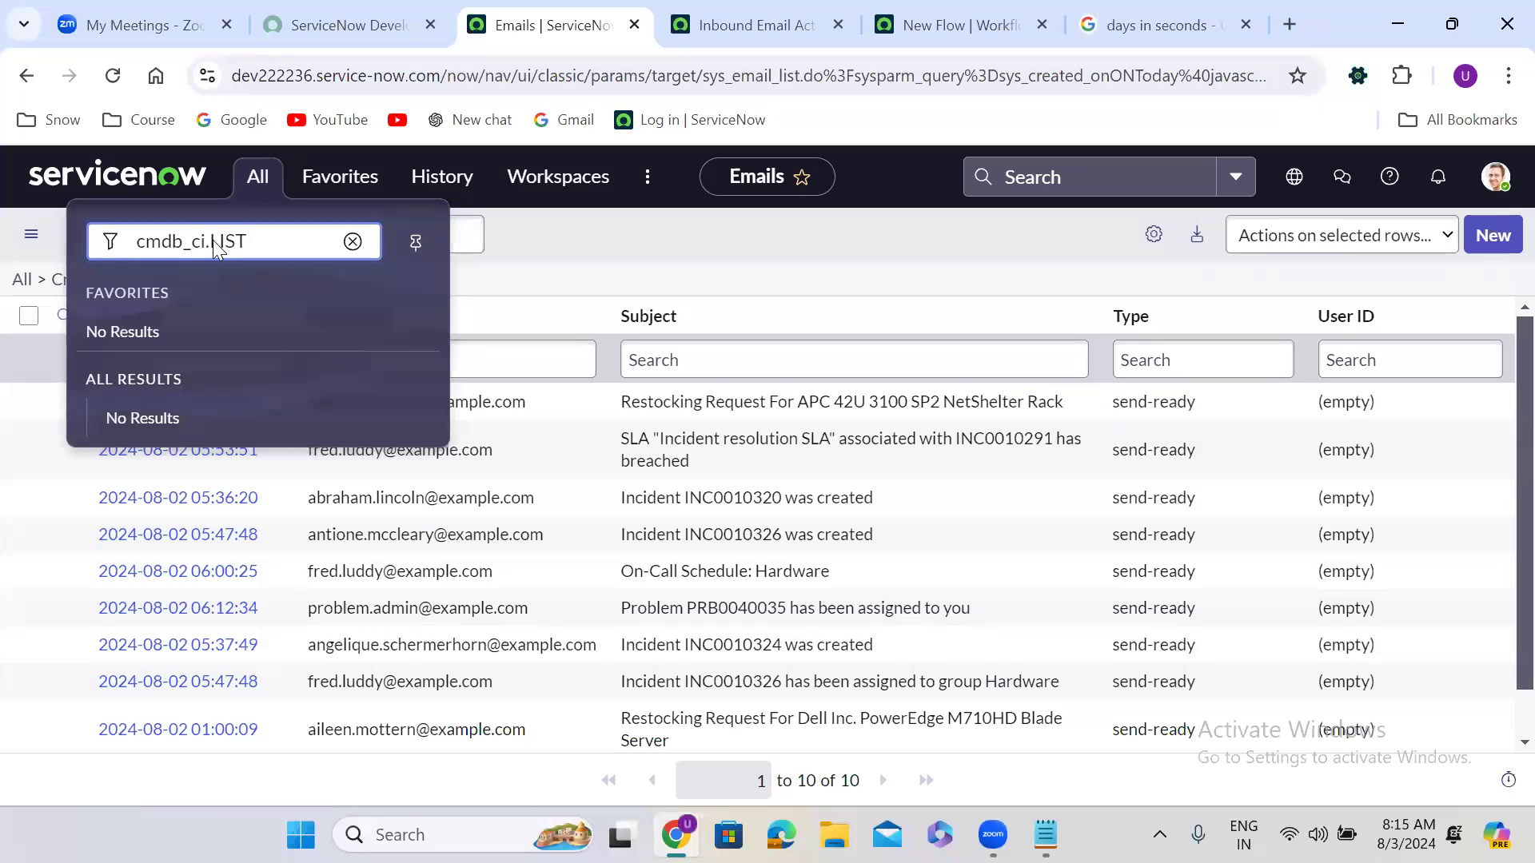
{"action": "key", "text": "Return"}
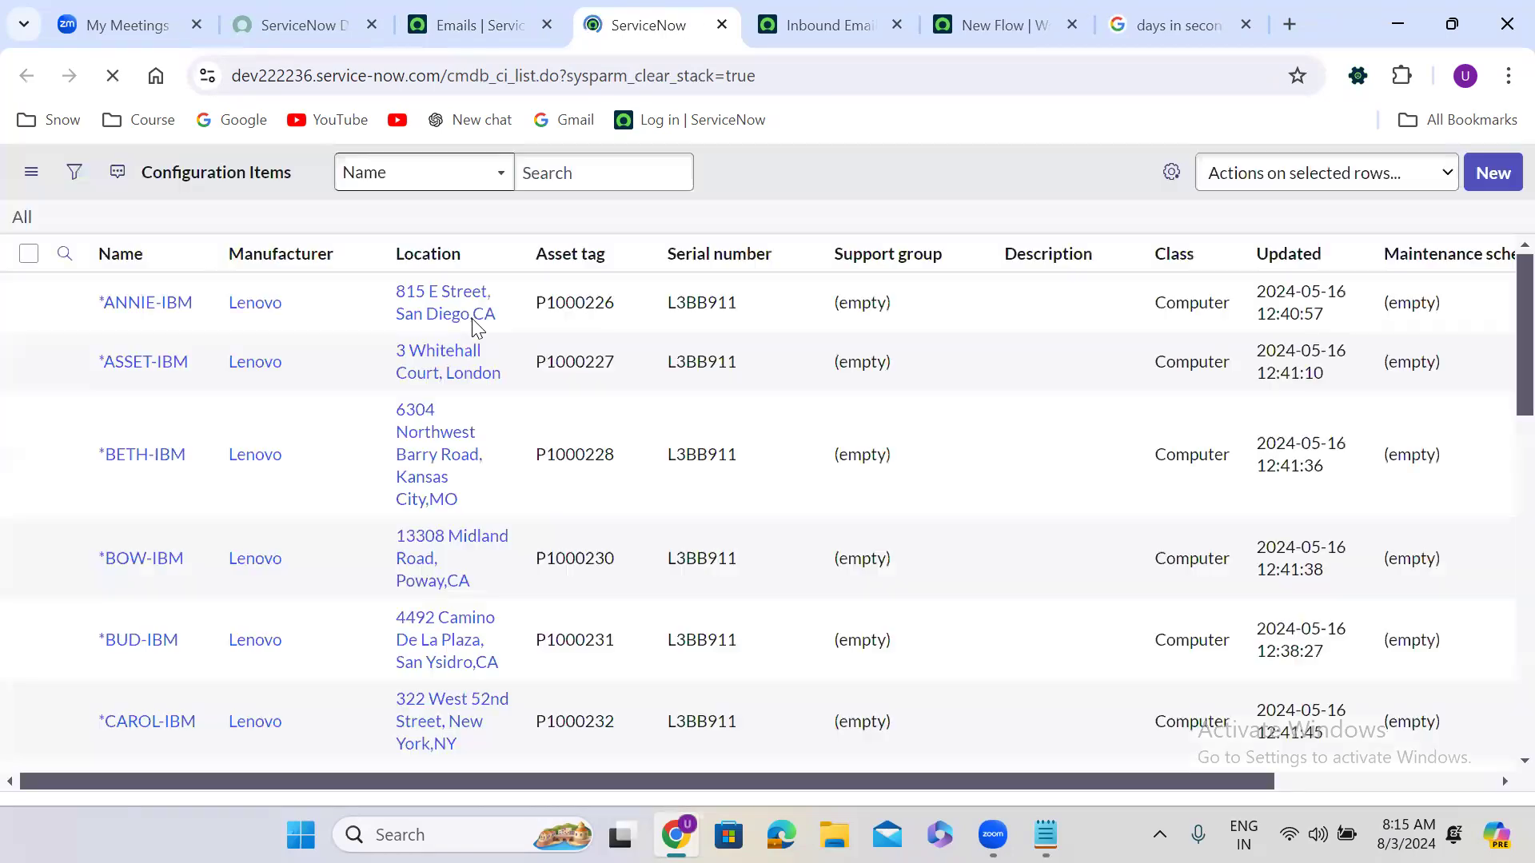
{"action": "right_click", "coordinate": [313, 354]}
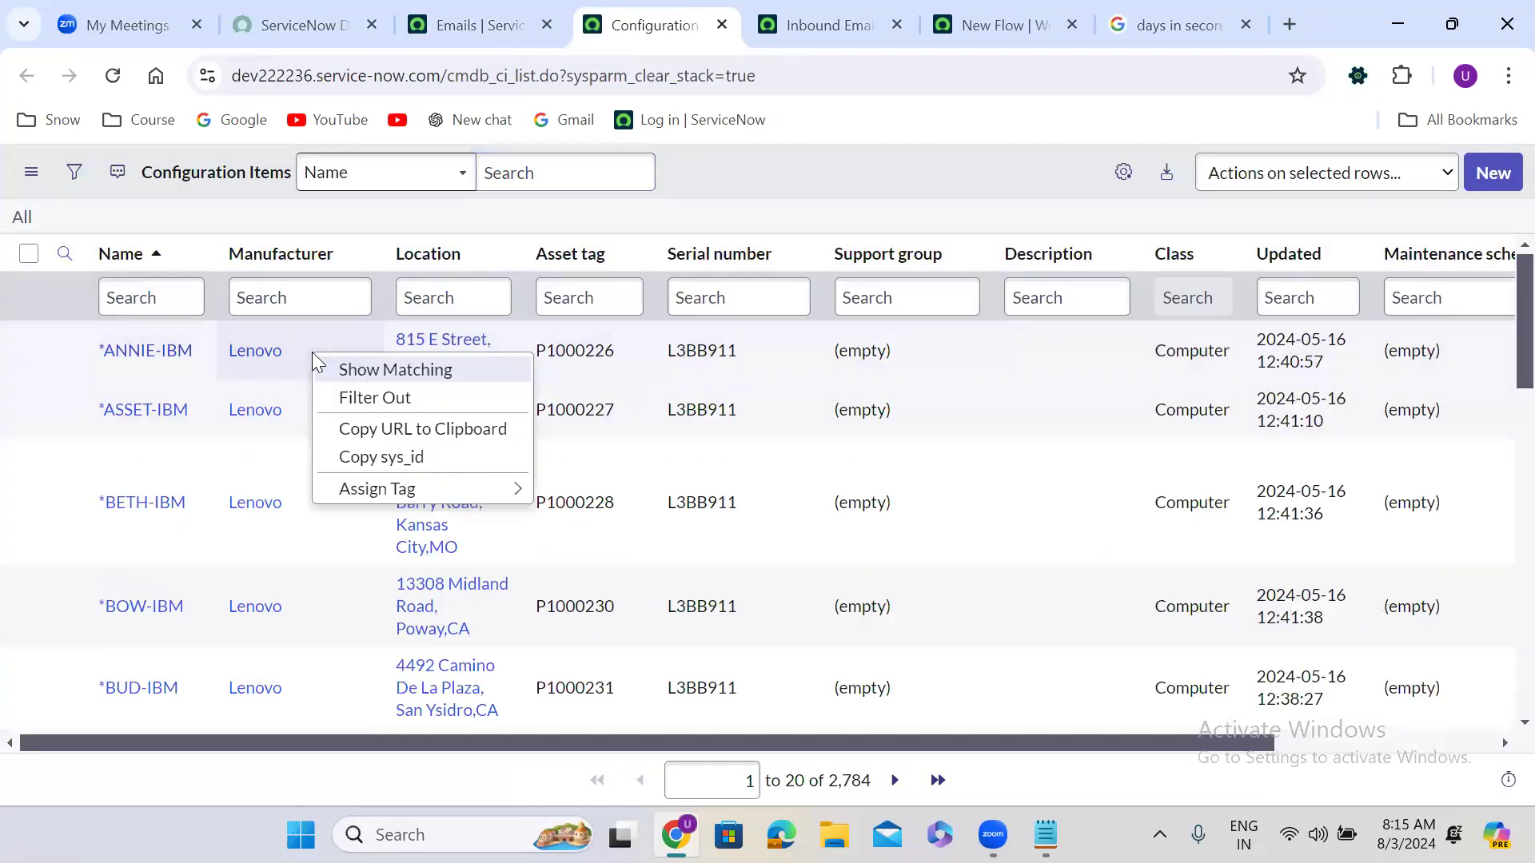
{"action": "left_click", "coordinate": [383, 458]}
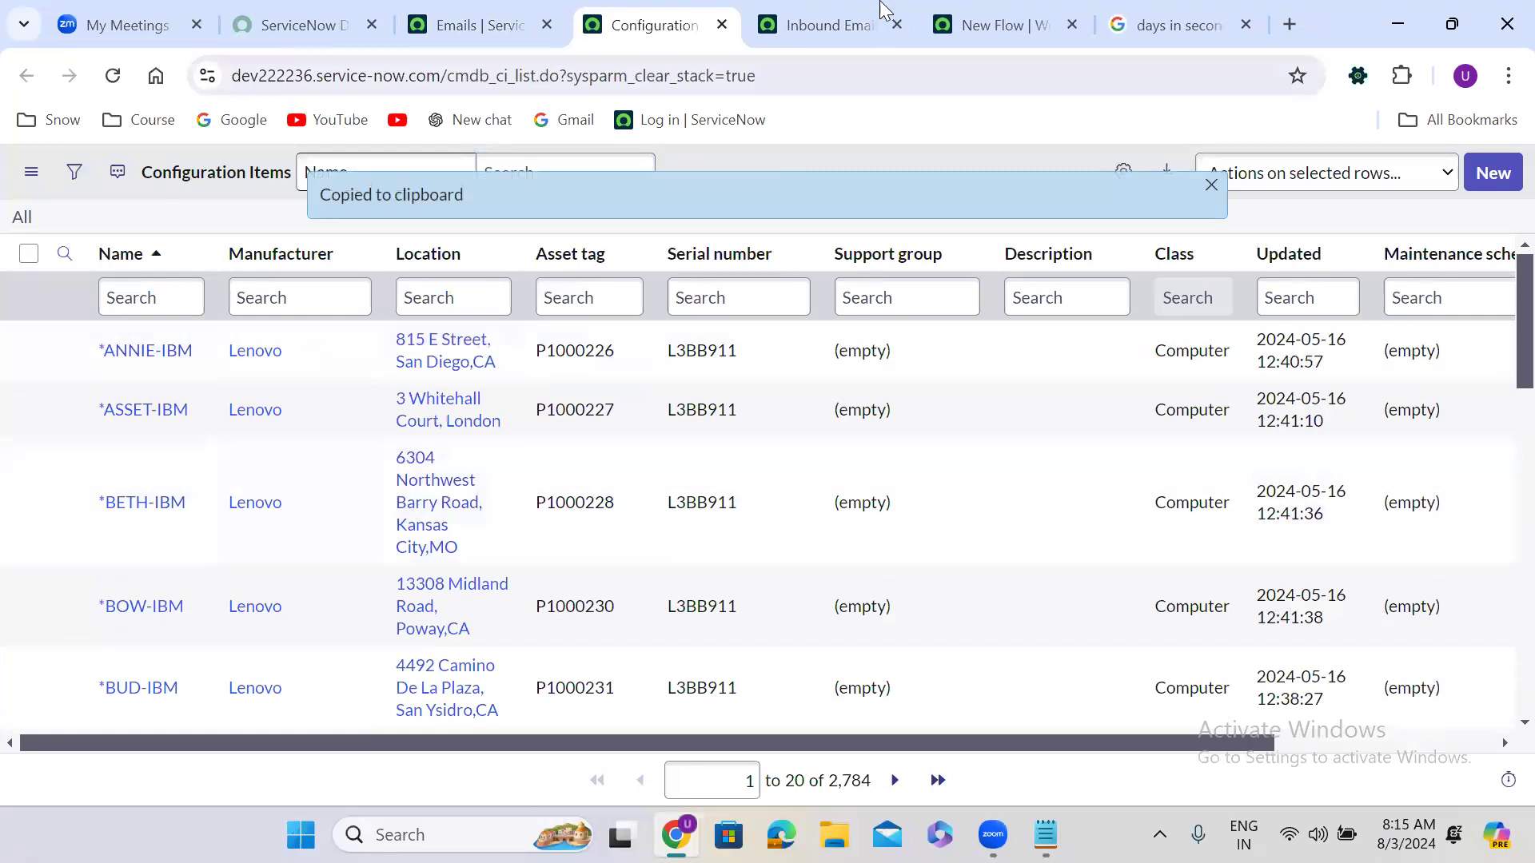
{"action": "left_click", "coordinate": [999, 24]}
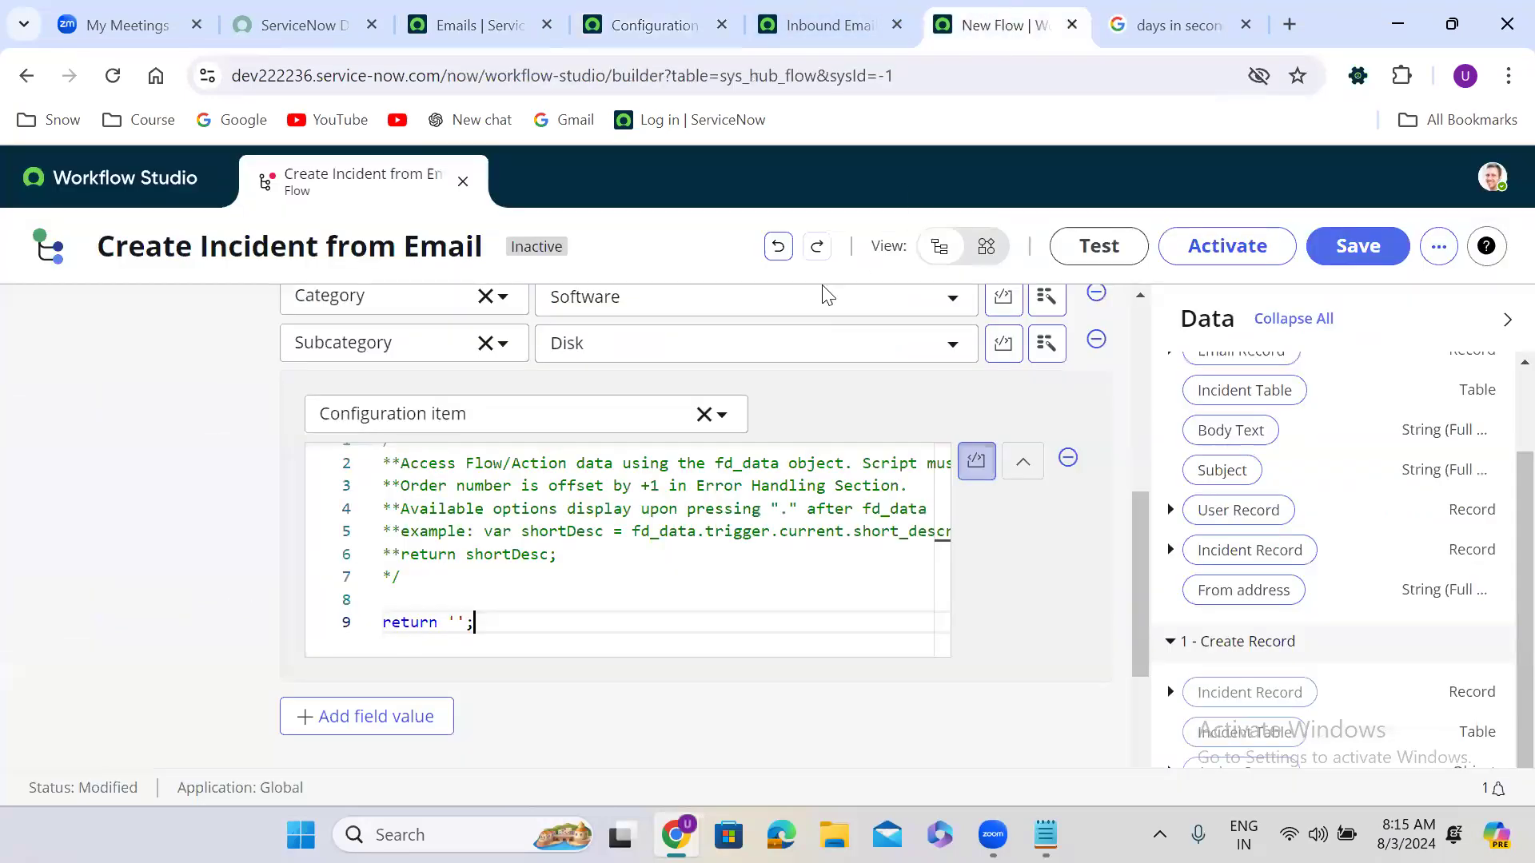
{"action": "left_click", "coordinate": [455, 622]}
{"action": "key", "text": "ctrl+v"}
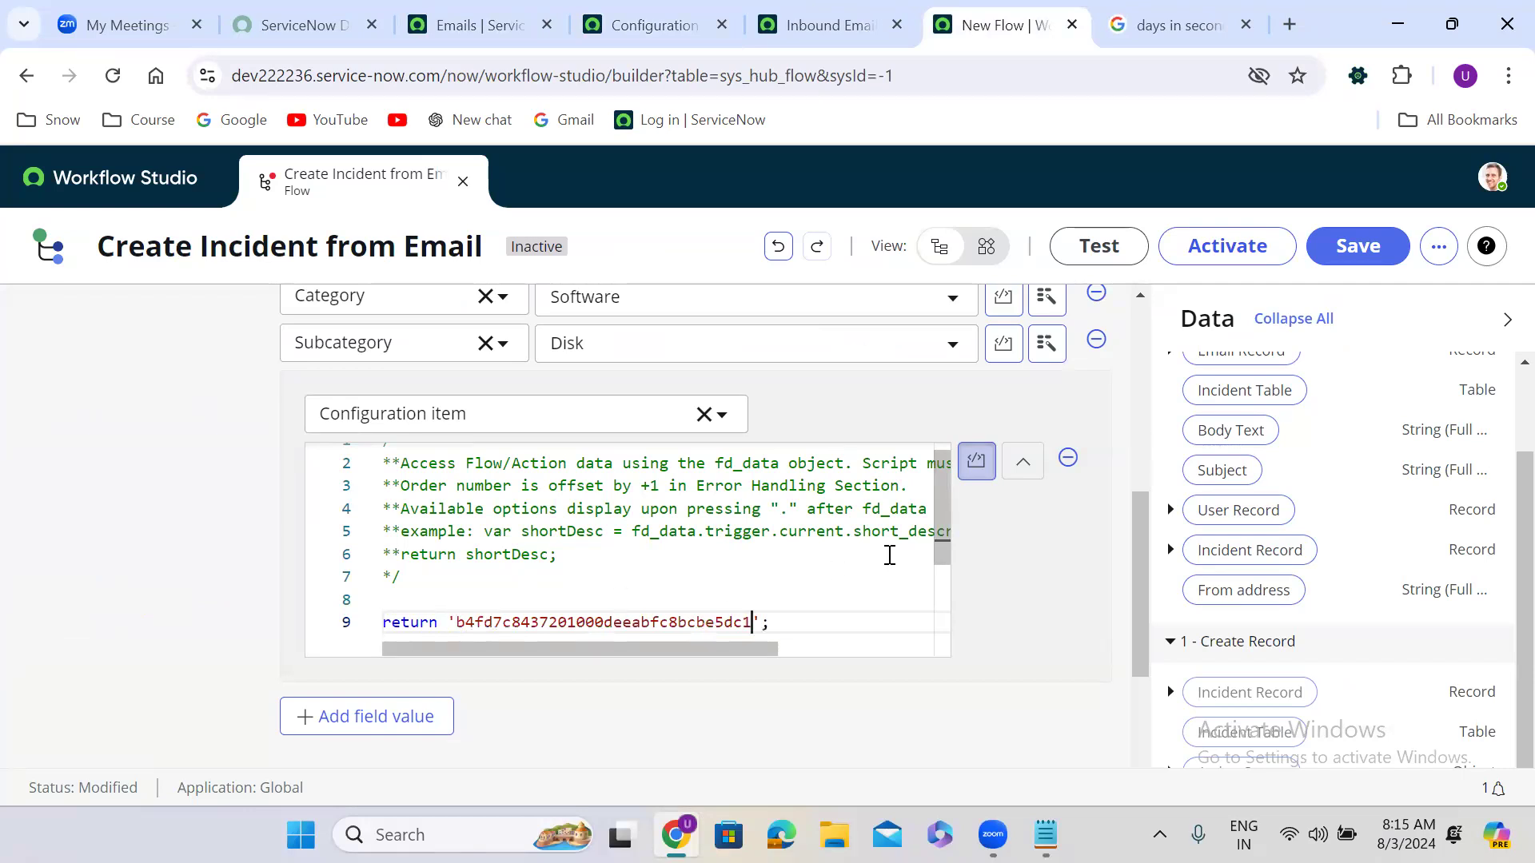
{"action": "left_click", "coordinate": [1023, 460]}
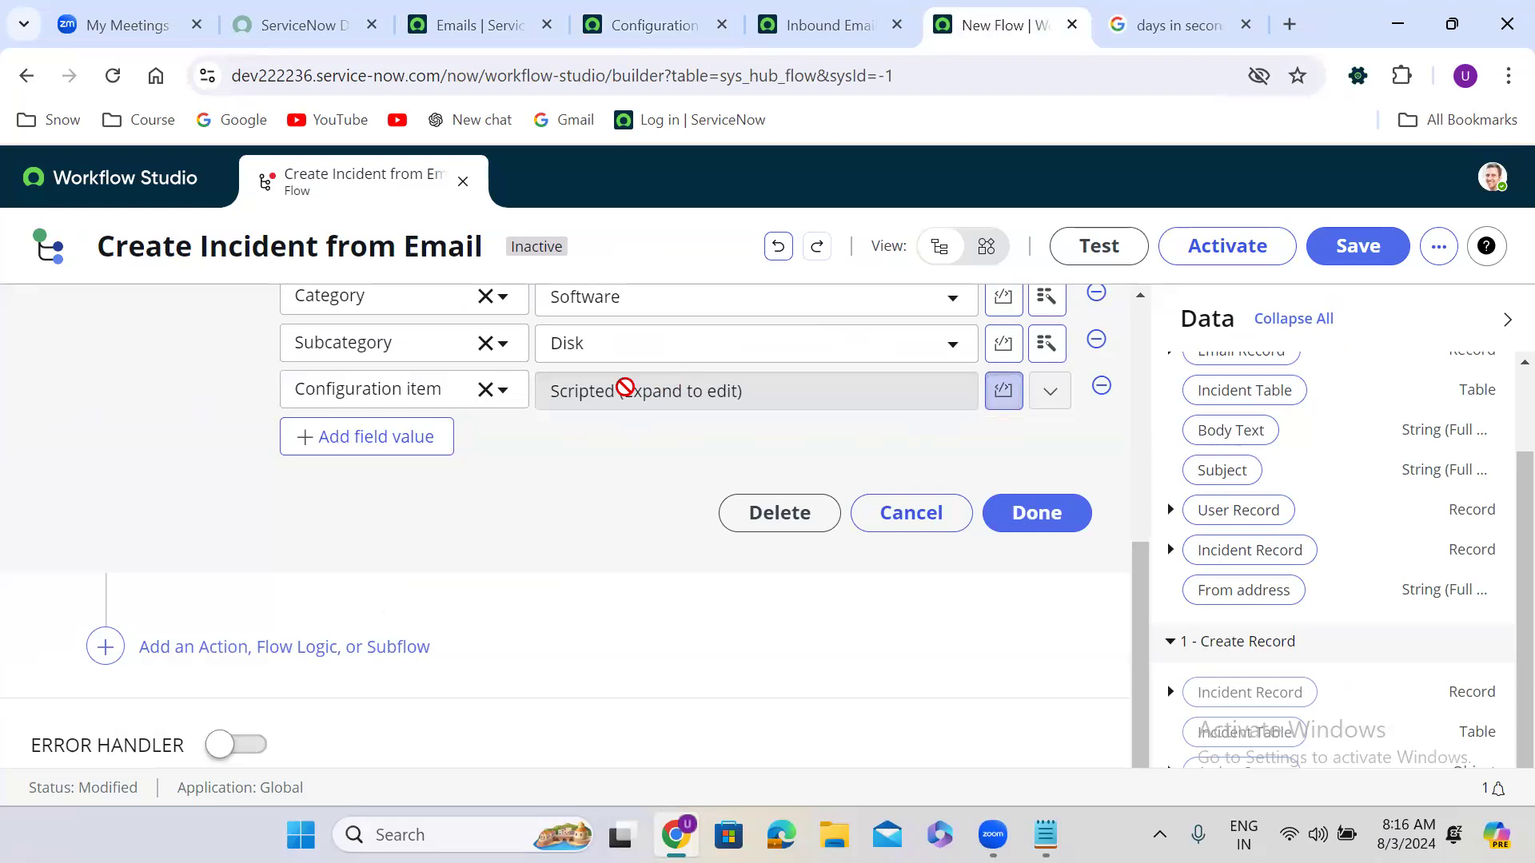
{"action": "left_click", "coordinate": [1004, 391]}
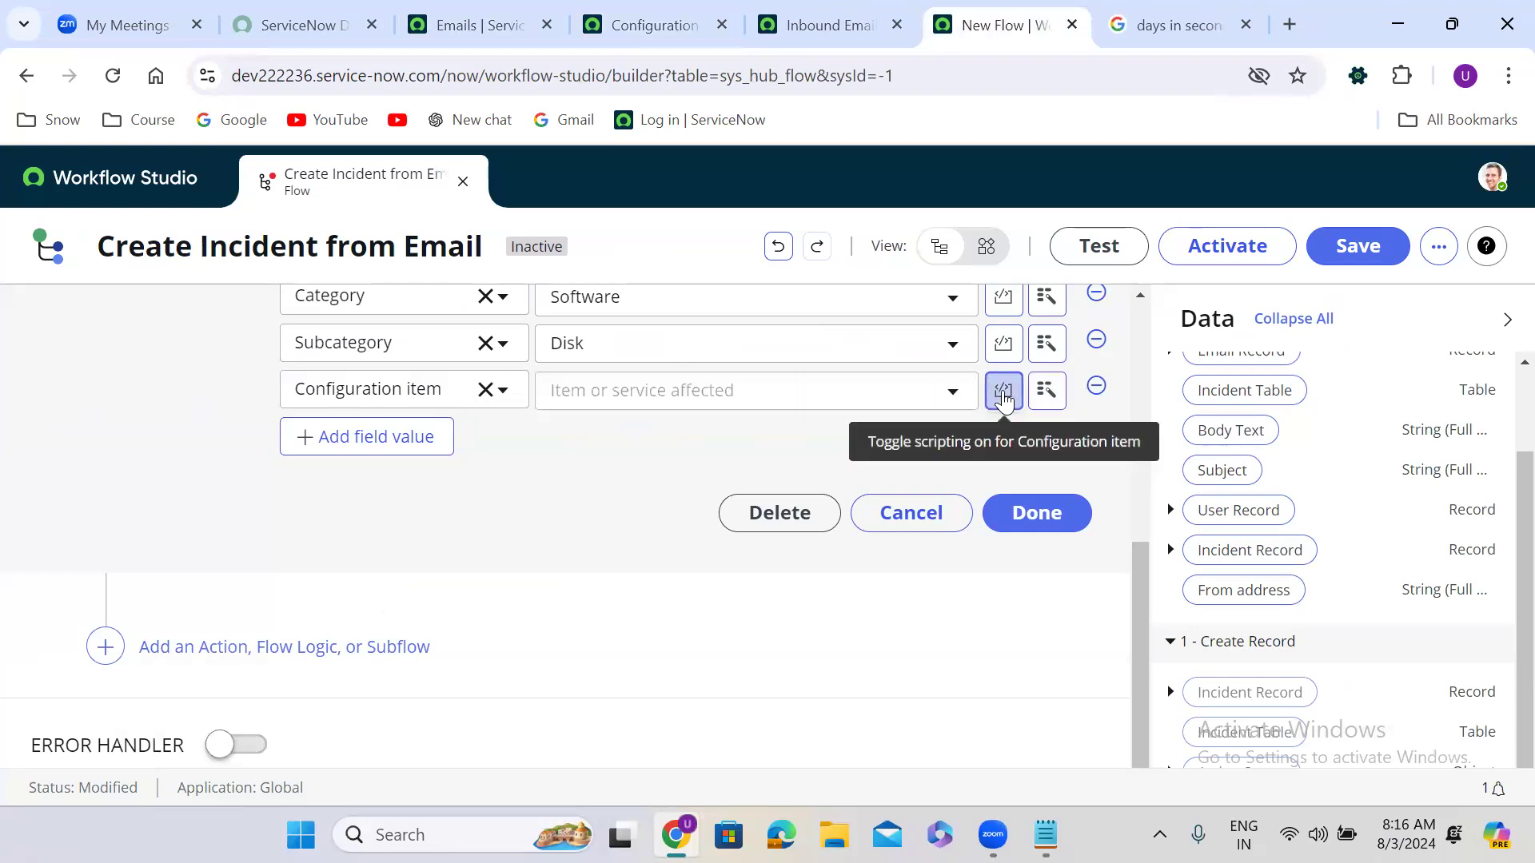
{"action": "left_click", "coordinate": [1004, 391]}
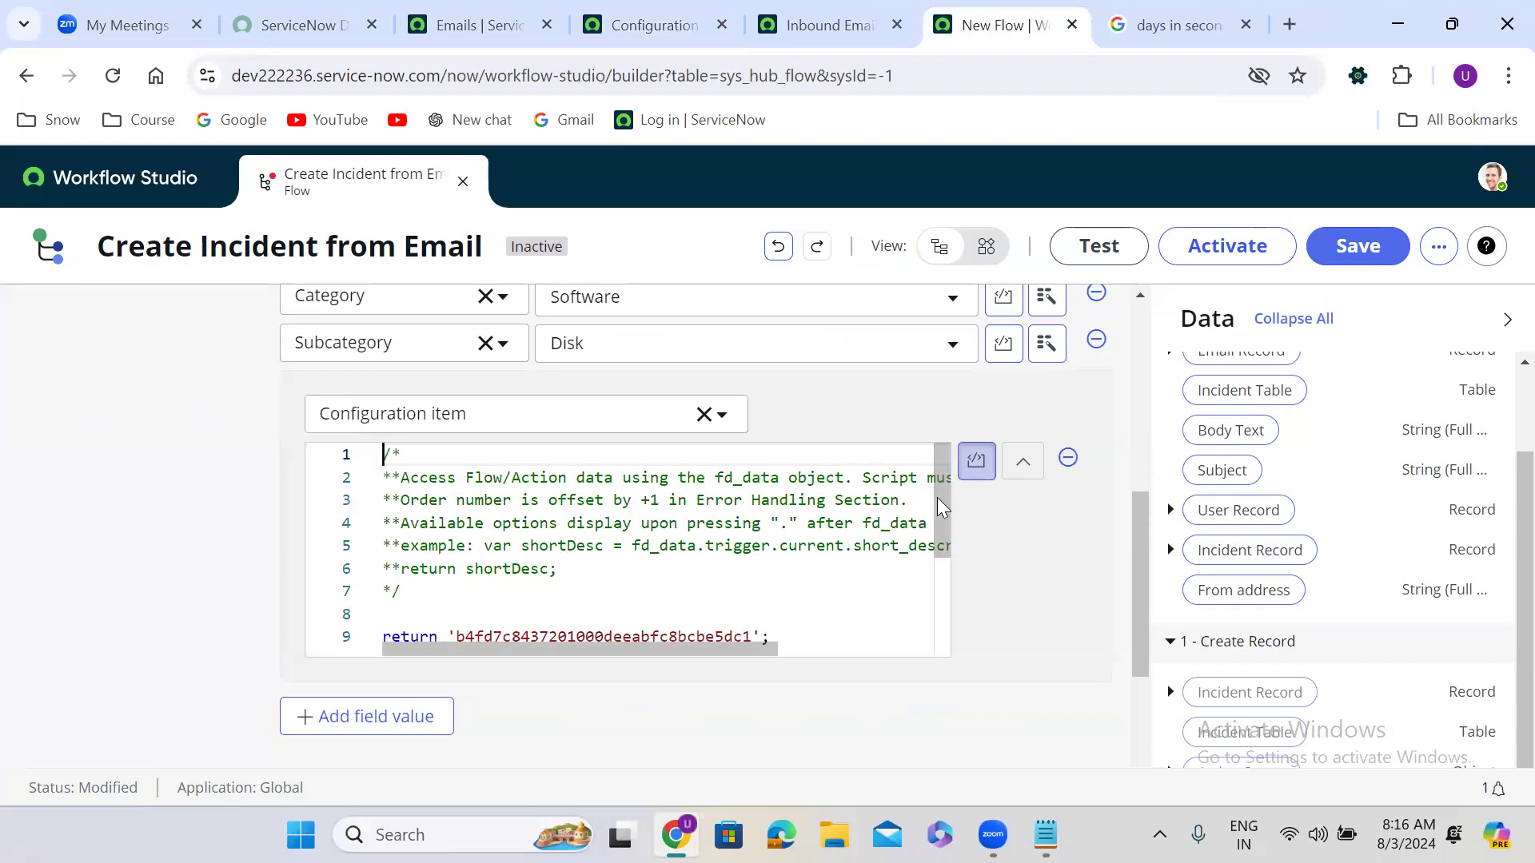
Step: Insert blank lines above the return statement in the Configuration item script
{"action": "left_click_drag", "start_coordinate": [940, 504], "coordinate": [935, 549]}
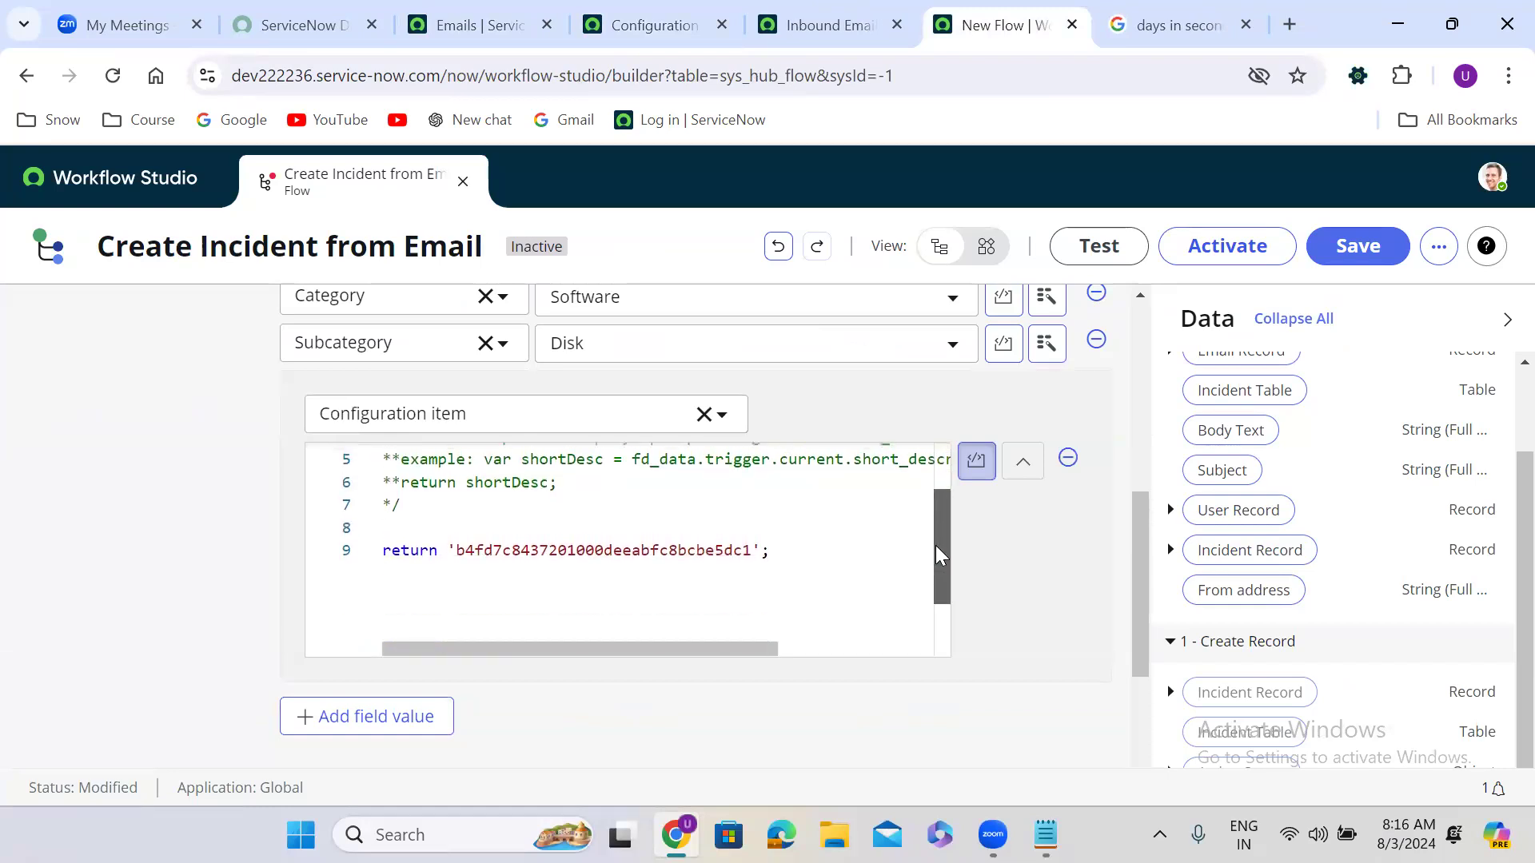
{"action": "left_click", "coordinate": [398, 521]}
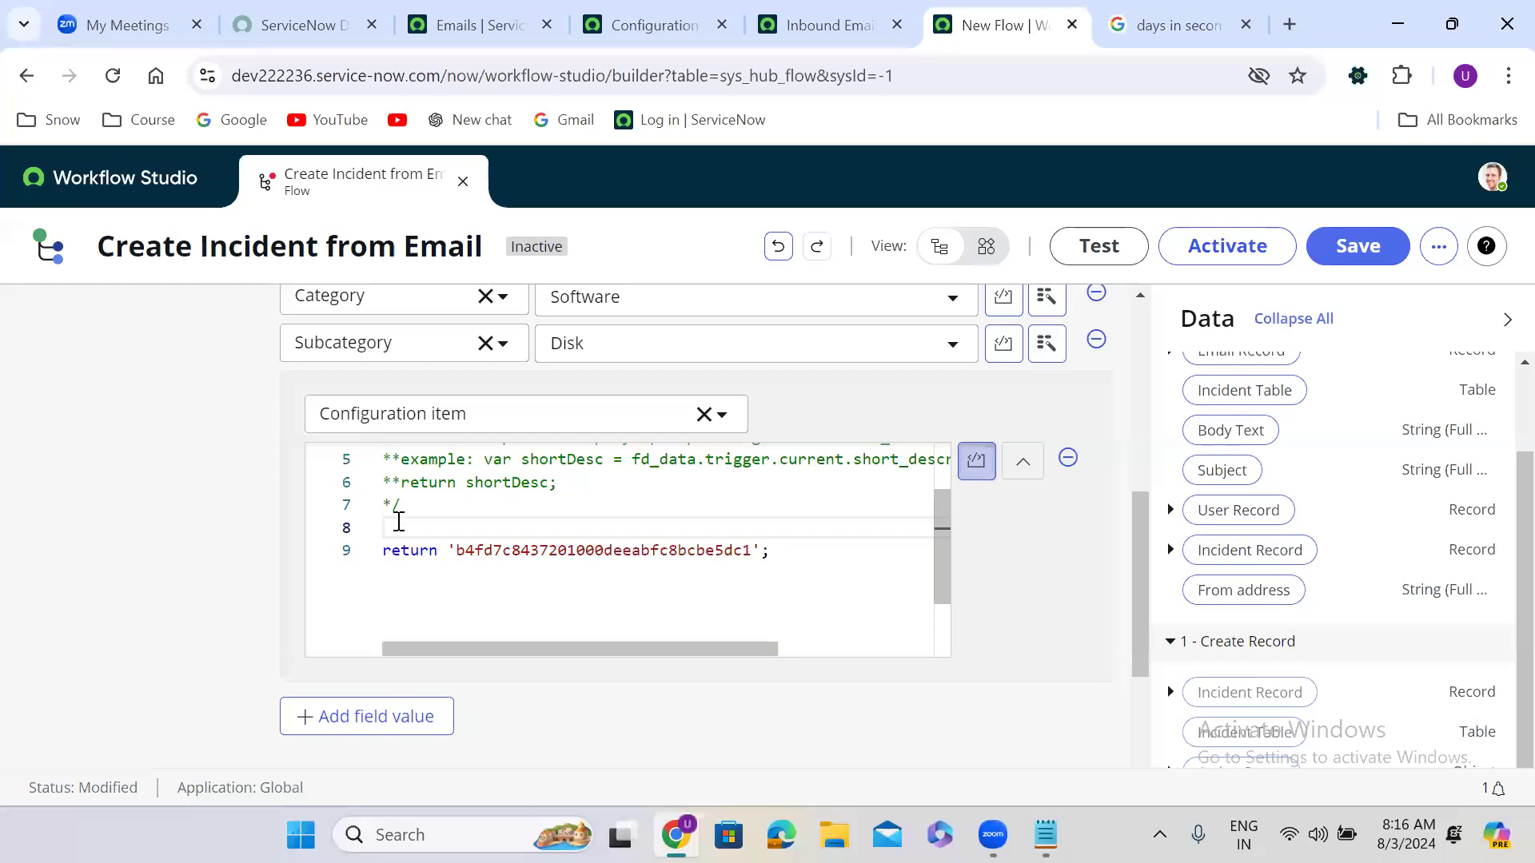
{"action": "key", "text": "Return"}
{"action": "key", "text": "Return"}
{"action": "key", "text": "Up"}
{"action": "key", "text": "Up"}
{"action": "key", "text": "Down"}
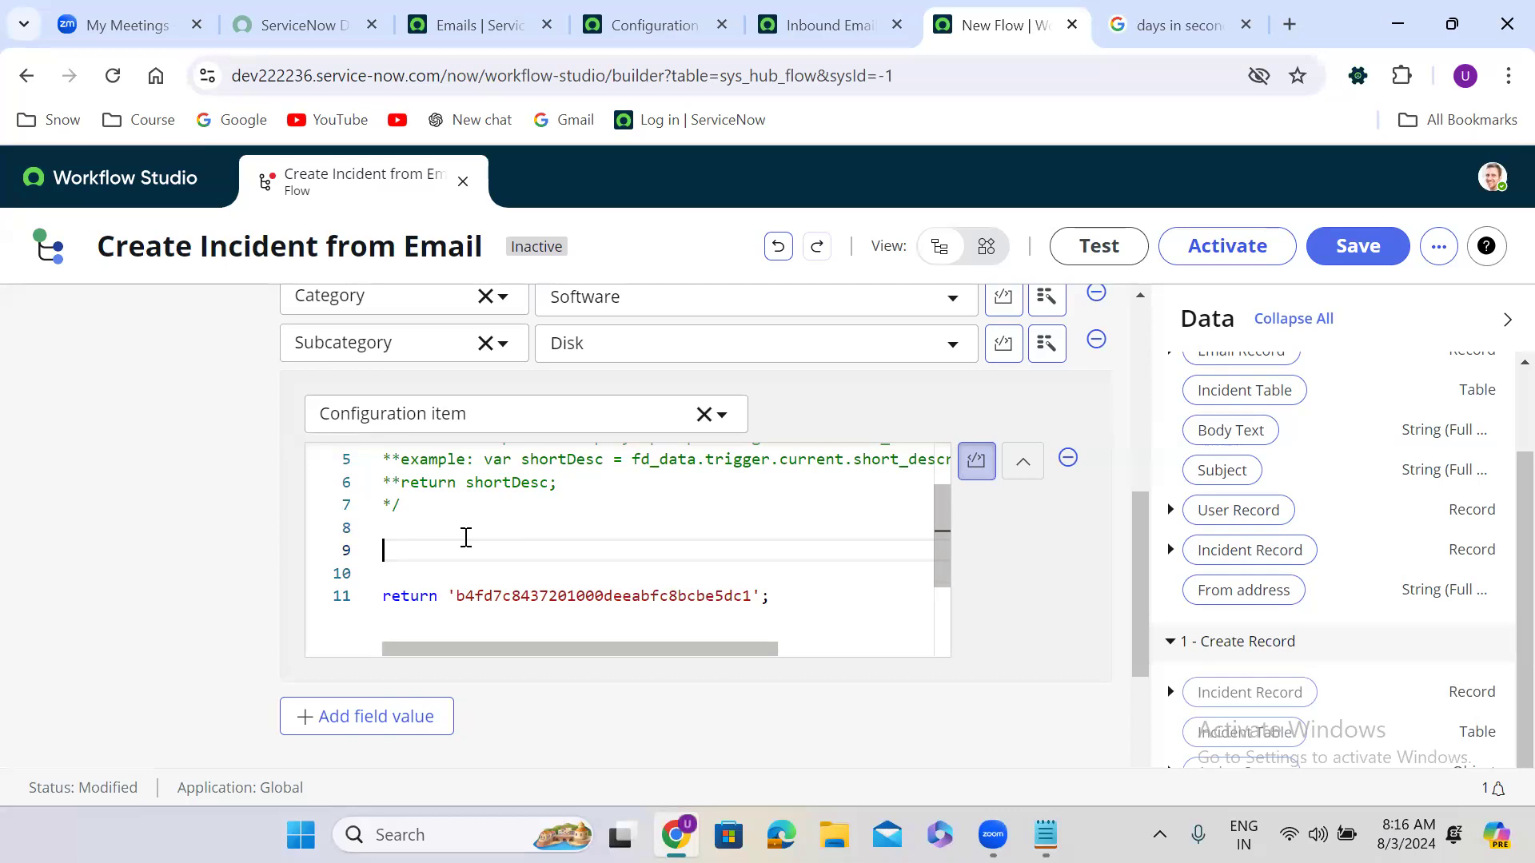
{"action": "double_click", "coordinate": [482, 597]}
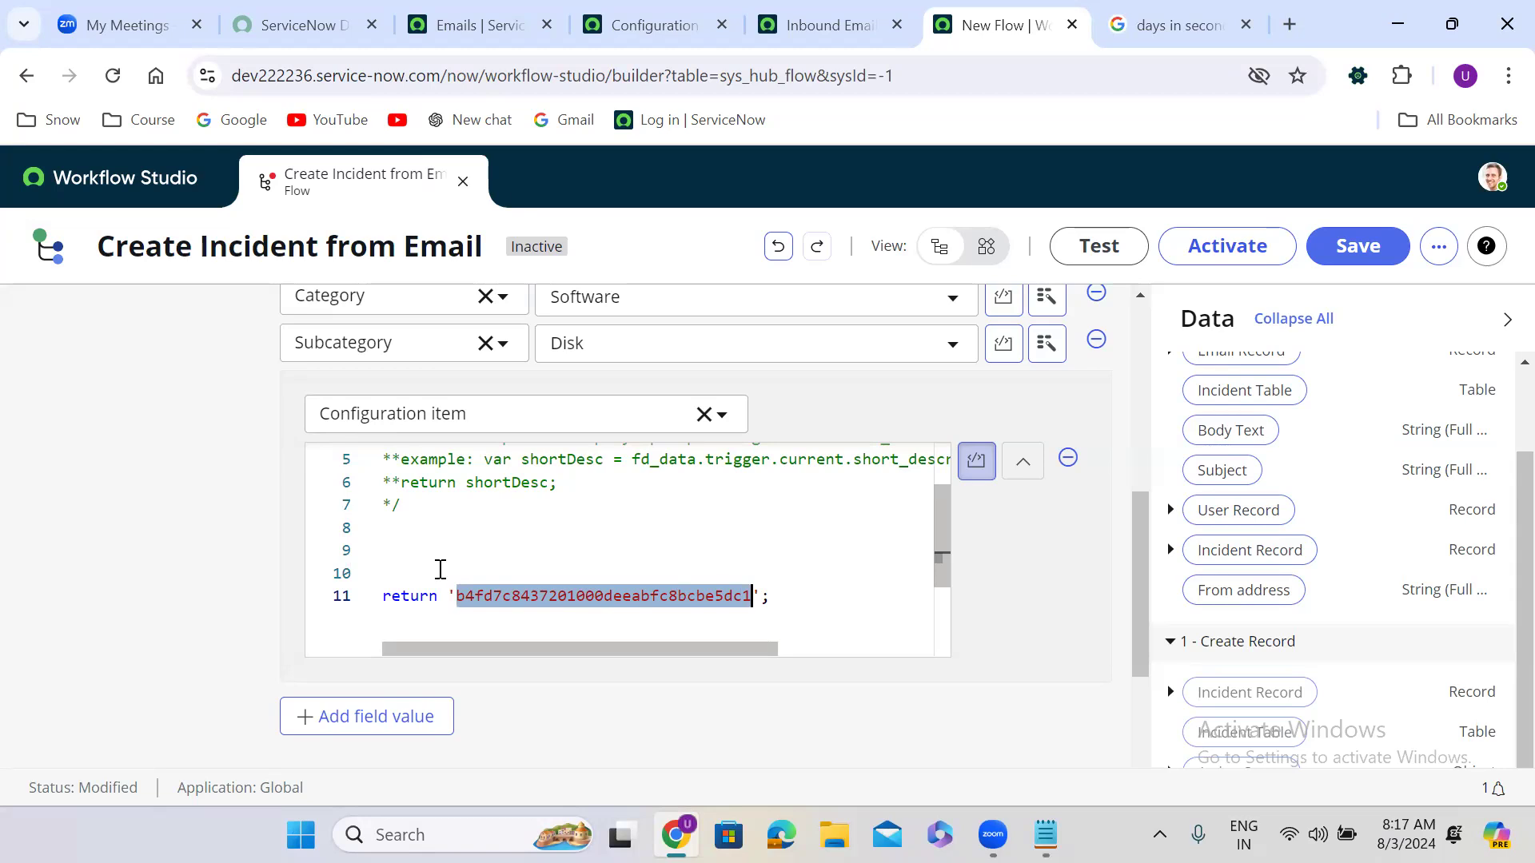
{"action": "scroll", "coordinate": [1503, 531], "scroll_direction": "up", "scroll_amount": 1}
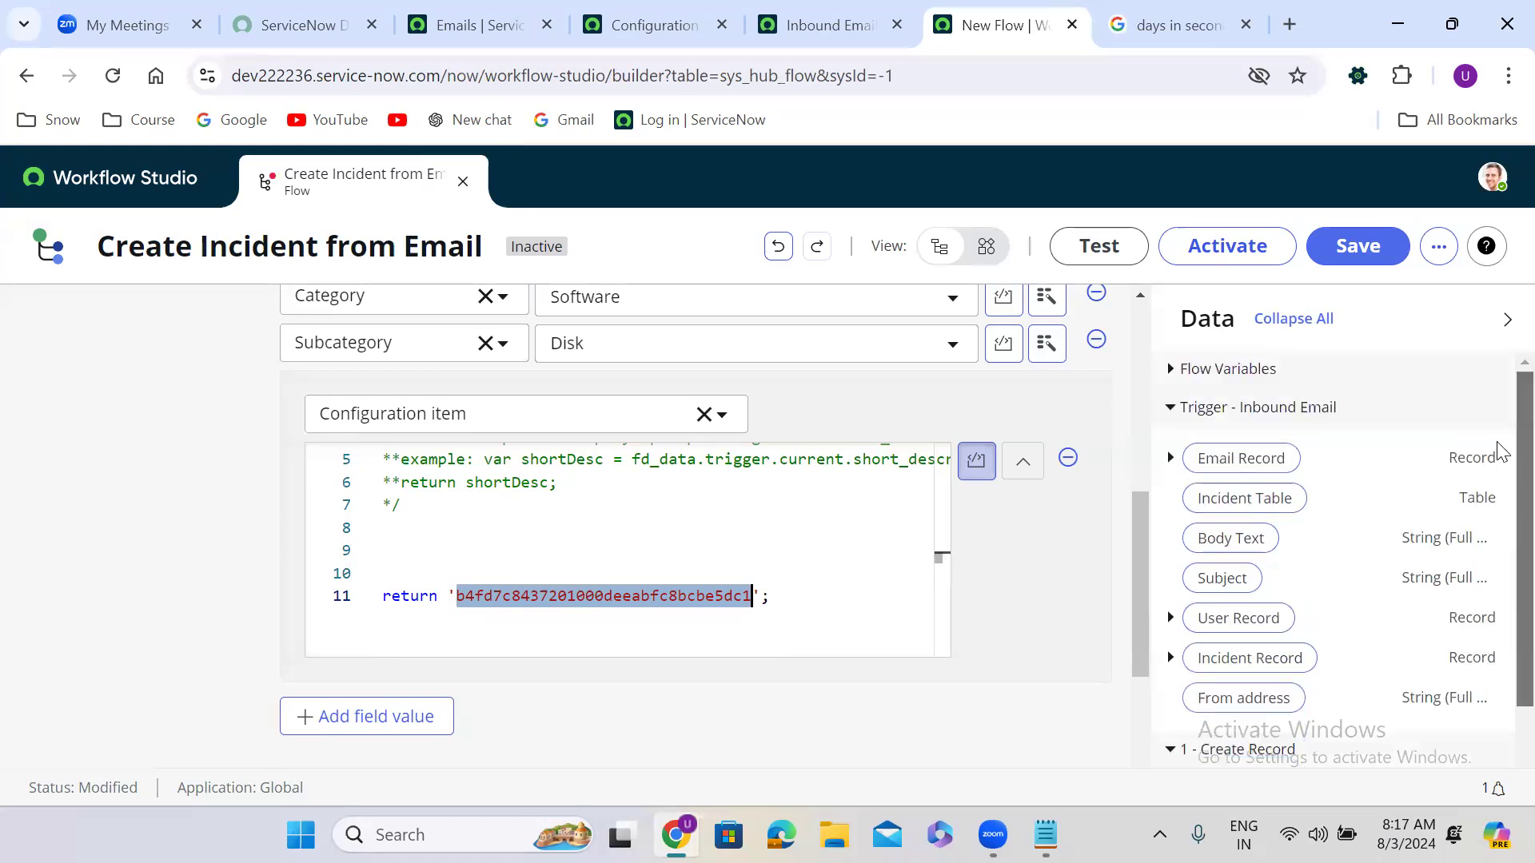
{"action": "left_click_drag", "start_coordinate": [1148, 574], "coordinate": [1127, 610]}
{"action": "scroll", "coordinate": [1499, 570], "scroll_direction": "down", "scroll_amount": 1}
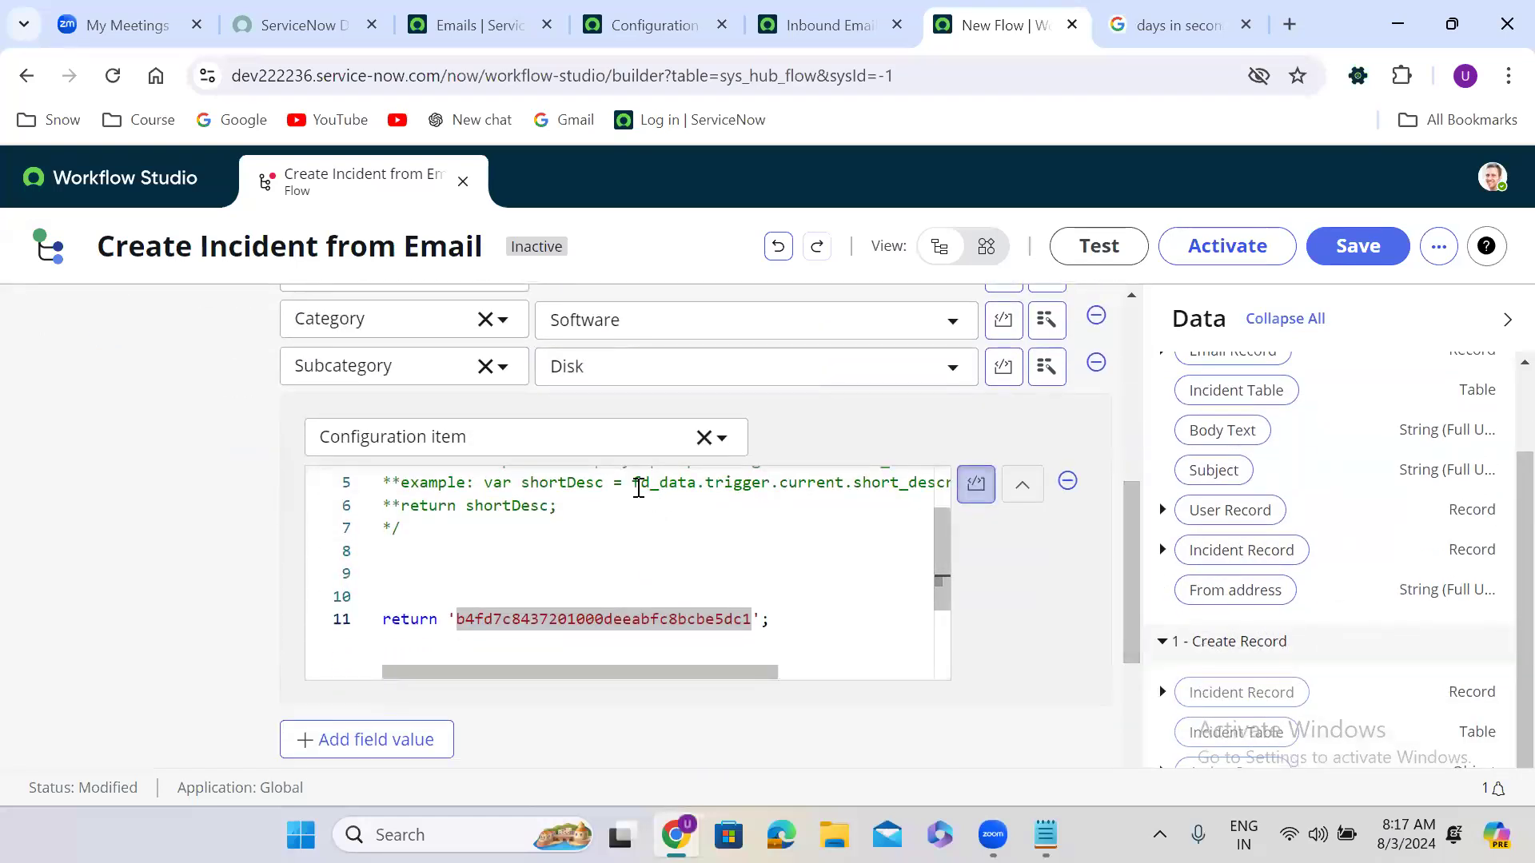
Step: On line 9, begin an fd_data.trigger reference using autocomplete
{"action": "left_click", "coordinate": [452, 569]}
{"action": "type", "text": "fd"}
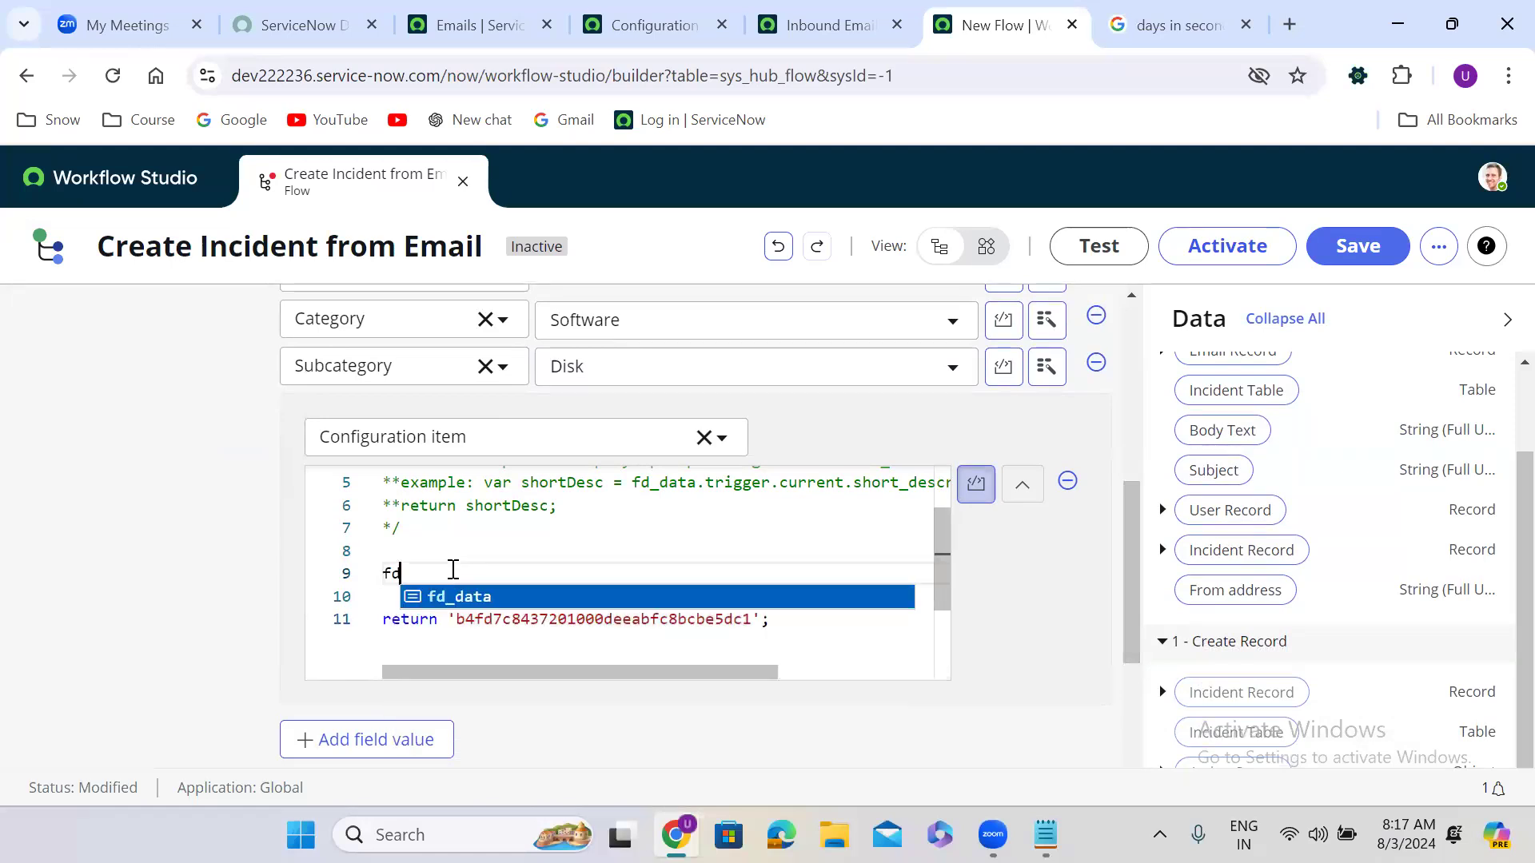
{"action": "key", "text": "Return"}
{"action": "type", "text": "."}
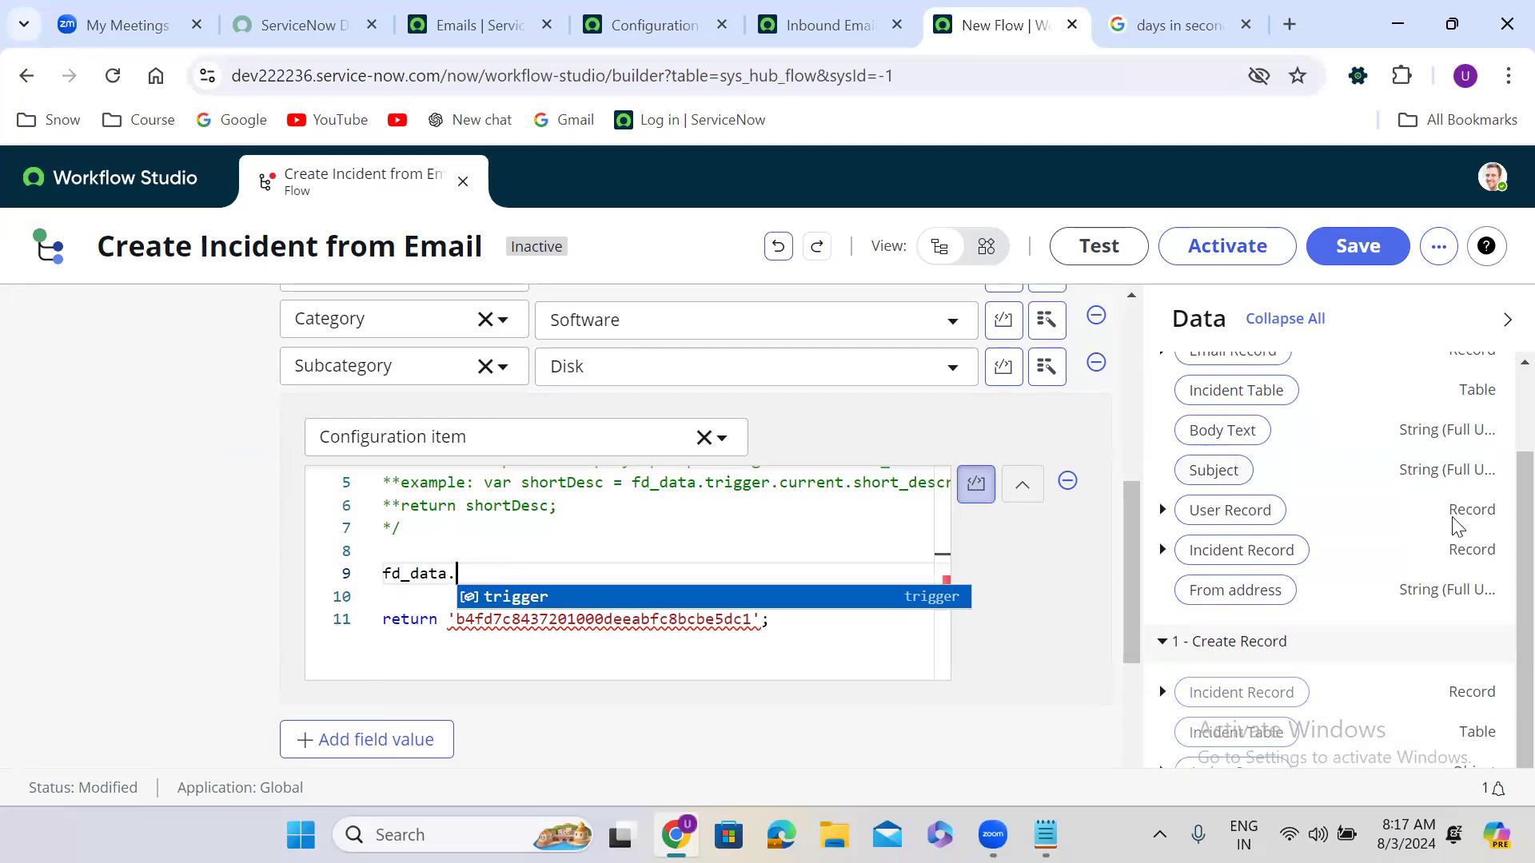
{"action": "scroll", "coordinate": [1501, 587], "scroll_direction": "up", "scroll_amount": 1}
{"action": "scroll", "coordinate": [1501, 560], "scroll_direction": "up", "scroll_amount": 1}
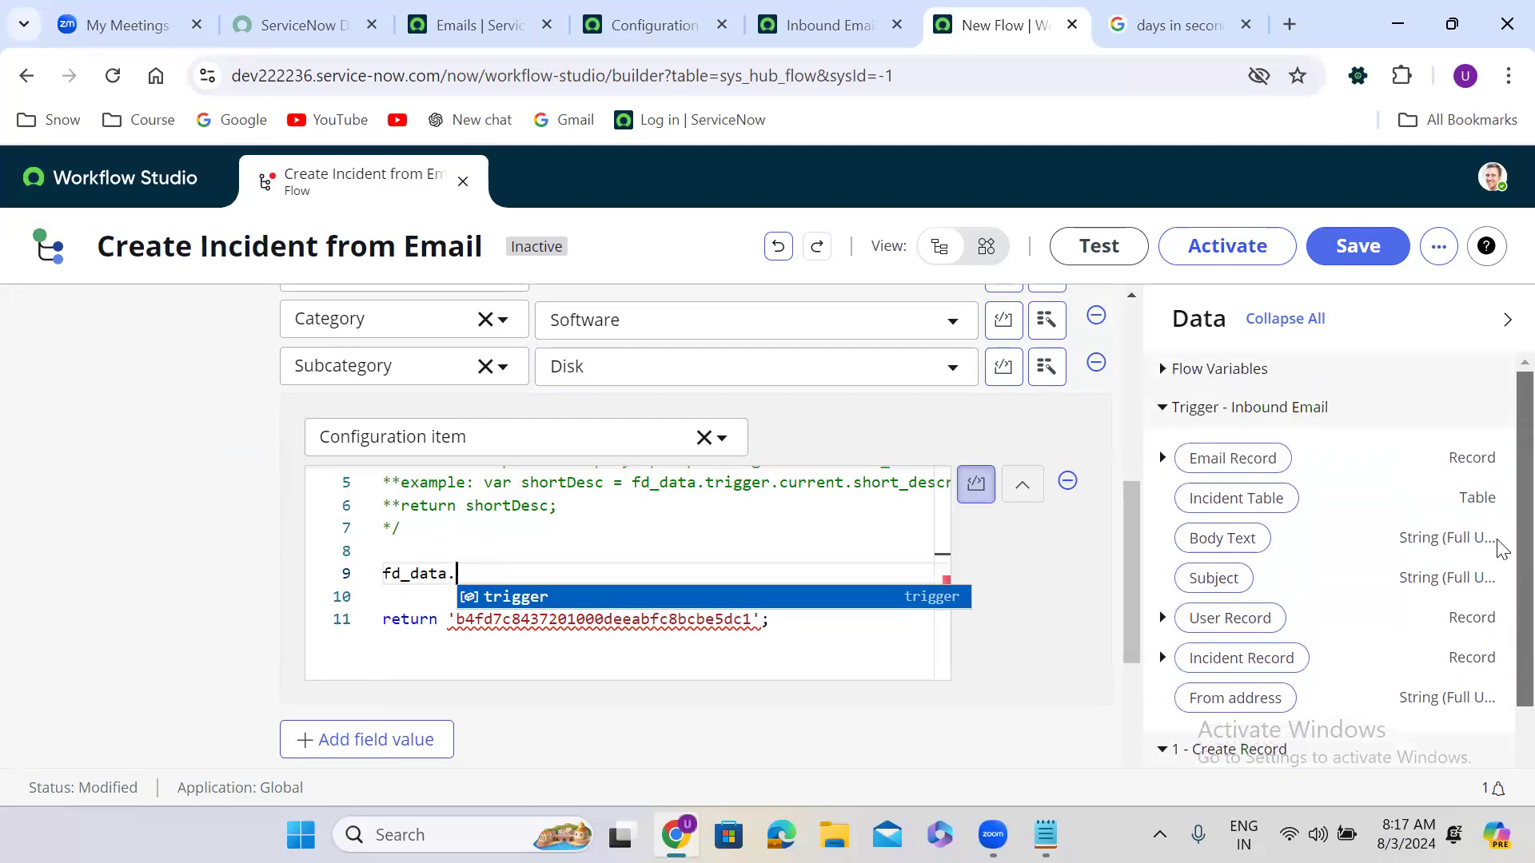
{"action": "scroll", "coordinate": [1499, 552], "scroll_direction": "down", "scroll_amount": 2}
{"action": "scroll", "coordinate": [1501, 617], "scroll_direction": "down", "scroll_amount": 1}
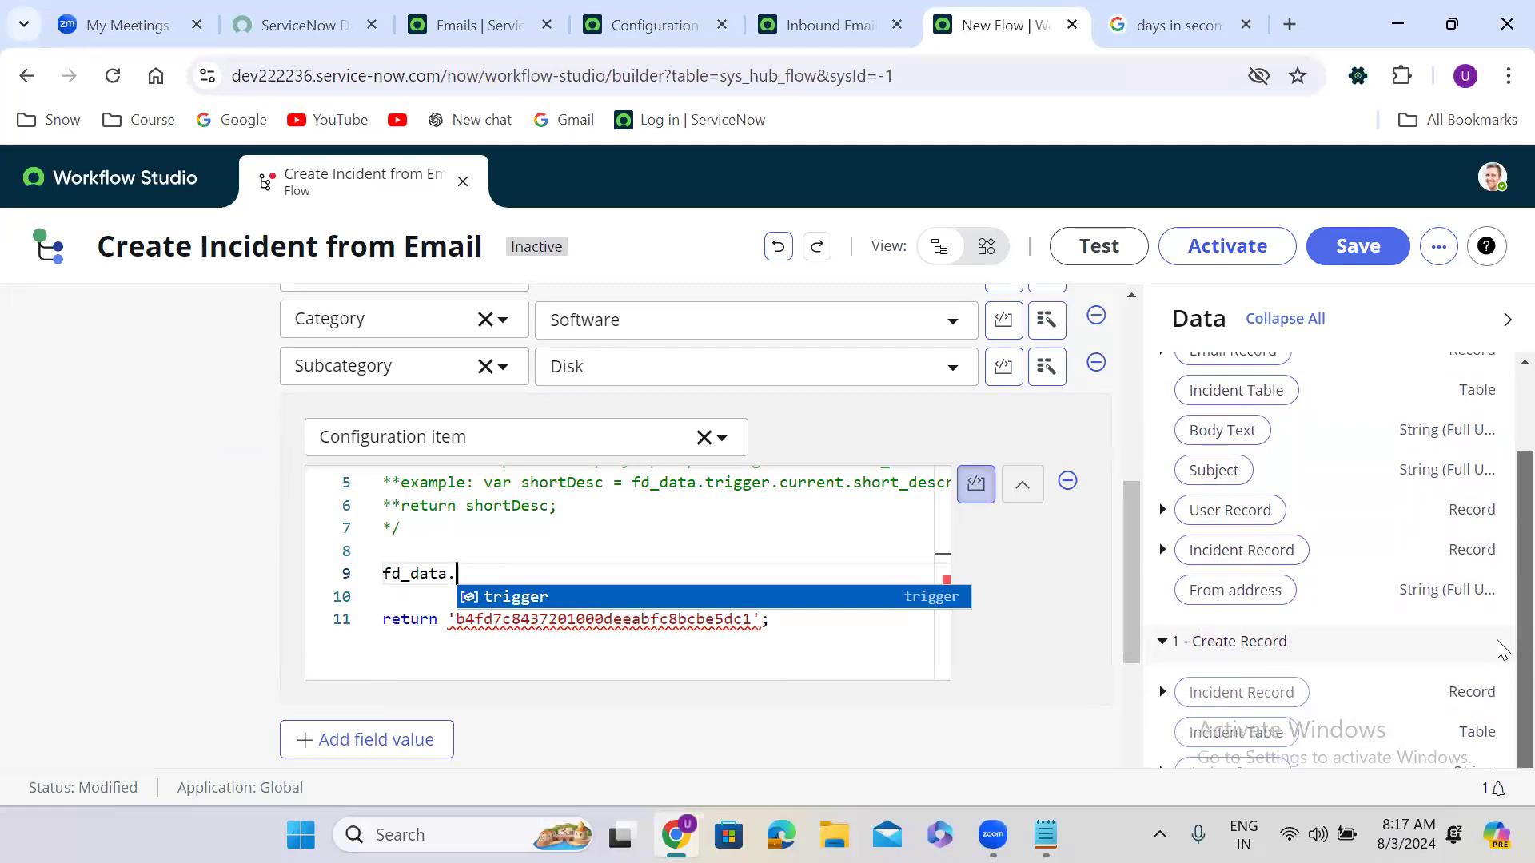
{"action": "type", "text": "c"}
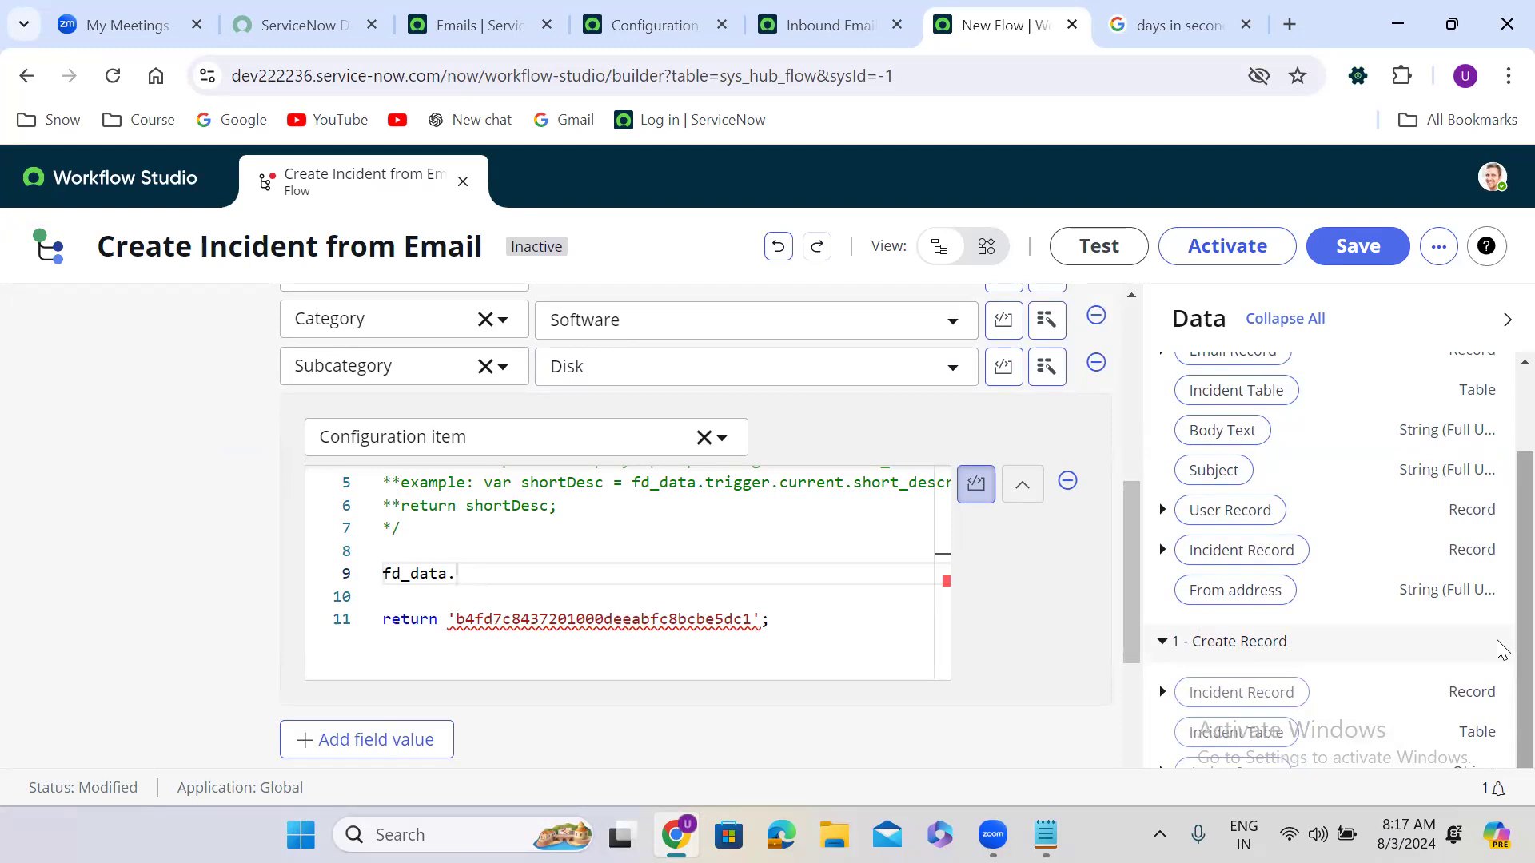
{"action": "type", "text": "trigger"}
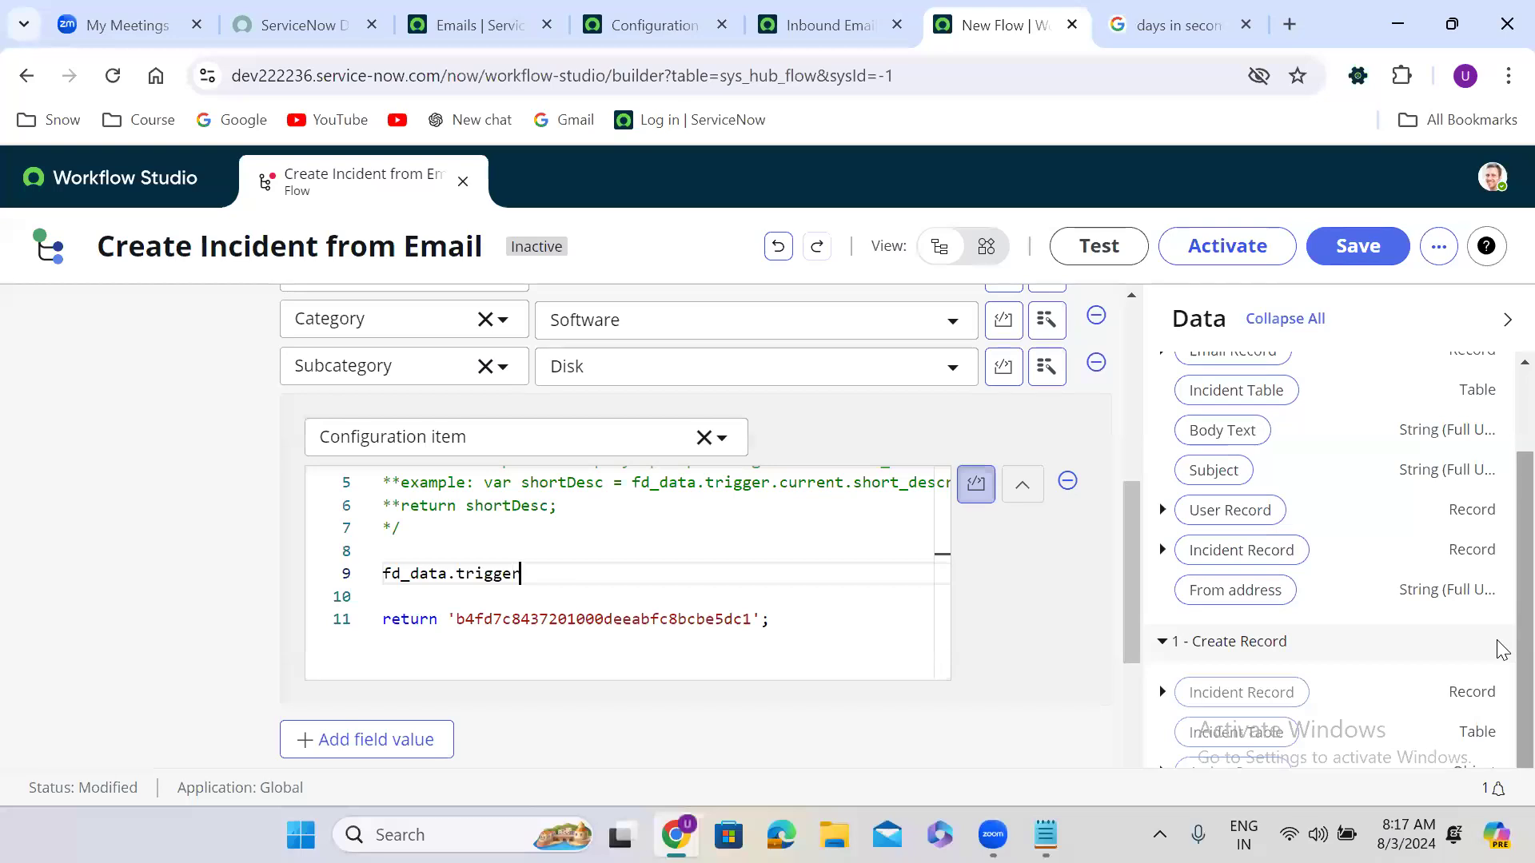
{"action": "type", "text": "."}
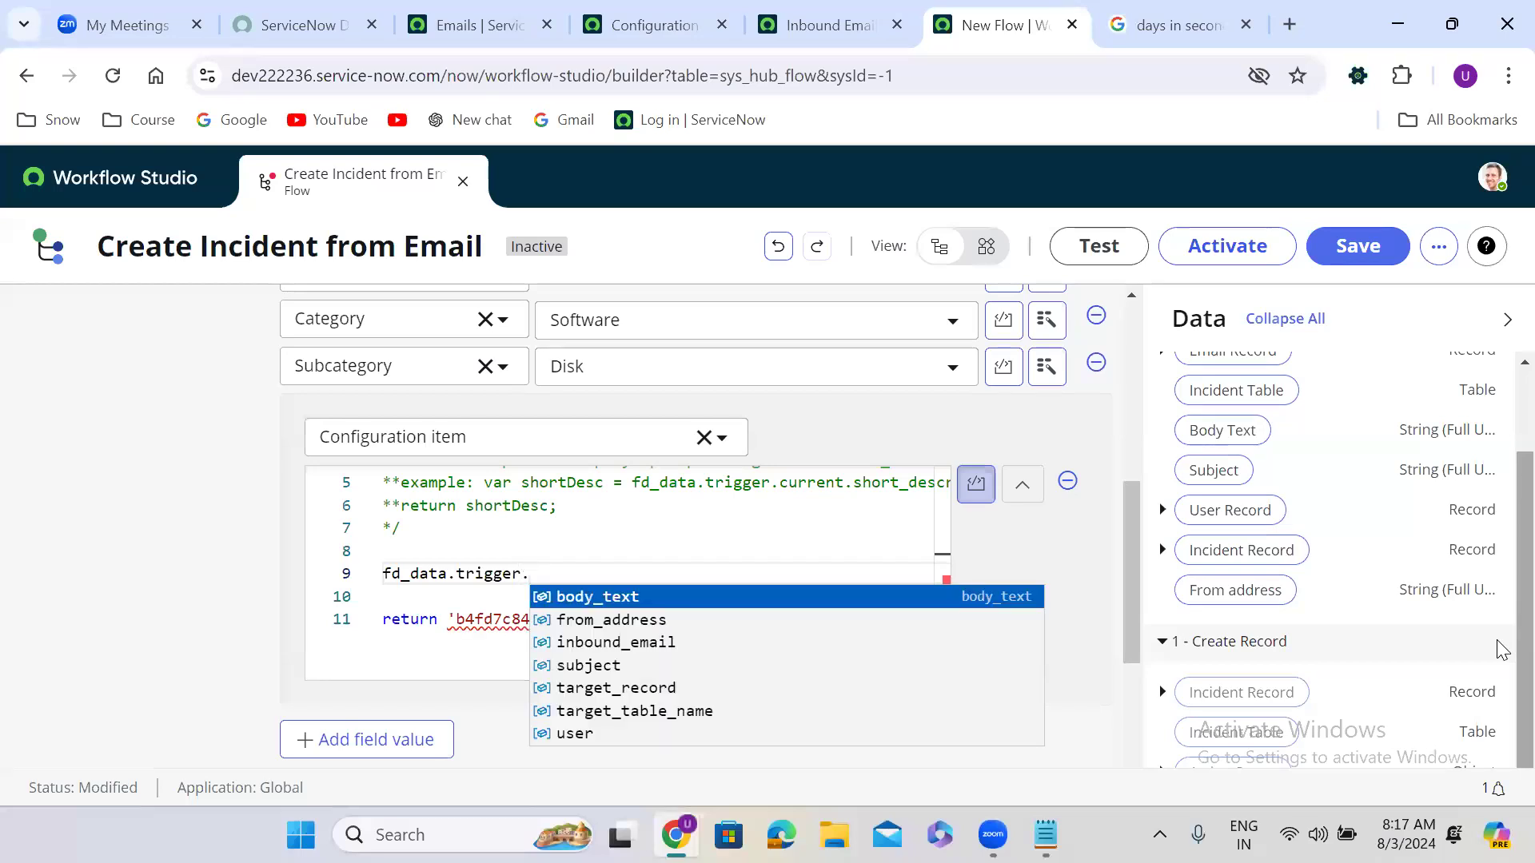
{"action": "key", "text": "BackSpace"}
{"action": "key", "text": "BackSpace"}
{"action": "key", "text": "BackSpace"}
{"action": "key", "text": "BackSpace"}
{"action": "key", "text": "BackSpace"}
{"action": "key", "text": "BackSpace"}
{"action": "key", "text": "BackSpace"}
{"action": "key", "text": "BackSpace"}
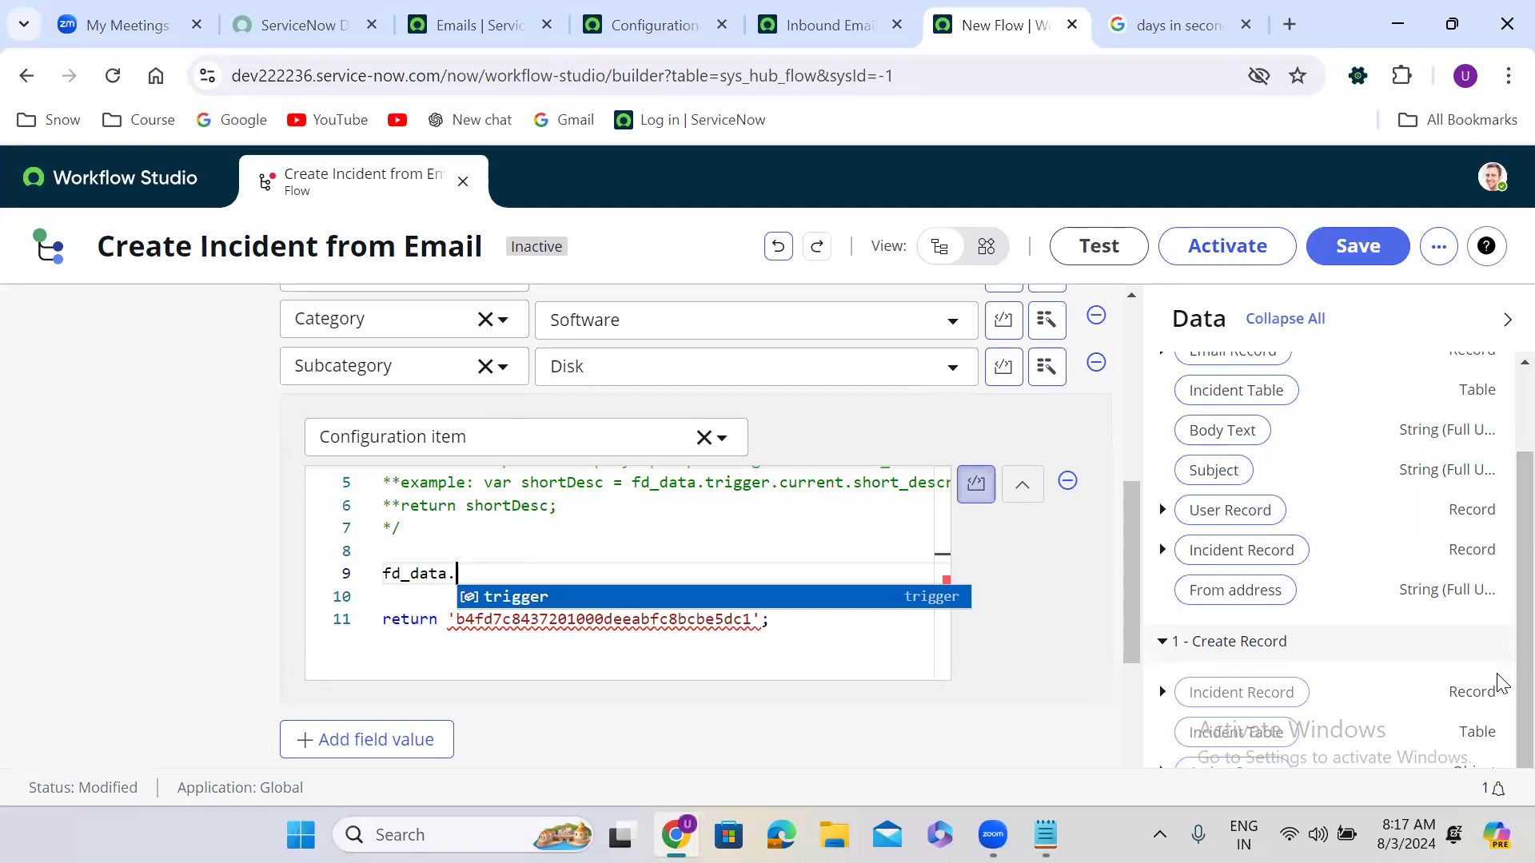
Step: Complete the reference as fd_data.trigger.subject, then cut that line out of the script
{"action": "left_click_drag", "start_coordinate": [1132, 630], "coordinate": [1126, 433]}
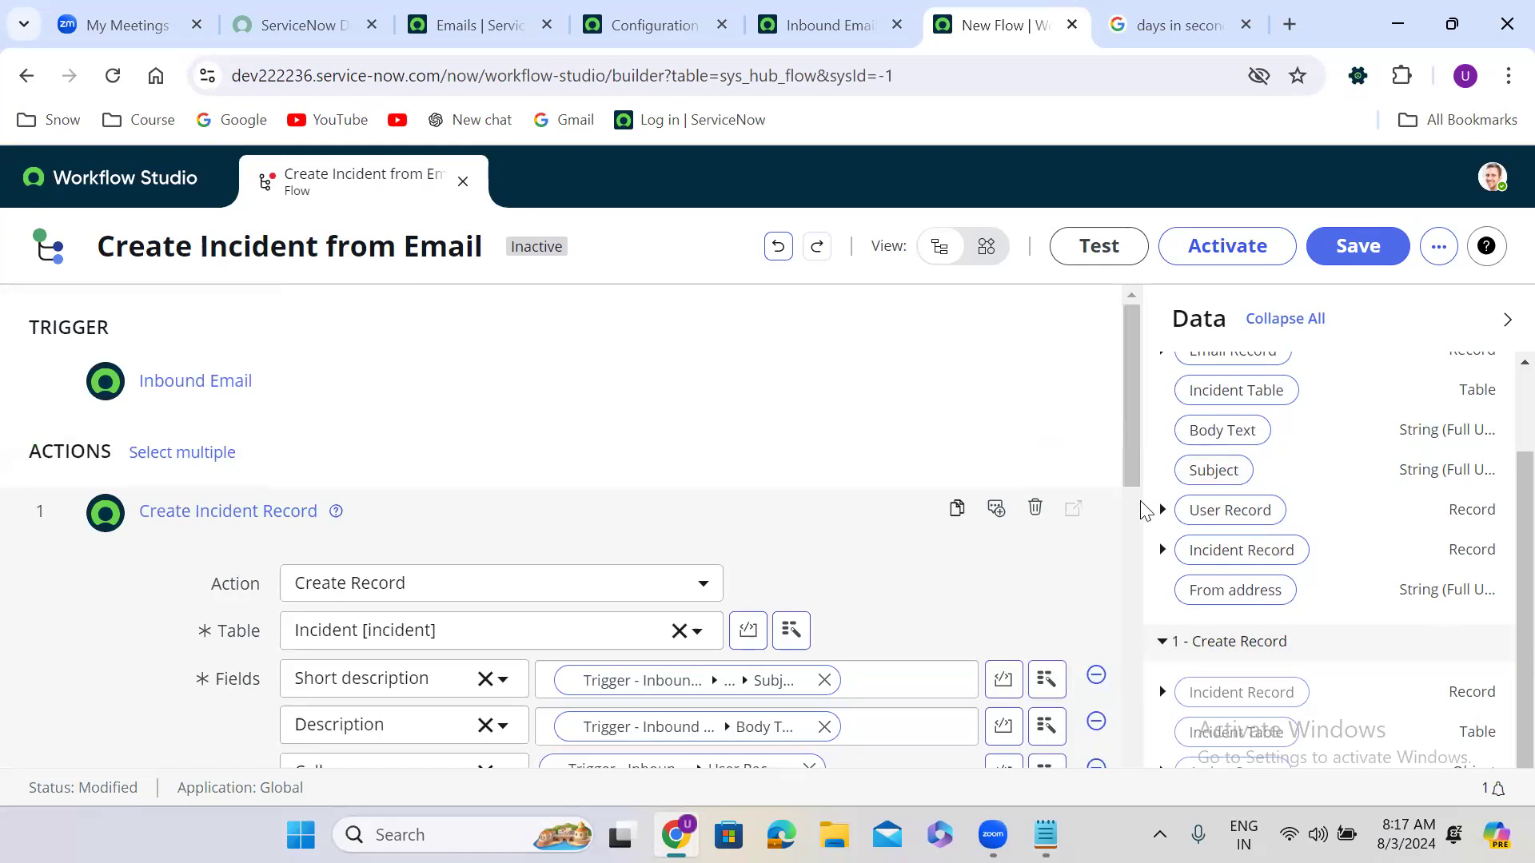
{"action": "left_click_drag", "start_coordinate": [1130, 400], "coordinate": [1137, 602]}
{"action": "key", "text": "Return"}
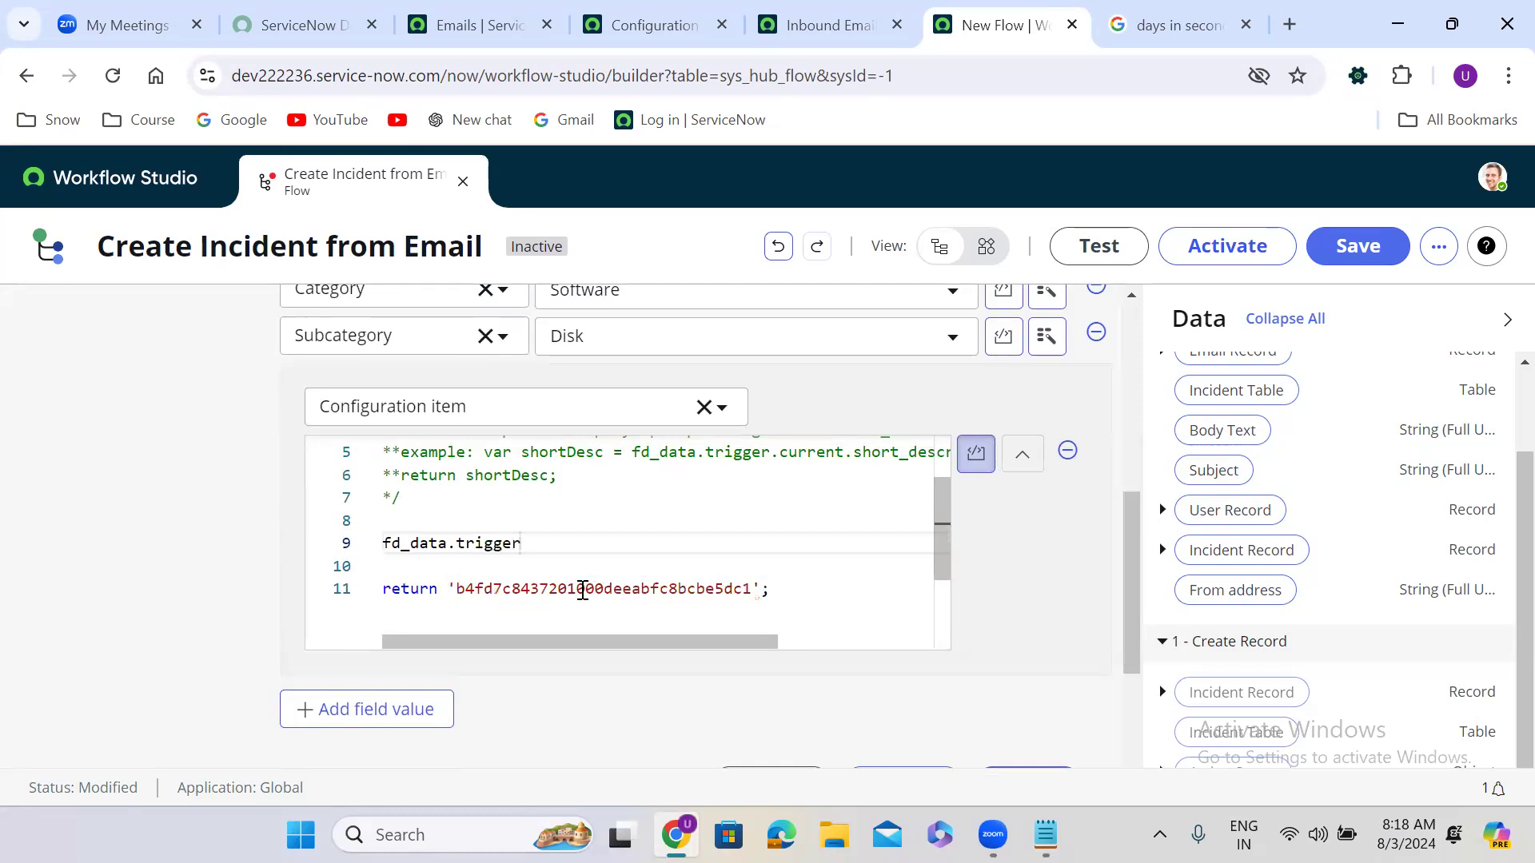
{"action": "type", "text": "."}
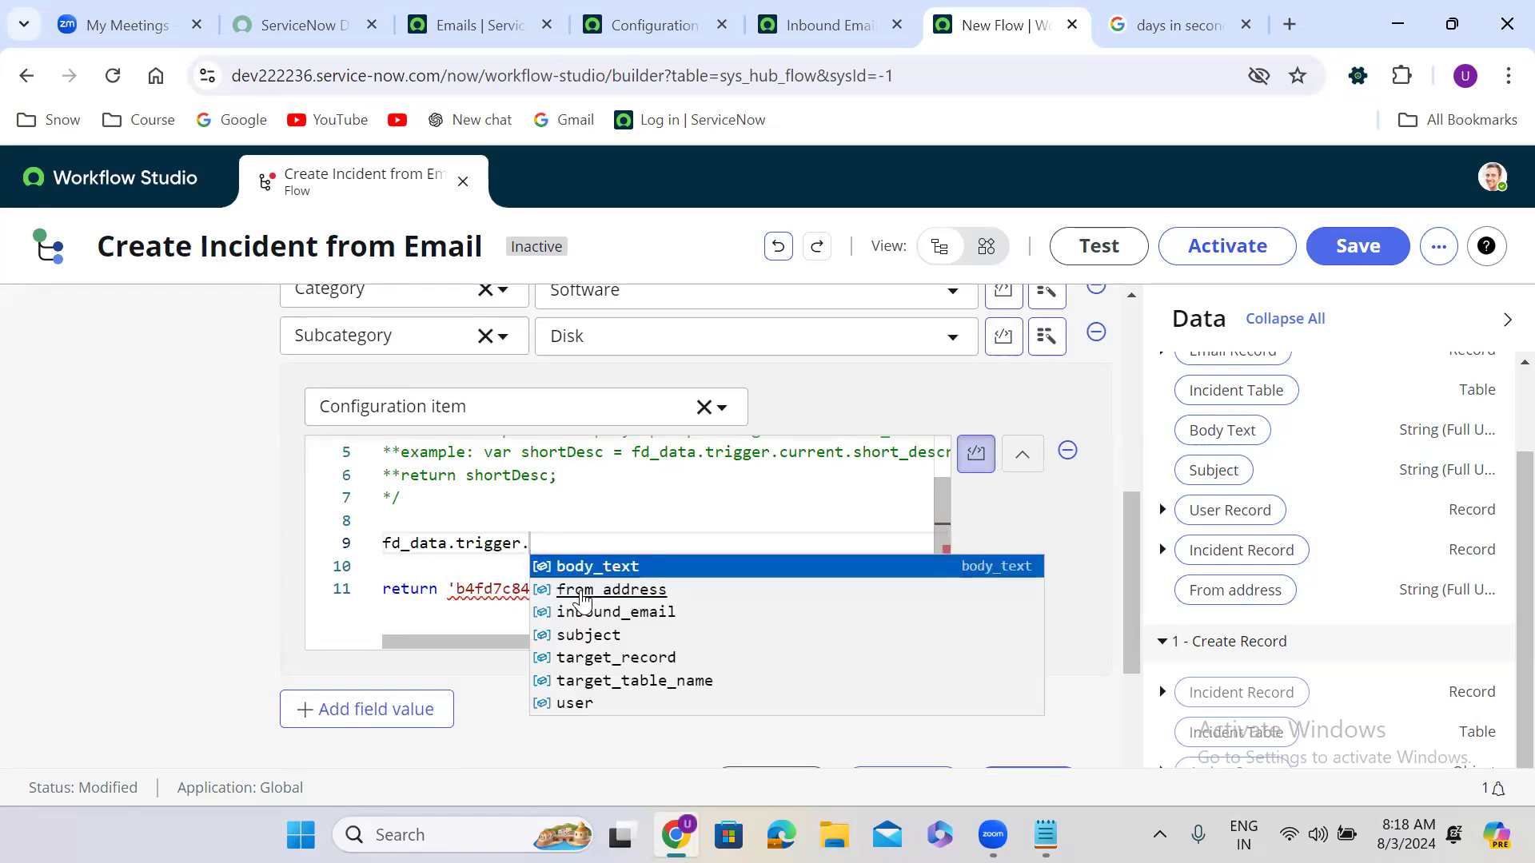
{"action": "key", "text": "Down"}
{"action": "key", "text": "Down"}
{"action": "key", "text": "Down"}
{"action": "key", "text": "Down"}
{"action": "key", "text": "Down"}
{"action": "key", "text": "Down"}
{"action": "key", "text": "Down"}
{"action": "key", "text": "Down"}
{"action": "key", "text": "Down"}
{"action": "key", "text": "Down"}
{"action": "key", "text": "Down"}
{"action": "key", "text": "Down"}
{"action": "key", "text": "Down"}
{"action": "key", "text": "Down"}
{"action": "key", "text": "Down"}
{"action": "key", "text": "Down"}
{"action": "key", "text": "Down"}
{"action": "key", "text": "Down"}
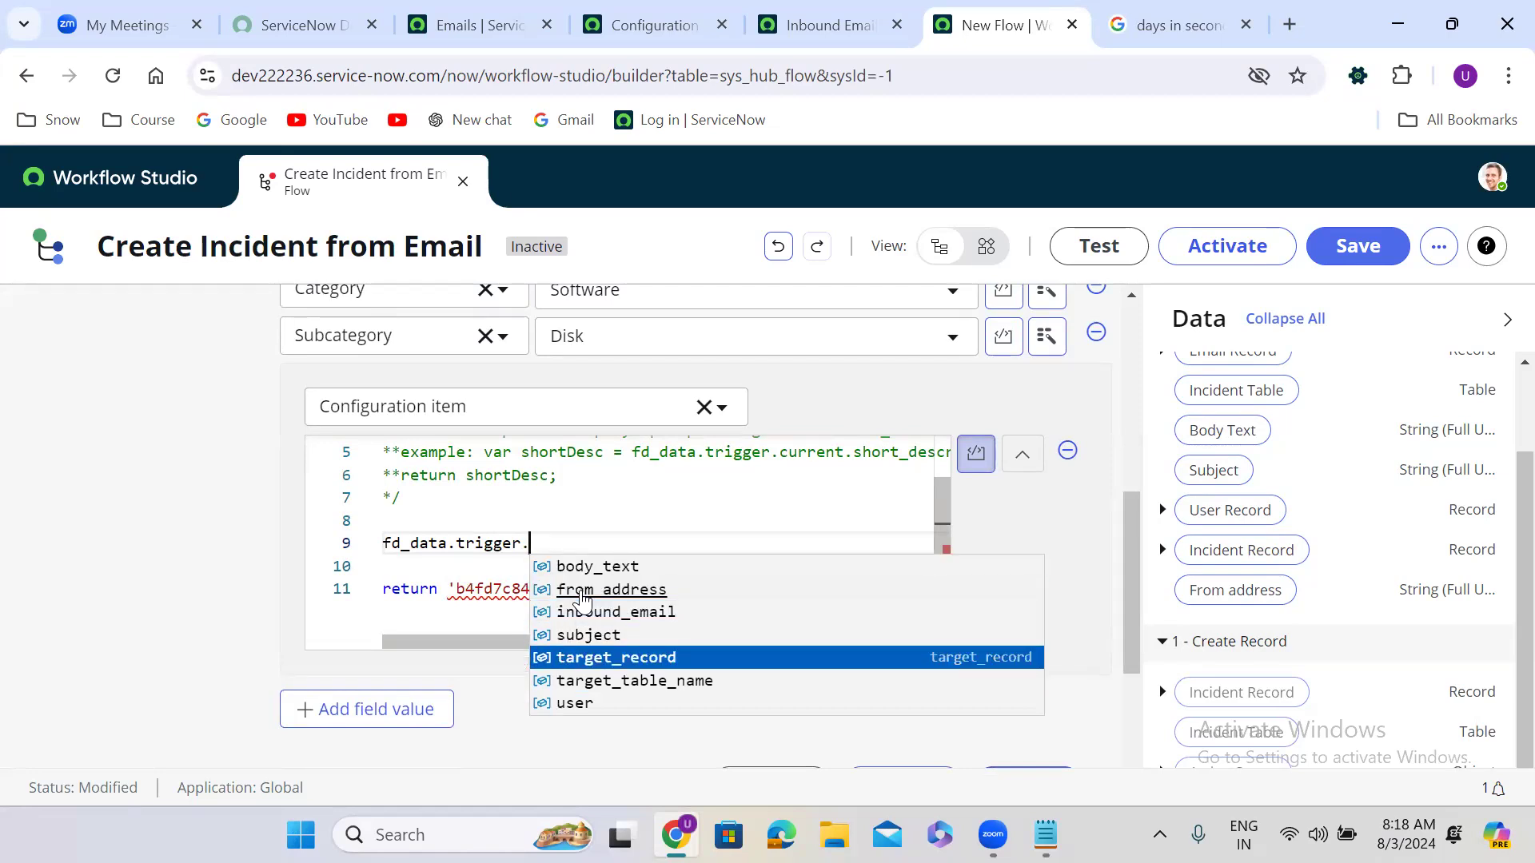
{"action": "key", "text": "Up"}
{"action": "key", "text": "Return"}
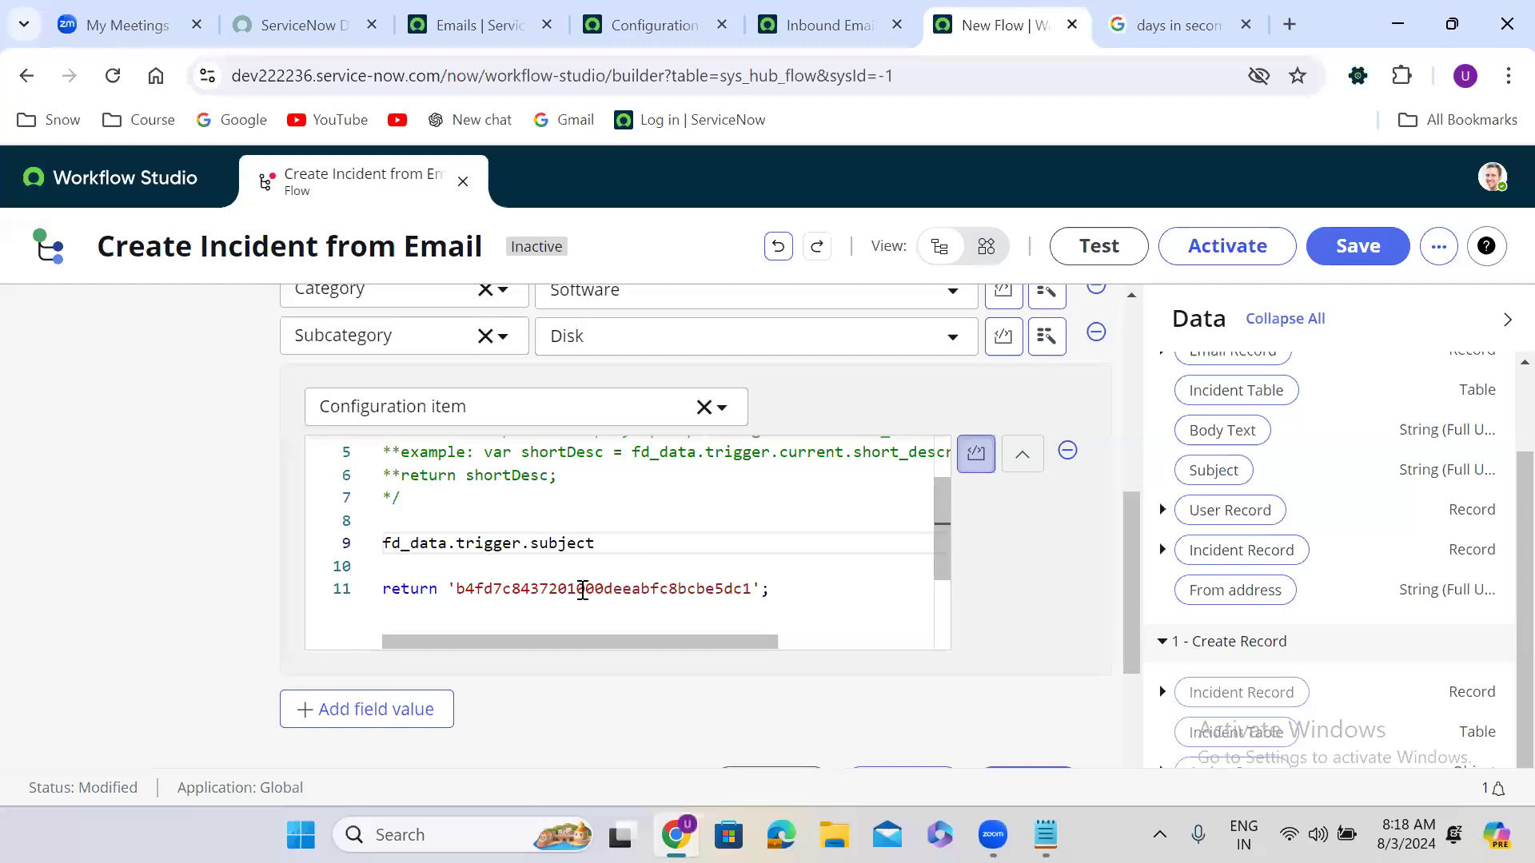
{"action": "left_click_drag", "start_coordinate": [383, 542], "coordinate": [609, 547]}
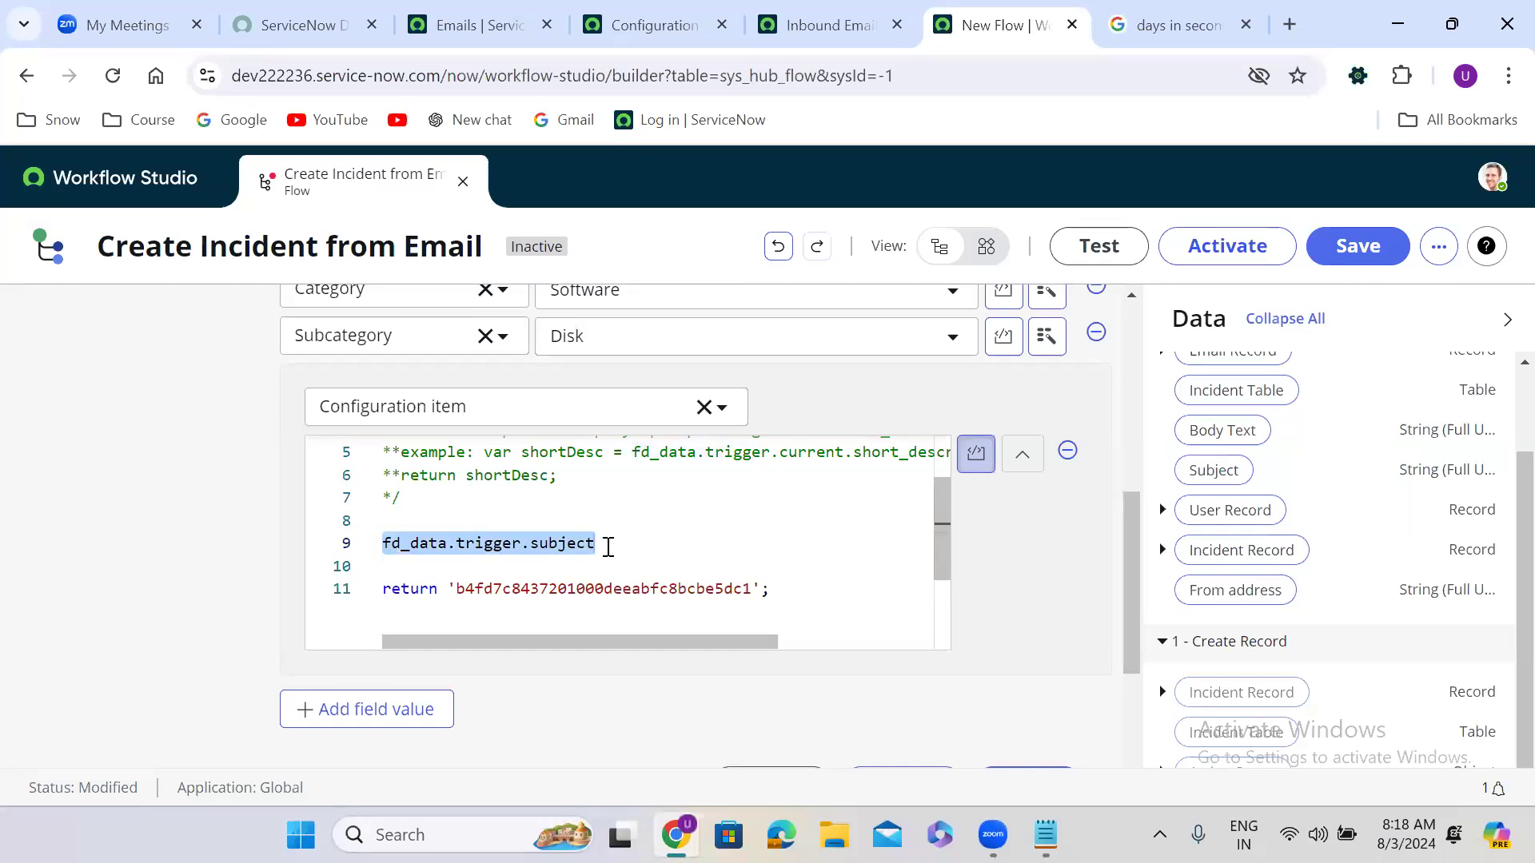
{"action": "key", "text": "ctrl+x"}
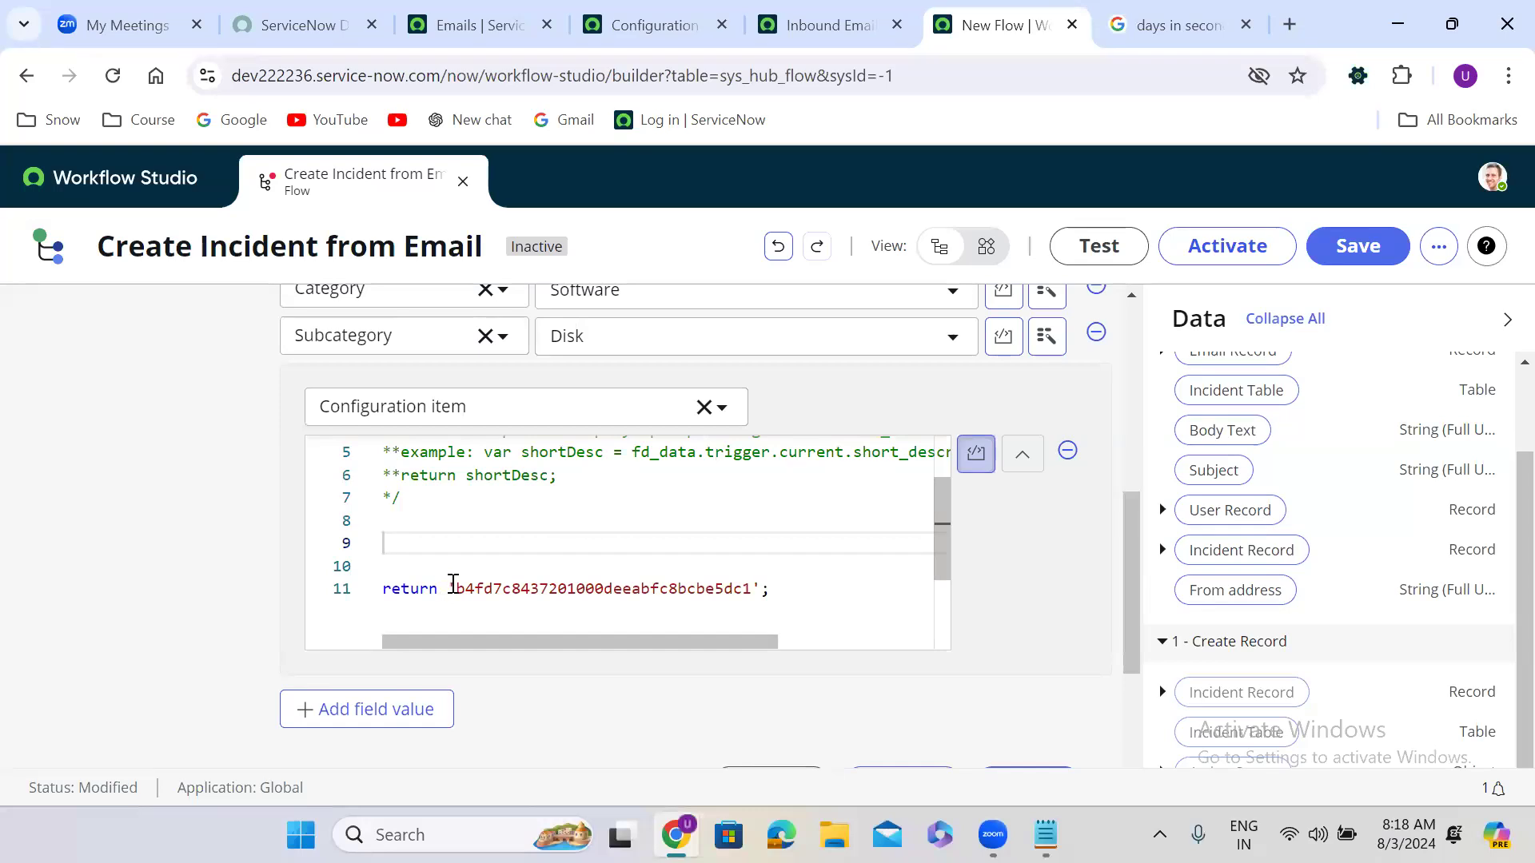
Step: Remove the Subject pill from Short description and switch it to a scripted value
{"action": "left_click", "coordinate": [1020, 465]}
{"action": "left_click_drag", "start_coordinate": [1125, 703], "coordinate": [1119, 535]}
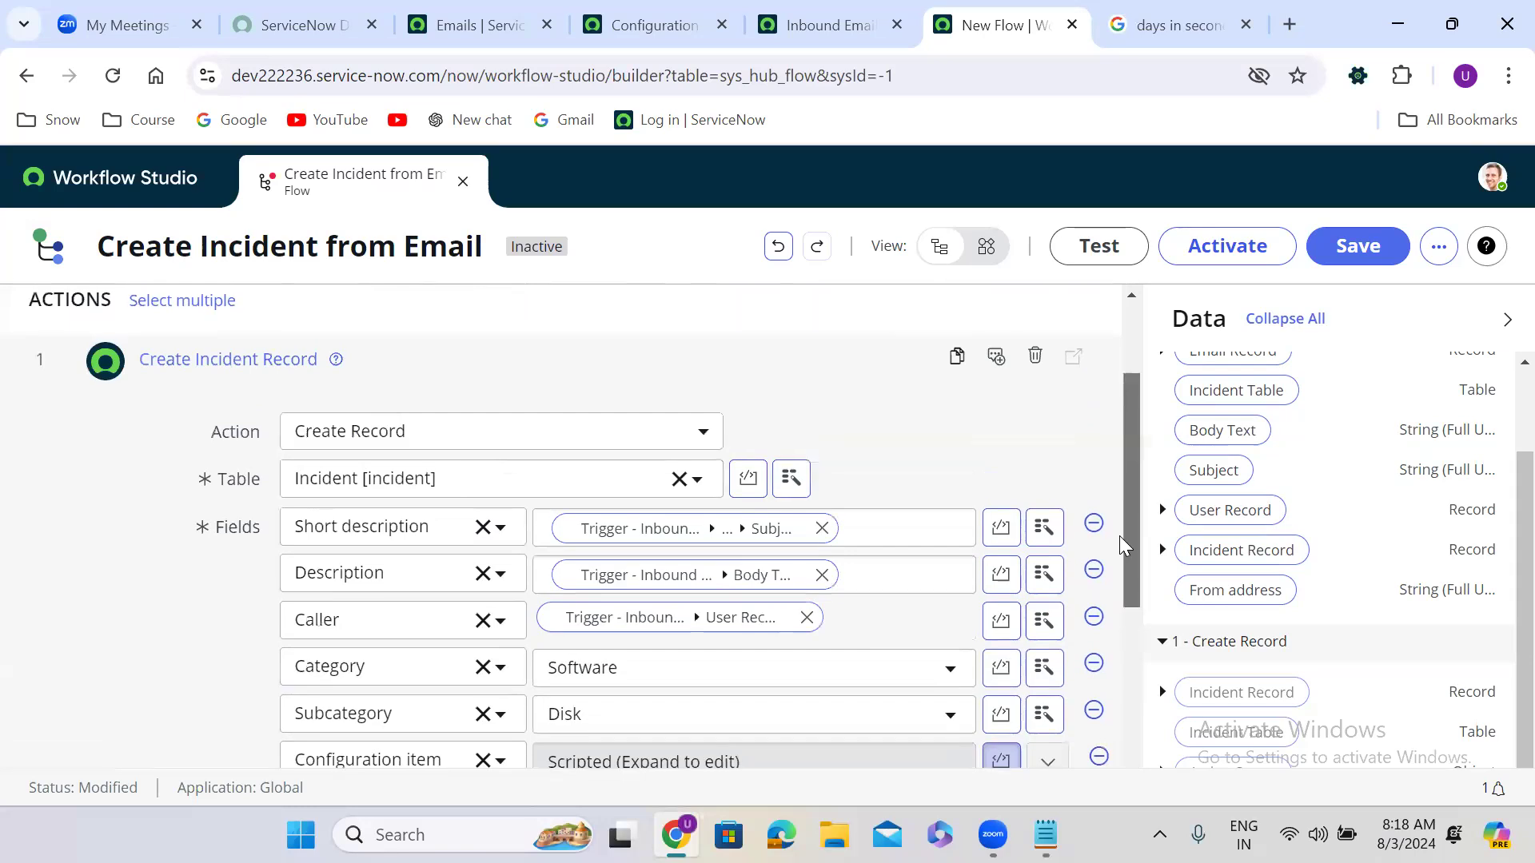
{"action": "left_click", "coordinate": [823, 517]}
{"action": "left_click", "coordinate": [1000, 517]}
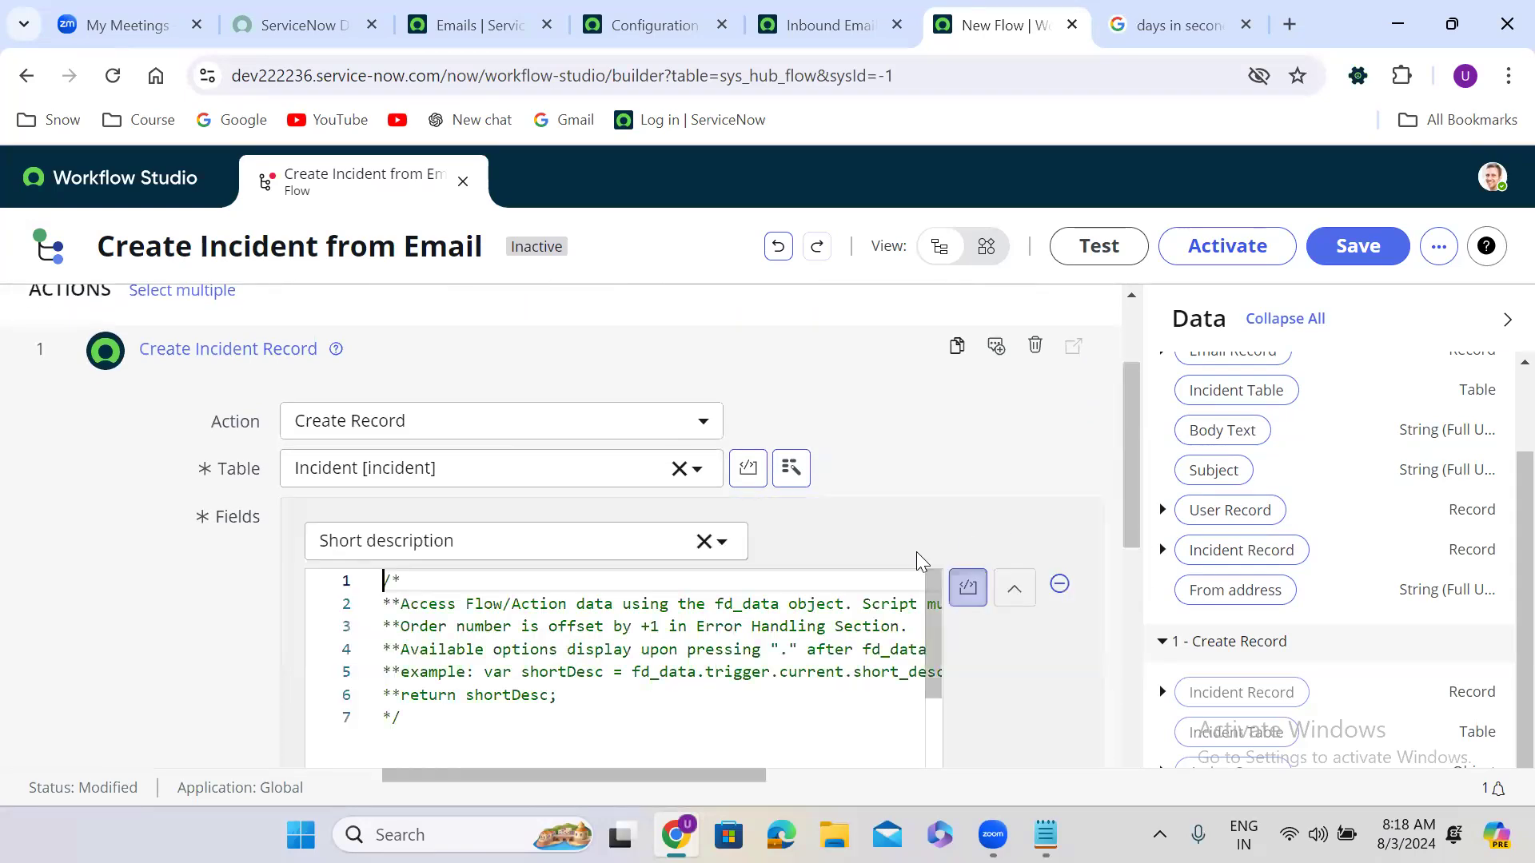
Step: Script Short description as return fd_data.trigger.subject; and collapse the editor
{"action": "left_click", "coordinate": [424, 721]}
{"action": "key", "text": "Return"}
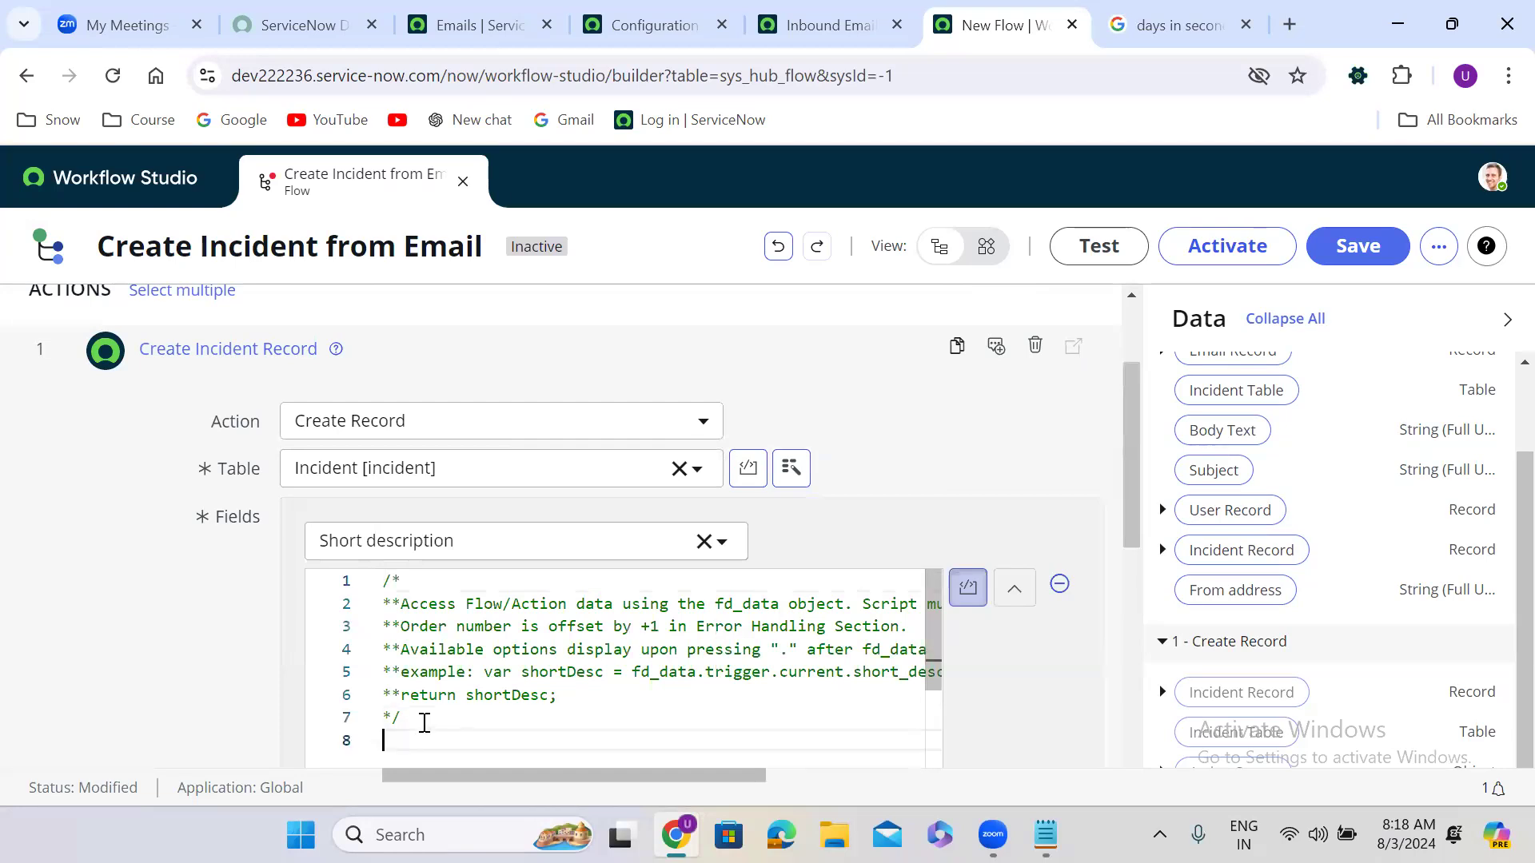
{"action": "key", "text": "Return"}
{"action": "type", "text": "return"}
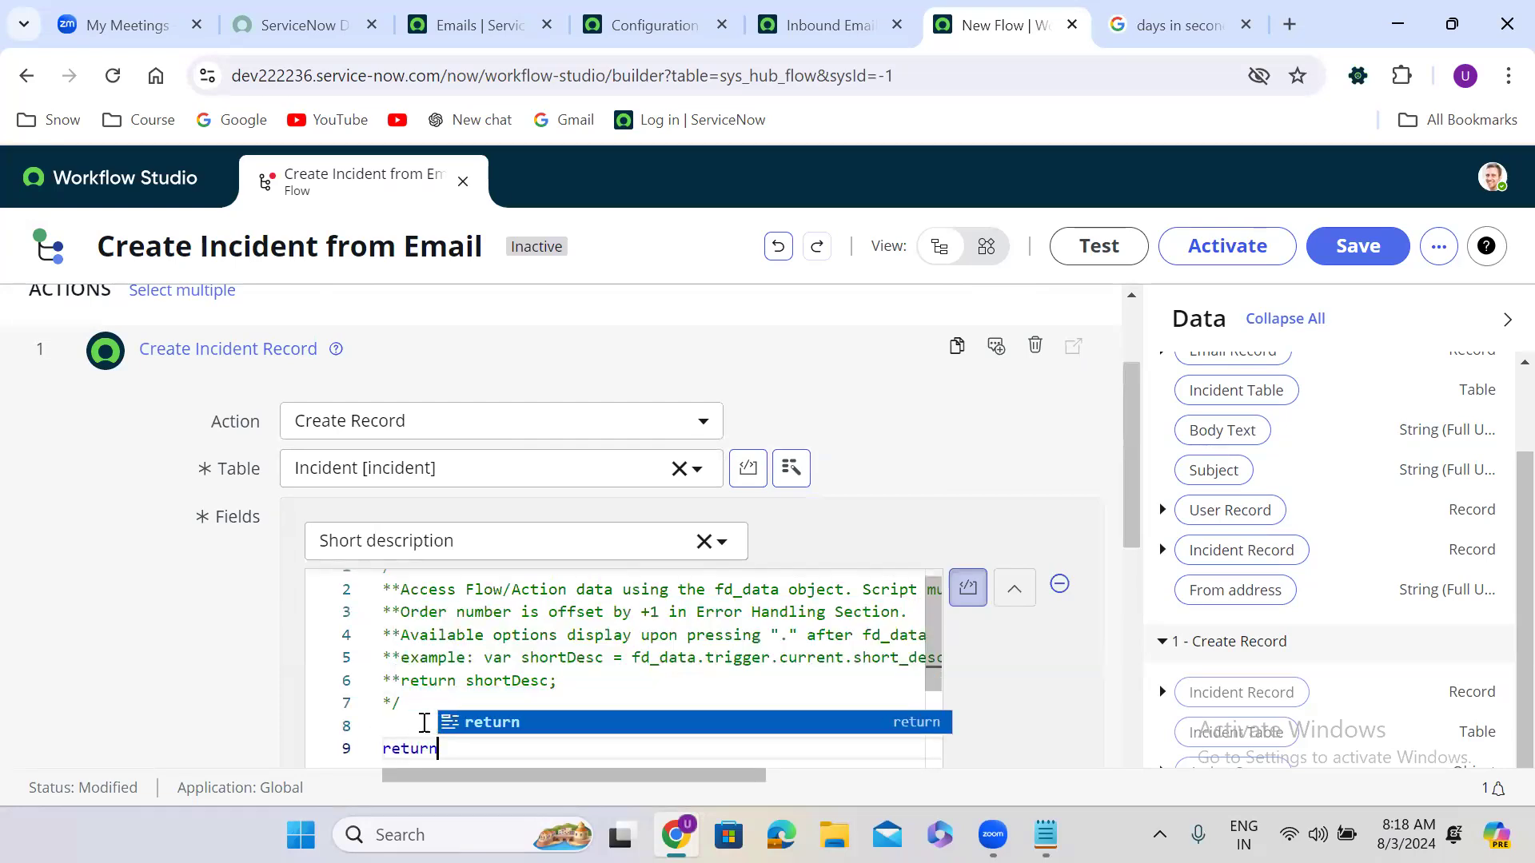
{"action": "key", "text": "ctrl+v"}
{"action": "type", "text": ";"}
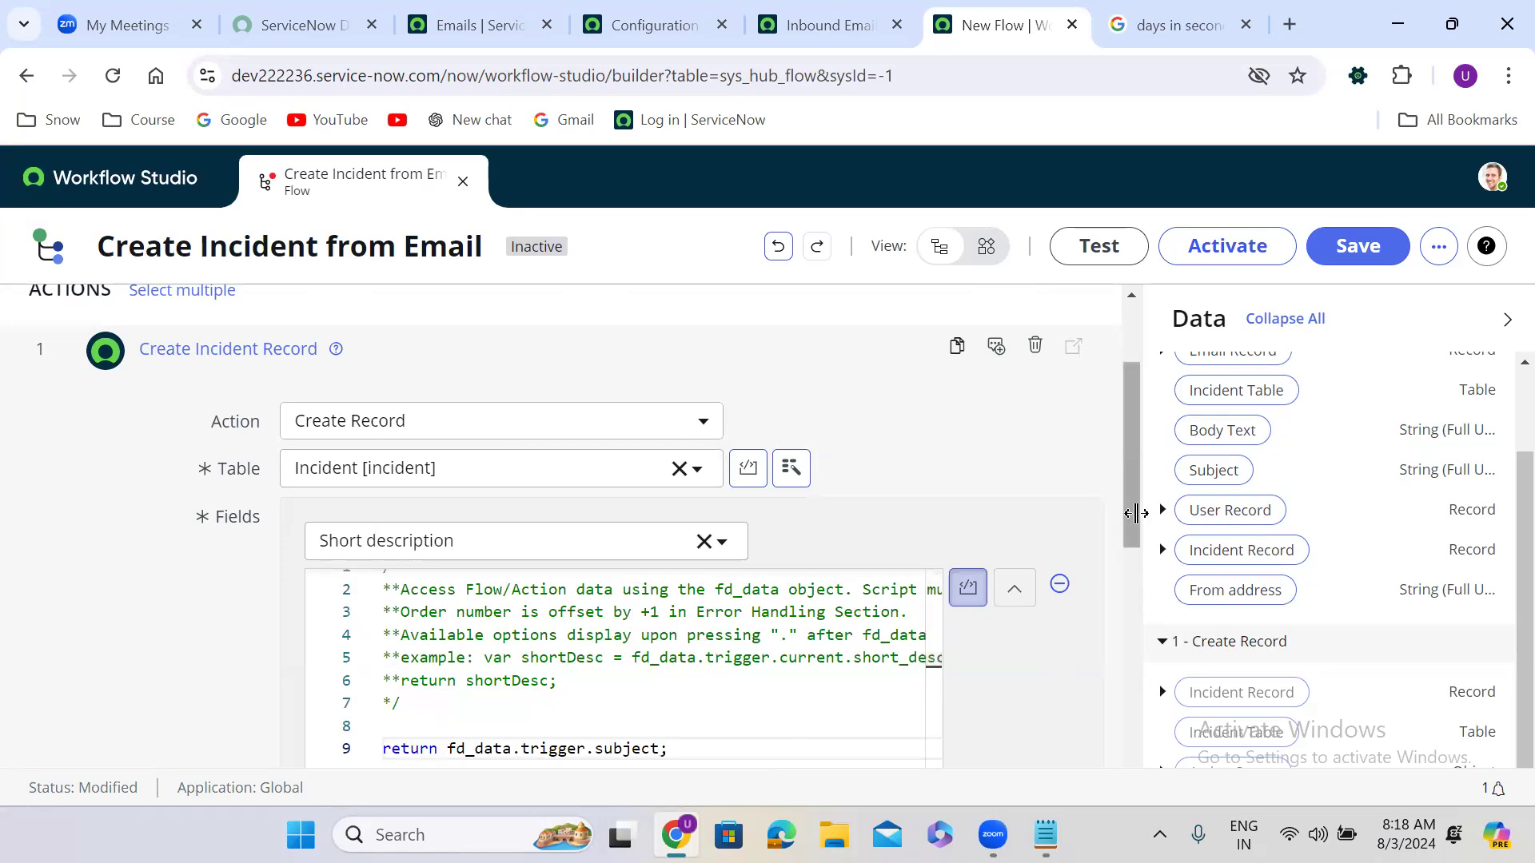
{"action": "left_click_drag", "start_coordinate": [1129, 496], "coordinate": [1128, 556]}
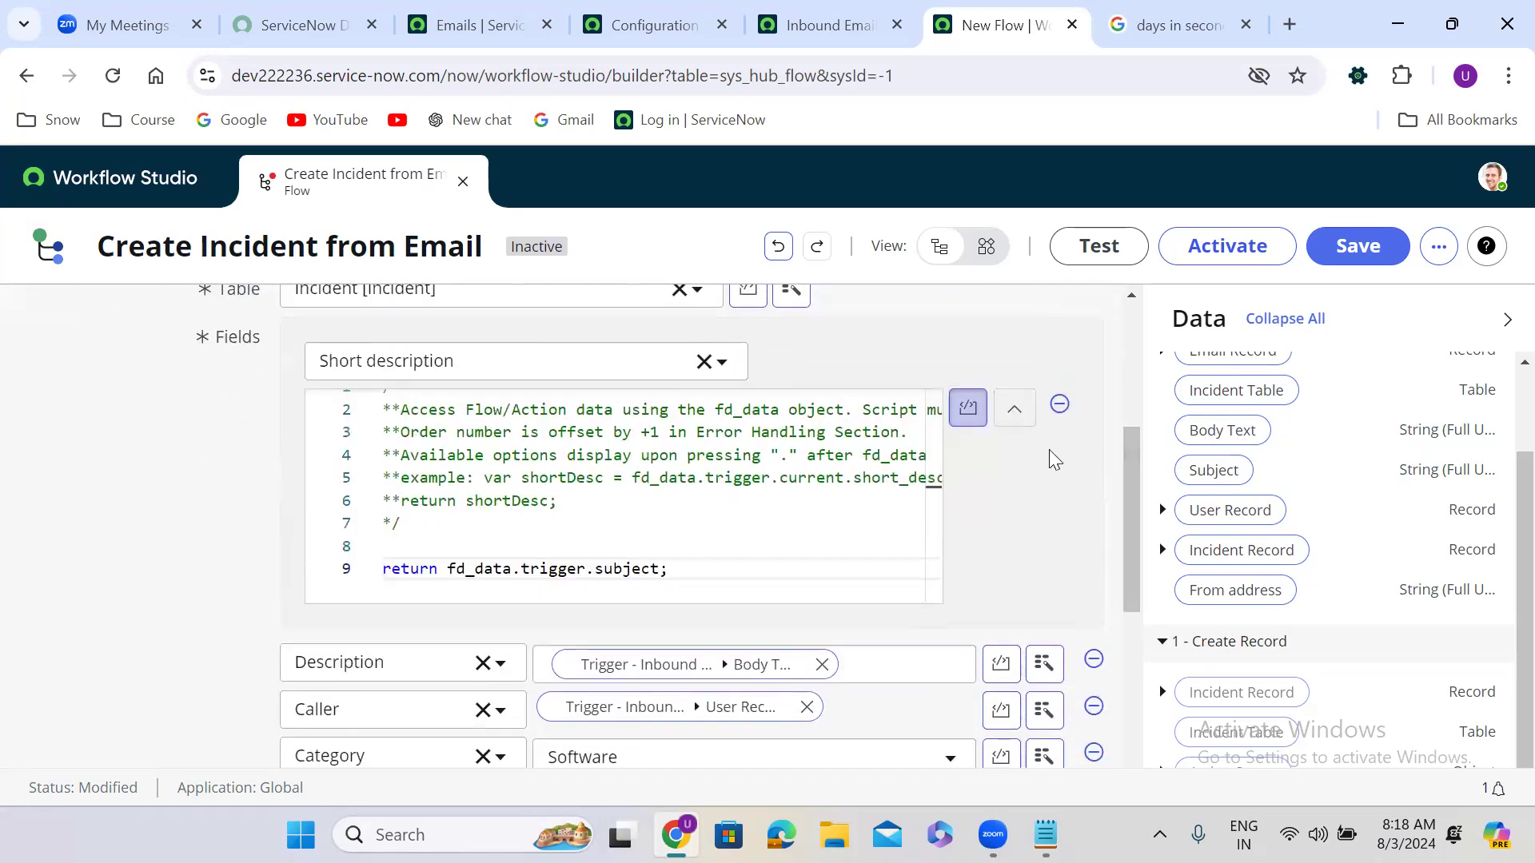
{"action": "left_click", "coordinate": [1023, 414]}
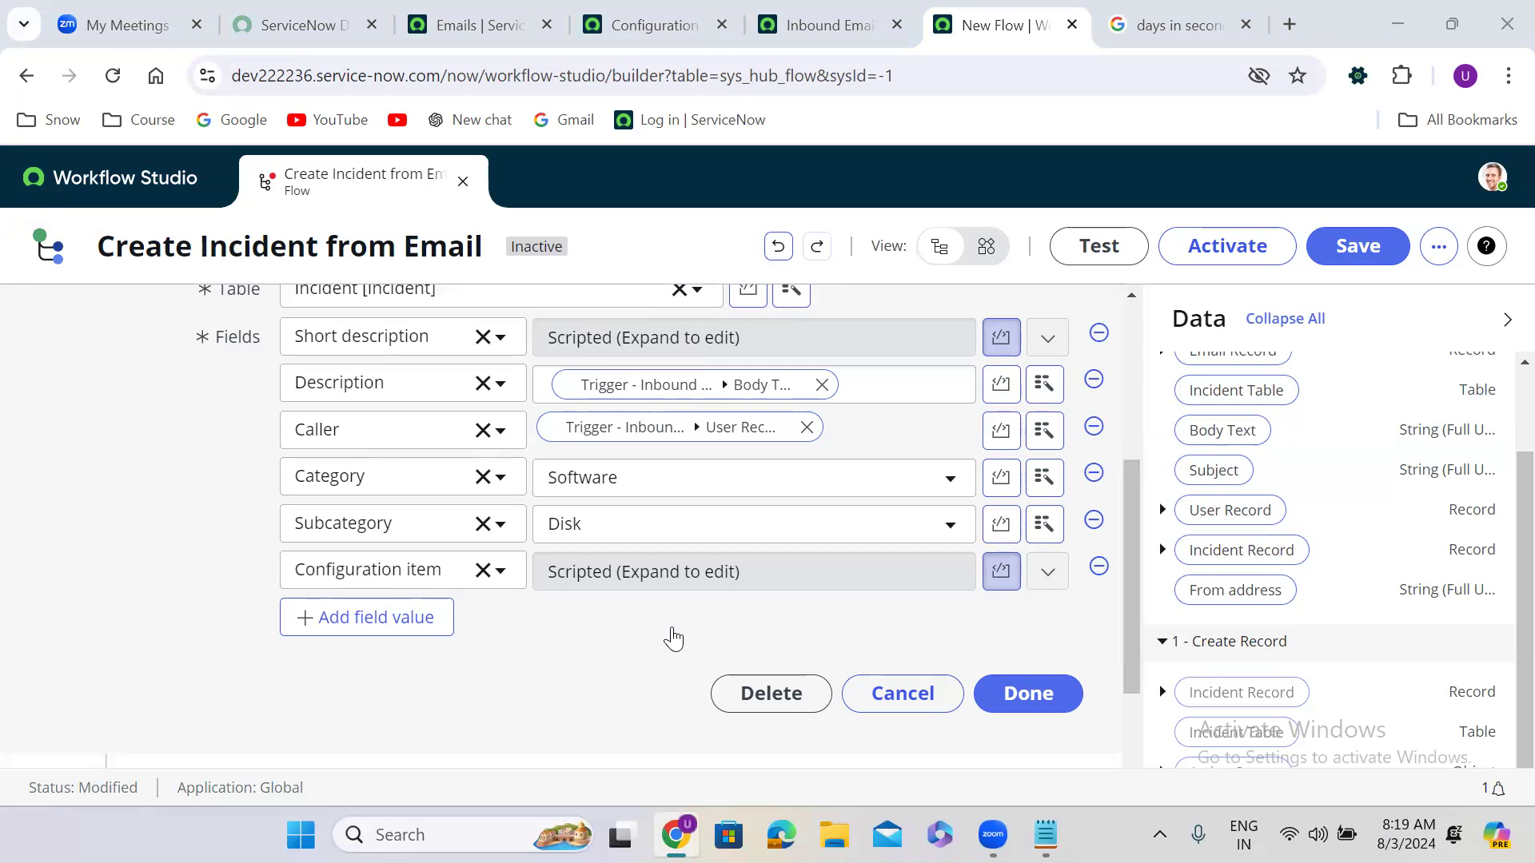
{"action": "scroll", "coordinate": [913, 347], "scroll_direction": "up", "scroll_amount": 1}
{"action": "scroll", "coordinate": [912, 347], "scroll_direction": "down", "scroll_amount": 1}
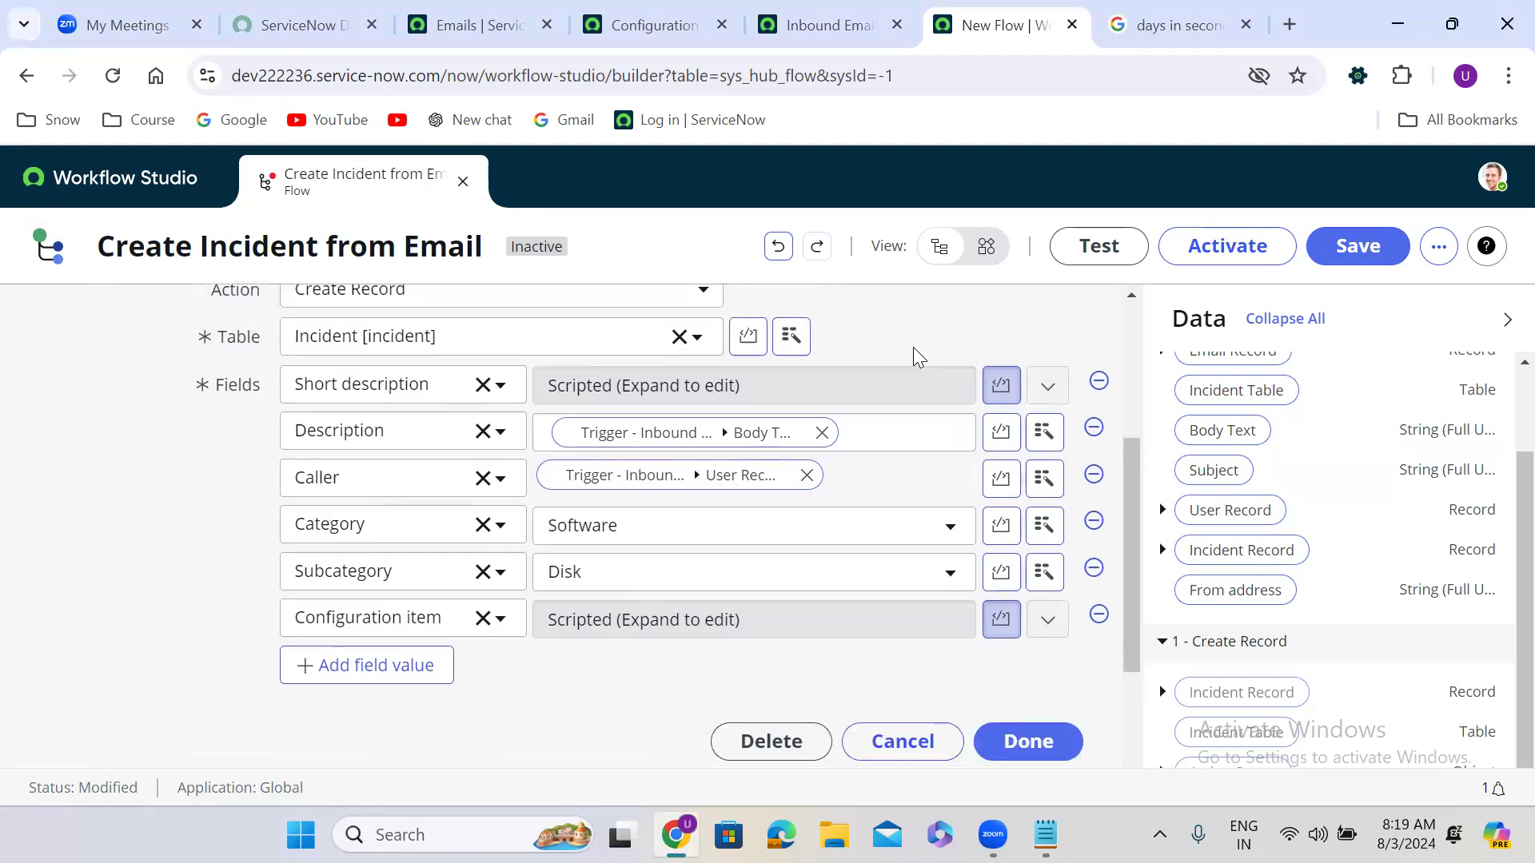
{"action": "scroll", "coordinate": [913, 347], "scroll_direction": "down", "scroll_amount": 3}
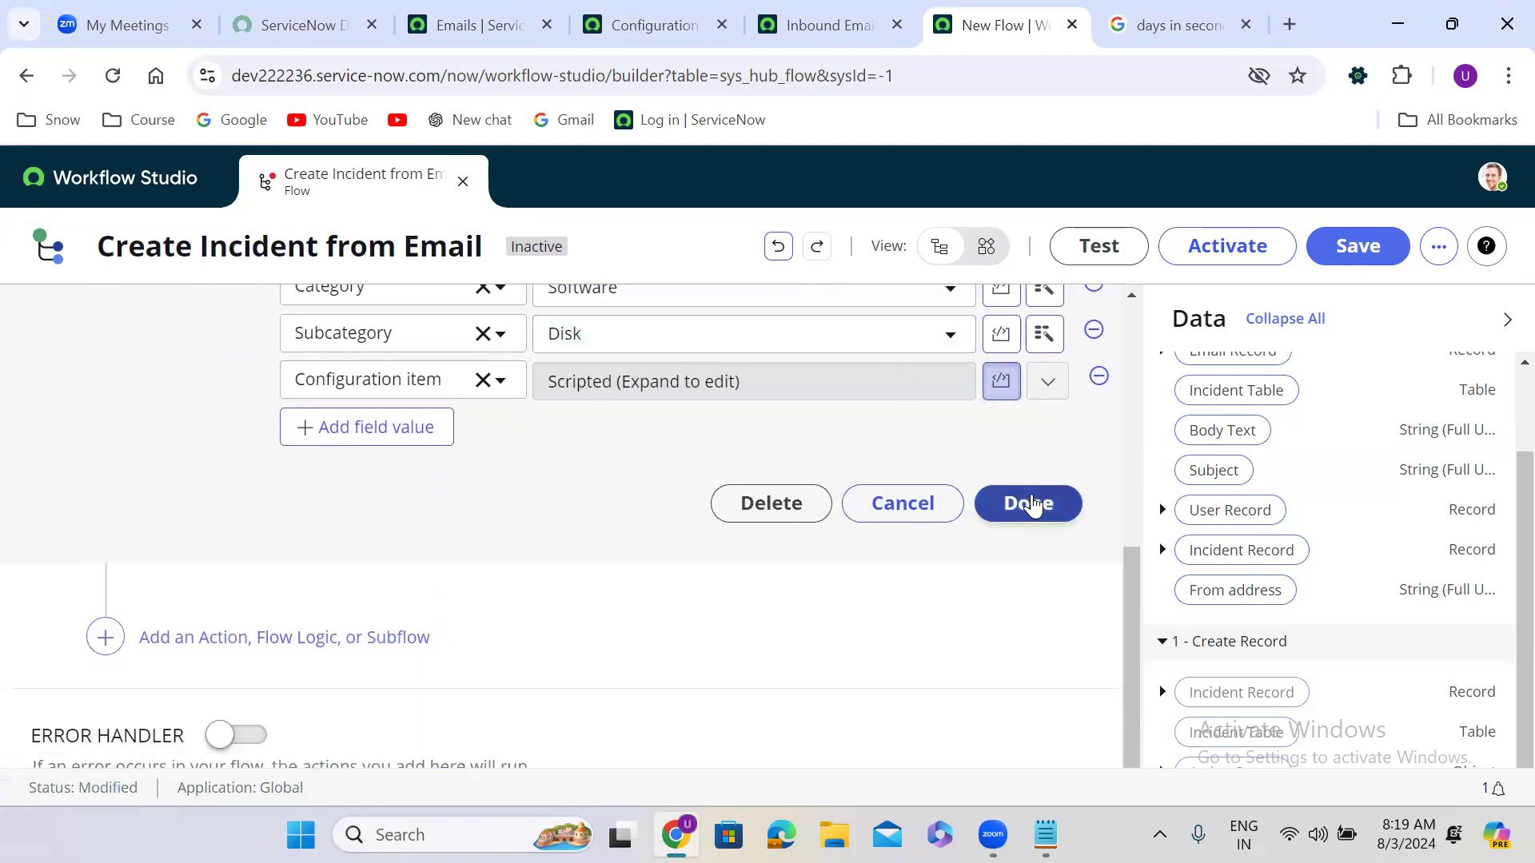
Step: Close the Create Incident Record step with Done, then activate the flow and confirm
{"action": "left_click", "coordinate": [1031, 504]}
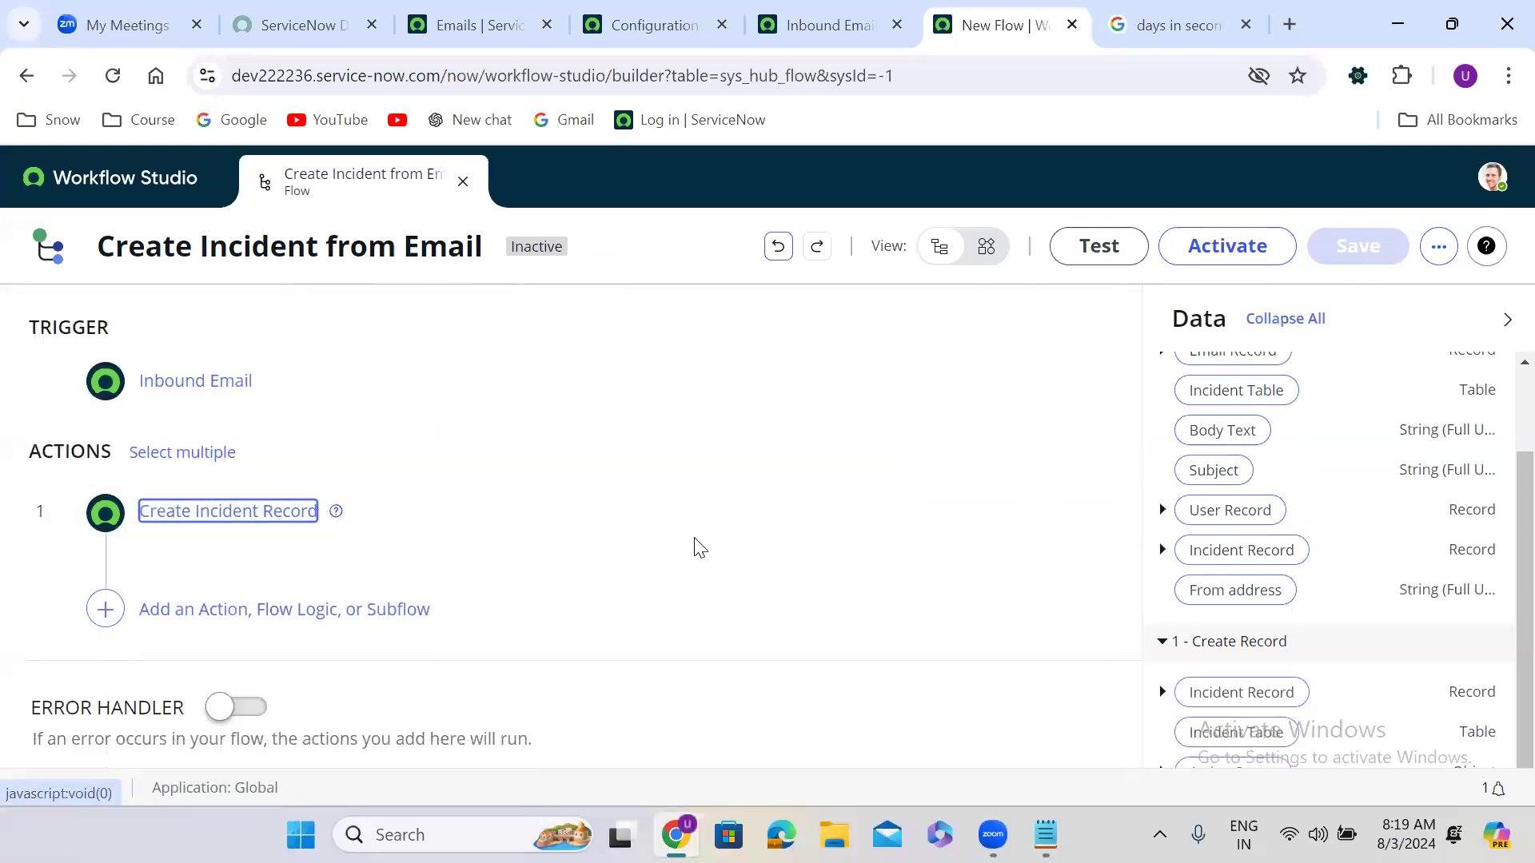
{"action": "left_click", "coordinate": [1247, 256]}
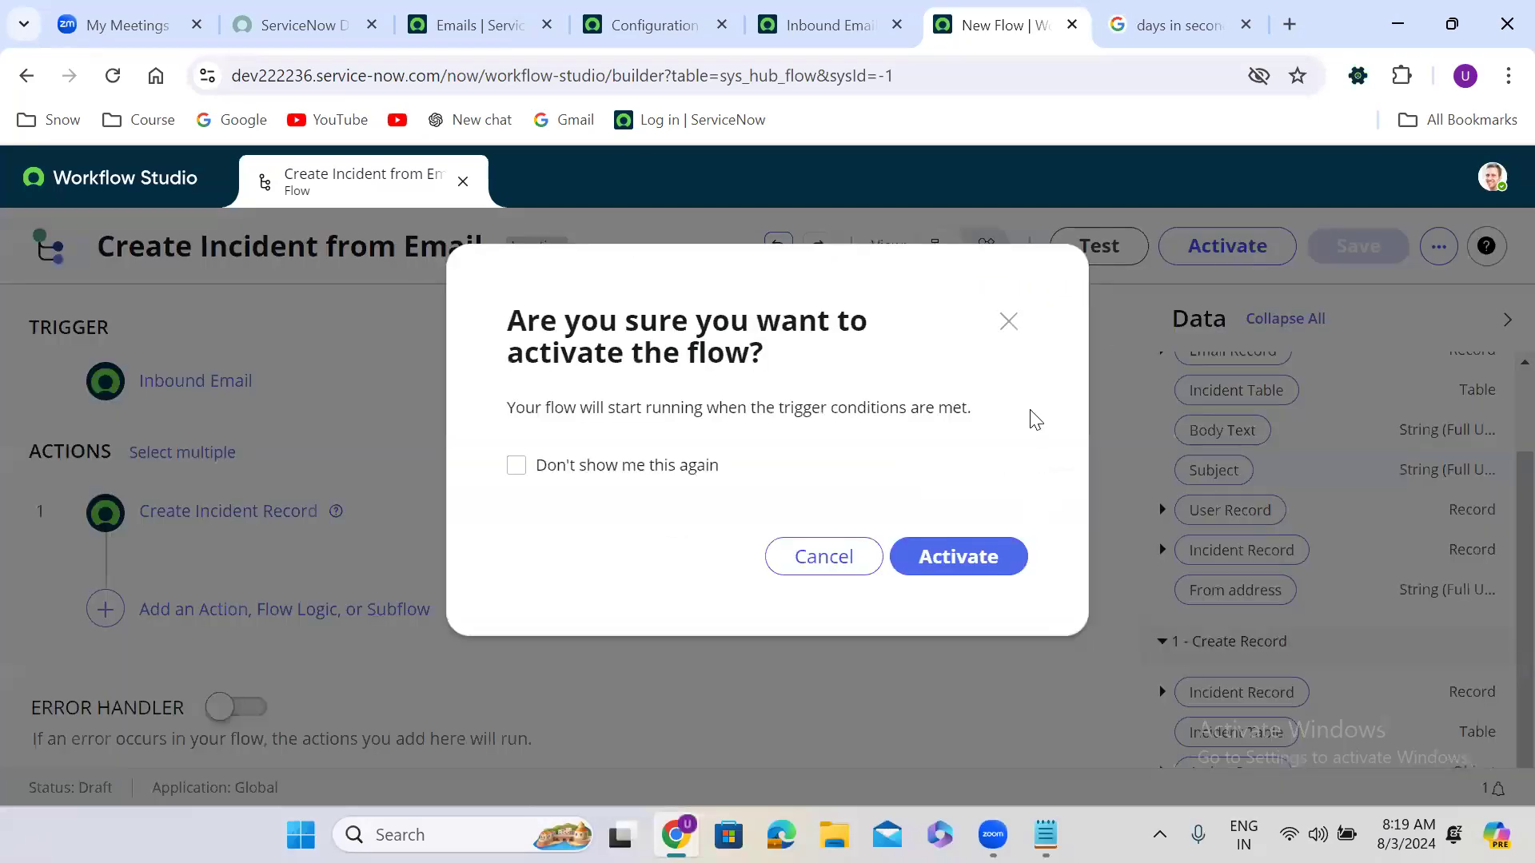
{"action": "left_click", "coordinate": [963, 557]}
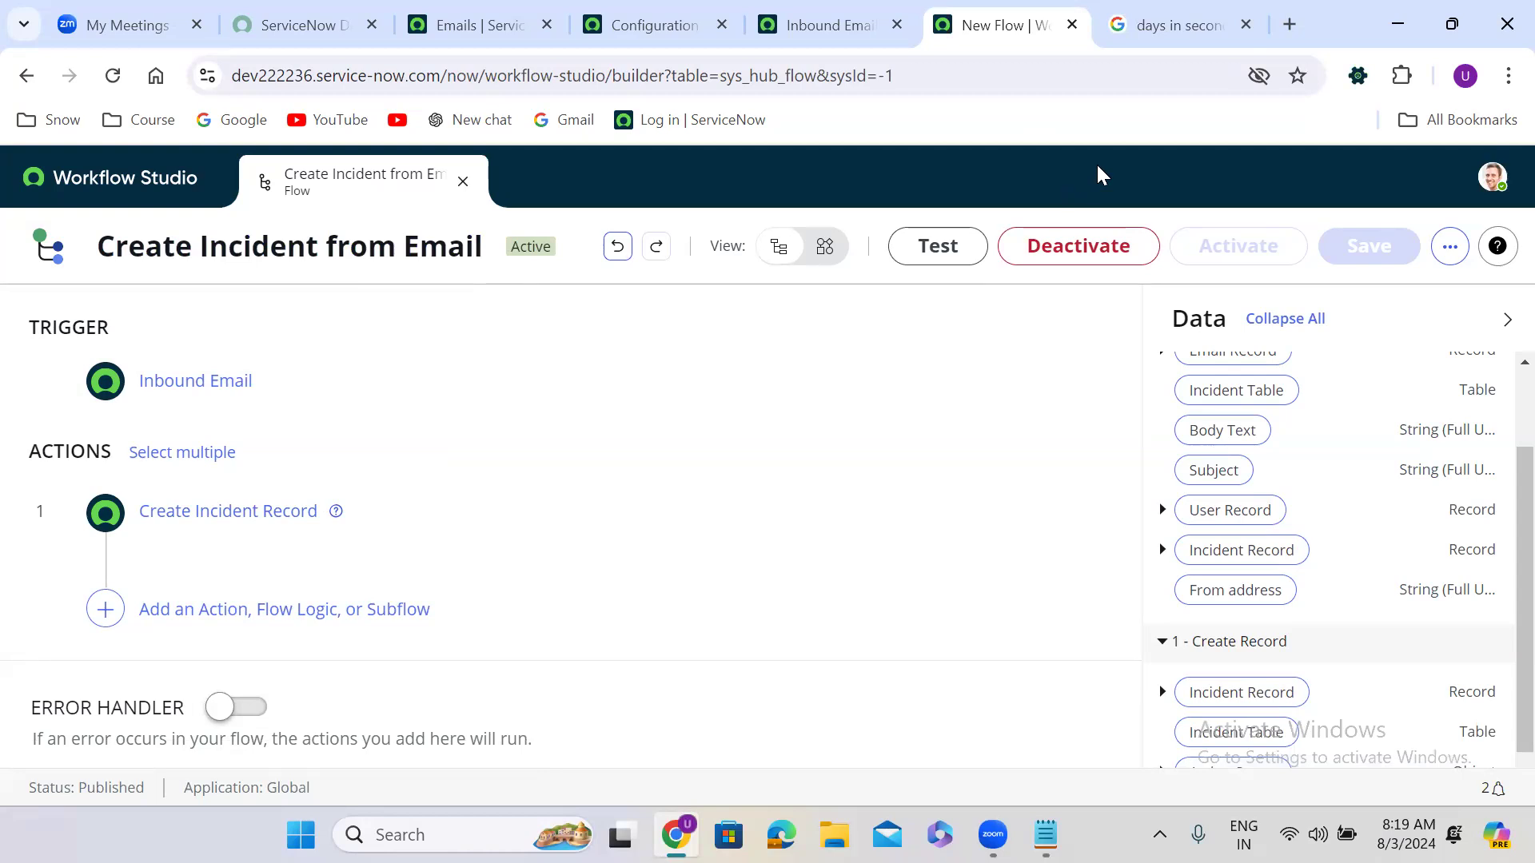
Step: Check the Inbound Email trigger details, then start a new action after Create Incident Record
{"action": "left_click", "coordinate": [374, 379]}
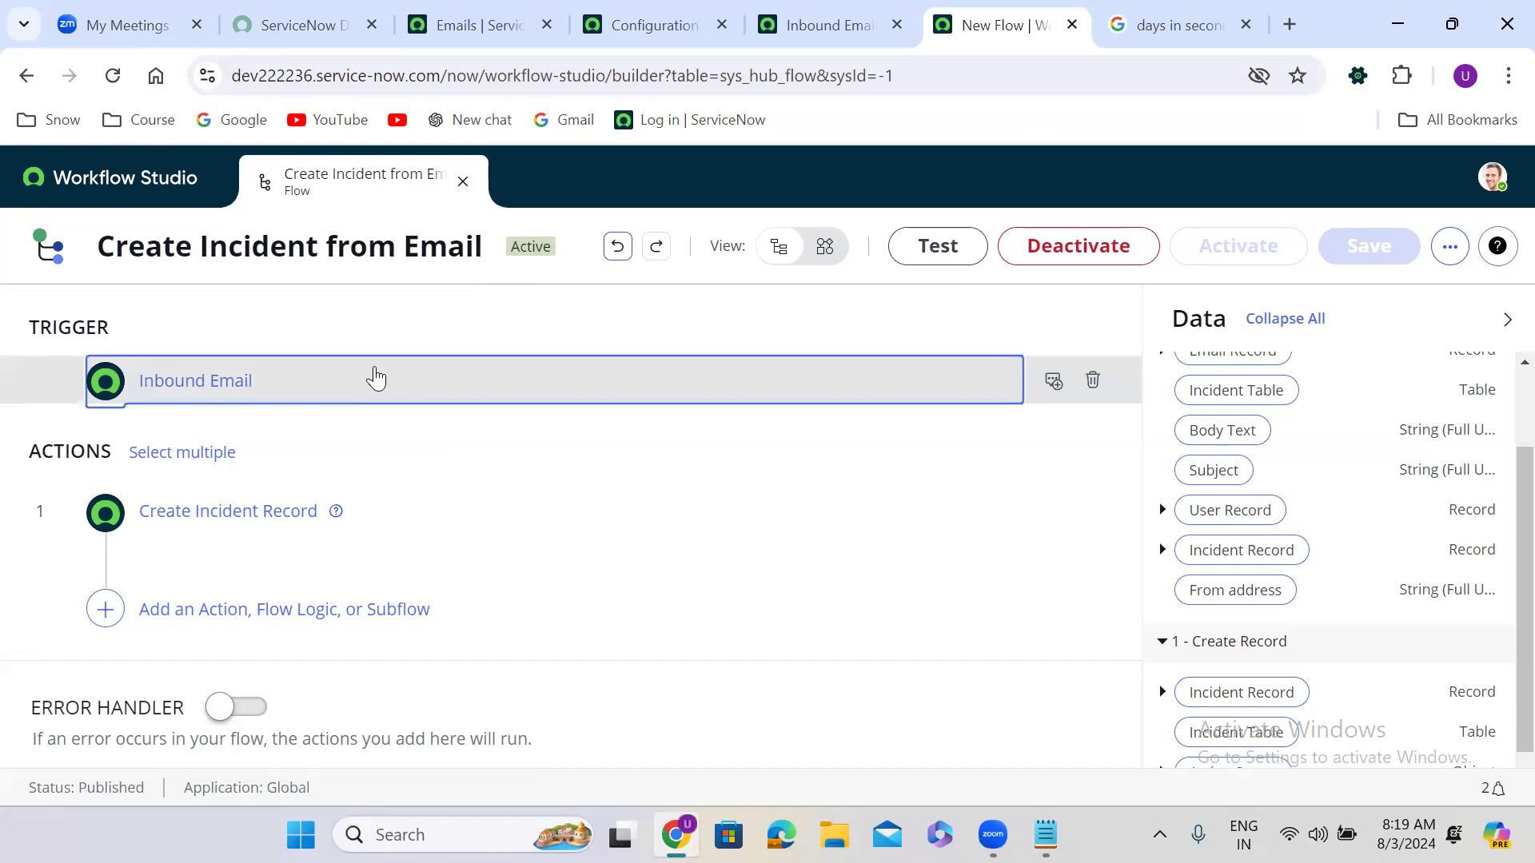
{"action": "left_click", "coordinate": [494, 379]}
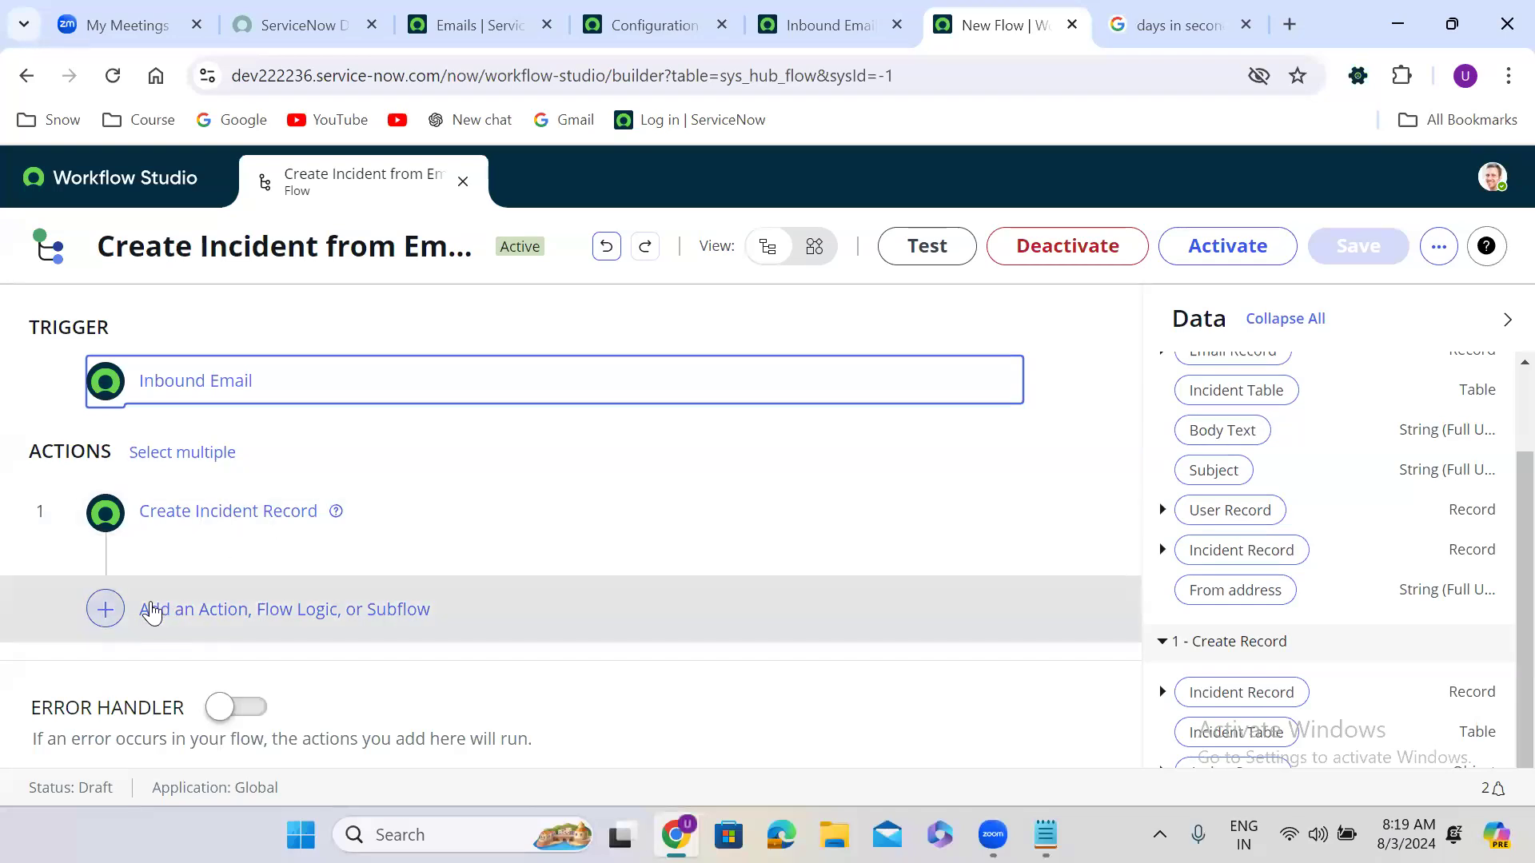
{"action": "left_click", "coordinate": [112, 612]}
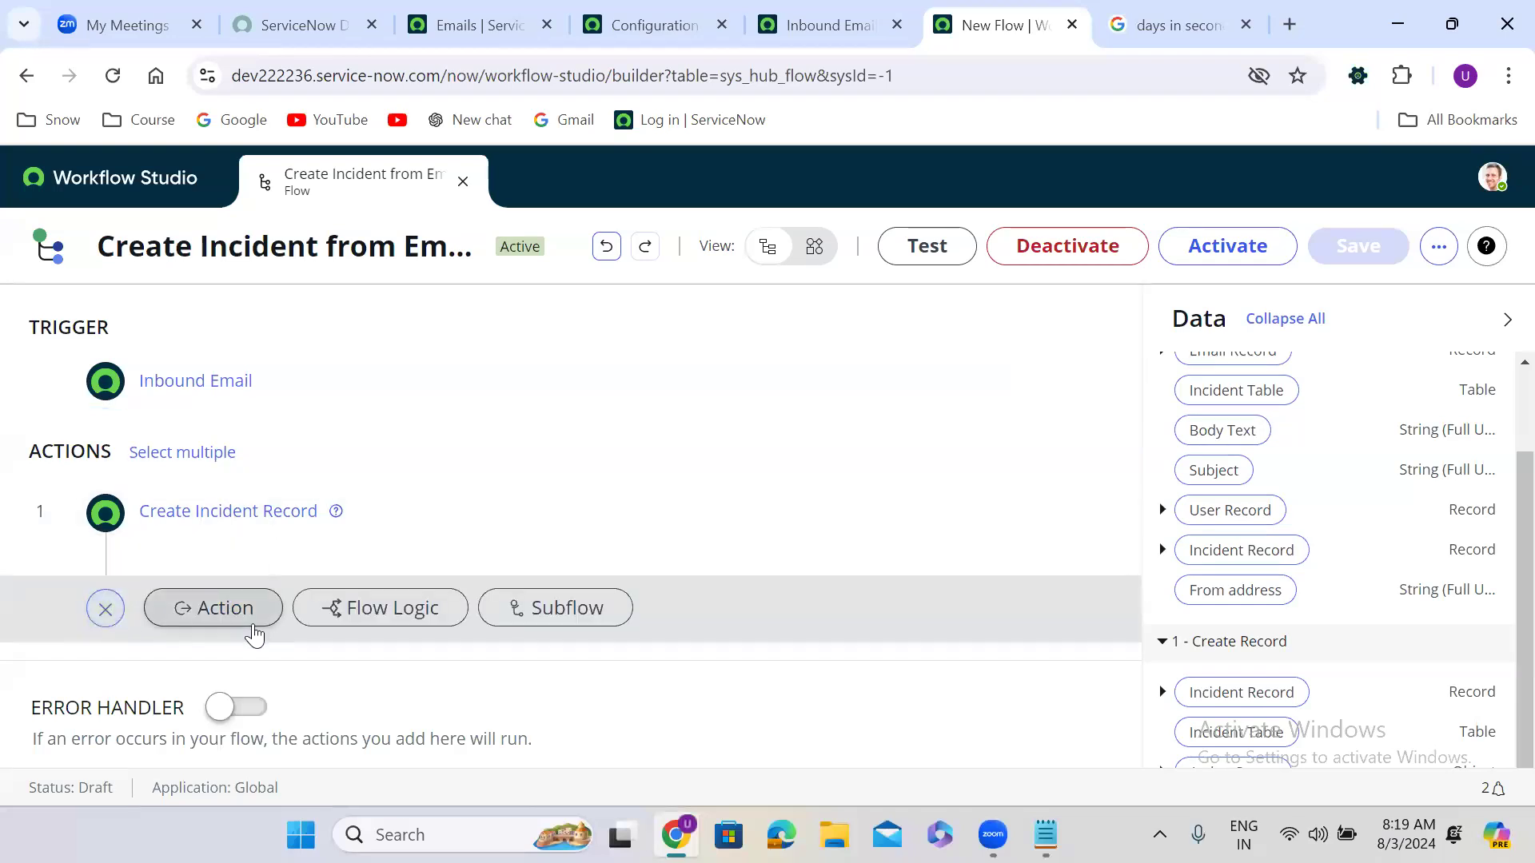
{"action": "left_click", "coordinate": [228, 613]}
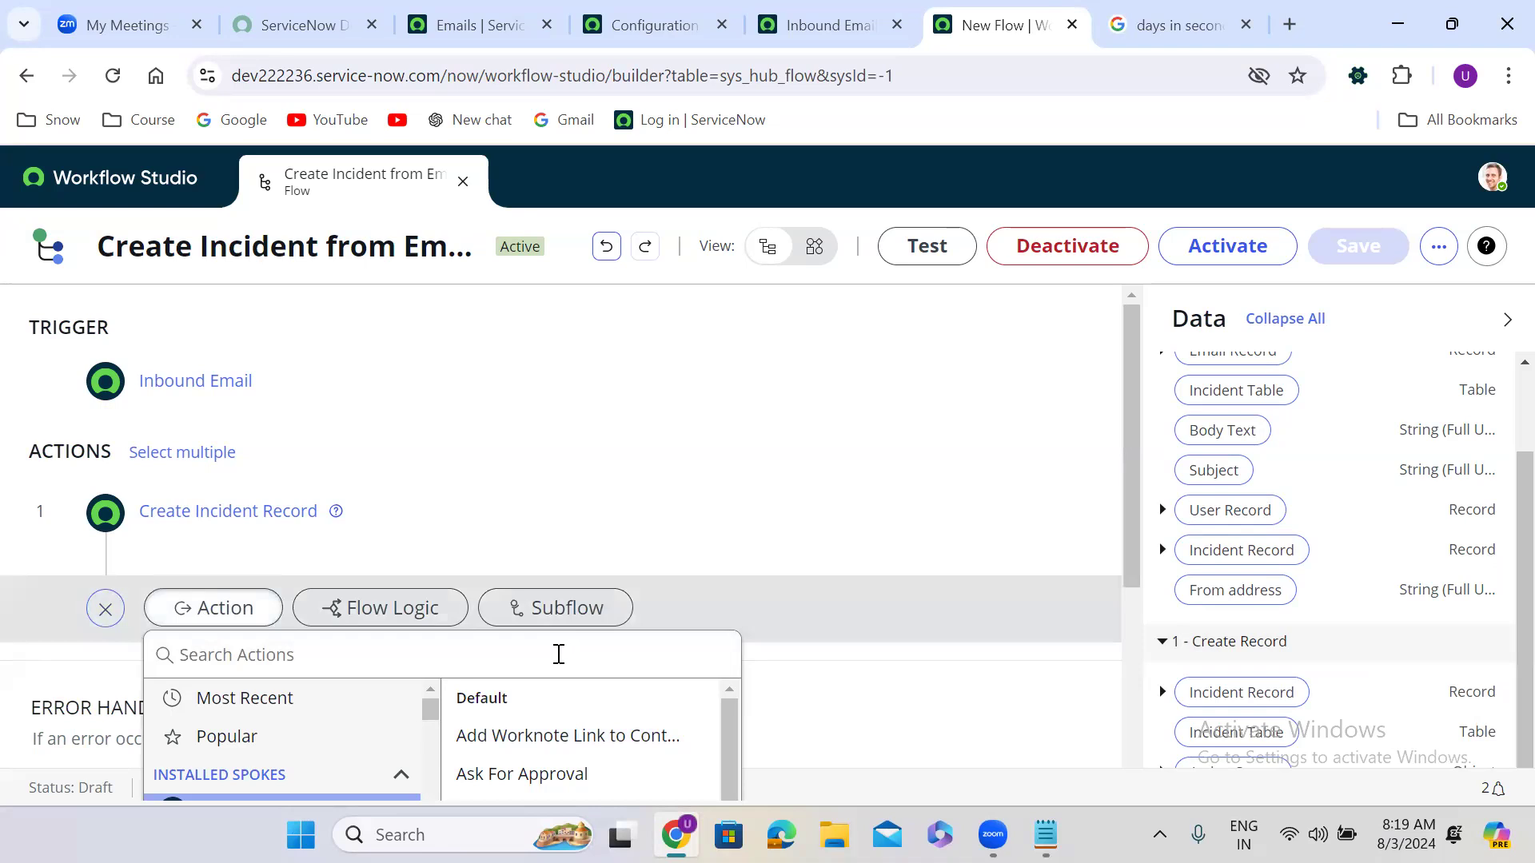
Step: Search actions for 'email' and add ServiceNow Core's Associate Record to Email as step 2
{"action": "type", "text": "map"}
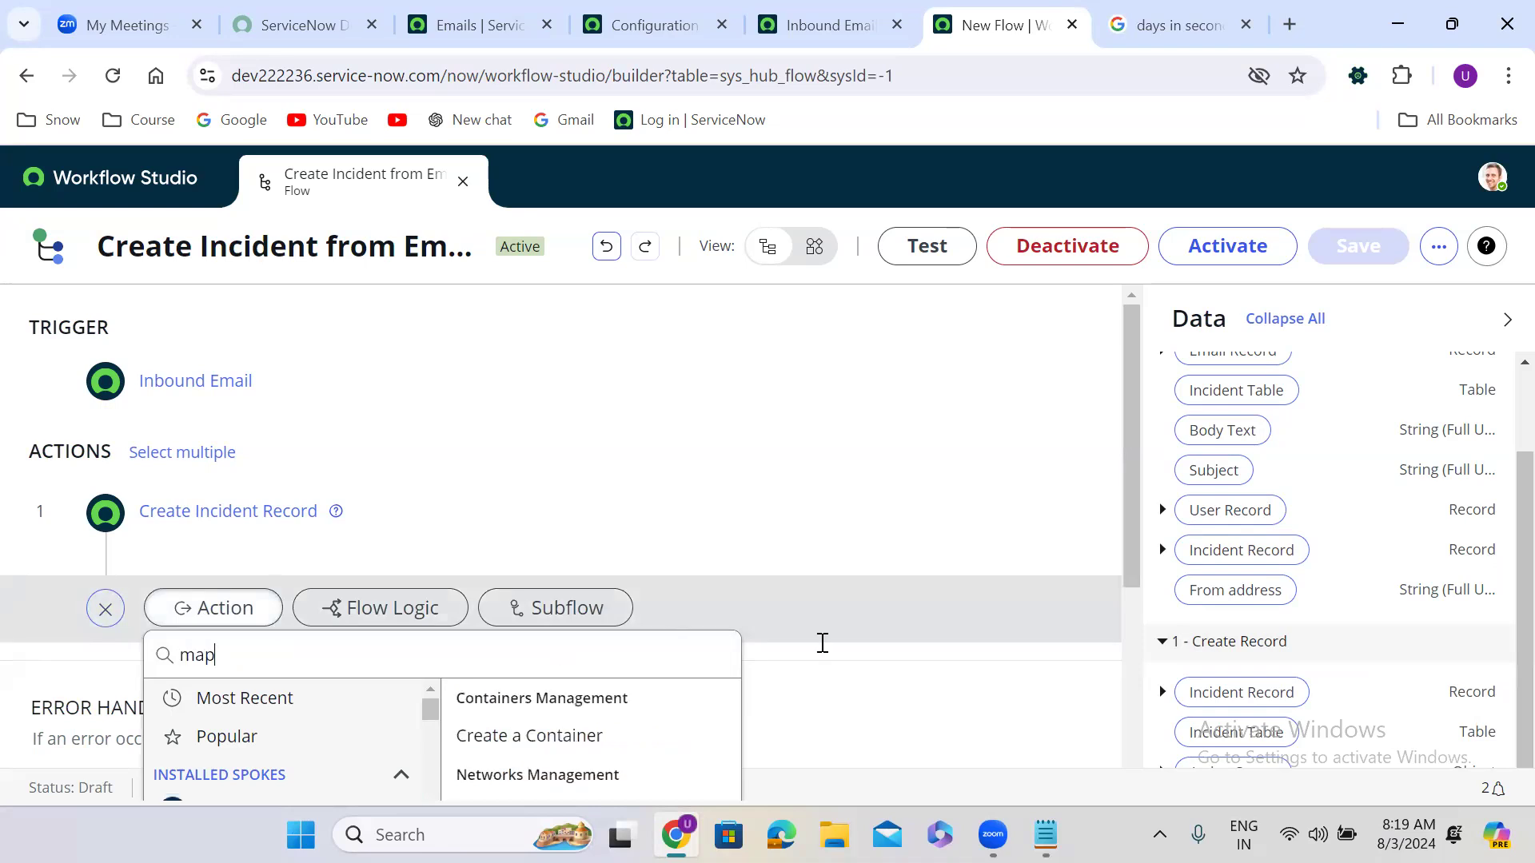
{"action": "left_click_drag", "start_coordinate": [1130, 495], "coordinate": [1120, 627]}
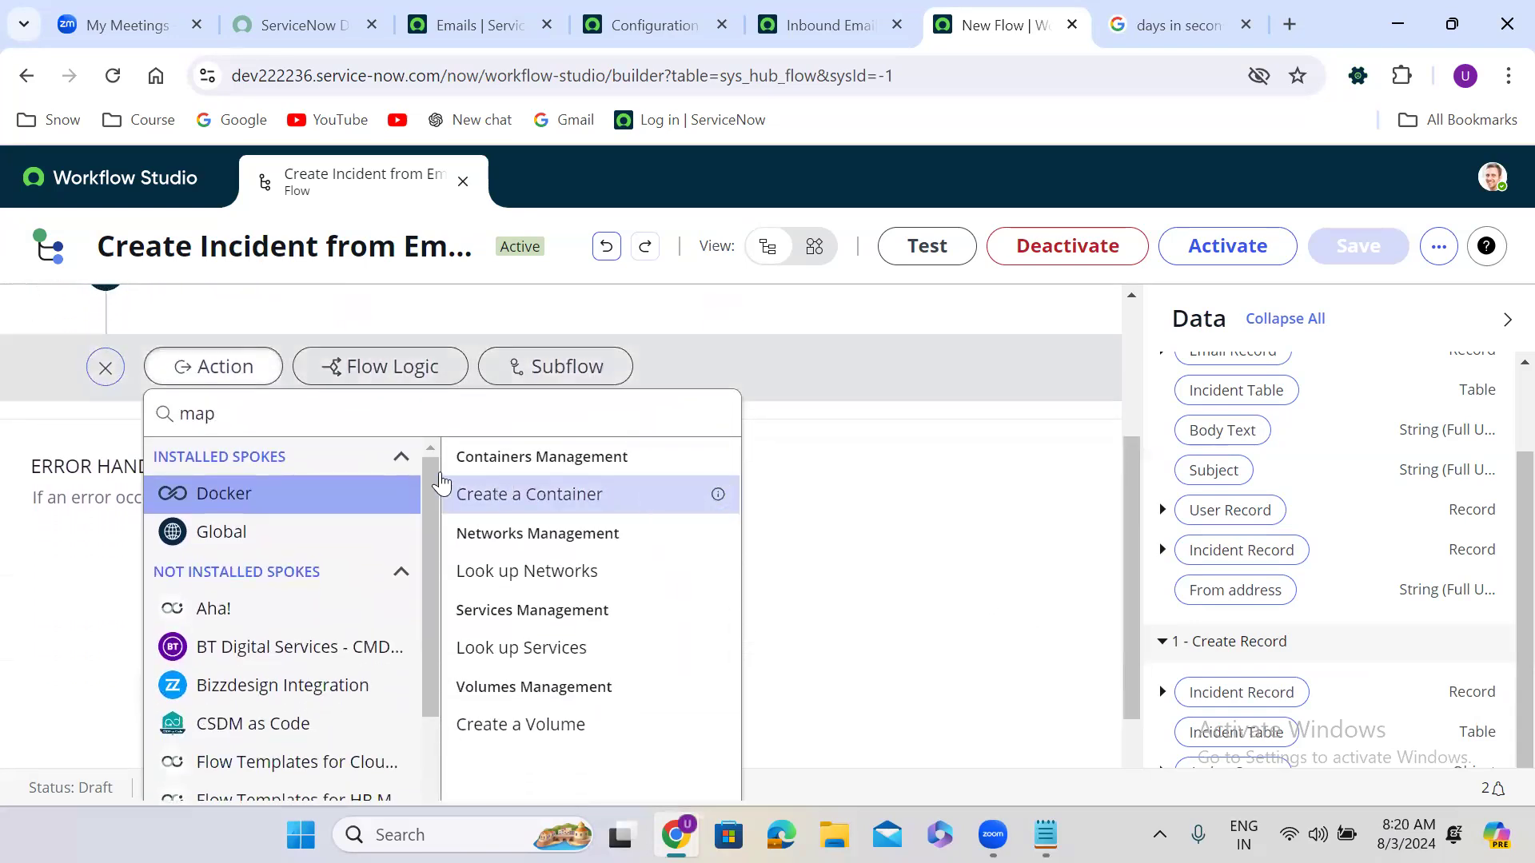
{"action": "double_click", "coordinate": [350, 415]}
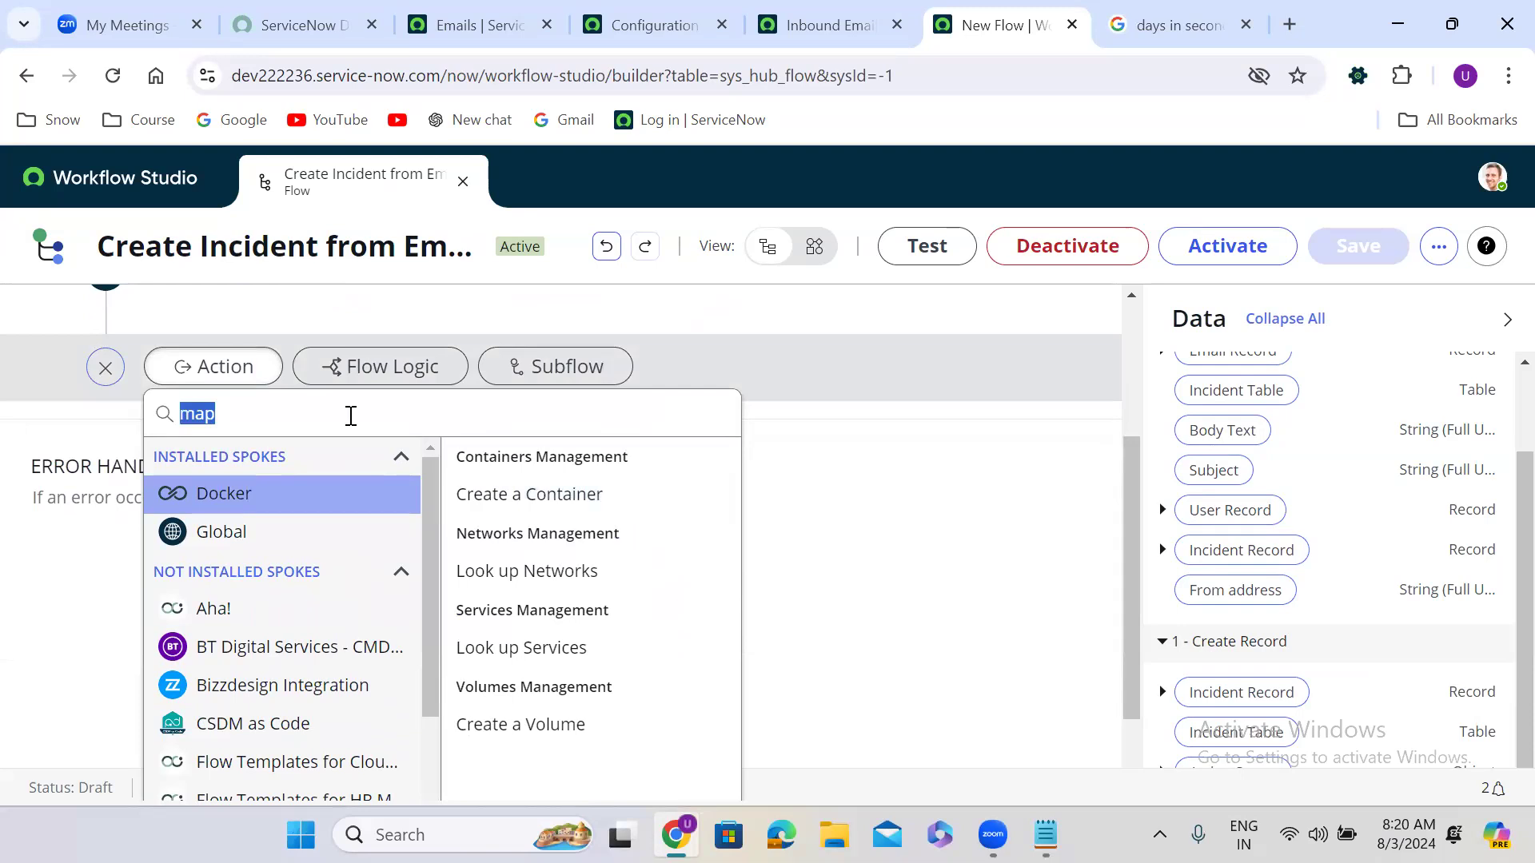
{"action": "key", "text": "BackSpace"}
{"action": "type", "text": "email"}
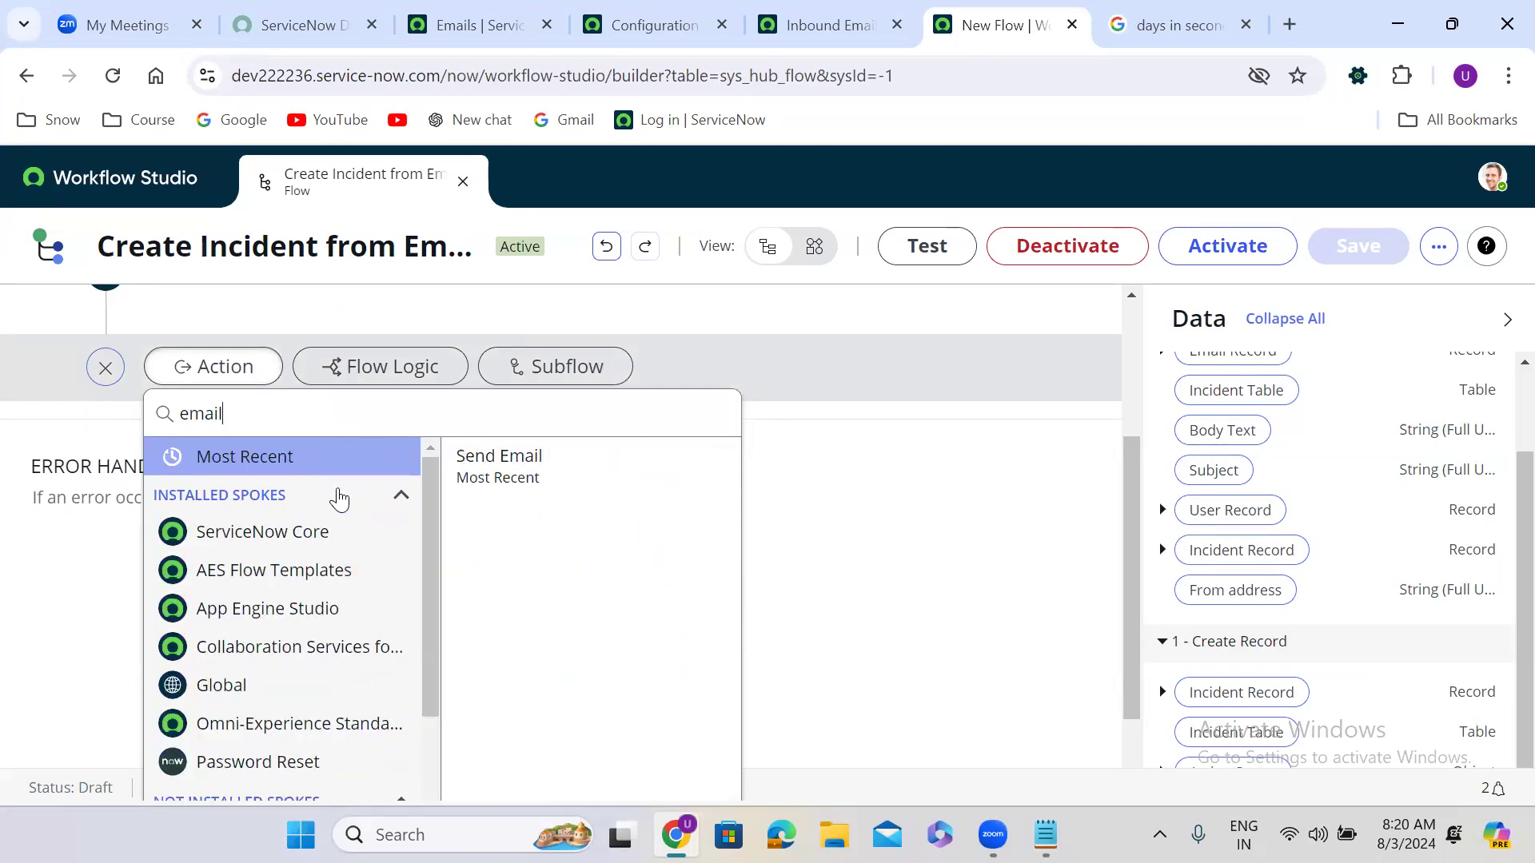
{"action": "left_click", "coordinate": [330, 532]}
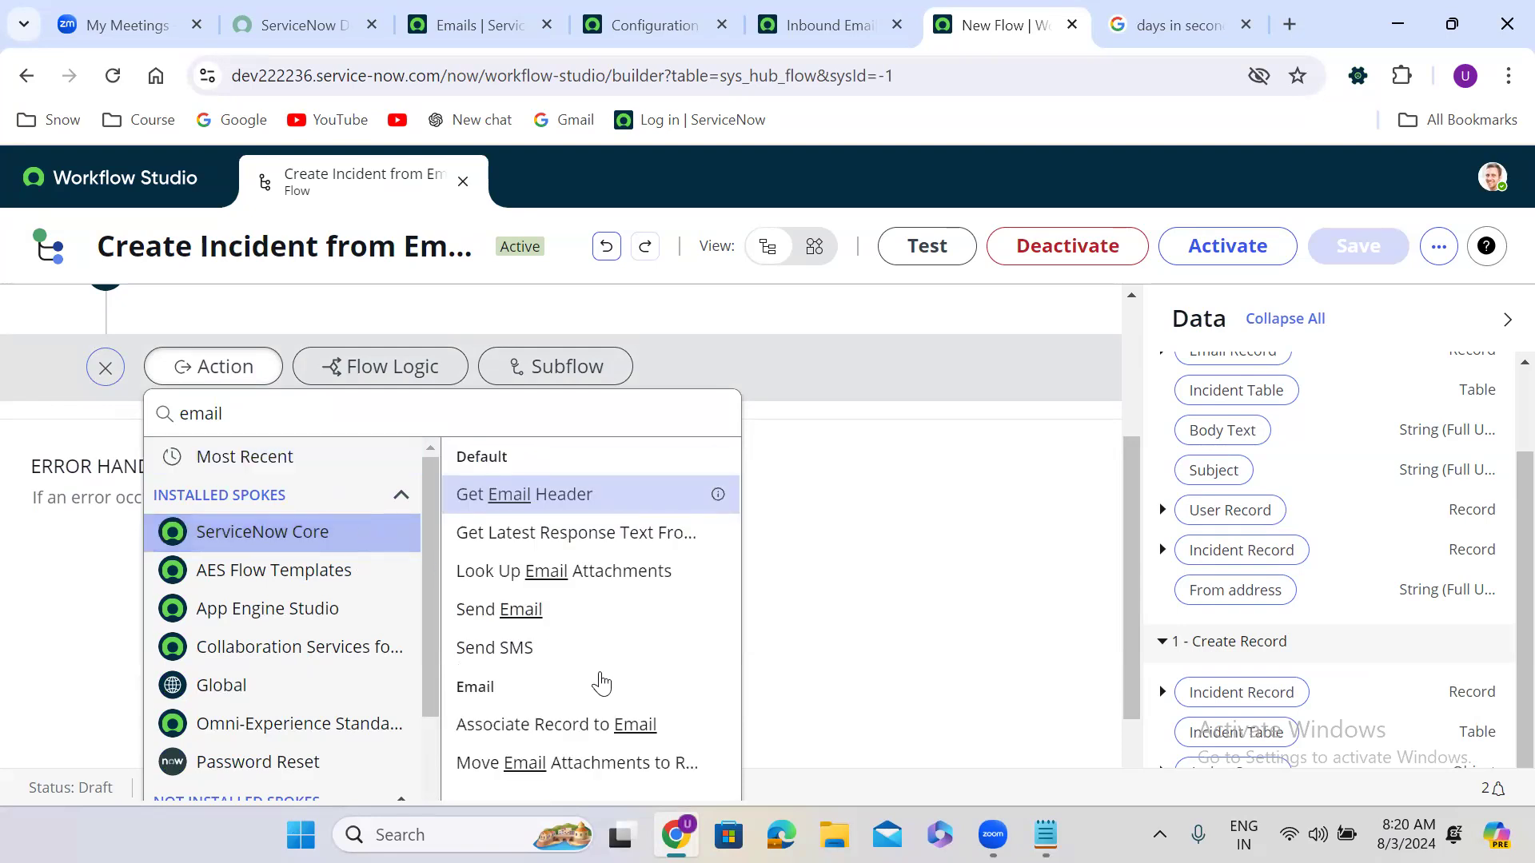
{"action": "left_click", "coordinate": [570, 727]}
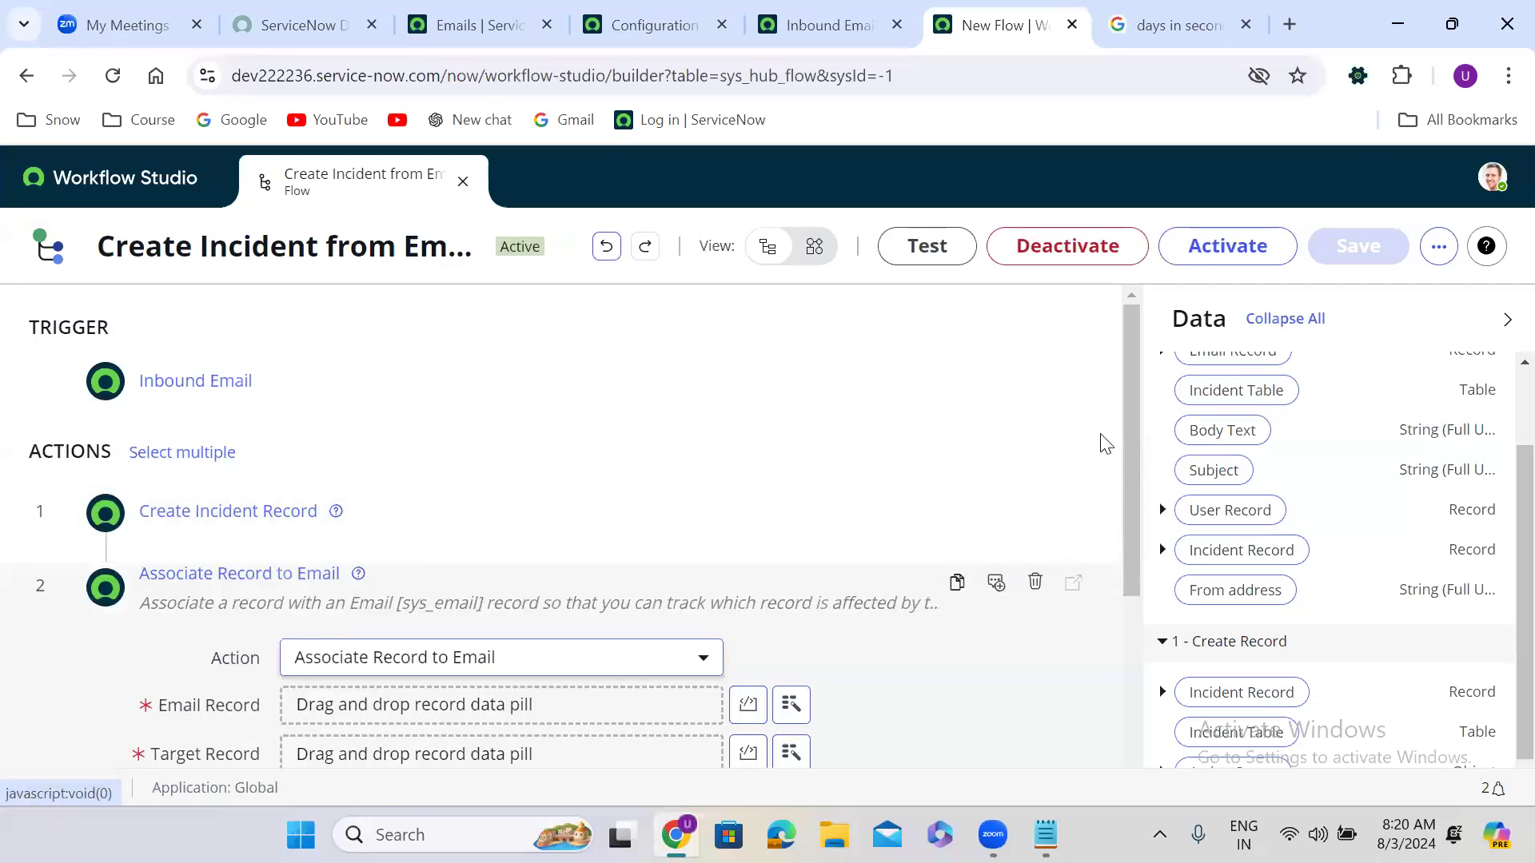
Step: Map Email Record to the trigger's Email Record and Target Record to step 1's Incident Record
{"action": "left_click_drag", "start_coordinate": [1131, 451], "coordinate": [1123, 572]}
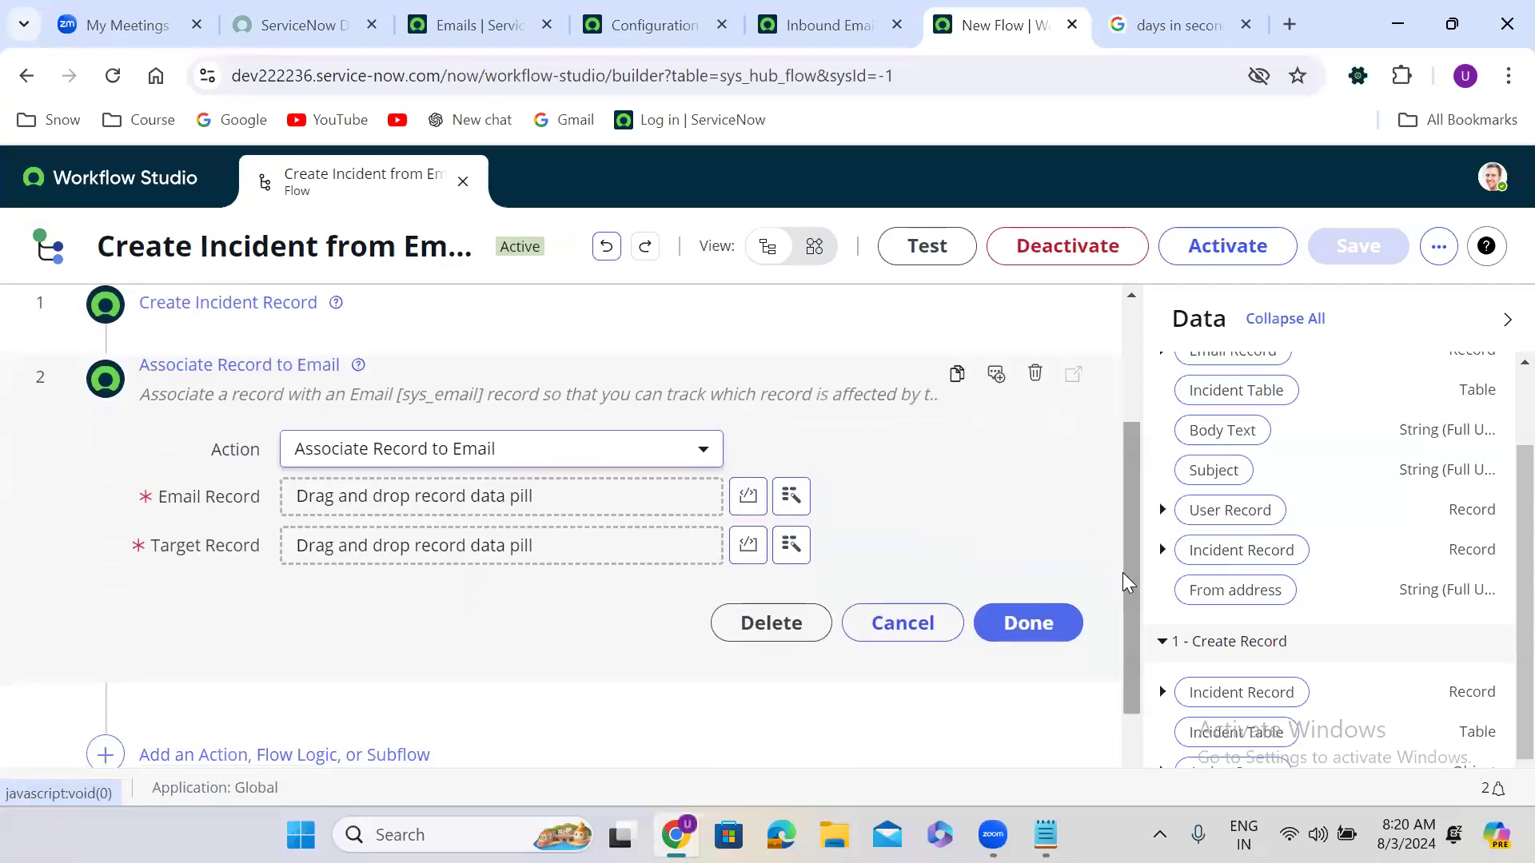
{"action": "scroll", "coordinate": [1500, 446], "scroll_direction": "up", "scroll_amount": 2}
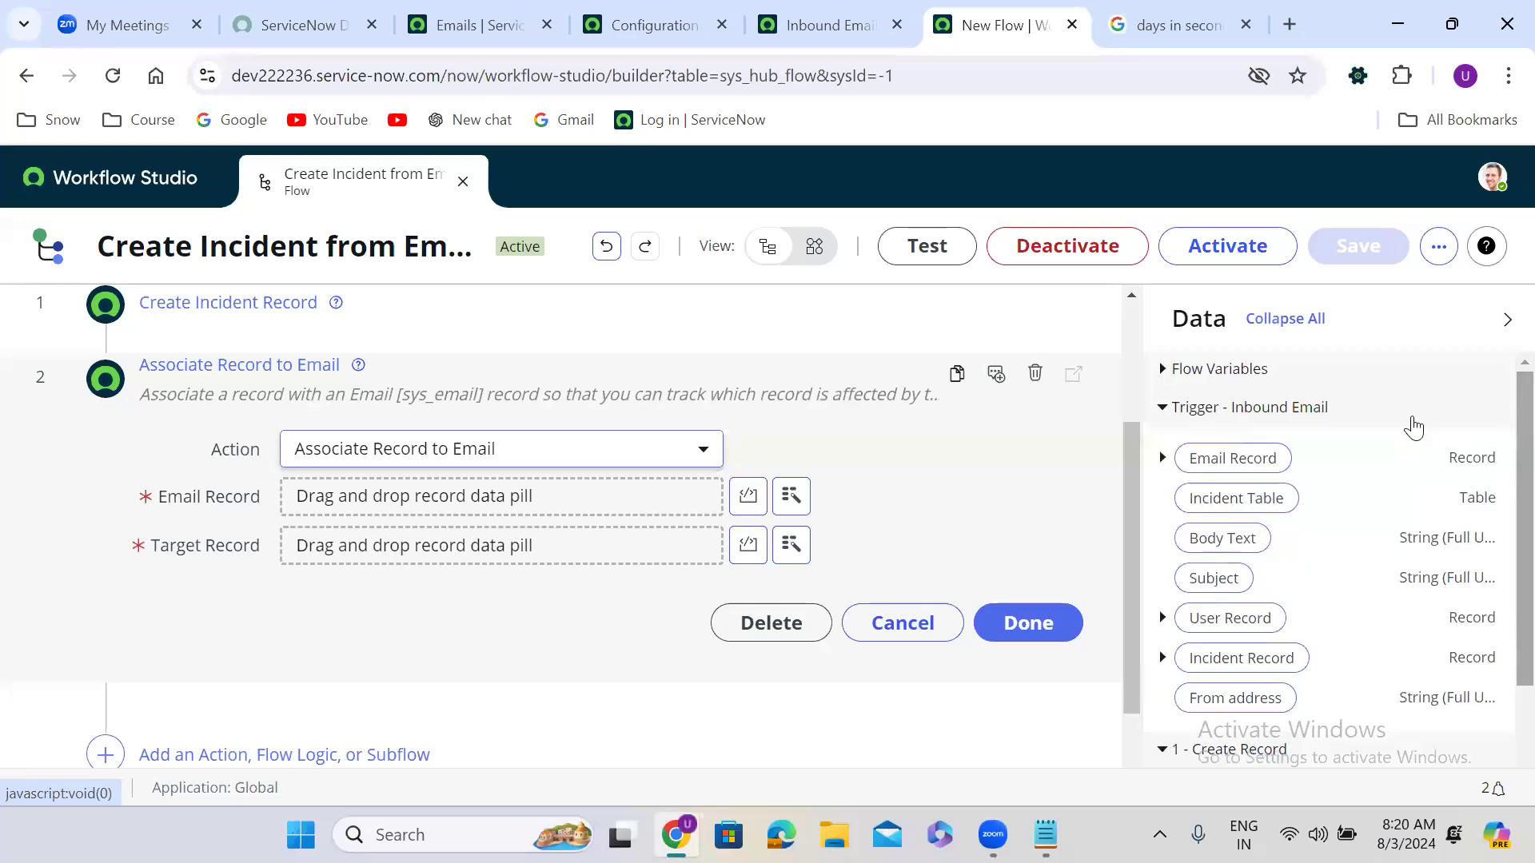
{"action": "left_click_drag", "start_coordinate": [1247, 458], "coordinate": [395, 497]}
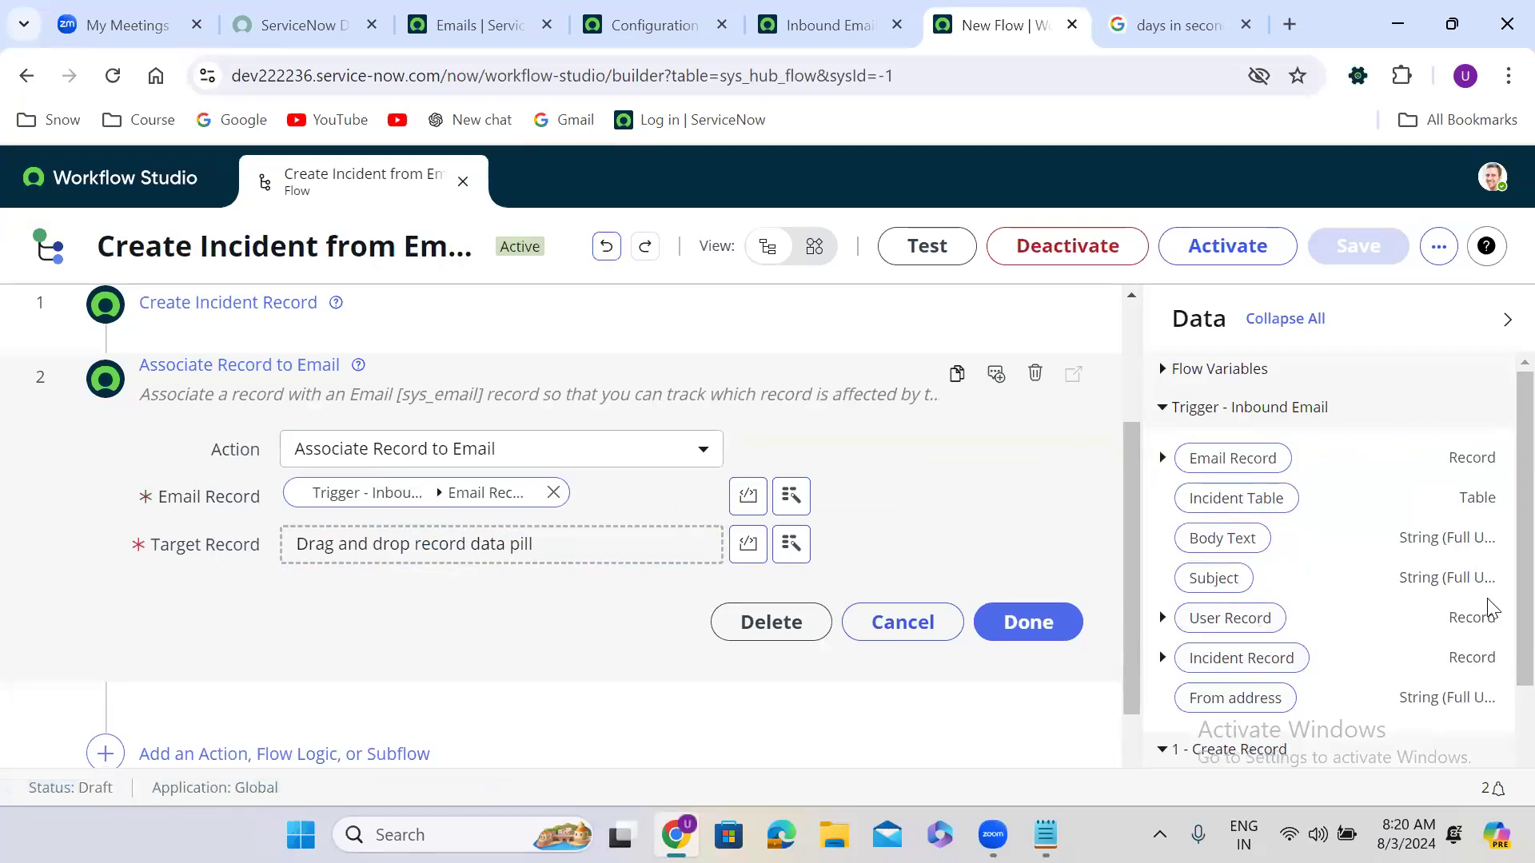
{"action": "scroll", "coordinate": [1500, 729], "scroll_direction": "down", "scroll_amount": 2}
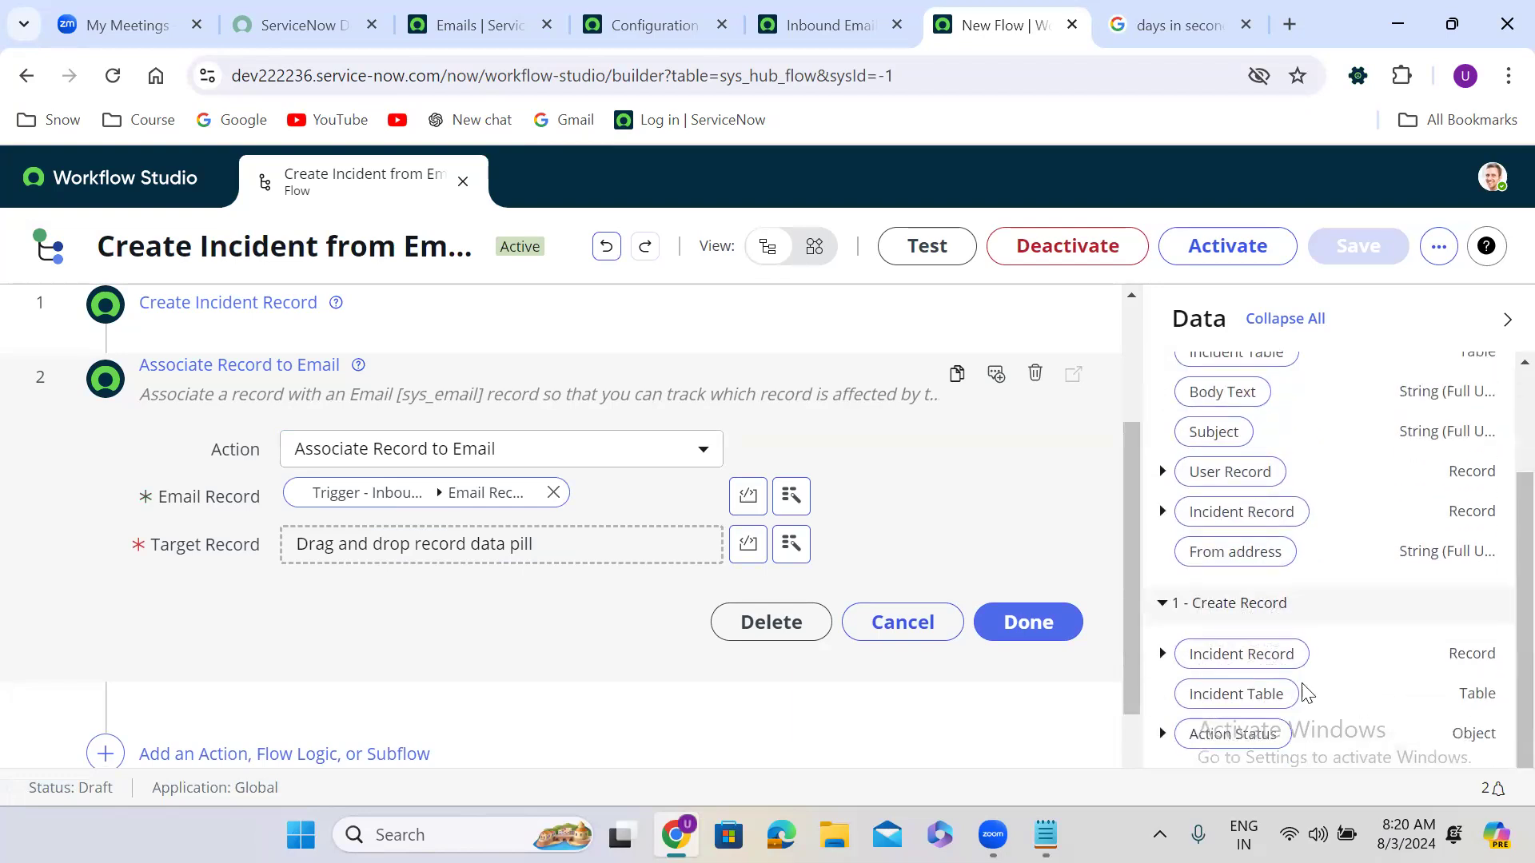
{"action": "left_click_drag", "start_coordinate": [1224, 662], "coordinate": [385, 549]}
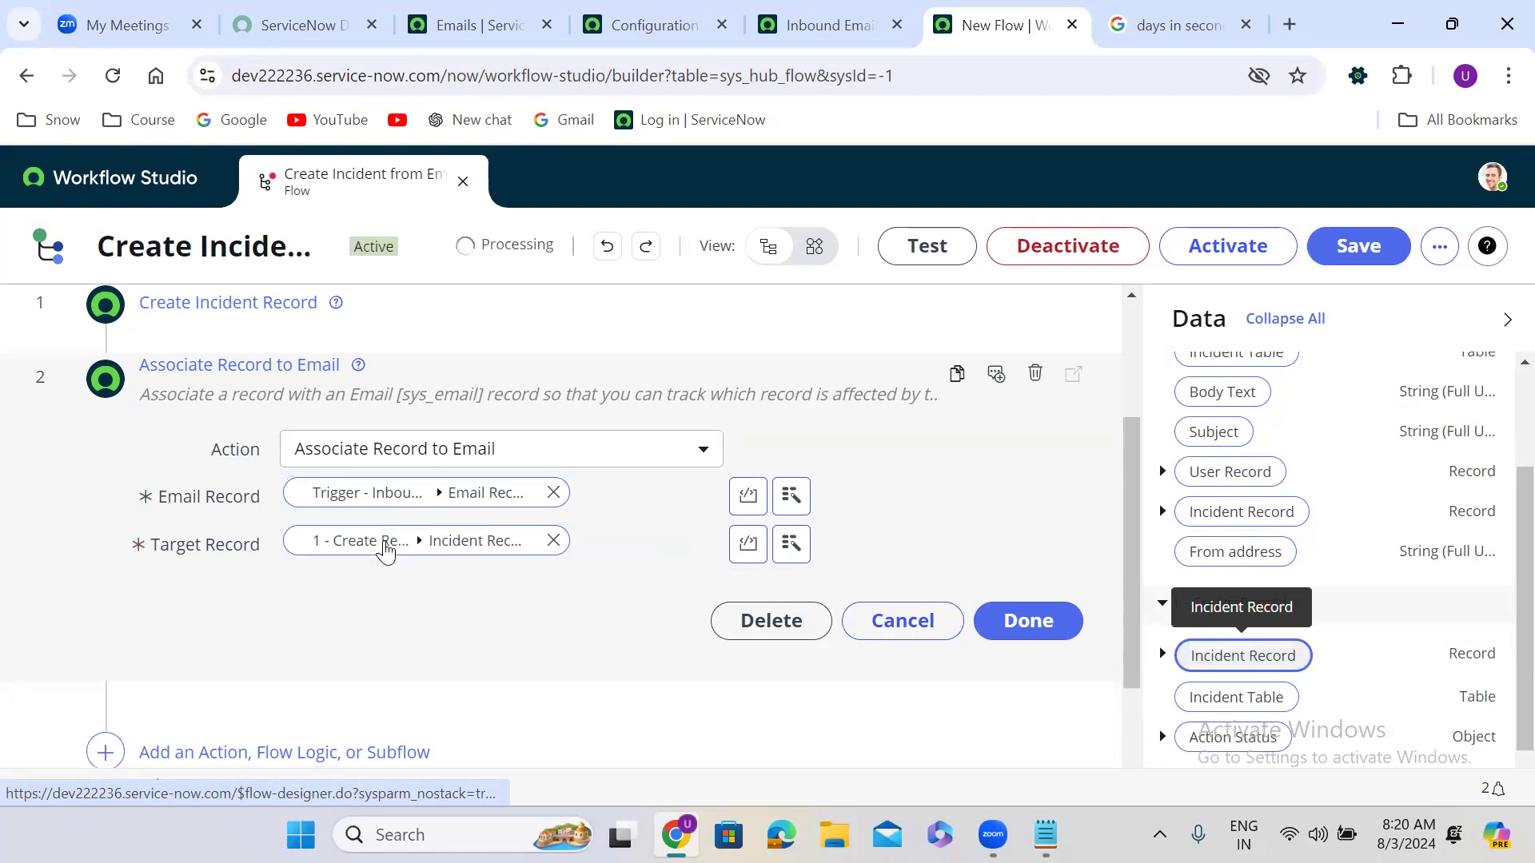
{"action": "left_click", "coordinate": [1024, 625]}
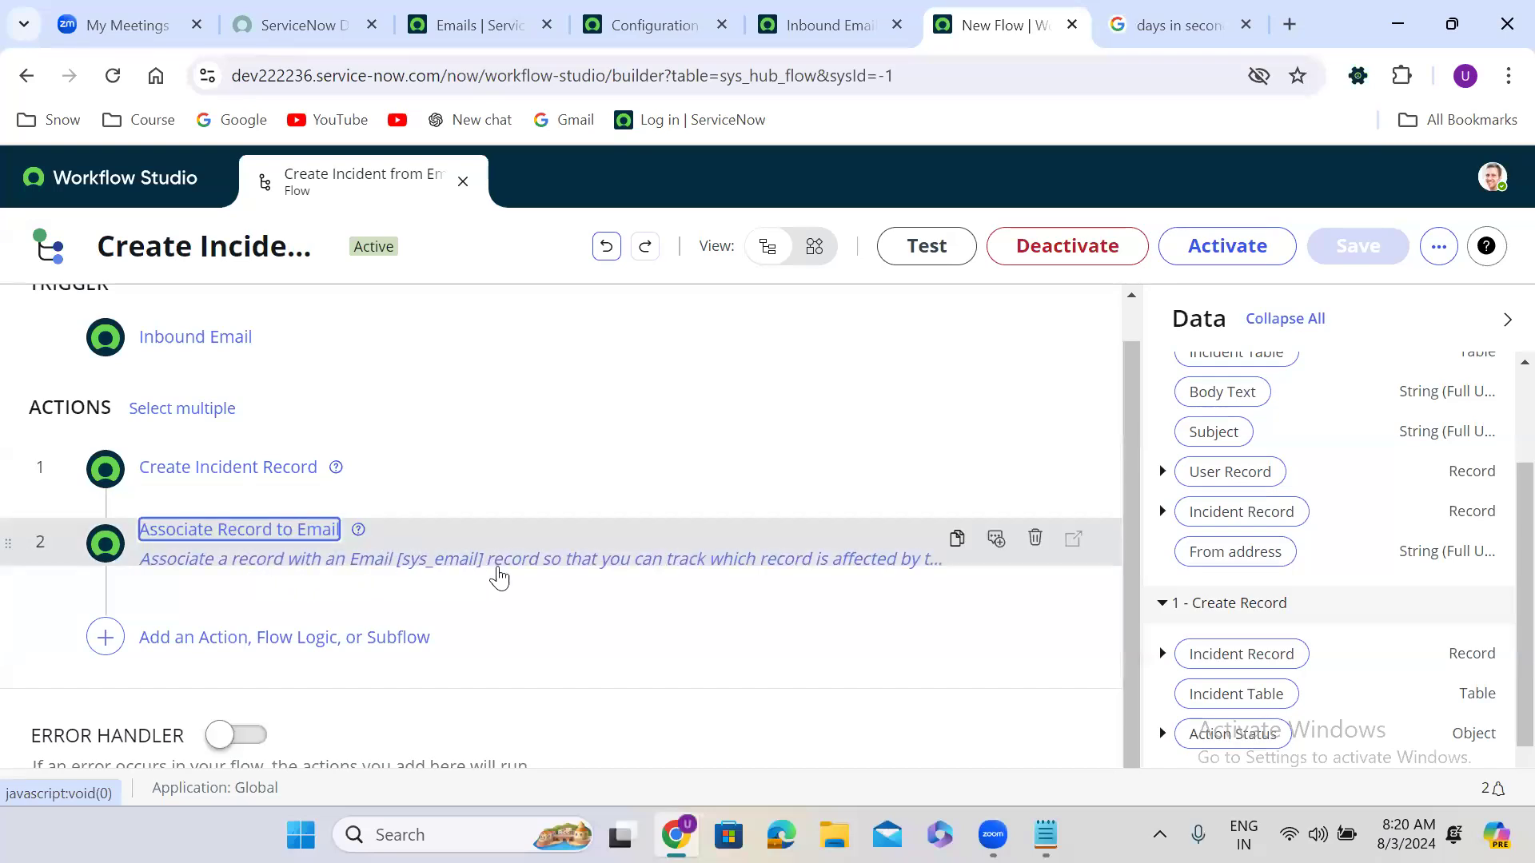
Step: Verify Action 2's Email Record and Target Record pills, keep its description, then request activation
{"action": "left_click", "coordinate": [863, 551]}
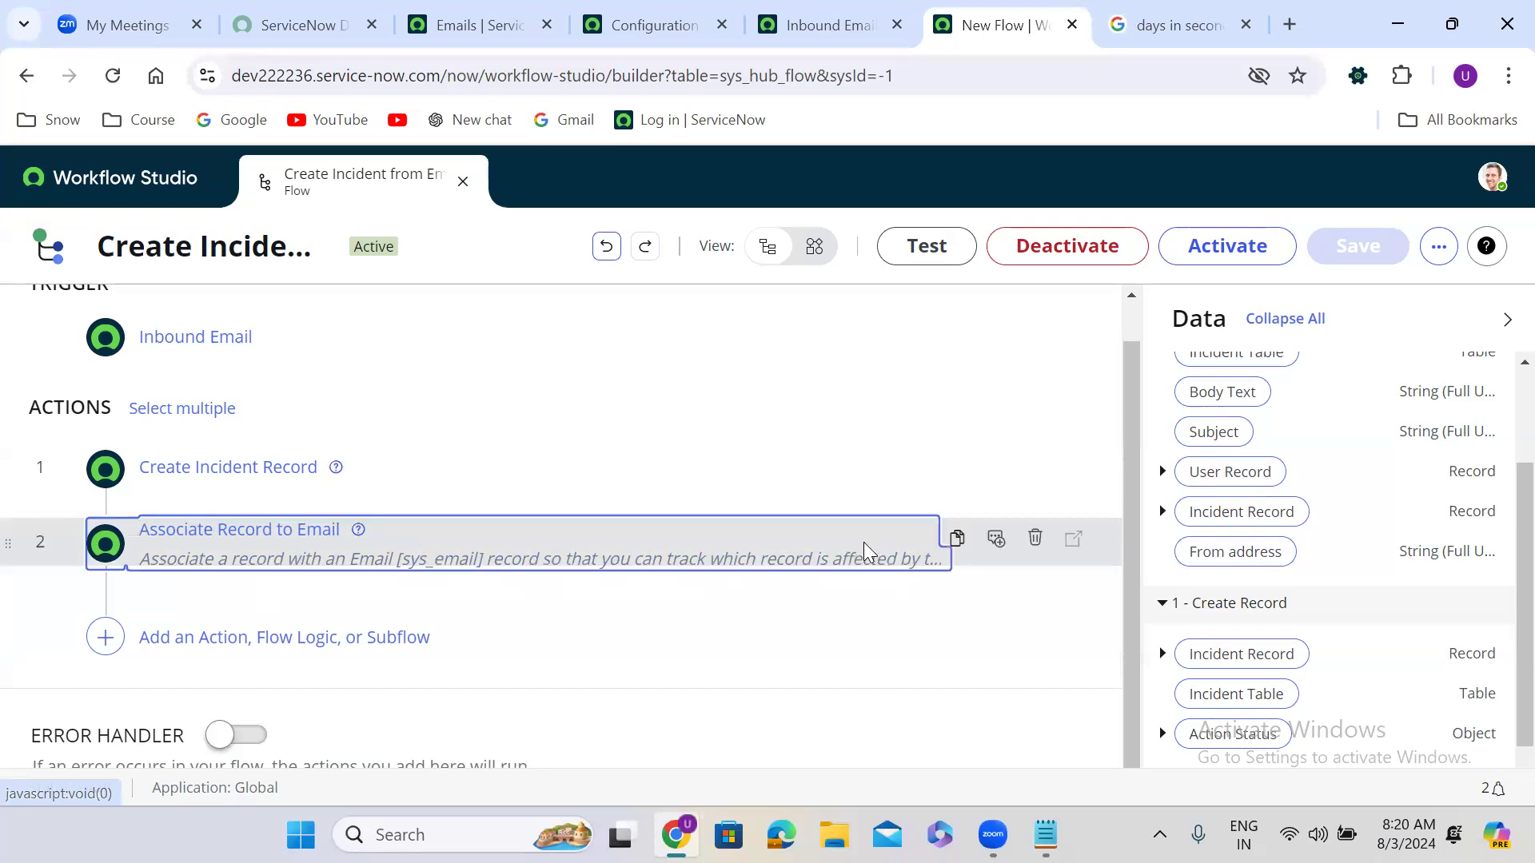
{"action": "left_click", "coordinate": [820, 558]}
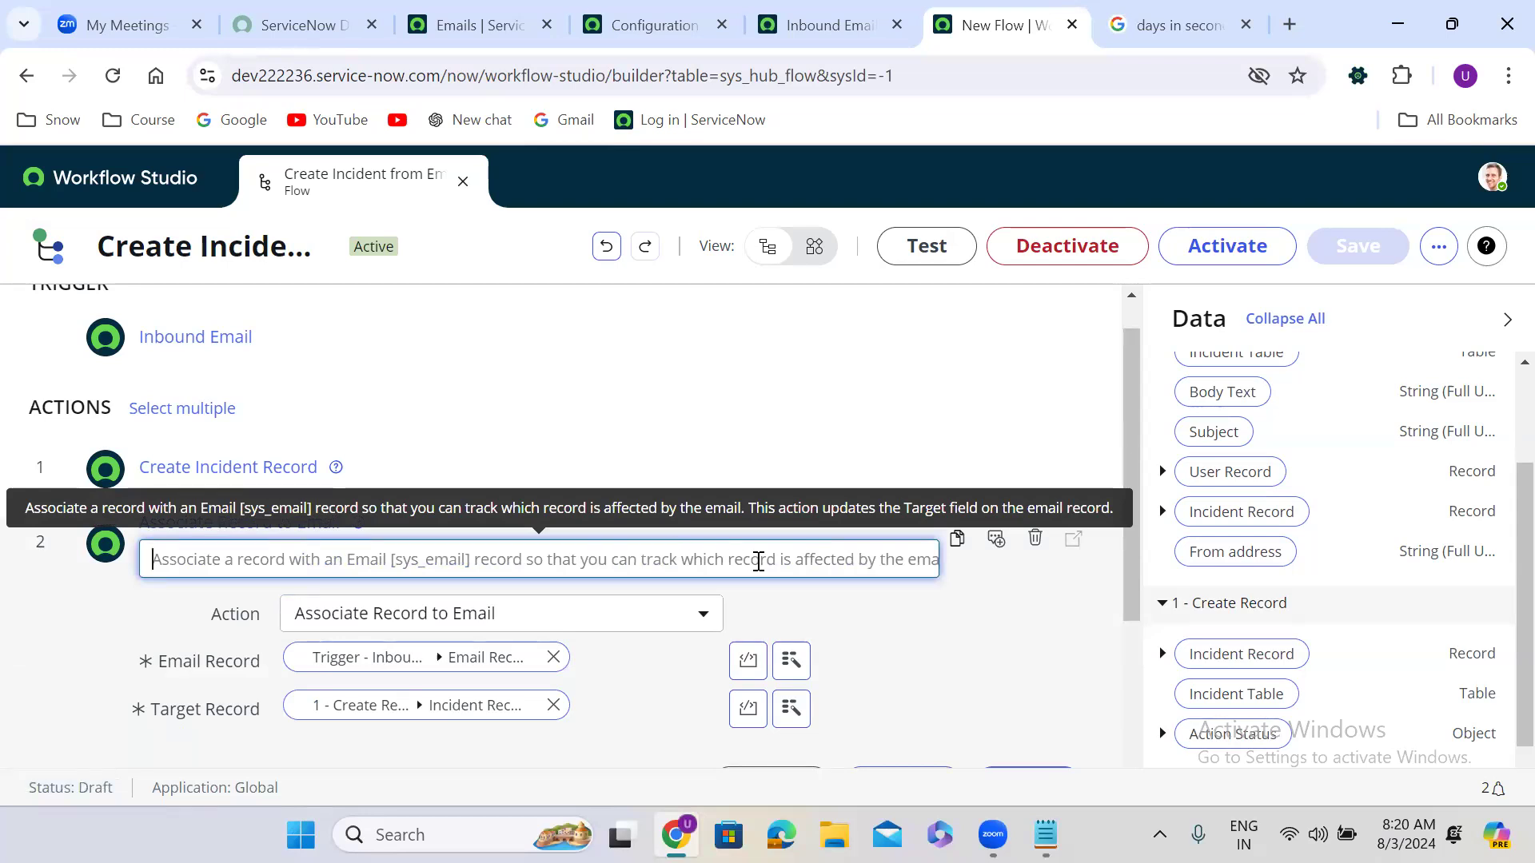
{"action": "left_click", "coordinate": [828, 612]}
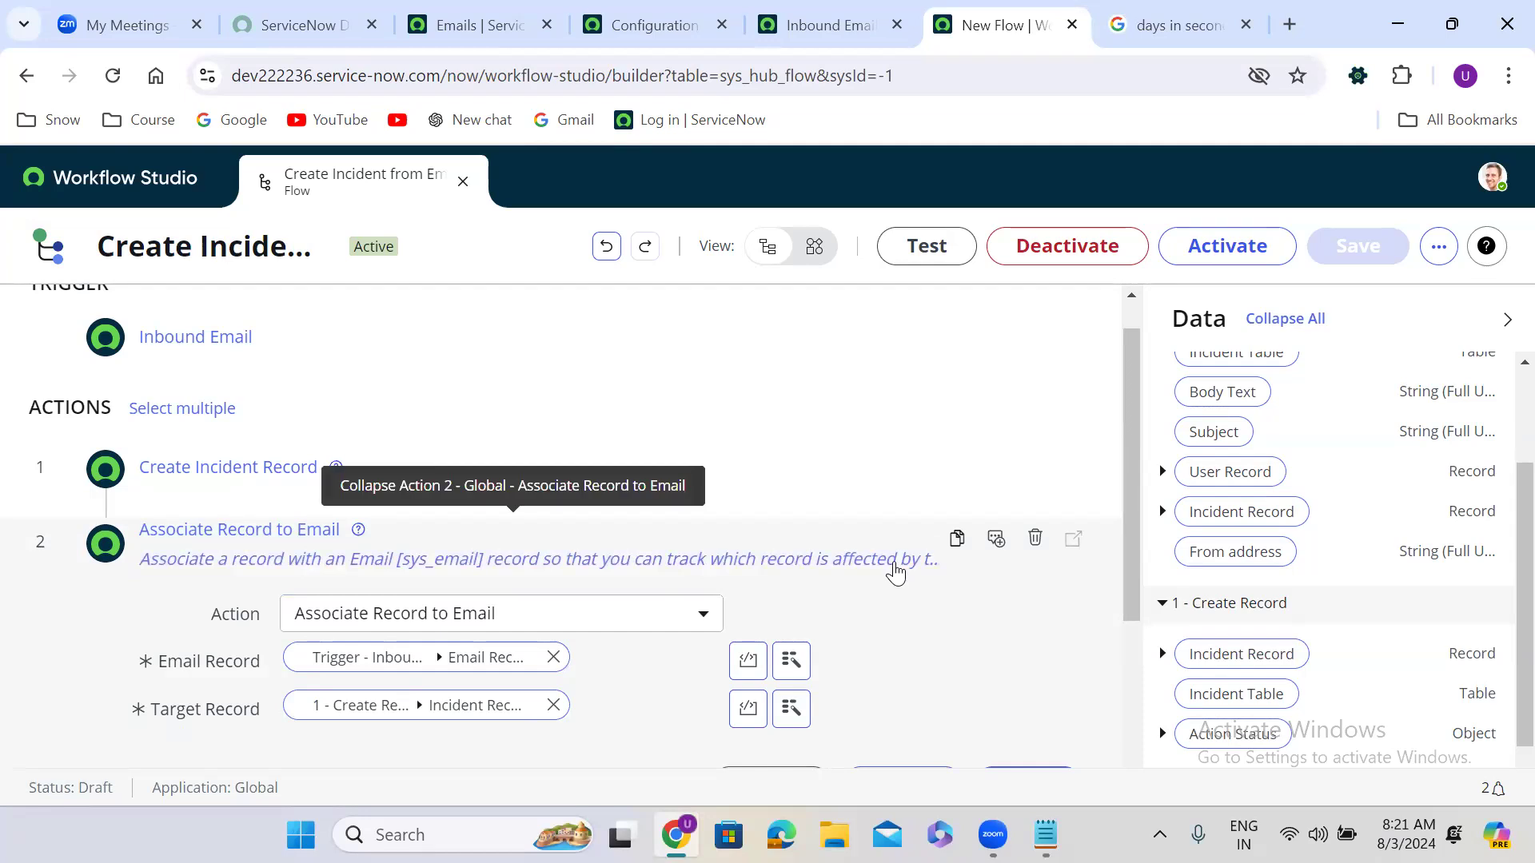
{"action": "left_click_drag", "start_coordinate": [1132, 565], "coordinate": [1121, 665]}
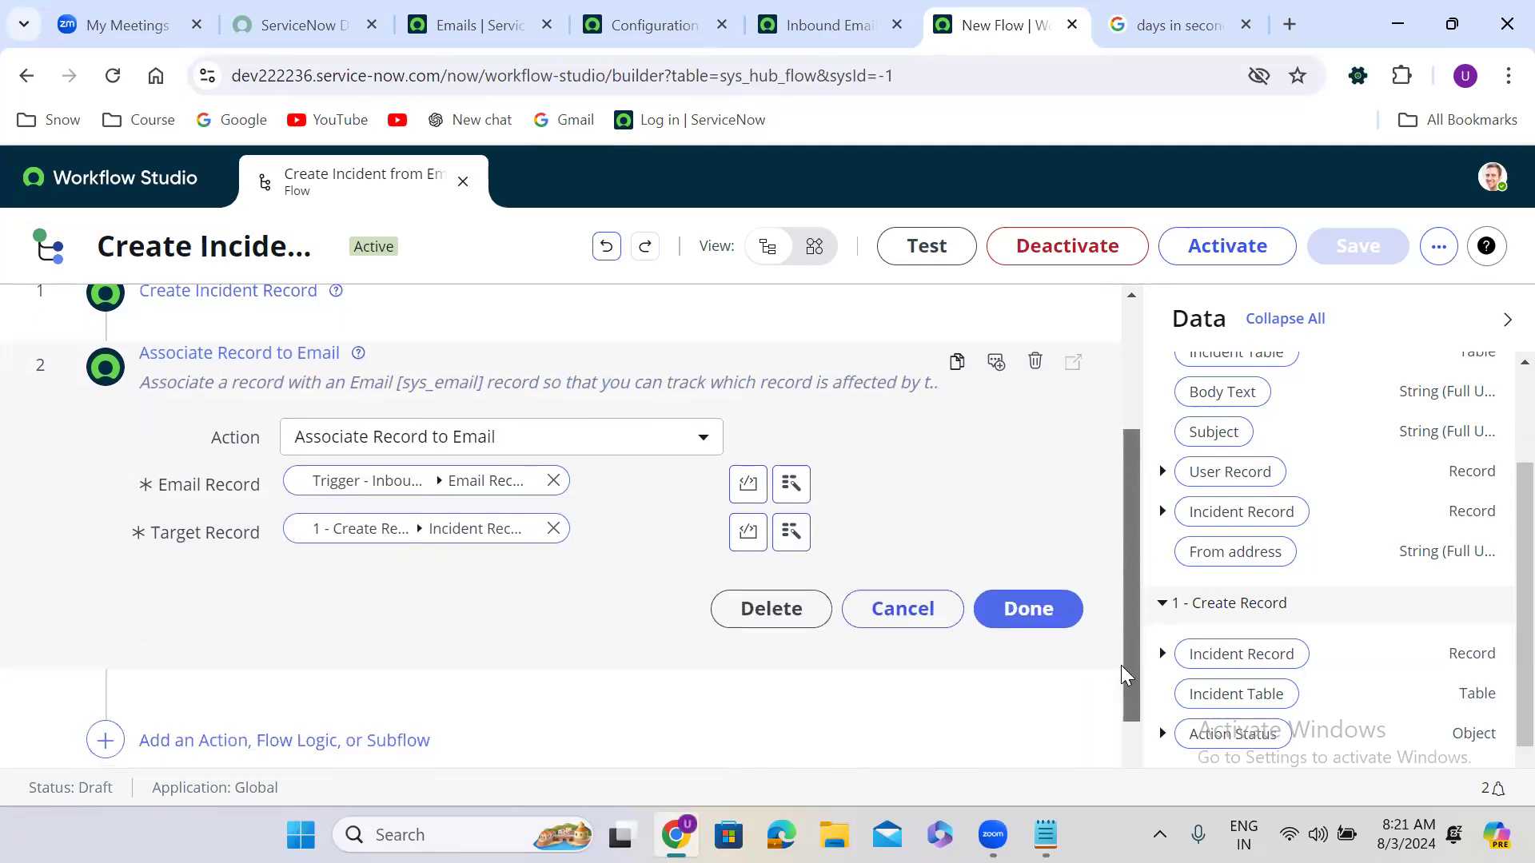
{"action": "left_click", "coordinate": [1047, 603]}
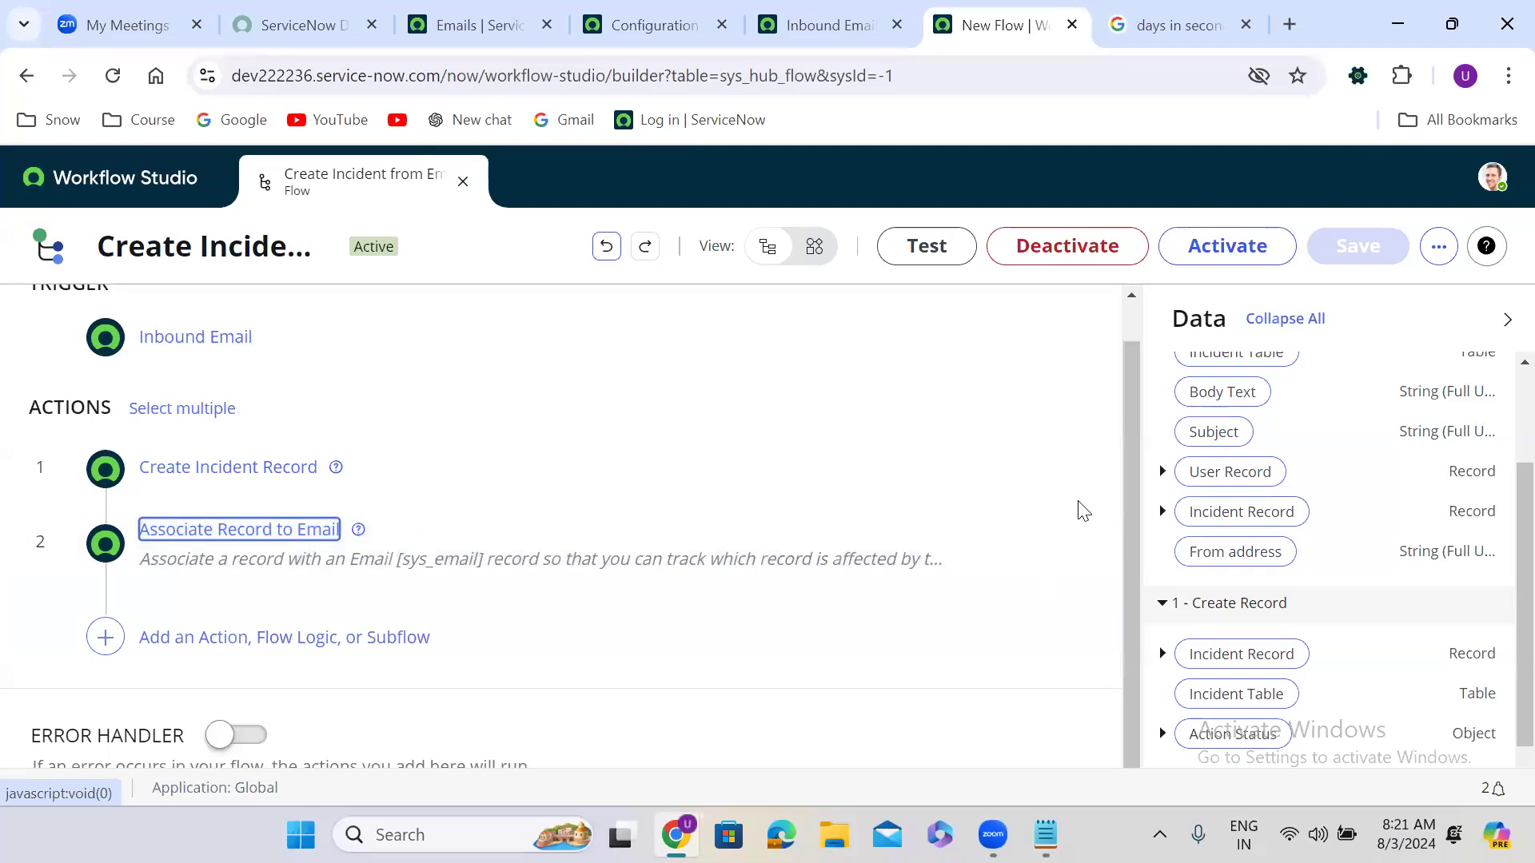
{"action": "left_click", "coordinate": [1223, 247]}
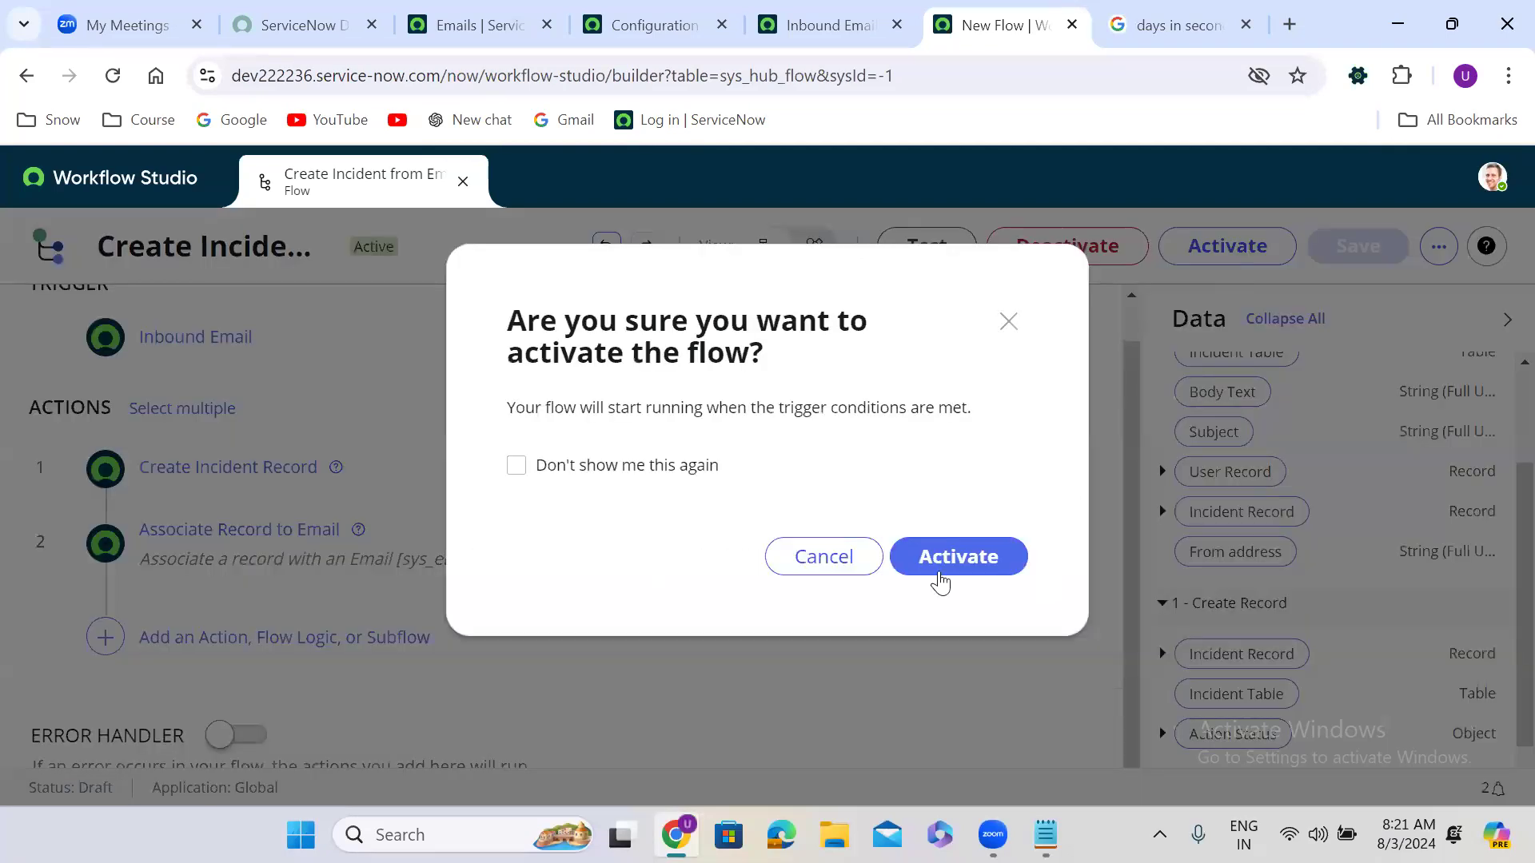
Step: Confirm activation so the Create Incident from Email flow is saved and published
{"action": "left_click", "coordinate": [969, 554]}
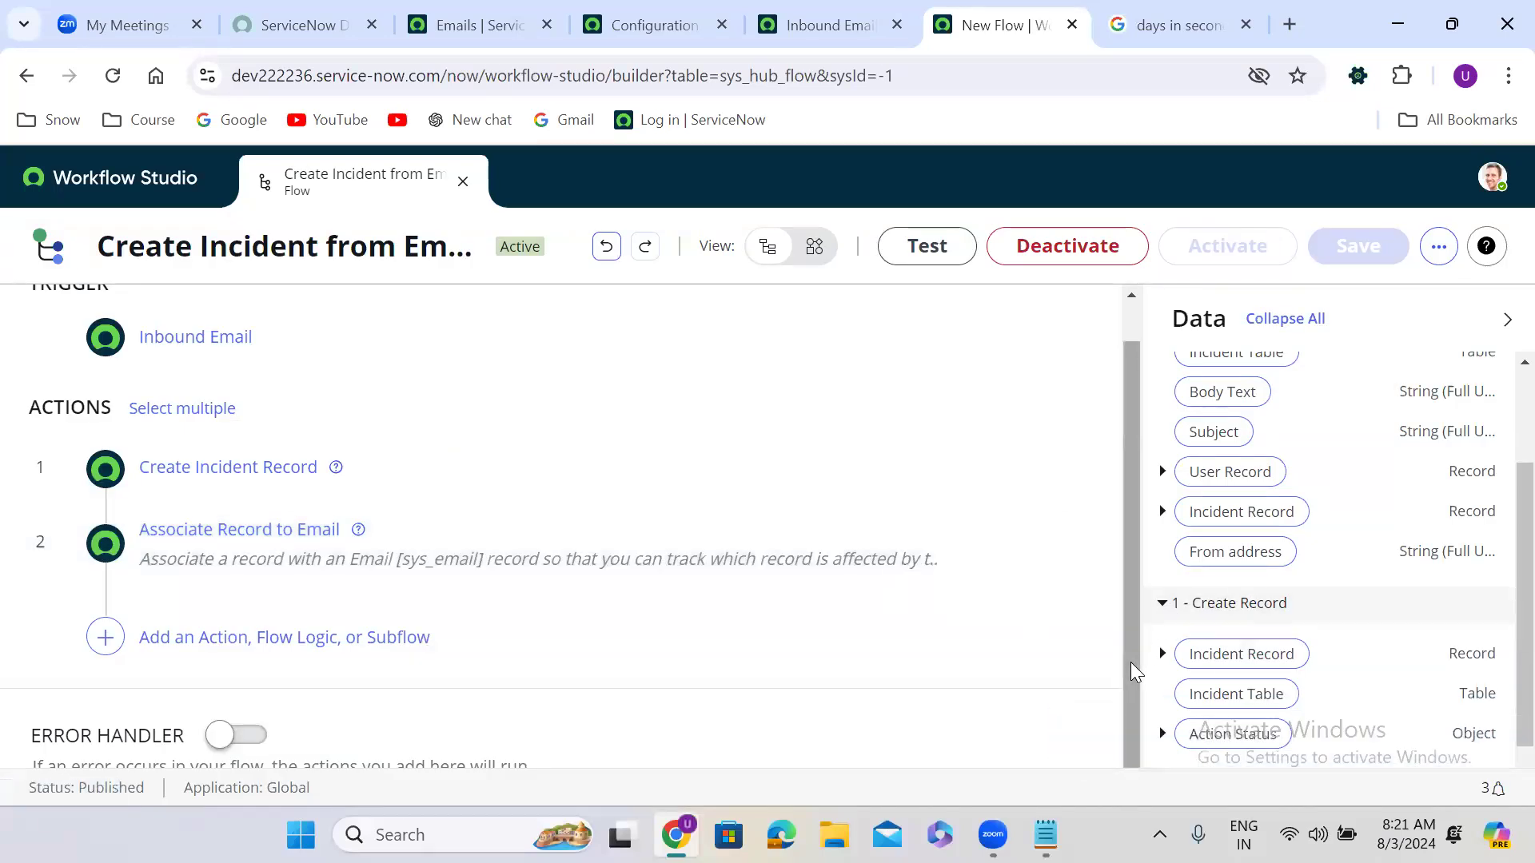
{"action": "scroll", "coordinate": [1130, 640], "scroll_direction": "up", "scroll_amount": 1}
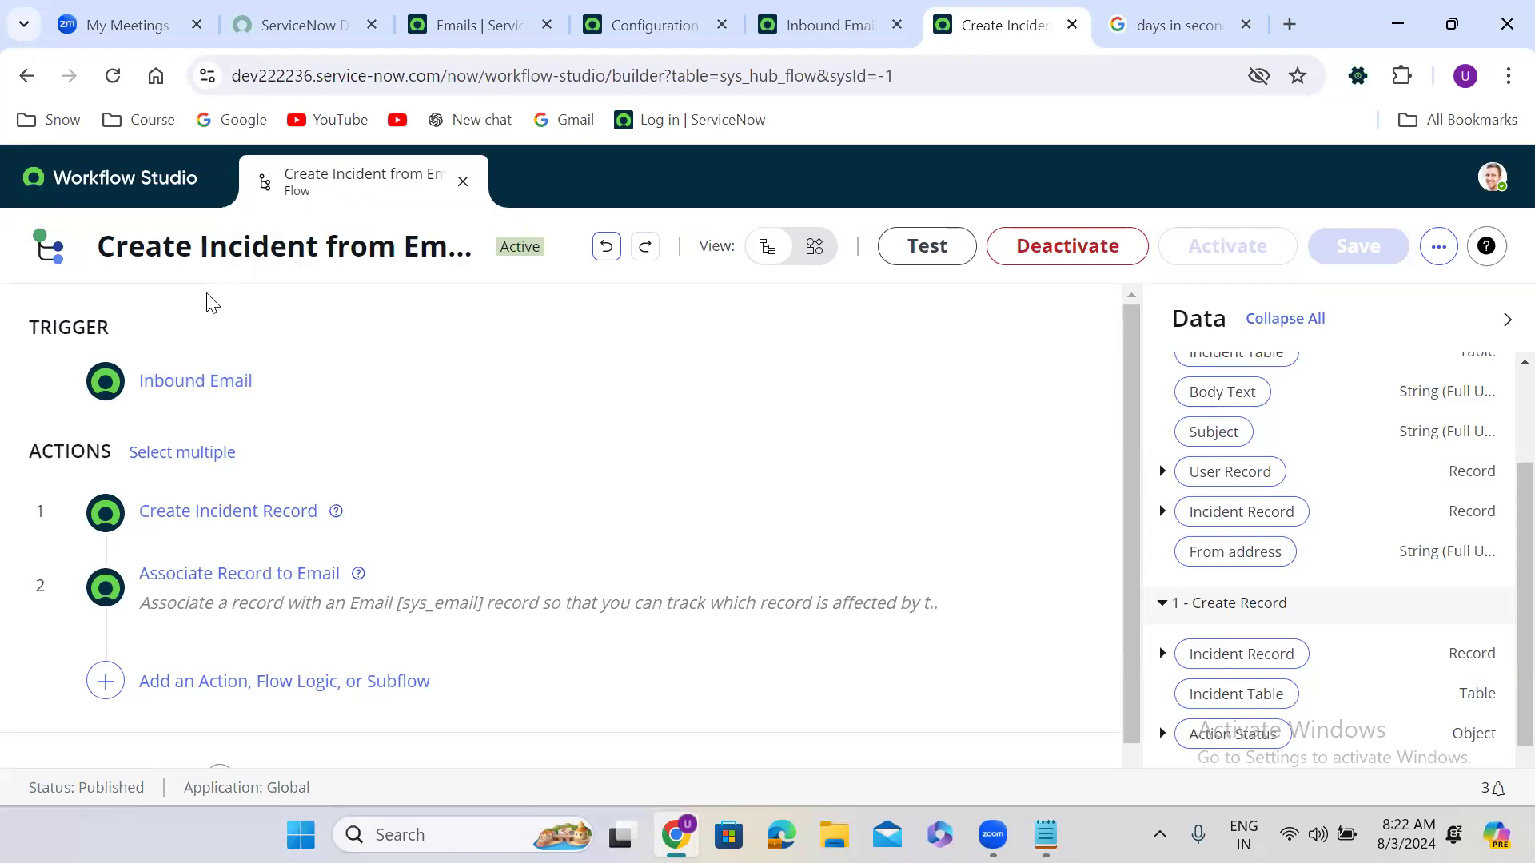
{"action": "left_click", "coordinate": [1280, 24]}
Step: Google 'servicenow inbound action vs flow' and open the Inbound Email Action vs Inbound Email Flow thread separately
{"action": "type", "text": "i"}
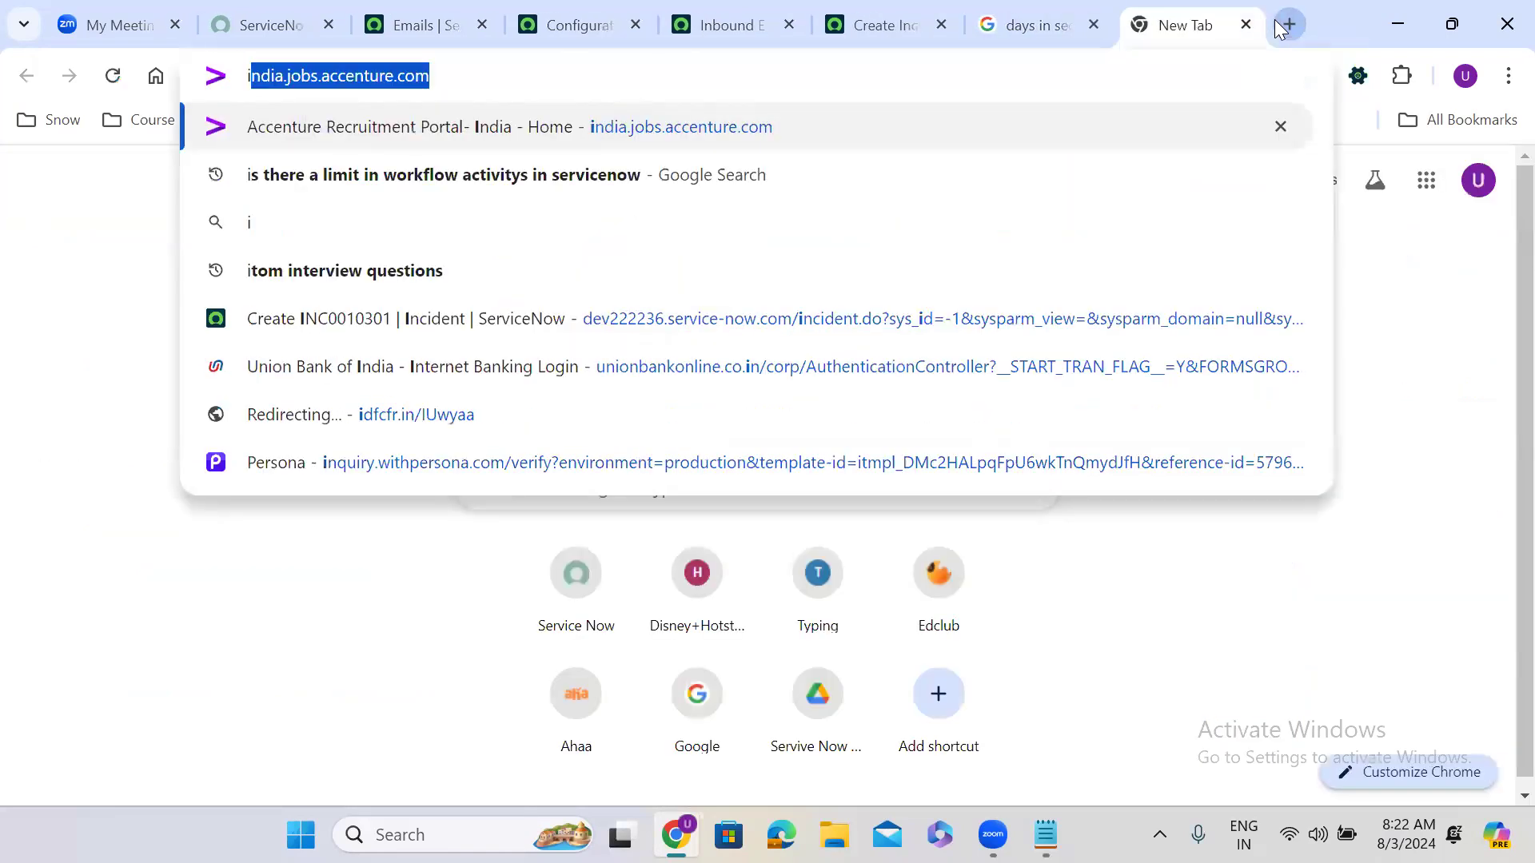
{"action": "type", "text": "nbound ac"}
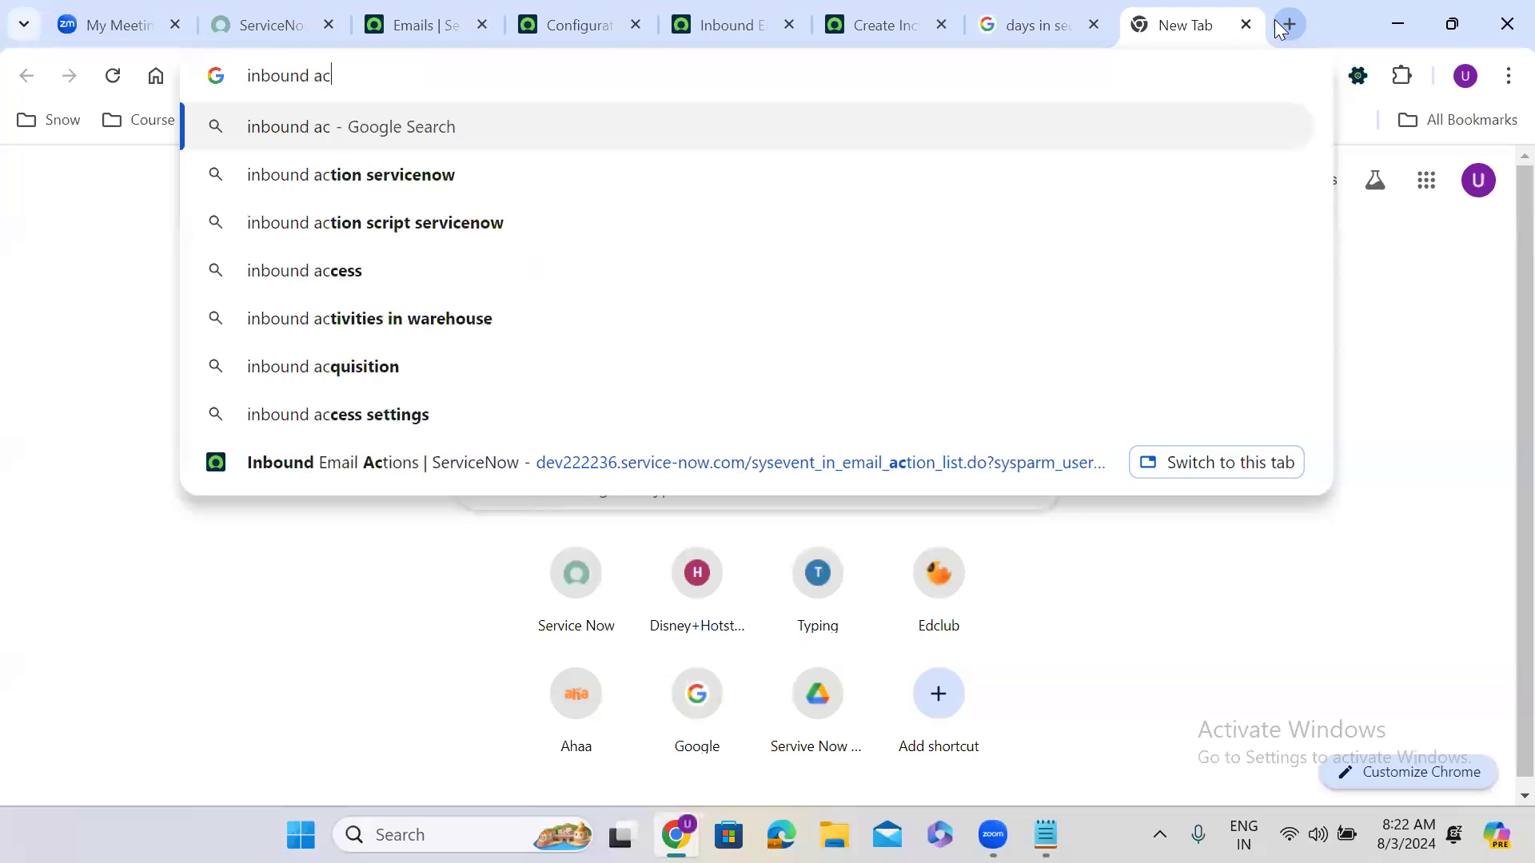
{"action": "type", "text": "tion vs"}
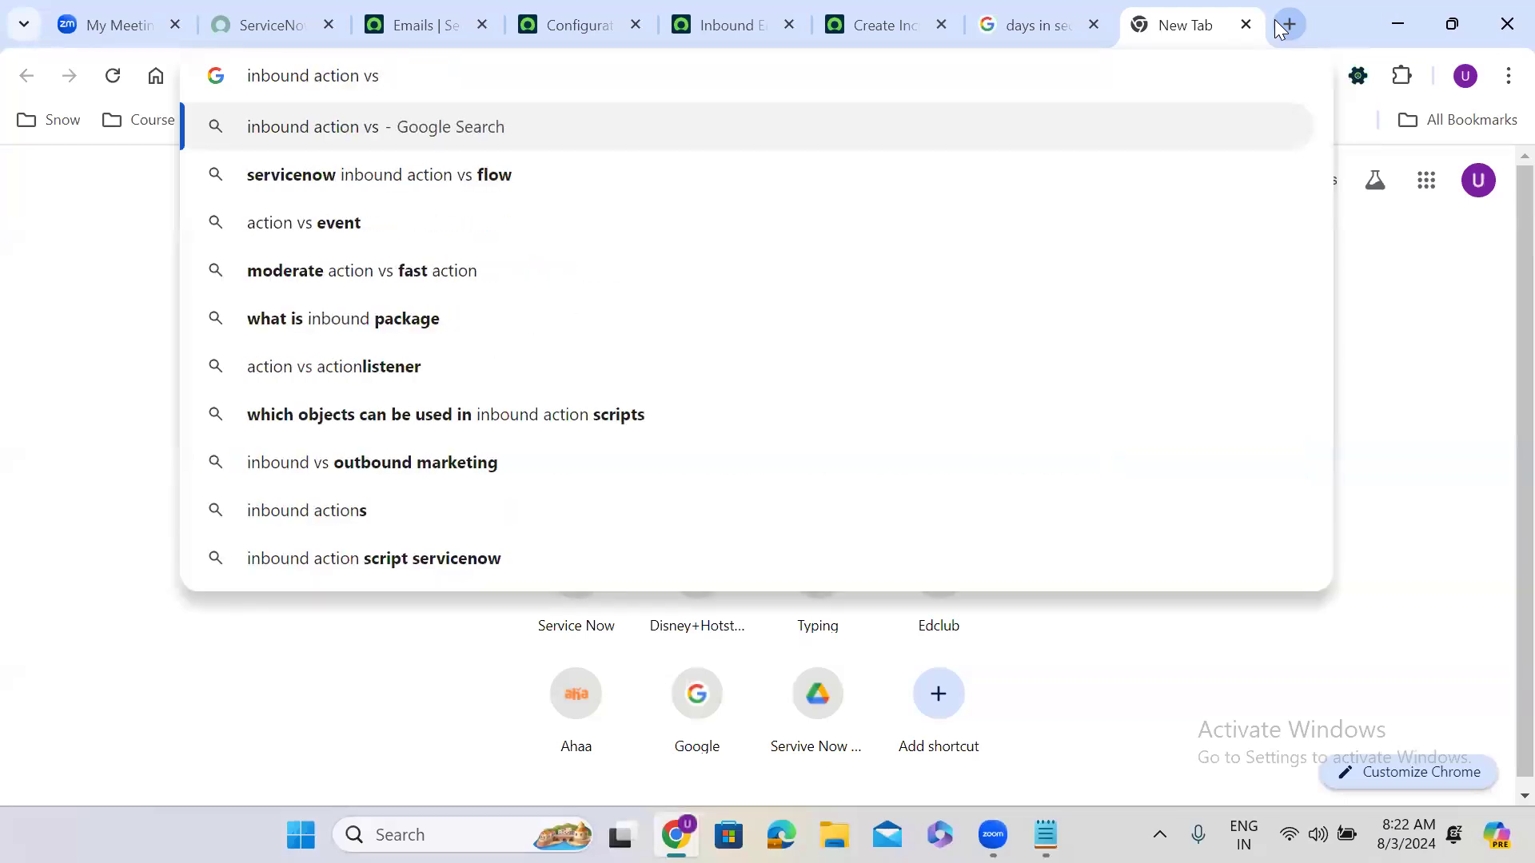
{"action": "left_click", "coordinate": [525, 200]}
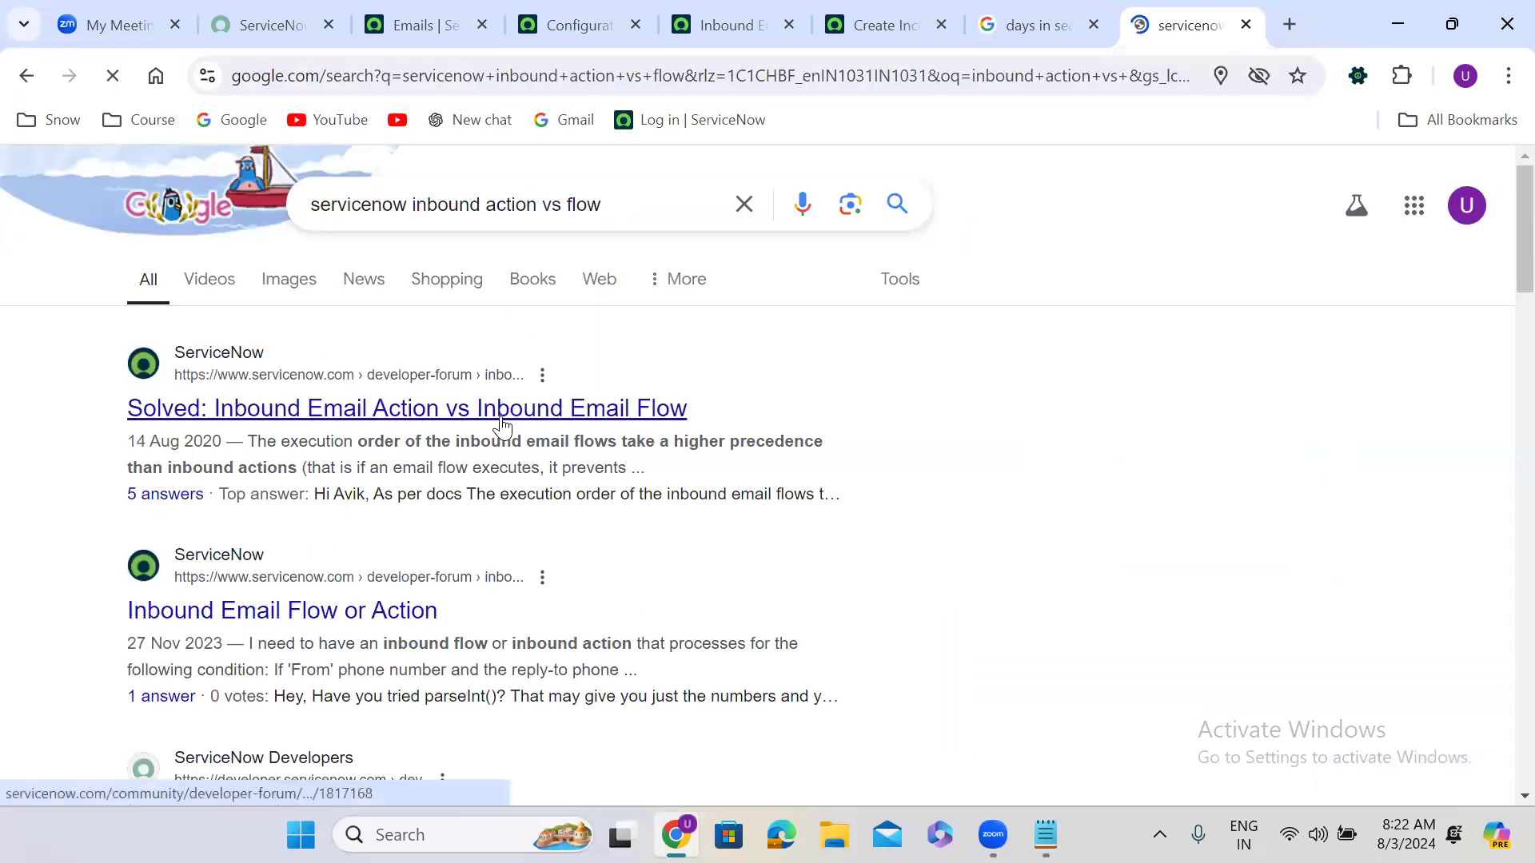
{"action": "middle_click", "coordinate": [486, 411]}
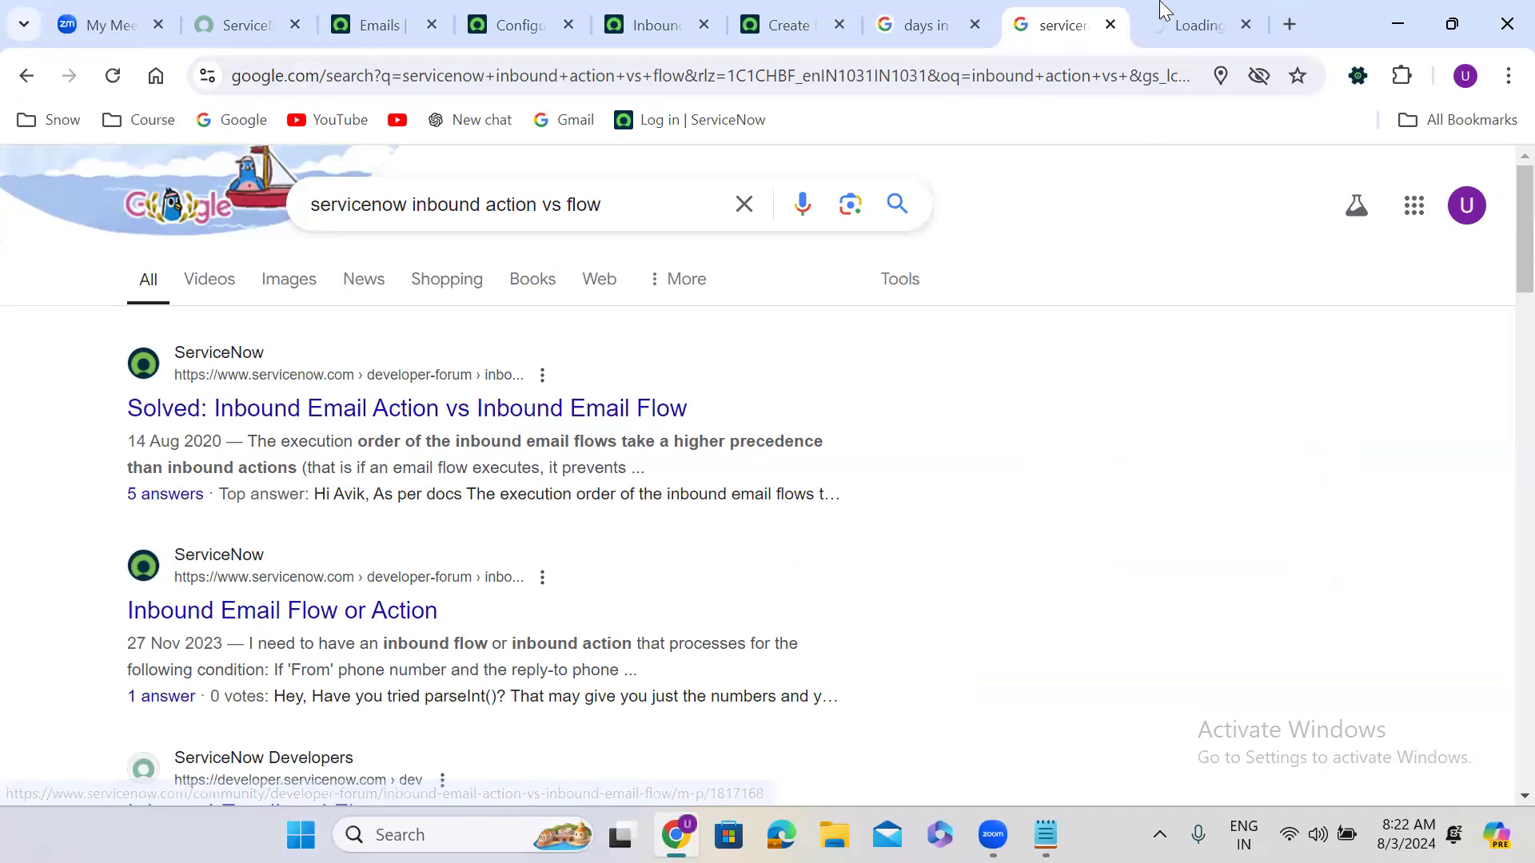
Step: Switch to the community thread tab and scroll down to the accepted solution
{"action": "left_click", "coordinate": [1182, 24]}
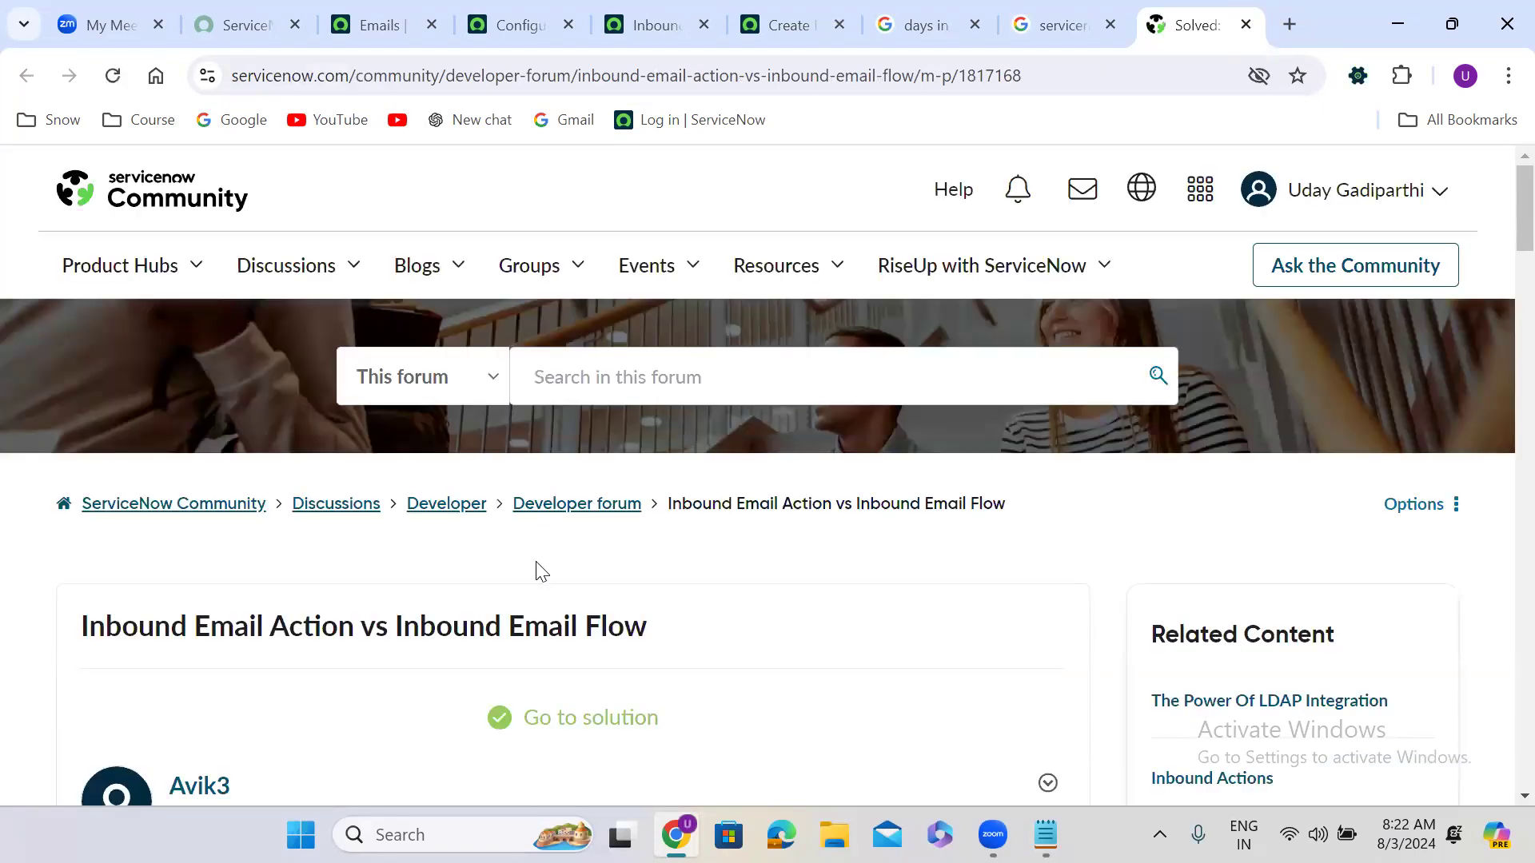
{"action": "scroll", "coordinate": [542, 571], "scroll_direction": "down", "scroll_amount": 7}
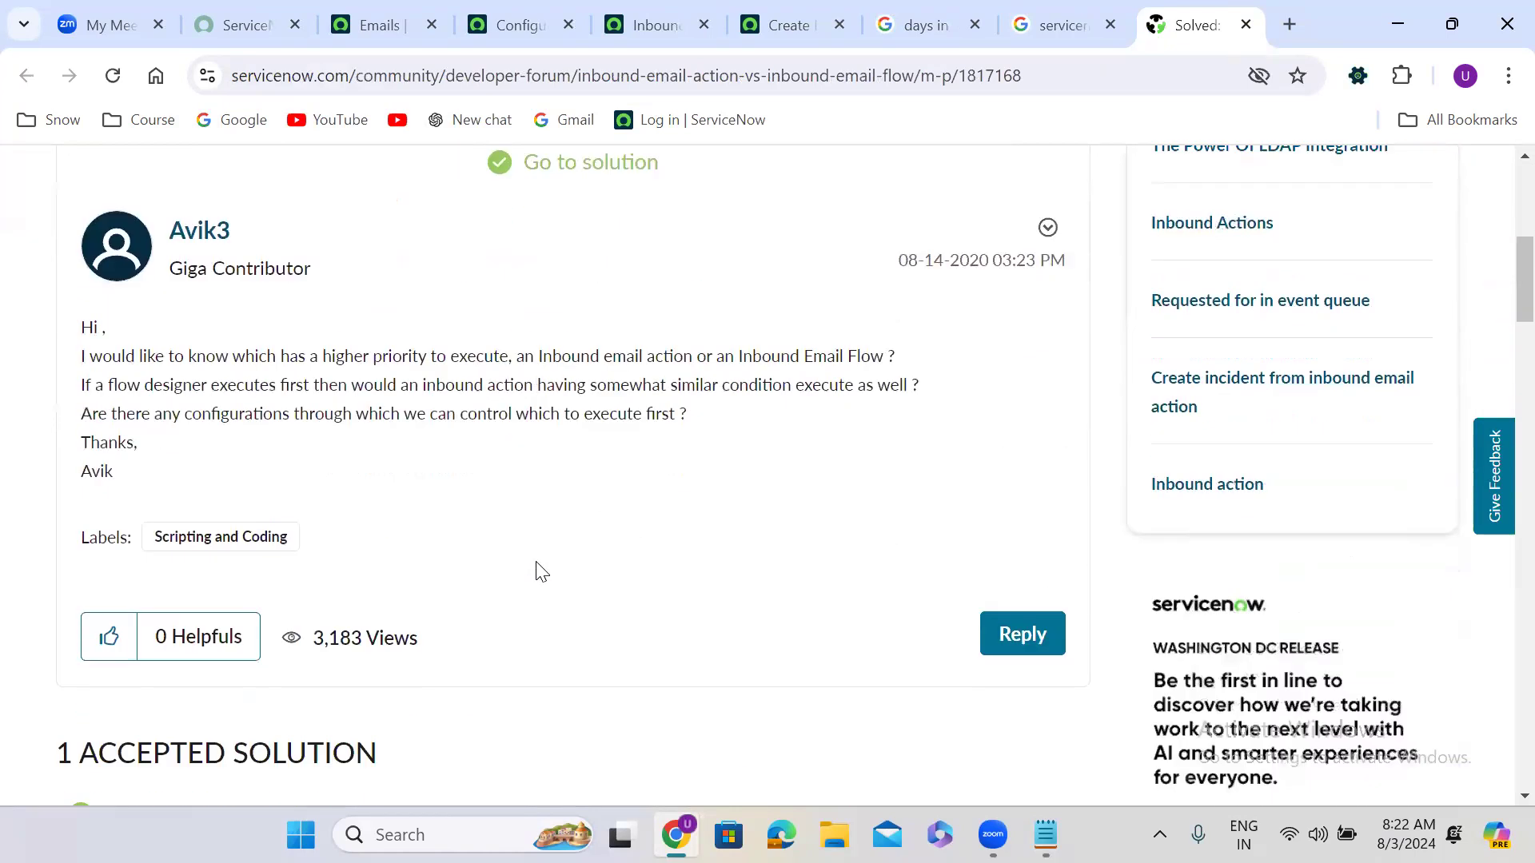
{"action": "scroll", "coordinate": [541, 572], "scroll_direction": "down", "scroll_amount": 1}
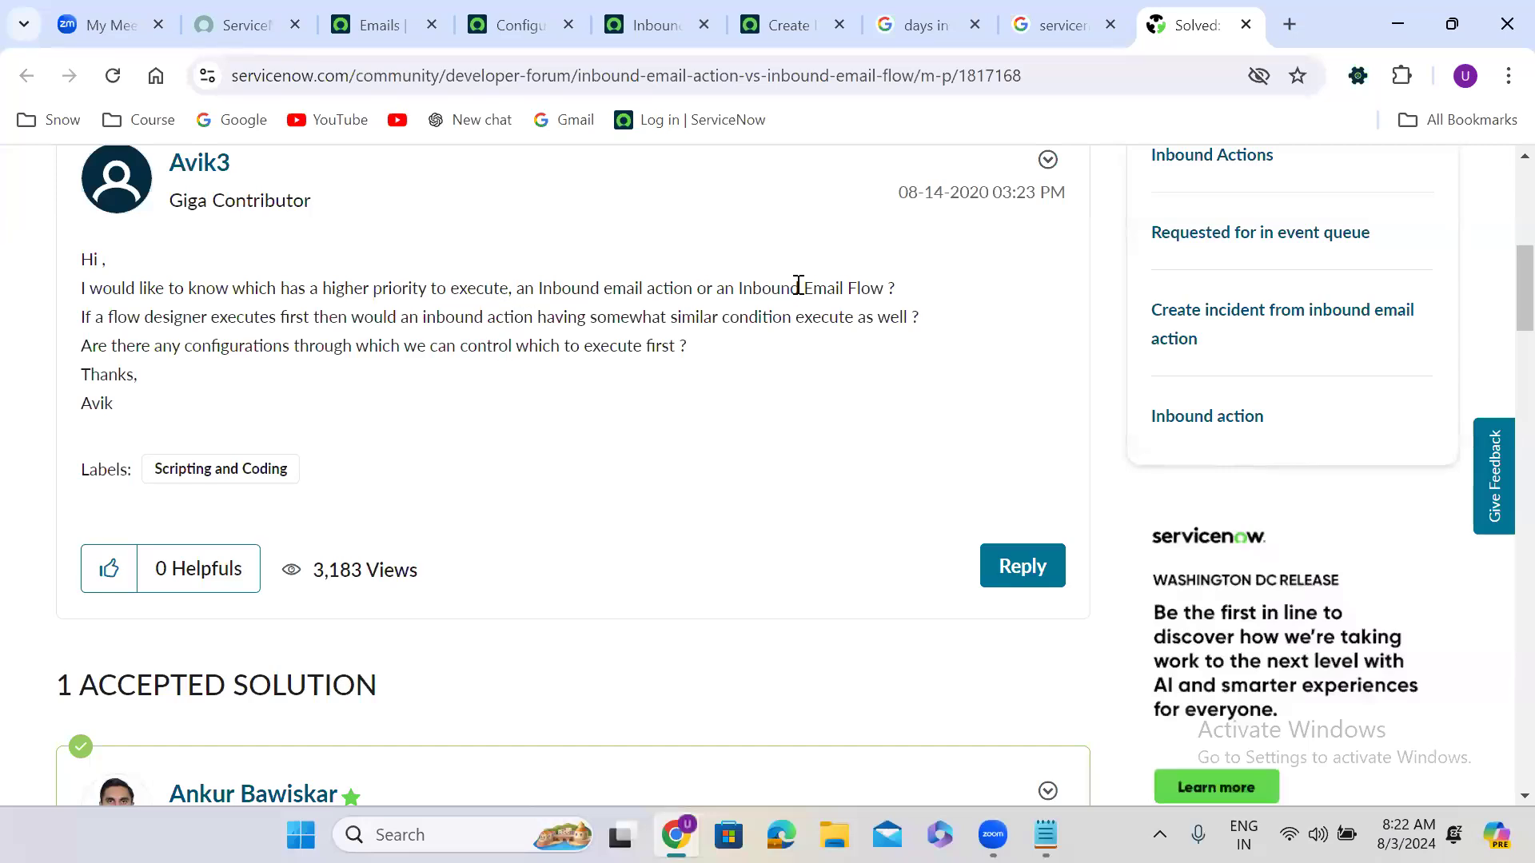
{"action": "scroll", "coordinate": [649, 416], "scroll_direction": "down", "scroll_amount": 8}
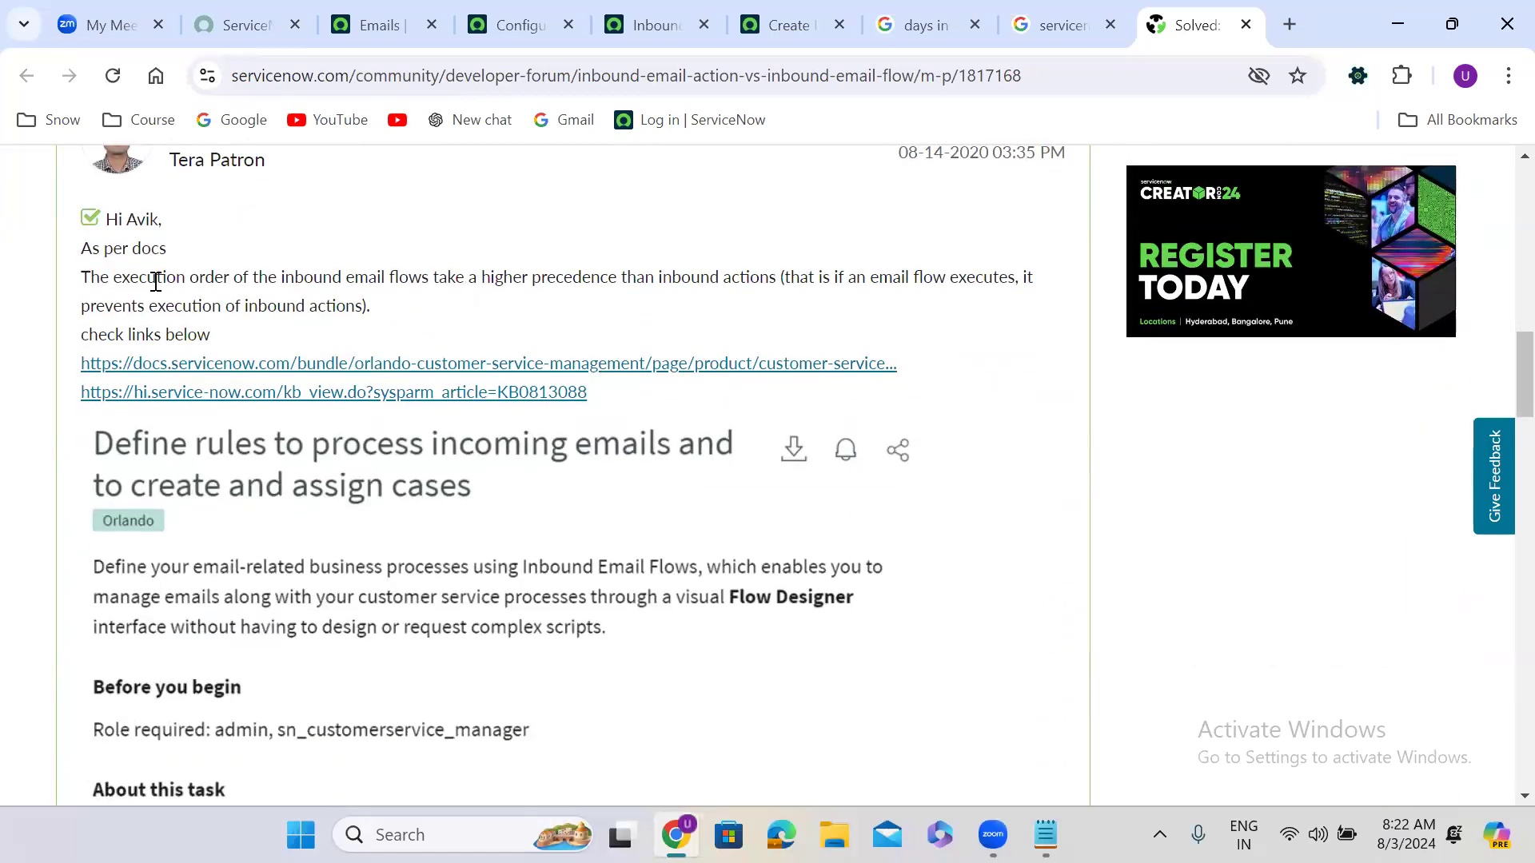
Step: Highlight the accepted answer's sentence saying inbound email flows take precedence over inbound actions
{"action": "left_click_drag", "start_coordinate": [87, 281], "coordinate": [602, 278]}
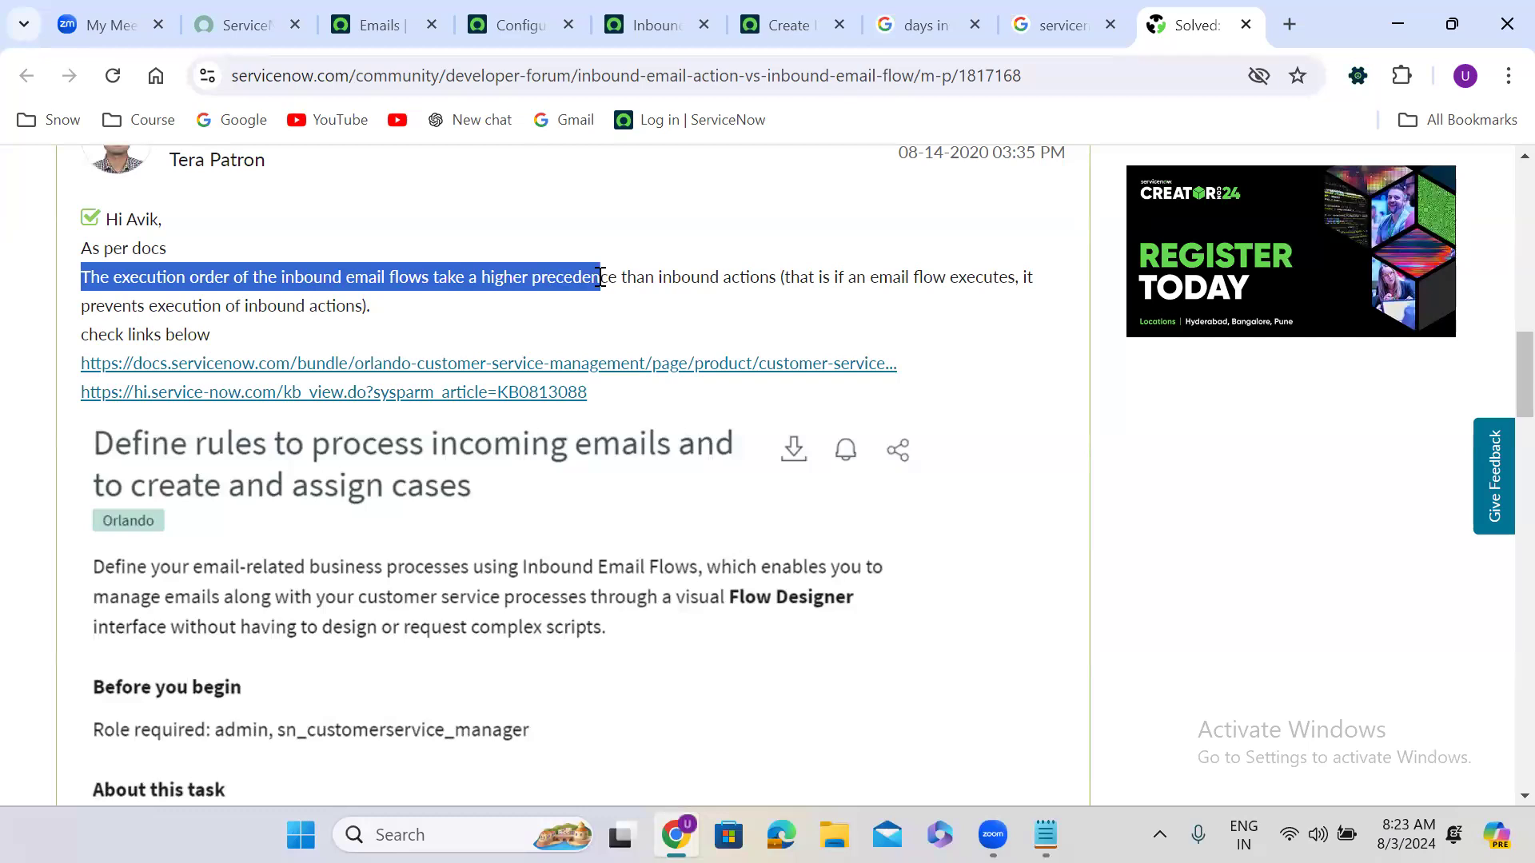
{"action": "left_click_drag", "start_coordinate": [602, 278], "coordinate": [769, 280]}
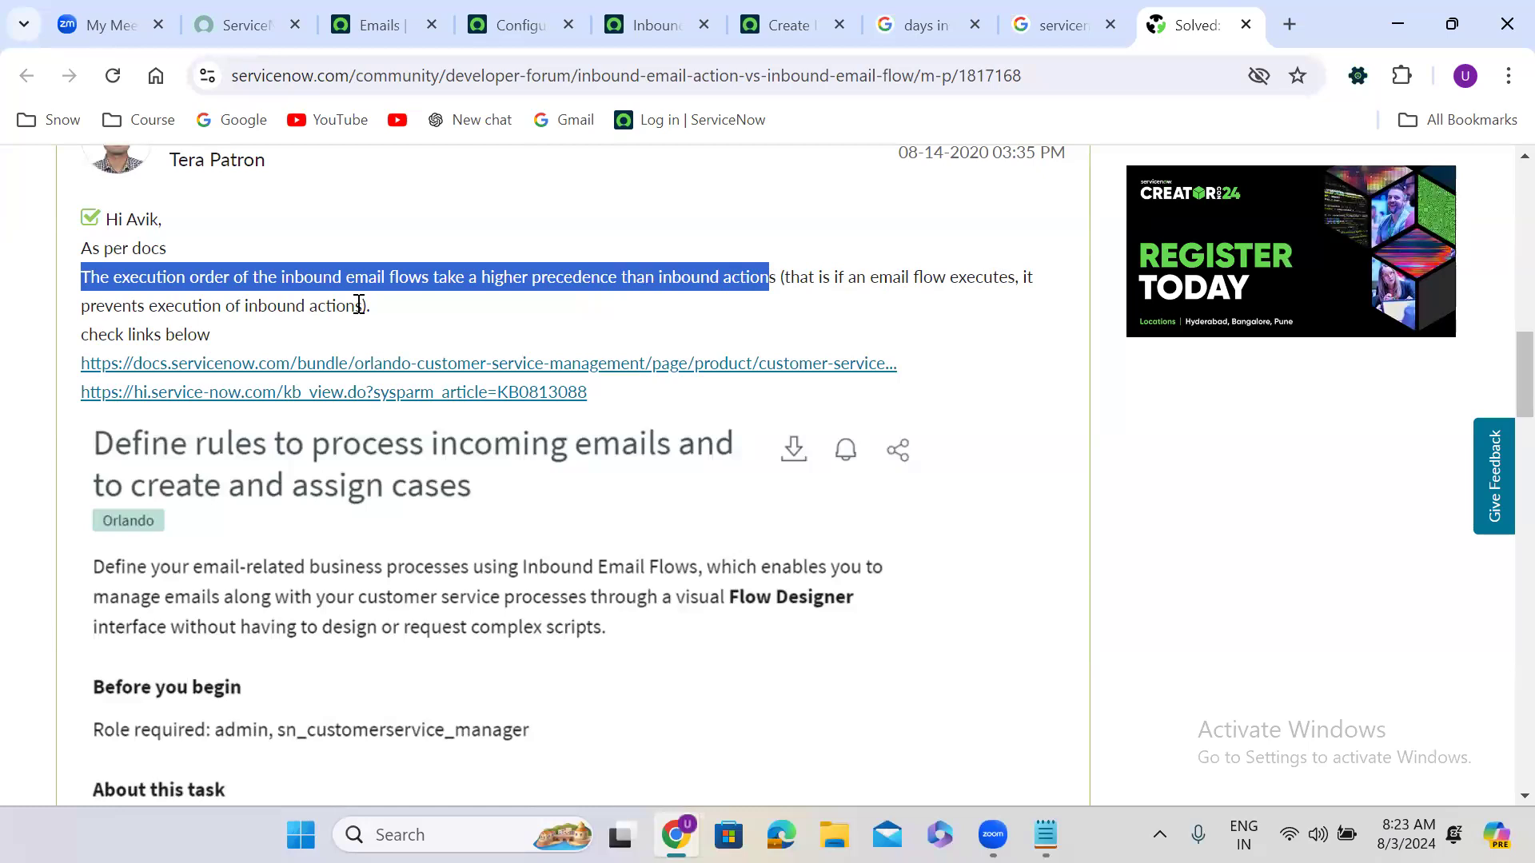
{"action": "double_click", "coordinate": [322, 306]}
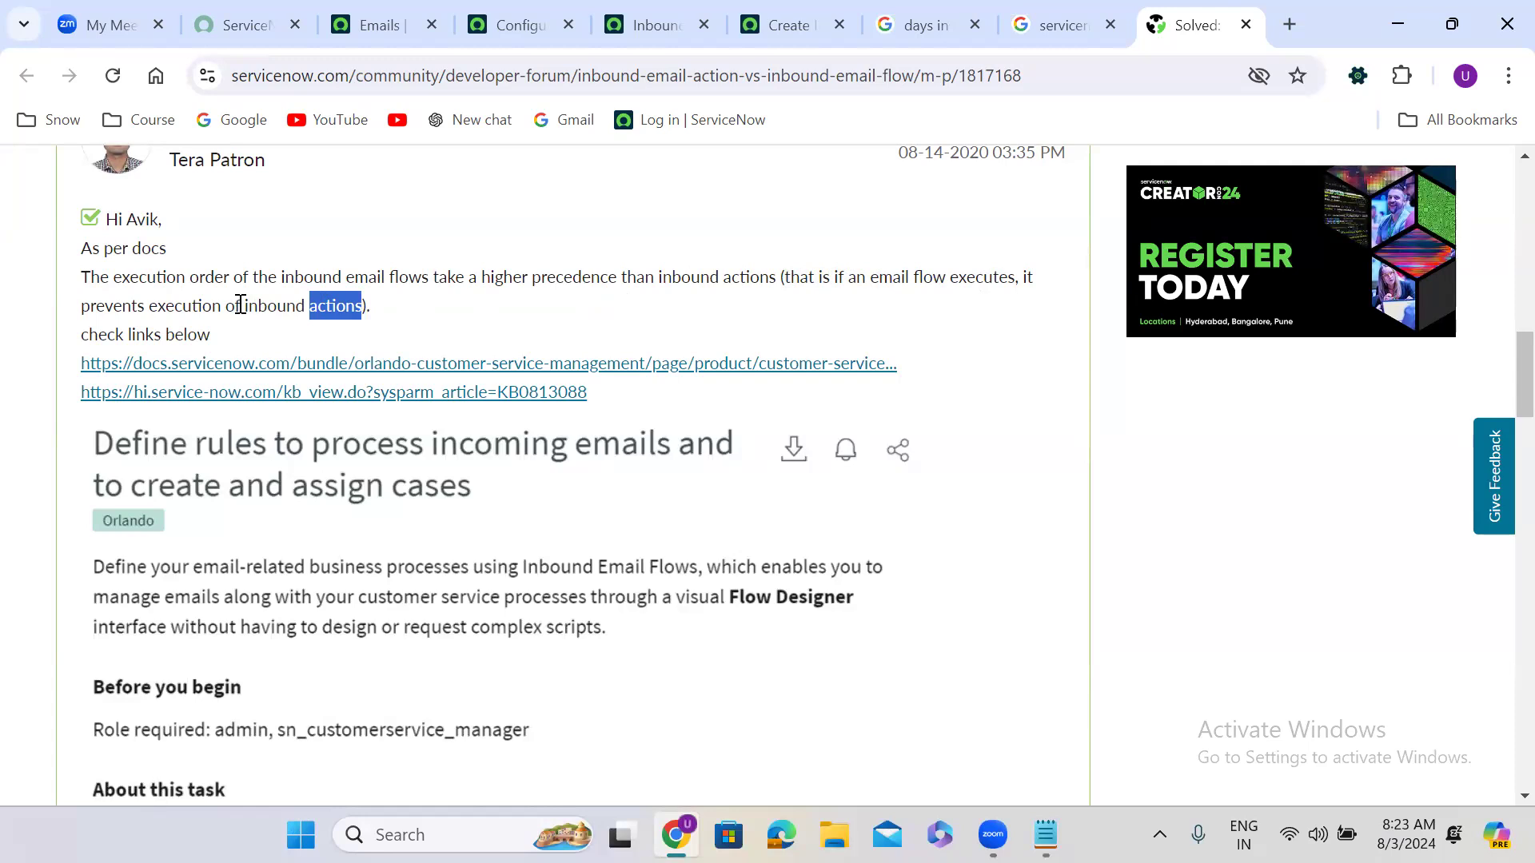
{"action": "left_click", "coordinate": [385, 314]}
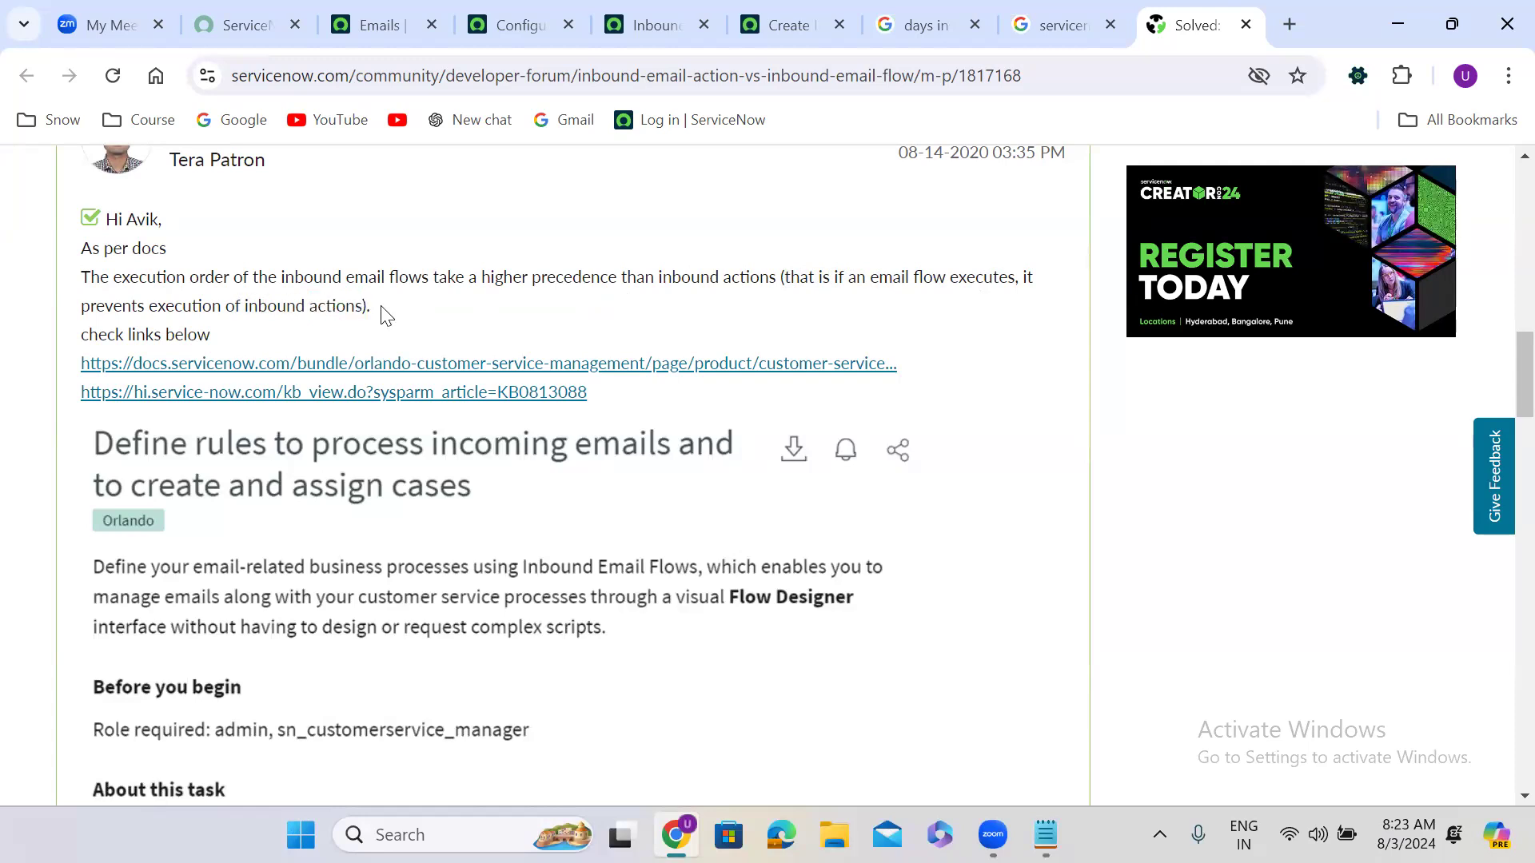
{"action": "scroll", "coordinate": [384, 314], "scroll_direction": "down", "scroll_amount": 1}
{"action": "scroll", "coordinate": [381, 316], "scroll_direction": "down", "scroll_amount": 3}
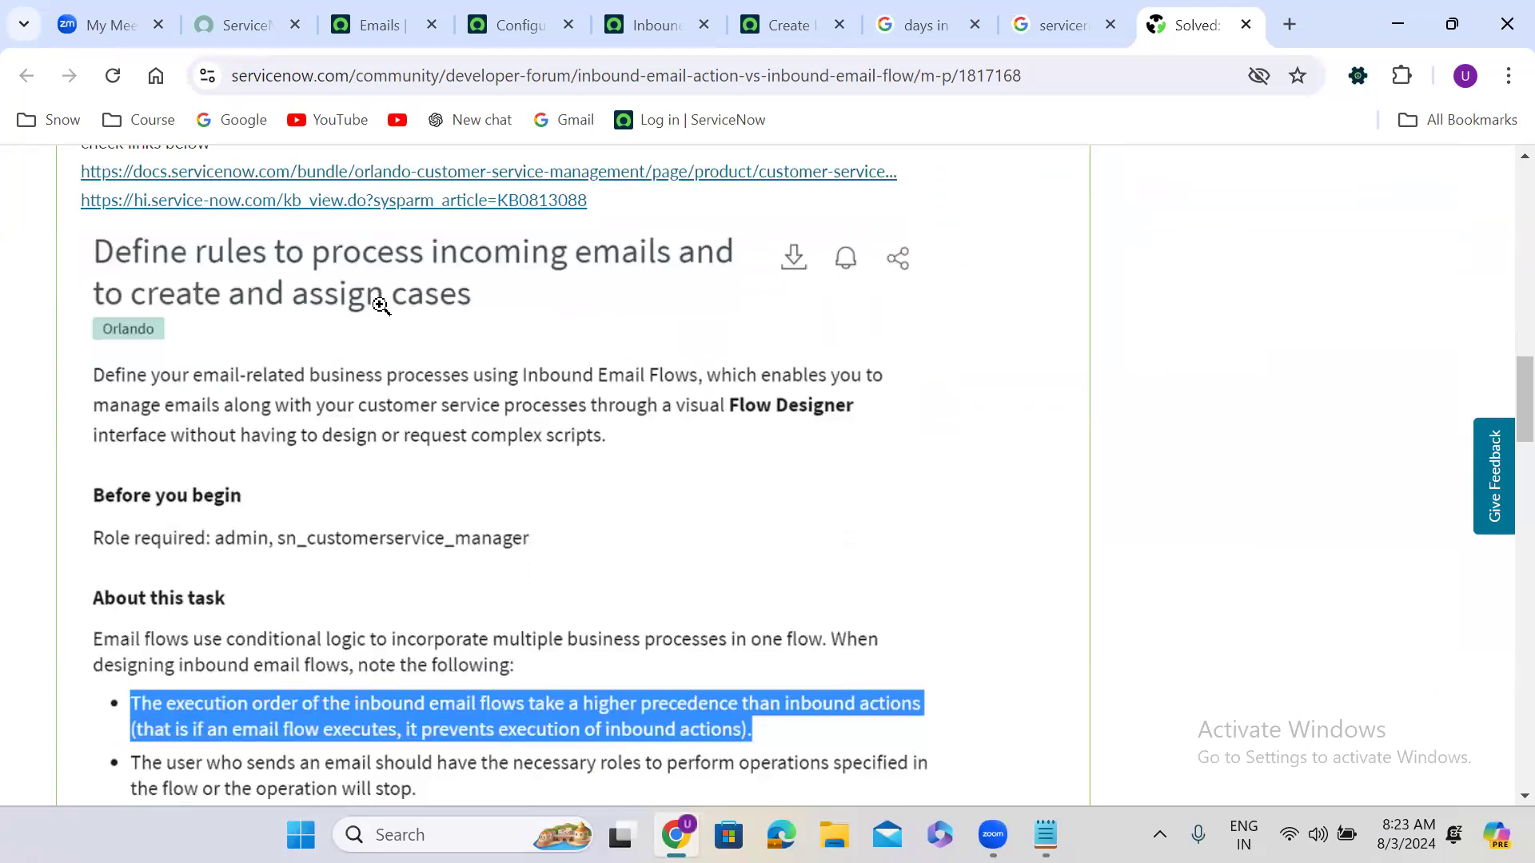
{"action": "scroll", "coordinate": [380, 306], "scroll_direction": "down", "scroll_amount": 7}
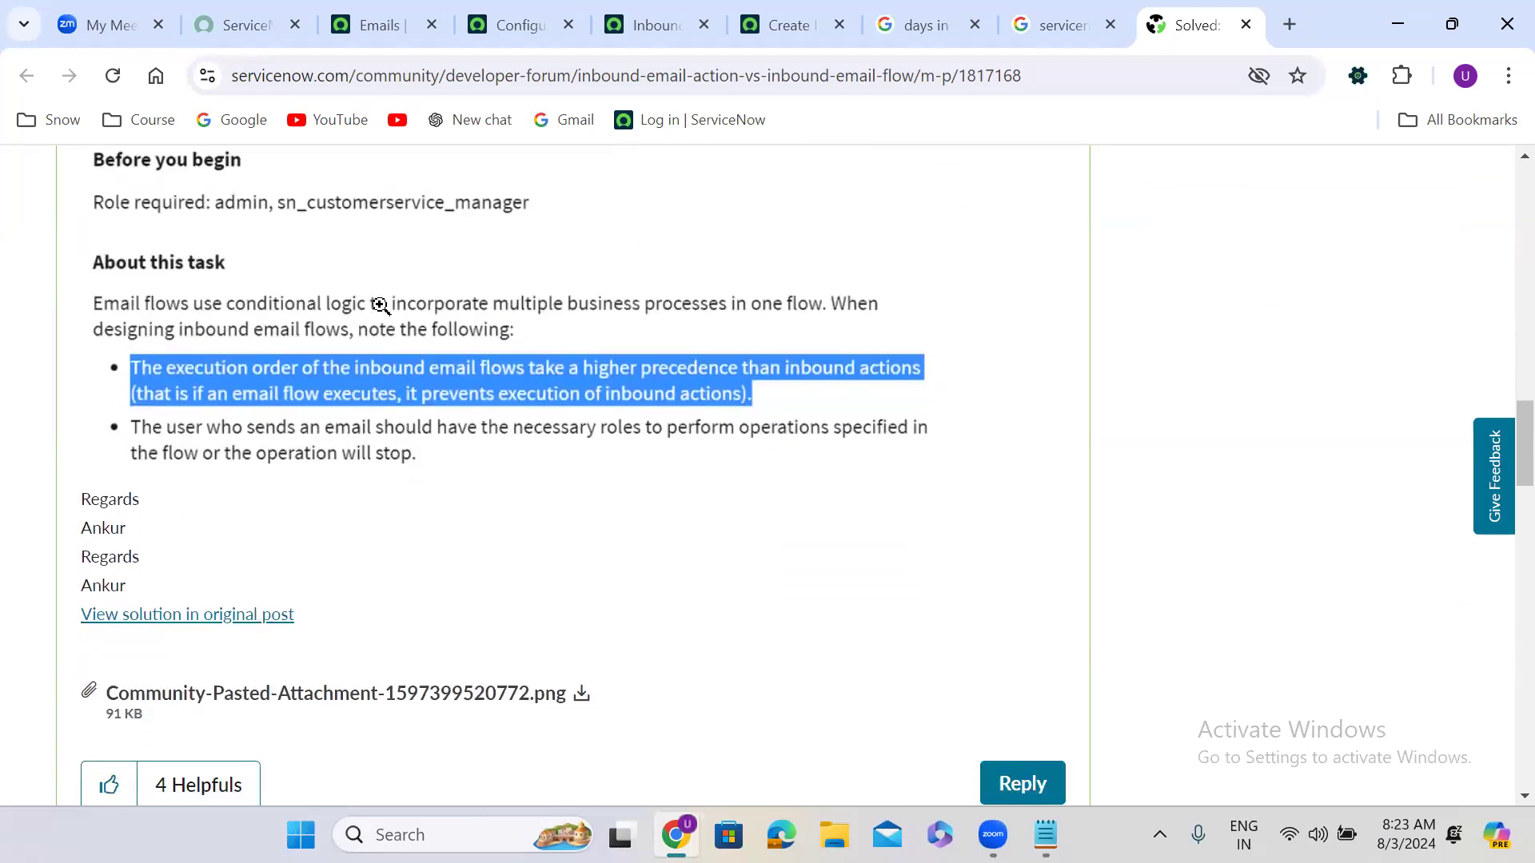
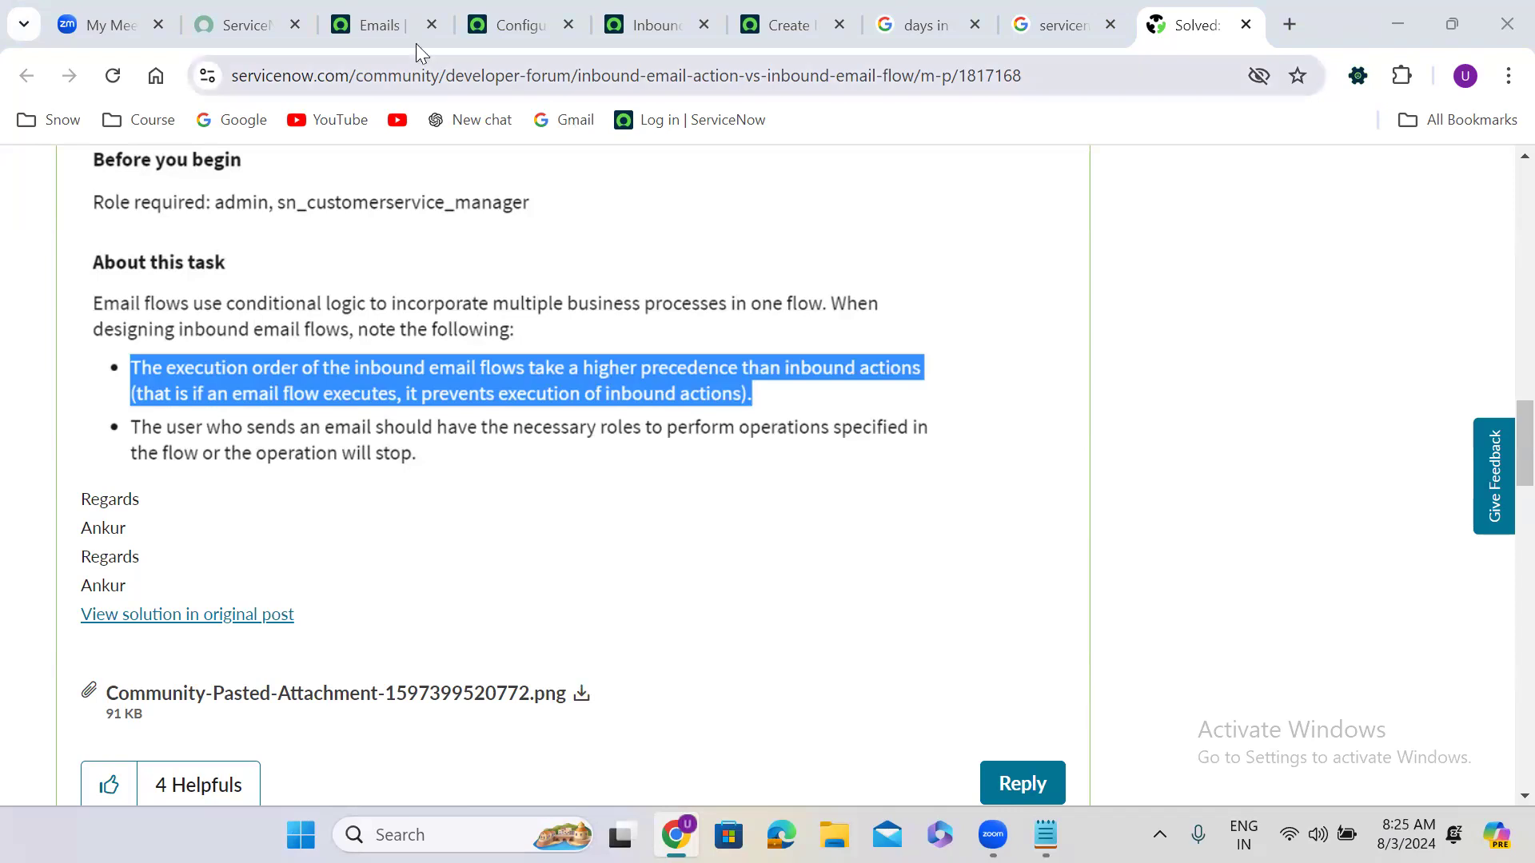
Step: Look through the open tabs: inbound email actions, configuration items, today's emails and the Create Incident from Email flow
{"action": "left_click", "coordinate": [642, 10]}
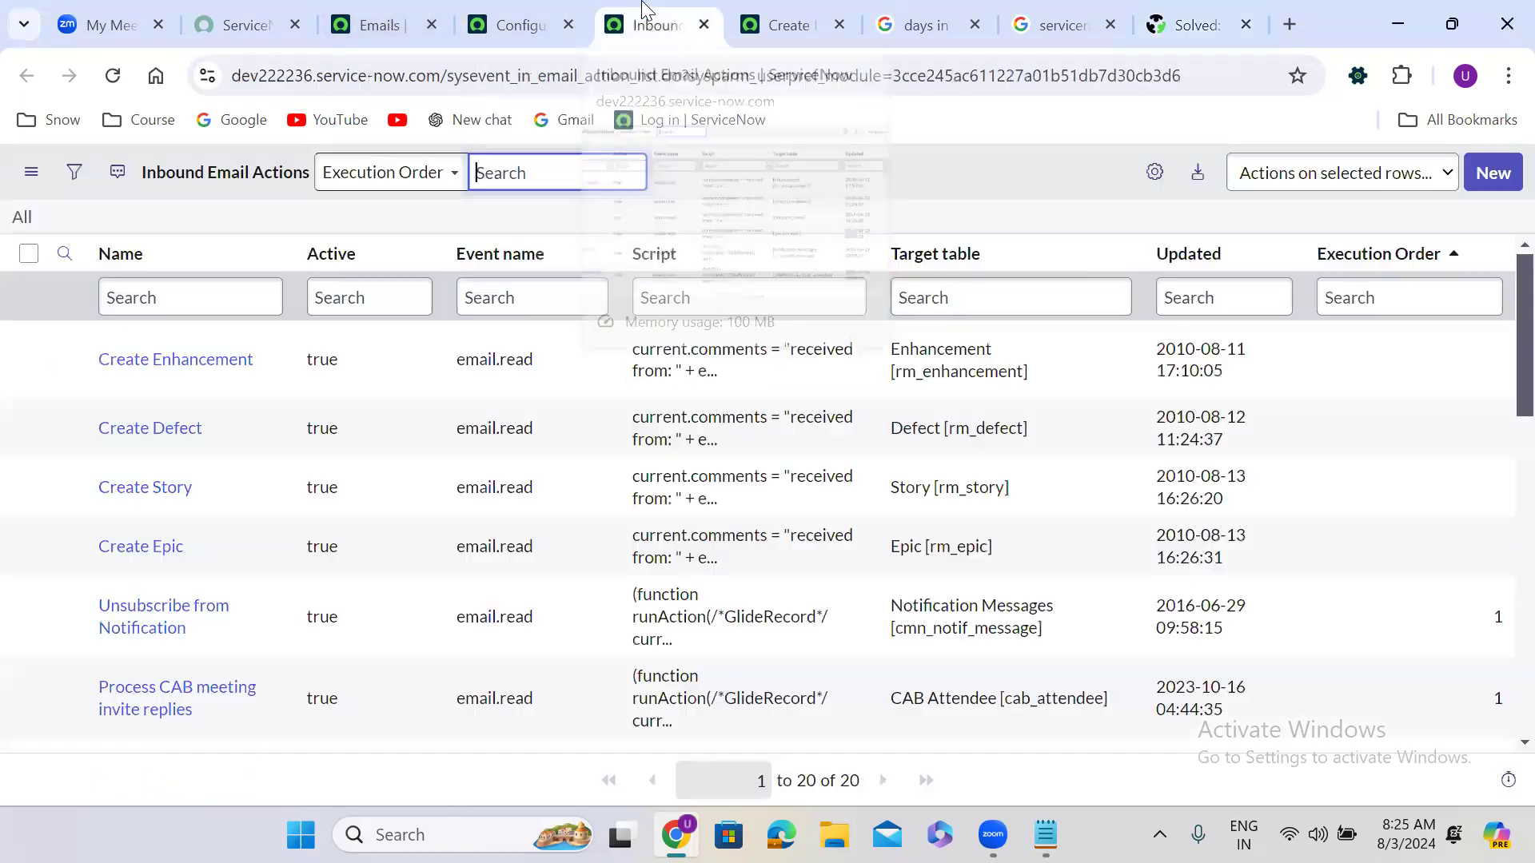
{"action": "left_click", "coordinate": [499, 10]}
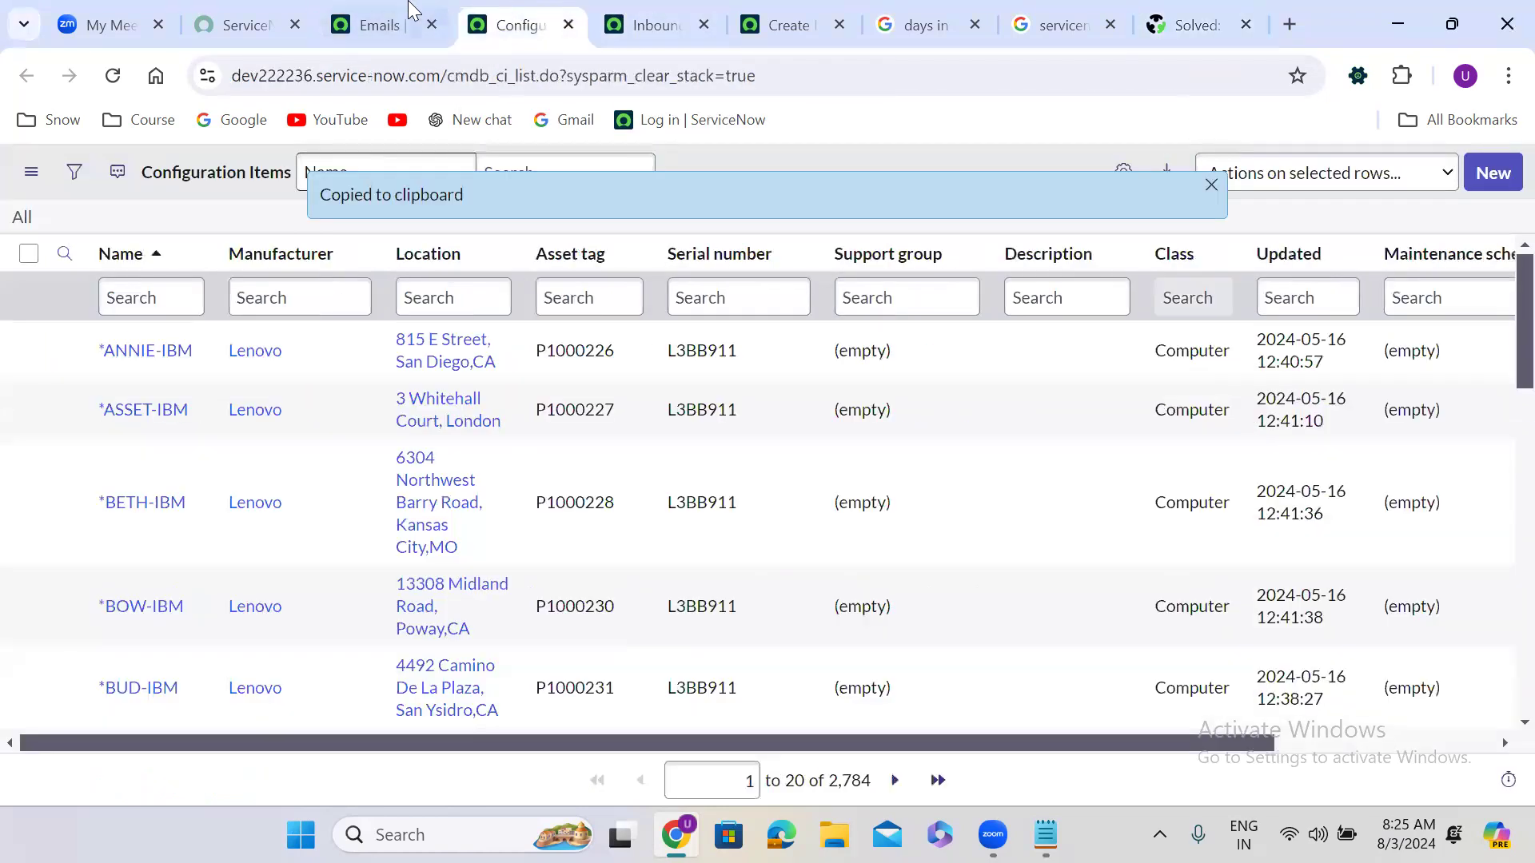
{"action": "left_click", "coordinate": [383, 16]}
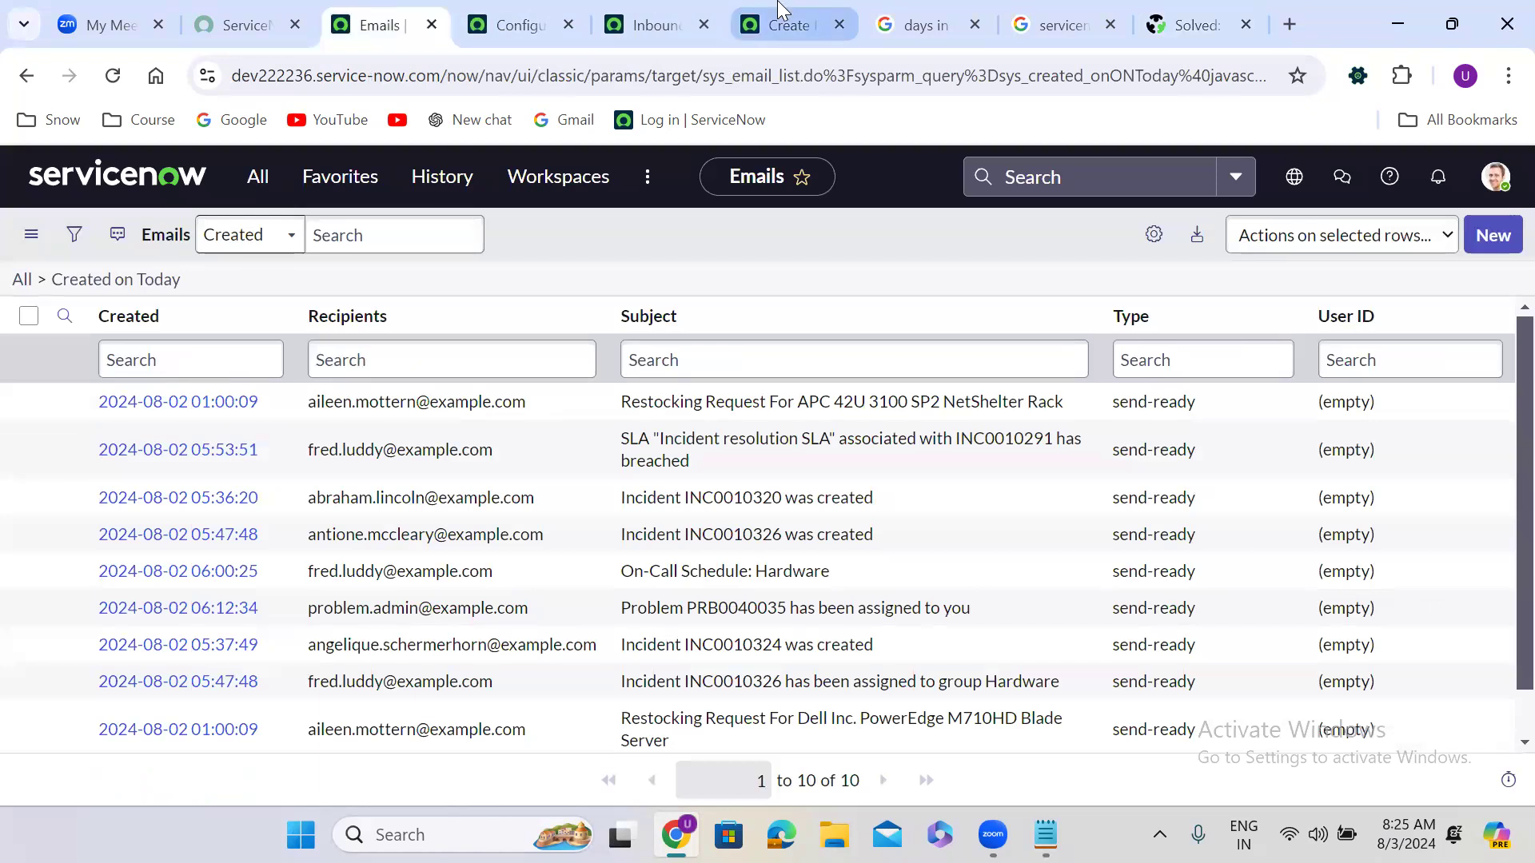
{"action": "left_click", "coordinate": [779, 12]}
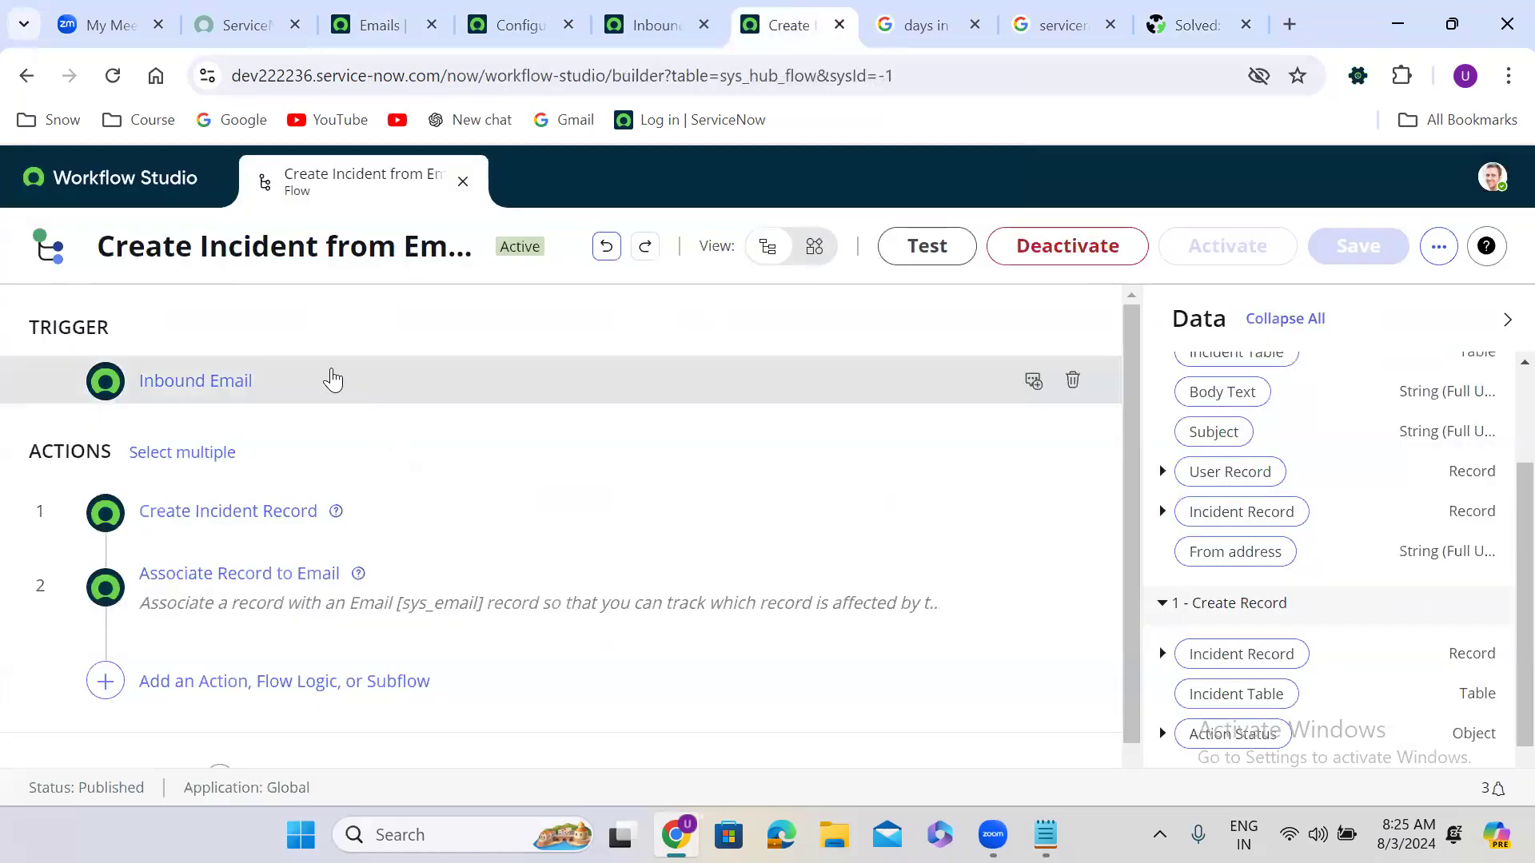
{"action": "left_click", "coordinate": [365, 5]}
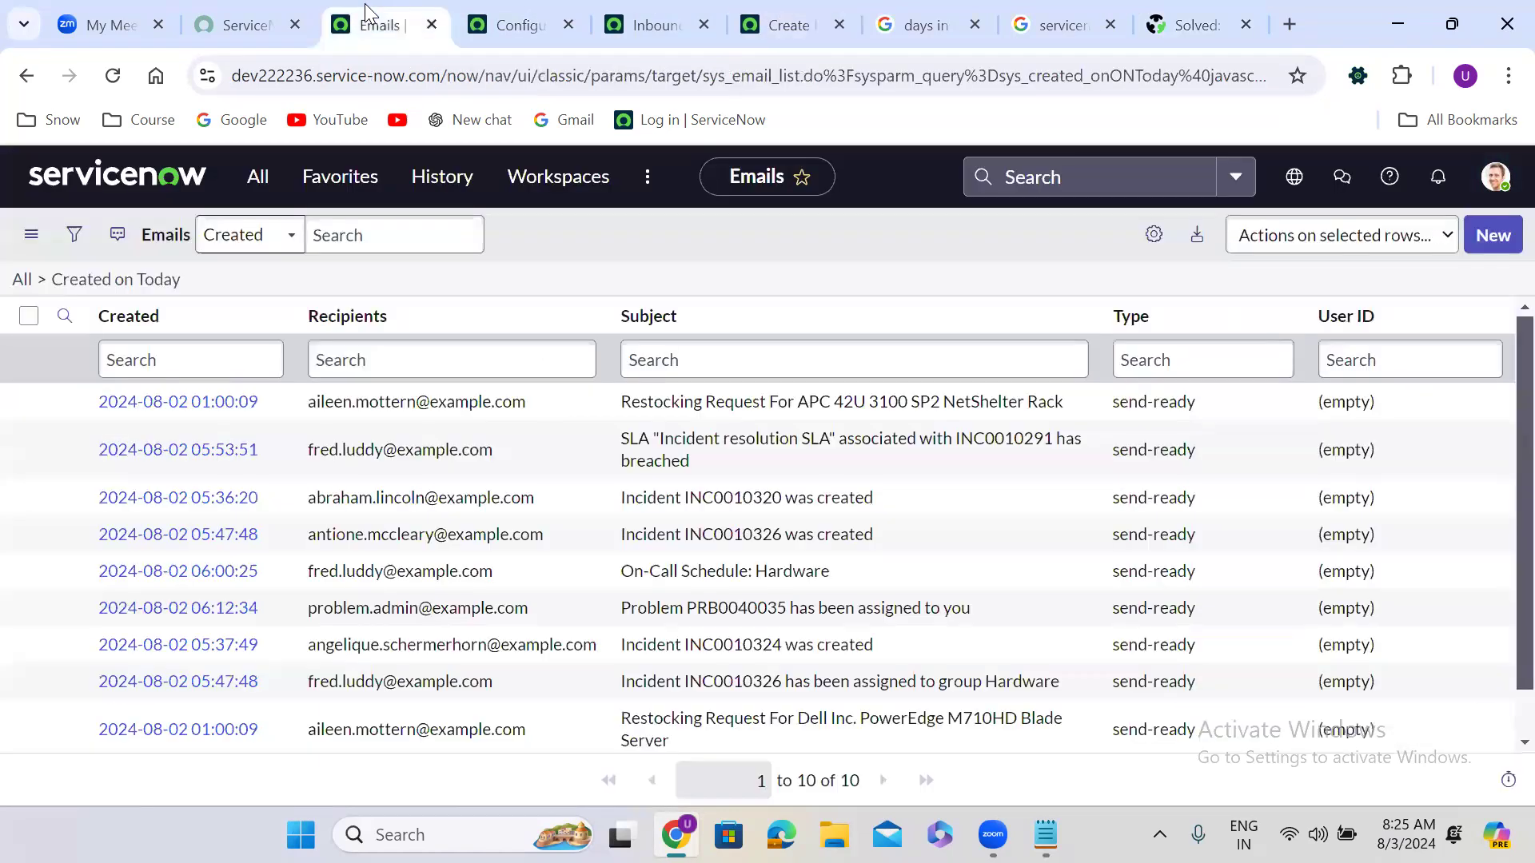
Step: Search the All menu for 'sla definitions' and open SLA Definitions in a new tab
{"action": "left_click", "coordinate": [257, 176]}
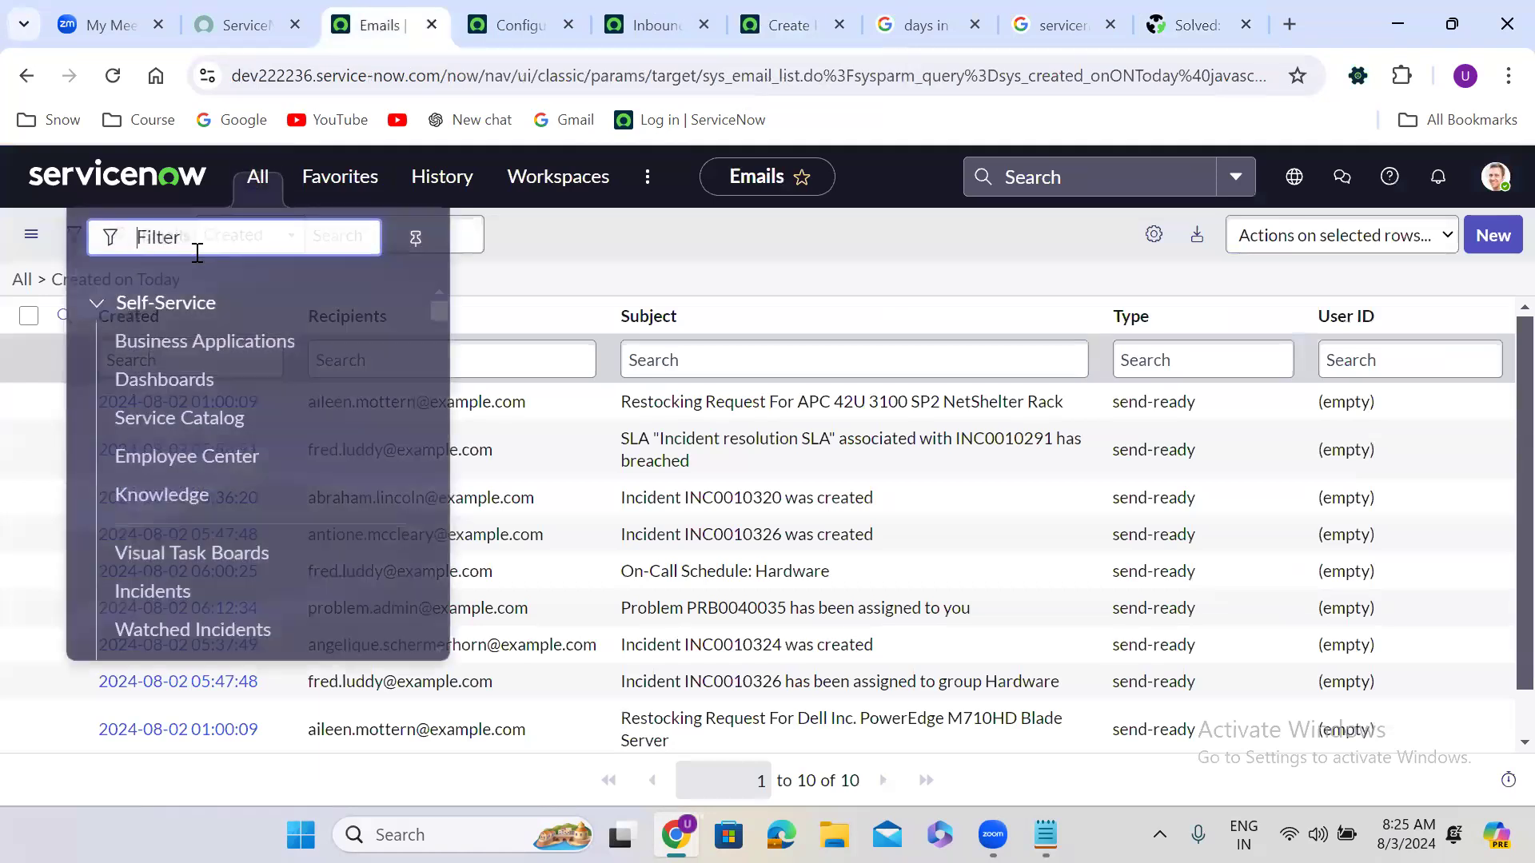
{"action": "type", "text": "sla "}
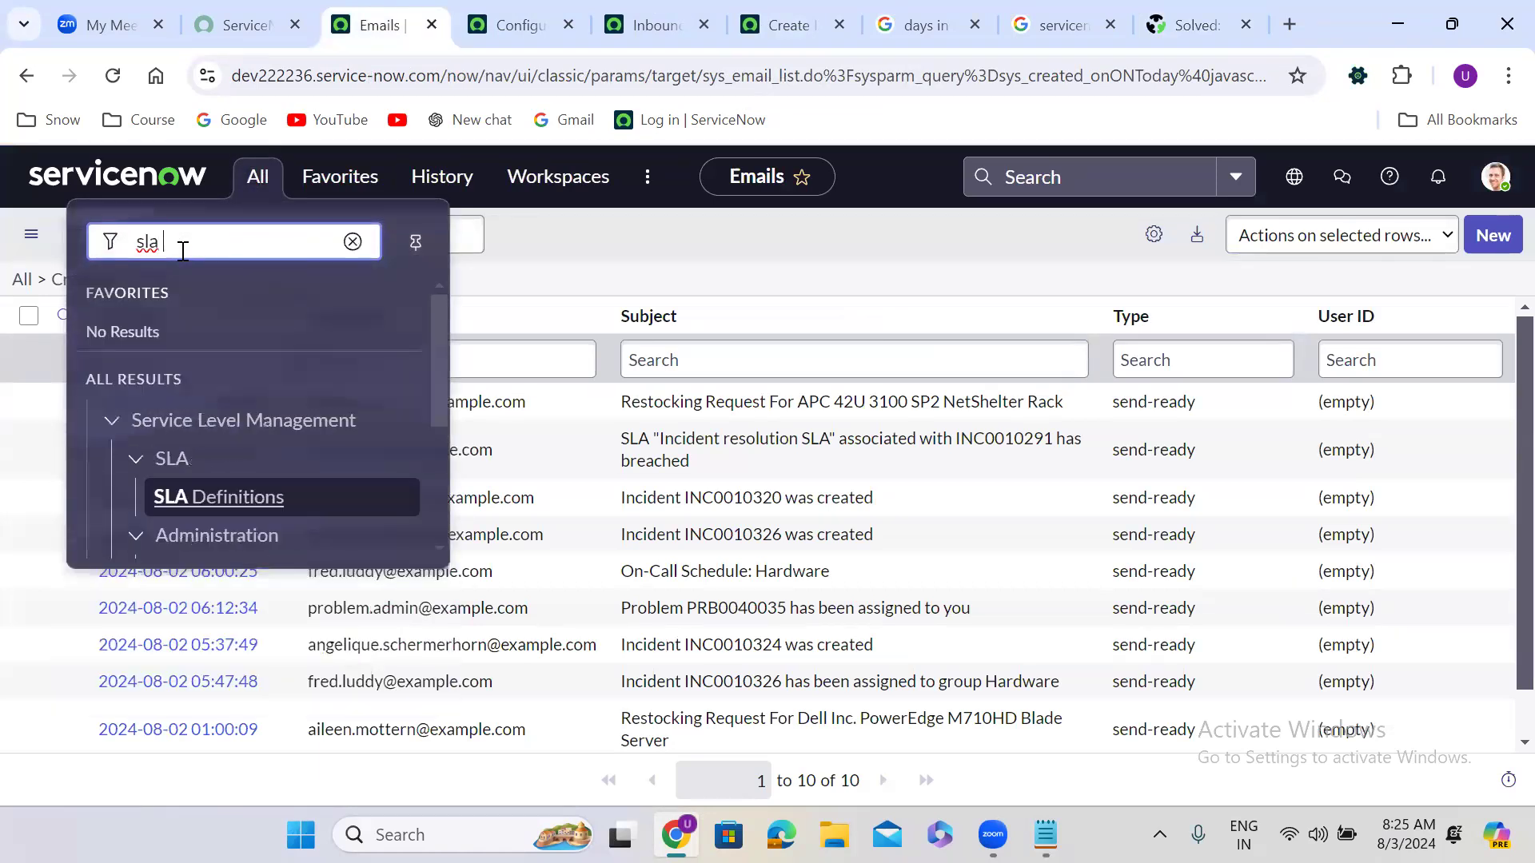
{"action": "type", "text": "definitions"}
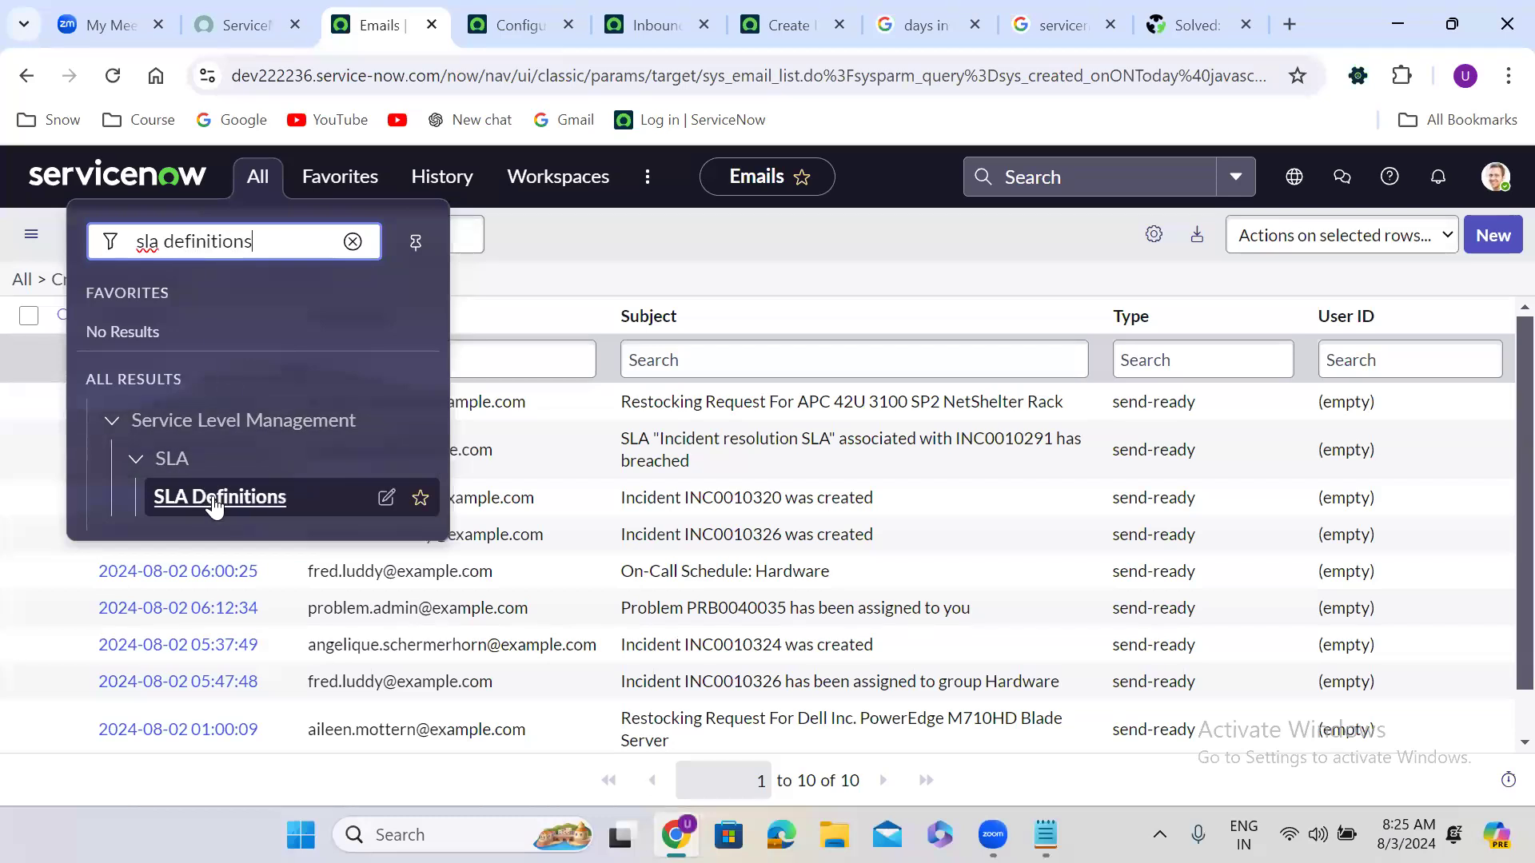
{"action": "left_click", "coordinate": [215, 502], "text": "ctrl"}
{"action": "left_click", "coordinate": [466, 16]}
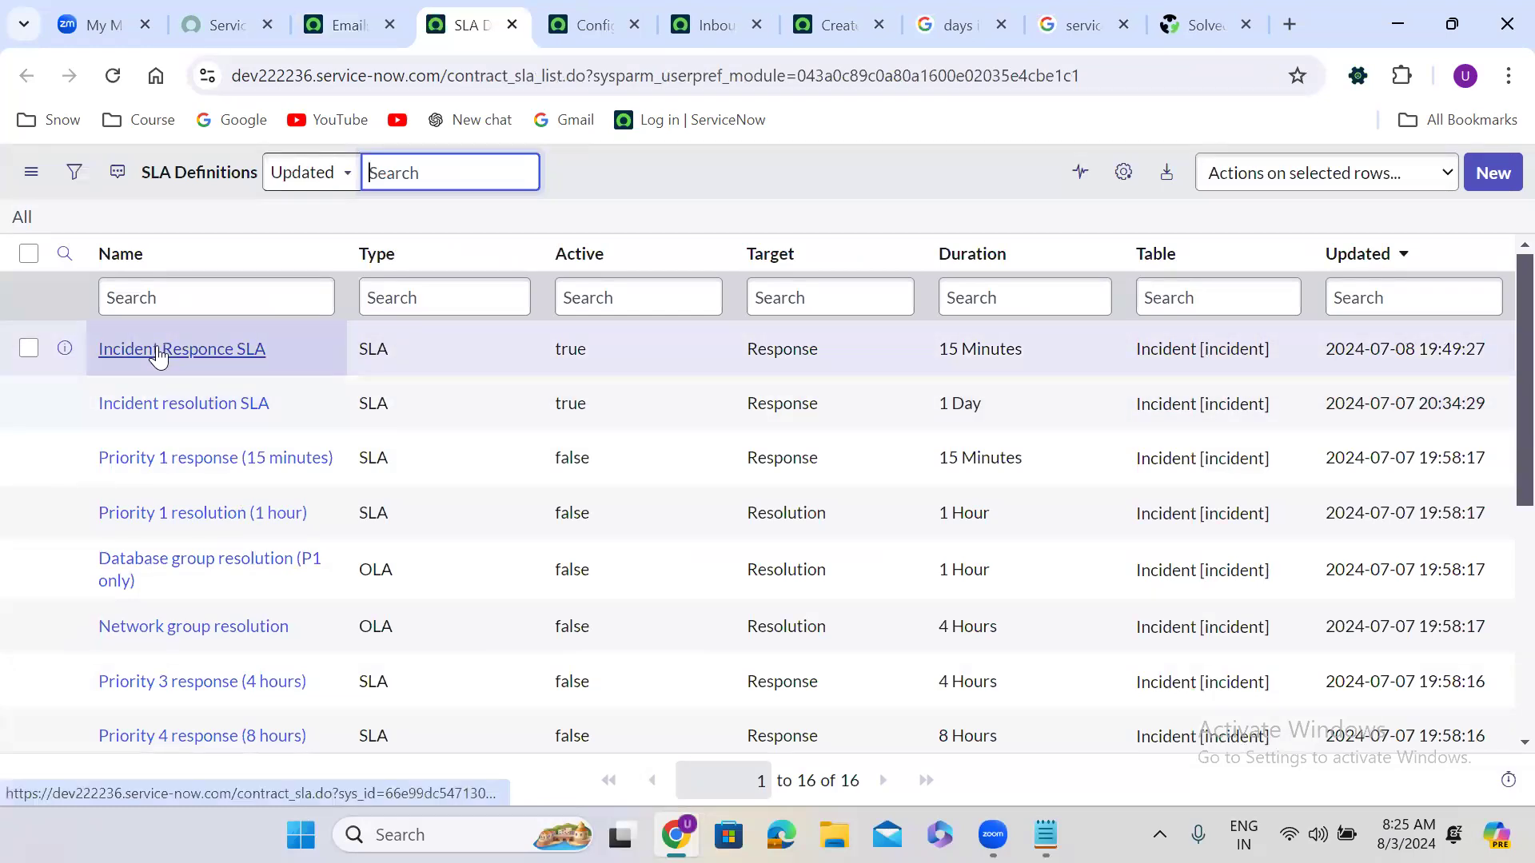
Step: Open Incident resolution SLA in a new tab, copy its Default SLA flow value and follow that flow link
{"action": "right_click", "coordinate": [66, 404]}
{"action": "left_click", "coordinate": [169, 432]}
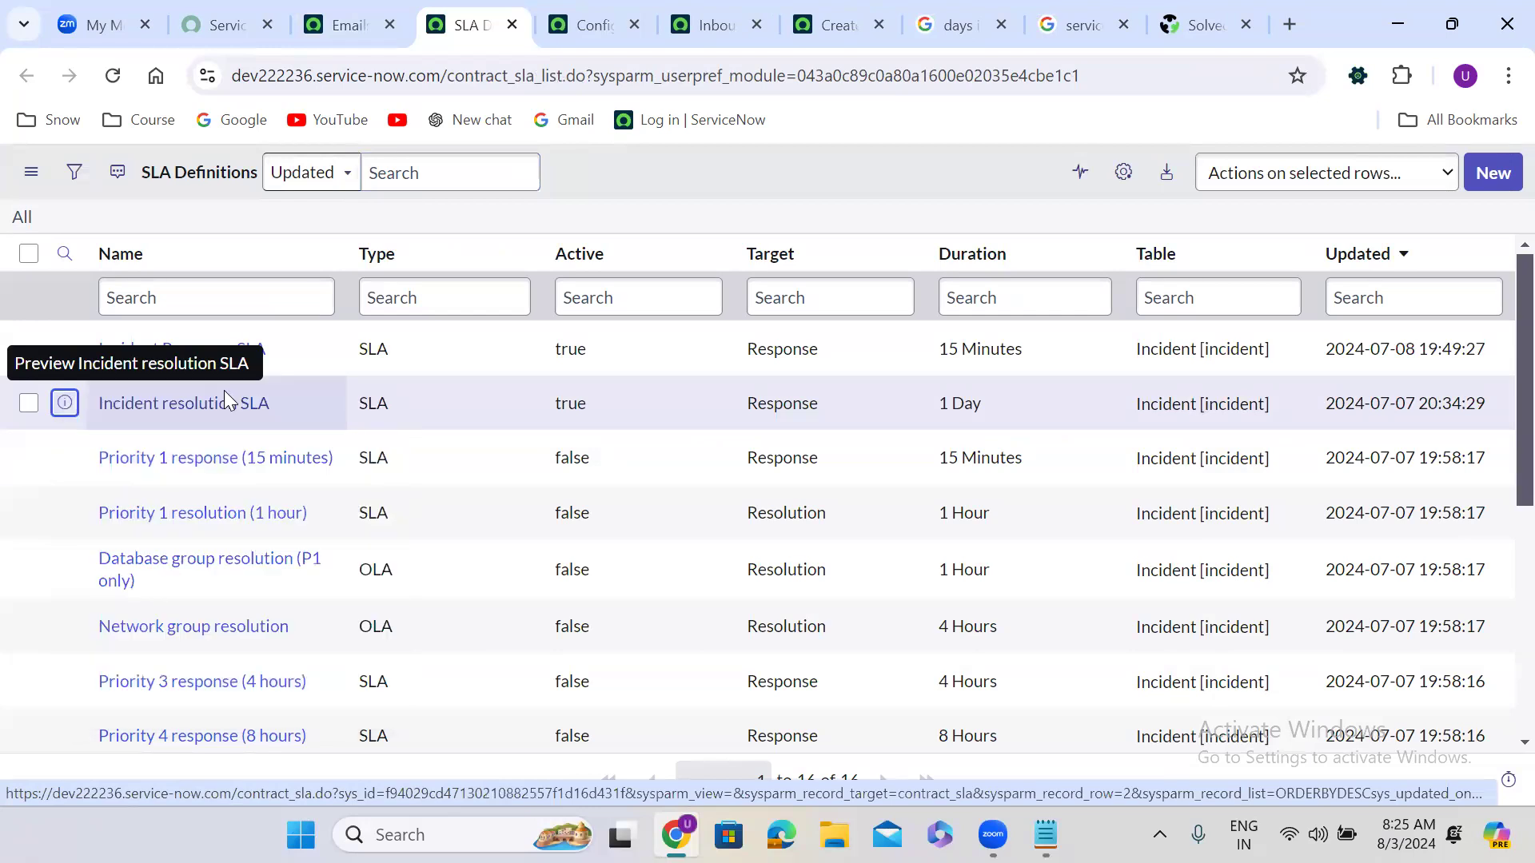
{"action": "left_click", "coordinate": [519, 24]}
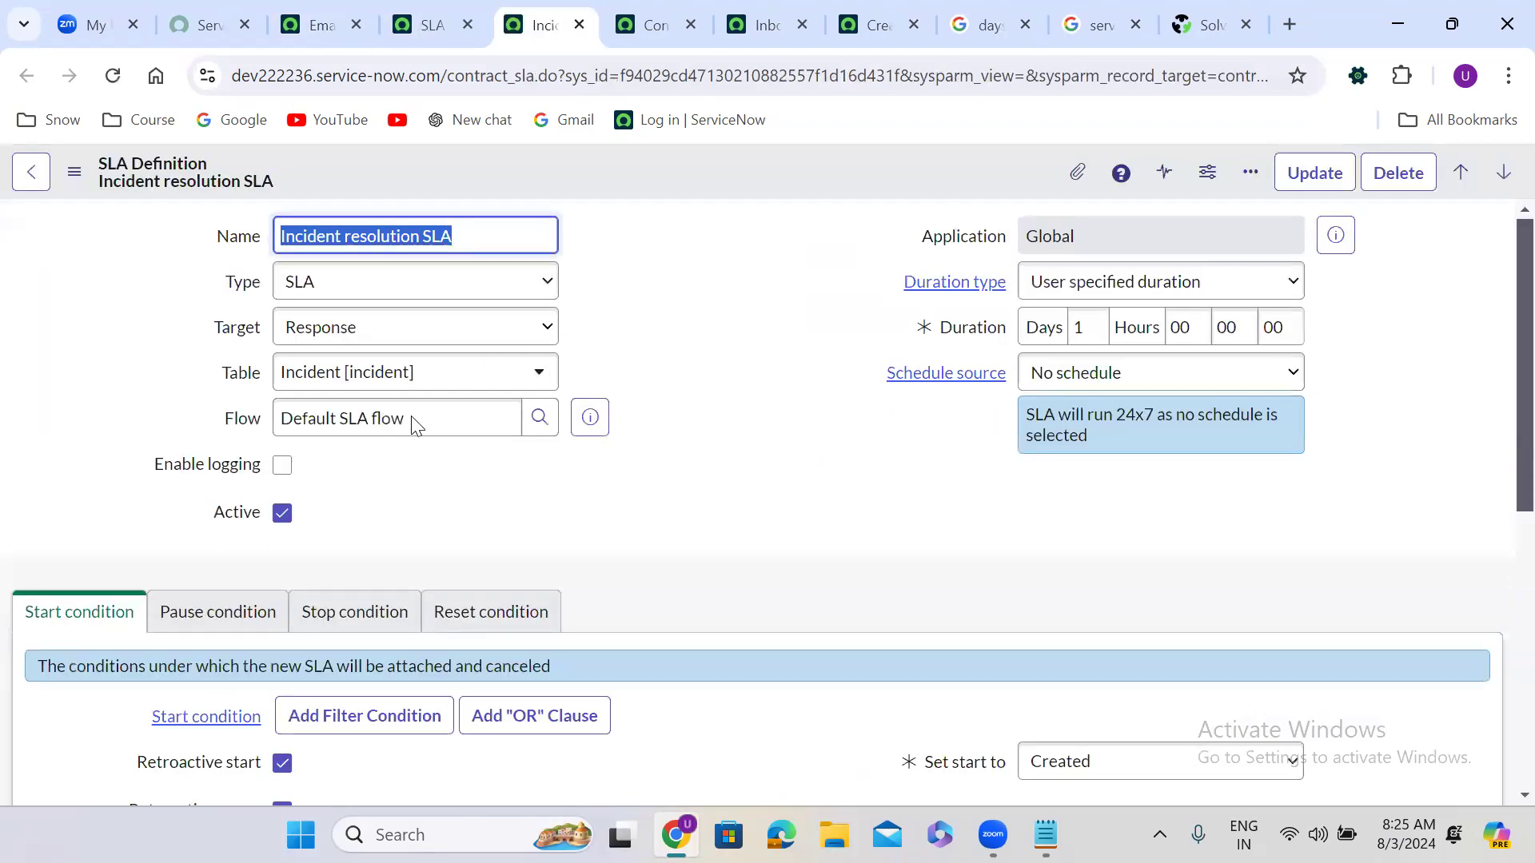
{"action": "scroll", "coordinate": [390, 414], "scroll_direction": "down", "scroll_amount": 3}
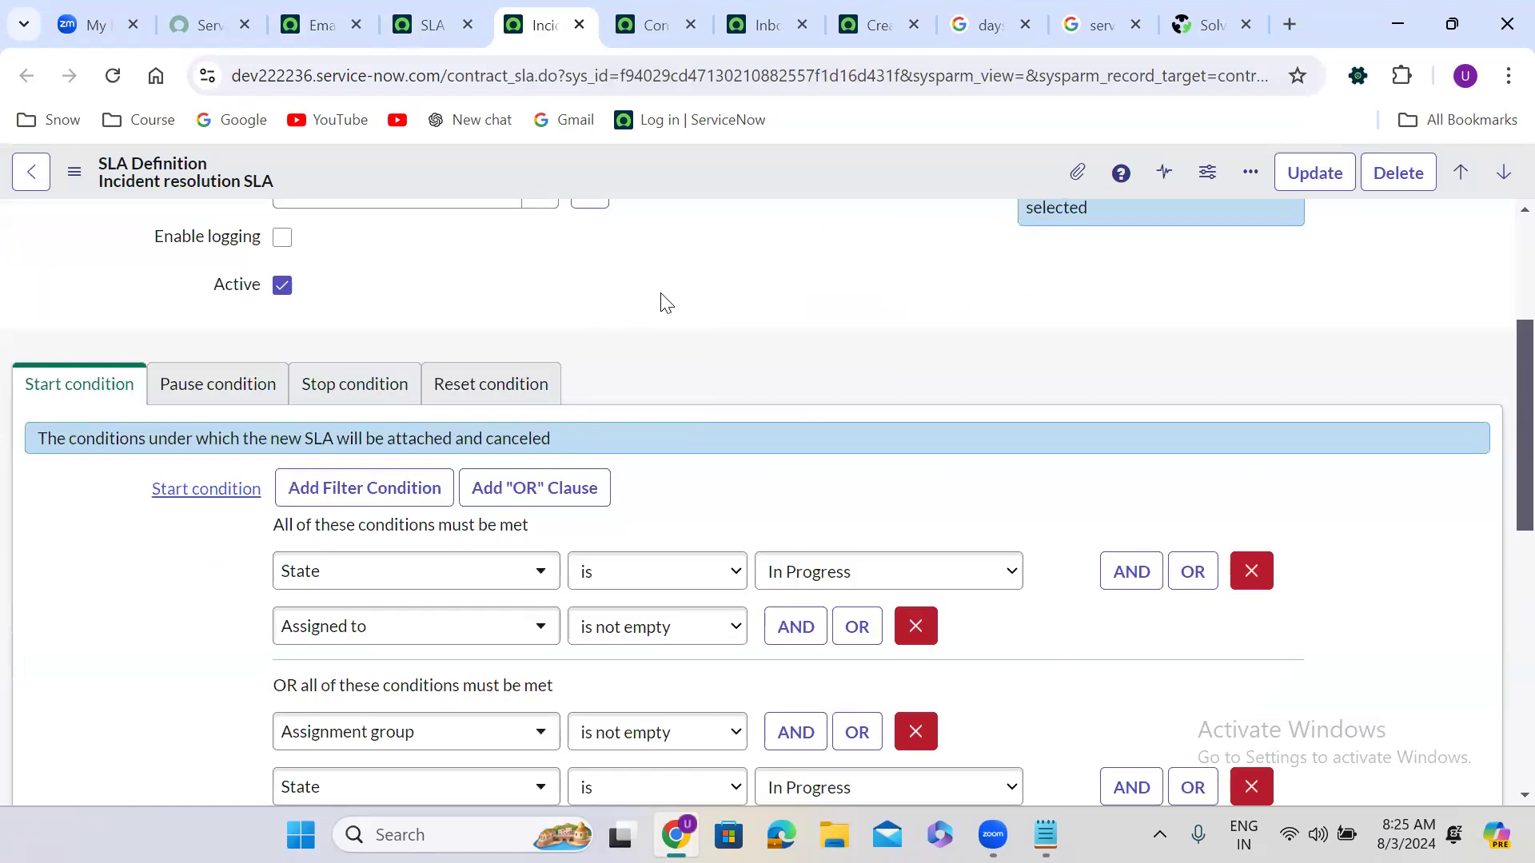
{"action": "scroll", "coordinate": [661, 302], "scroll_direction": "up", "scroll_amount": 3}
{"action": "left_click", "coordinate": [321, 384]}
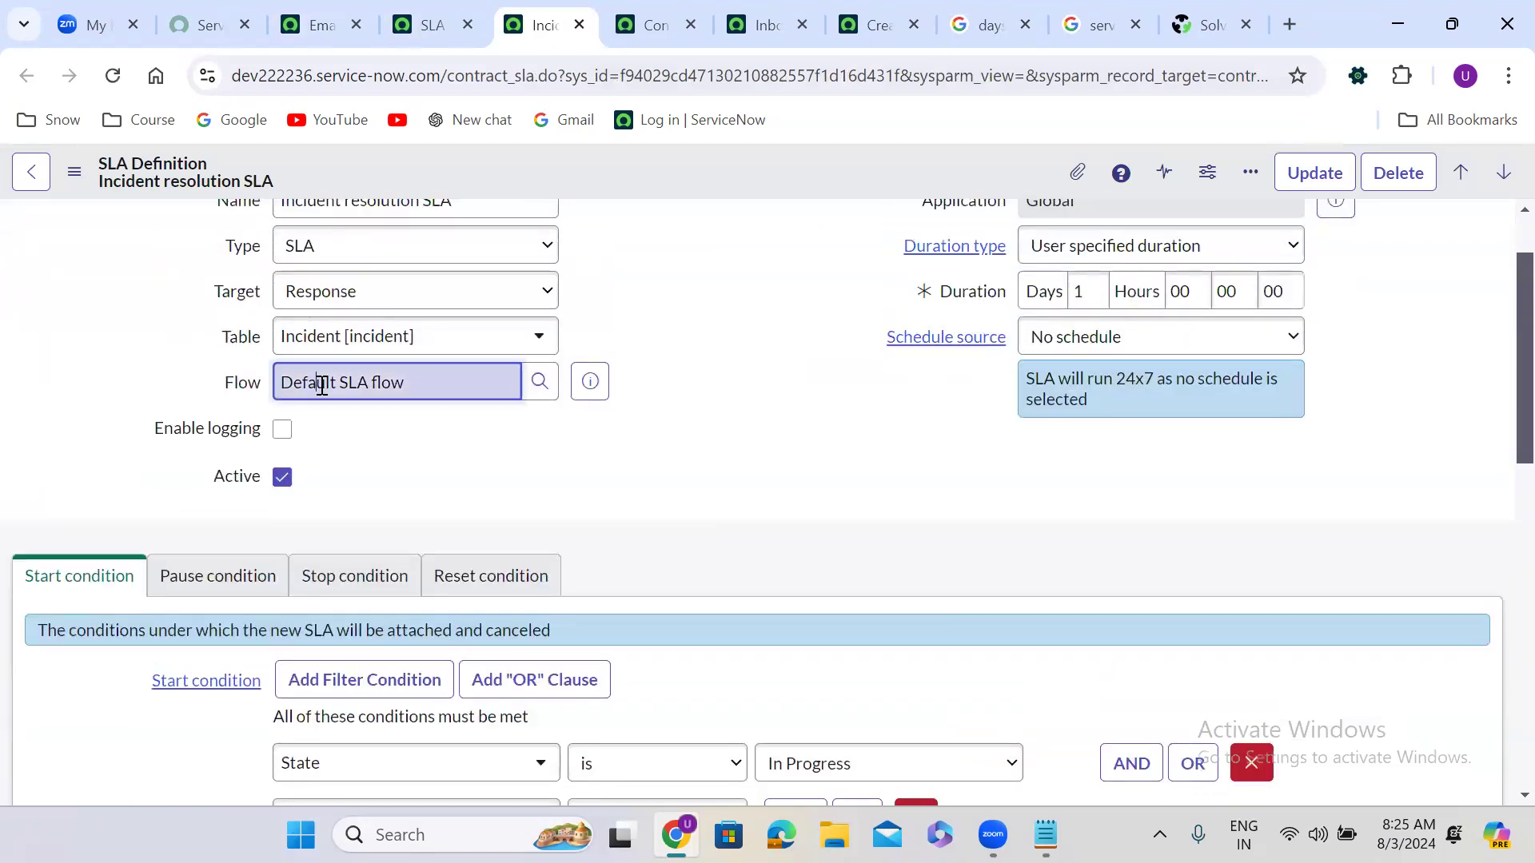
{"action": "triple_click", "coordinate": [321, 385]}
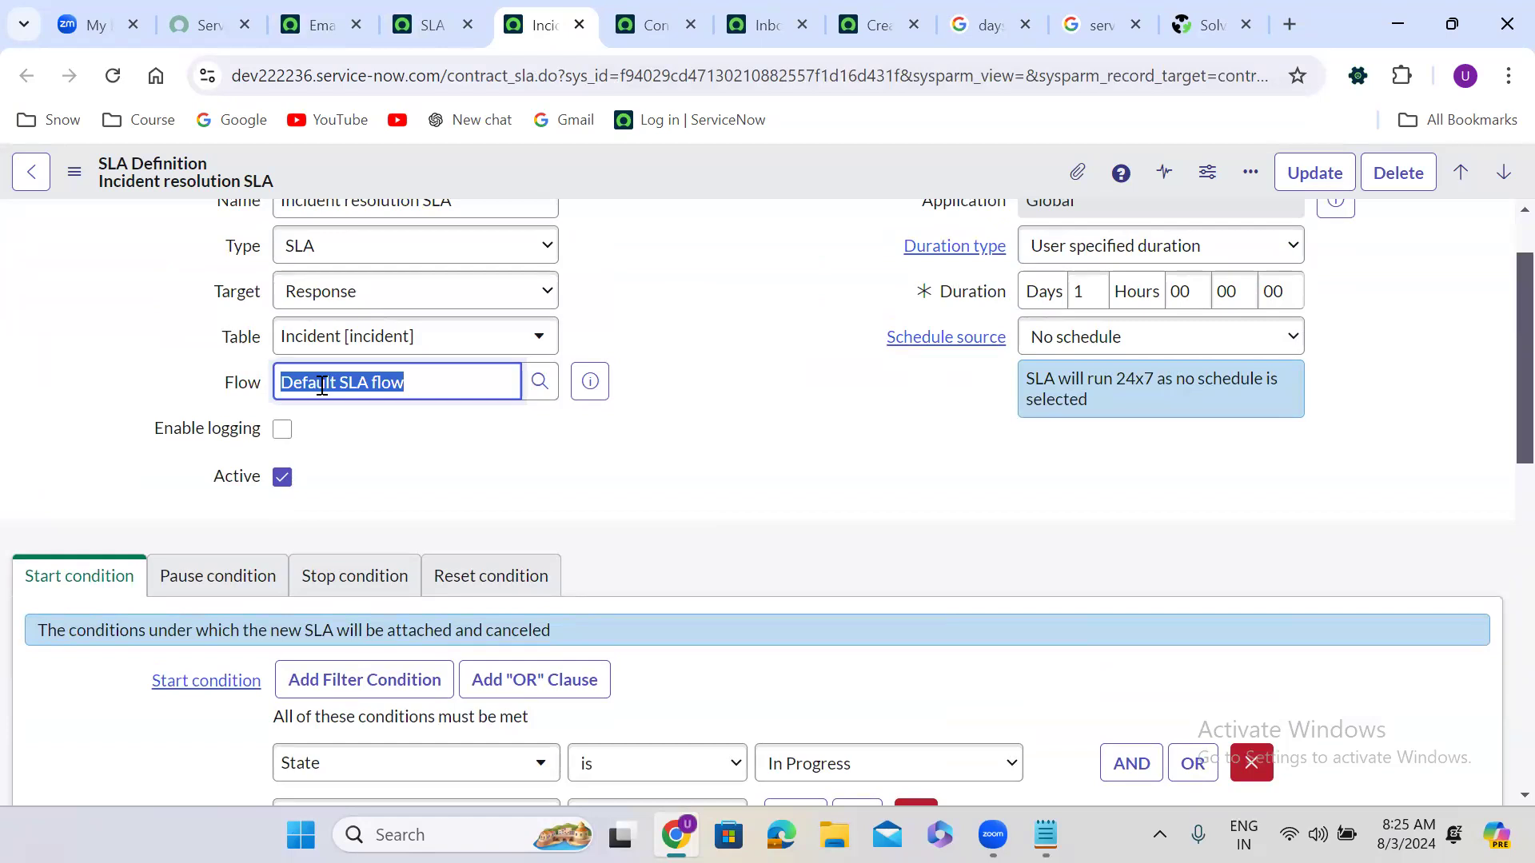
{"action": "left_click", "coordinate": [589, 383], "text": "ctrl"}
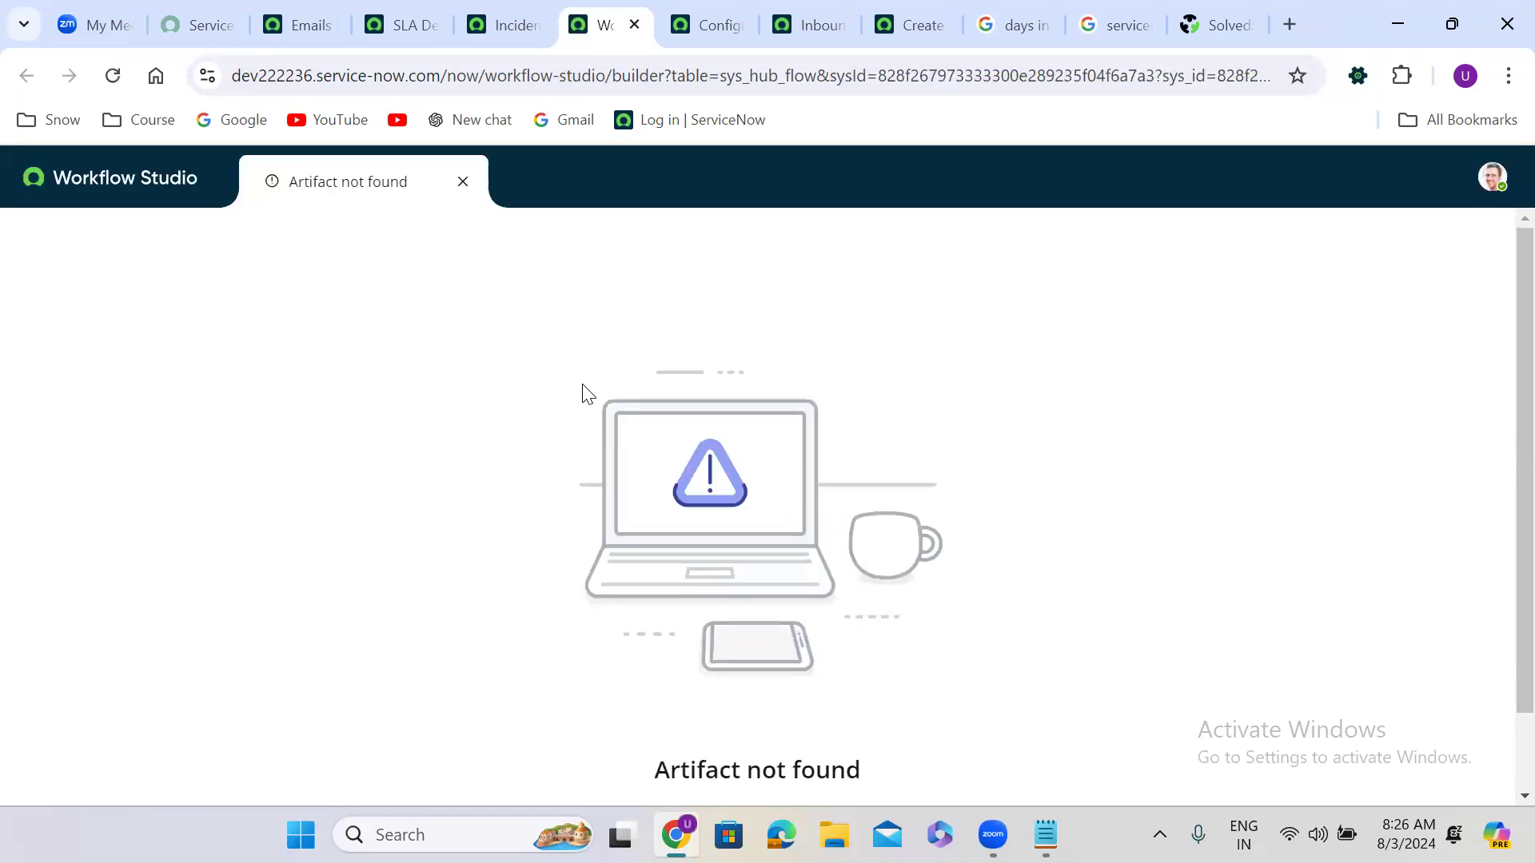
Step: Close the Artifact not found tab and return to the Workflow Studio homepage
{"action": "left_click", "coordinate": [463, 181]}
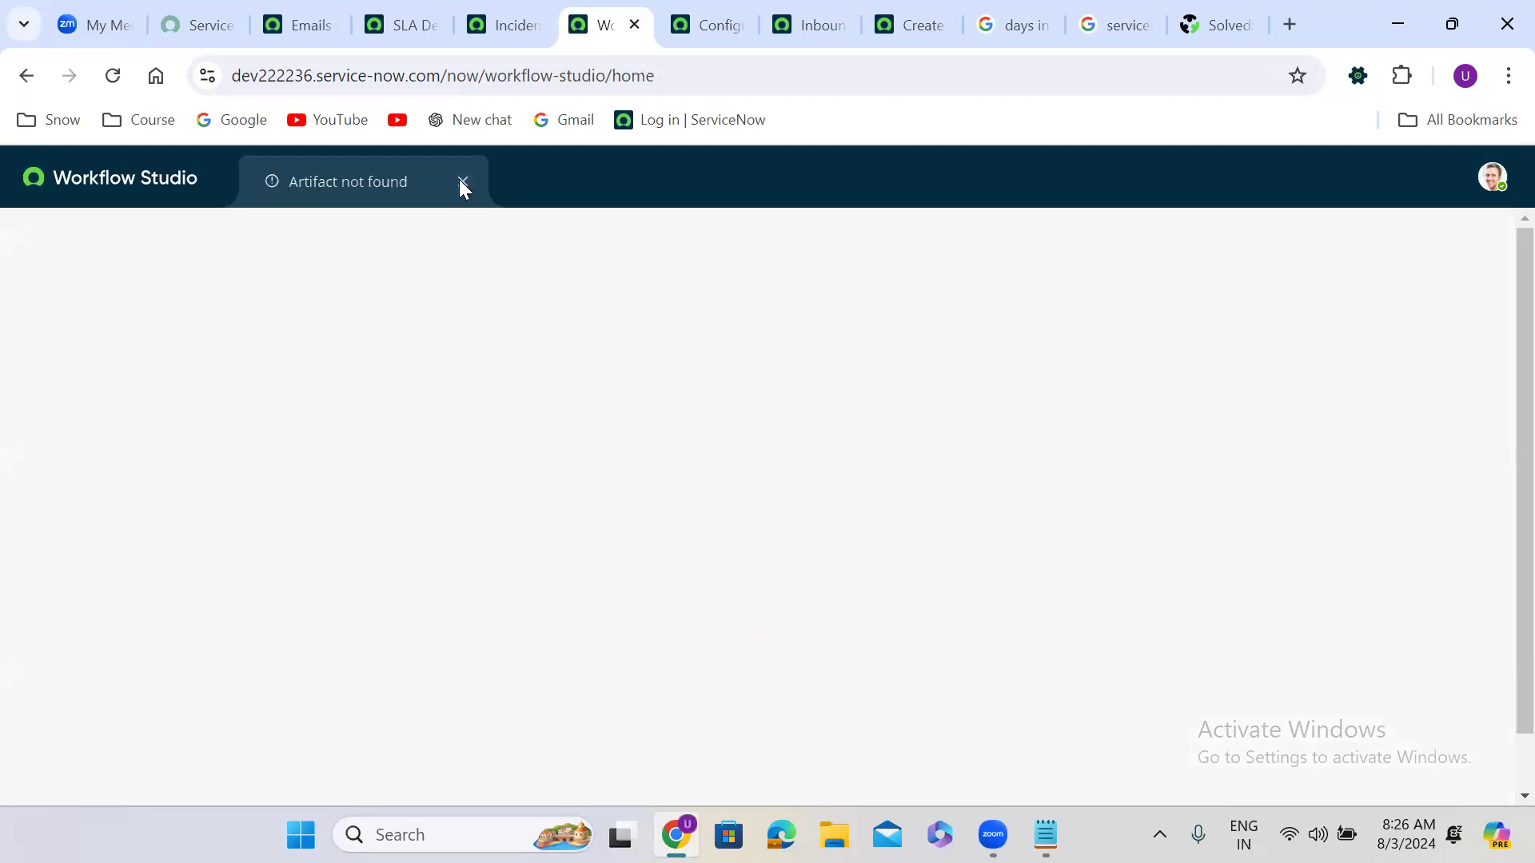
{"action": "left_click", "coordinate": [521, 21]}
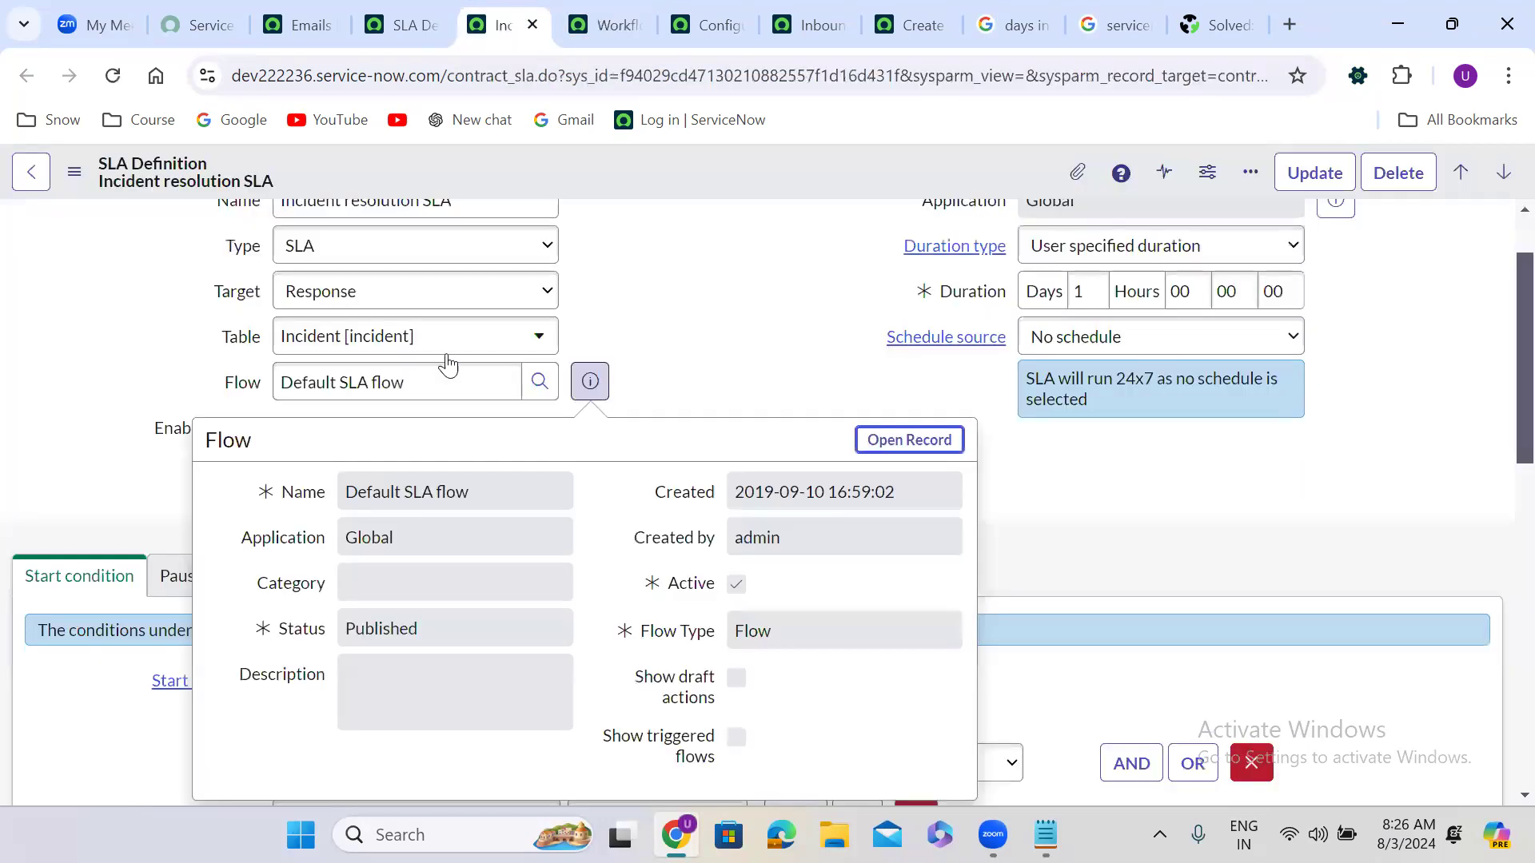
{"action": "left_click", "coordinate": [419, 368]}
{"action": "key", "text": "ctrl+c"}
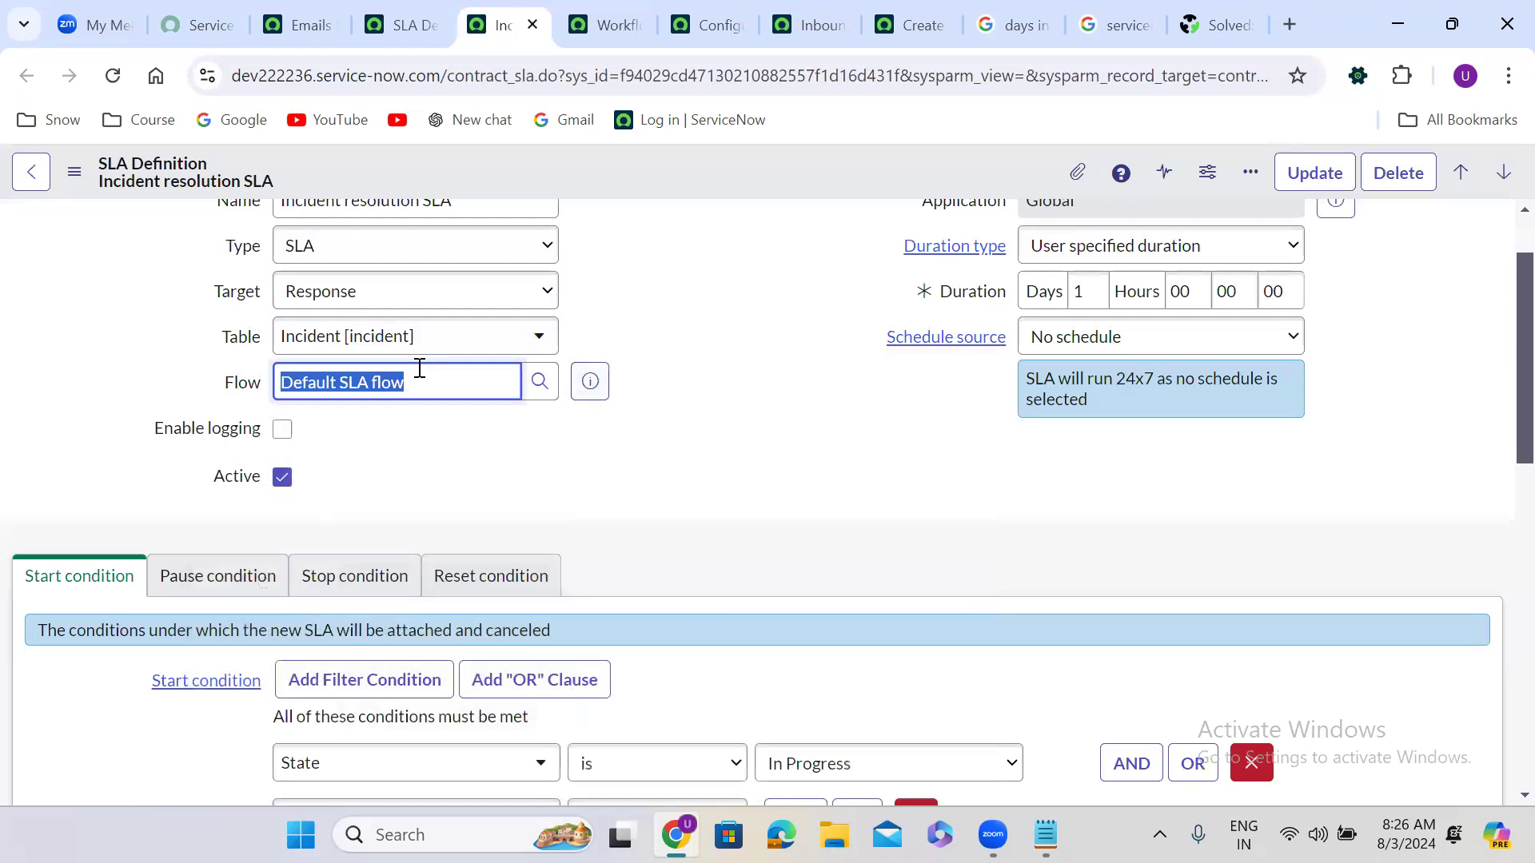
{"action": "left_click", "coordinate": [605, 25]}
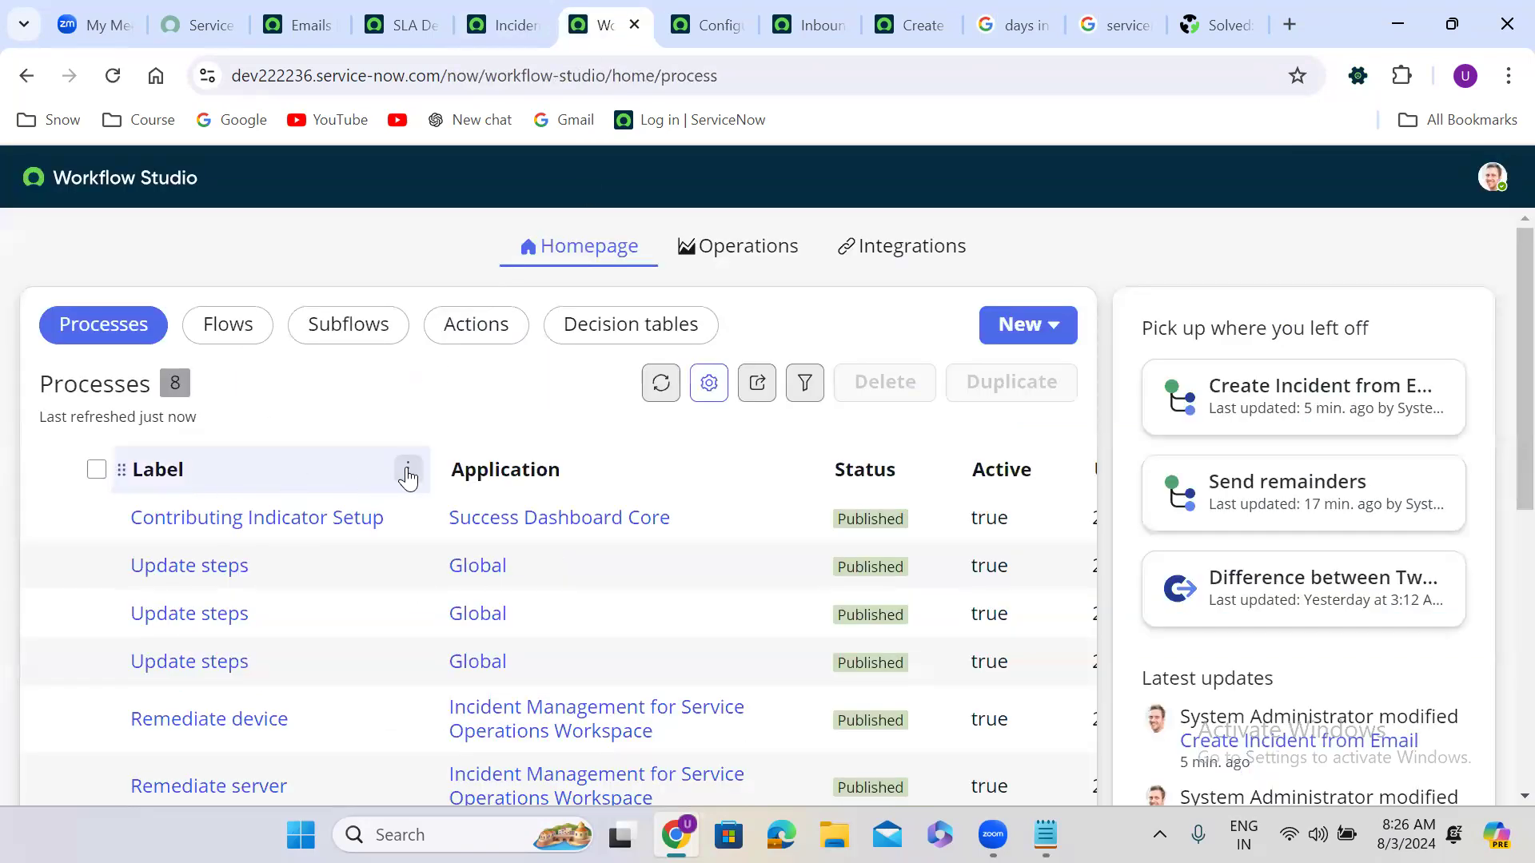
Step: Filter the Flows list by Name 'Default SLA flow' and open the matching flow
{"action": "left_click", "coordinate": [240, 343]}
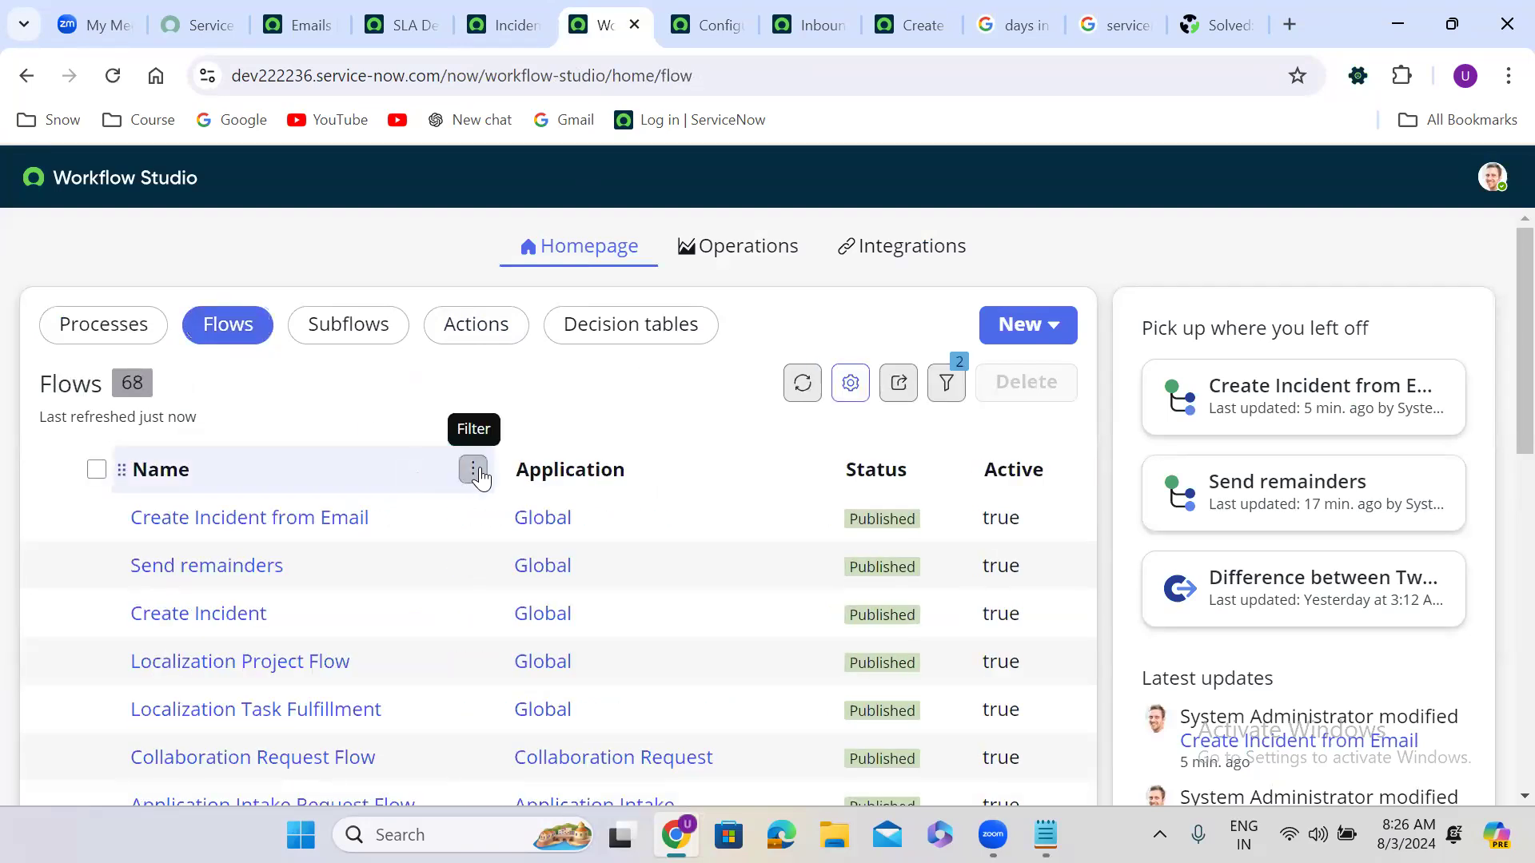
{"action": "left_click", "coordinate": [475, 471]}
{"action": "left_click", "coordinate": [267, 719]}
{"action": "key", "text": "ctrl+v"}
{"action": "left_click", "coordinate": [438, 766]}
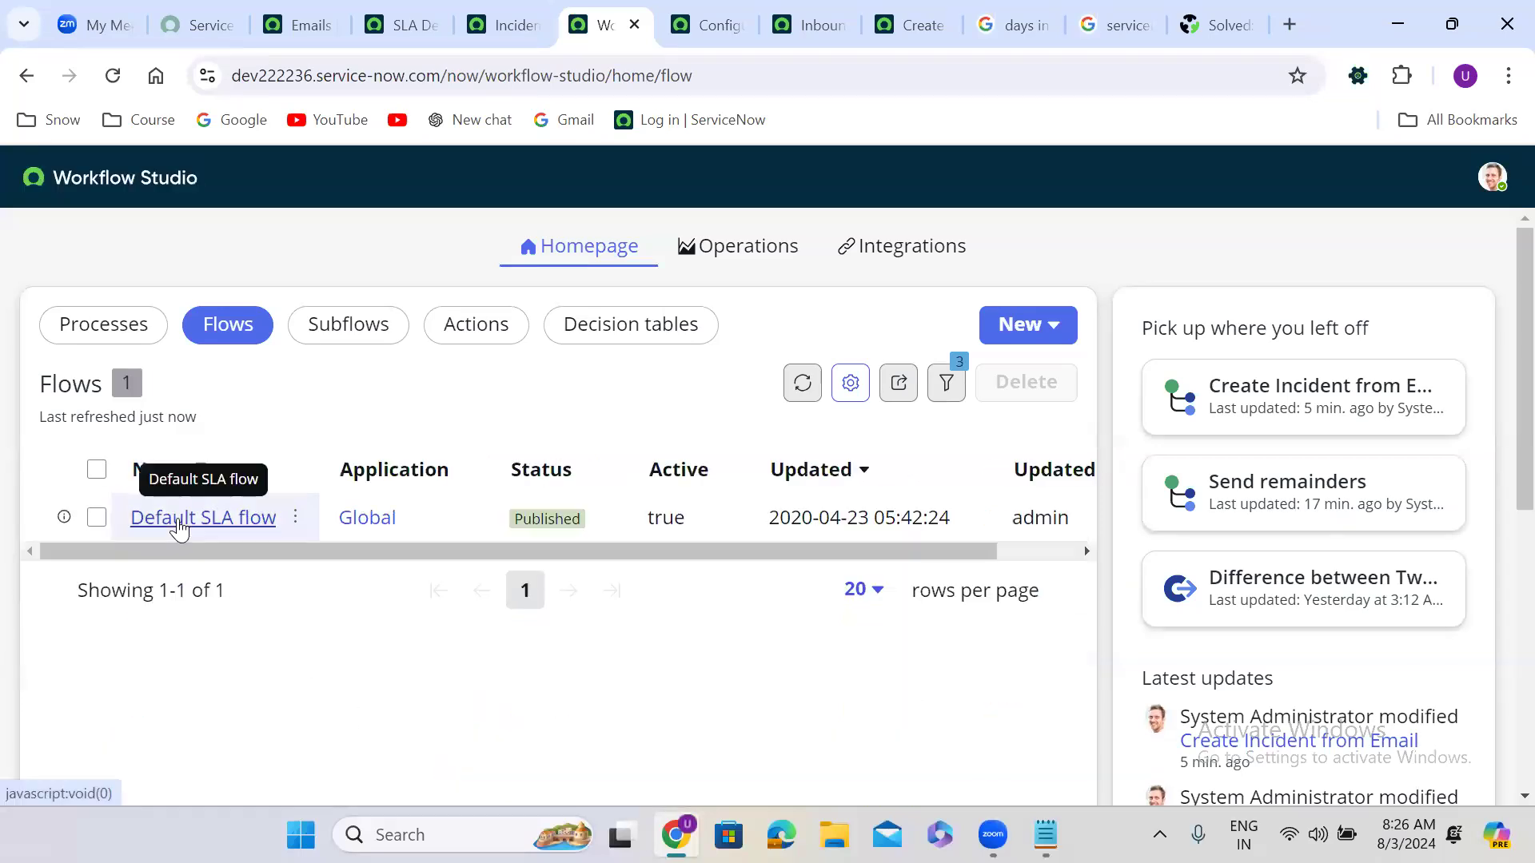
{"action": "left_click", "coordinate": [182, 521]}
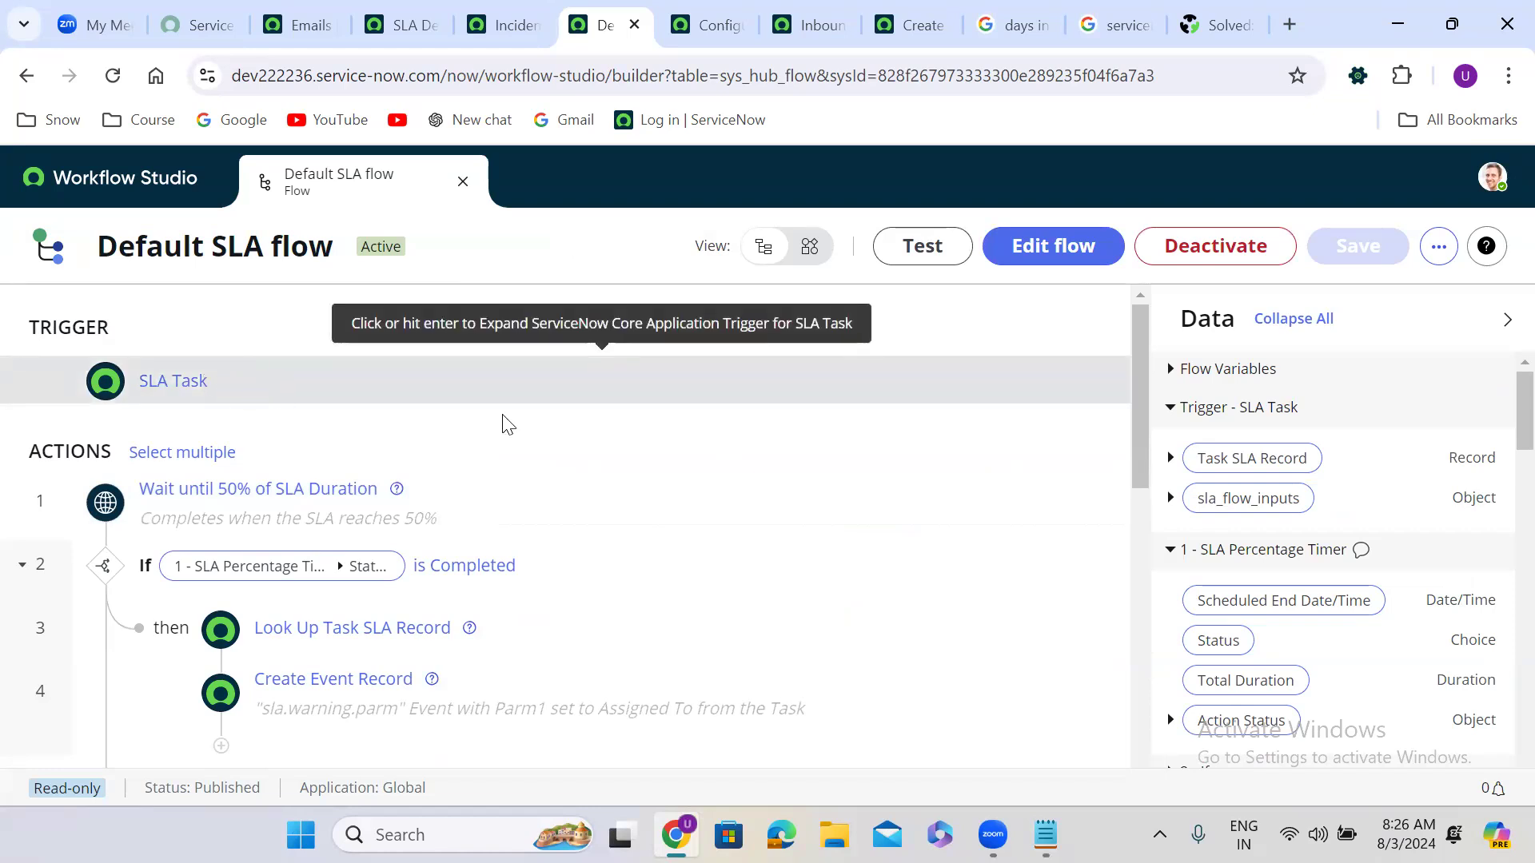
Step: Scroll through the Default SLA flow and expand step 9, Wait For Condition (Has breached is true)
{"action": "left_click_drag", "start_coordinate": [1137, 382], "coordinate": [1133, 438]}
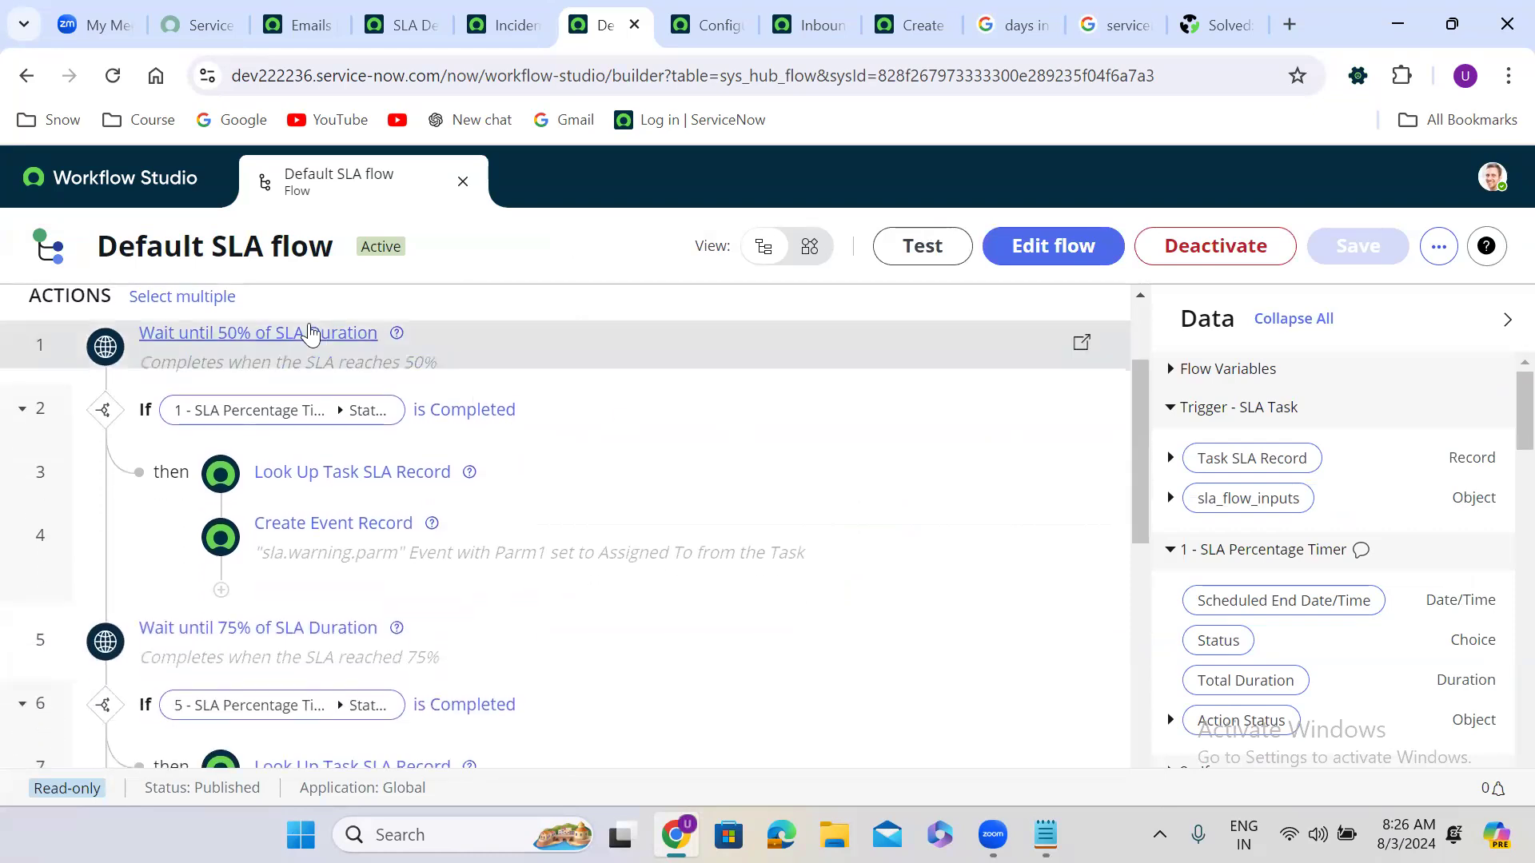
{"action": "left_click", "coordinate": [505, 31]}
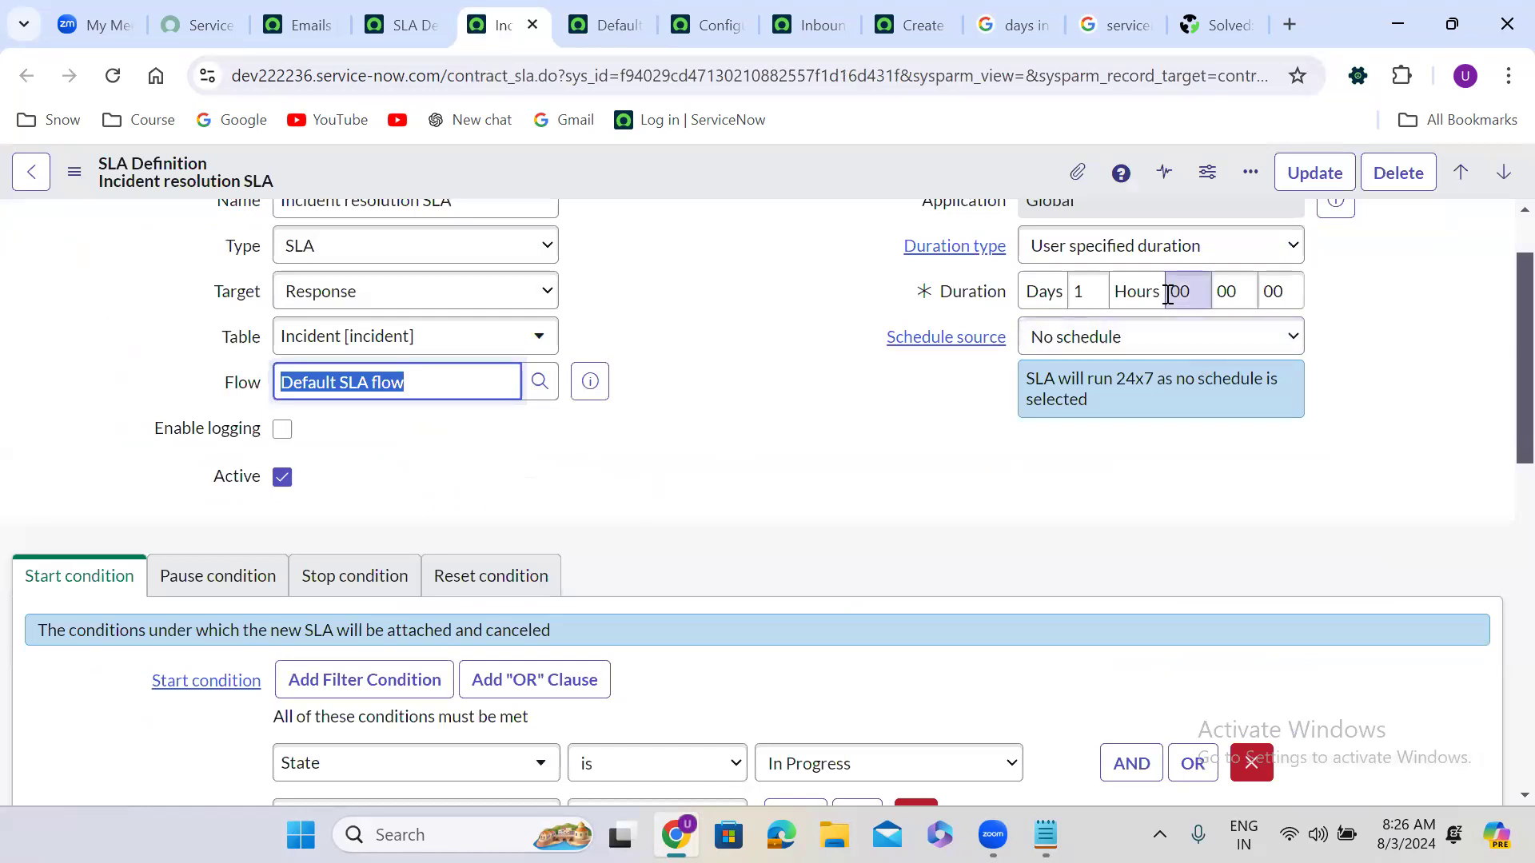
{"action": "left_click", "coordinate": [596, 3]}
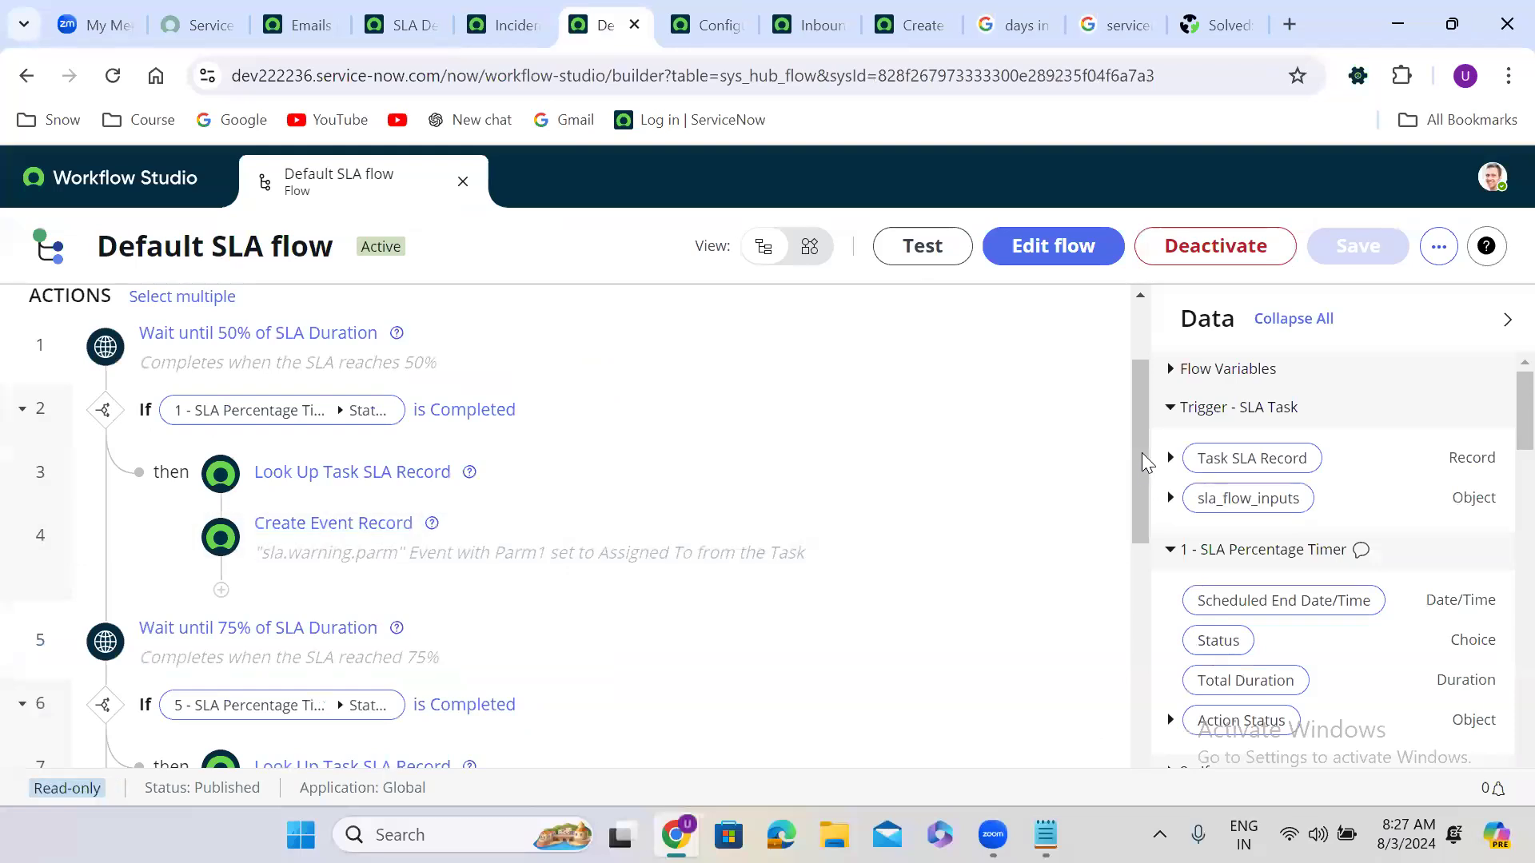
{"action": "left_click_drag", "start_coordinate": [1143, 456], "coordinate": [1130, 552]}
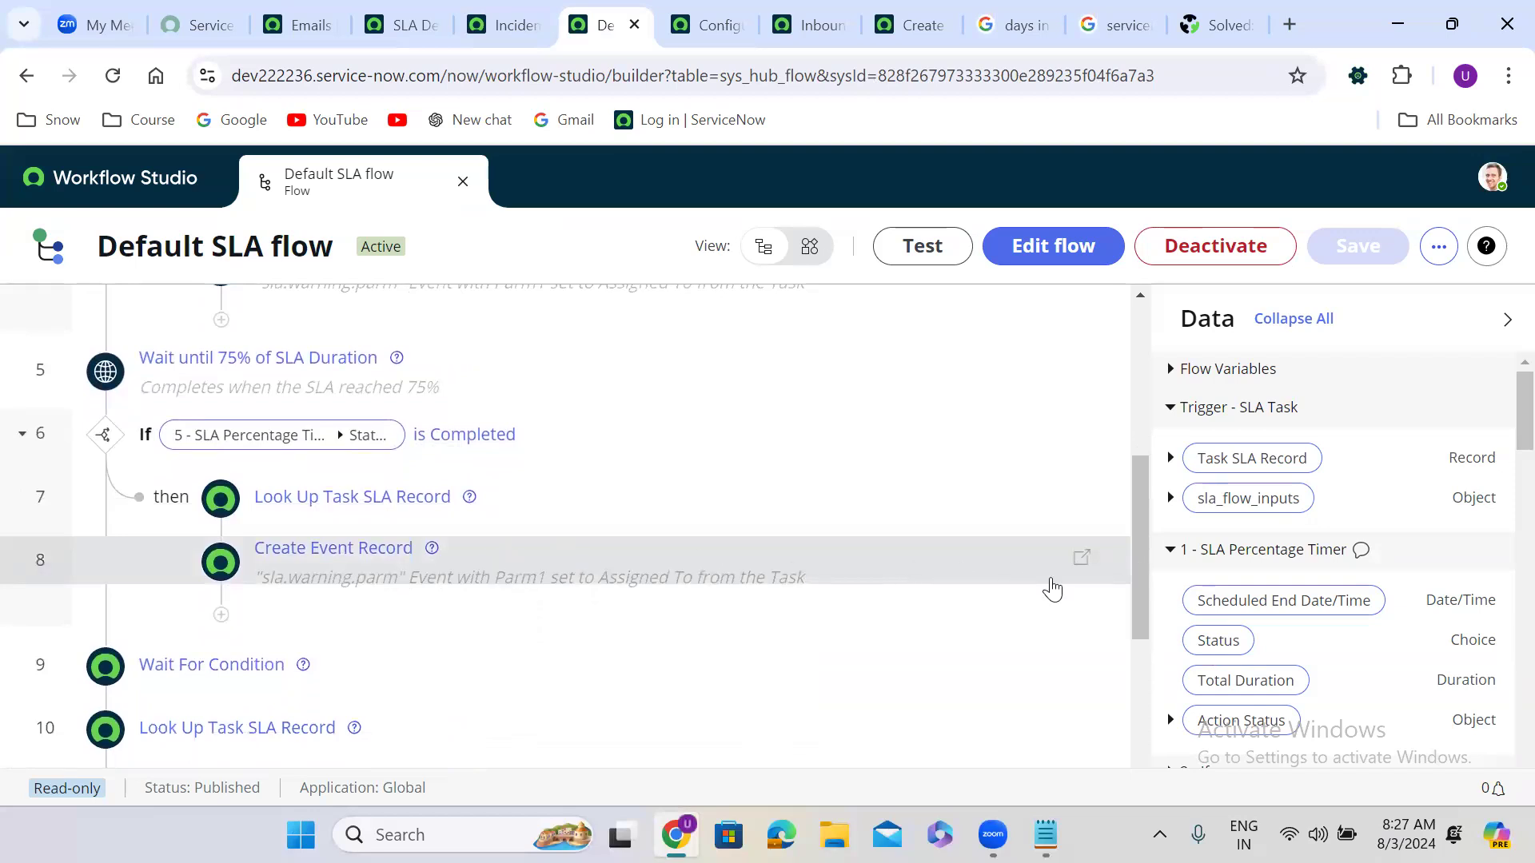
{"action": "left_click_drag", "start_coordinate": [1140, 562], "coordinate": [1123, 660]}
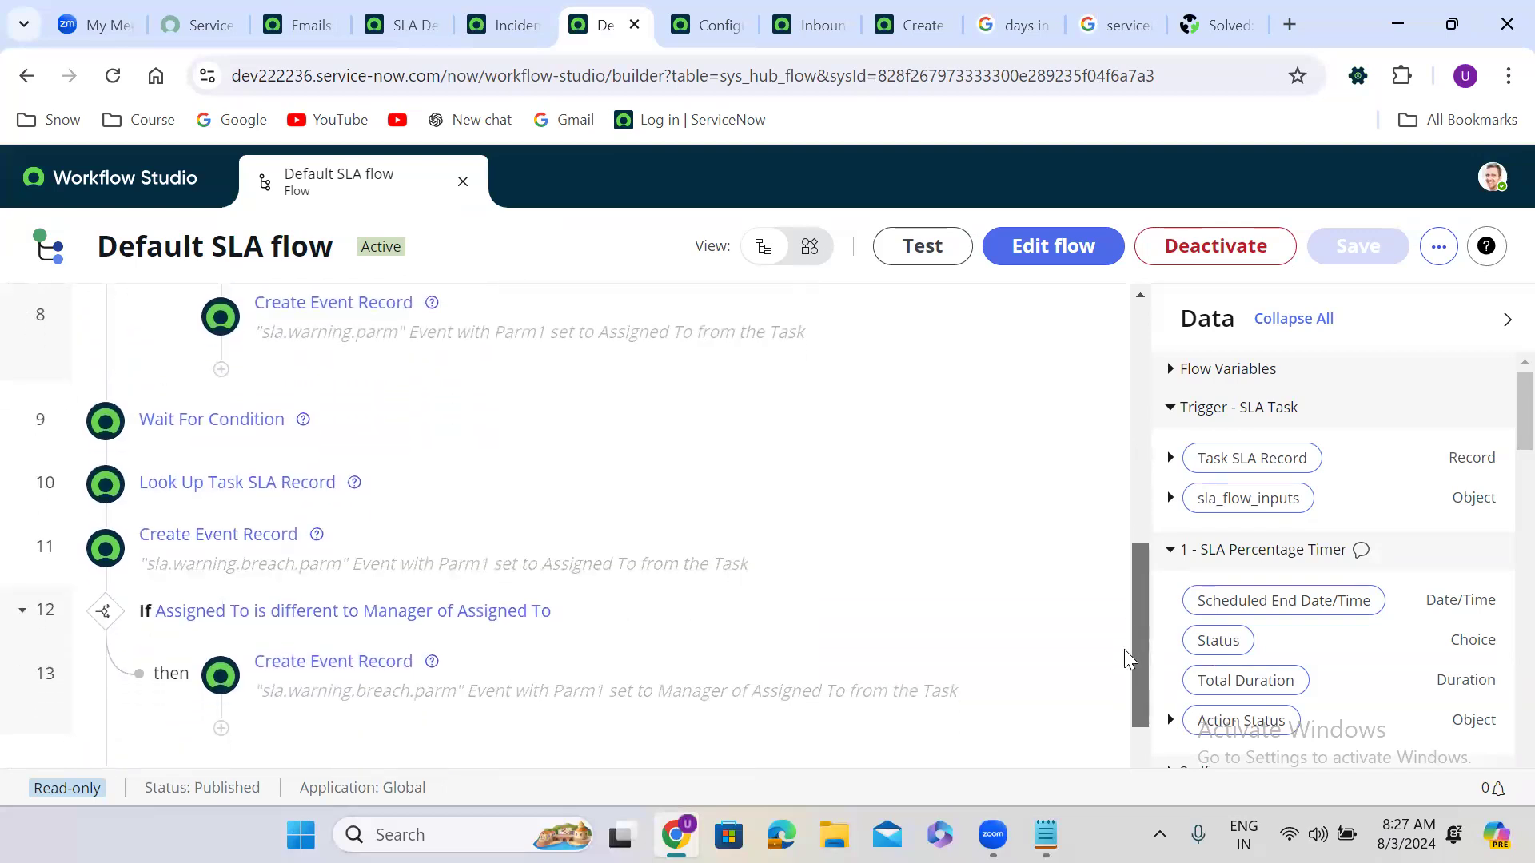
{"action": "left_click_drag", "start_coordinate": [1124, 651], "coordinate": [1124, 673]}
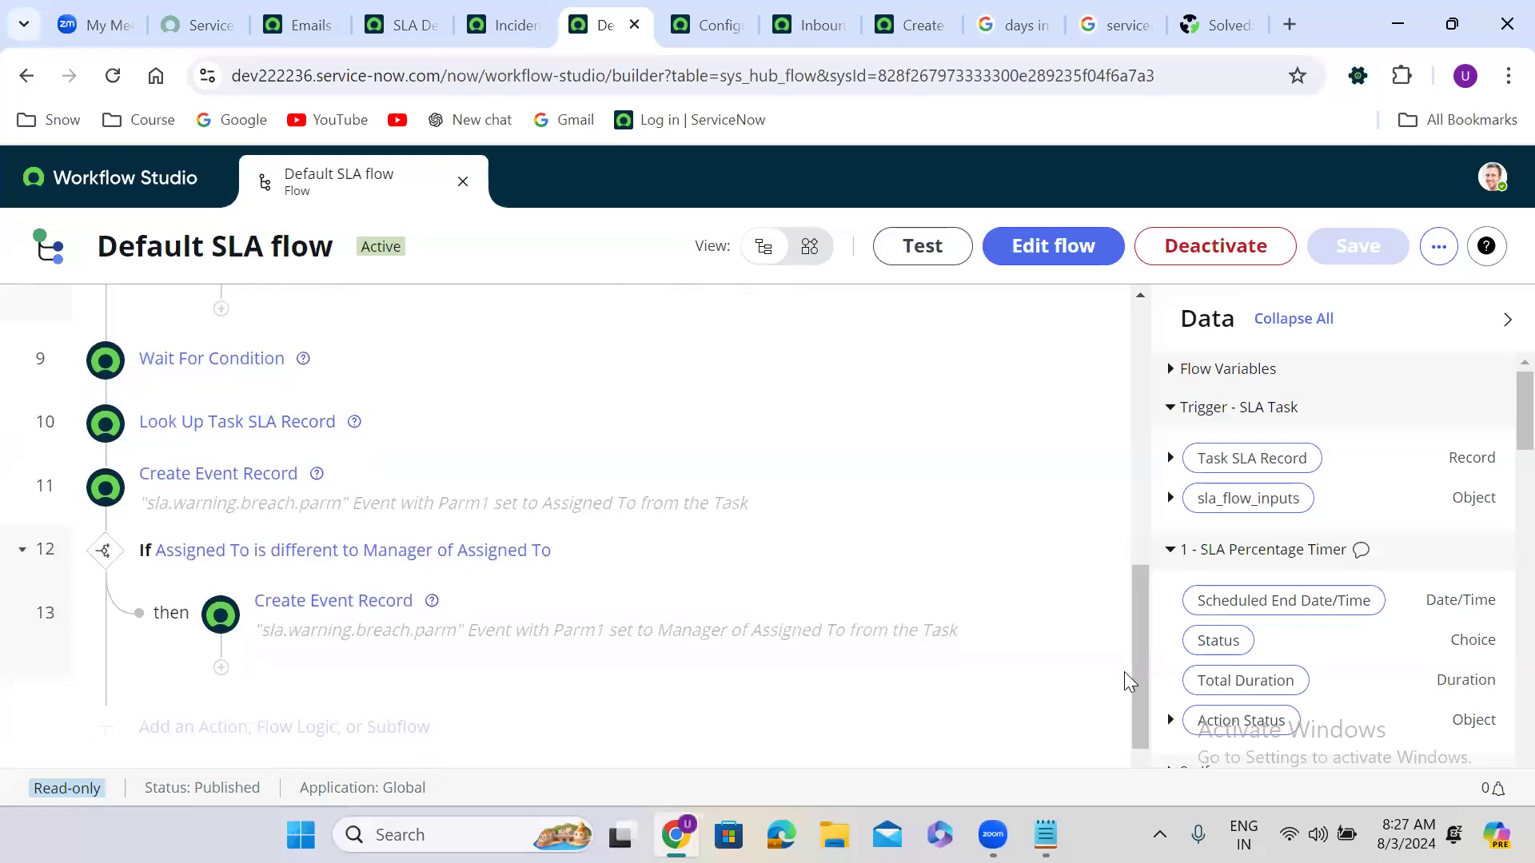
{"action": "left_click", "coordinate": [443, 359]}
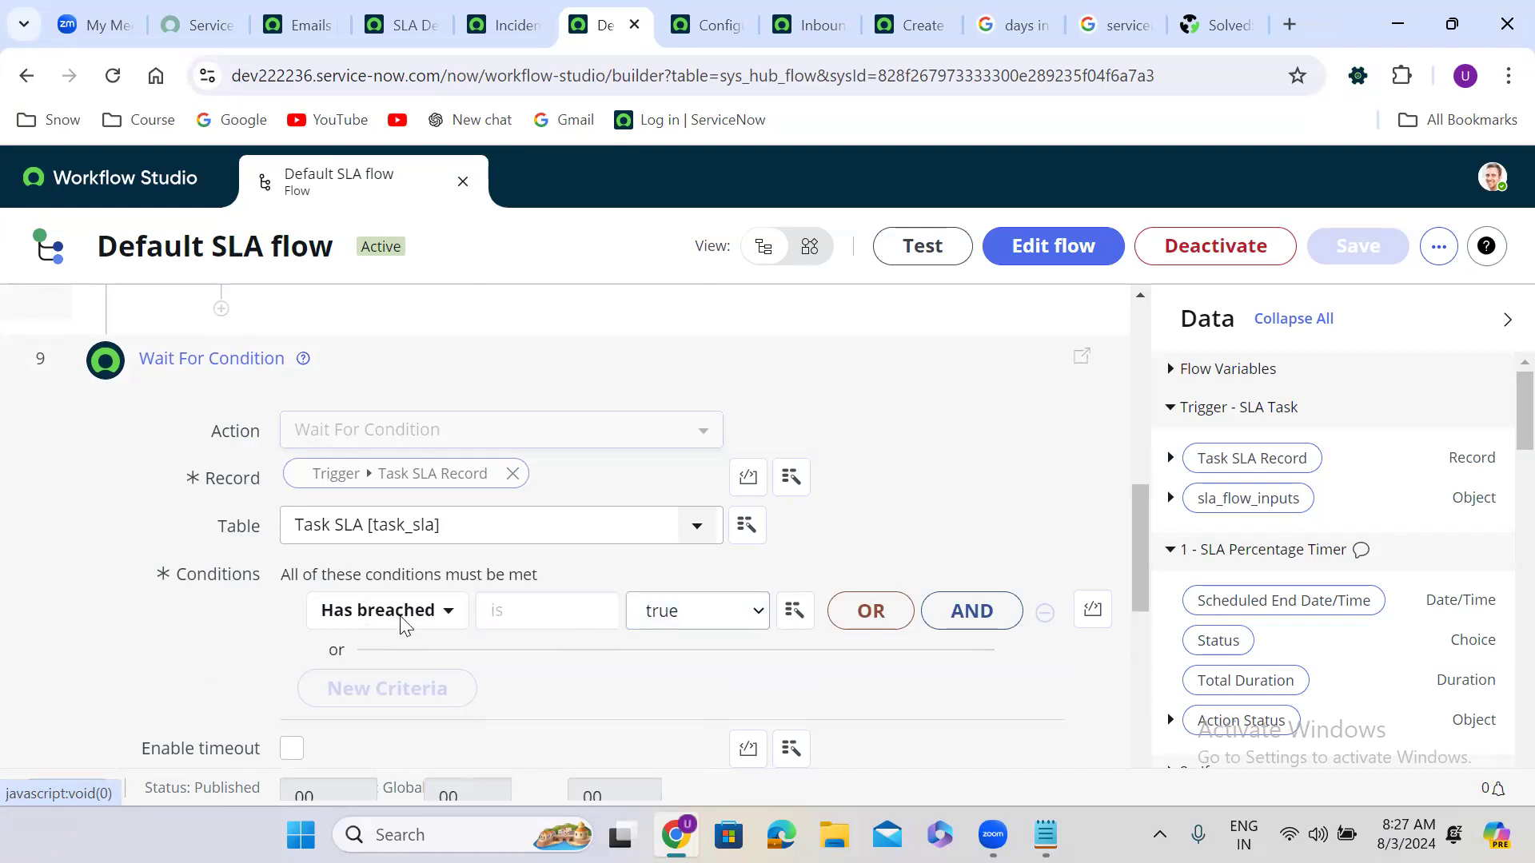
{"action": "left_click", "coordinate": [330, 357]}
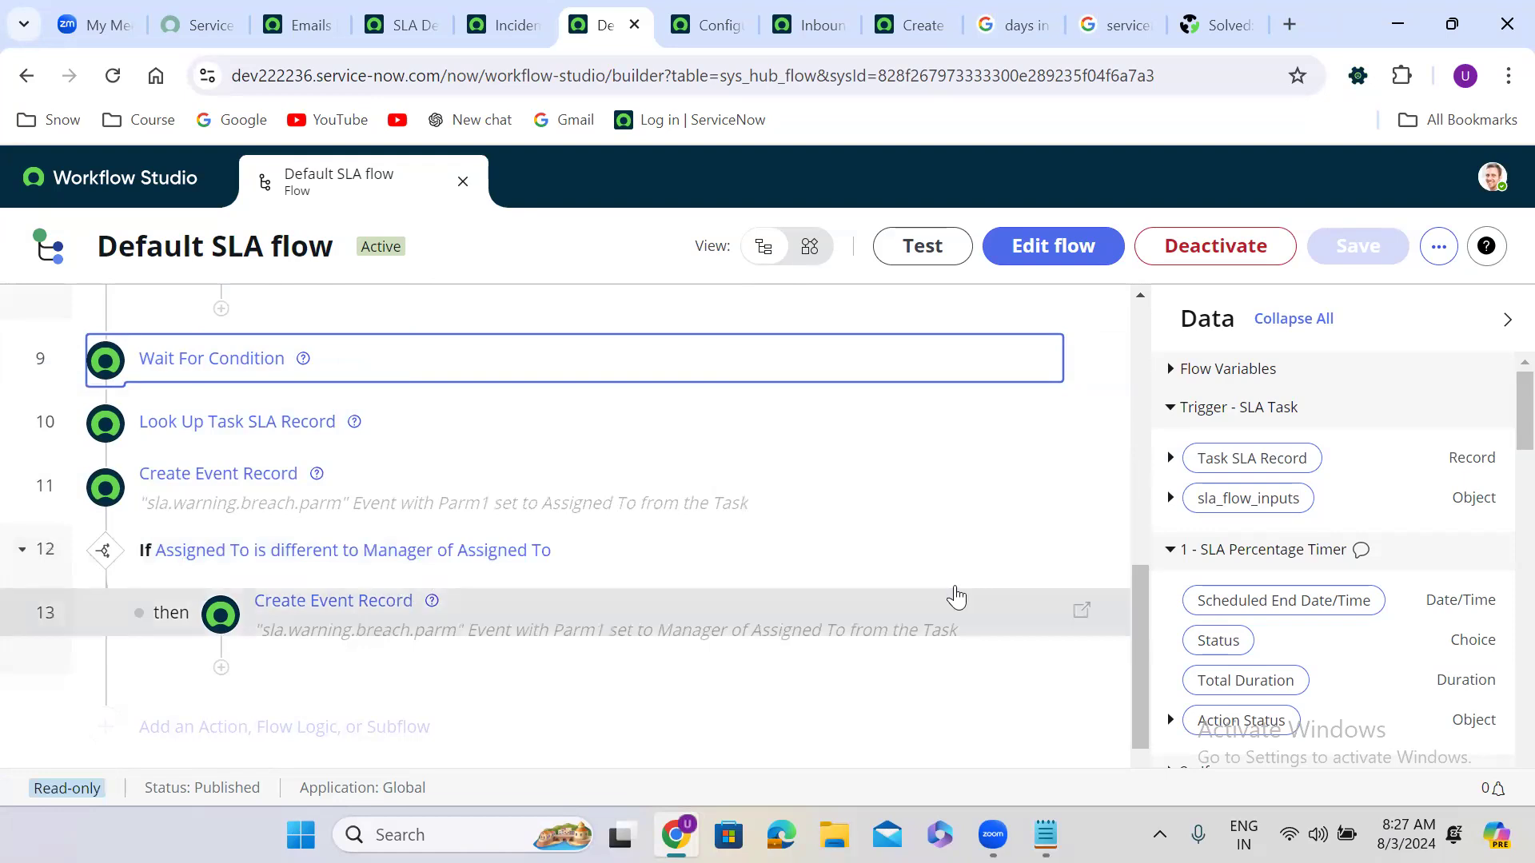
{"action": "scroll", "coordinate": [1138, 641], "scroll_direction": "down", "scroll_amount": 1}
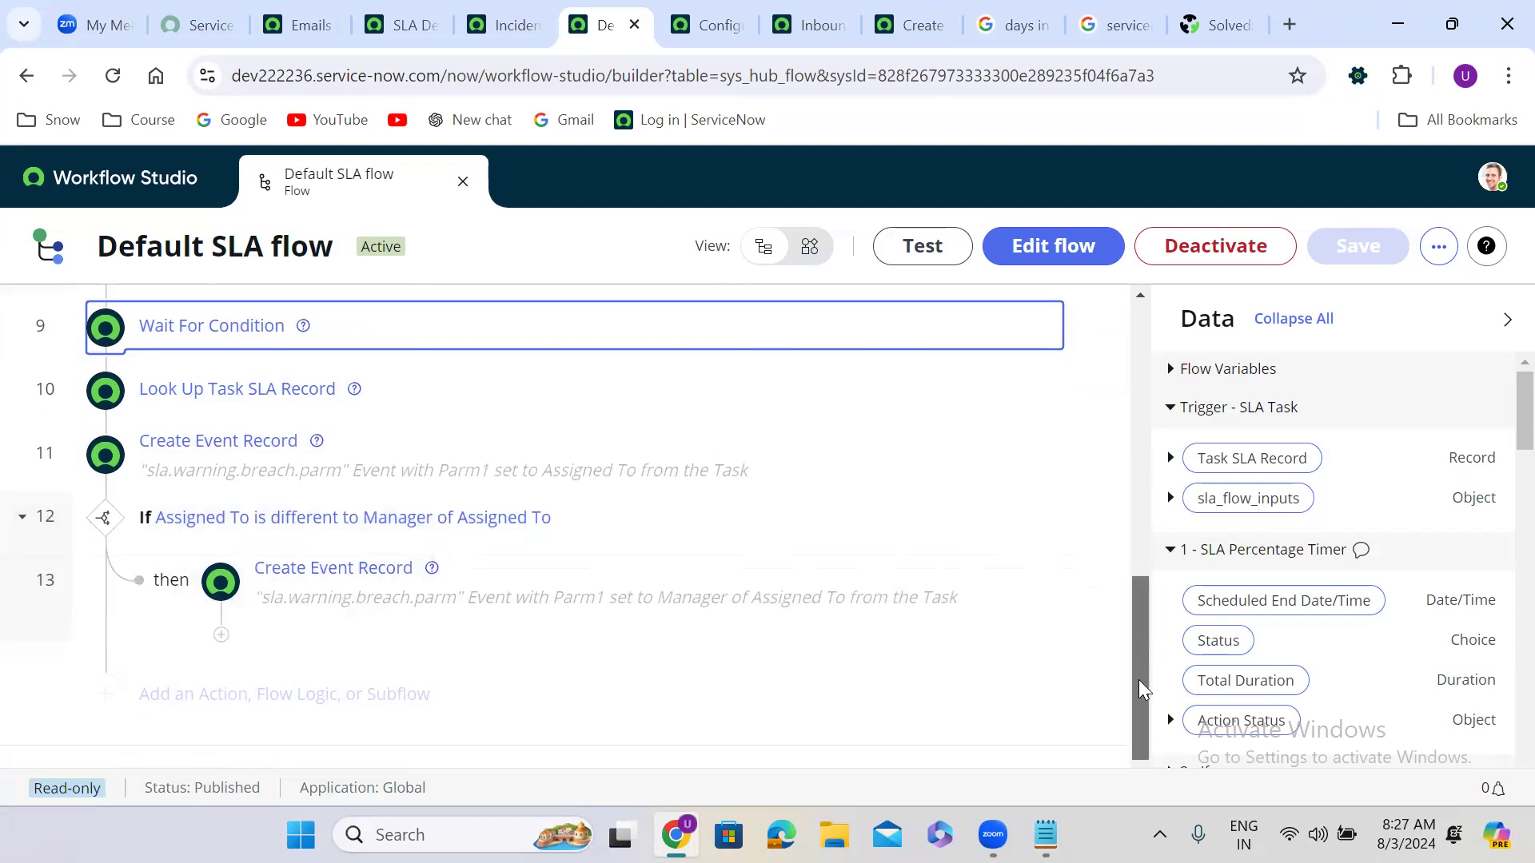
{"action": "left_click_drag", "start_coordinate": [1152, 620], "coordinate": [1150, 440]}
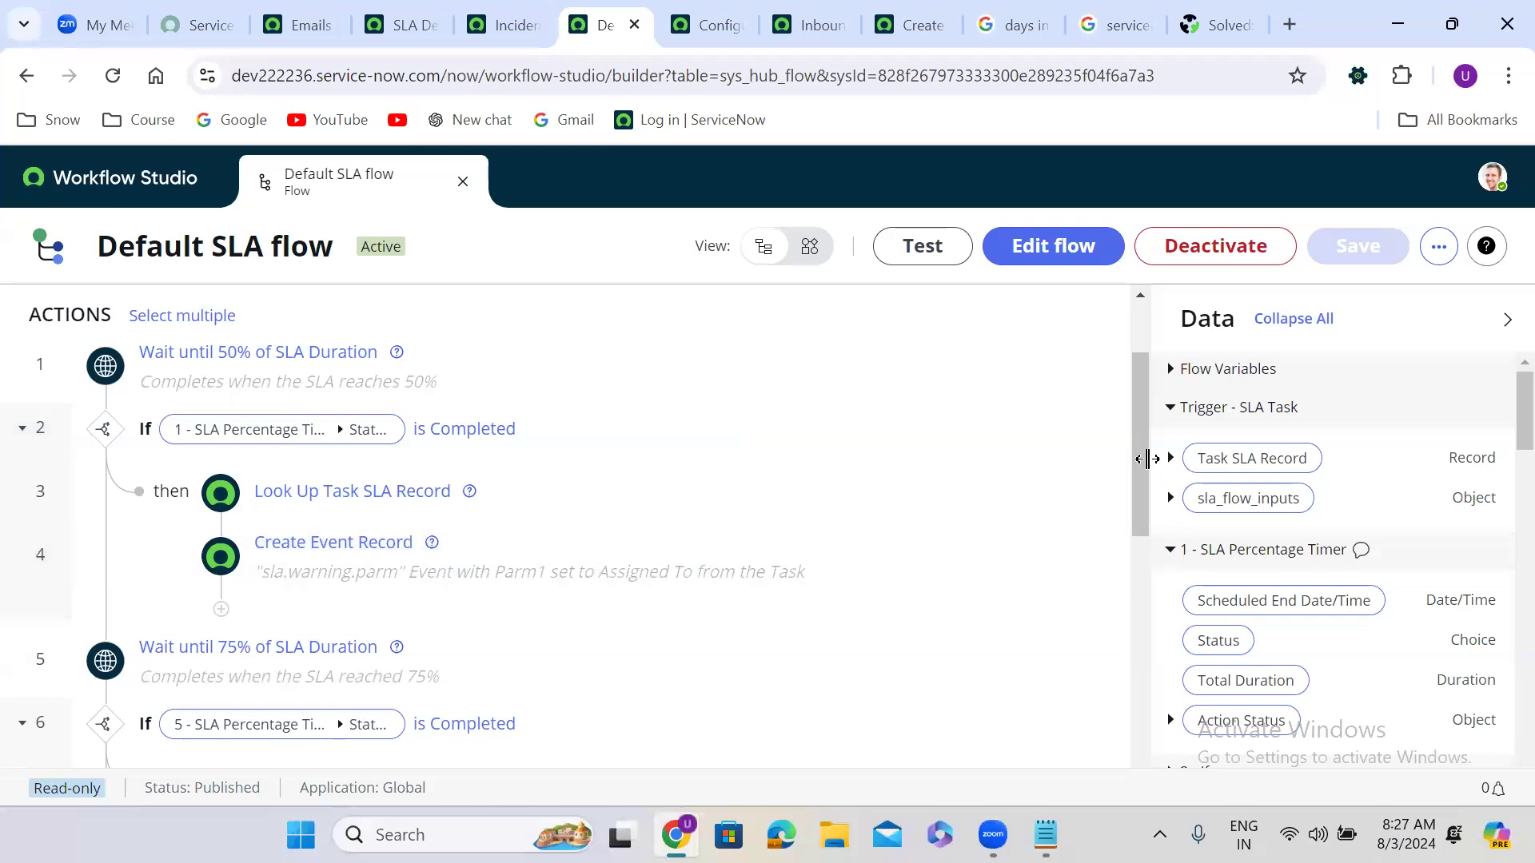
{"action": "left_click_drag", "start_coordinate": [1140, 450], "coordinate": [1134, 500]}
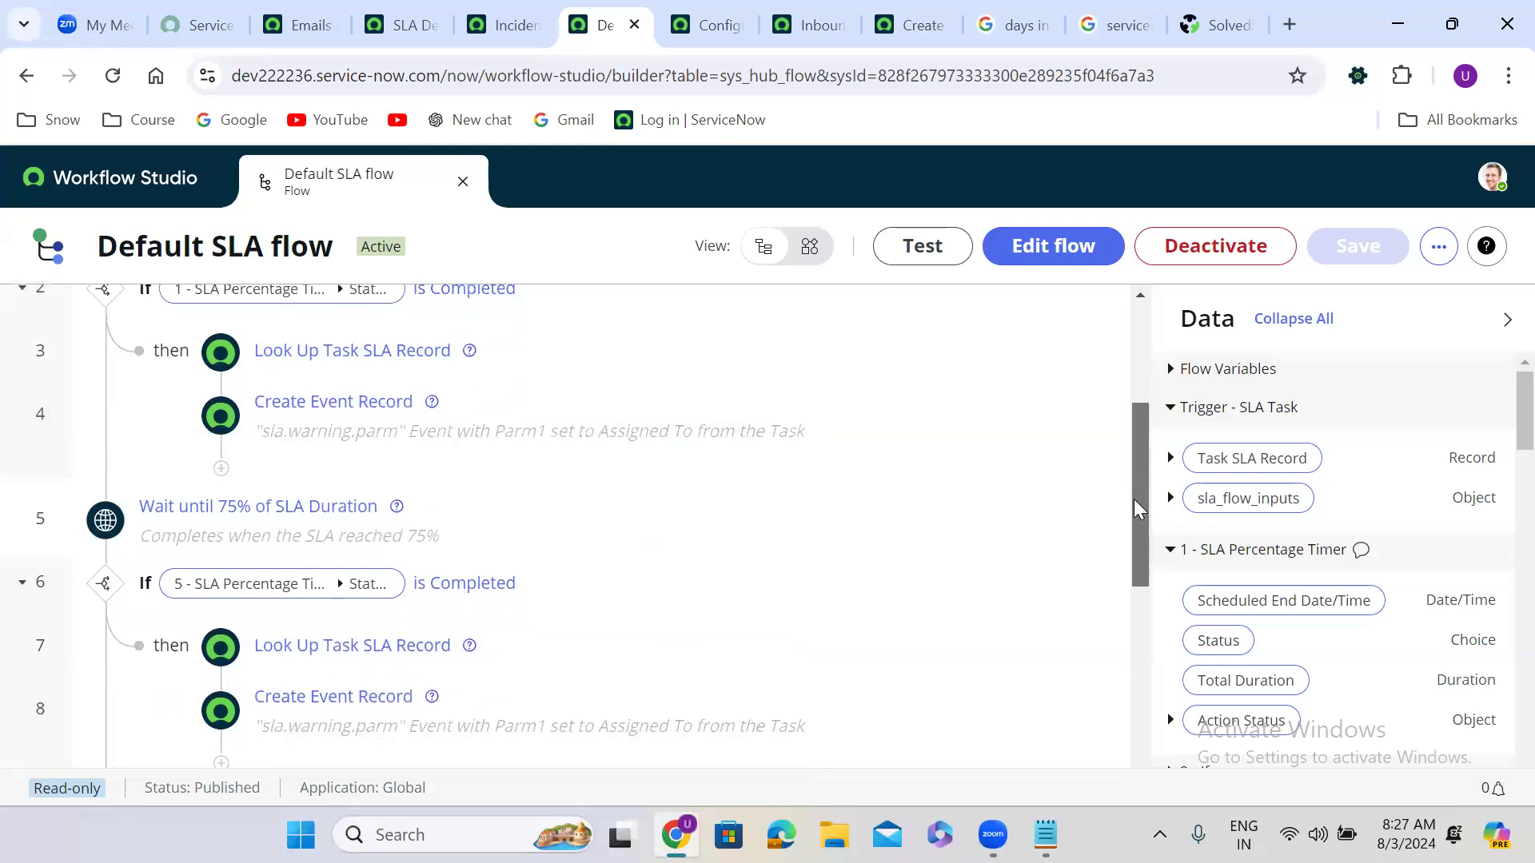
{"action": "left_click_drag", "start_coordinate": [1134, 500], "coordinate": [1112, 545]}
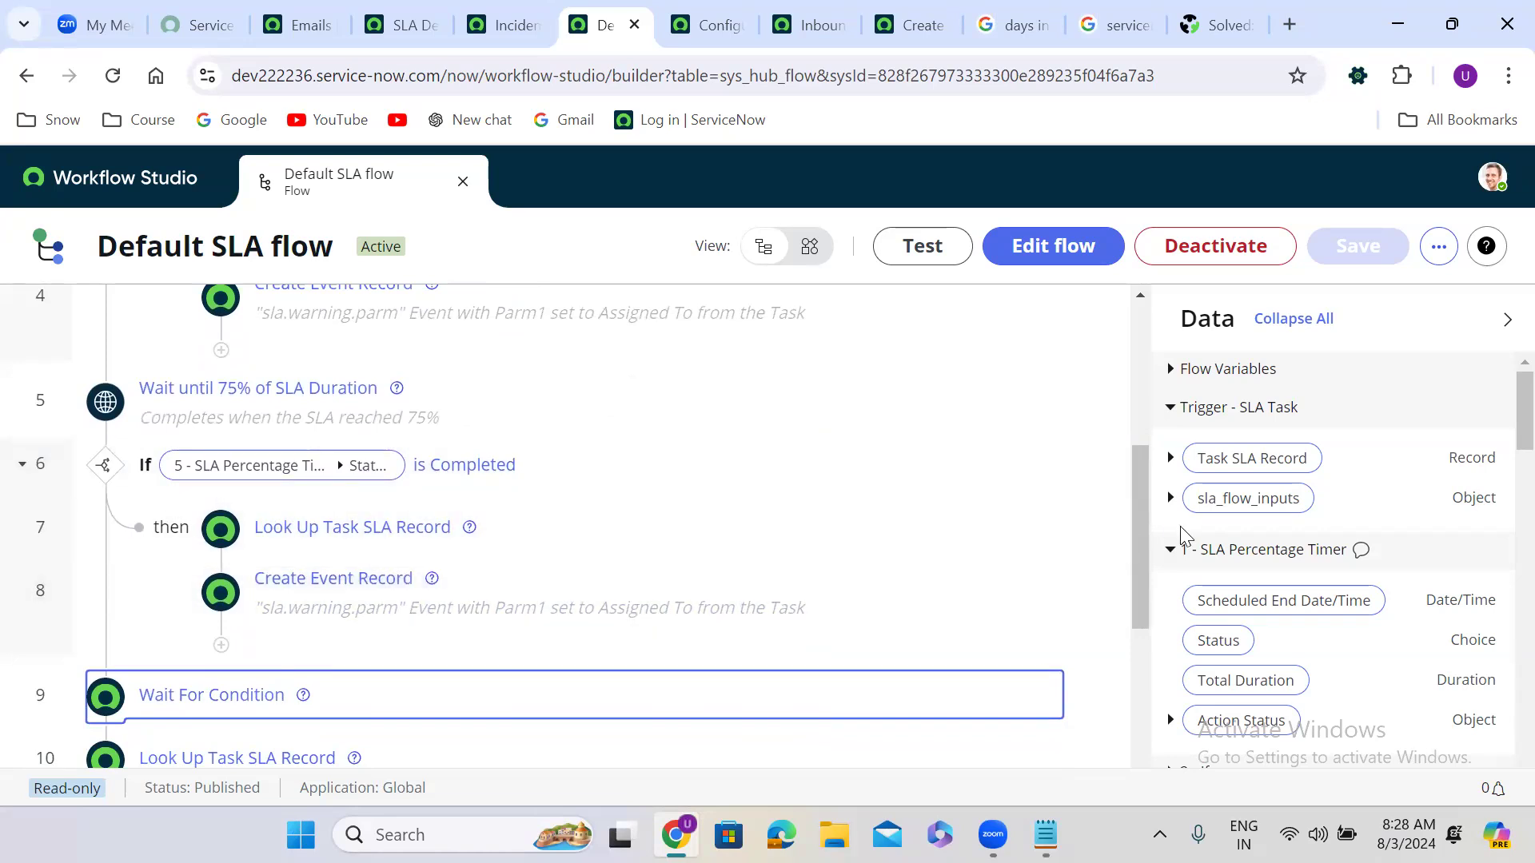
{"action": "left_click_drag", "start_coordinate": [1137, 560], "coordinate": [1142, 669]}
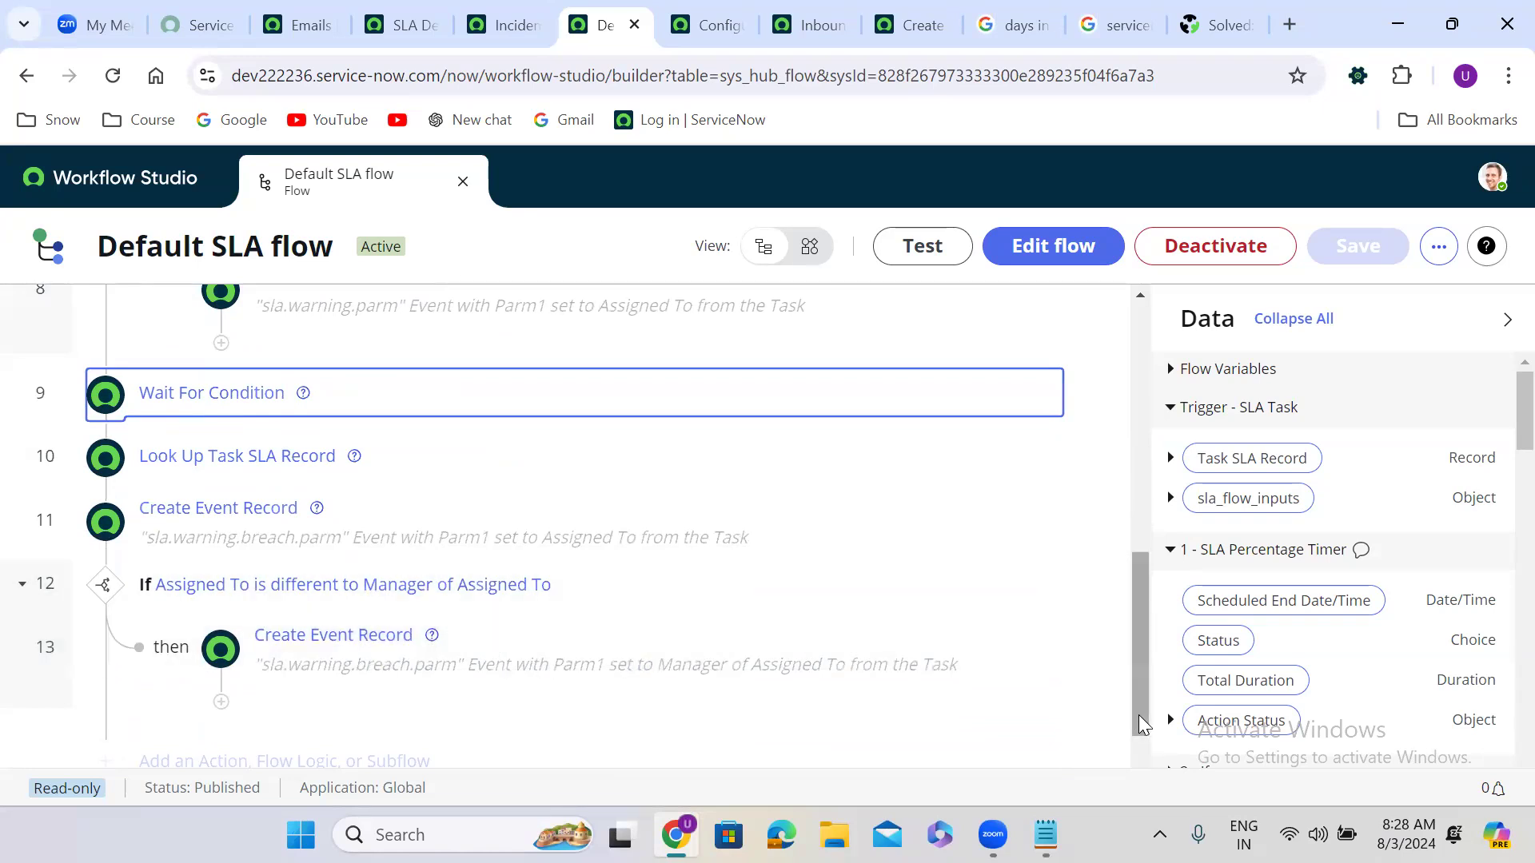
{"action": "left_click_drag", "start_coordinate": [1143, 737], "coordinate": [1123, 401]}
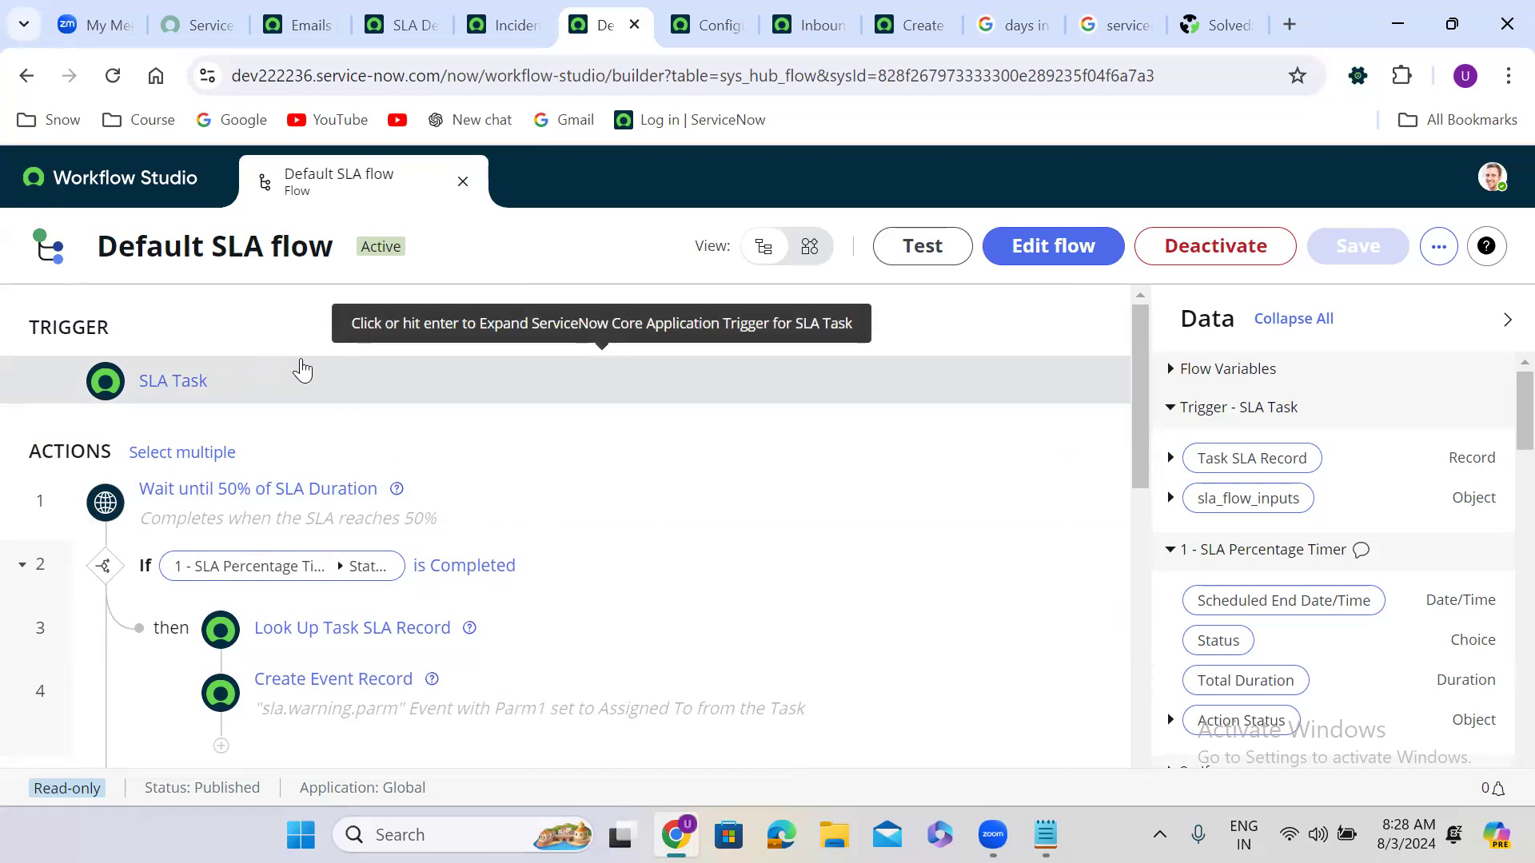
Step: Inspect the 50% wait step and the SLA Task trigger, then return to the SLA Definitions list
{"action": "left_click", "coordinate": [485, 490]}
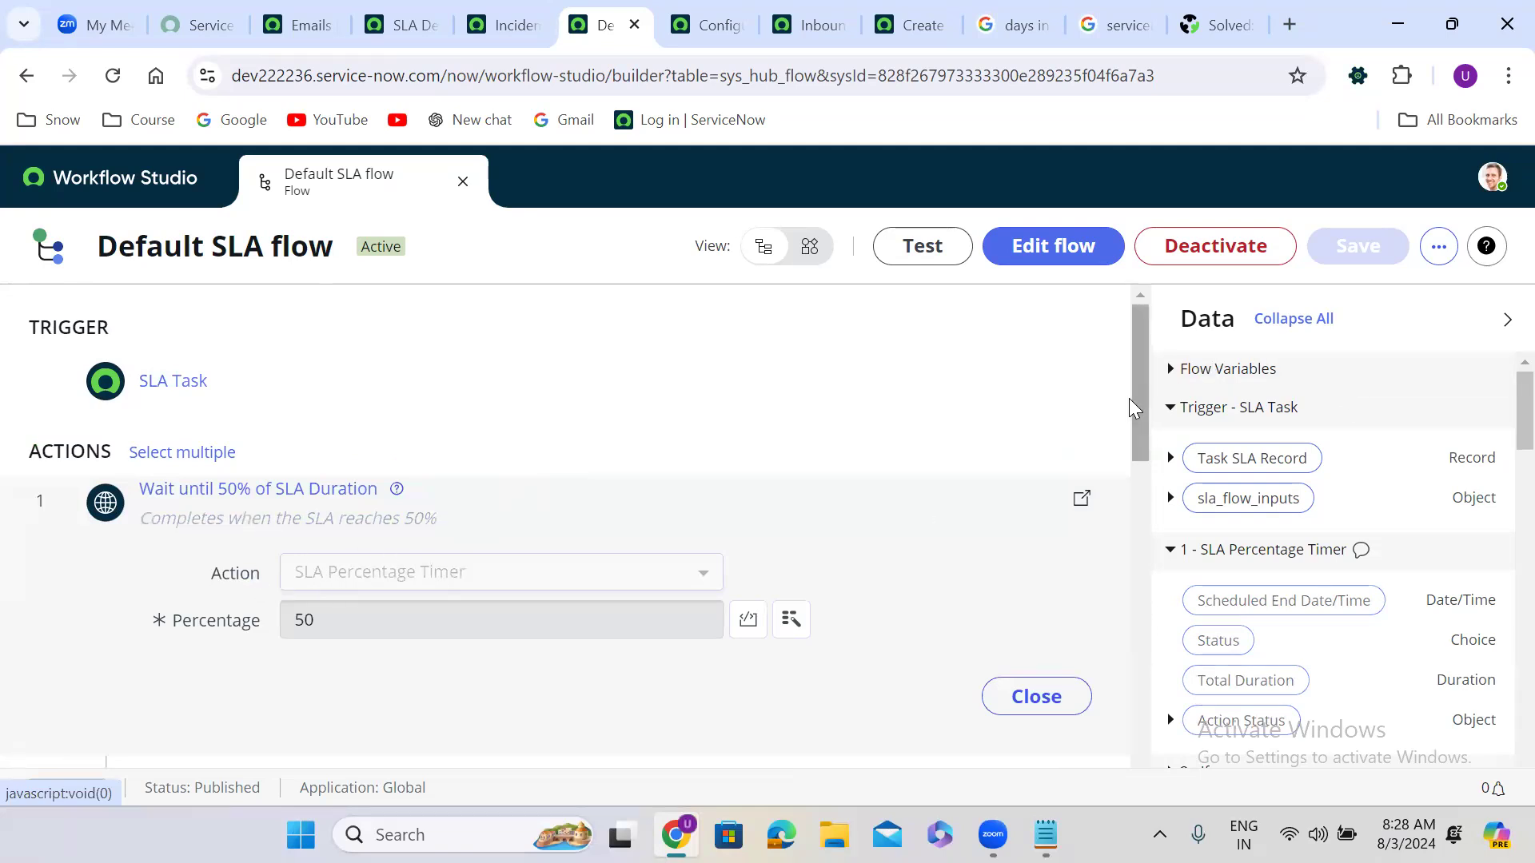
{"action": "left_click_drag", "start_coordinate": [1137, 408], "coordinate": [1137, 486]}
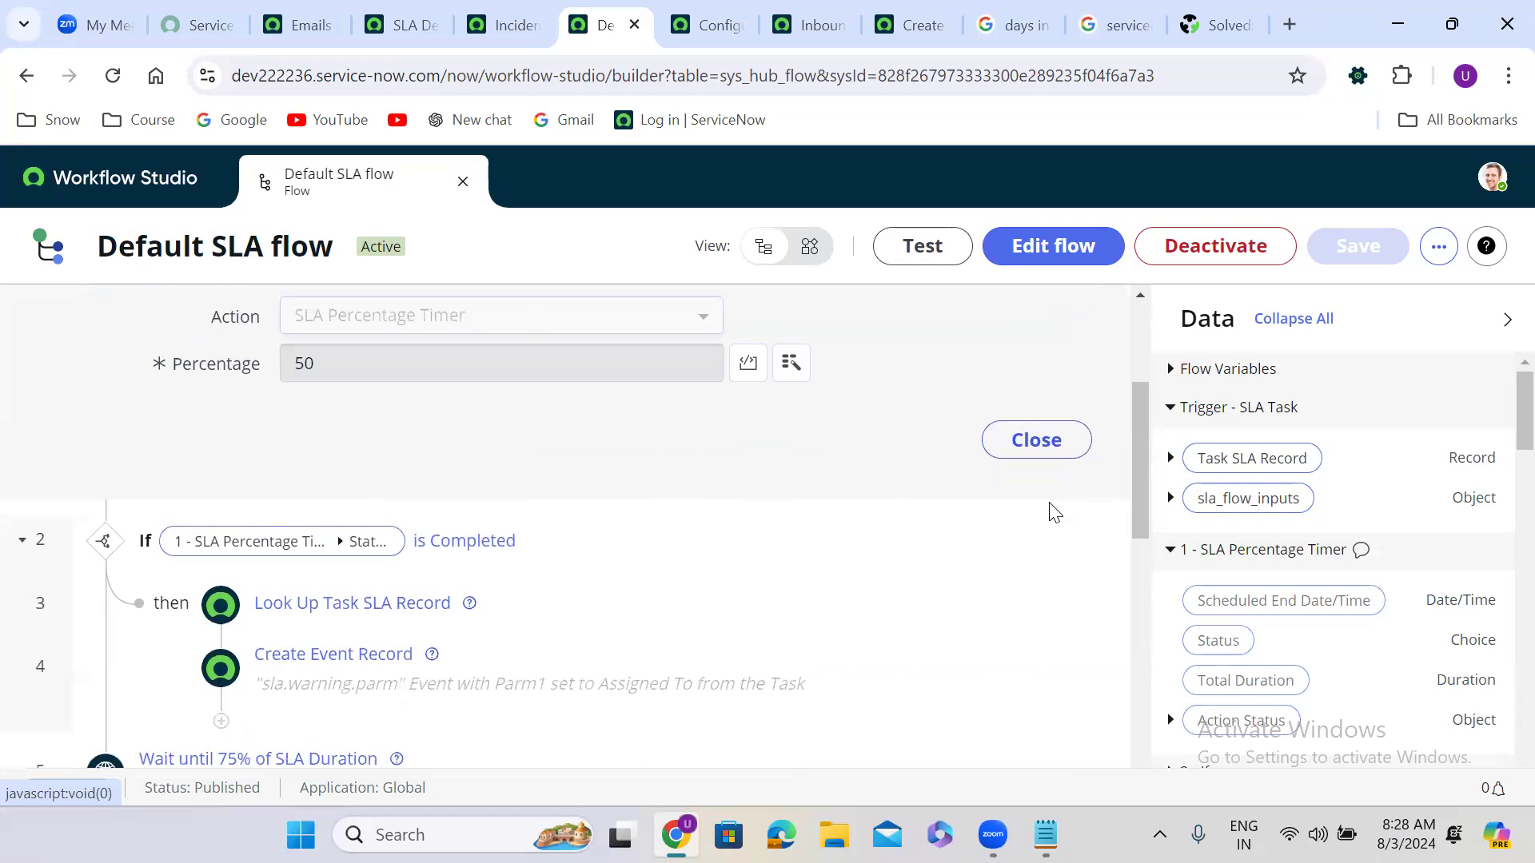
{"action": "left_click", "coordinate": [1041, 442]}
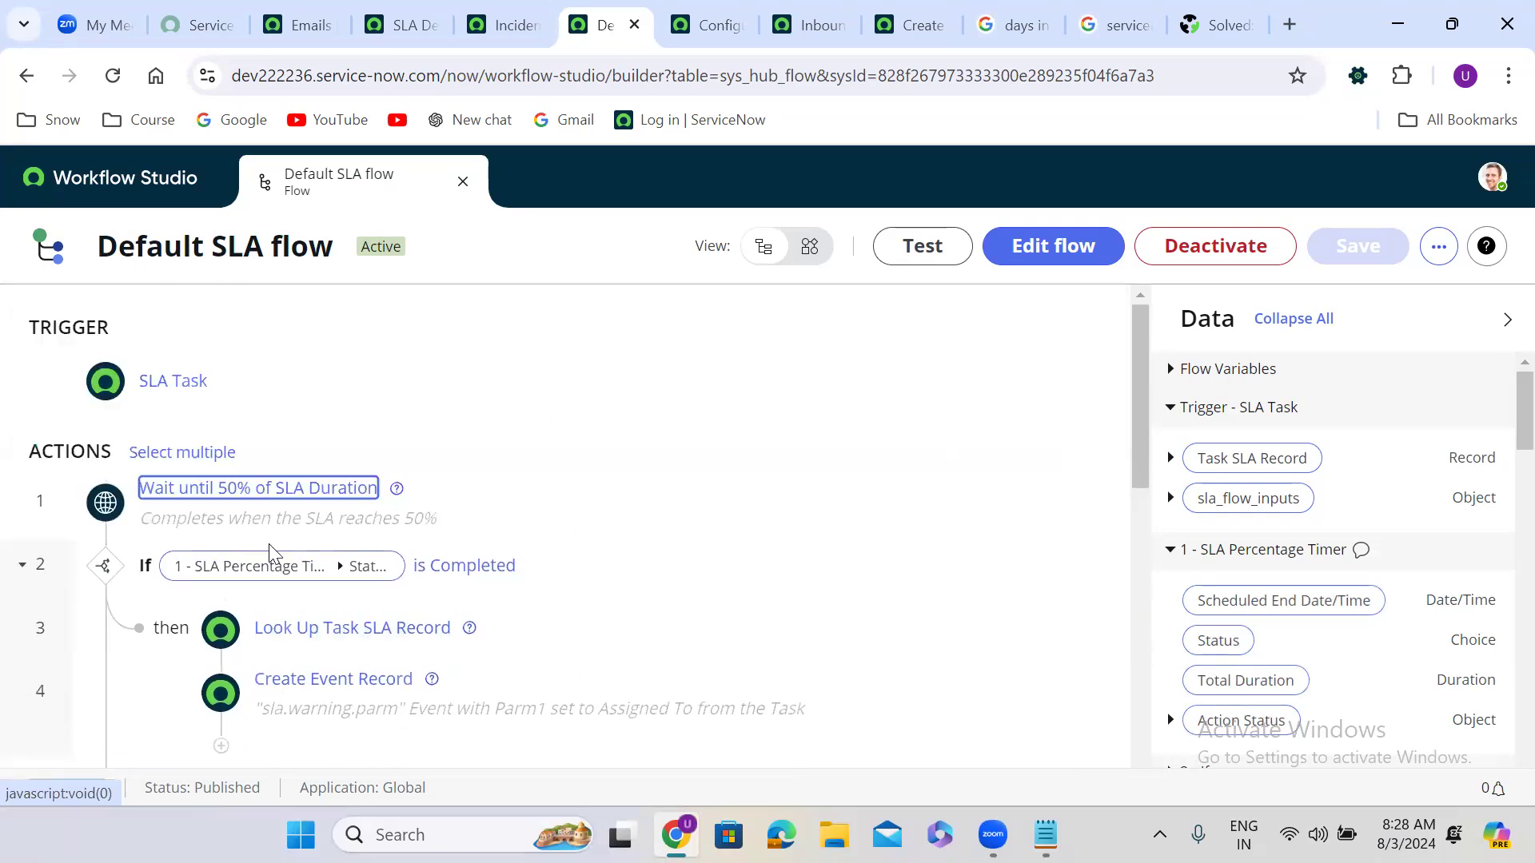
{"action": "left_click", "coordinate": [242, 385]}
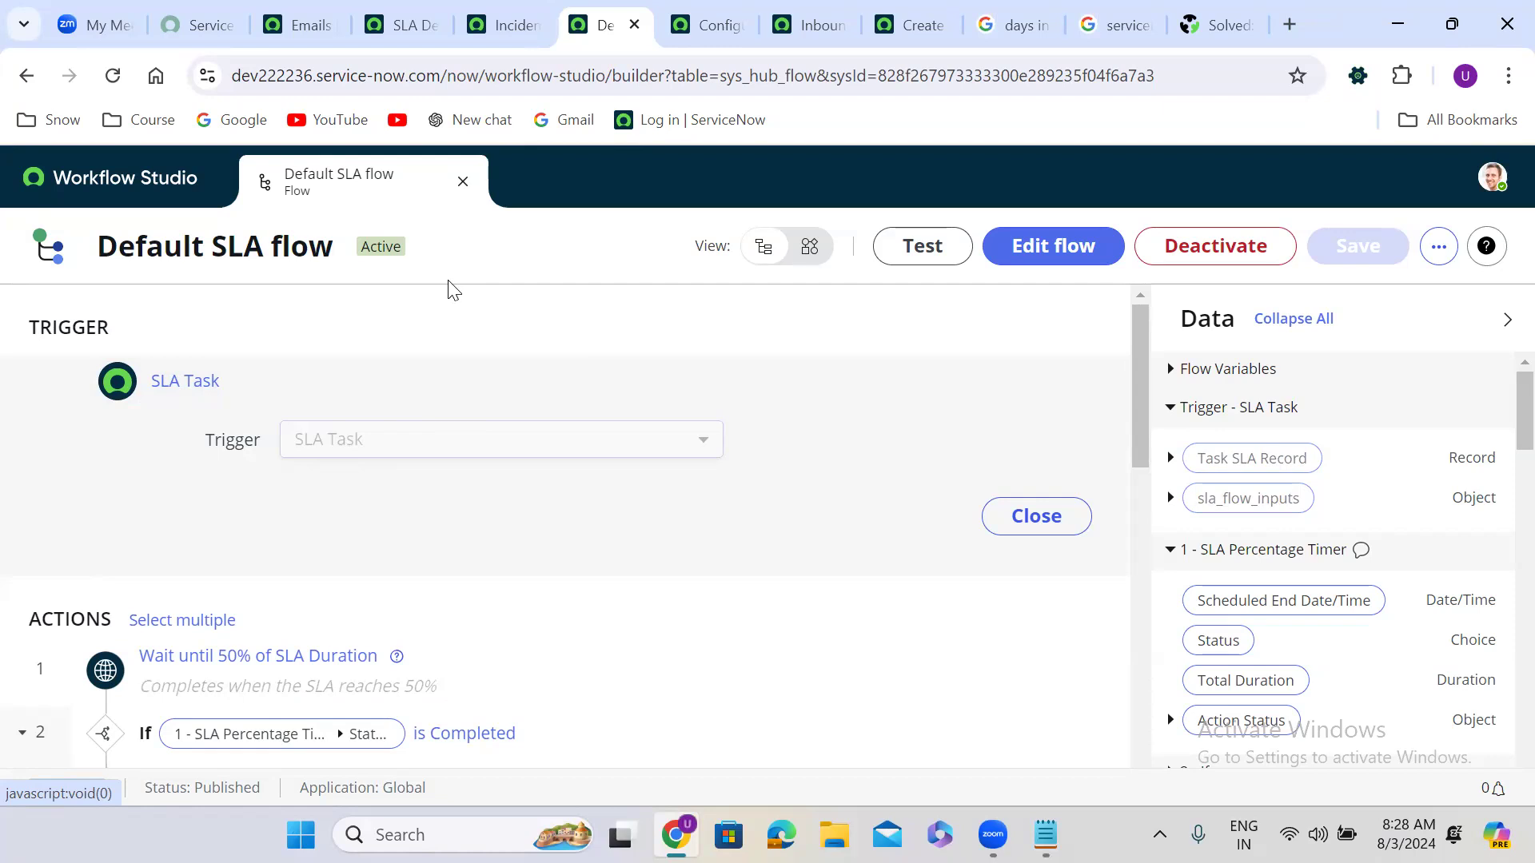
{"action": "left_click", "coordinate": [407, 12]}
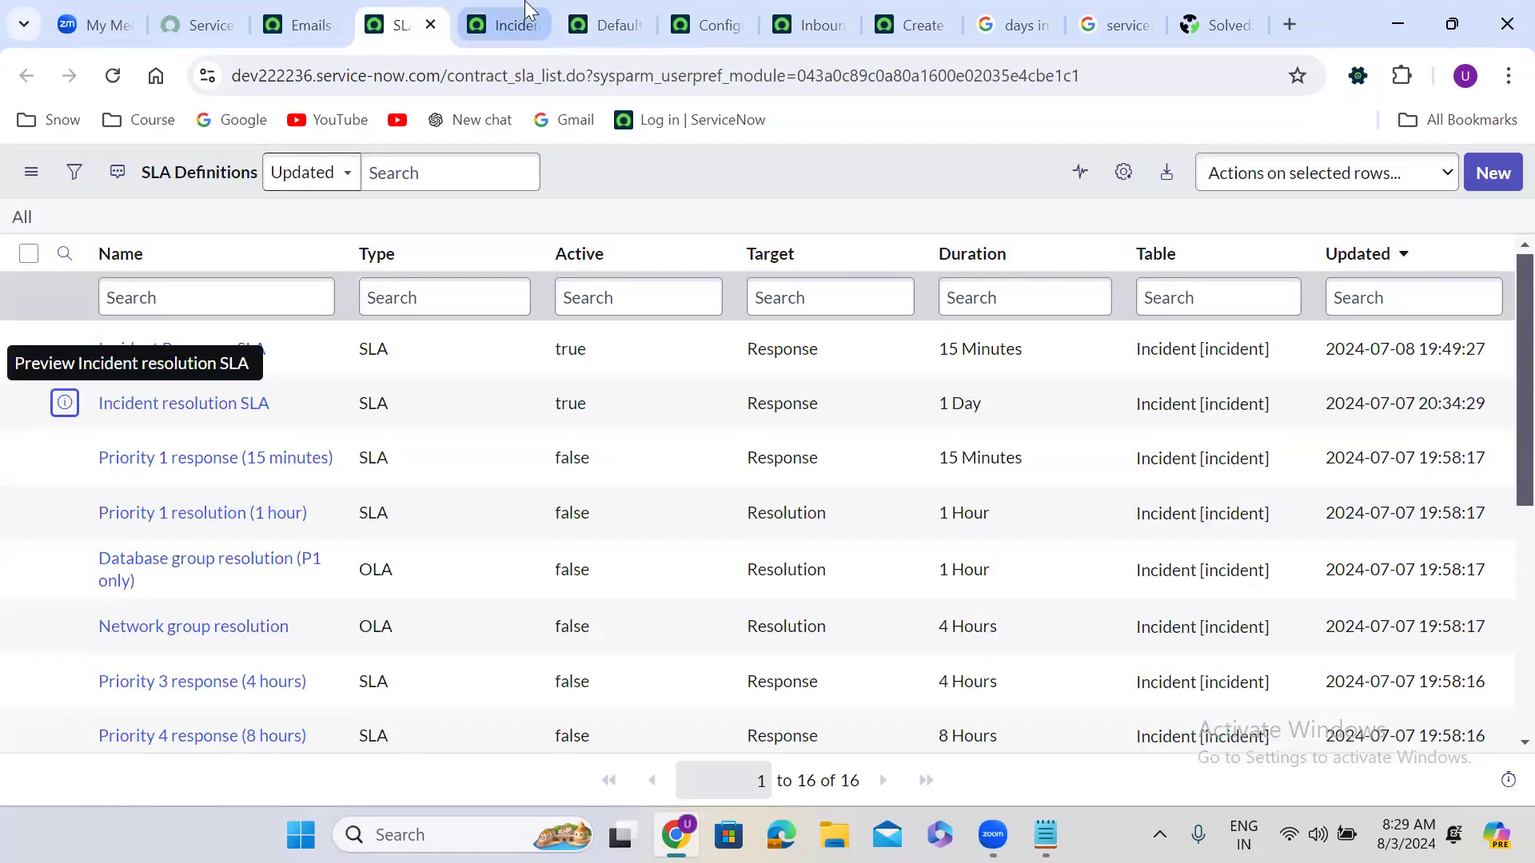
Step: Confirm Incident resolution SLA uses the Default SLA flow, dismiss its breach notice and close it
{"action": "left_click", "coordinate": [512, 24]}
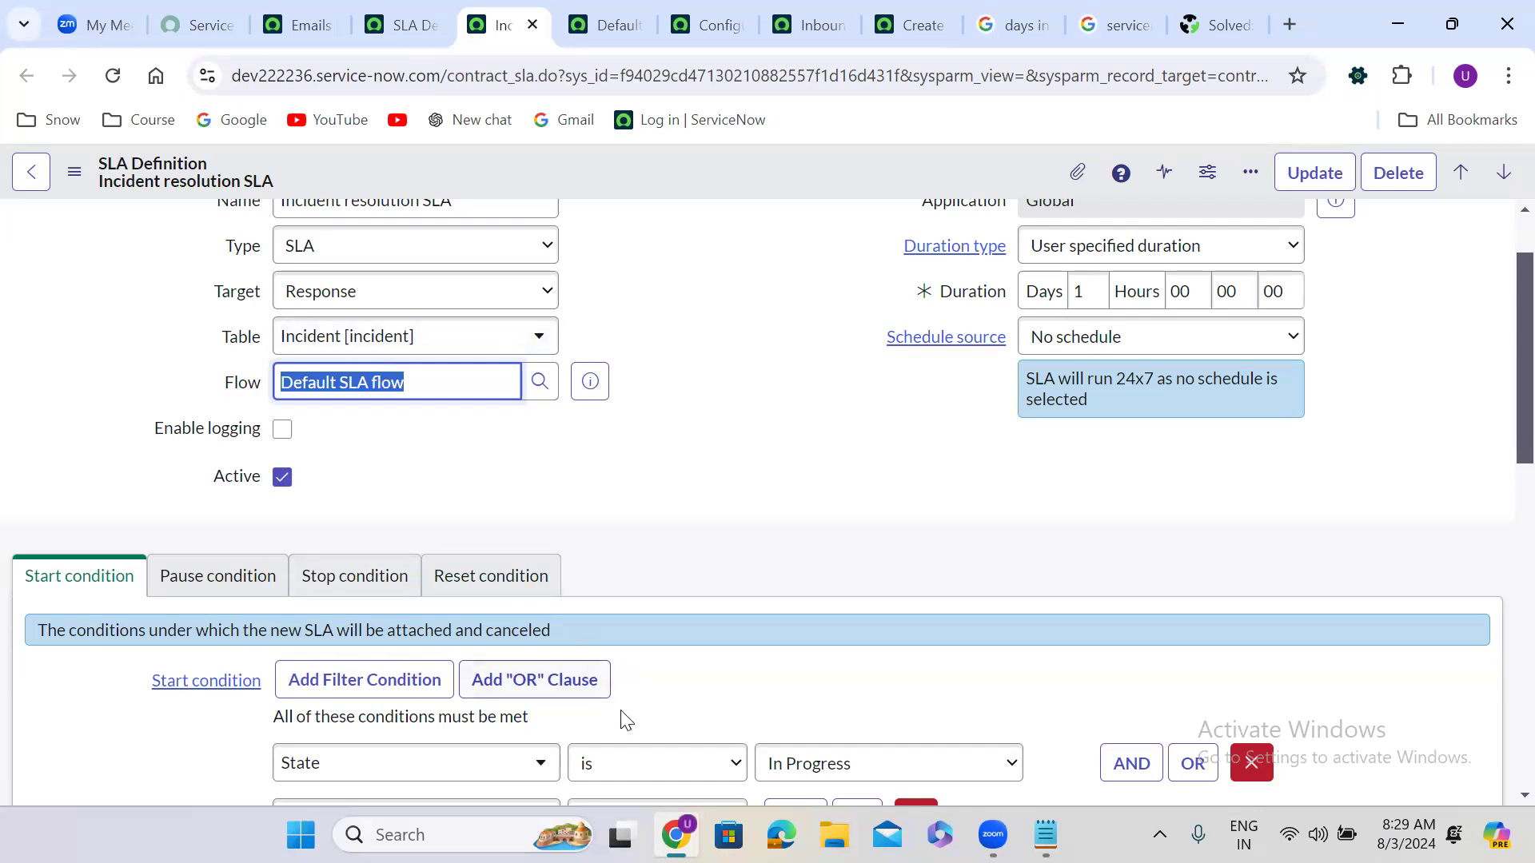
{"action": "key", "text": "alt+Tab"}
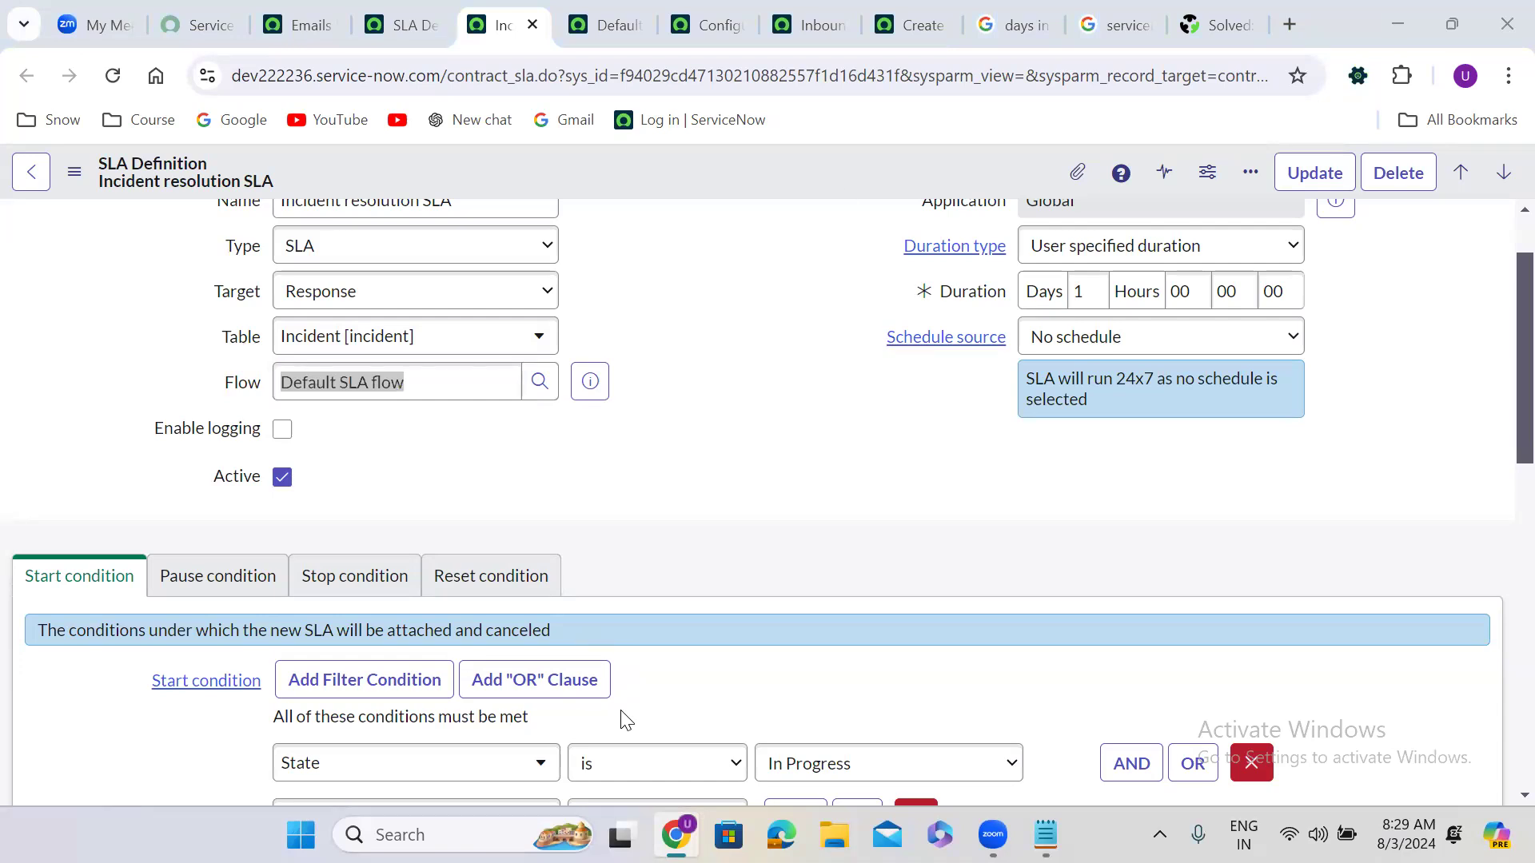
{"action": "left_click", "coordinate": [707, 361]}
{"action": "scroll", "coordinate": [709, 361], "scroll_direction": "up", "scroll_amount": 1}
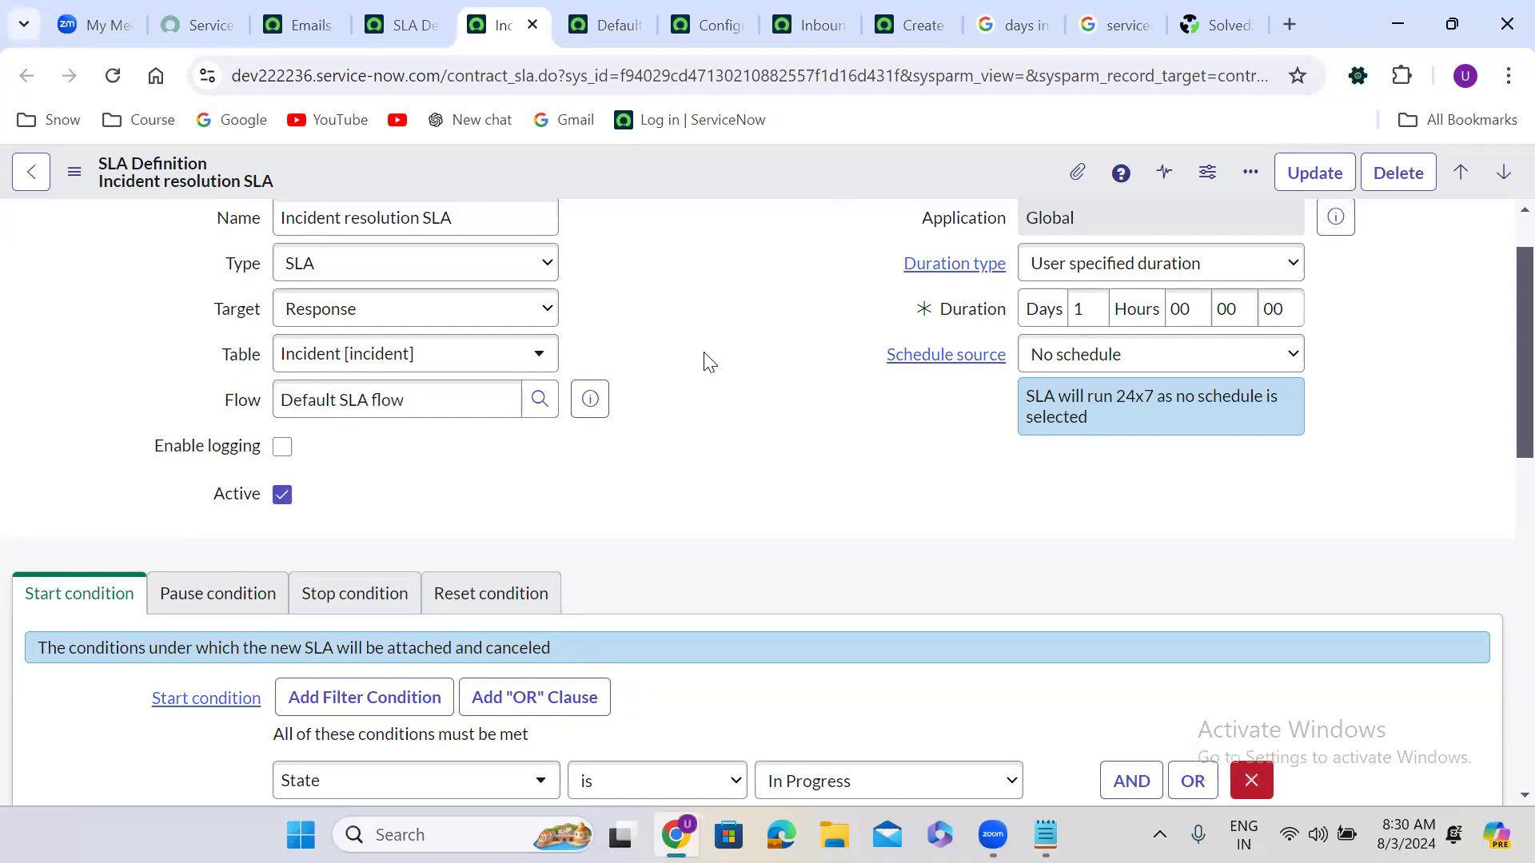
{"action": "scroll", "coordinate": [708, 361], "scroll_direction": "up", "scroll_amount": 2}
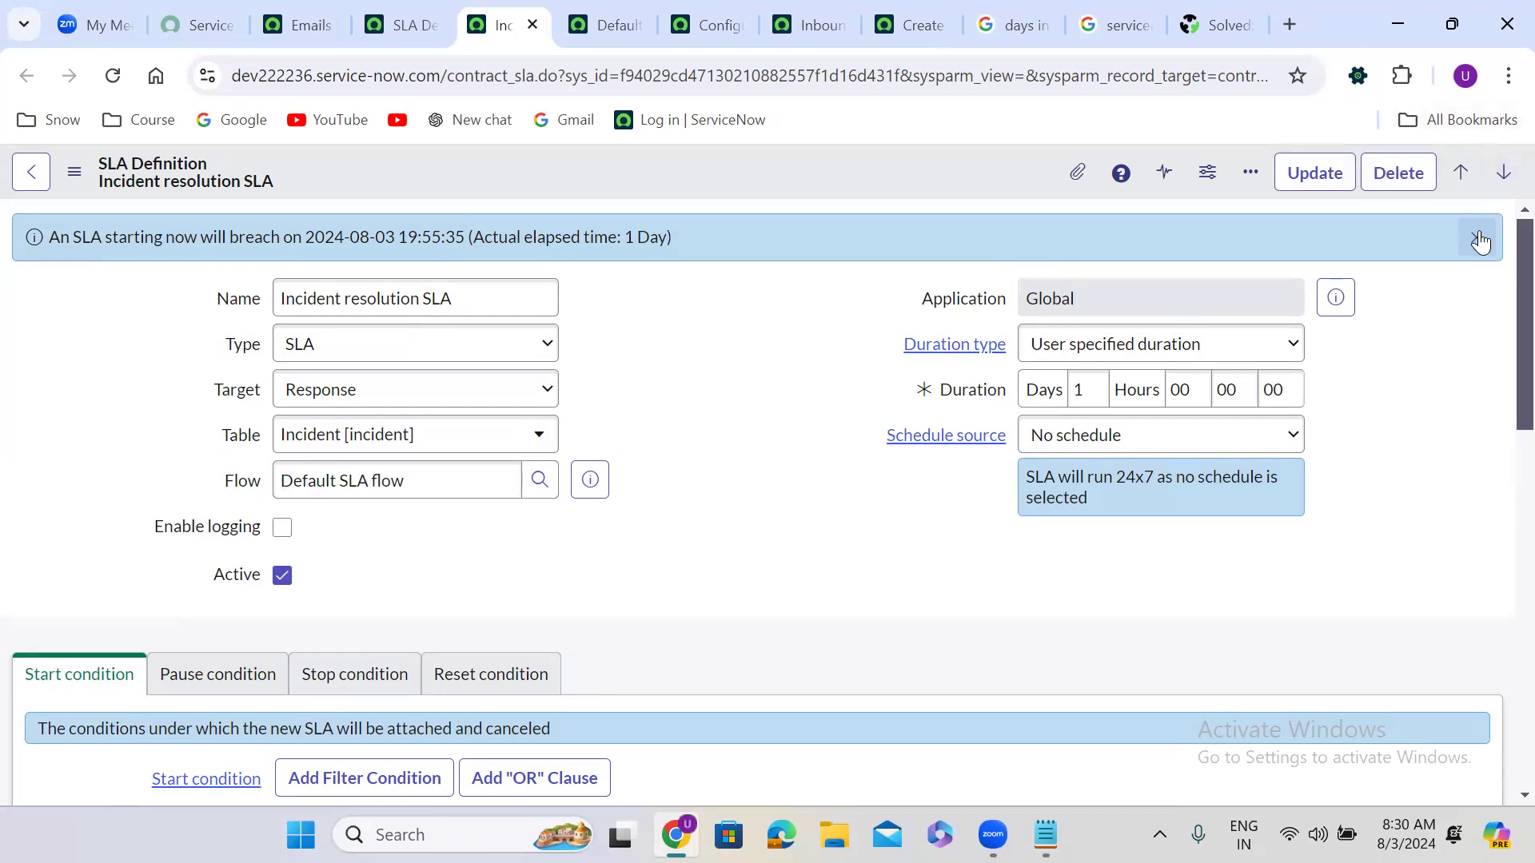
{"action": "left_click", "coordinate": [1479, 240]}
{"action": "left_click", "coordinate": [692, 342]}
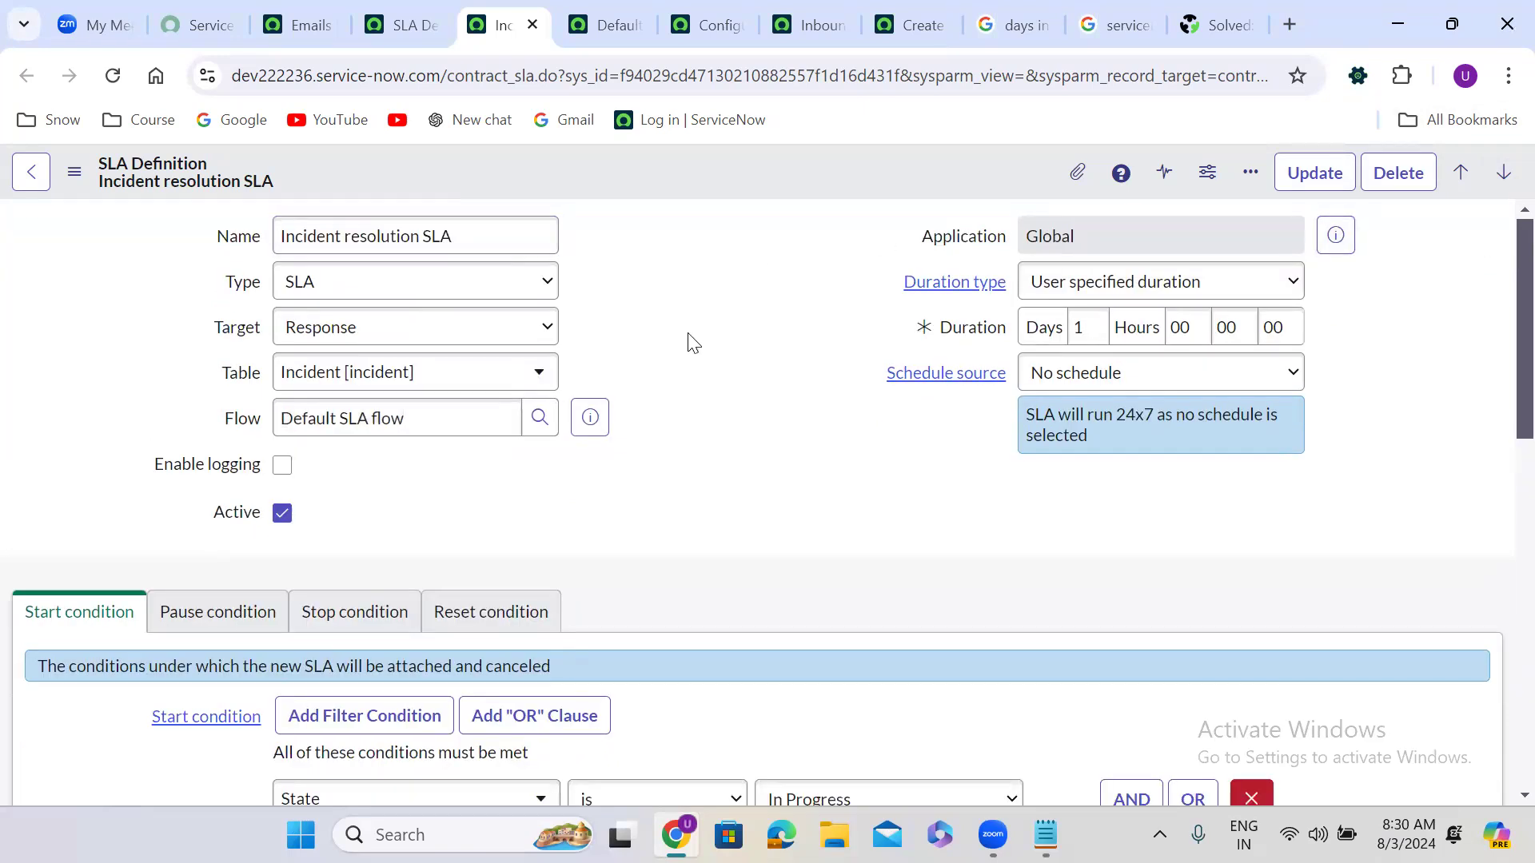
{"action": "left_click", "coordinate": [531, 26]}
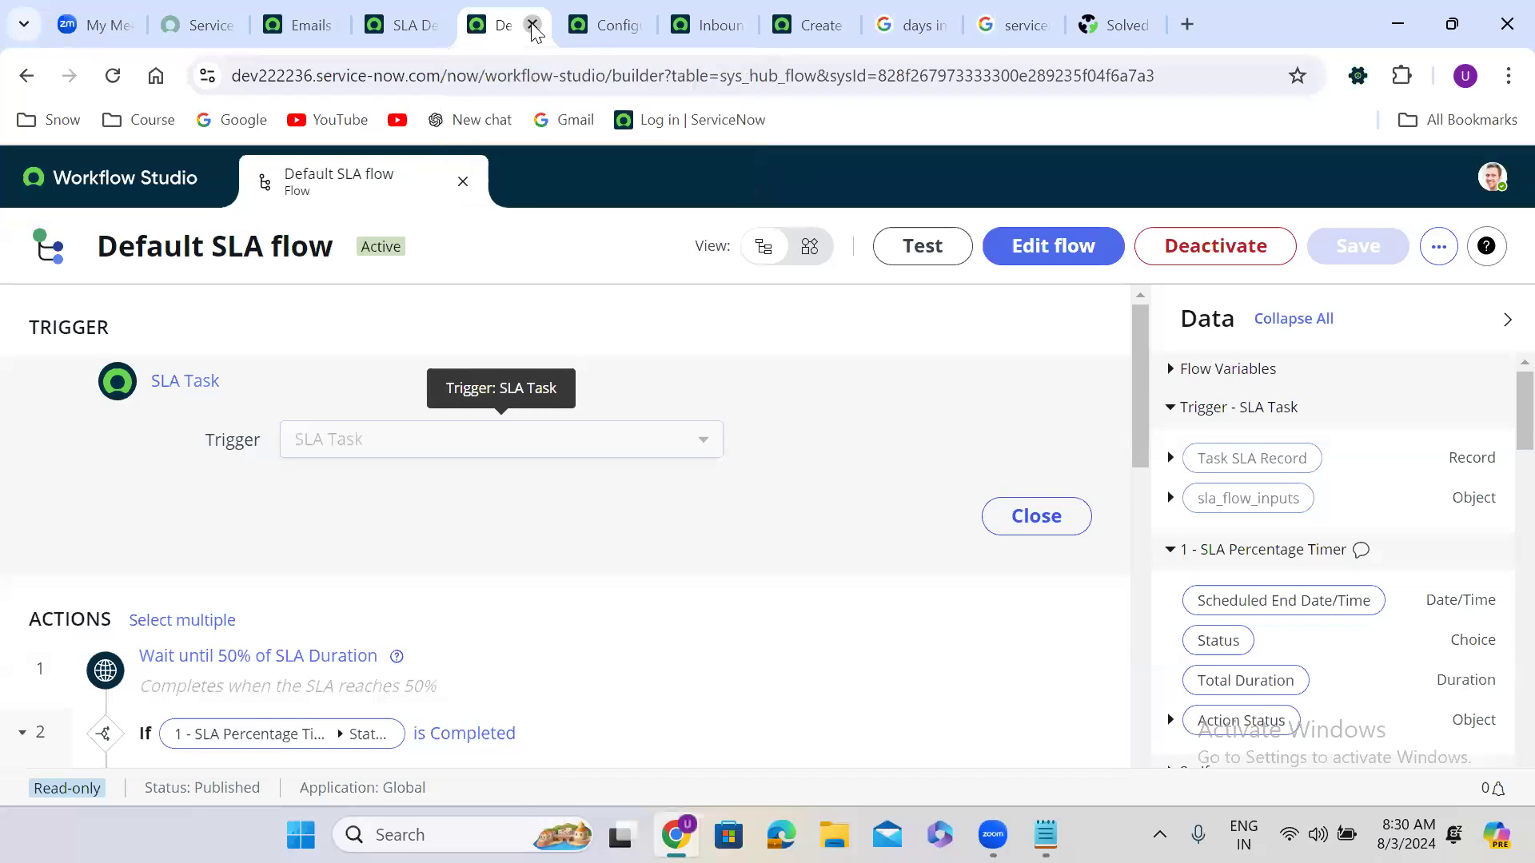
Step: Close the Default SLA flow and Create Incident from Email flow tabs
{"action": "left_click", "coordinate": [531, 26]}
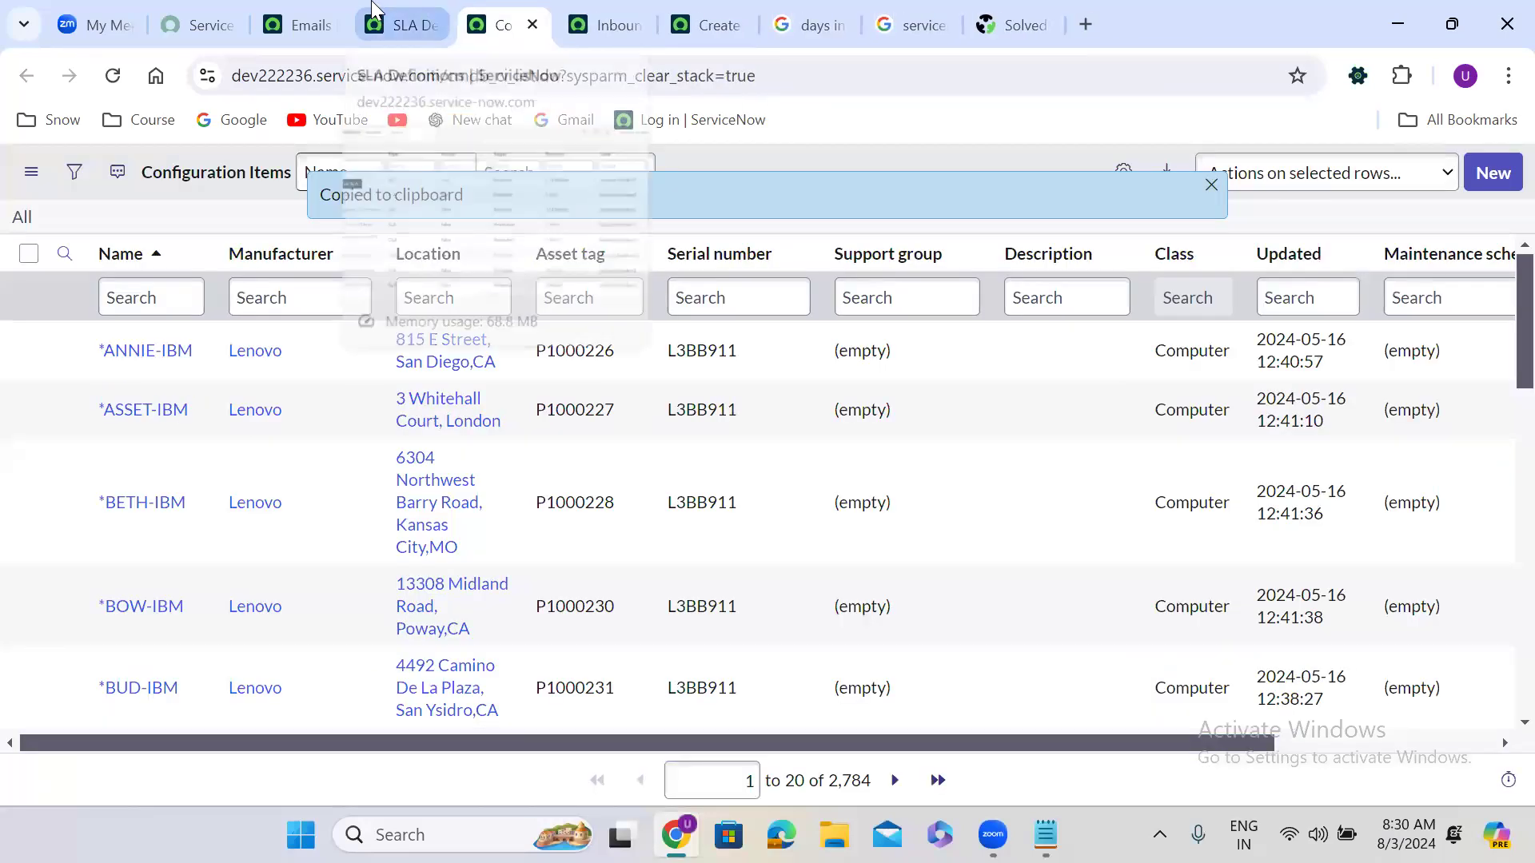
{"action": "left_click", "coordinate": [374, 9]}
{"action": "left_click", "coordinate": [495, 7]}
{"action": "left_click", "coordinate": [598, 4]}
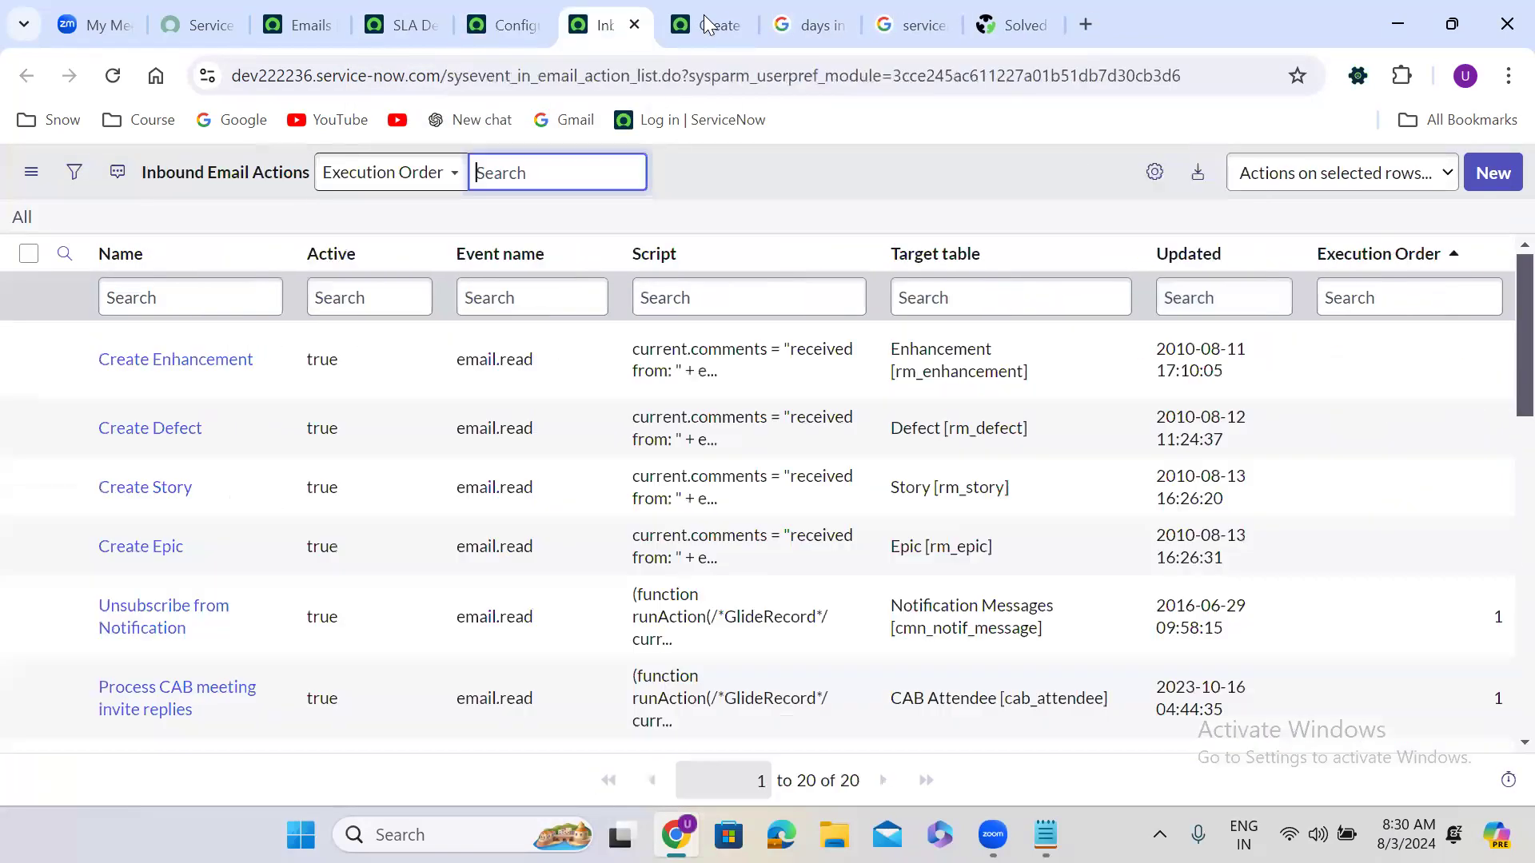
{"action": "left_click", "coordinate": [712, 14]}
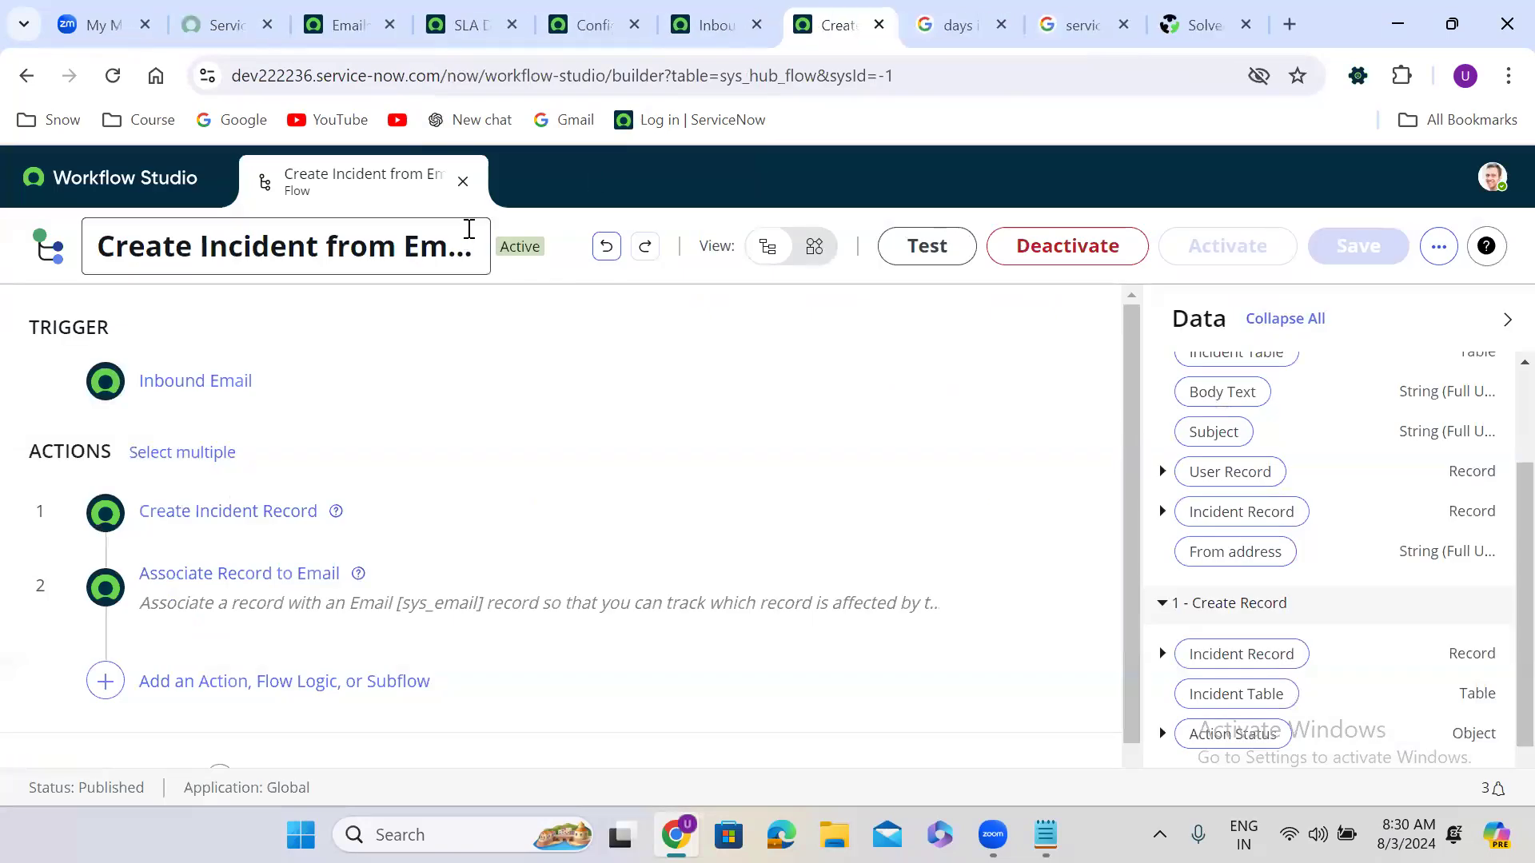
{"action": "left_click", "coordinate": [463, 183]}
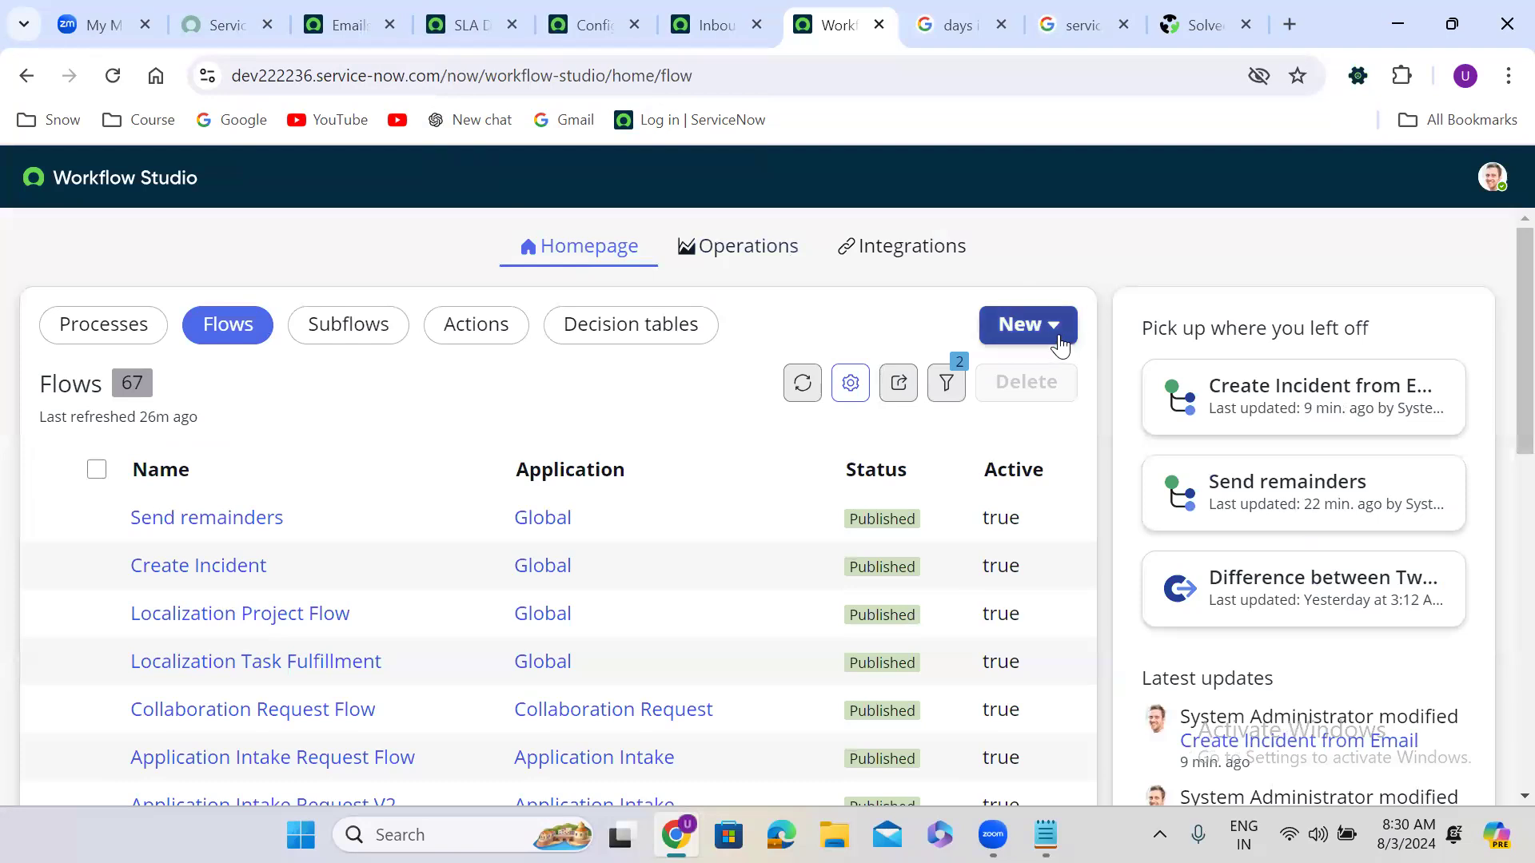
Step: Choose New > Flow from the Workflow Studio homepage
{"action": "left_click", "coordinate": [1053, 336]}
{"action": "left_click", "coordinate": [1043, 425]}
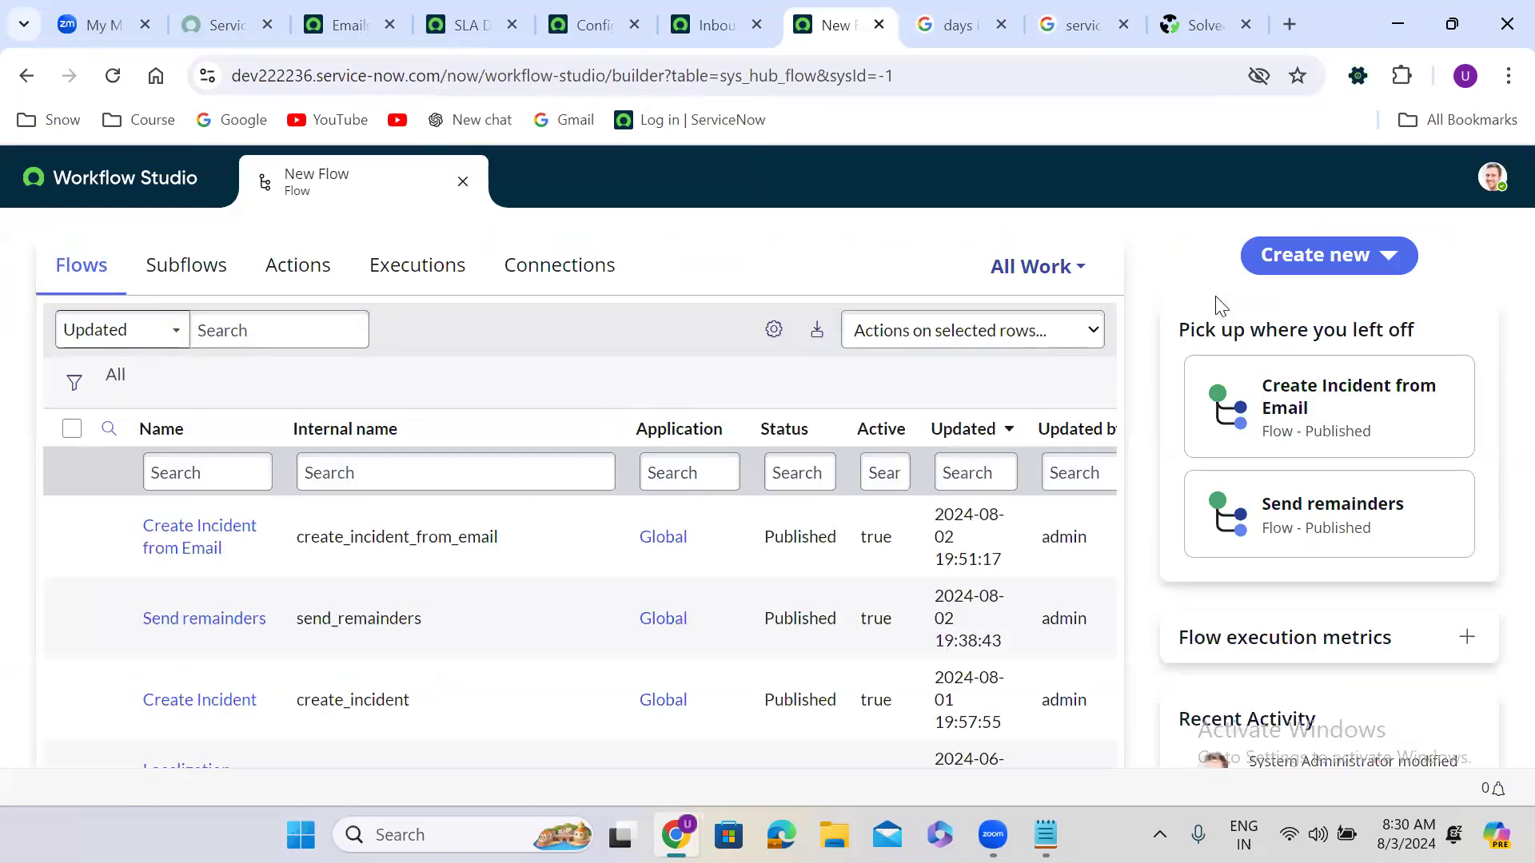
{"action": "left_click", "coordinate": [1346, 254]}
{"action": "left_click", "coordinate": [1293, 307]}
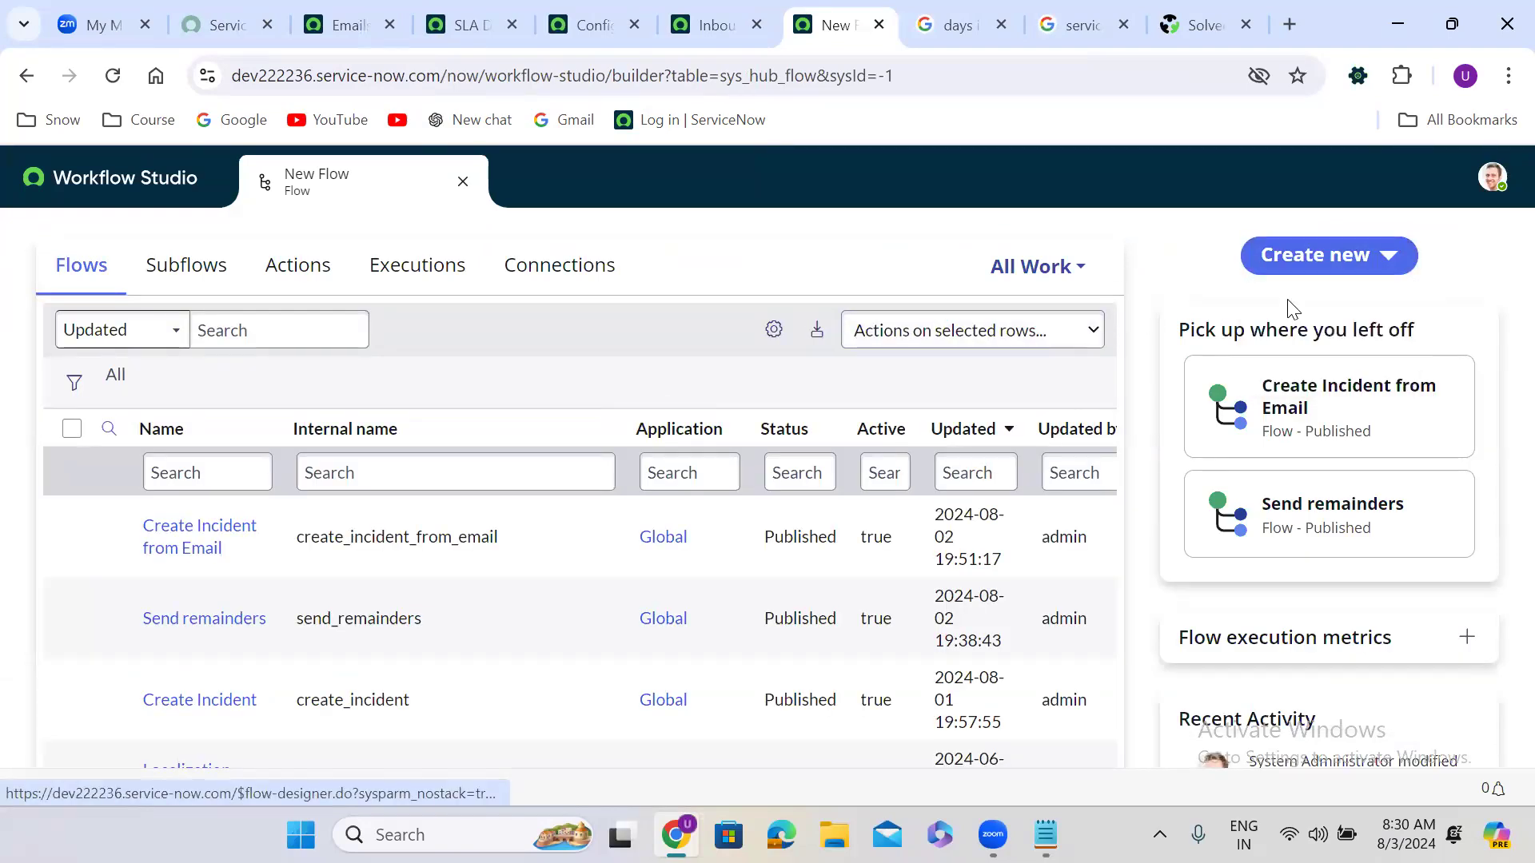
Step: Name the flow 'Resignation Form', review Advanced Options, and submit it in the Global application
{"action": "left_click", "coordinate": [612, 381]}
{"action": "type", "text": "Re"}
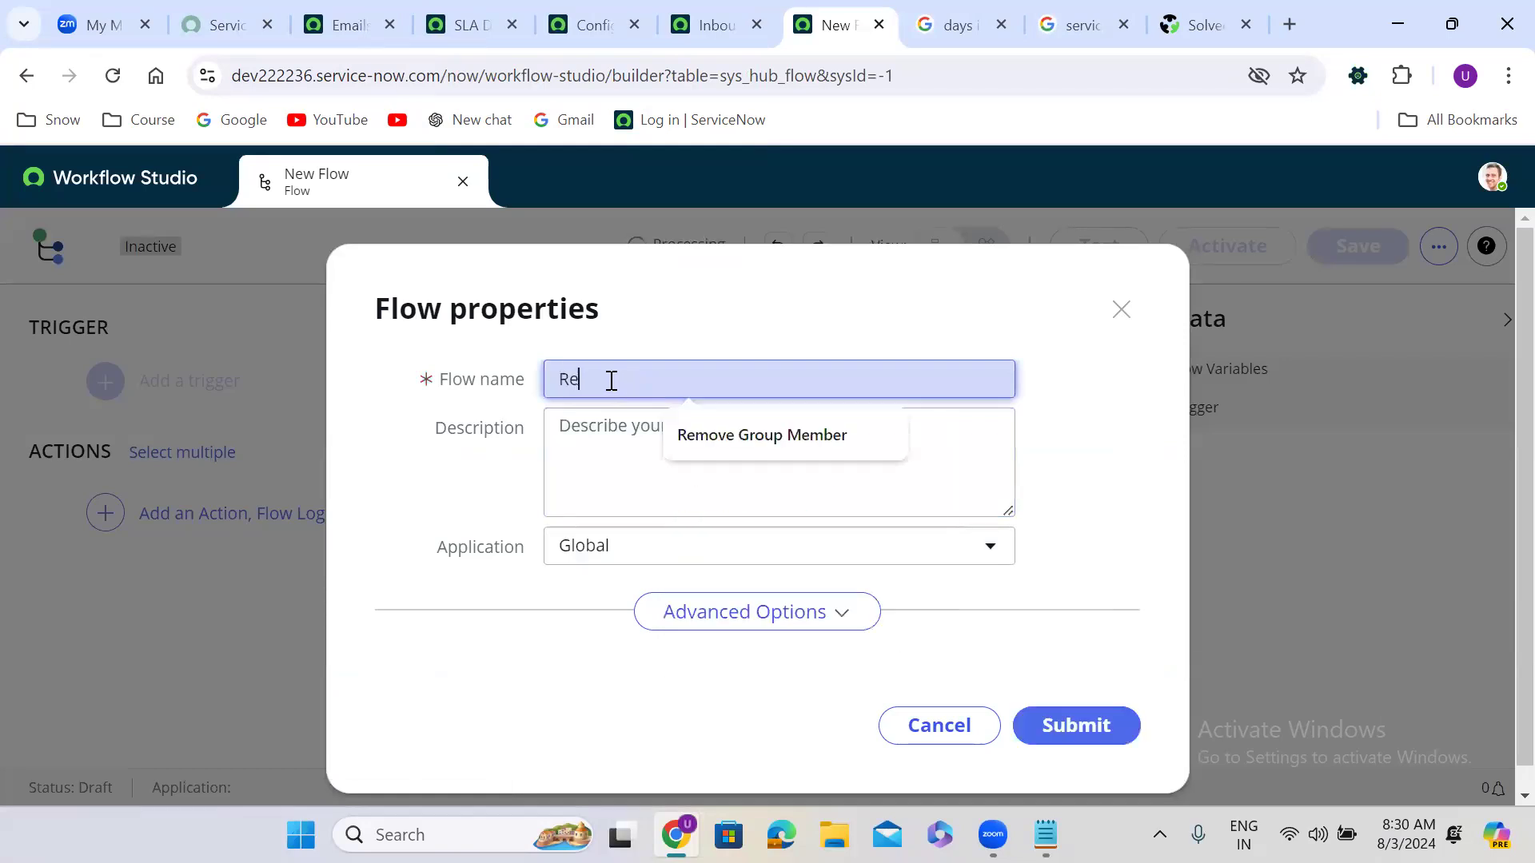
{"action": "type", "text": "signation"}
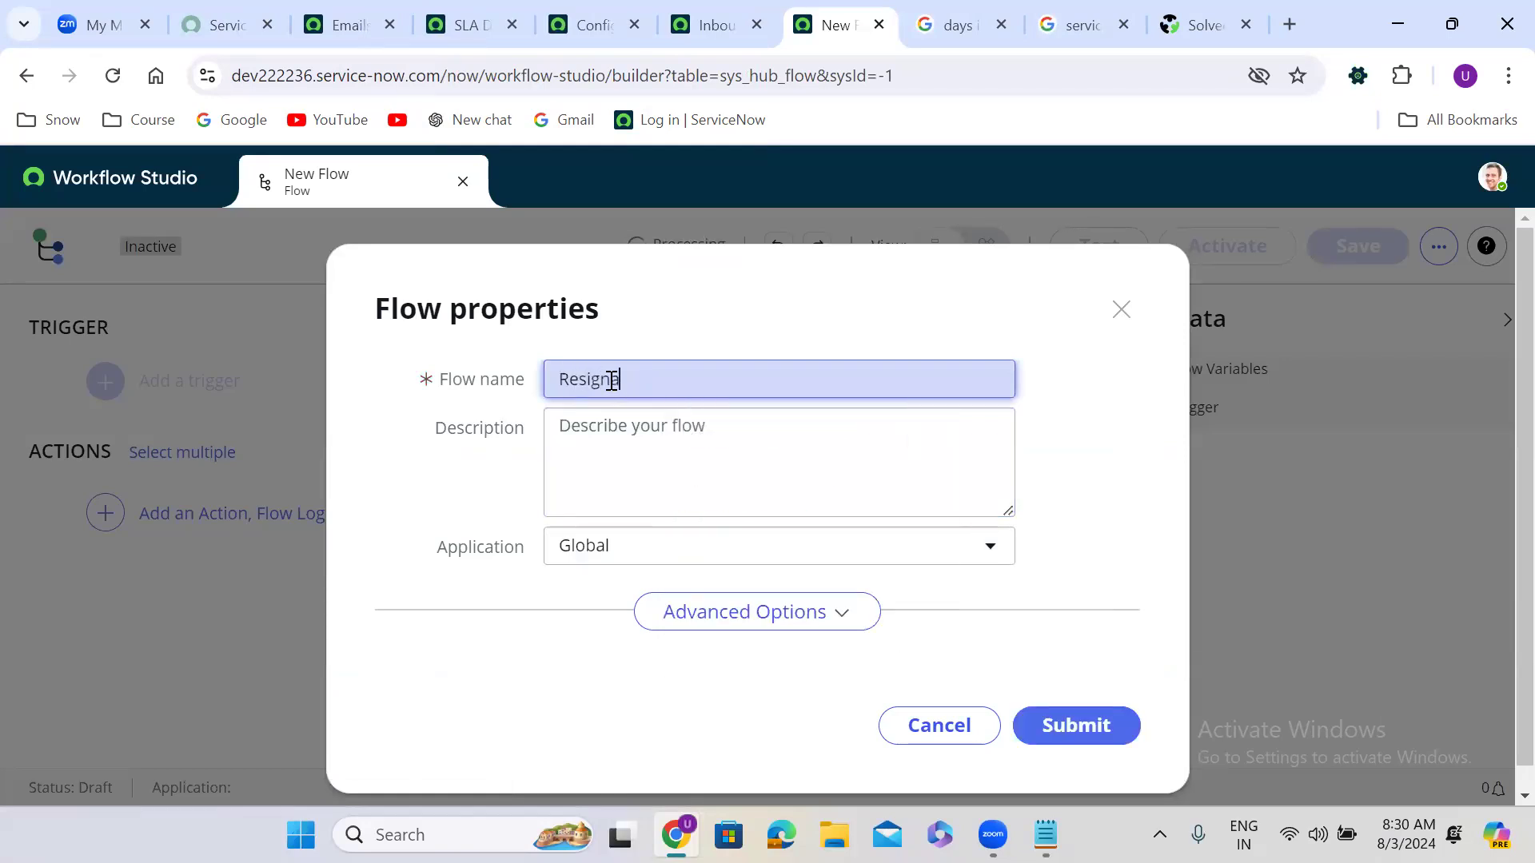
{"action": "type", "text": " Form"}
{"action": "left_click", "coordinate": [1068, 539]}
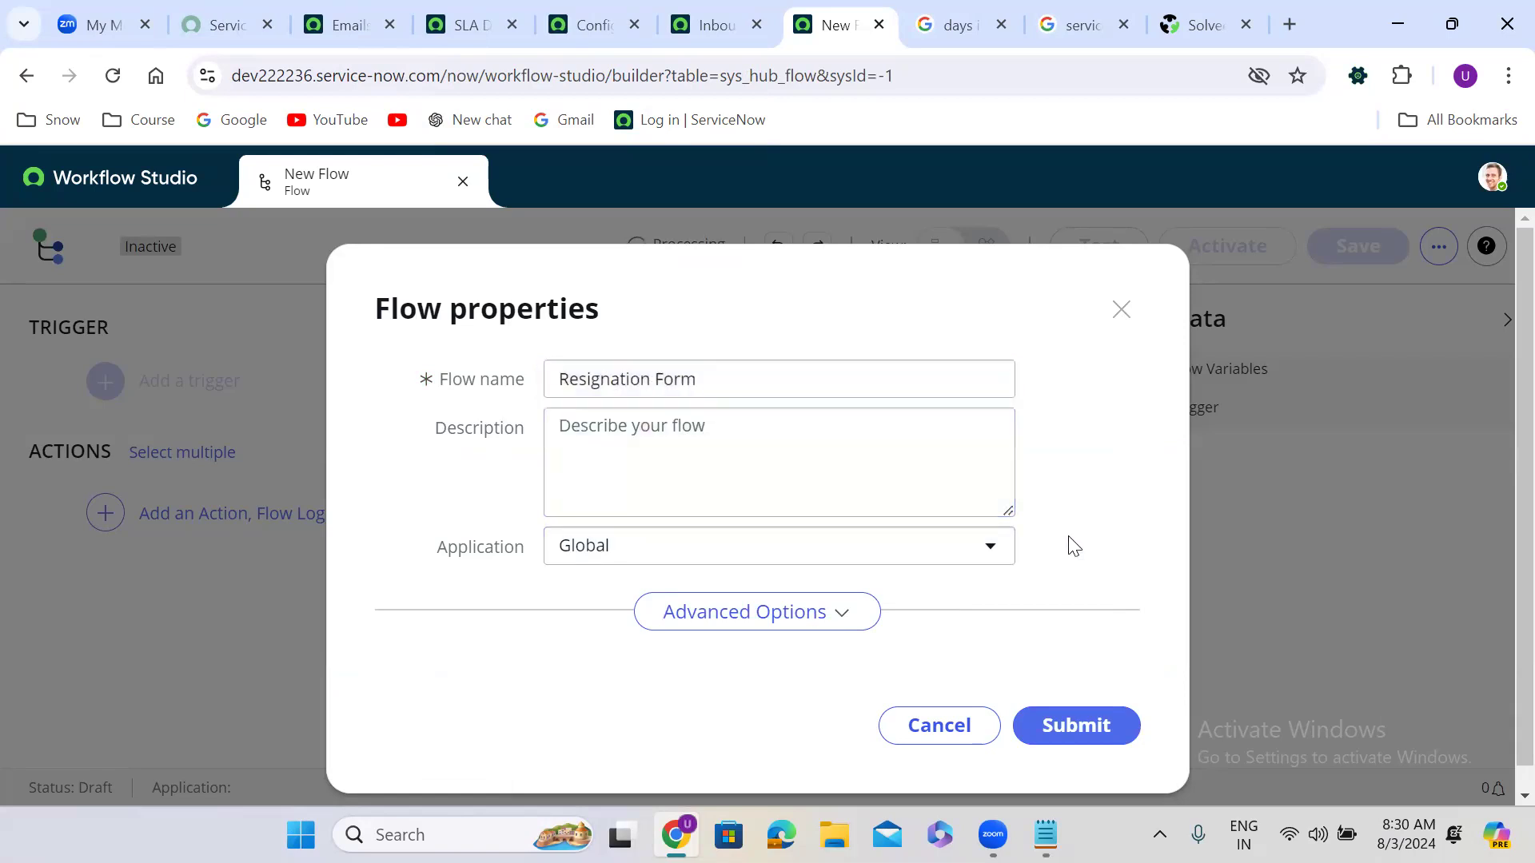
{"action": "left_click", "coordinate": [798, 621]}
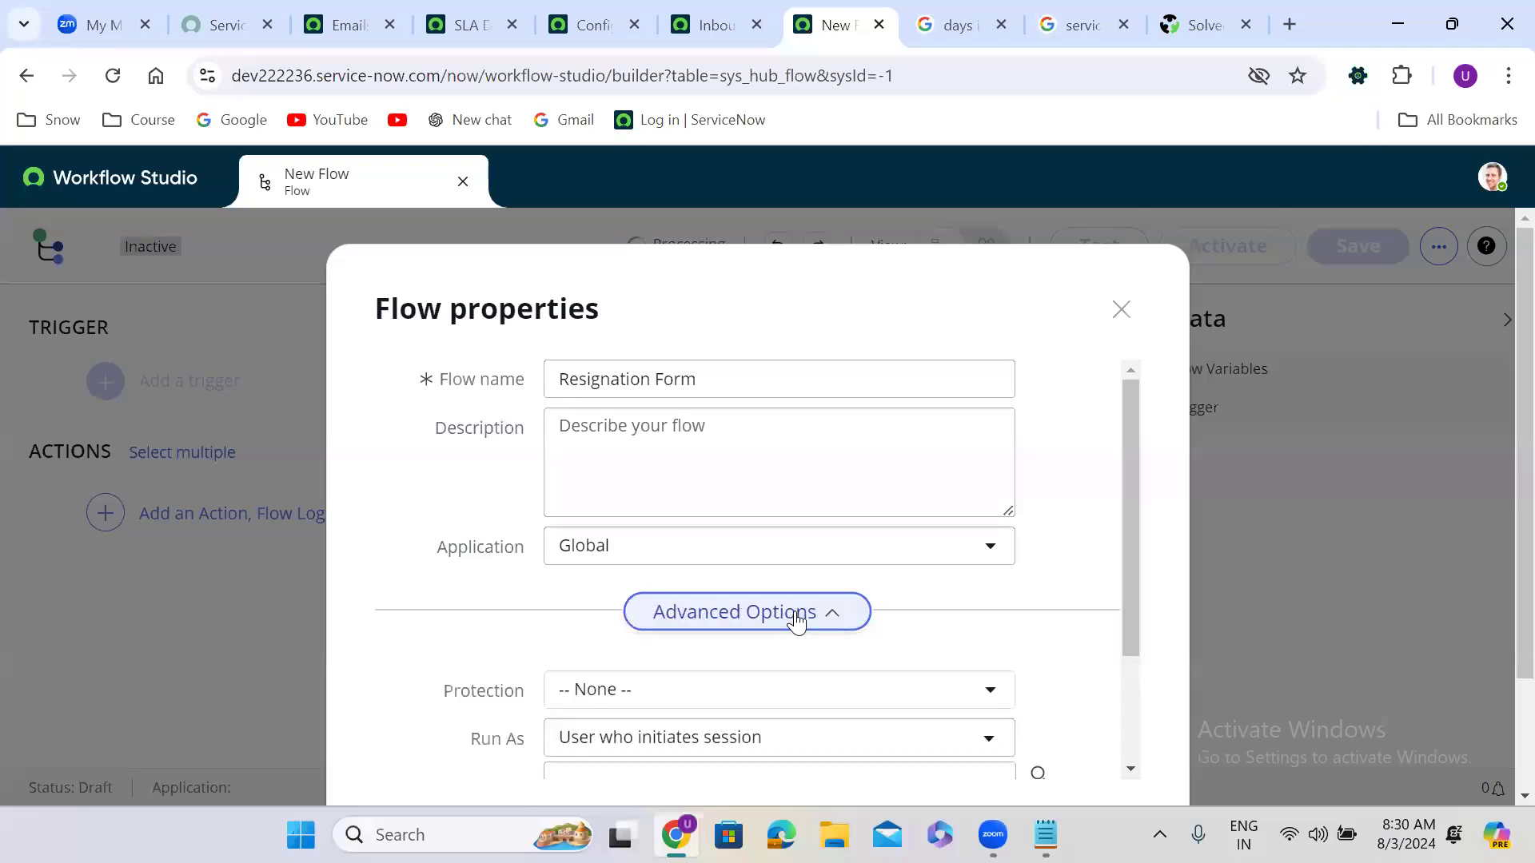
{"action": "left_click_drag", "start_coordinate": [1127, 544], "coordinate": [1125, 700]}
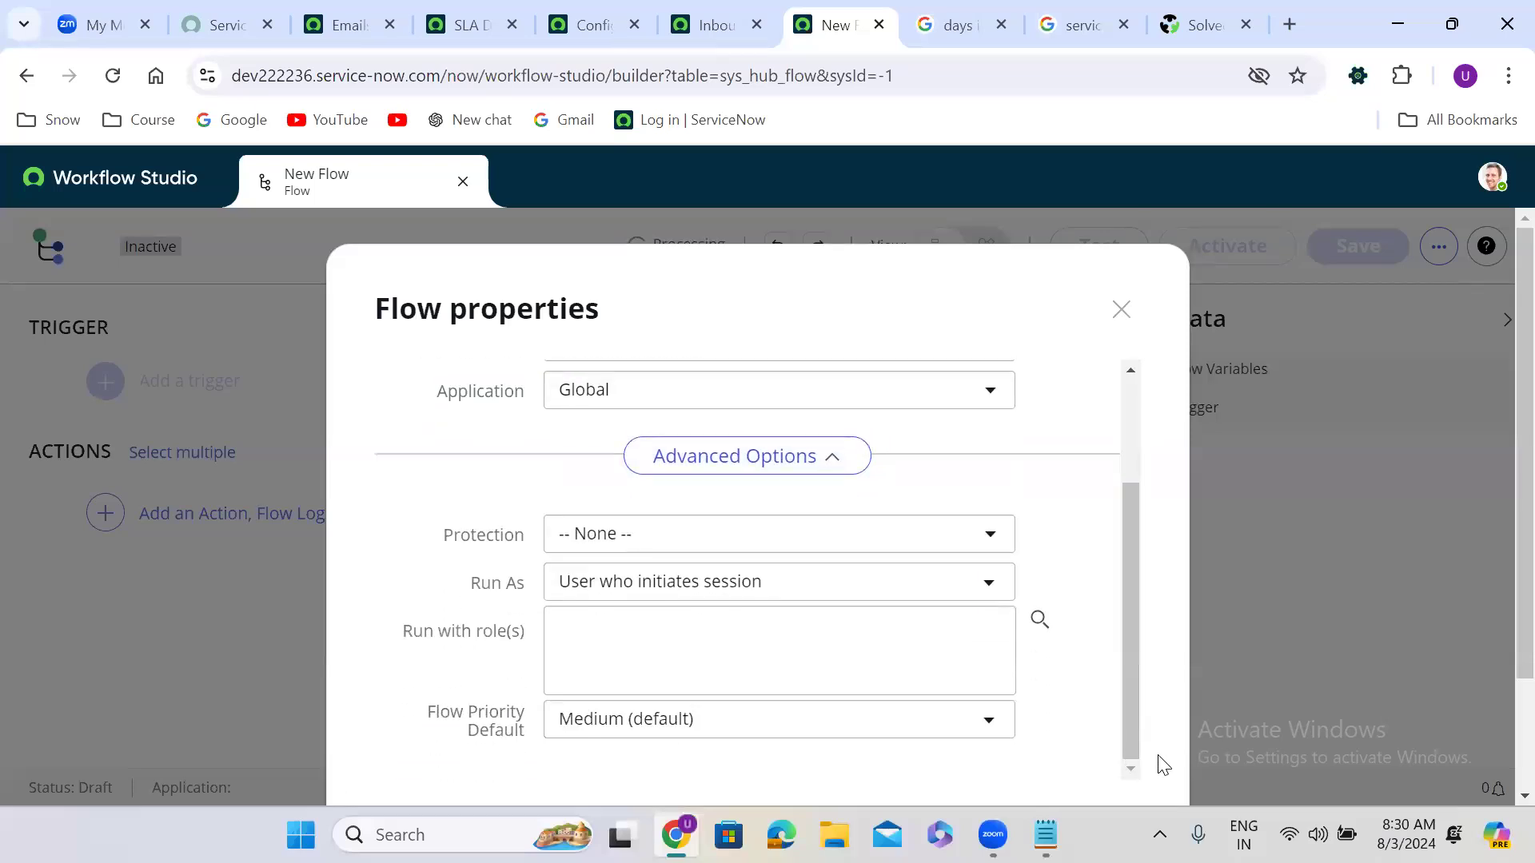
{"action": "scroll", "coordinate": [1159, 762], "scroll_direction": "down", "scroll_amount": 1}
{"action": "left_click", "coordinate": [1090, 704]}
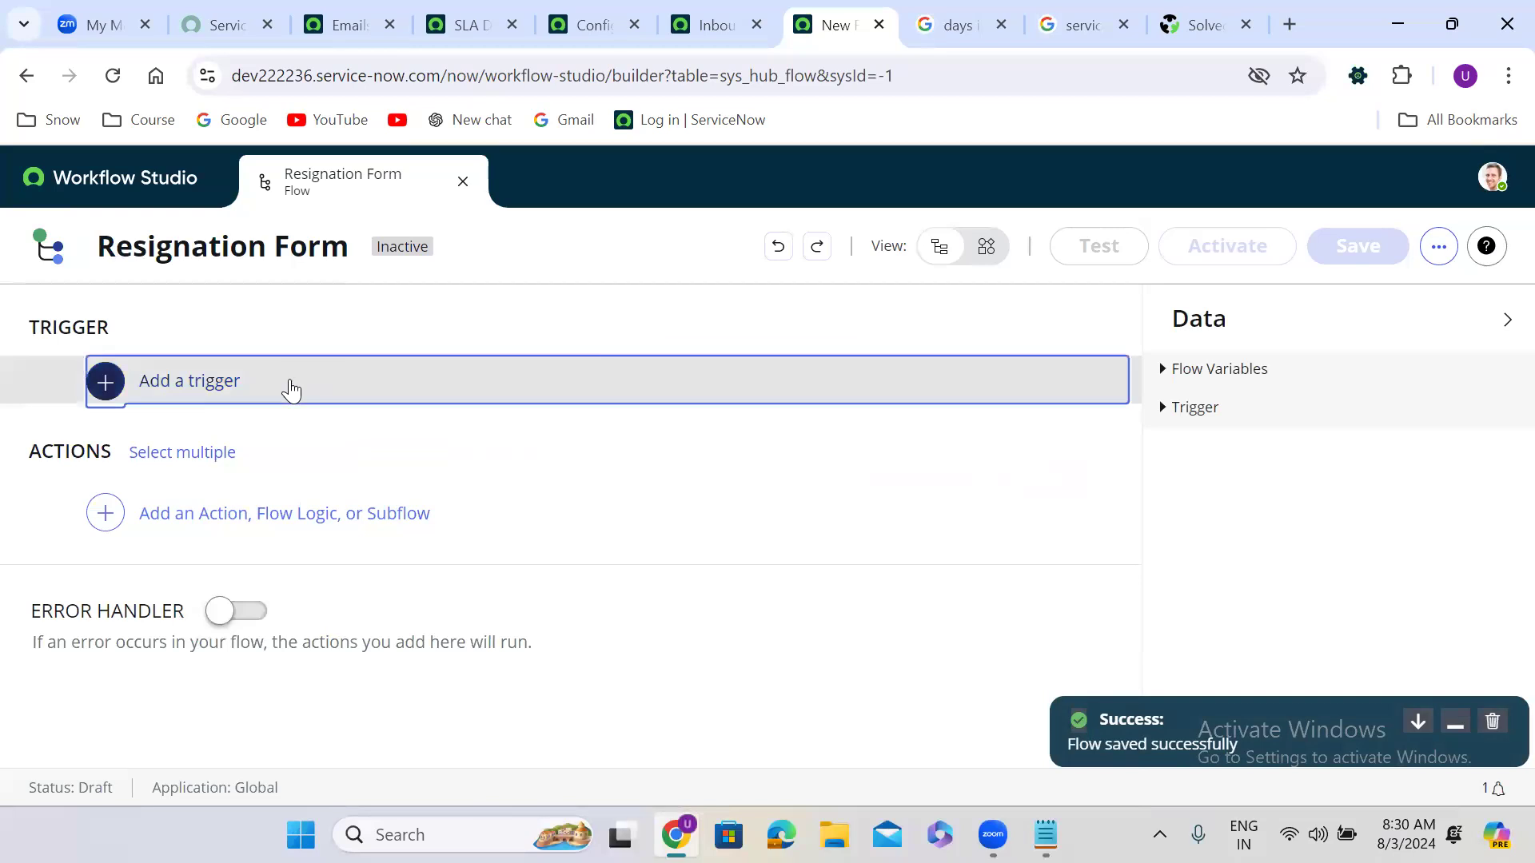
Step: Set Service Catalog, under APPLICATION, as the flow's trigger
{"action": "left_click", "coordinate": [288, 387]}
{"action": "left_click_drag", "start_coordinate": [1130, 602], "coordinate": [1125, 763]}
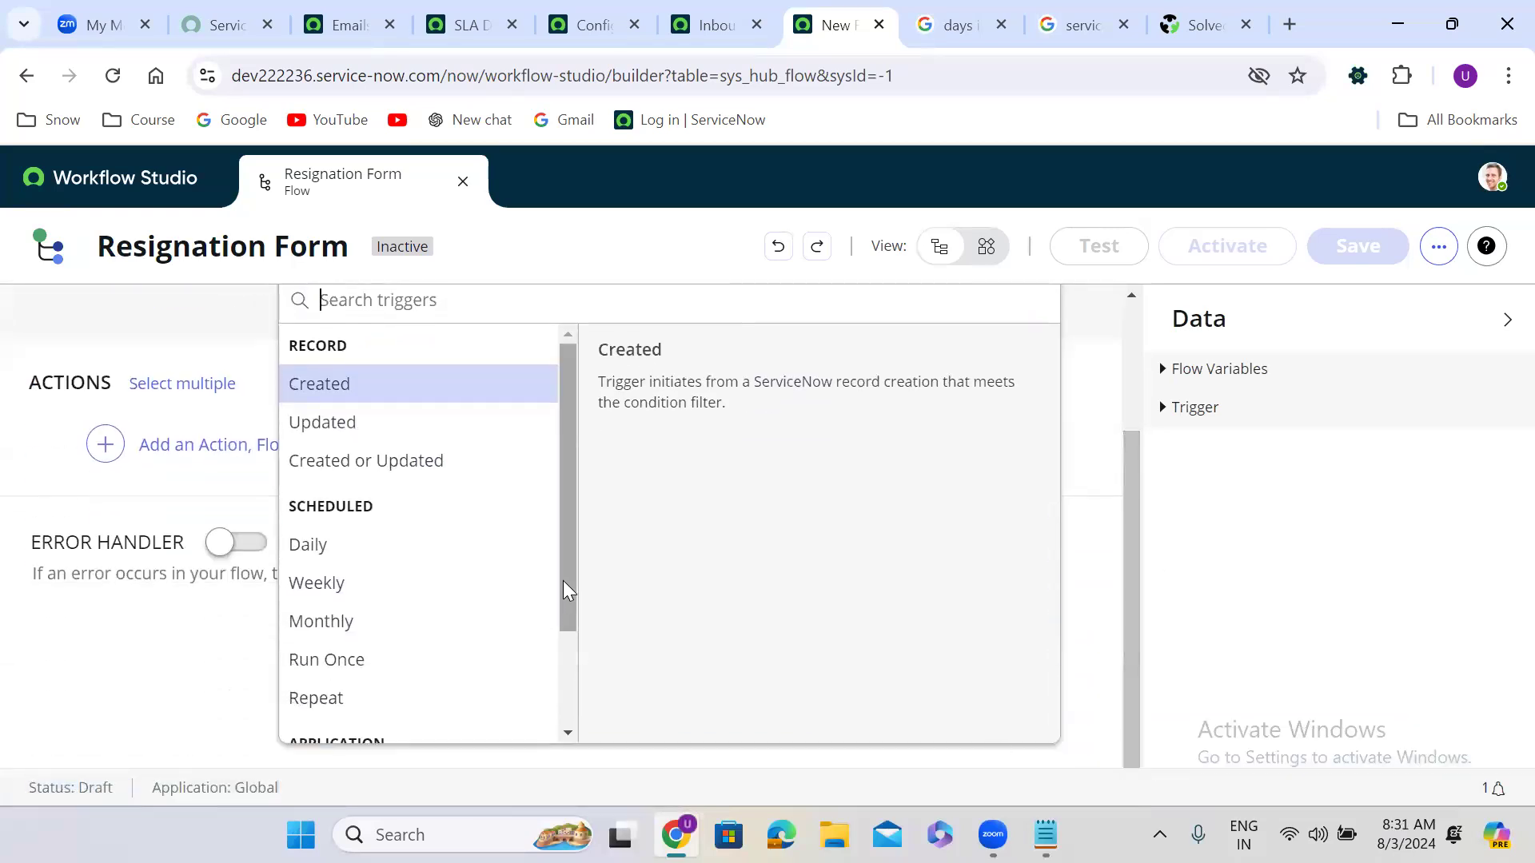
{"action": "left_click_drag", "start_coordinate": [562, 580], "coordinate": [558, 737]}
{"action": "left_click", "coordinate": [401, 729]}
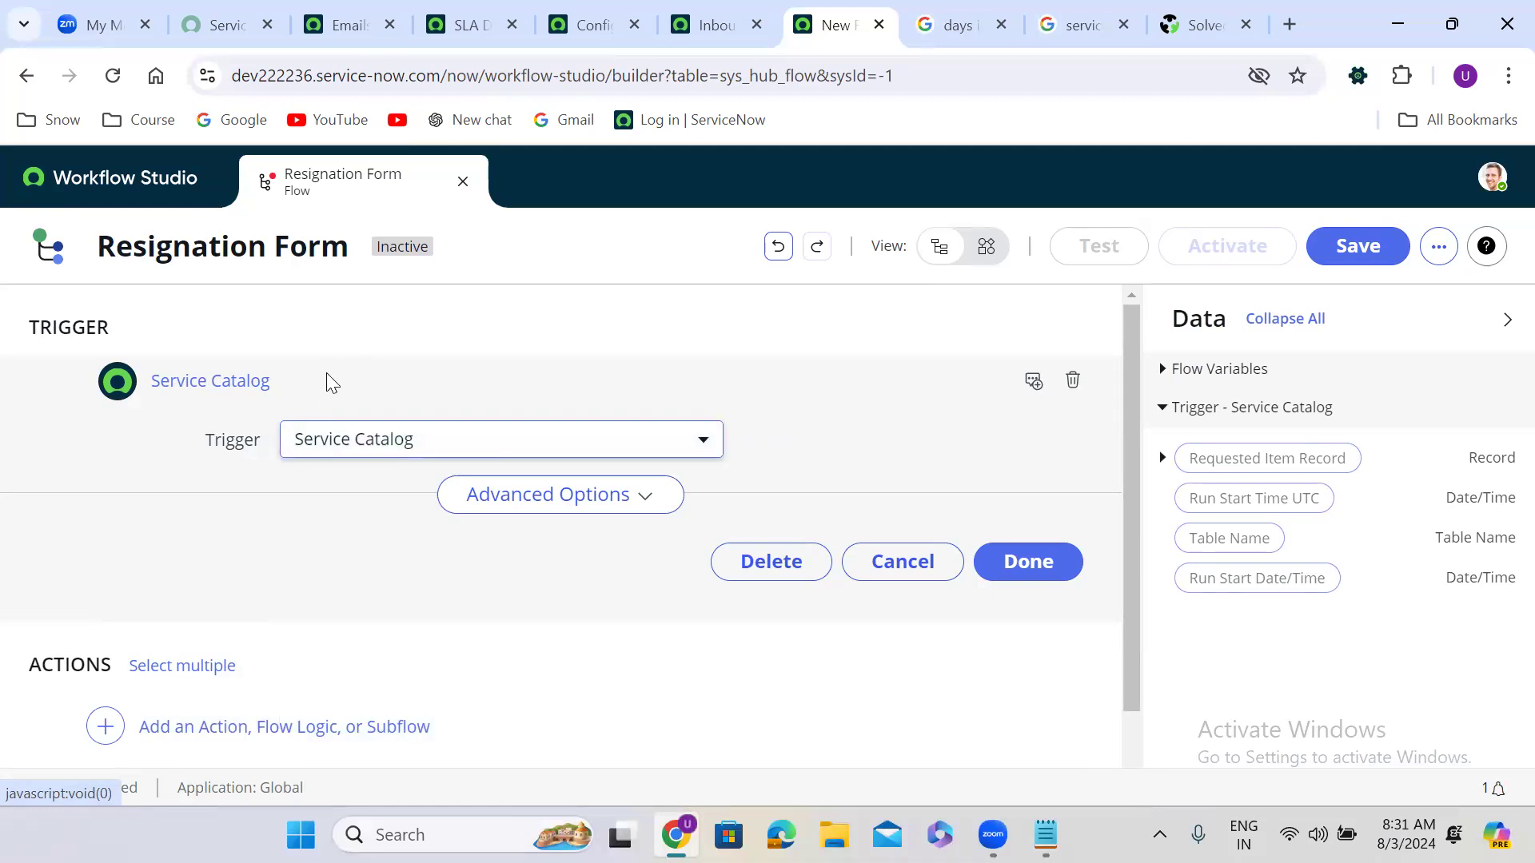
{"action": "left_click", "coordinate": [1033, 561]}
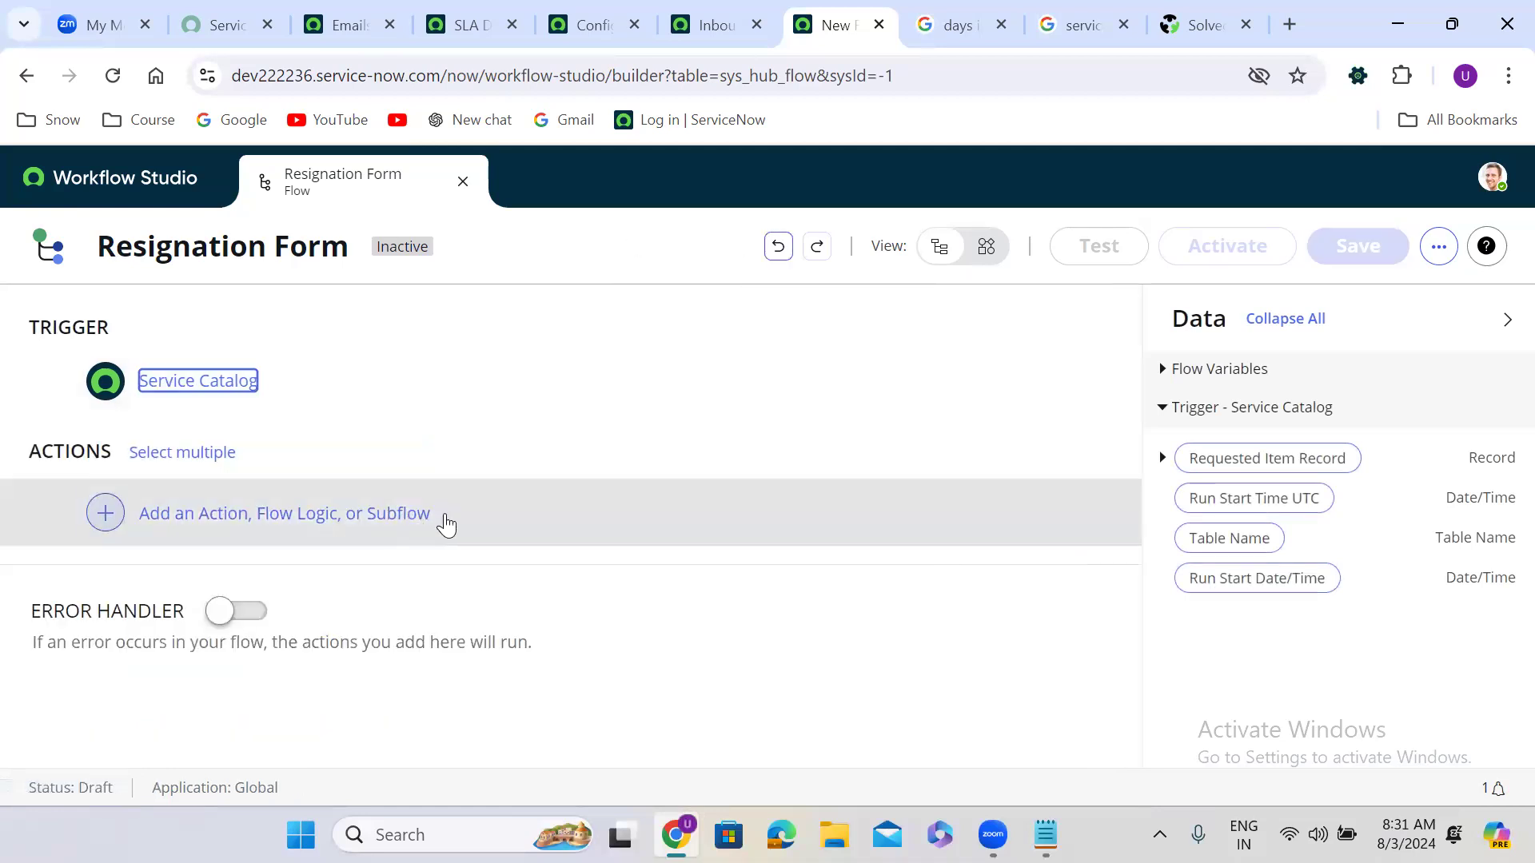
{"action": "left_click", "coordinate": [444, 524]}
Step: Add a Get Catalog Variables action with the Requested Item Record as Submitted Request
{"action": "left_click", "coordinate": [178, 516]}
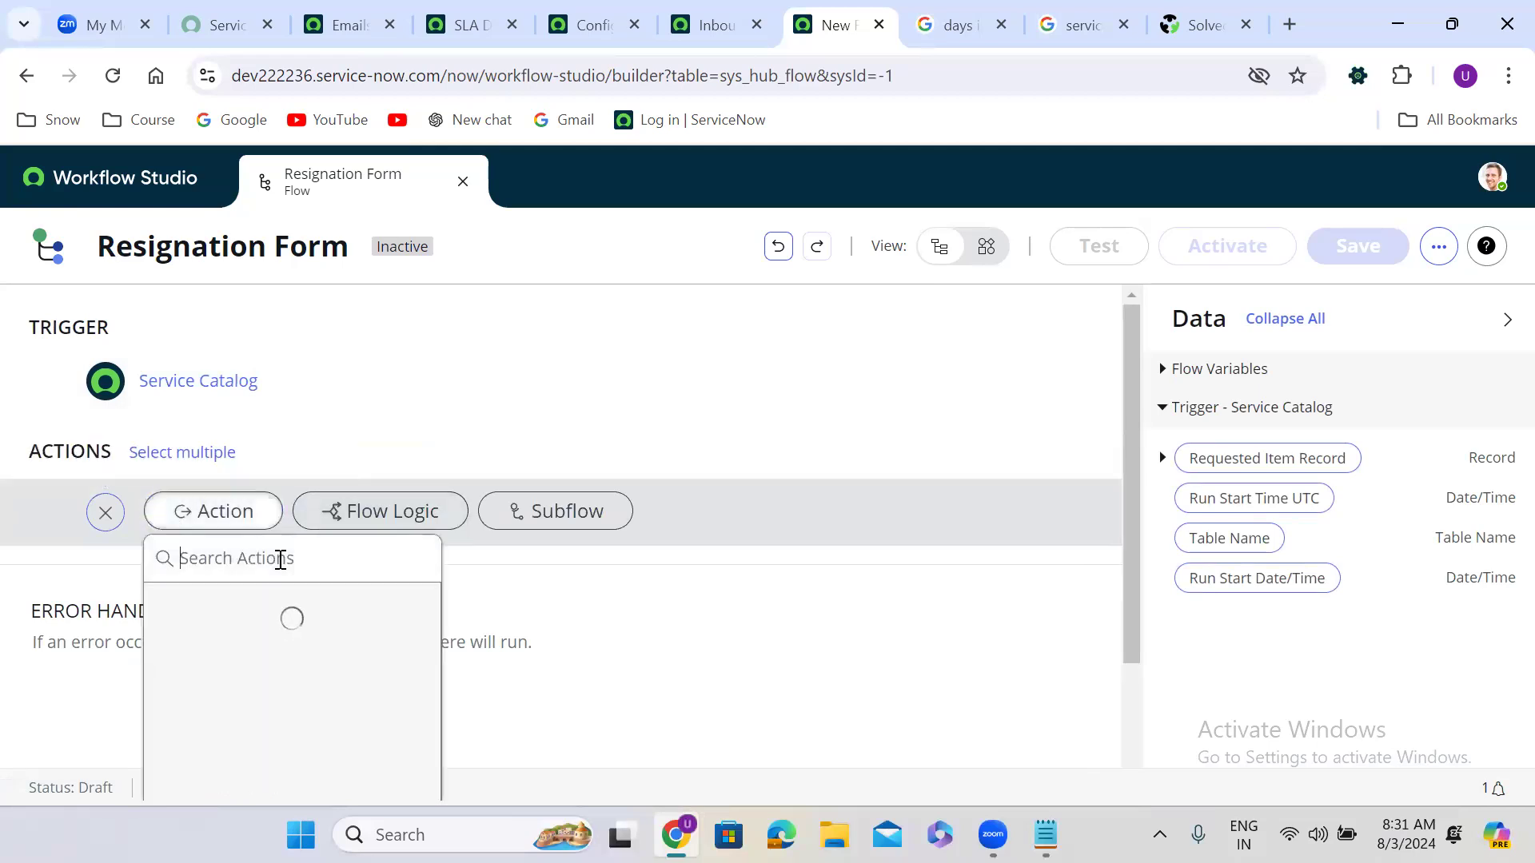
{"action": "type", "text": "get "}
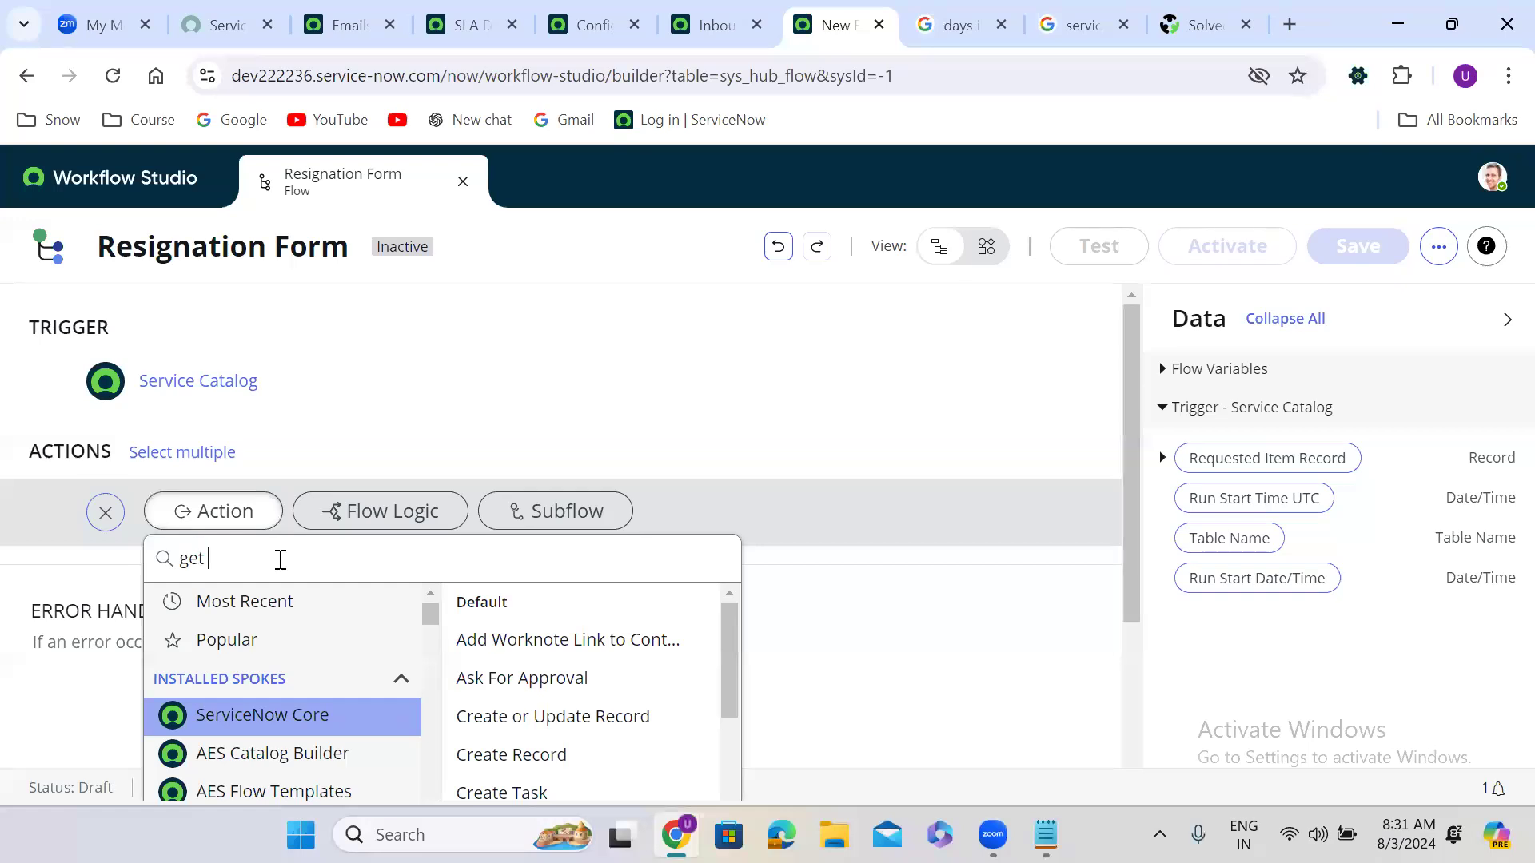
{"action": "type", "text": "catalog var"}
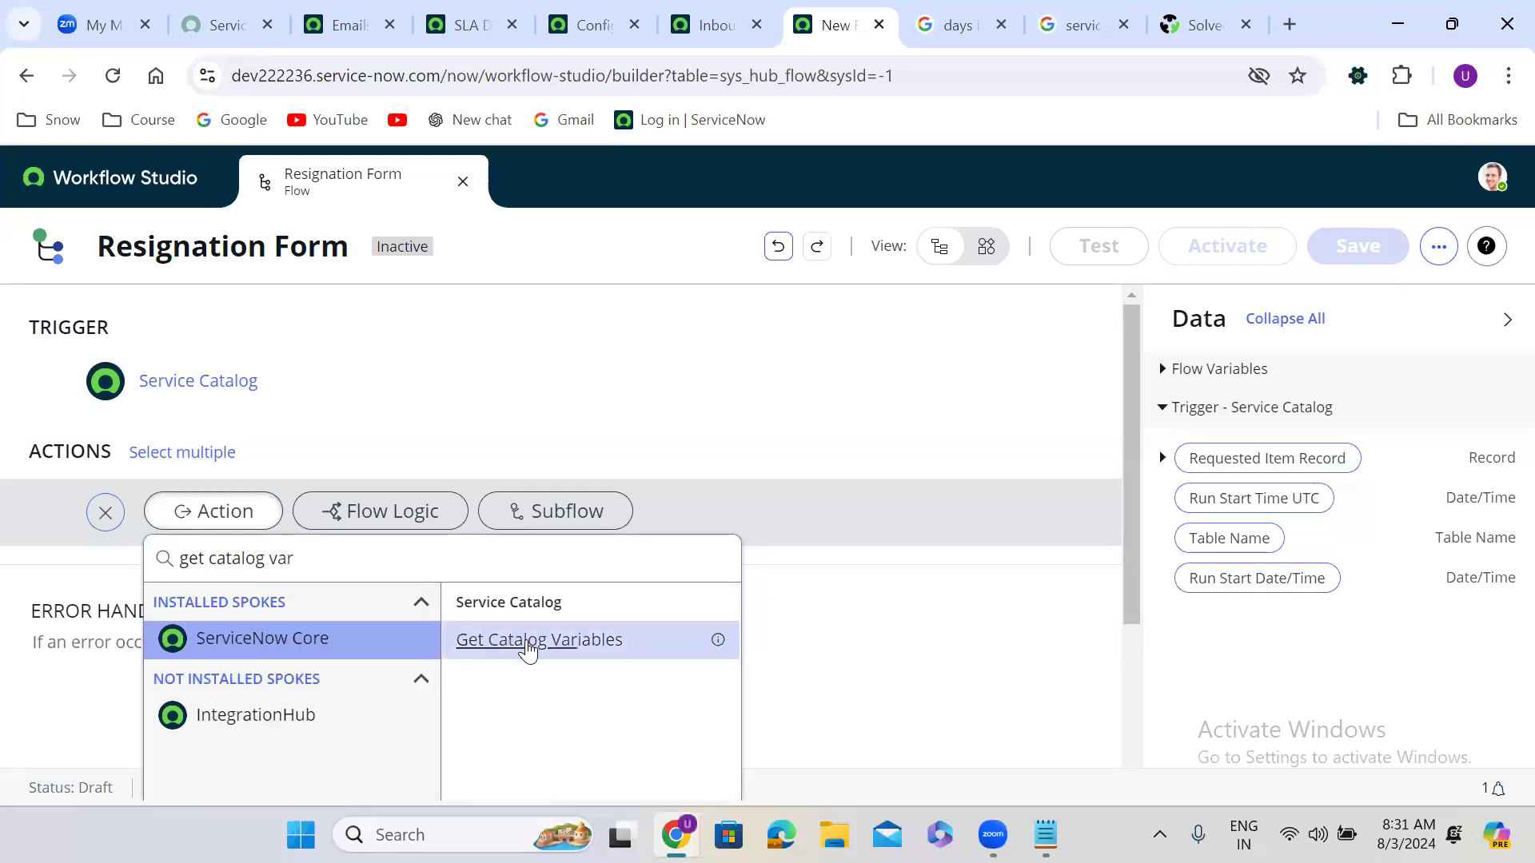
{"action": "left_click", "coordinate": [555, 641]}
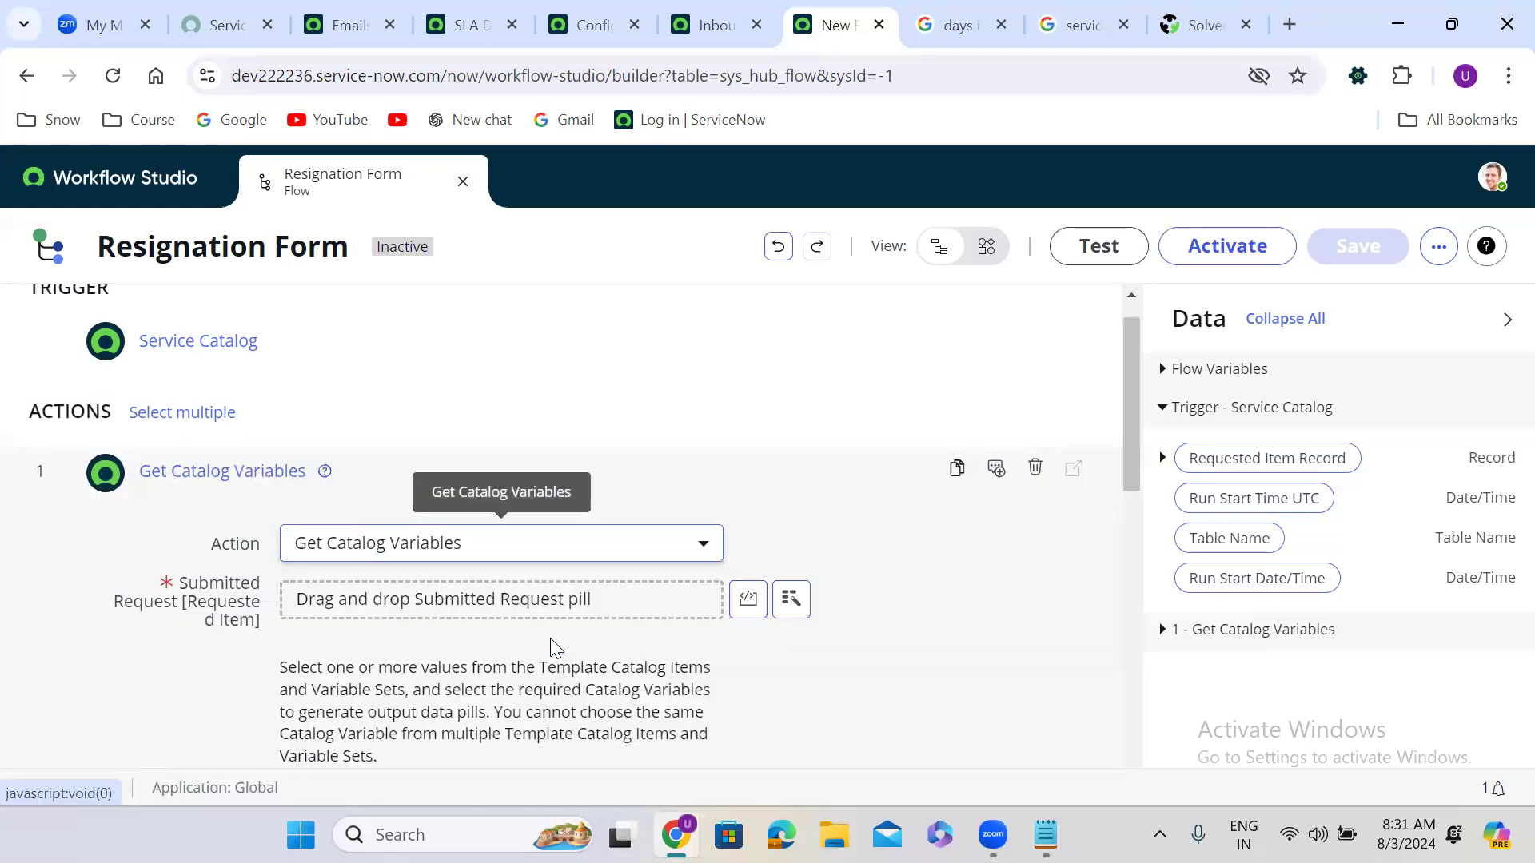
{"action": "left_click_drag", "start_coordinate": [1339, 459], "coordinate": [489, 603]}
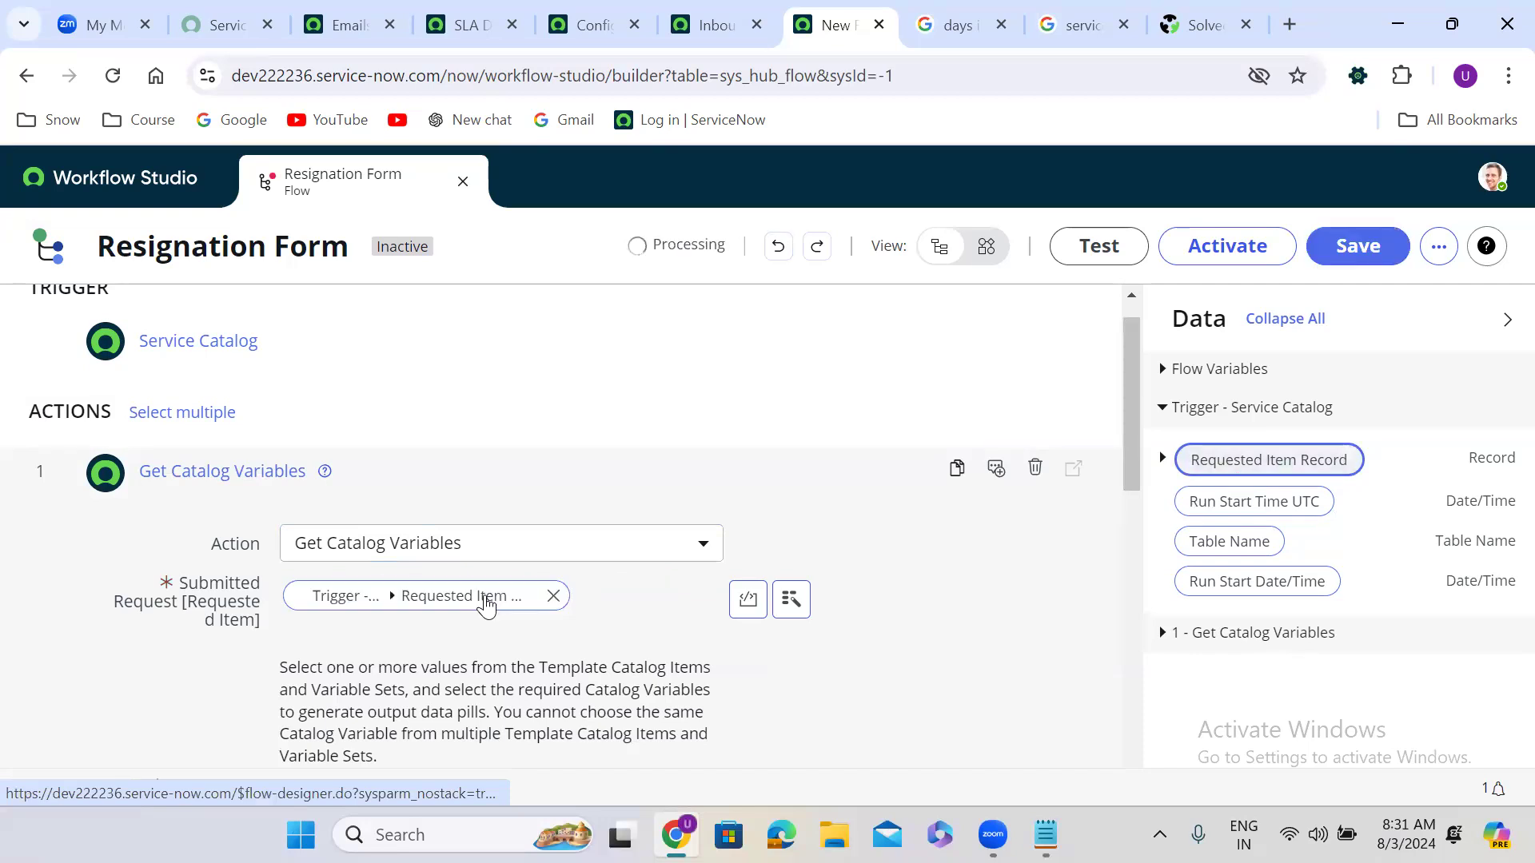
{"action": "left_click_drag", "start_coordinate": [1134, 421], "coordinate": [1127, 577]}
Step: Choose the Resignation Form template and move all its catalog variables to Selected
{"action": "left_click", "coordinate": [376, 340]}
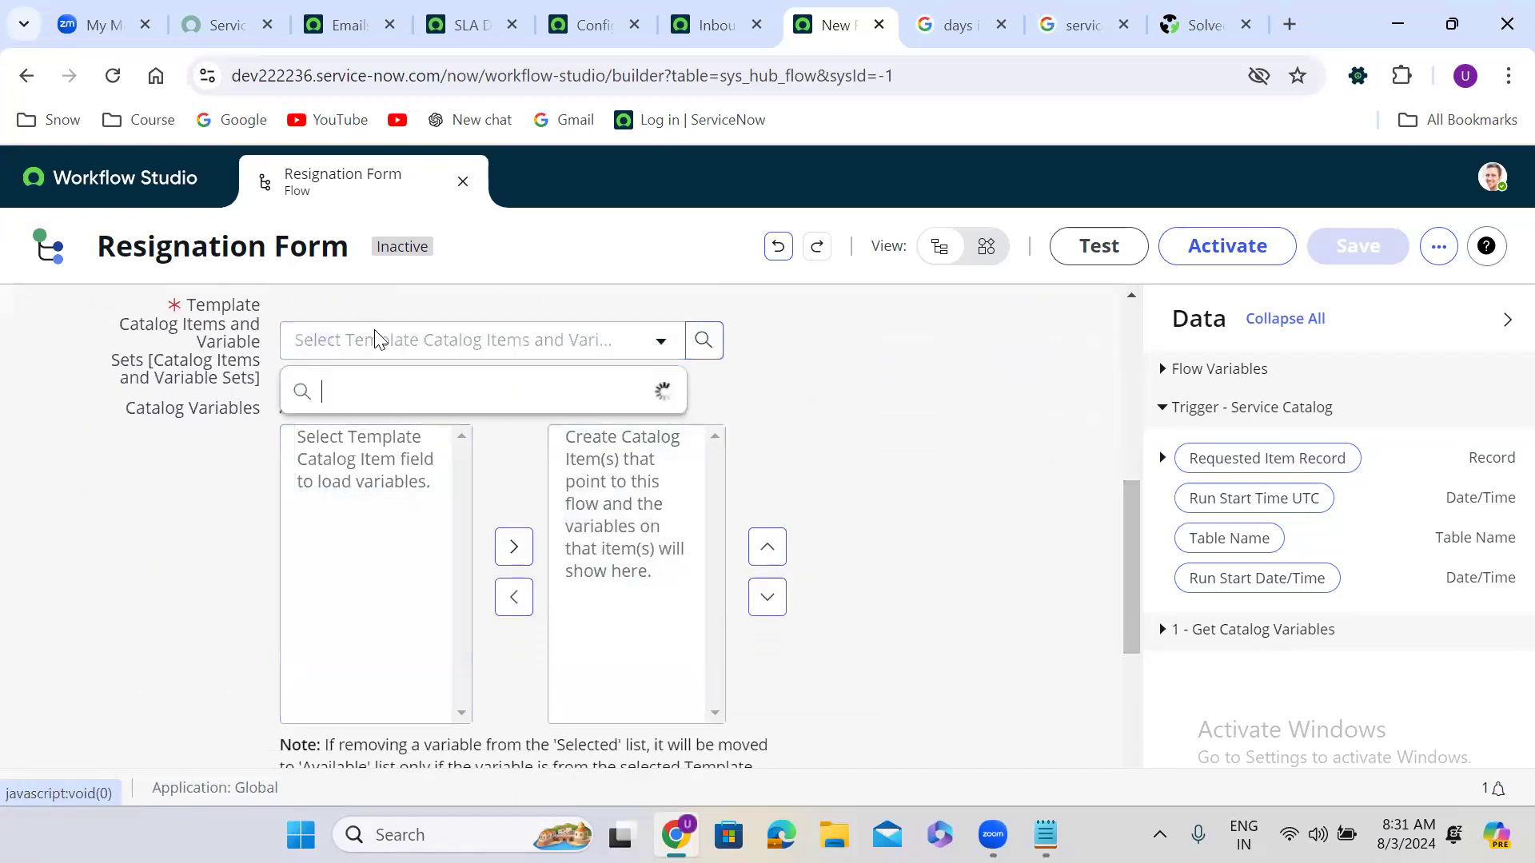
{"action": "type", "text": "resig"}
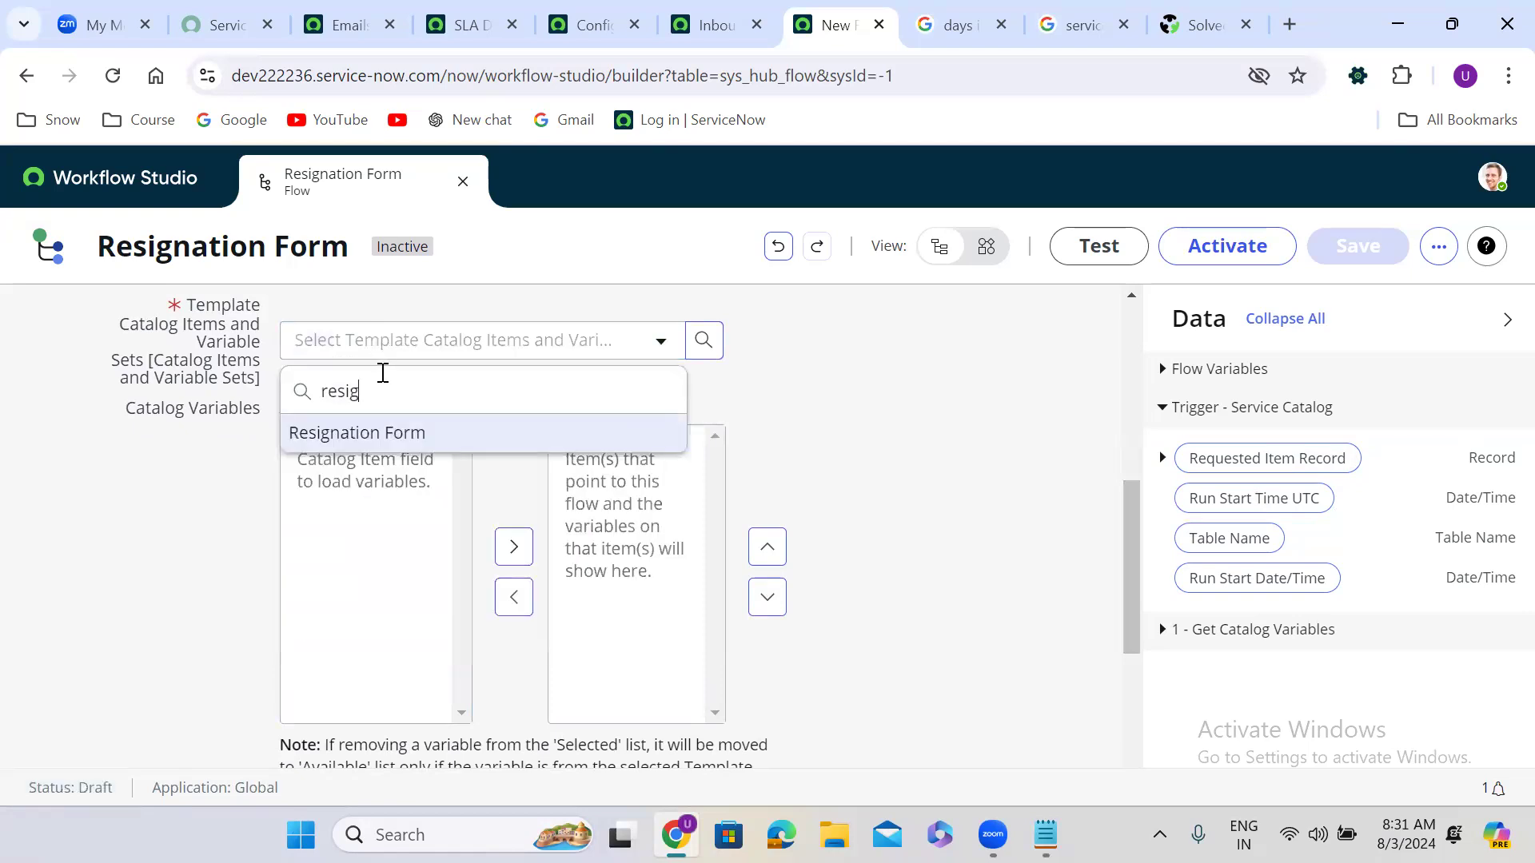
{"action": "left_click", "coordinate": [387, 435]}
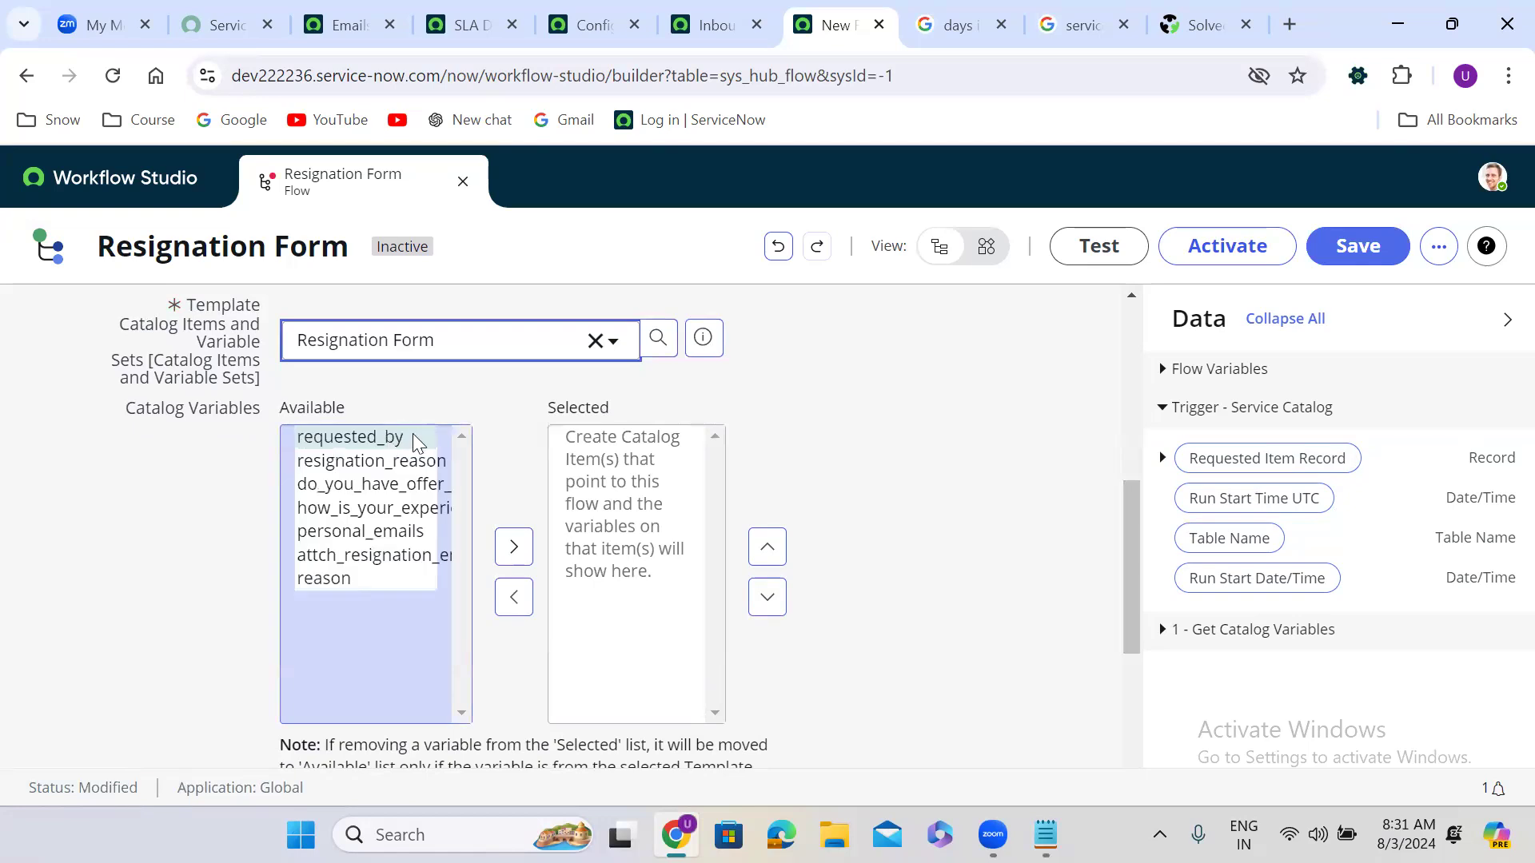
{"action": "left_click", "coordinate": [346, 516]}
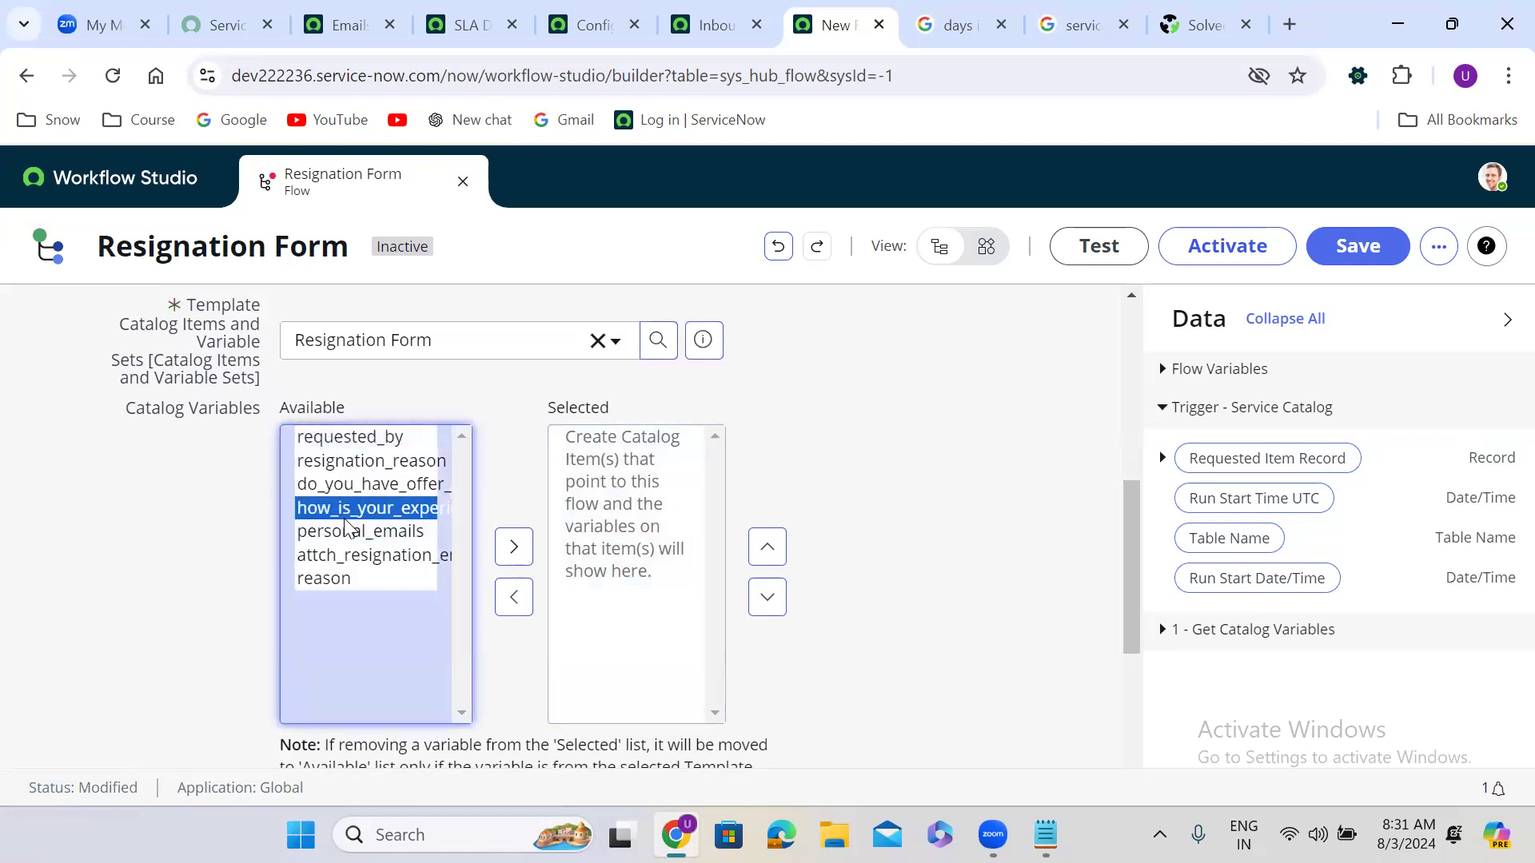
{"action": "key", "text": "ctrl+a"}
{"action": "left_click", "coordinate": [514, 548]}
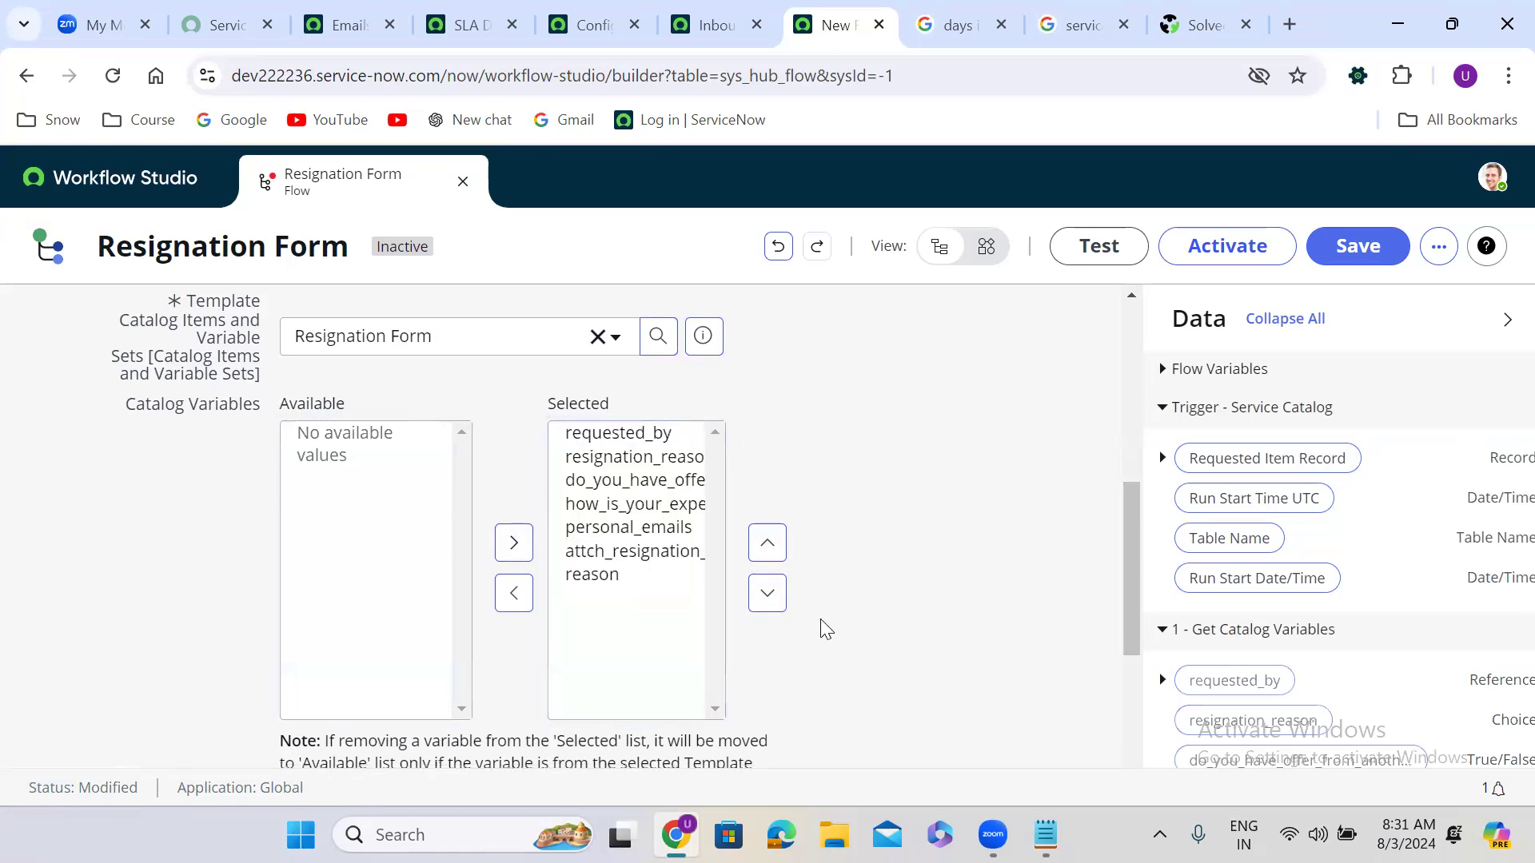
{"action": "scroll", "coordinate": [826, 630], "scroll_direction": "down", "scroll_amount": 3}
{"action": "left_click", "coordinate": [1023, 640]}
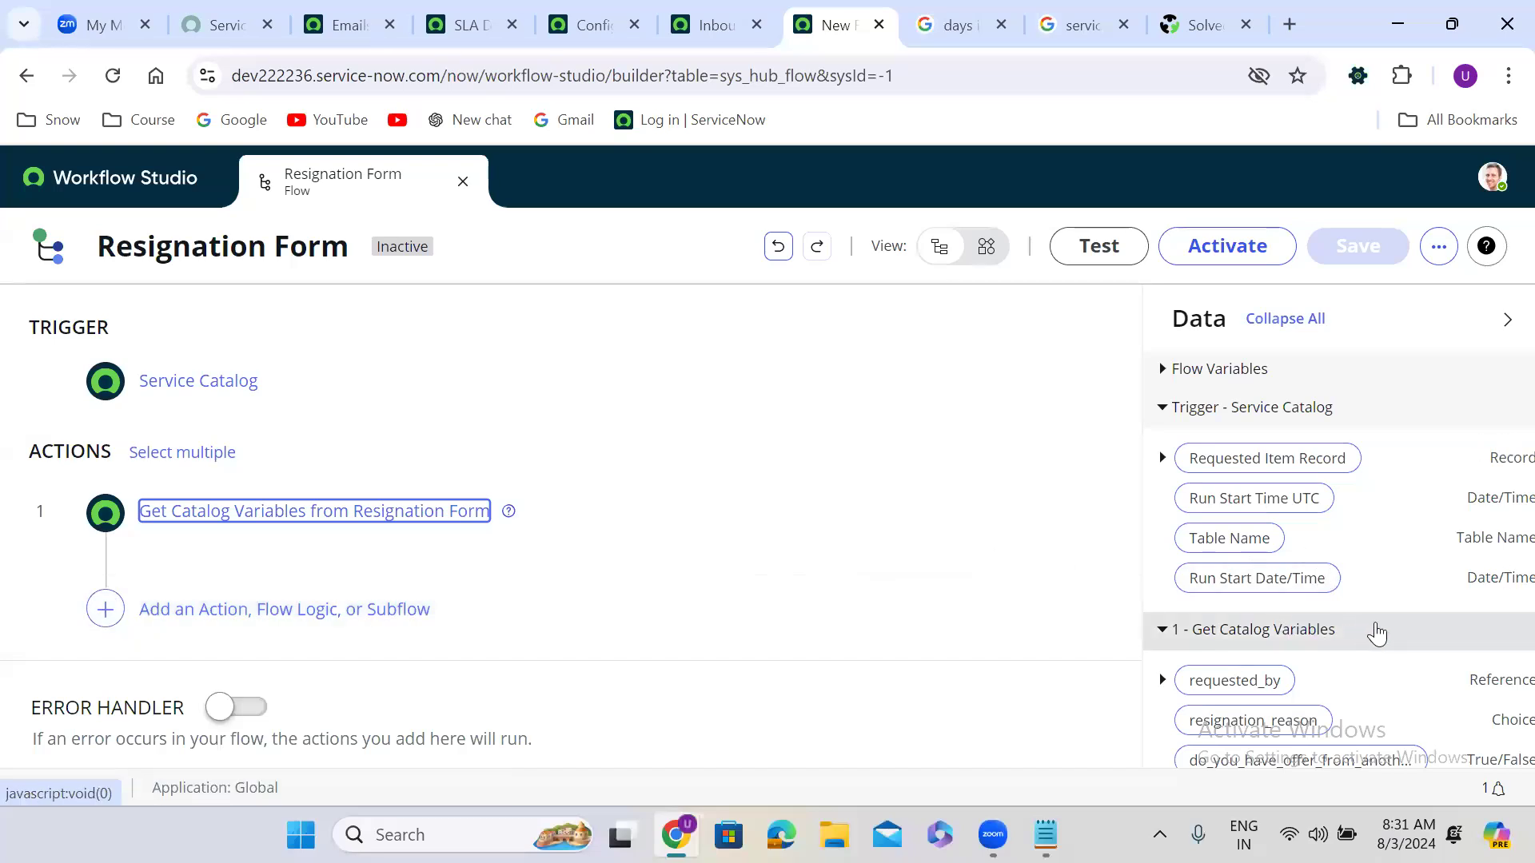
{"action": "left_click", "coordinate": [1367, 679]}
{"action": "scroll", "coordinate": [1368, 680], "scroll_direction": "down", "scroll_amount": 2}
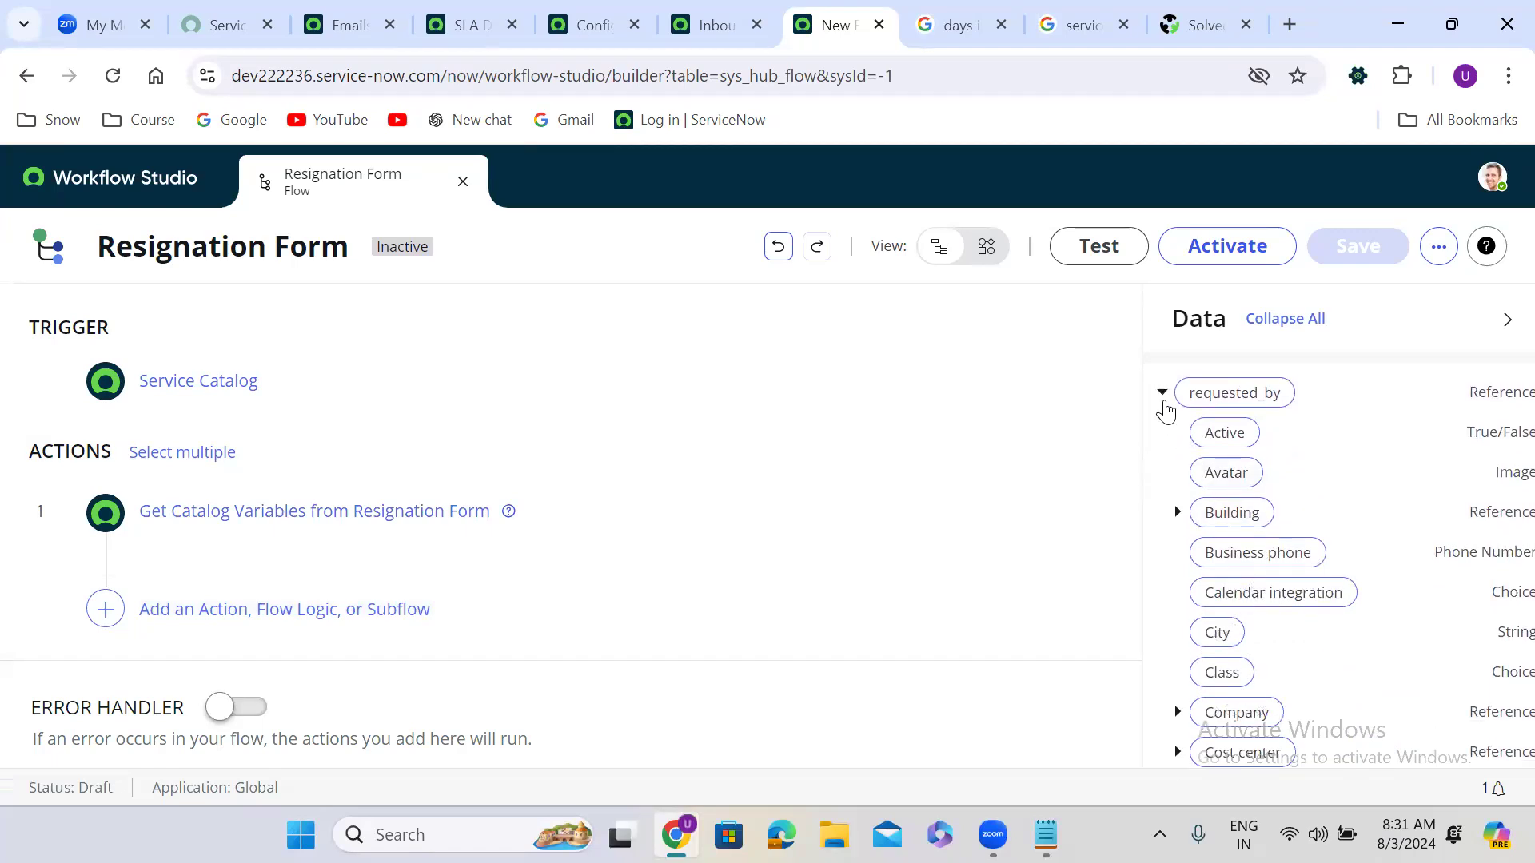
{"action": "left_click", "coordinate": [1163, 394]}
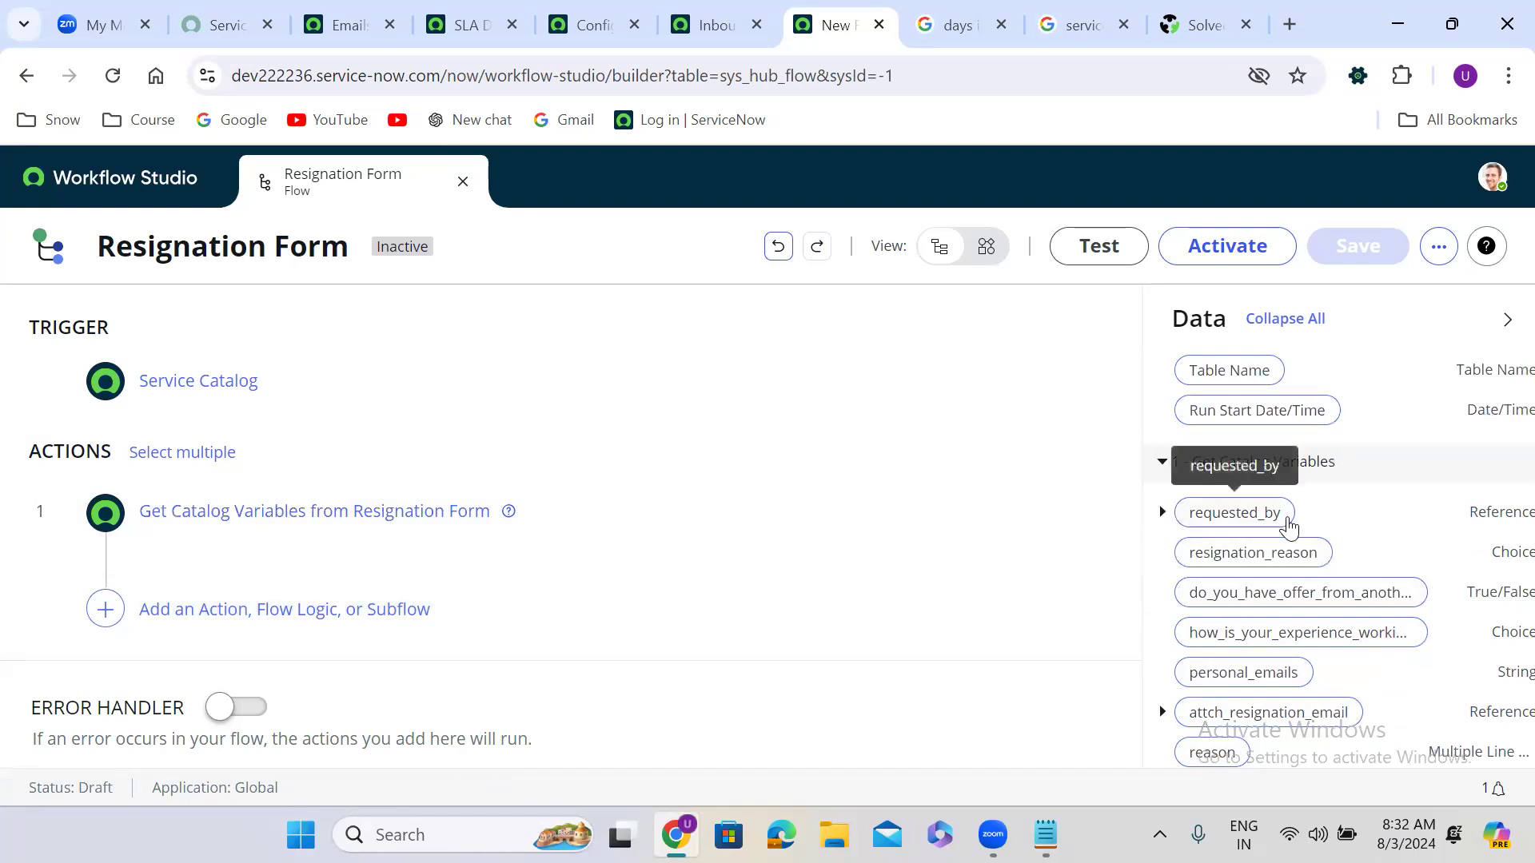
{"action": "left_click", "coordinate": [106, 609]}
Step: Add an If flow-logic step labelled 'Requested By has department'
{"action": "left_click", "coordinate": [336, 607]}
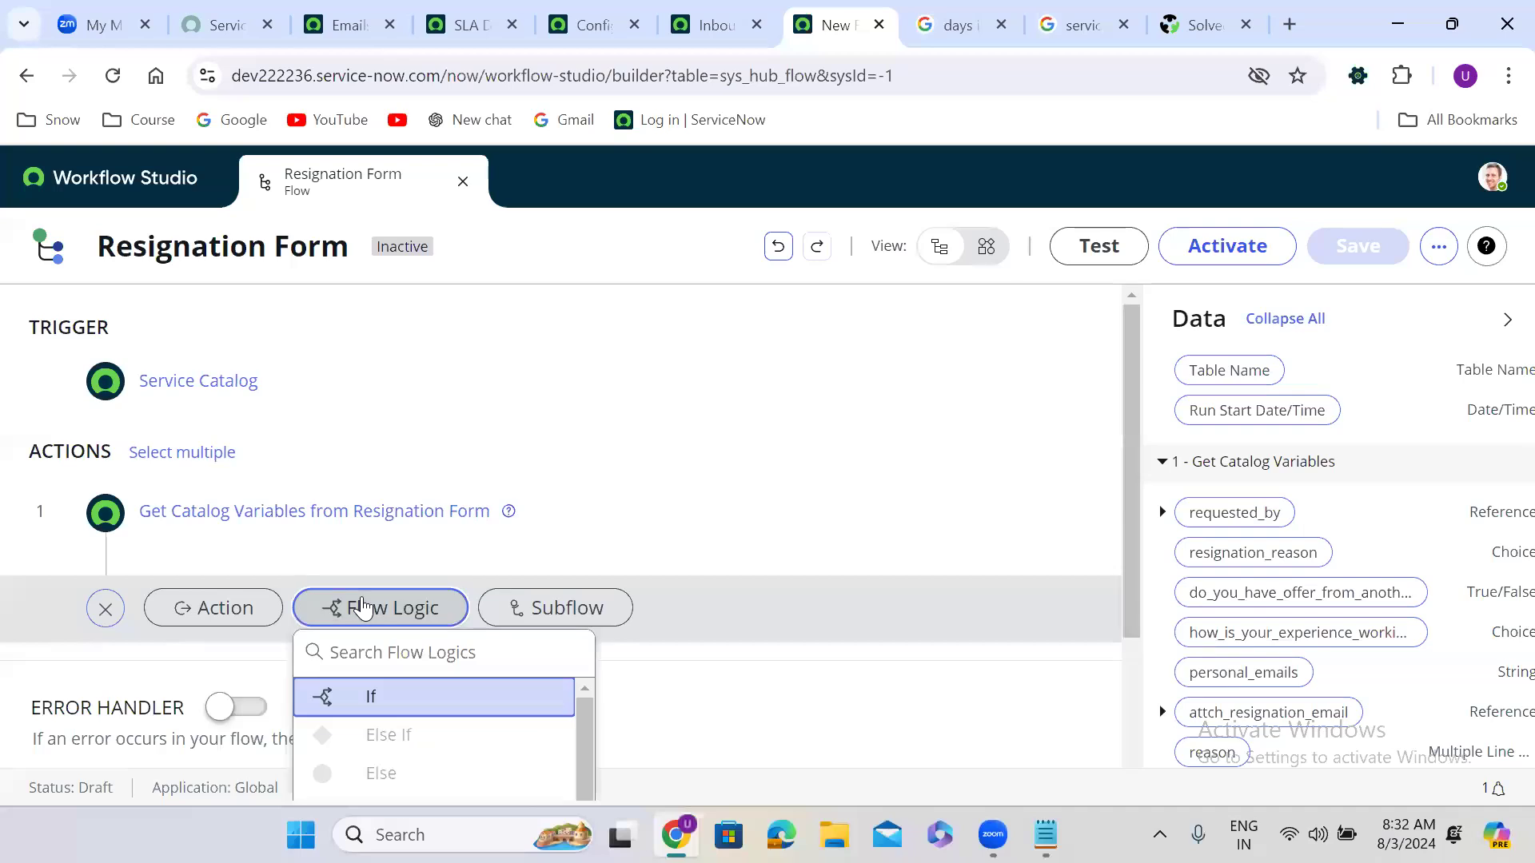
{"action": "left_click", "coordinate": [422, 706]}
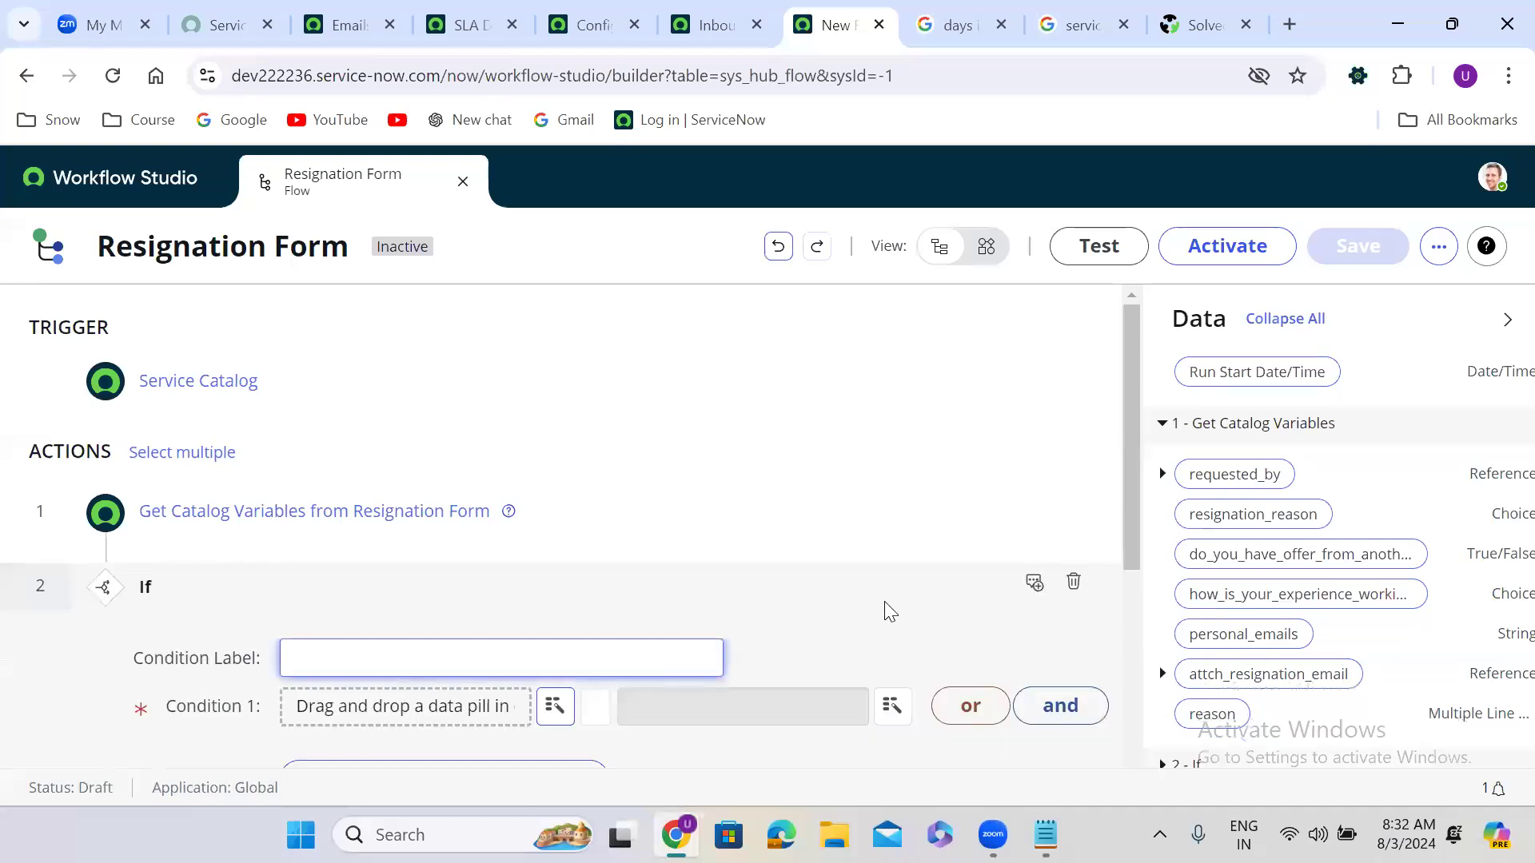
{"action": "left_click_drag", "start_coordinate": [1132, 432], "coordinate": [1132, 546]}
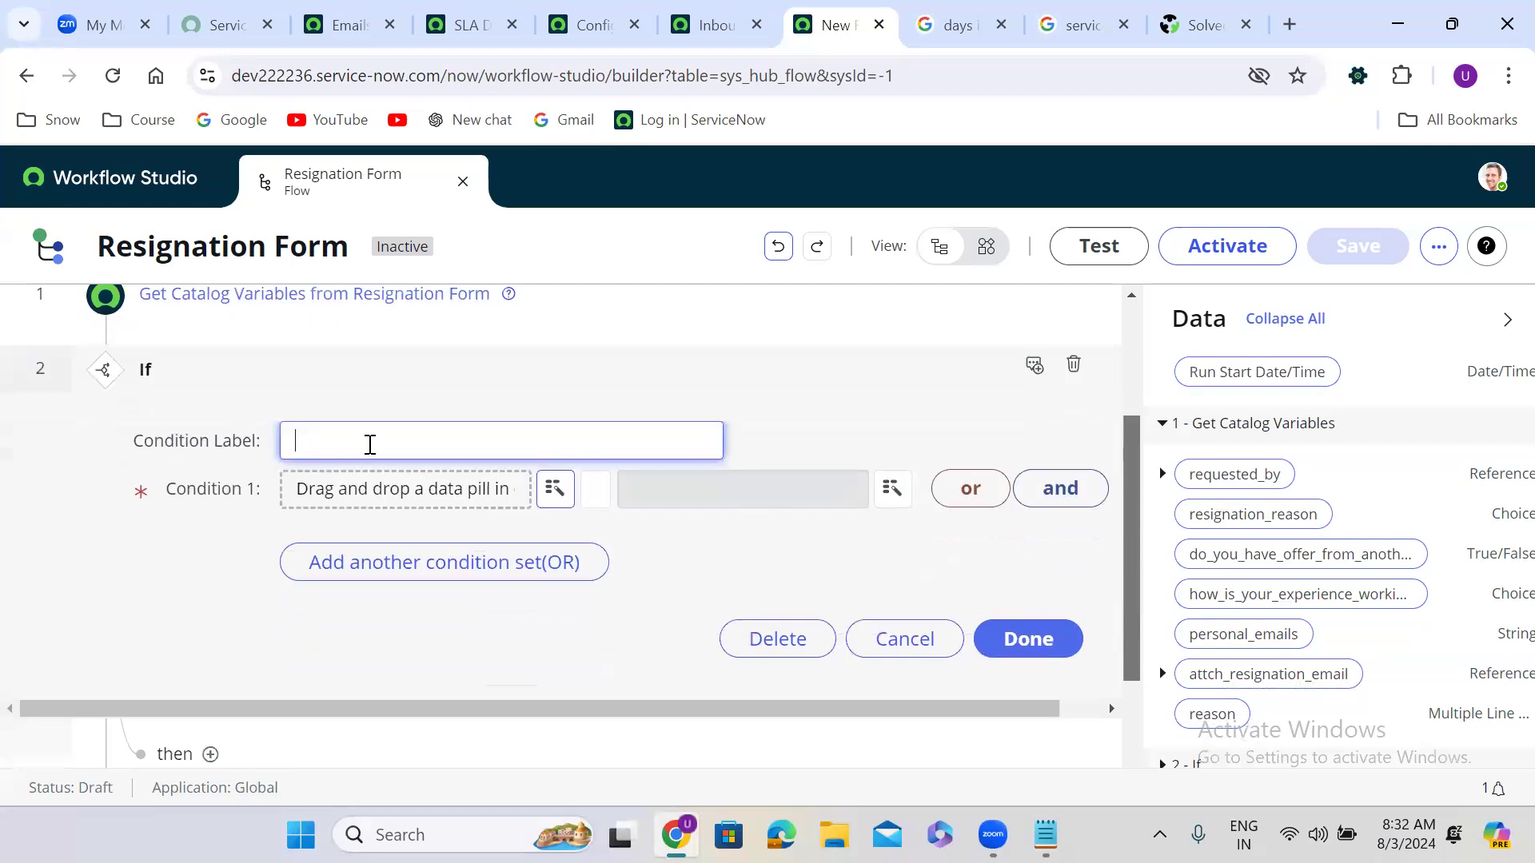
{"action": "left_click", "coordinate": [367, 445]}
{"action": "type", "text": "Request"}
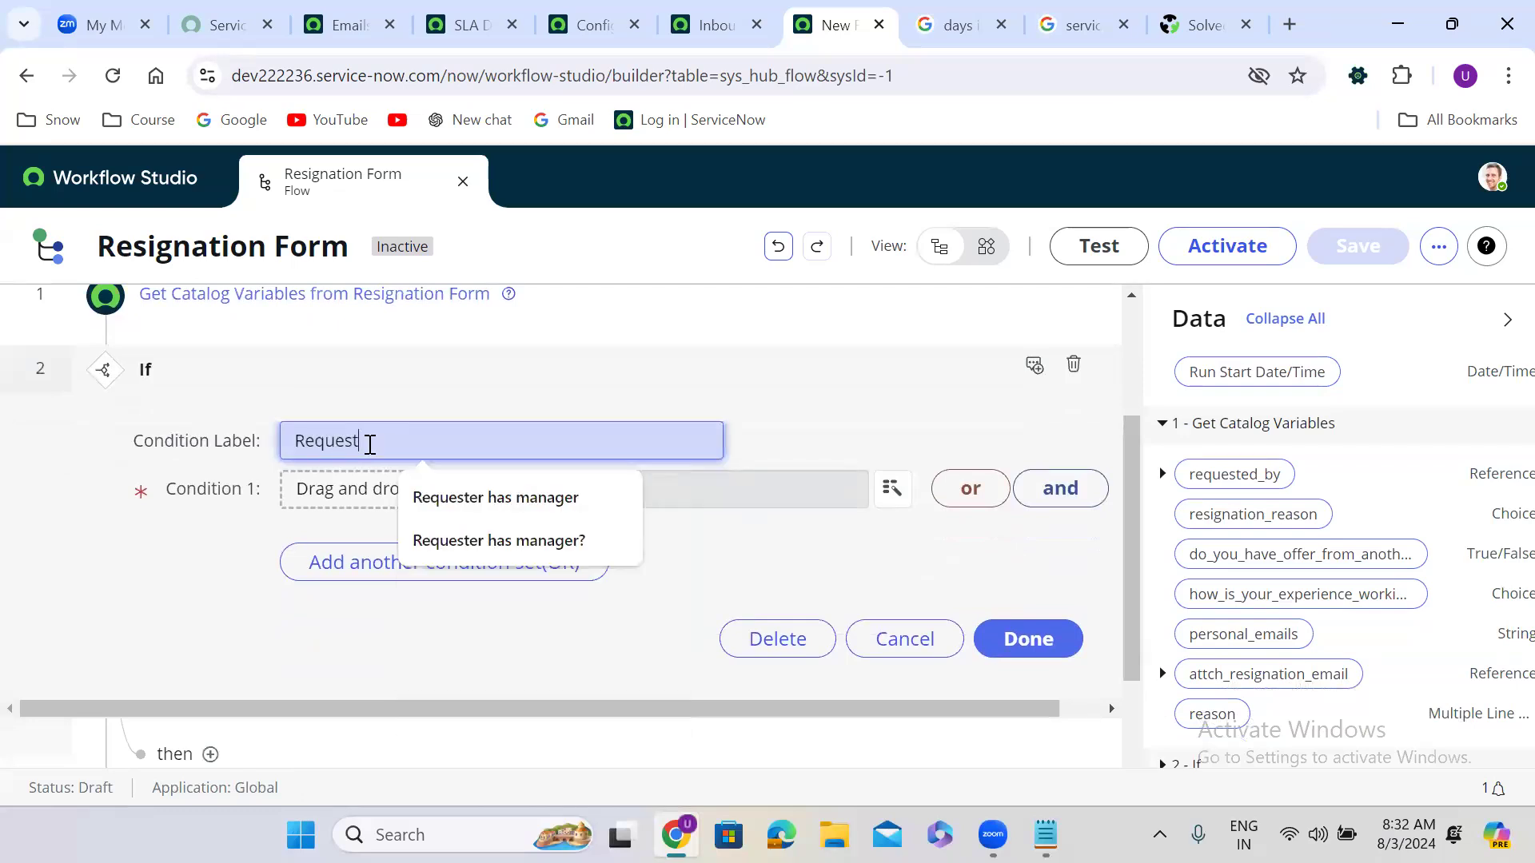
{"action": "type", "text": "ed By has department"}
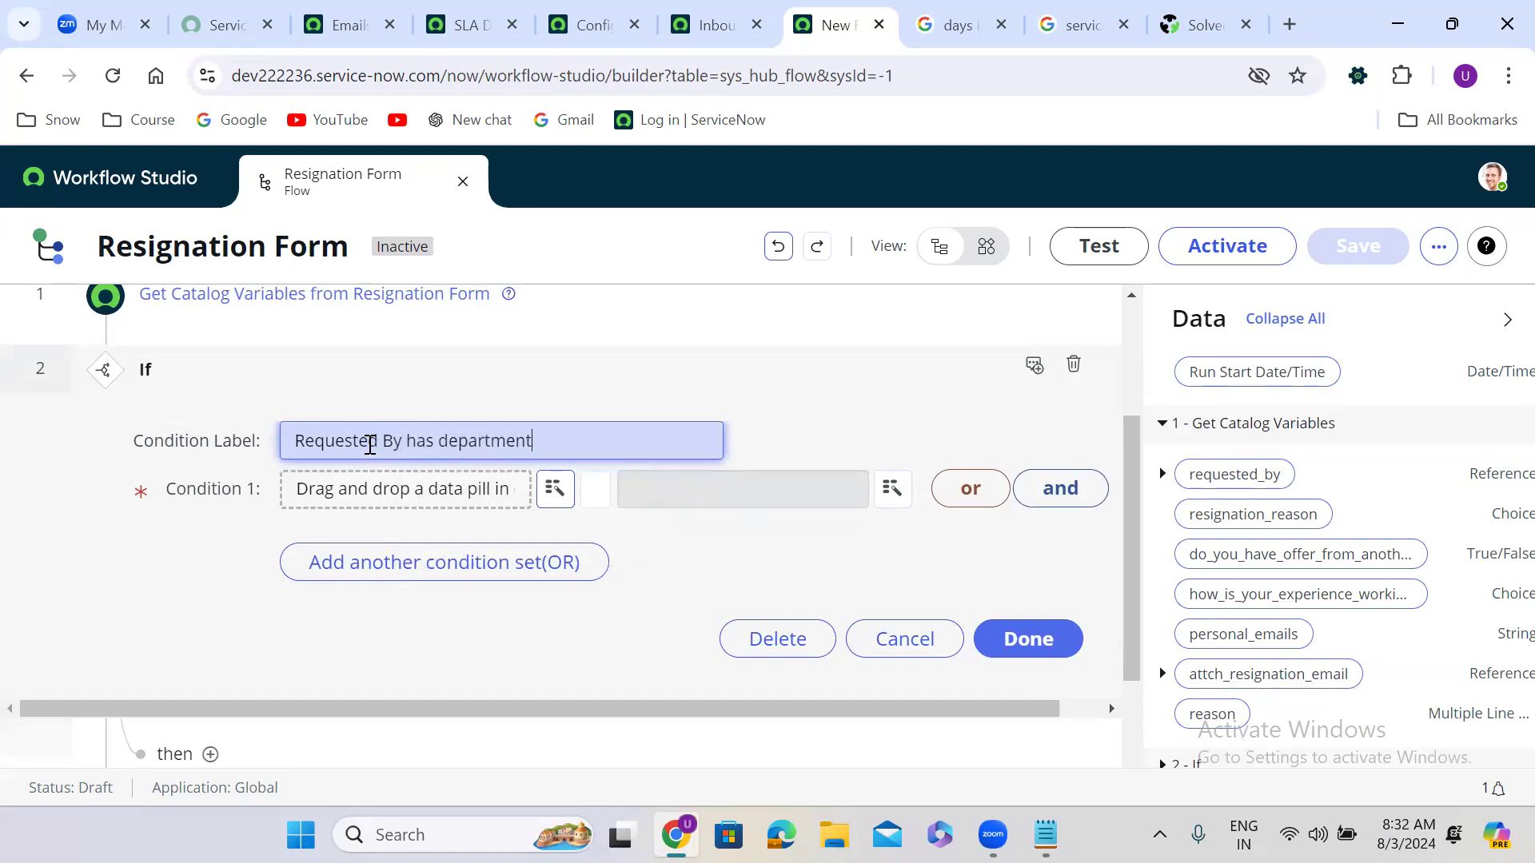
{"action": "left_click", "coordinate": [674, 550]}
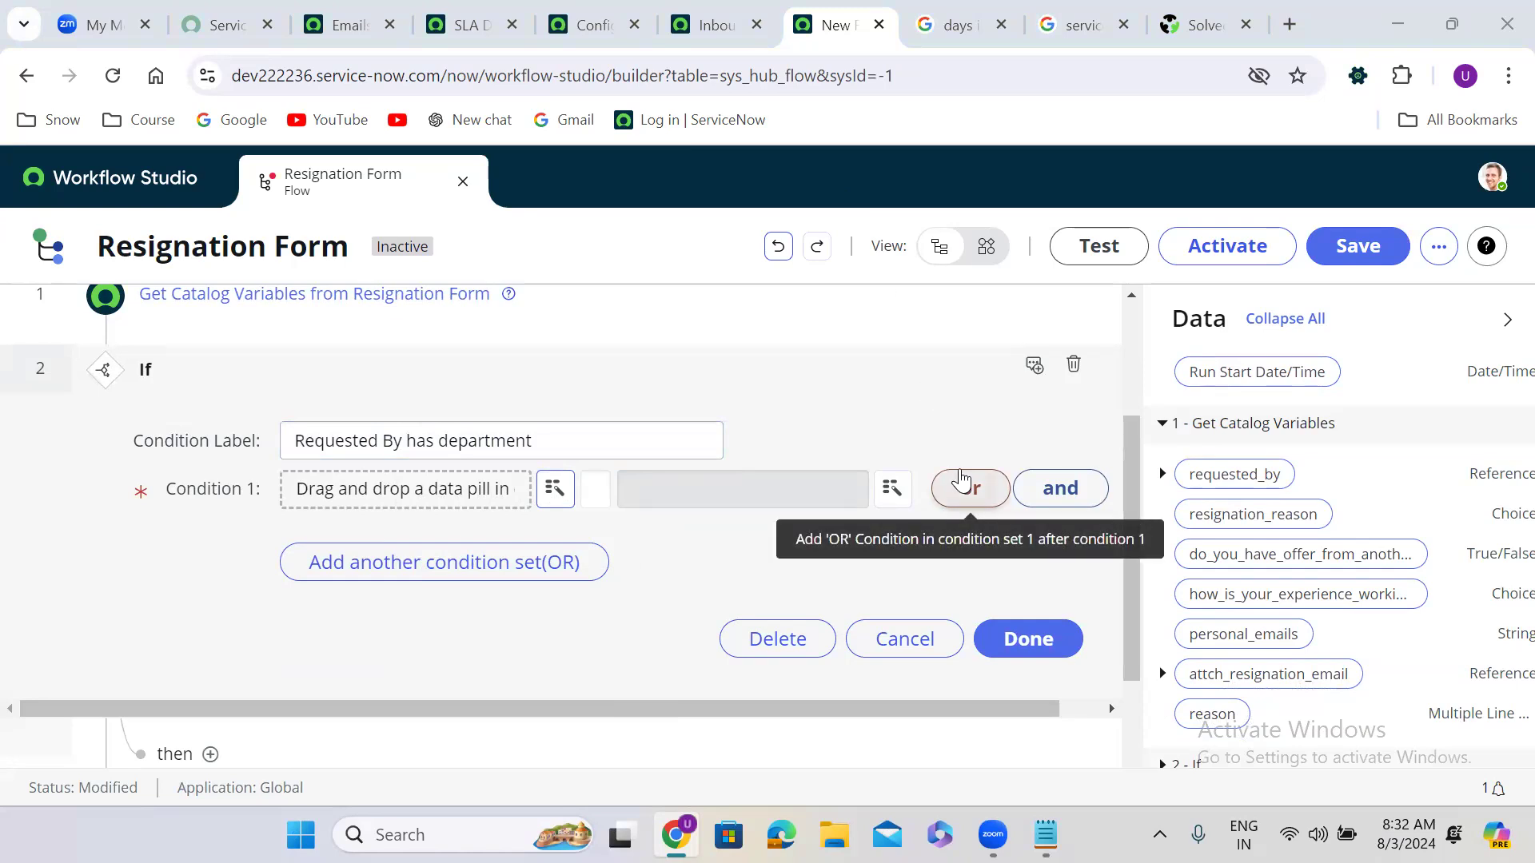
Step: Use requested_by's Department as the If's Condition 1
{"action": "left_click", "coordinate": [1163, 474]}
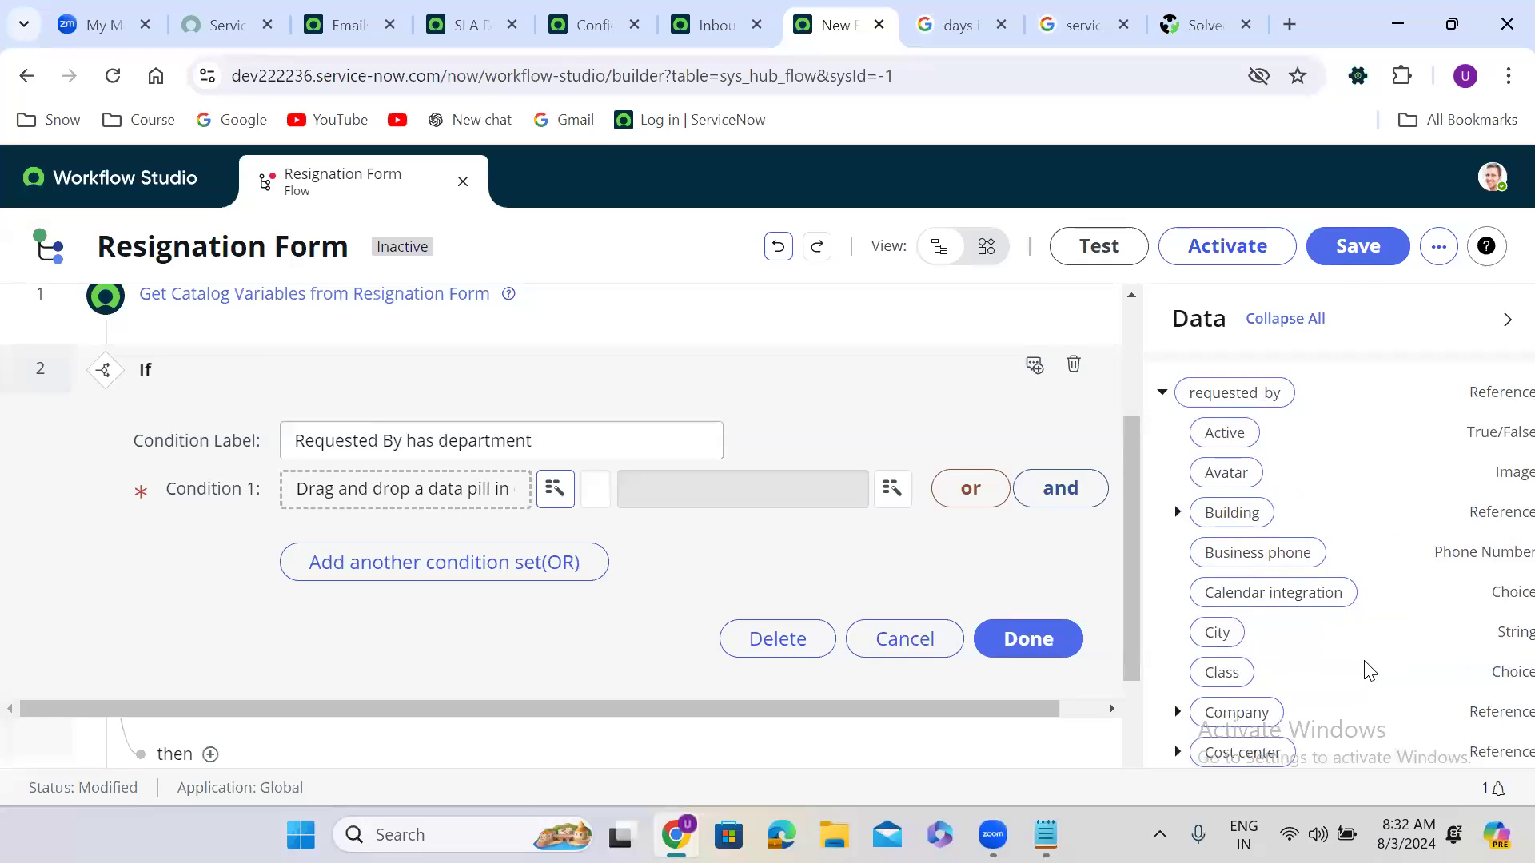
{"action": "scroll", "coordinate": [1369, 670], "scroll_direction": "down", "scroll_amount": 5}
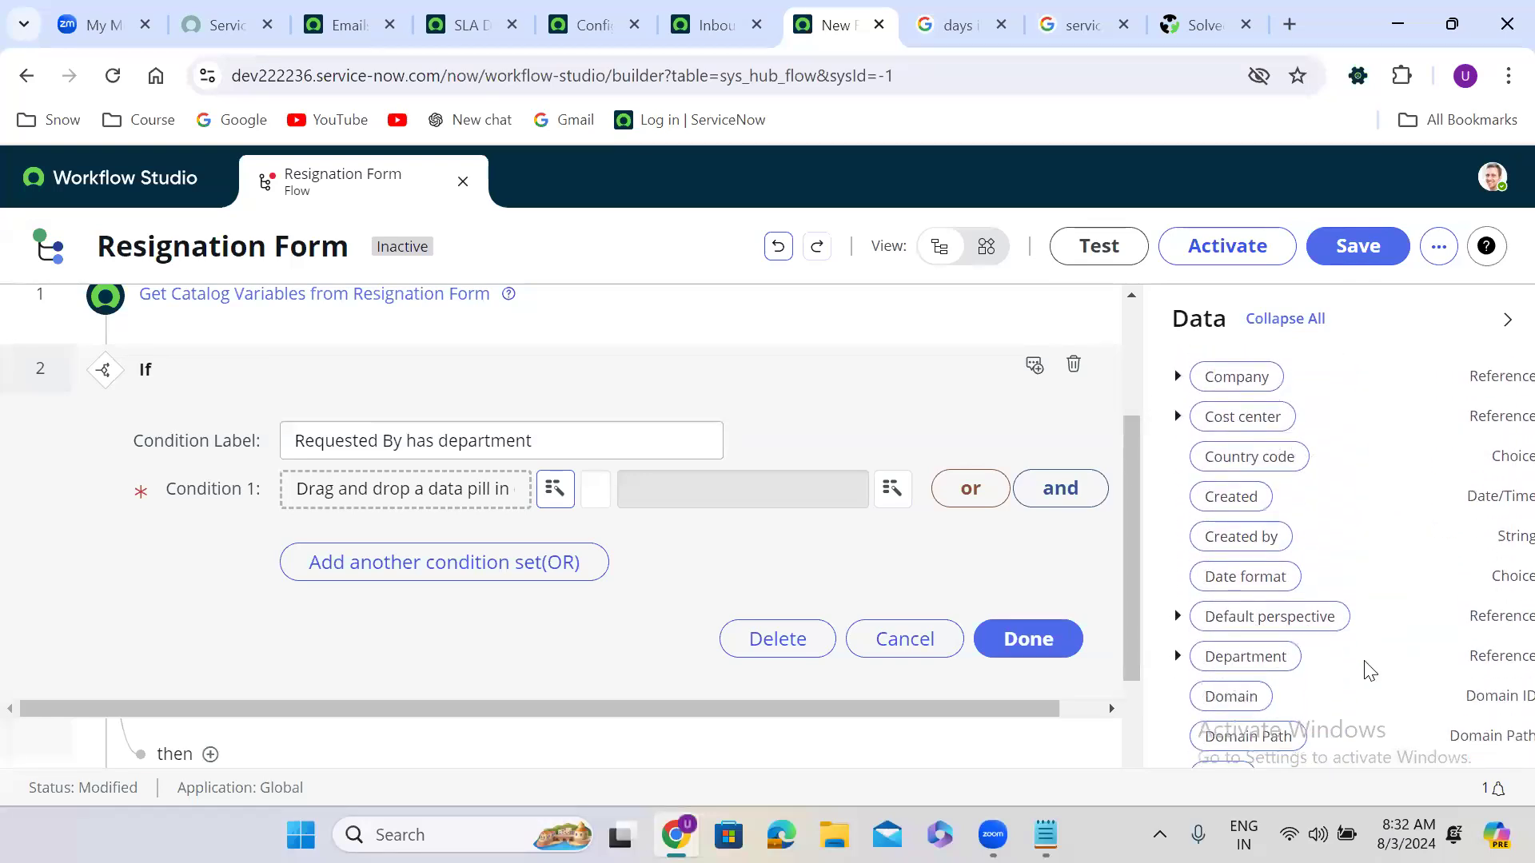
{"action": "left_click_drag", "start_coordinate": [1251, 564], "coordinate": [403, 491]}
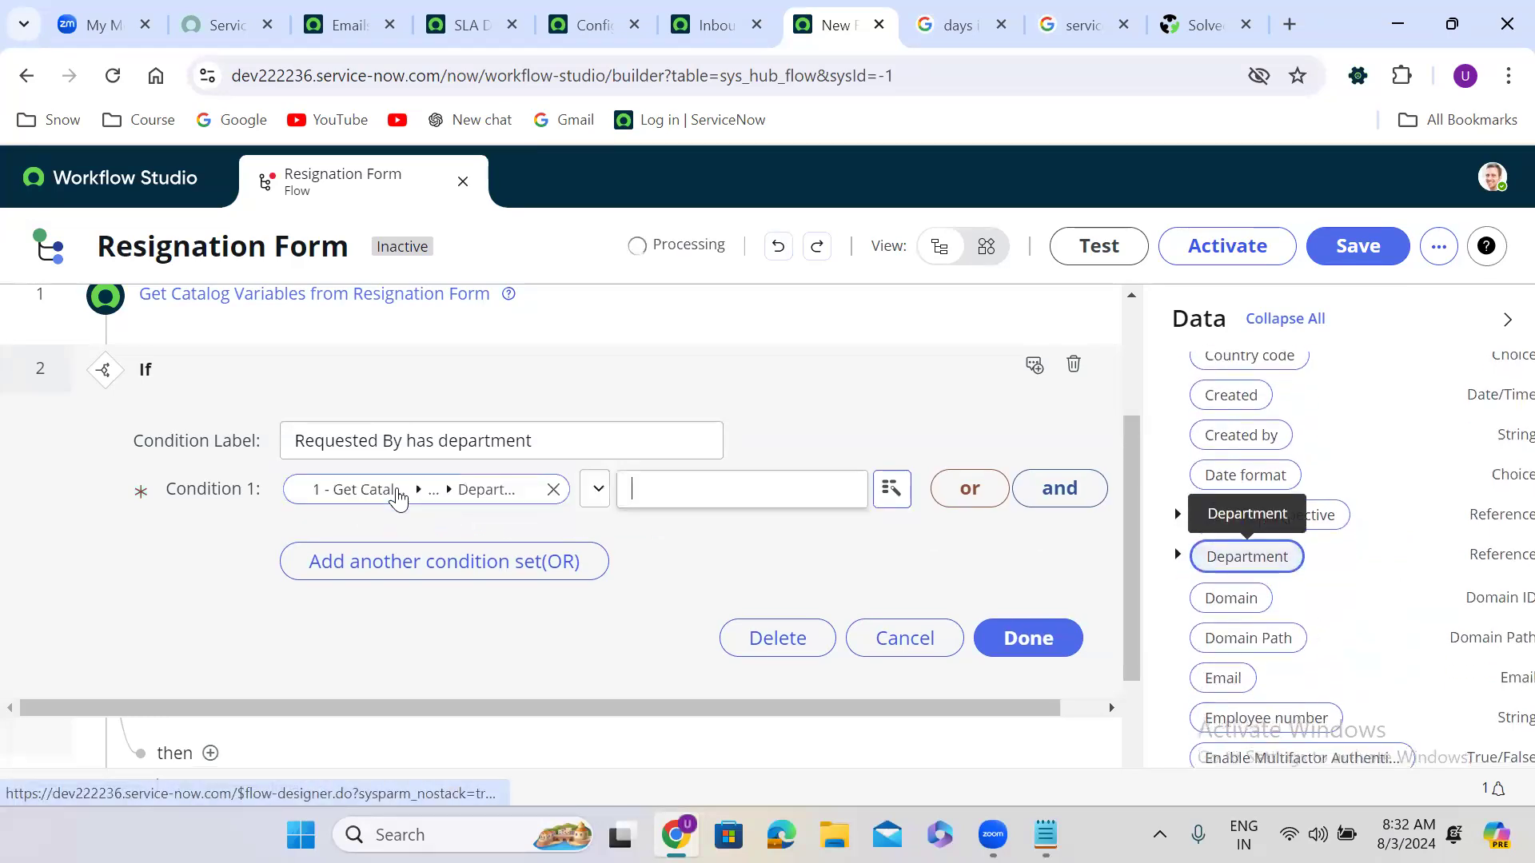
{"action": "left_click", "coordinate": [594, 491]}
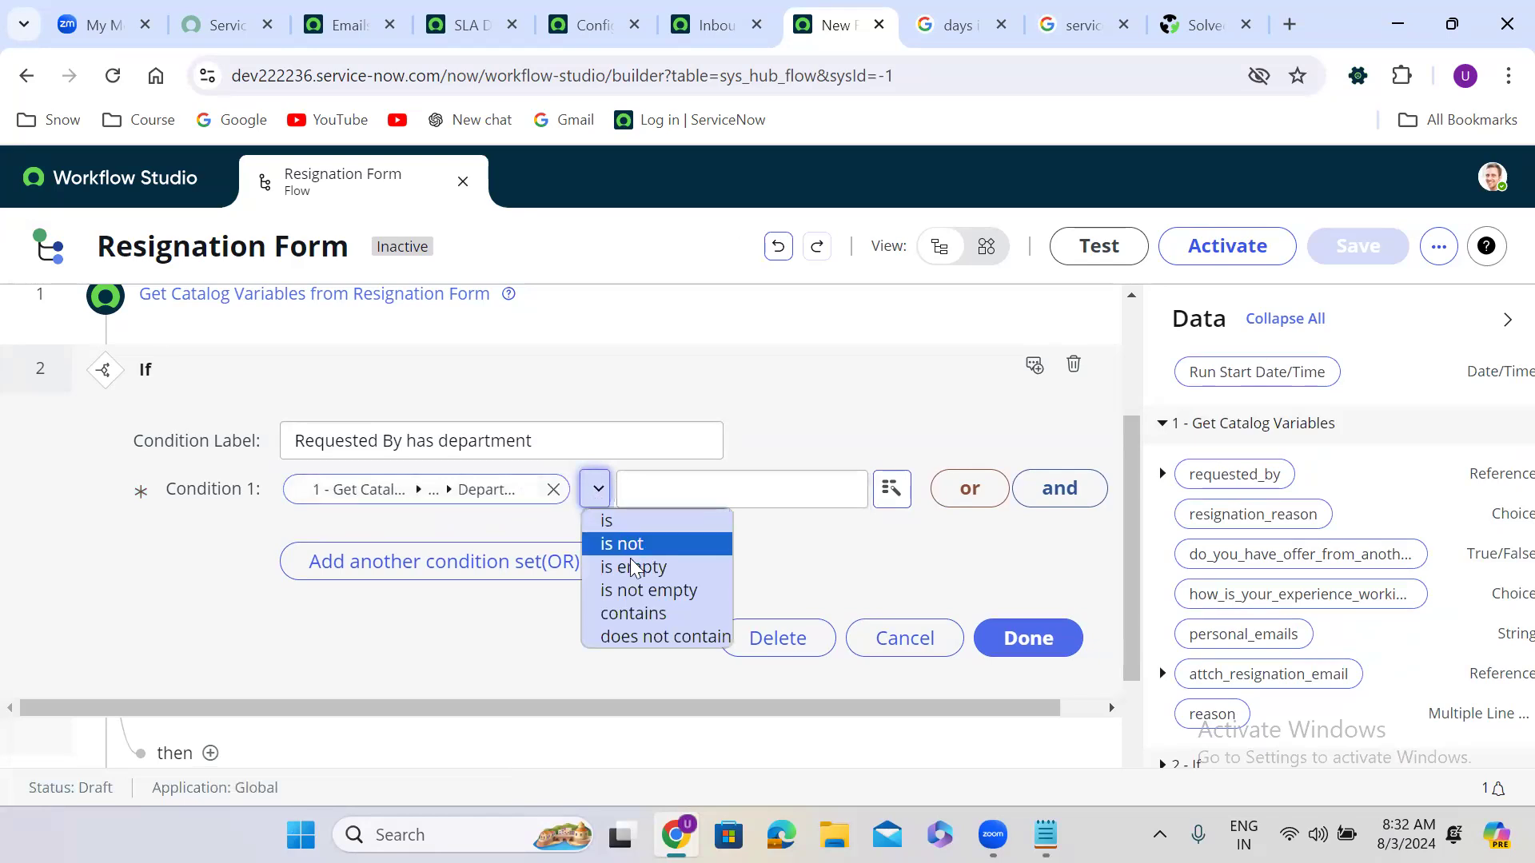
Step: Require the requester's Department to be not empty, then add an Else branch below the If
{"action": "left_click", "coordinate": [635, 591]}
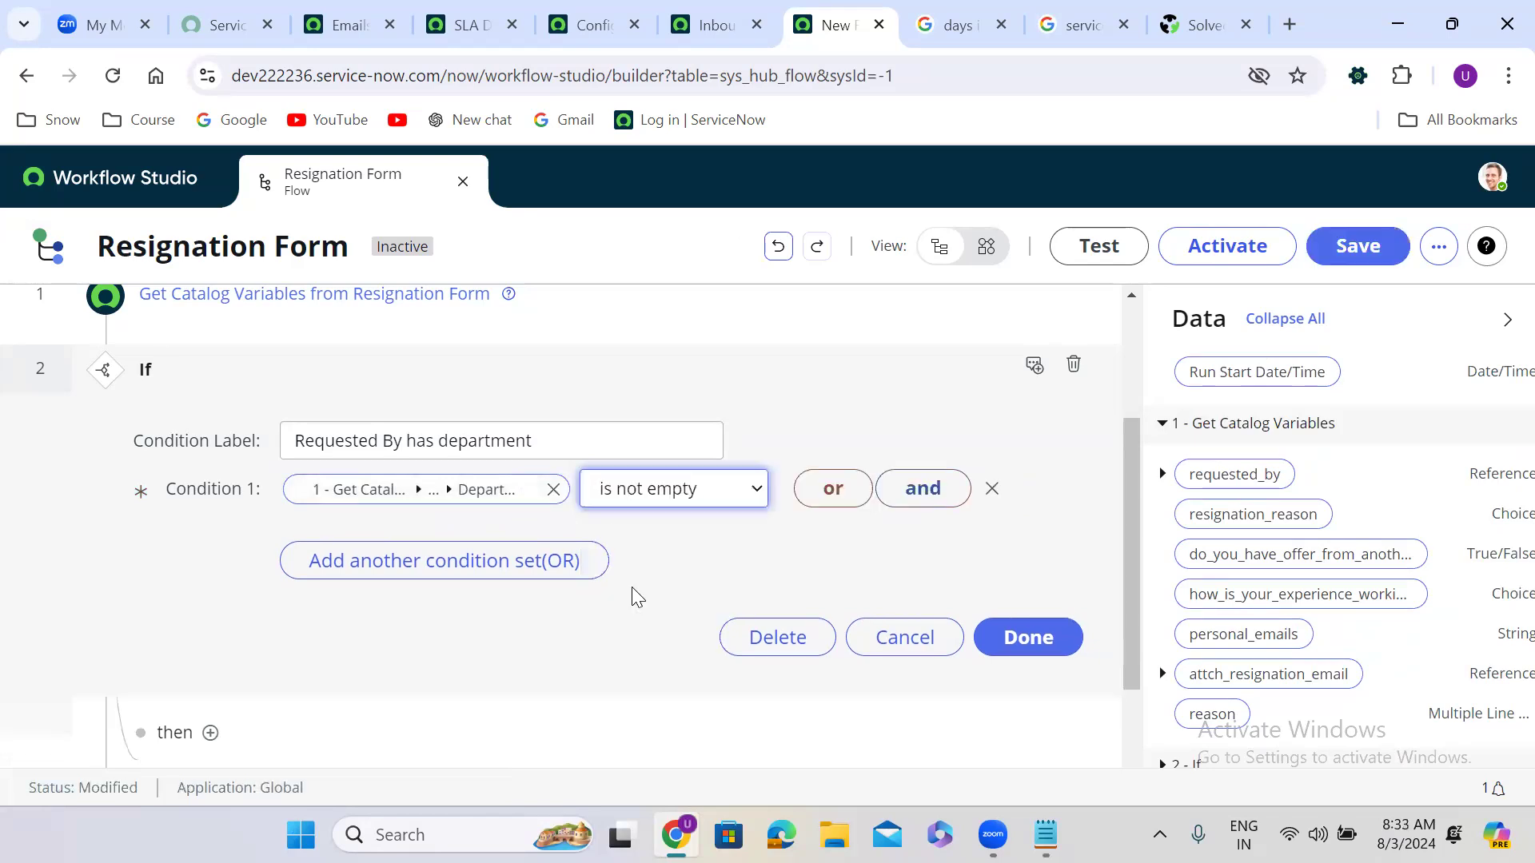
{"action": "left_click", "coordinate": [1025, 642]}
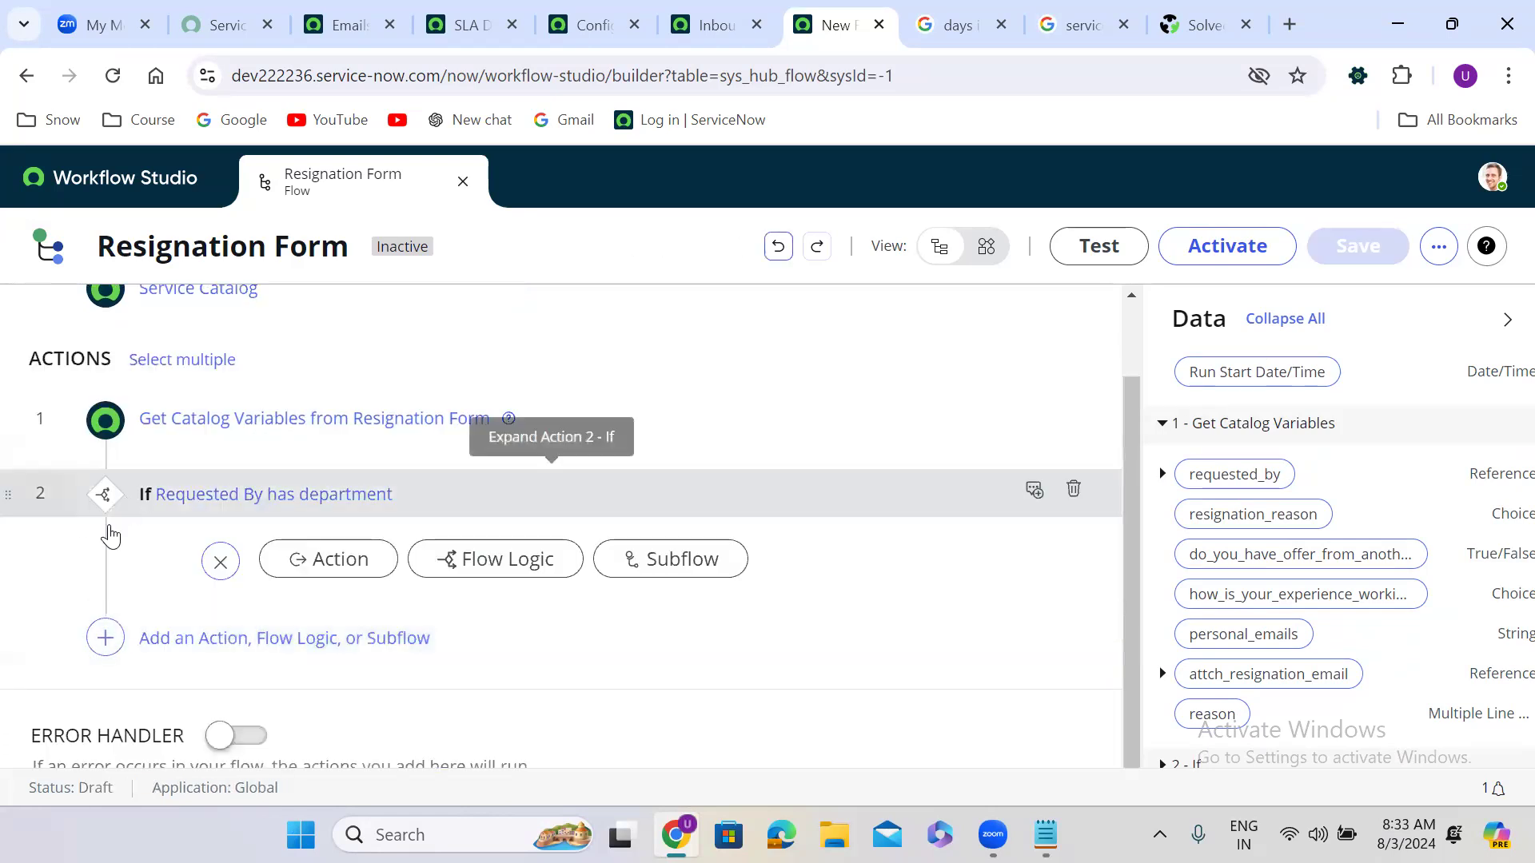
{"action": "left_click", "coordinate": [106, 639]}
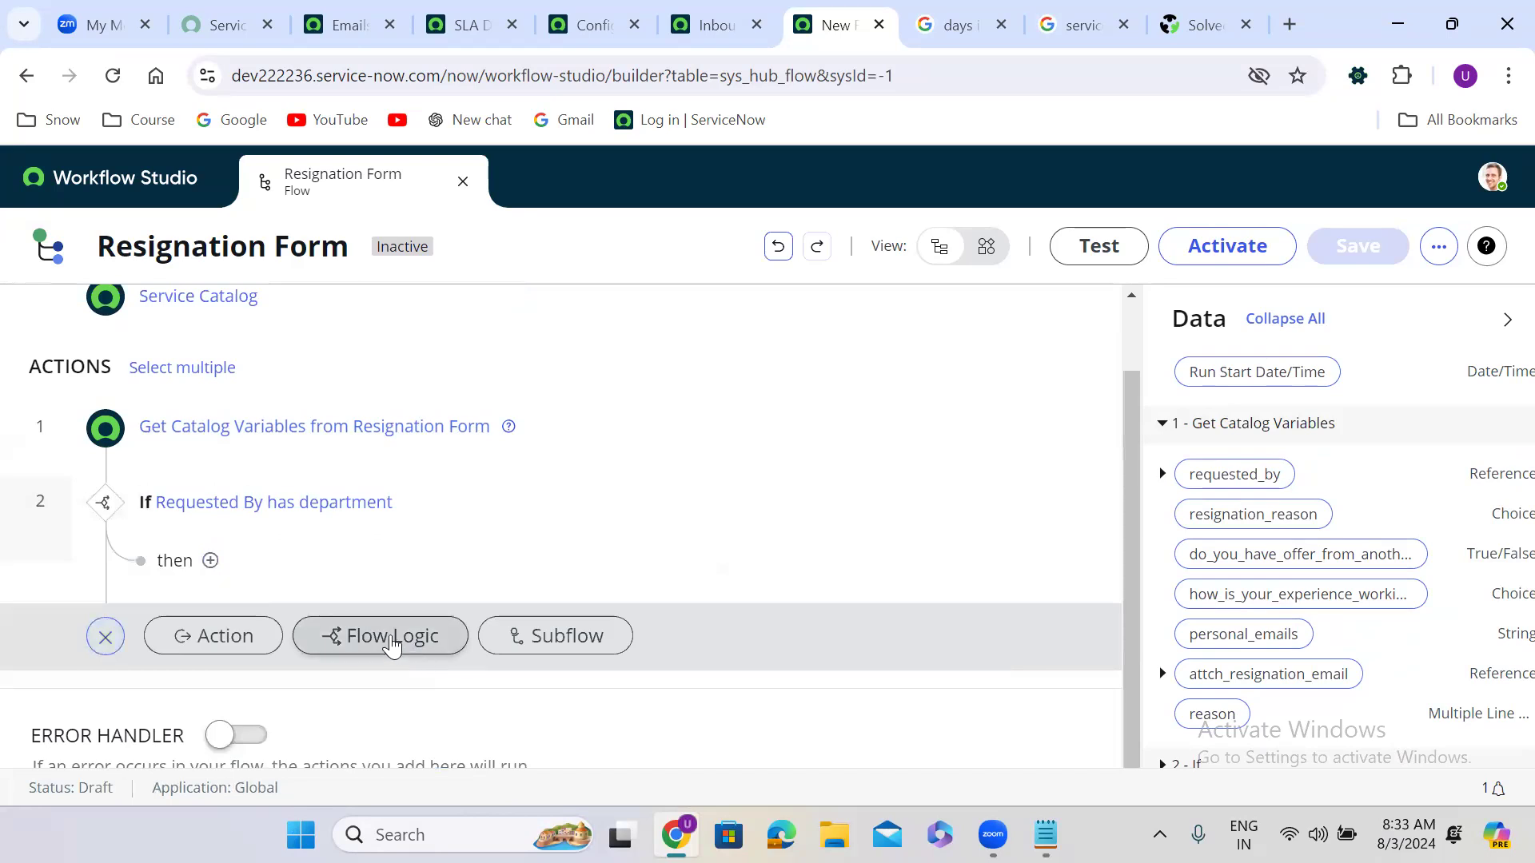
{"action": "left_click", "coordinate": [391, 639]}
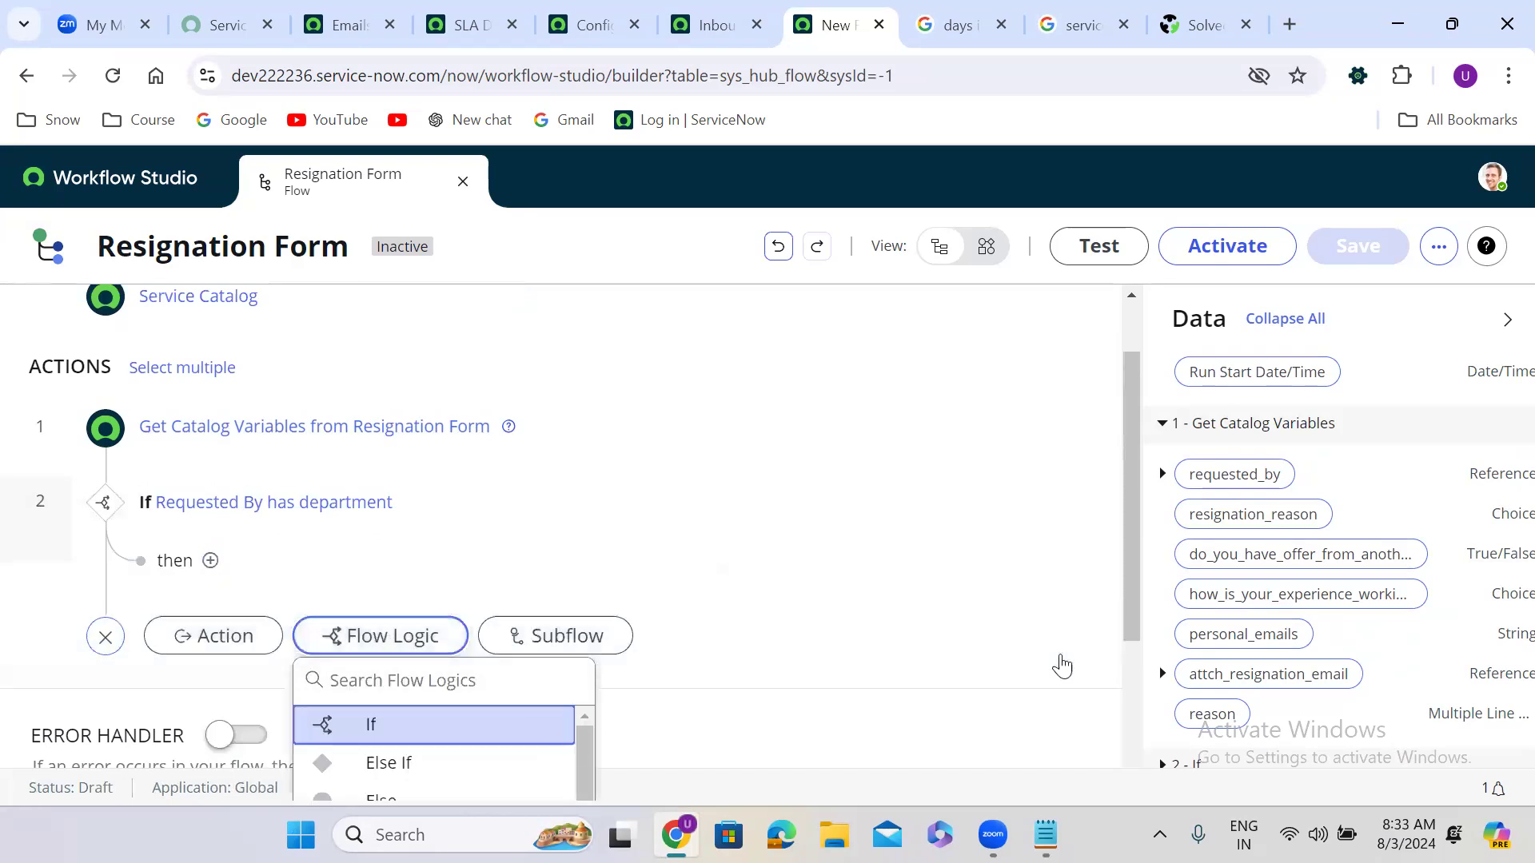
{"action": "left_click_drag", "start_coordinate": [1130, 553], "coordinate": [1130, 619]}
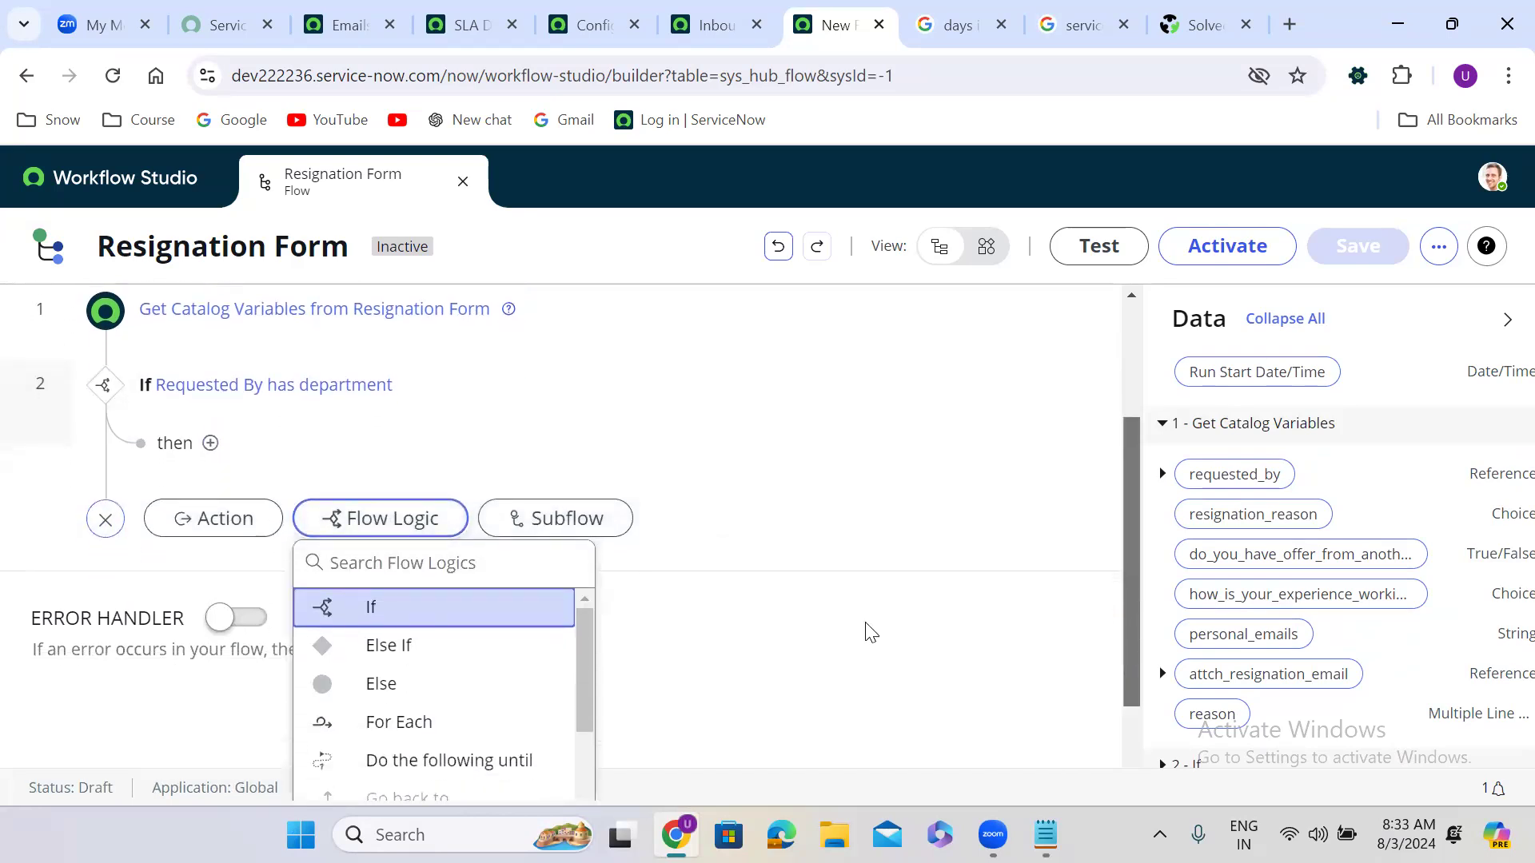
{"action": "left_click", "coordinate": [438, 695]}
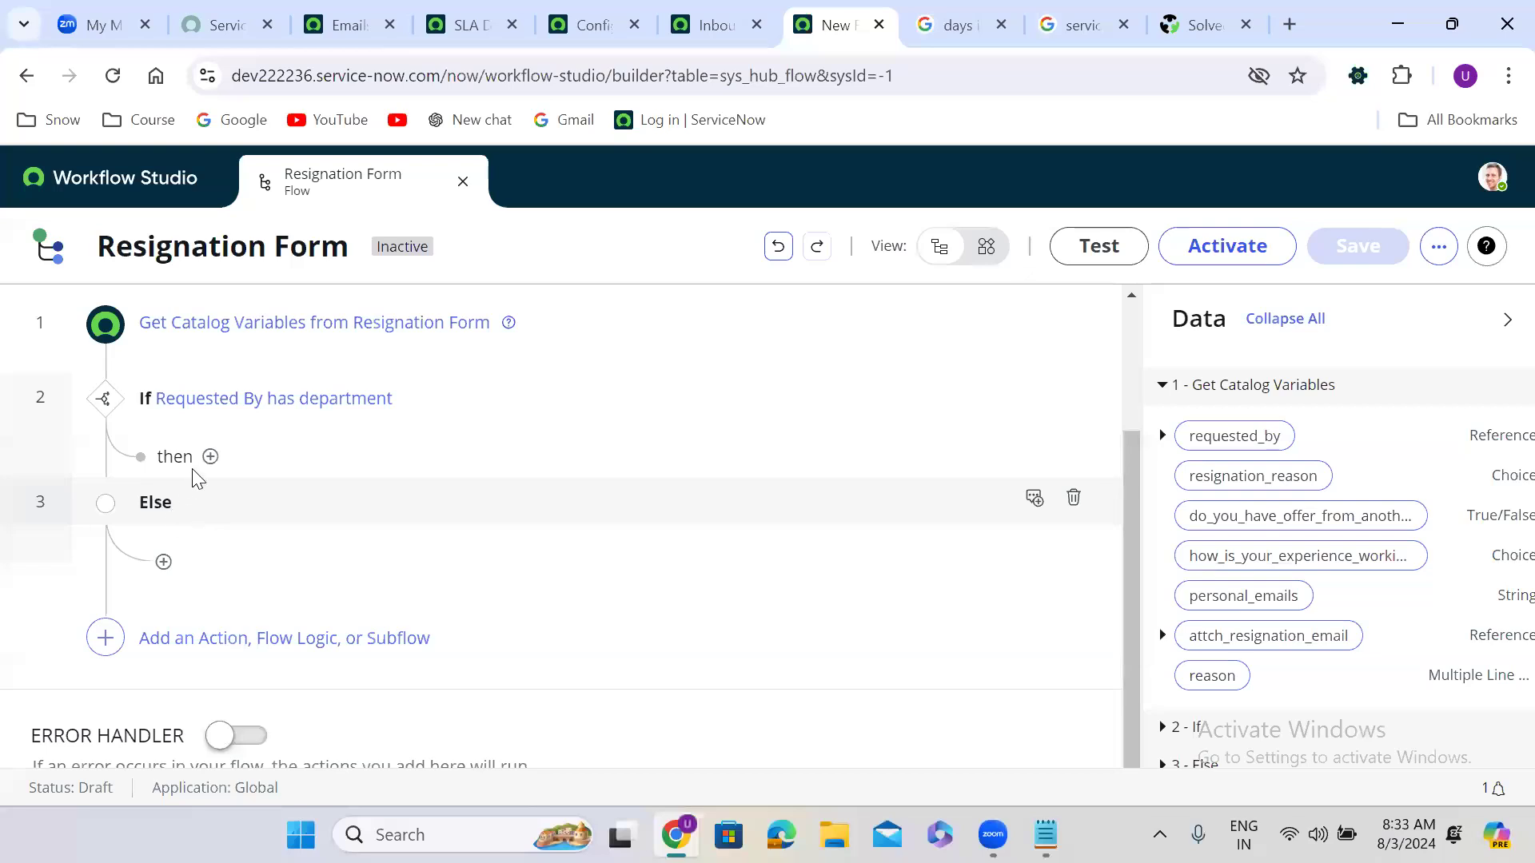
Step: Add an Ask For Approval action inside the If's then branch
{"action": "left_click", "coordinate": [210, 456]}
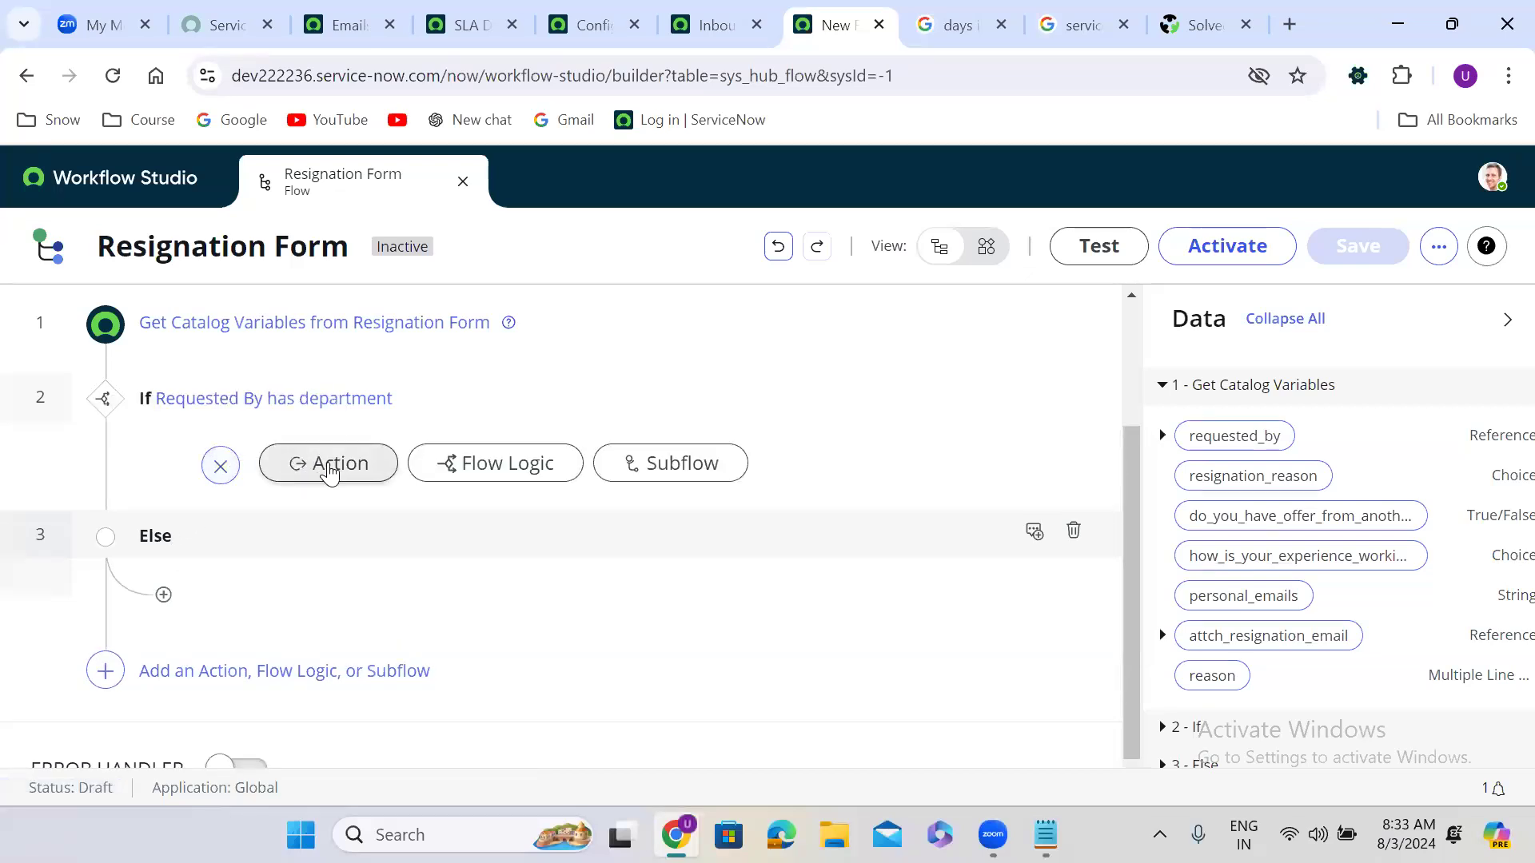
{"action": "left_click", "coordinate": [330, 466]}
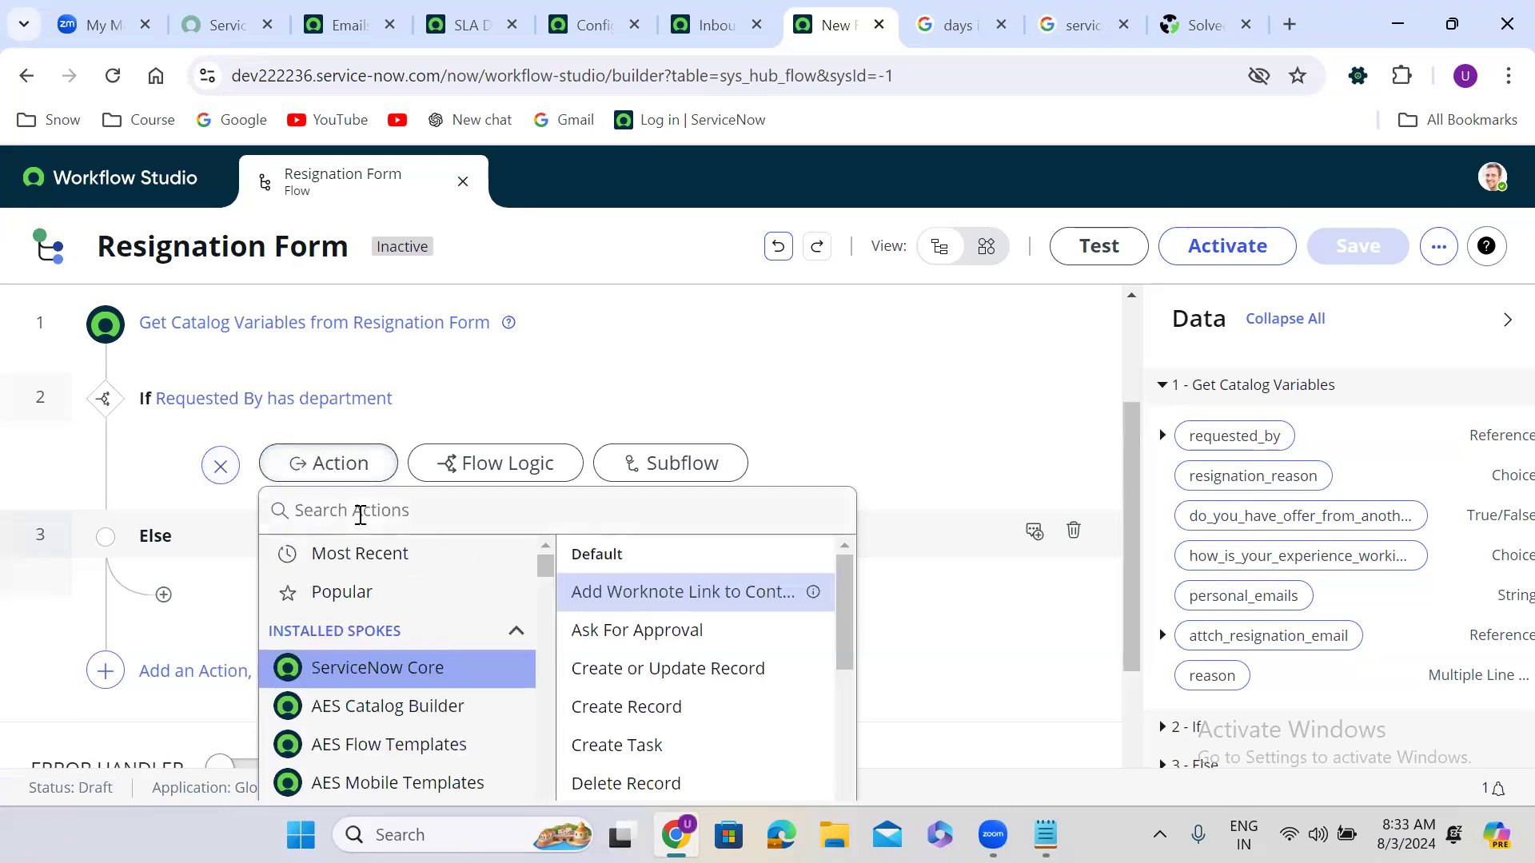
{"action": "type", "text": "a"}
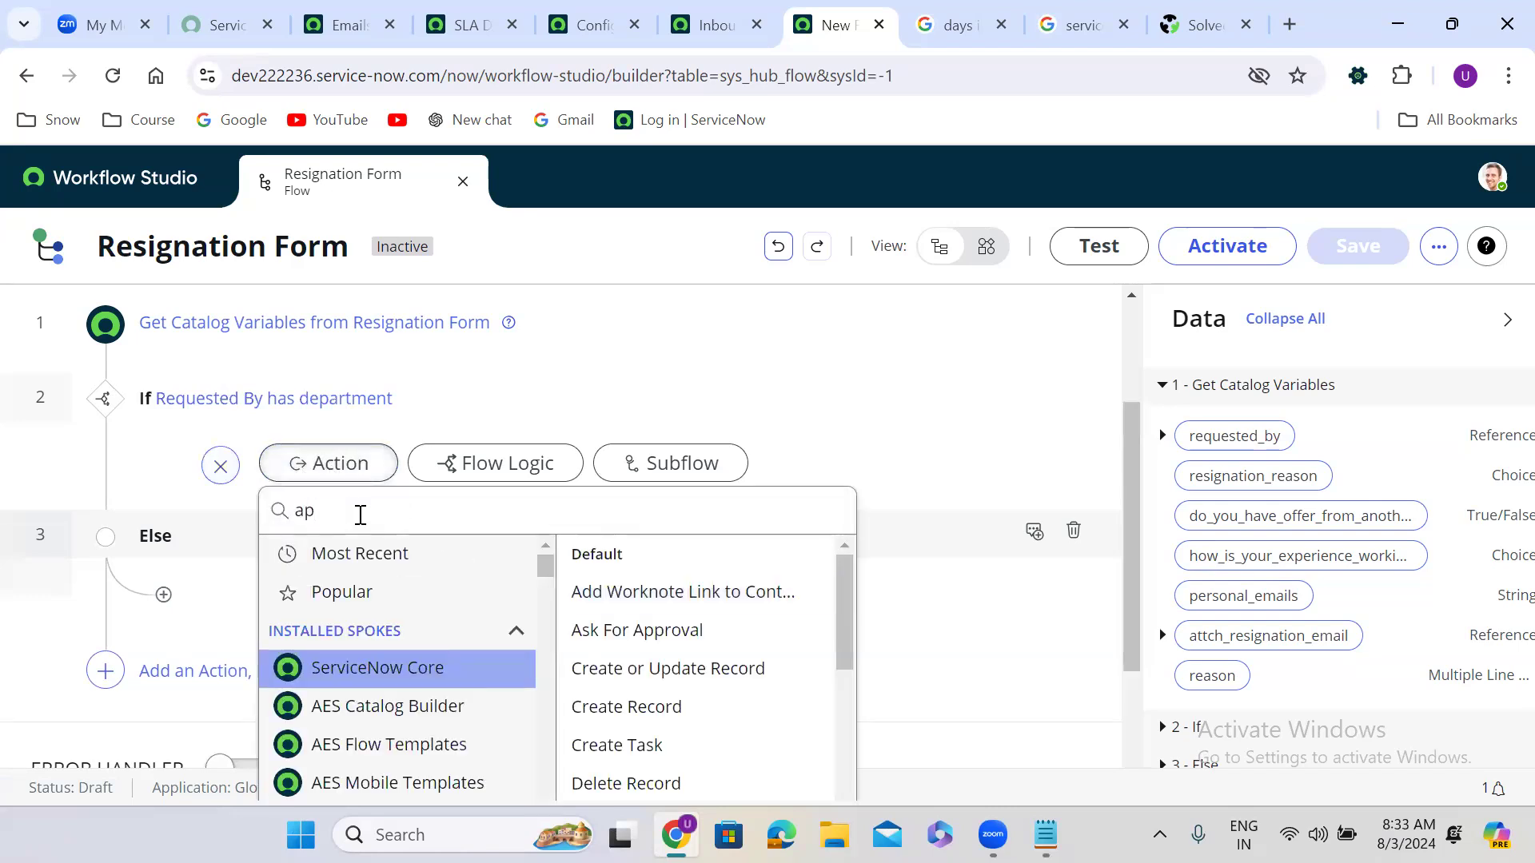
{"action": "type", "text": "p"}
{"action": "key", "text": "BackSpace"}
{"action": "key", "text": "BackSpace"}
{"action": "type", "text": "ask for app"}
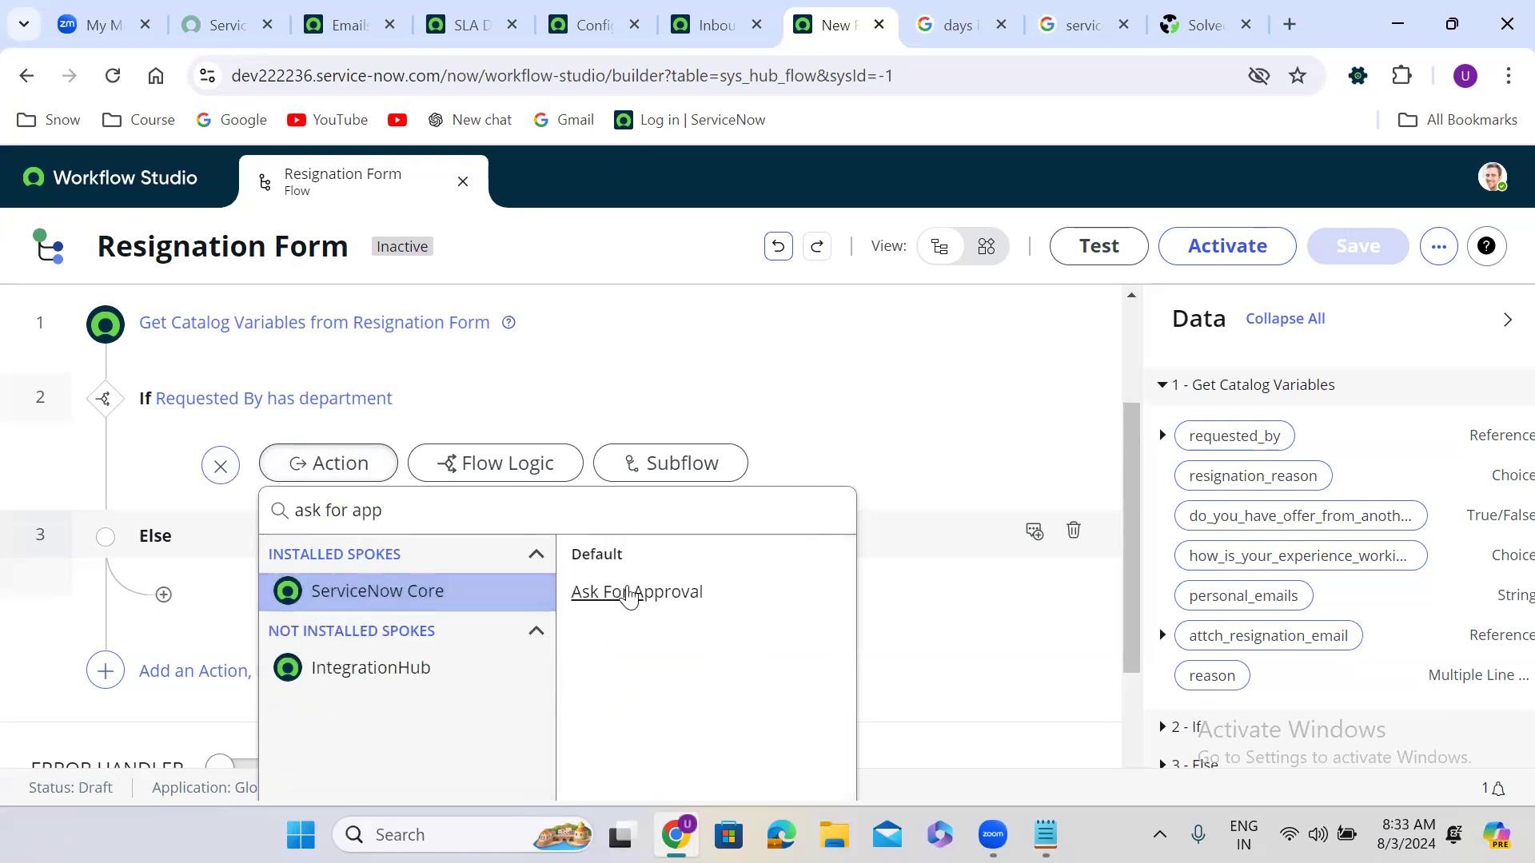
{"action": "left_click", "coordinate": [671, 601]}
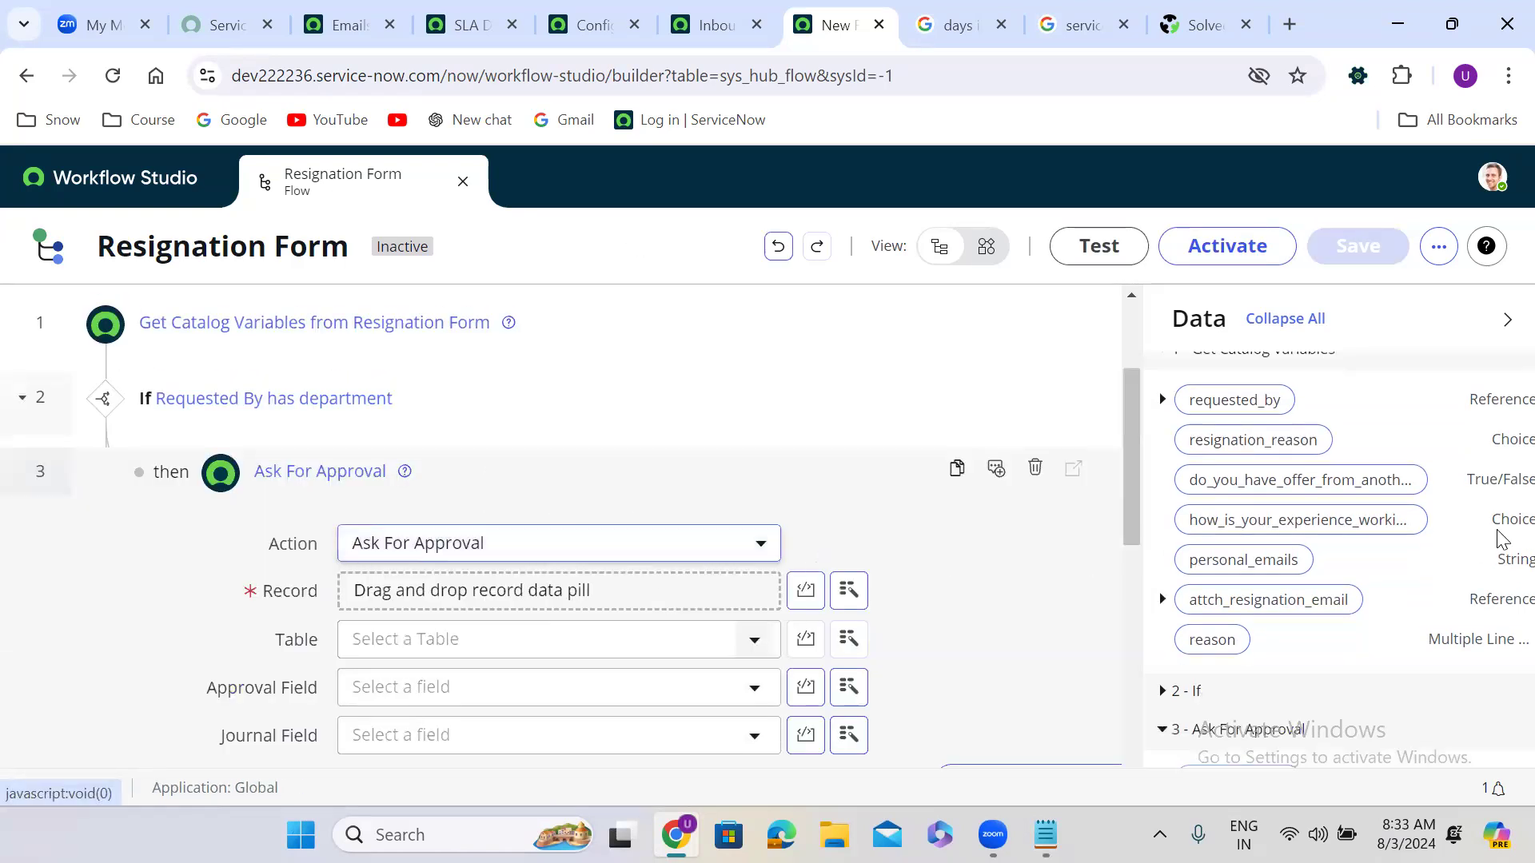
Step: Set the approval Record to the Requested Item, rule 'Approve or Reject' when anyone approves or rejects
{"action": "scroll", "coordinate": [1374, 401], "scroll_direction": "up", "scroll_amount": 3}
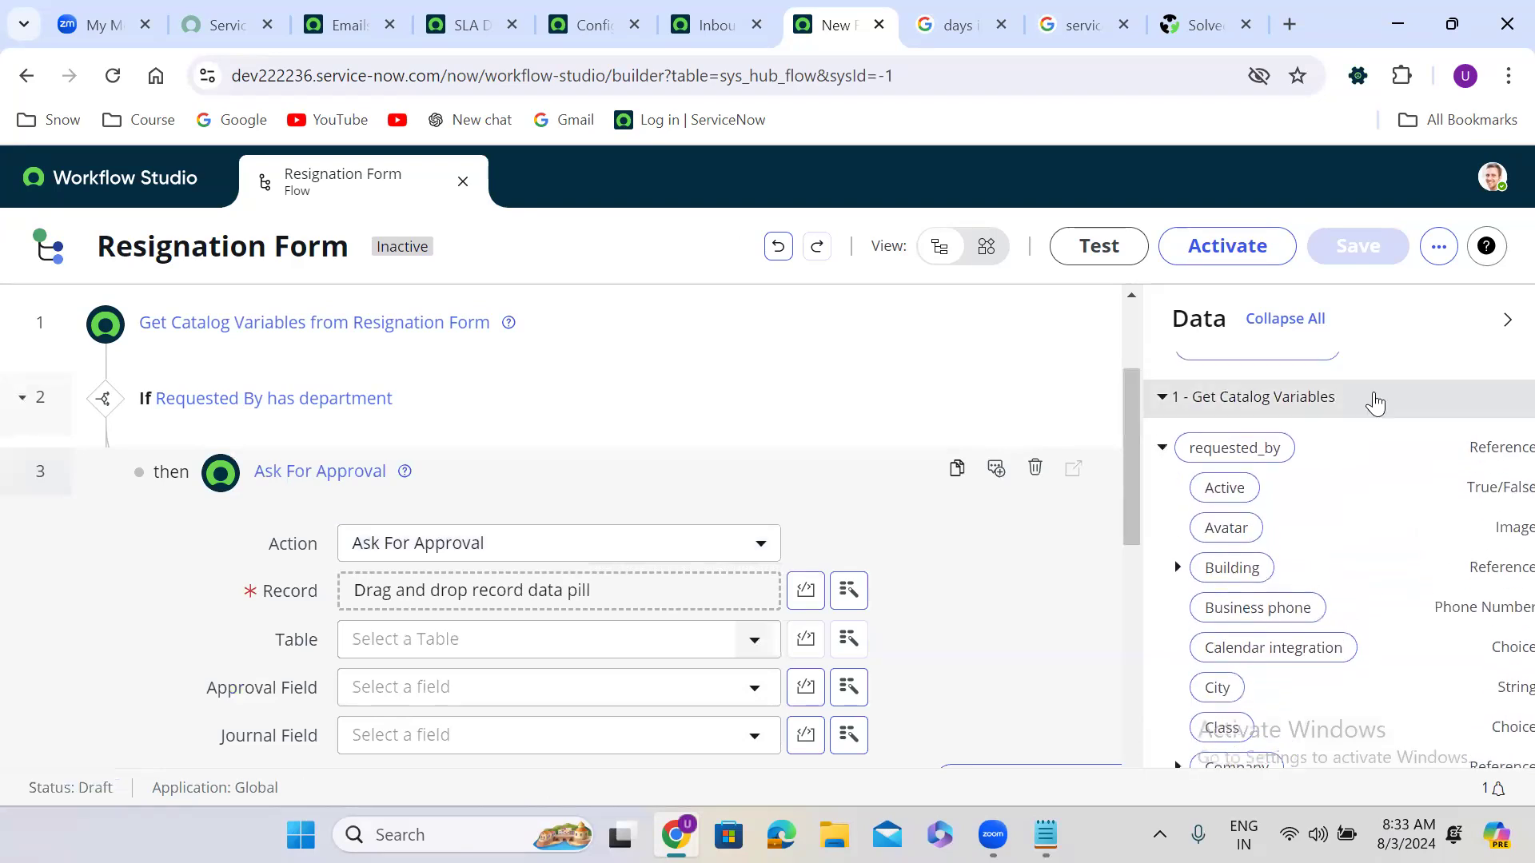
{"action": "scroll", "coordinate": [1375, 402], "scroll_direction": "up", "scroll_amount": 2}
{"action": "left_click_drag", "start_coordinate": [1282, 462], "coordinate": [484, 601]}
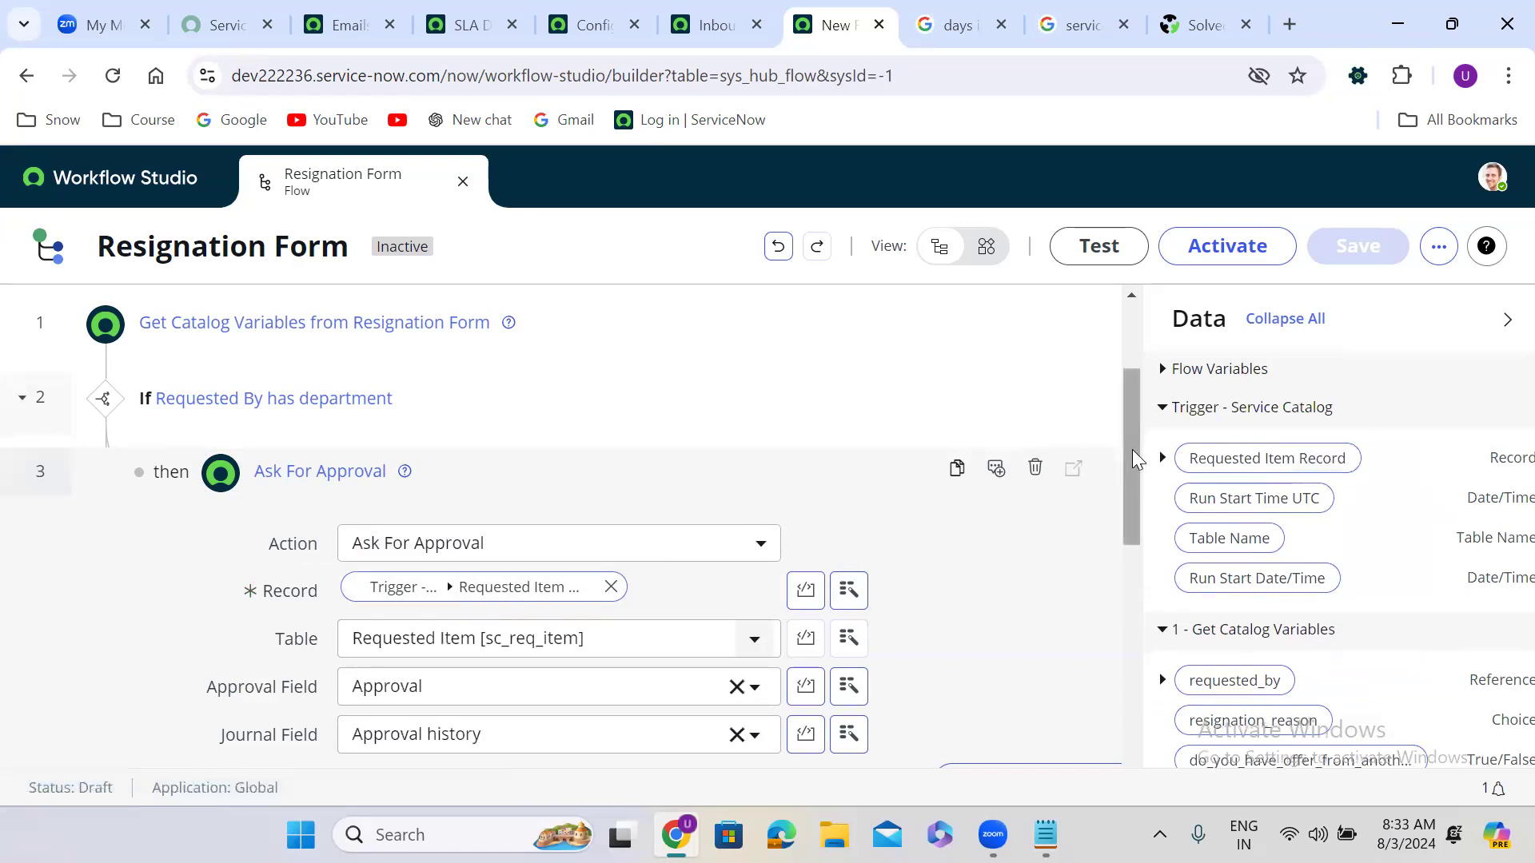
{"action": "left_click_drag", "start_coordinate": [1129, 464], "coordinate": [1123, 558]}
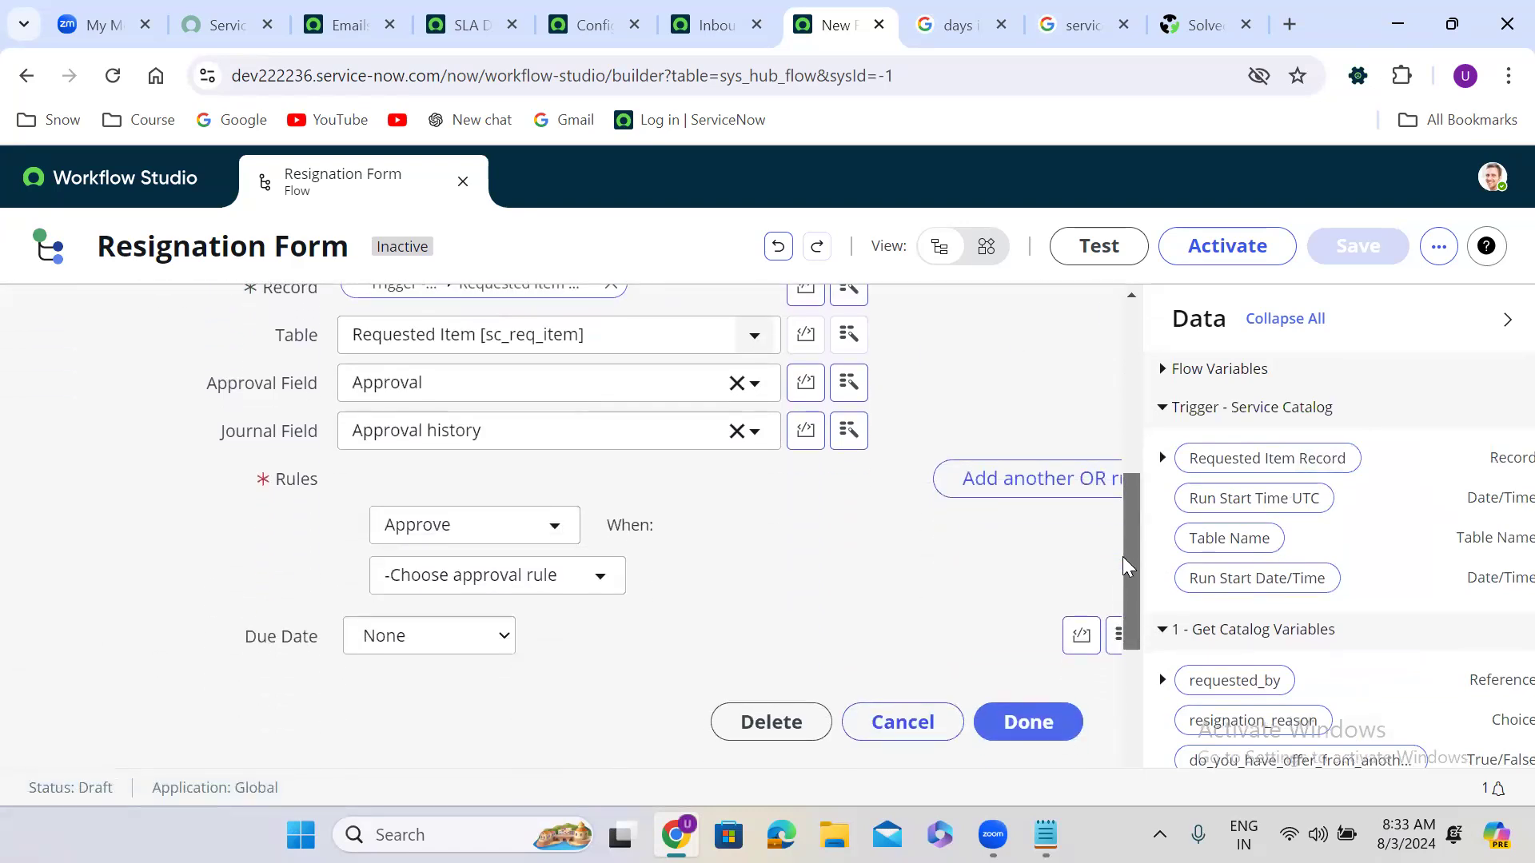
{"action": "left_click", "coordinate": [467, 521]}
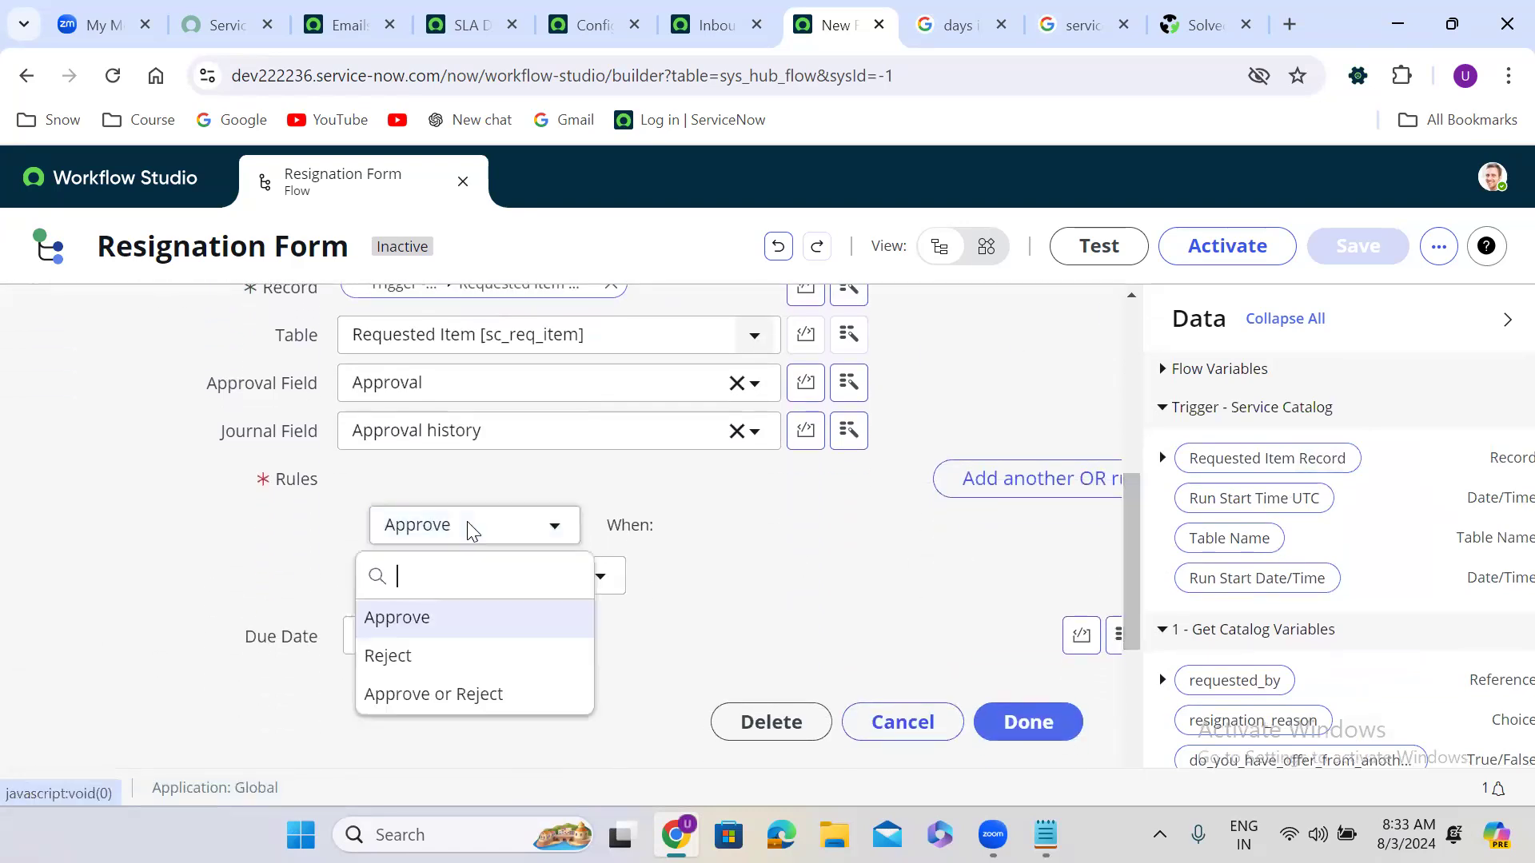
{"action": "left_click", "coordinate": [431, 695]}
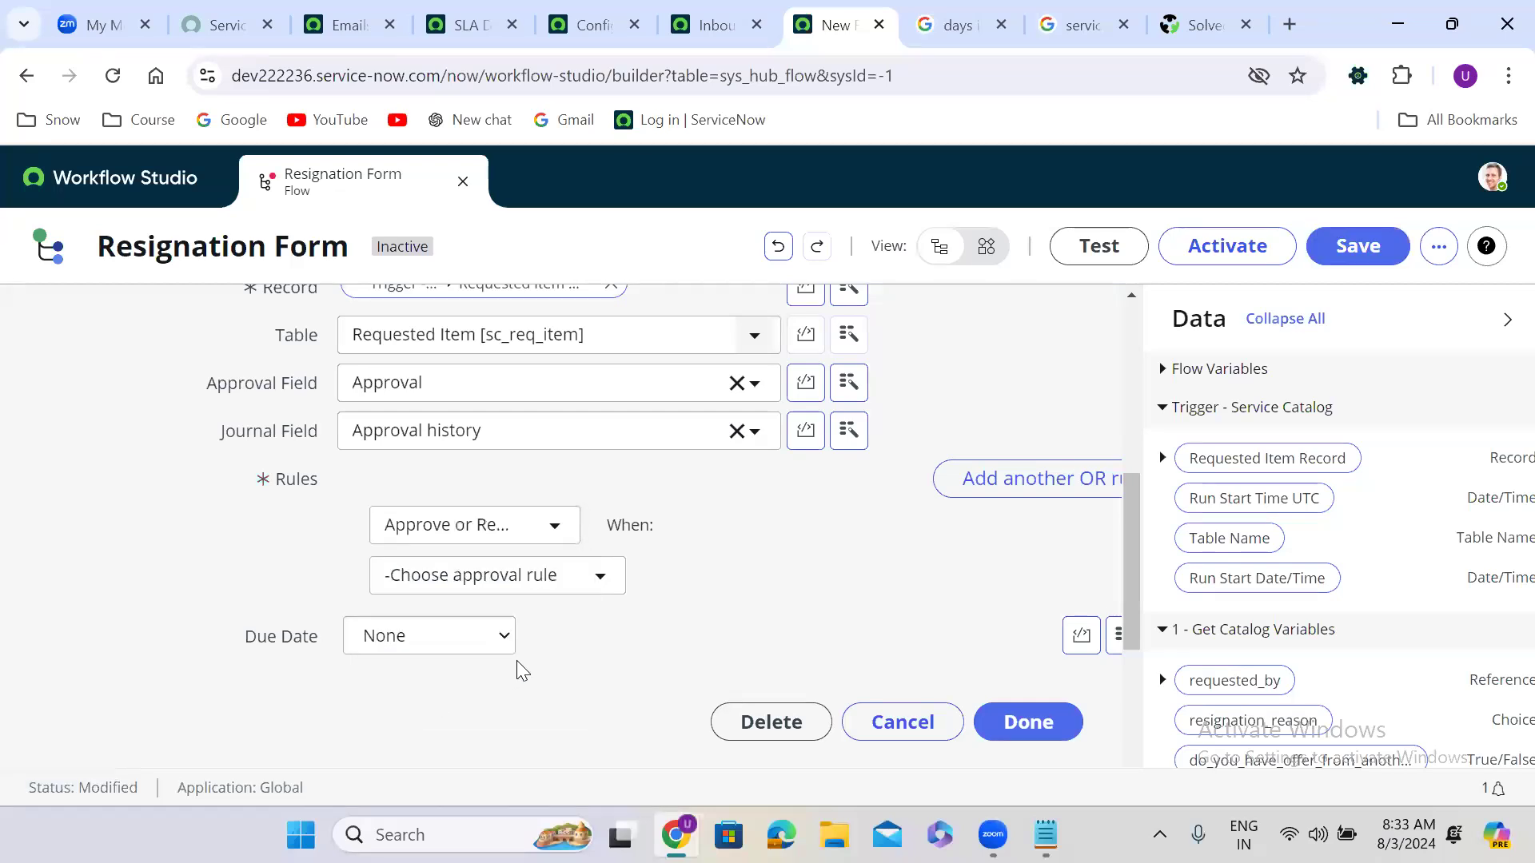
{"action": "left_click", "coordinate": [462, 580]}
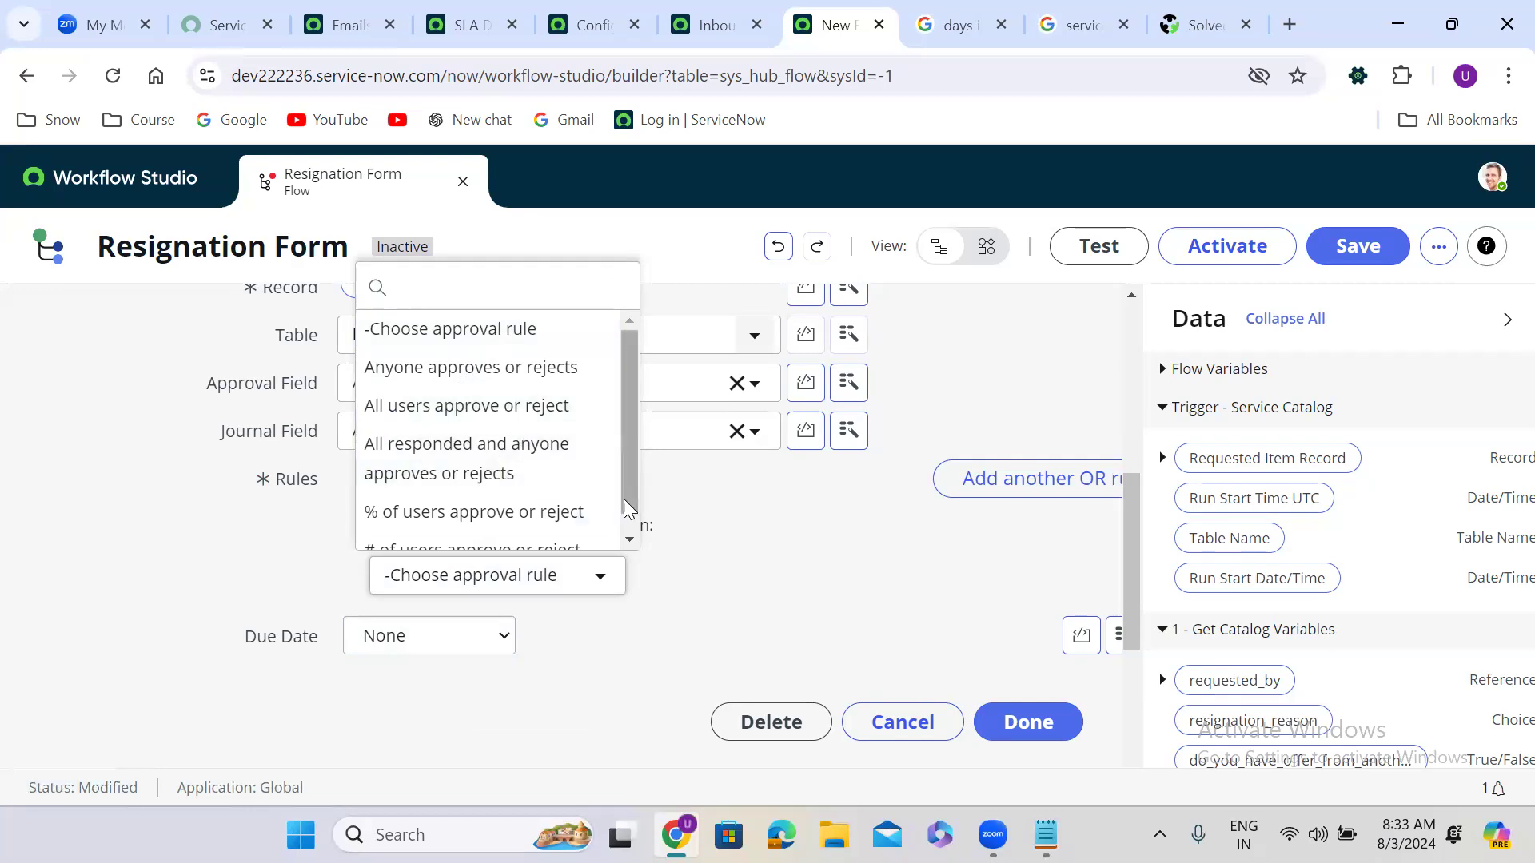
{"action": "left_click", "coordinate": [528, 375]}
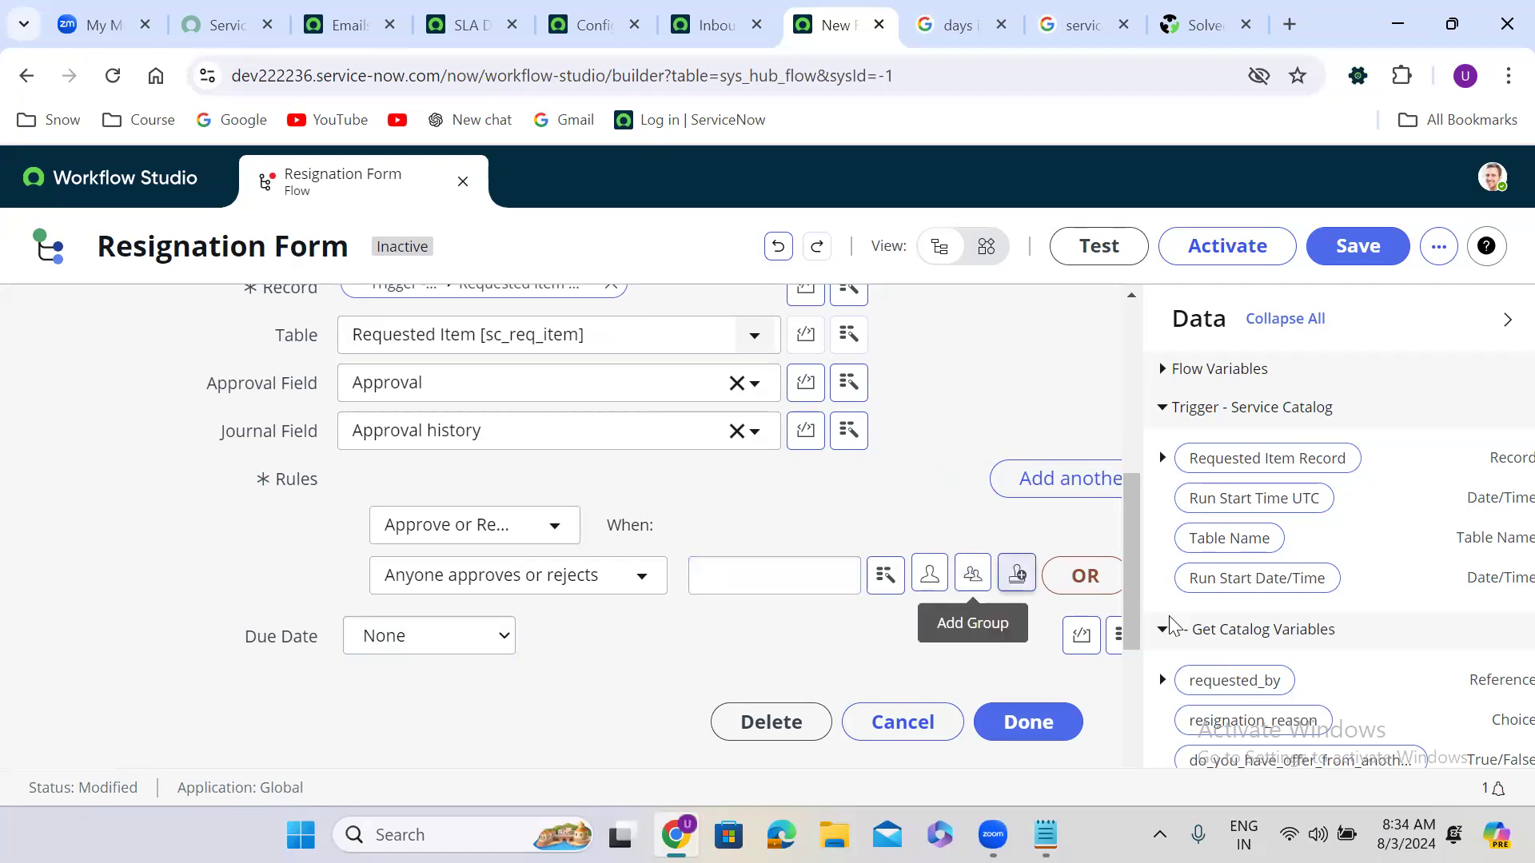
{"action": "scroll", "coordinate": [1362, 674], "scroll_direction": "down", "scroll_amount": 5}
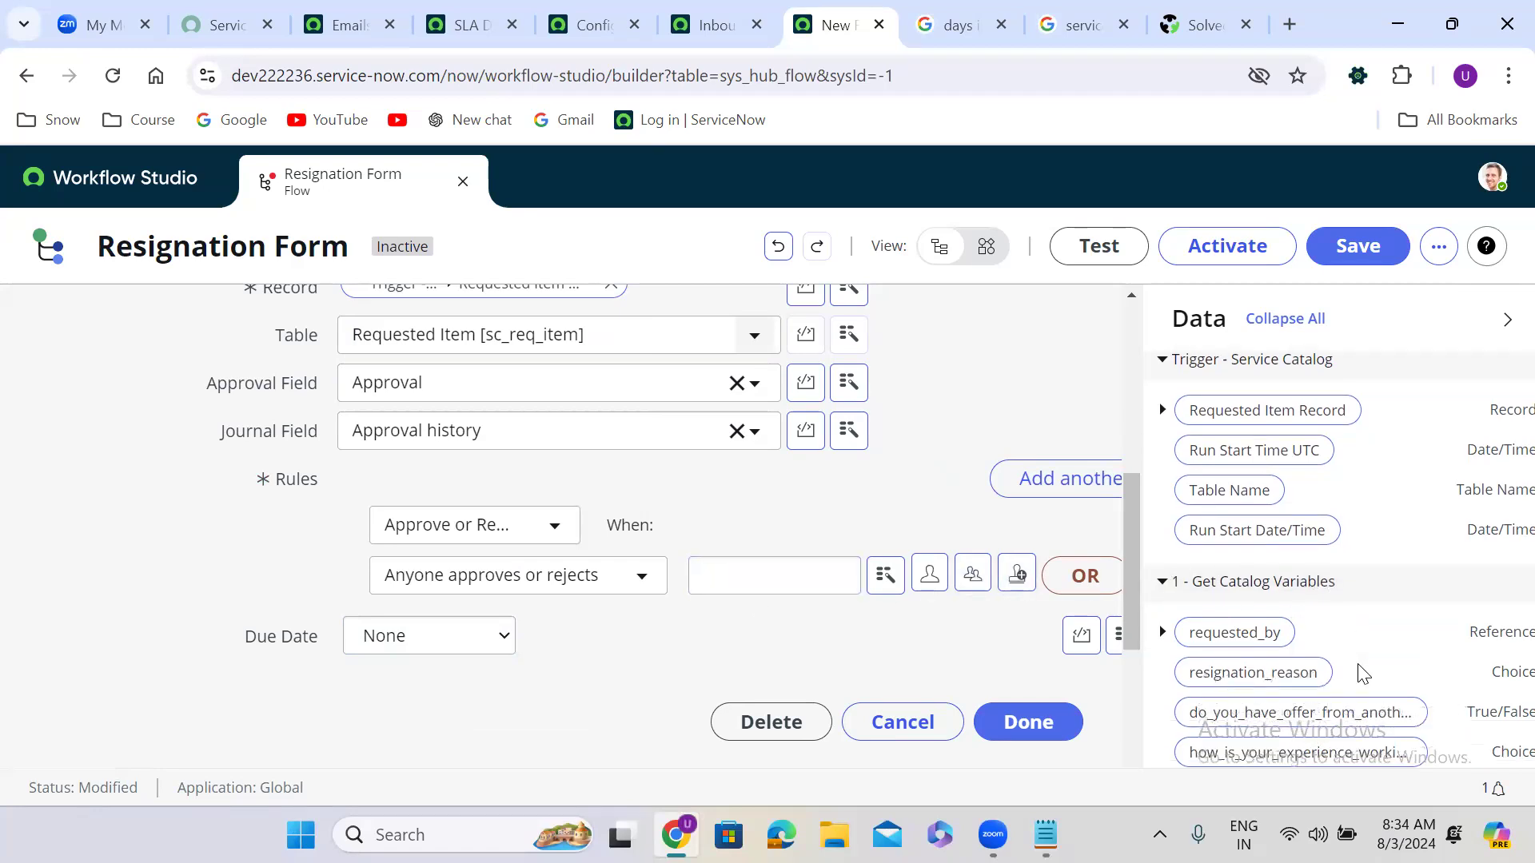
Step: Make requested_by's Department head the approver and close the Ask For Approval step
{"action": "scroll", "coordinate": [1363, 674], "scroll_direction": "up", "scroll_amount": 3}
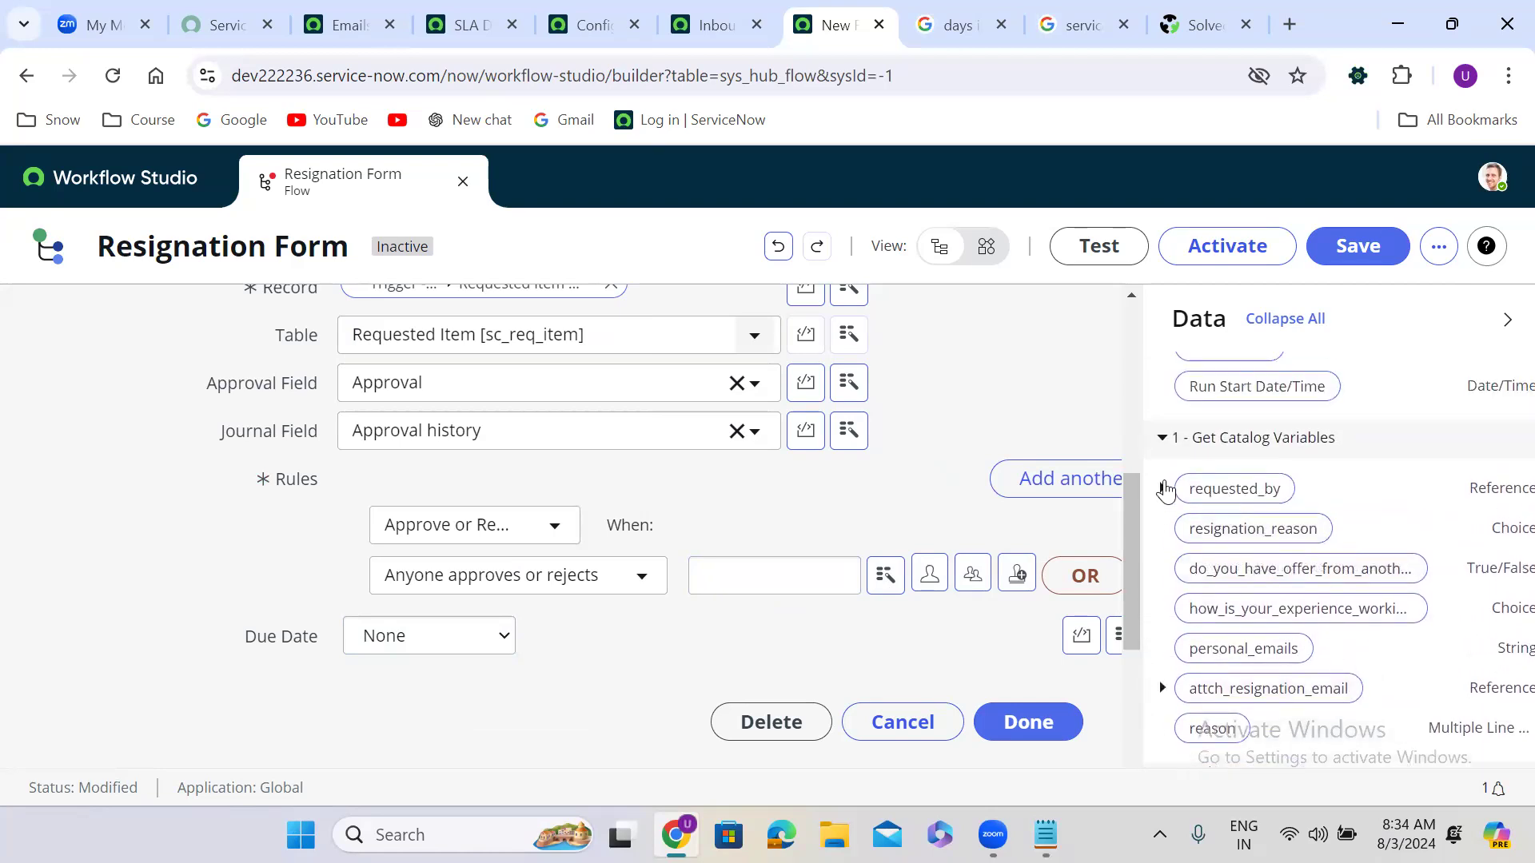
{"action": "left_click", "coordinate": [1163, 488]}
{"action": "left_click", "coordinate": [1317, 605]}
{"action": "scroll", "coordinate": [1317, 605], "scroll_direction": "down", "scroll_amount": 7}
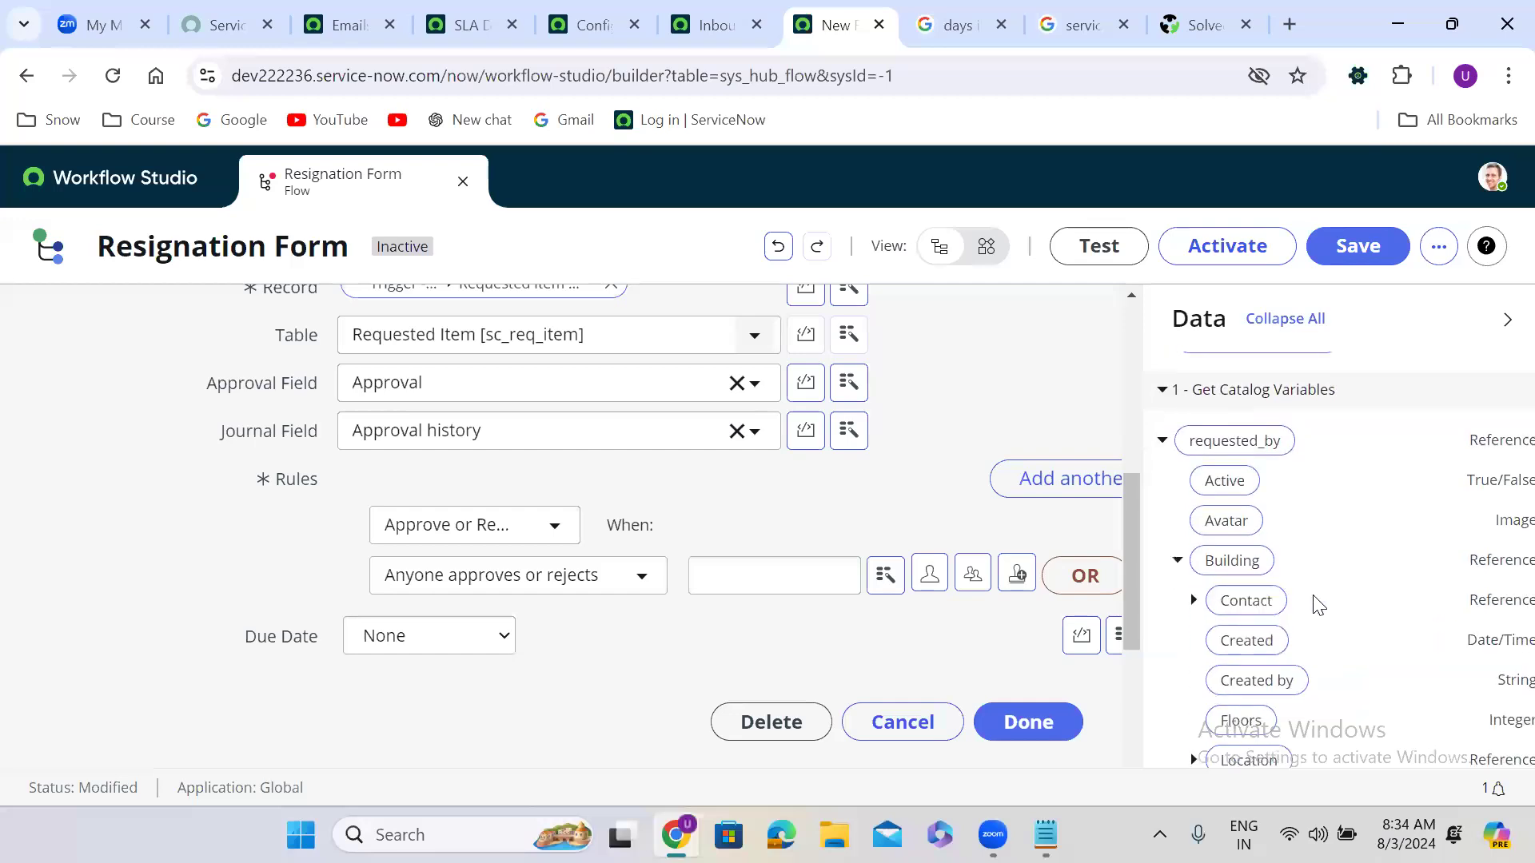
{"action": "scroll", "coordinate": [1317, 605], "scroll_direction": "down", "scroll_amount": 5}
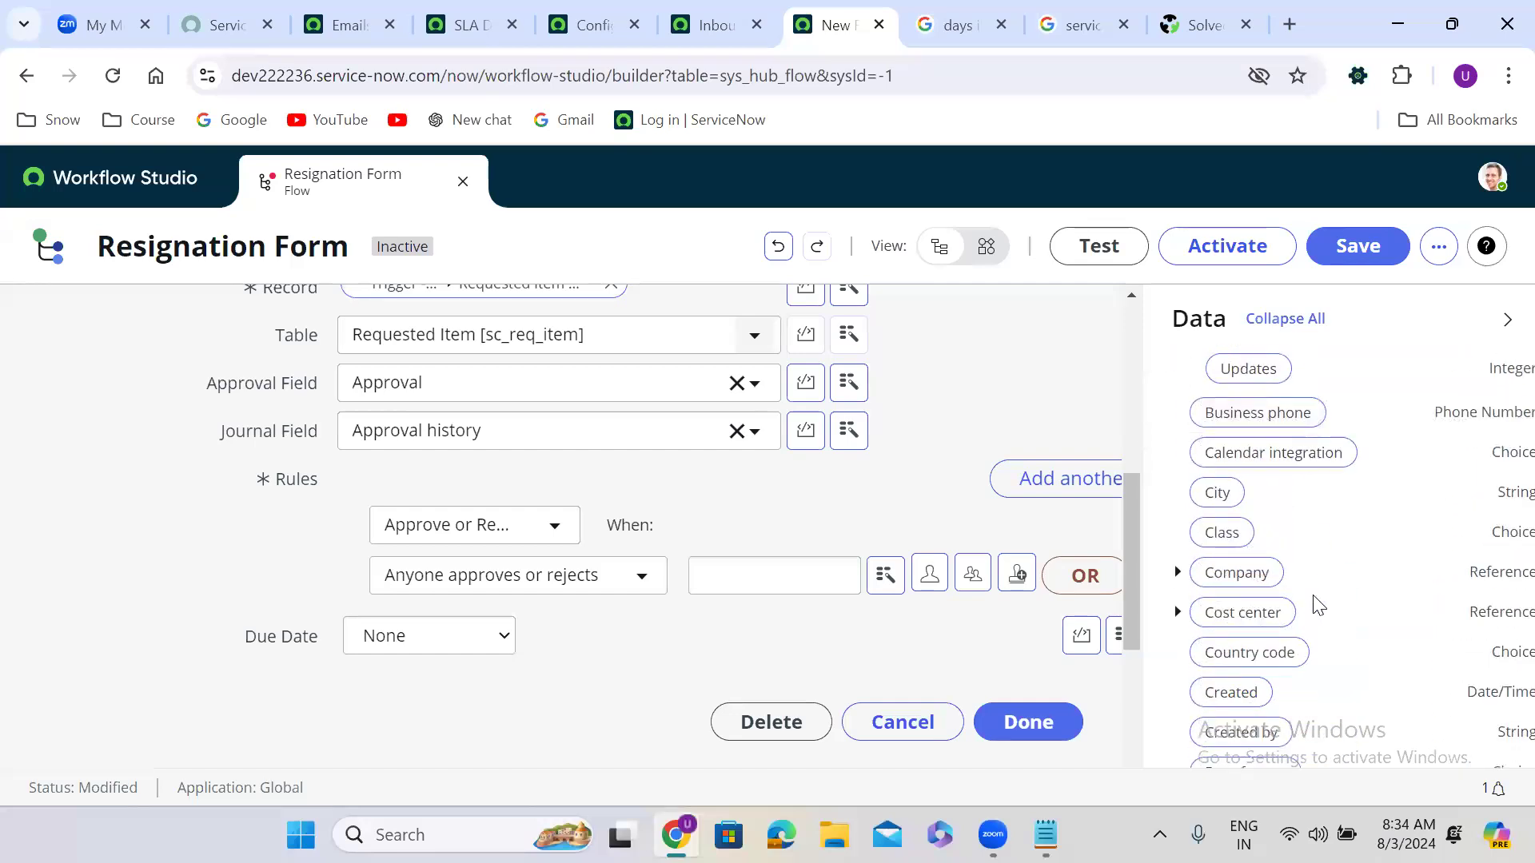
{"action": "scroll", "coordinate": [1312, 595], "scroll_direction": "down", "scroll_amount": 3}
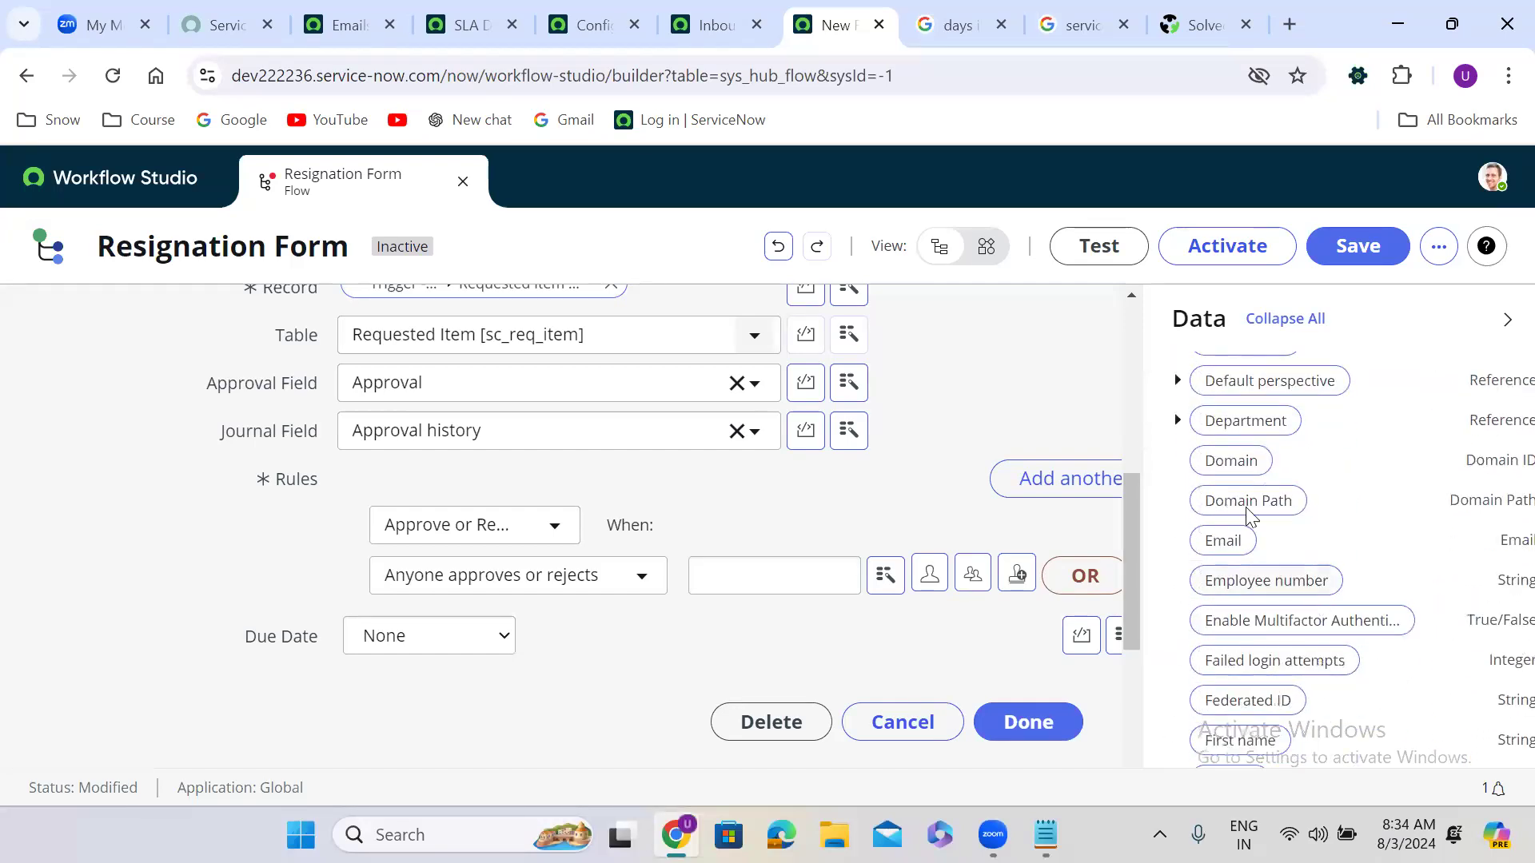
{"action": "left_click", "coordinate": [1178, 422]}
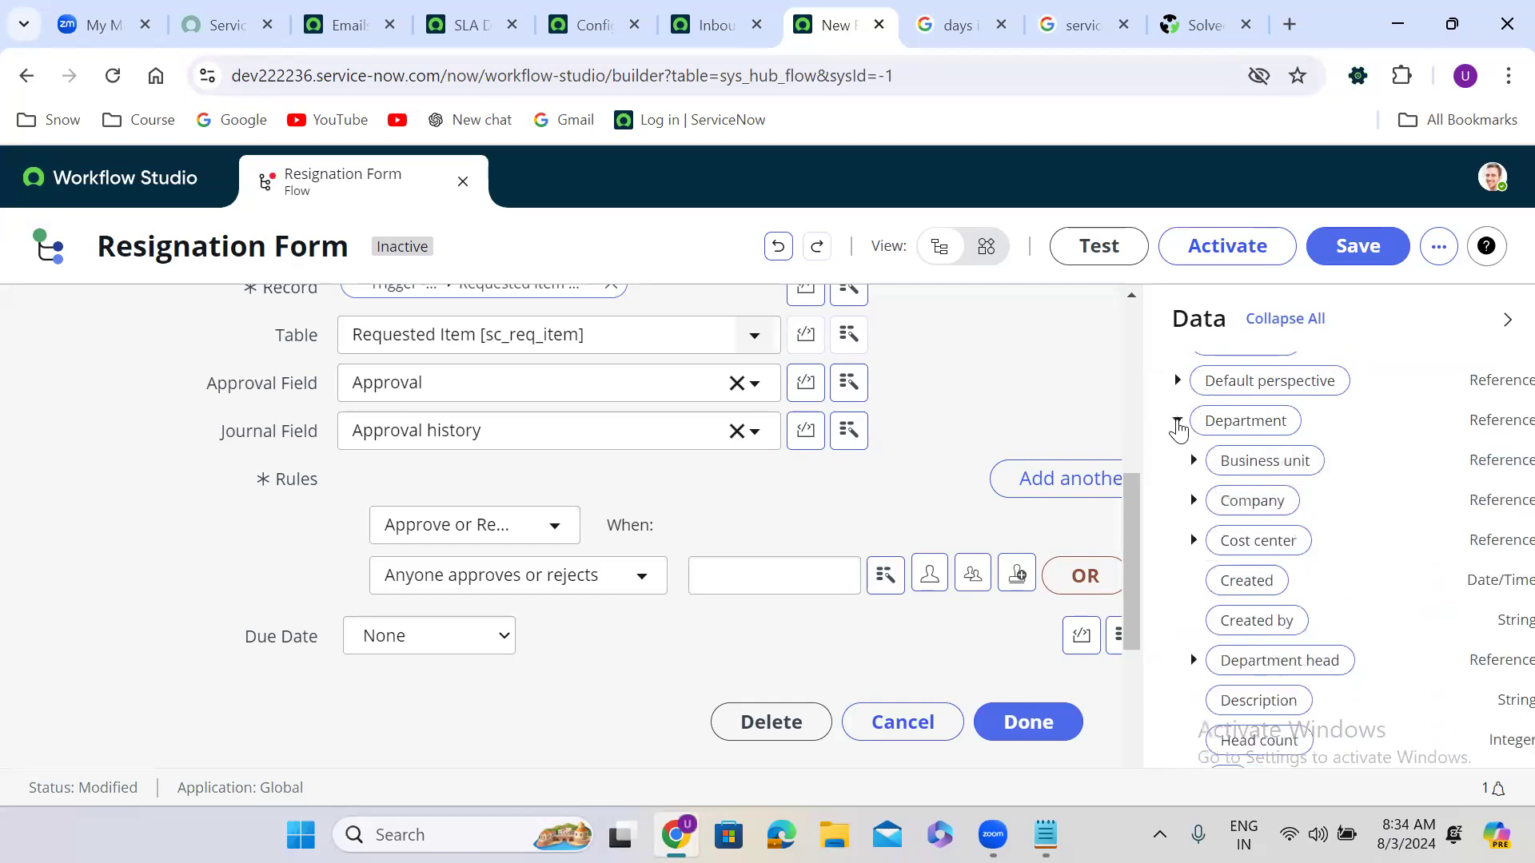
{"action": "left_click", "coordinate": [1372, 535]}
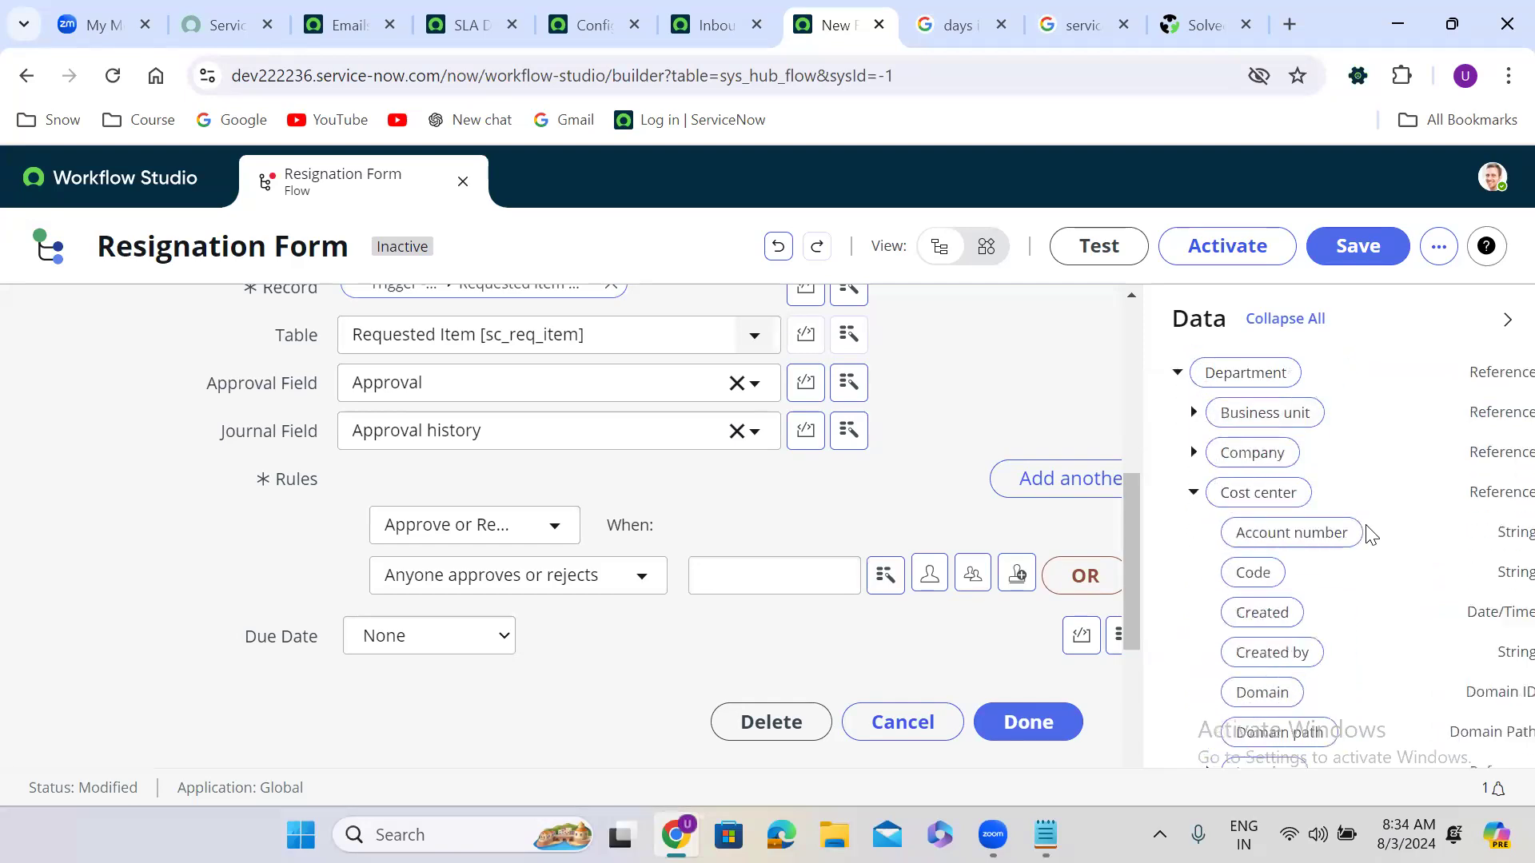
{"action": "scroll", "coordinate": [1371, 535], "scroll_direction": "up", "scroll_amount": 1}
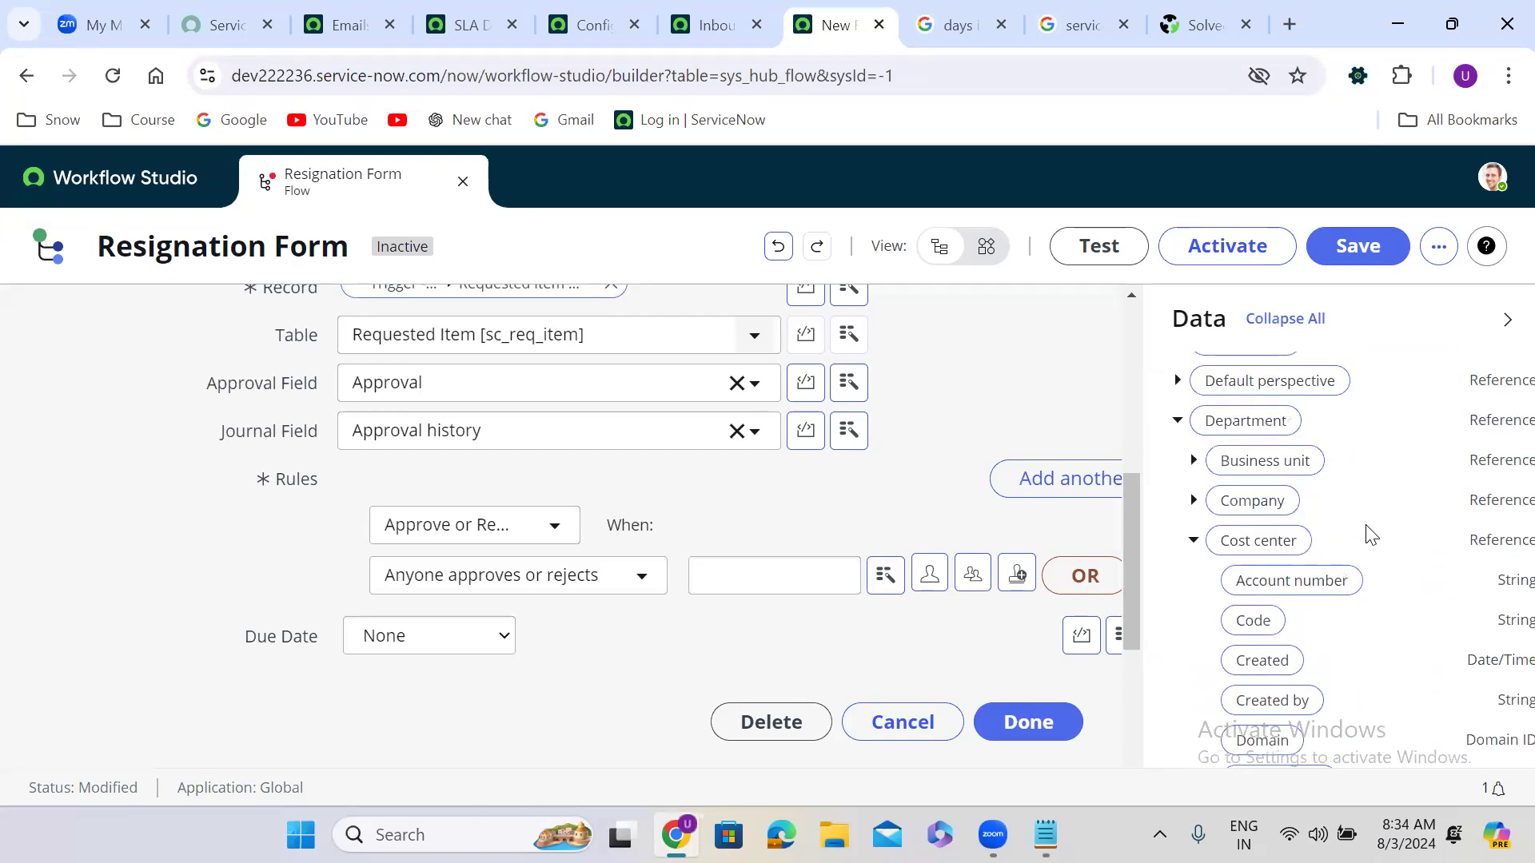
{"action": "scroll", "coordinate": [1371, 535], "scroll_direction": "down", "scroll_amount": 5}
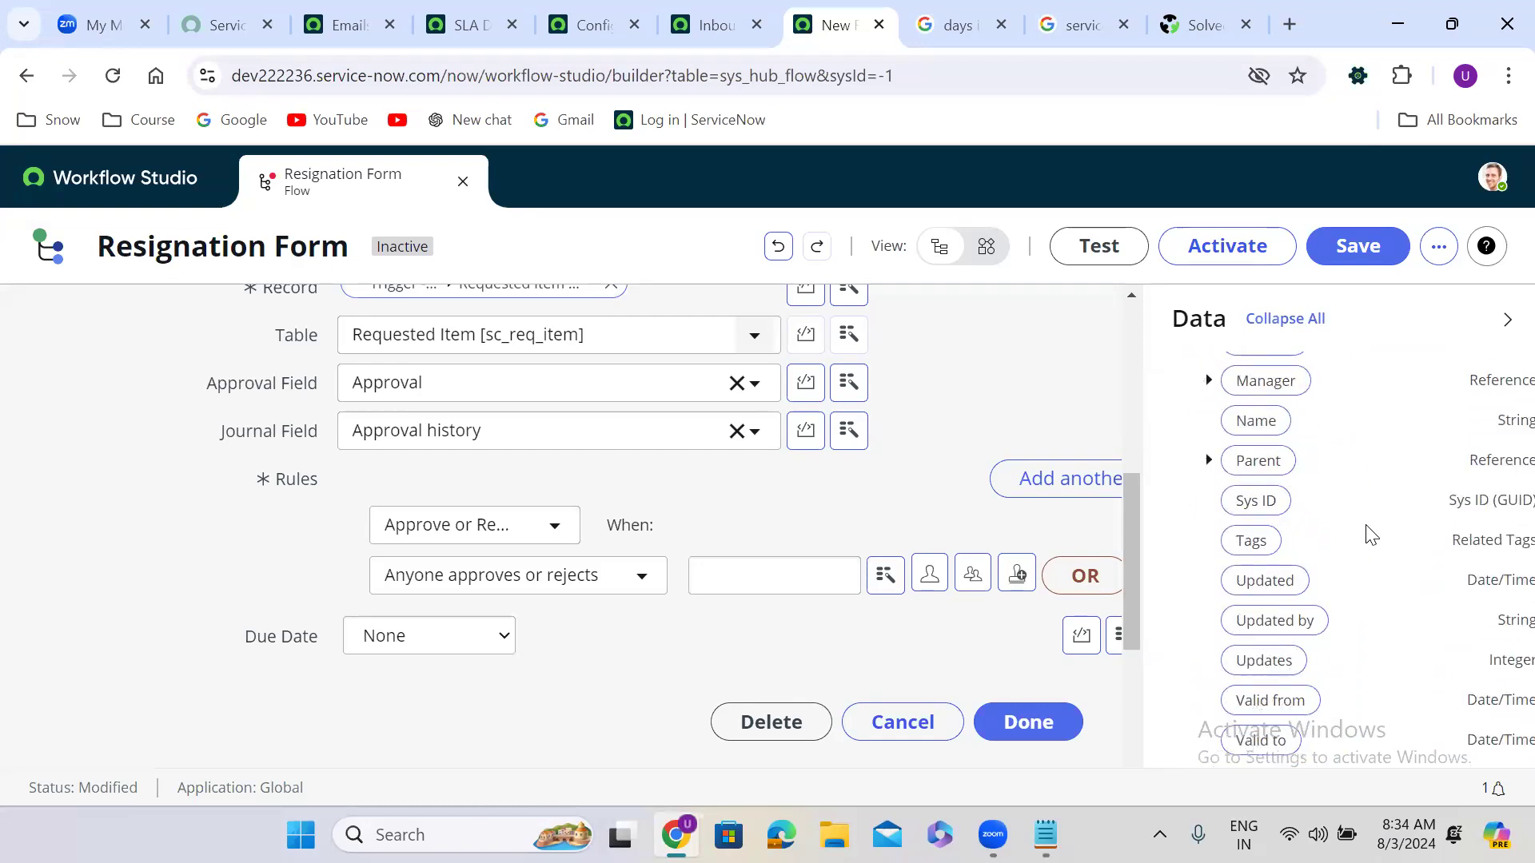
{"action": "scroll", "coordinate": [1372, 534], "scroll_direction": "down", "scroll_amount": 3}
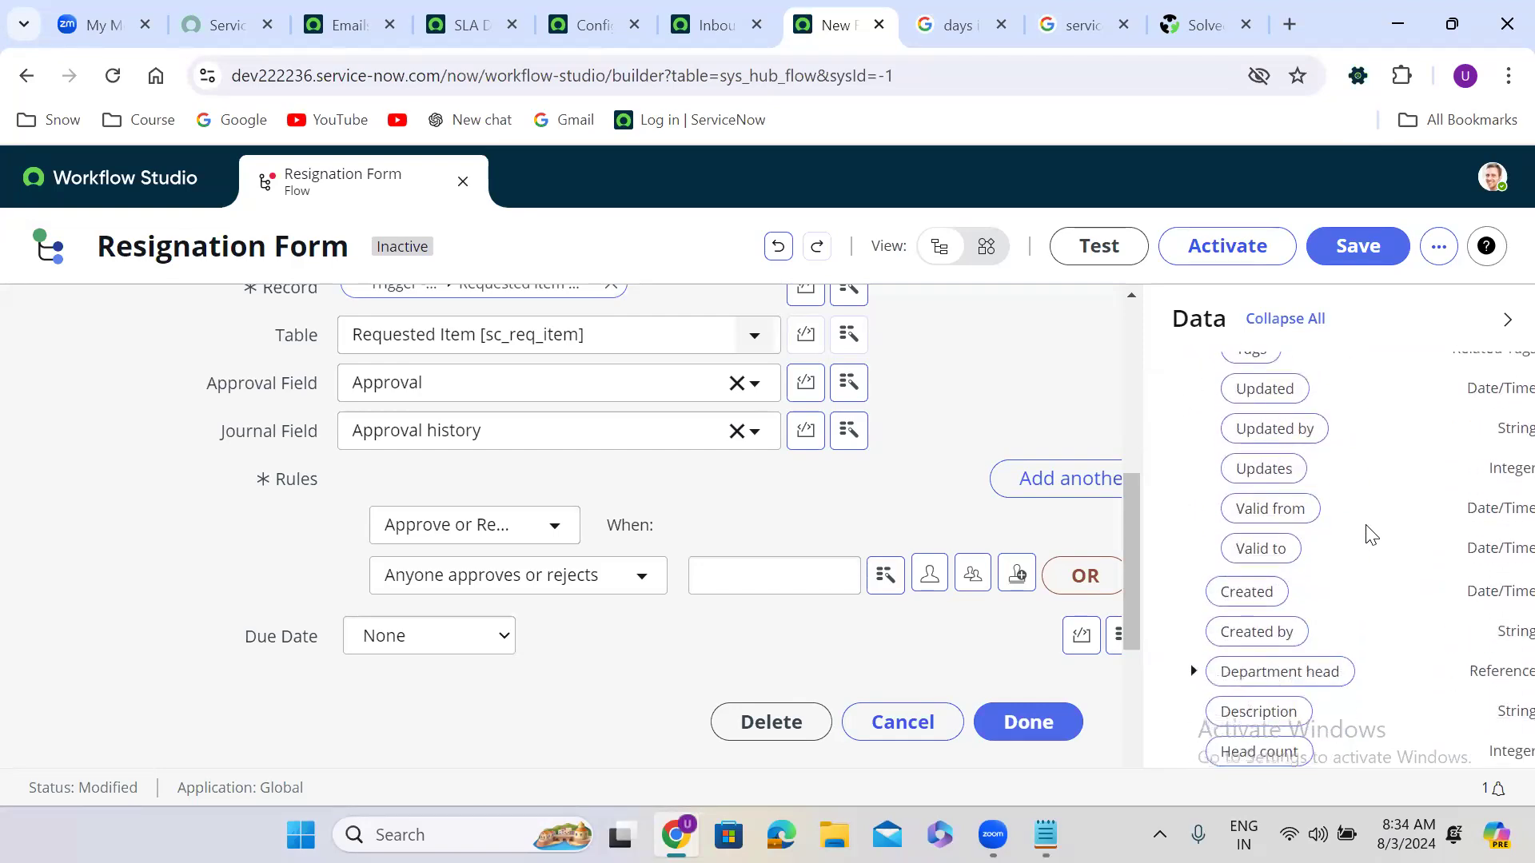
{"action": "left_click_drag", "start_coordinate": [1284, 627], "coordinate": [771, 592]}
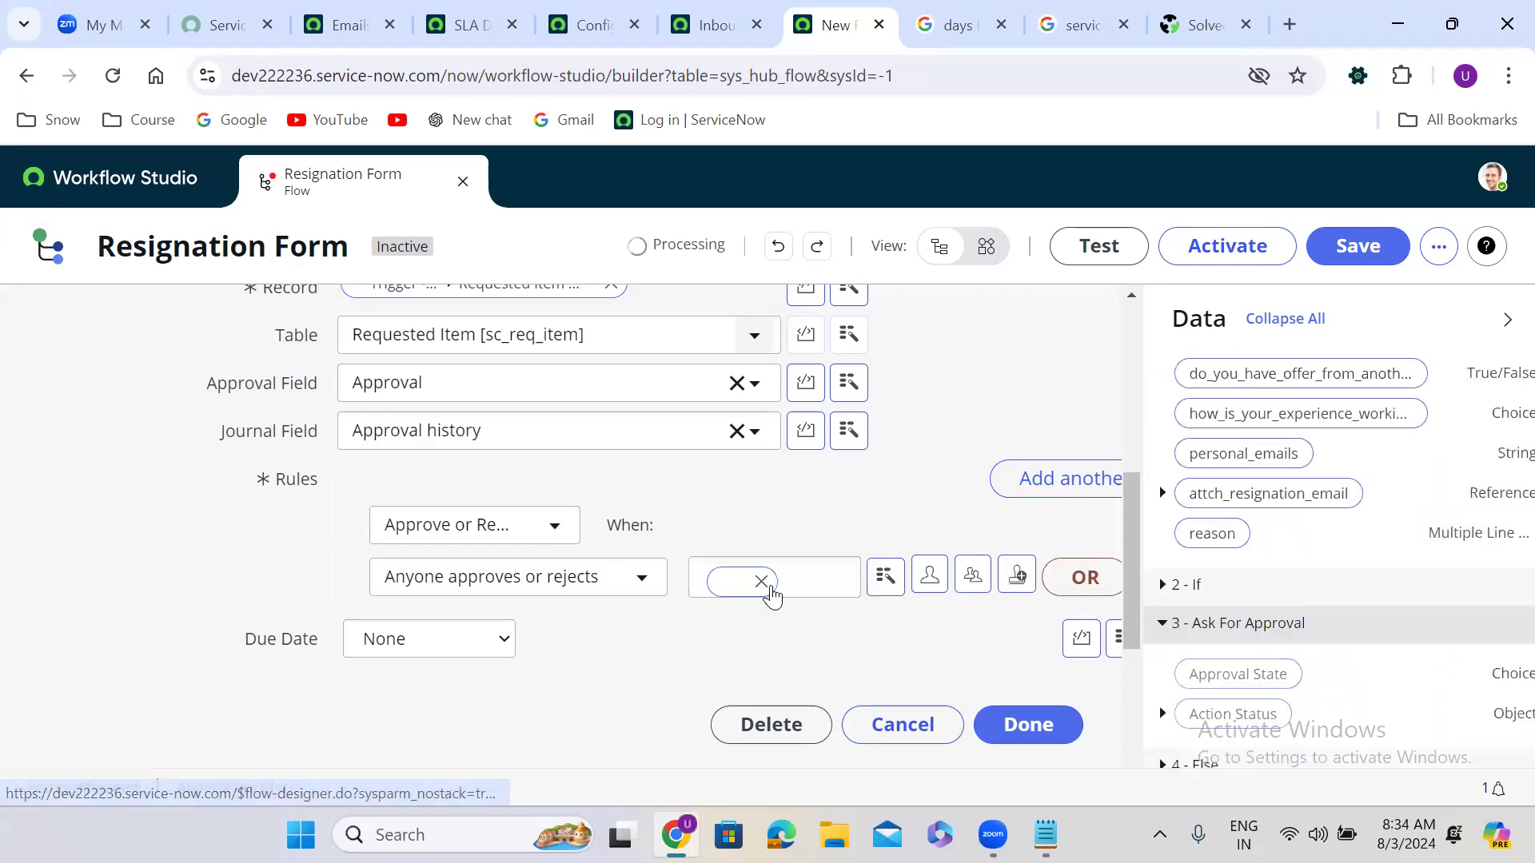
{"action": "left_click", "coordinate": [1029, 724]}
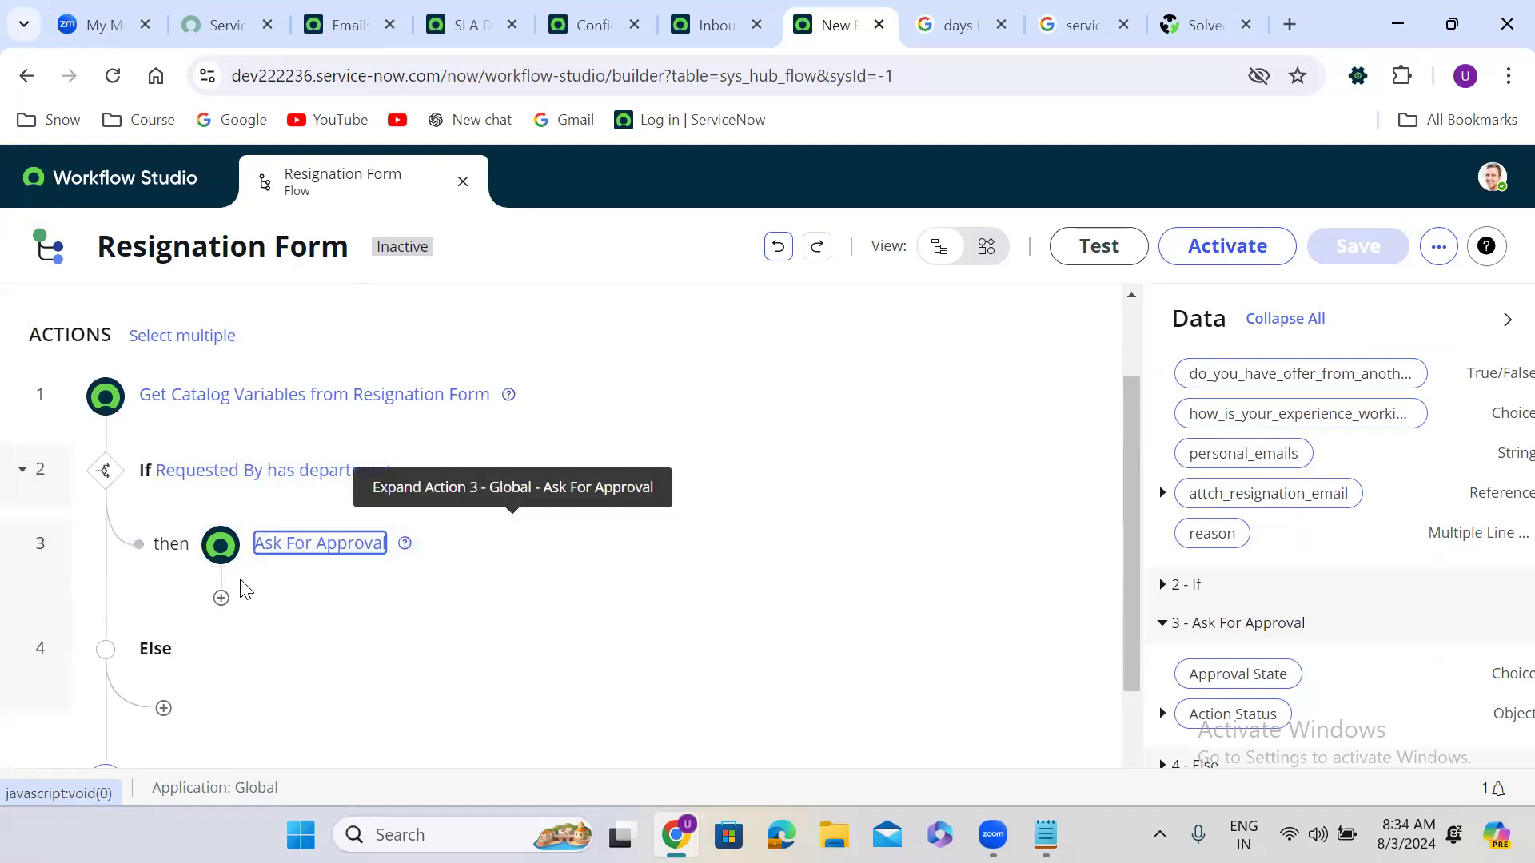
Step: Add an If block after the approval, labelled 'Department Head approves'
{"action": "left_click", "coordinate": [221, 598]}
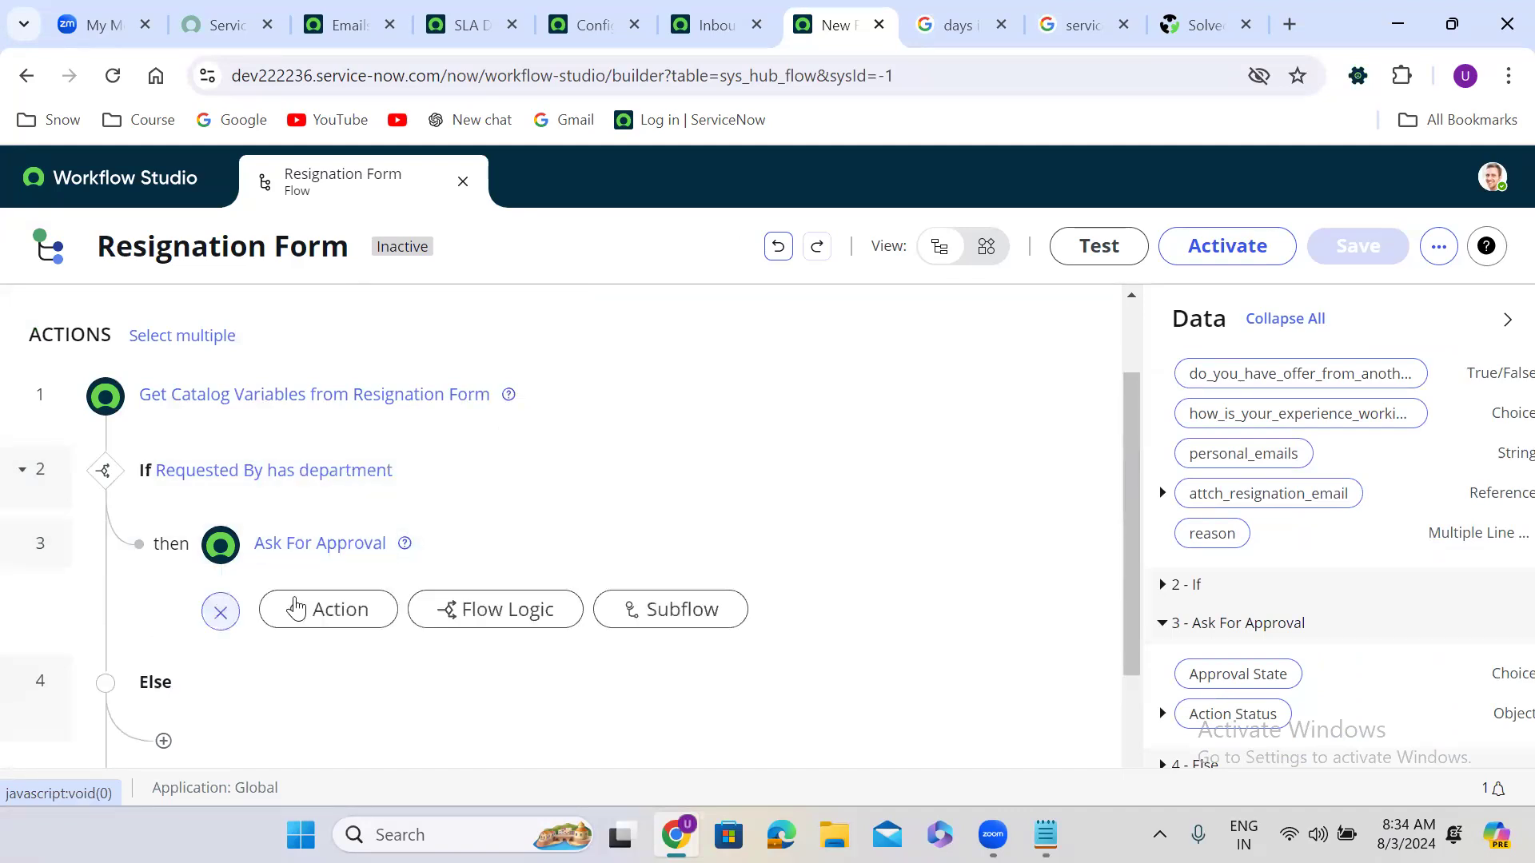
{"action": "left_click", "coordinate": [490, 612]}
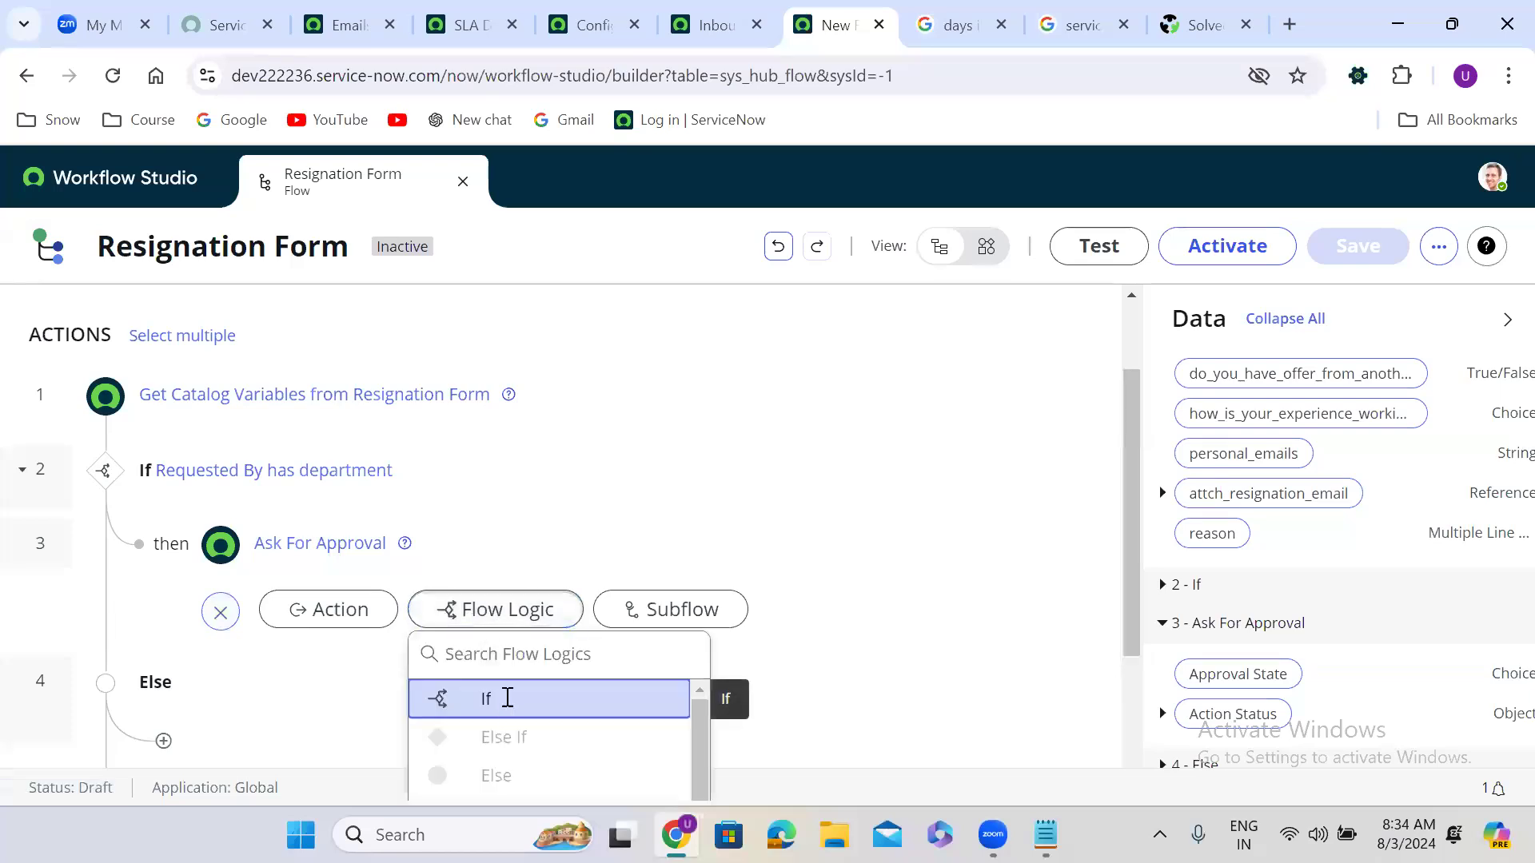
{"action": "left_click", "coordinate": [506, 704]}
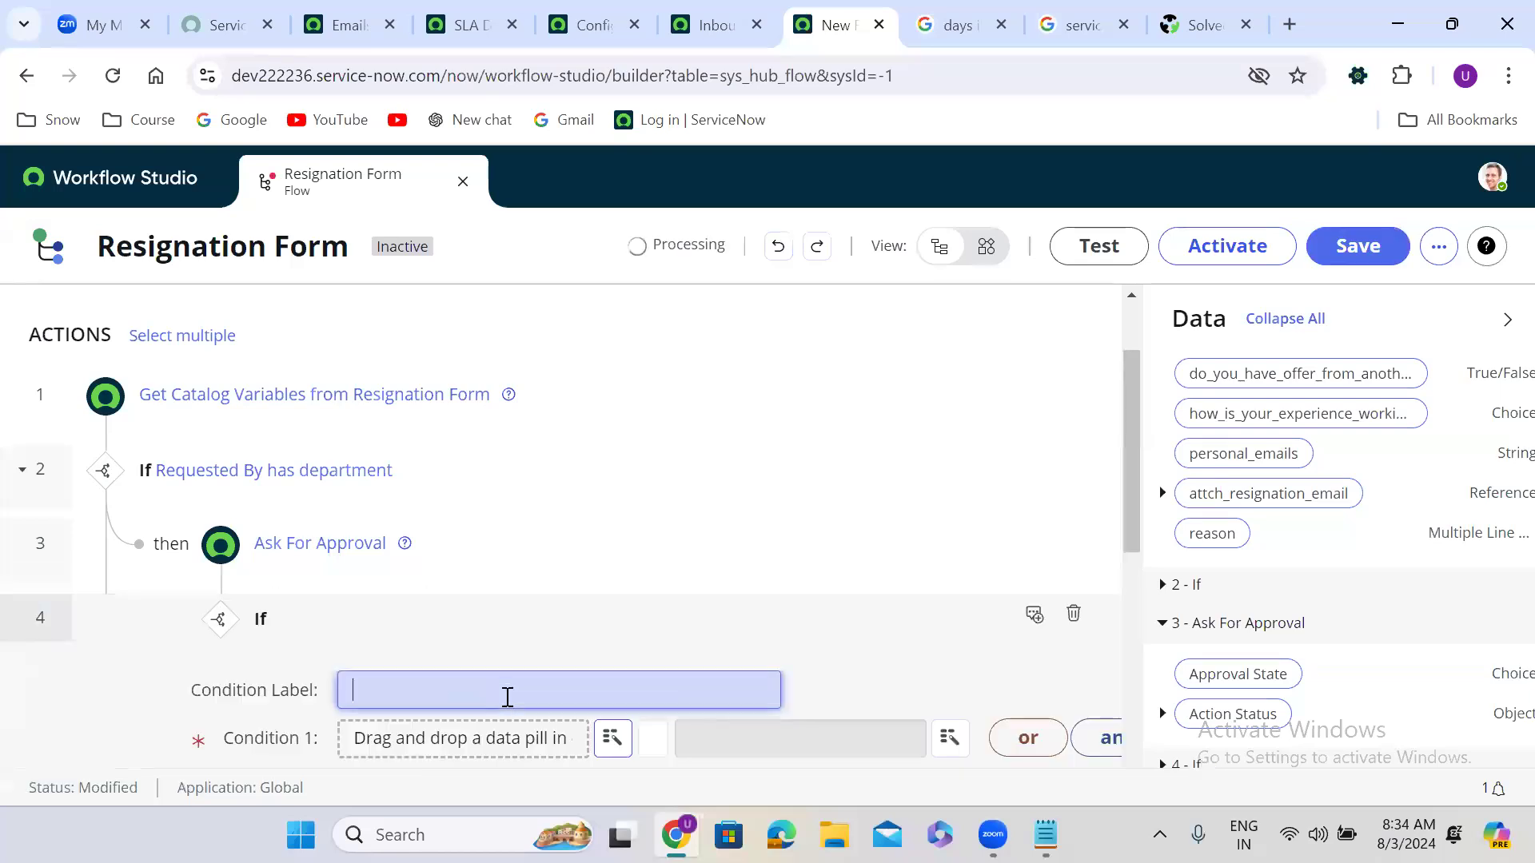
{"action": "left_click", "coordinate": [549, 689]}
{"action": "type", "text": "Department Head approves"}
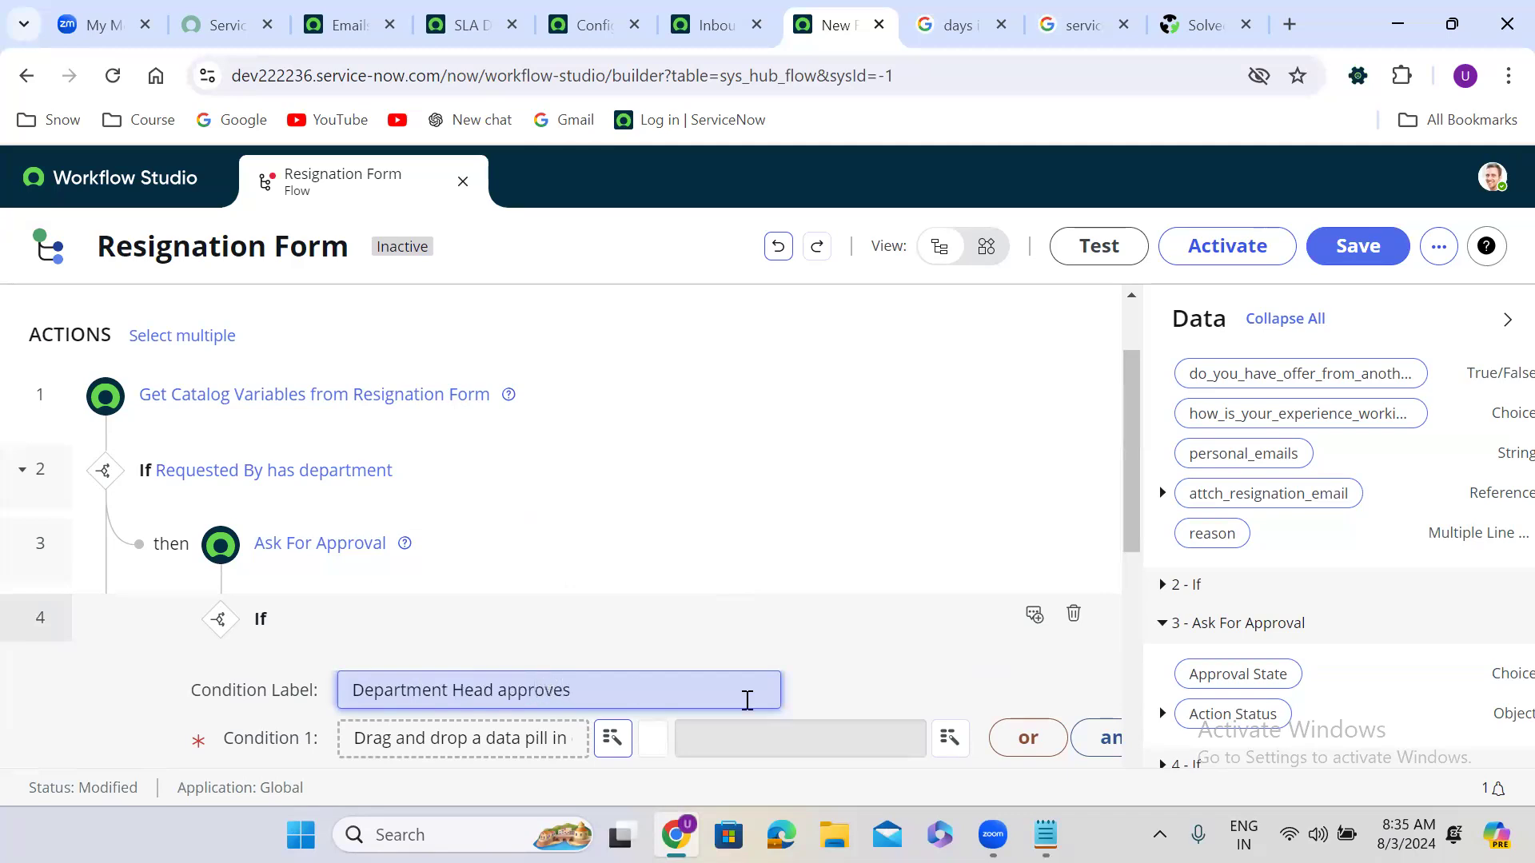
Step: Set Condition 1 to Approval State is Approved and finish the If
{"action": "left_click_drag", "start_coordinate": [1130, 500], "coordinate": [1122, 577]}
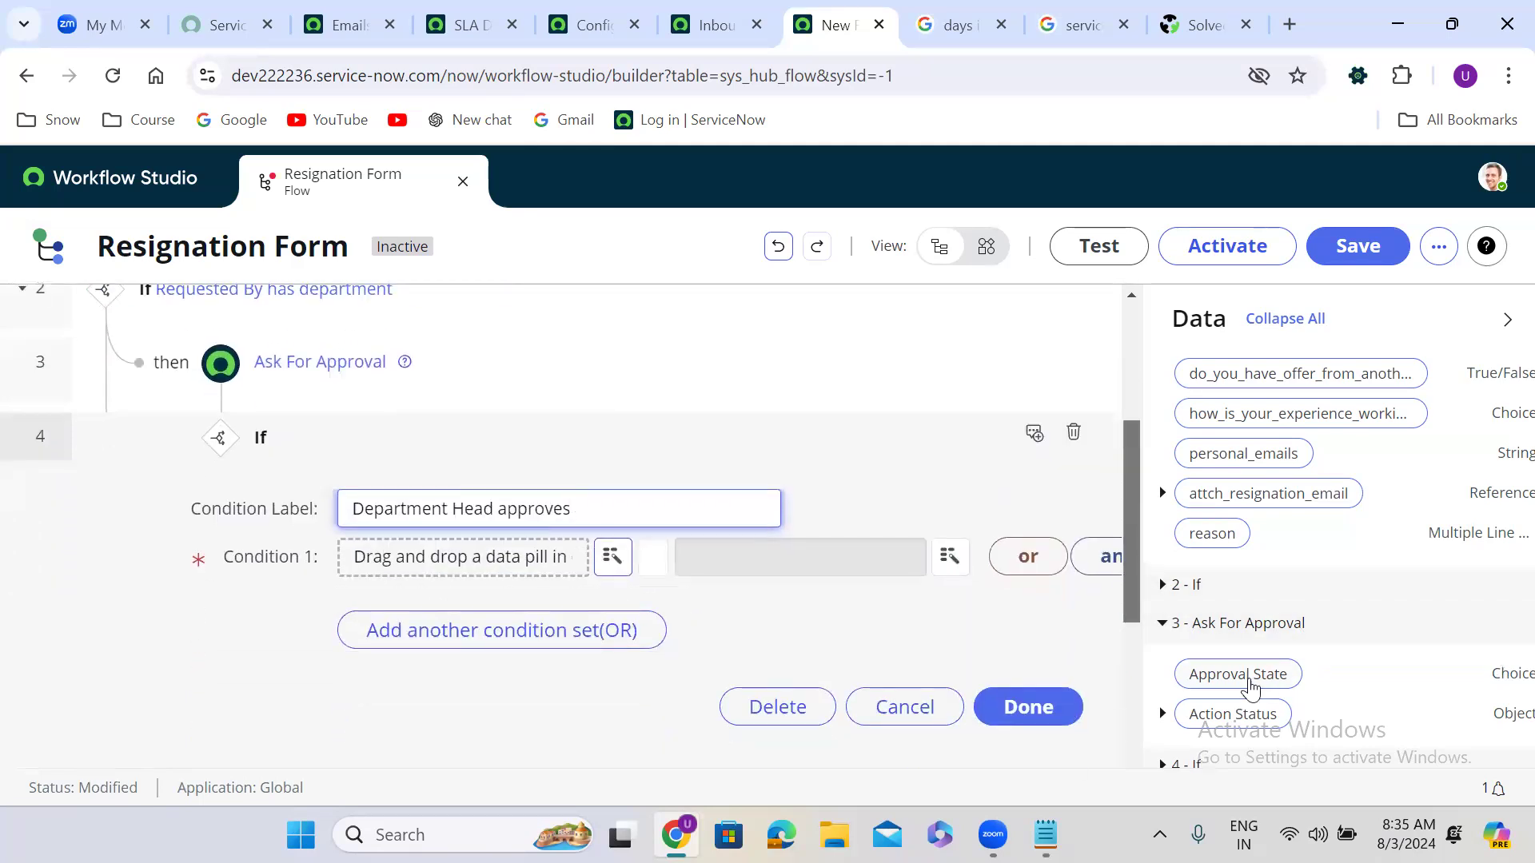
{"action": "left_click_drag", "start_coordinate": [1251, 689], "coordinate": [464, 577]}
{"action": "left_click", "coordinate": [781, 572]}
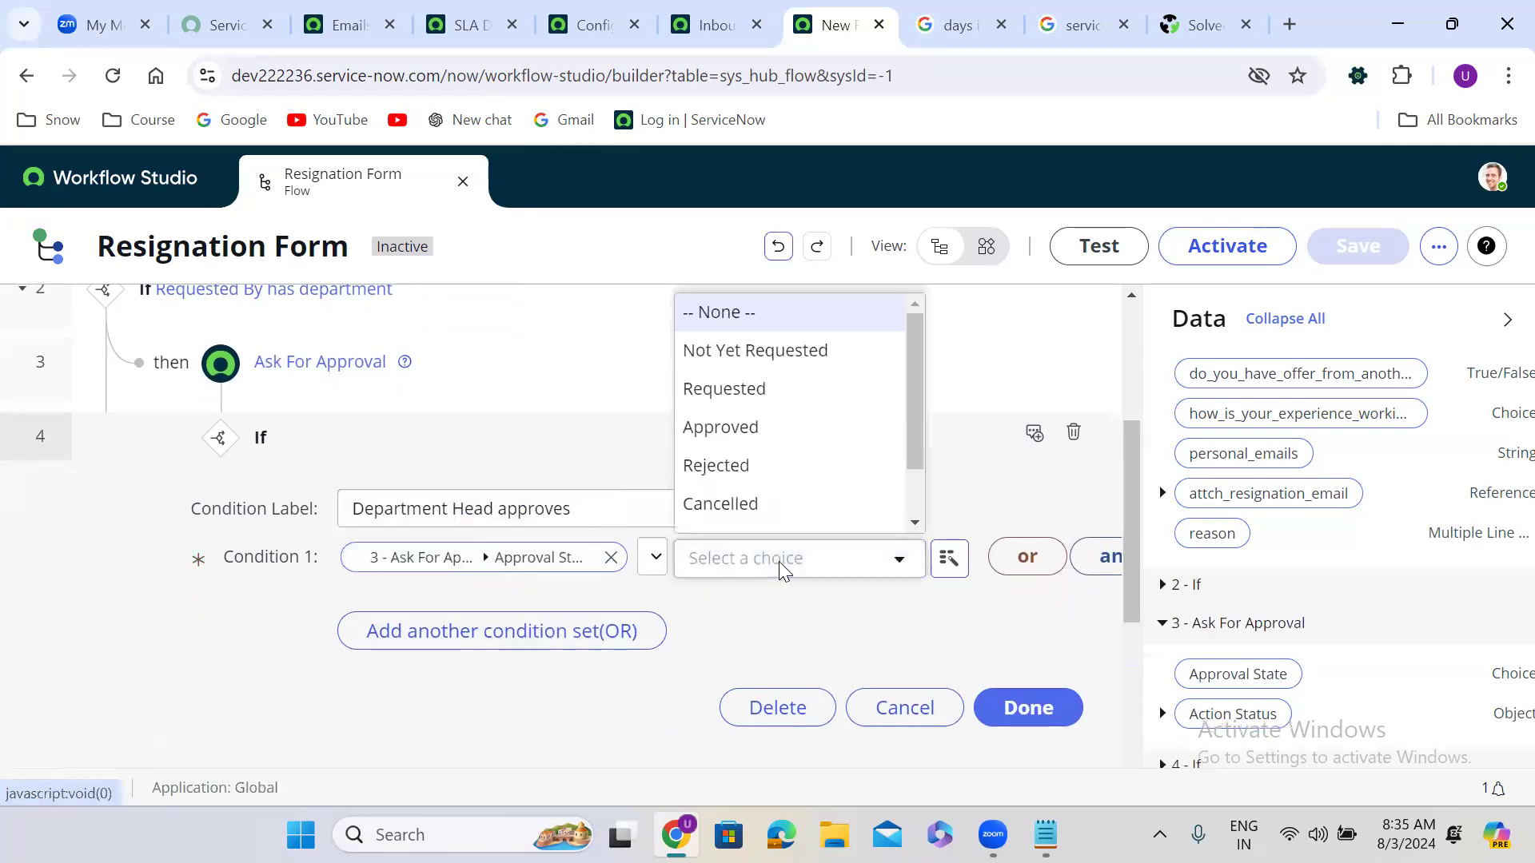
{"action": "left_click", "coordinate": [742, 432]}
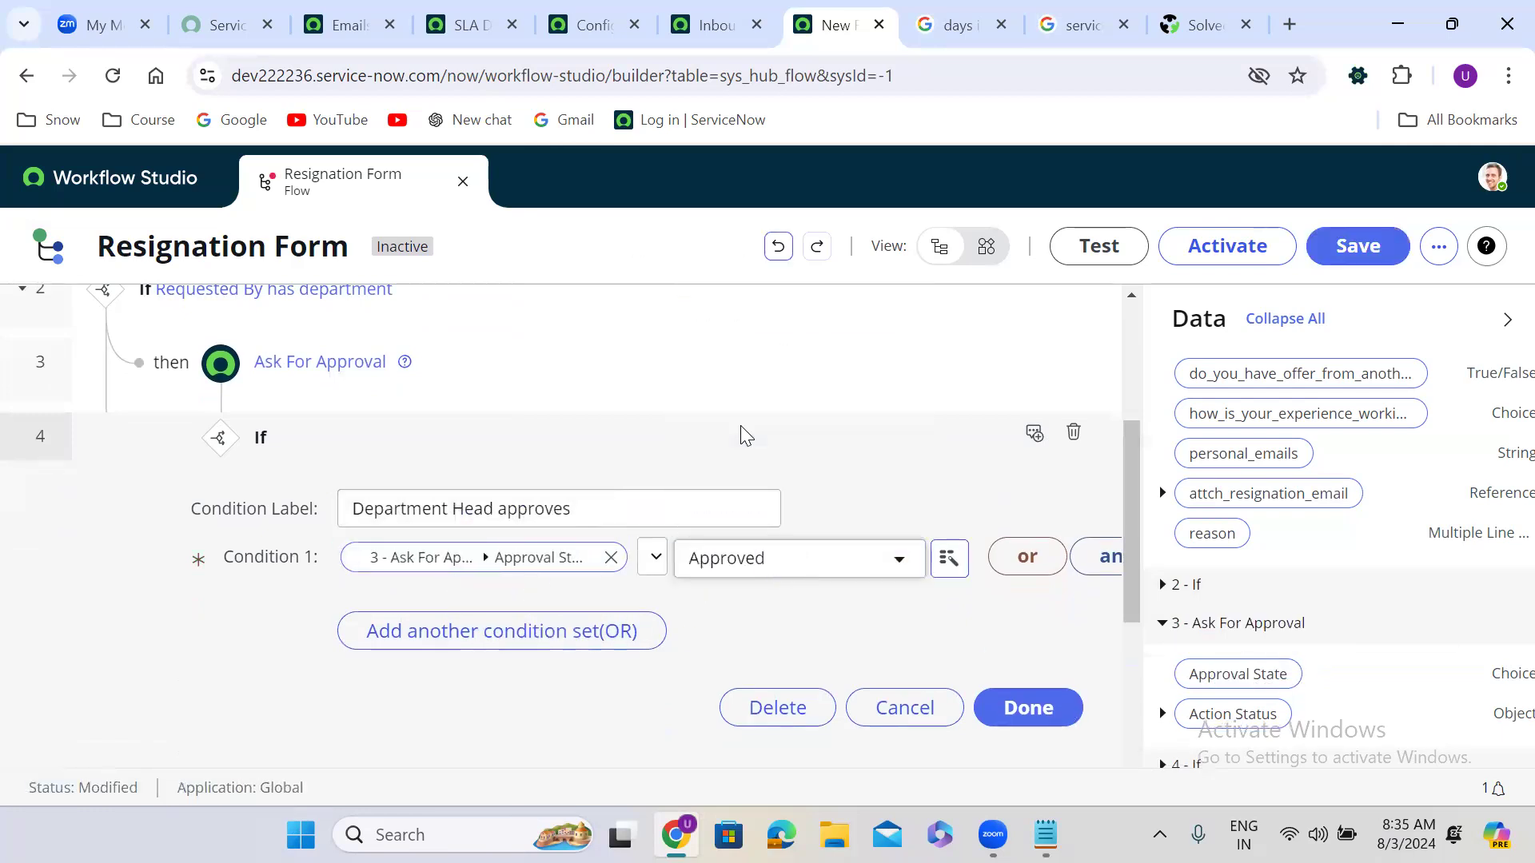
{"action": "left_click", "coordinate": [1030, 708]}
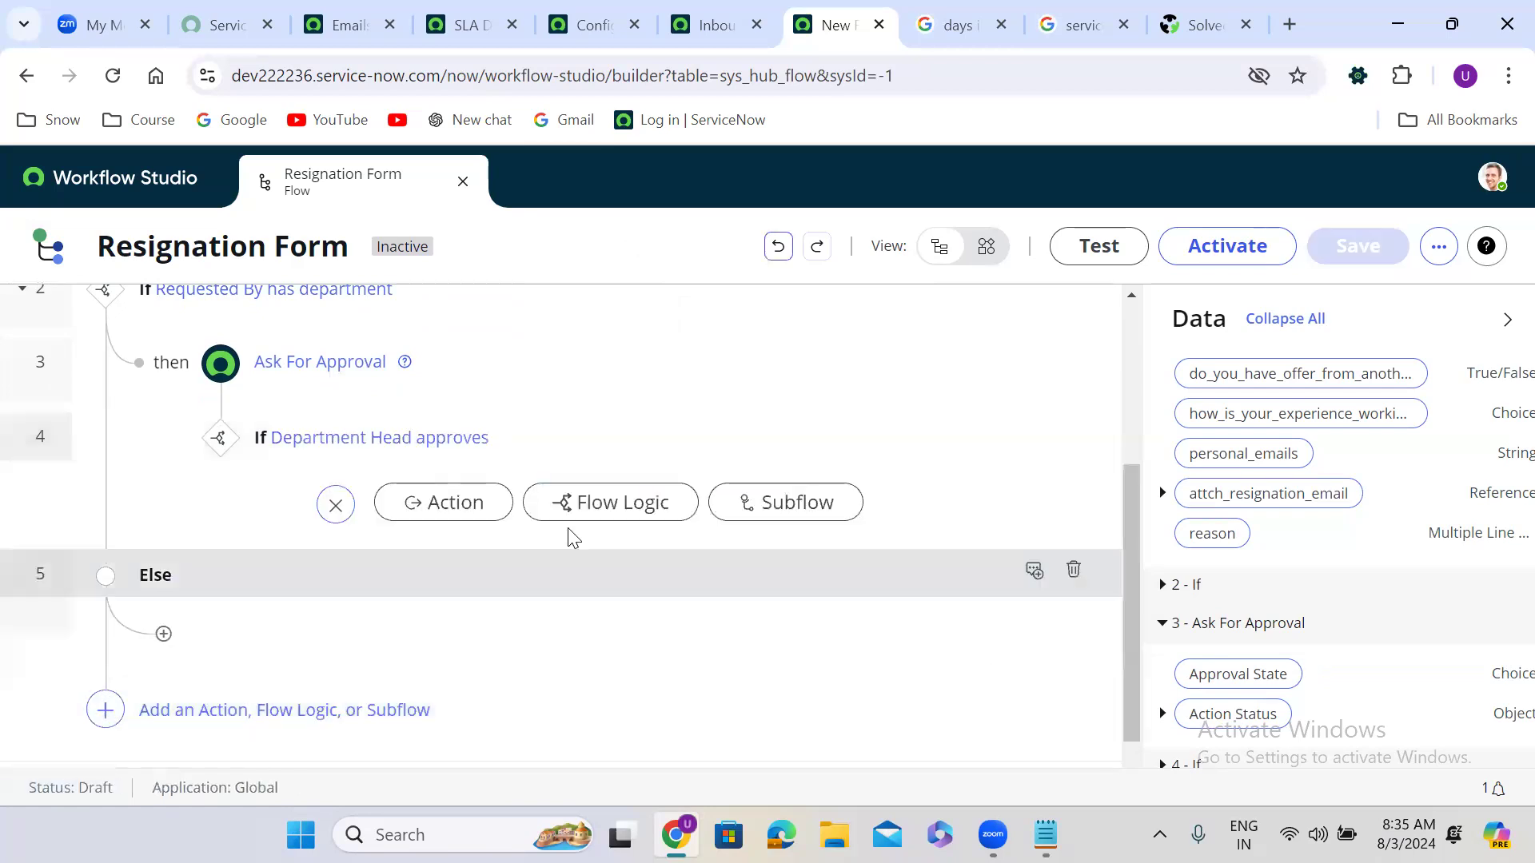
Step: Add a Create Catalog Task action with Requested Item from the trigger
{"action": "left_click", "coordinate": [453, 503]}
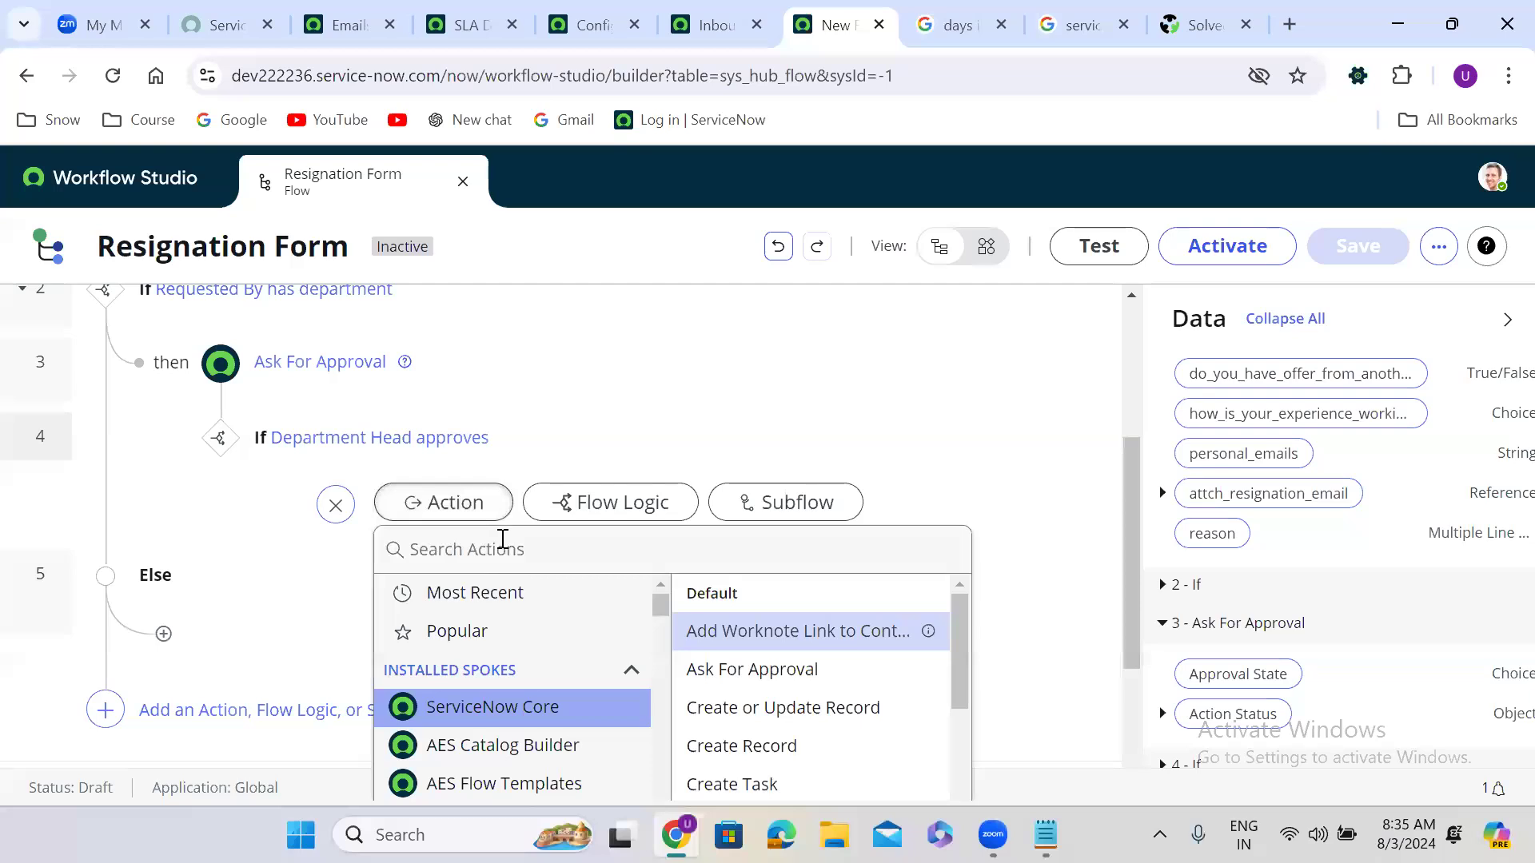
{"action": "left_click", "coordinate": [498, 537]}
{"action": "type", "text": "create catalog"}
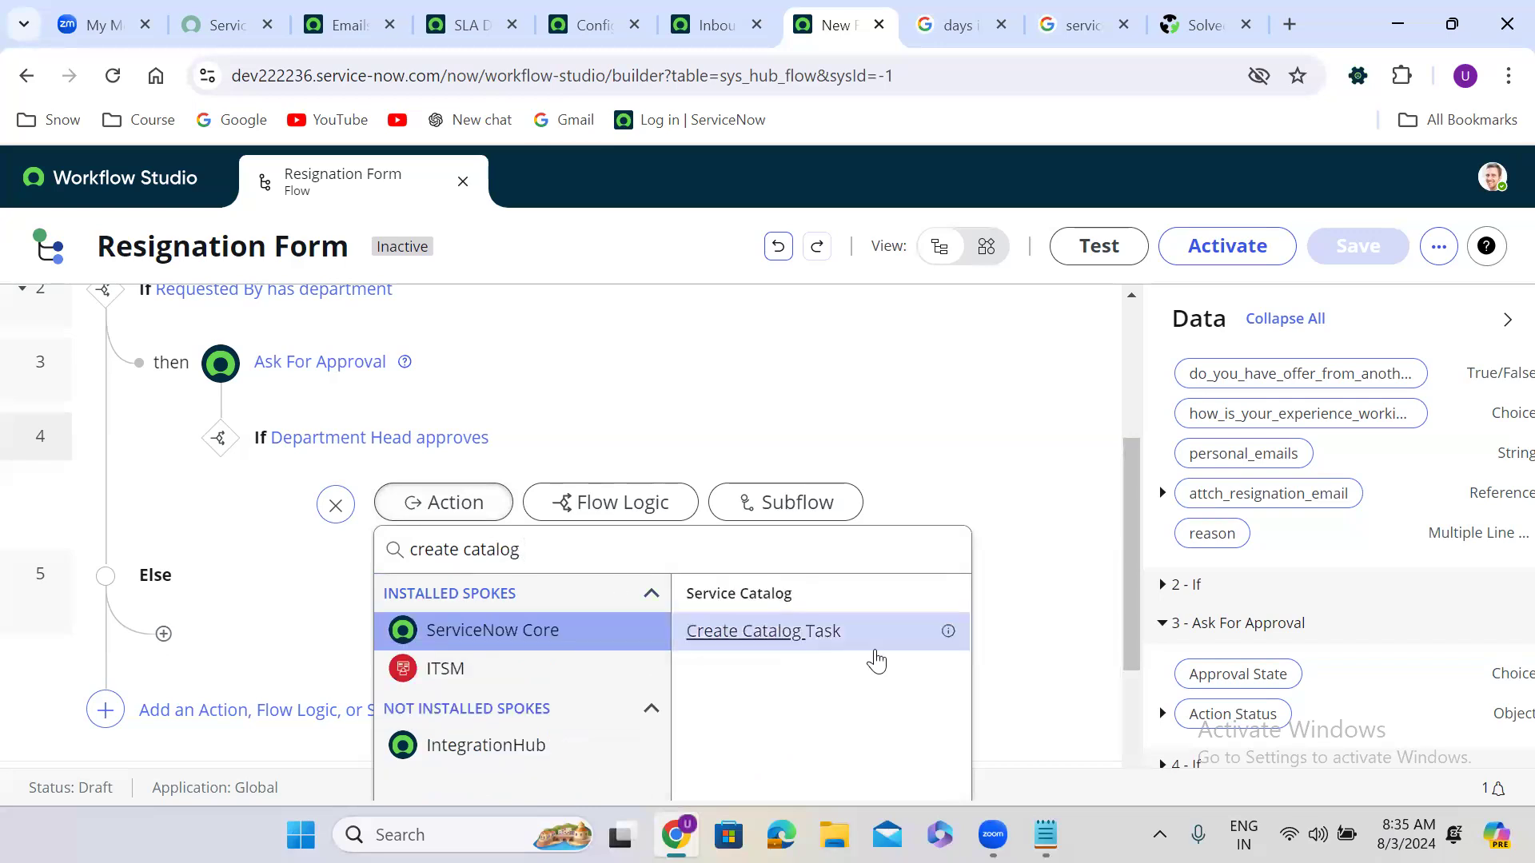
{"action": "left_click", "coordinate": [856, 641]}
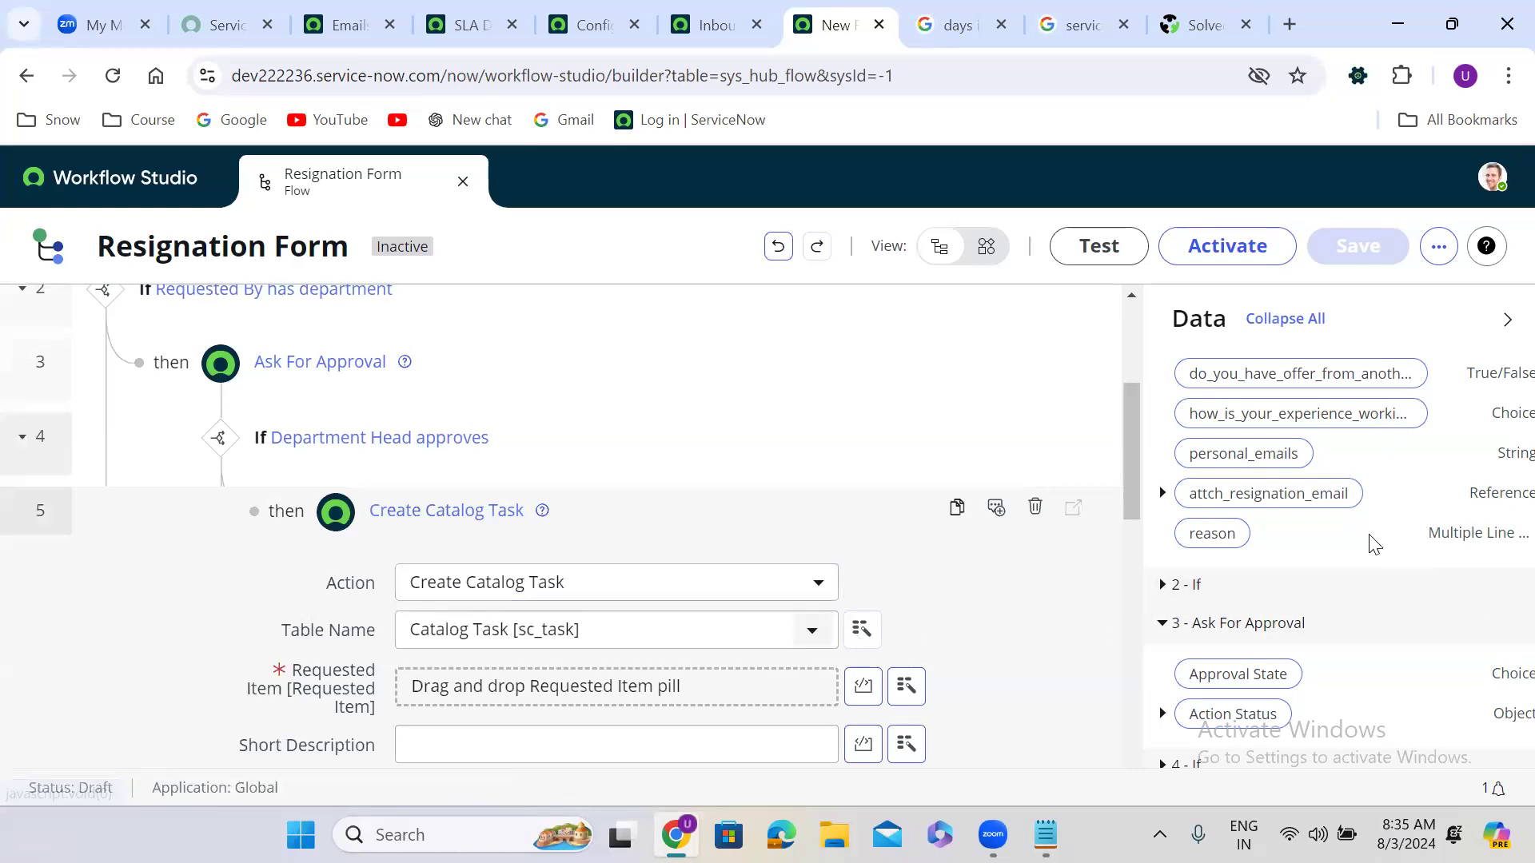
{"action": "scroll", "coordinate": [1371, 542], "scroll_direction": "up", "scroll_amount": 5}
{"action": "left_click_drag", "start_coordinate": [1275, 462], "coordinate": [523, 696]}
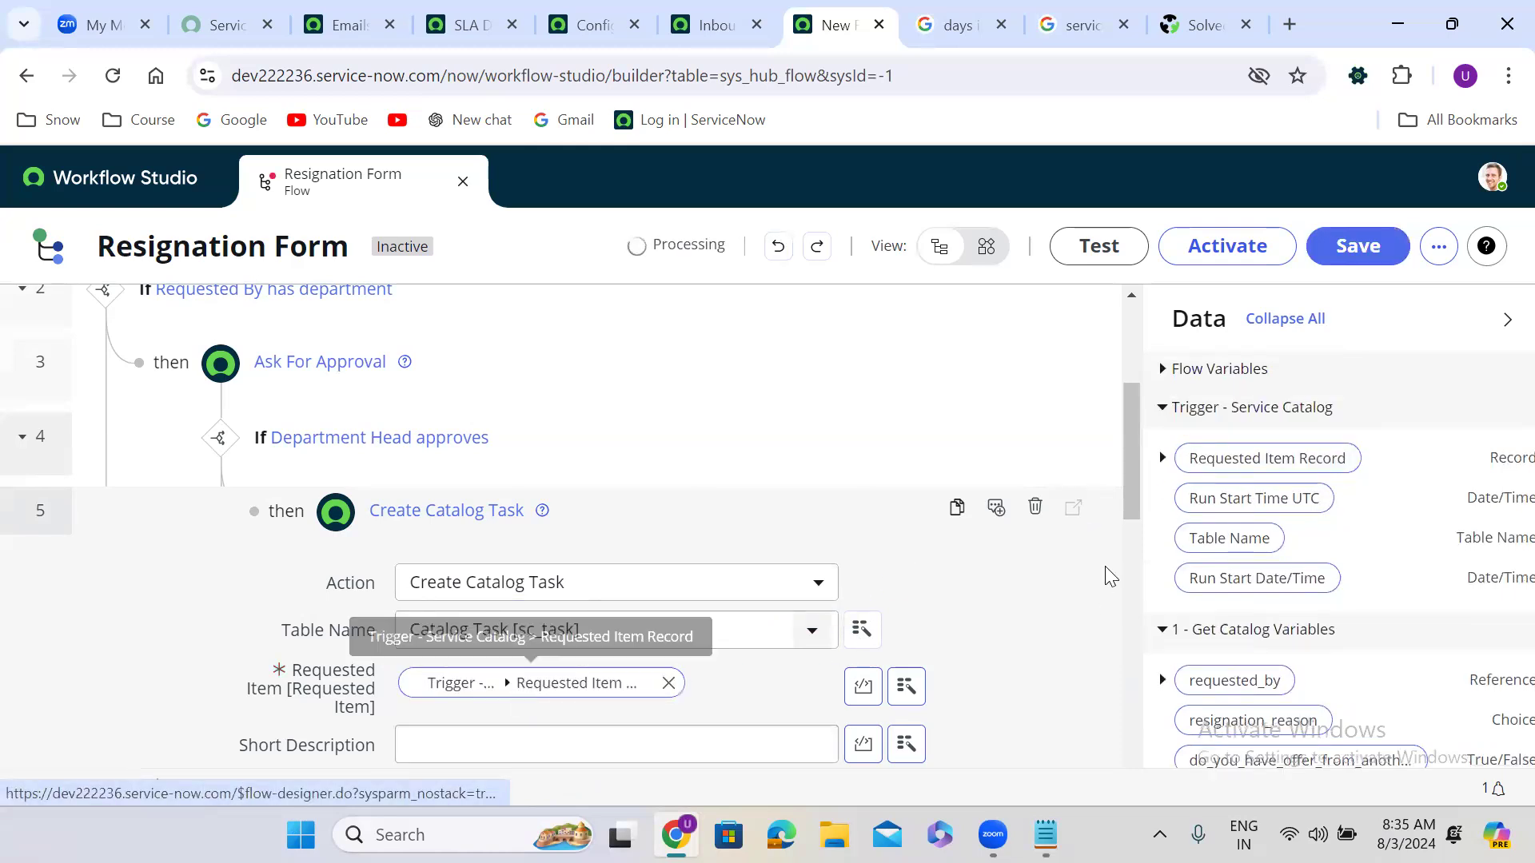
{"action": "left_click_drag", "start_coordinate": [1132, 449], "coordinate": [1132, 526]}
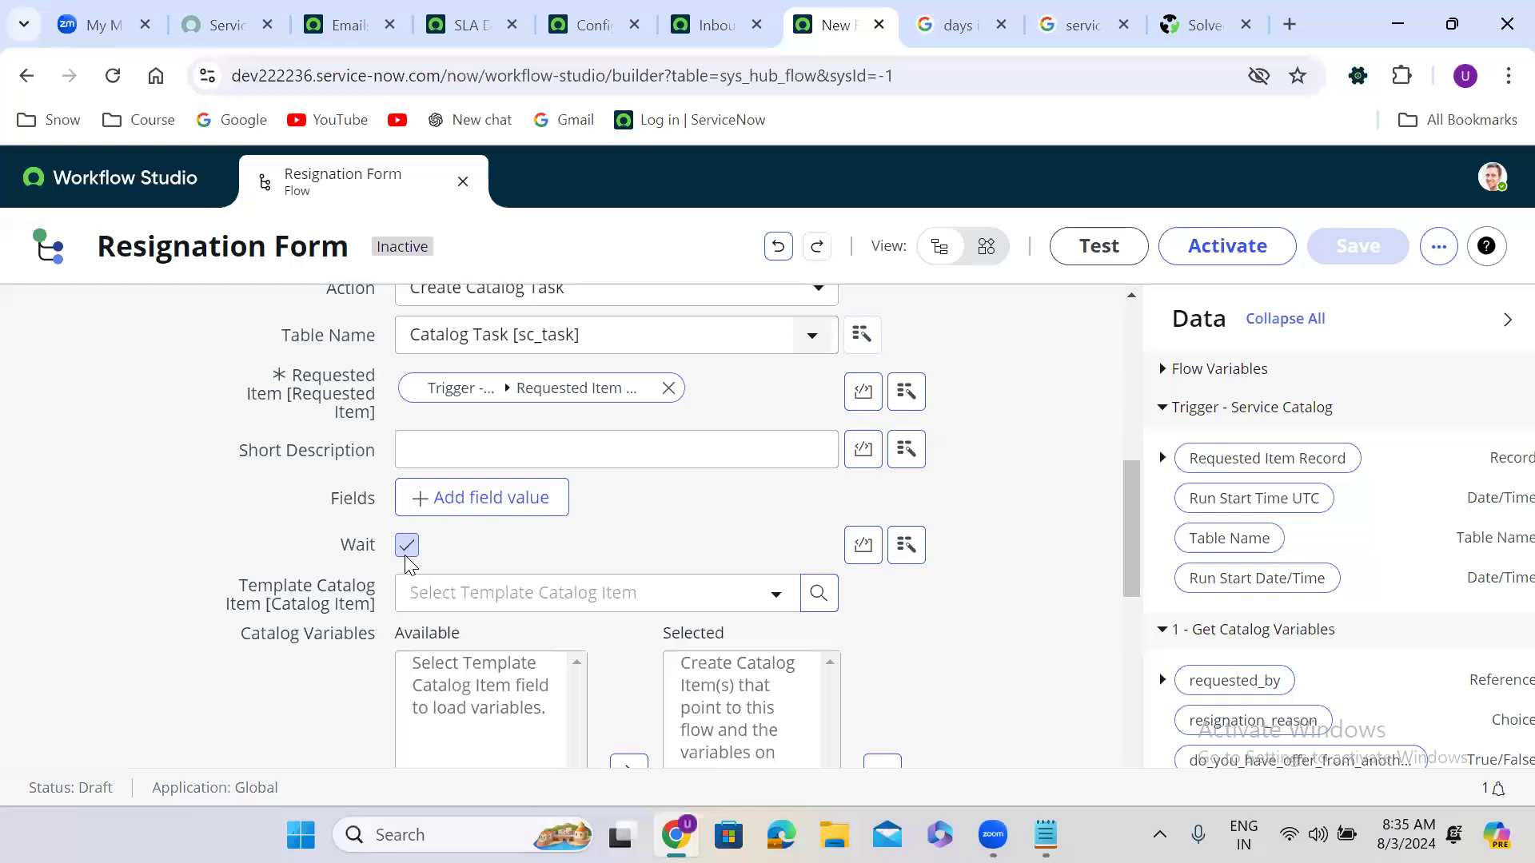
Step: Use Resignation Form as the template catalog item with all its variables selected
{"action": "left_click", "coordinate": [490, 612]}
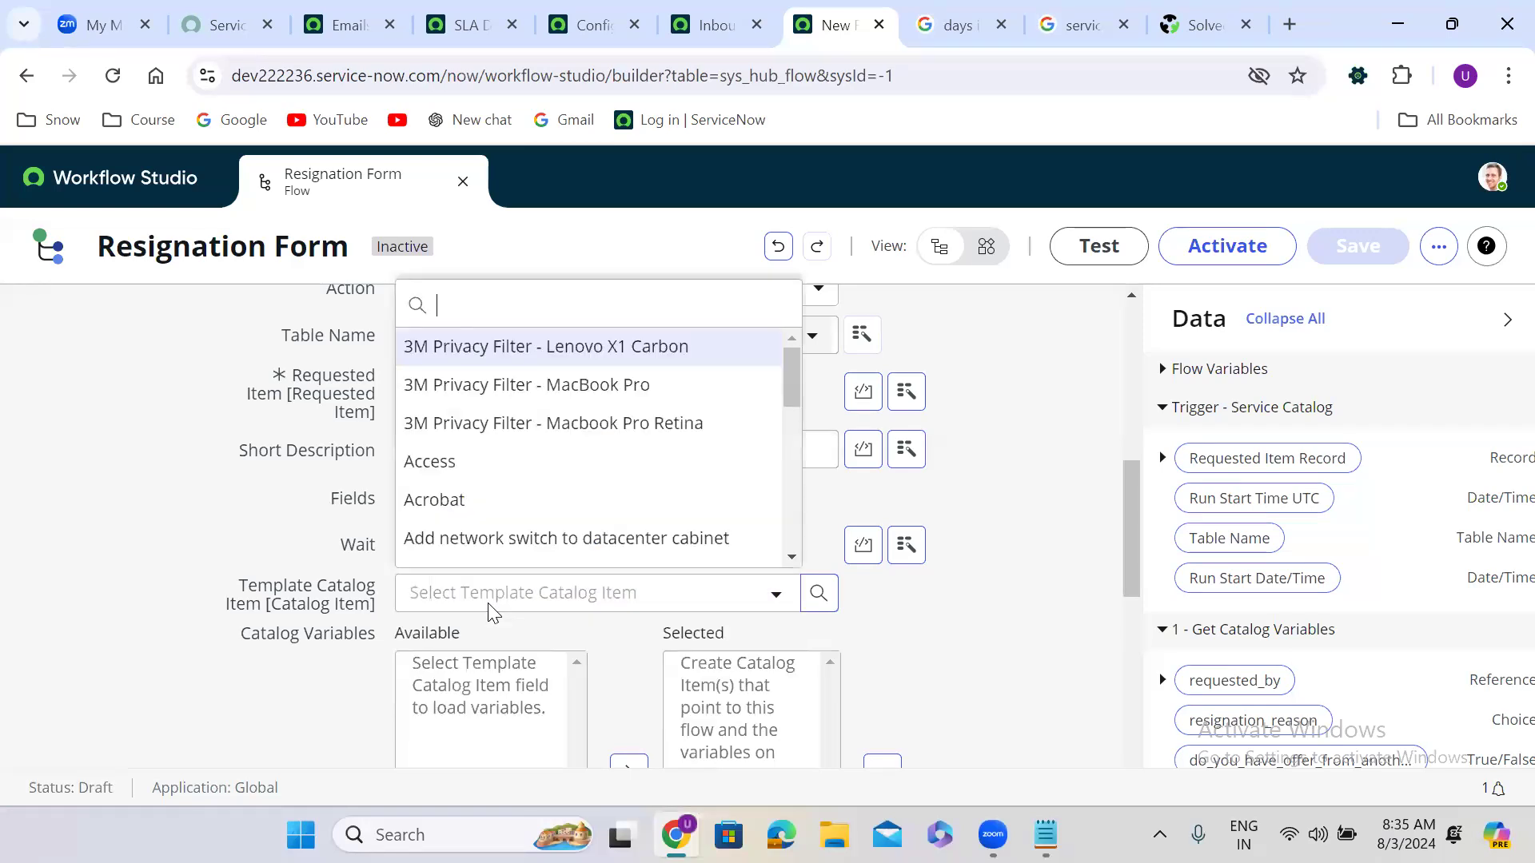
{"action": "type", "text": "re"}
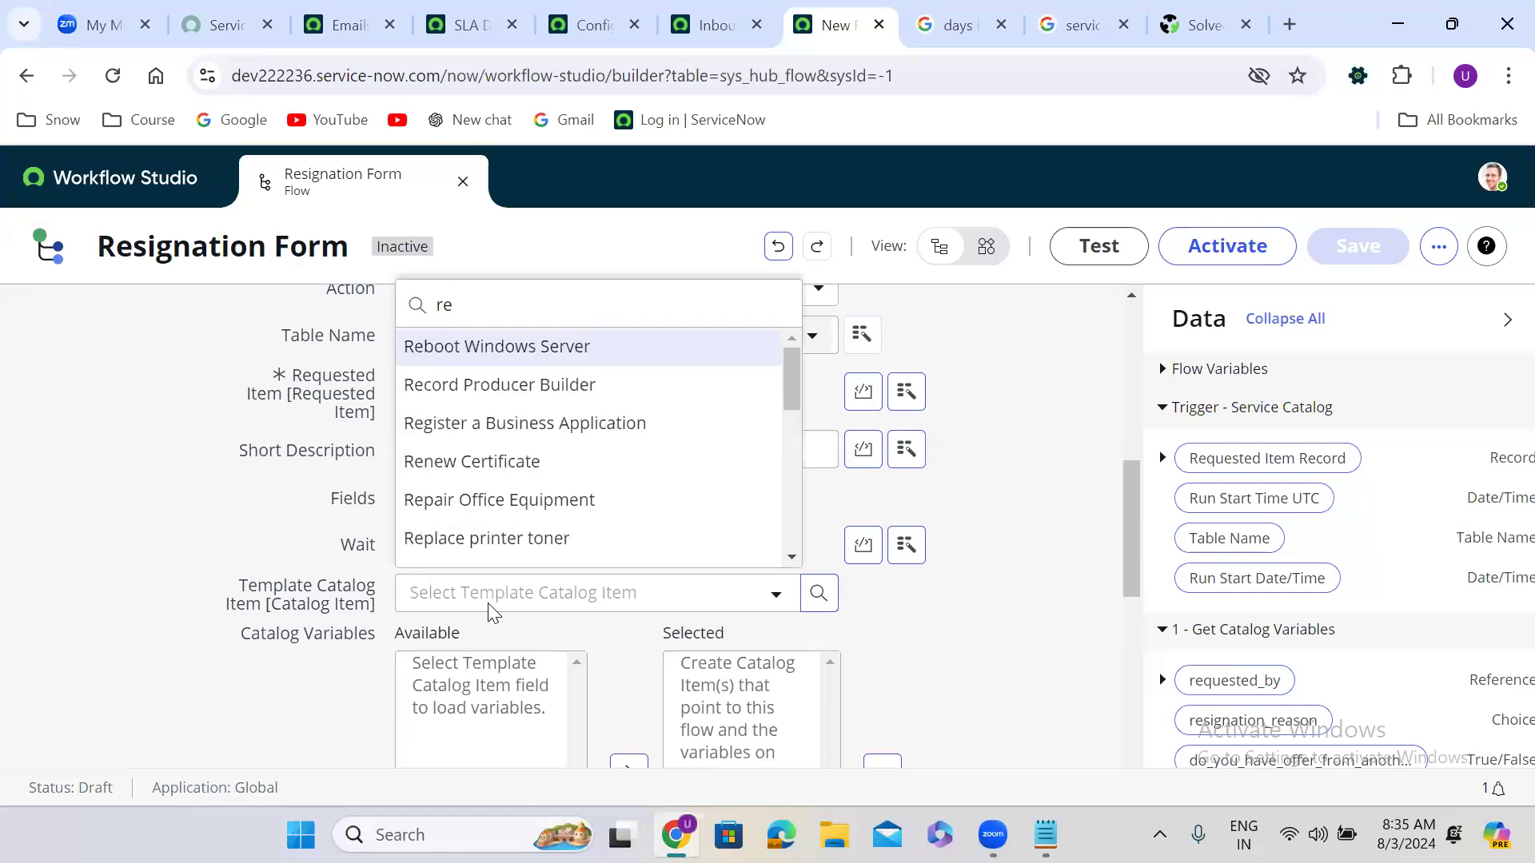
{"action": "type", "text": "si"}
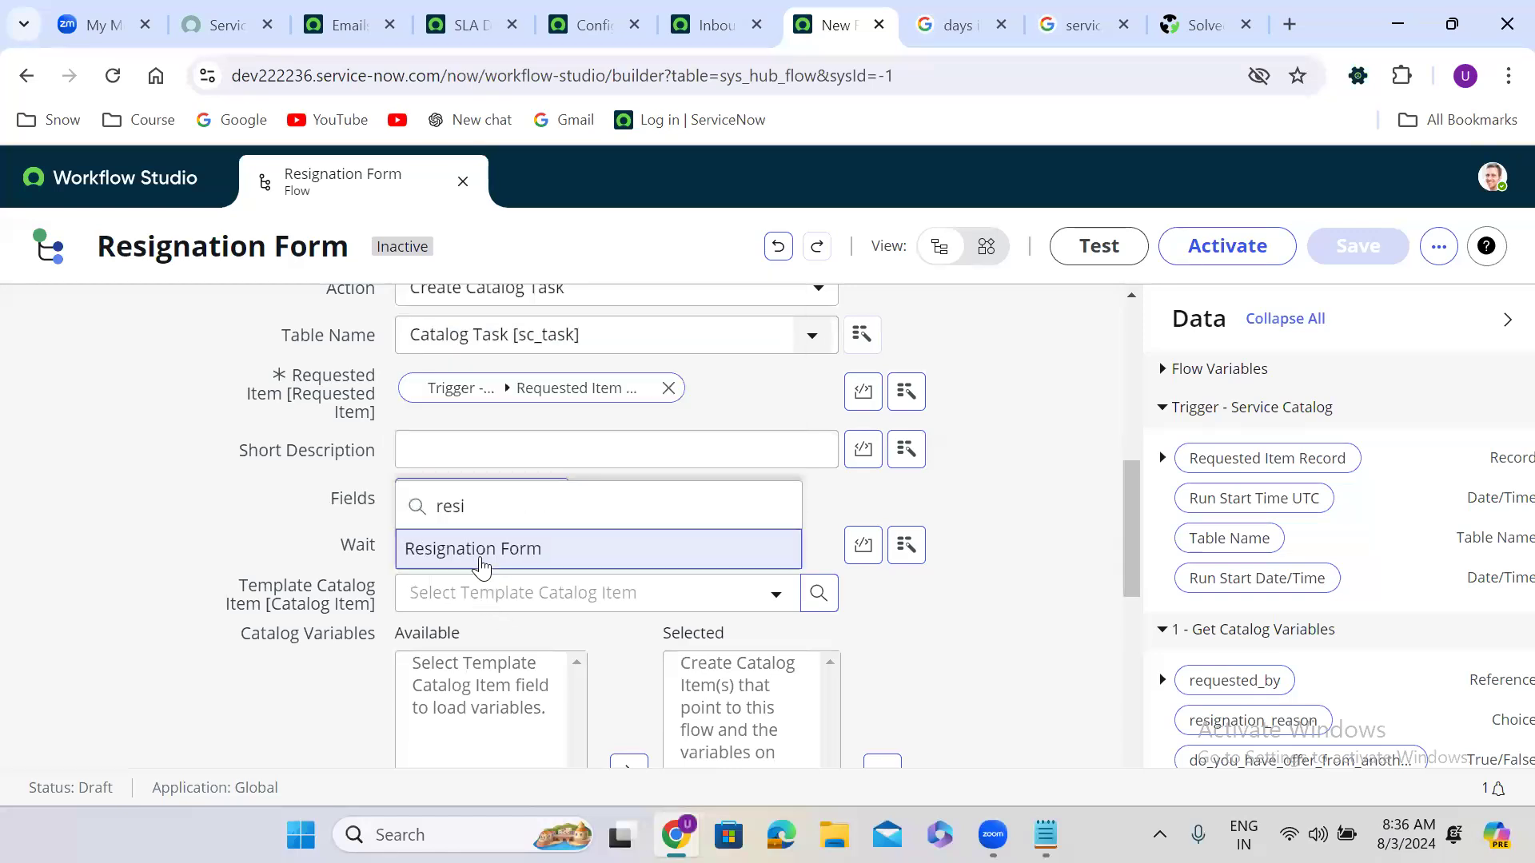
{"action": "left_click", "coordinate": [481, 567]}
{"action": "scroll", "coordinate": [904, 611], "scroll_direction": "down", "scroll_amount": 2}
{"action": "scroll", "coordinate": [904, 611], "scroll_direction": "down", "scroll_amount": 2}
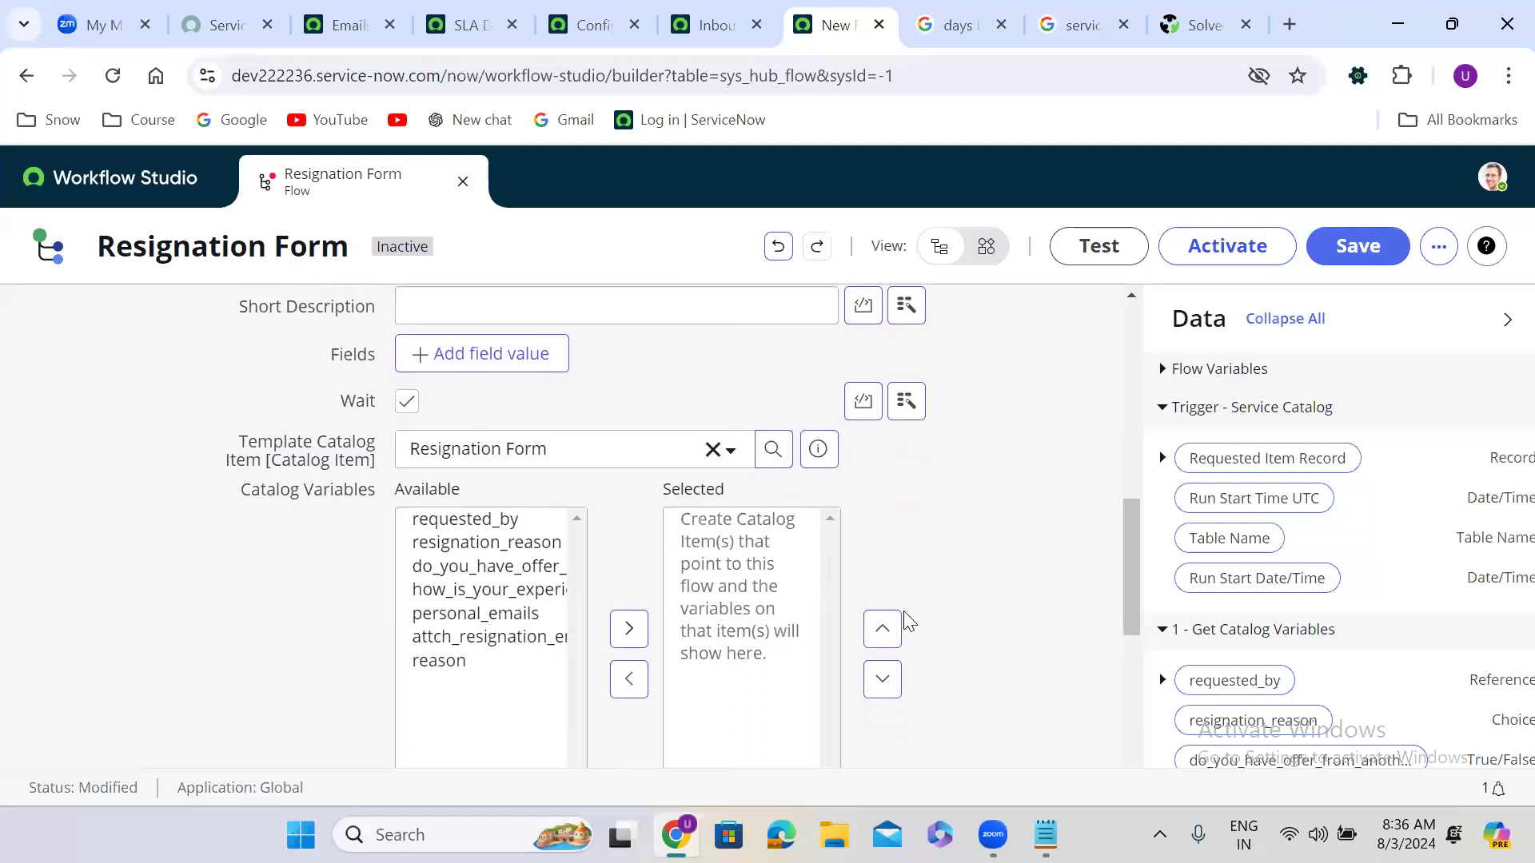
{"action": "left_click", "coordinate": [480, 609]}
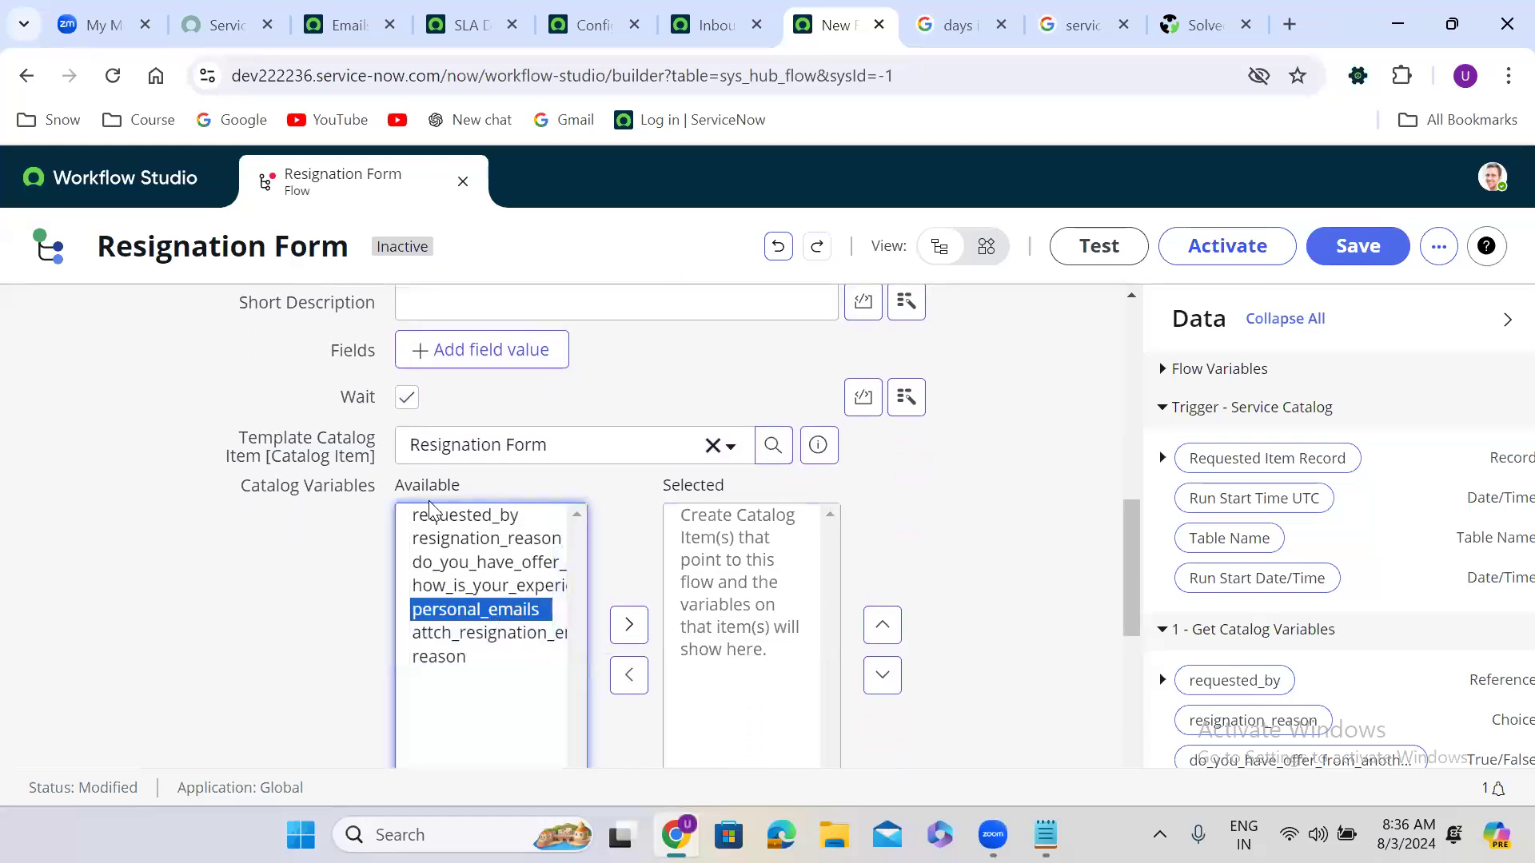
{"action": "key", "text": "ctrl+a"}
{"action": "left_click", "coordinate": [627, 631]}
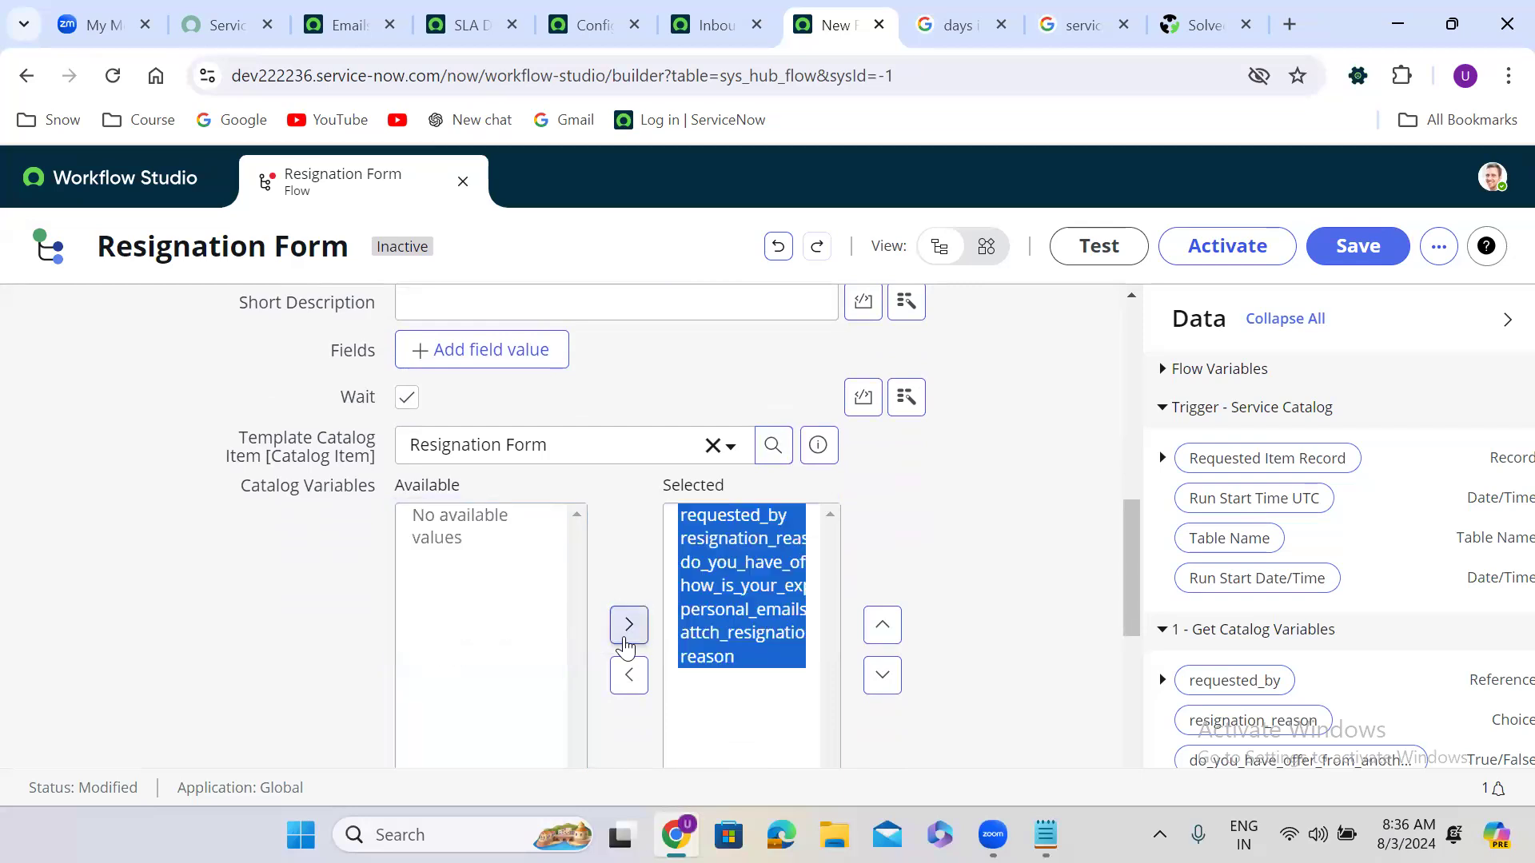
Step: Set the task's Short Description to 'laptop task' and add a field value row
{"action": "scroll", "coordinate": [967, 535], "scroll_direction": "up", "scroll_amount": 1}
{"action": "scroll", "coordinate": [967, 534], "scroll_direction": "up", "scroll_amount": 2}
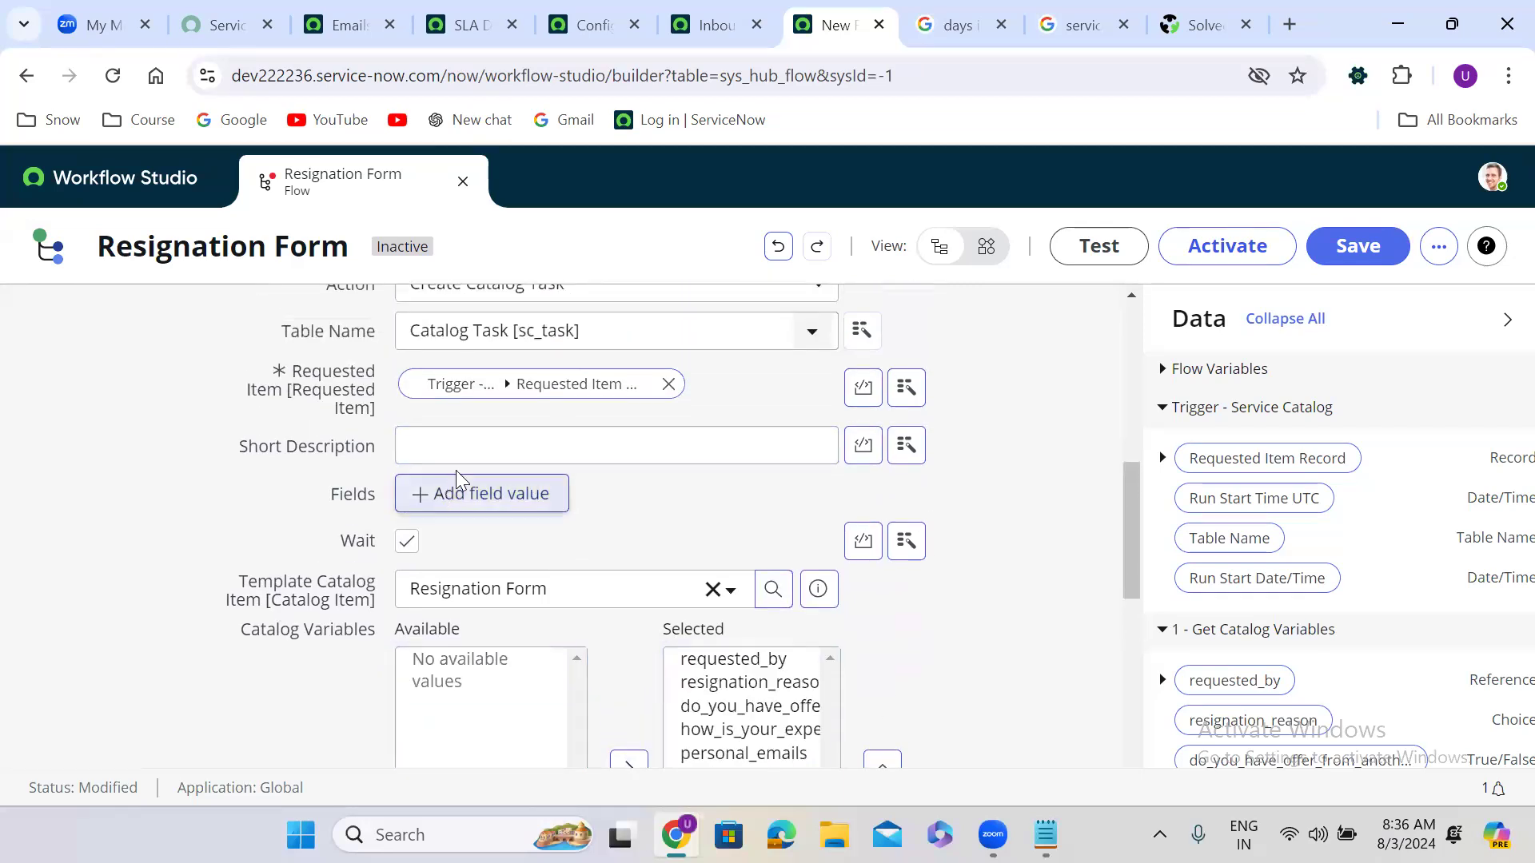
{"action": "left_click", "coordinate": [439, 453]}
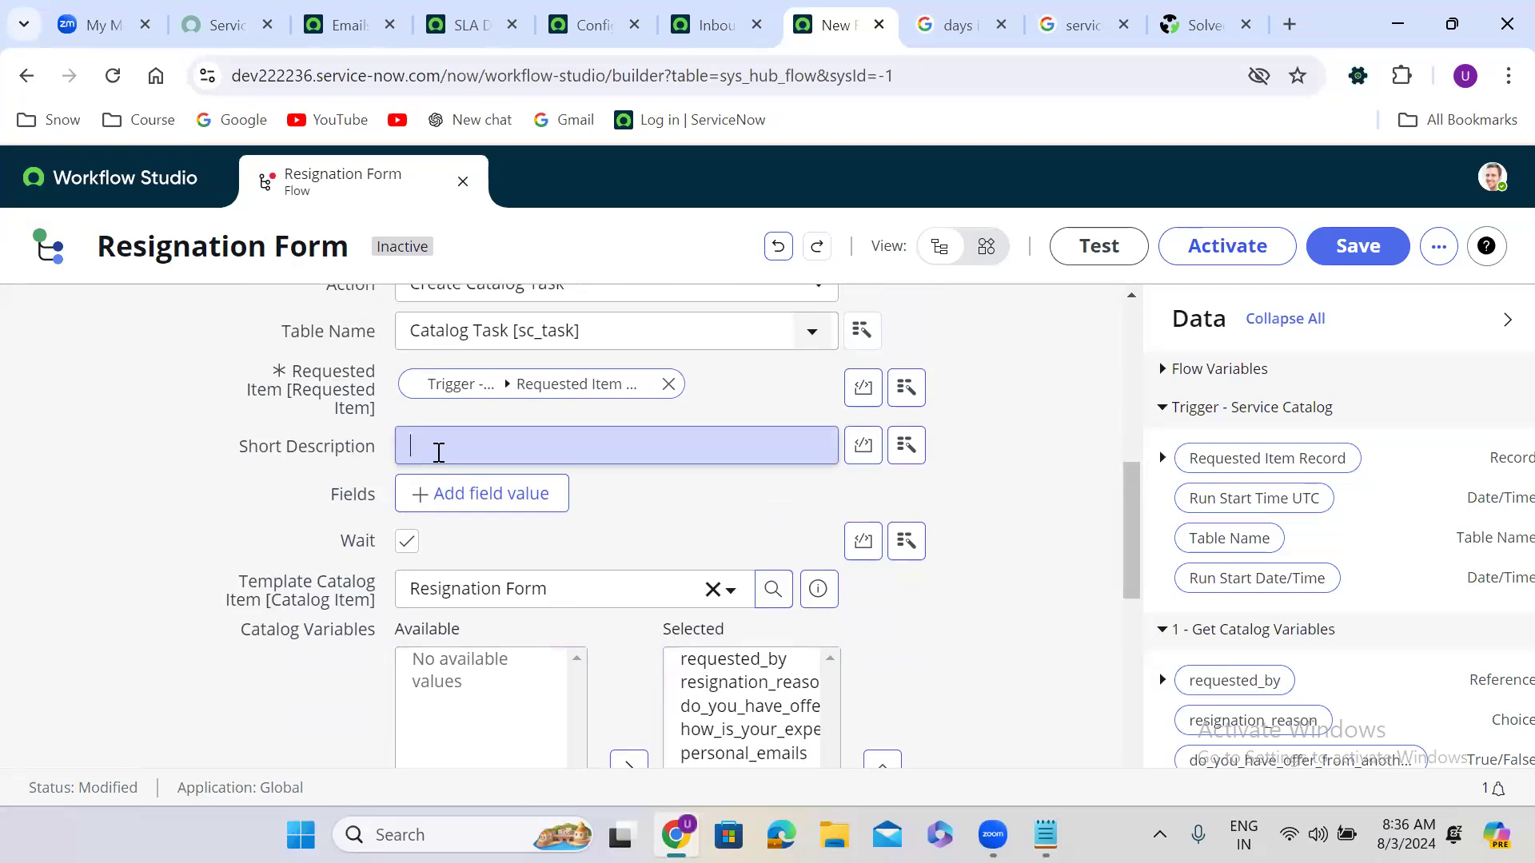
{"action": "type", "text": "laptop task"}
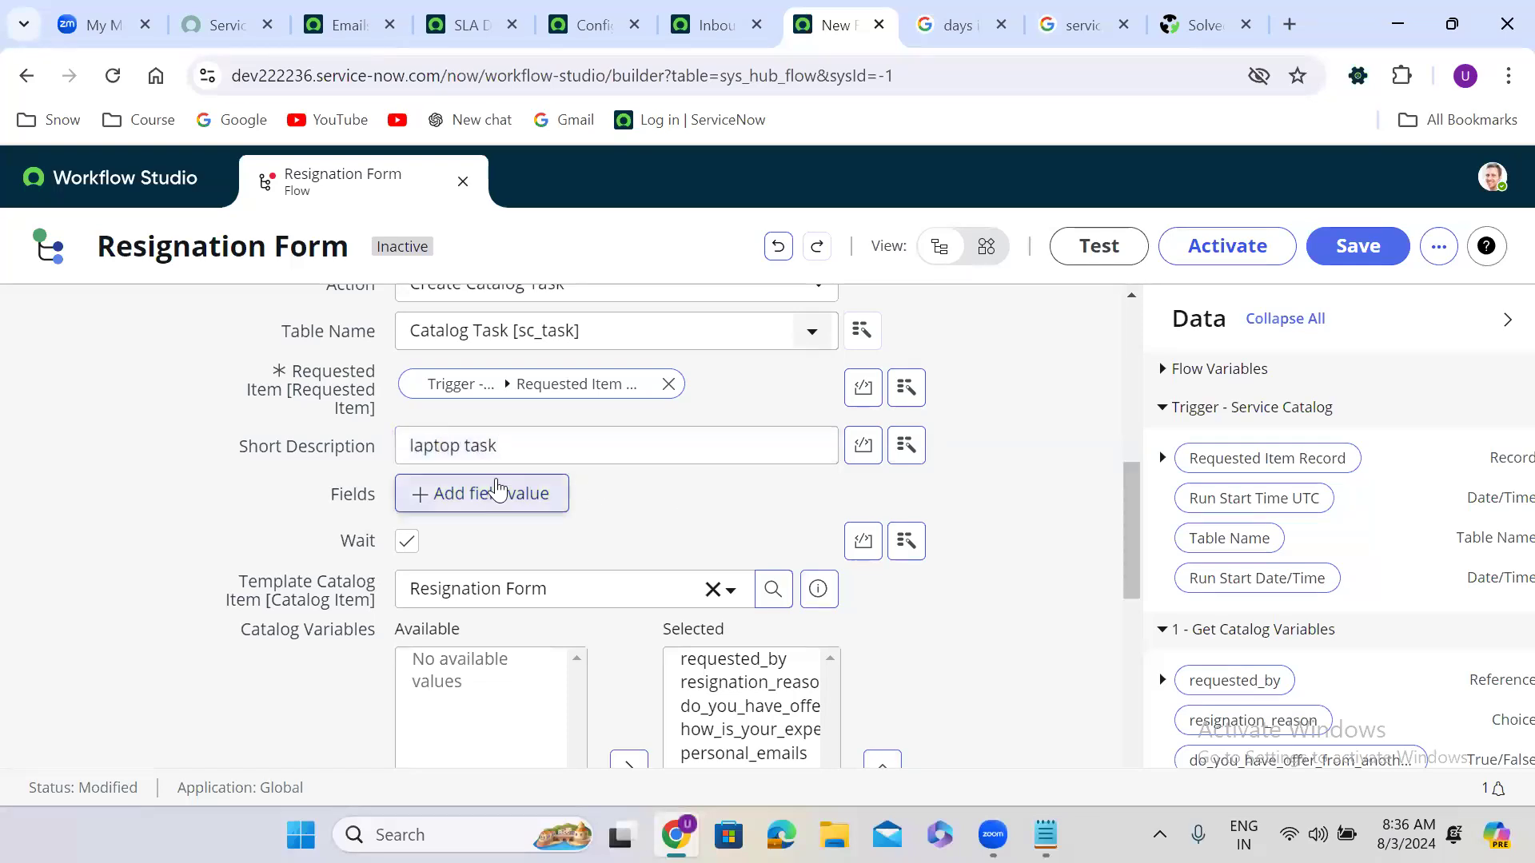
{"action": "left_click", "coordinate": [479, 490]}
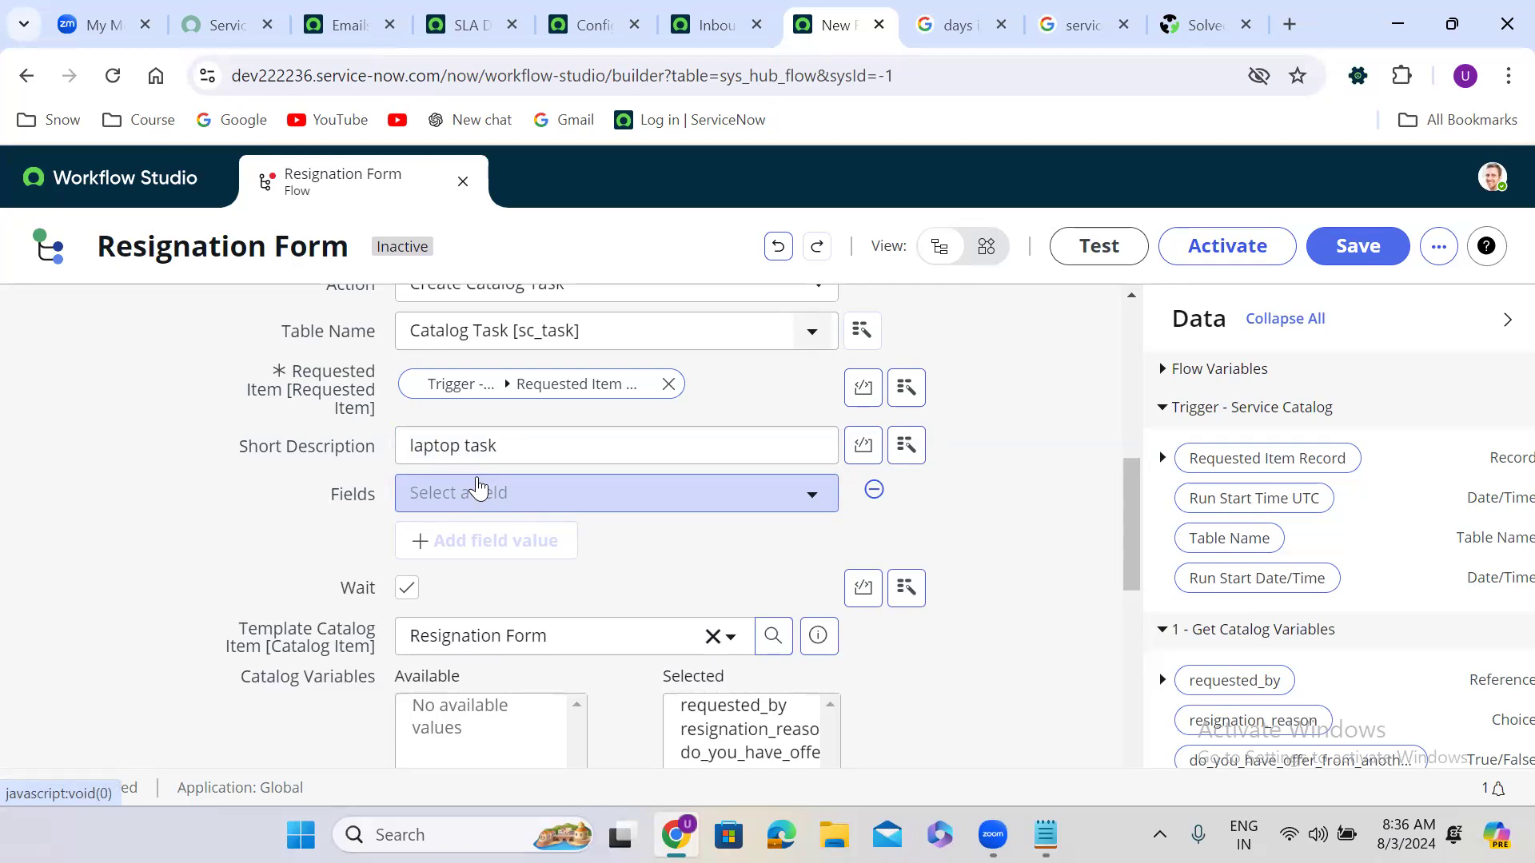
Step: Set the task's Description field value to 'laptop task'
{"action": "left_click", "coordinate": [518, 494]}
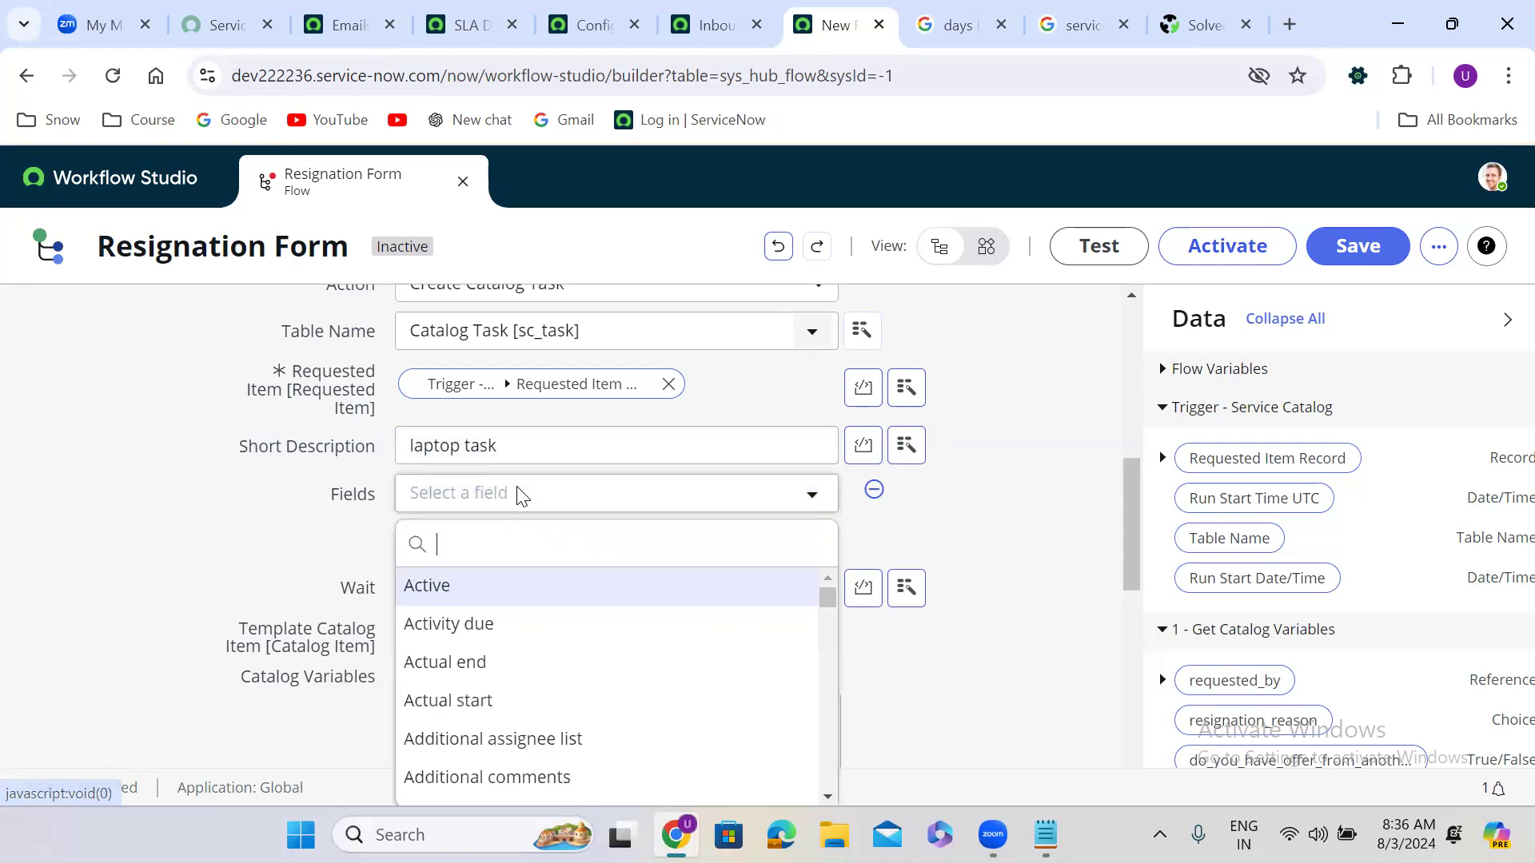
{"action": "type", "text": "desc"}
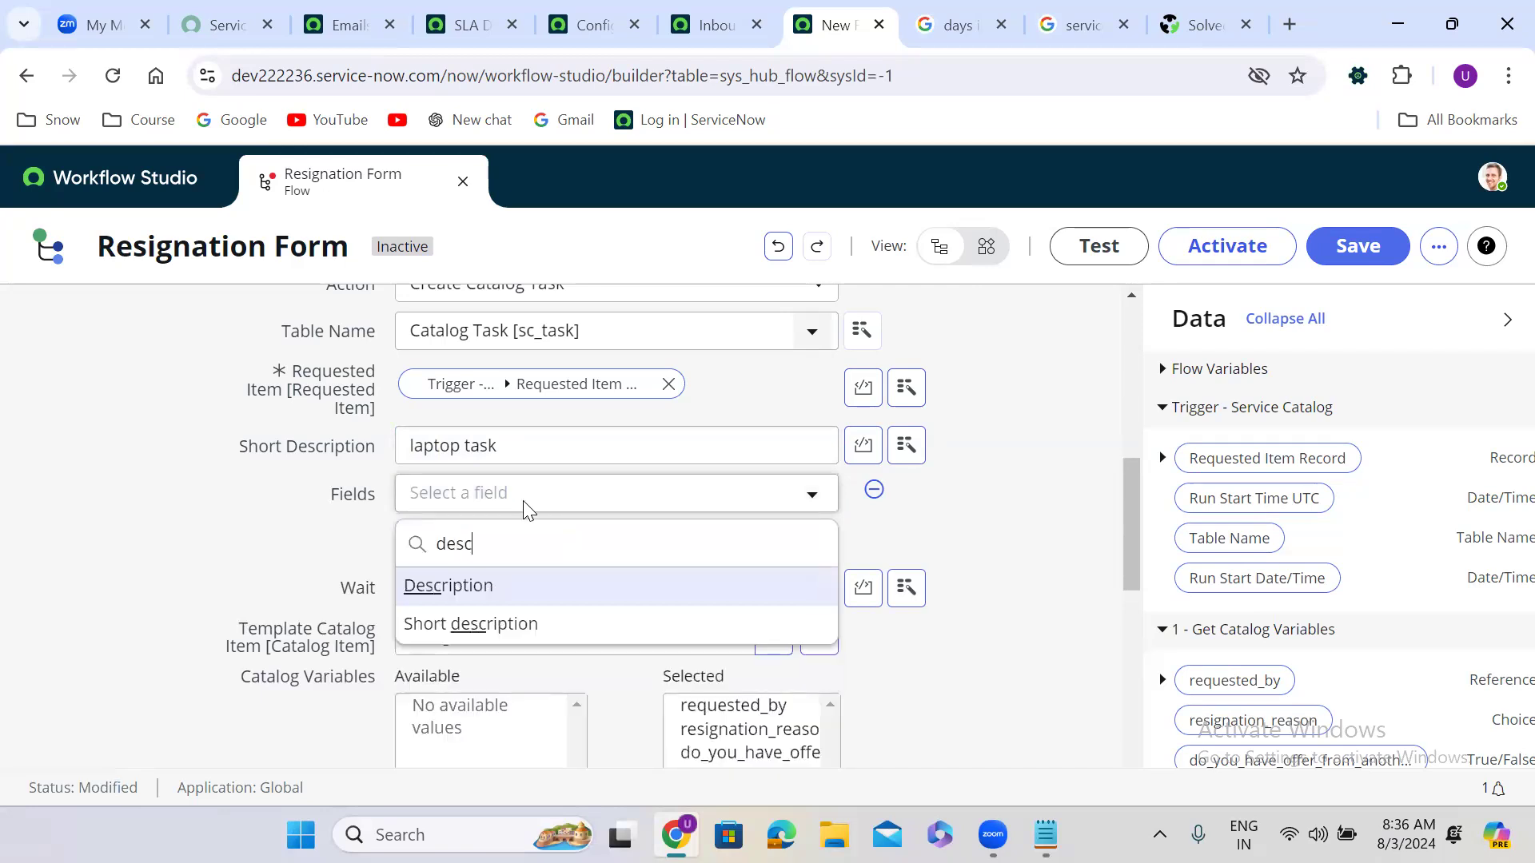
{"action": "left_click", "coordinate": [540, 599]}
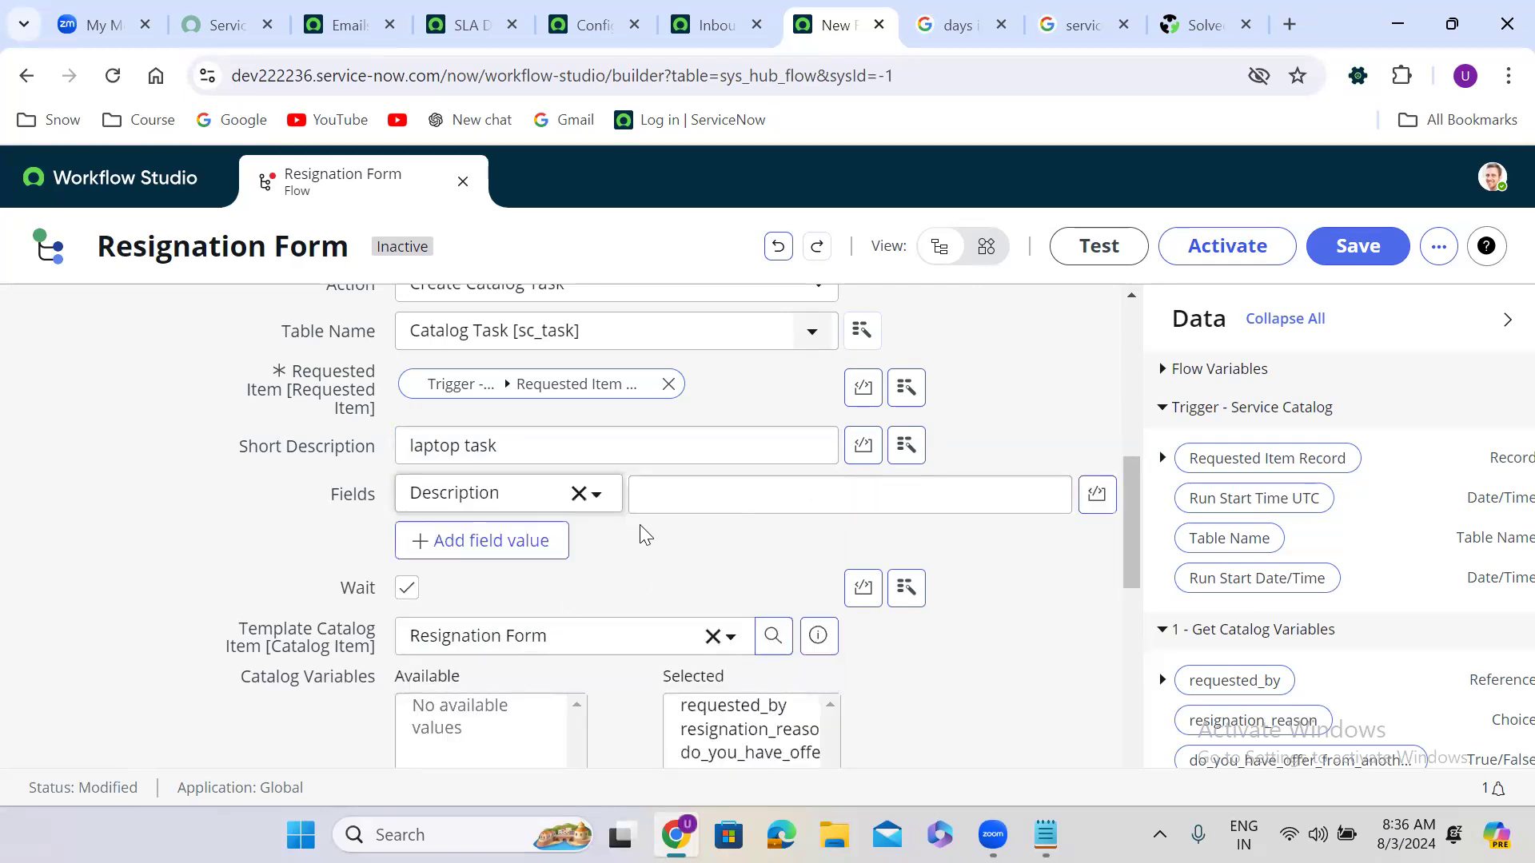
{"action": "left_click", "coordinate": [512, 444]}
{"action": "triple_click", "coordinate": [511, 442]}
{"action": "key", "text": "ctrl+c"}
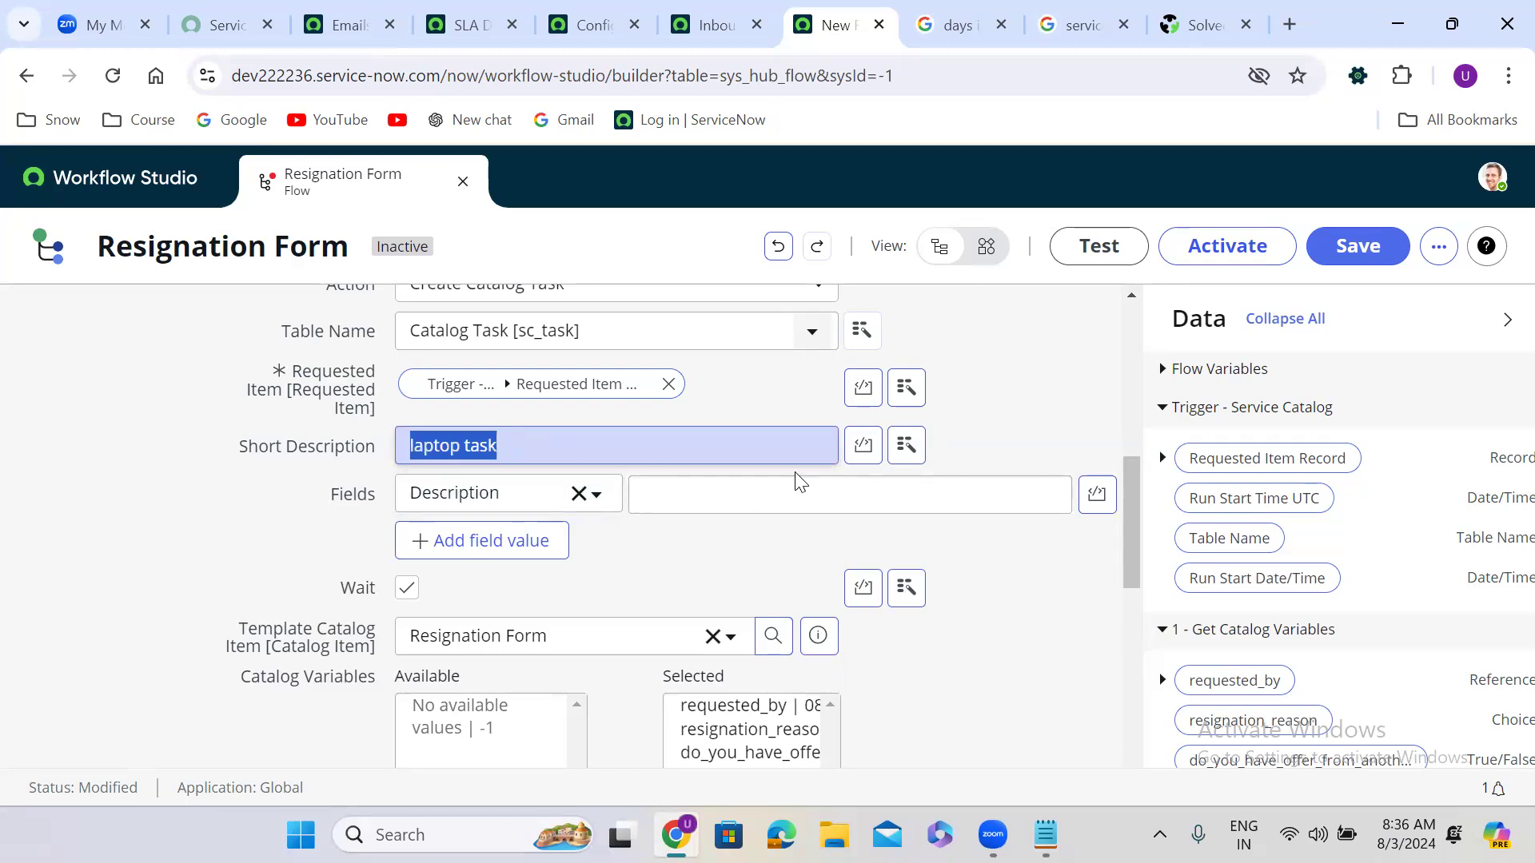
{"action": "left_click", "coordinate": [875, 488]}
{"action": "key", "text": "ctrl+v"}
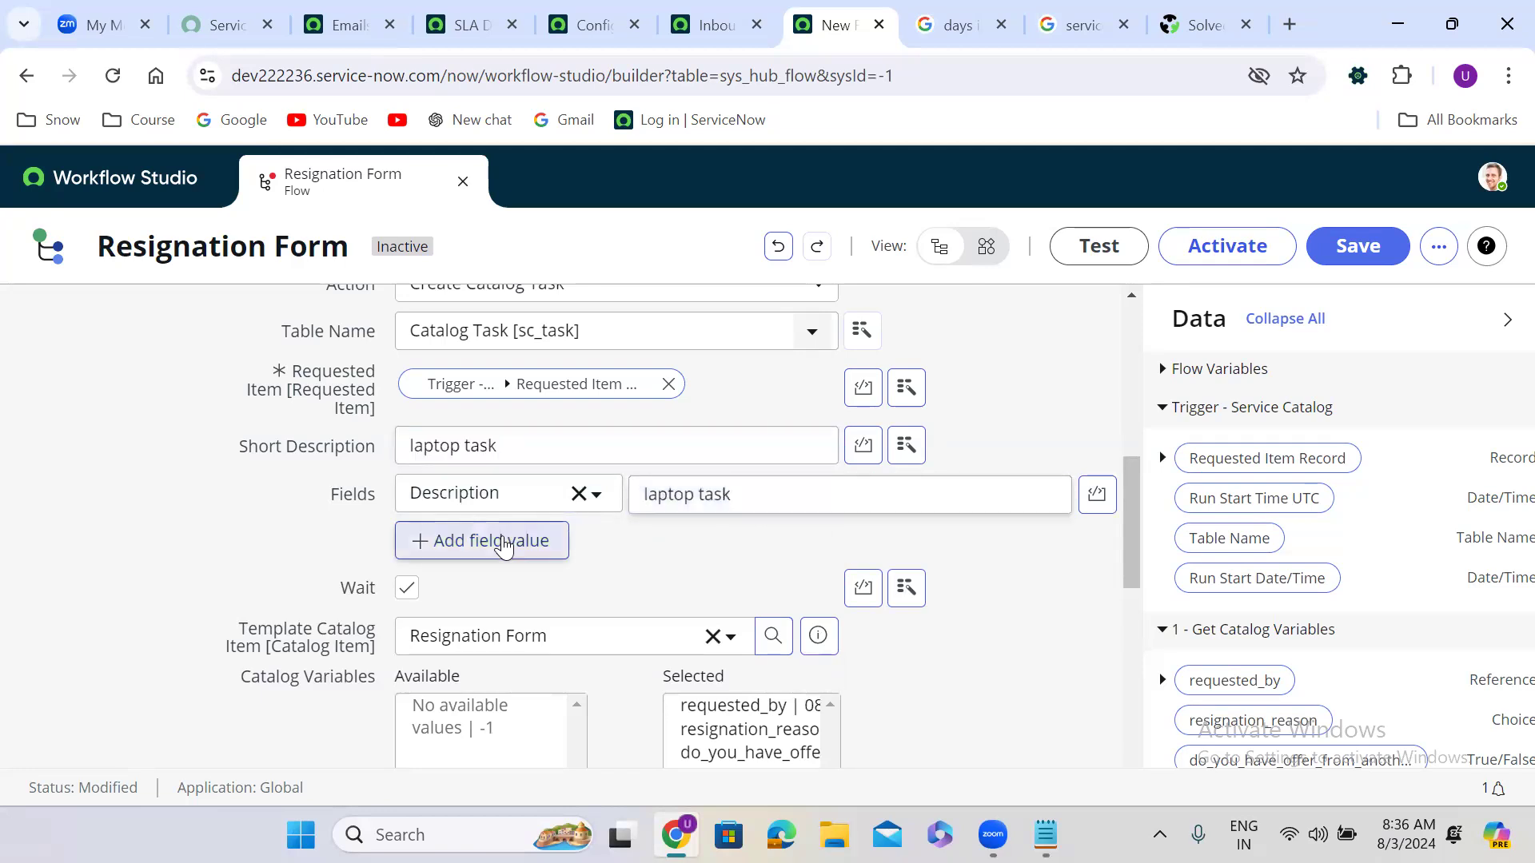
Step: Add a Configuration item field value of *BOW-IBM
{"action": "left_click", "coordinate": [507, 541]}
{"action": "left_click", "coordinate": [477, 552]}
{"action": "type", "text": "conf"}
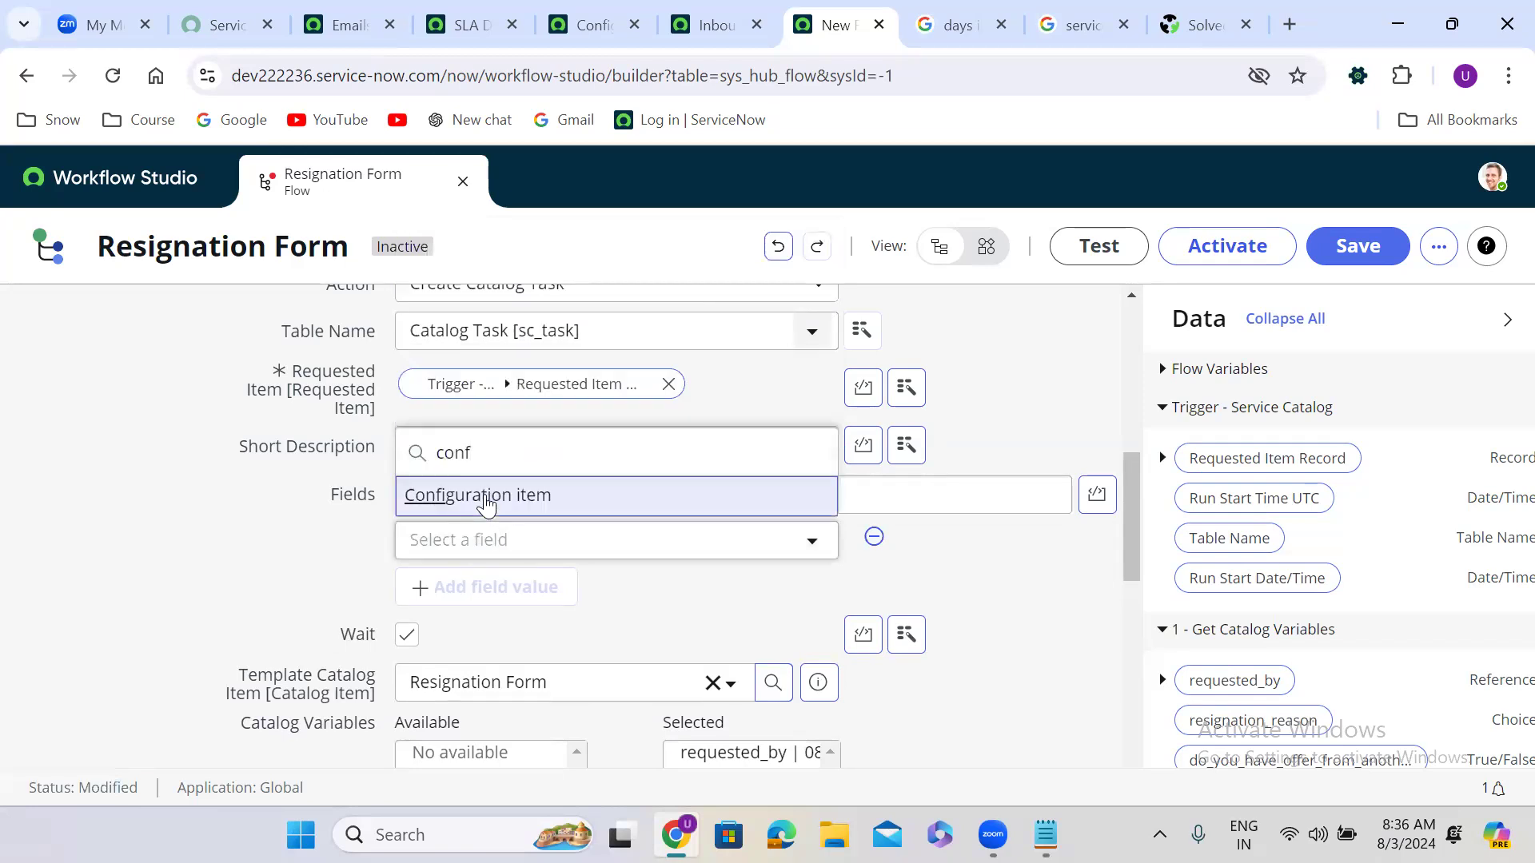
{"action": "left_click", "coordinate": [480, 495]}
{"action": "left_click", "coordinate": [801, 539]}
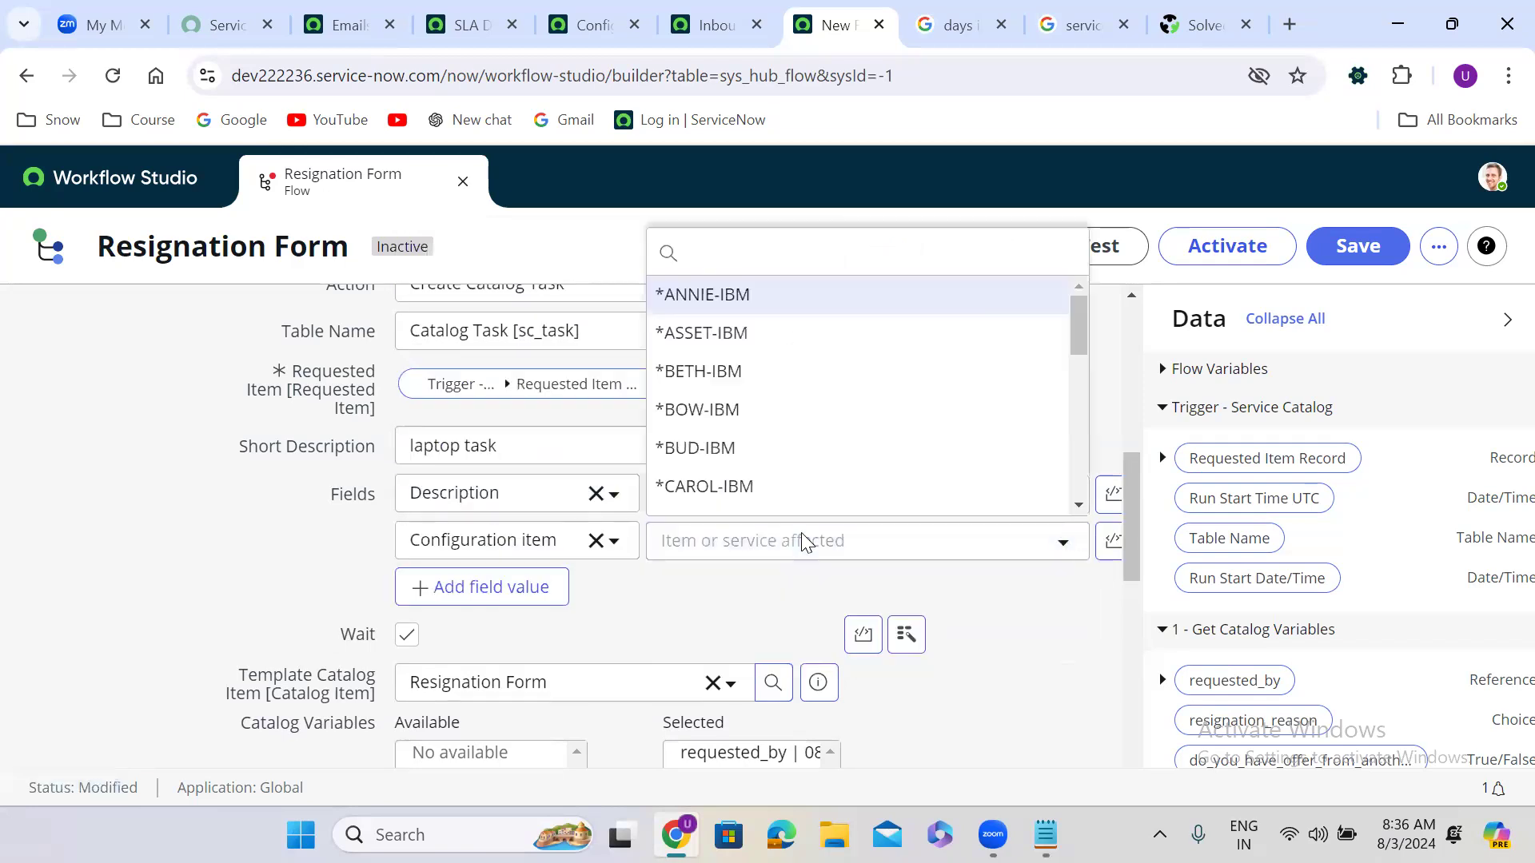
{"action": "key", "text": "Return"}
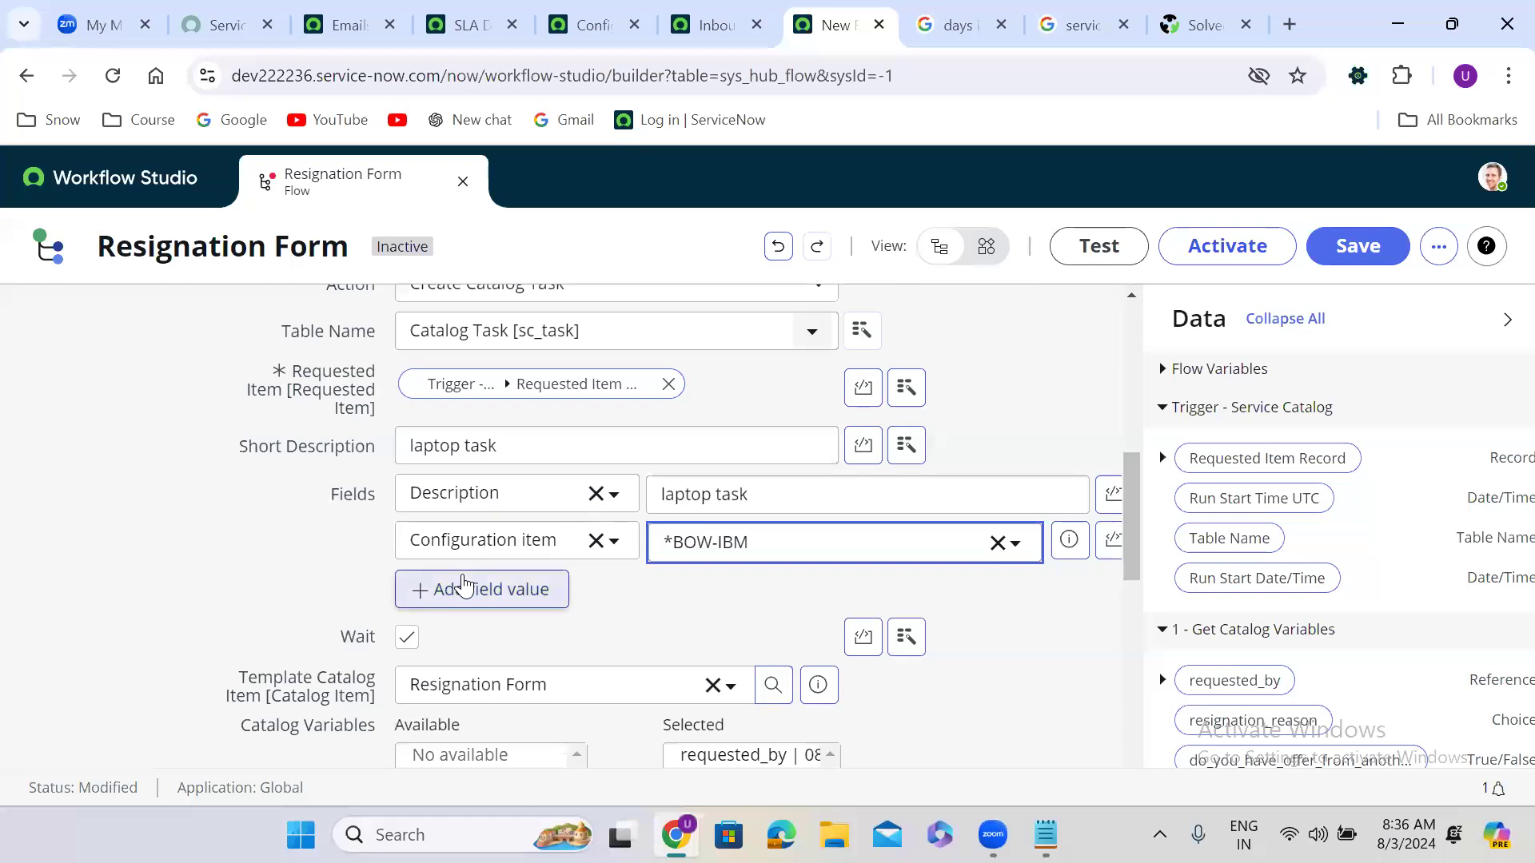
Step: Add Priority 3 - Moderate and finish the Create Catalog Task step
{"action": "left_click", "coordinate": [462, 589]}
{"action": "left_click", "coordinate": [448, 586]}
{"action": "type", "text": "cate"}
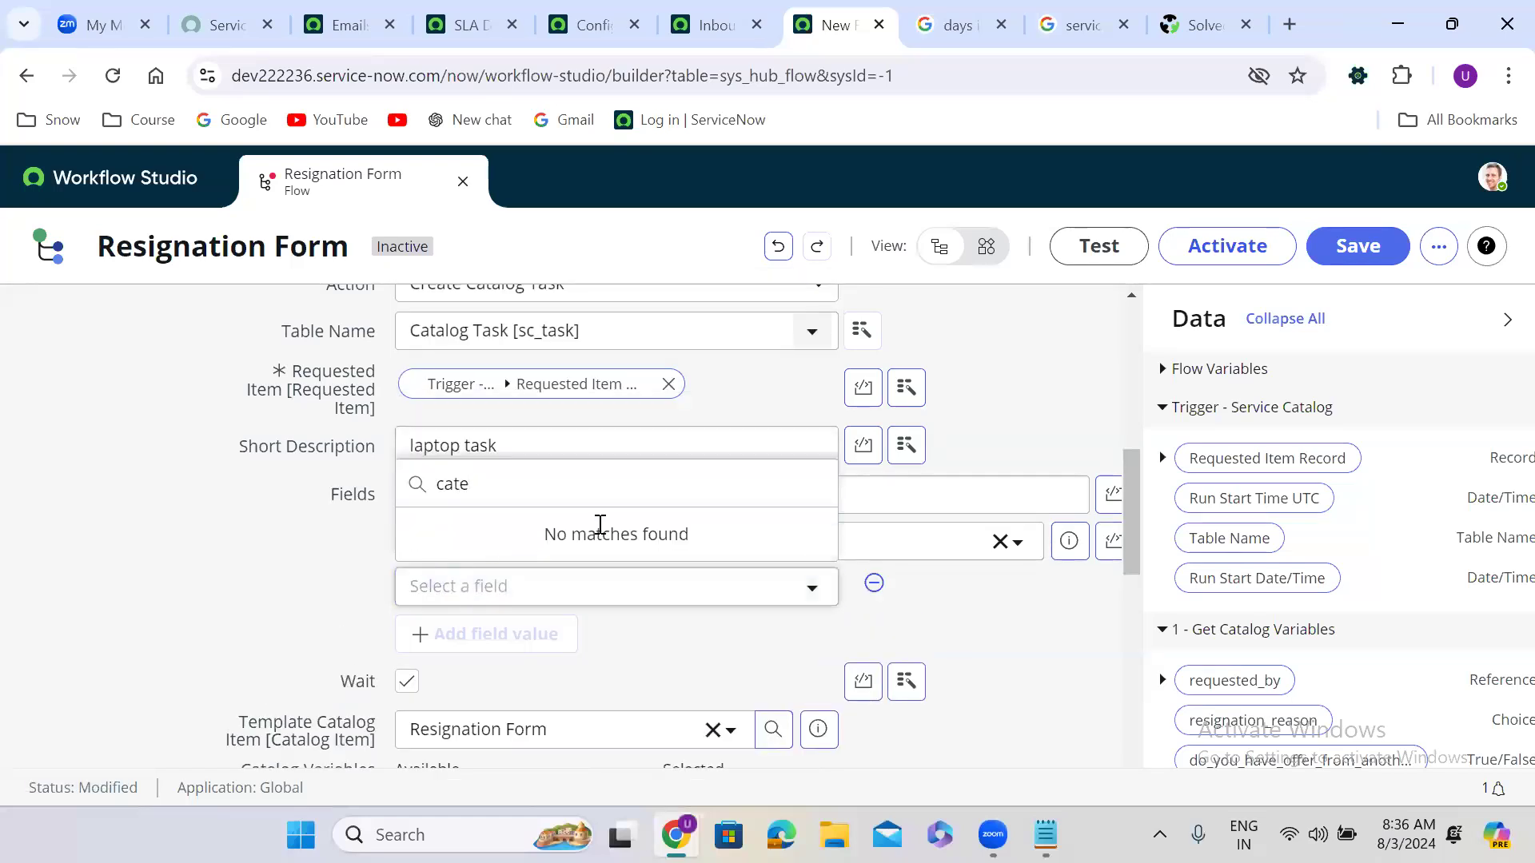
{"action": "key", "text": "BackSpace"}
{"action": "key", "text": "BackSpace"}
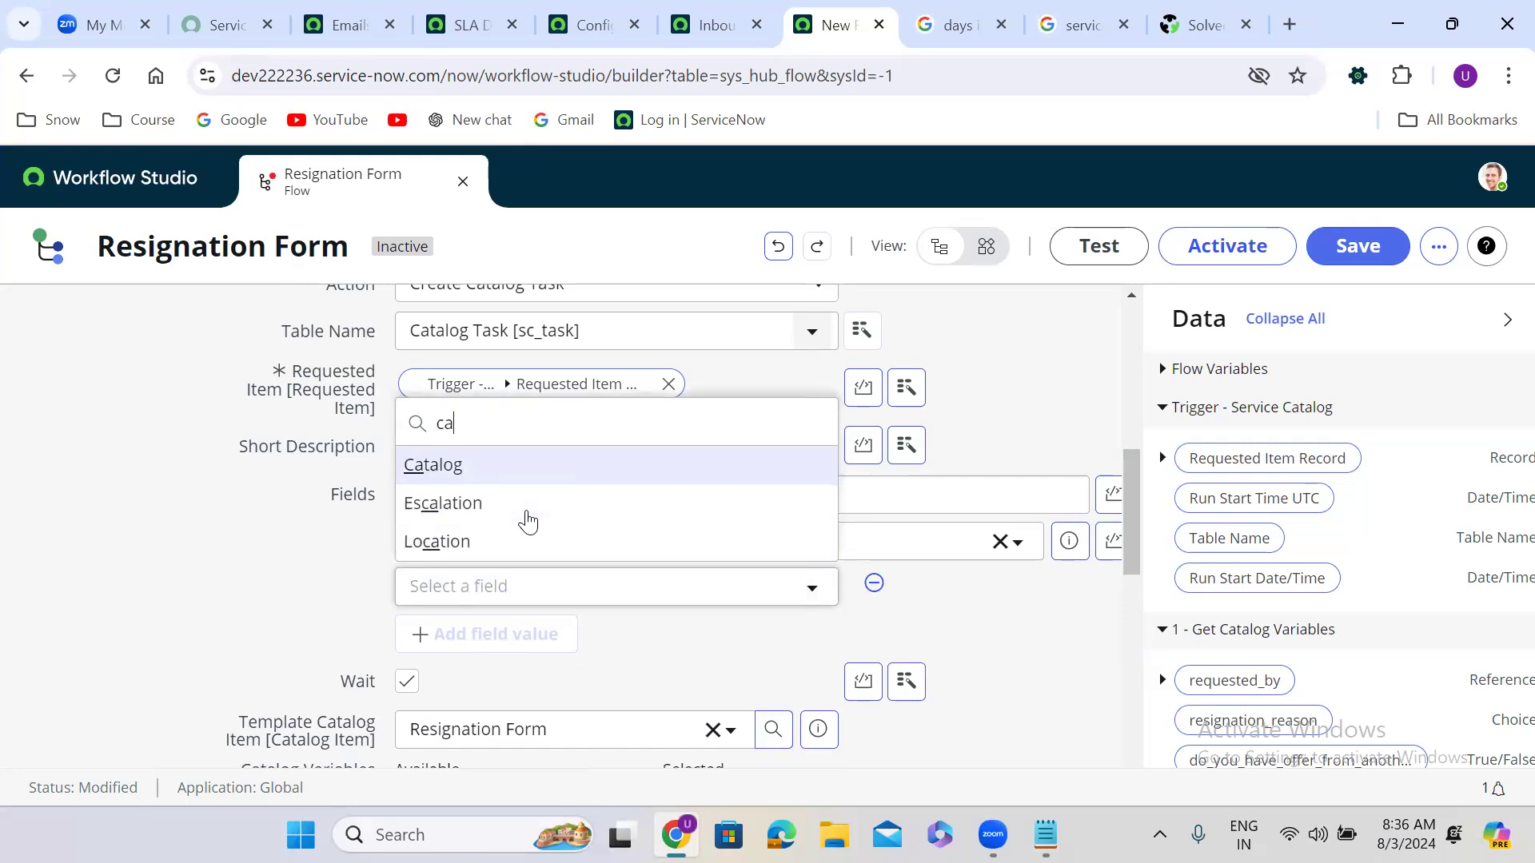
{"action": "key", "text": "BackSpace"}
{"action": "key", "text": "BackSpace"}
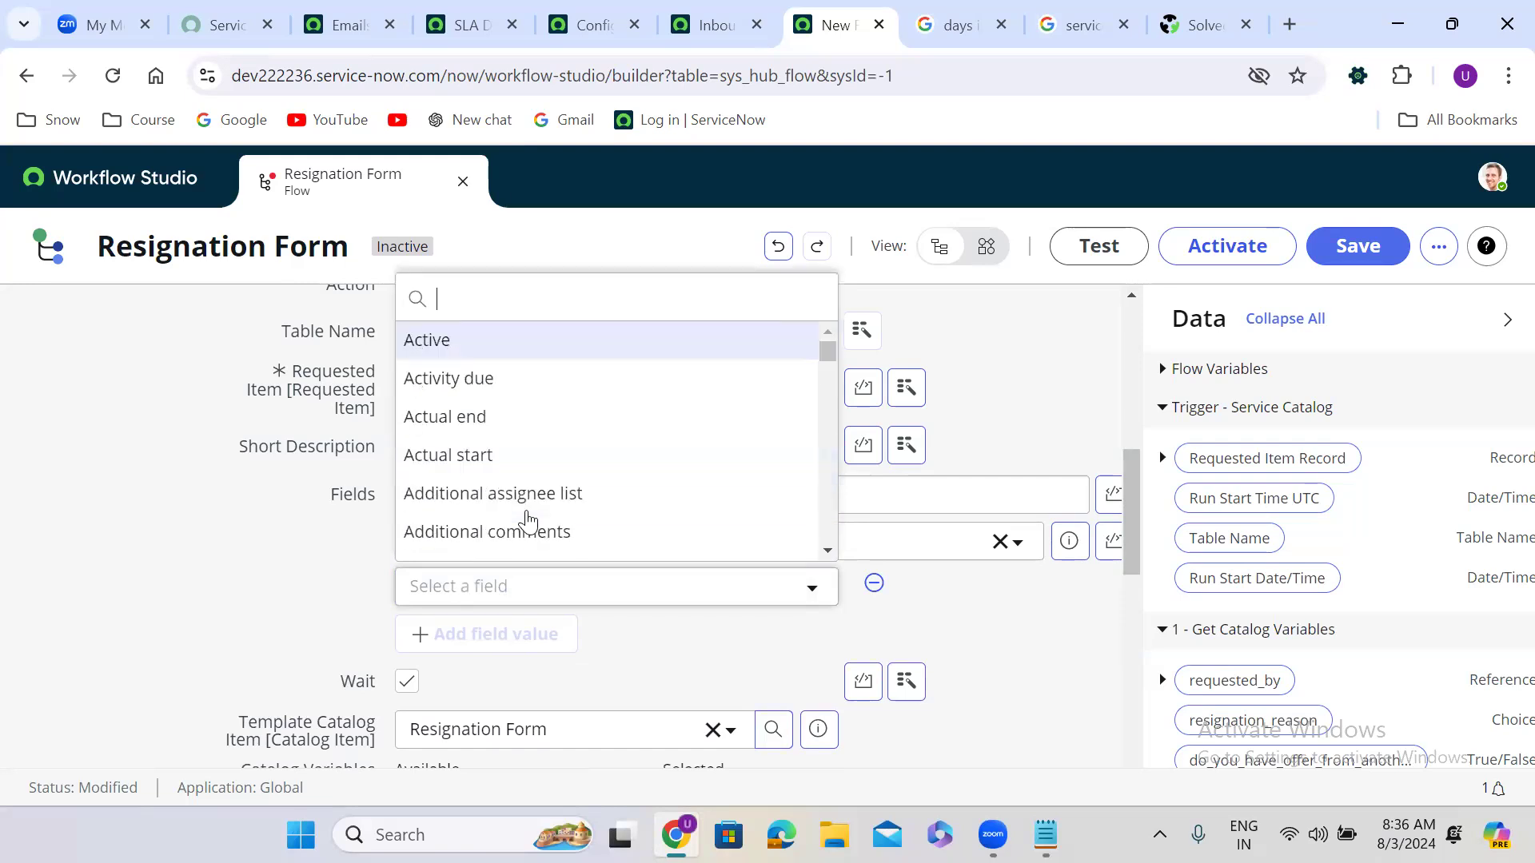
{"action": "type", "text": "prio"}
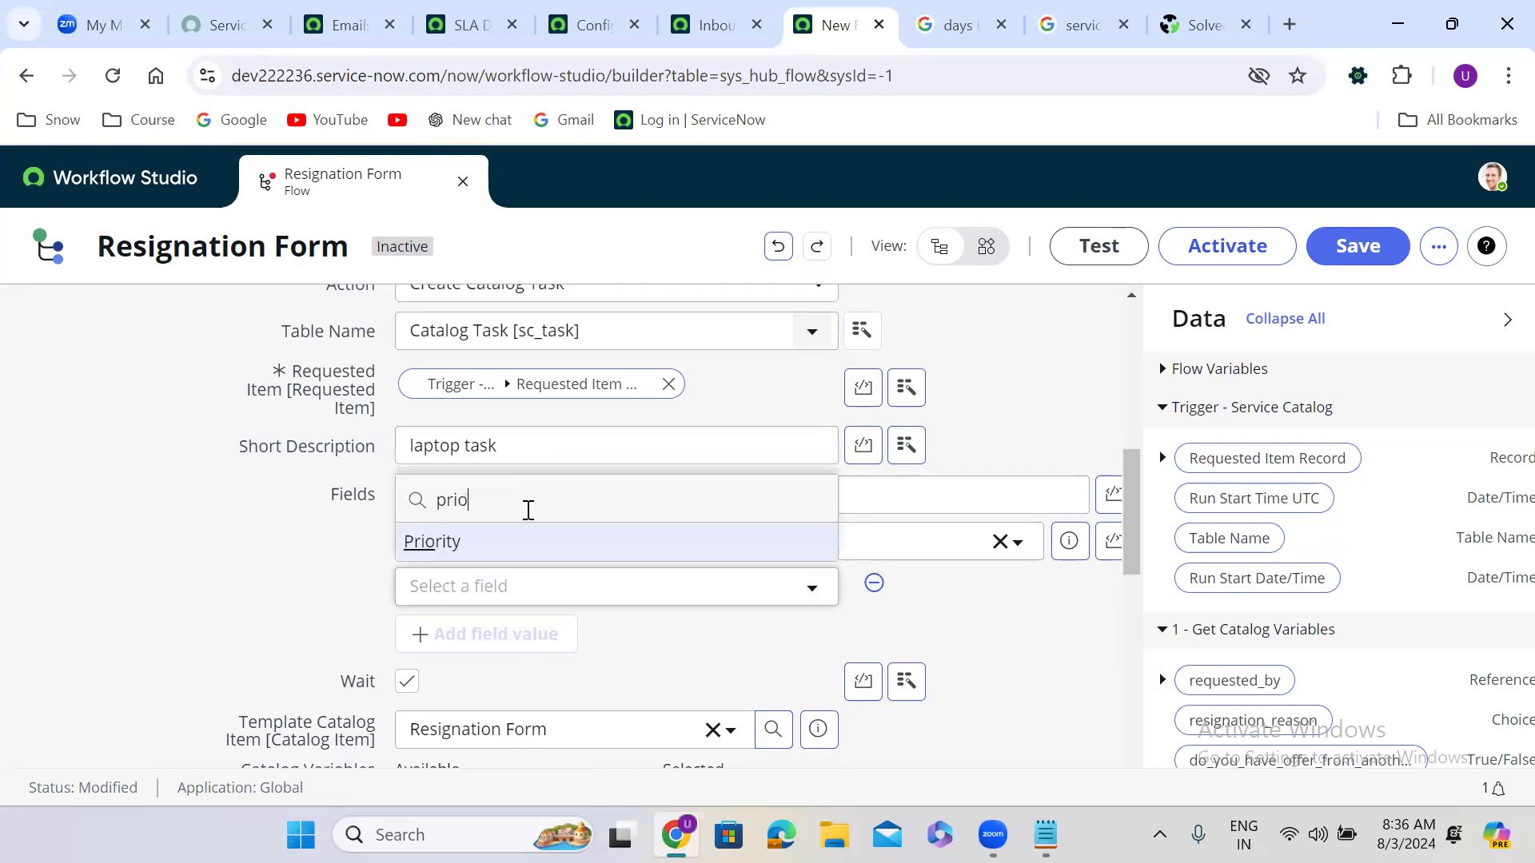
{"action": "left_click", "coordinate": [510, 545]}
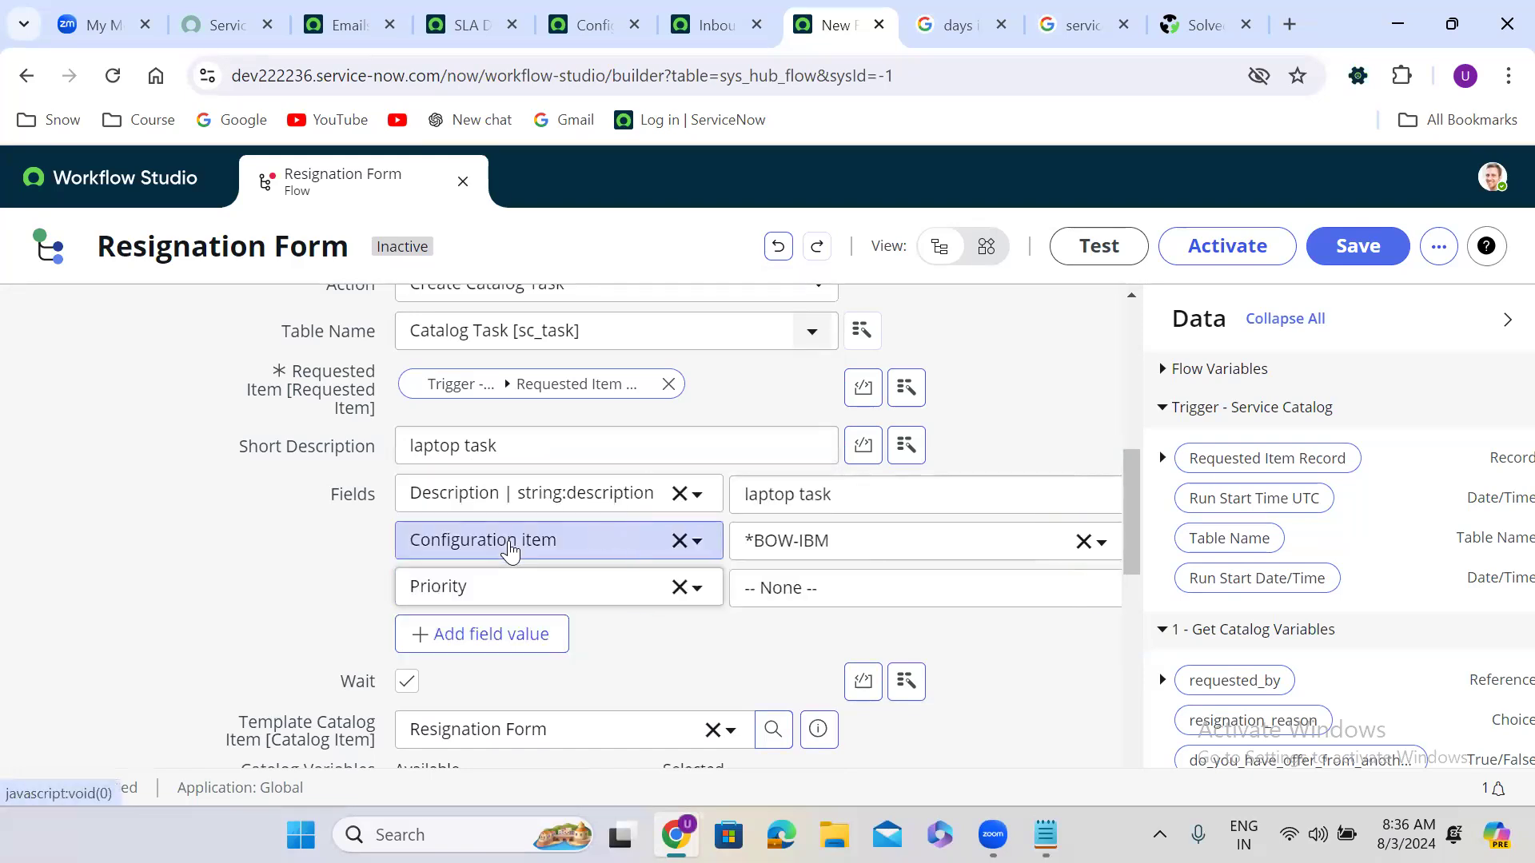
{"action": "left_click", "coordinate": [793, 584]}
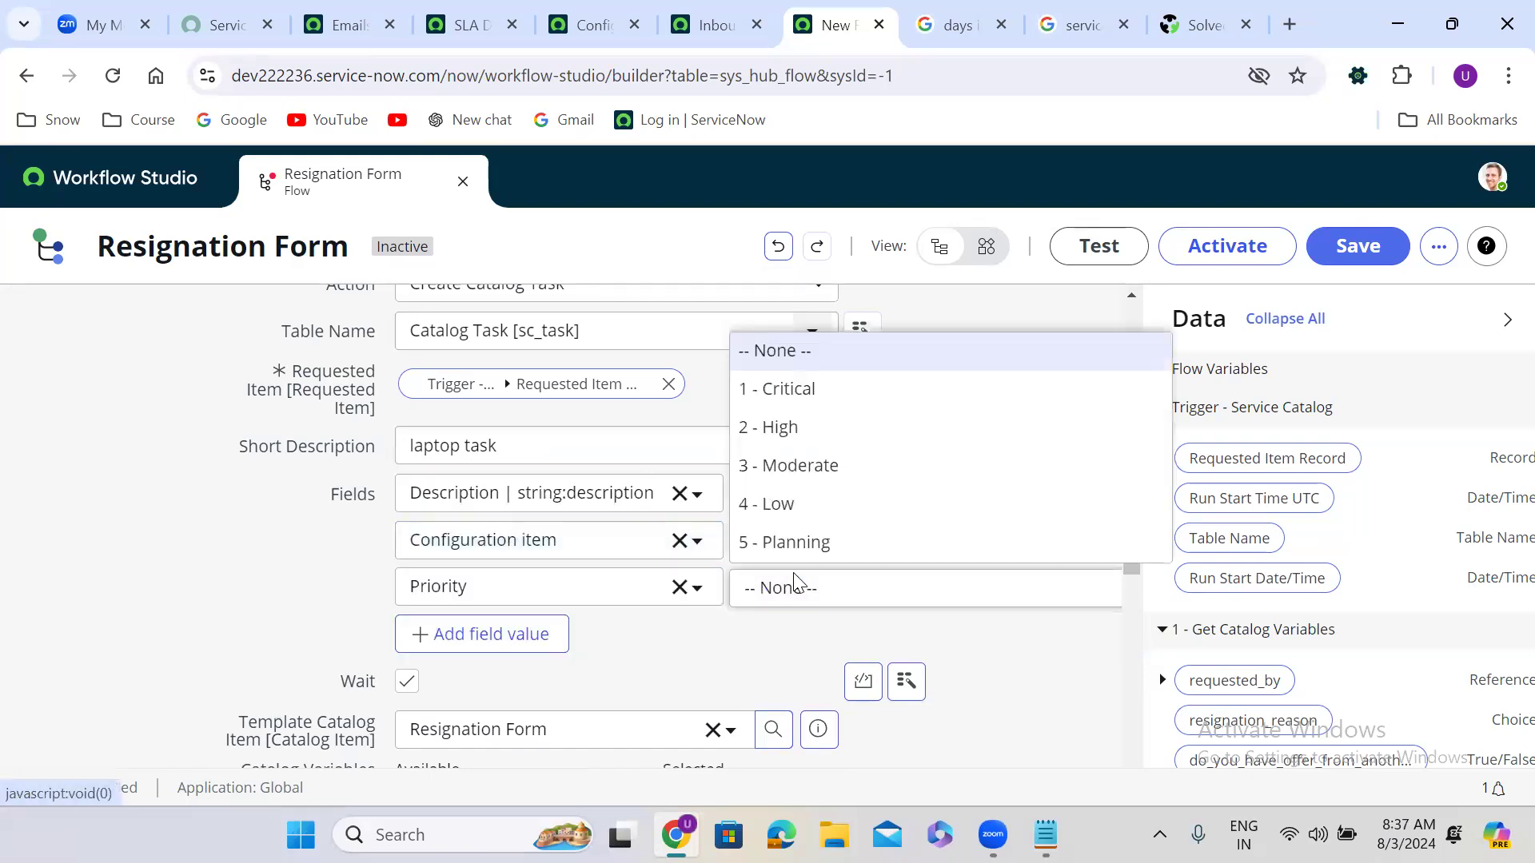
{"action": "left_click", "coordinate": [807, 468]}
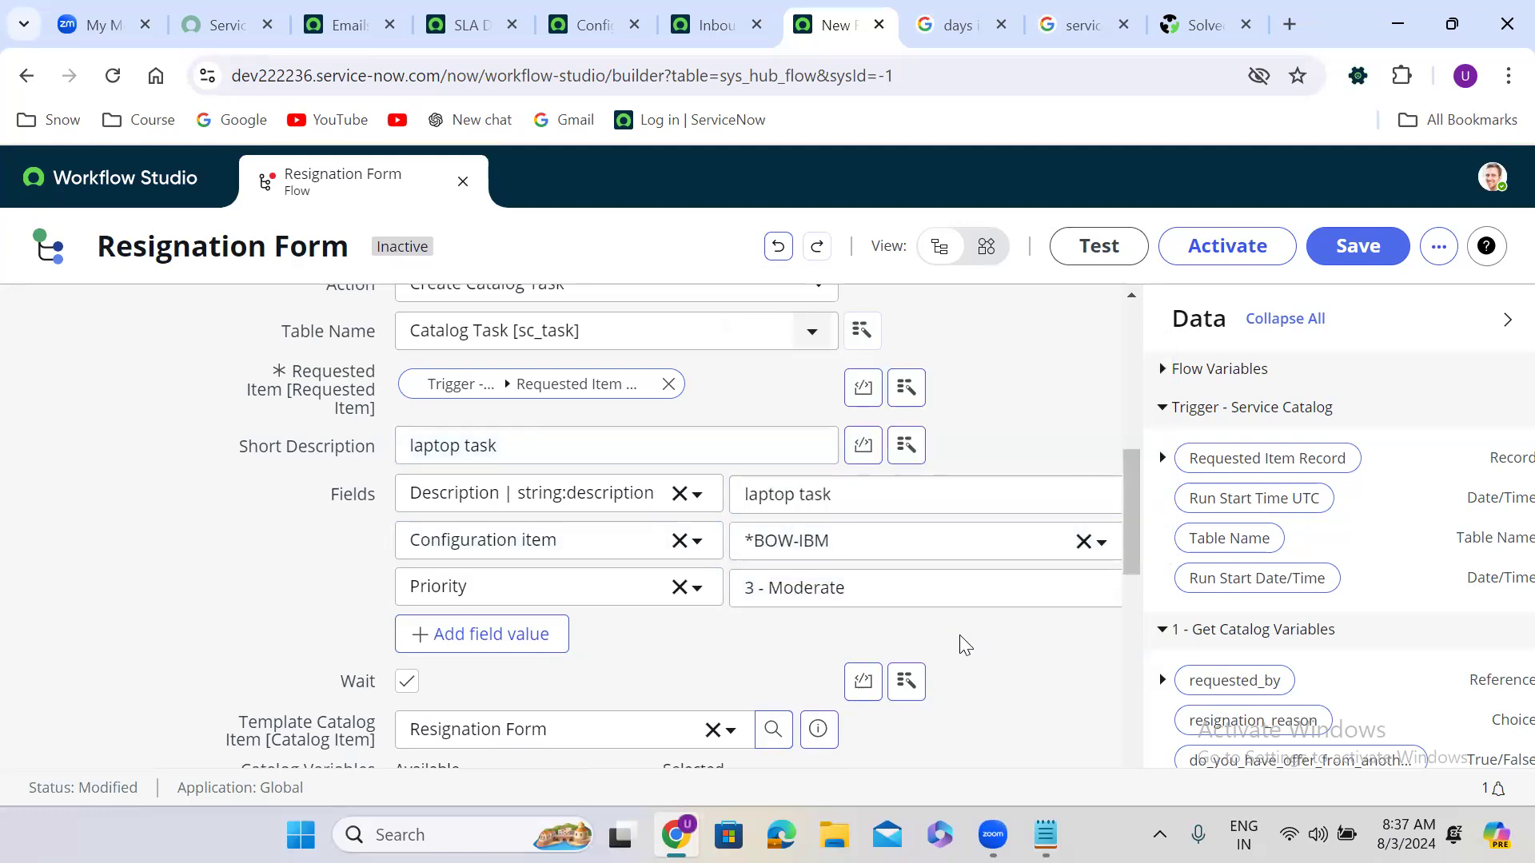
{"action": "scroll", "coordinate": [960, 635], "scroll_direction": "down", "scroll_amount": 1}
{"action": "scroll", "coordinate": [959, 634], "scroll_direction": "down", "scroll_amount": 5}
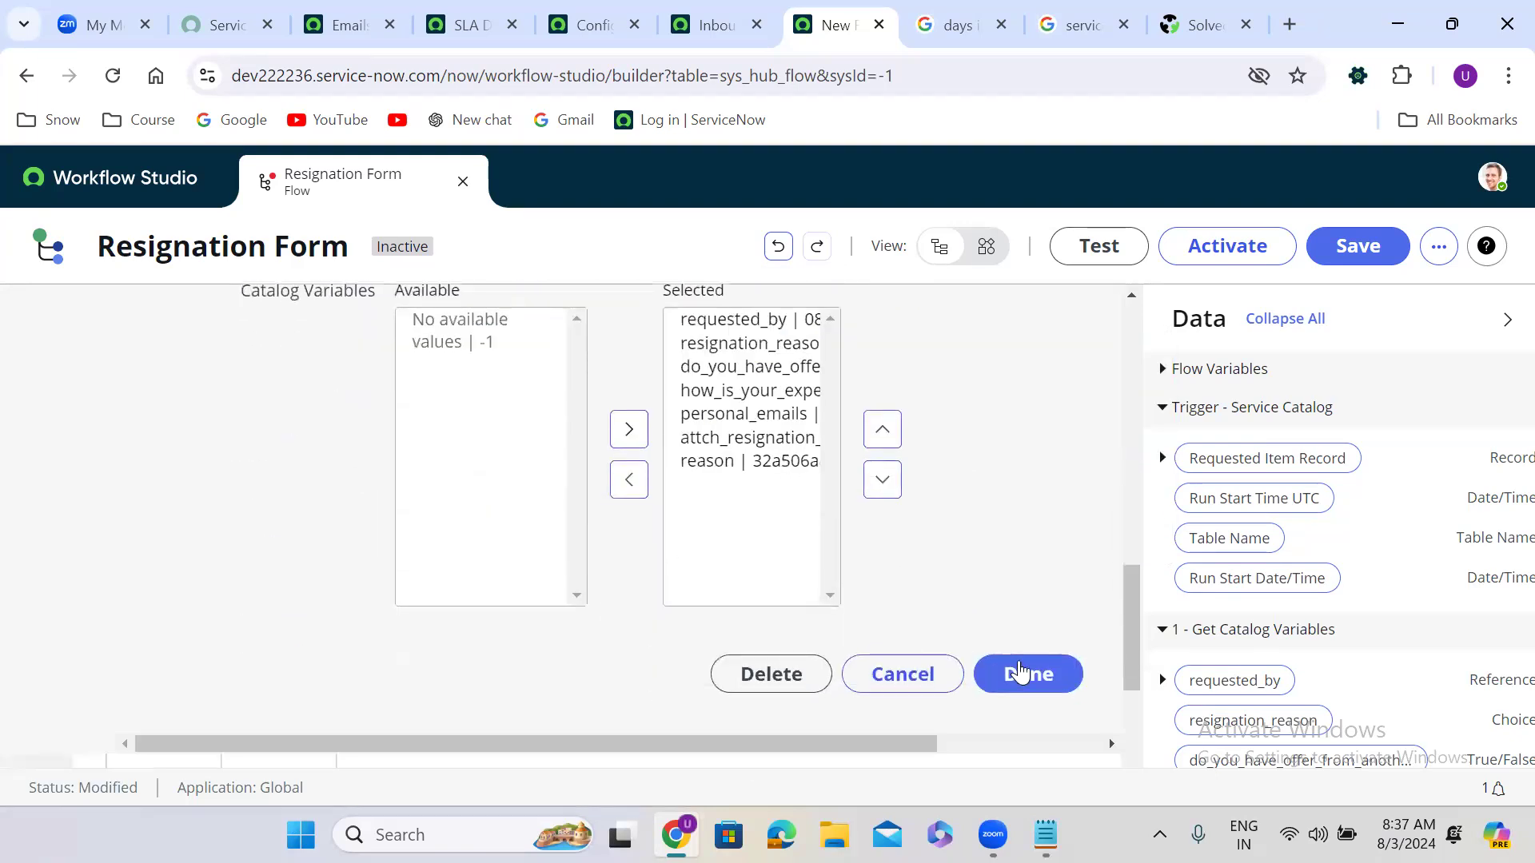
{"action": "left_click", "coordinate": [1026, 675]}
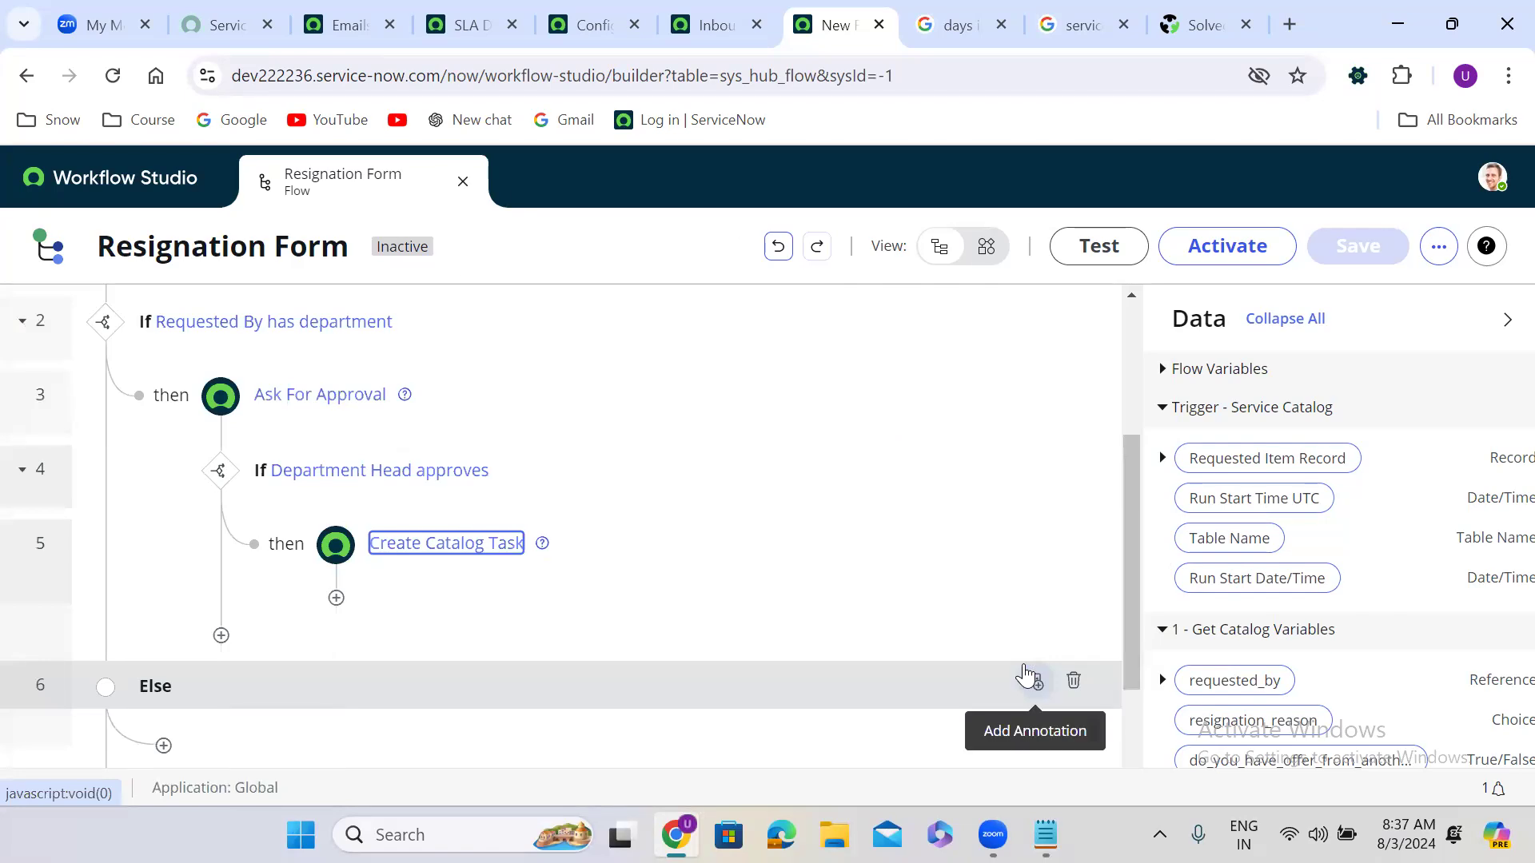
Step: Add a Send Notification action after Create Catalog Task
{"action": "left_click", "coordinate": [336, 598]}
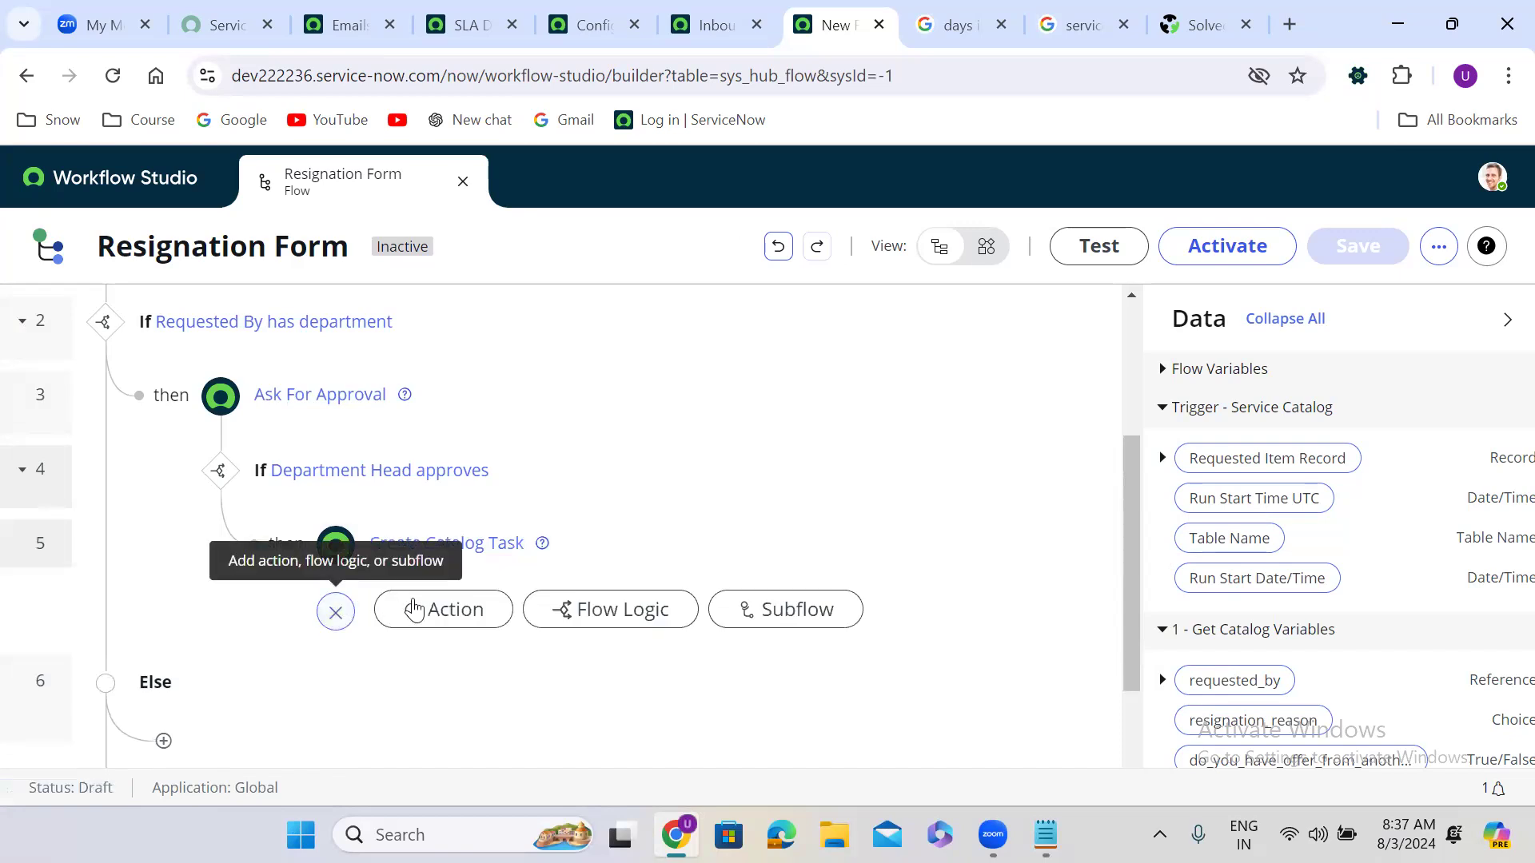
{"action": "left_click", "coordinate": [454, 610]}
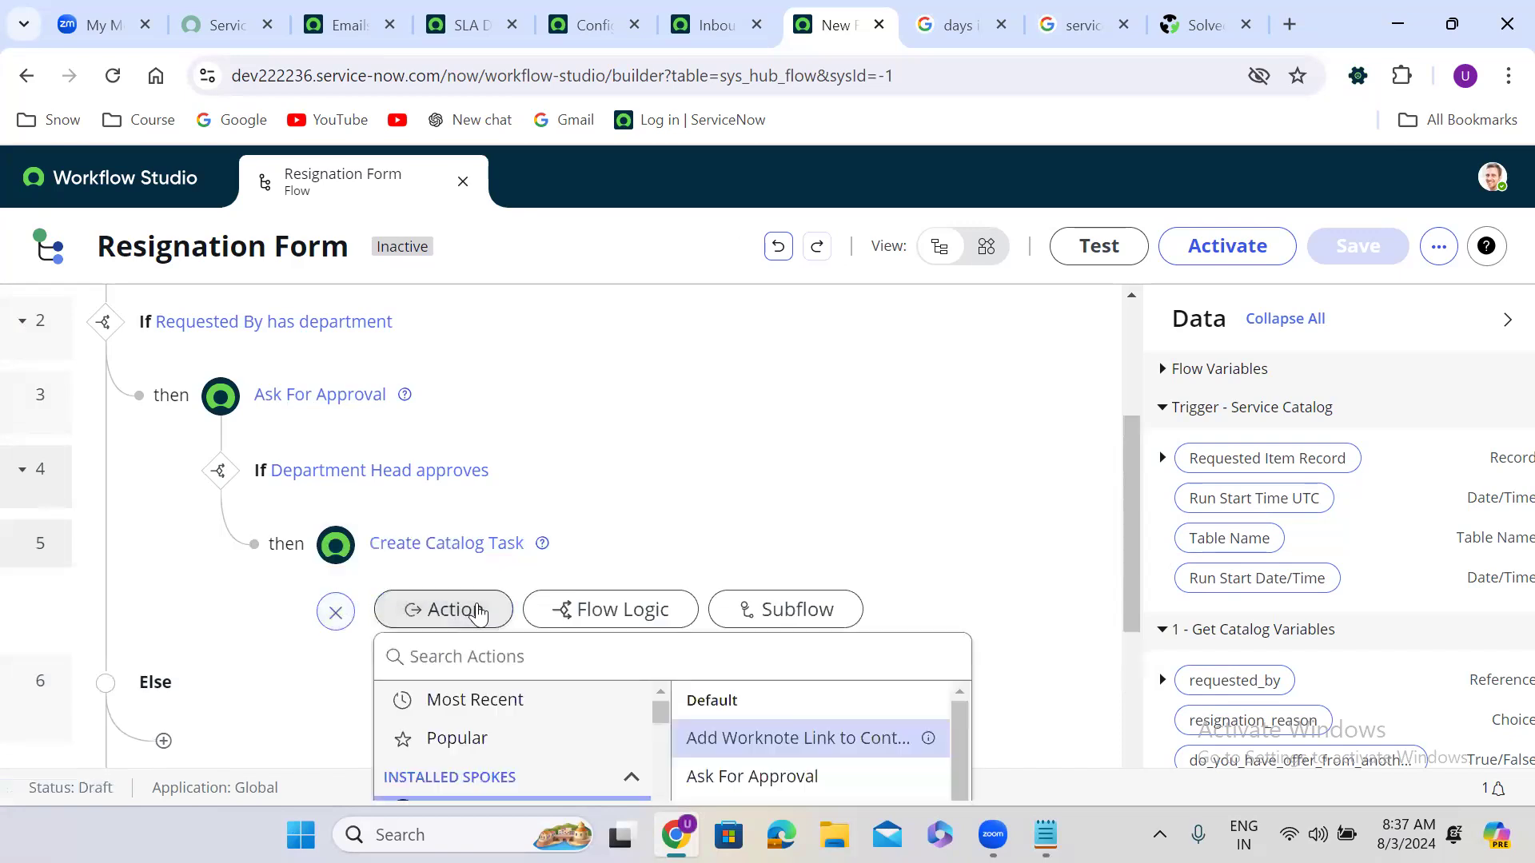
{"action": "left_click", "coordinate": [500, 649]}
{"action": "type", "text": "sen"}
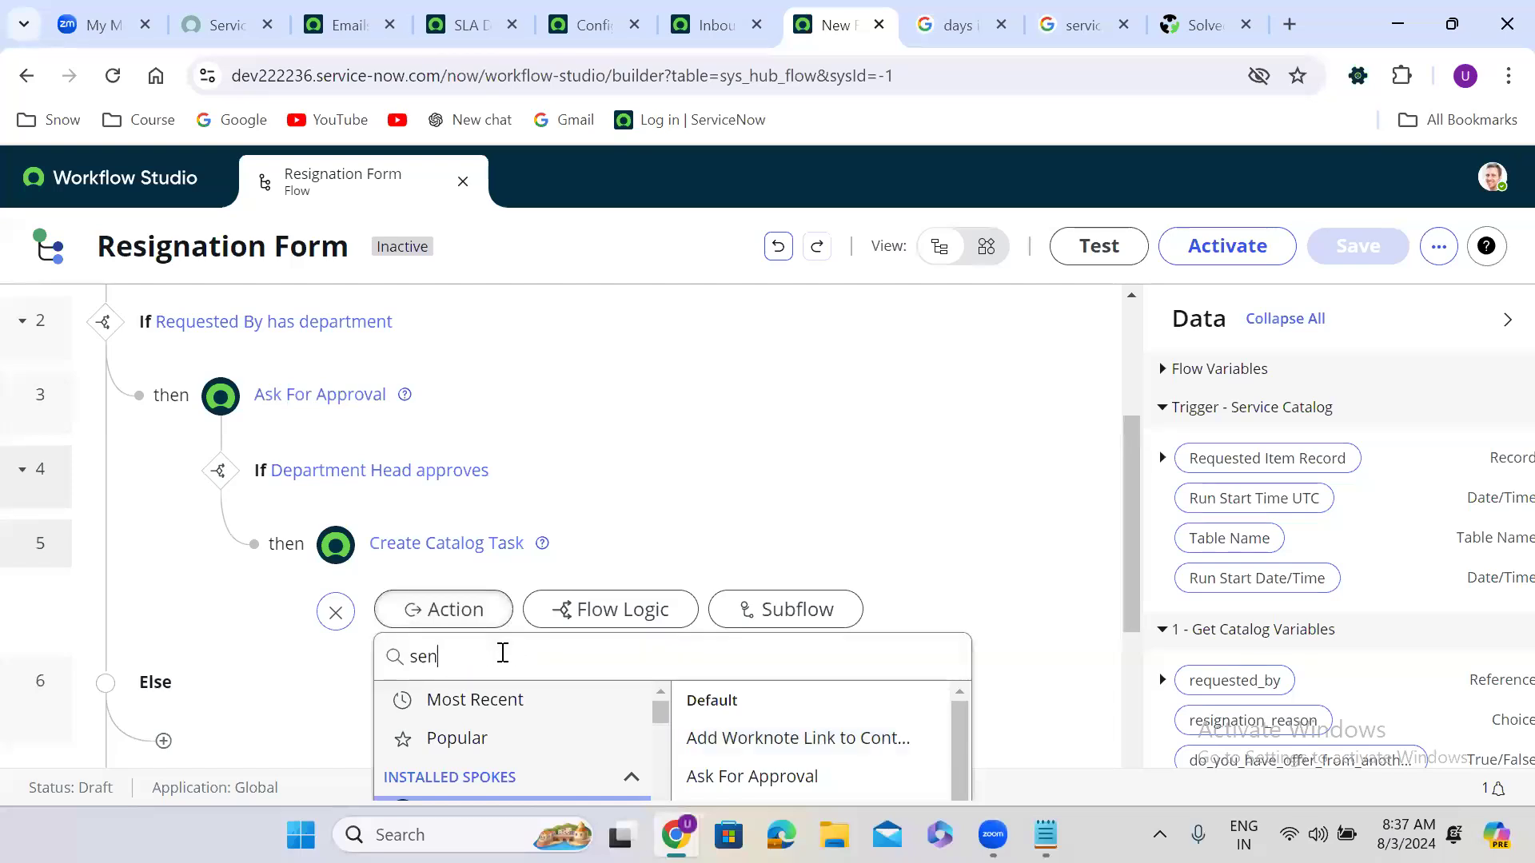
{"action": "type", "text": "d email"}
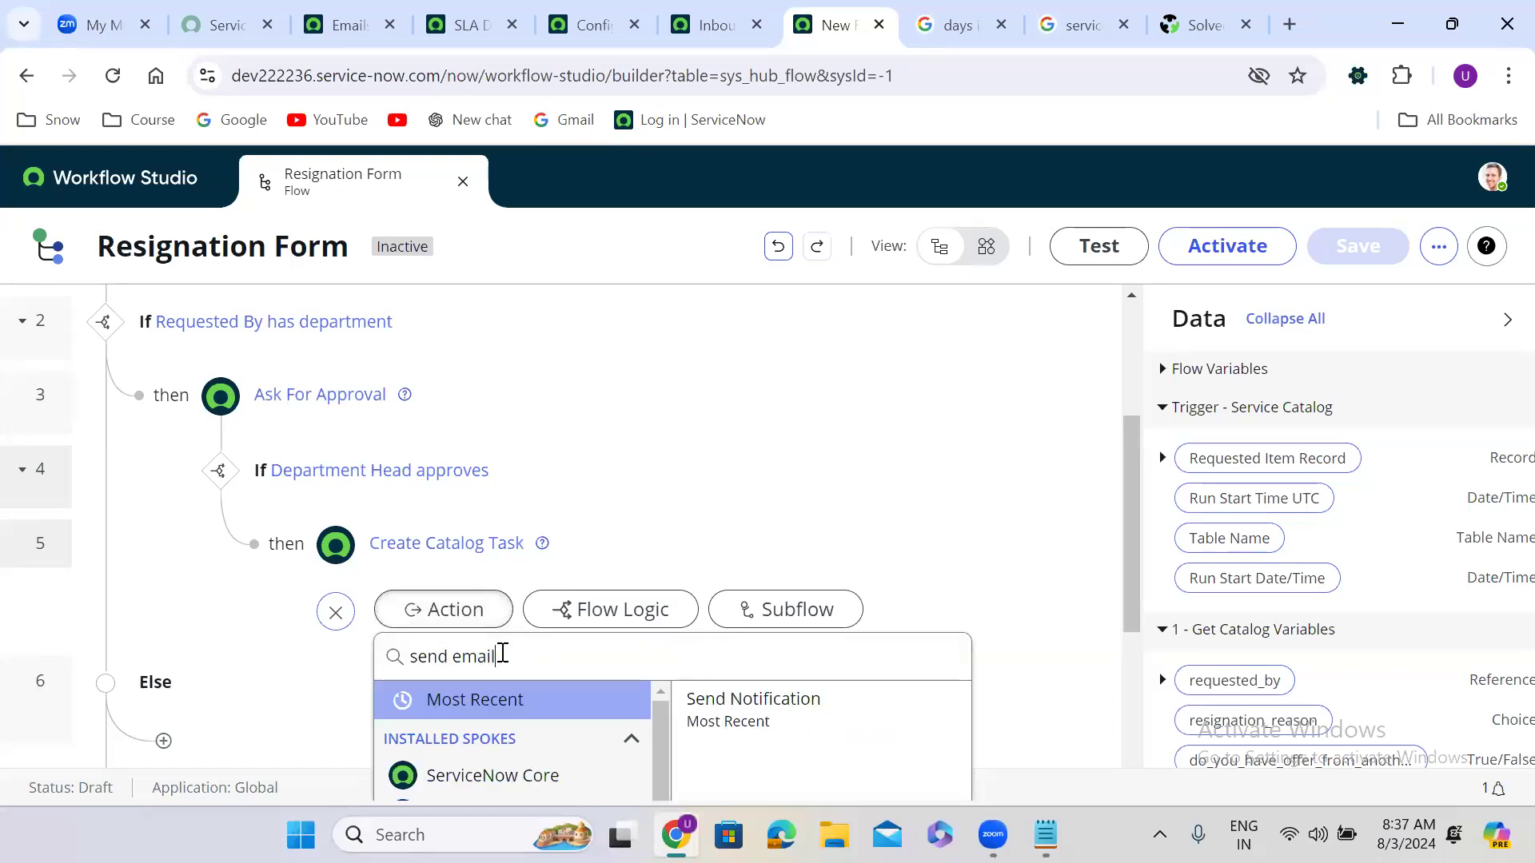
{"action": "double_click", "coordinate": [476, 655]}
{"action": "type", "text": "no"}
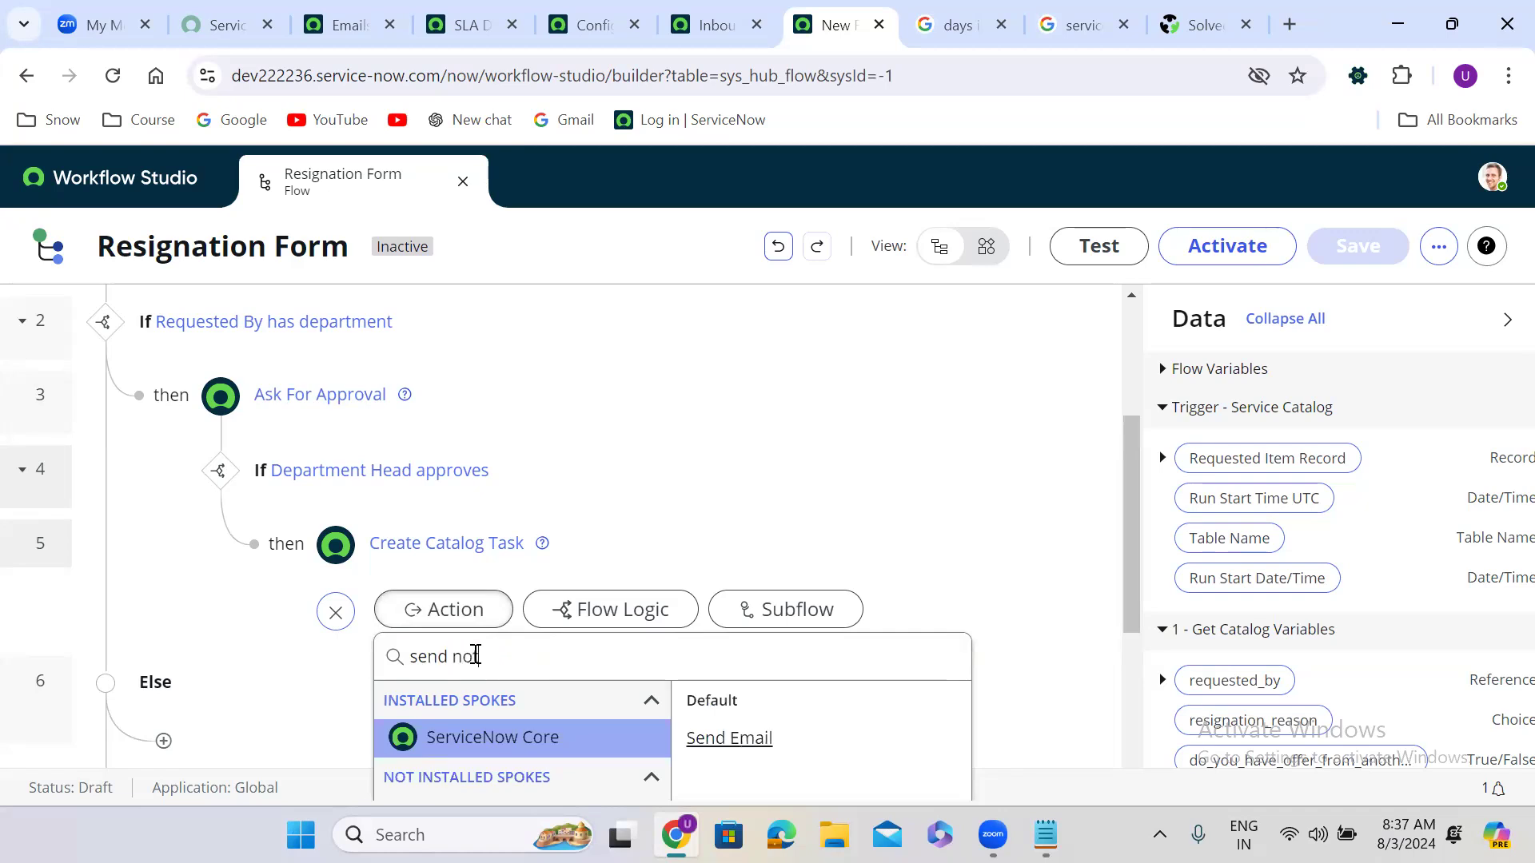
{"action": "type", "text": "tification"}
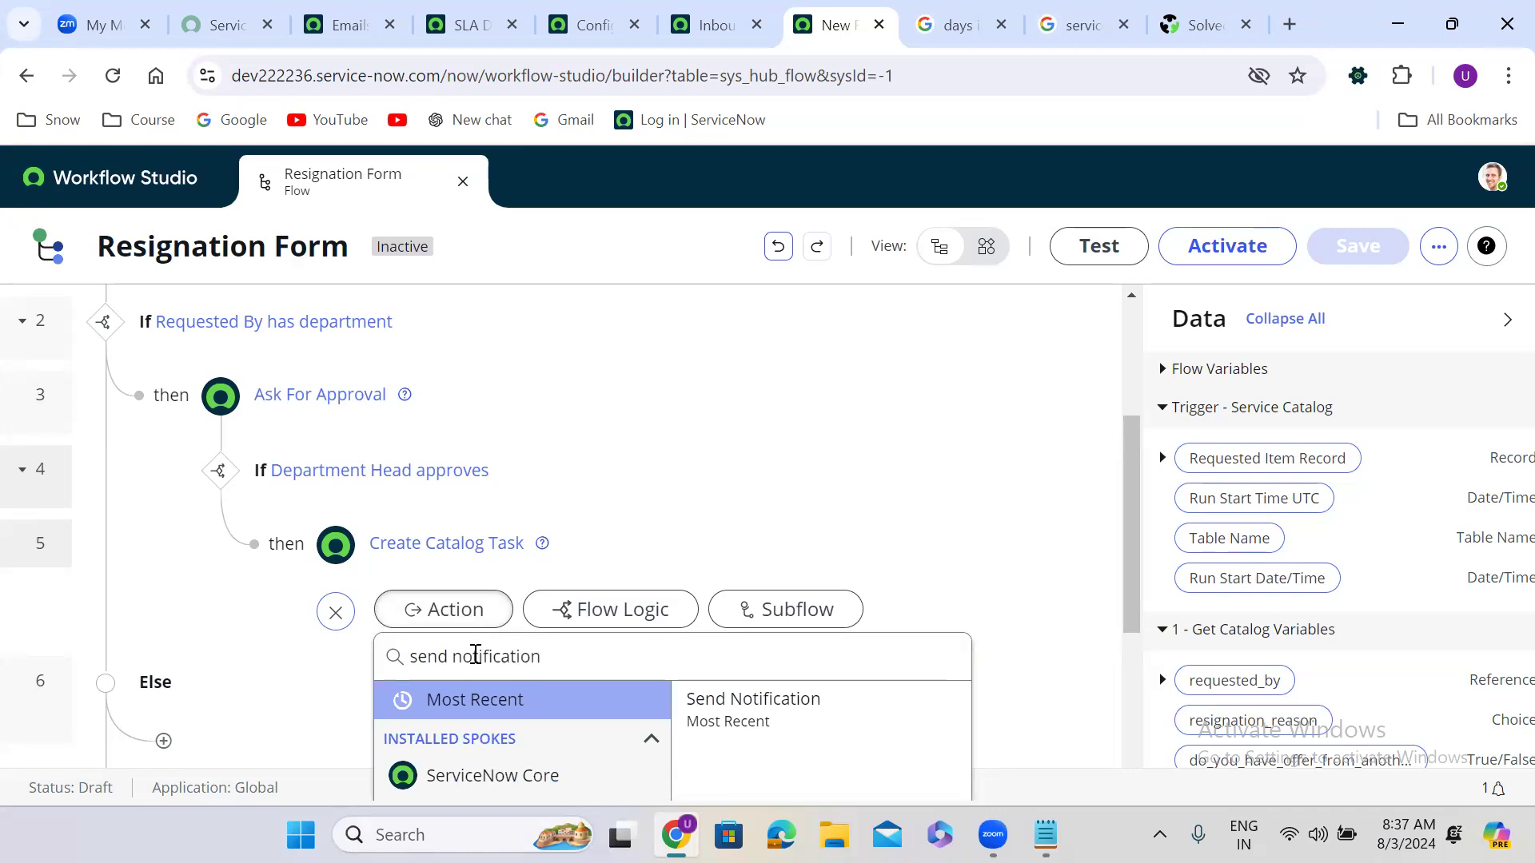
{"action": "left_click", "coordinate": [783, 715]}
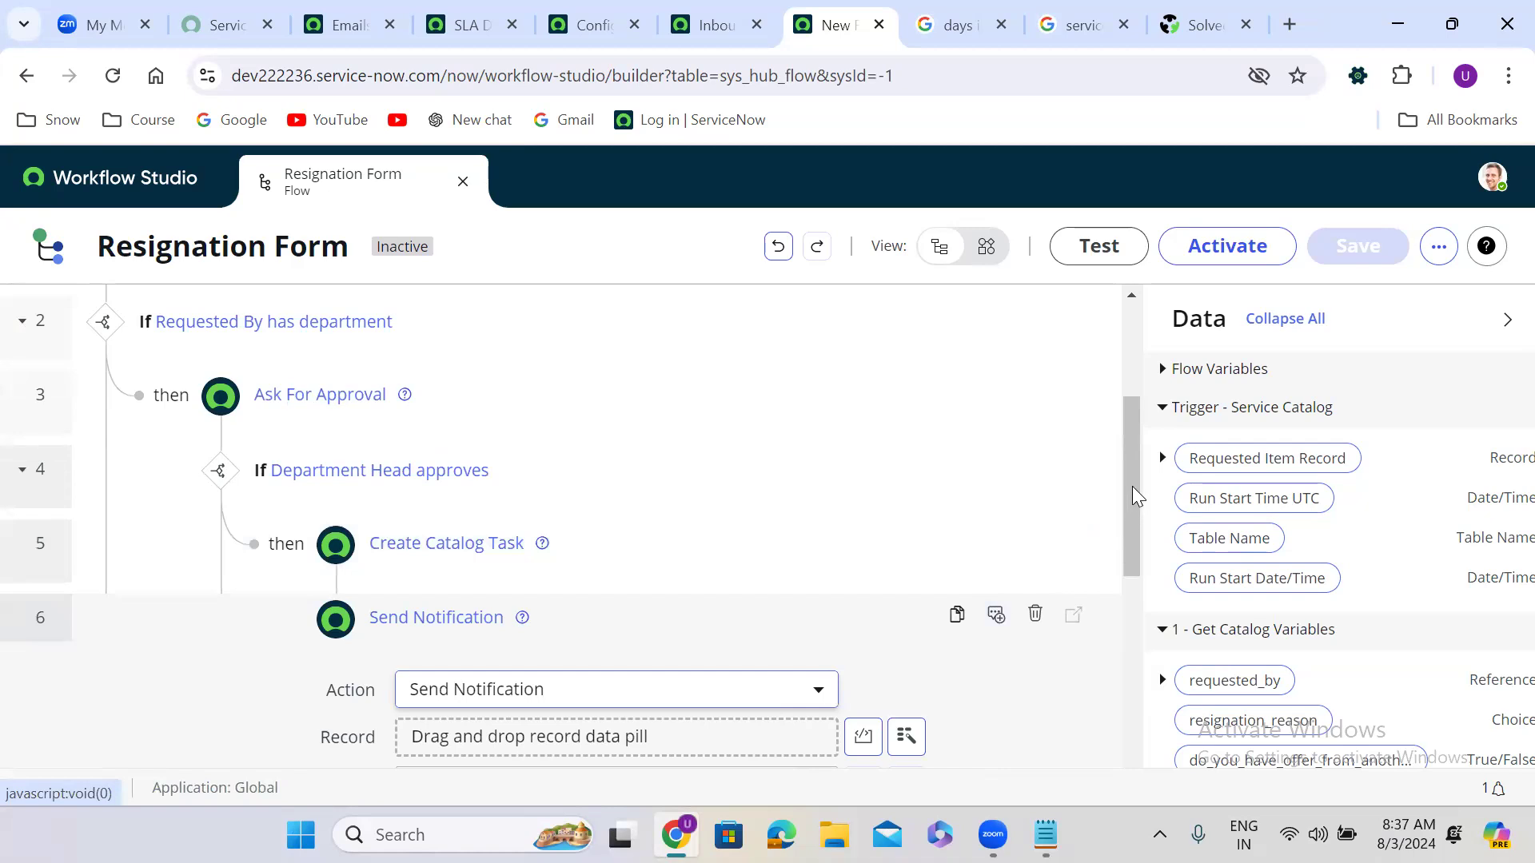
Step: Point the notification at the Requested Item using App Intake Request Approved, then confirm
{"action": "left_click_drag", "start_coordinate": [1135, 495], "coordinate": [1129, 561]}
{"action": "left_click_drag", "start_coordinate": [1303, 462], "coordinate": [583, 536]}
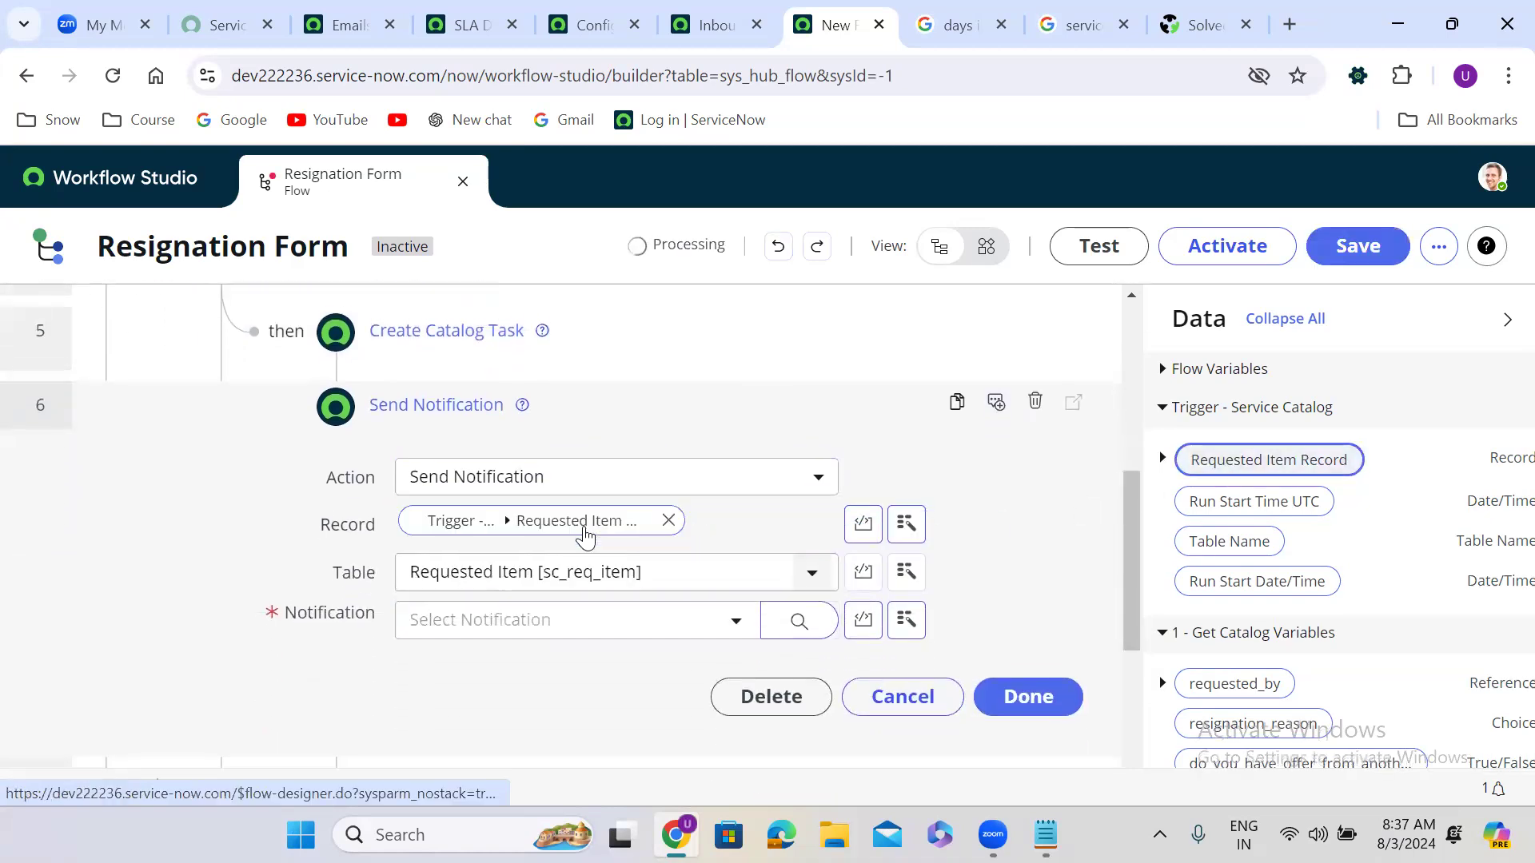
{"action": "left_click", "coordinate": [575, 621]}
{"action": "scroll", "coordinate": [552, 520], "scroll_direction": "down", "scroll_amount": 1}
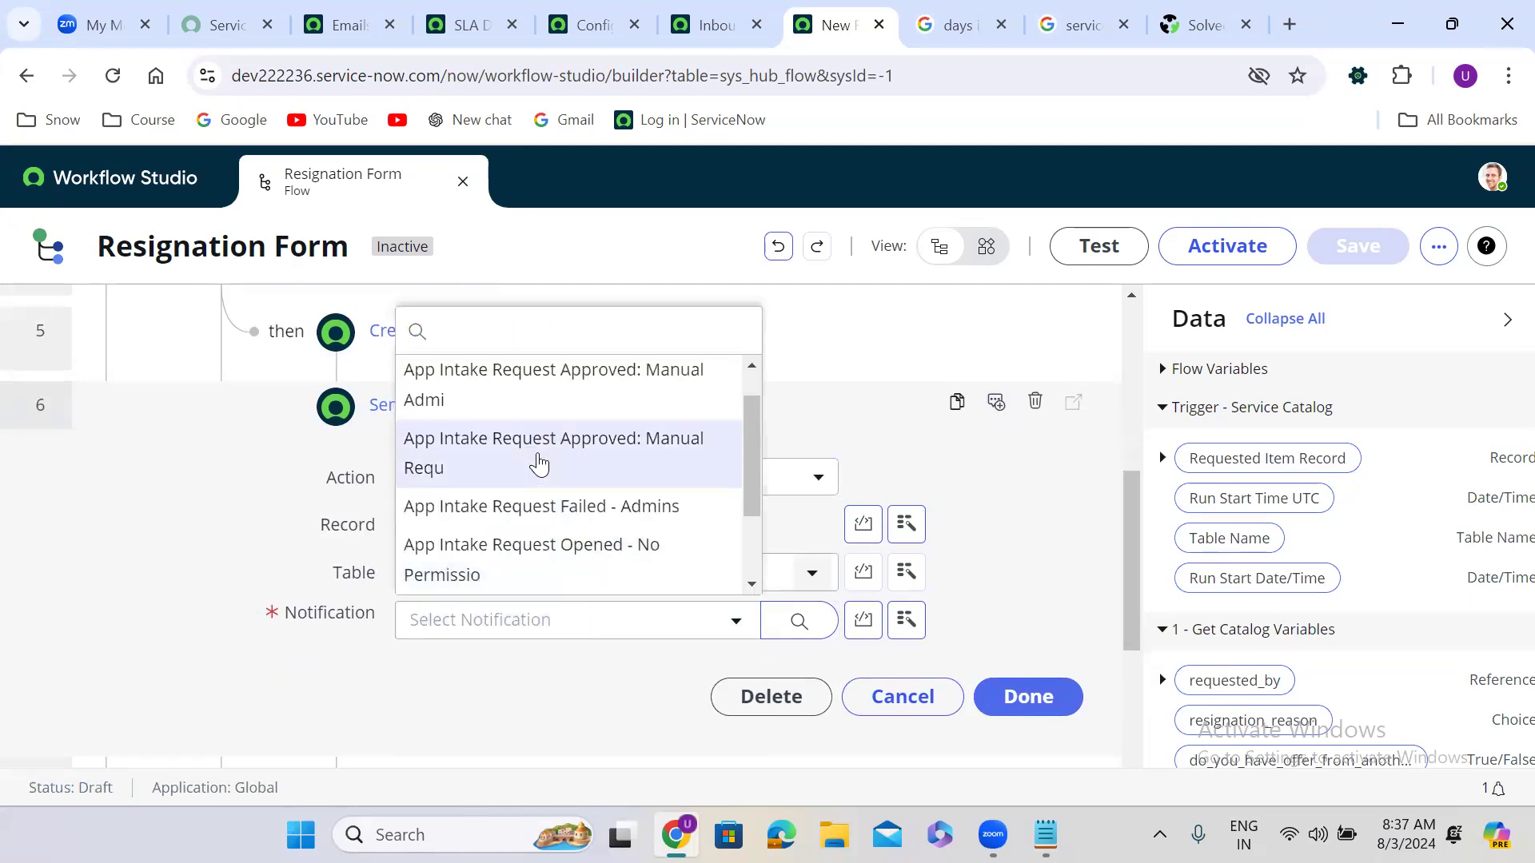
{"action": "left_click", "coordinate": [523, 448]}
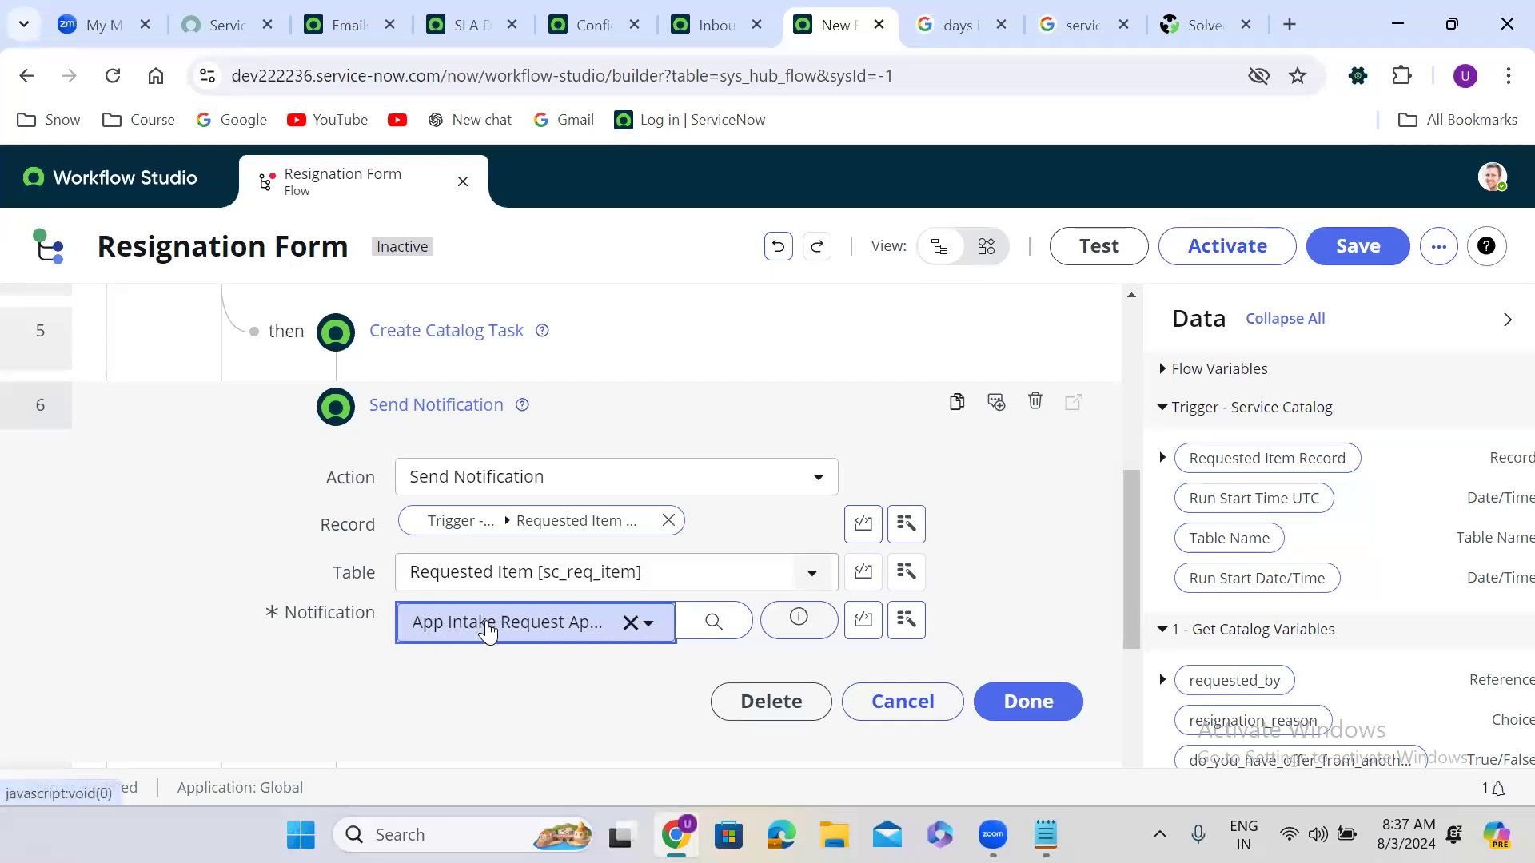
{"action": "left_click", "coordinate": [1026, 710]}
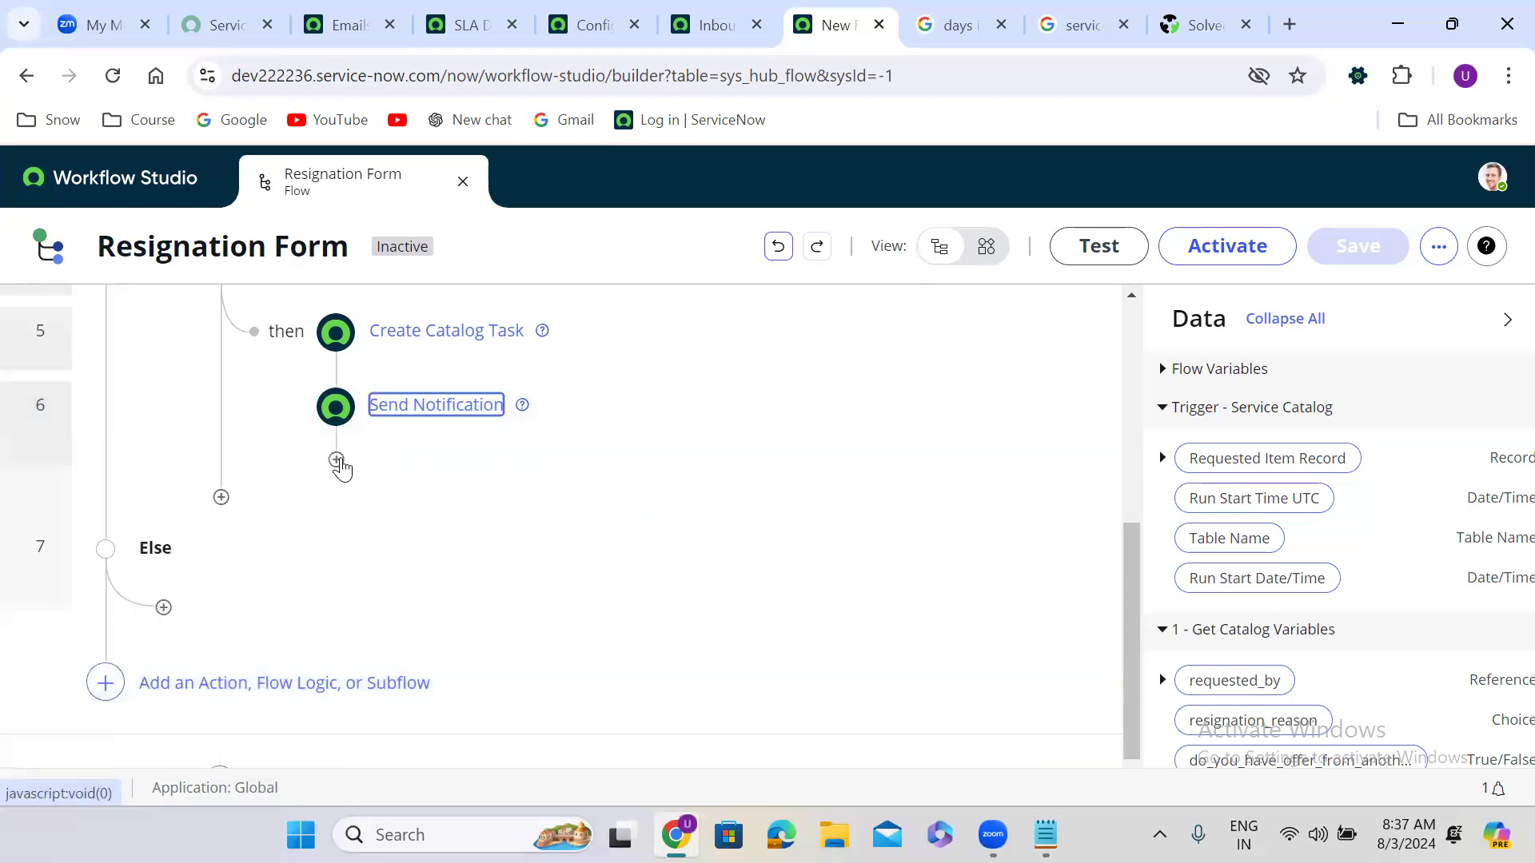
Step: Add an Update Record action targeting the Requested Item after the notification
{"action": "left_click", "coordinate": [336, 461]}
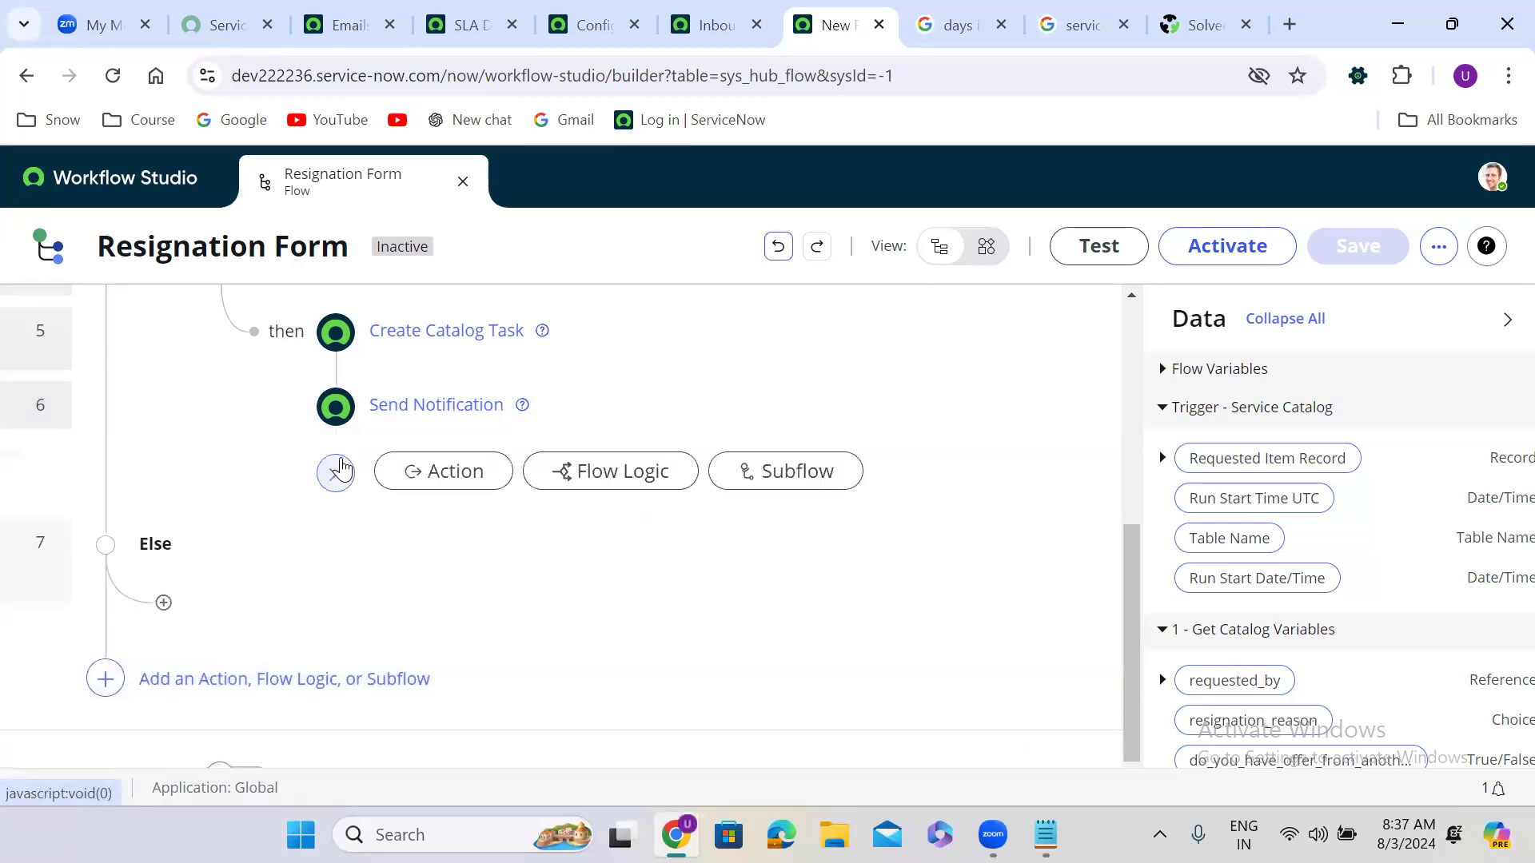
{"action": "left_click", "coordinate": [446, 477]}
{"action": "type", "text": "update rec"}
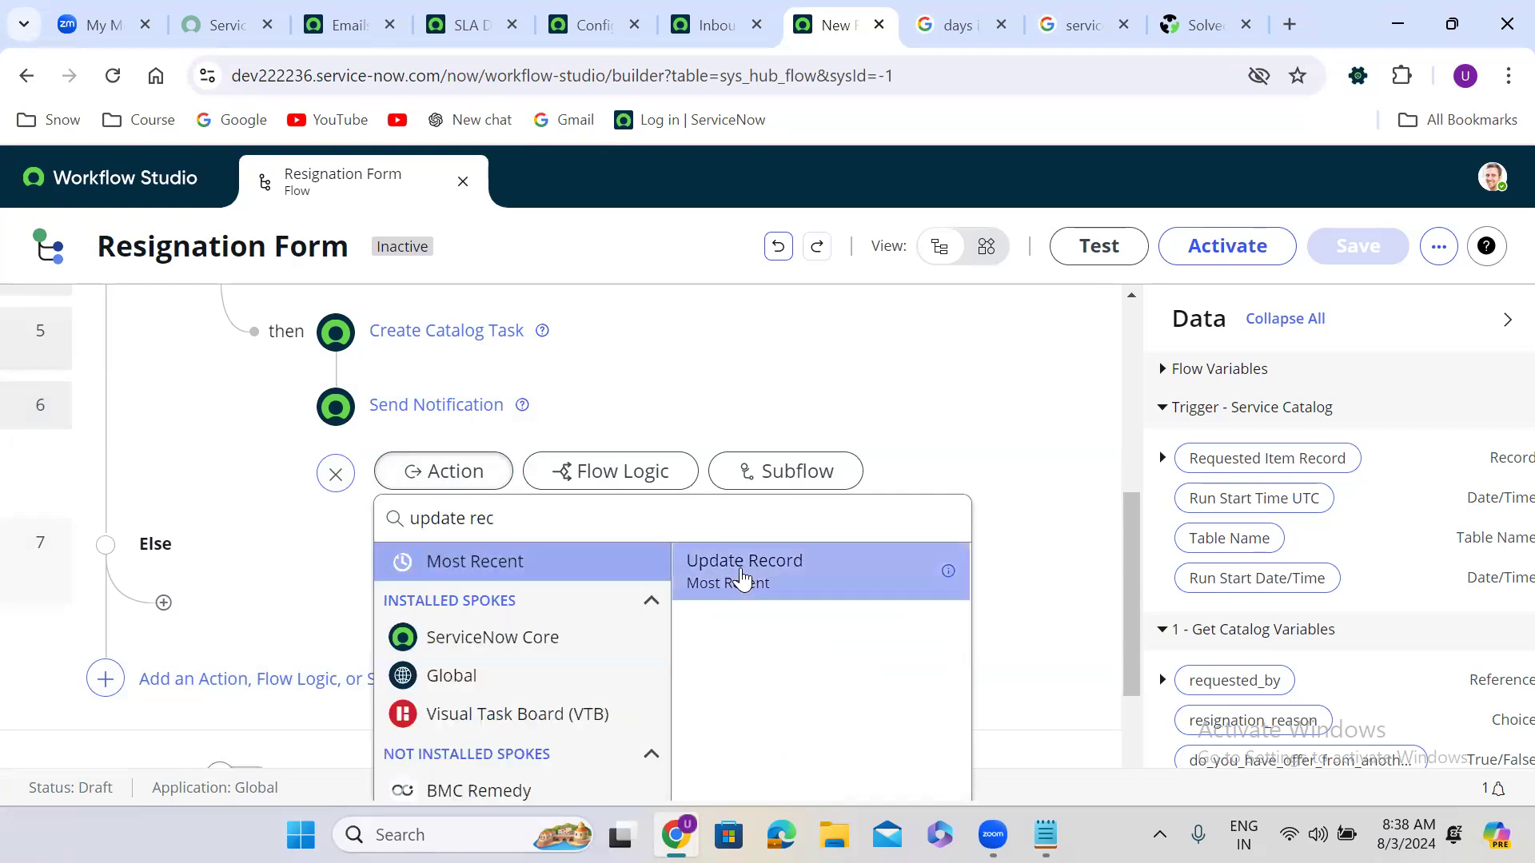
{"action": "left_click", "coordinate": [740, 574]}
{"action": "left_click_drag", "start_coordinate": [1283, 464], "coordinate": [524, 612]}
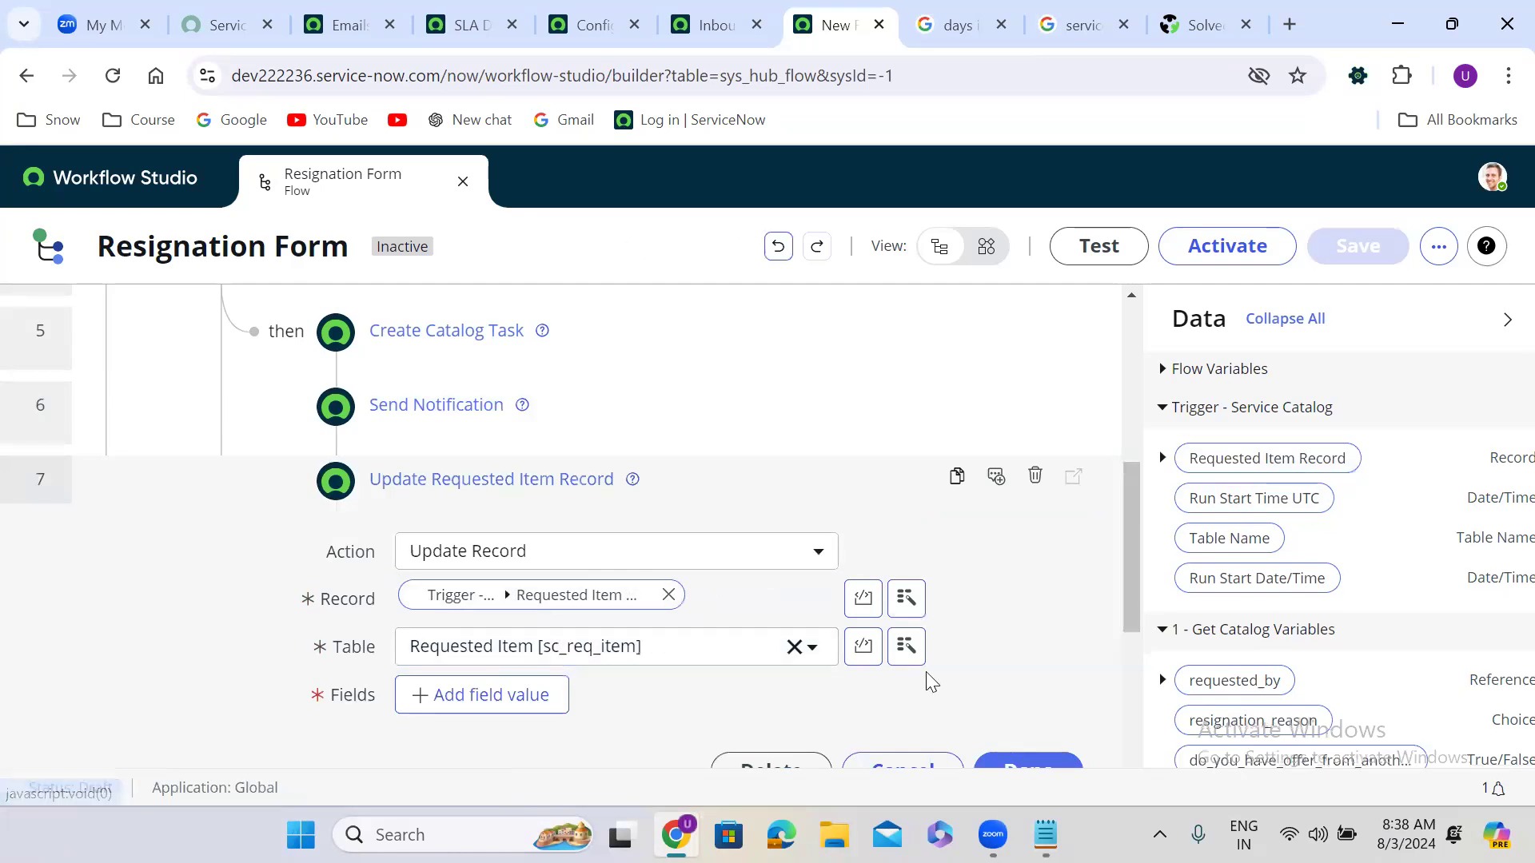
{"action": "left_click_drag", "start_coordinate": [1129, 553], "coordinate": [1124, 716]}
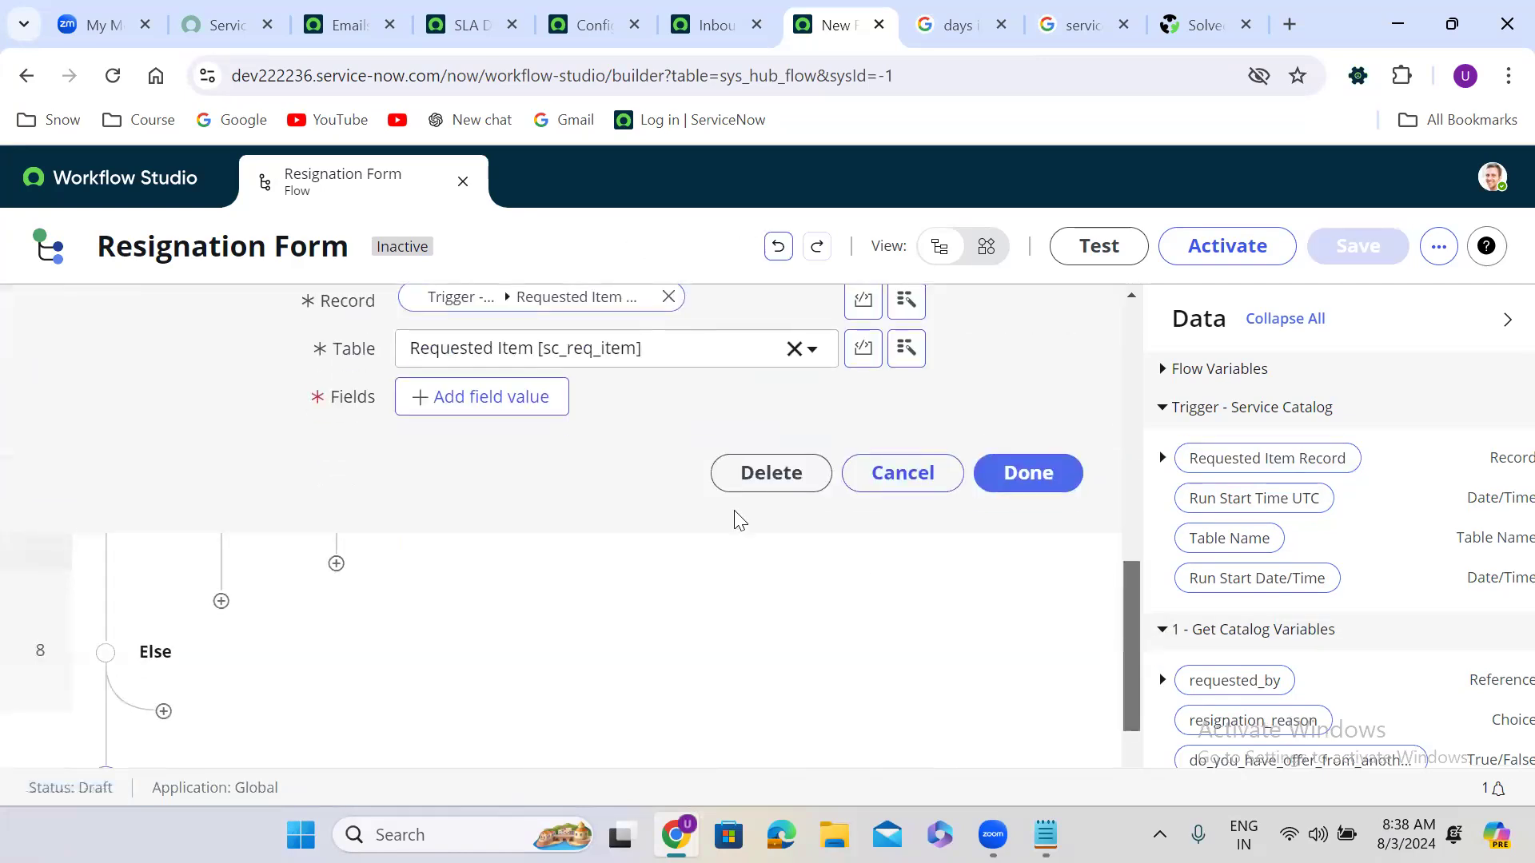
Step: Add a State field value of Closed Complete and confirm the update step
{"action": "left_click", "coordinate": [480, 399]}
{"action": "left_click", "coordinate": [465, 390]}
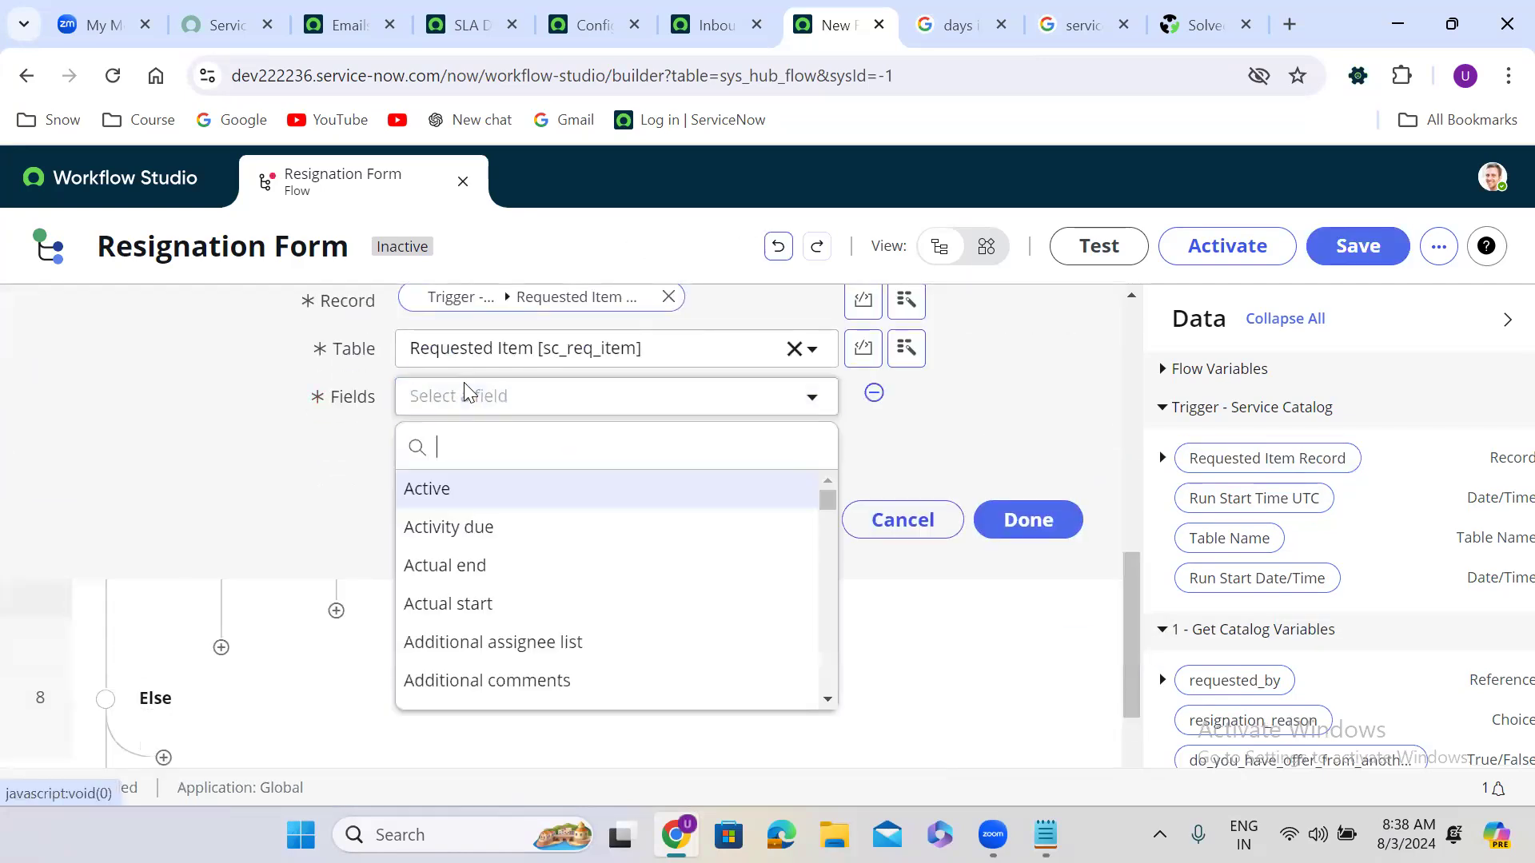
{"action": "type", "text": "state"}
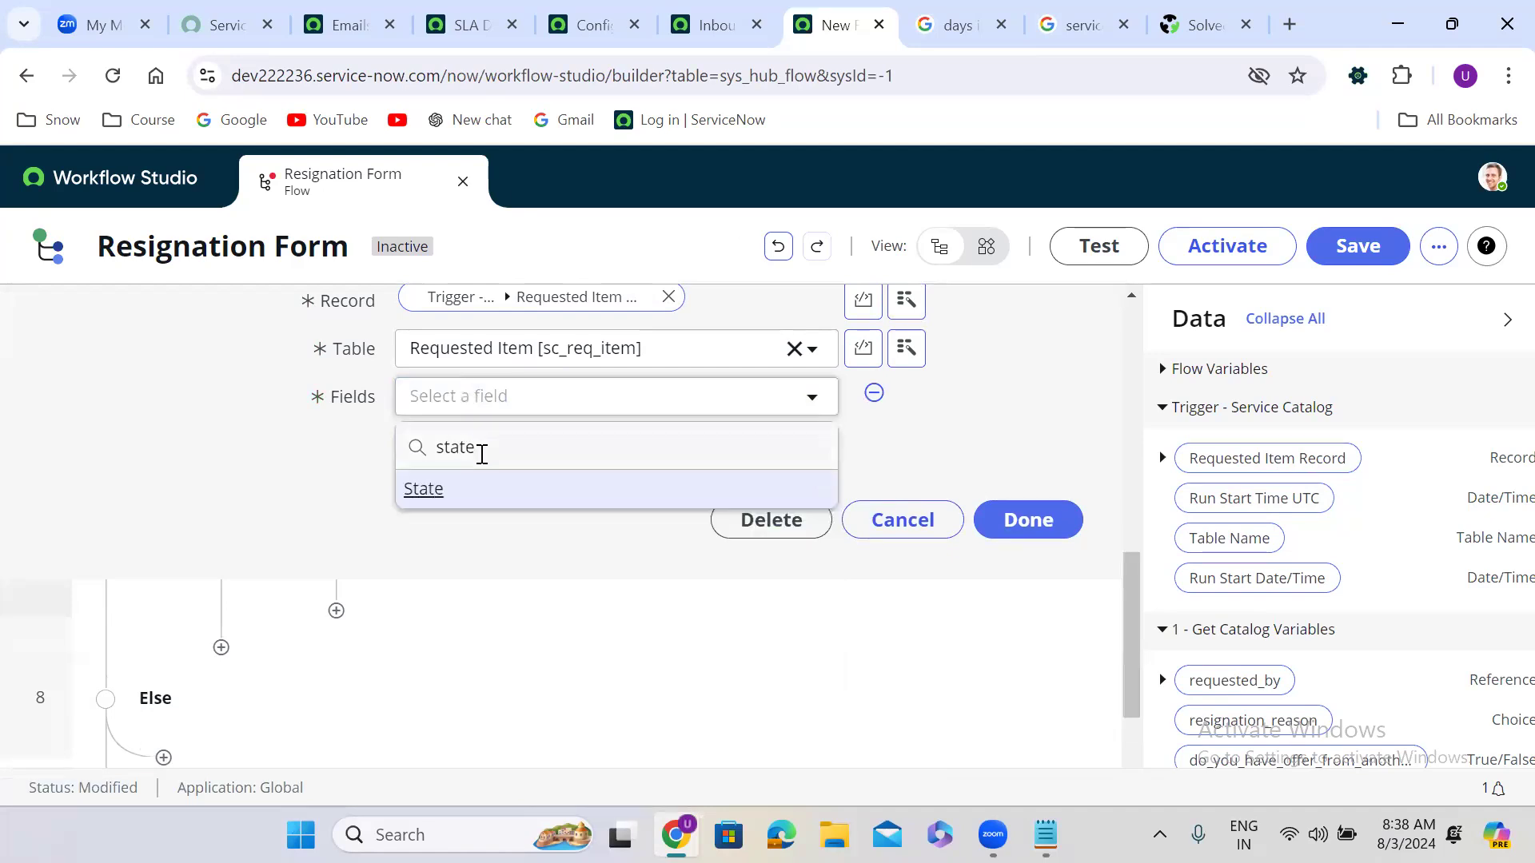
{"action": "left_click", "coordinate": [482, 494]}
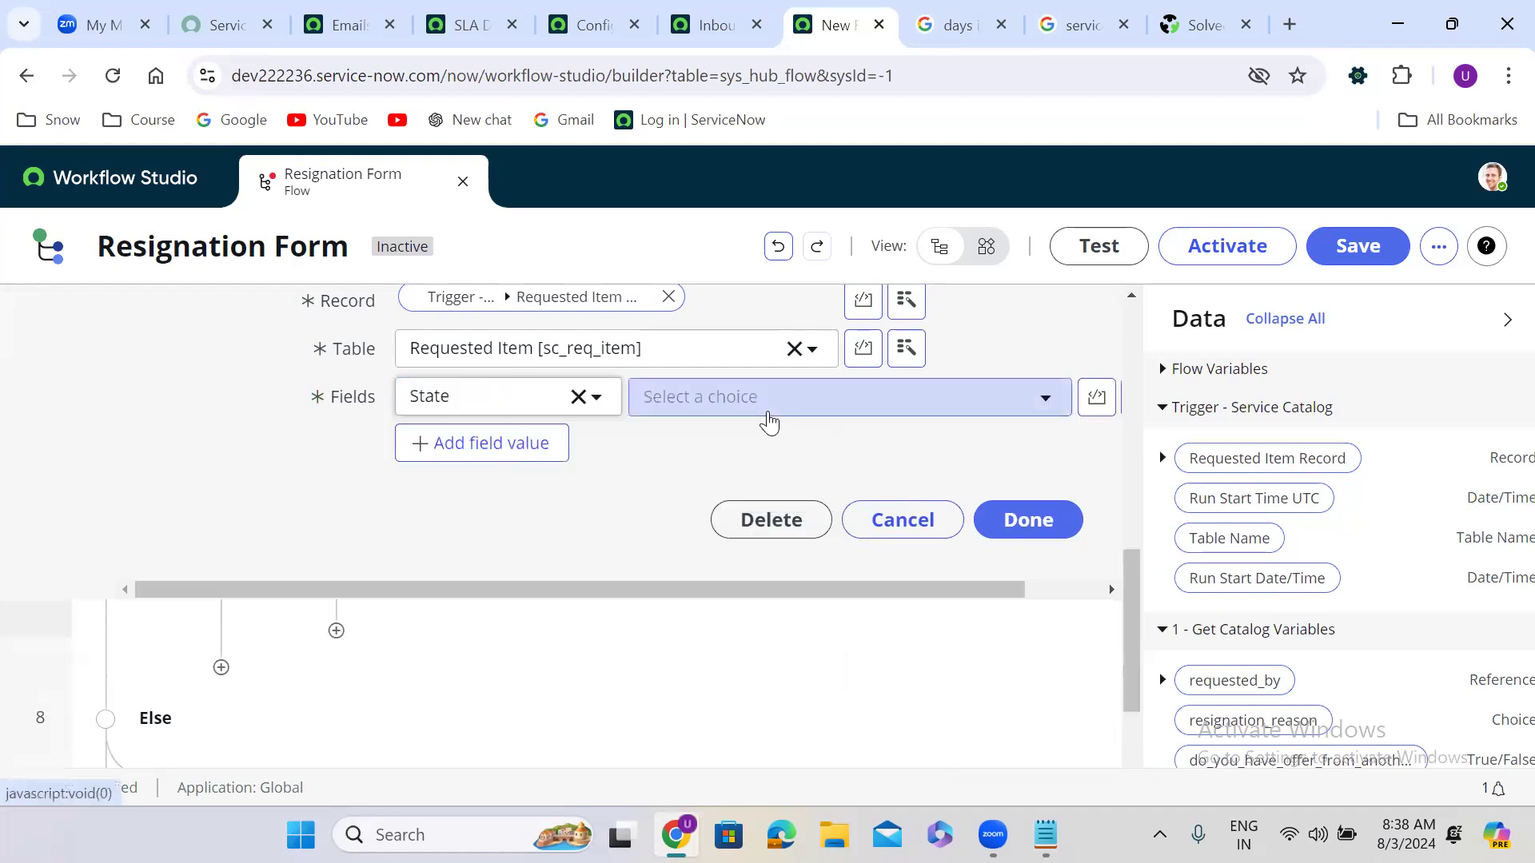
{"action": "left_click", "coordinate": [766, 413]}
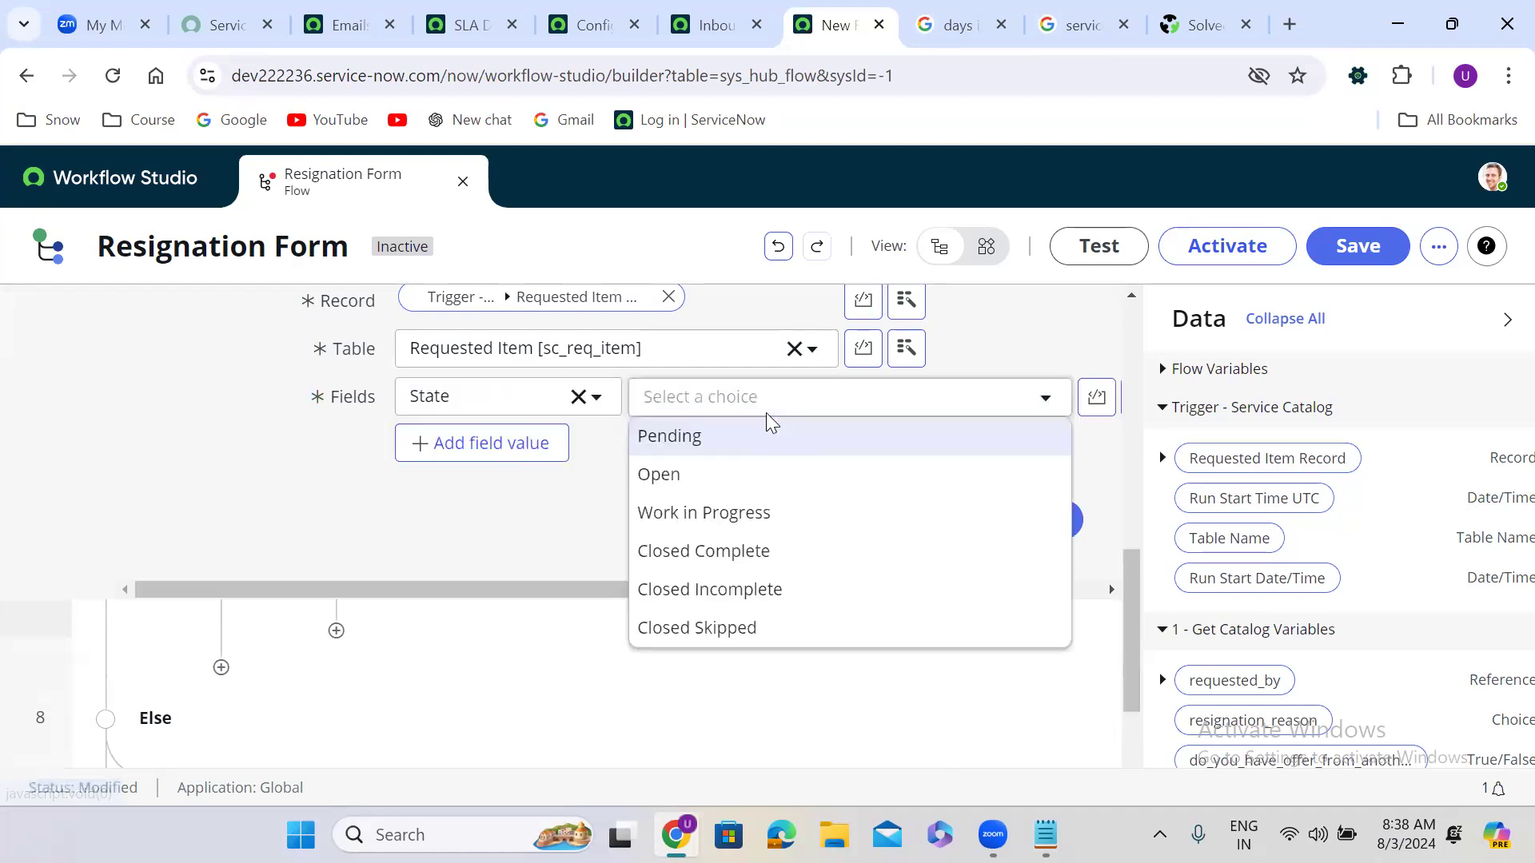
{"action": "left_click", "coordinate": [749, 552]}
{"action": "left_click", "coordinate": [1057, 521]}
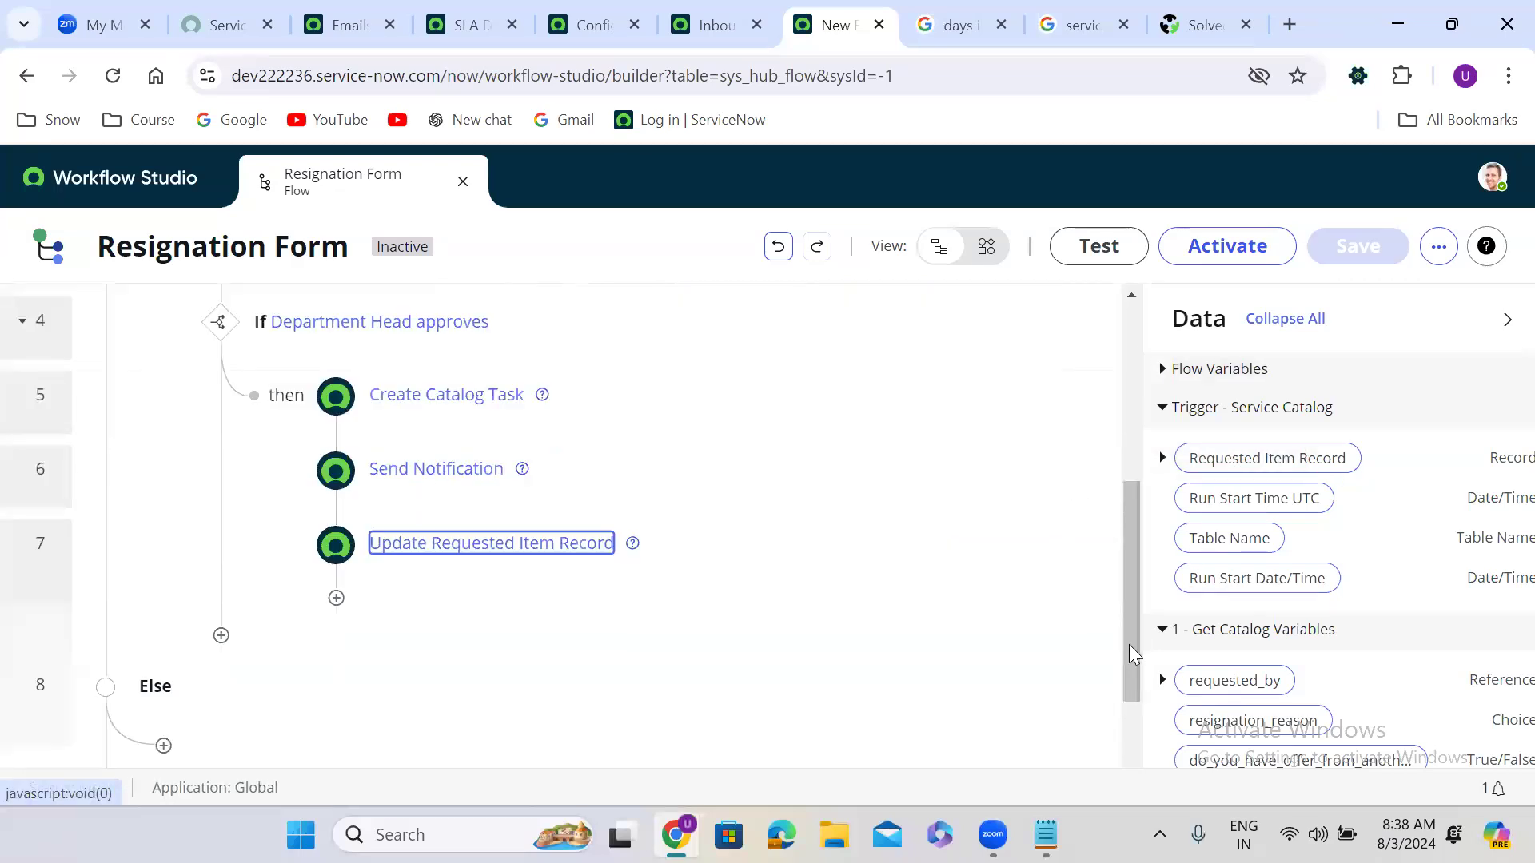
Step: Add a Send Notification action inside the Else branch
{"action": "scroll", "coordinate": [1128, 632], "scroll_direction": "up", "scroll_amount": 4}
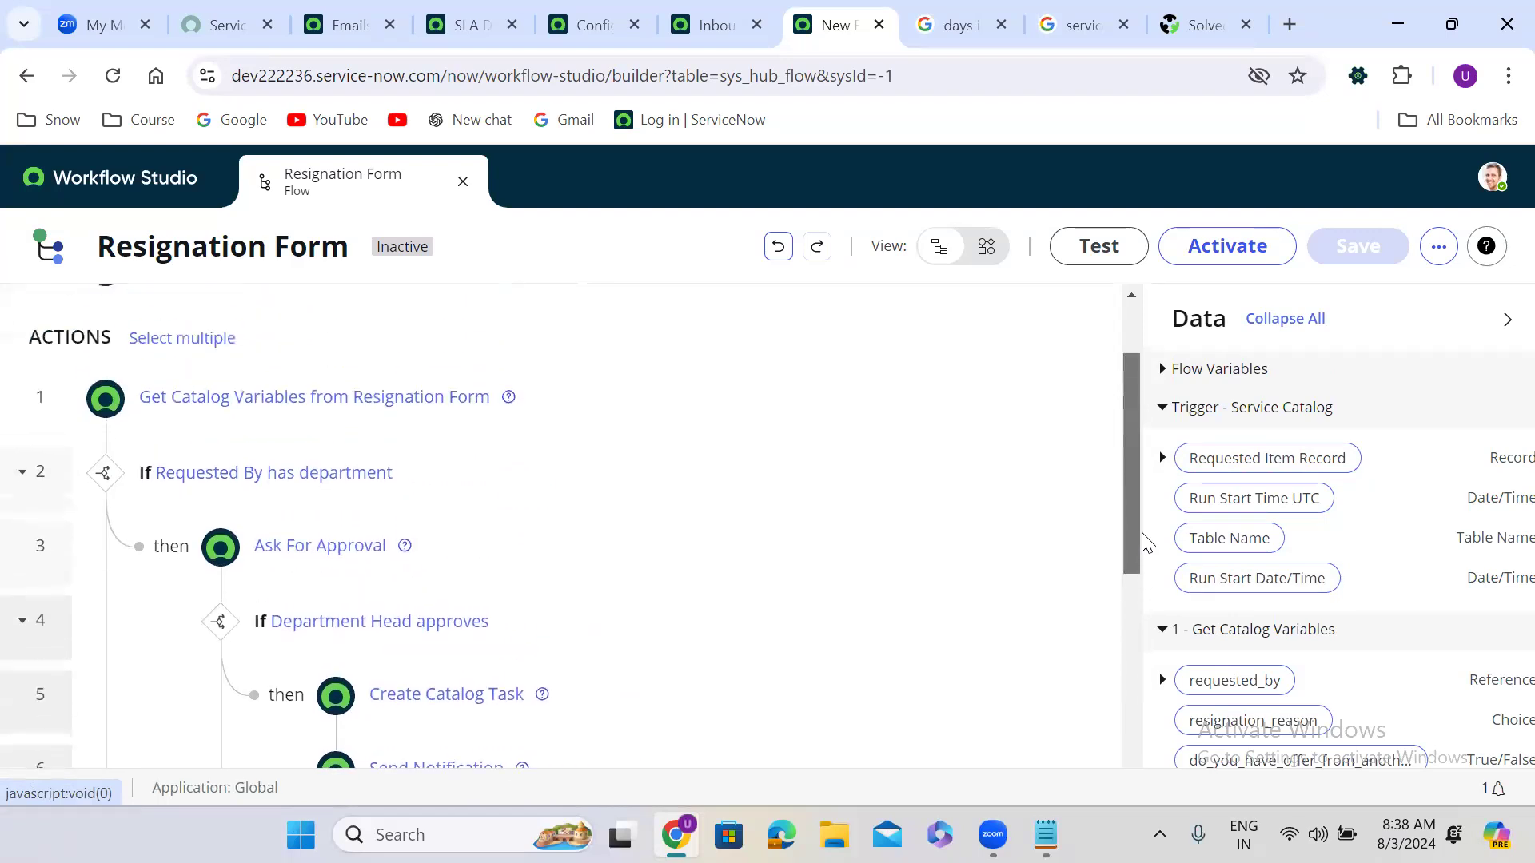
{"action": "left_click_drag", "start_coordinate": [1145, 543], "coordinate": [1127, 751]}
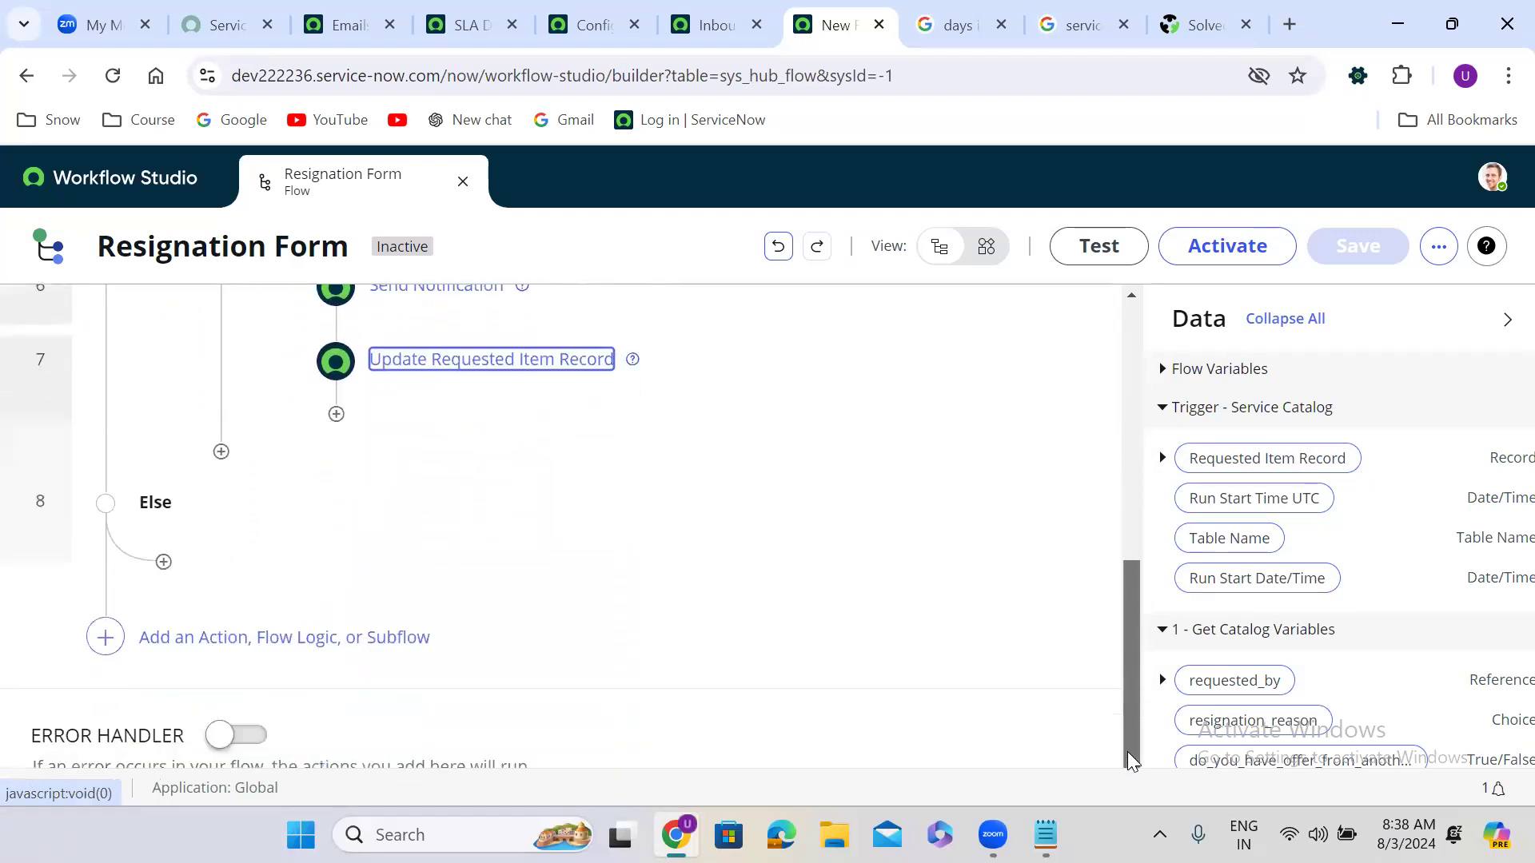
{"action": "left_click", "coordinate": [163, 563]}
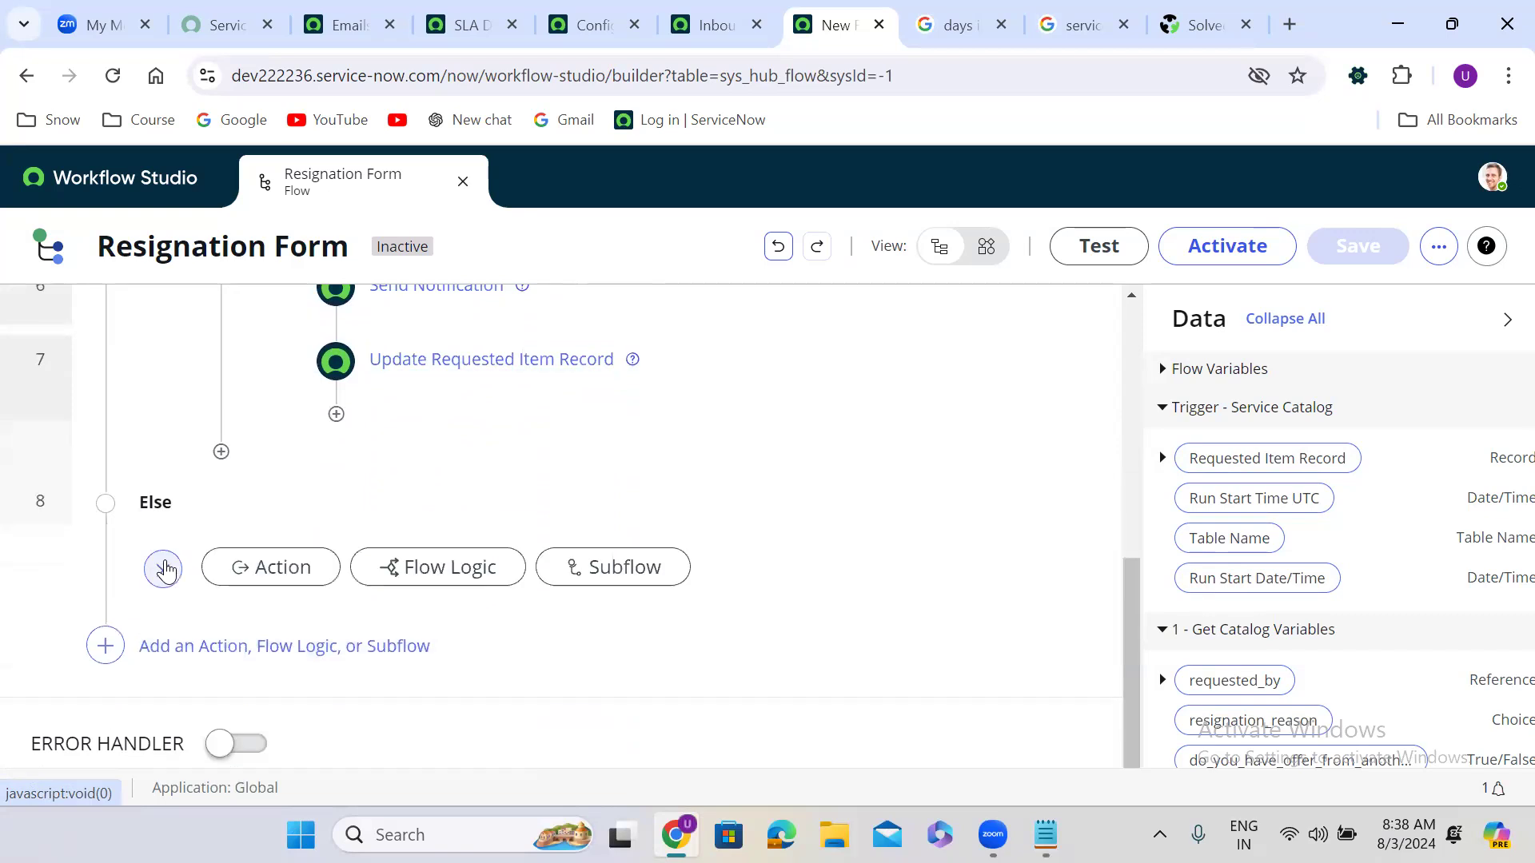
{"action": "left_click", "coordinate": [274, 576]}
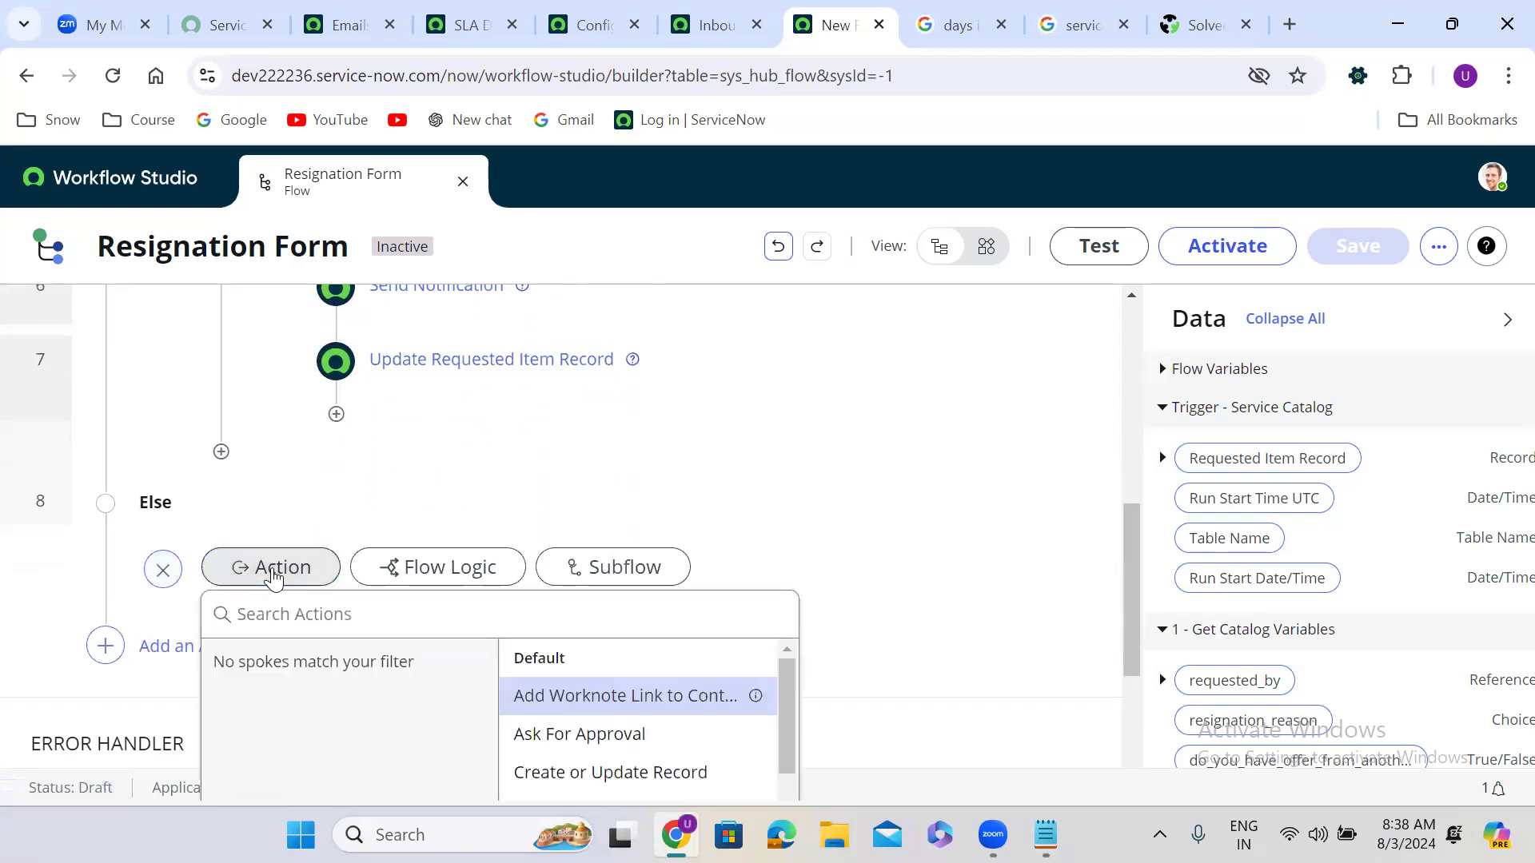
{"action": "left_click", "coordinate": [351, 617]}
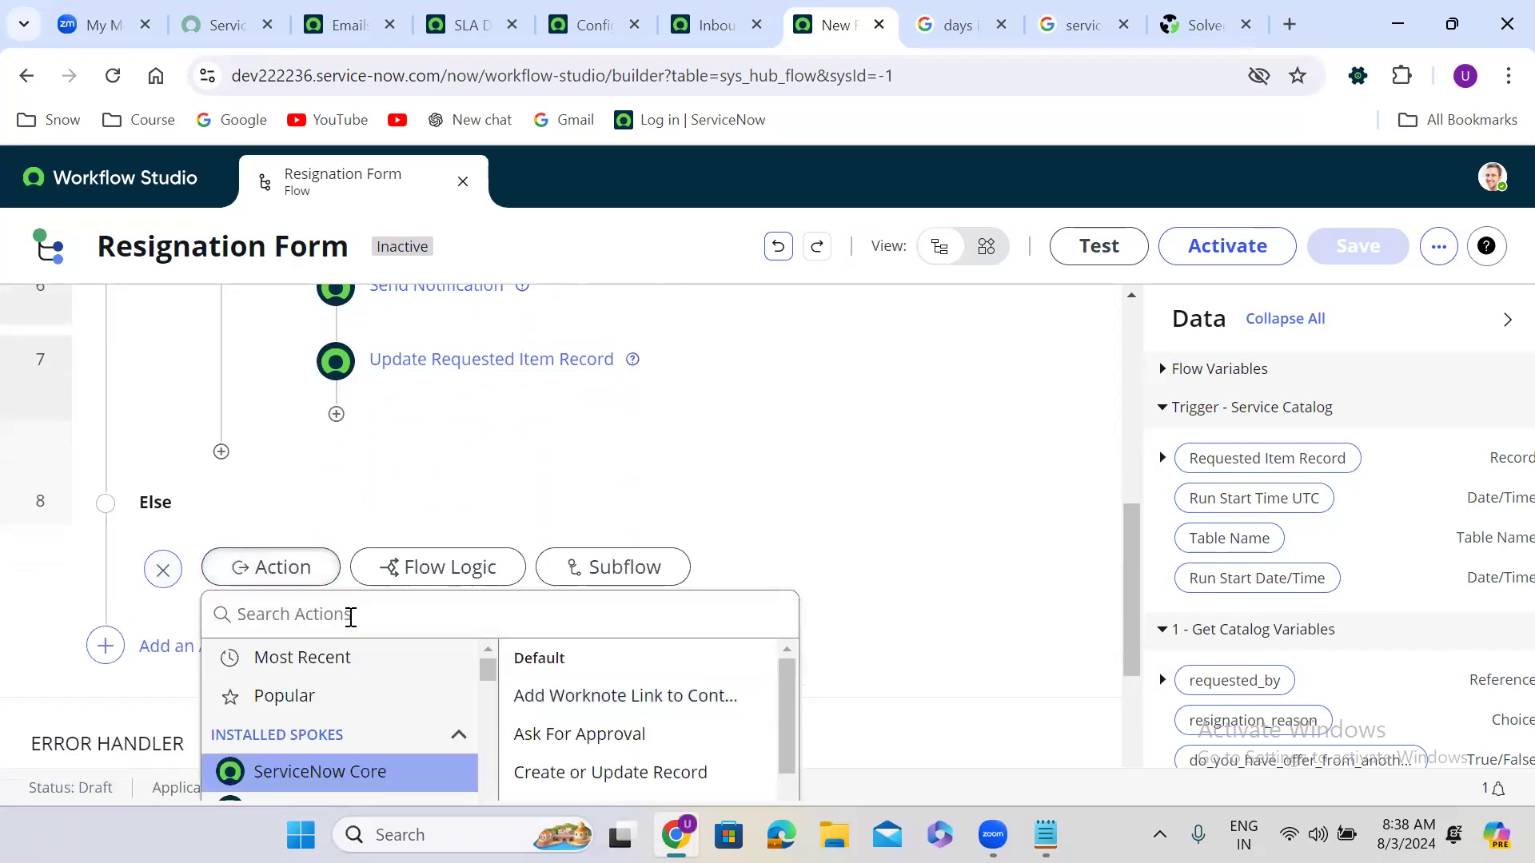
{"action": "type", "text": "send not"}
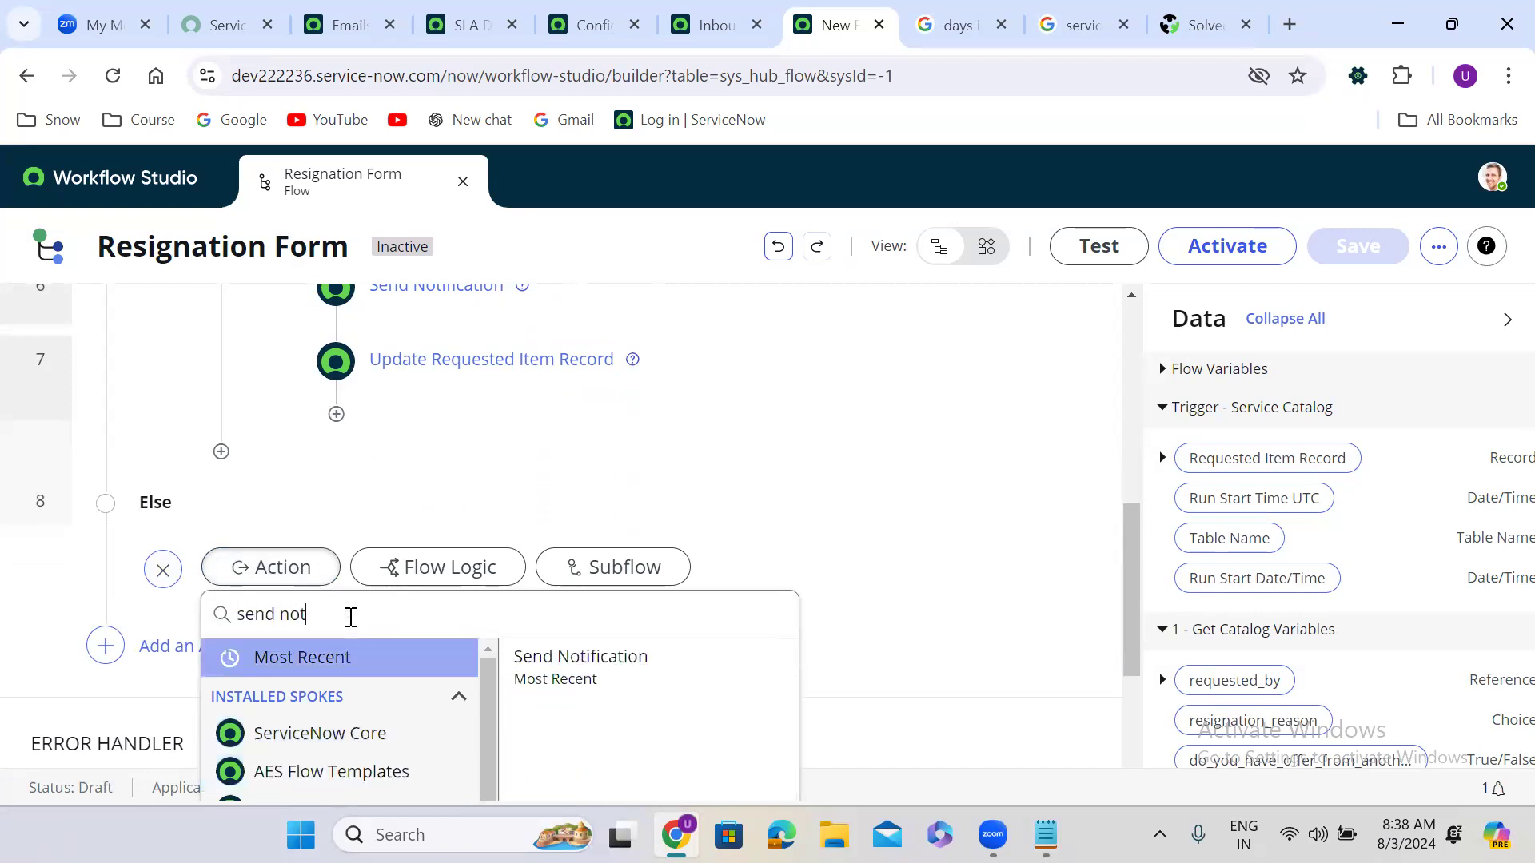
{"action": "left_click", "coordinate": [587, 665]}
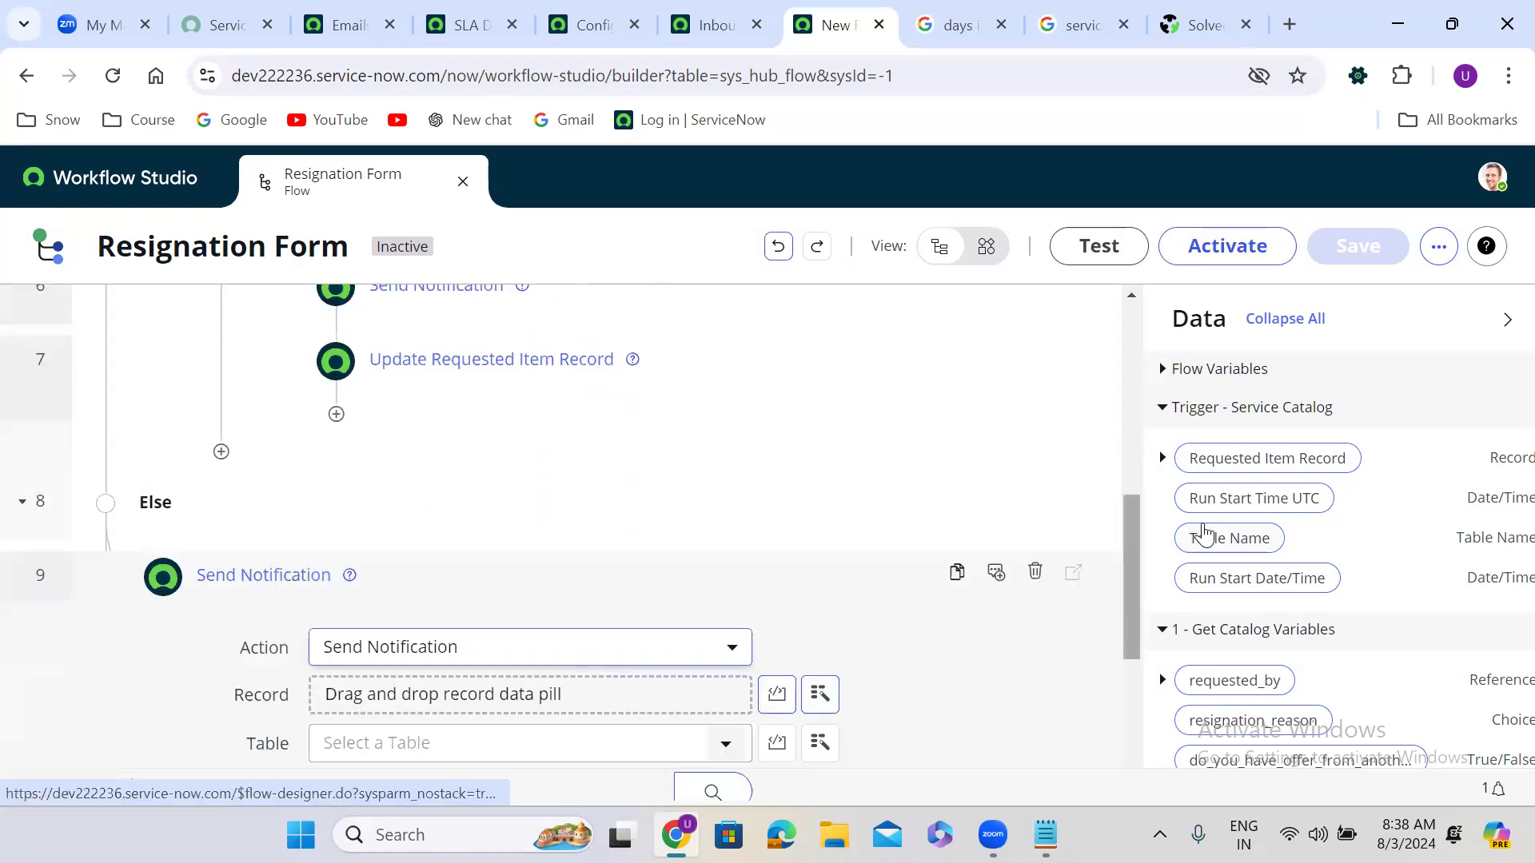
Step: Set its Record to the Requested Item and notification to App Intake Request Failed - Admins
{"action": "left_click_drag", "start_coordinate": [1271, 459], "coordinate": [463, 702]}
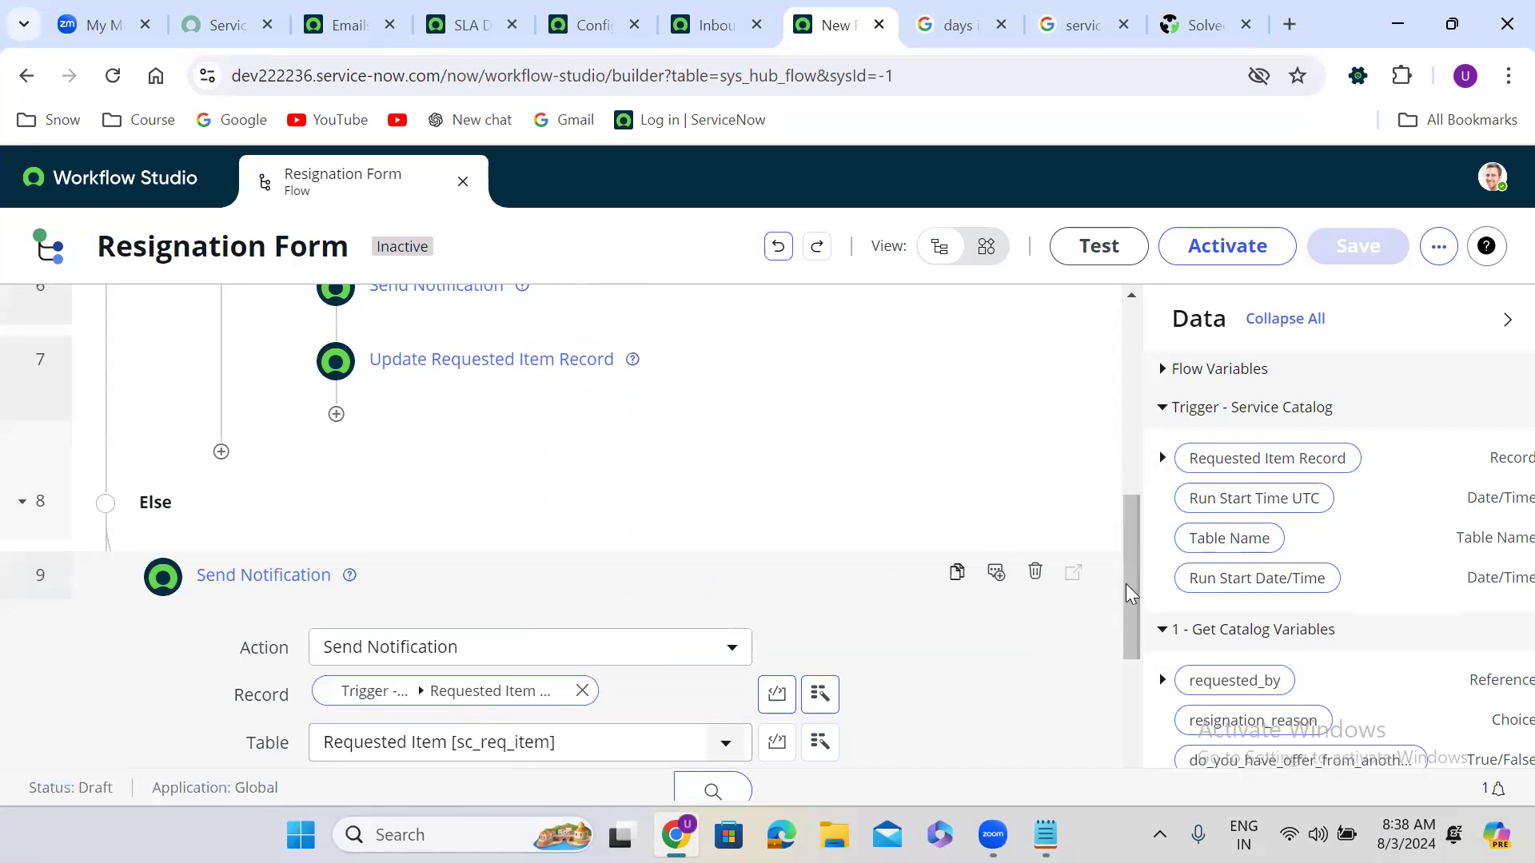
{"action": "left_click_drag", "start_coordinate": [1127, 591], "coordinate": [1127, 672]}
{"action": "left_click", "coordinate": [438, 429]}
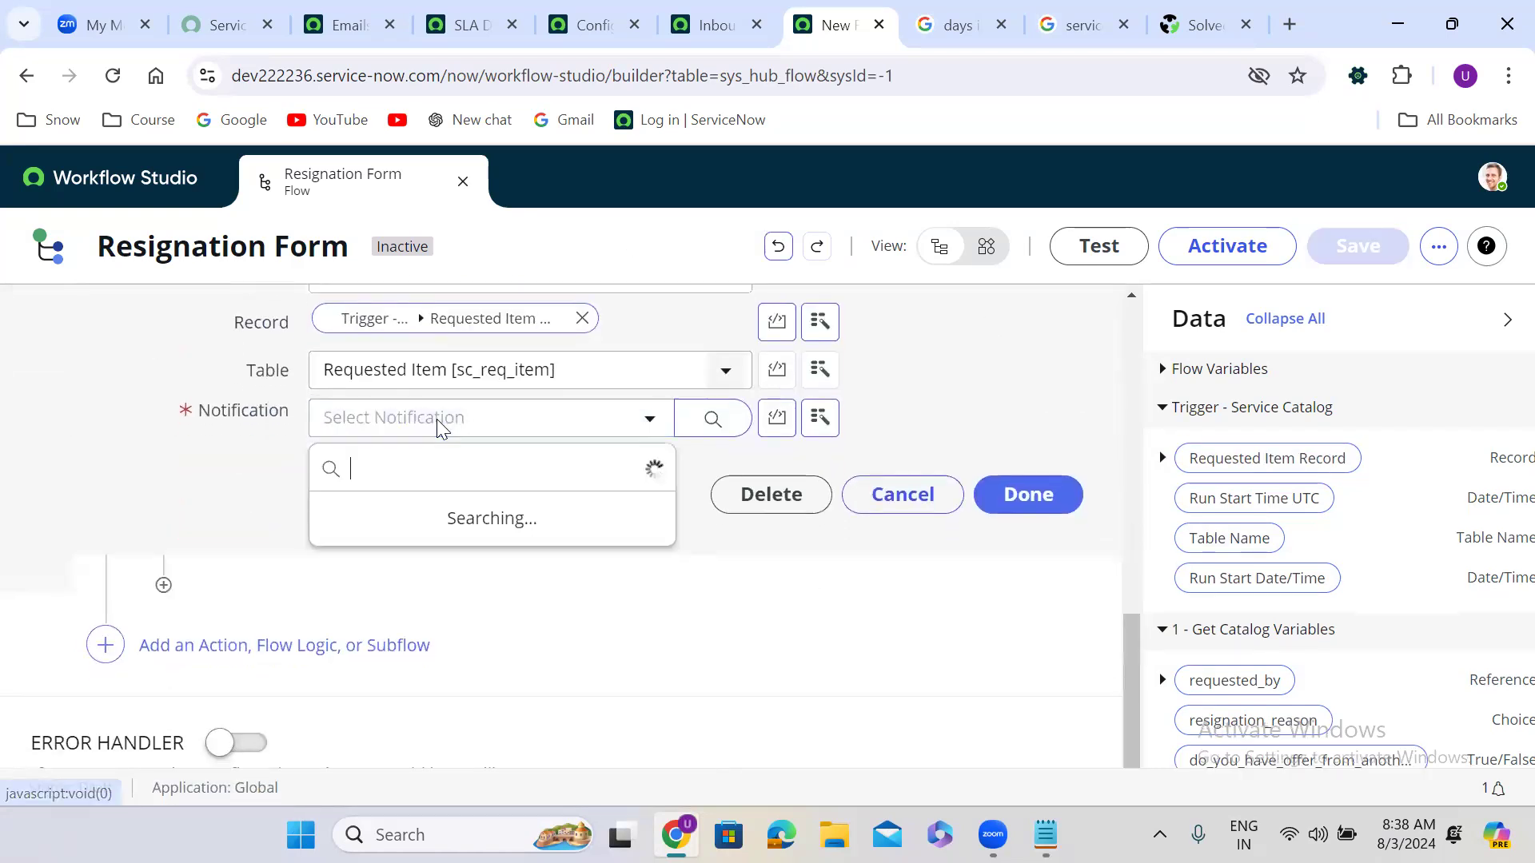
{"action": "left_click", "coordinate": [432, 685]}
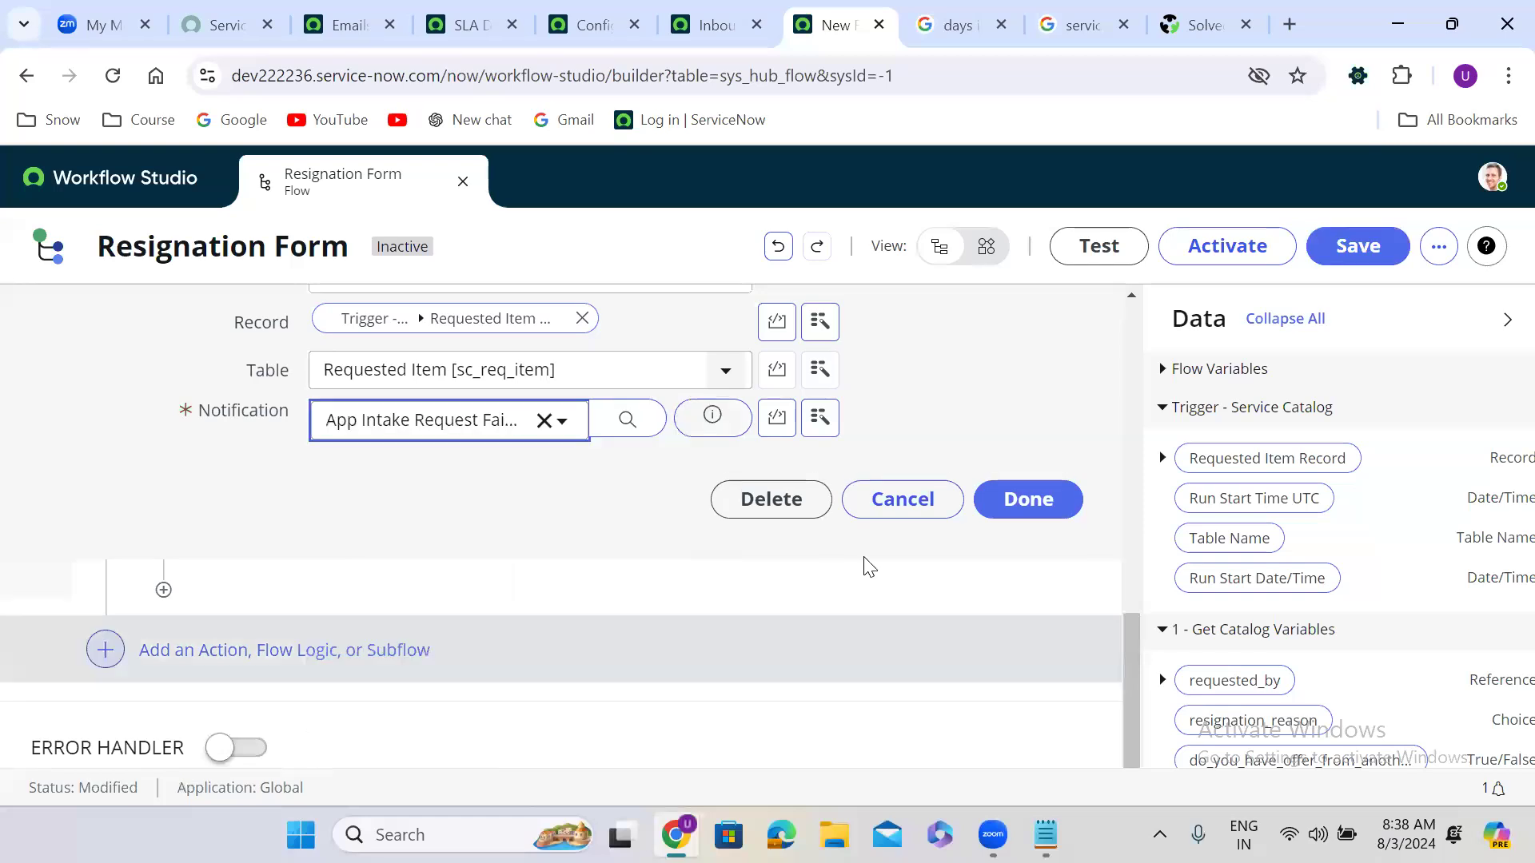
{"action": "left_click", "coordinate": [1004, 494]}
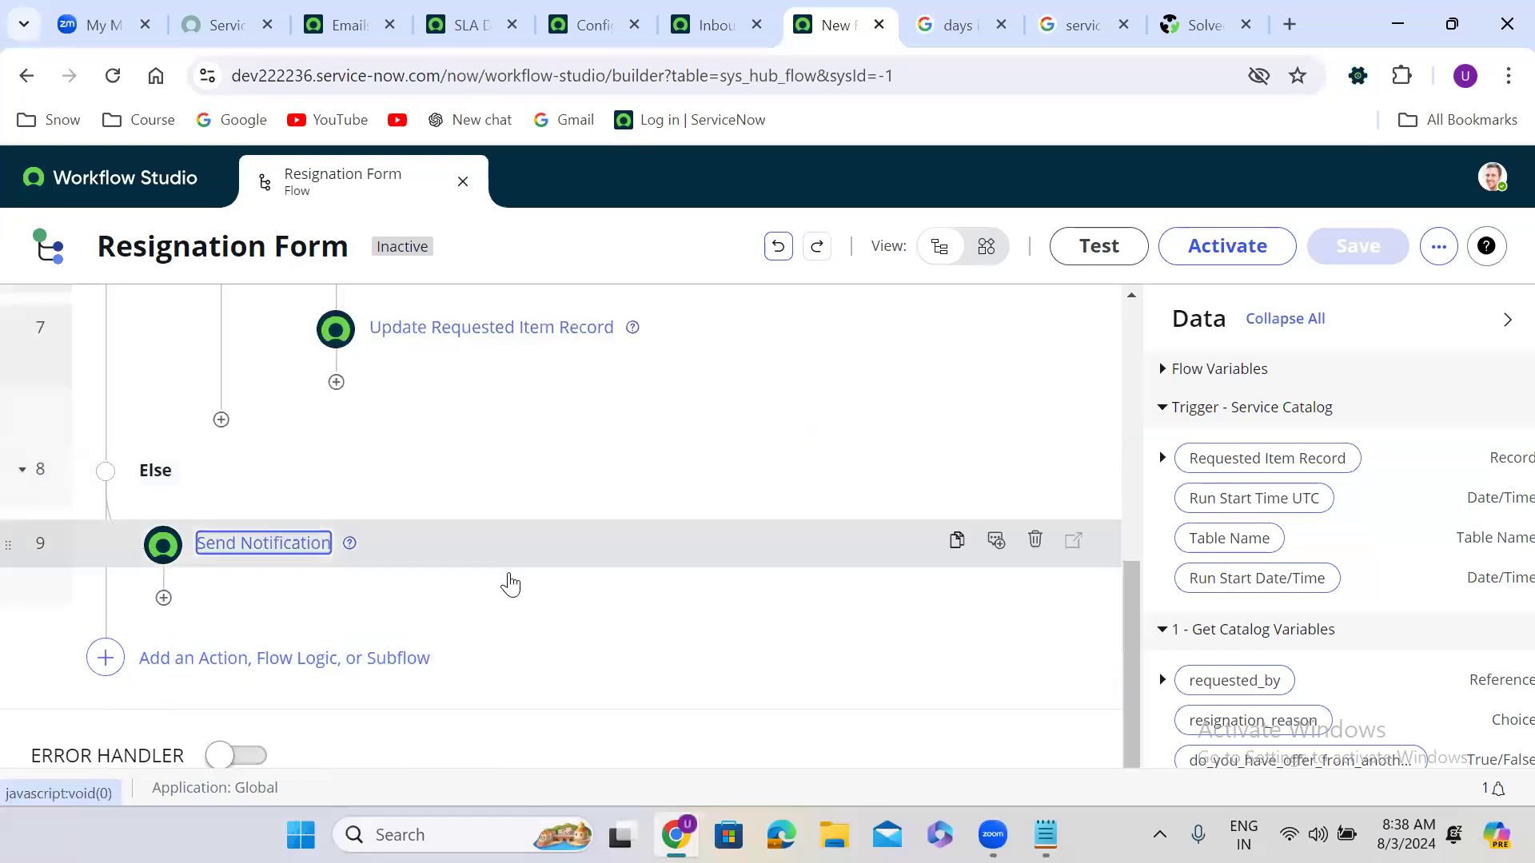
Step: Add an Update Record action under the Else notification, targeting the requested item record
{"action": "left_click", "coordinate": [164, 600]}
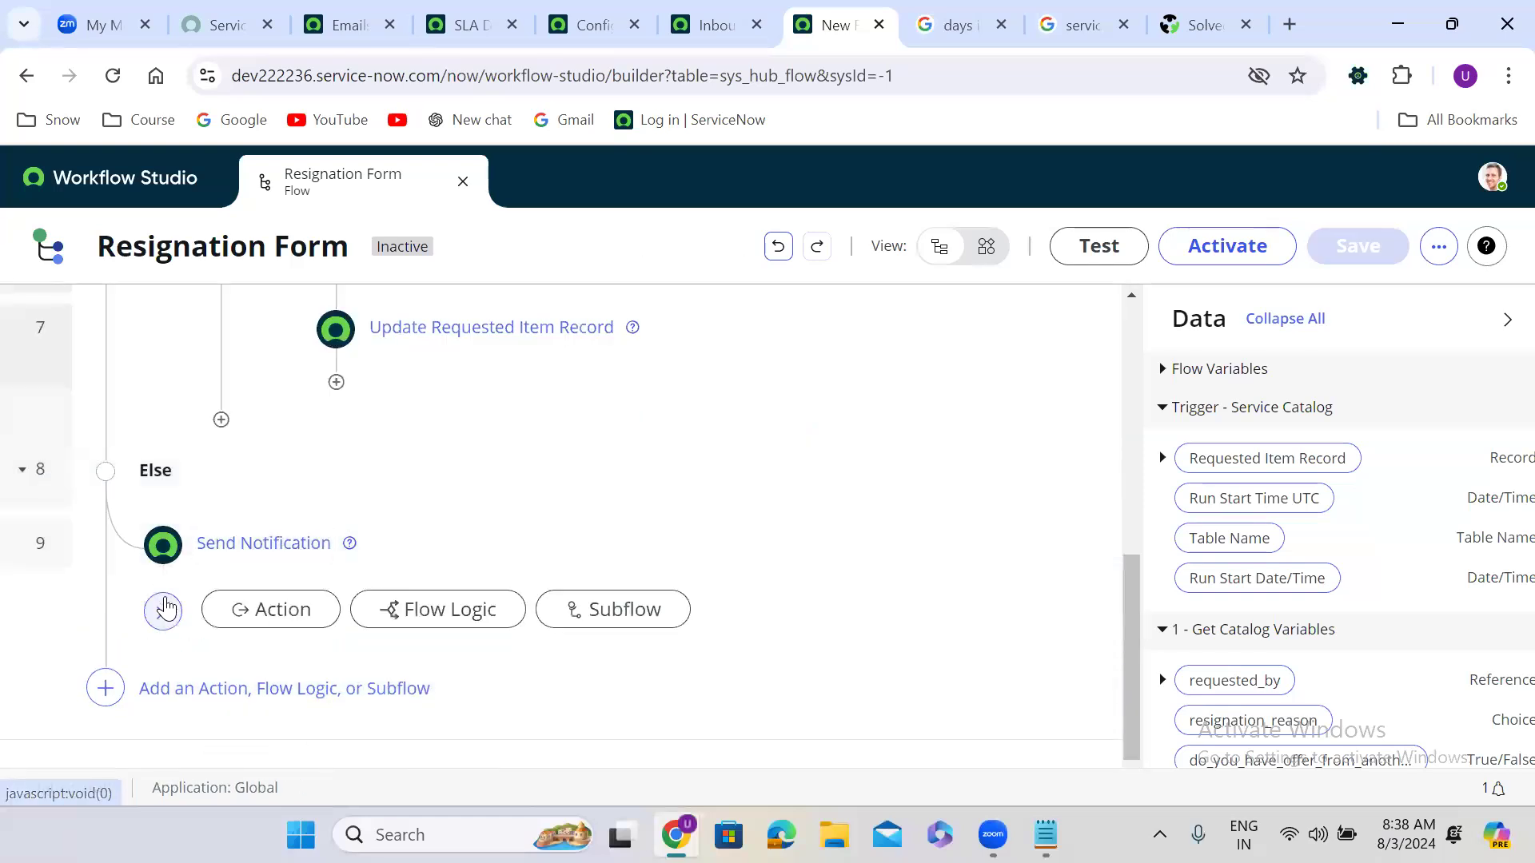
{"action": "left_click", "coordinate": [309, 614]}
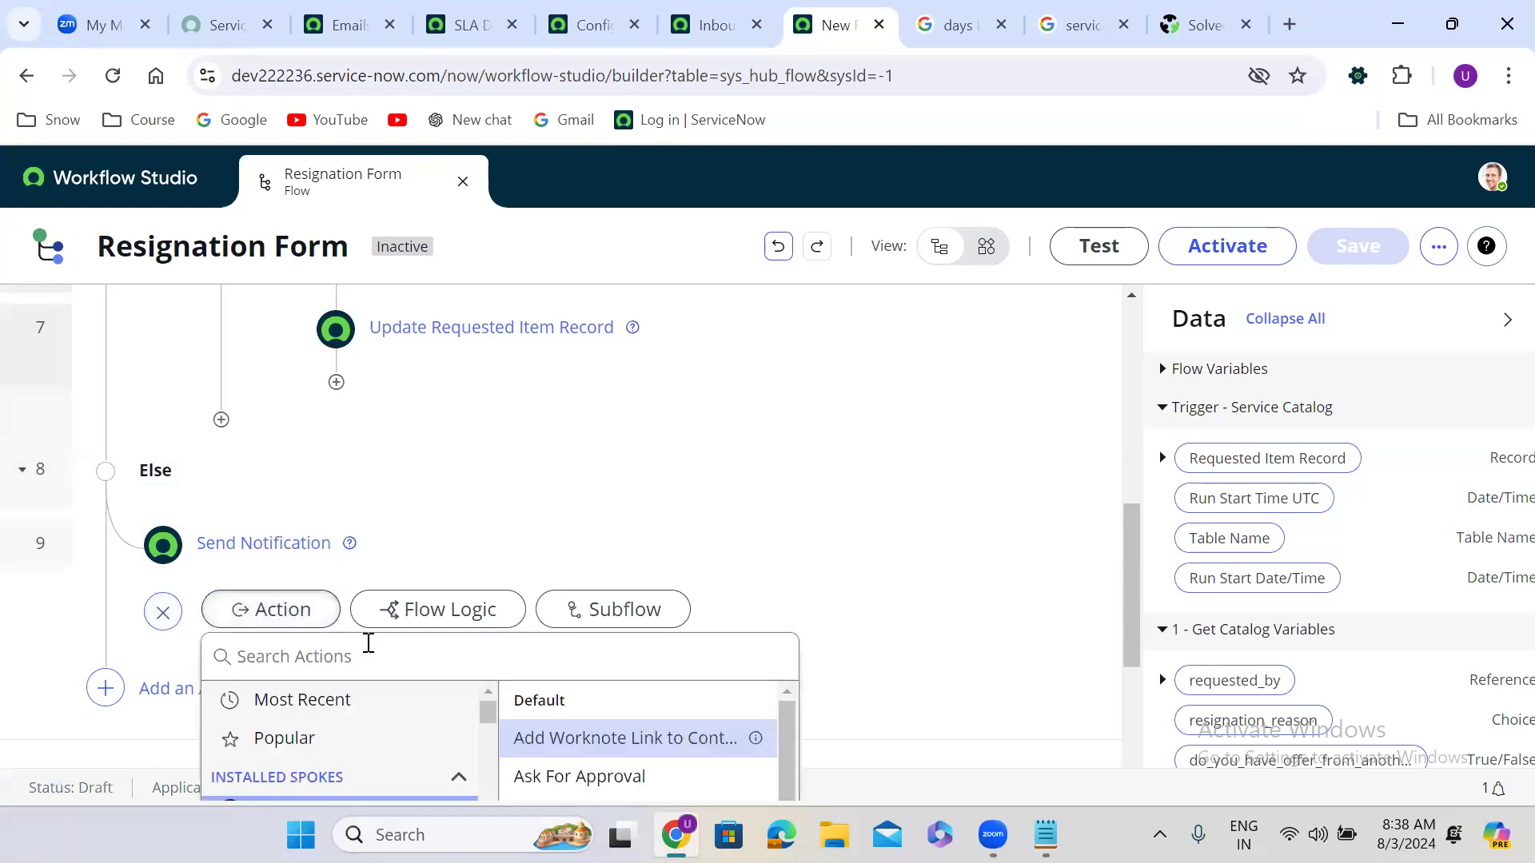
{"action": "type", "text": "upd"}
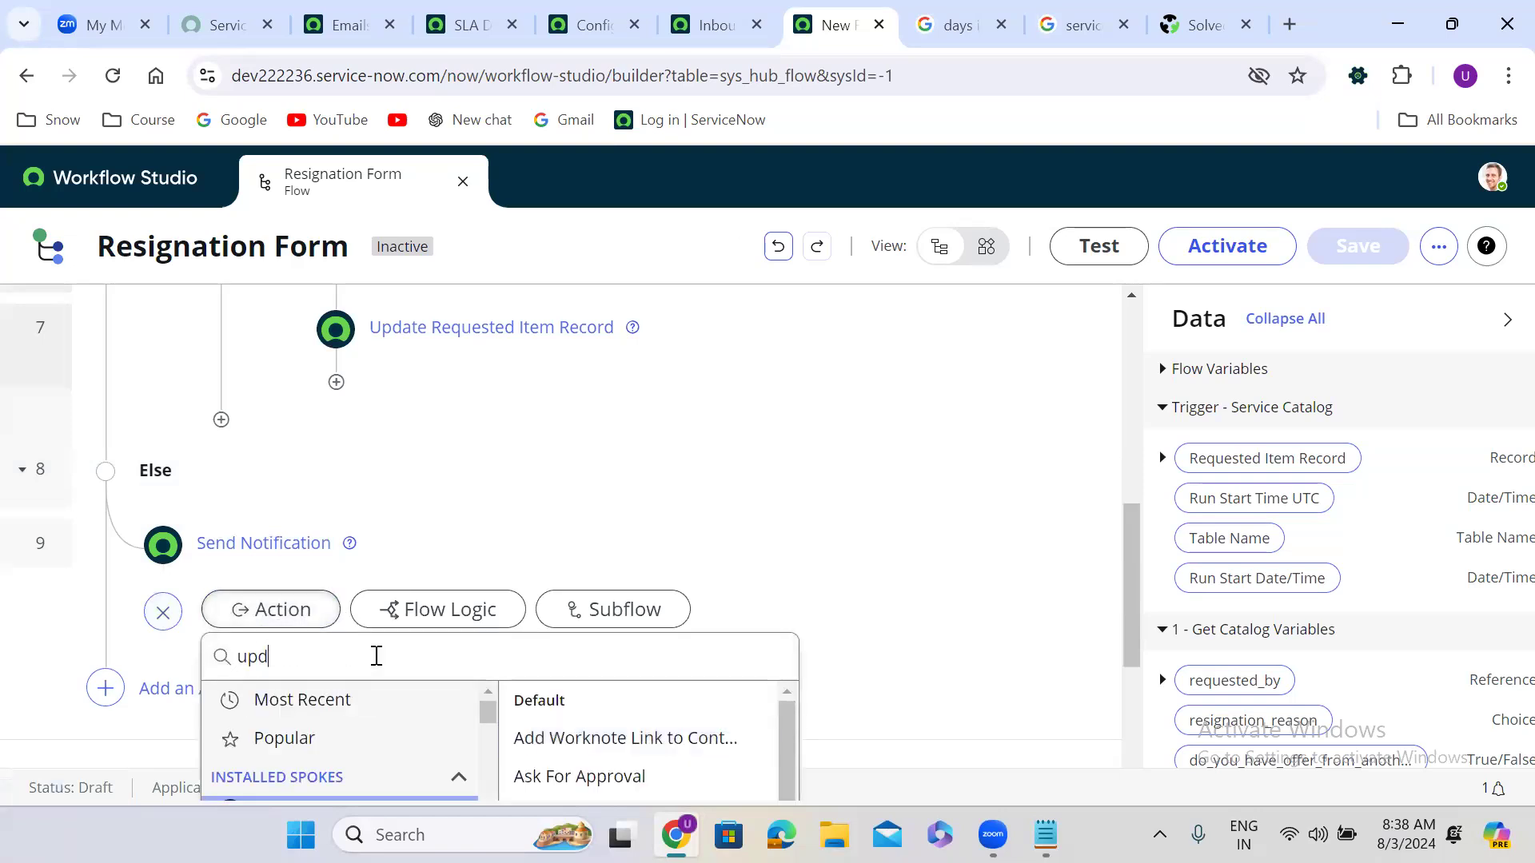
{"action": "type", "text": "ate record"}
{"action": "left_click", "coordinate": [592, 703]}
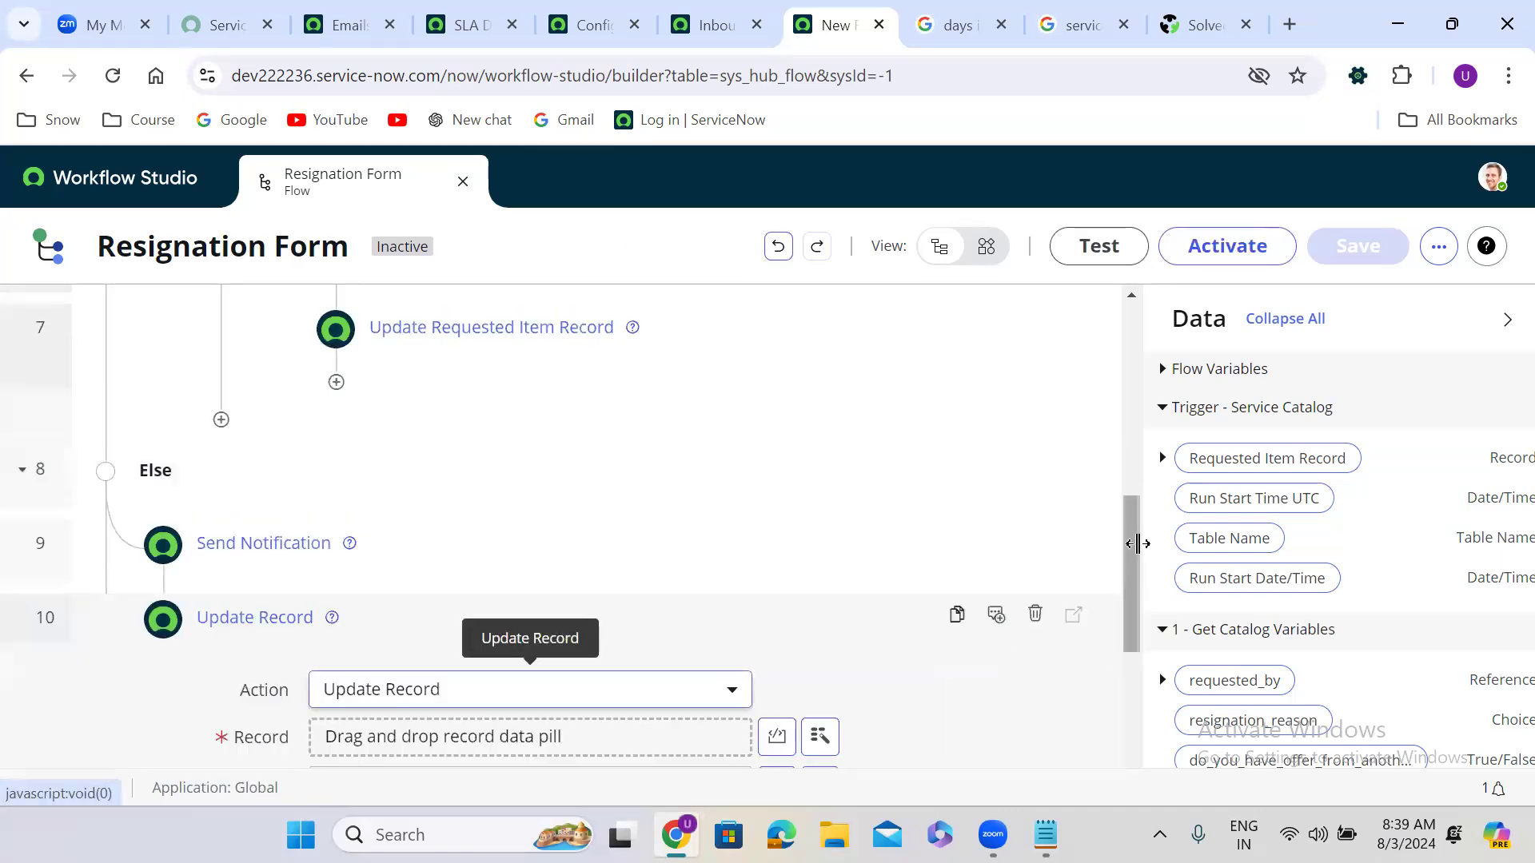
{"action": "left_click_drag", "start_coordinate": [1129, 540], "coordinate": [1129, 633]}
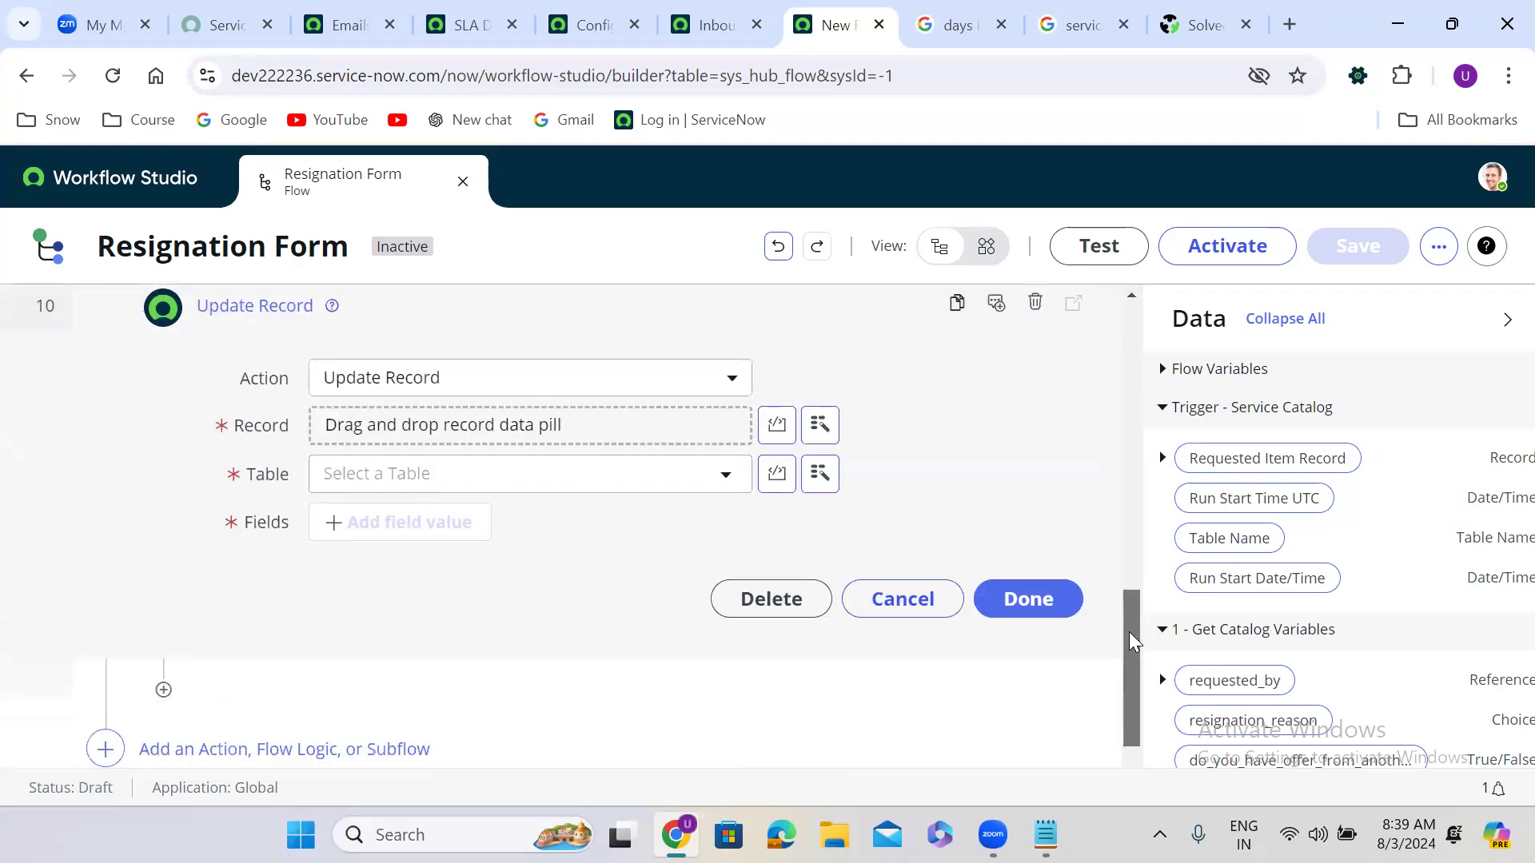
{"action": "left_click_drag", "start_coordinate": [1268, 458], "coordinate": [456, 432]}
Step: Add a State field value of Closed Incomplete to the update and finish the step
{"action": "left_click", "coordinate": [431, 522]}
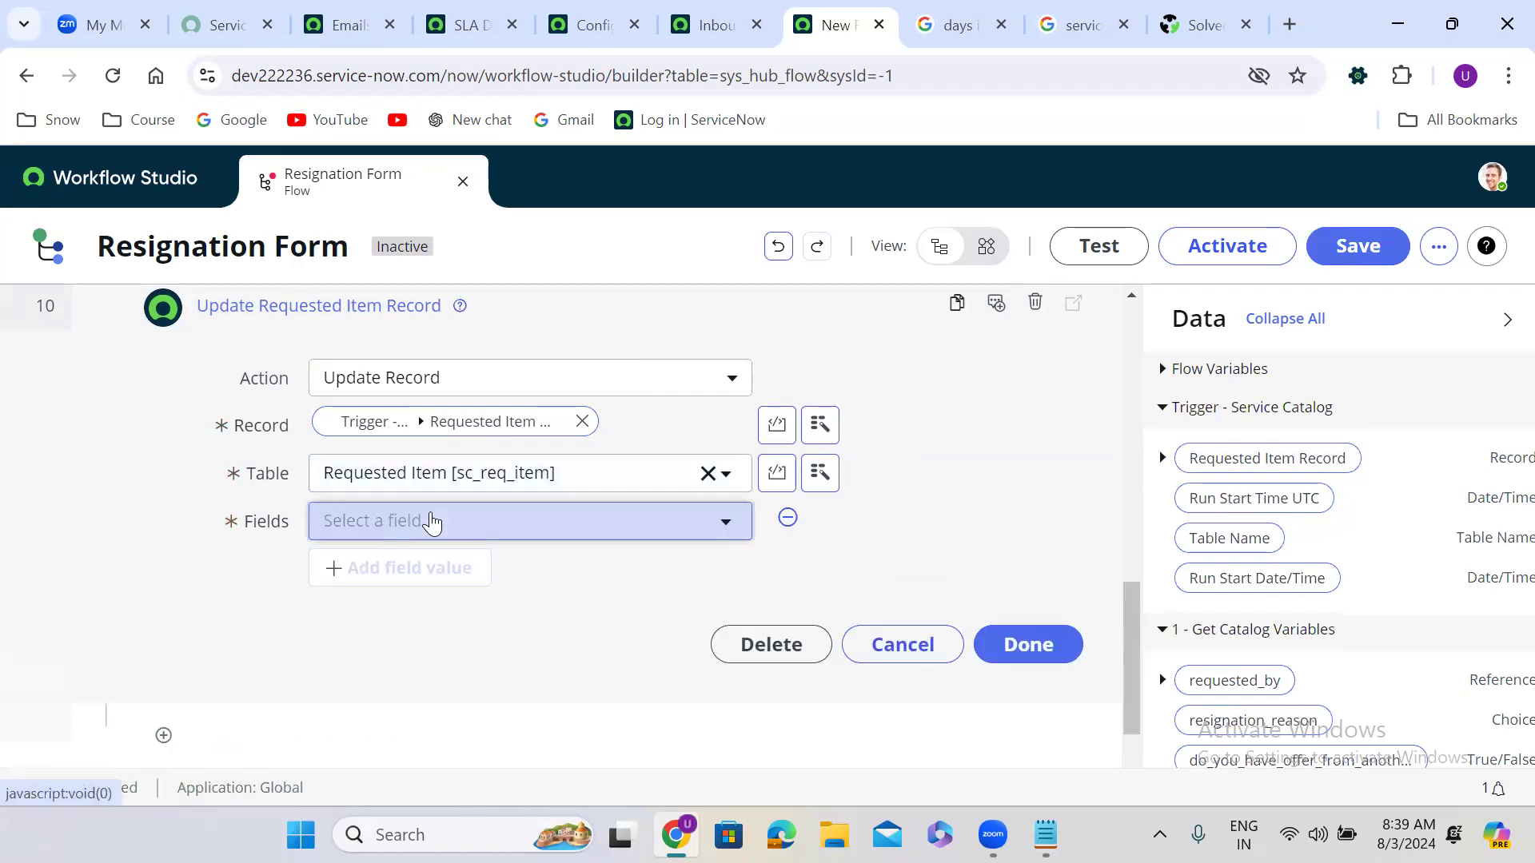
{"action": "left_click", "coordinate": [432, 522]}
{"action": "type", "text": "stat"}
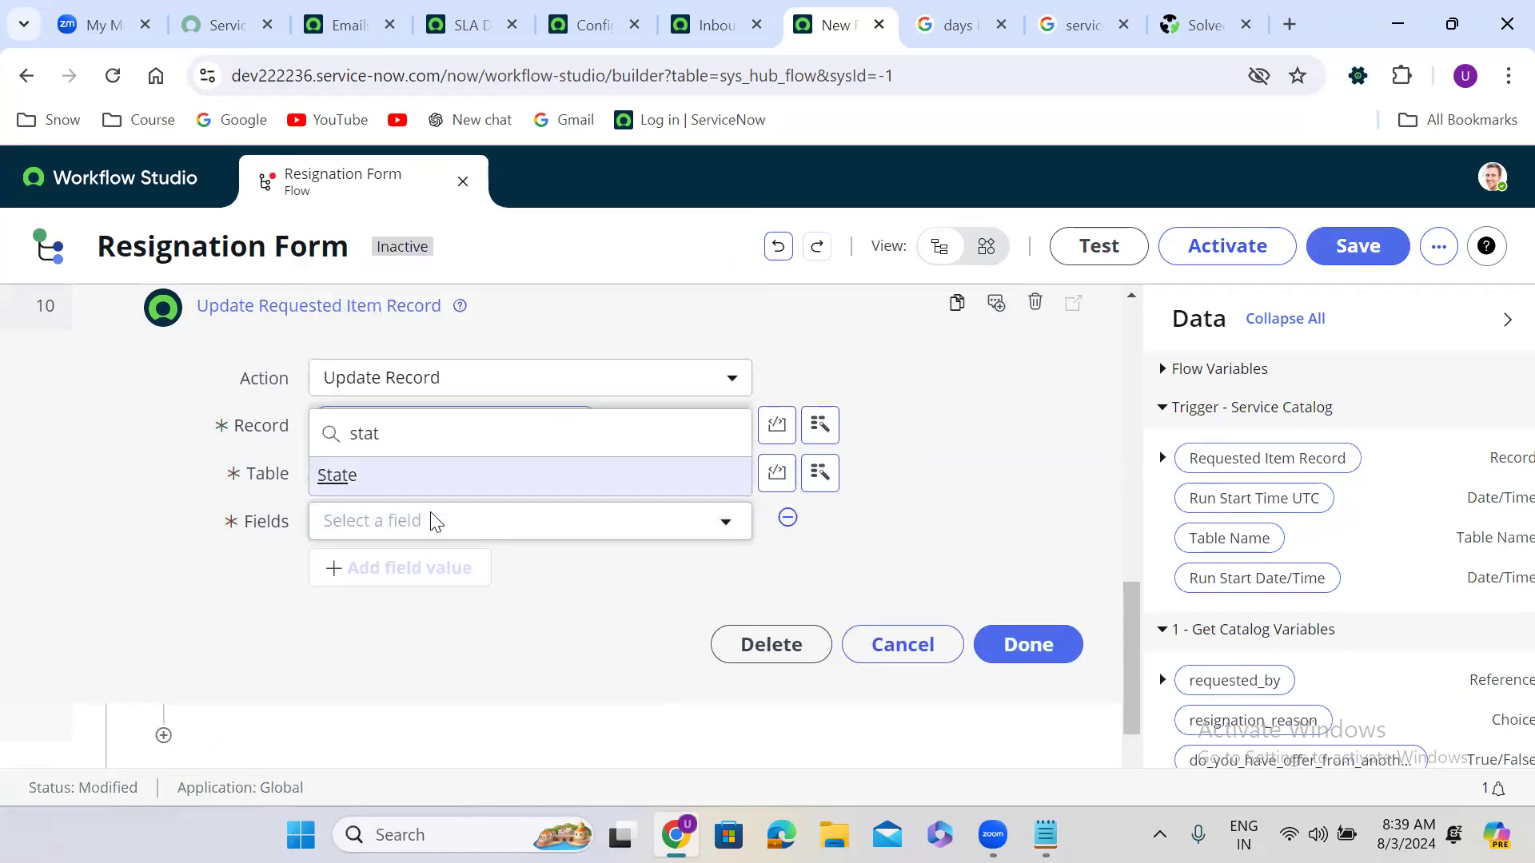
{"action": "left_click", "coordinate": [404, 477]}
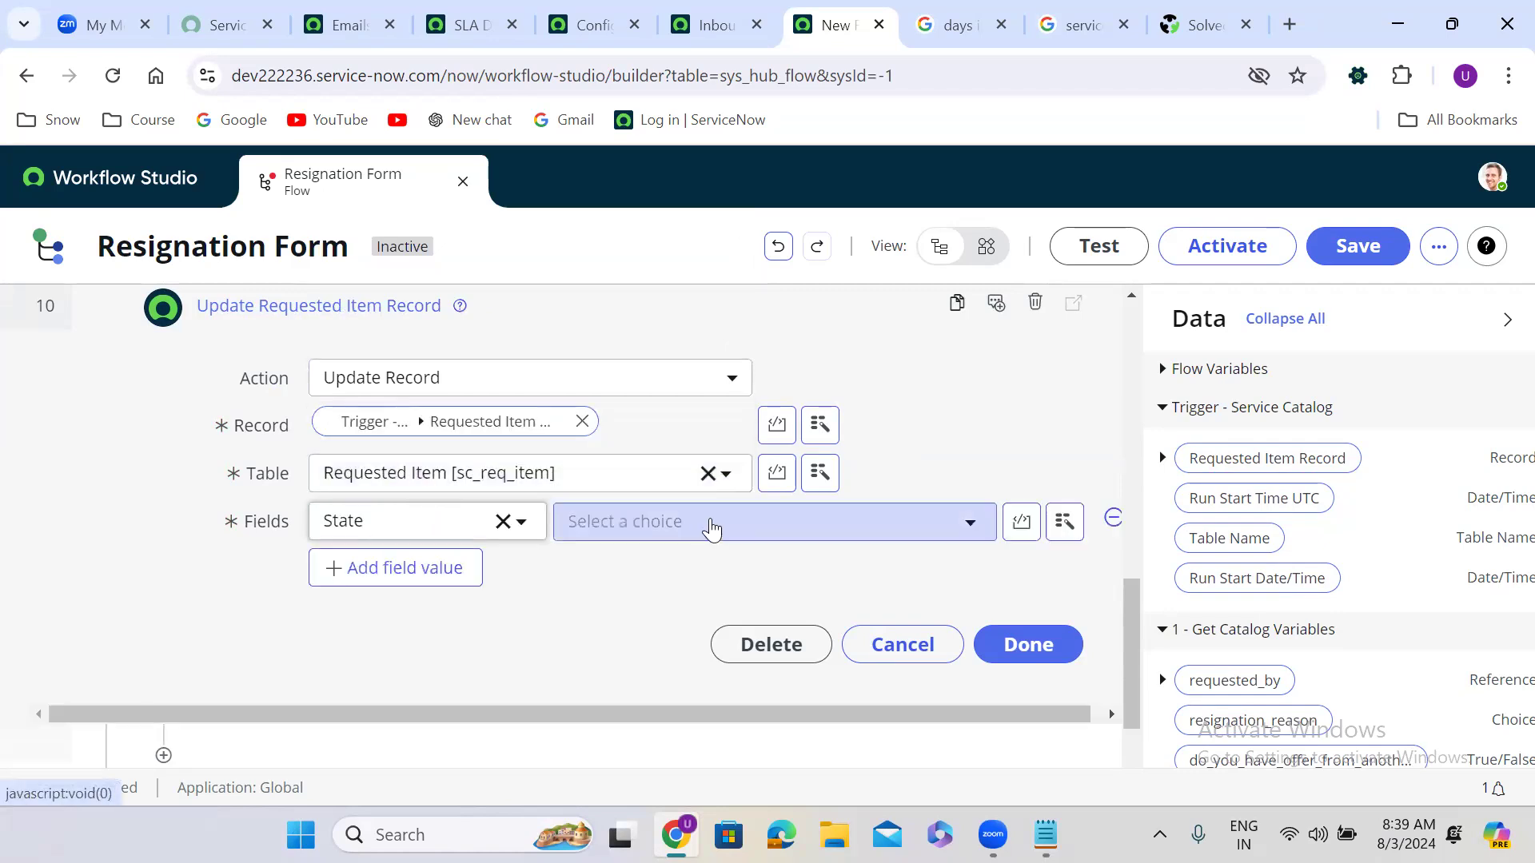
{"action": "left_click", "coordinate": [710, 527]}
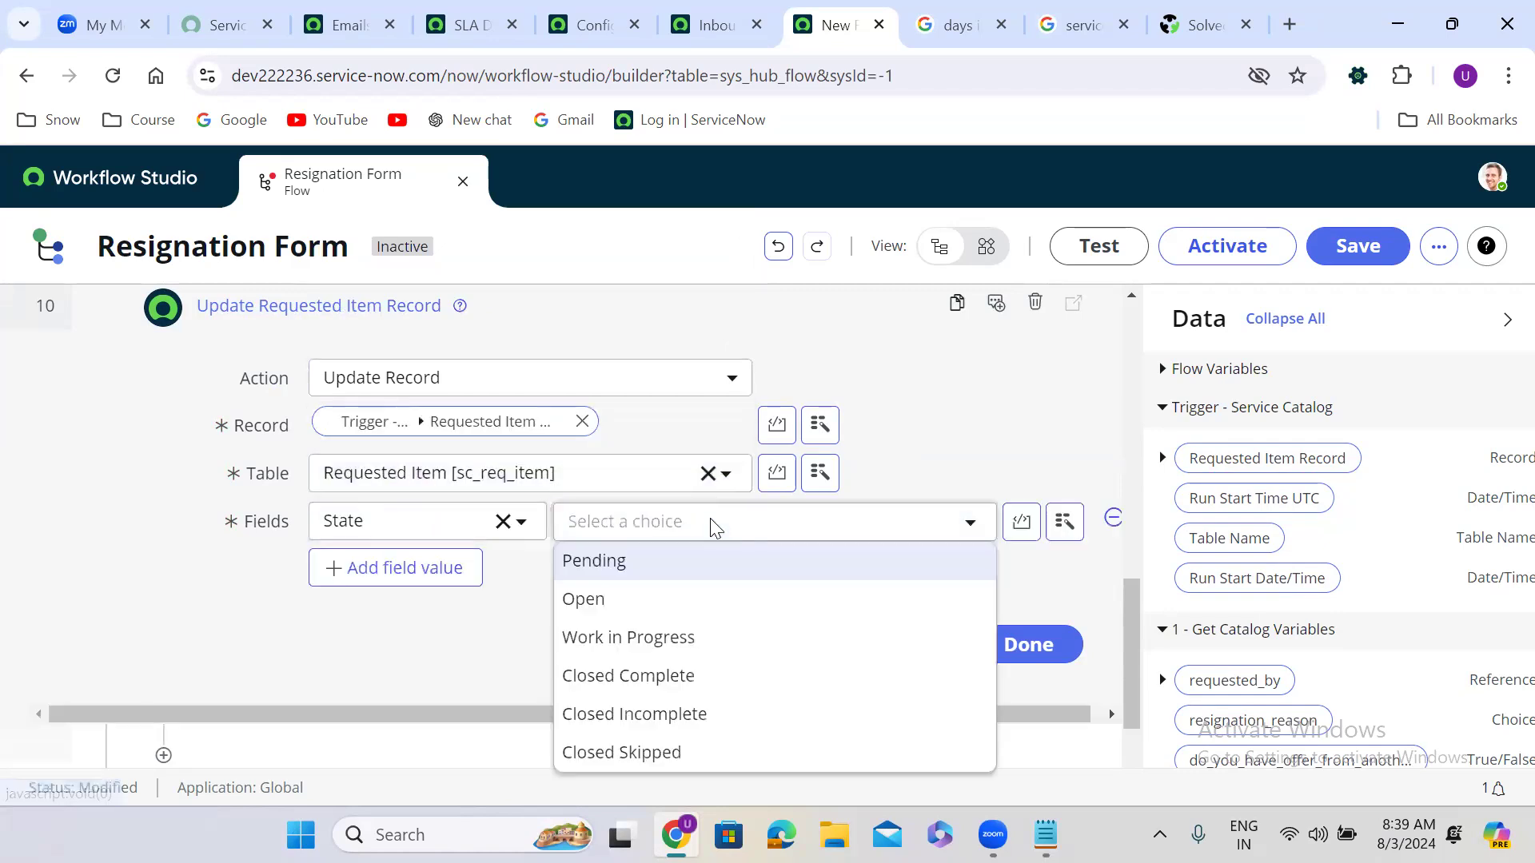
{"action": "left_click", "coordinate": [670, 717]}
{"action": "left_click", "coordinate": [1017, 649]}
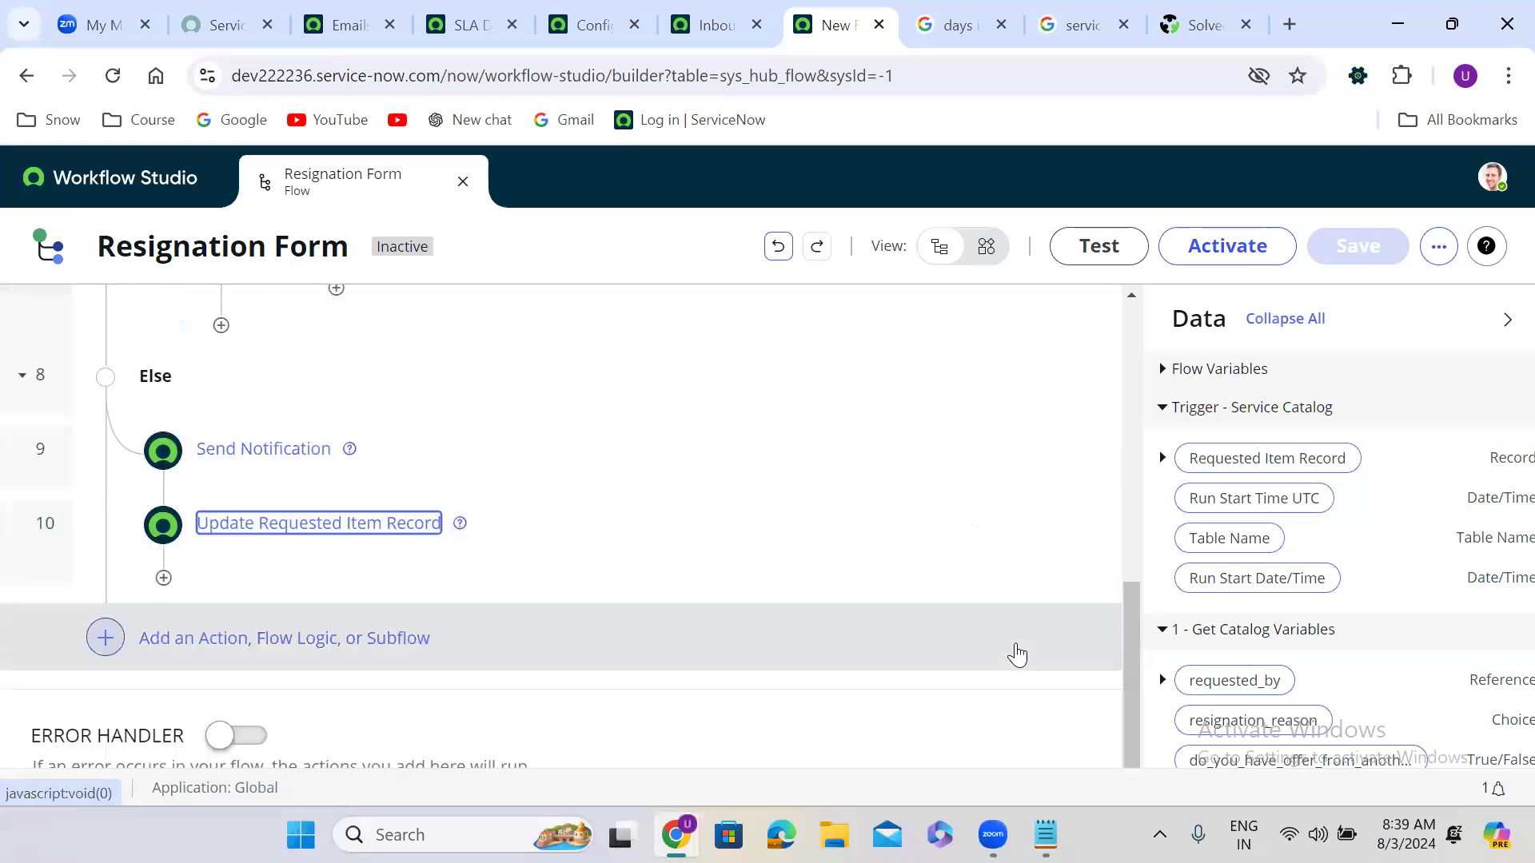
Step: Activate the Resignation Form flow, confirm the activation, and return to the top of the flow
{"action": "left_click", "coordinate": [1221, 245]}
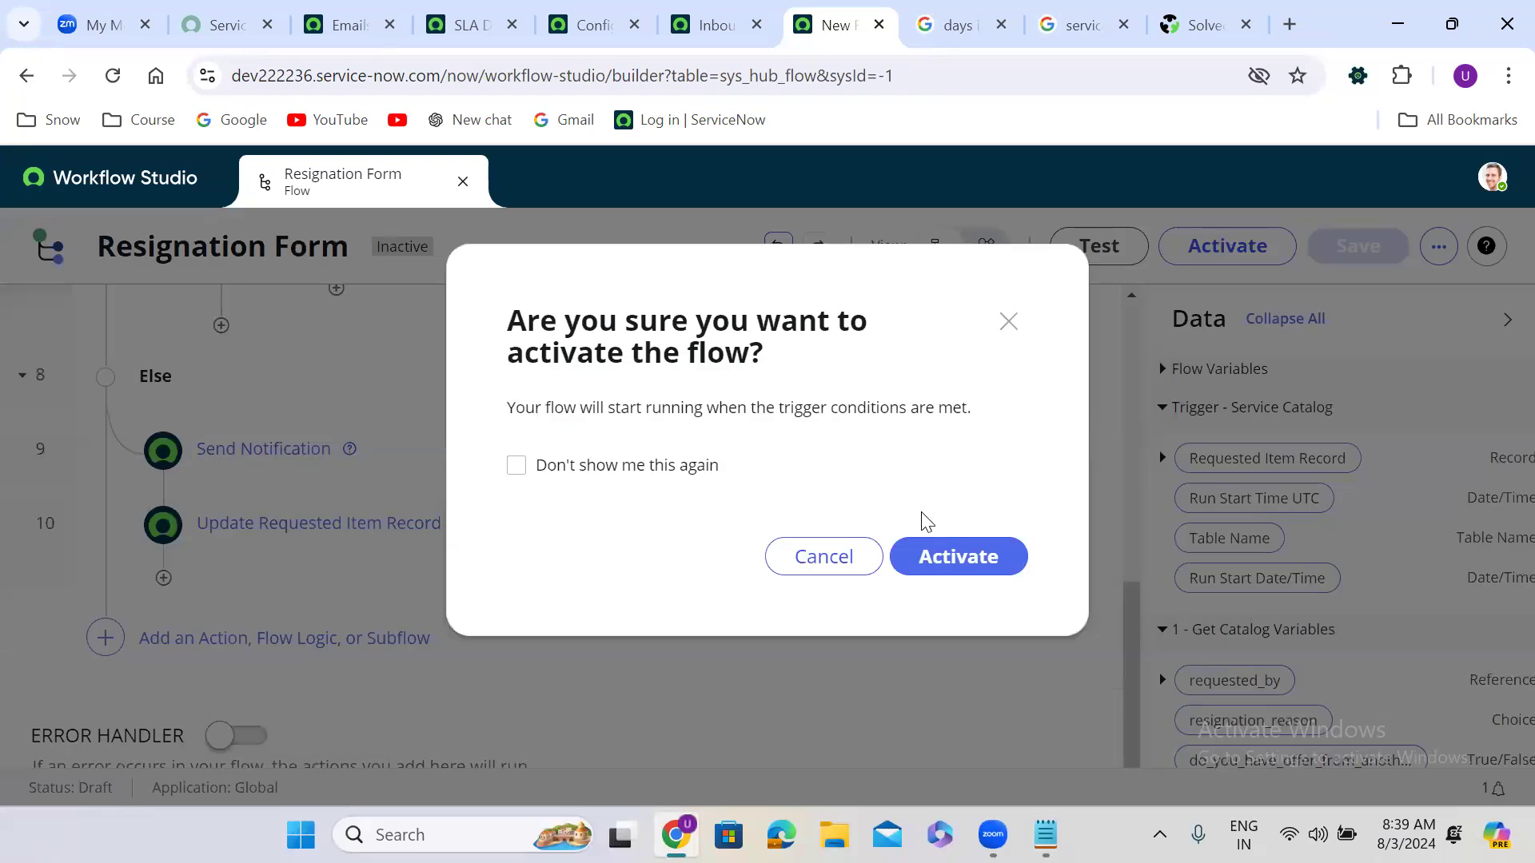
{"action": "left_click", "coordinate": [939, 553]}
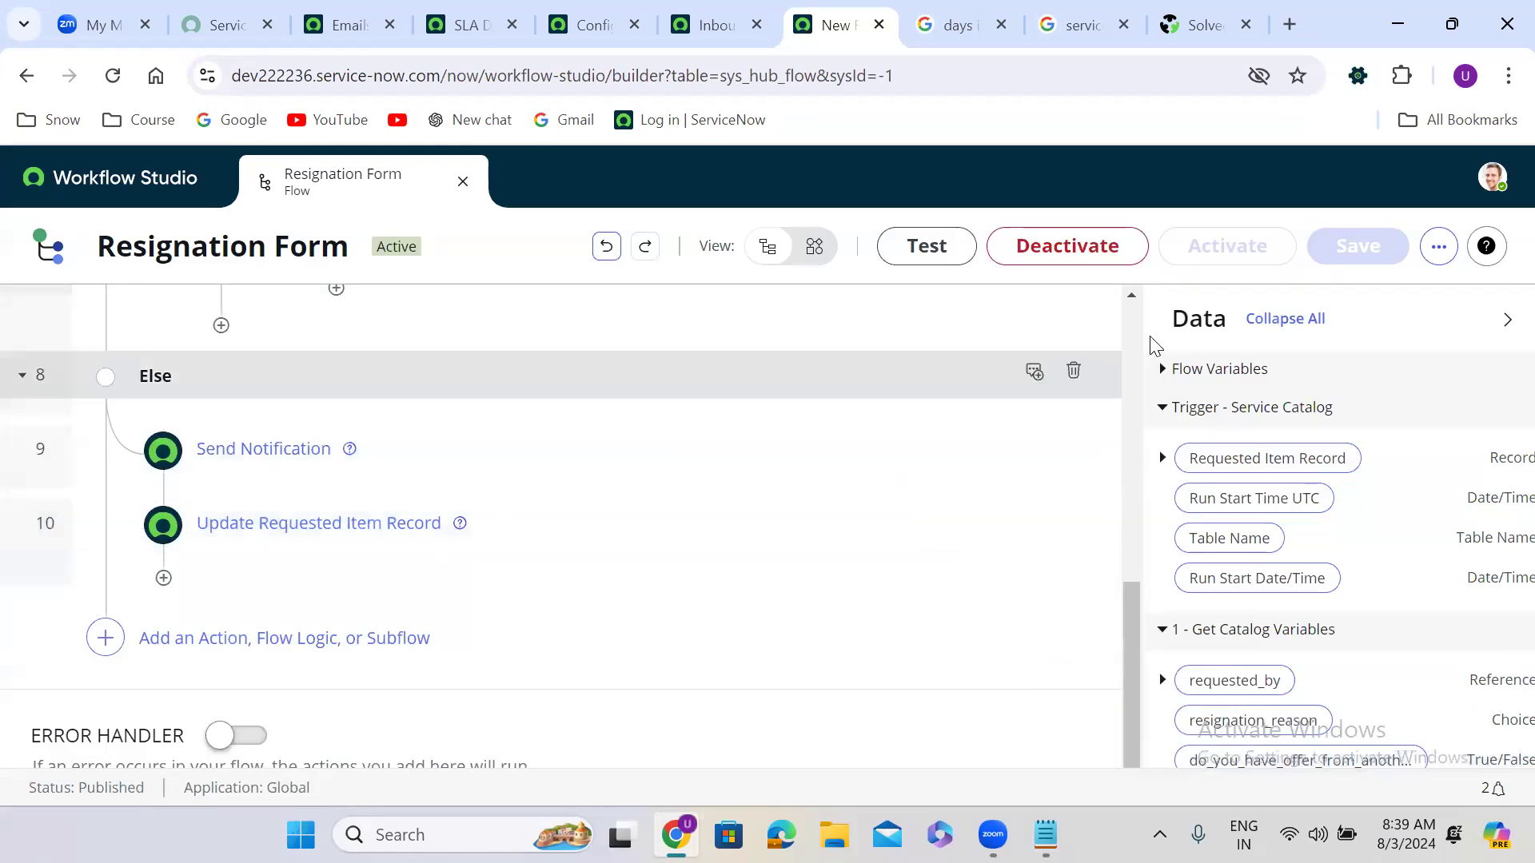
{"action": "left_click", "coordinate": [1133, 313]}
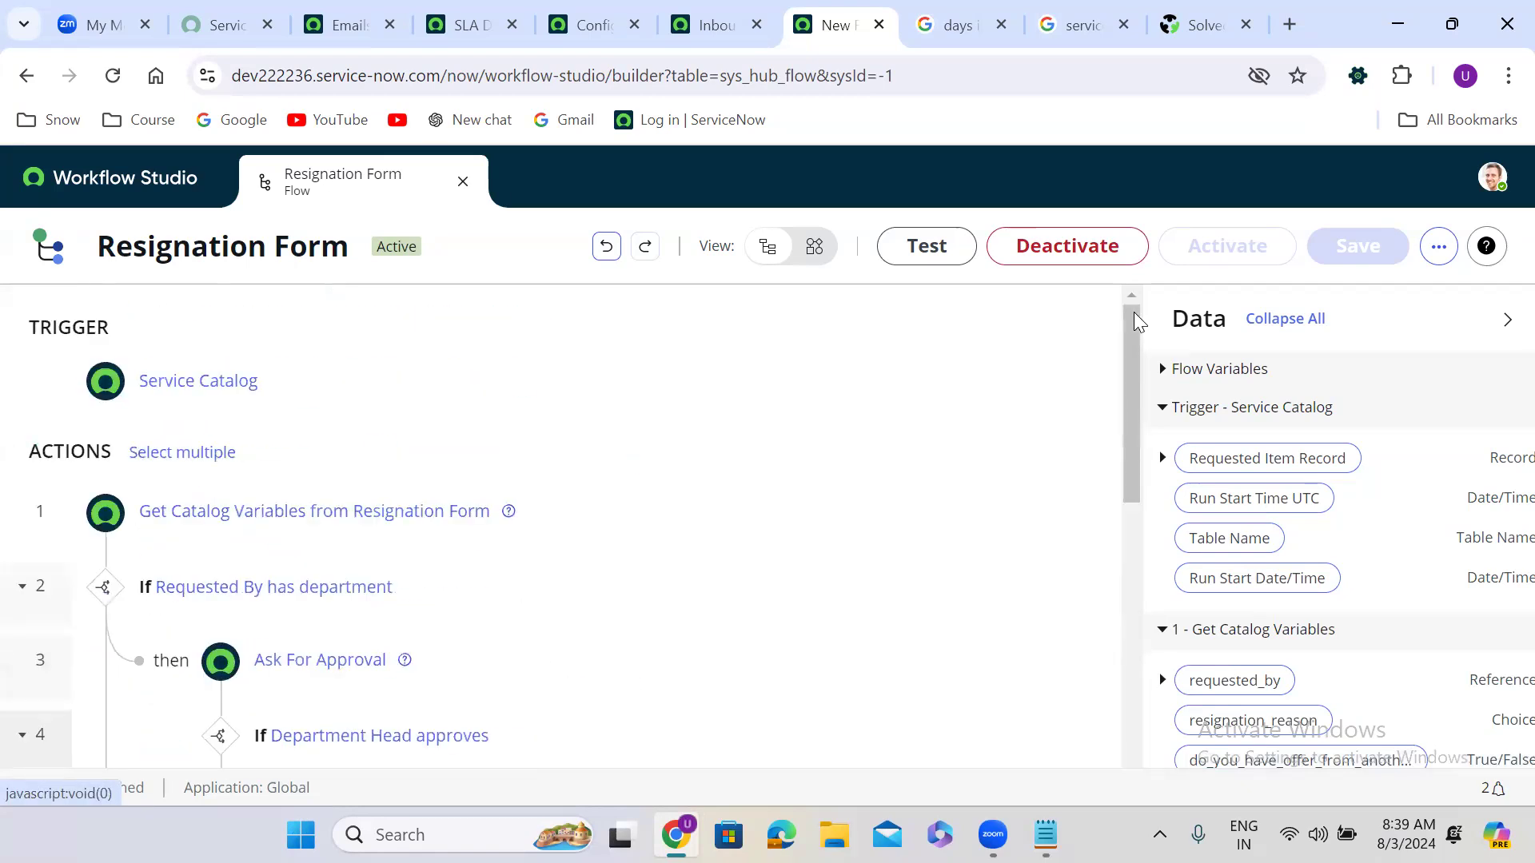
{"action": "left_click_drag", "start_coordinate": [1134, 312], "coordinate": [1131, 480]}
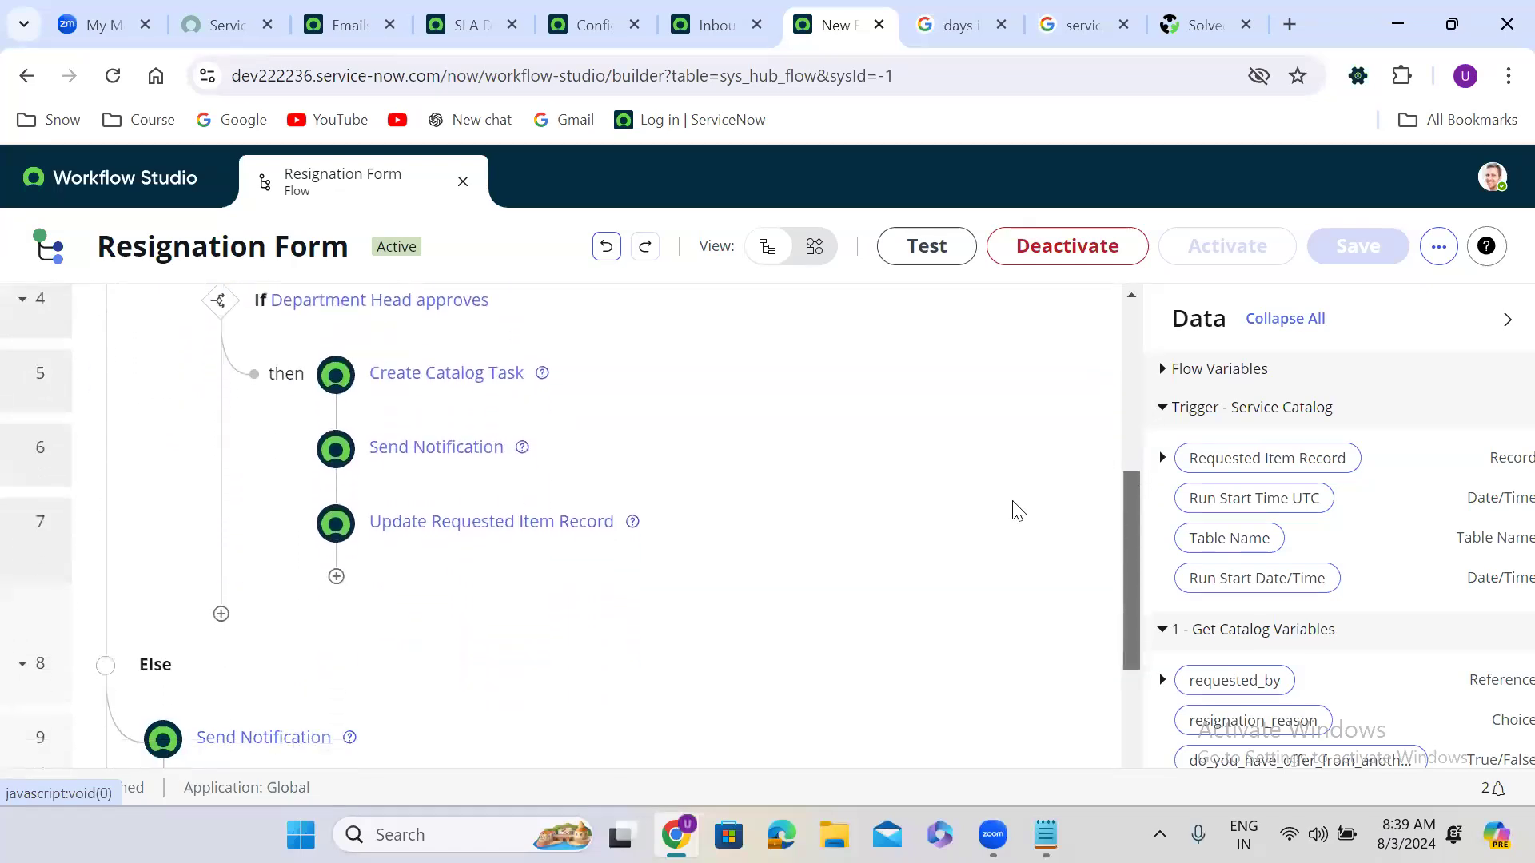
{"action": "left_click", "coordinate": [222, 618]}
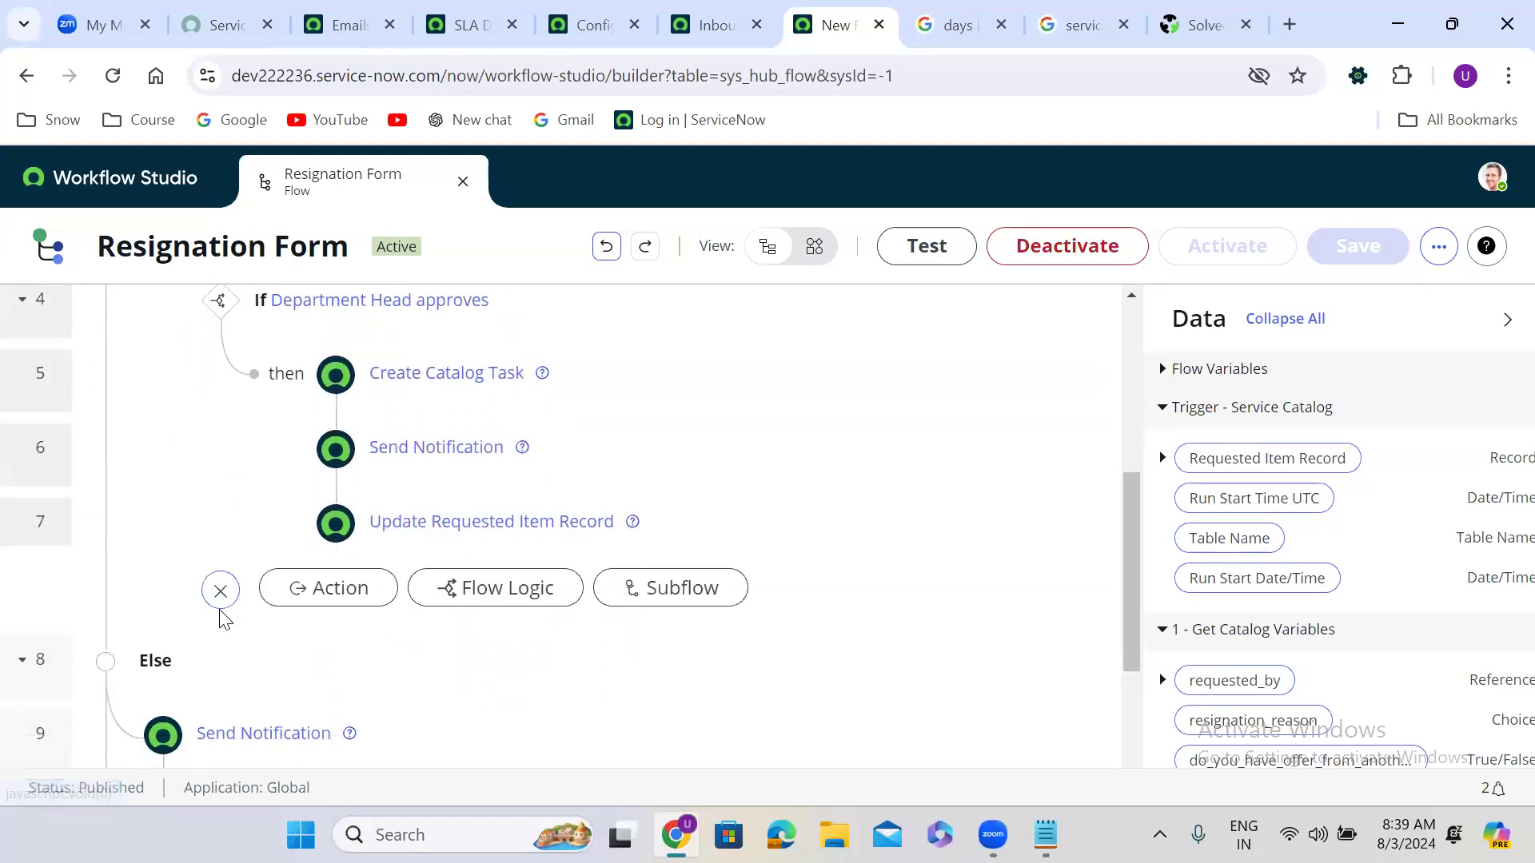
{"action": "left_click", "coordinate": [319, 596]}
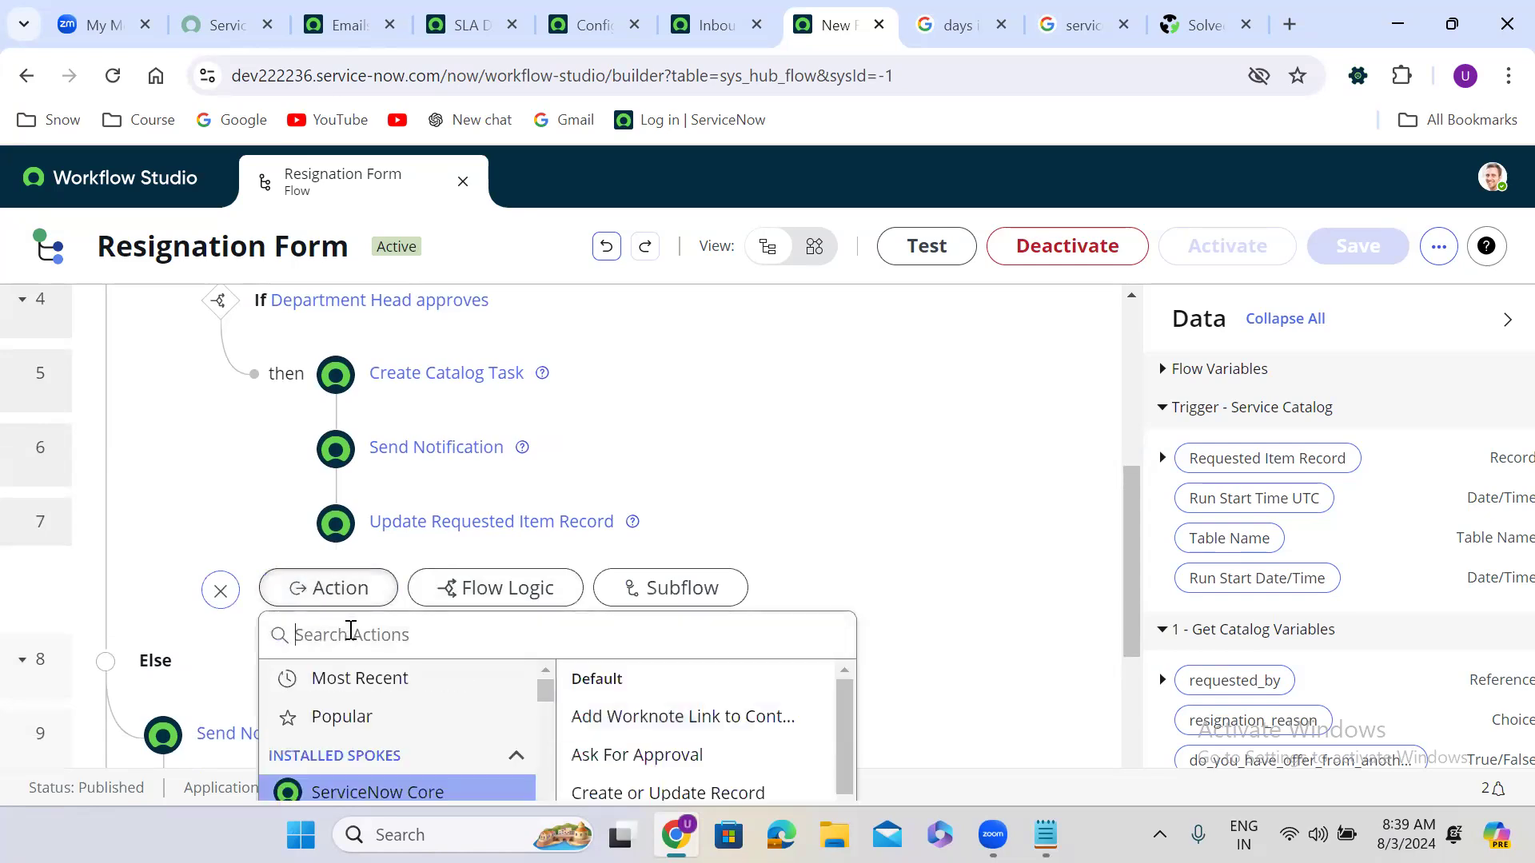
{"action": "type", "text": "update re"}
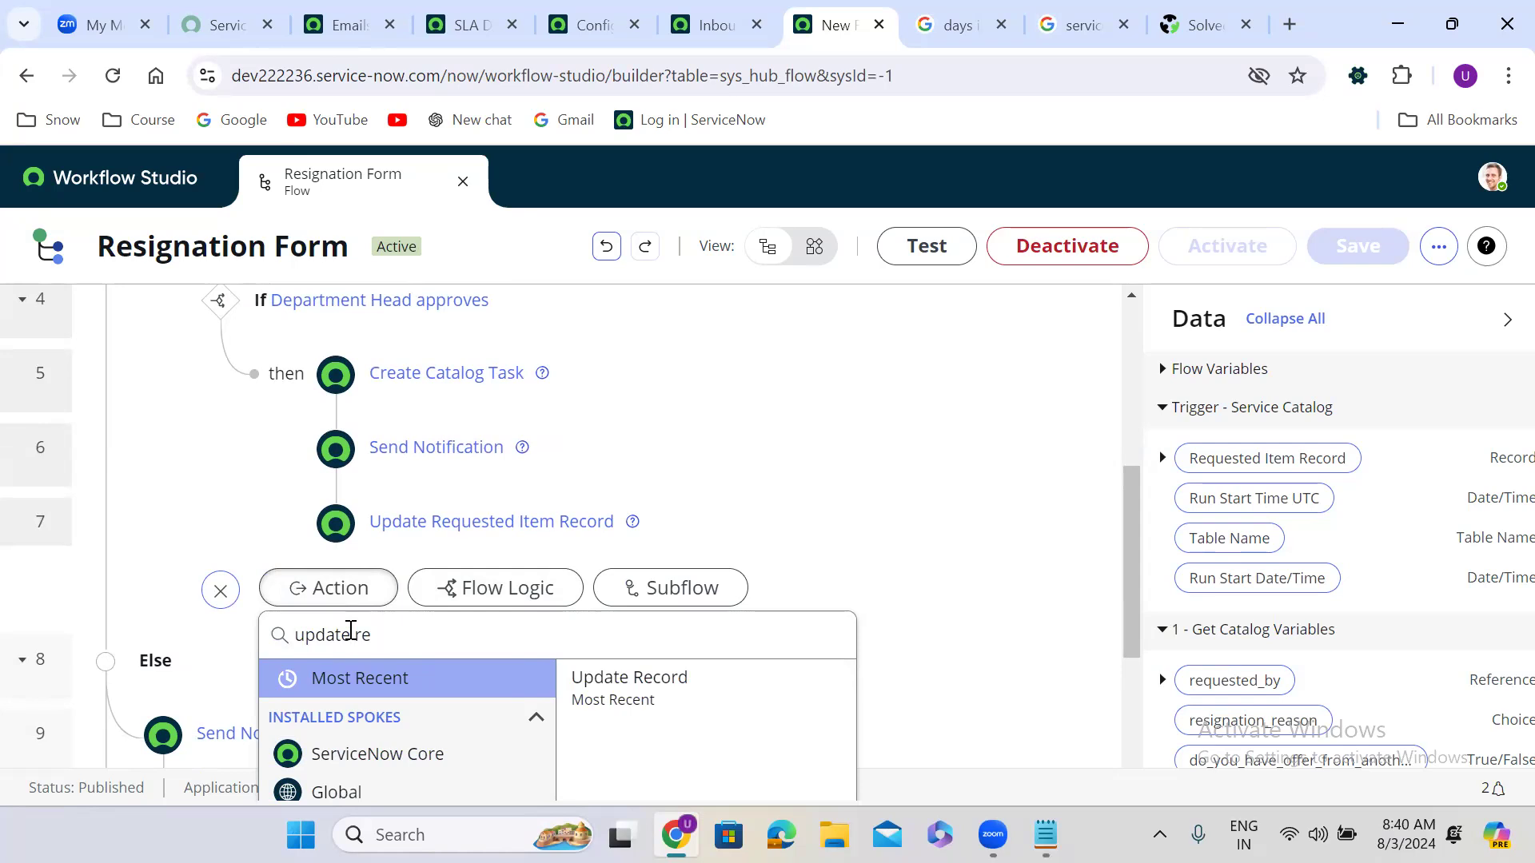
{"action": "left_click", "coordinate": [651, 694]}
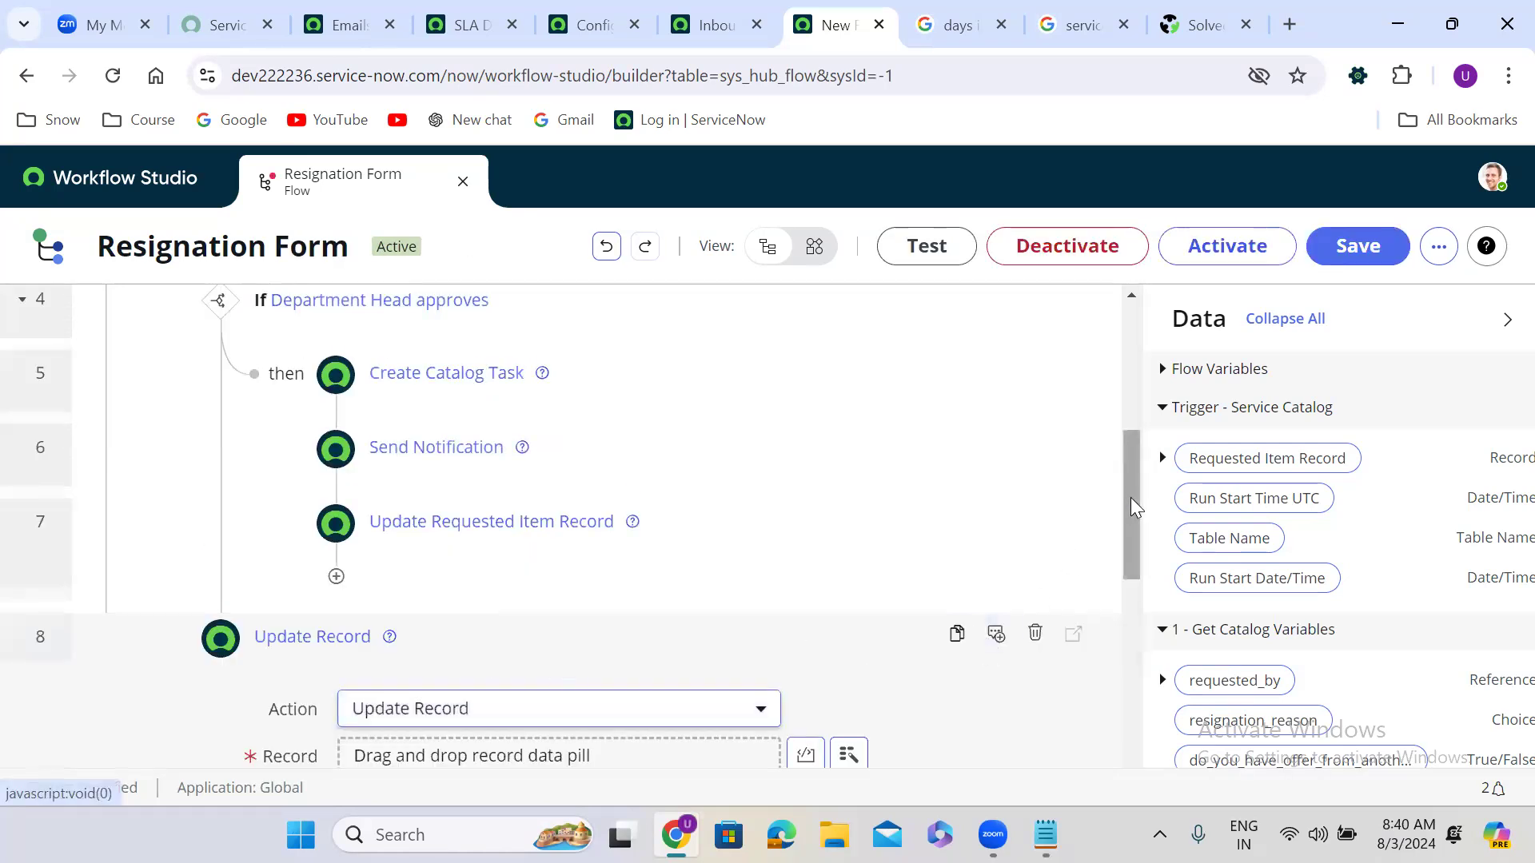
{"action": "left_click_drag", "start_coordinate": [1122, 497], "coordinate": [1122, 542]}
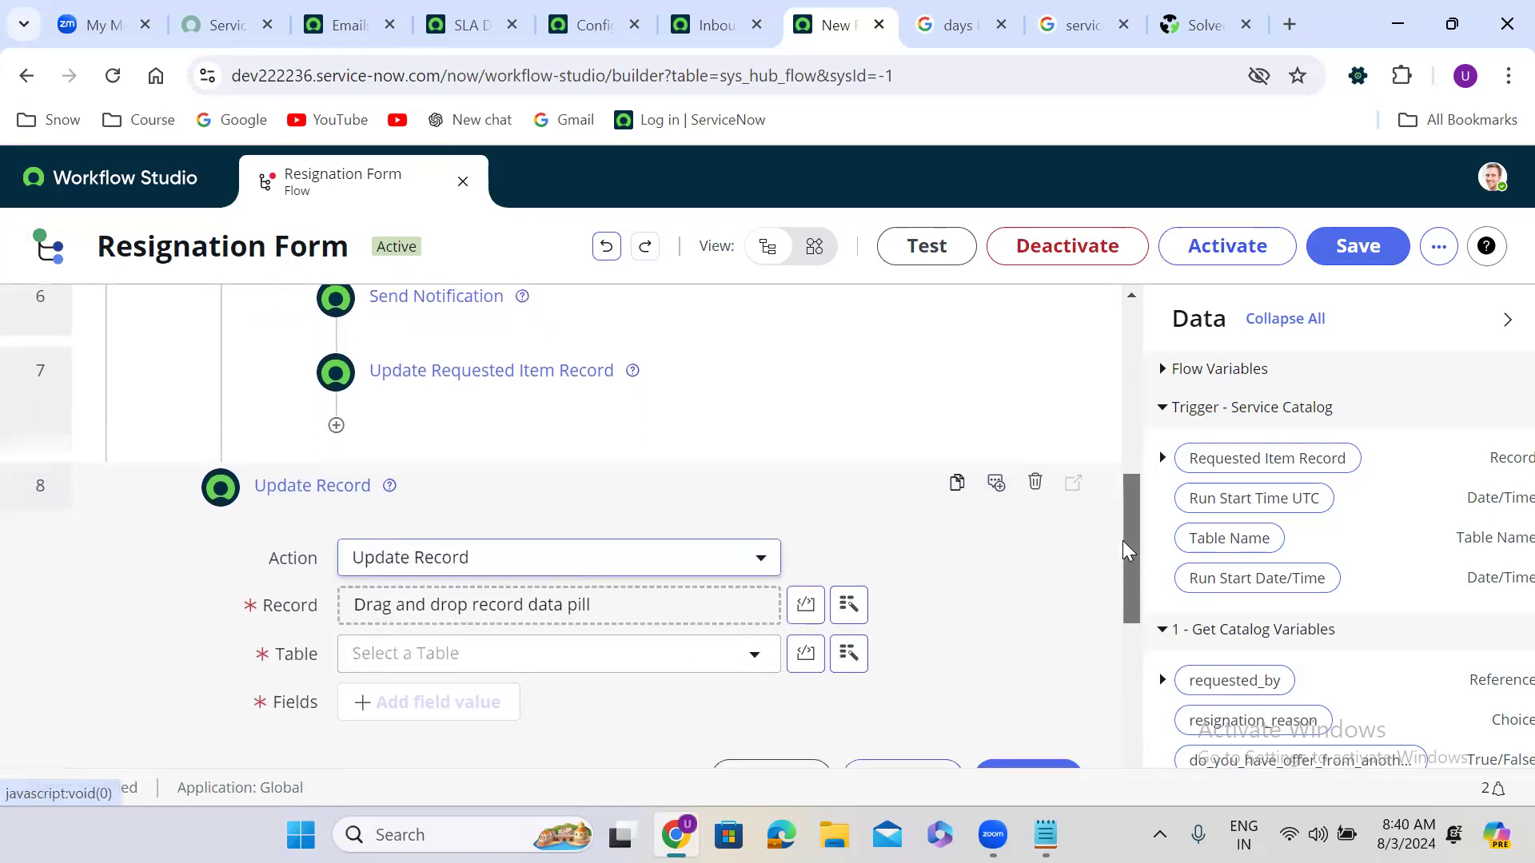
{"action": "left_click", "coordinate": [1036, 483]}
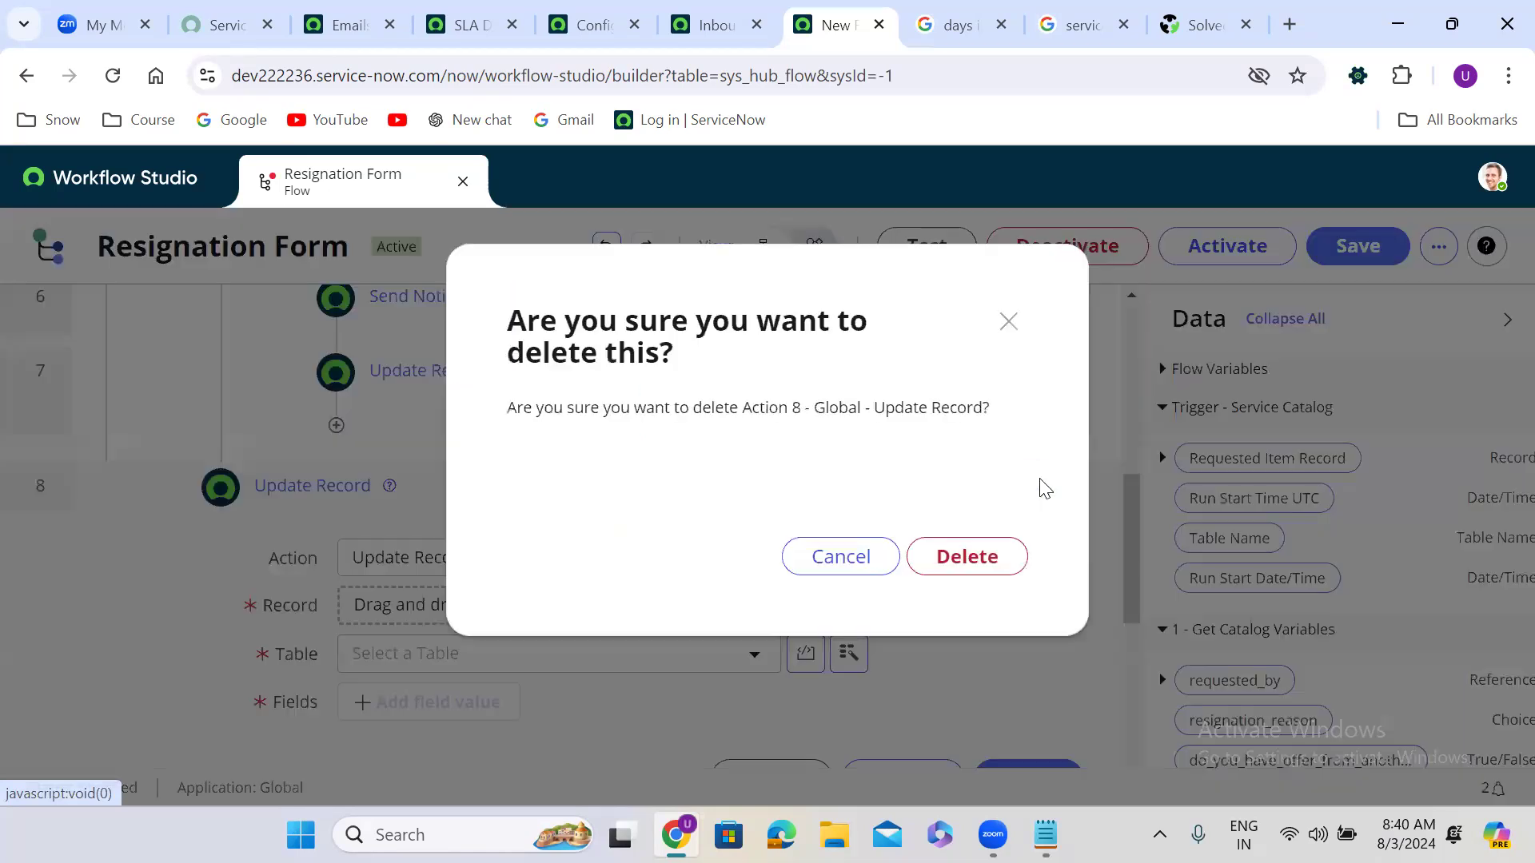
{"action": "left_click", "coordinate": [970, 560]}
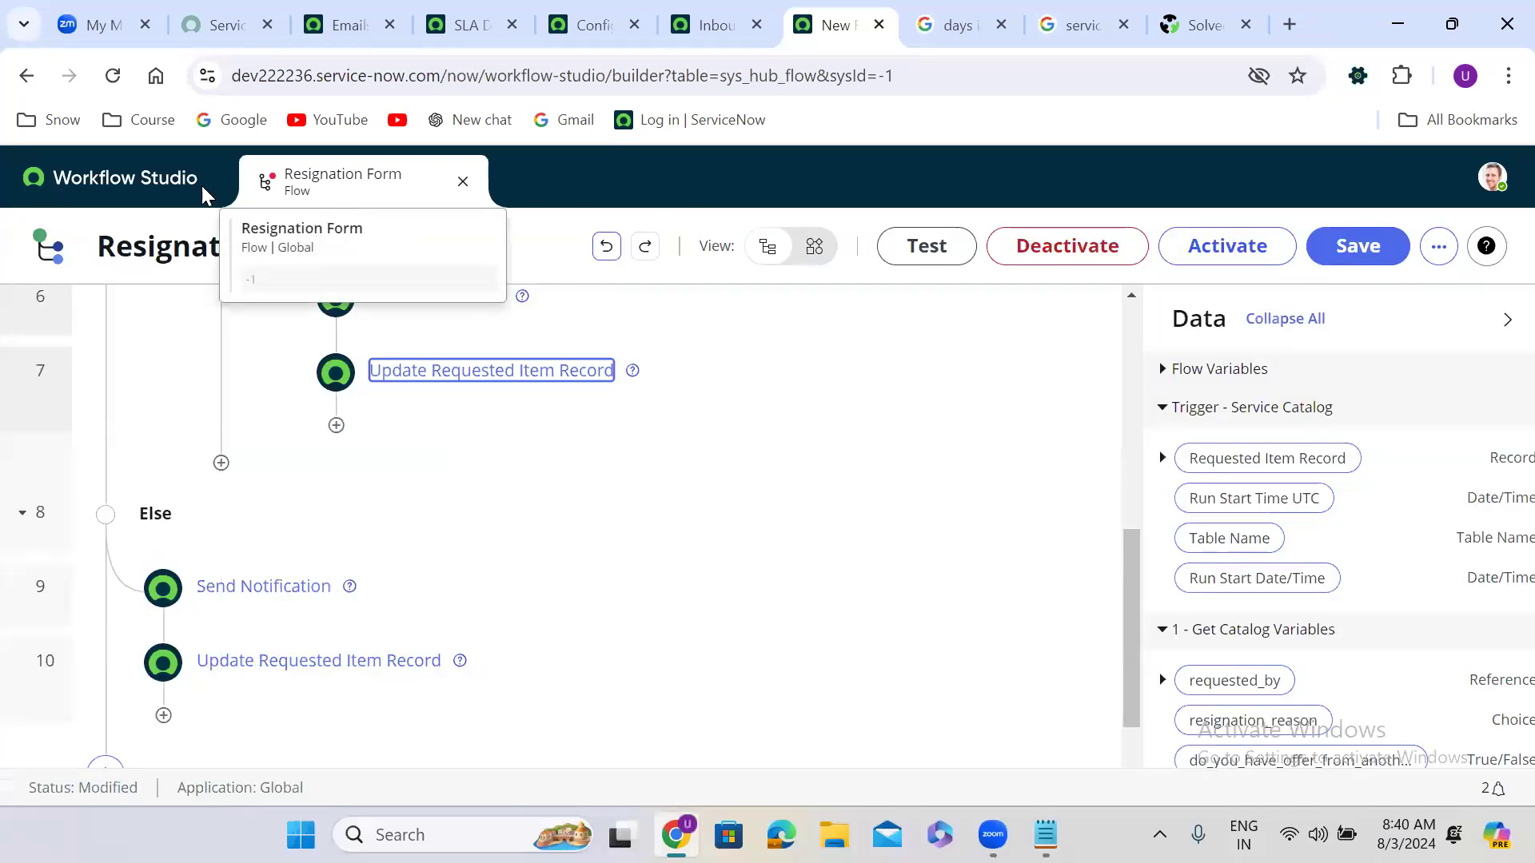
Step: Browse the Subflows list and its New options, then return to the flow and the Notepad notes
{"action": "left_click", "coordinate": [159, 195]}
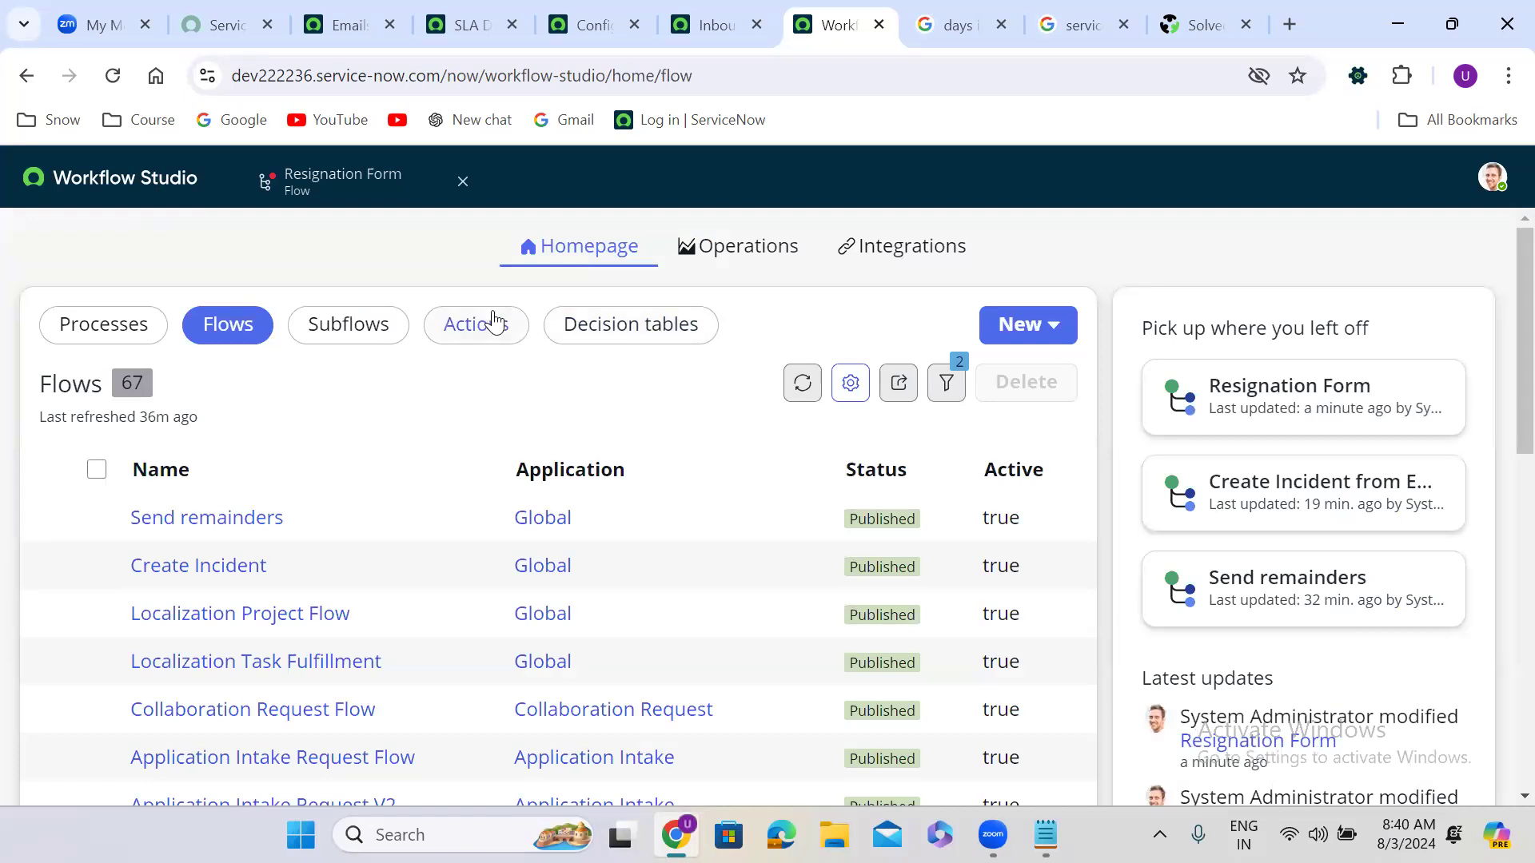
{"action": "left_click", "coordinate": [370, 342]}
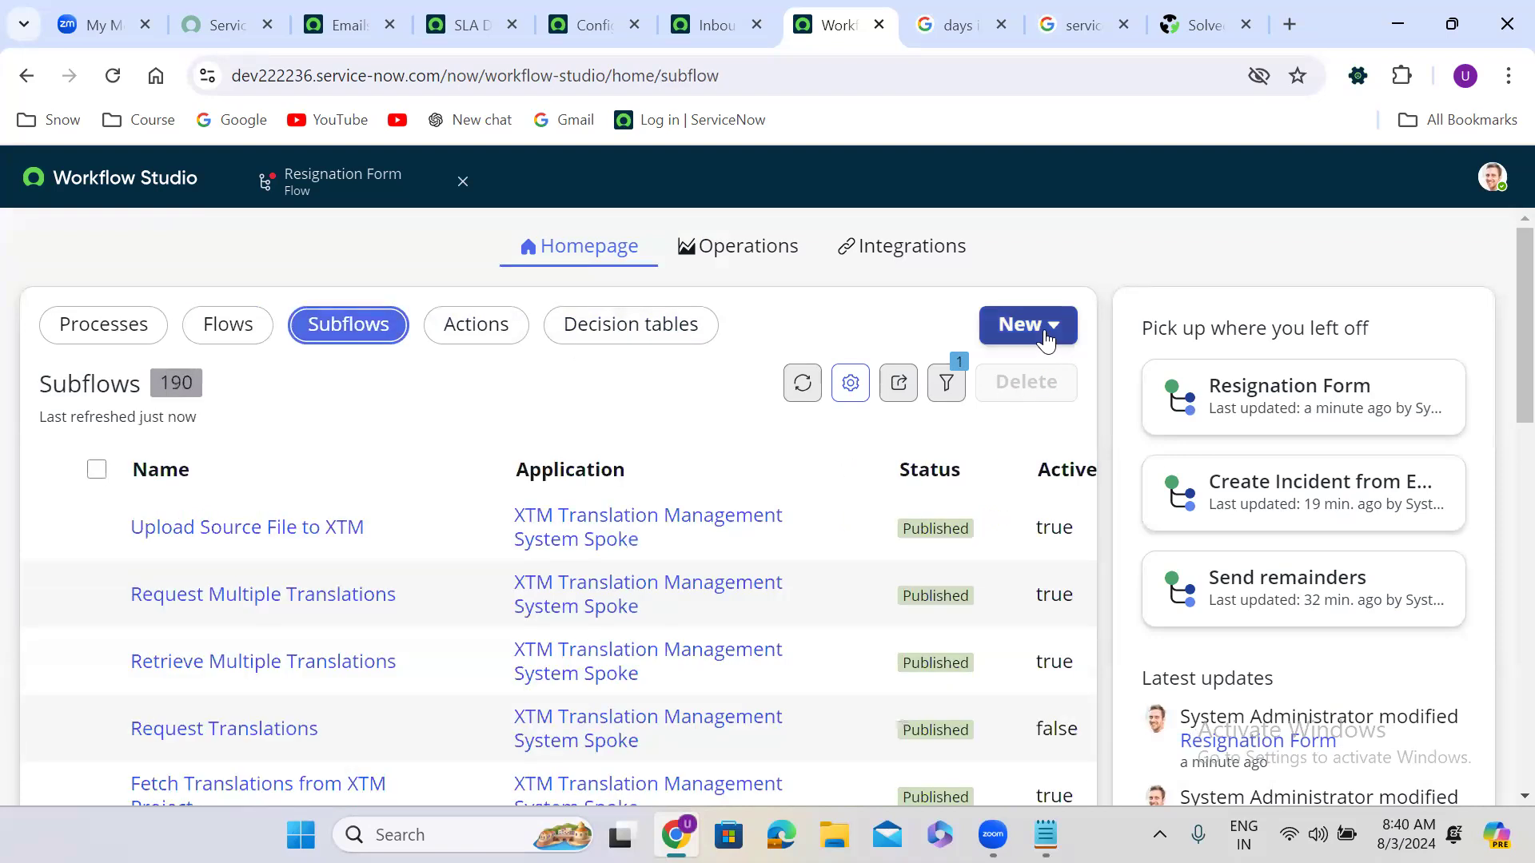
{"action": "left_click", "coordinate": [1048, 336]}
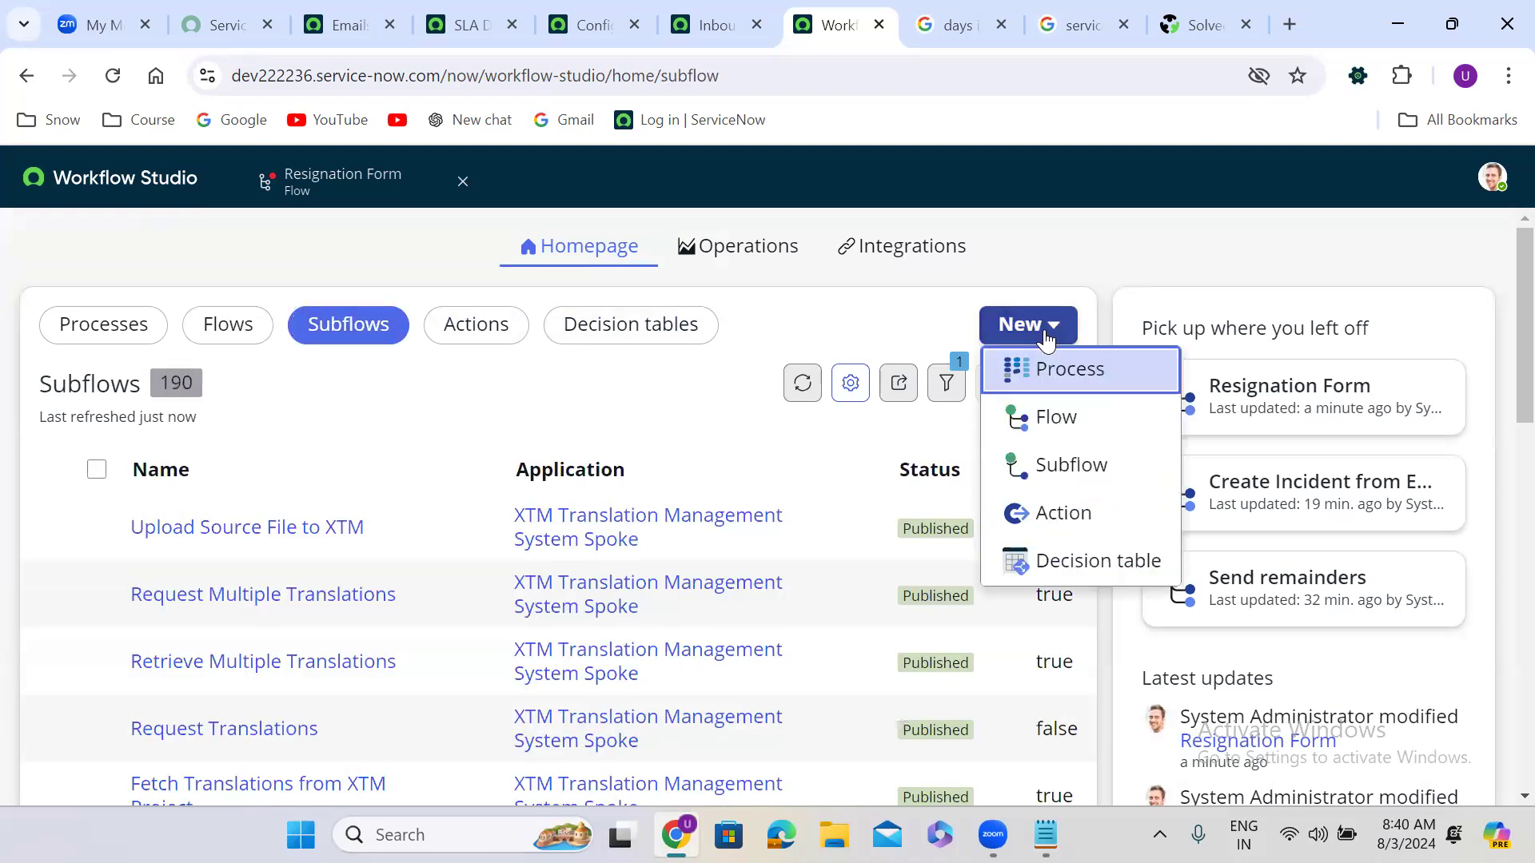
{"action": "left_click", "coordinate": [1078, 466]}
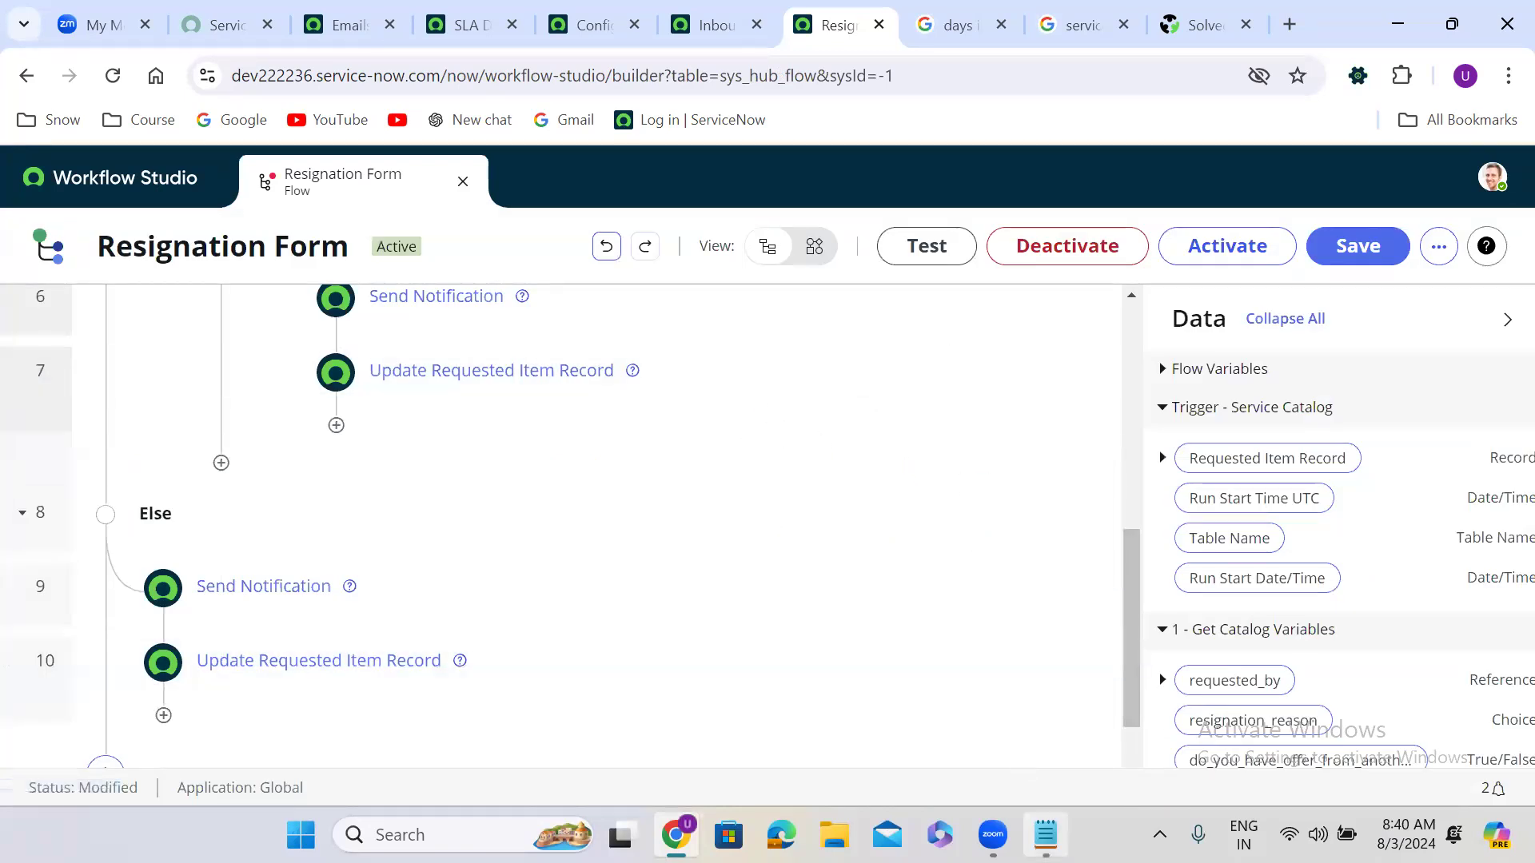
{"action": "left_click", "coordinate": [1044, 834]}
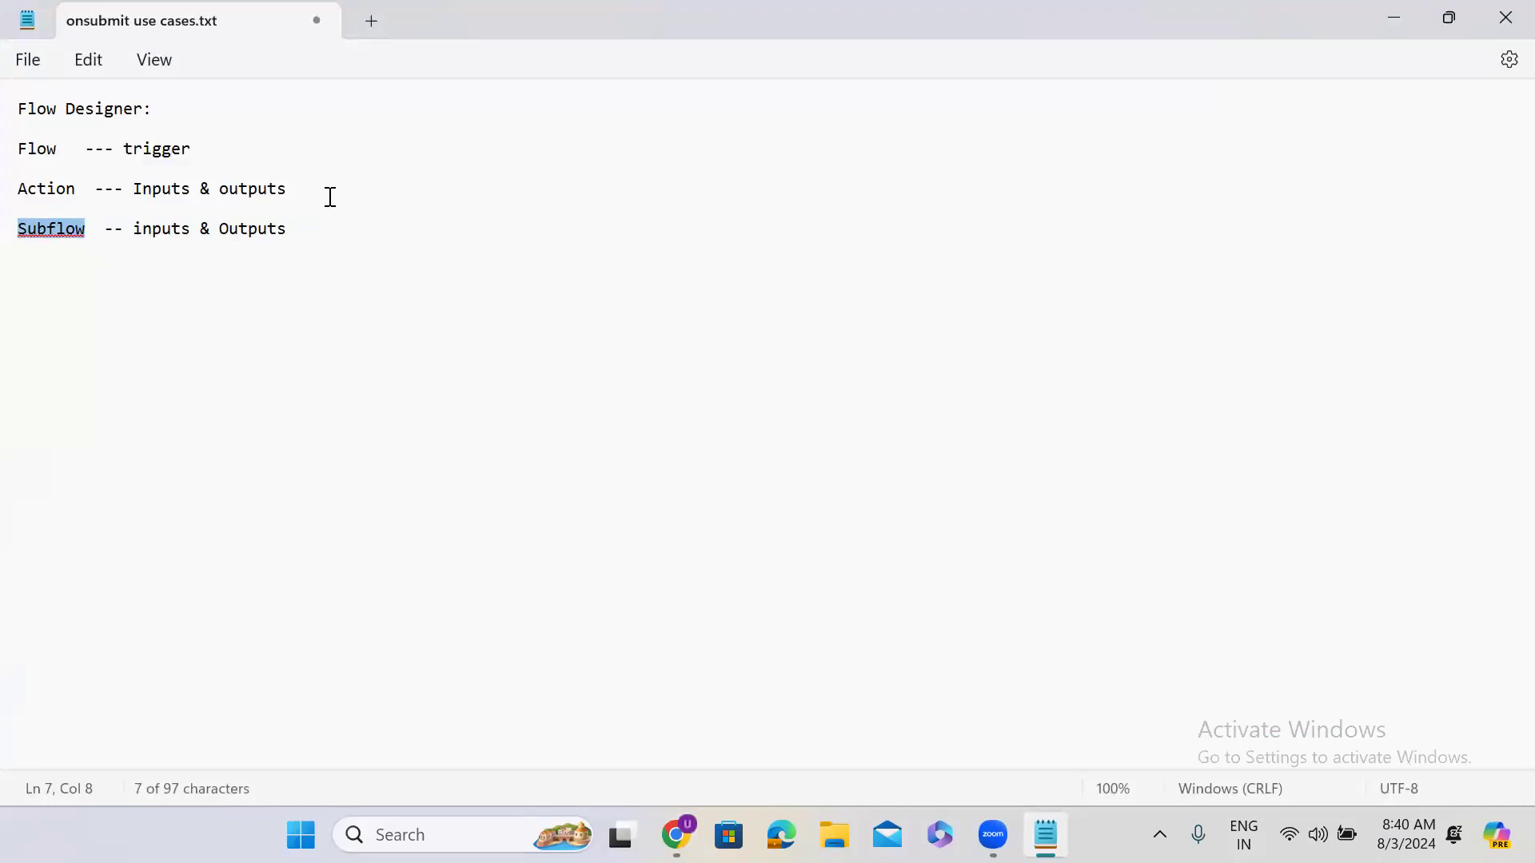
Step: Add '--- is set of' to the Action note and '-- is set of actions' to the Subflow note, then minimize Notepad
{"action": "left_click", "coordinate": [330, 197]}
{"action": "type", "text": "---"}
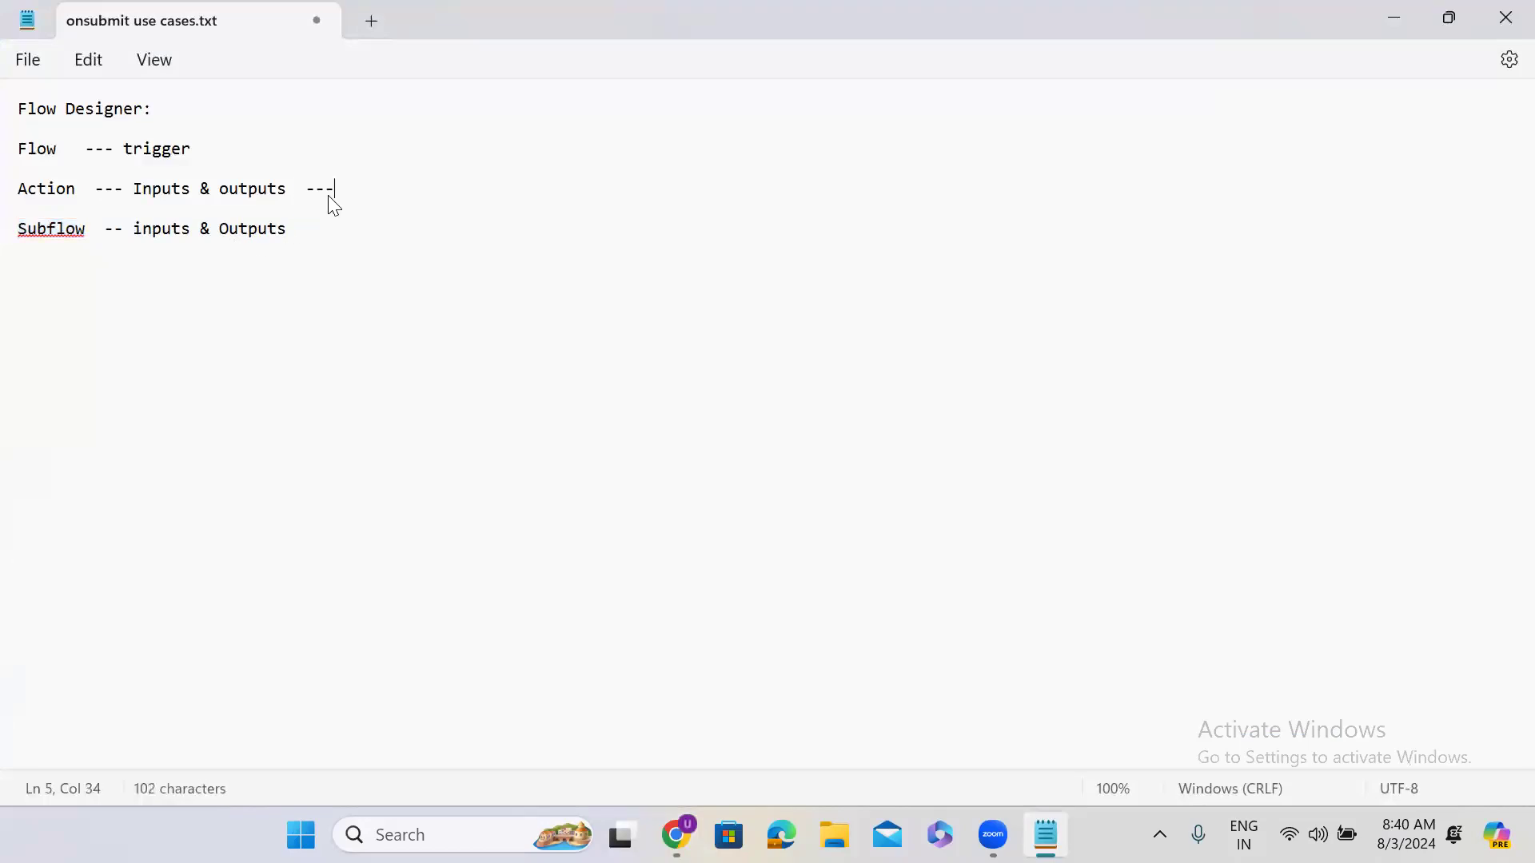
{"action": "type", "text": " is set of steps"}
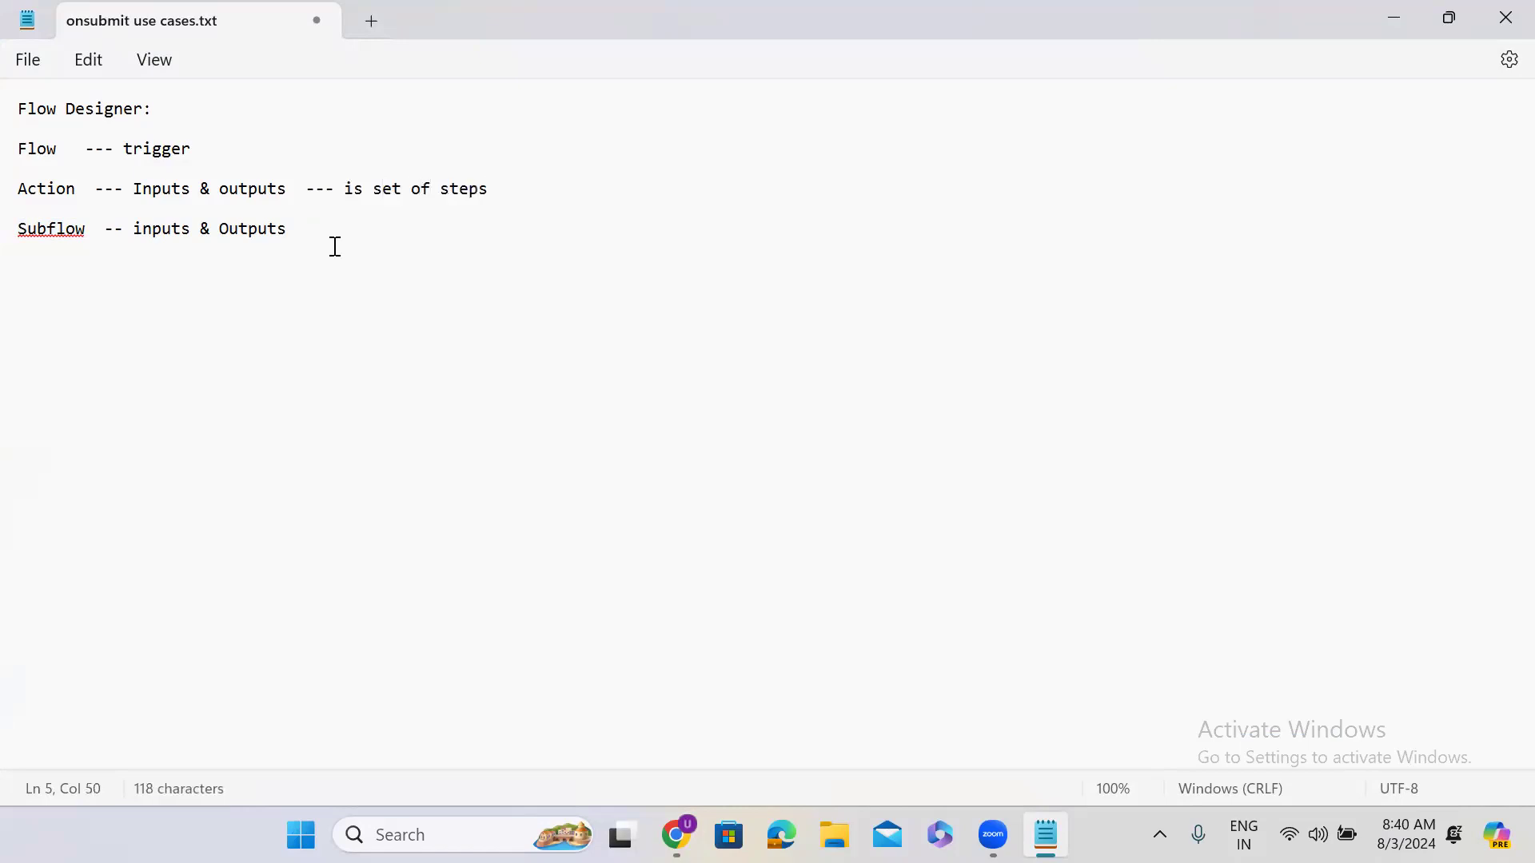
{"action": "left_click", "coordinate": [334, 235]}
{"action": "type", "text": "-- is set of actions"}
{"action": "key", "text": "Return"}
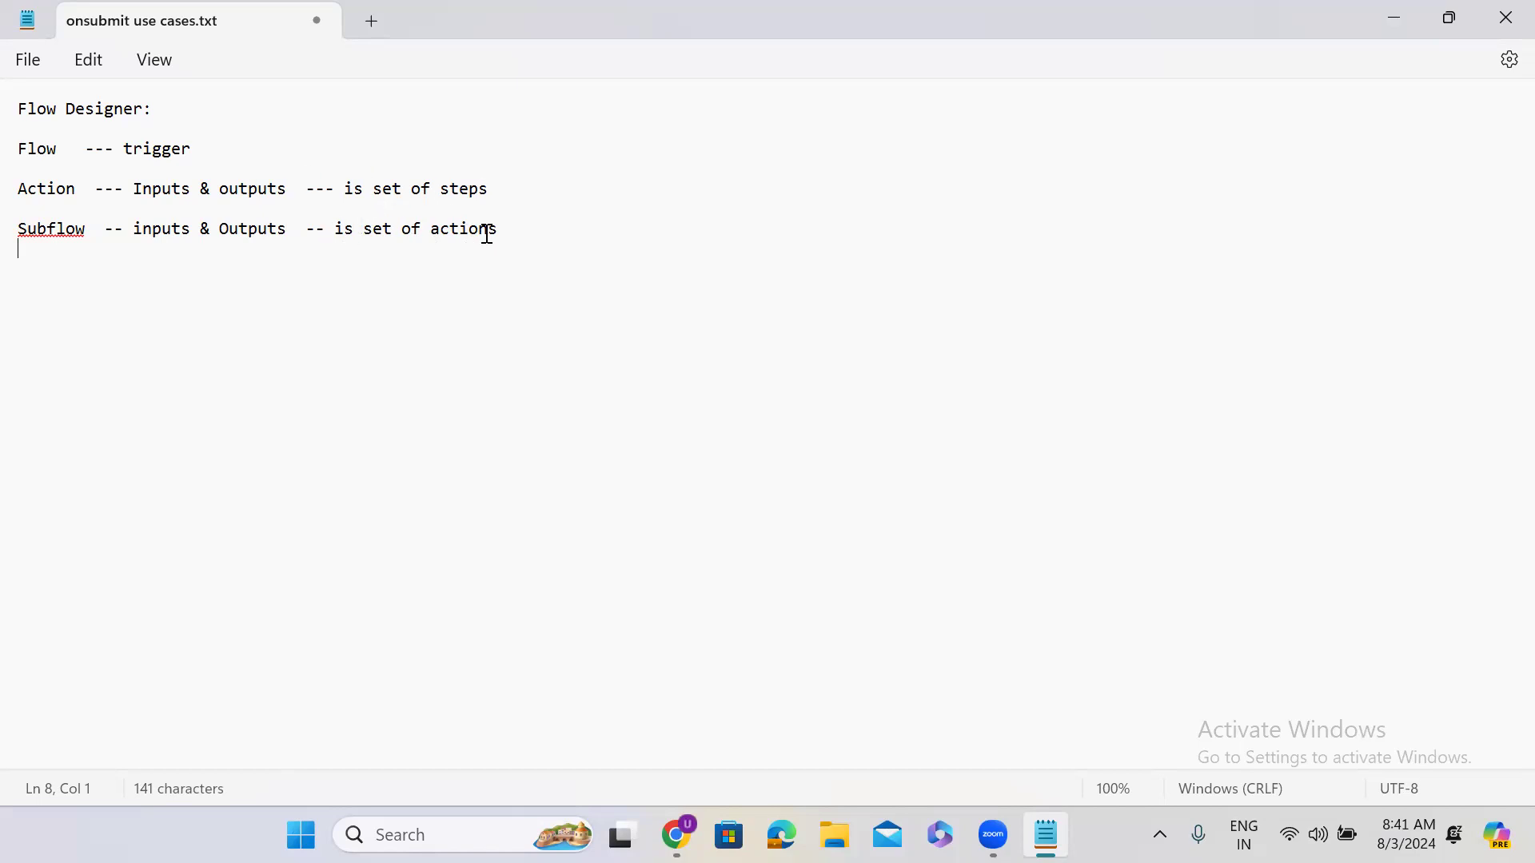
{"action": "left_click", "coordinate": [1392, 19]}
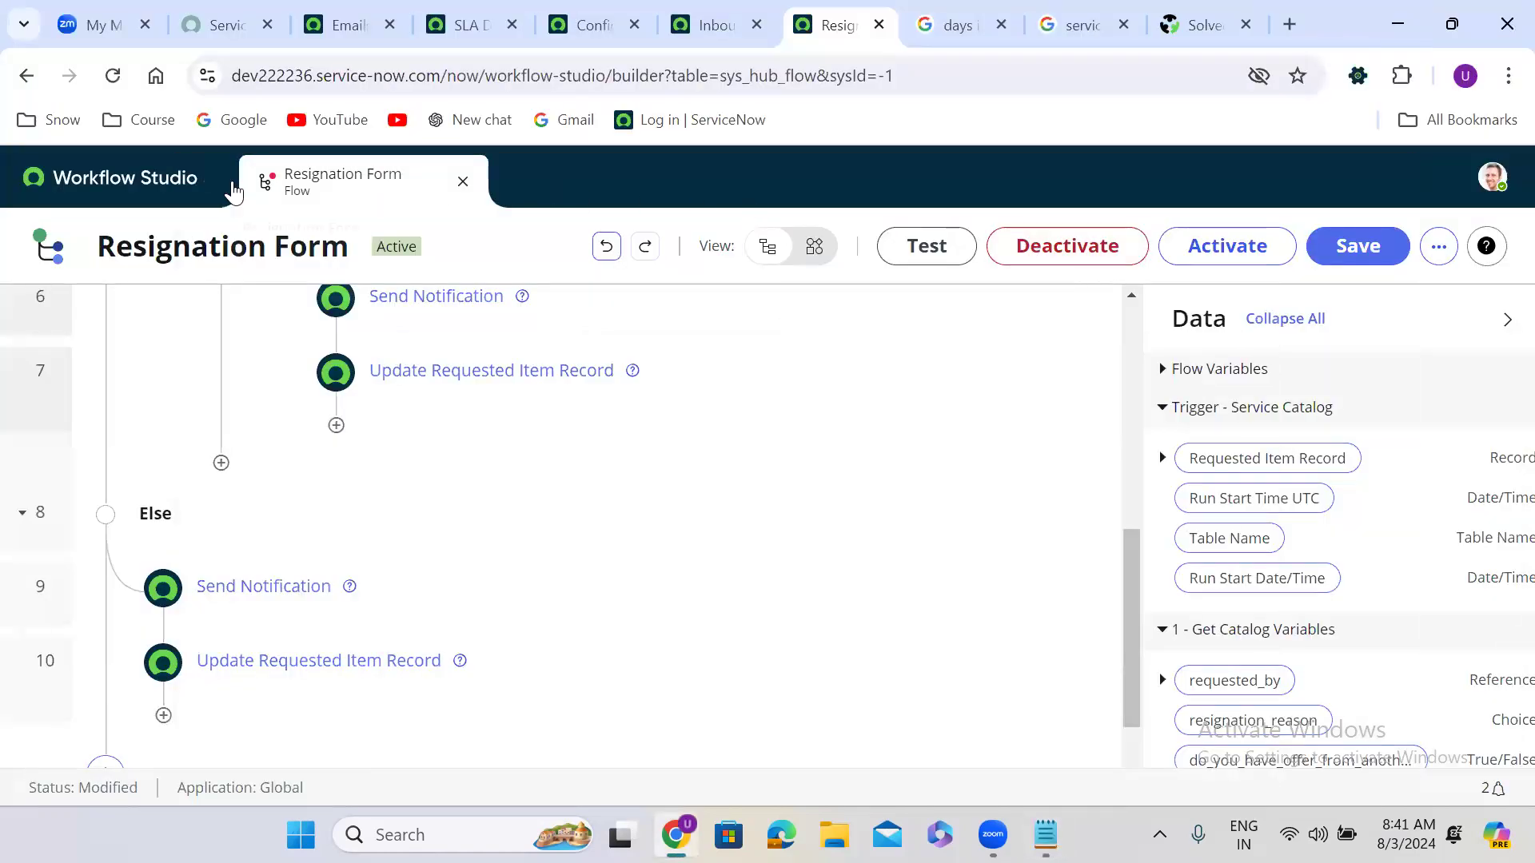
{"action": "left_click", "coordinate": [162, 183]}
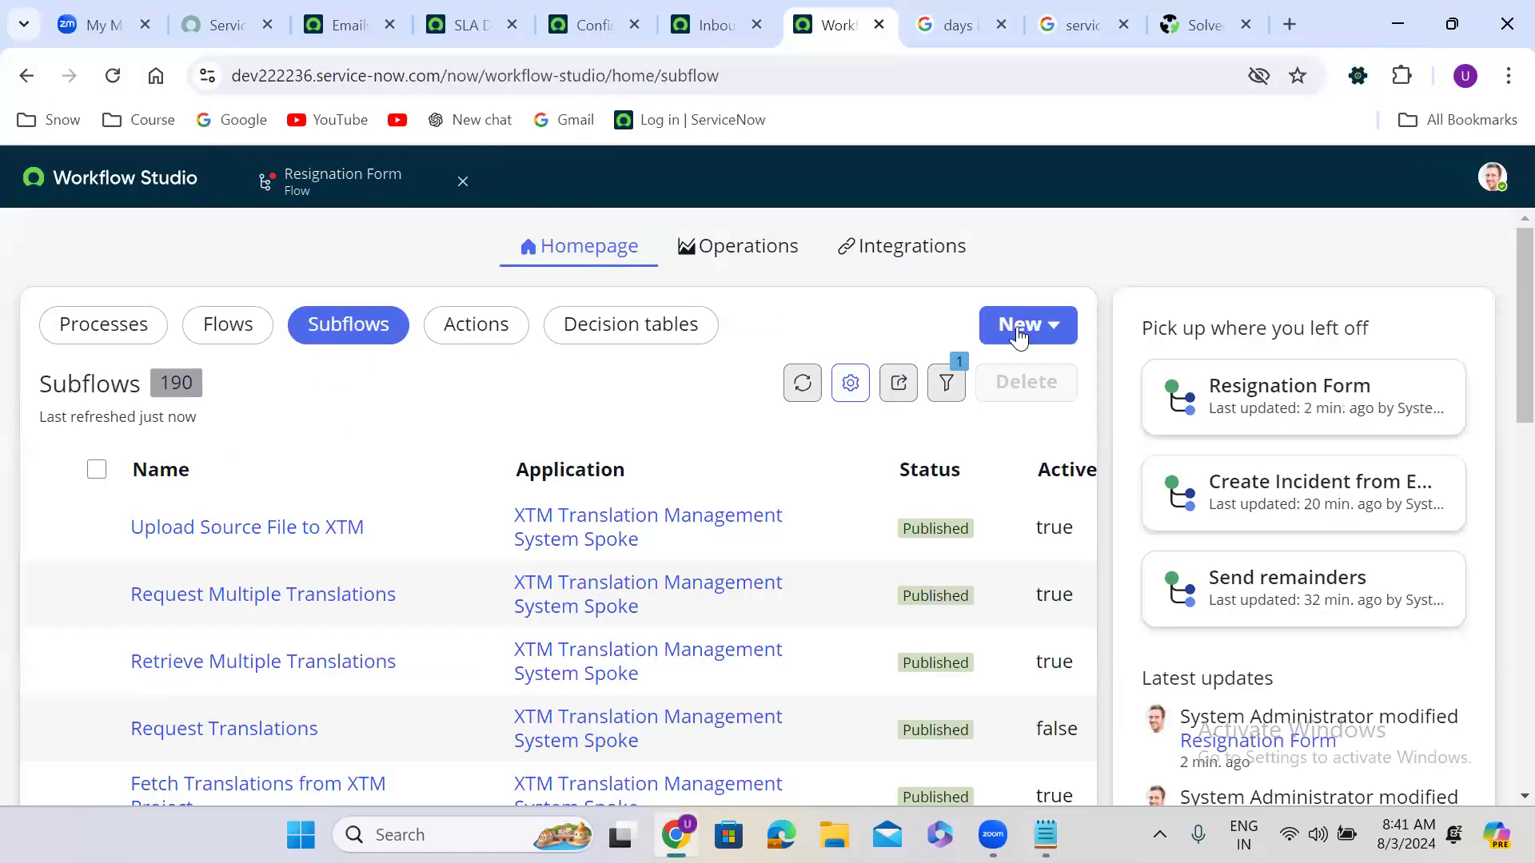
{"action": "left_click", "coordinate": [1050, 339]}
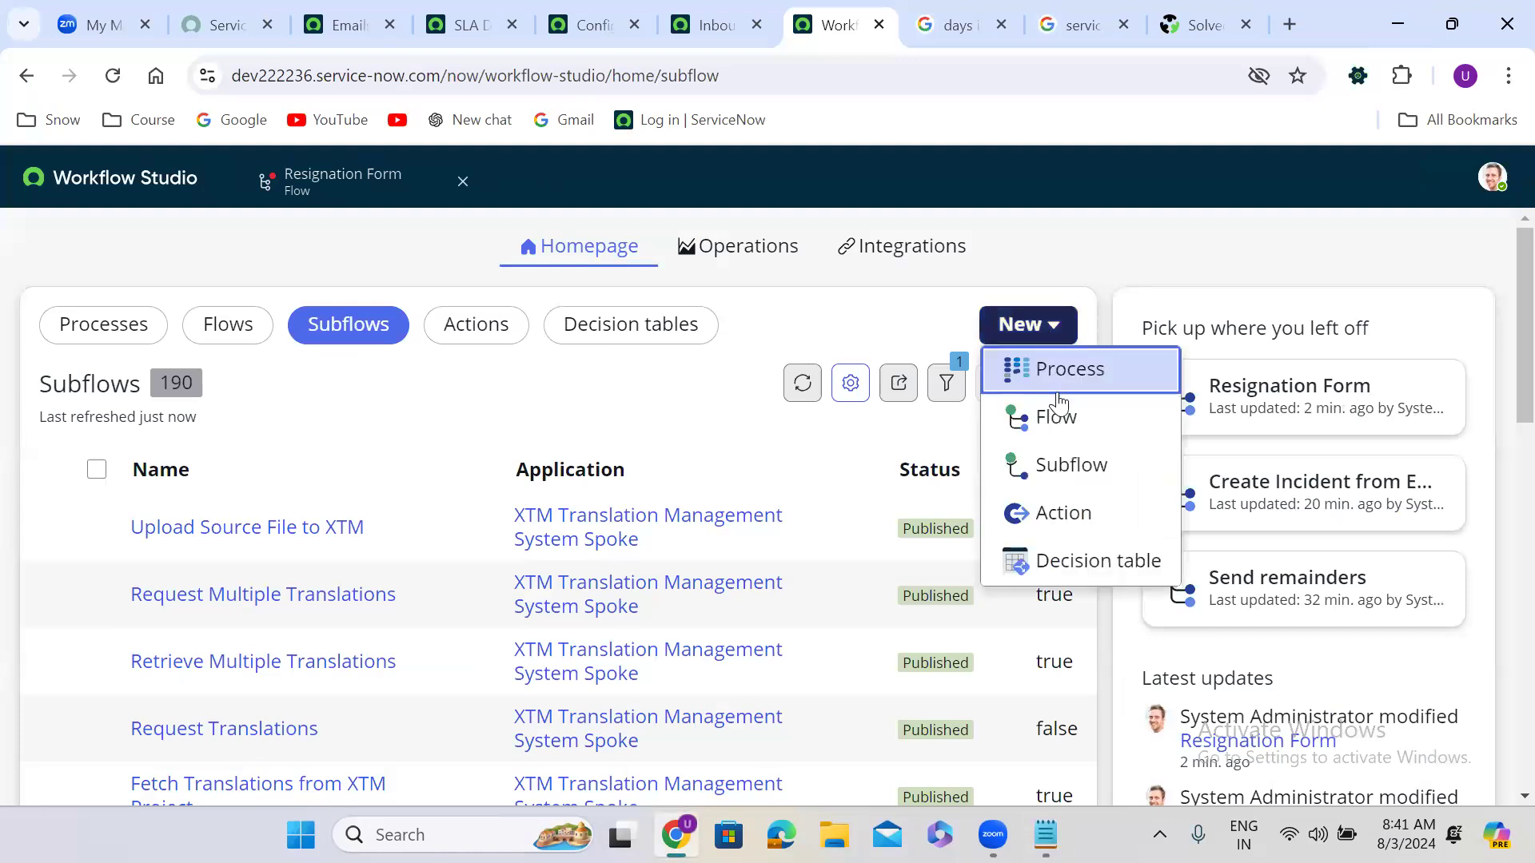
{"action": "left_click", "coordinate": [1071, 463]}
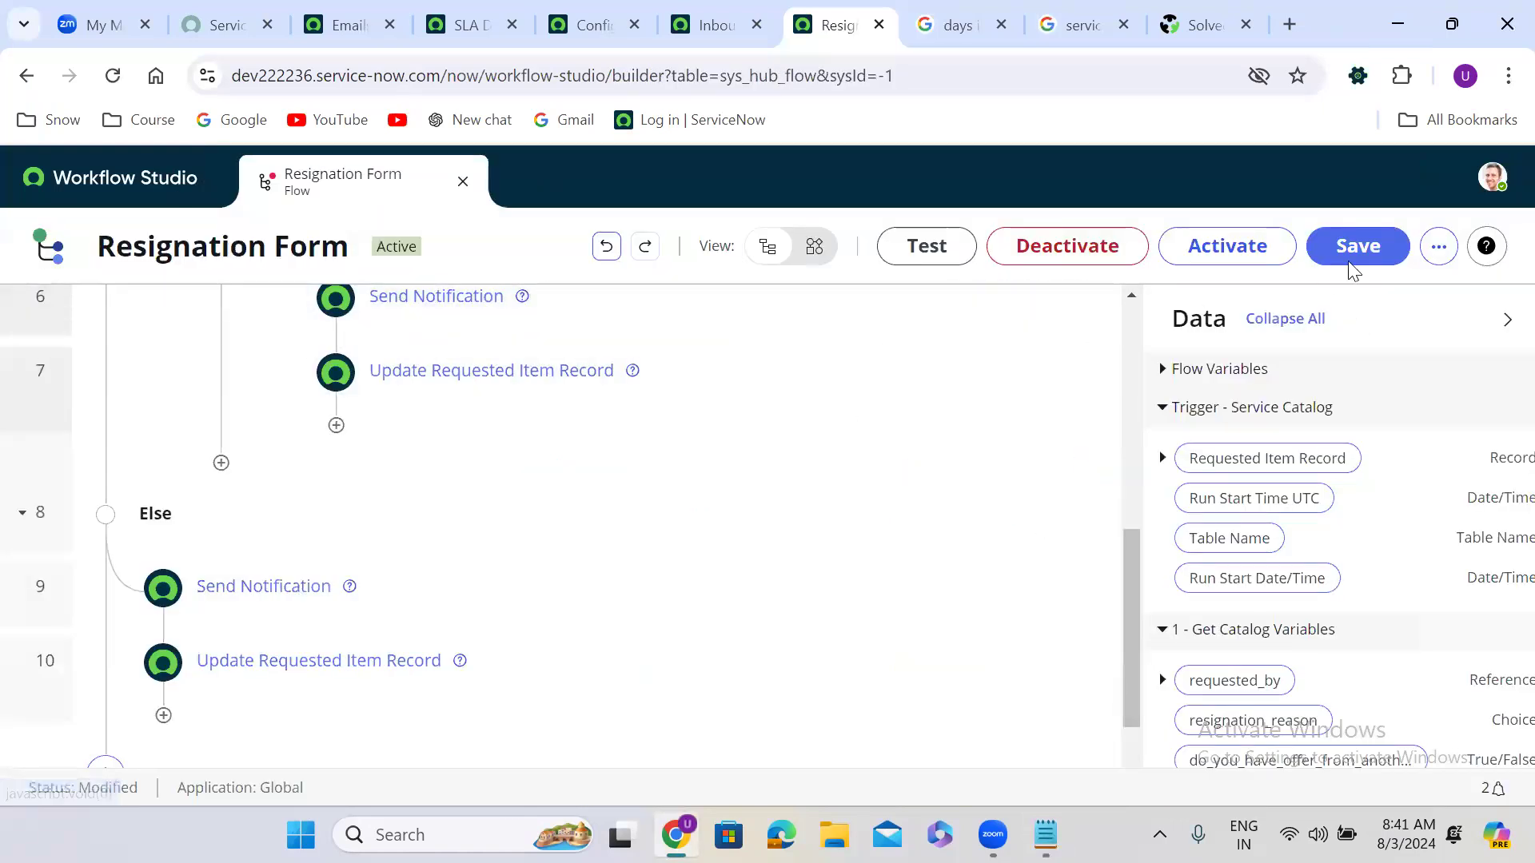
{"action": "left_click", "coordinate": [1439, 248]}
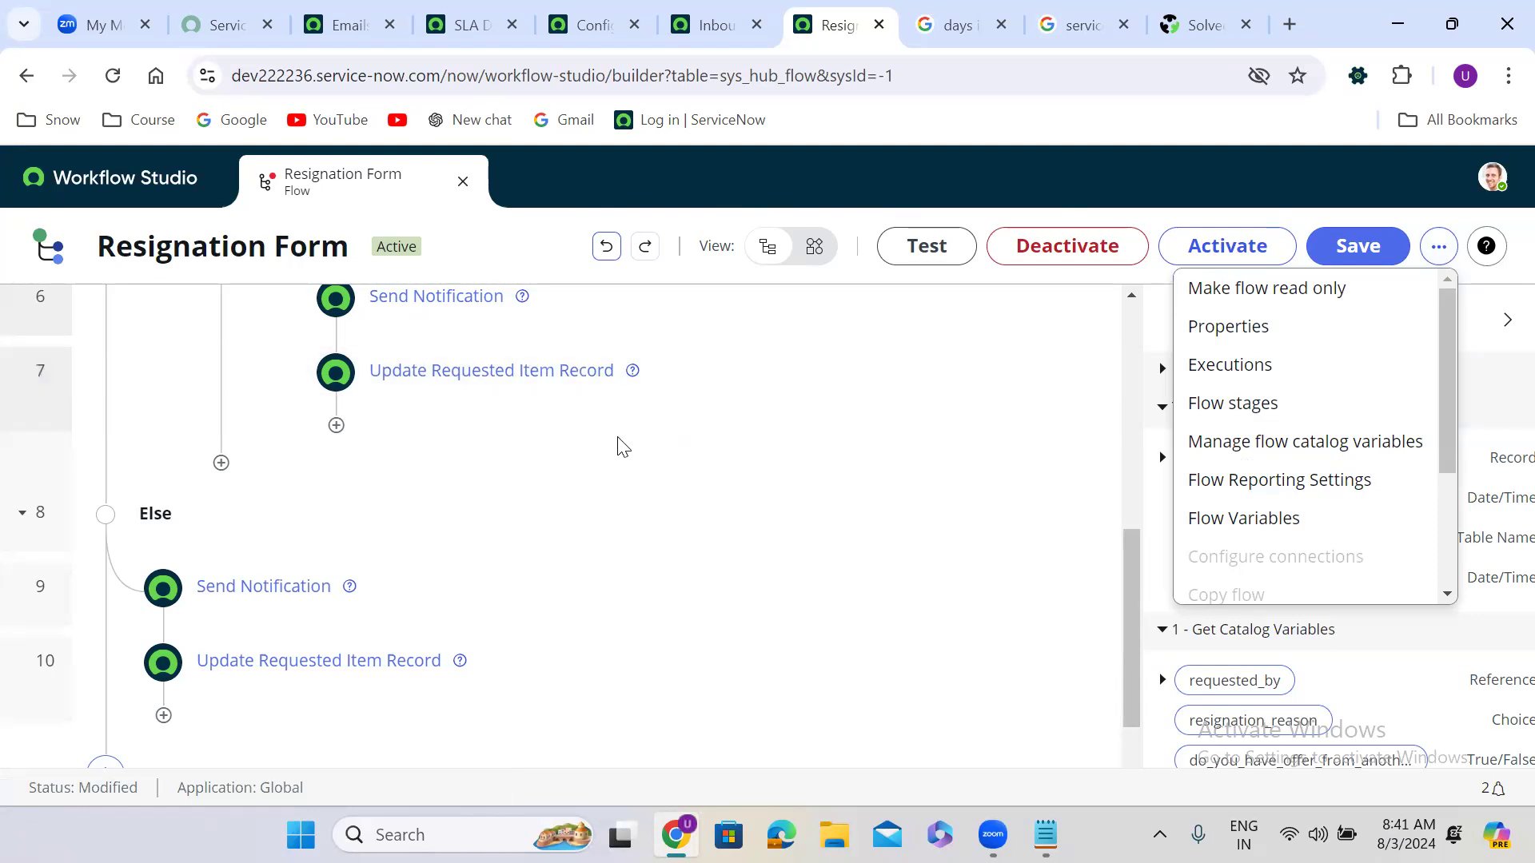
{"action": "left_click", "coordinate": [400, 466]}
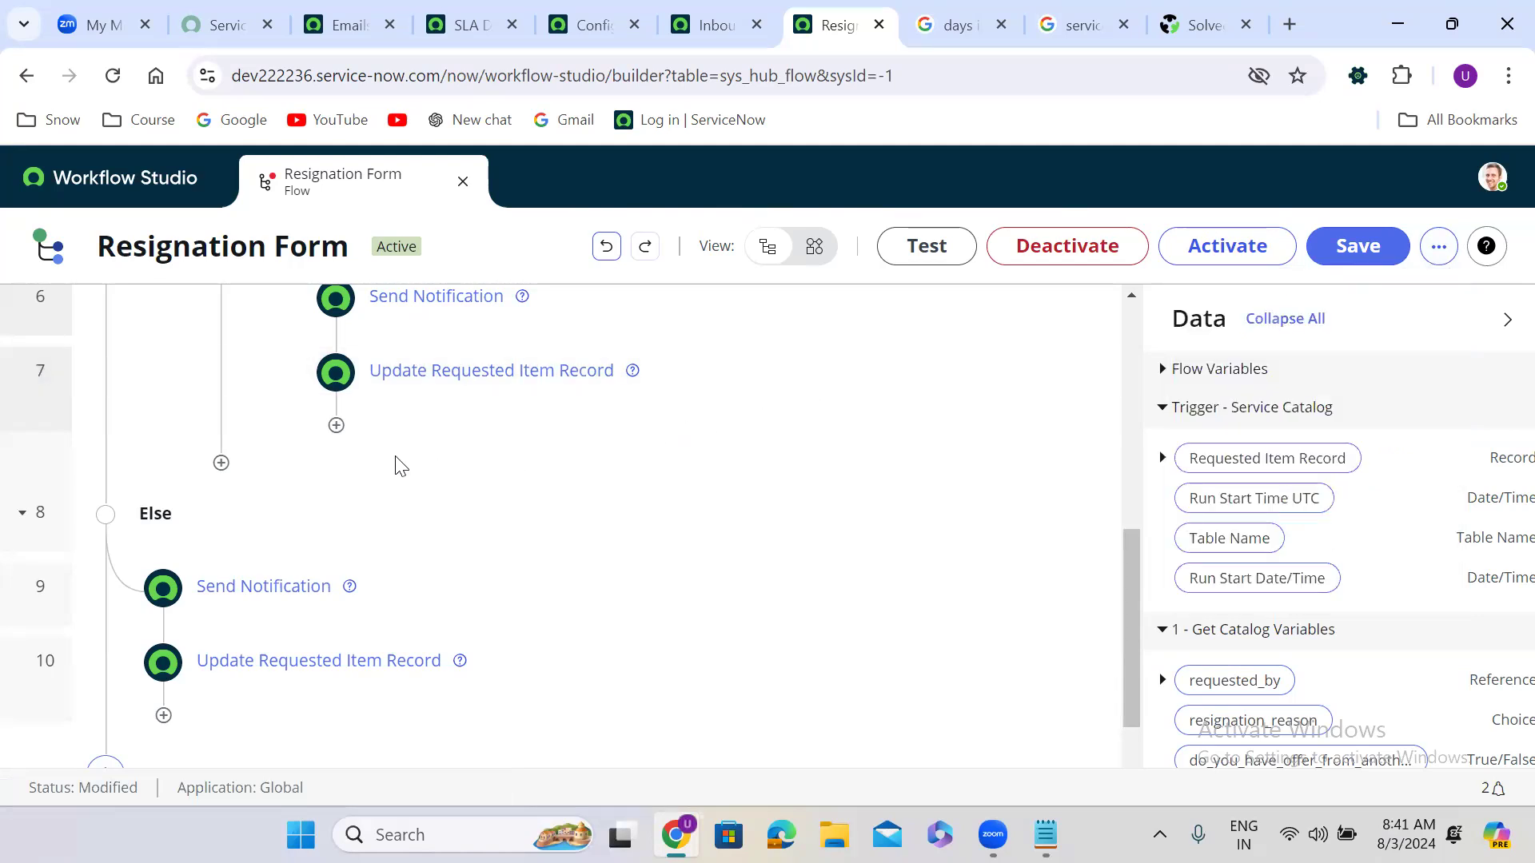
Step: Add a Send Notification step after the If block for the requested item, sending the request-approved notification
{"action": "left_click", "coordinate": [221, 463]}
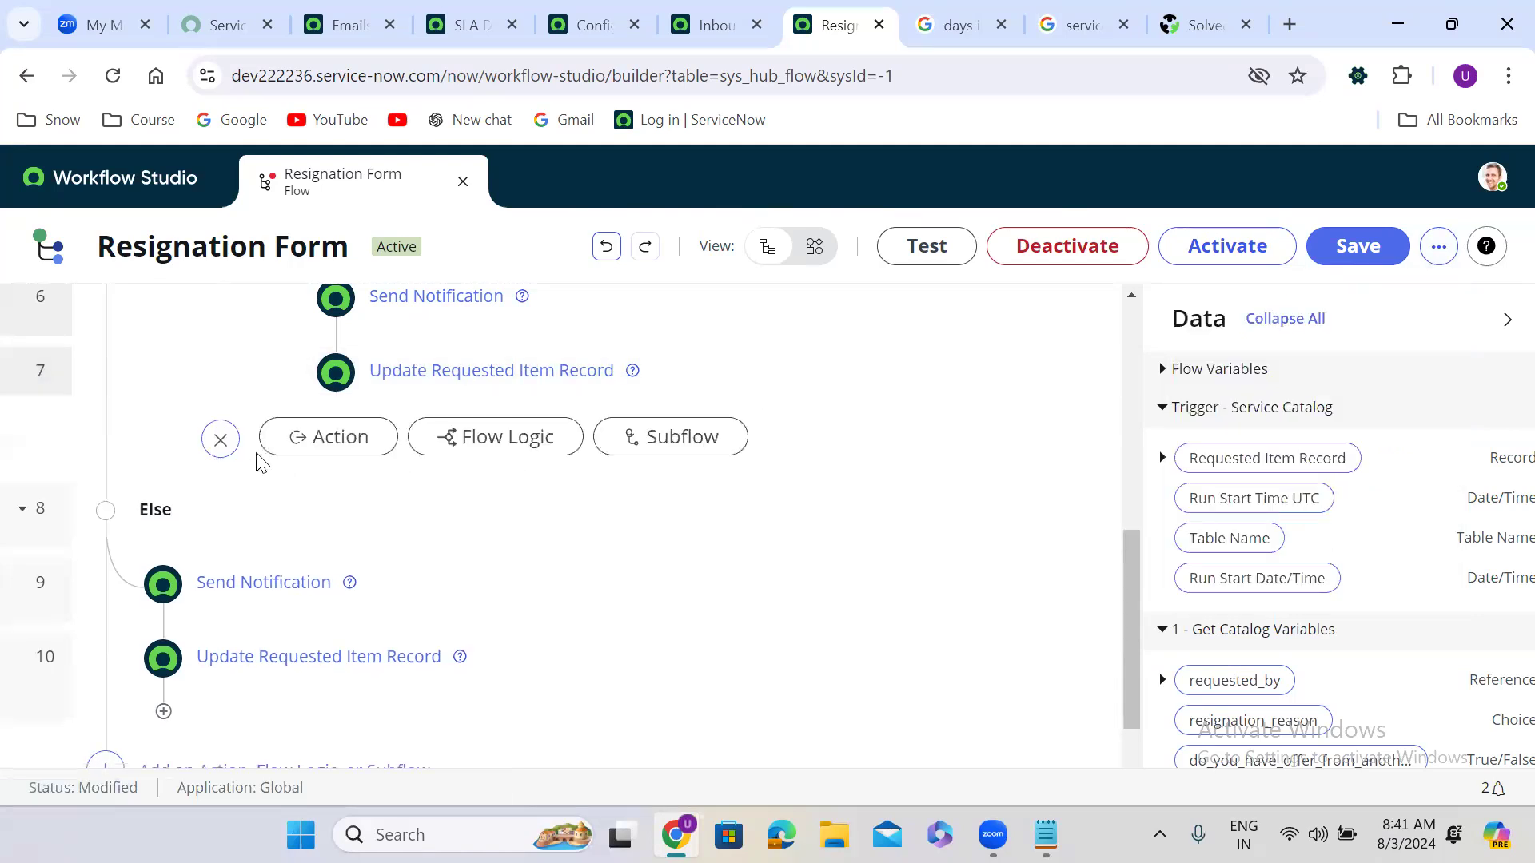
{"action": "left_click", "coordinate": [346, 436]}
{"action": "left_click", "coordinate": [386, 485]}
{"action": "type", "text": "send "}
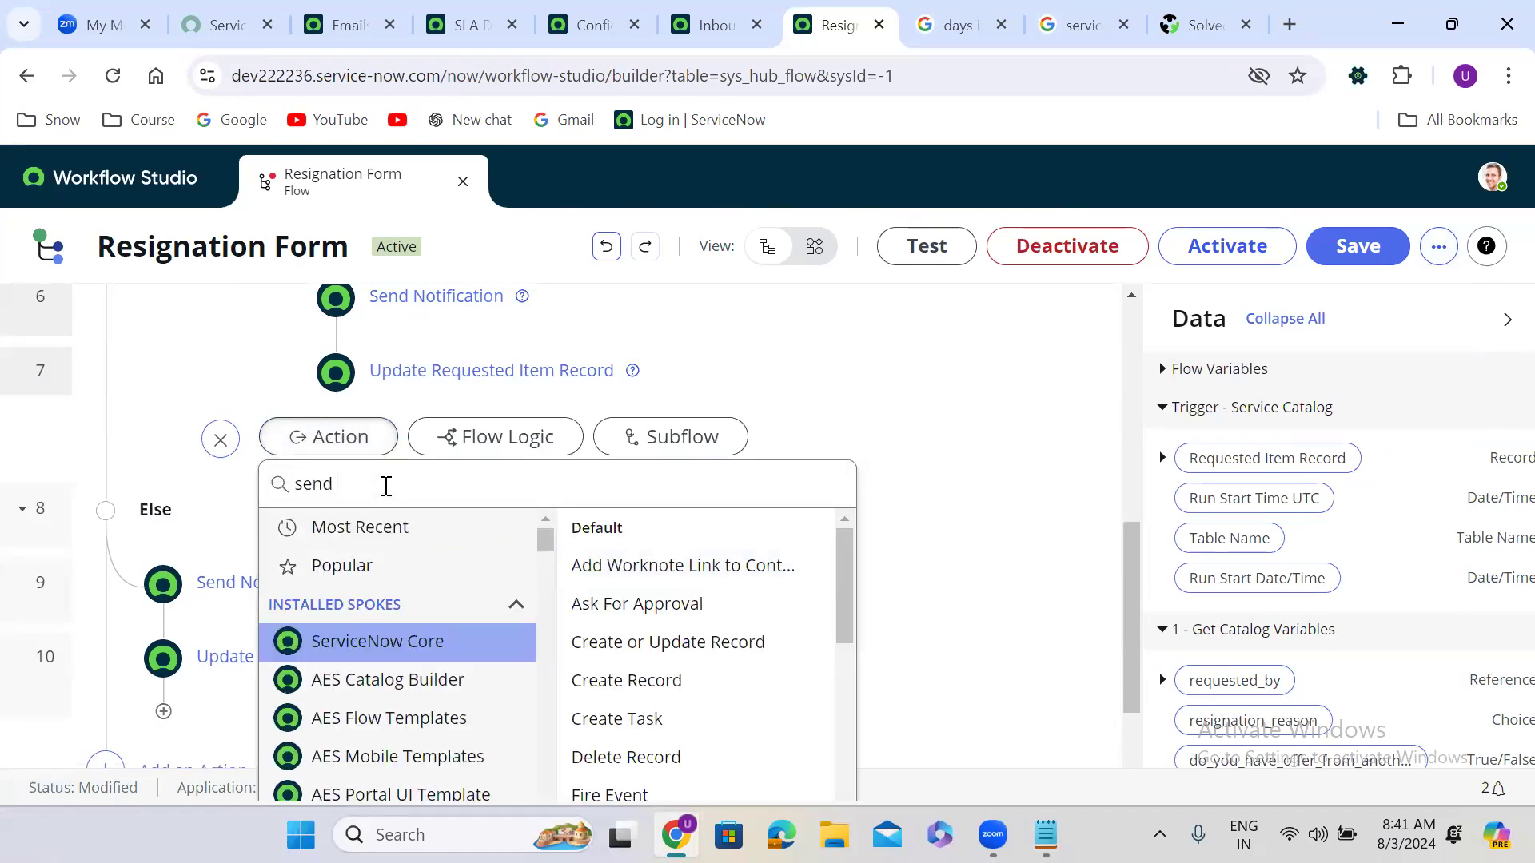
{"action": "type", "text": "notification"}
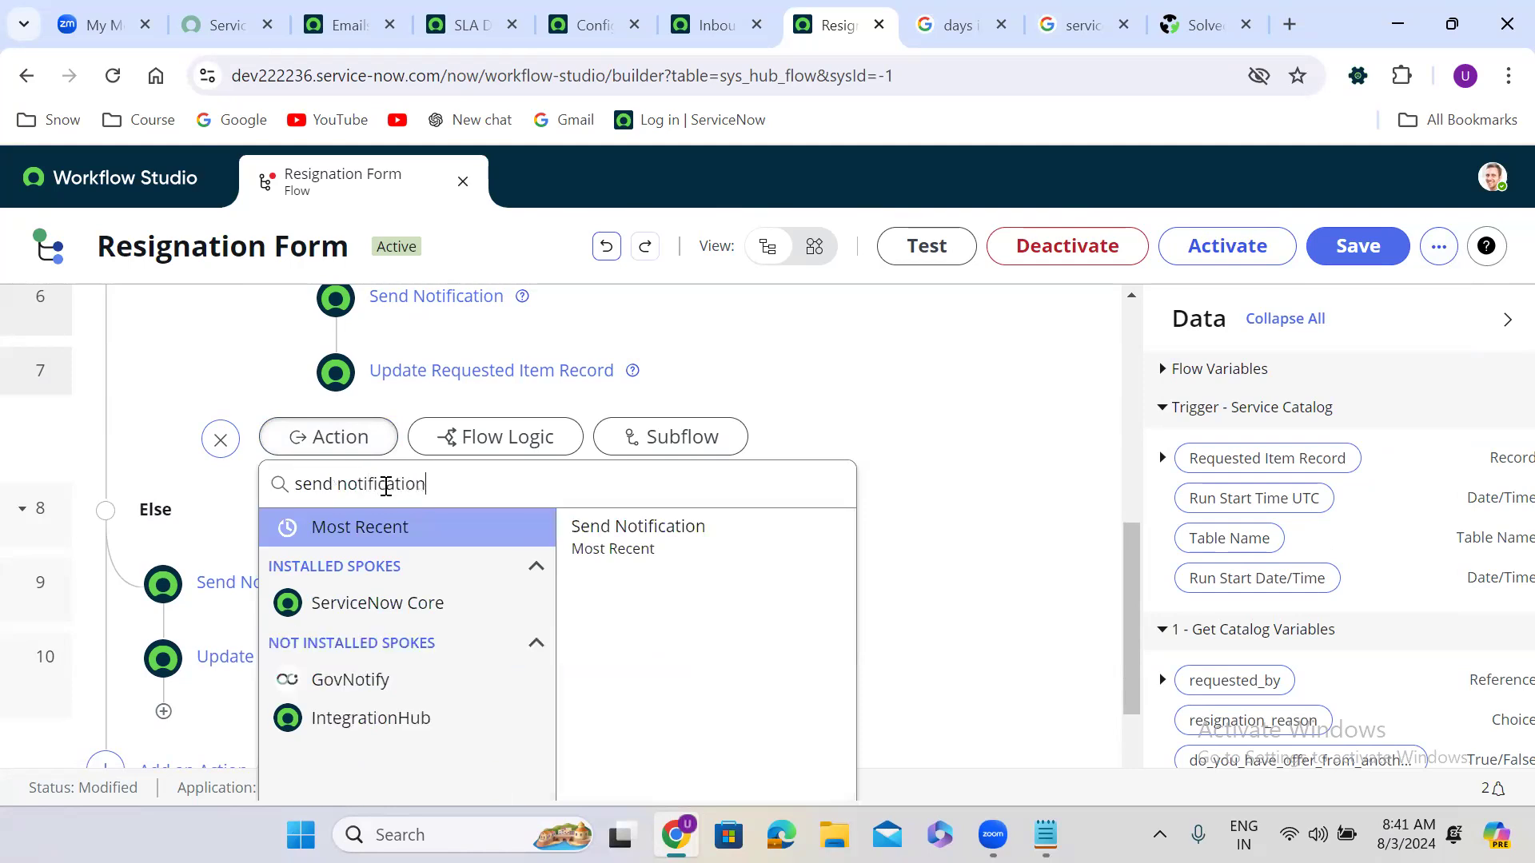
{"action": "left_click", "coordinate": [681, 548]}
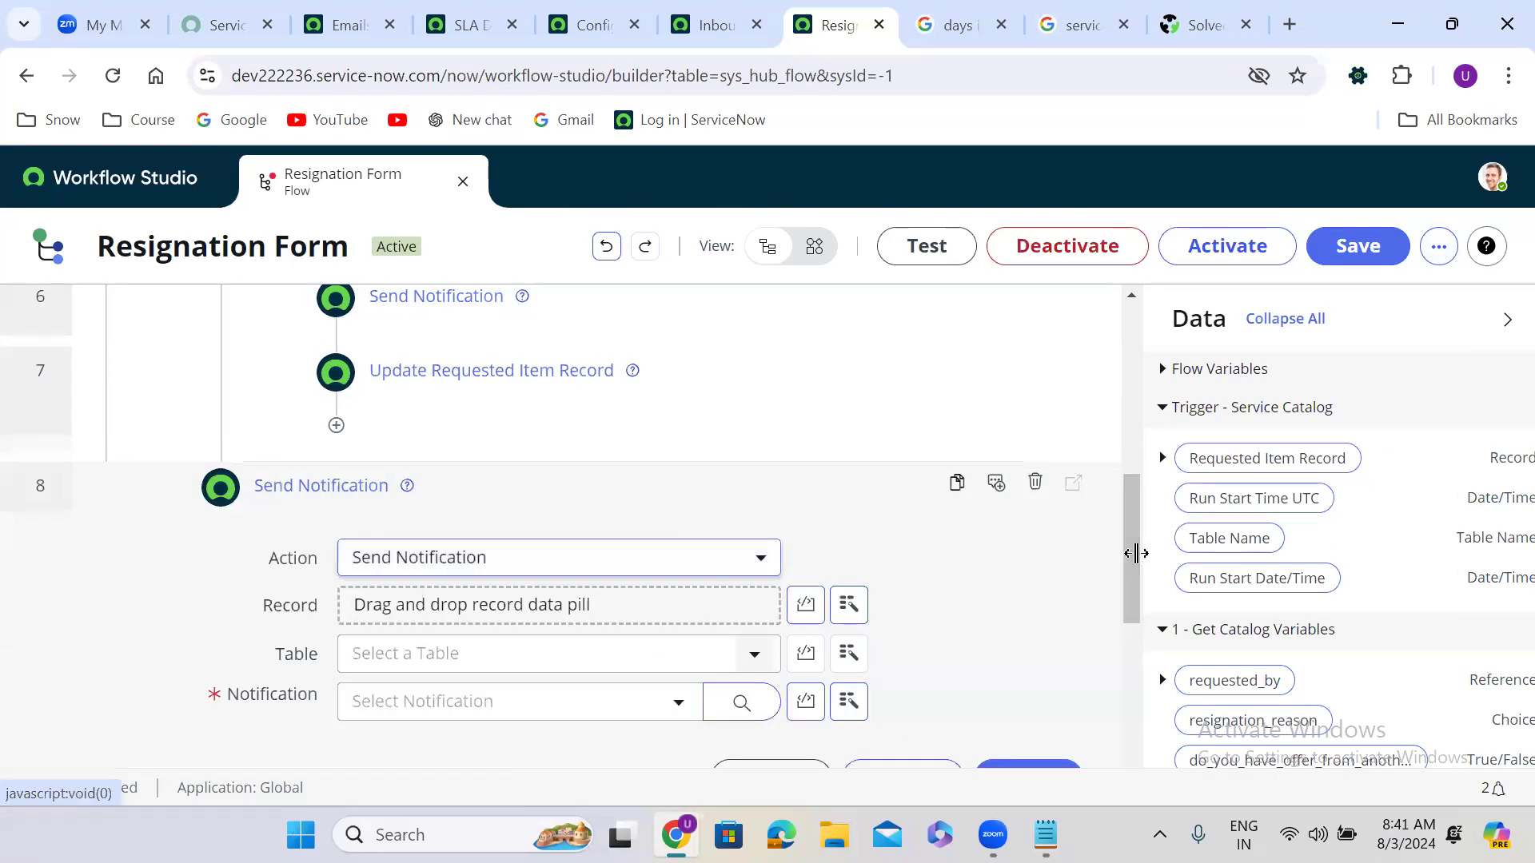
{"action": "scroll", "coordinate": [1135, 557], "scroll_direction": "down", "scroll_amount": 3}
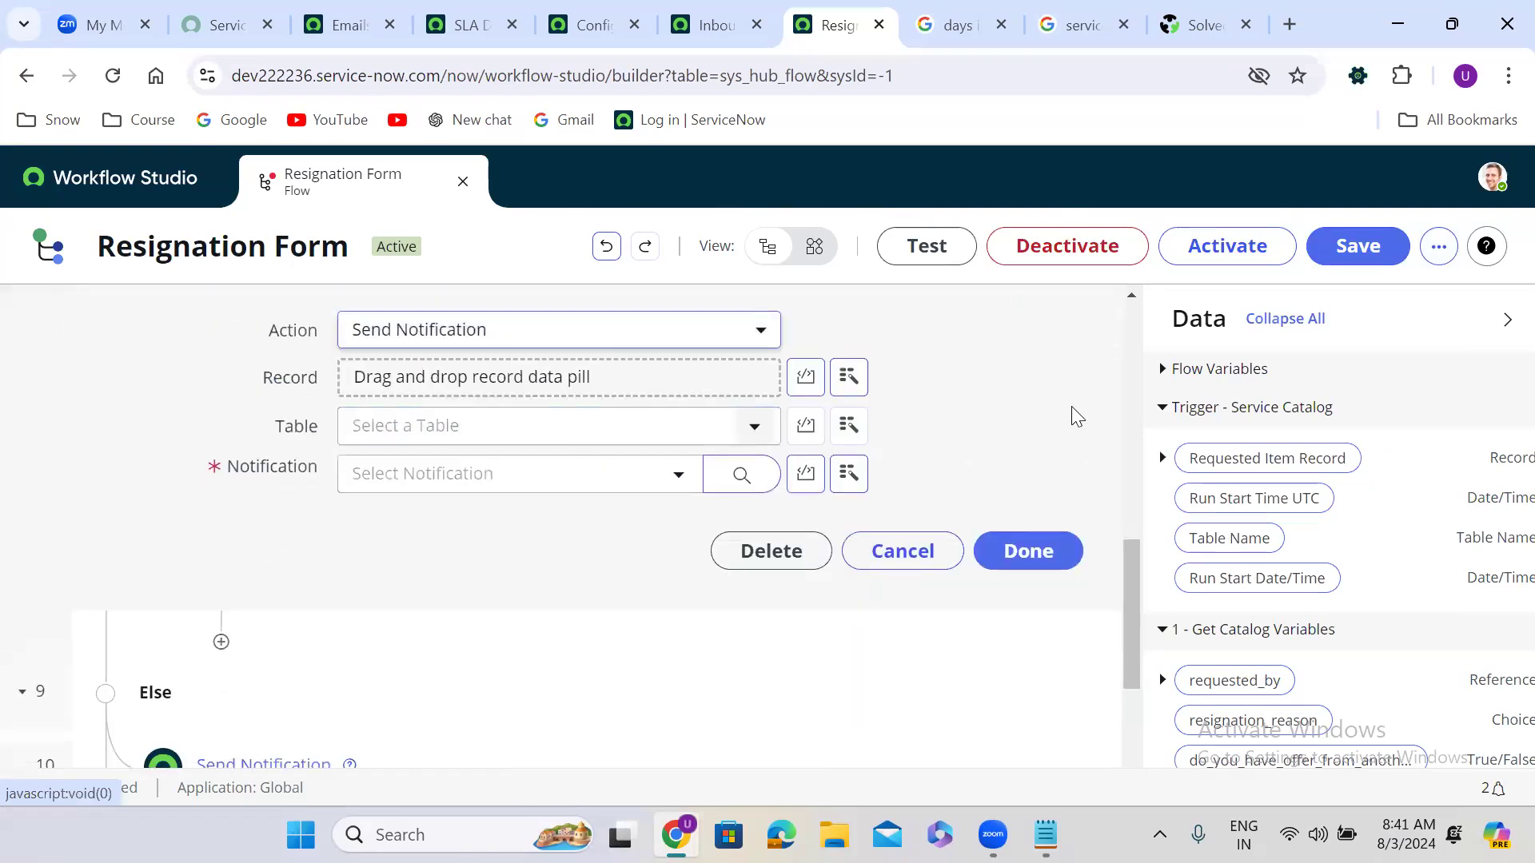
{"action": "left_click_drag", "start_coordinate": [1295, 457], "coordinate": [495, 385]}
{"action": "left_click", "coordinate": [479, 479]}
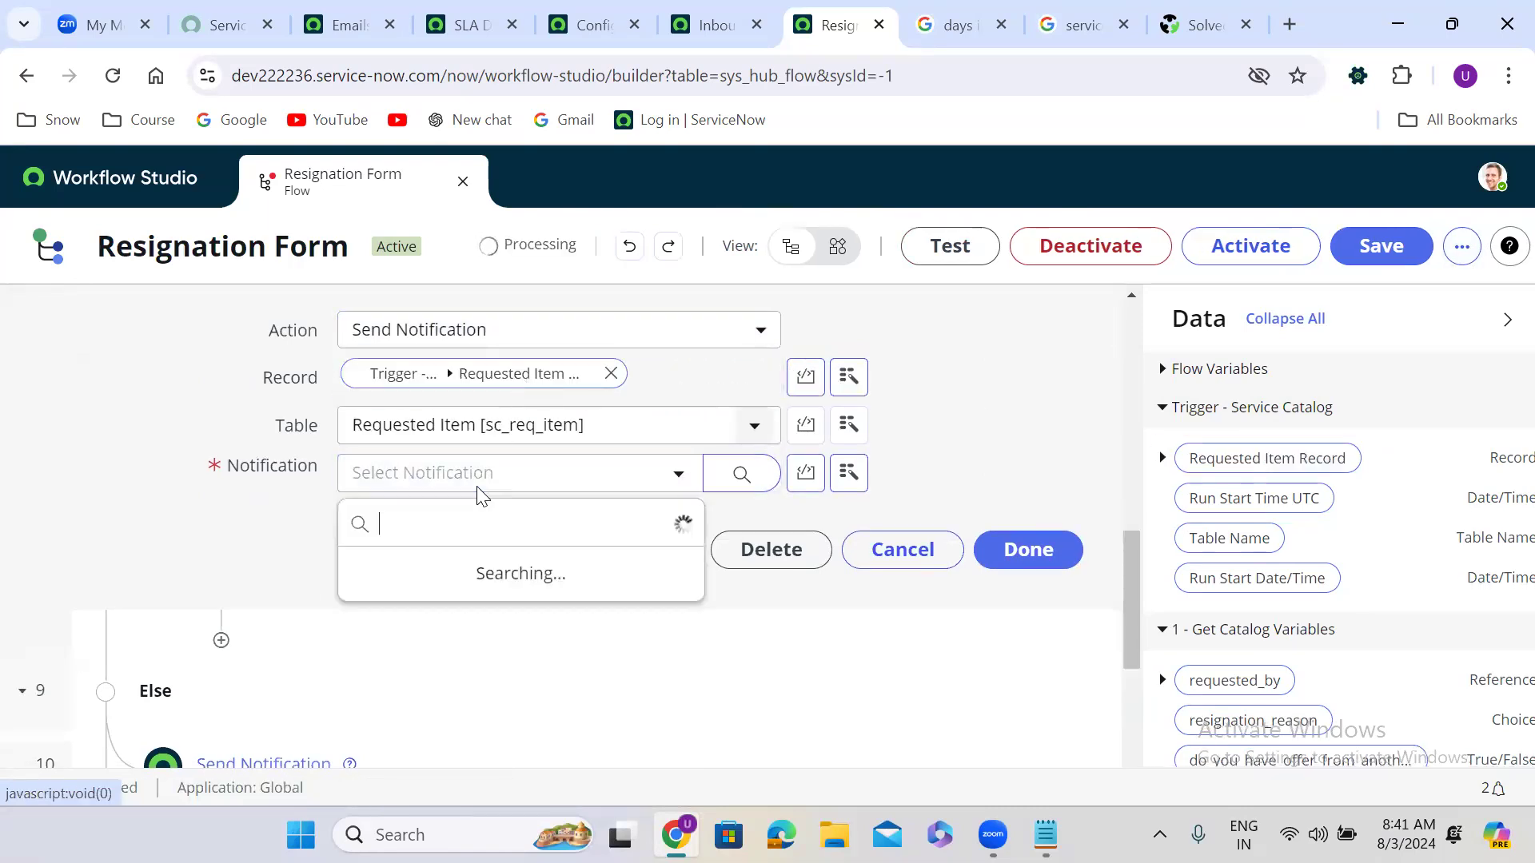
{"action": "left_click", "coordinate": [477, 672]}
{"action": "left_click", "coordinate": [1039, 554]}
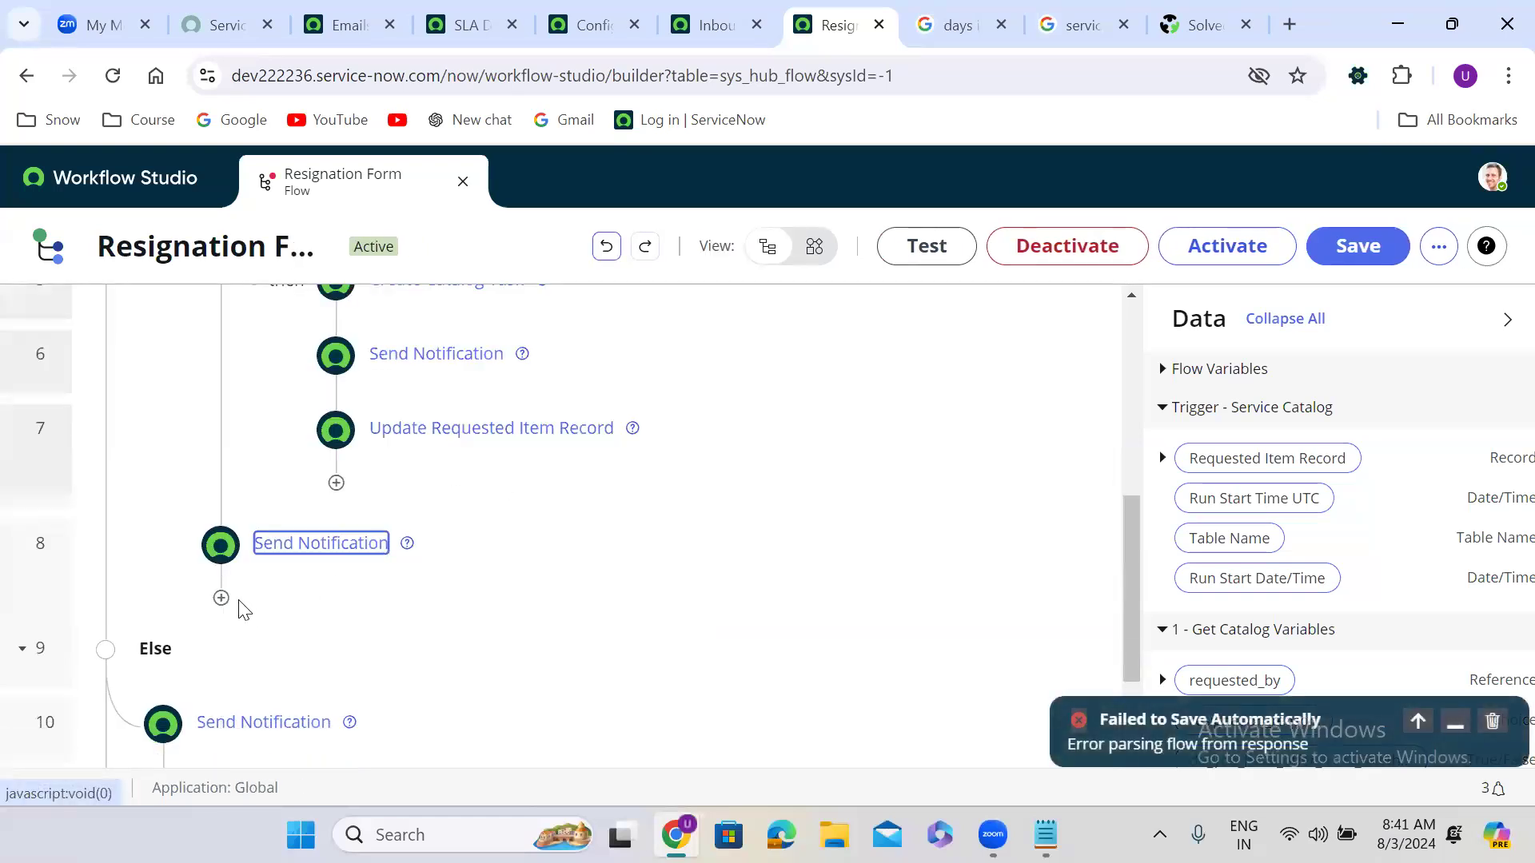
Step: Add an Update Record step after the notification, targeting the trigger's requested item record
{"action": "left_click", "coordinate": [220, 598]}
{"action": "left_click", "coordinate": [351, 612]}
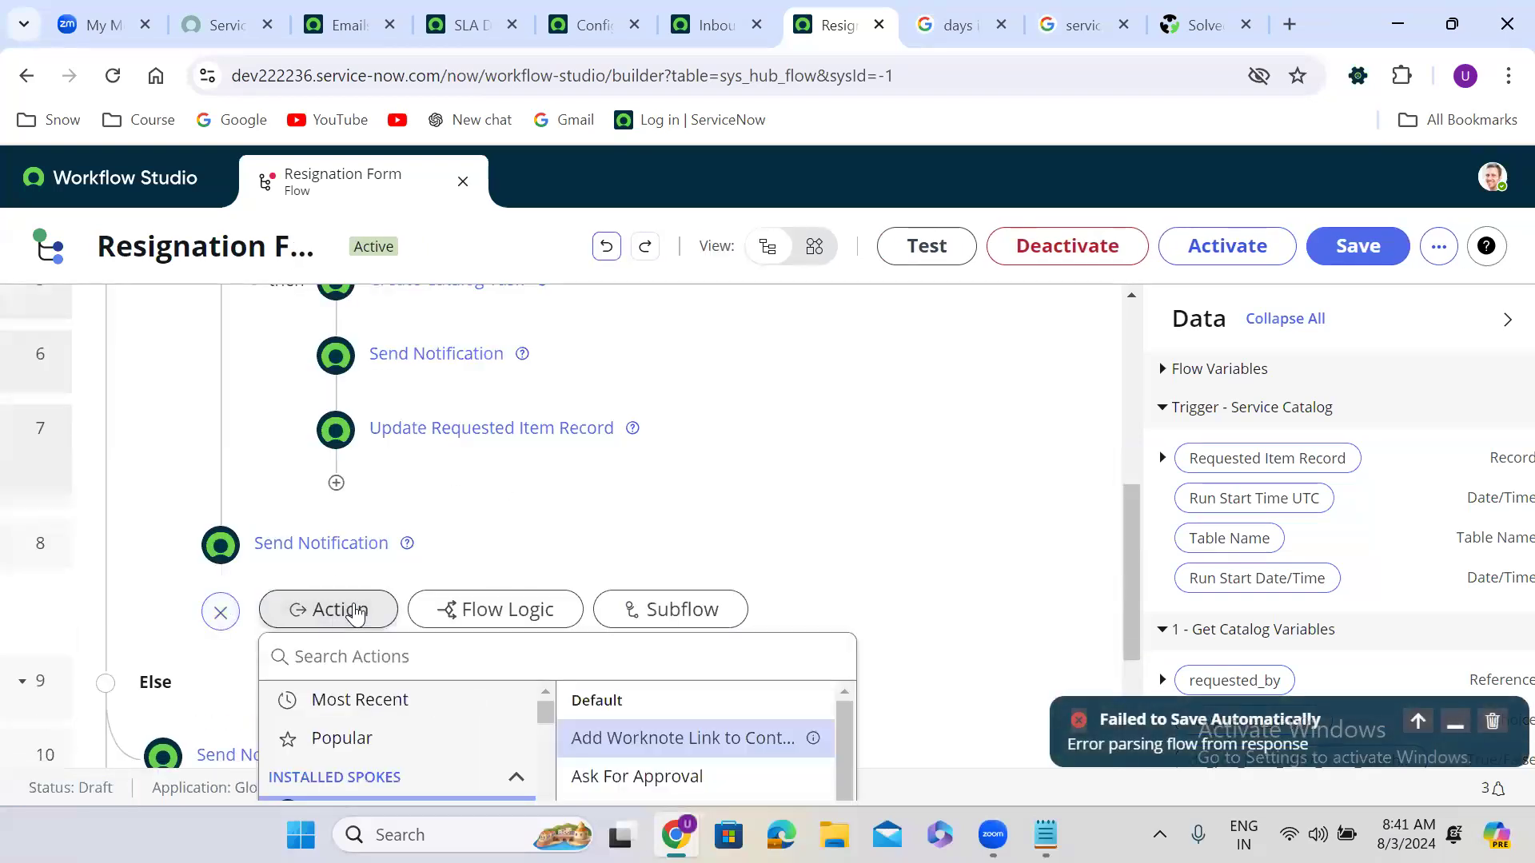
{"action": "left_click", "coordinate": [400, 652]}
{"action": "type", "text": "up"}
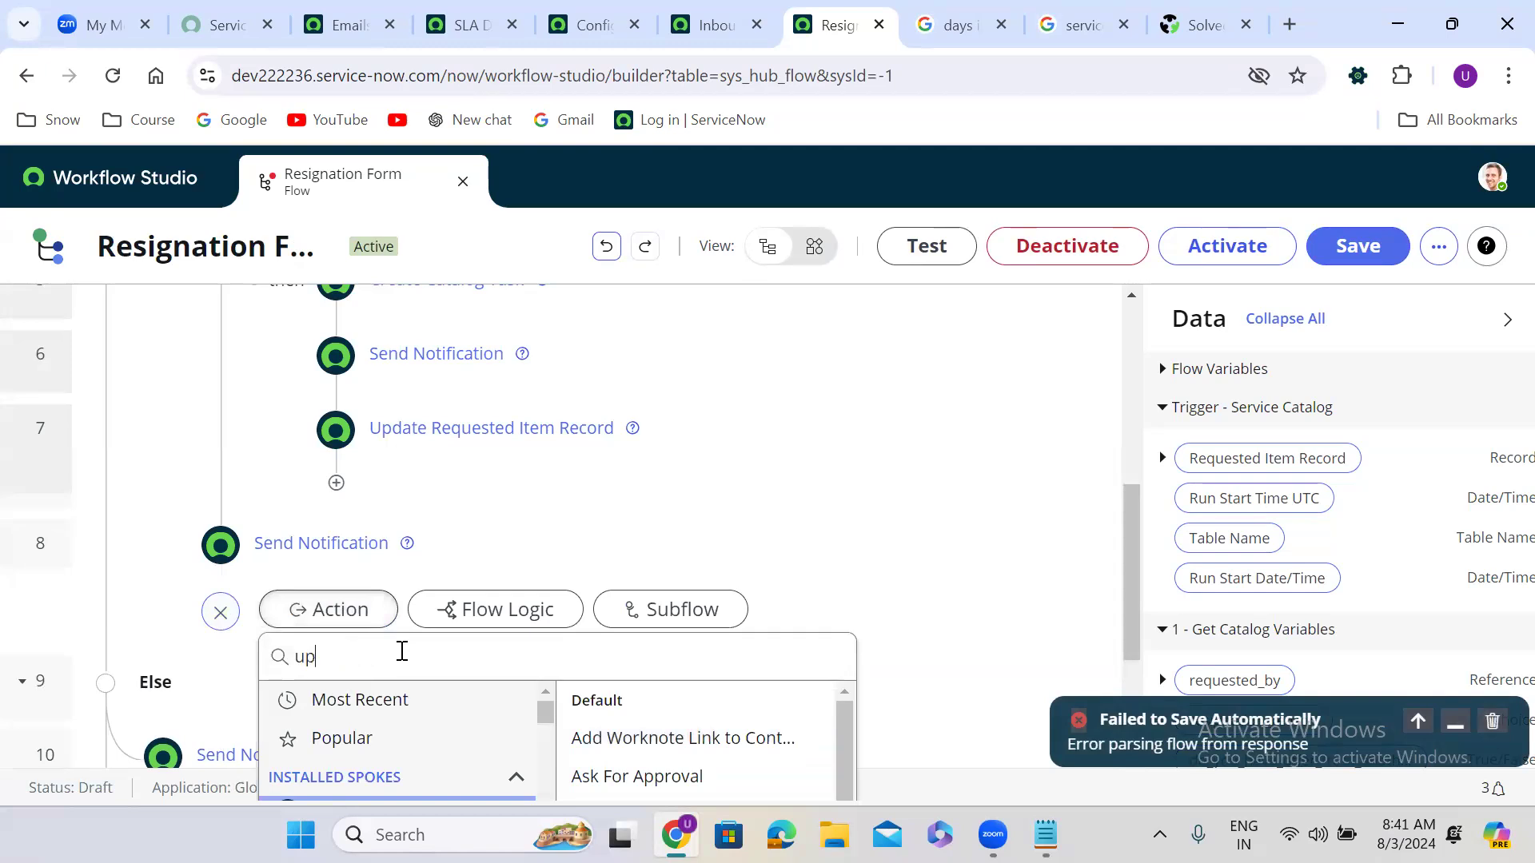
{"action": "type", "text": "date record"}
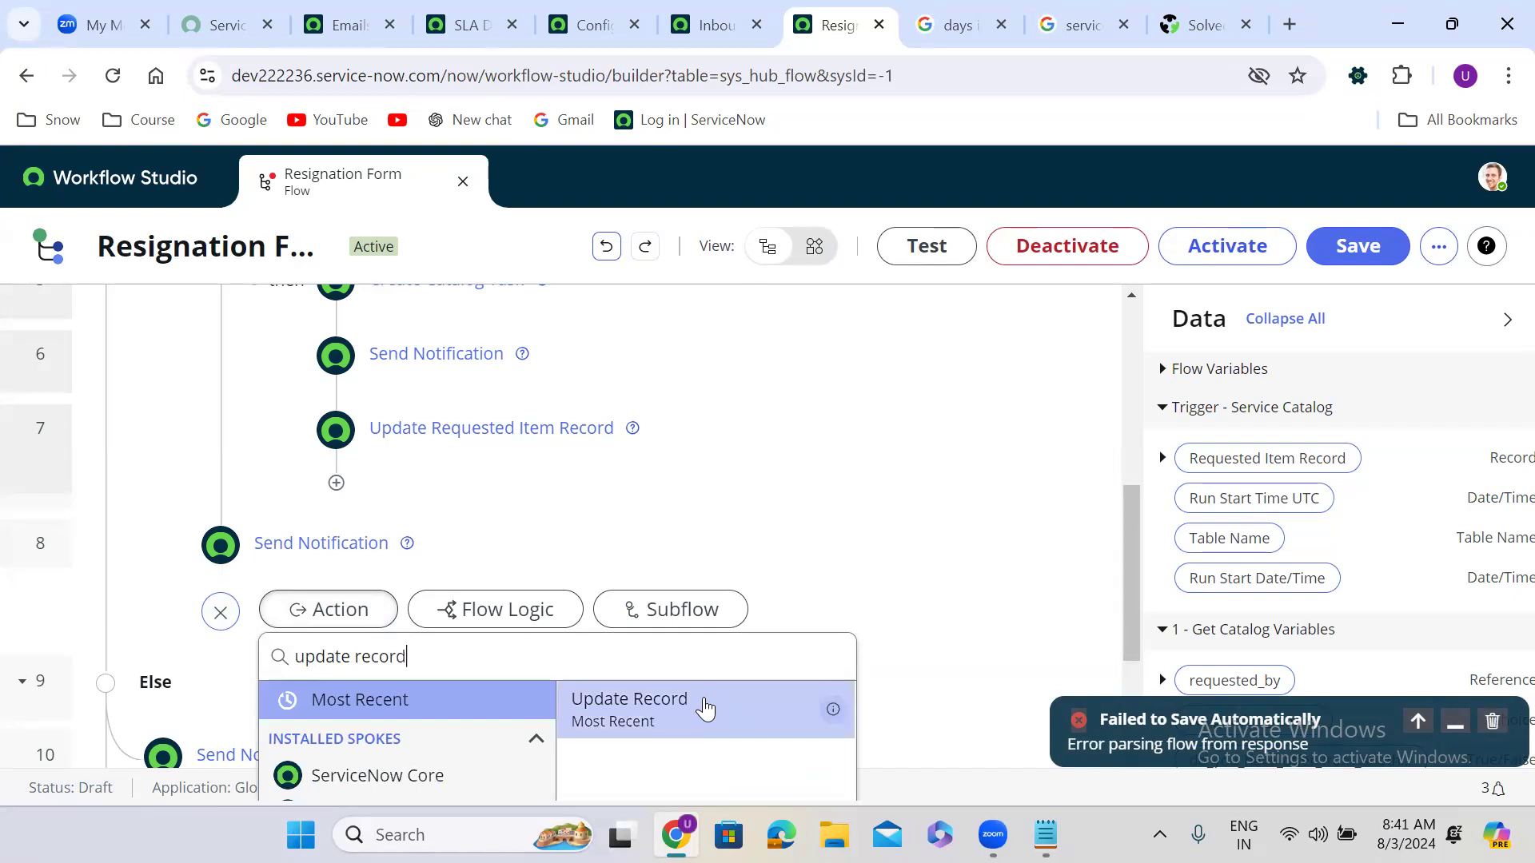
{"action": "left_click", "coordinate": [703, 700]}
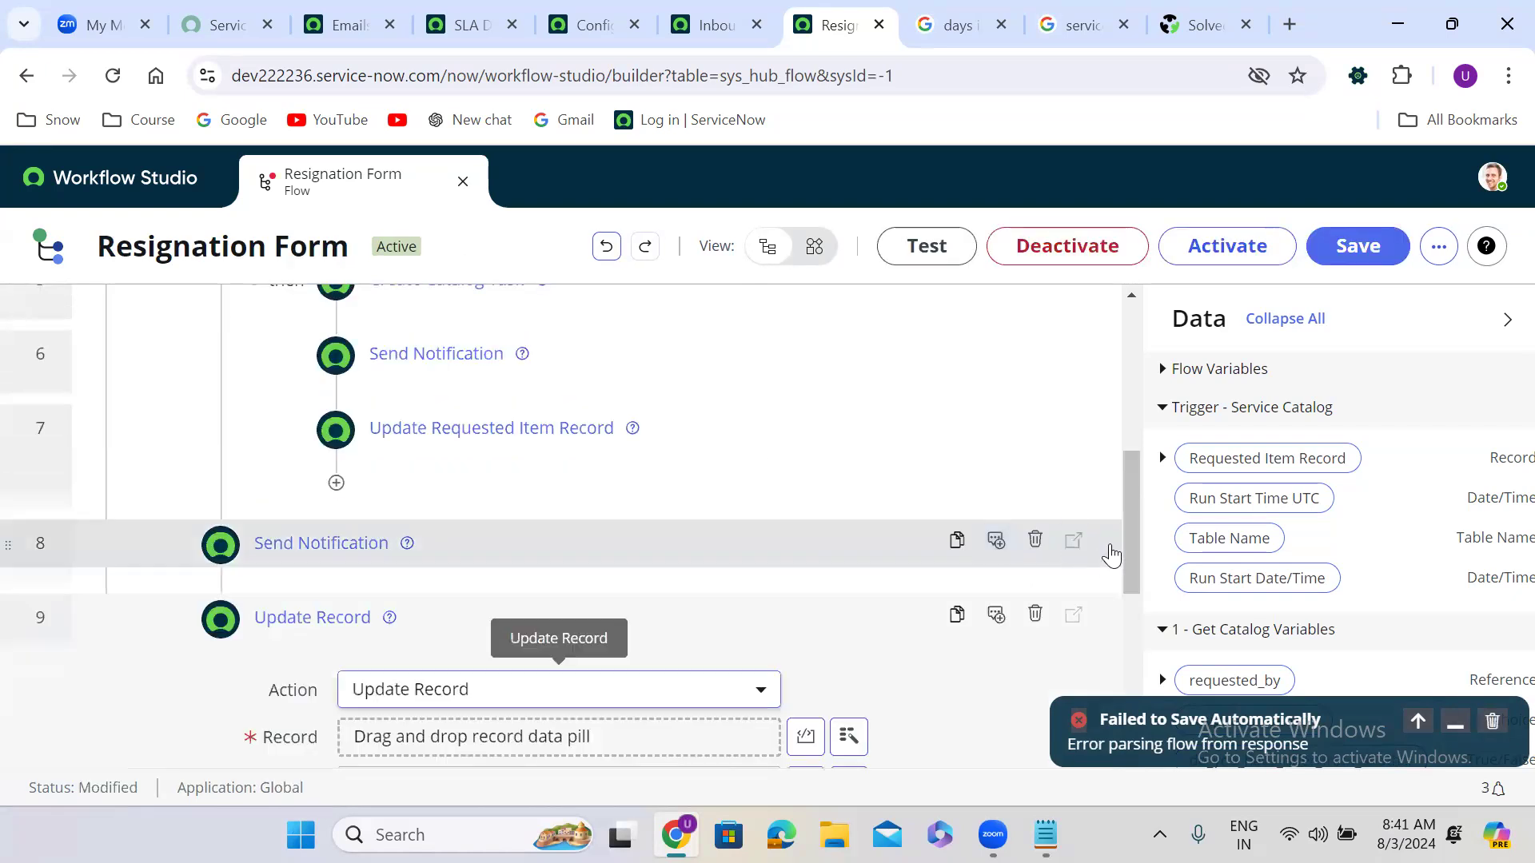
{"action": "left_click_drag", "start_coordinate": [1265, 459], "coordinate": [458, 685]}
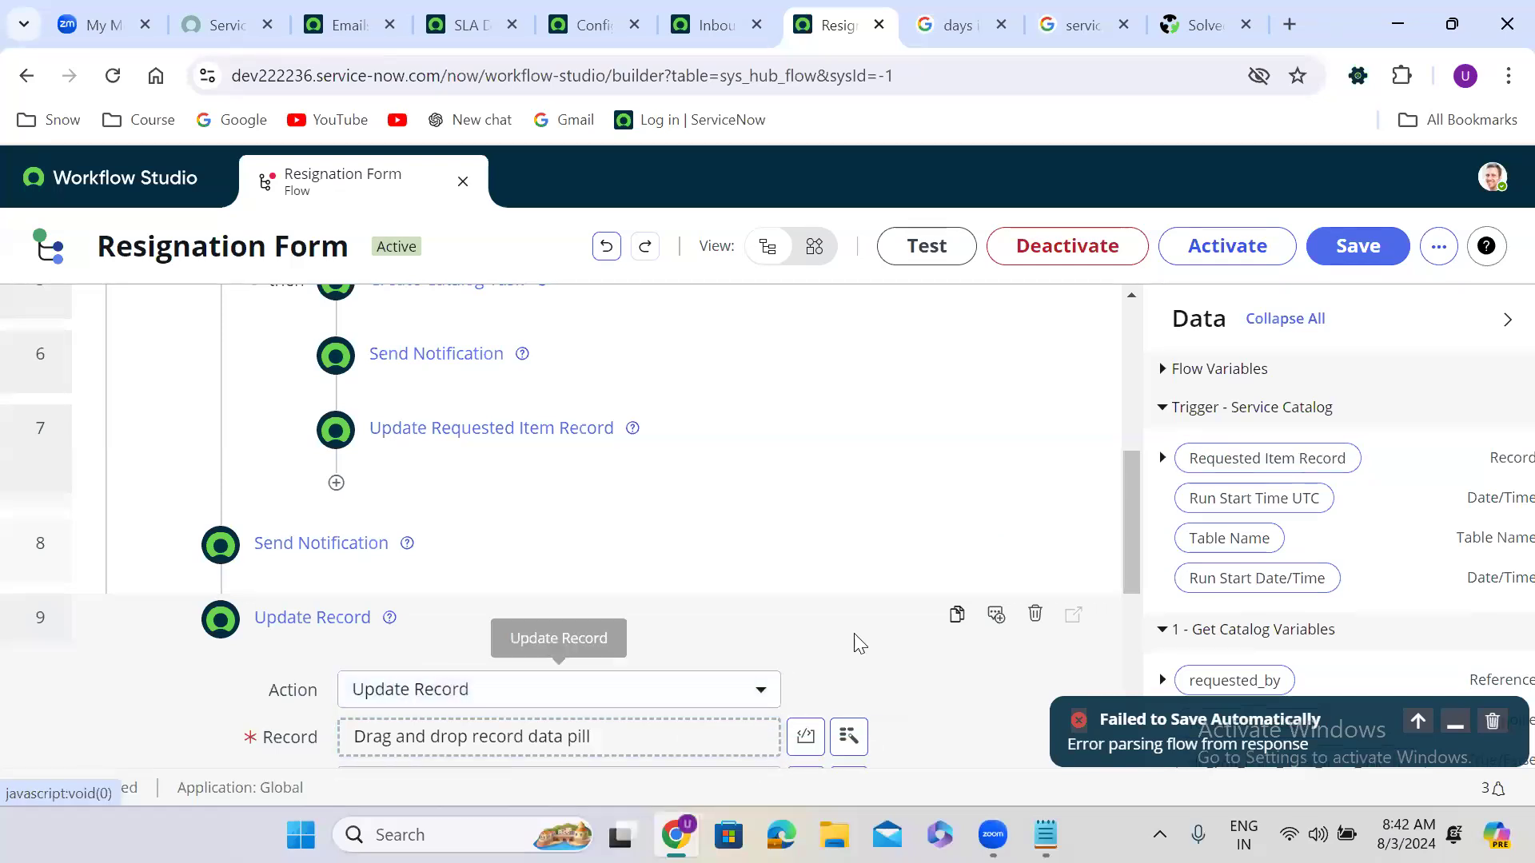
{"action": "left_click_drag", "start_coordinate": [1131, 511], "coordinate": [1132, 567]}
{"action": "left_click_drag", "start_coordinate": [1244, 476], "coordinate": [483, 542]}
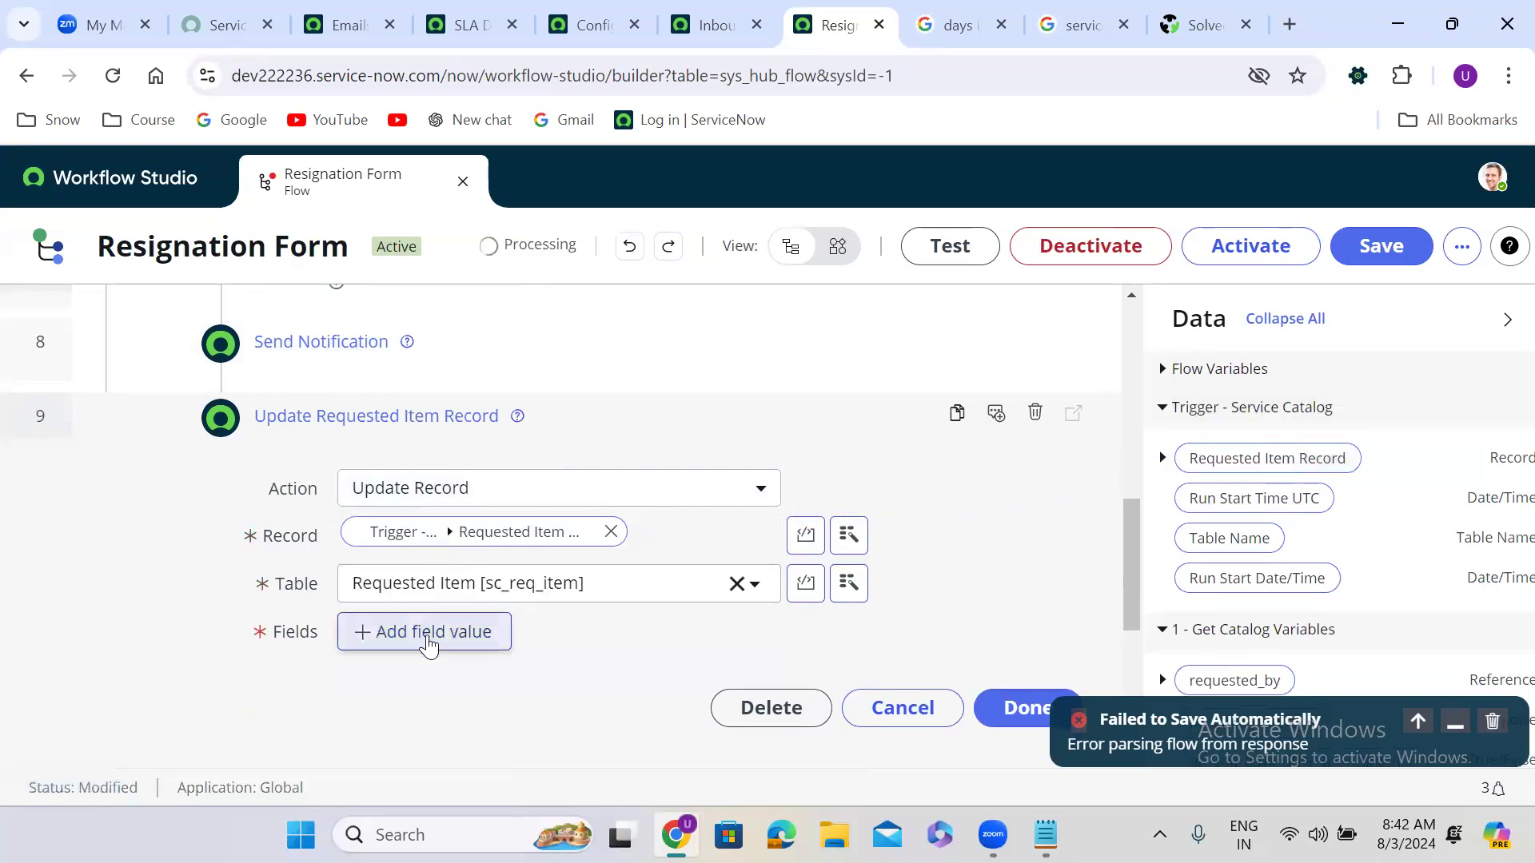
Step: Set the update's State field to Closed Incomplete, dismiss the save failure, and finish the step
{"action": "left_click", "coordinate": [429, 633]}
{"action": "type", "text": "sta"}
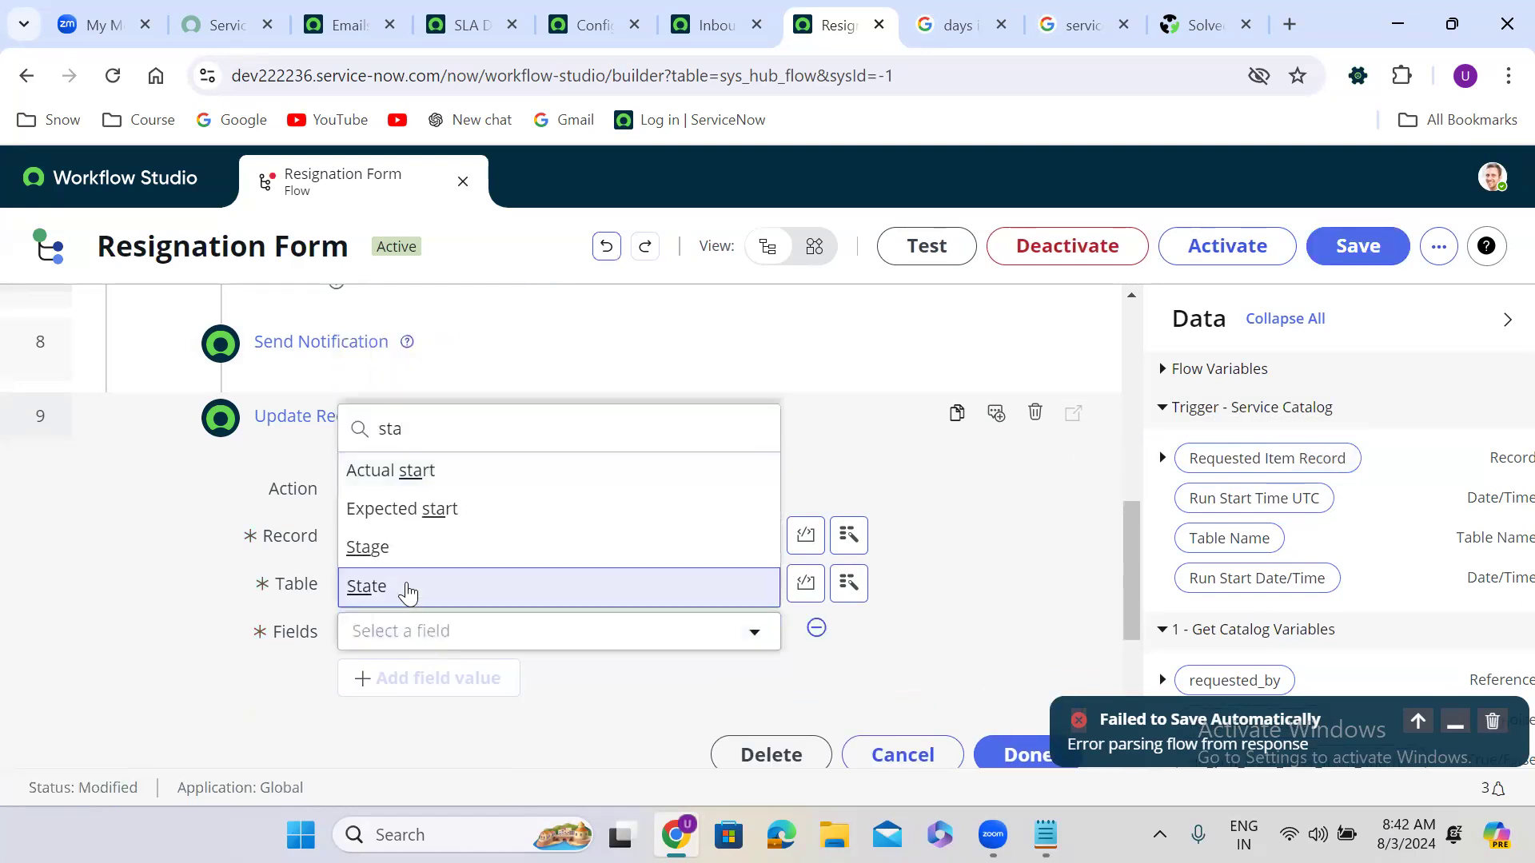
{"action": "left_click", "coordinate": [408, 590]}
{"action": "left_click", "coordinate": [750, 636]}
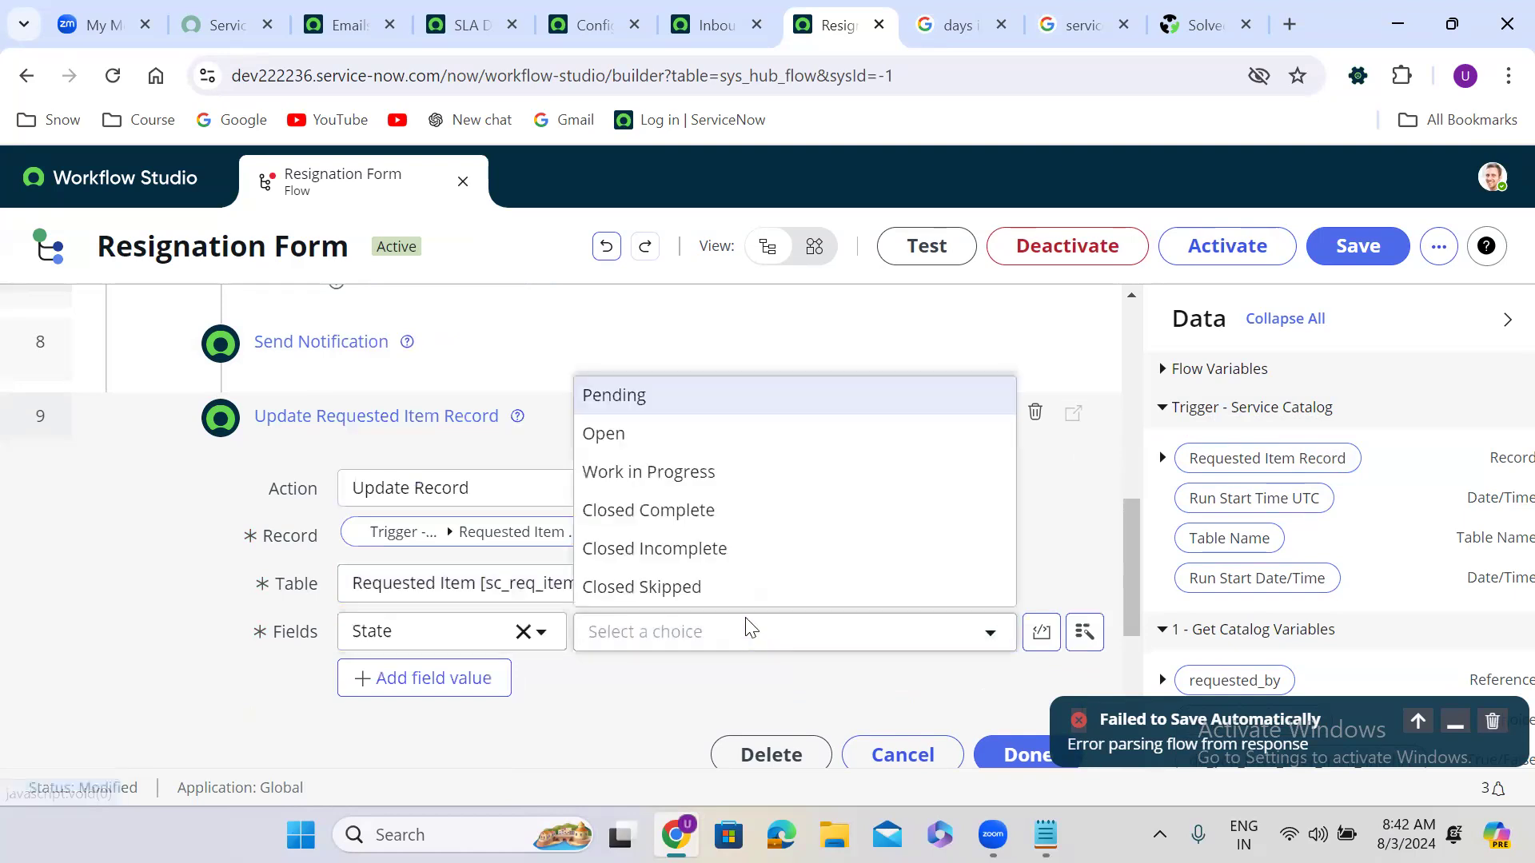
{"action": "left_click", "coordinate": [687, 522]}
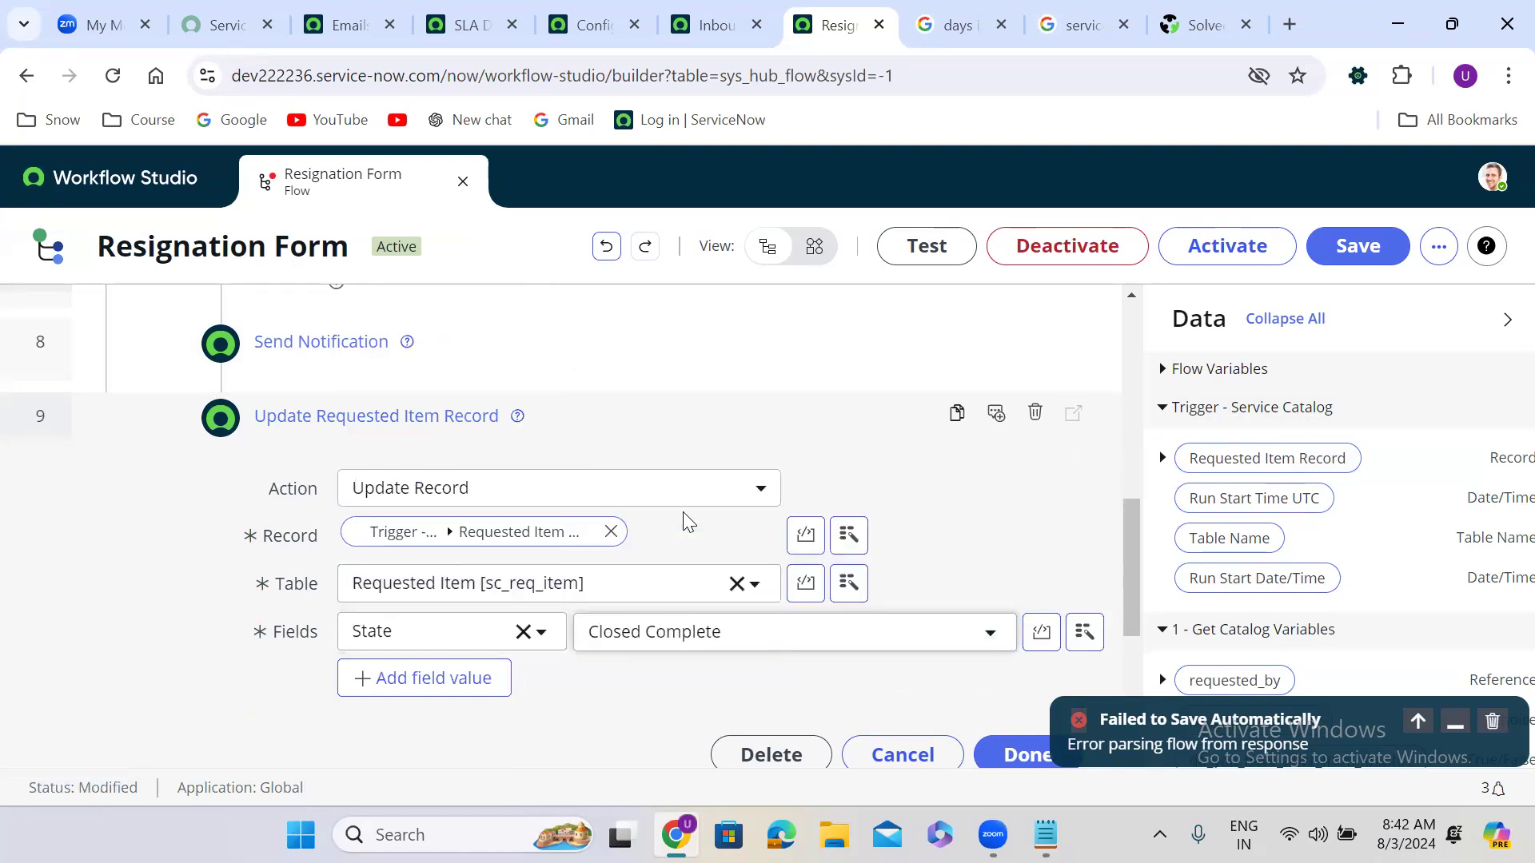
{"action": "left_click", "coordinate": [712, 633]}
{"action": "left_click", "coordinate": [710, 551]}
{"action": "left_click", "coordinate": [1493, 722]}
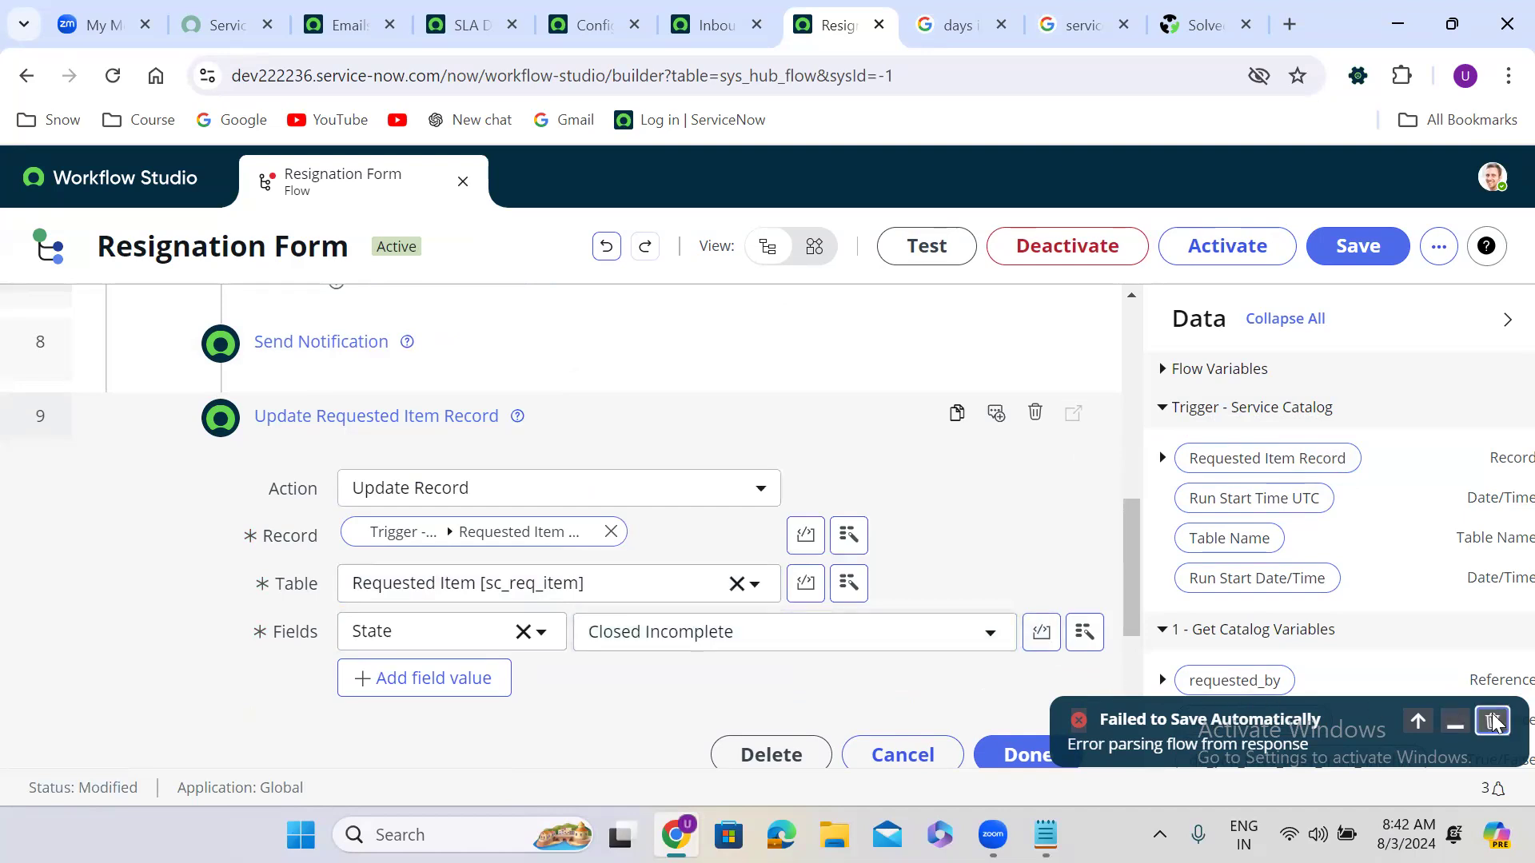
{"action": "left_click", "coordinate": [1047, 756]}
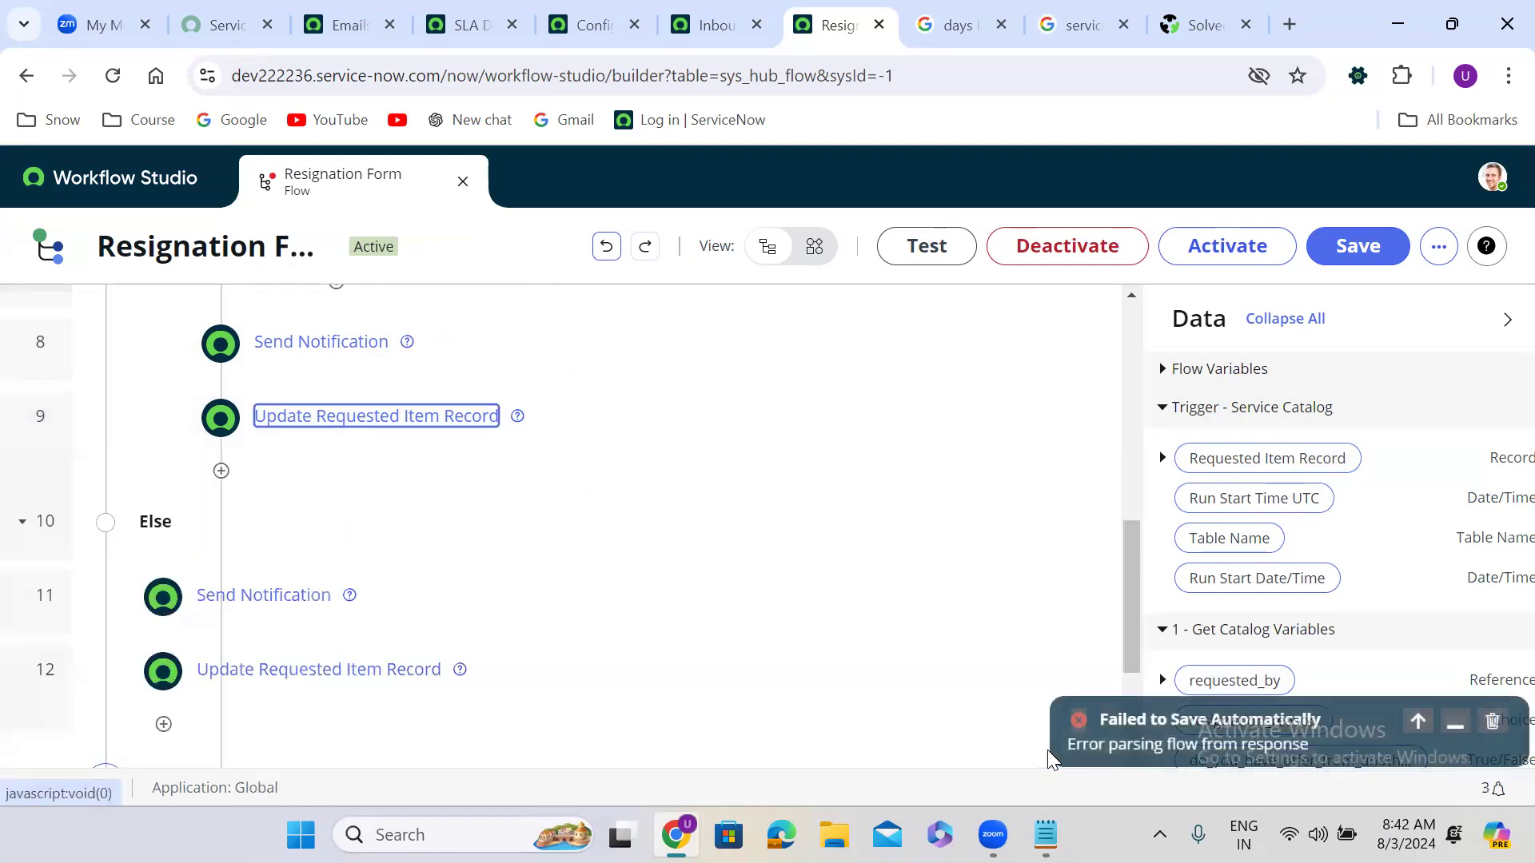
Step: Add an End Flow step right after the requested item update
{"action": "left_click", "coordinate": [222, 471]}
{"action": "left_click", "coordinate": [496, 481]}
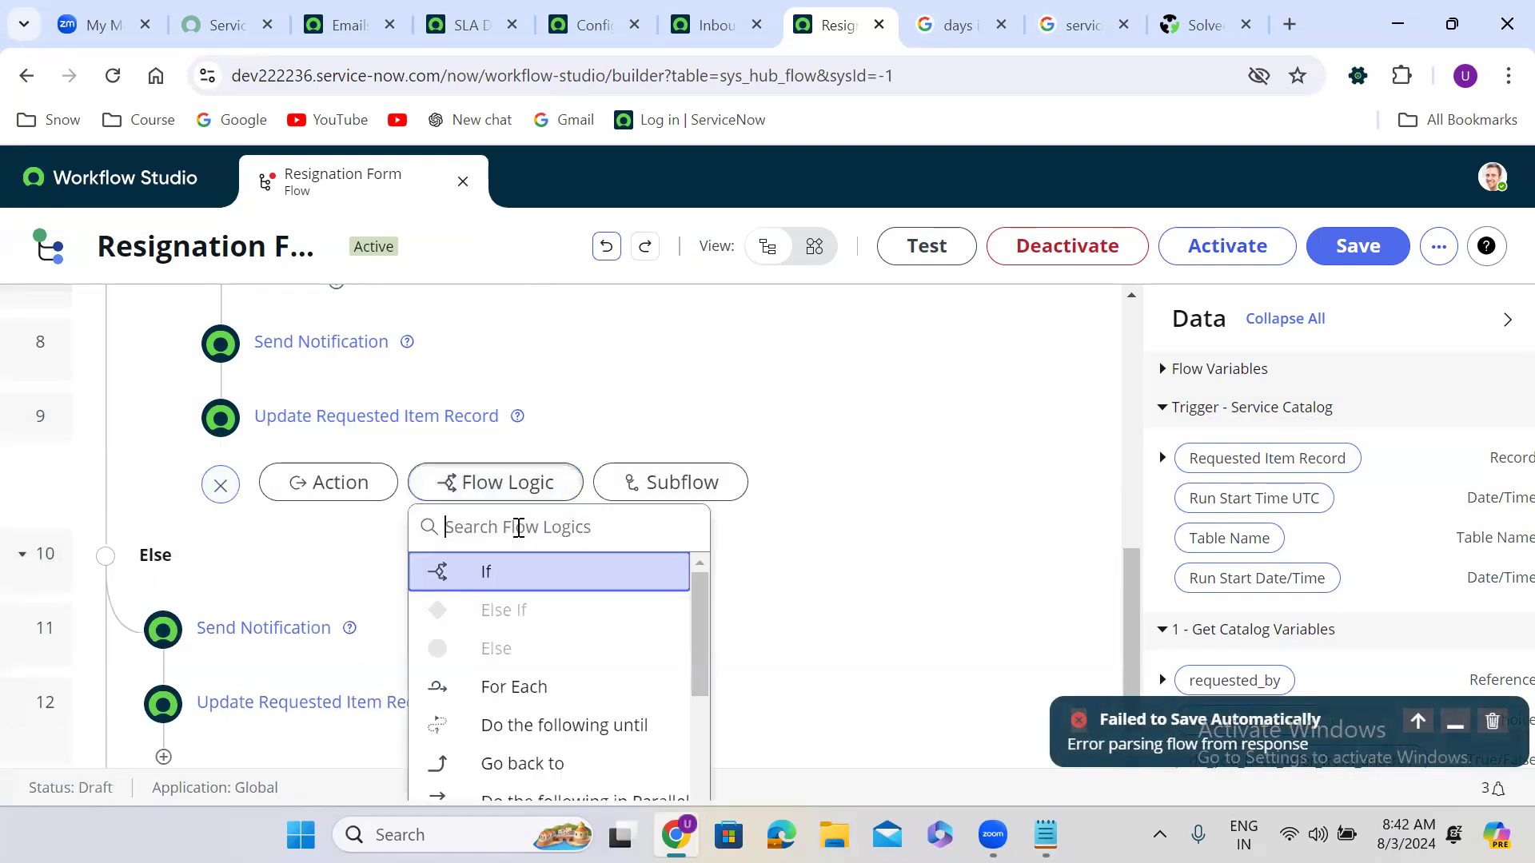
{"action": "type", "text": "end"}
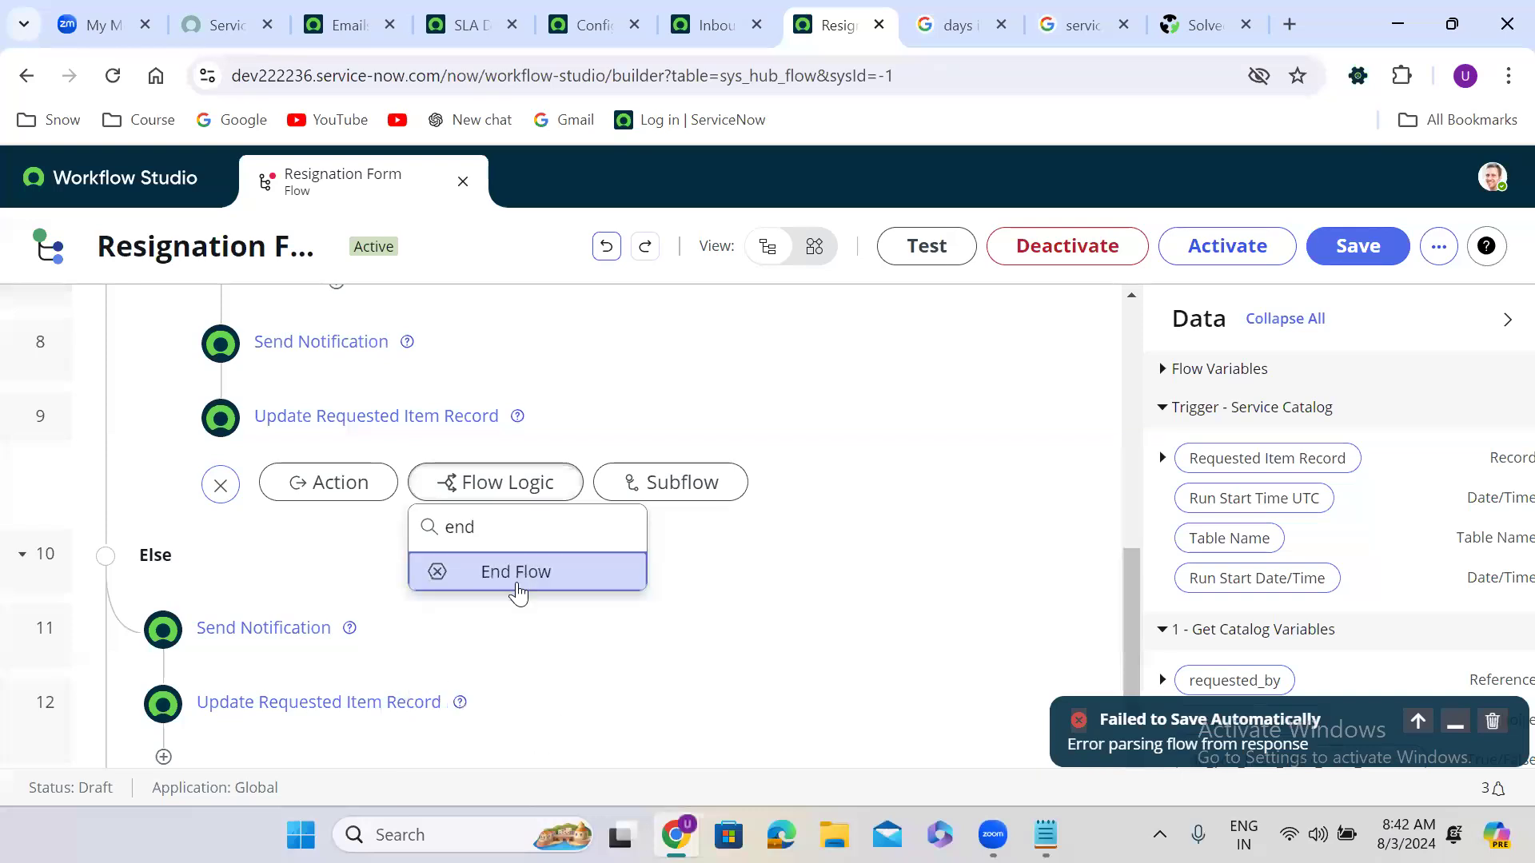
{"action": "left_click", "coordinate": [516, 573]}
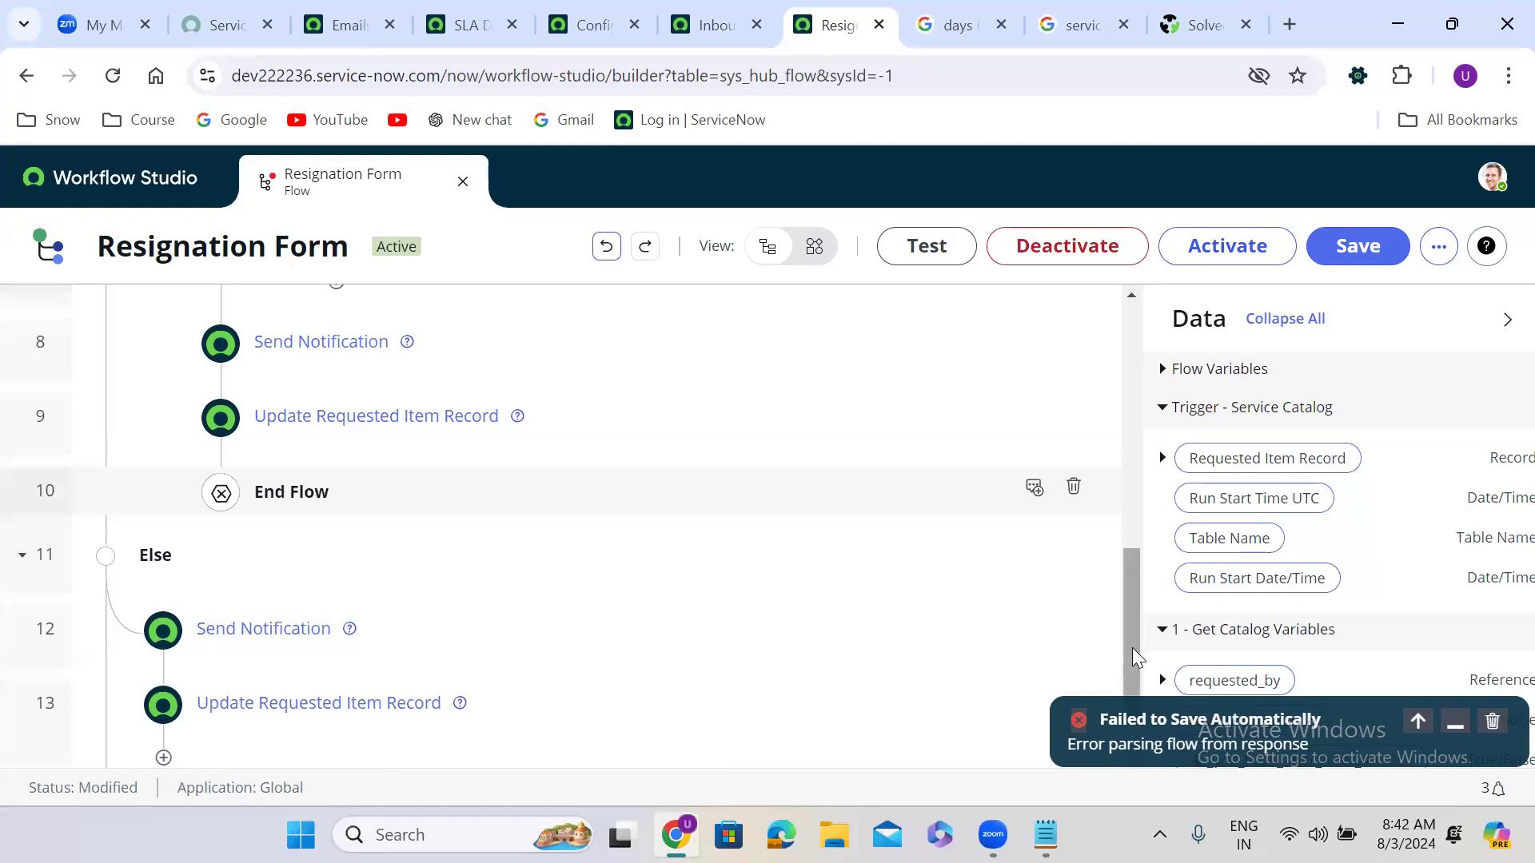
{"action": "left_click_drag", "start_coordinate": [1131, 648], "coordinate": [1132, 759]}
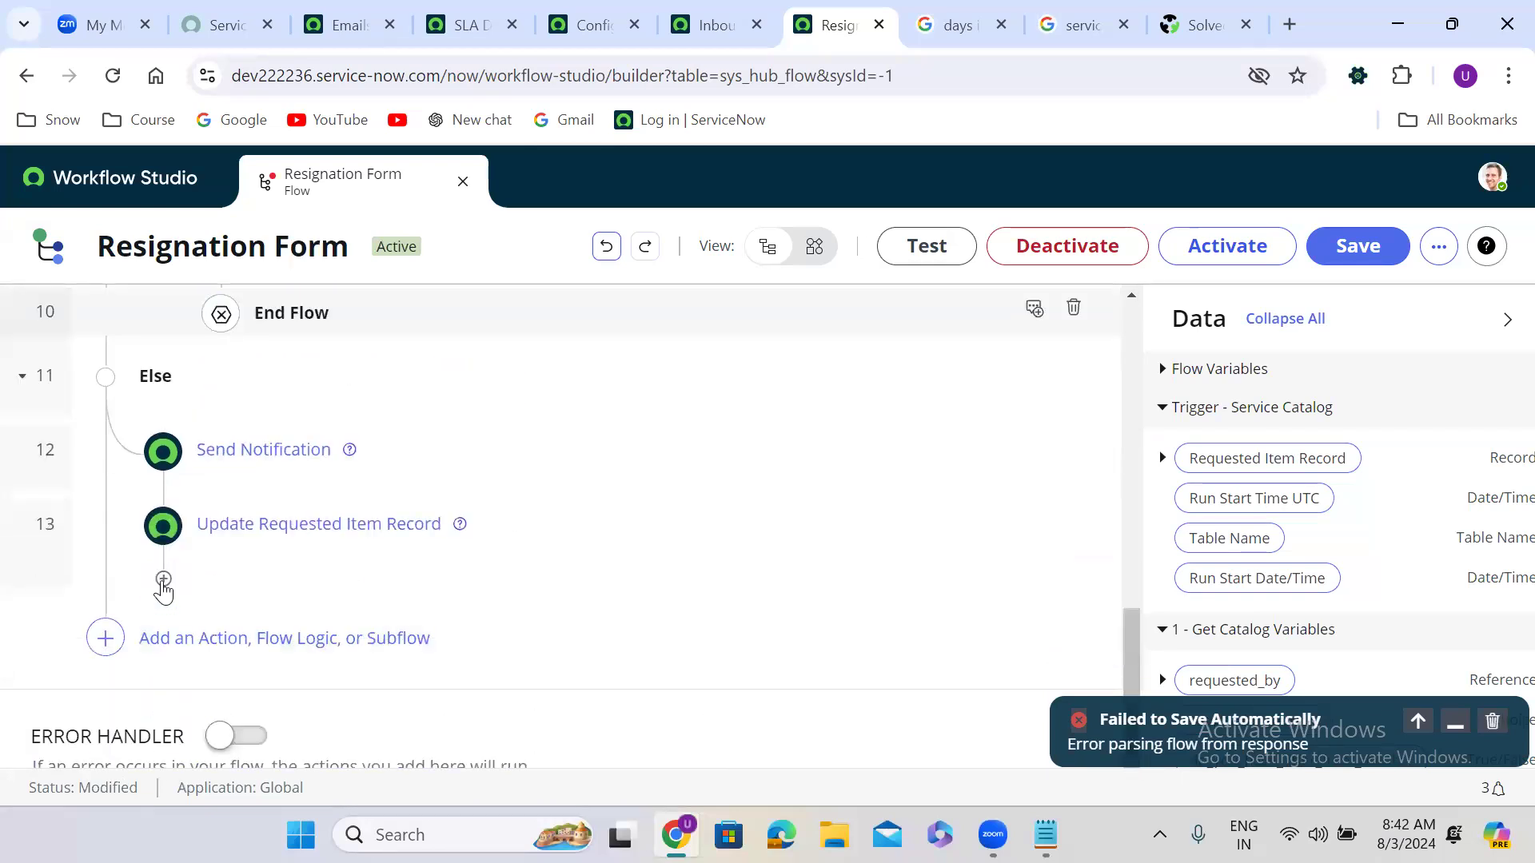
Step: Add an End Flow step at the end of the Else branch and dismiss the save failure messages
{"action": "left_click", "coordinate": [163, 582]}
{"action": "left_click", "coordinate": [366, 590]}
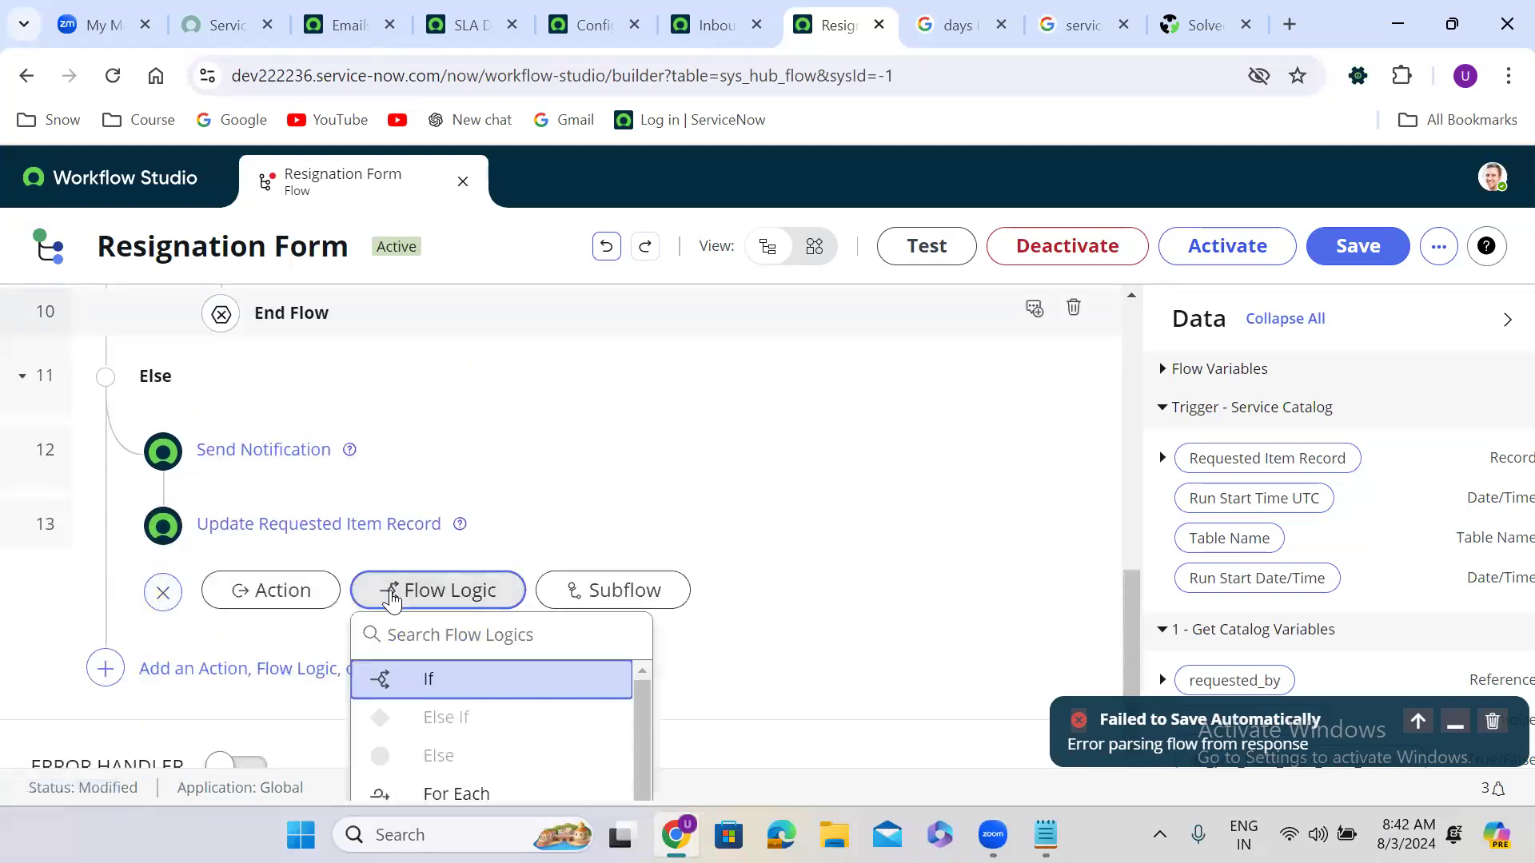
{"action": "left_click", "coordinate": [434, 638]}
{"action": "type", "text": "end"}
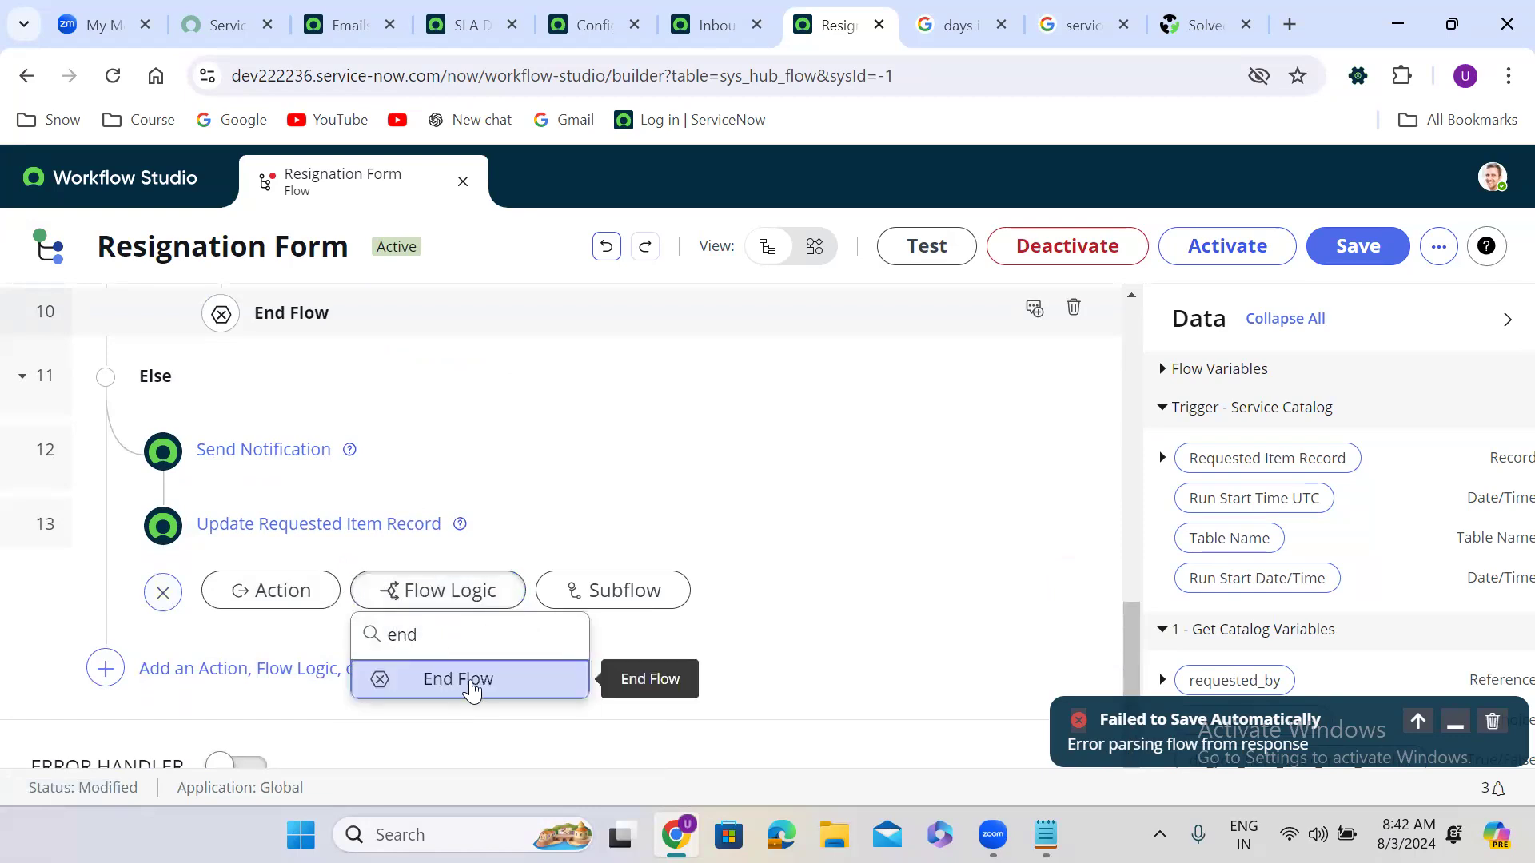
{"action": "left_click", "coordinate": [472, 689]}
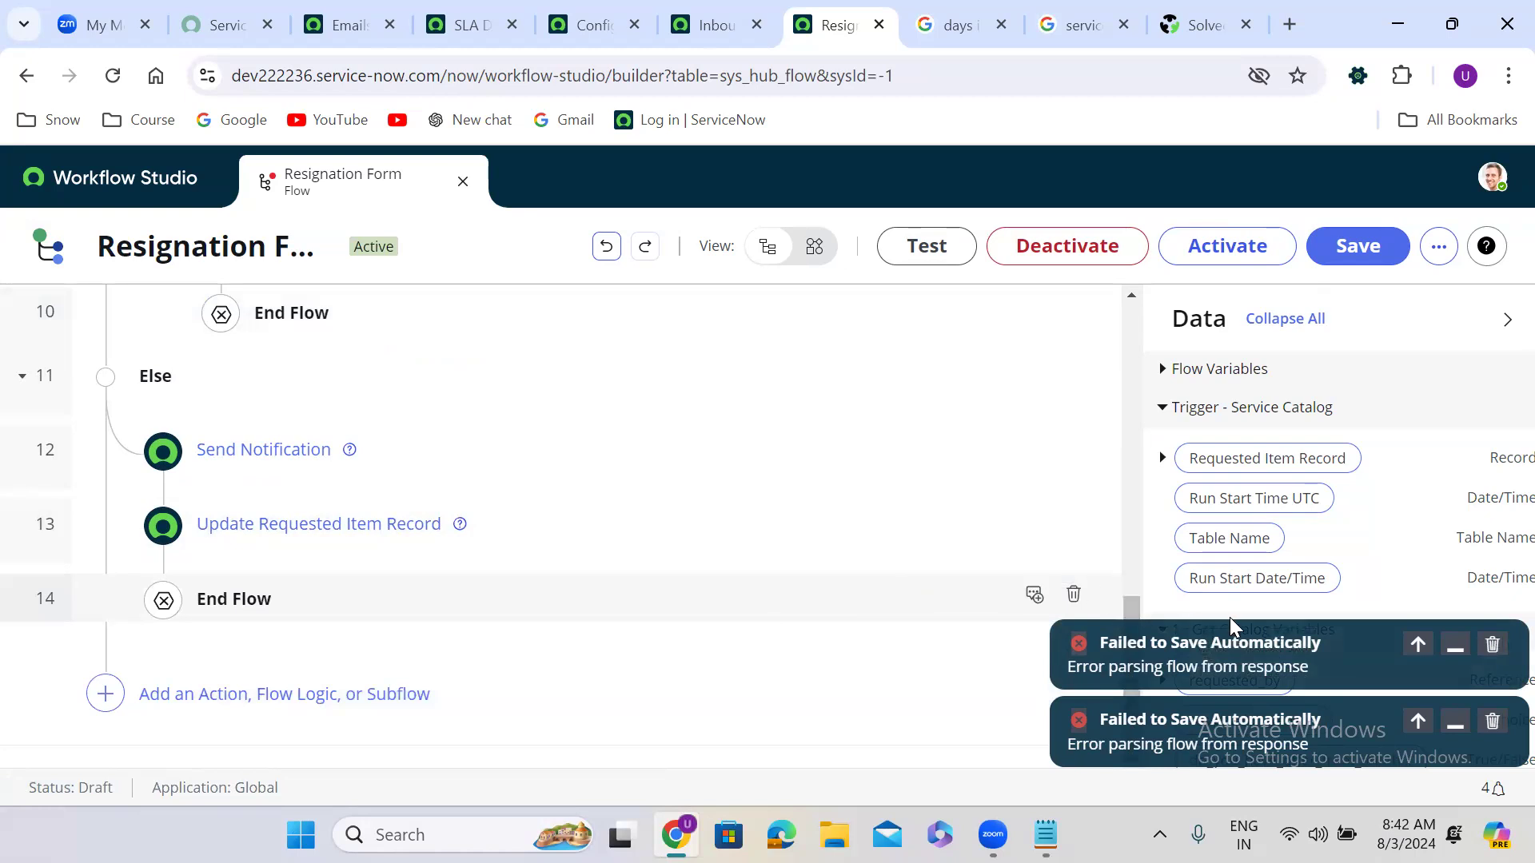
{"action": "left_click", "coordinate": [1492, 646]}
{"action": "left_click", "coordinate": [1492, 722]}
{"action": "left_click_drag", "start_coordinate": [1127, 698], "coordinate": [1117, 561]}
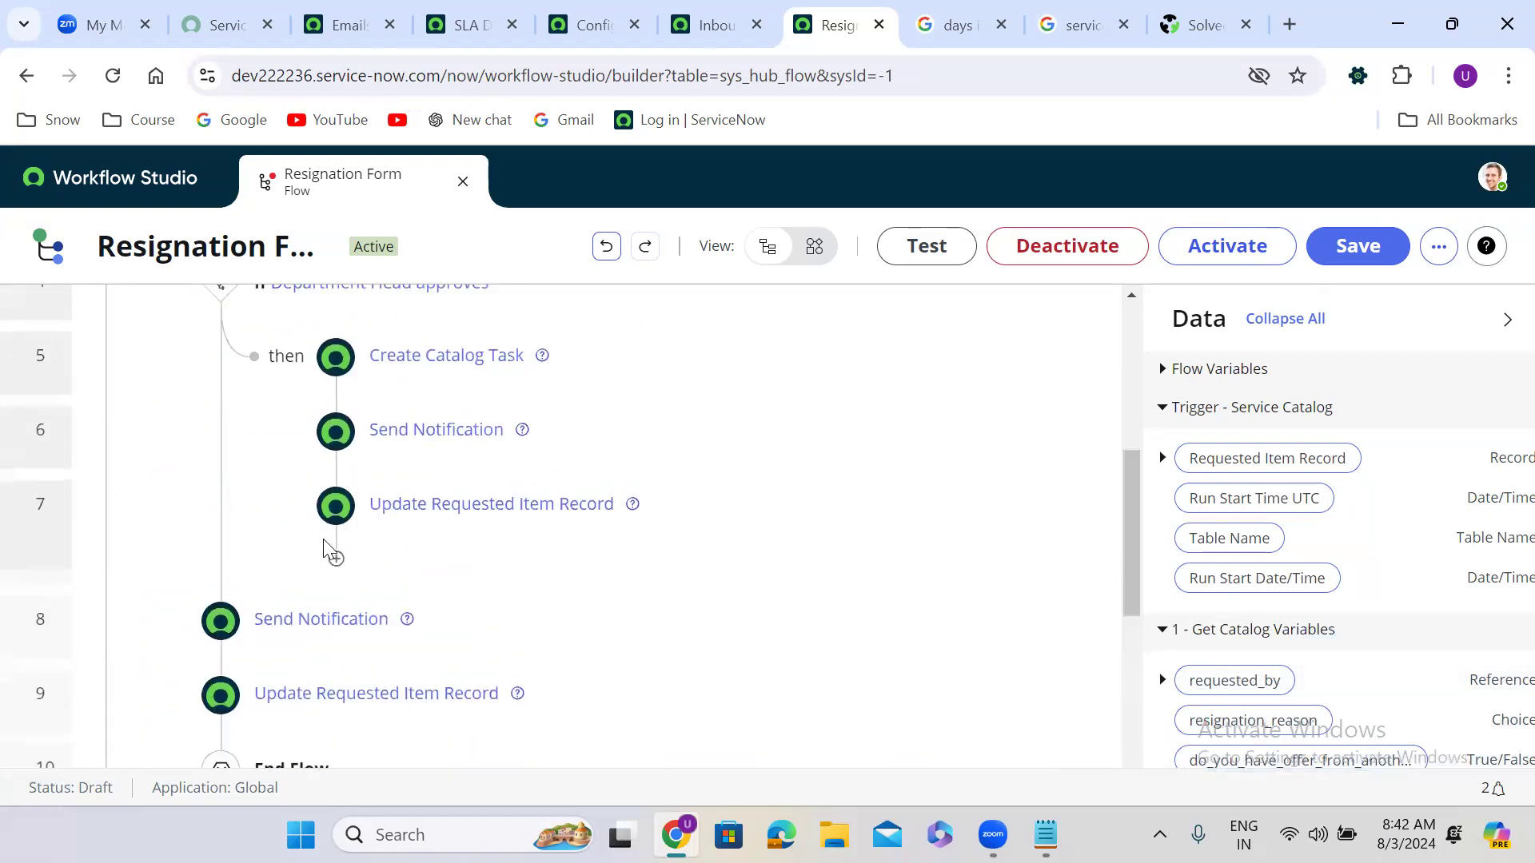
Step: Add an End Flow step at the end of the approved branch
{"action": "left_click", "coordinate": [335, 564]}
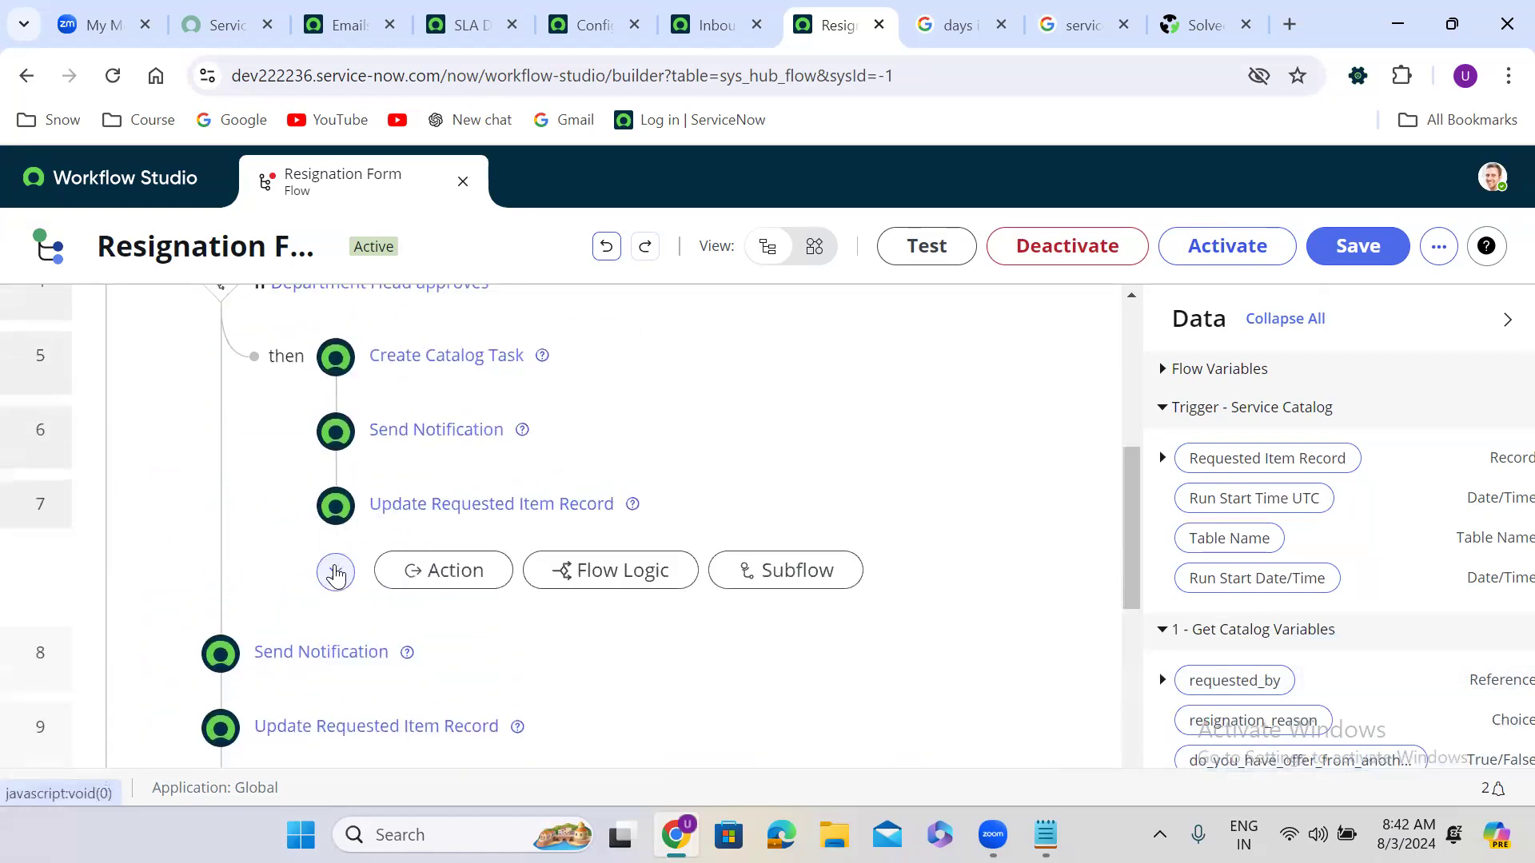
{"action": "left_click", "coordinate": [582, 576]}
{"action": "left_click", "coordinate": [569, 612]}
{"action": "type", "text": "end"}
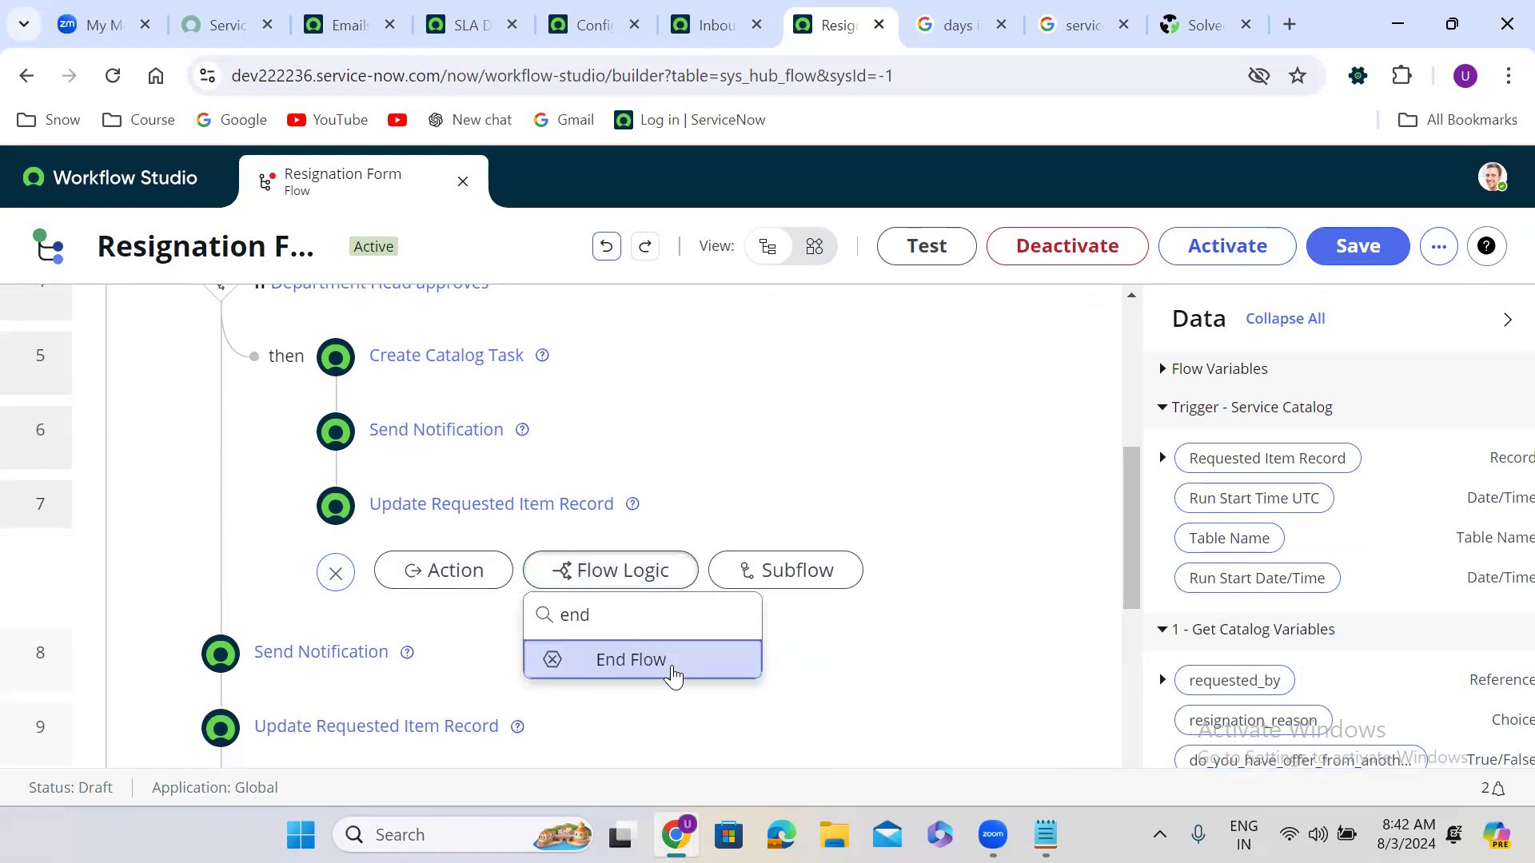
{"action": "left_click", "coordinate": [673, 675]}
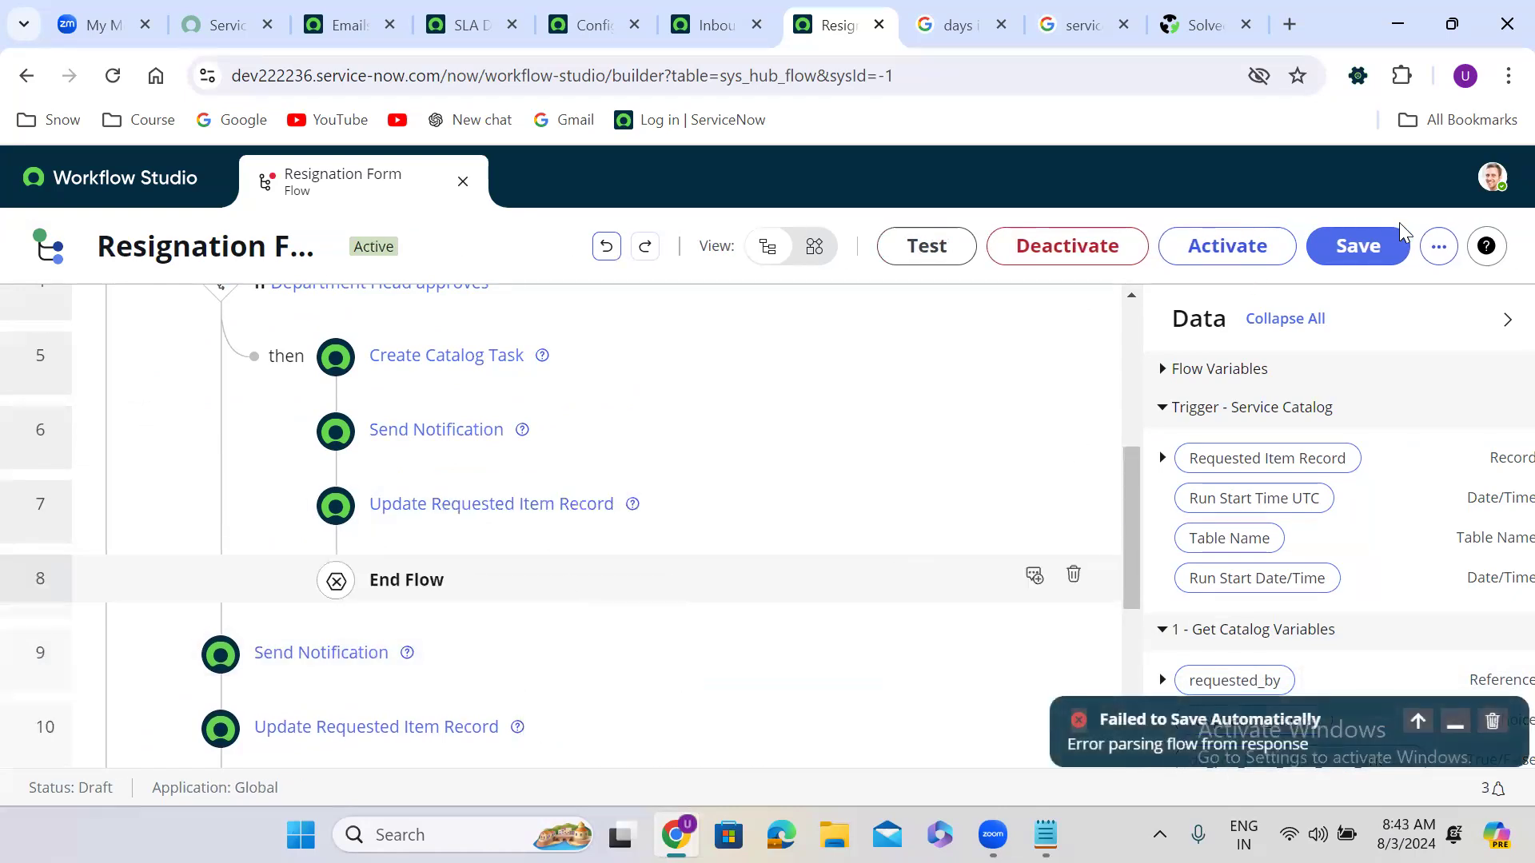
Step: Save the Resignation Form flow, then activate it and confirm
{"action": "left_click", "coordinate": [1369, 244]}
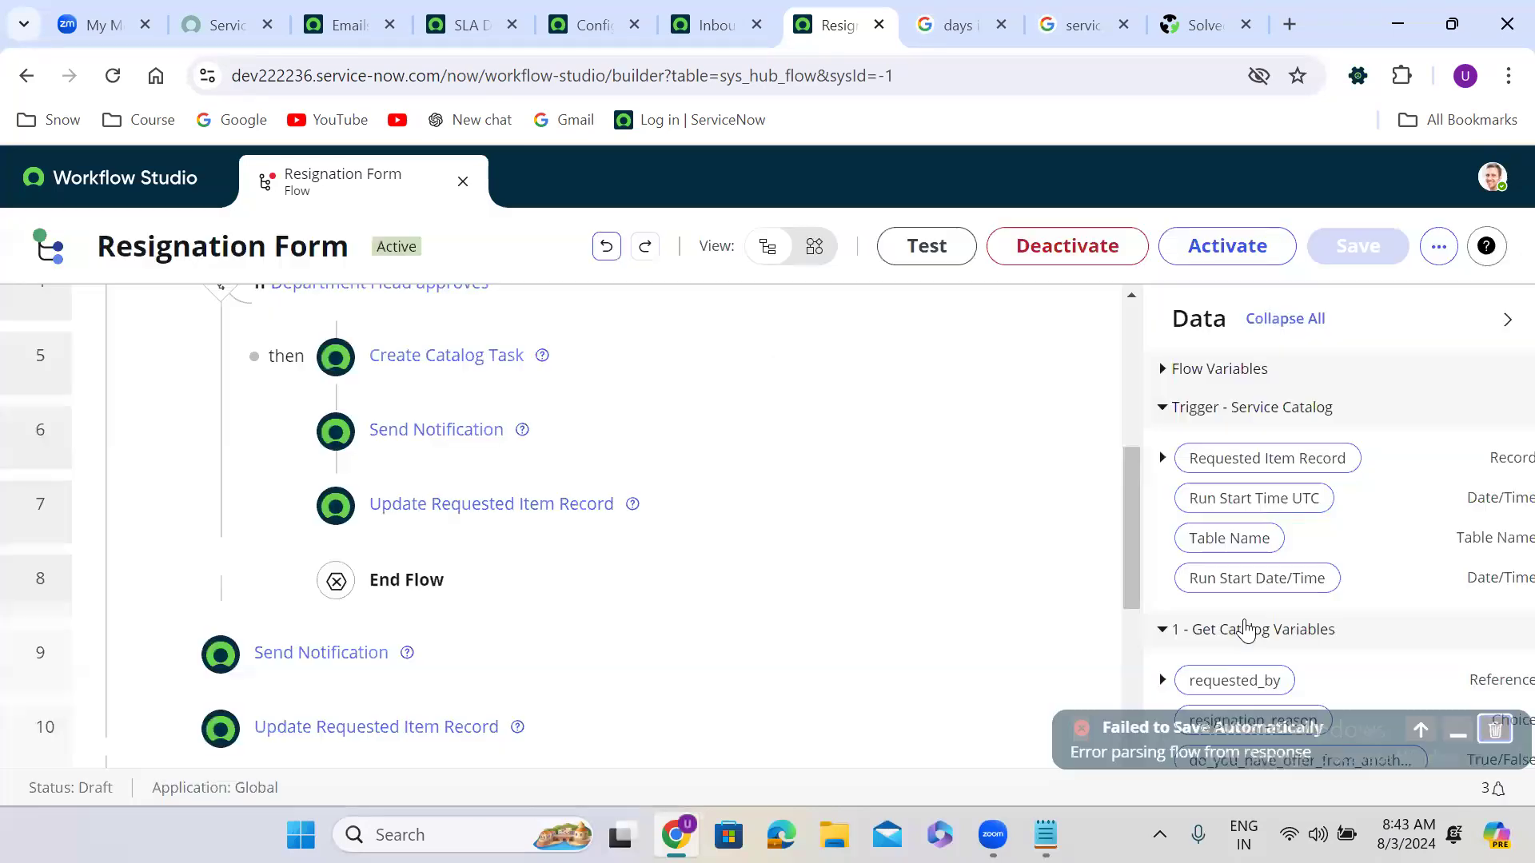
{"action": "left_click", "coordinate": [1229, 240]}
{"action": "left_click", "coordinate": [959, 555]}
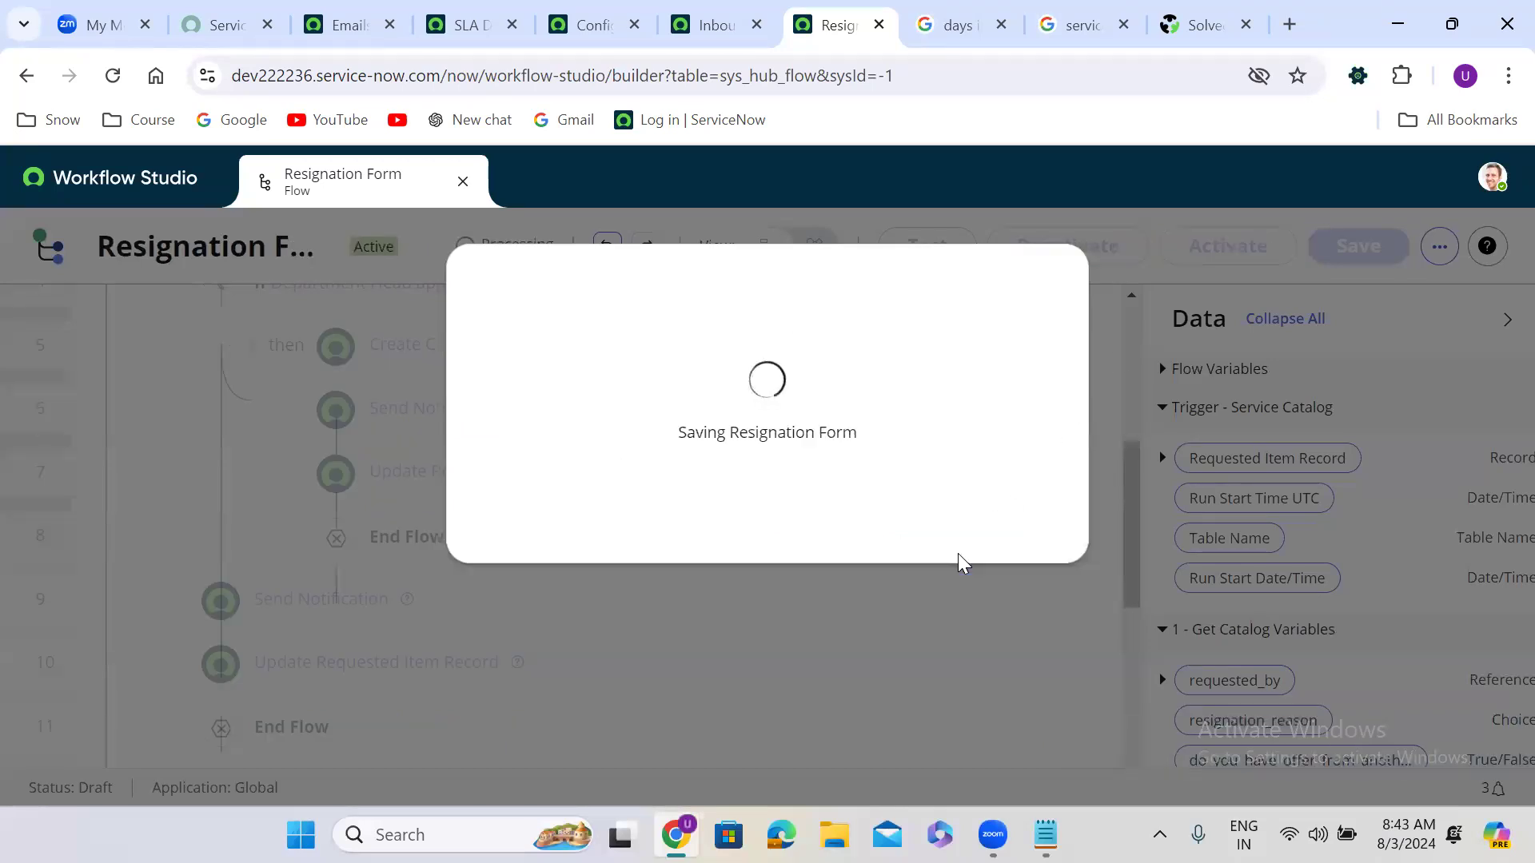
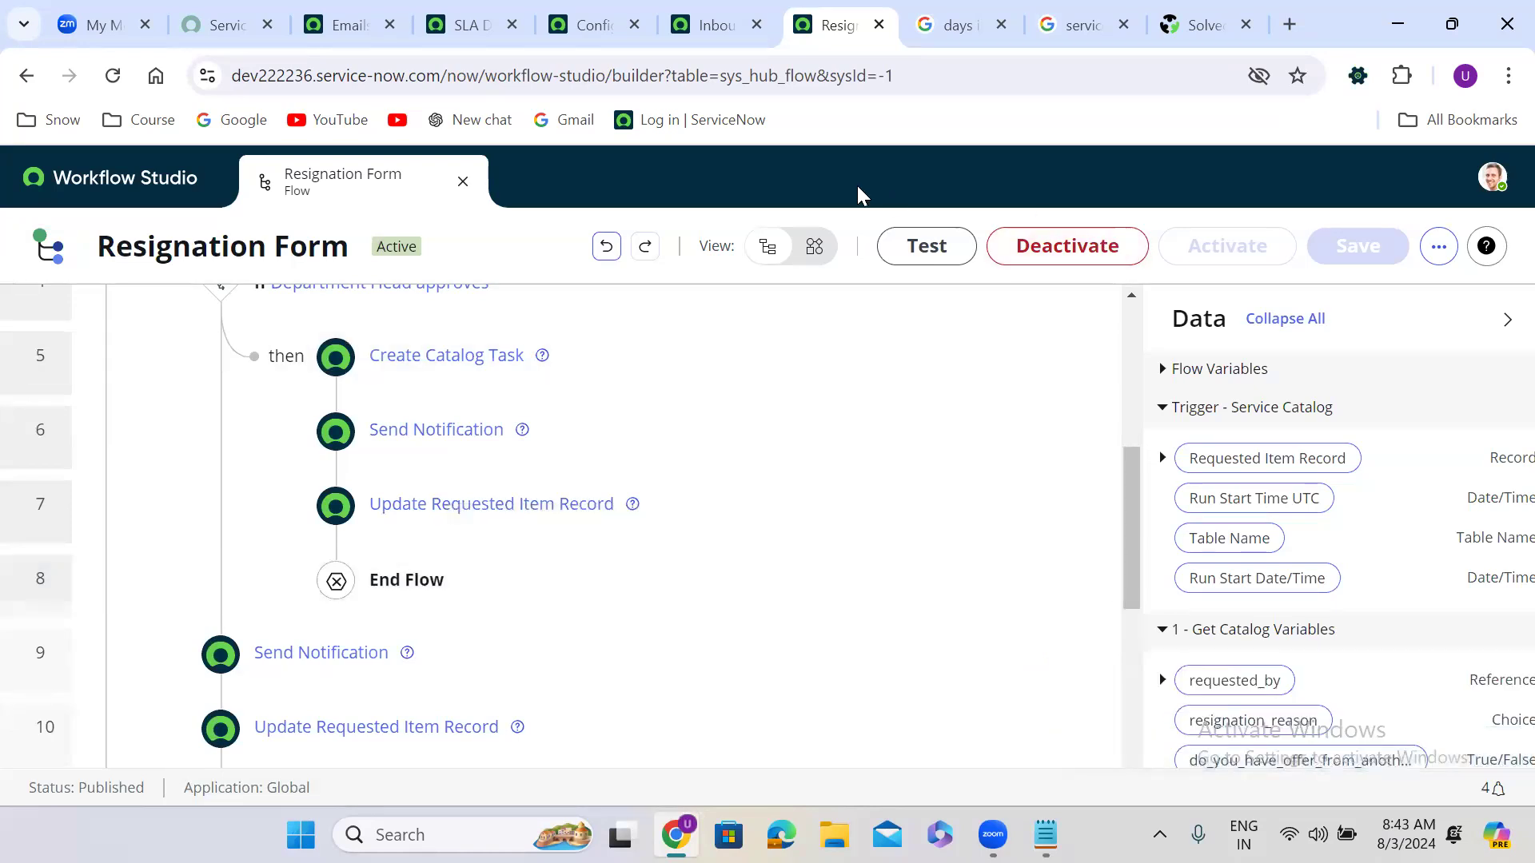
Step: Open the Resignation Form catalog item from the Maintain Items list
{"action": "left_click", "coordinate": [344, 25]}
{"action": "left_click", "coordinate": [257, 176]}
{"action": "type", "text": "ma"}
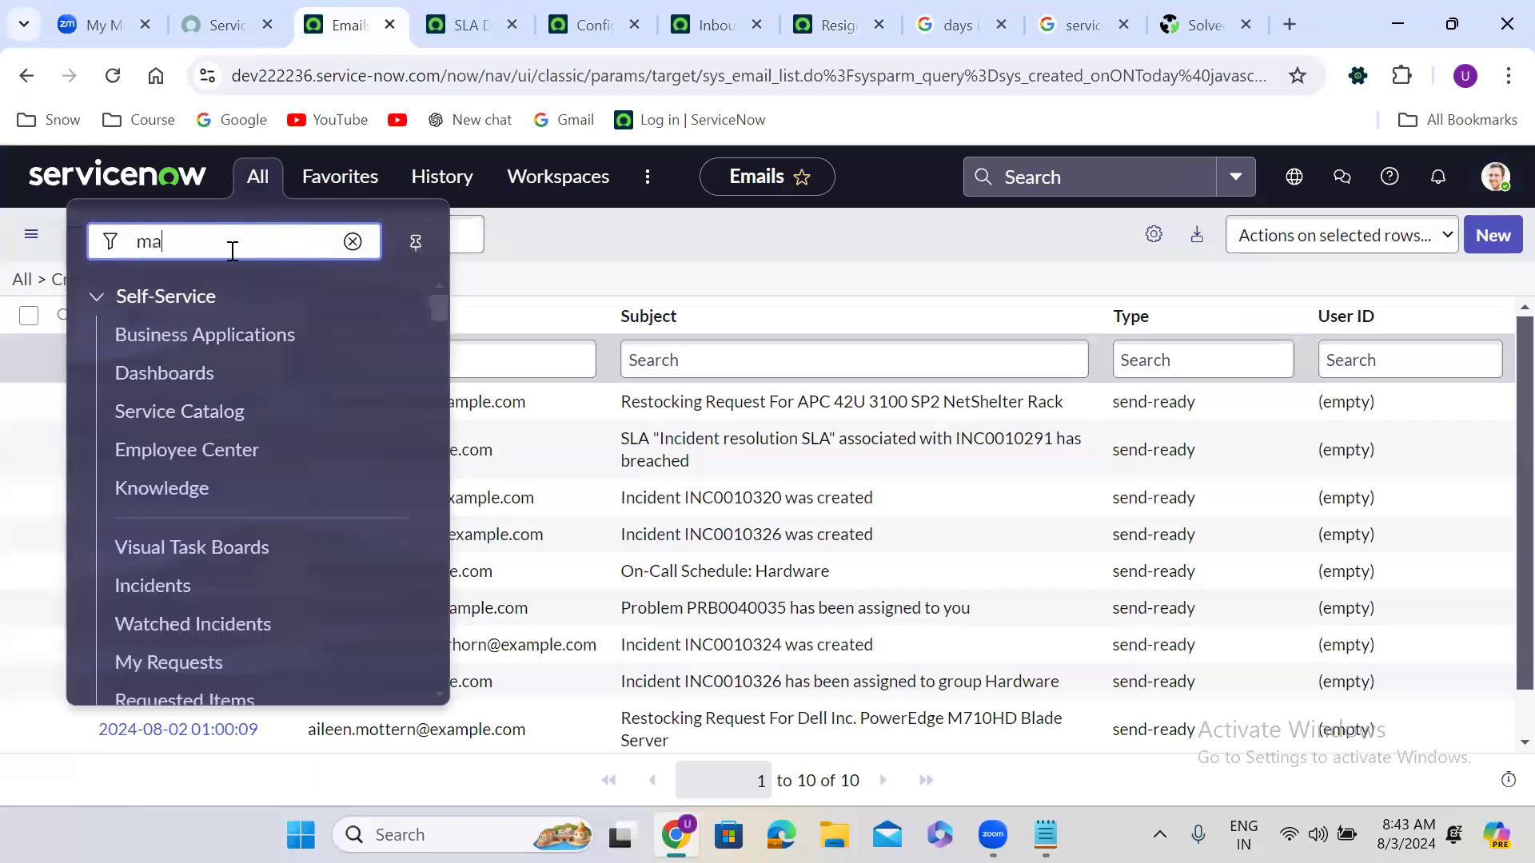
{"action": "type", "text": "intain i"}
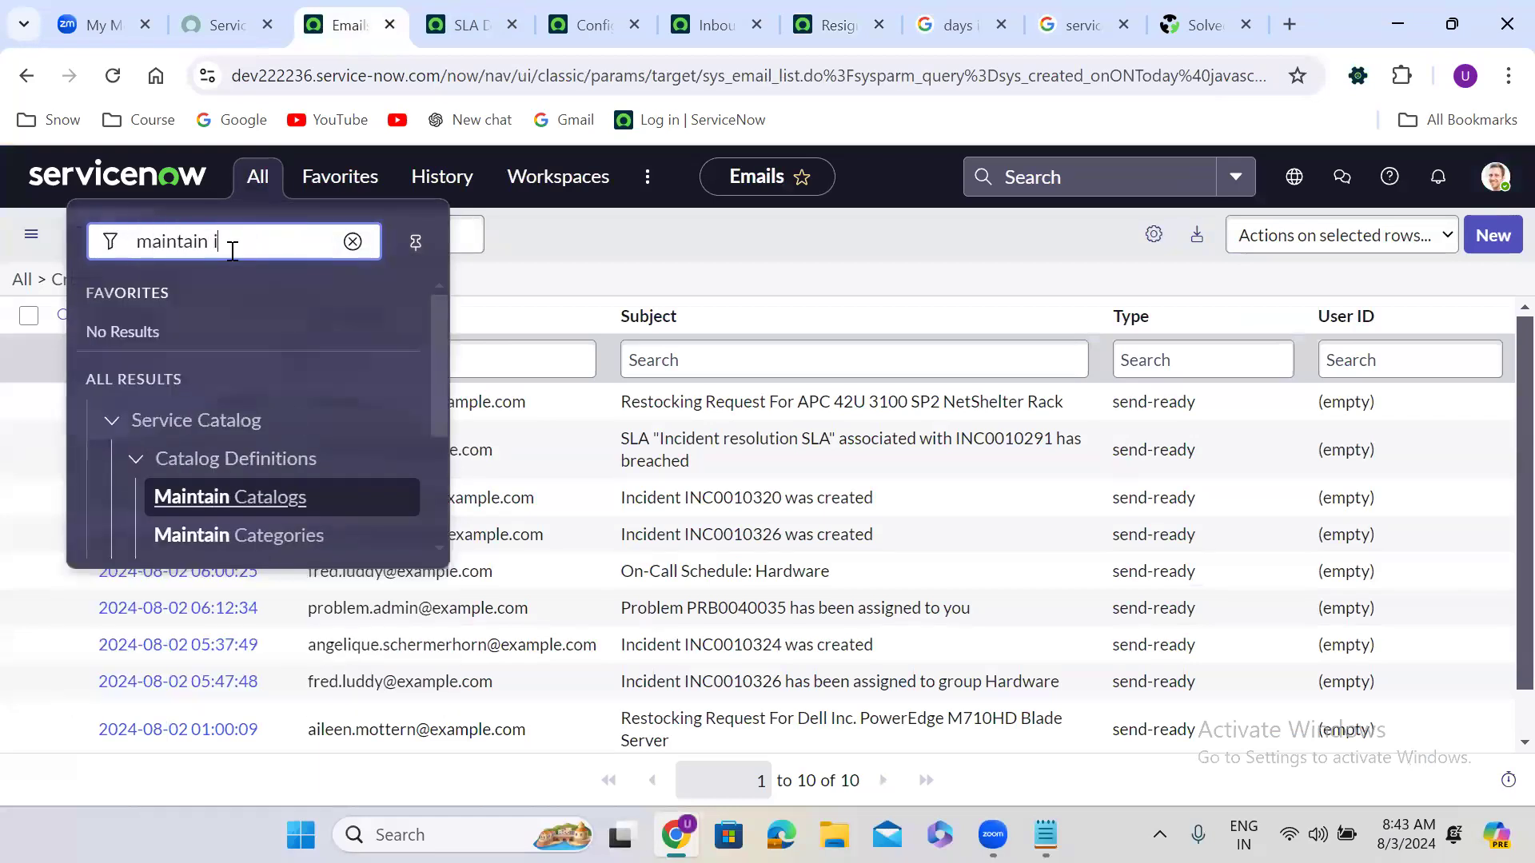
{"action": "type", "text": "tems"}
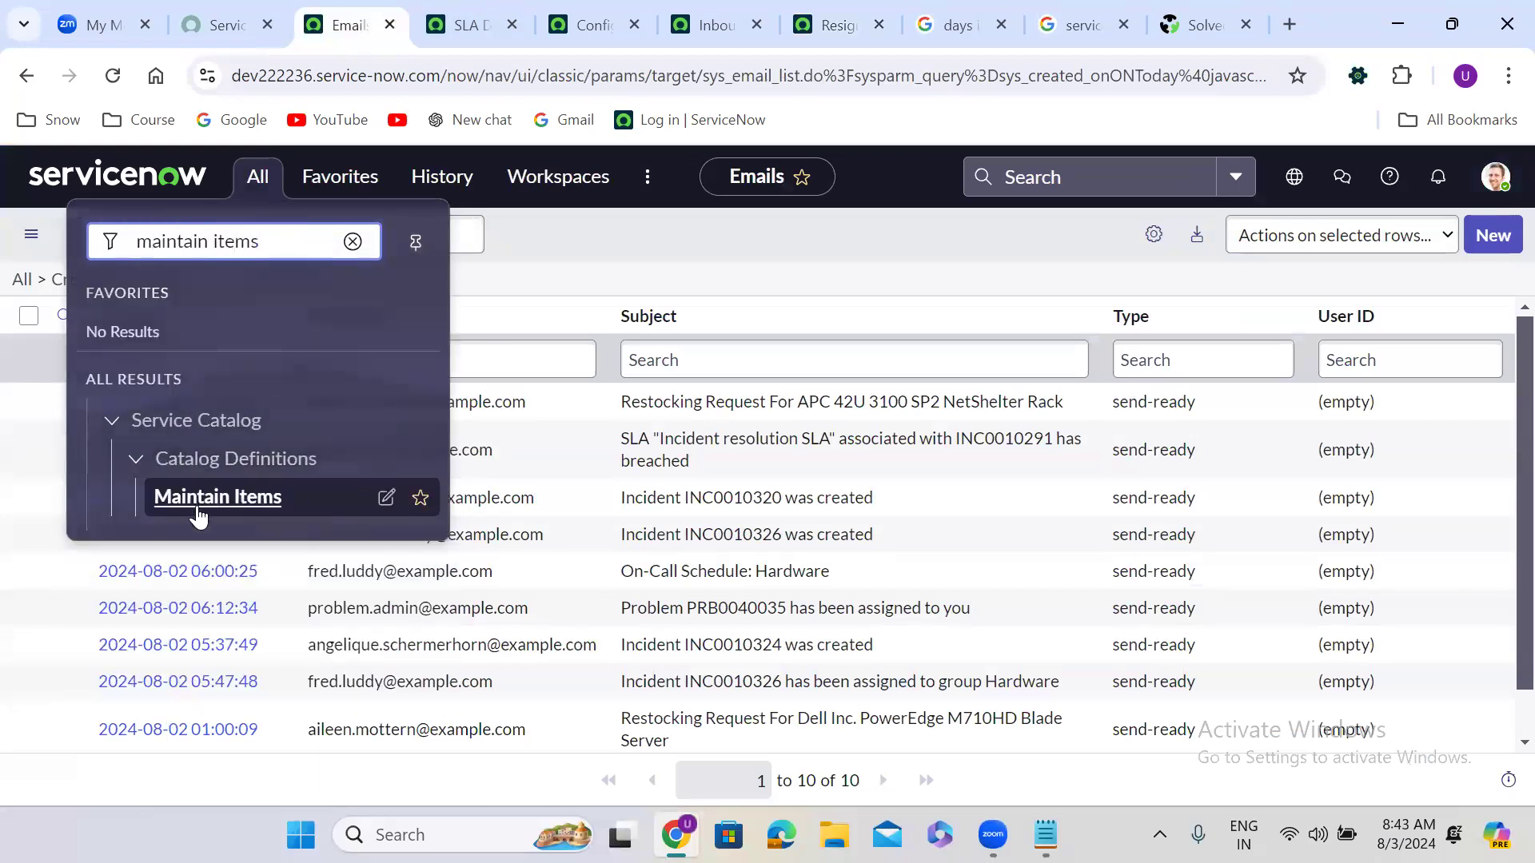
{"action": "middle_click", "coordinate": [196, 513]}
{"action": "left_click", "coordinate": [419, 4]}
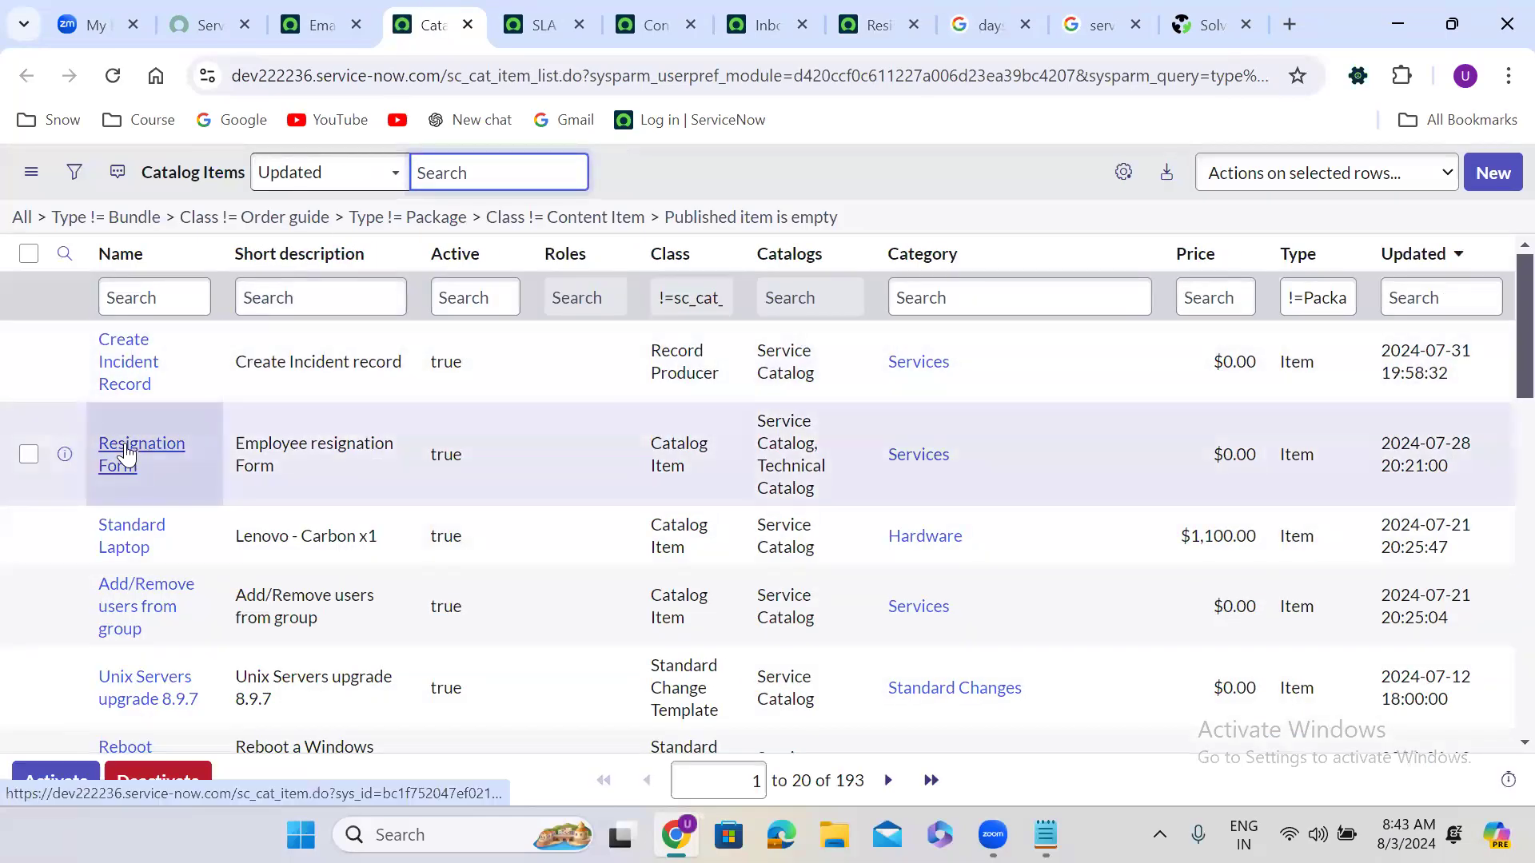
{"action": "middle_click", "coordinate": [126, 452]}
{"action": "left_click", "coordinate": [498, 13]}
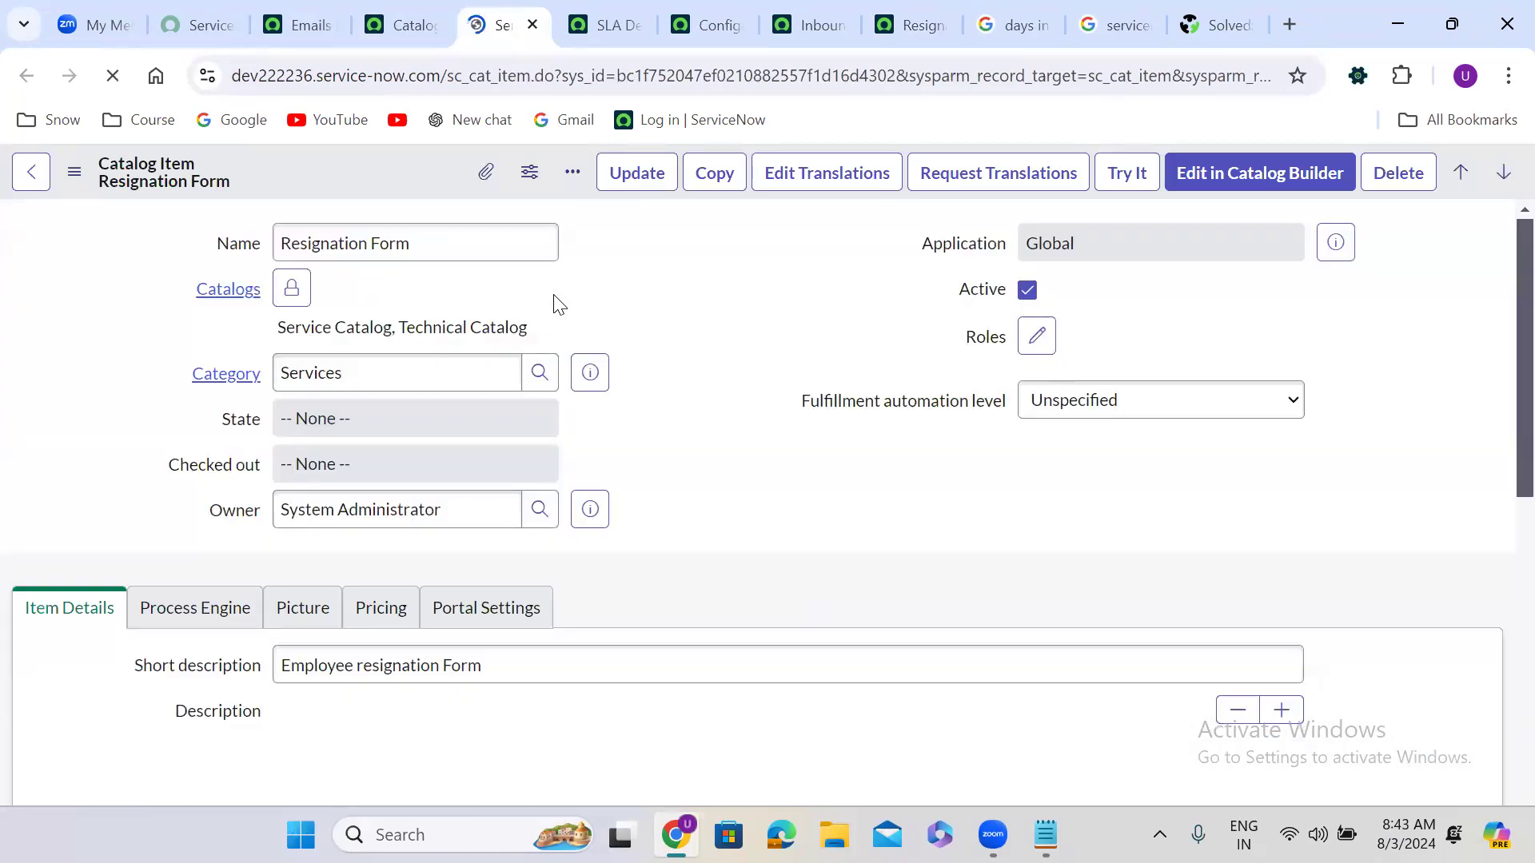
Step: Set the item's Process Engine flow to Resignation Form and save the record
{"action": "scroll", "coordinate": [659, 543], "scroll_direction": "down", "scroll_amount": 5}
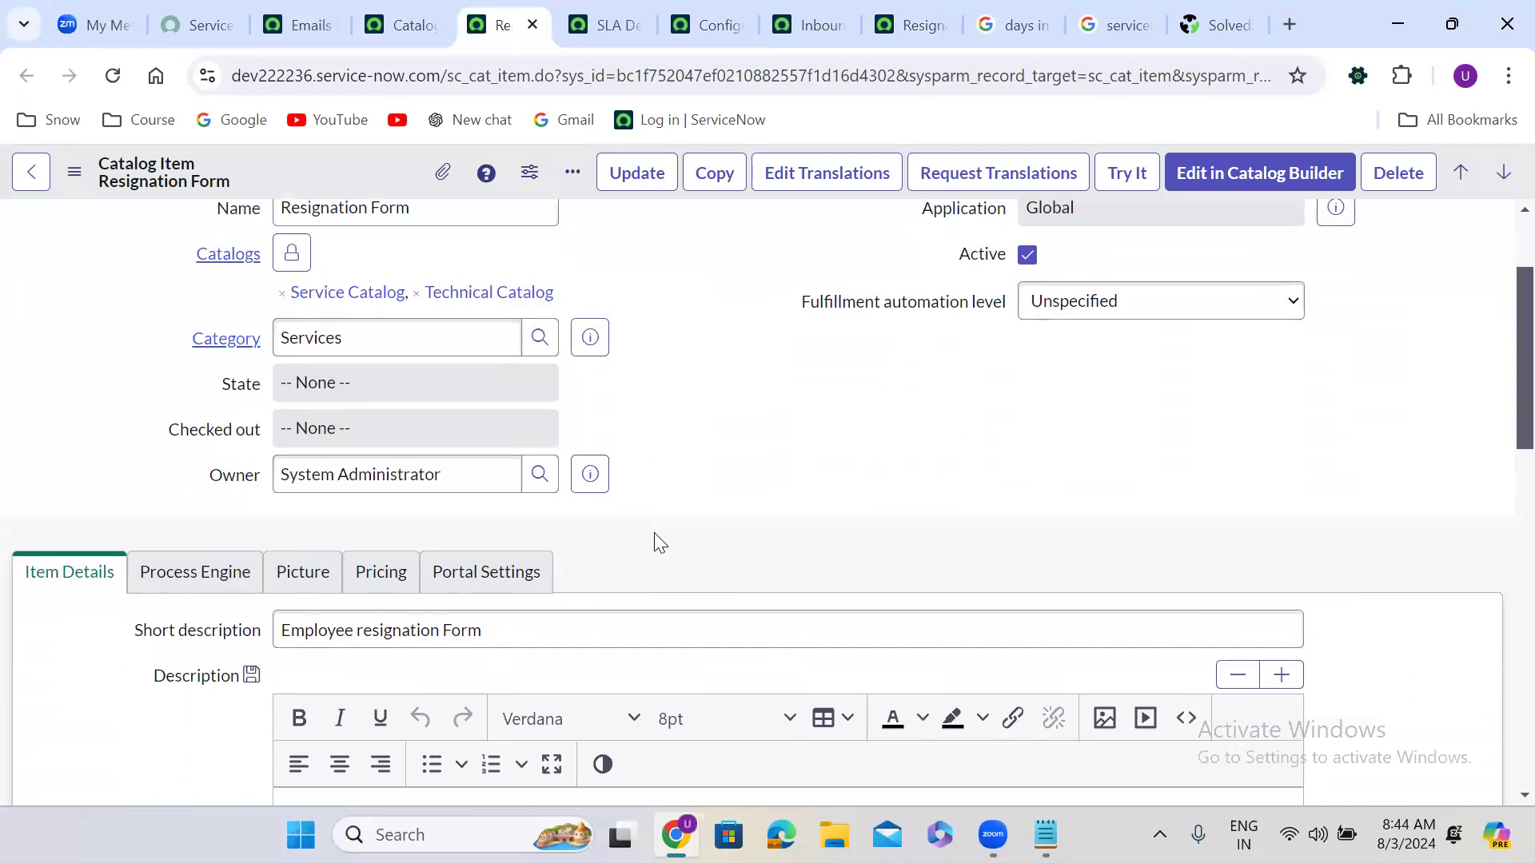
{"action": "left_click", "coordinate": [185, 351]}
{"action": "left_click", "coordinate": [392, 471]}
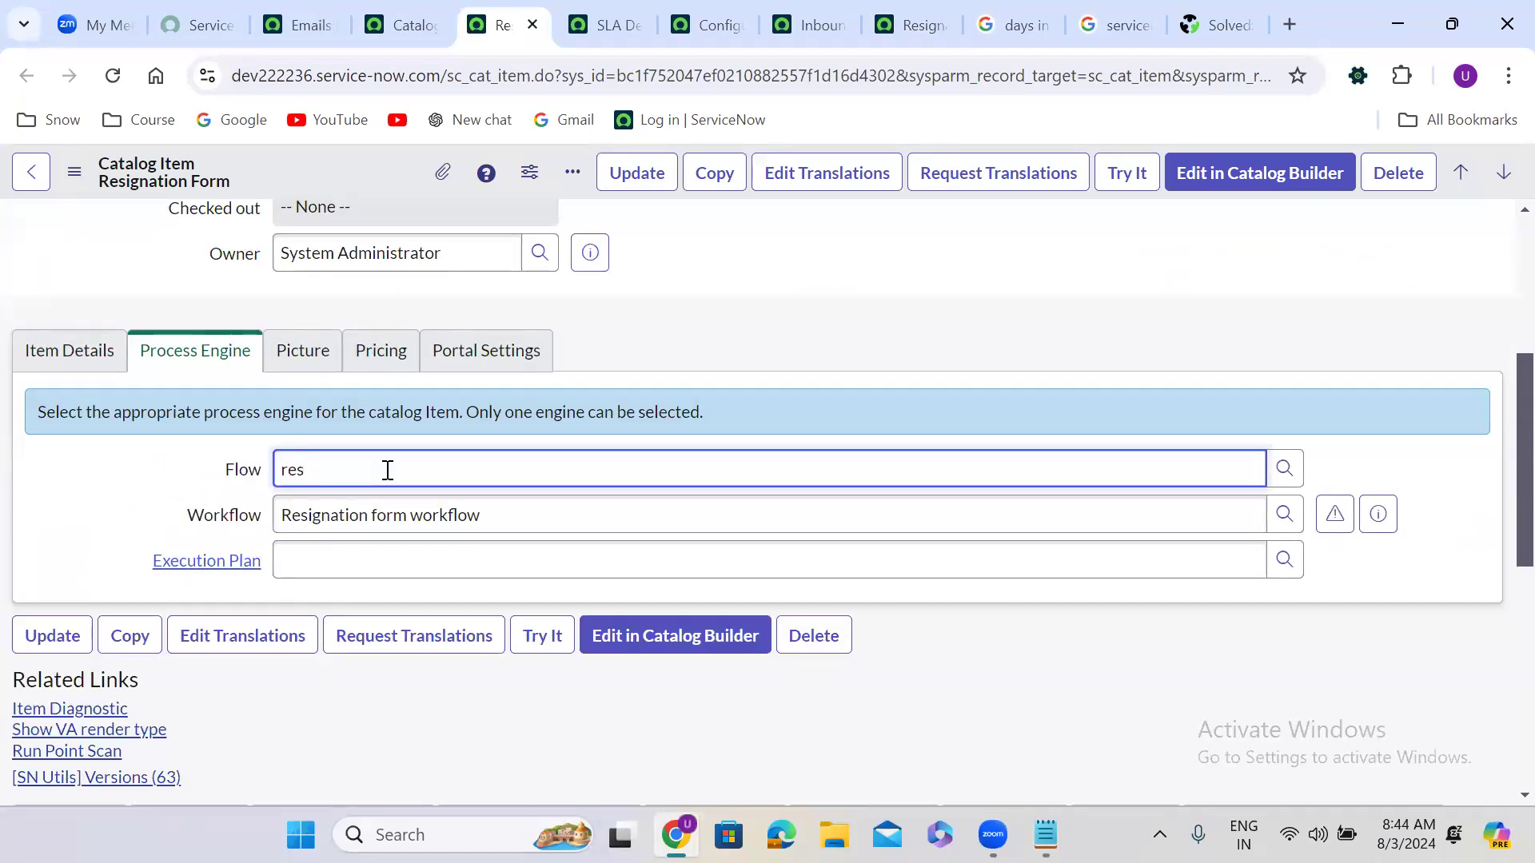
{"action": "left_click", "coordinate": [393, 505]}
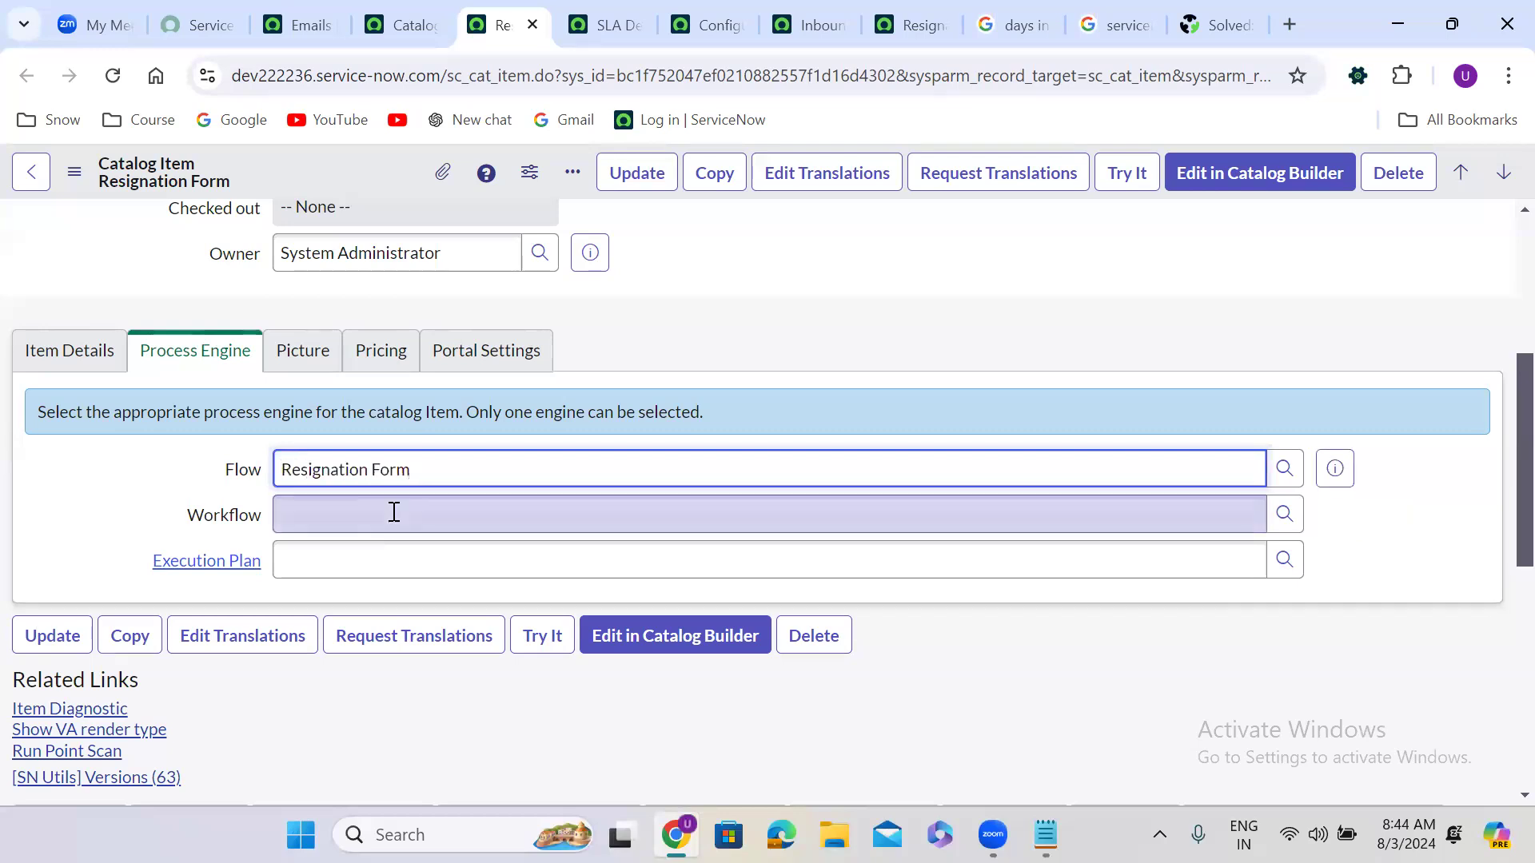
{"action": "right_click", "coordinate": [355, 176]}
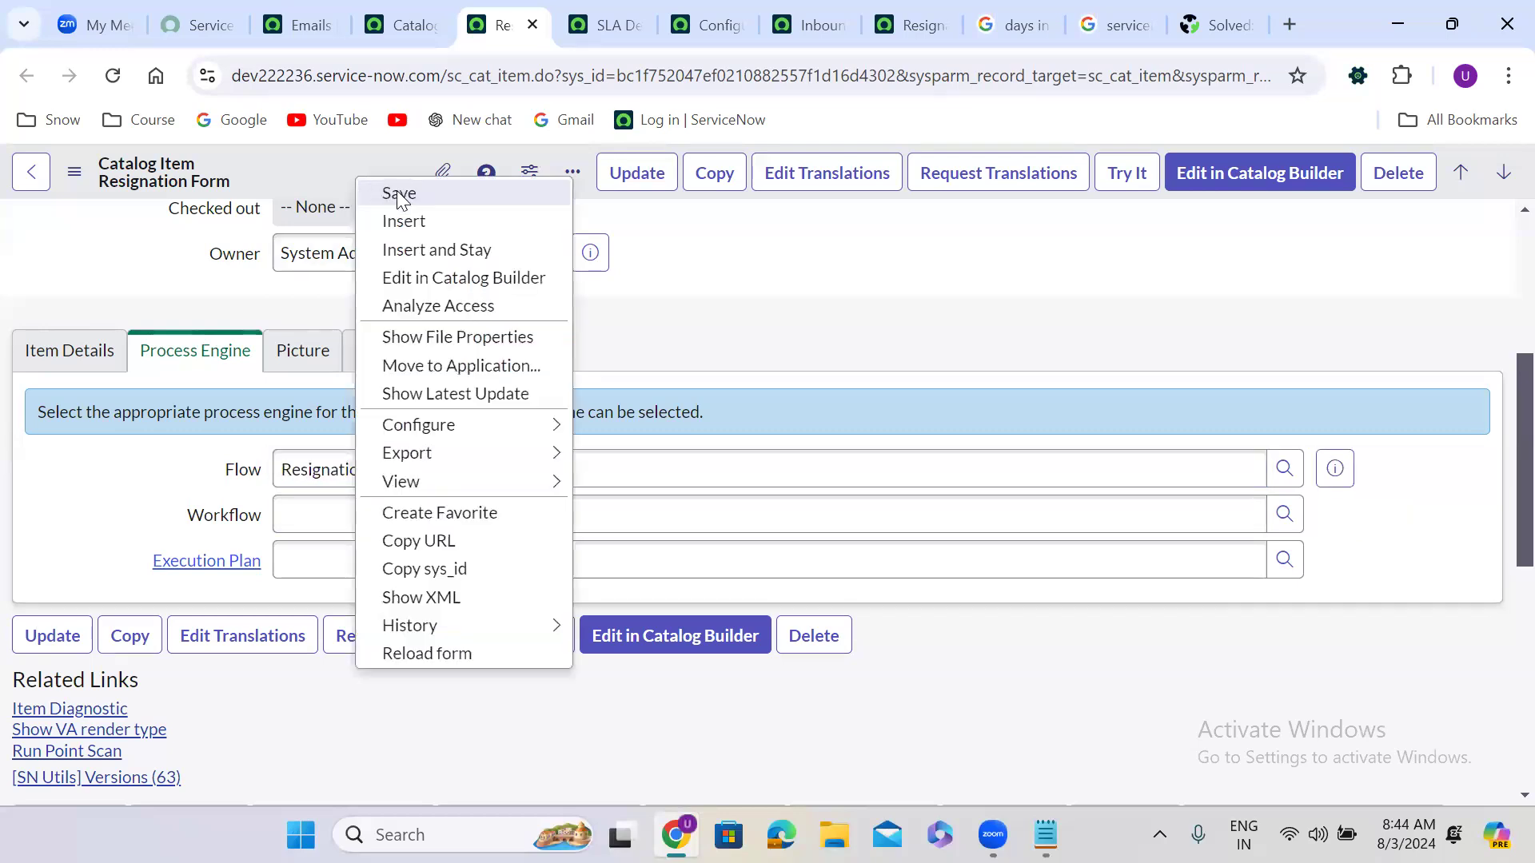
{"action": "left_click", "coordinate": [399, 195]}
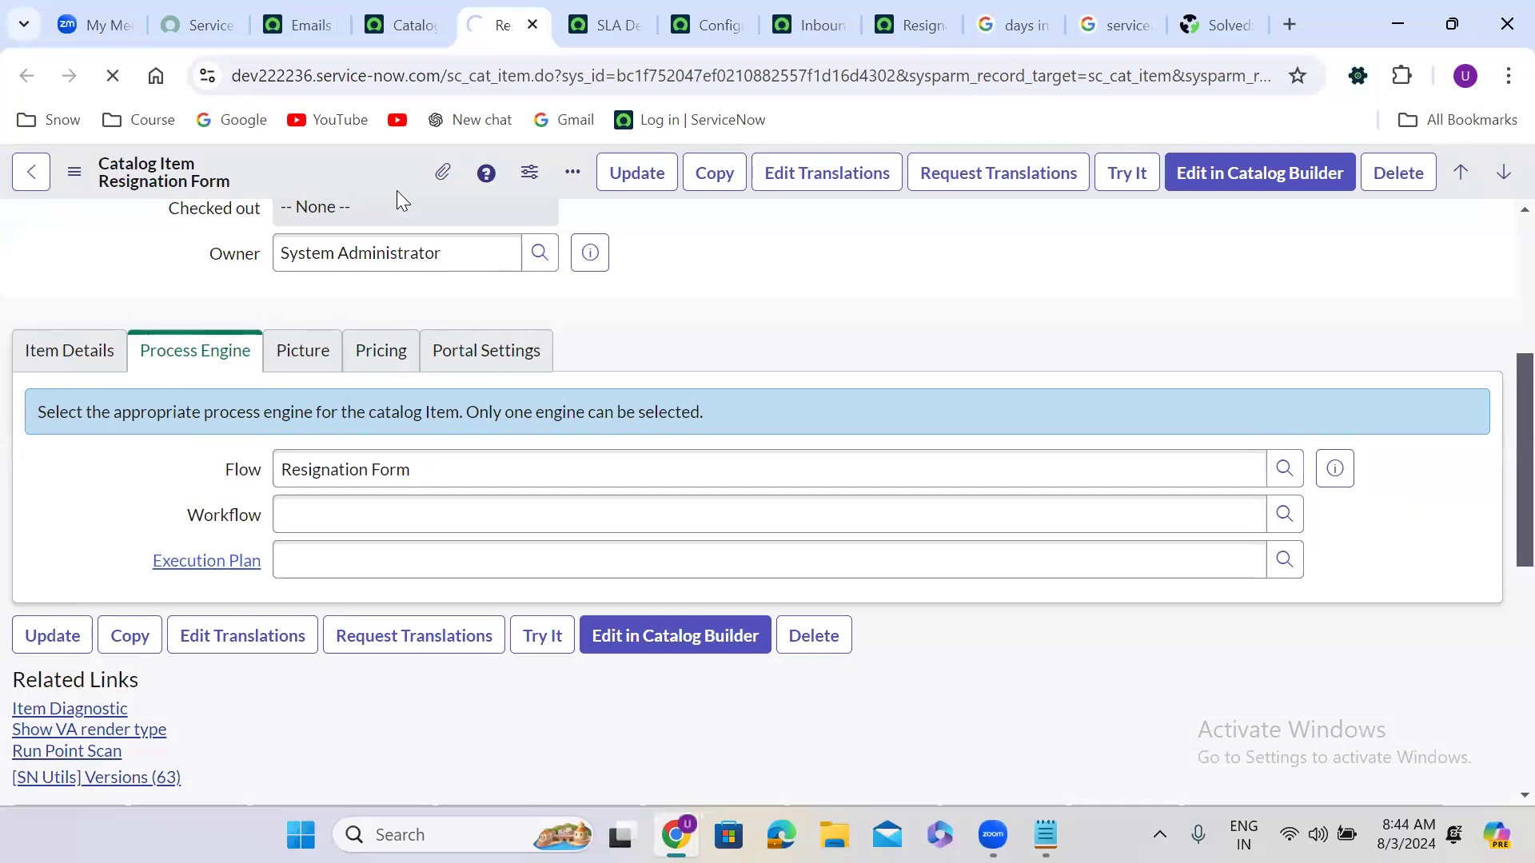
{"action": "right_click", "coordinate": [479, 18]}
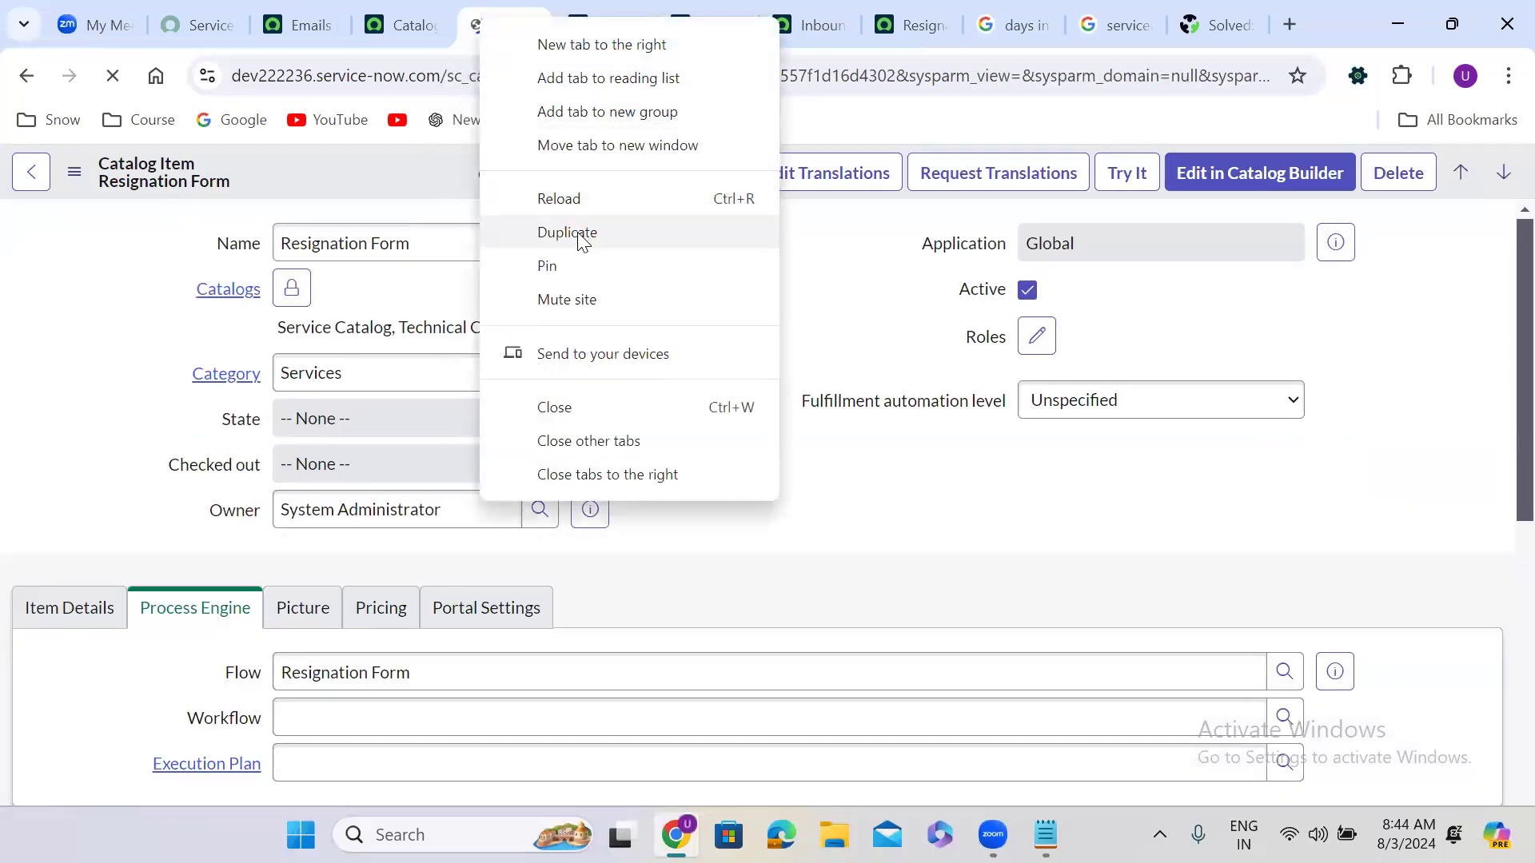
Step: In the item's Try It view, answer Higher Studies, Yes to another offer, and Great experience
{"action": "left_click", "coordinate": [581, 239]}
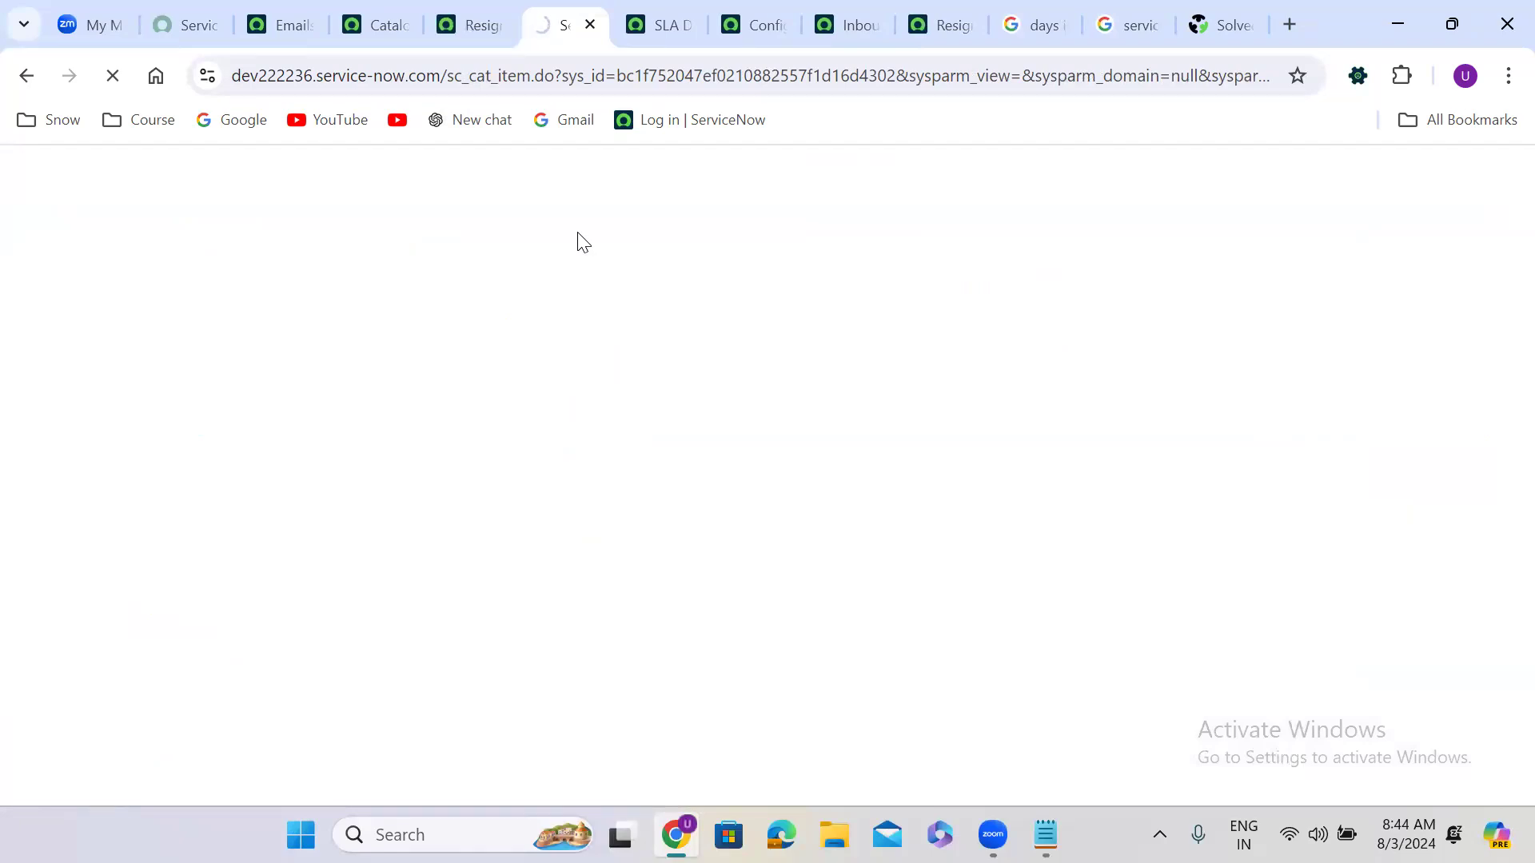
{"action": "left_click", "coordinate": [1129, 178]}
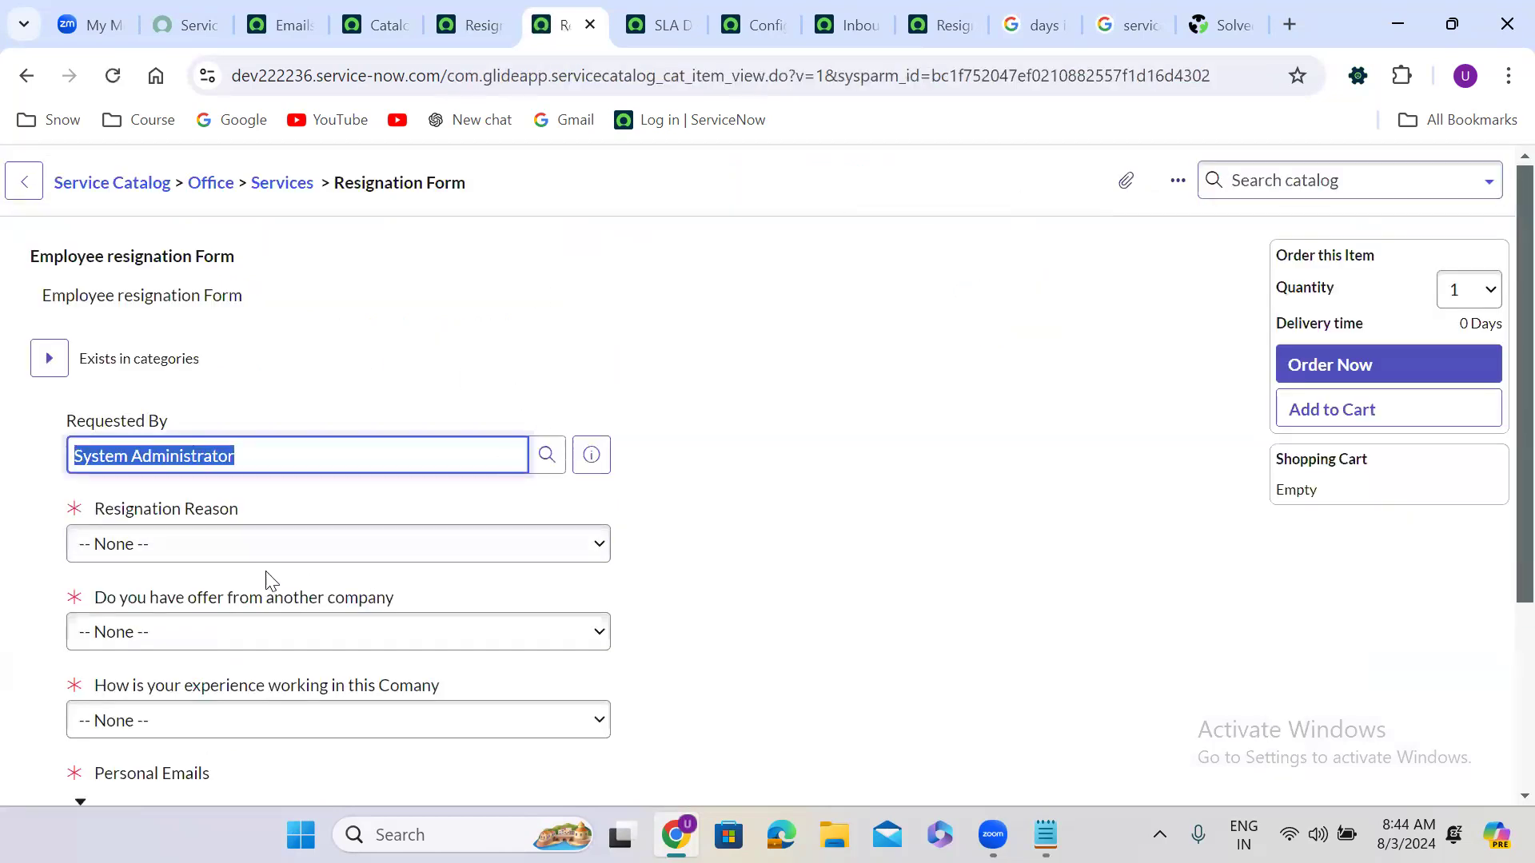
{"action": "left_click", "coordinate": [205, 556]}
{"action": "left_click", "coordinate": [197, 614]}
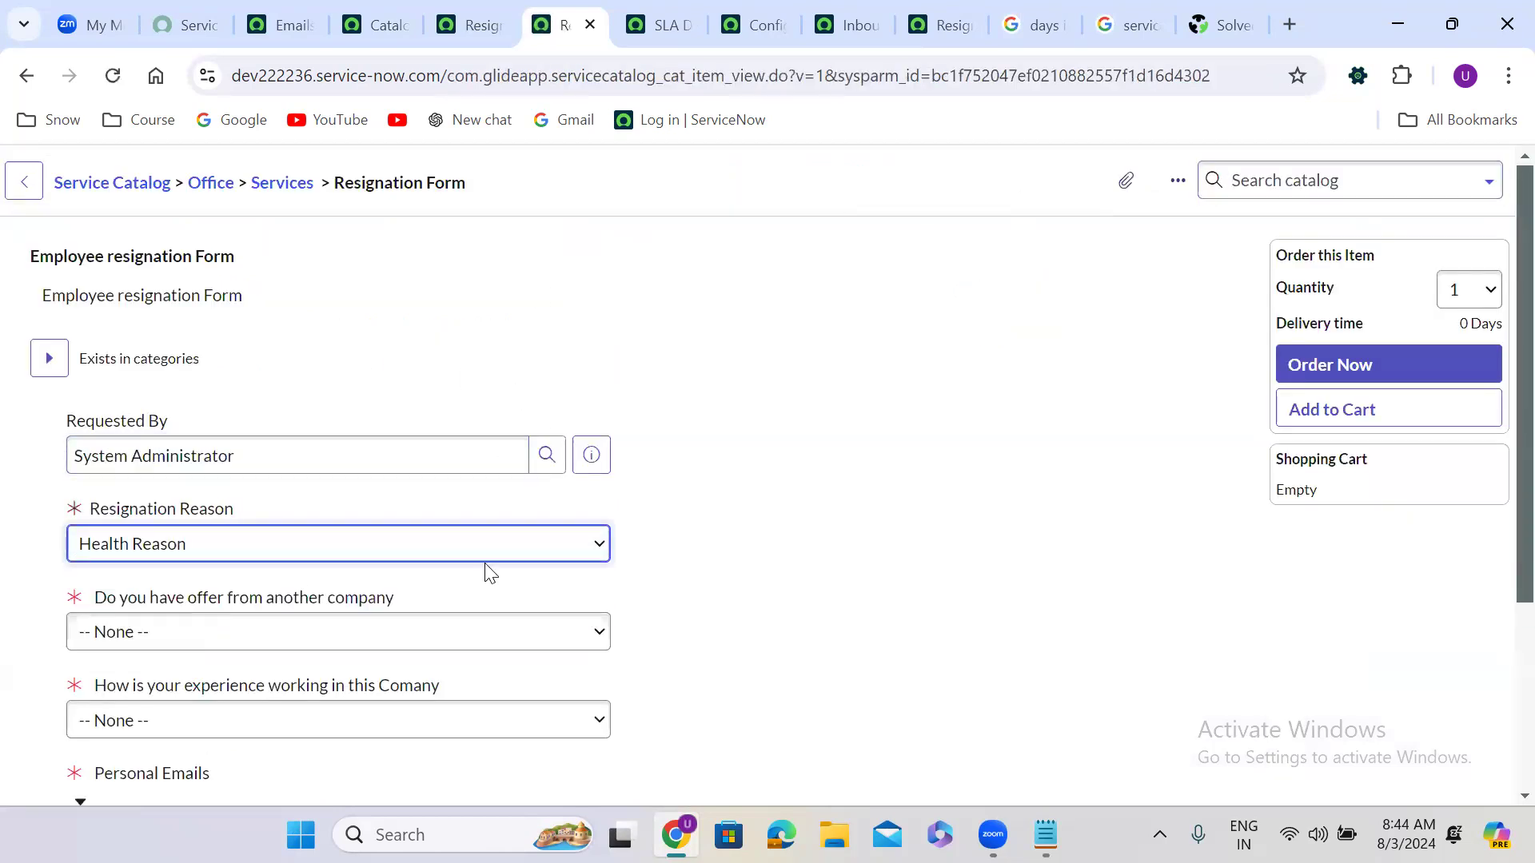
{"action": "key", "text": "Down"}
{"action": "scroll", "coordinate": [781, 589], "scroll_direction": "down", "scroll_amount": 3}
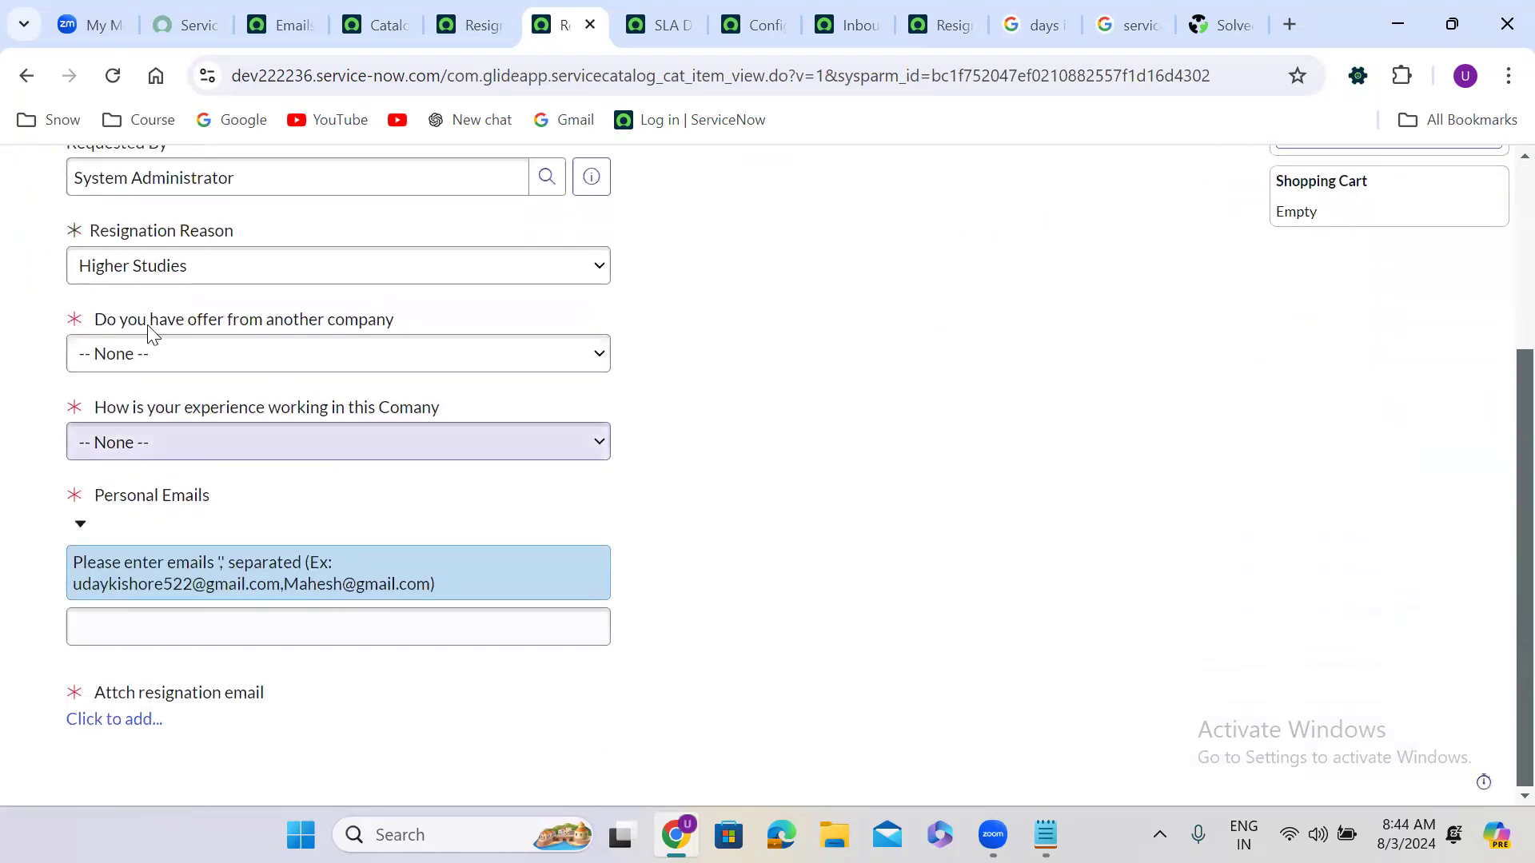
{"action": "left_click", "coordinate": [124, 353]}
{"action": "left_click", "coordinate": [154, 391]}
{"action": "left_click", "coordinate": [124, 364]}
{"action": "left_click", "coordinate": [125, 403]}
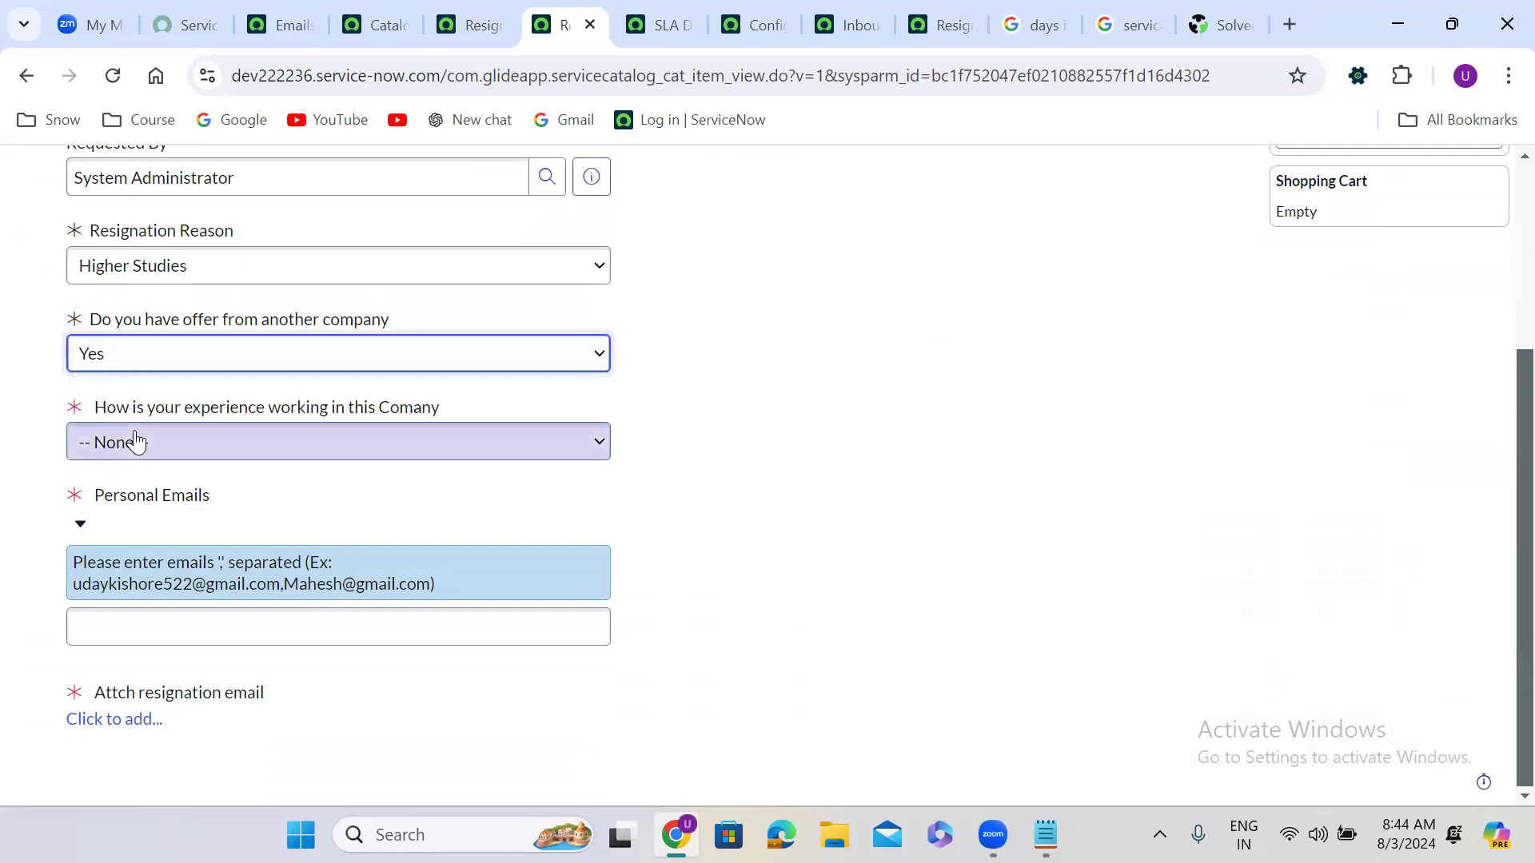
{"action": "left_click", "coordinate": [136, 441]}
{"action": "left_click", "coordinate": [138, 507]}
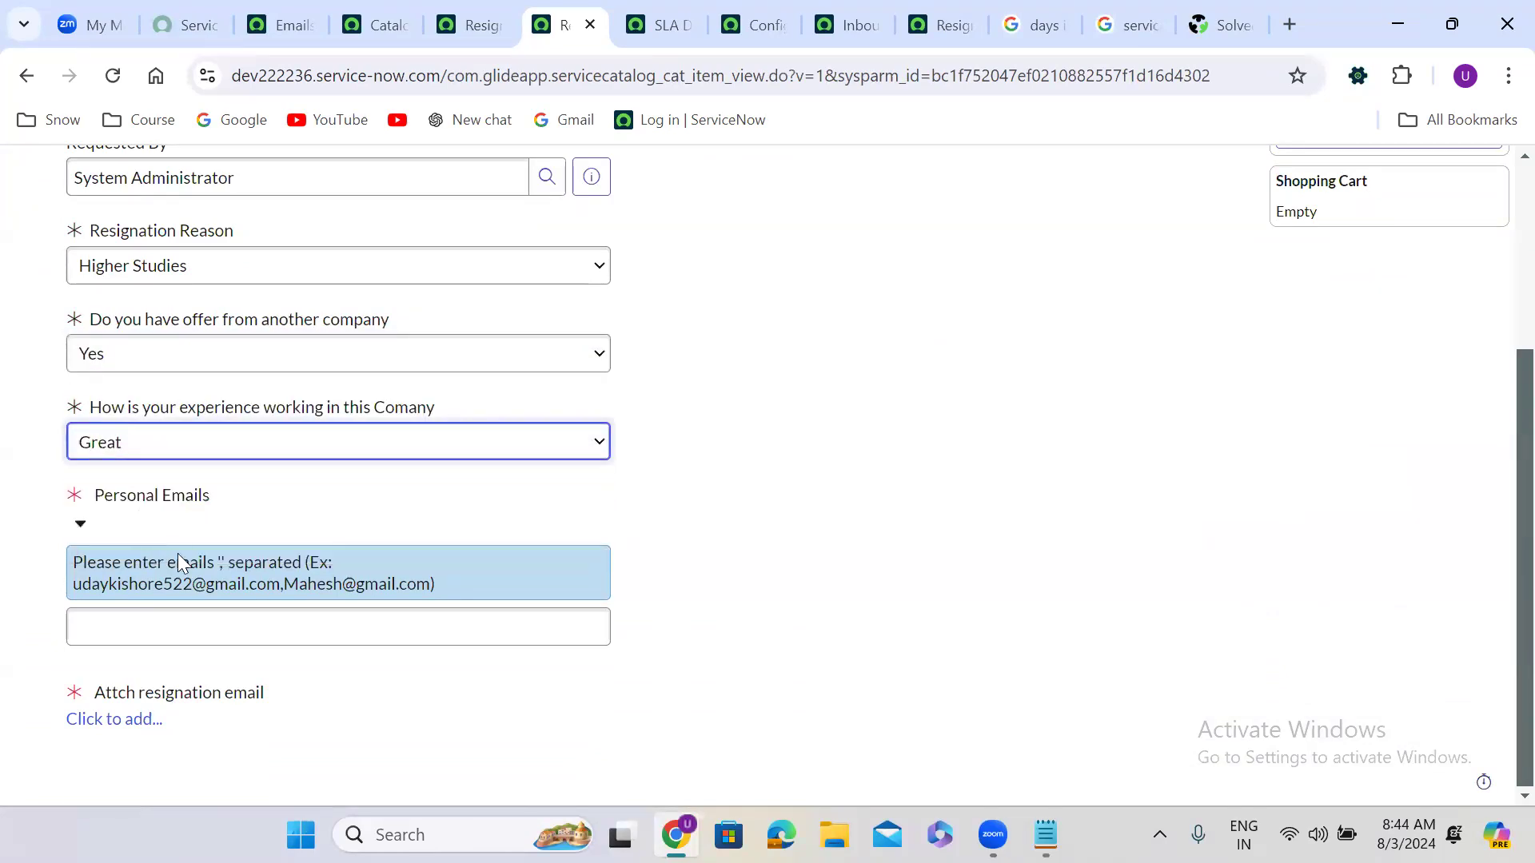
Step: Paste the example e-mails into personal emails, attach onsubmit use cases.txt, and order
{"action": "left_click_drag", "start_coordinate": [76, 583], "coordinate": [433, 584]}
{"action": "key", "text": "ctrl+c"}
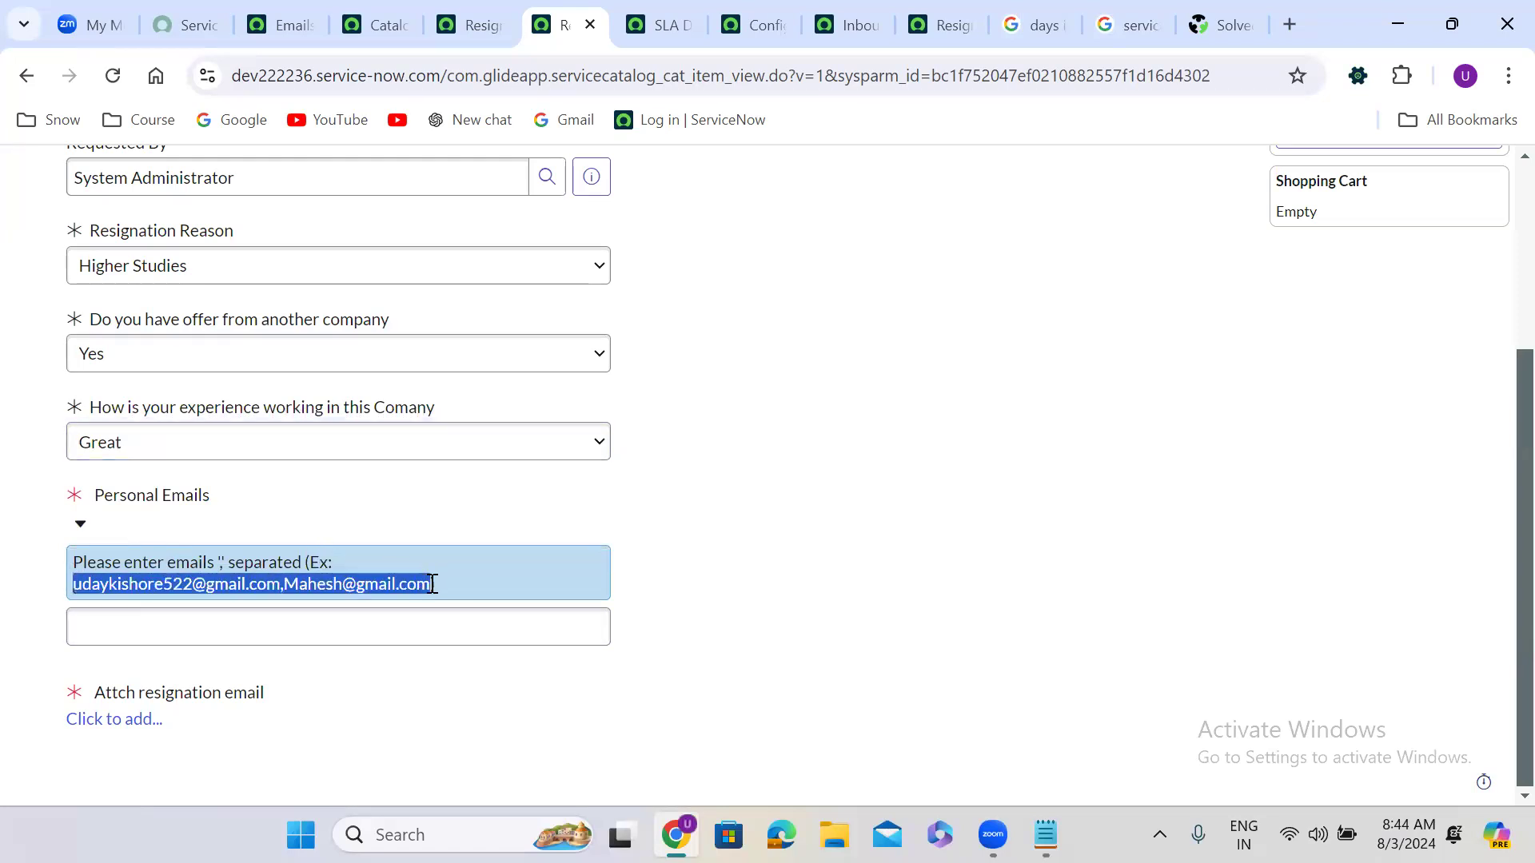
{"action": "left_click", "coordinate": [437, 624]}
{"action": "key", "text": "ctrl+v"}
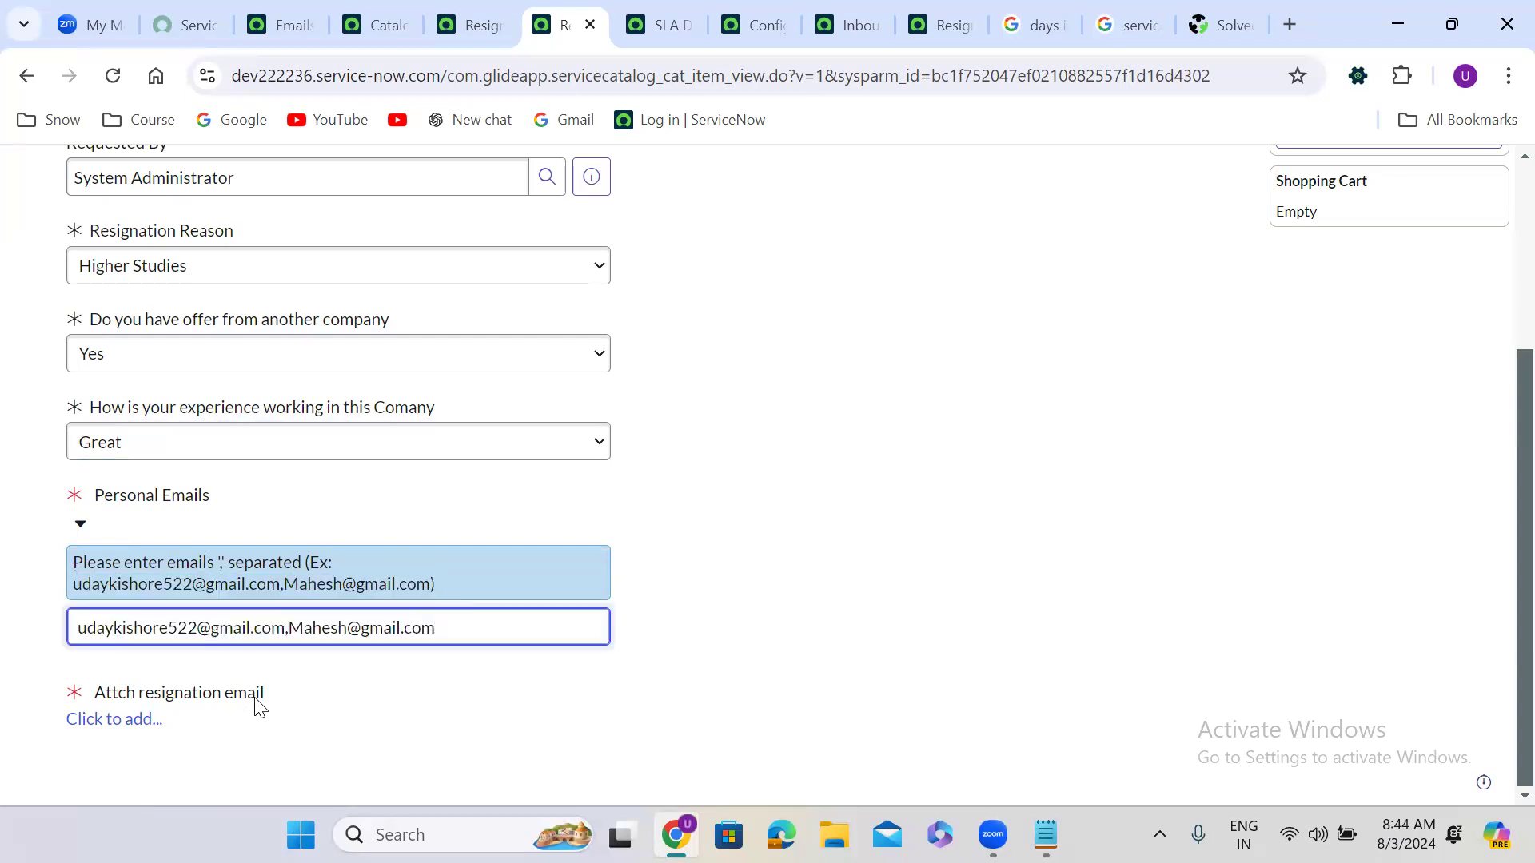
{"action": "left_click", "coordinate": [120, 718]}
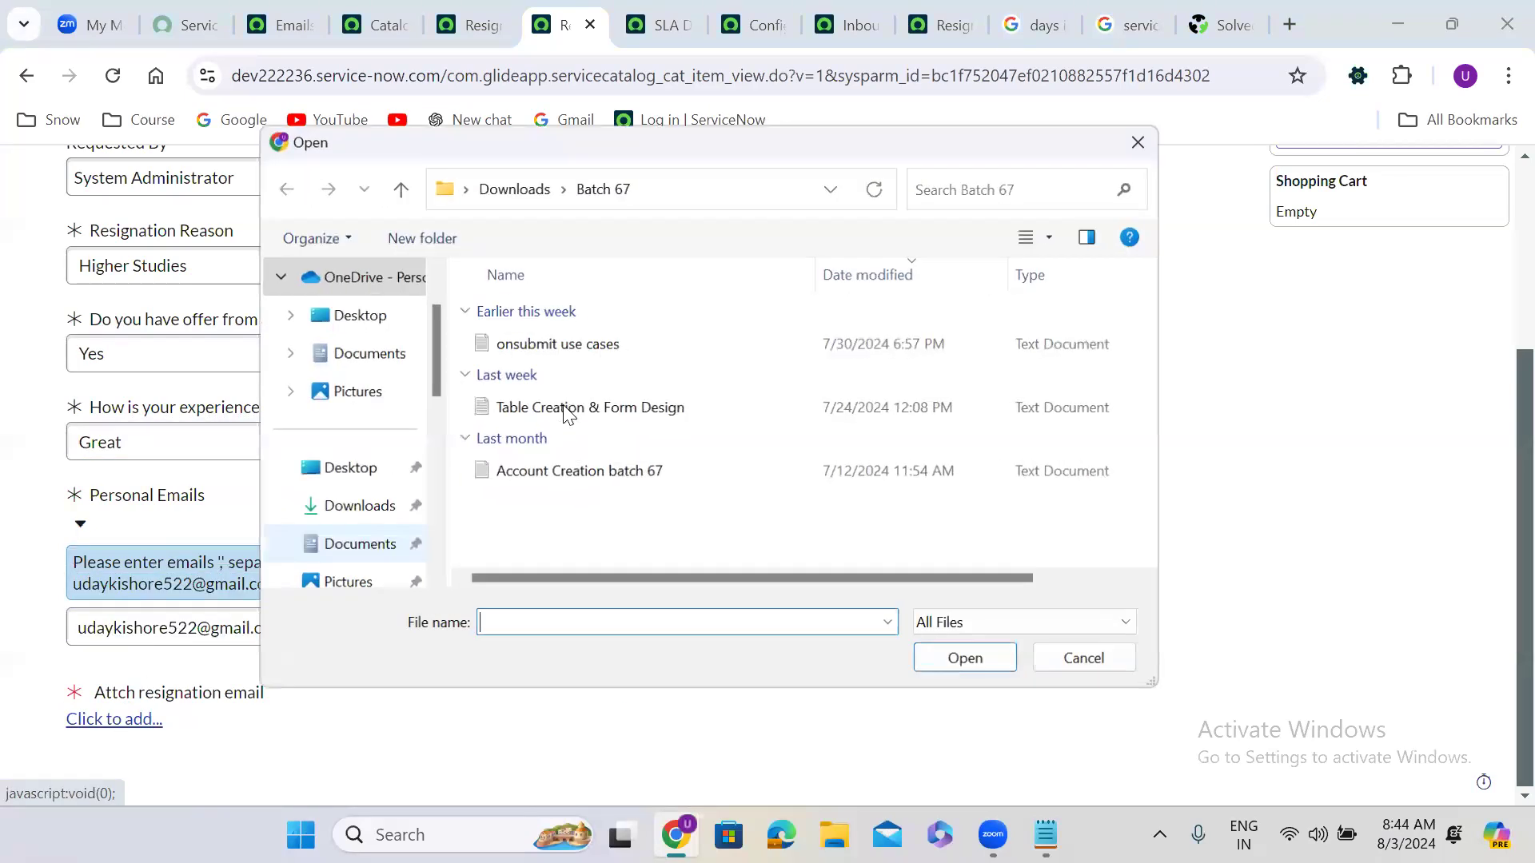
{"action": "left_click", "coordinate": [523, 344]}
{"action": "left_click", "coordinate": [982, 670]}
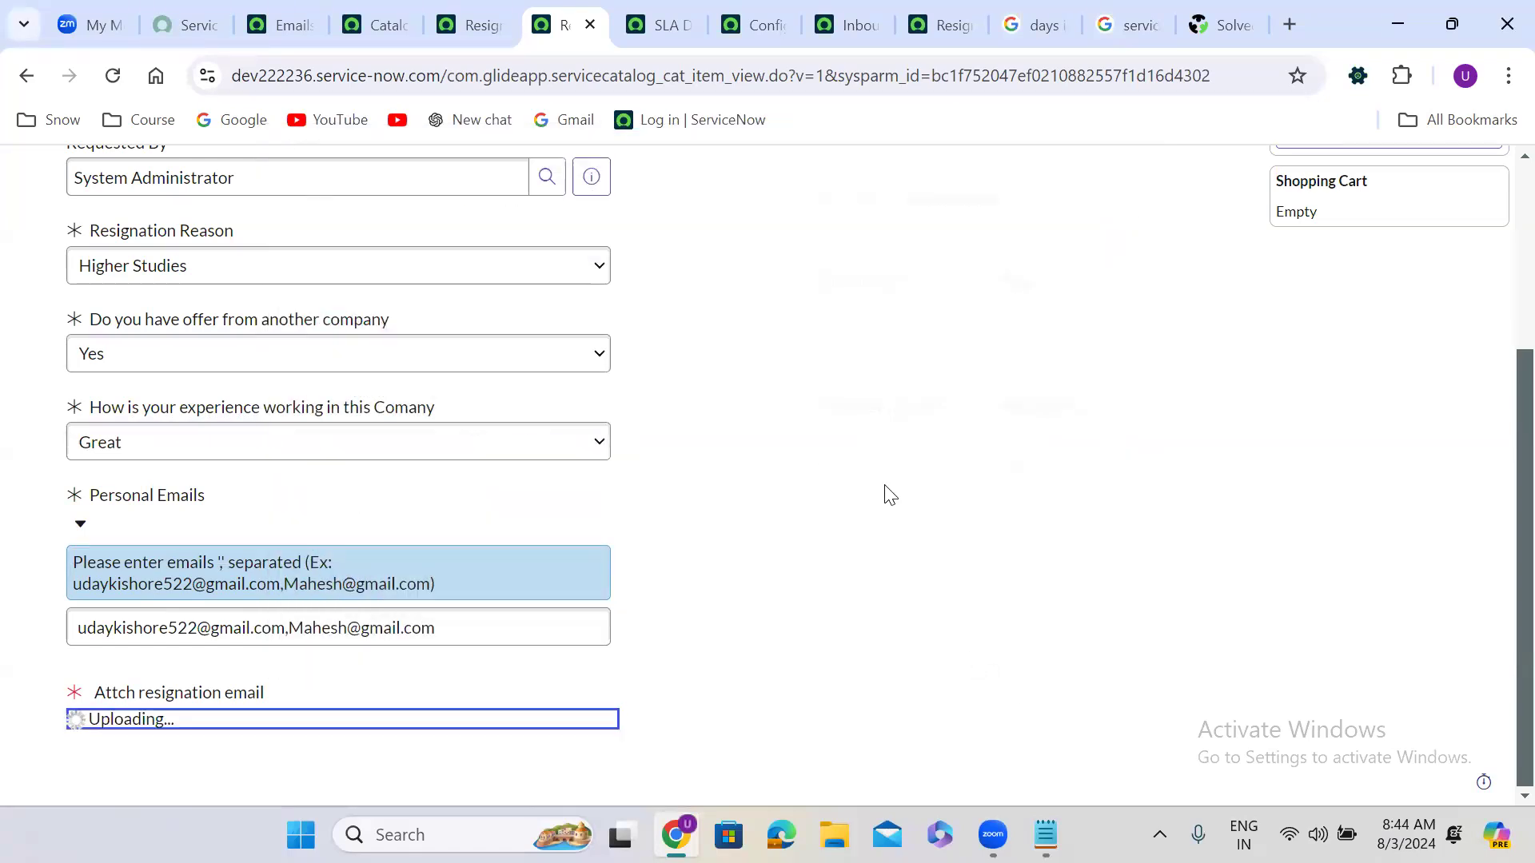
{"action": "scroll", "coordinate": [887, 475], "scroll_direction": "up", "scroll_amount": 3}
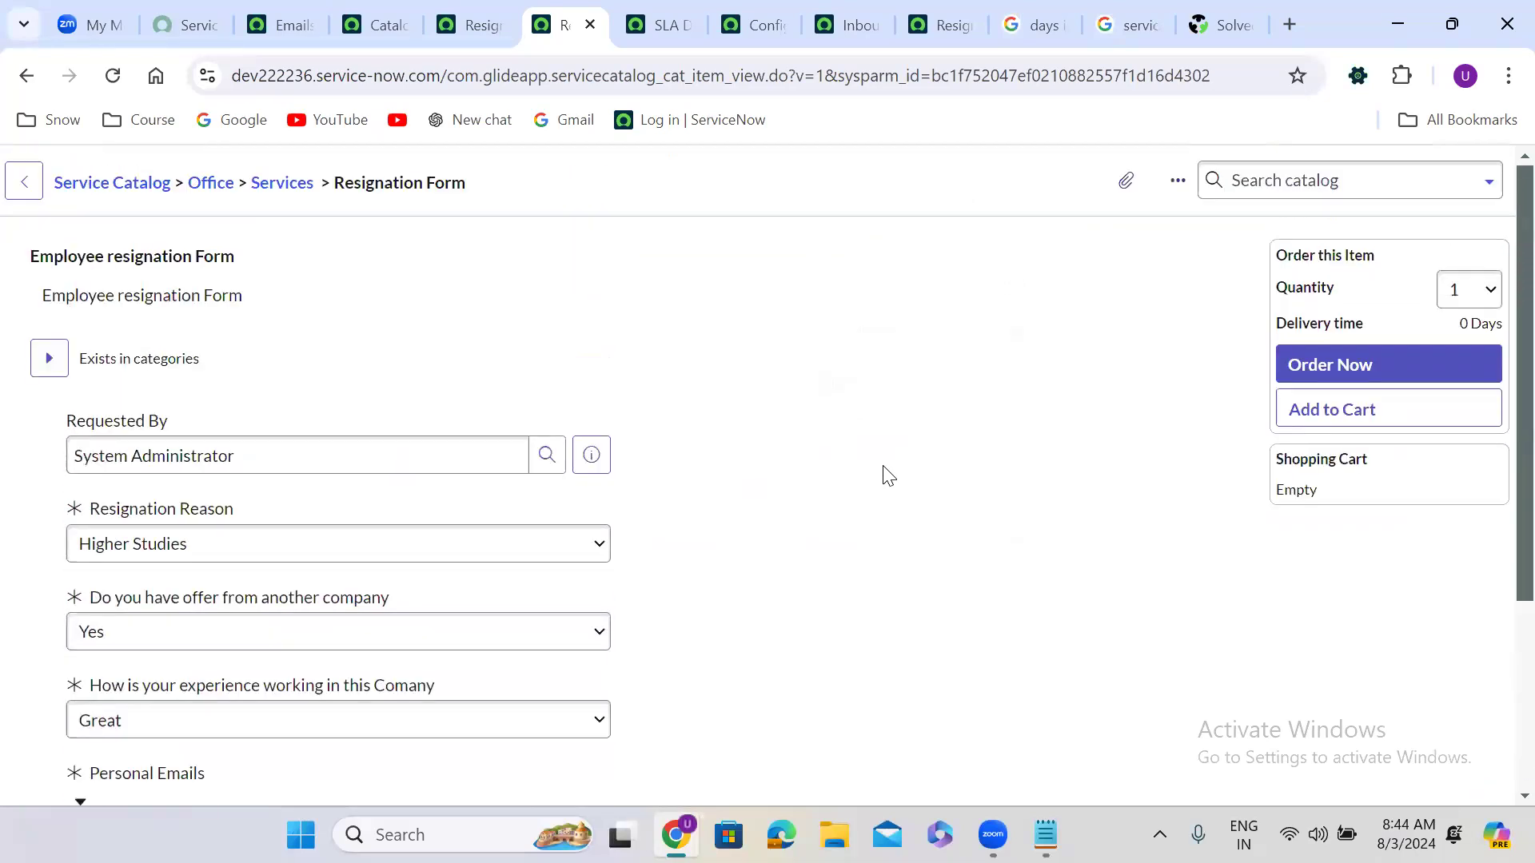
{"action": "left_click", "coordinate": [1349, 362]}
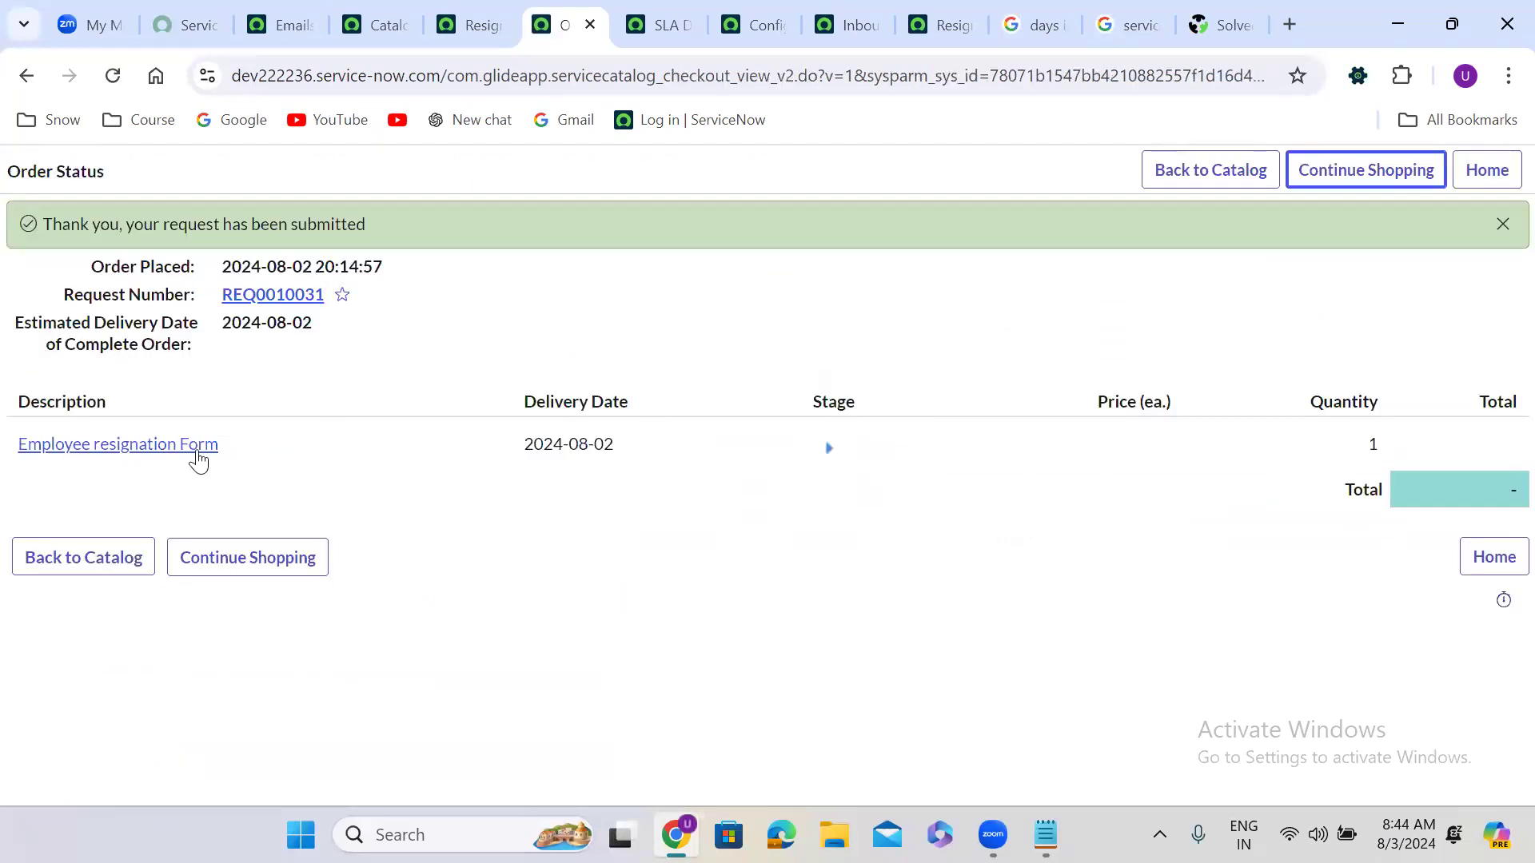
Step: Approve the pending approval on requested item RITM0010040
{"action": "left_click", "coordinate": [125, 451]}
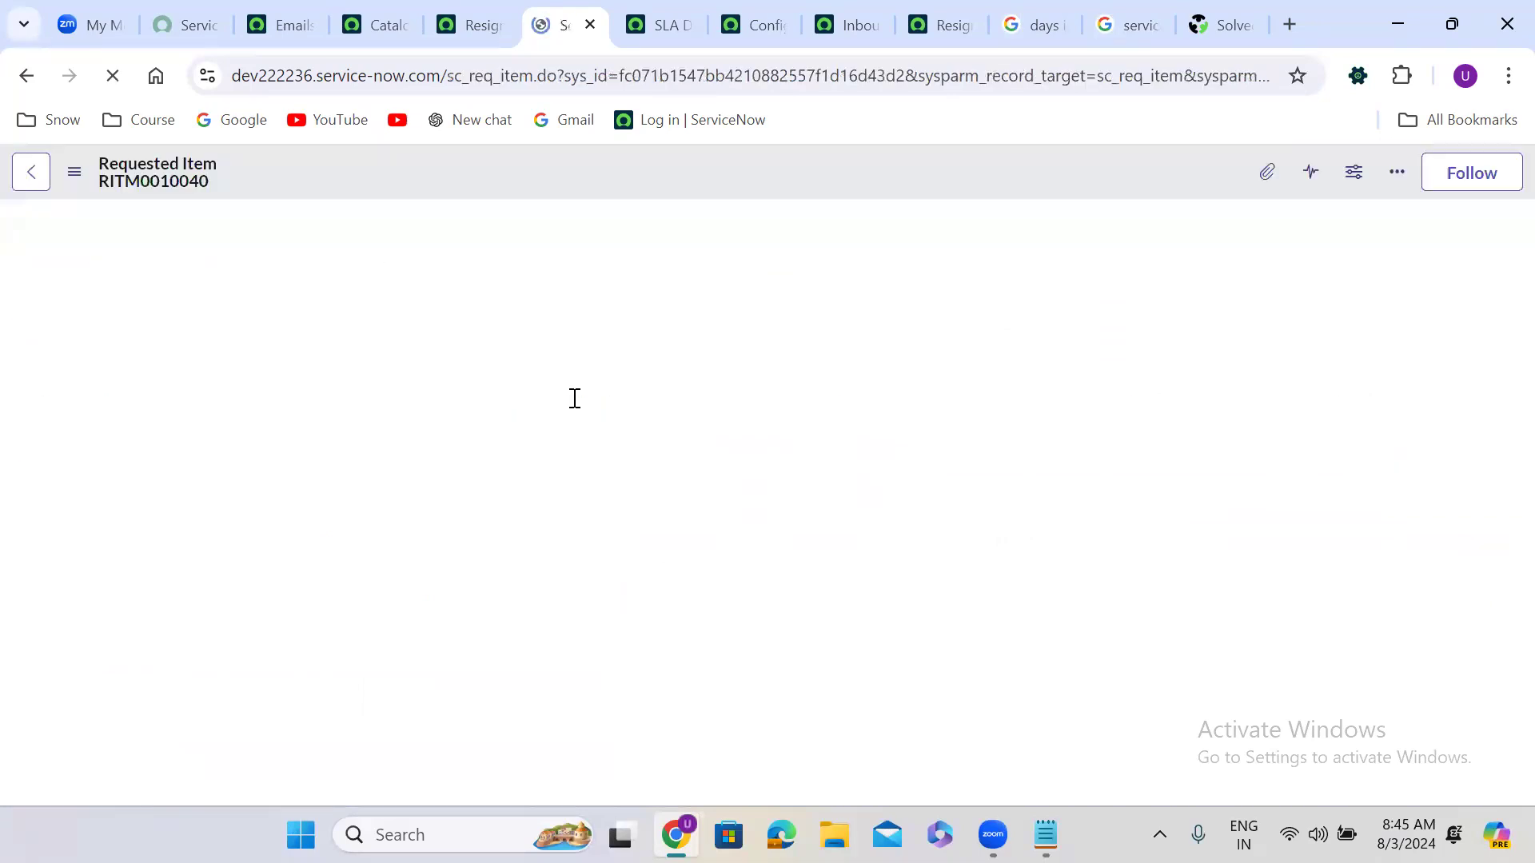
{"action": "scroll", "coordinate": [638, 501], "scroll_direction": "down", "scroll_amount": 20}
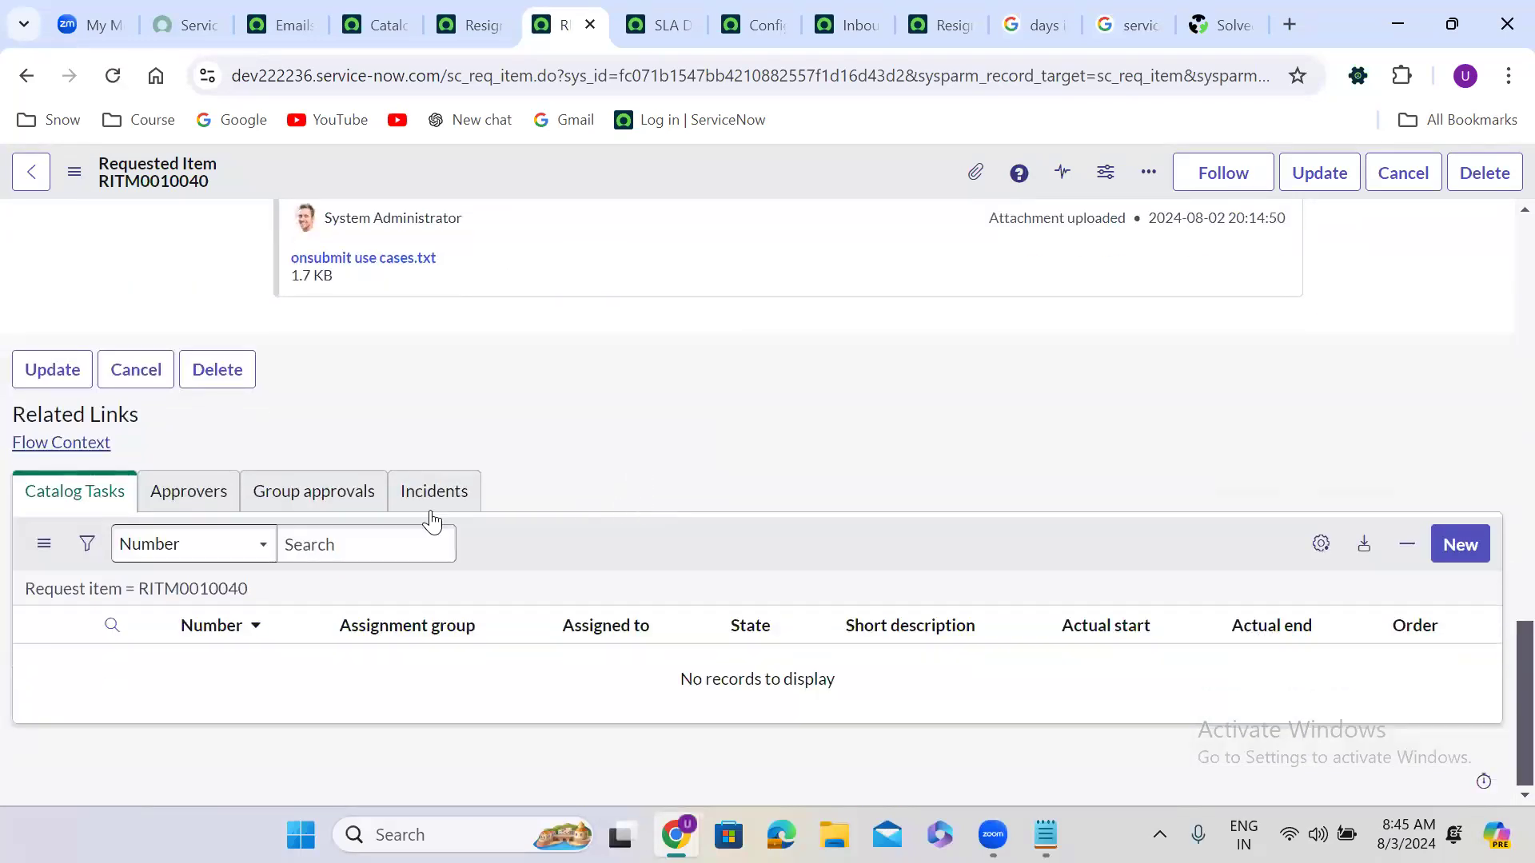
{"action": "left_click", "coordinate": [189, 503]}
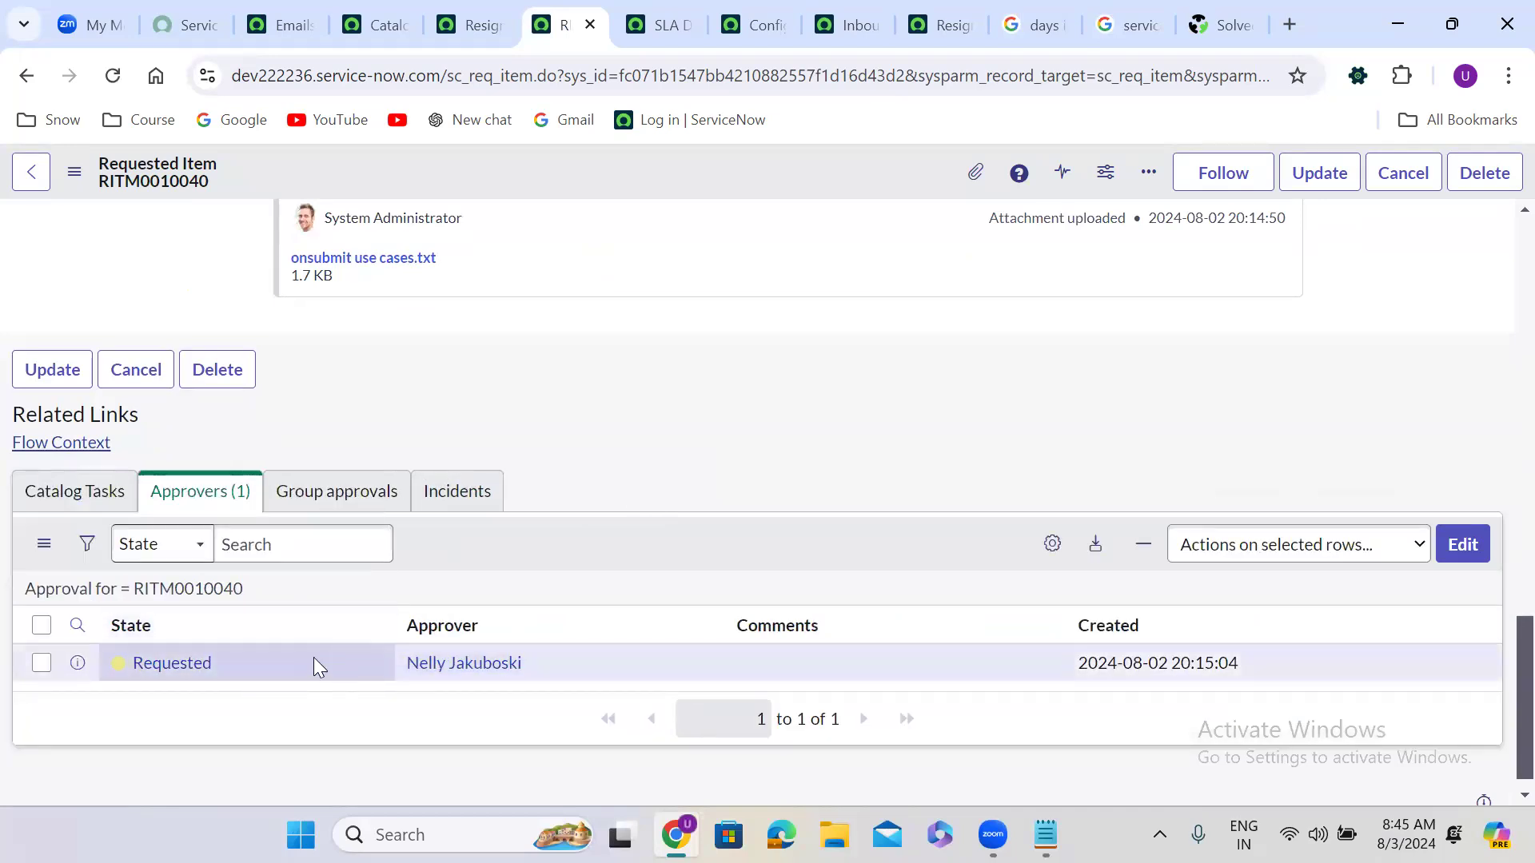
{"action": "right_click", "coordinate": [238, 660]}
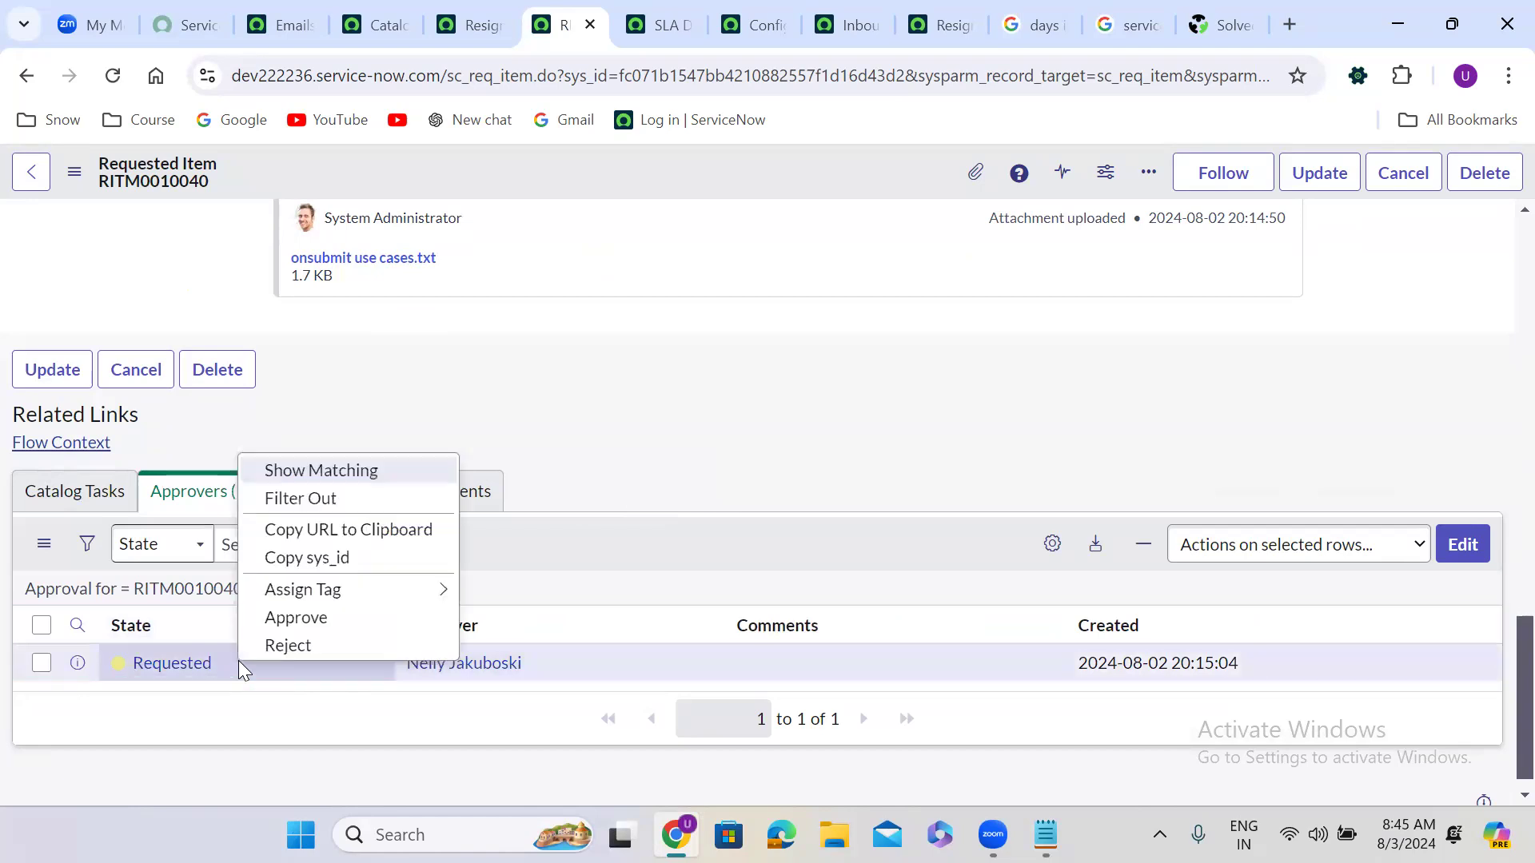
{"action": "left_click", "coordinate": [304, 618]}
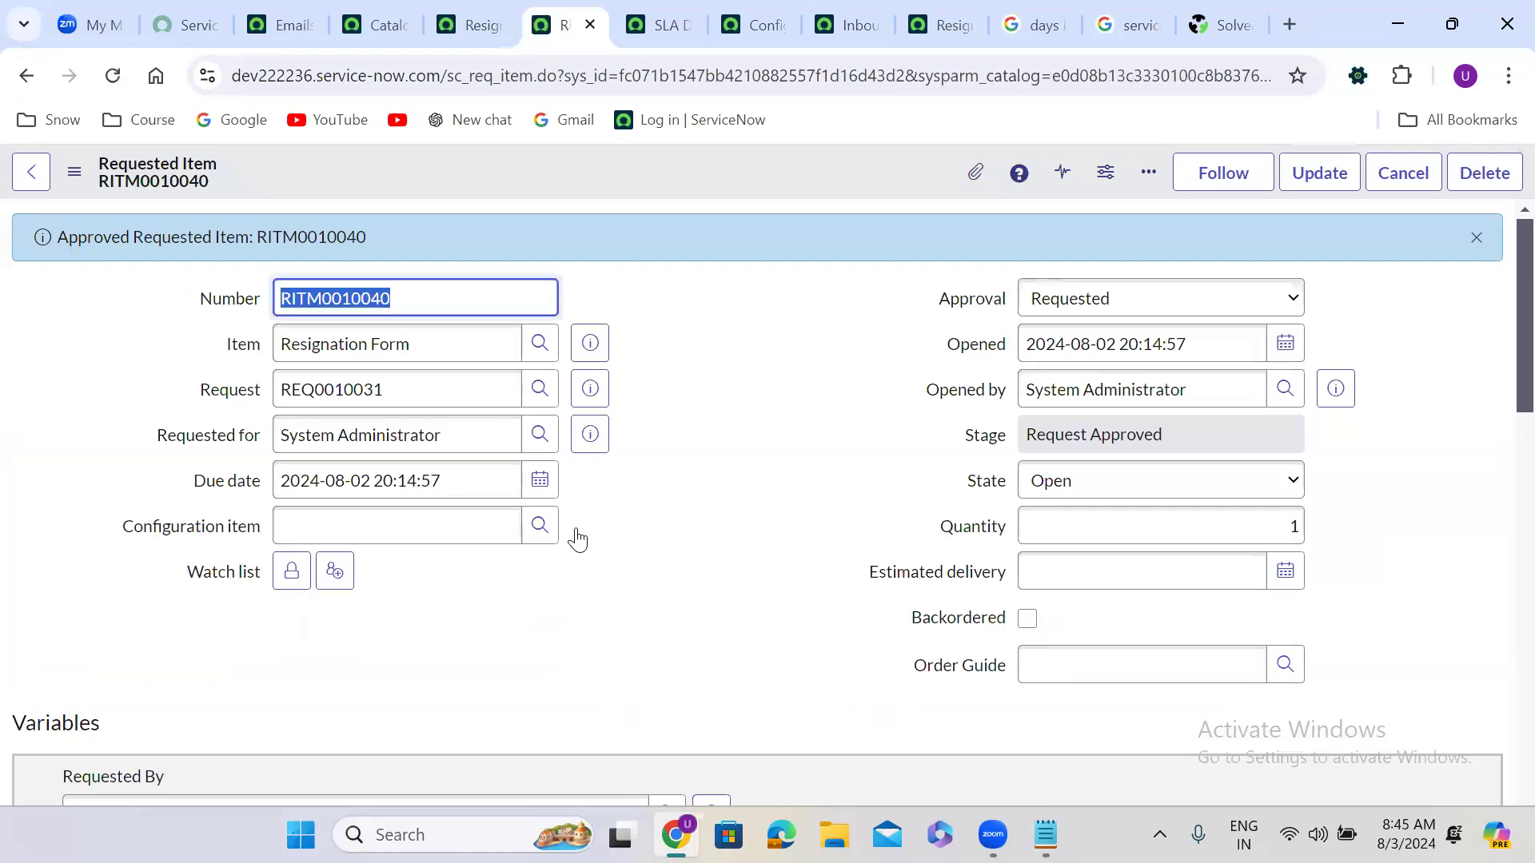
Step: Show the Catalog Tasks related list of RITM0010040, listing SCTASK0010061
{"action": "left_click", "coordinate": [718, 464]}
{"action": "scroll", "coordinate": [717, 464], "scroll_direction": "down", "scroll_amount": 1}
{"action": "scroll", "coordinate": [719, 472], "scroll_direction": "down", "scroll_amount": 6}
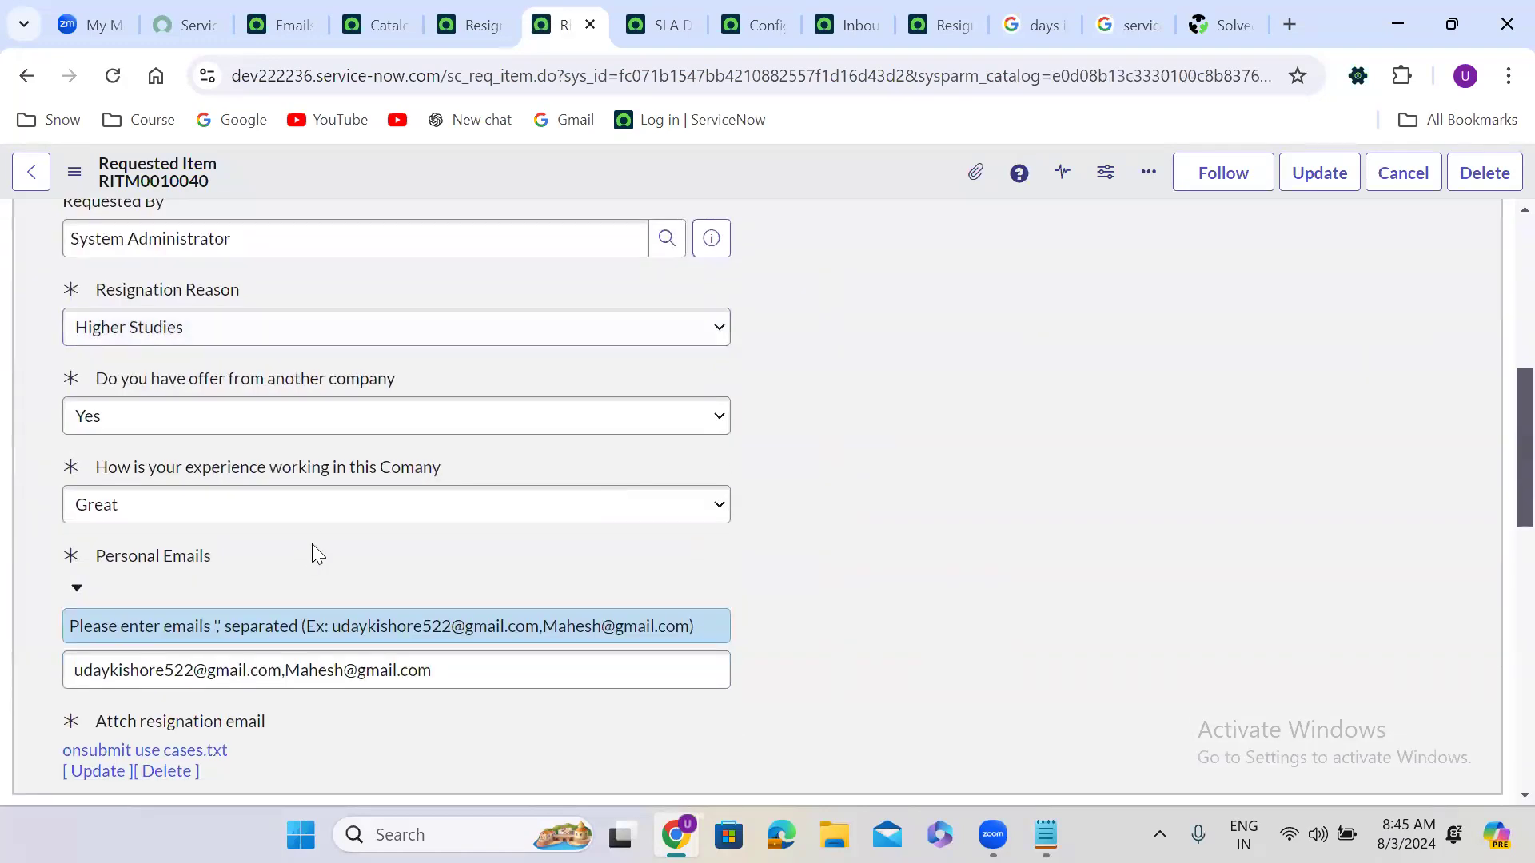
{"action": "scroll", "coordinate": [794, 520], "scroll_direction": "down", "scroll_amount": 15}
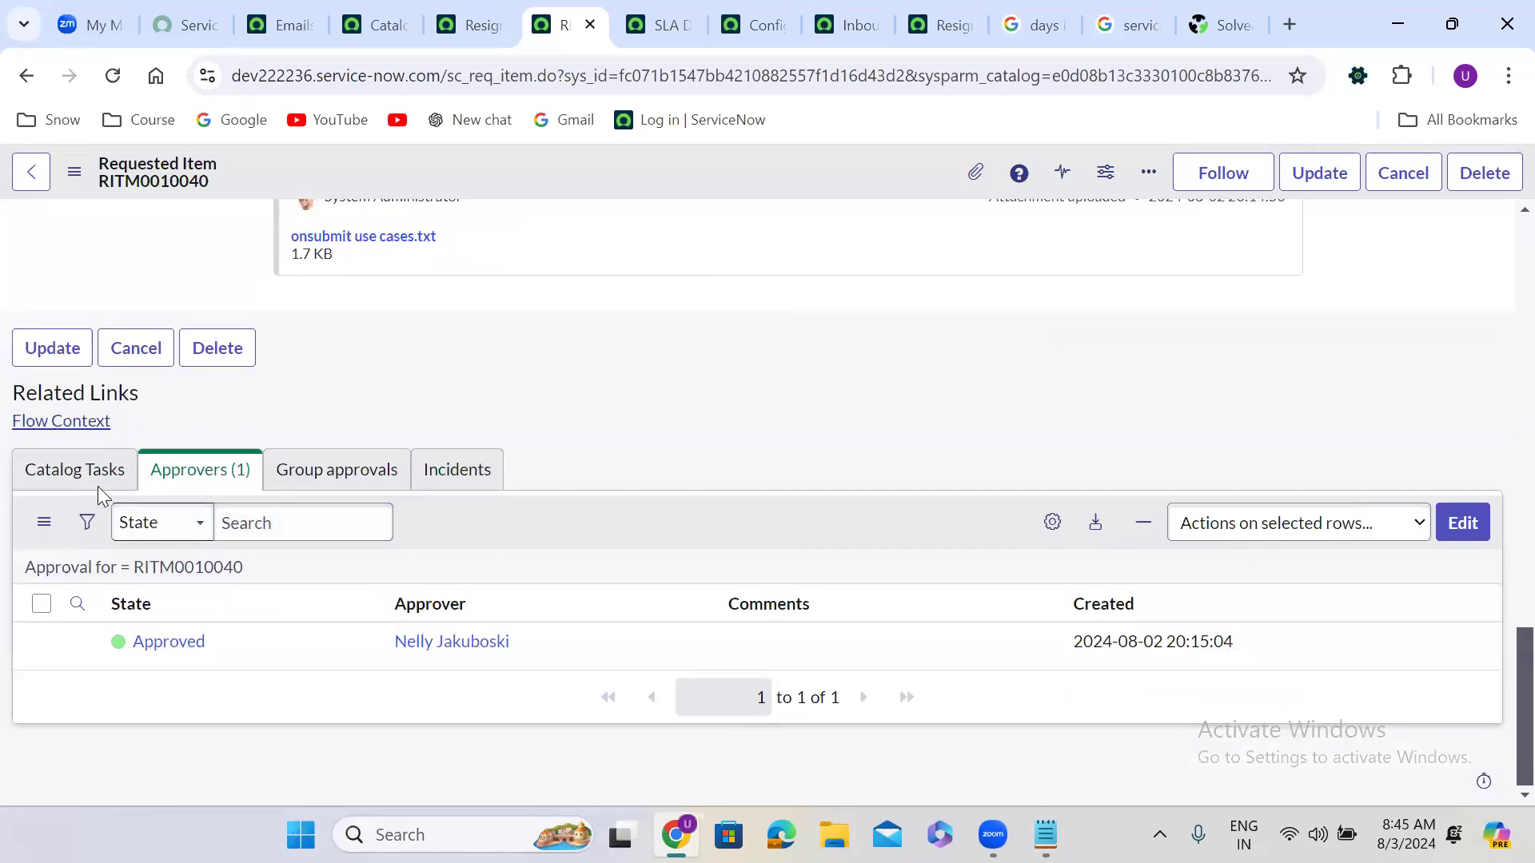
{"action": "left_click", "coordinate": [96, 479]}
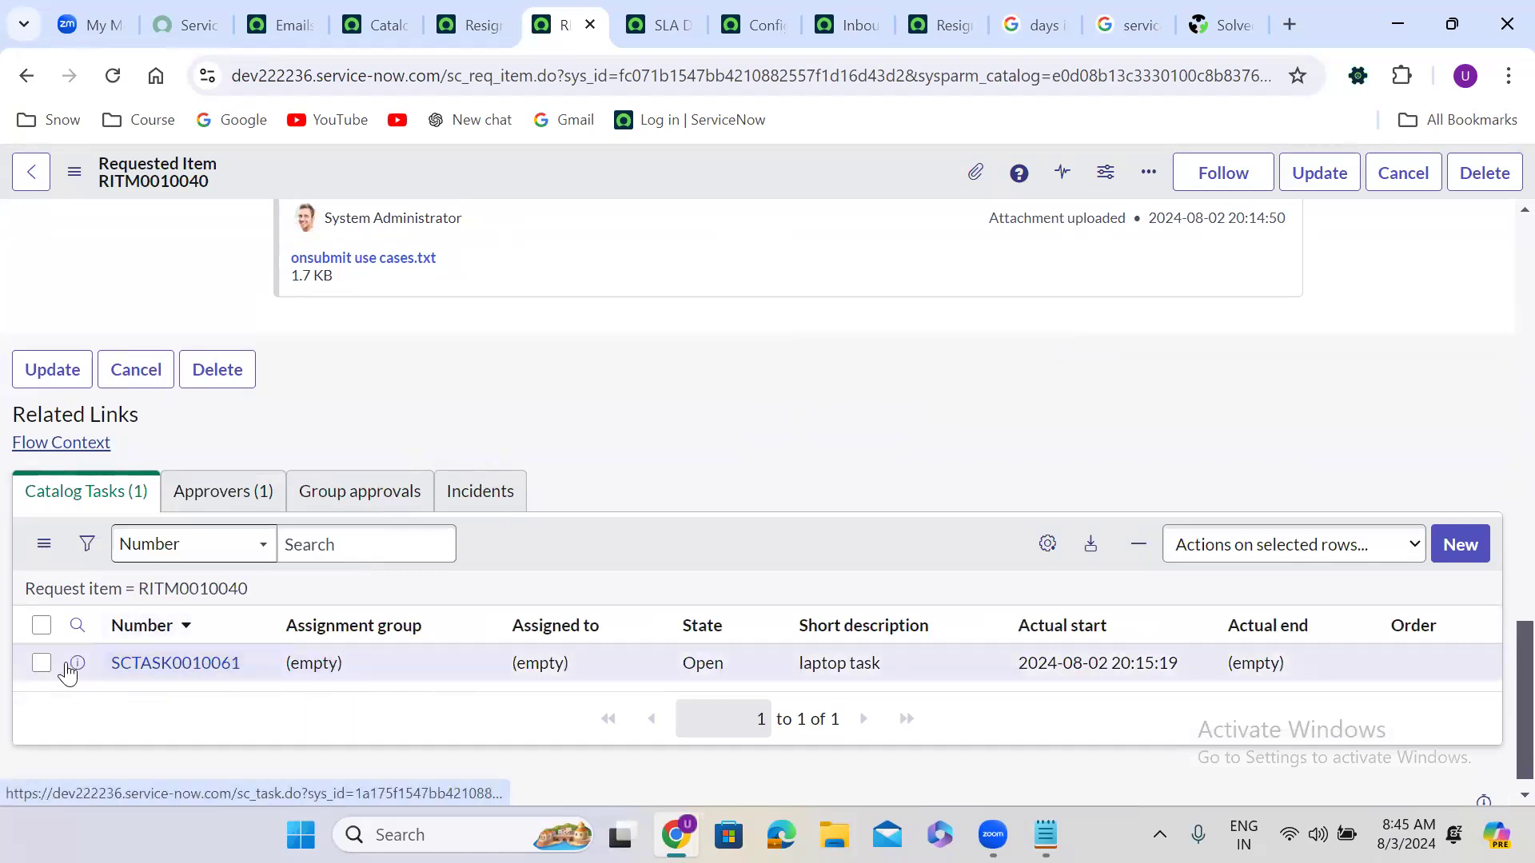
Step: Set catalog task SCTASK0010061 to Closed Complete and save it
{"action": "right_click", "coordinate": [76, 664]}
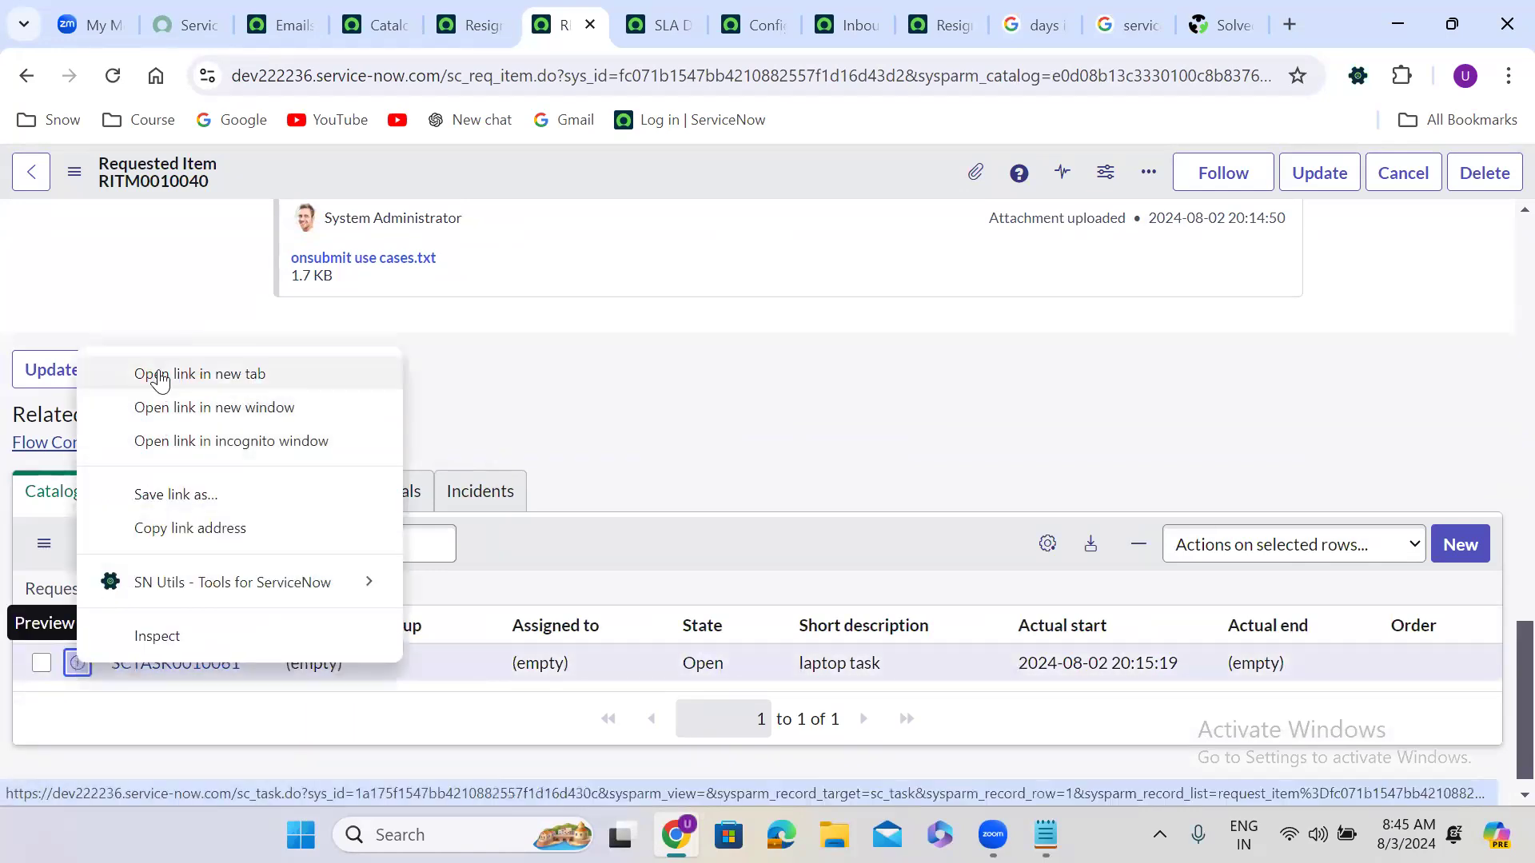
{"action": "left_click", "coordinate": [160, 375]}
{"action": "left_click", "coordinate": [592, 28]}
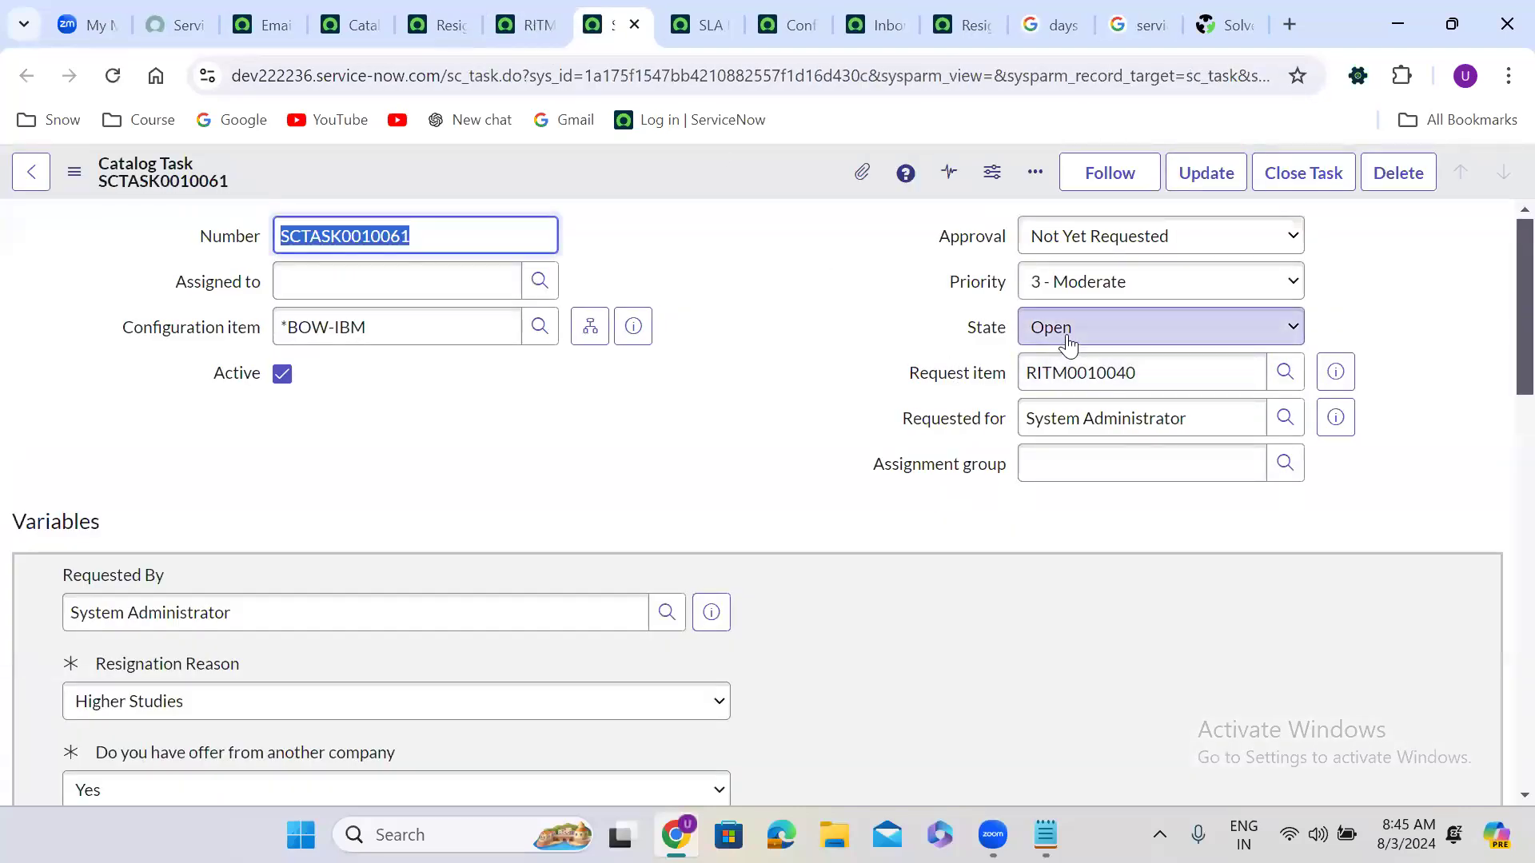
{"action": "left_click", "coordinate": [1068, 342]}
{"action": "left_click", "coordinate": [1120, 418]}
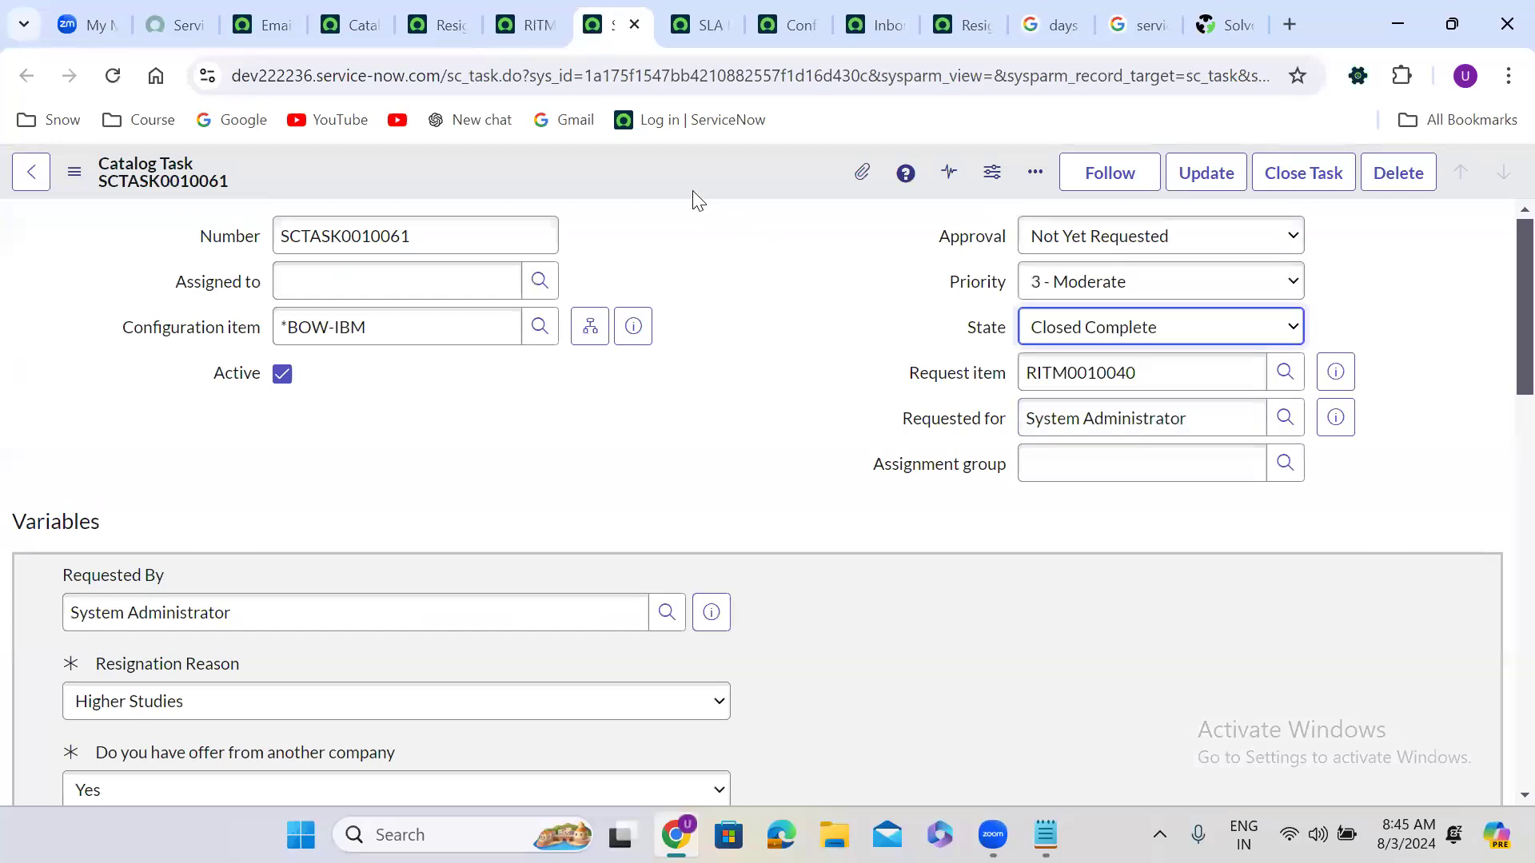
{"action": "right_click", "coordinate": [660, 168]}
{"action": "left_click", "coordinate": [718, 189]}
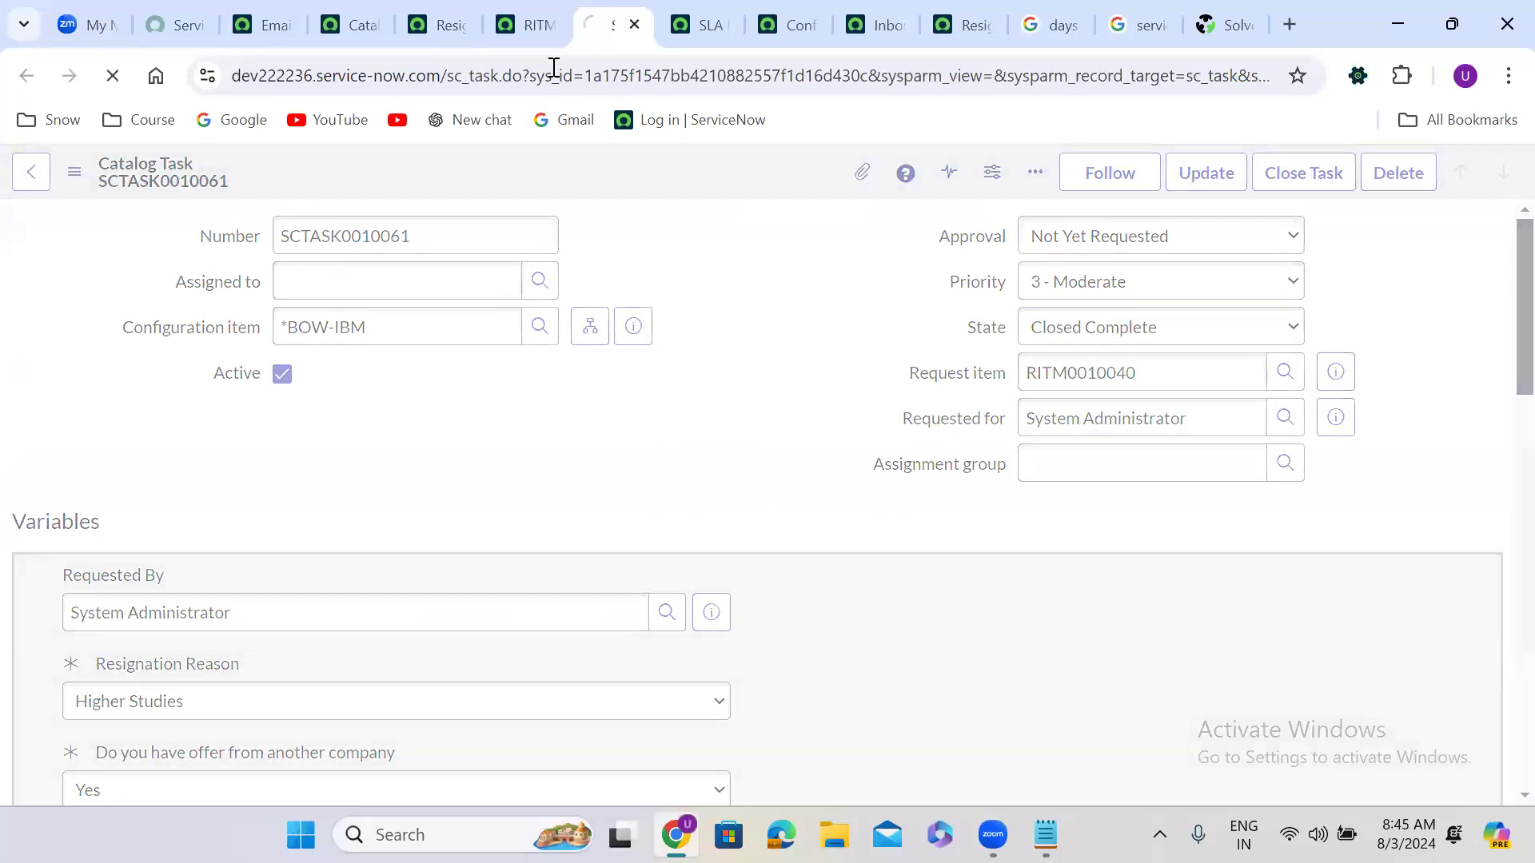
Step: Back on RITM0010040, open the Resignation Form flow context
{"action": "left_click", "coordinate": [531, 22]}
{"action": "scroll", "coordinate": [1499, 240], "scroll_direction": "up", "scroll_amount": 3}
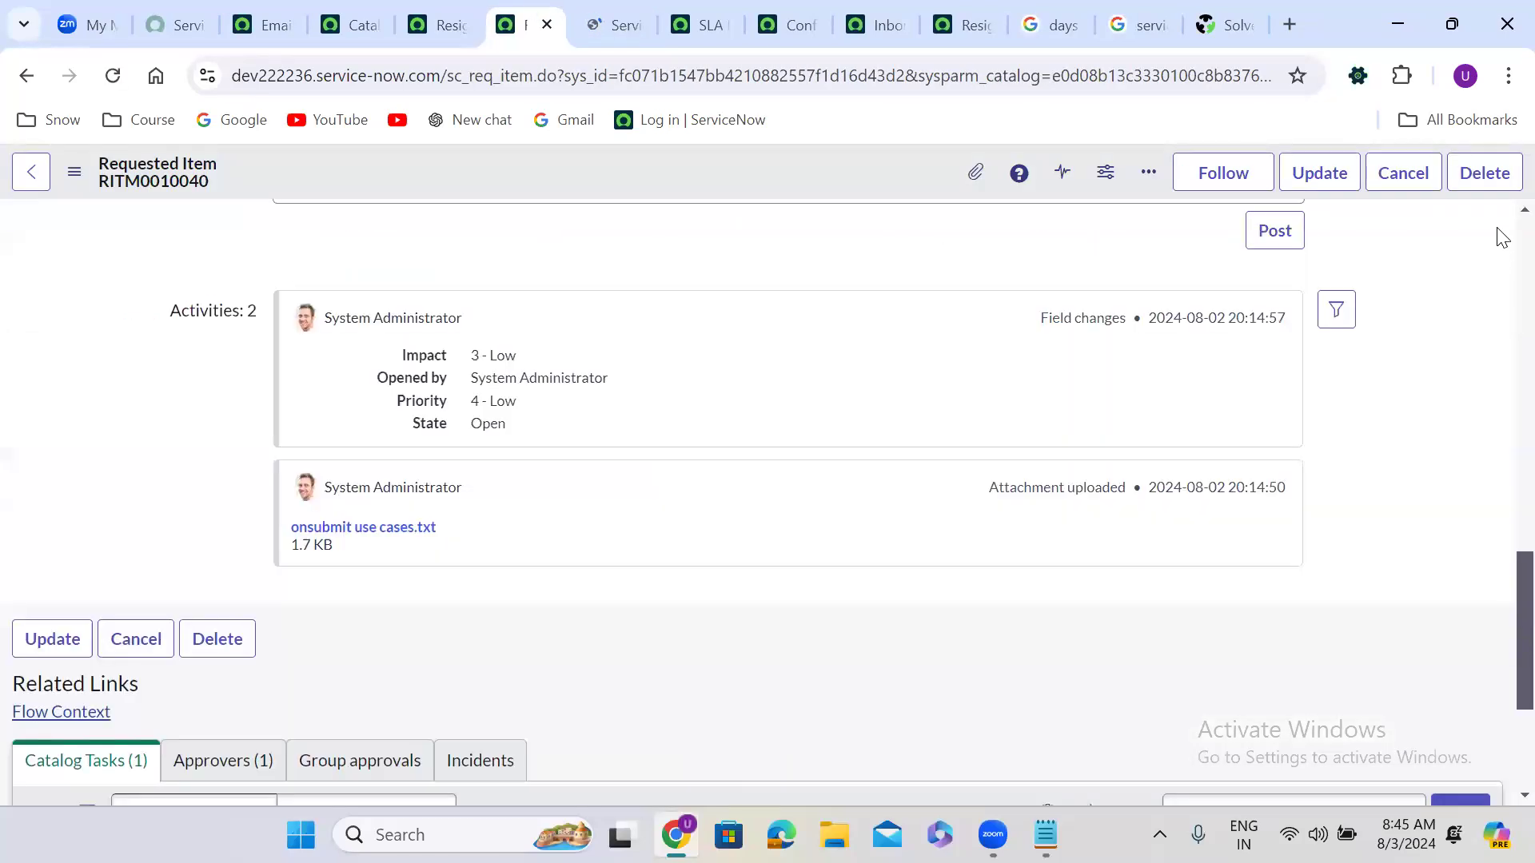
{"action": "scroll", "coordinate": [1499, 240], "scroll_direction": "up", "scroll_amount": 10}
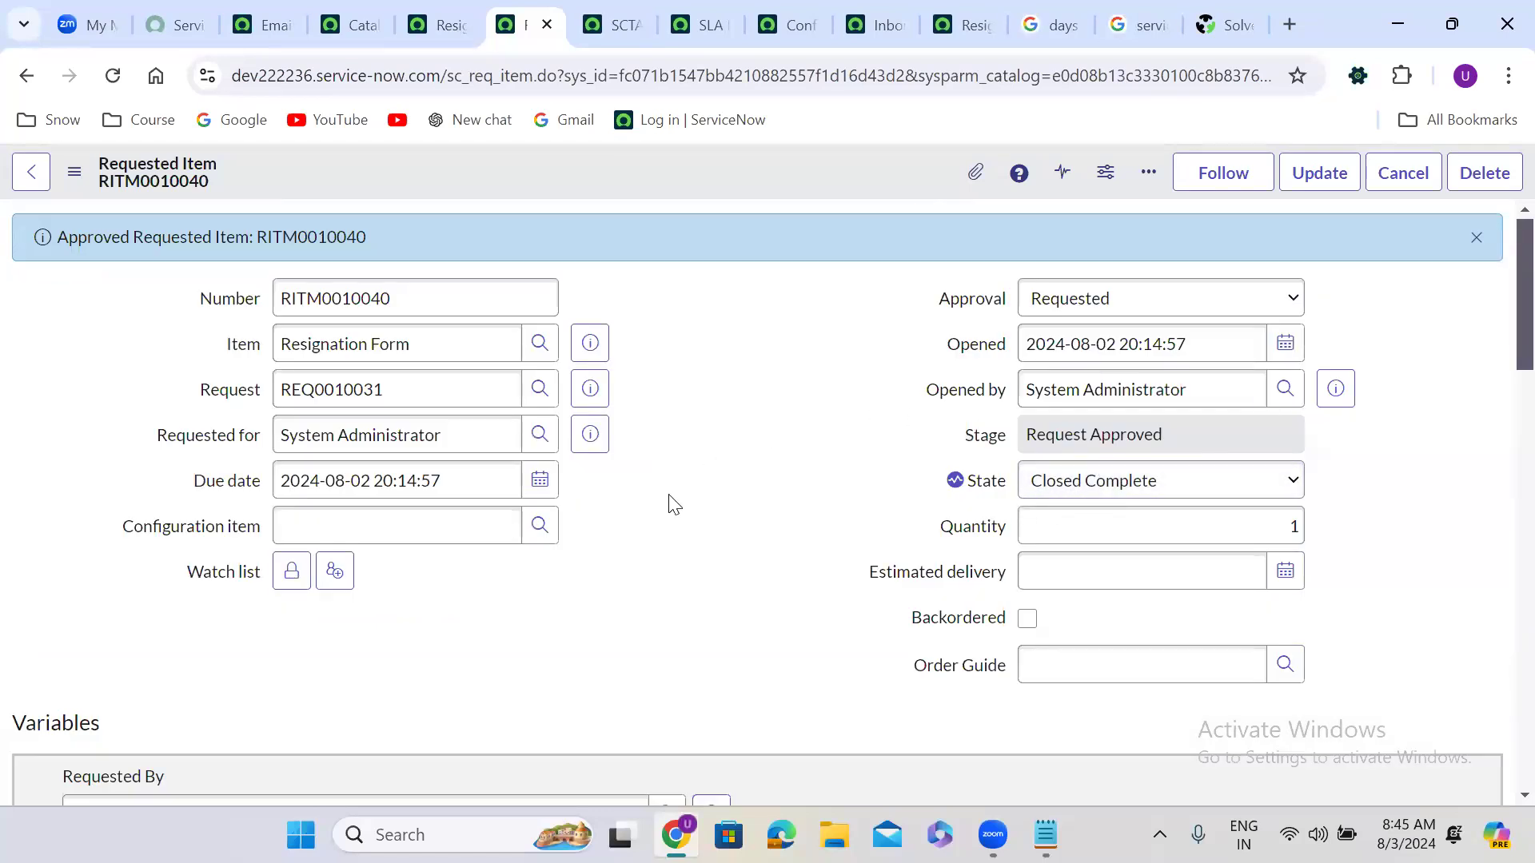
{"action": "scroll", "coordinate": [627, 548], "scroll_direction": "down", "scroll_amount": 5}
{"action": "scroll", "coordinate": [627, 547], "scroll_direction": "down", "scroll_amount": 15}
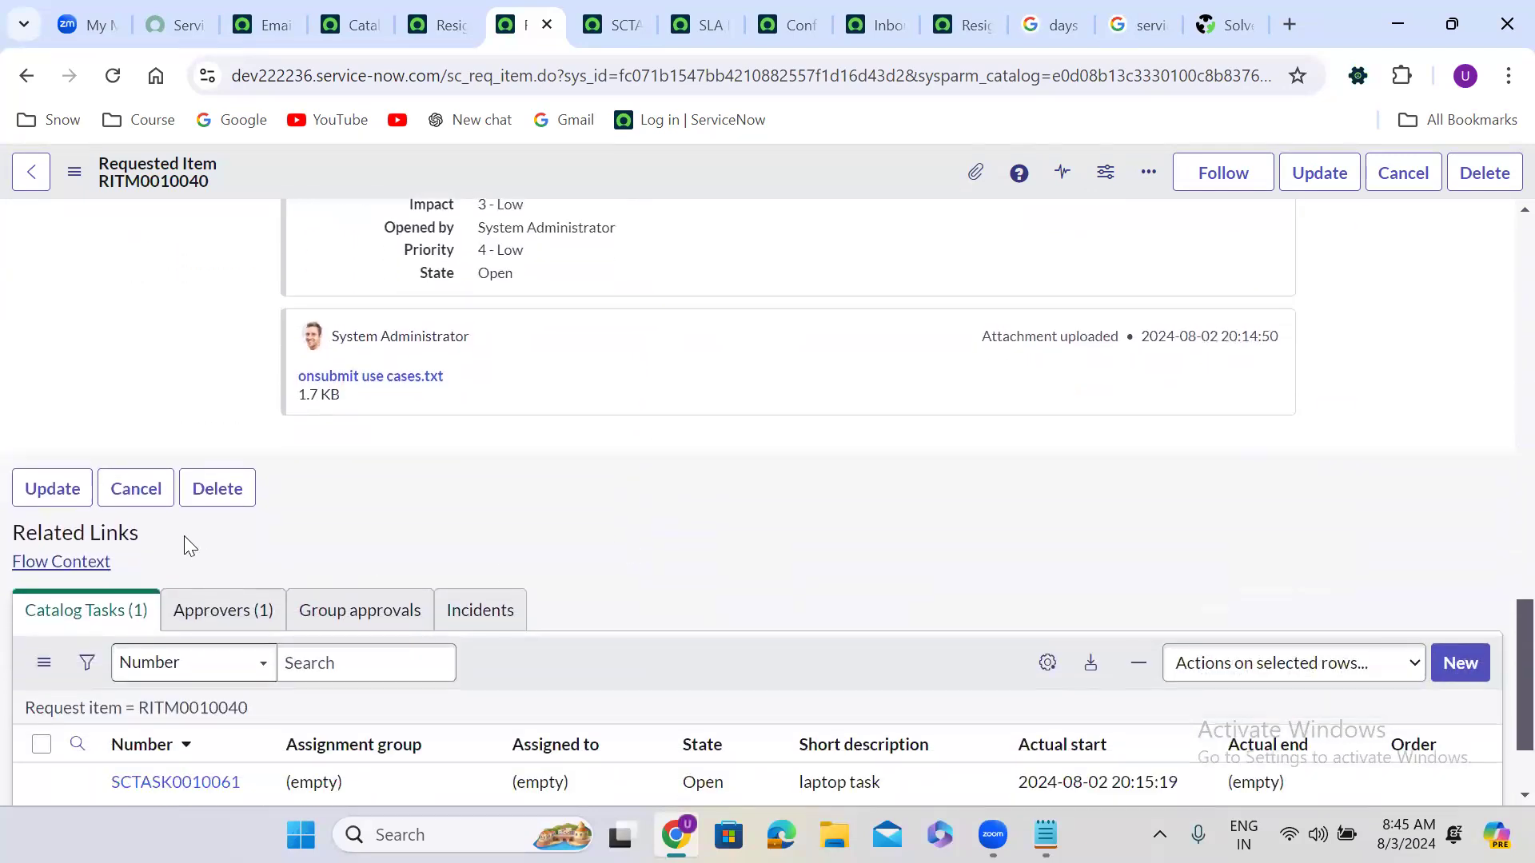
{"action": "left_click", "coordinate": [44, 566]}
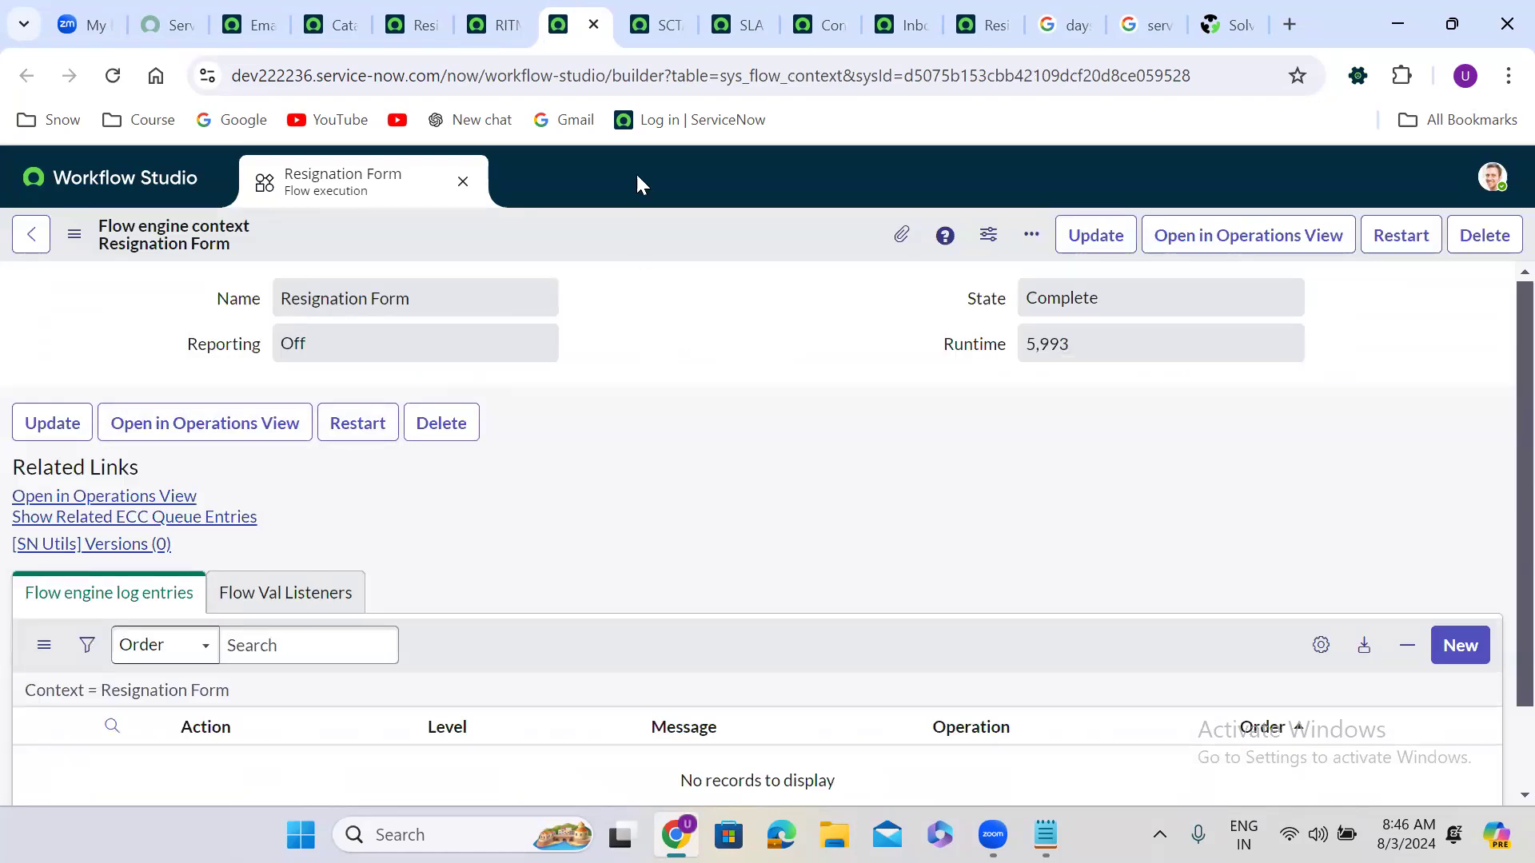
Step: Cycle through the open browser tabs to the Resignation Form catalog item record
{"action": "left_click", "coordinate": [891, 5]}
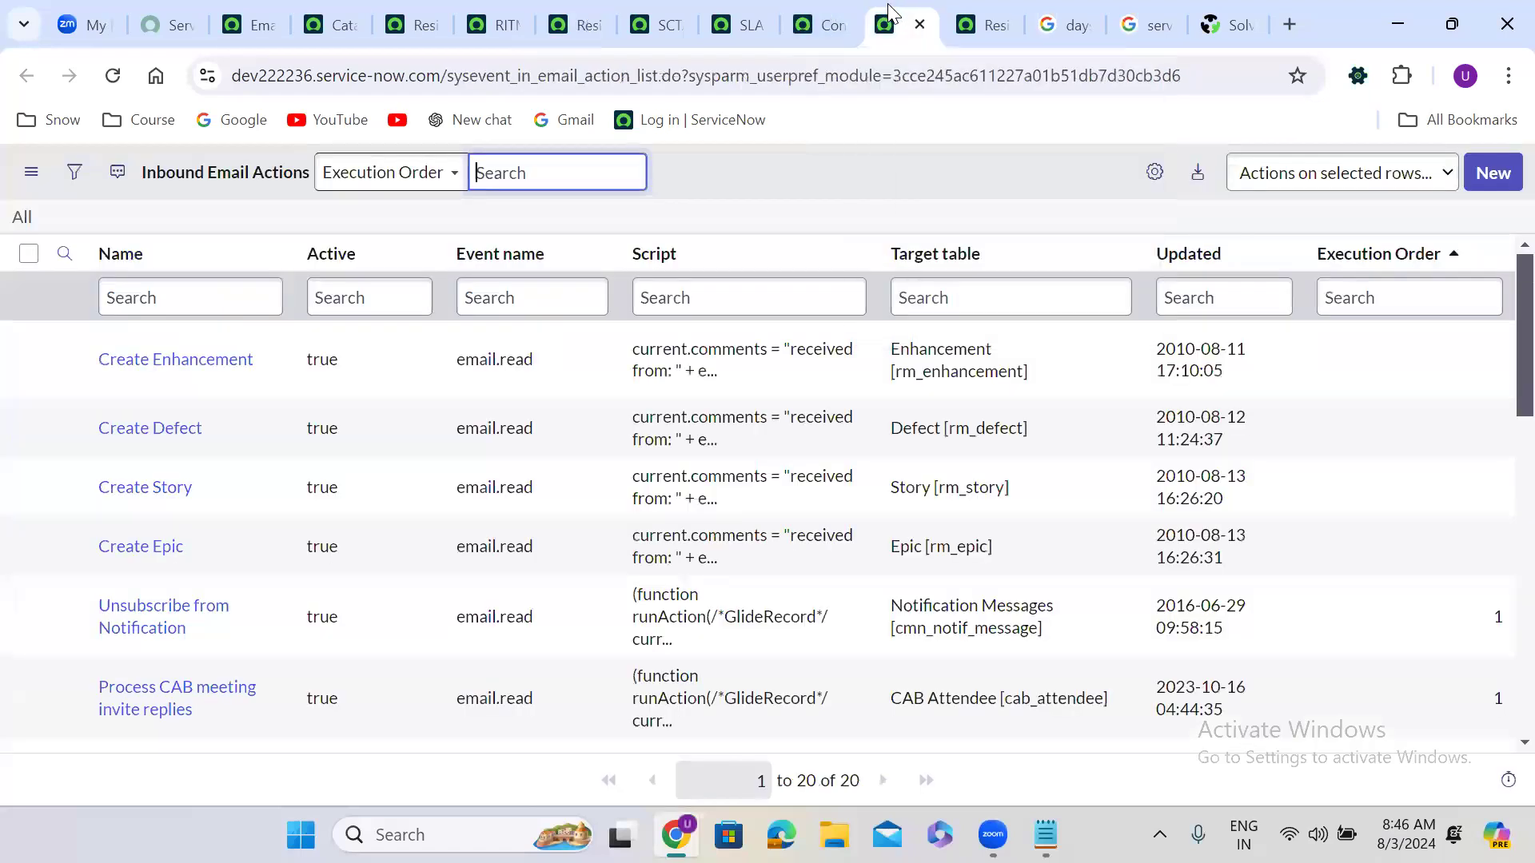
{"action": "left_click", "coordinate": [847, 10]}
{"action": "left_click", "coordinate": [743, 12]}
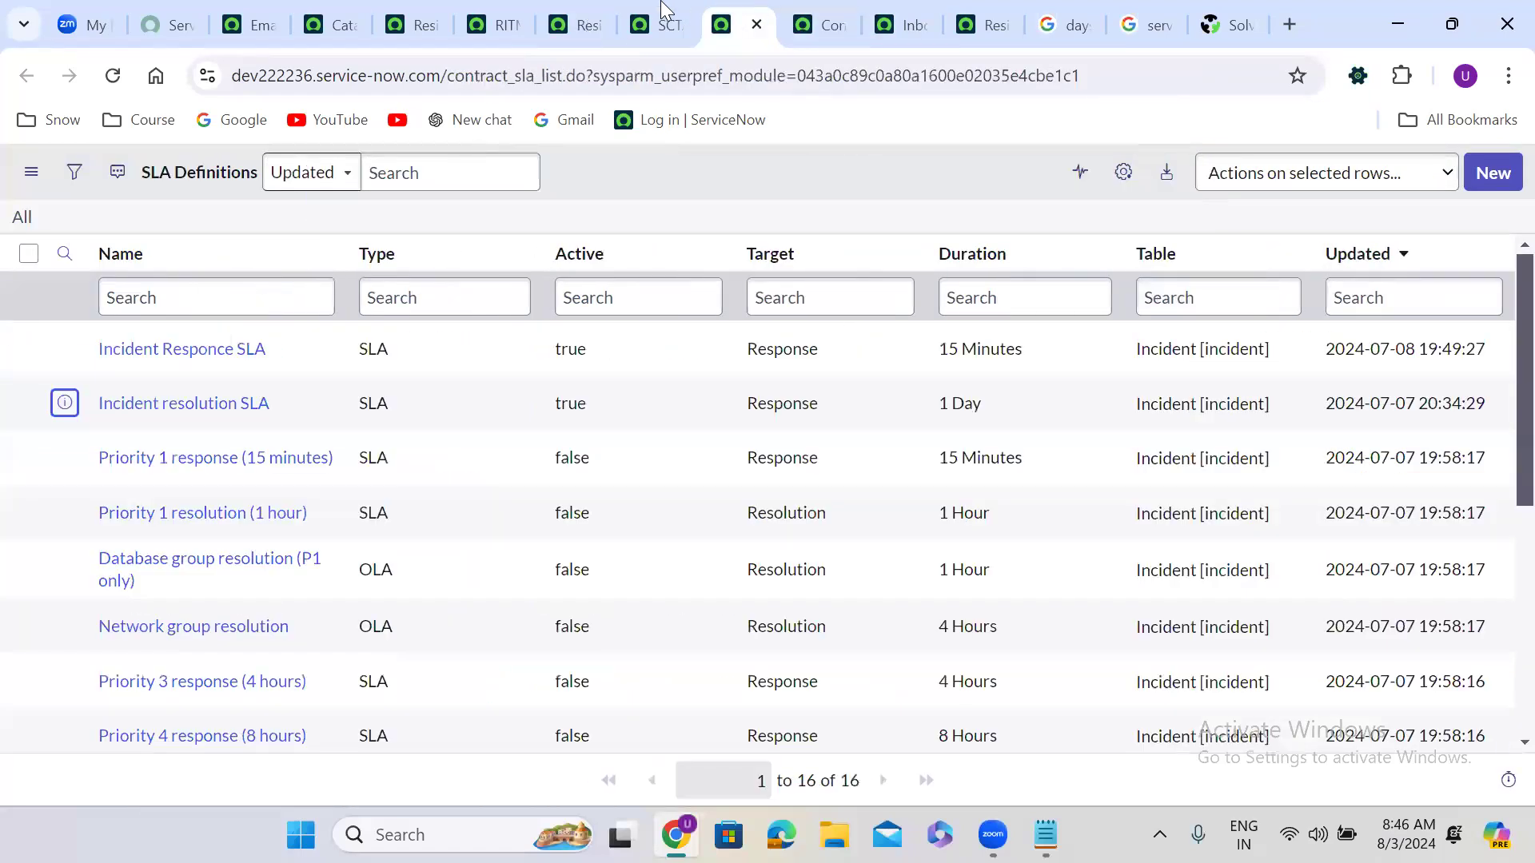
{"action": "left_click", "coordinate": [661, 10]}
{"action": "left_click", "coordinate": [581, 8]}
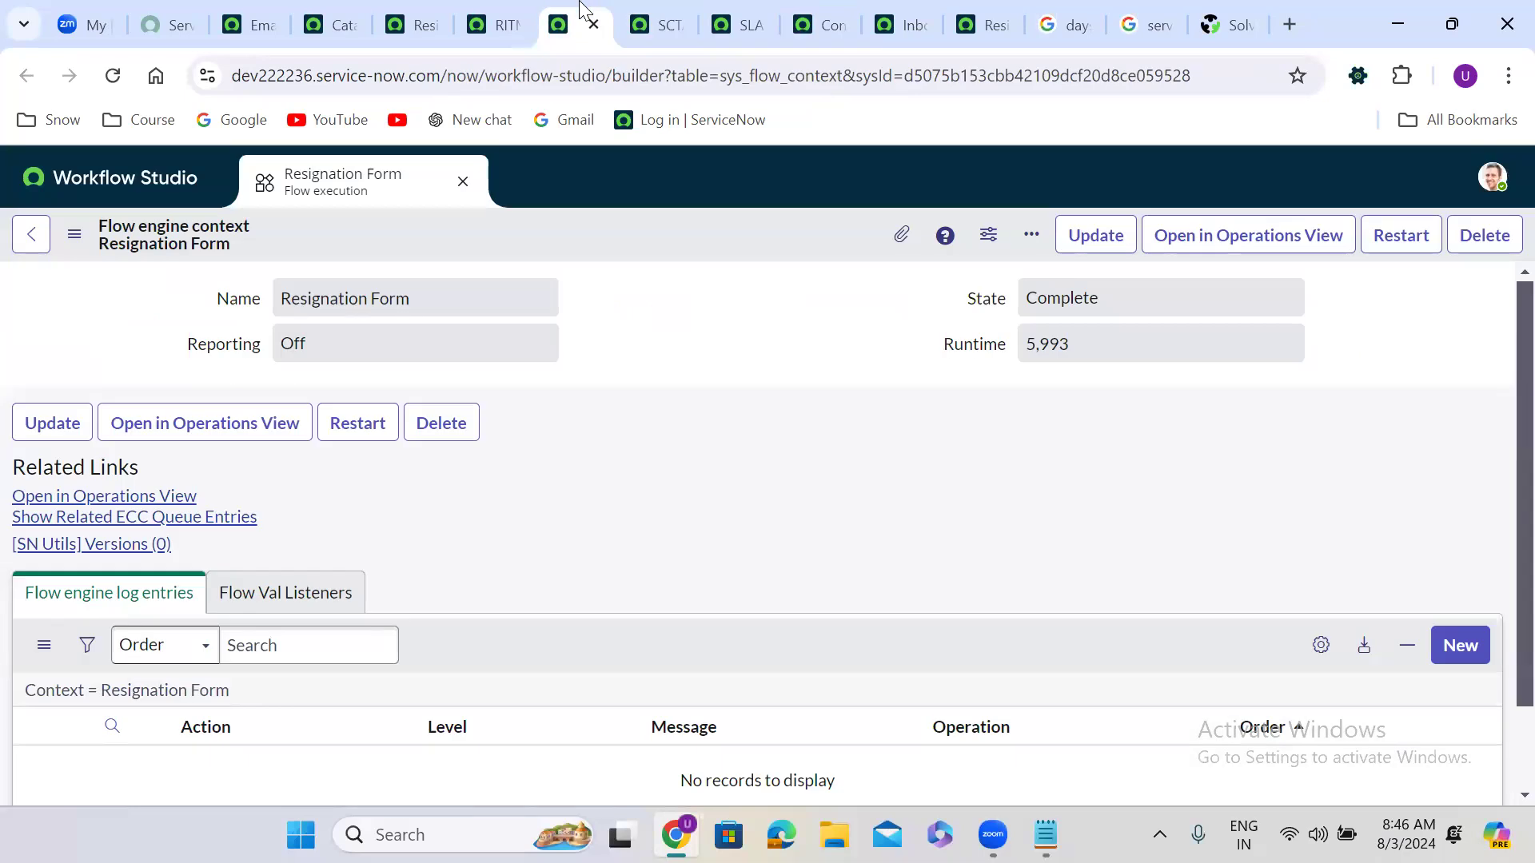
{"action": "left_click", "coordinate": [507, 12]}
{"action": "left_click", "coordinate": [410, 10]}
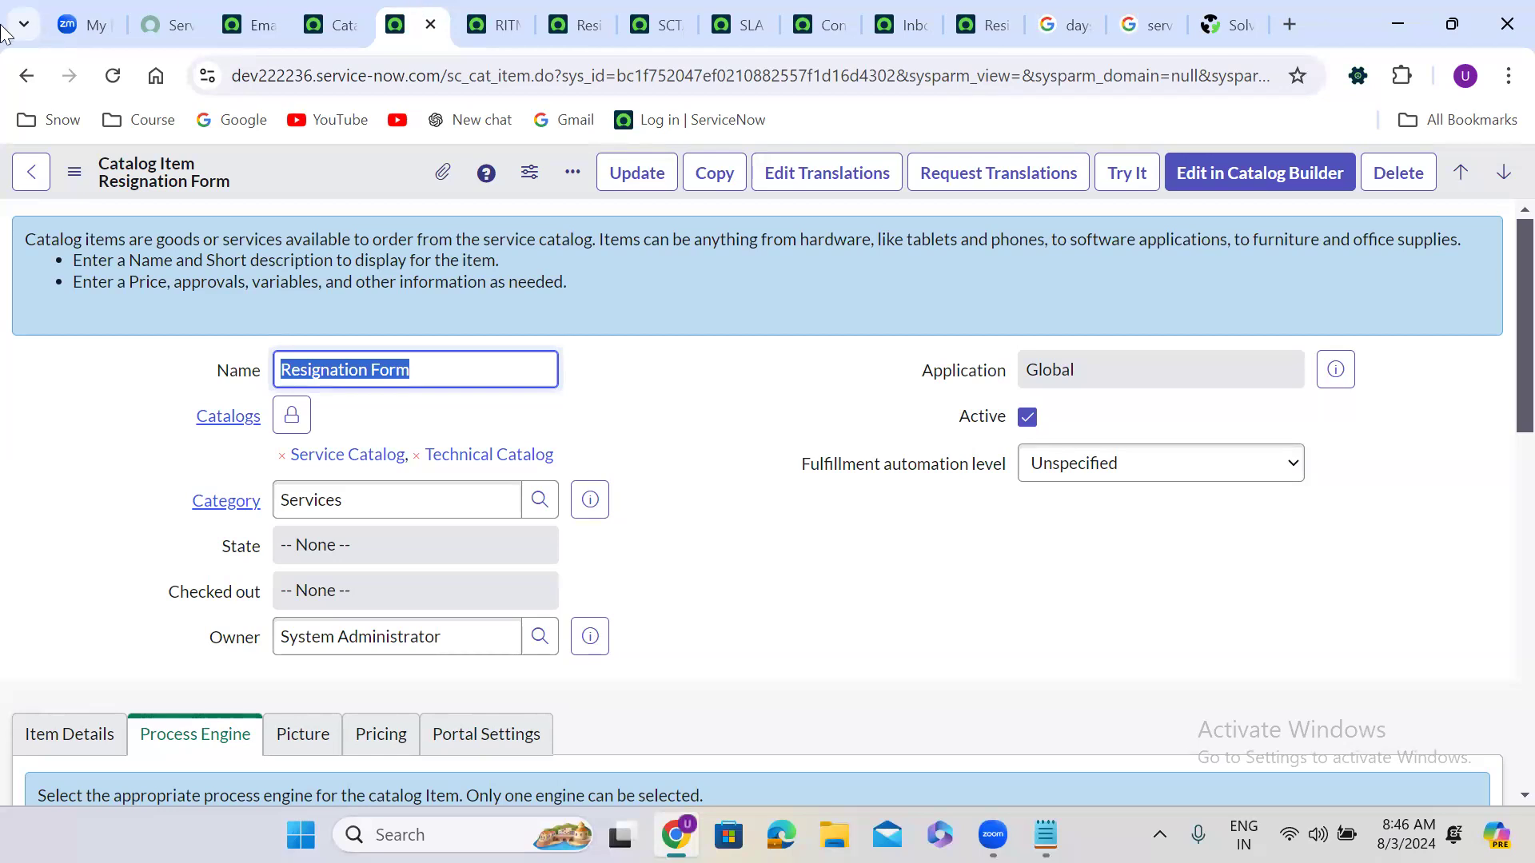
Step: Scroll through the Resignation Form catalog item form
{"action": "left_click", "coordinate": [657, 327]}
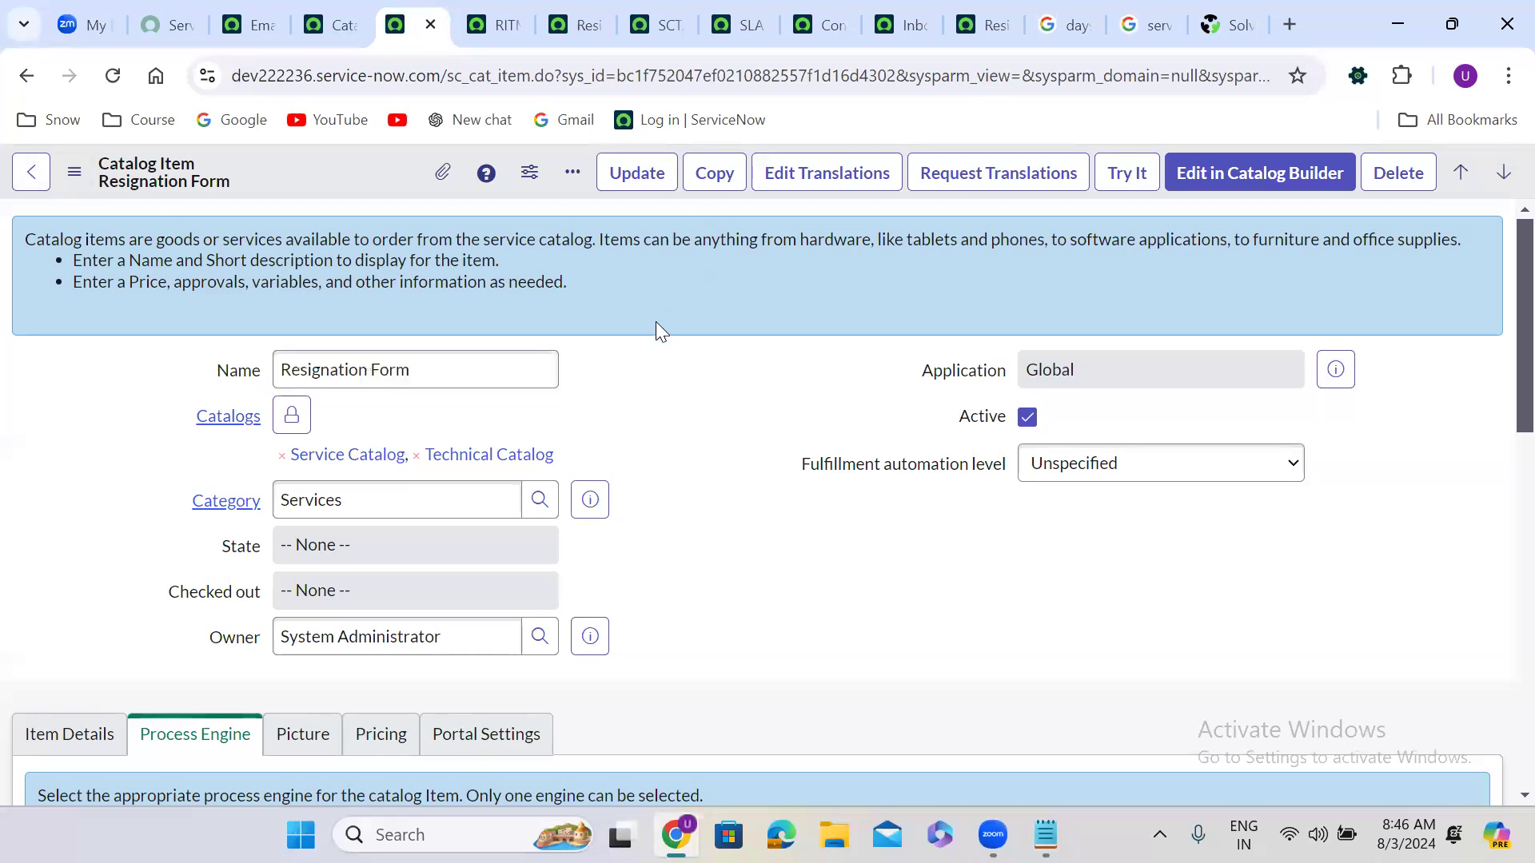
{"action": "scroll", "coordinate": [657, 328], "scroll_direction": "down", "scroll_amount": 1}
{"action": "scroll", "coordinate": [657, 329], "scroll_direction": "down", "scroll_amount": 8}
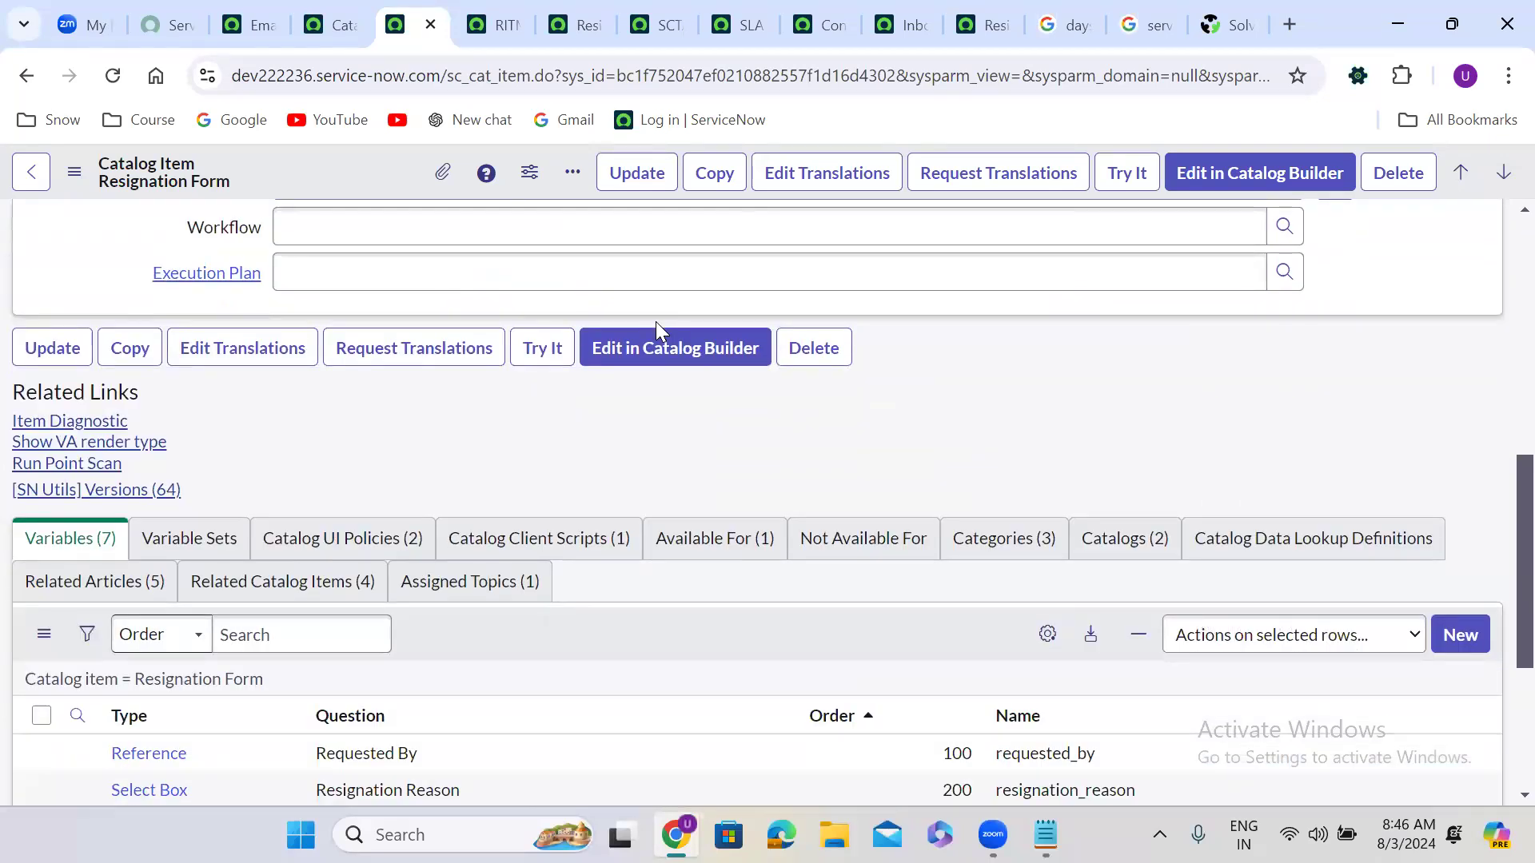
{"action": "scroll", "coordinate": [656, 322], "scroll_direction": "up", "scroll_amount": 8}
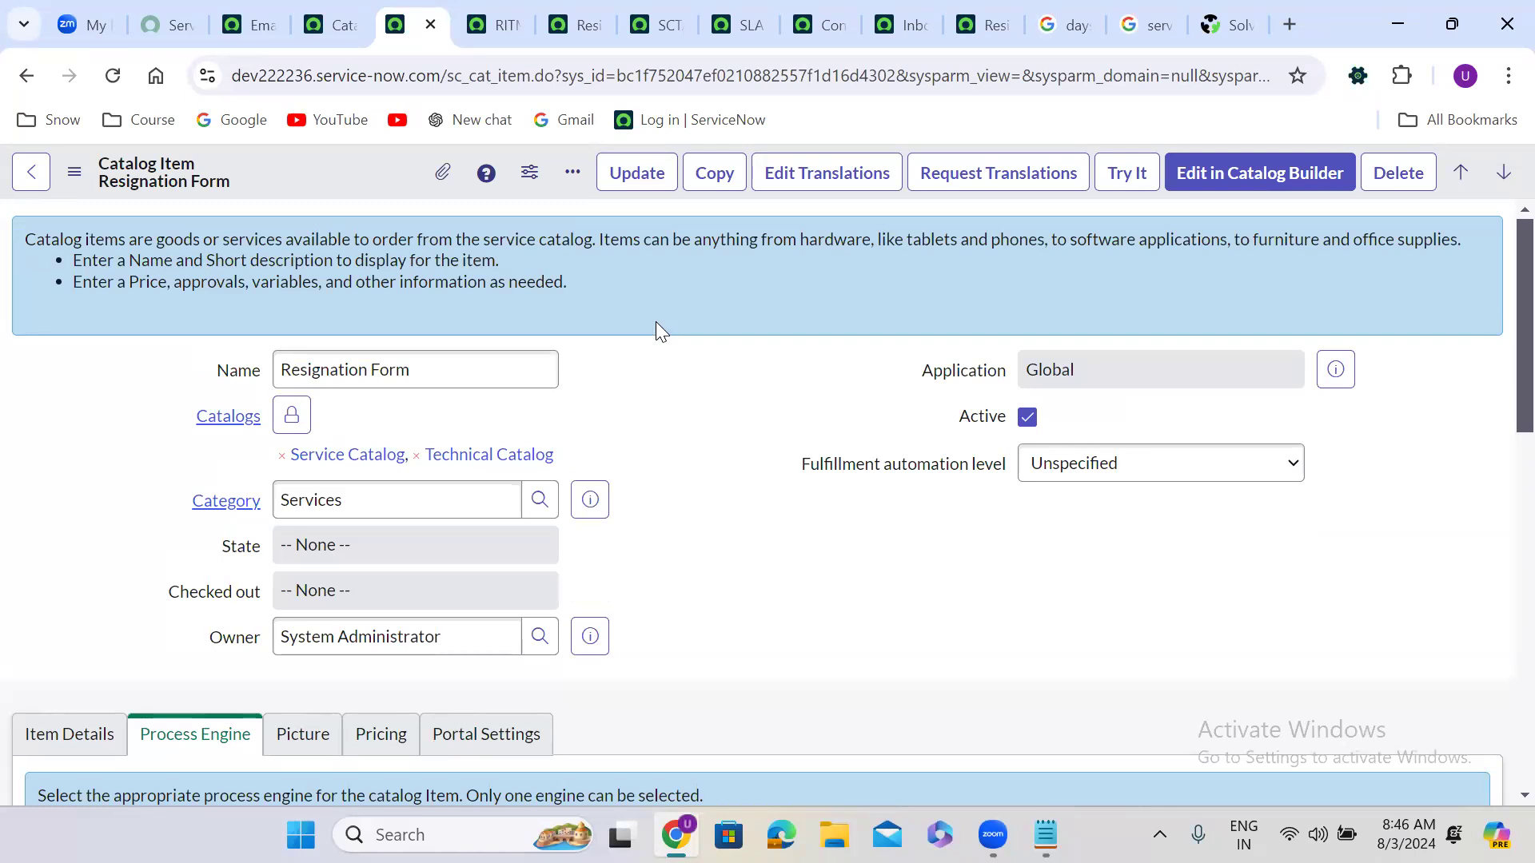
Step: Step through the browser tabs to the Resignation Form flow in Workflow Studio
{"action": "left_click", "coordinate": [336, 25]}
{"action": "left_click", "coordinate": [416, 6]}
{"action": "left_click", "coordinate": [486, 3]}
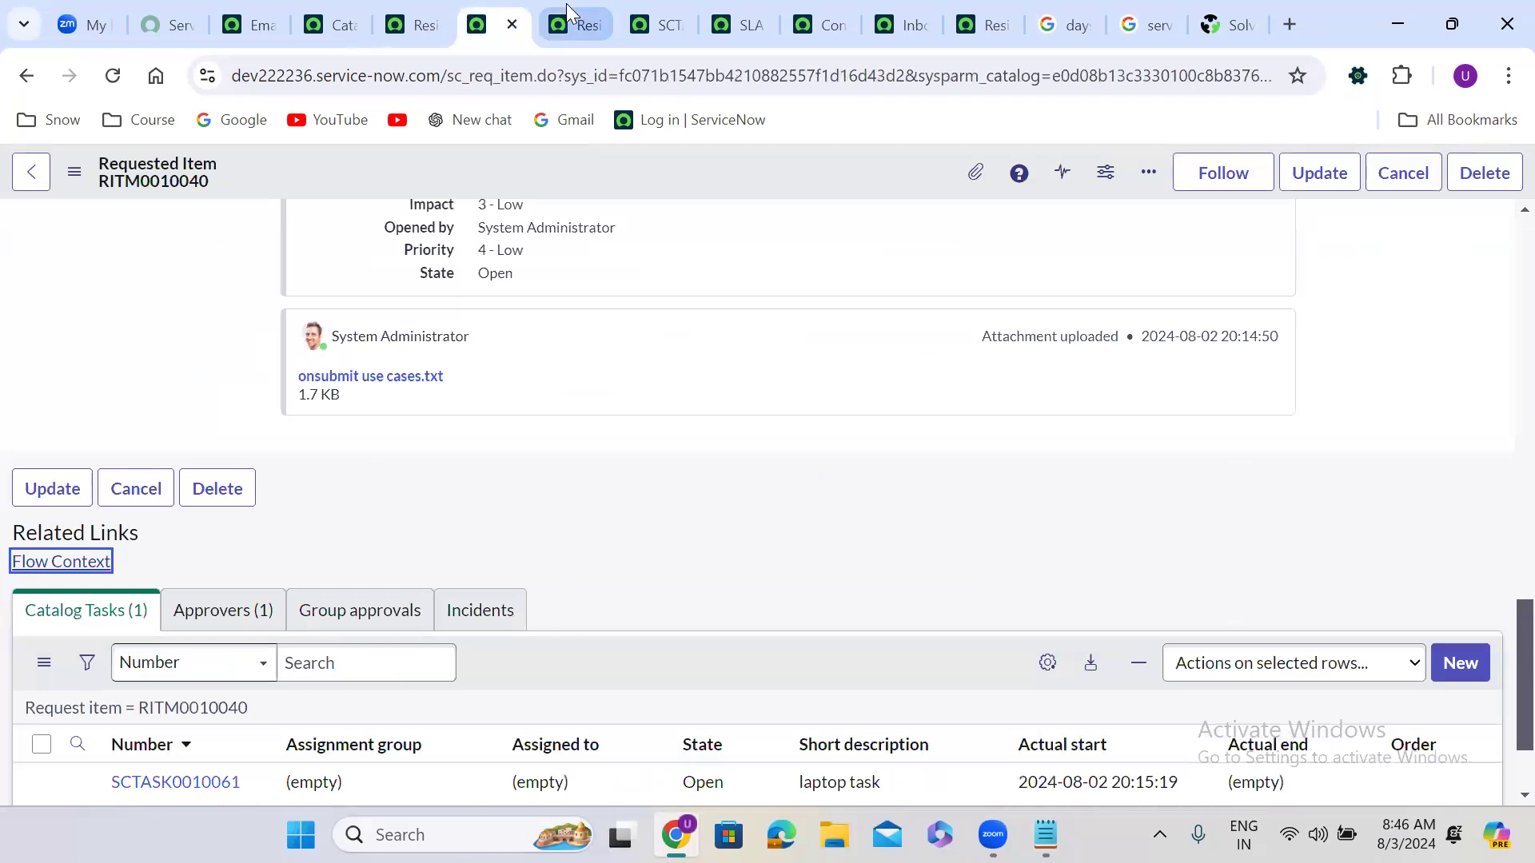
{"action": "left_click", "coordinate": [566, 3]}
{"action": "left_click", "coordinate": [633, 8]}
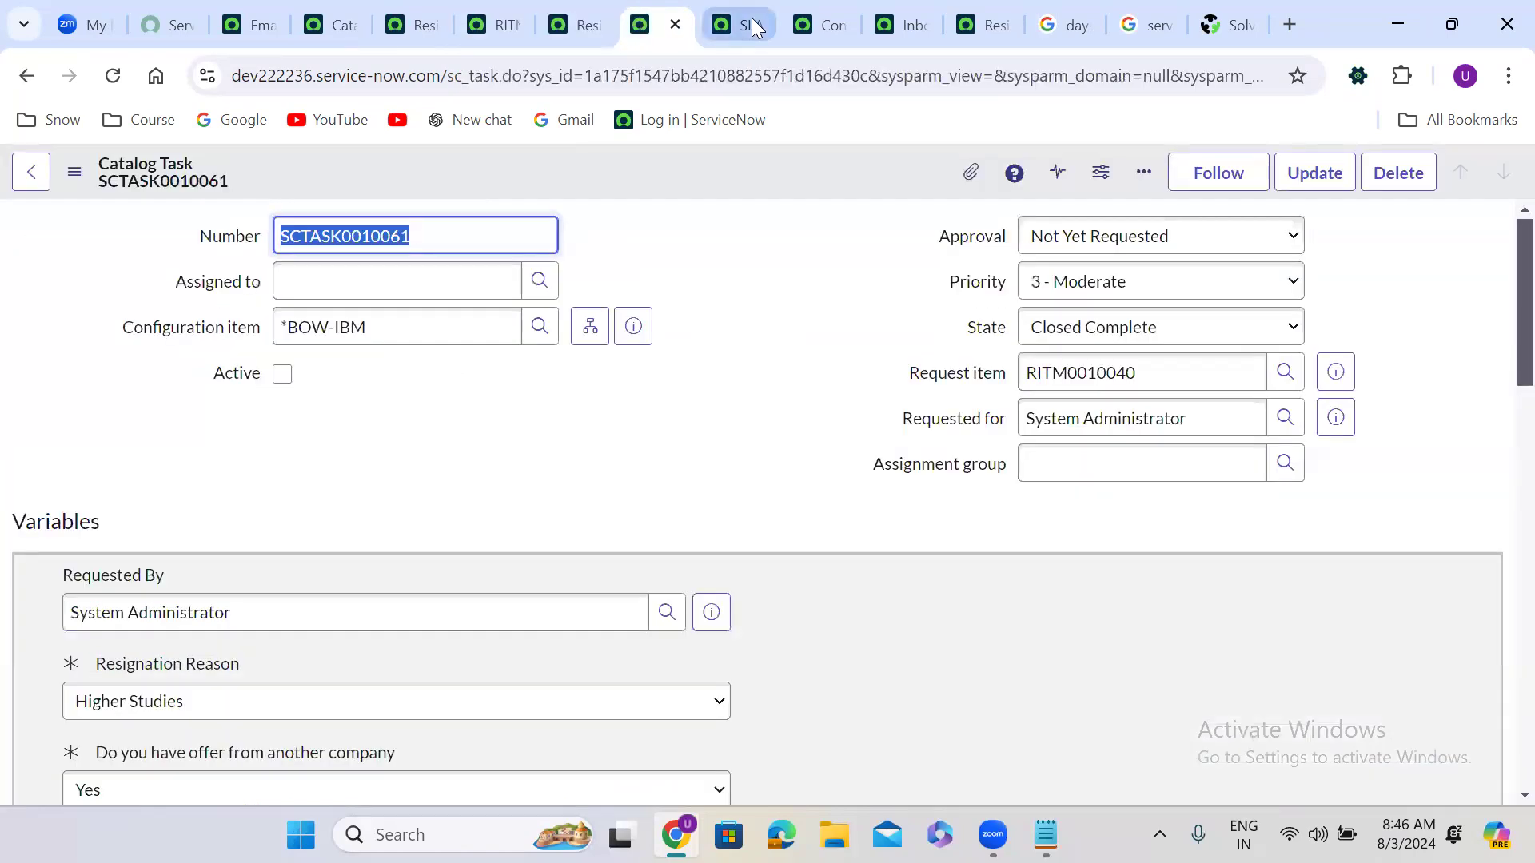
{"action": "left_click", "coordinate": [751, 17]}
{"action": "left_click", "coordinate": [815, 11]}
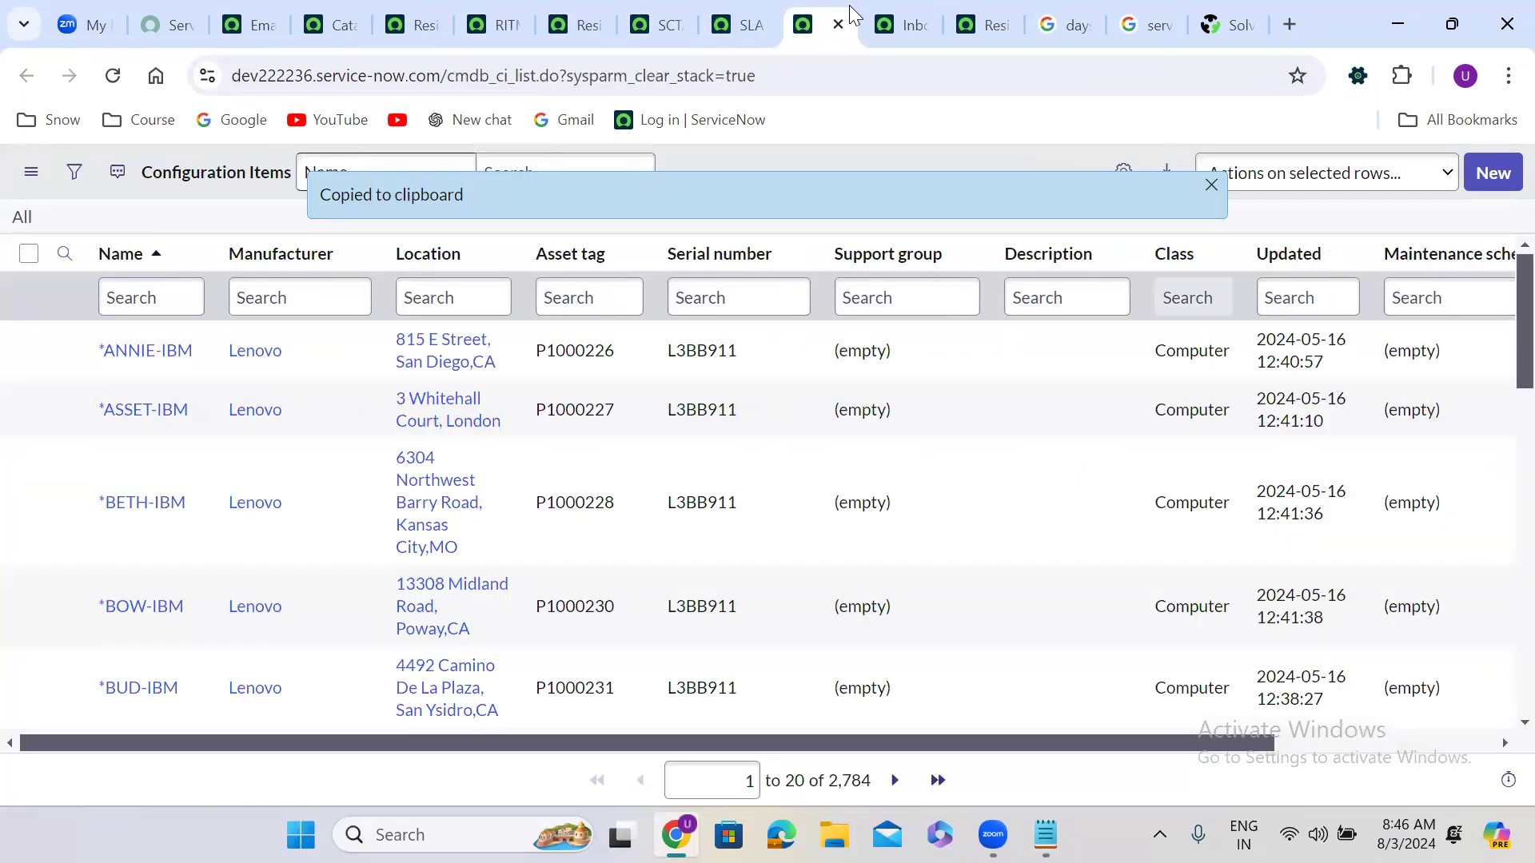
{"action": "left_click", "coordinate": [873, 6]}
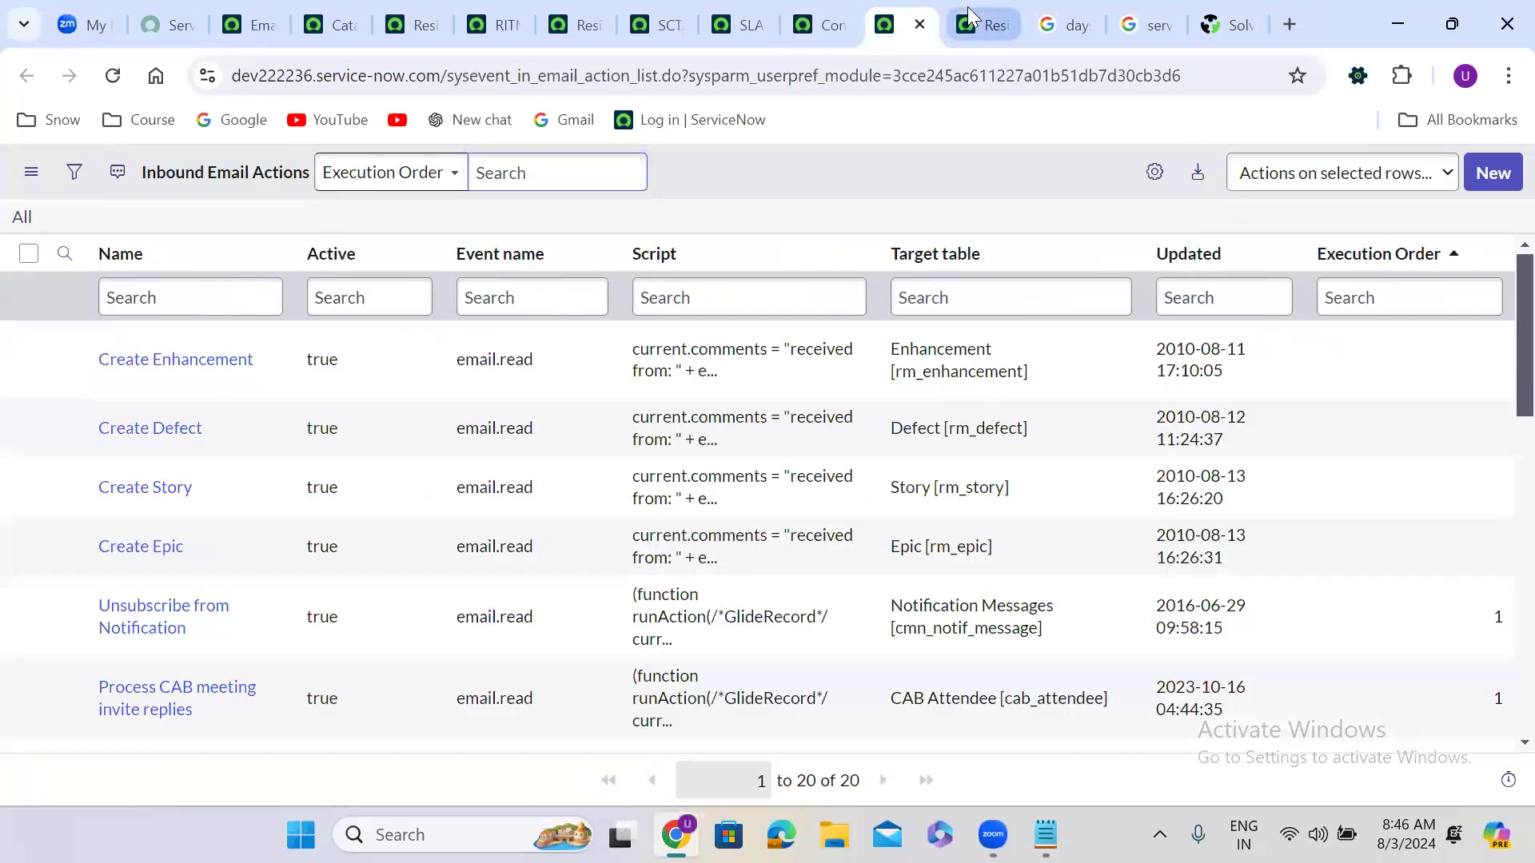
{"action": "left_click", "coordinate": [967, 7]}
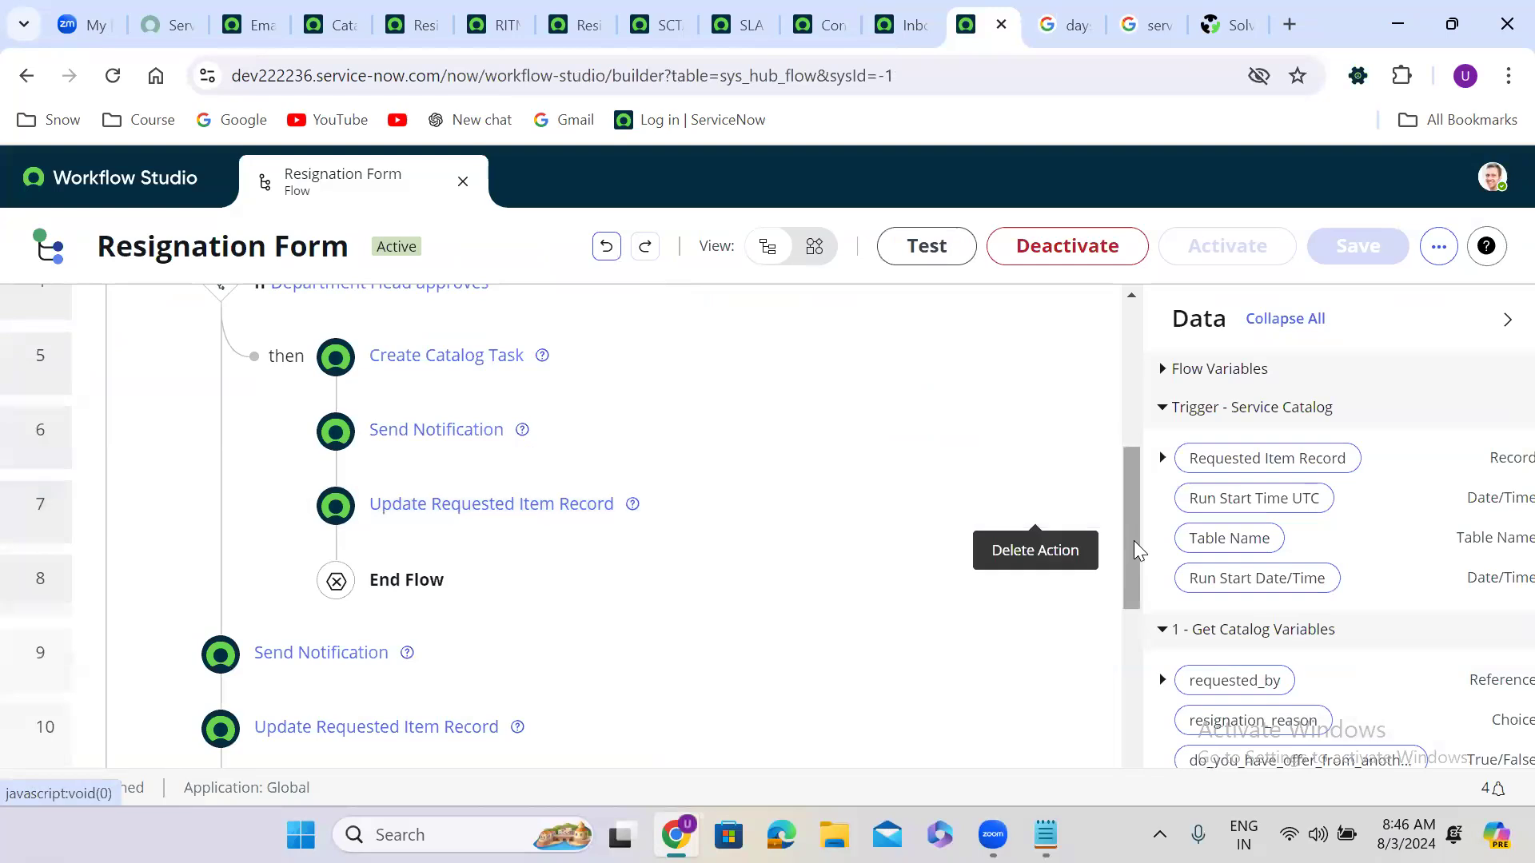
Step: Return to the Workflow Studio homepage and begin creating something new
{"action": "left_click_drag", "start_coordinate": [1133, 581], "coordinate": [1127, 643]}
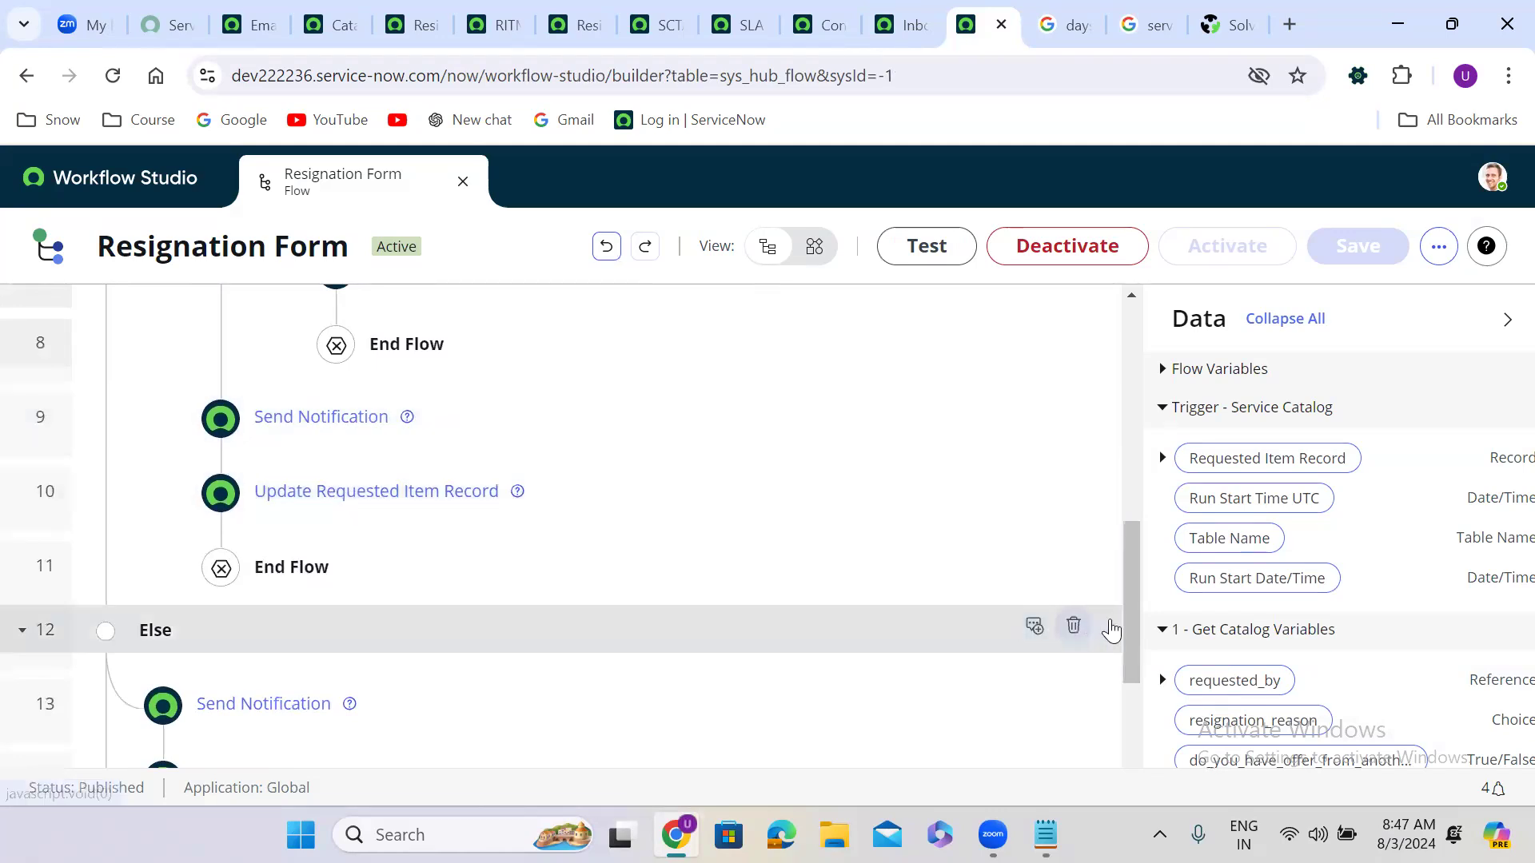
{"action": "left_click_drag", "start_coordinate": [1130, 593], "coordinate": [1134, 631]}
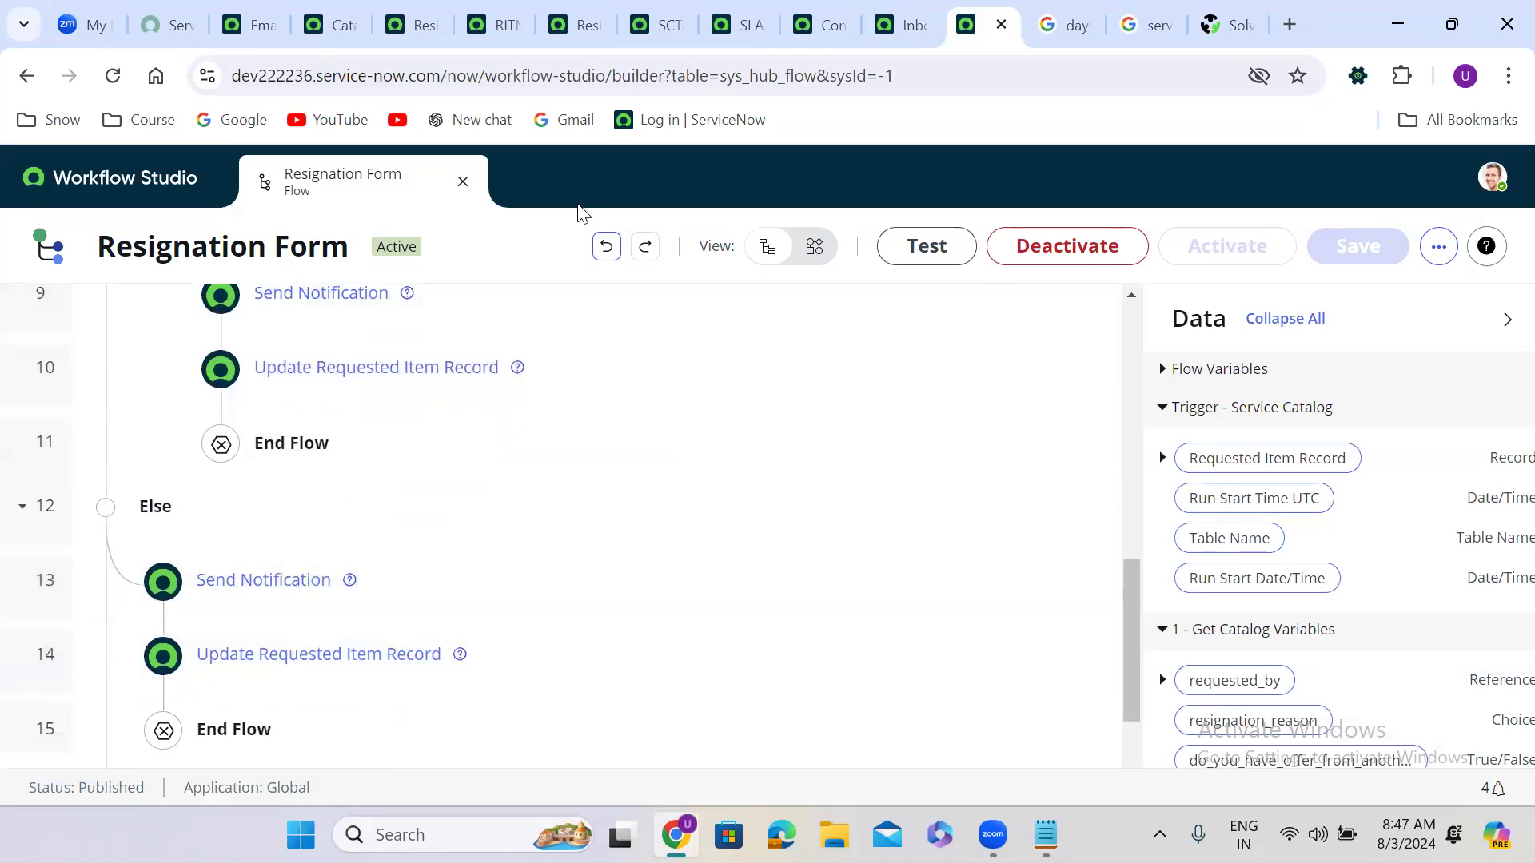
{"action": "left_click", "coordinate": [190, 196]}
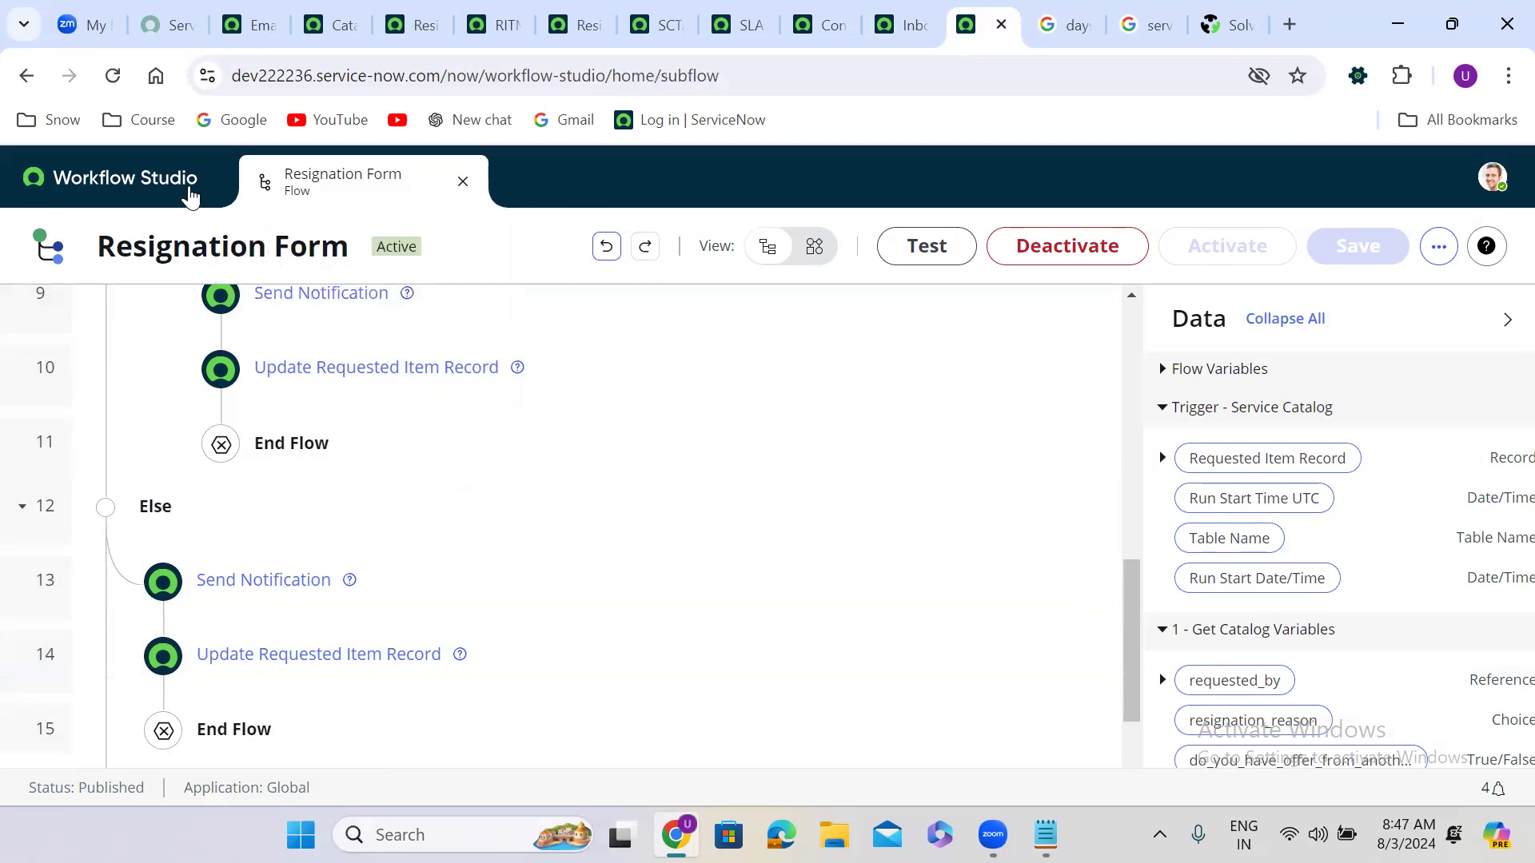
{"action": "left_click", "coordinate": [1024, 336]}
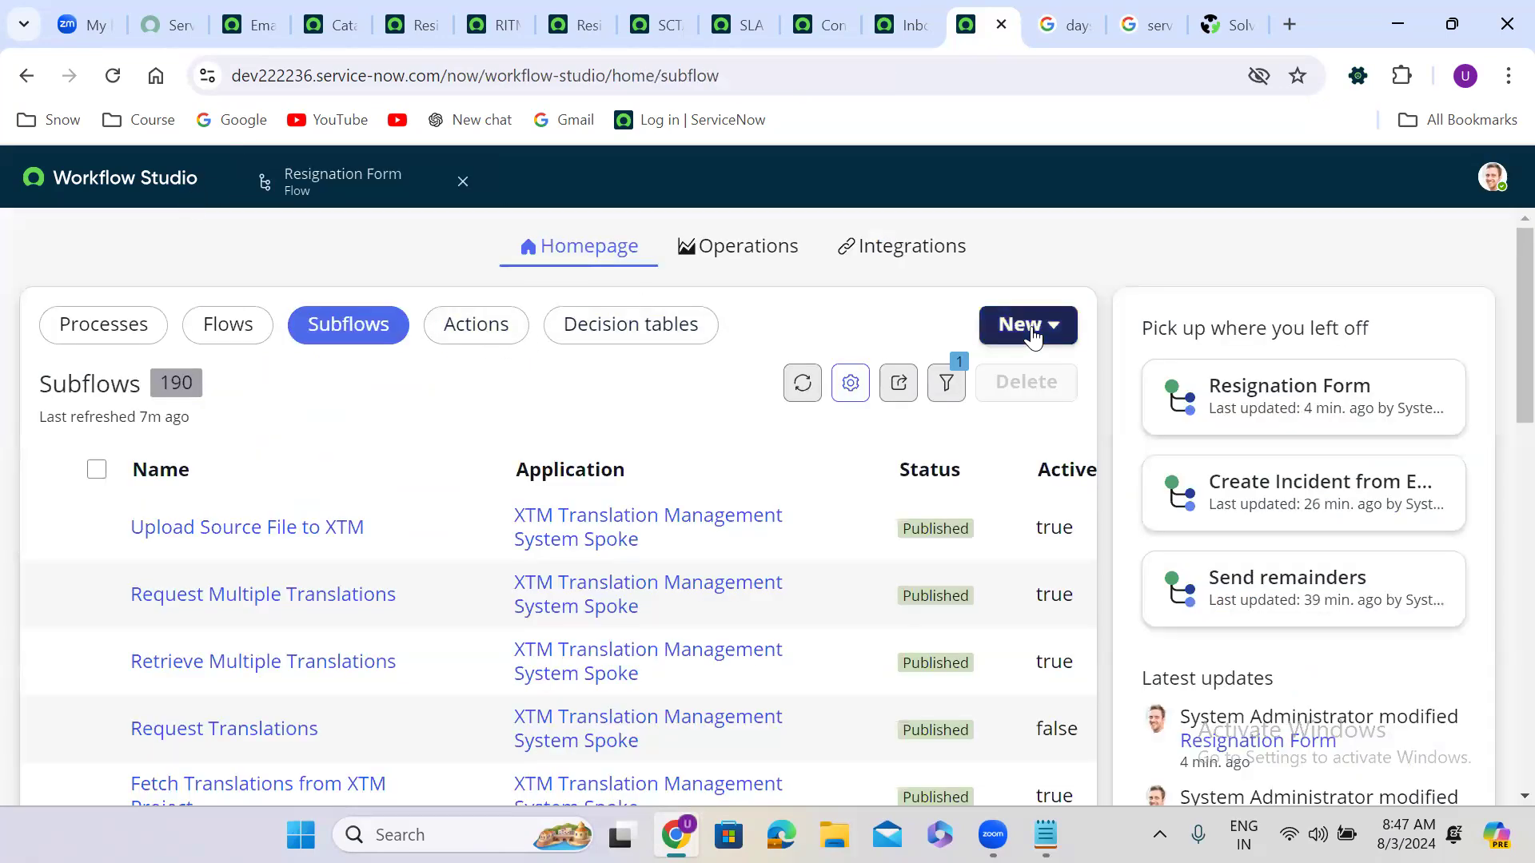
{"action": "left_click", "coordinate": [1092, 472]}
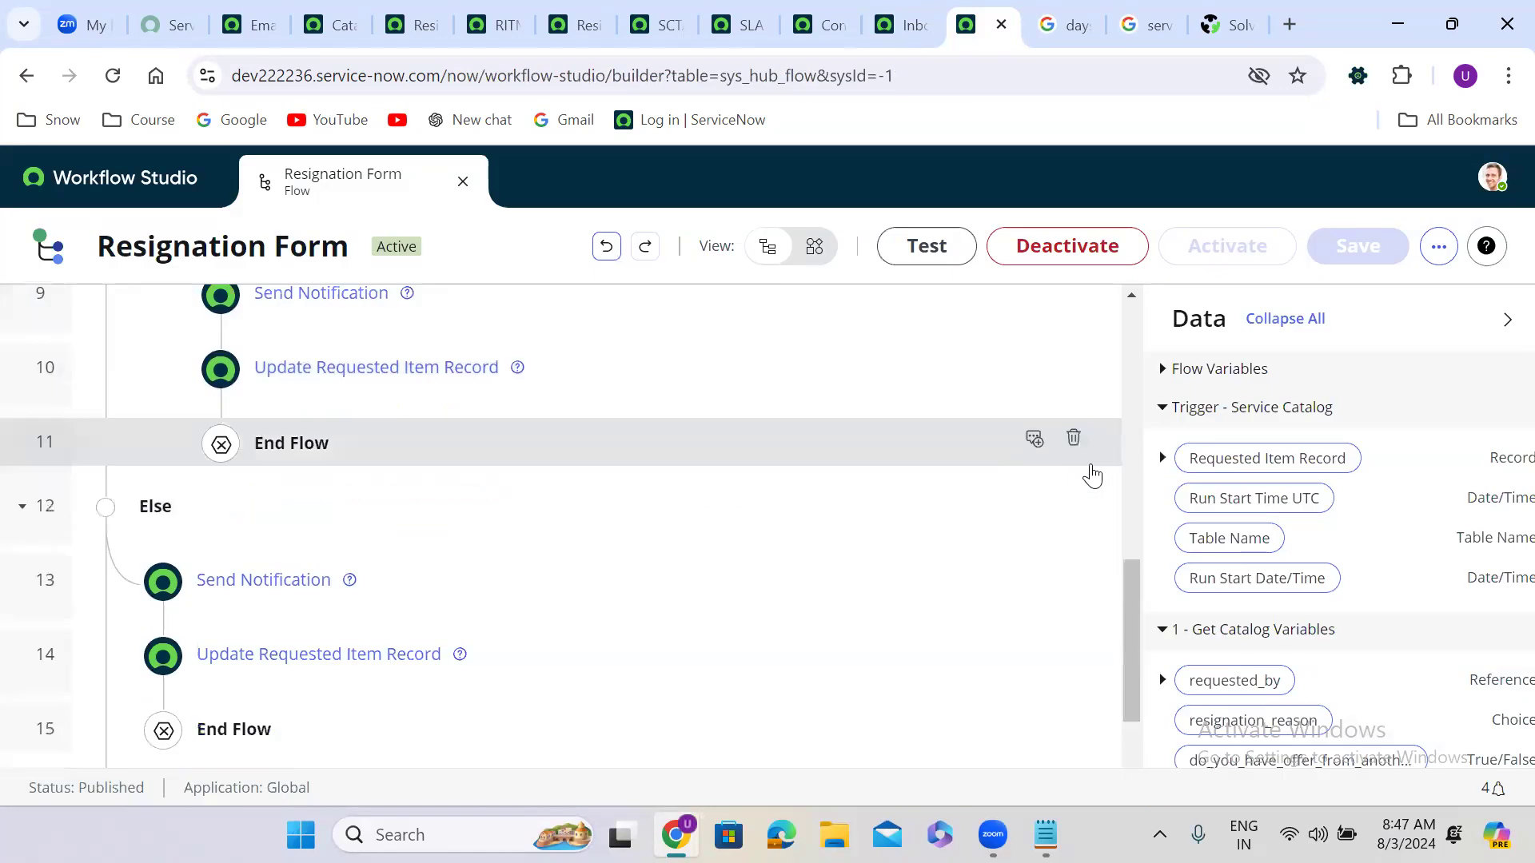
Step: Close the Resignation Form flow and start a new subflow
{"action": "left_click", "coordinate": [462, 182]}
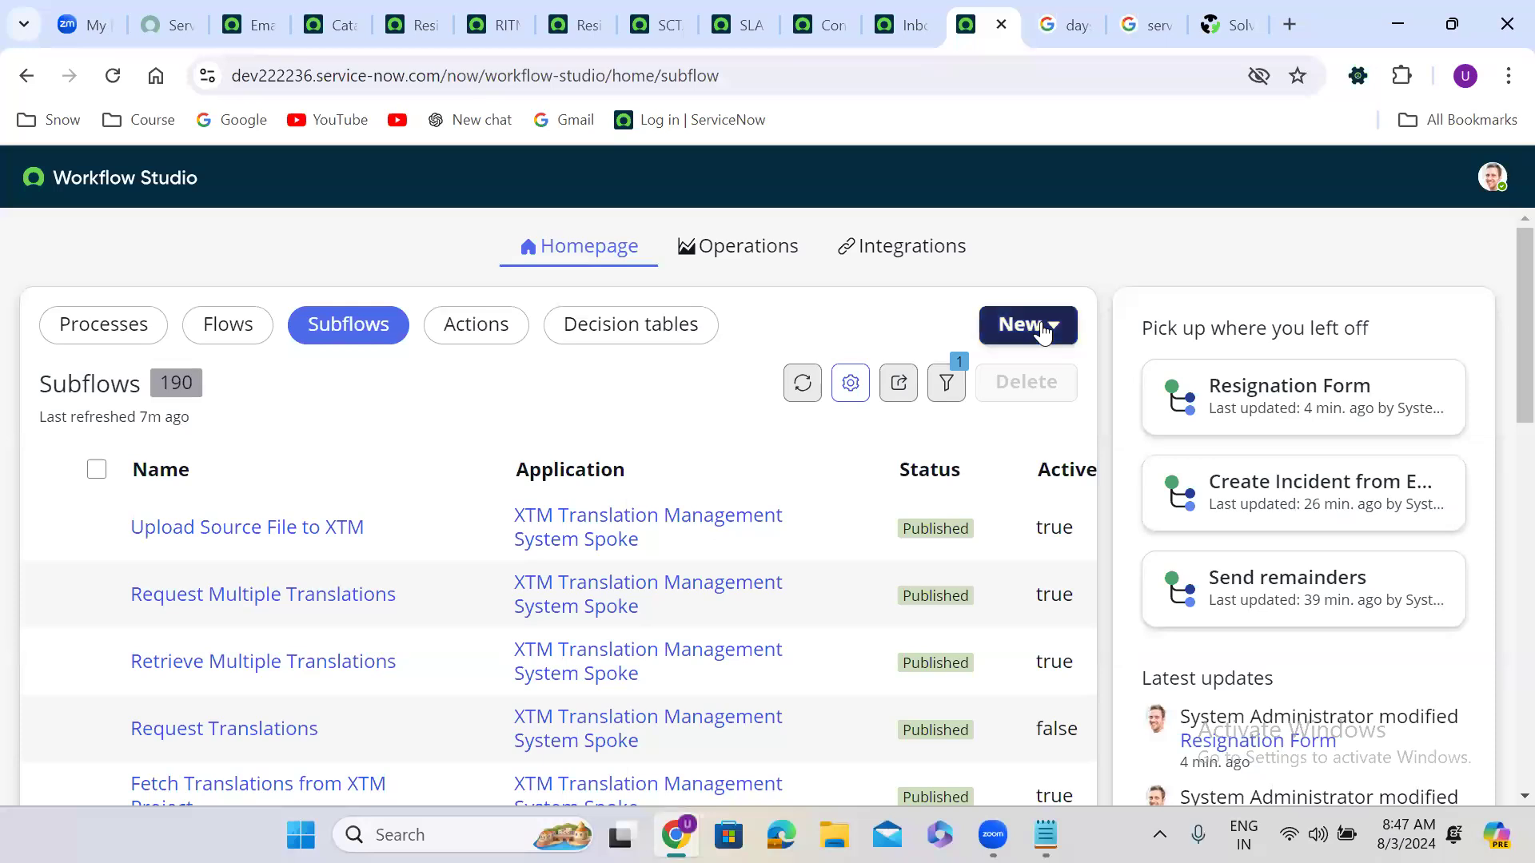
{"action": "left_click", "coordinate": [1037, 328]}
{"action": "left_click", "coordinate": [1050, 470]}
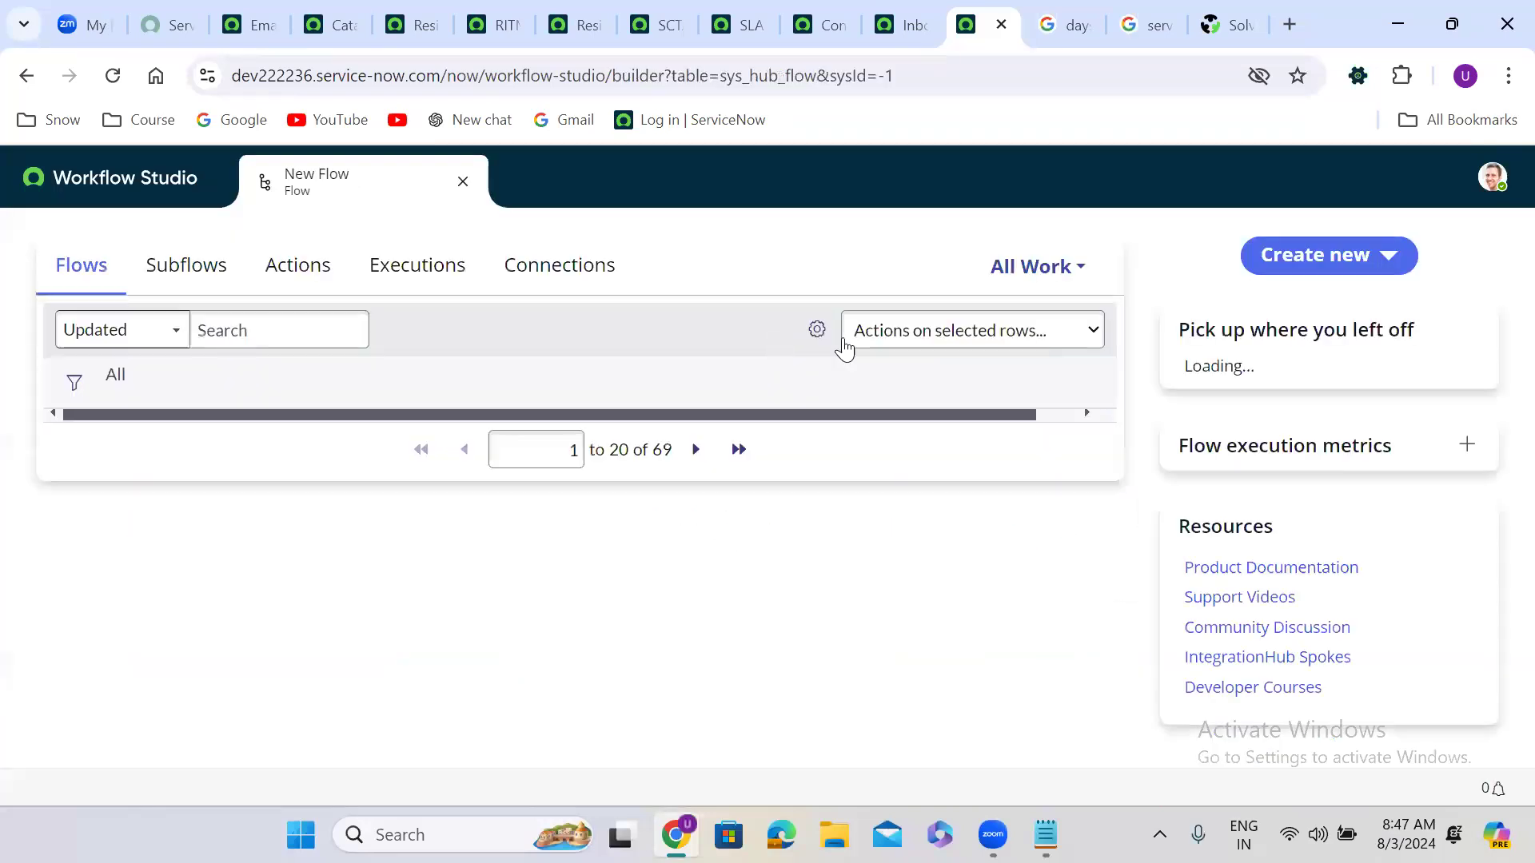
{"action": "left_click", "coordinate": [1343, 279]}
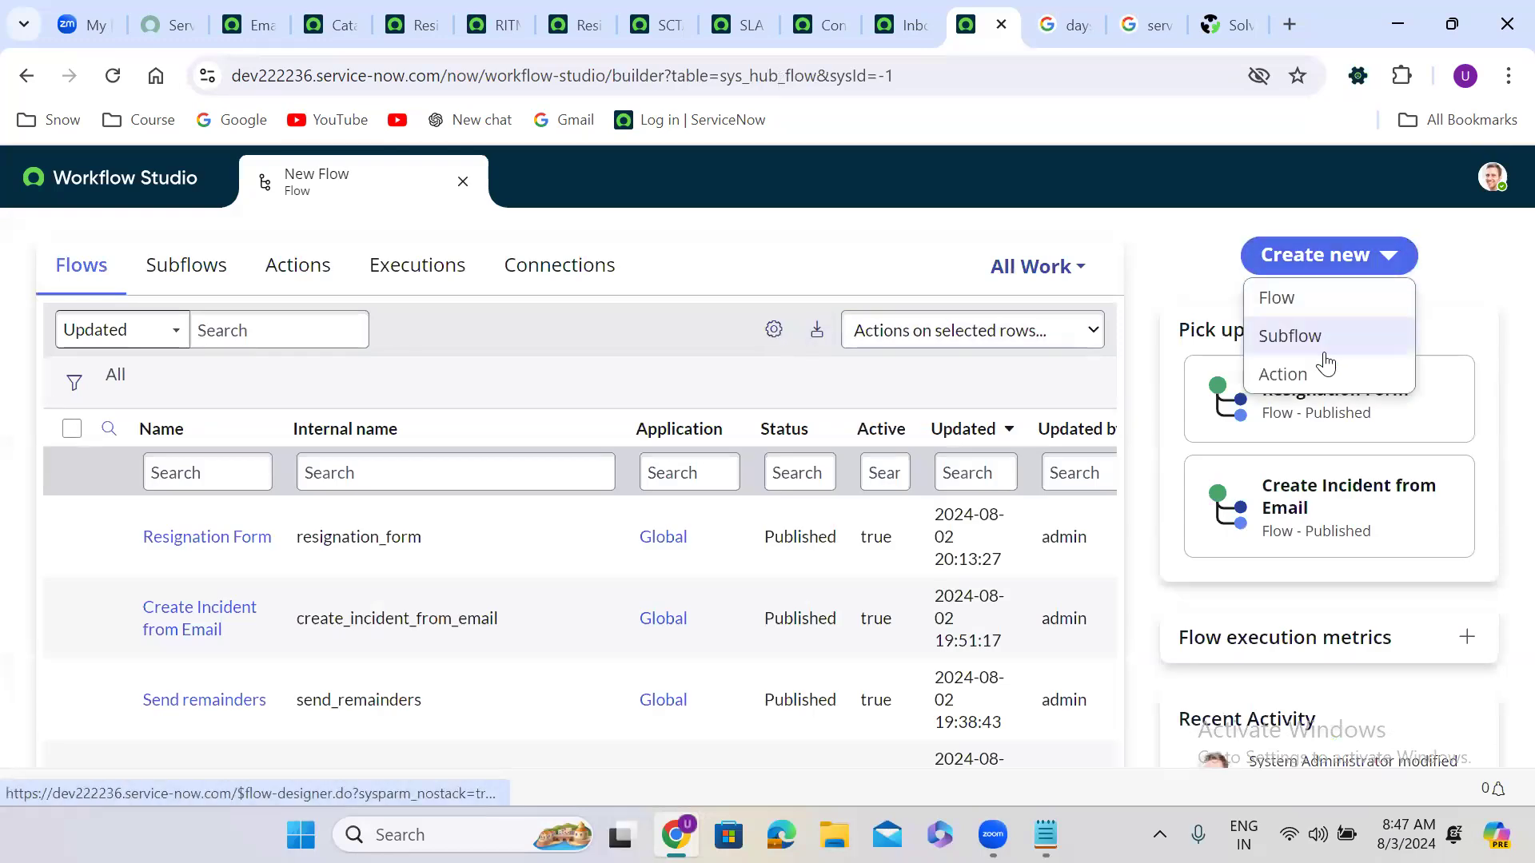
{"action": "left_click", "coordinate": [1289, 339]}
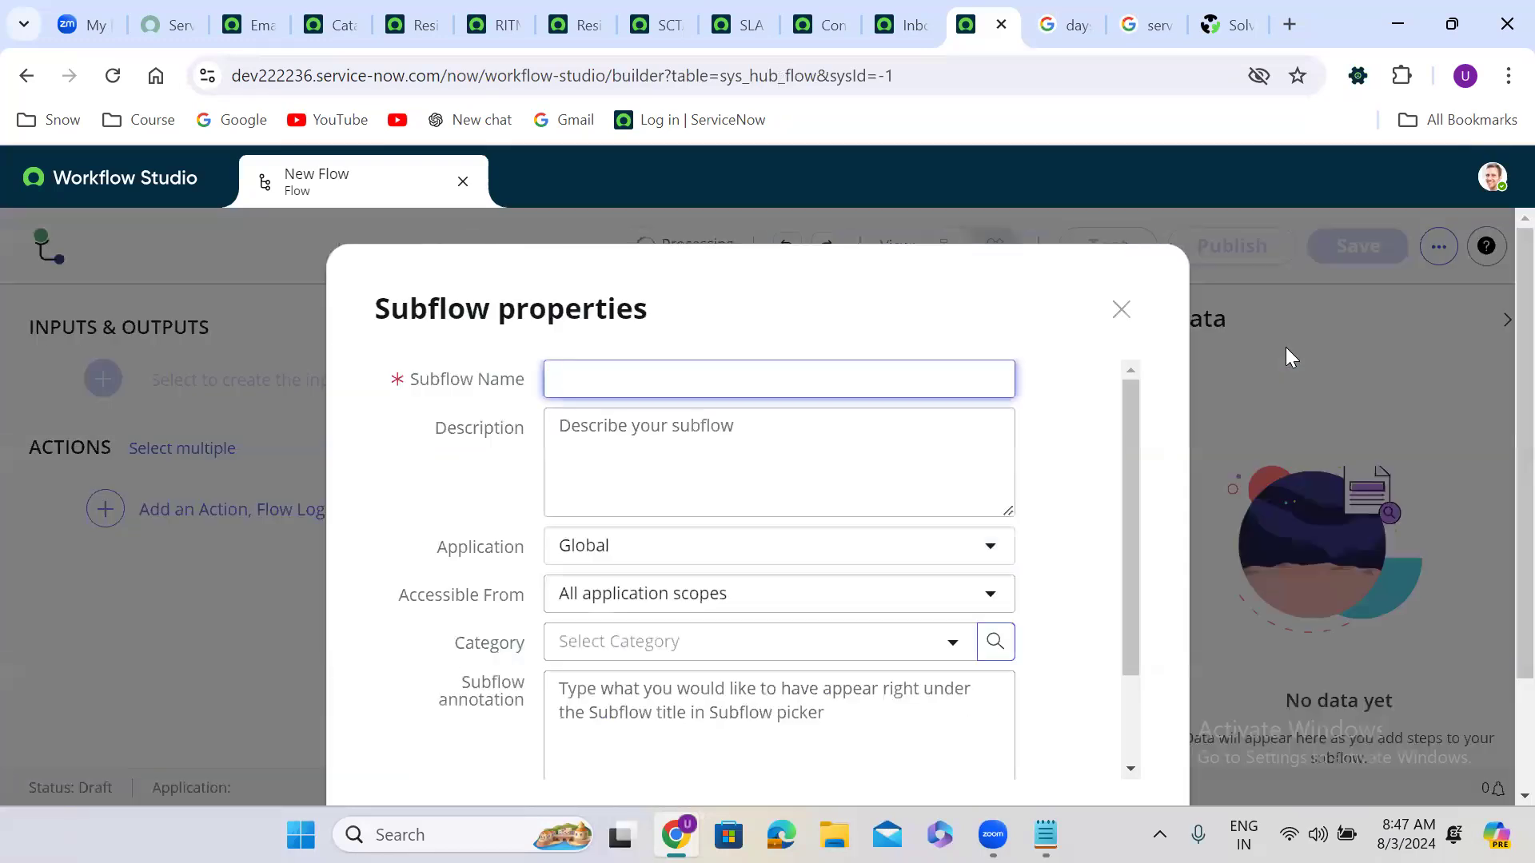
Step: Name the new subflow 'Update Requested Item' in Global and submit its properties
{"action": "left_click", "coordinate": [720, 371]}
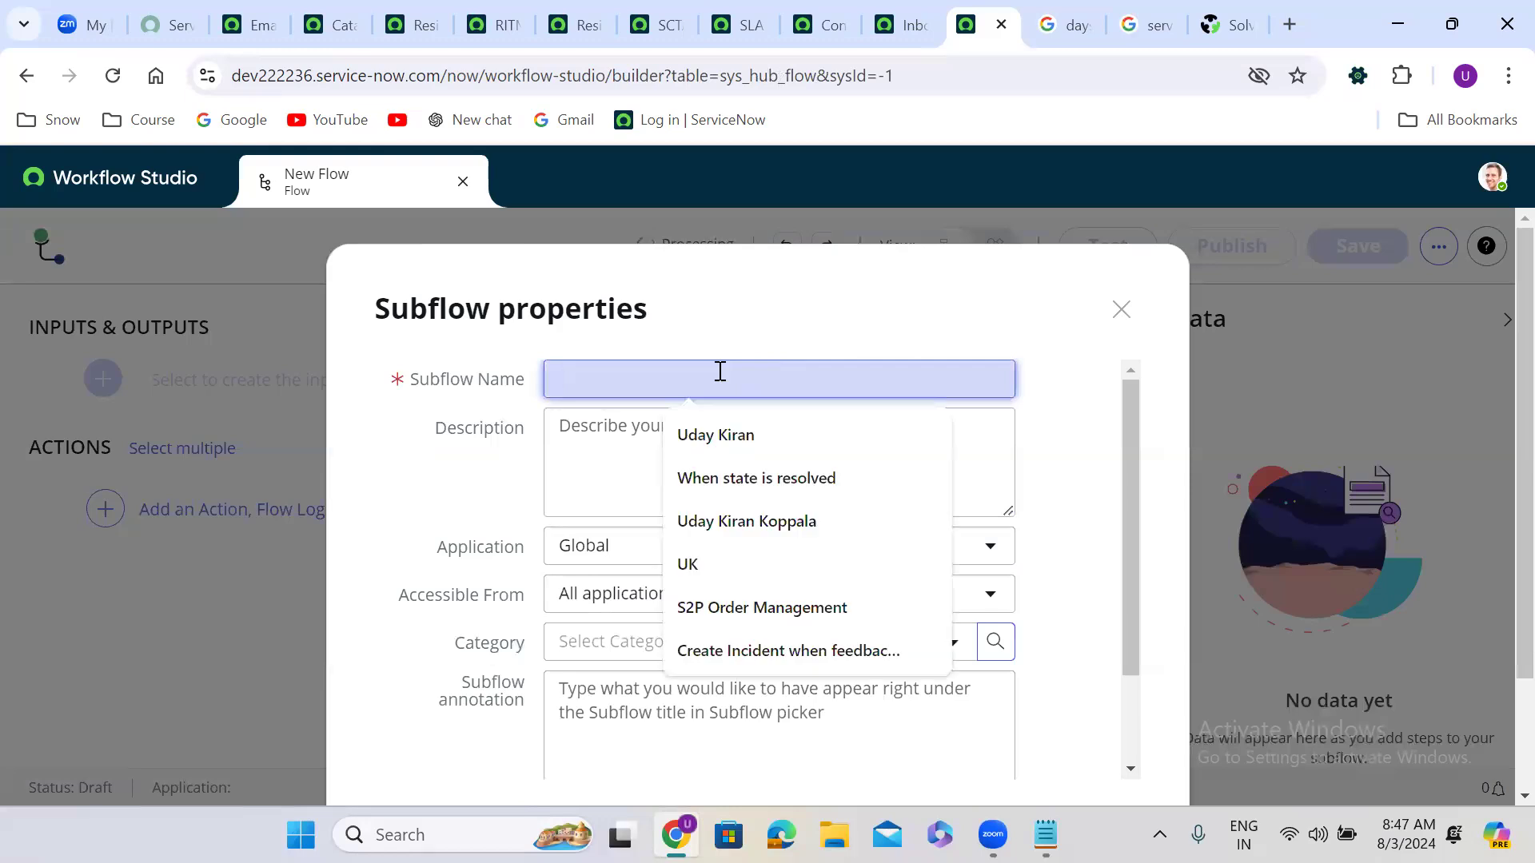
{"action": "type", "text": "U"}
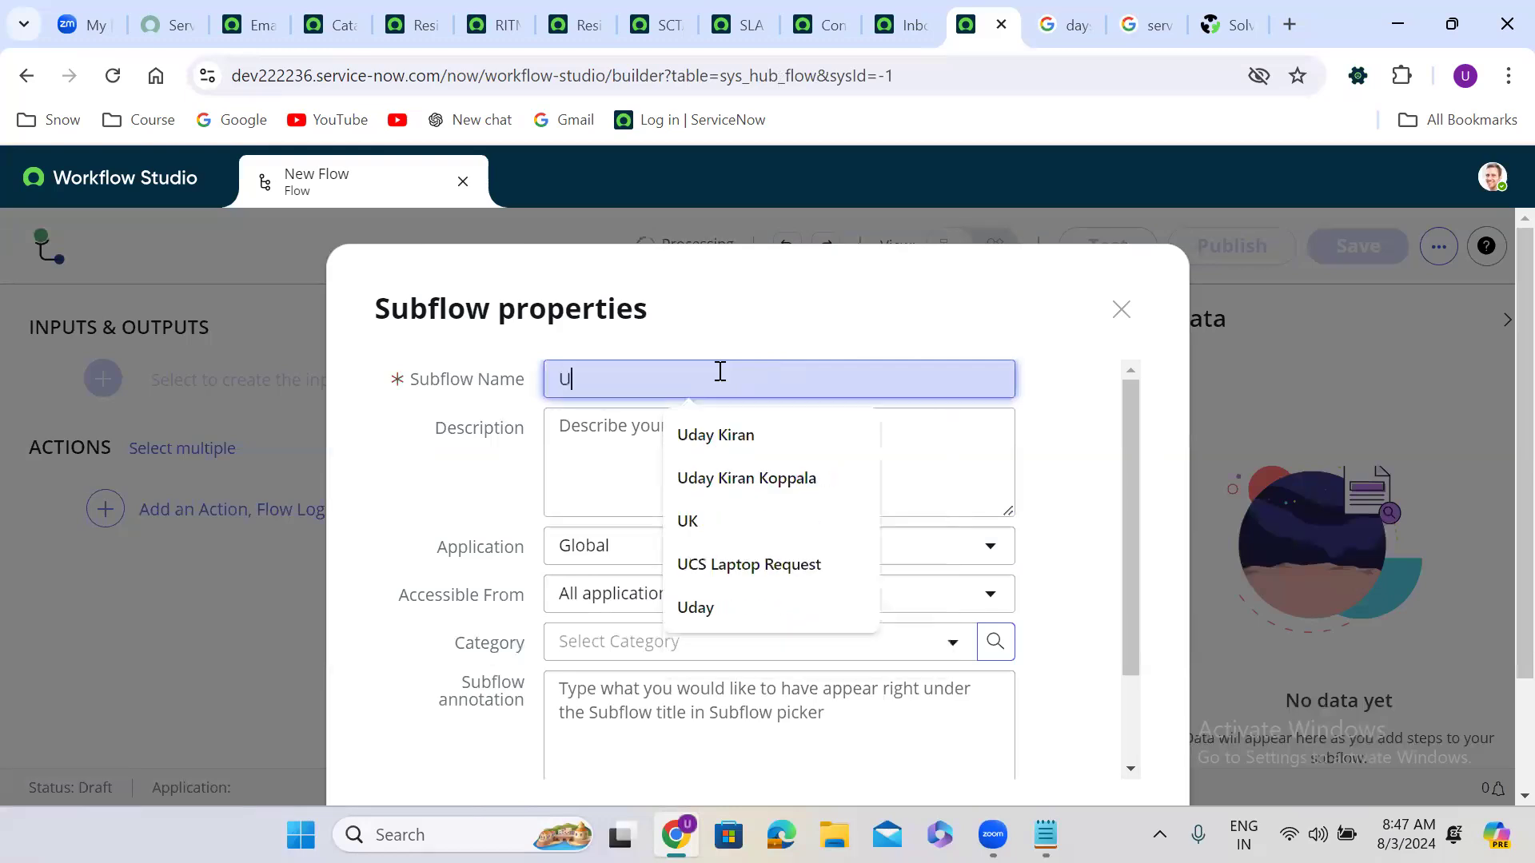
{"action": "type", "text": "pdate Re"}
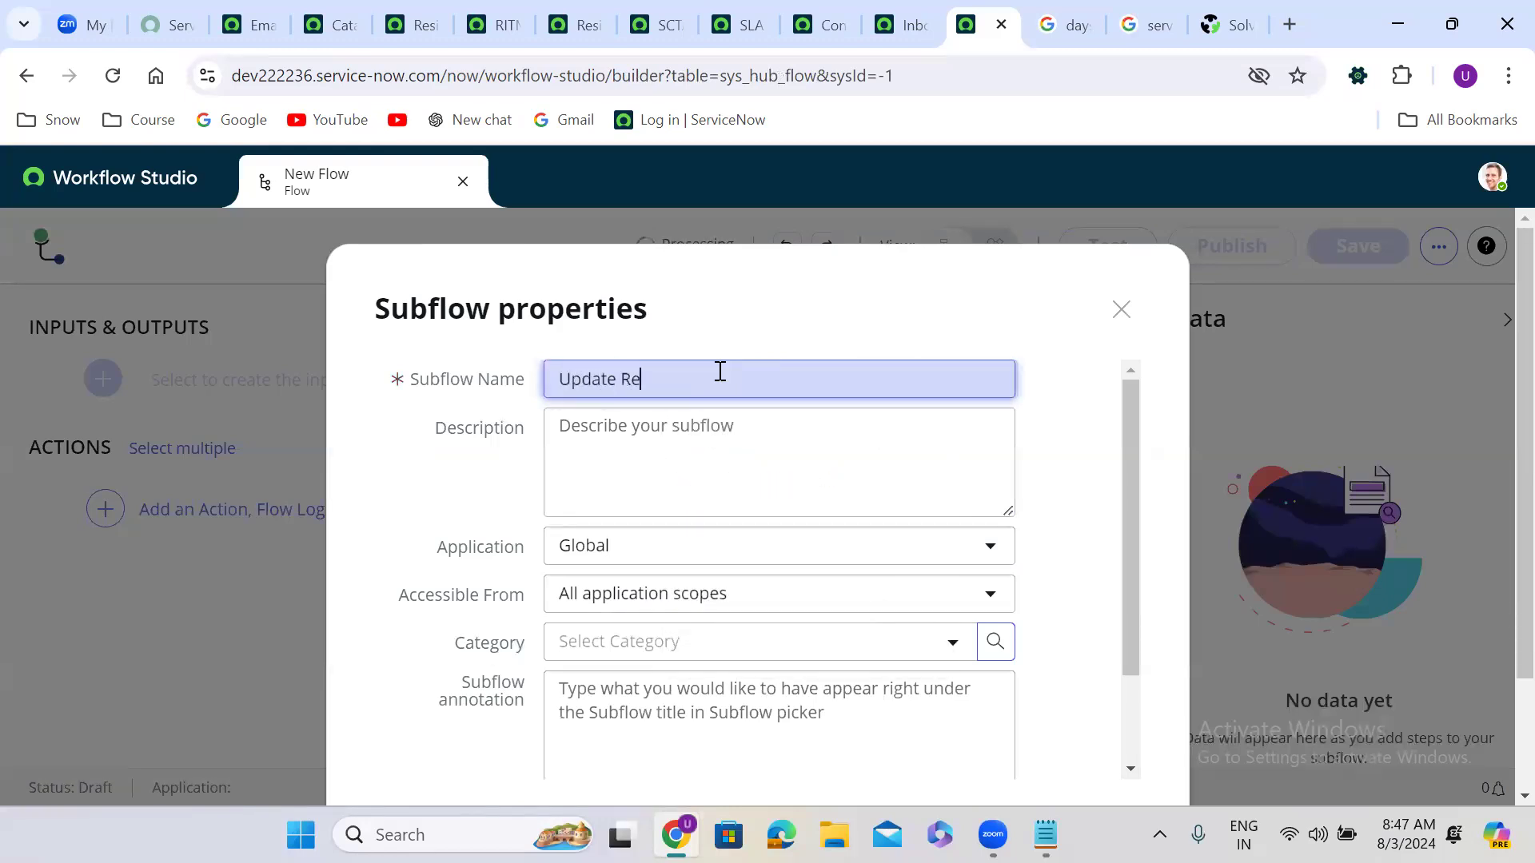
{"action": "type", "text": "quested Item"}
{"action": "left_click", "coordinate": [1042, 596]}
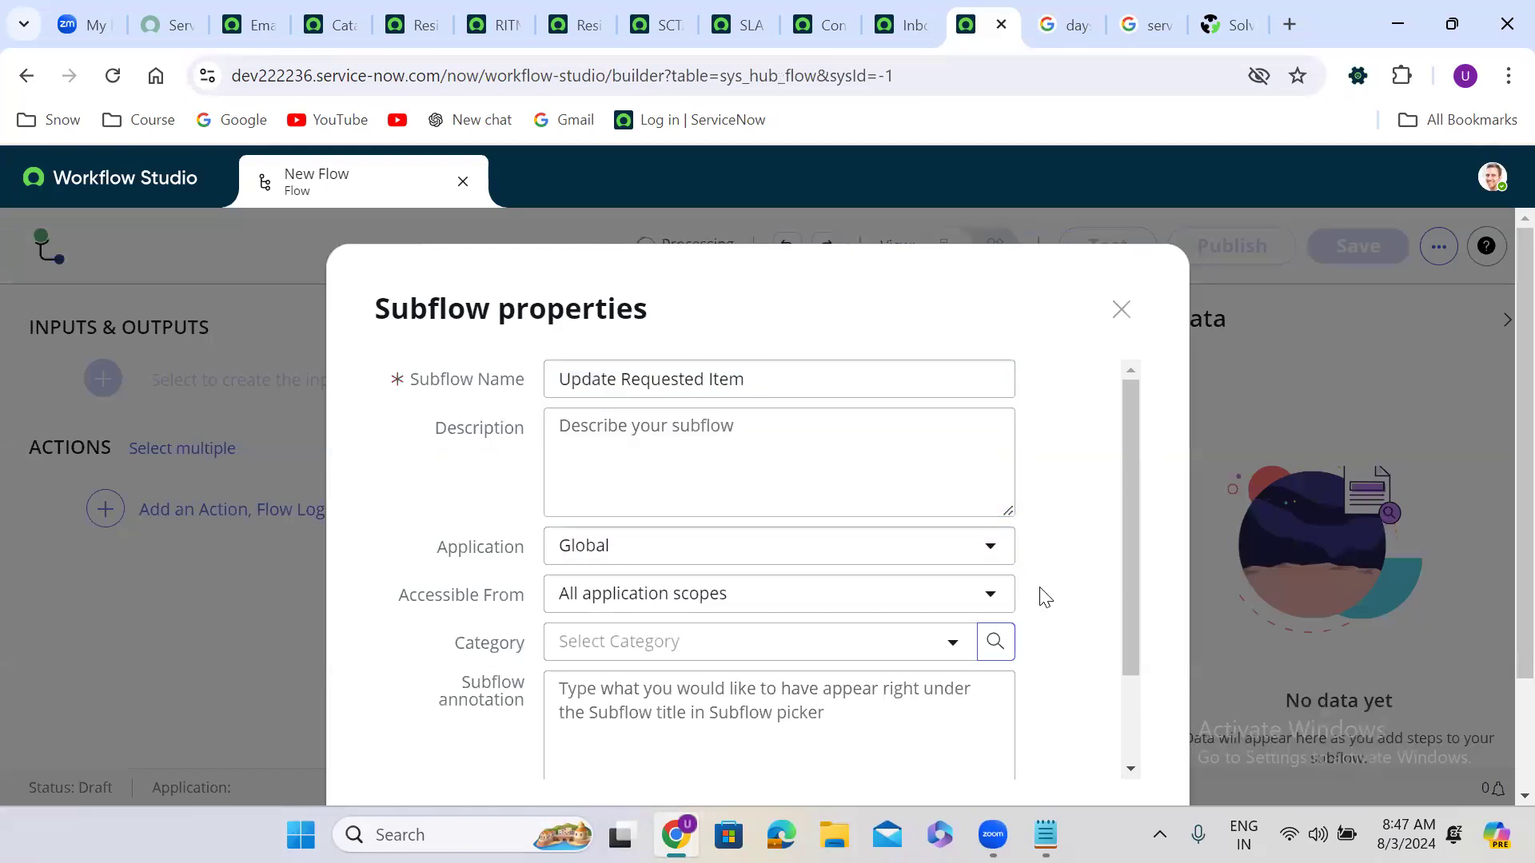
{"action": "scroll", "coordinate": [1041, 596], "scroll_direction": "down", "scroll_amount": 2}
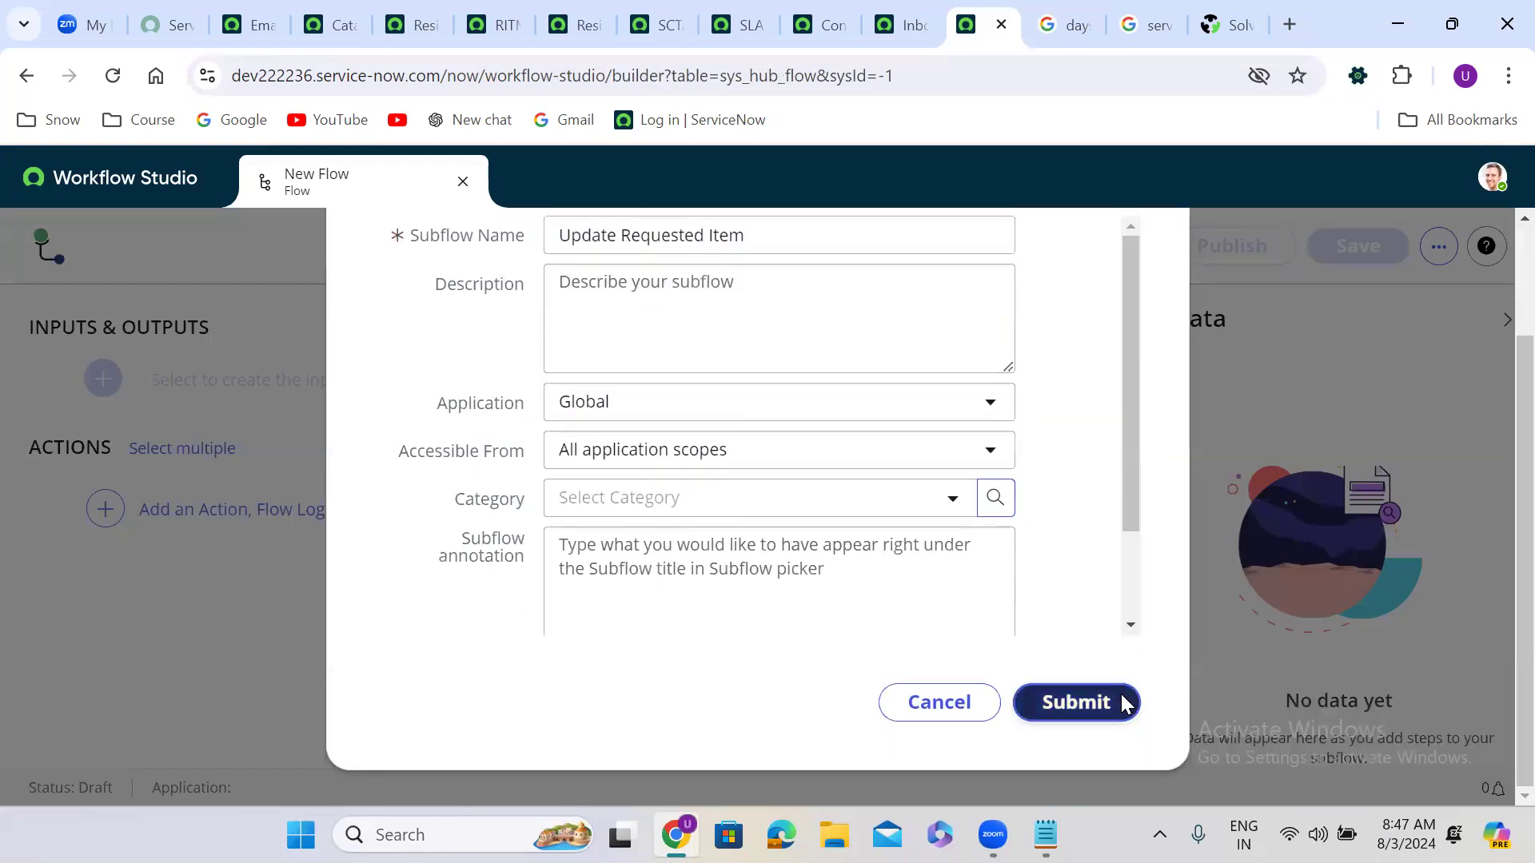
{"action": "left_click", "coordinate": [1123, 700]}
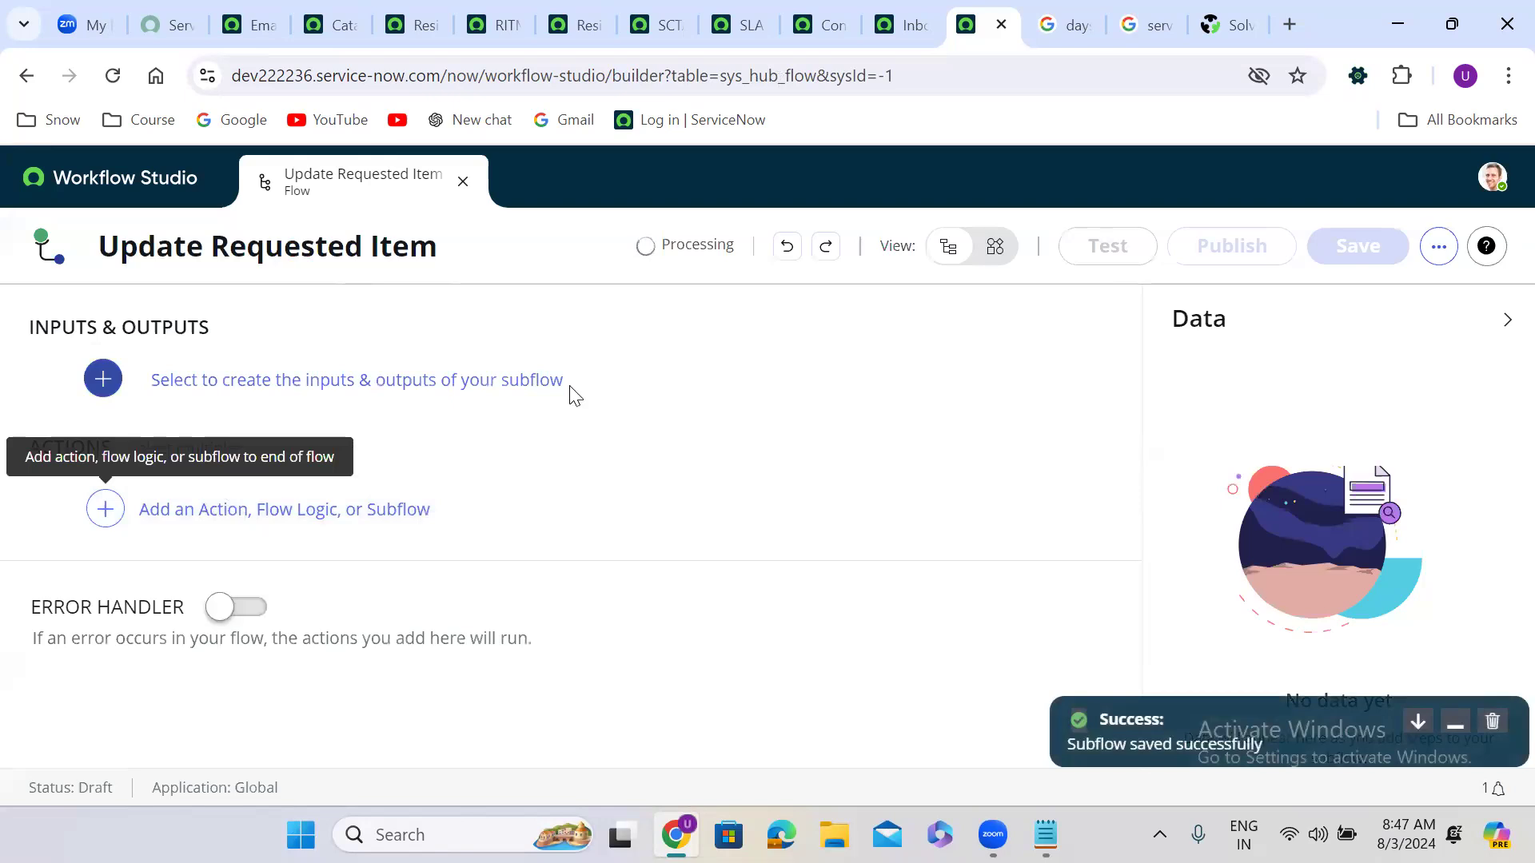
Step: Add a subflow input labelled 'requested item', named requested_item
{"action": "left_click", "coordinate": [607, 384]}
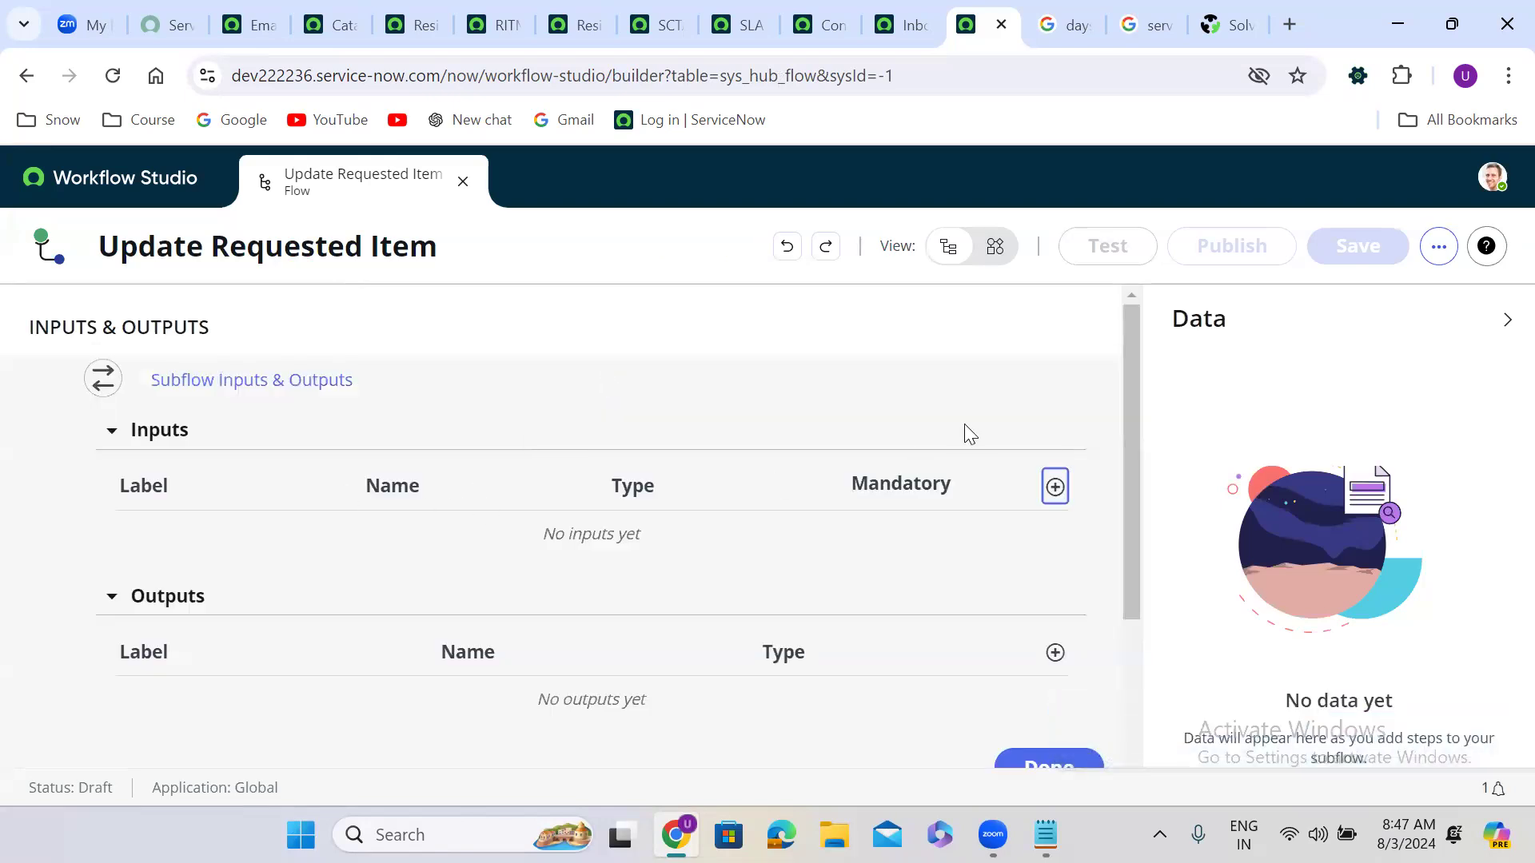
{"action": "left_click", "coordinate": [1055, 487]}
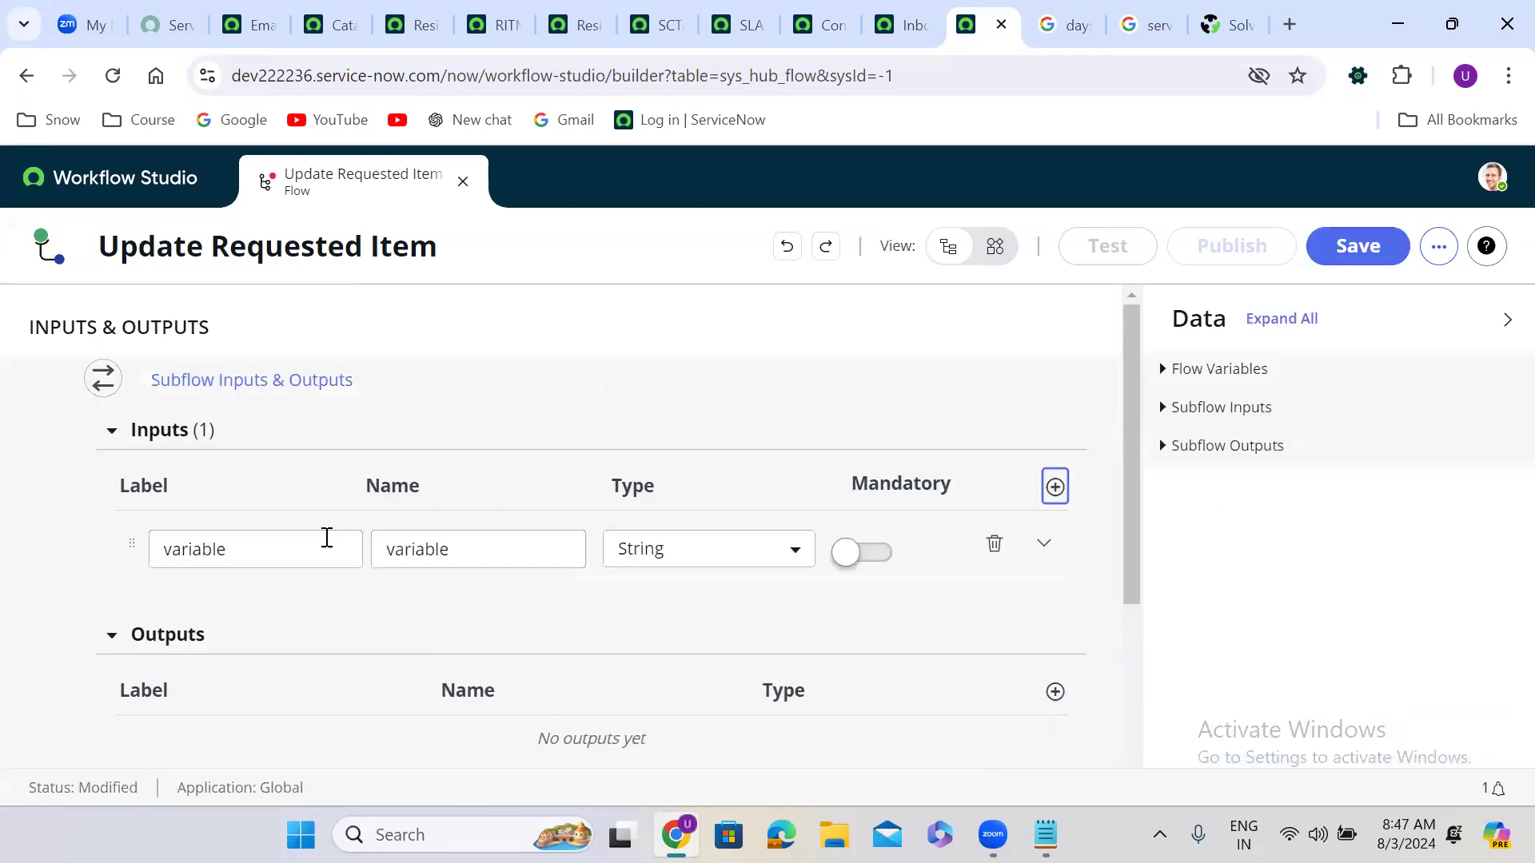
{"action": "double_click", "coordinate": [252, 550]}
{"action": "type", "text": "Request"}
{"action": "type", "text": "ed Ite"}
{"action": "type", "text": "m"}
{"action": "left_click", "coordinate": [505, 608]}
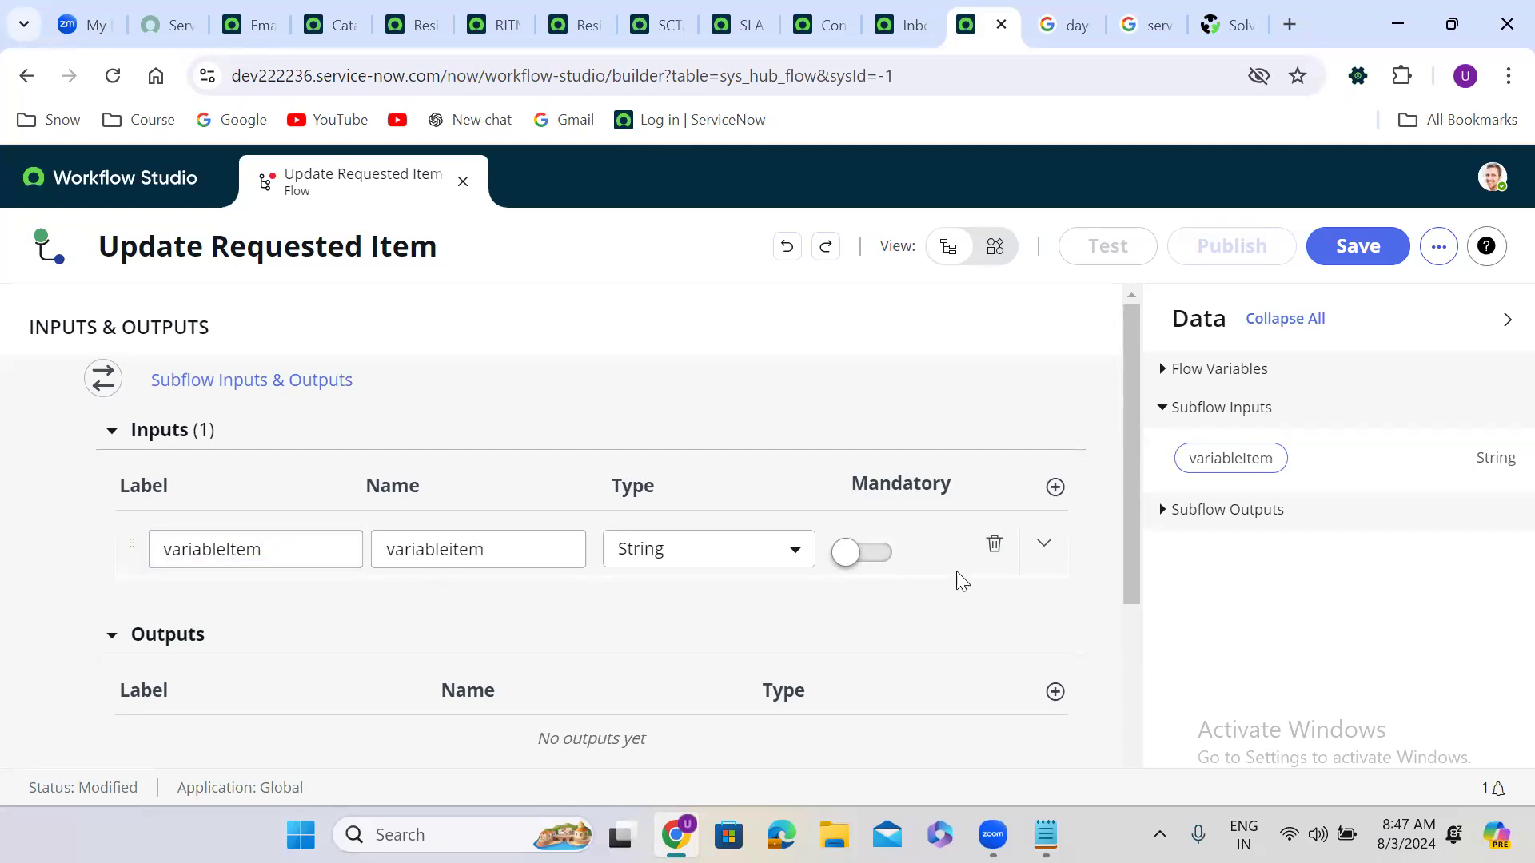
{"action": "double_click", "coordinate": [478, 557]}
{"action": "double_click", "coordinate": [283, 560]}
{"action": "type", "text": "requeste"}
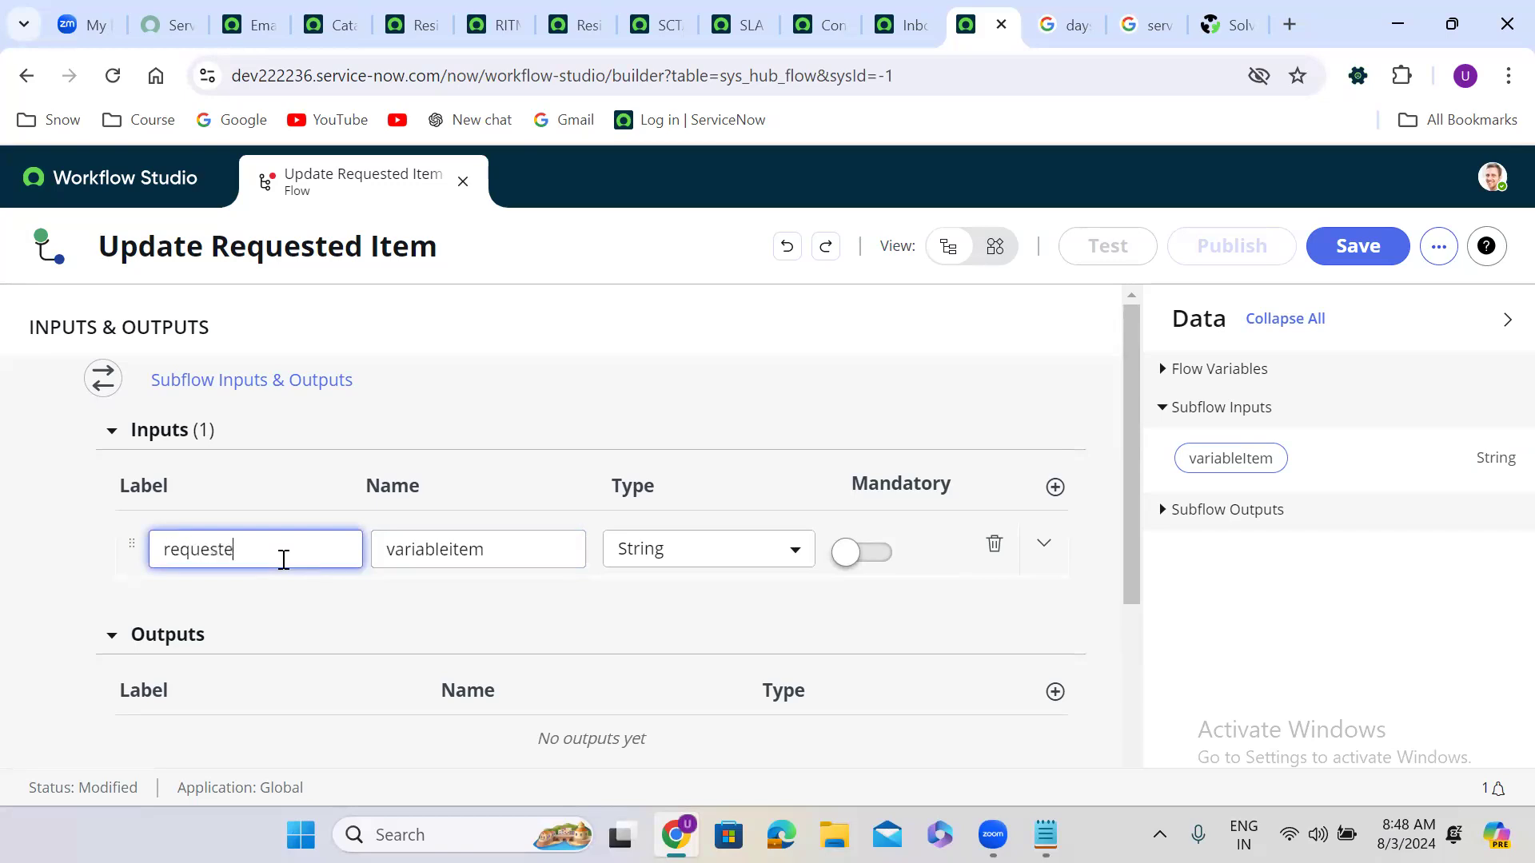
{"action": "type", "text": "d item"}
{"action": "left_click", "coordinate": [411, 560]}
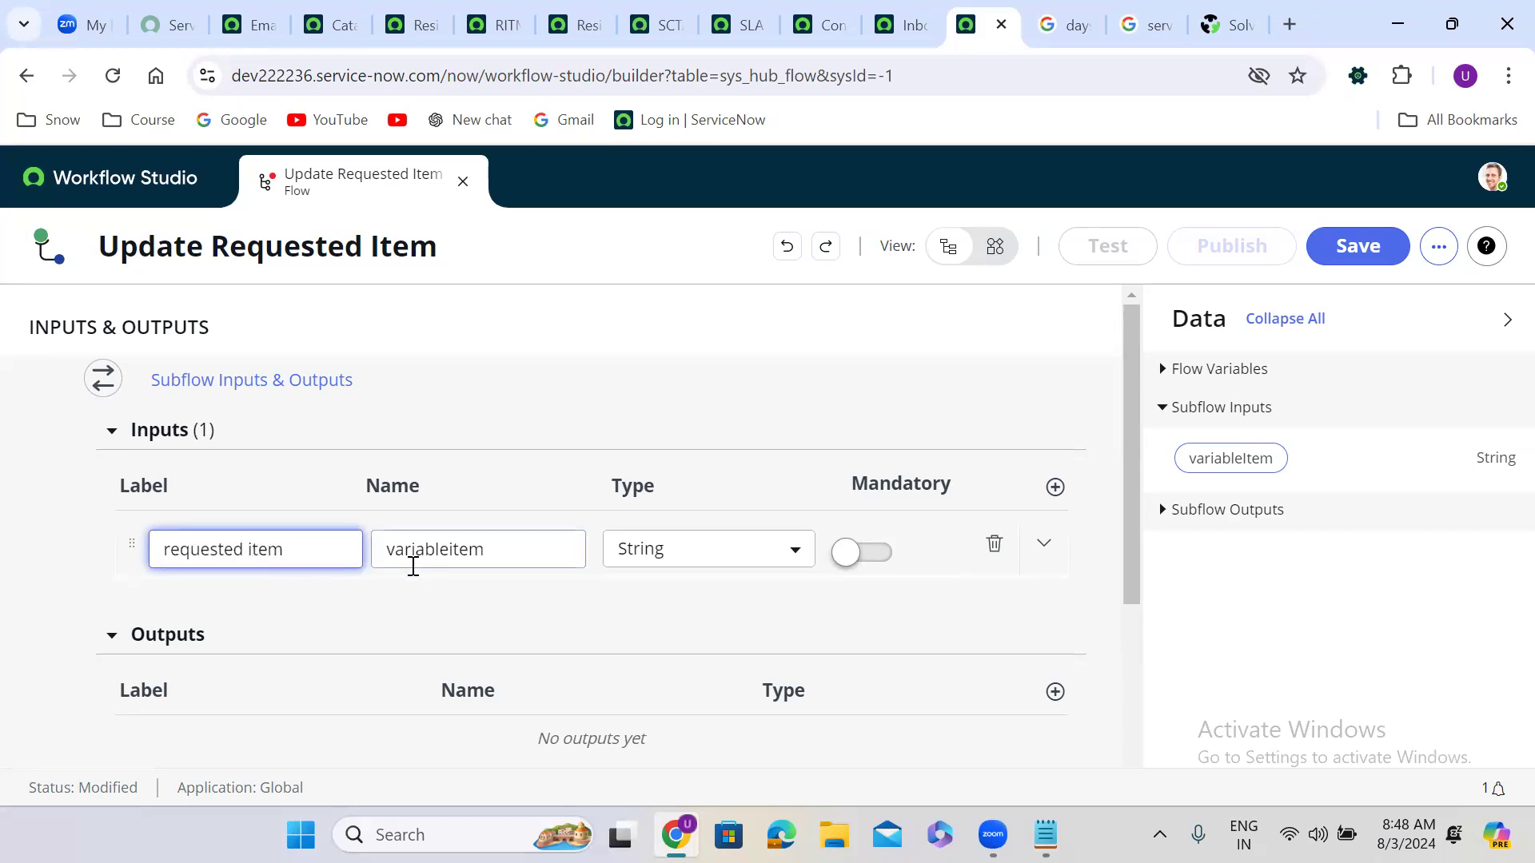
Step: Make the input a mandatory Reference to Requested Item [sc_req_item]
{"action": "left_click", "coordinate": [714, 561]}
{"action": "type", "text": "refe"}
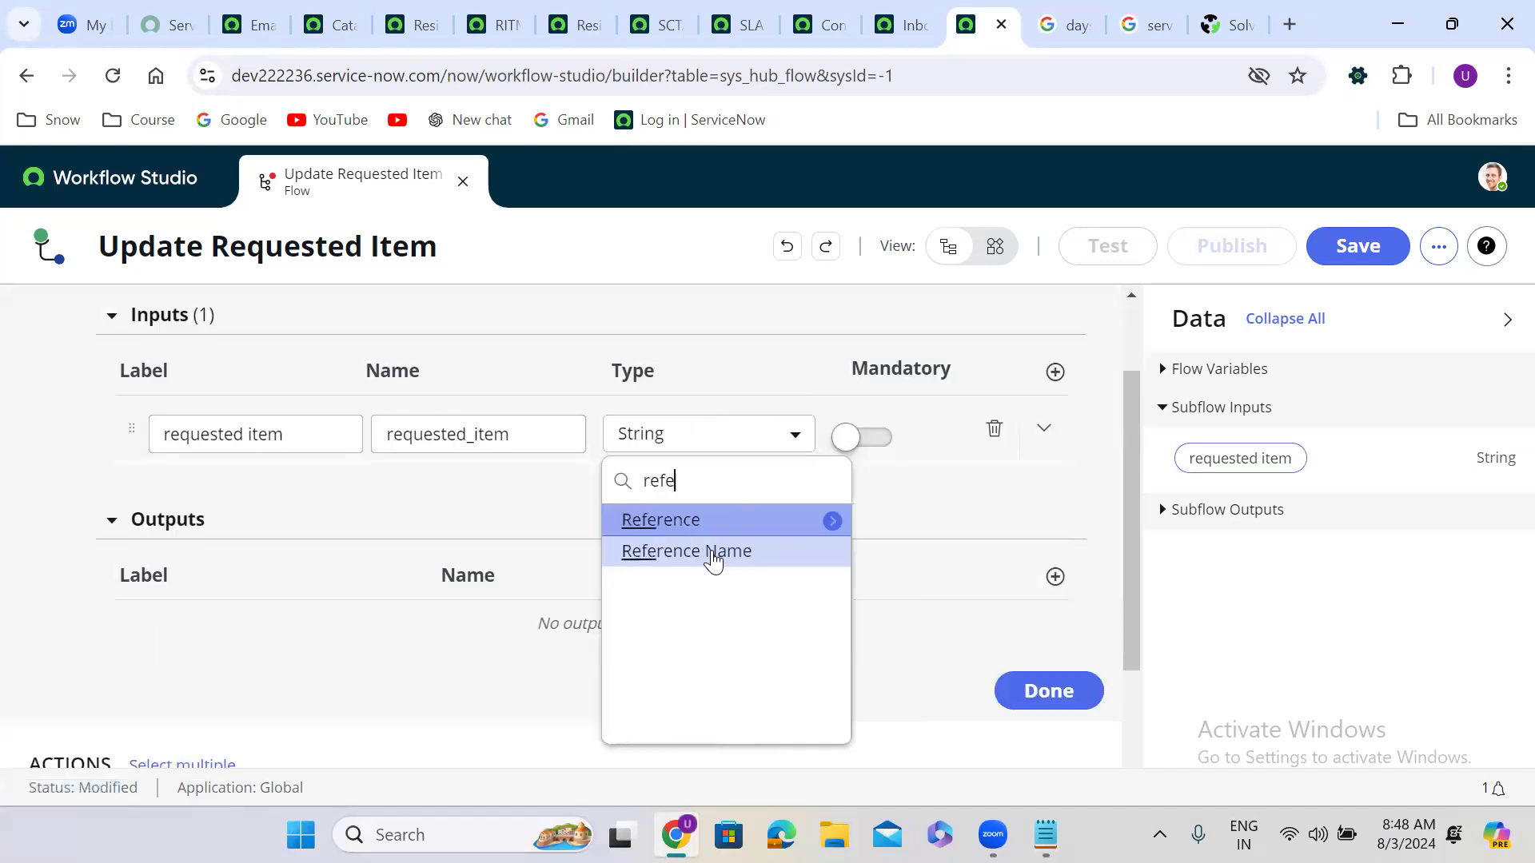
{"action": "type", "text": "r"}
{"action": "left_click", "coordinate": [833, 521]}
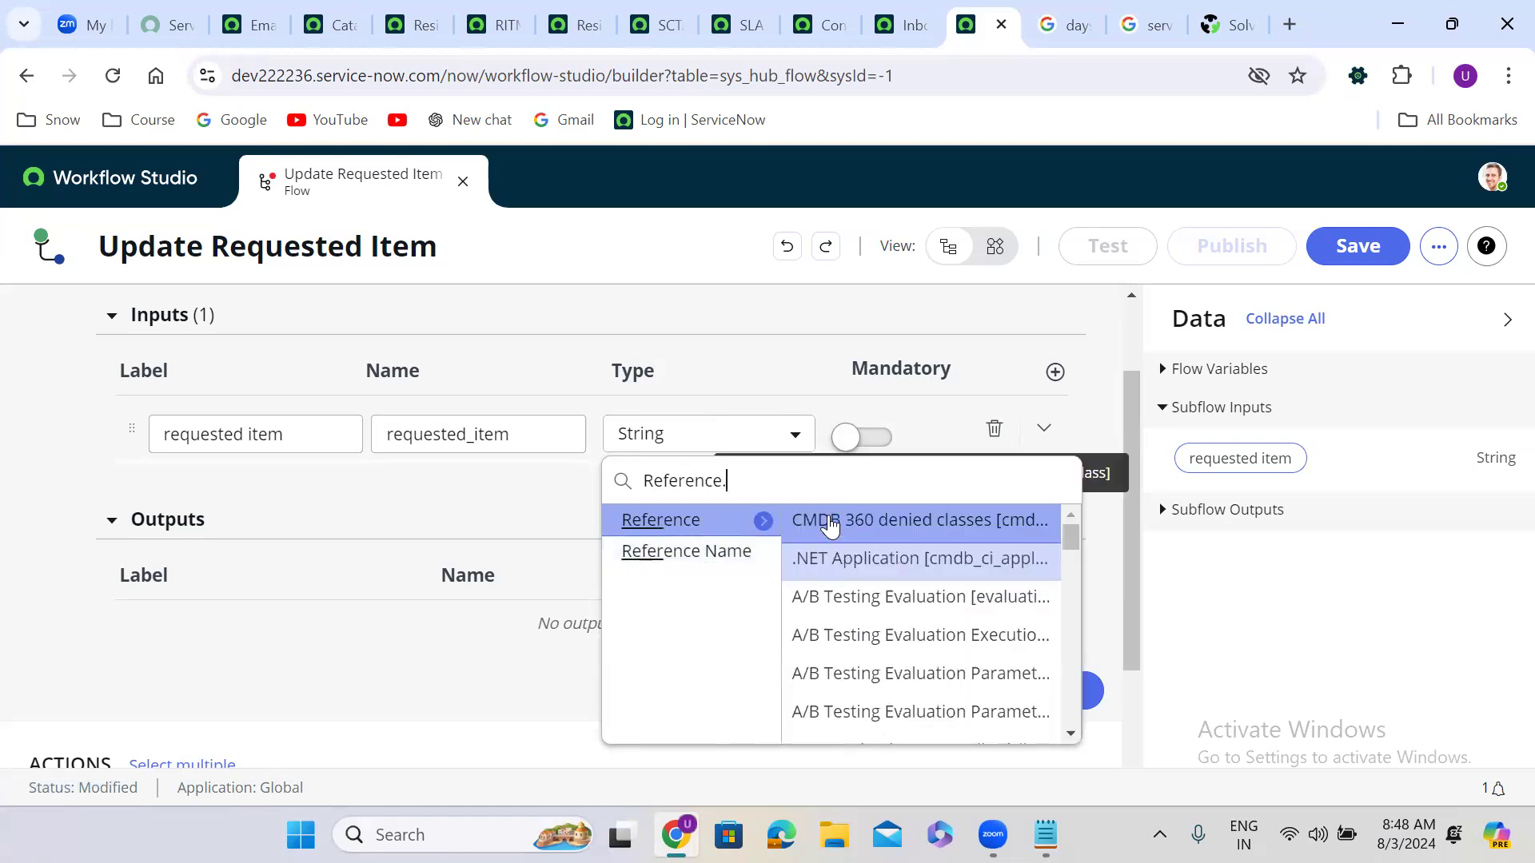
{"action": "type", "text": "c"}
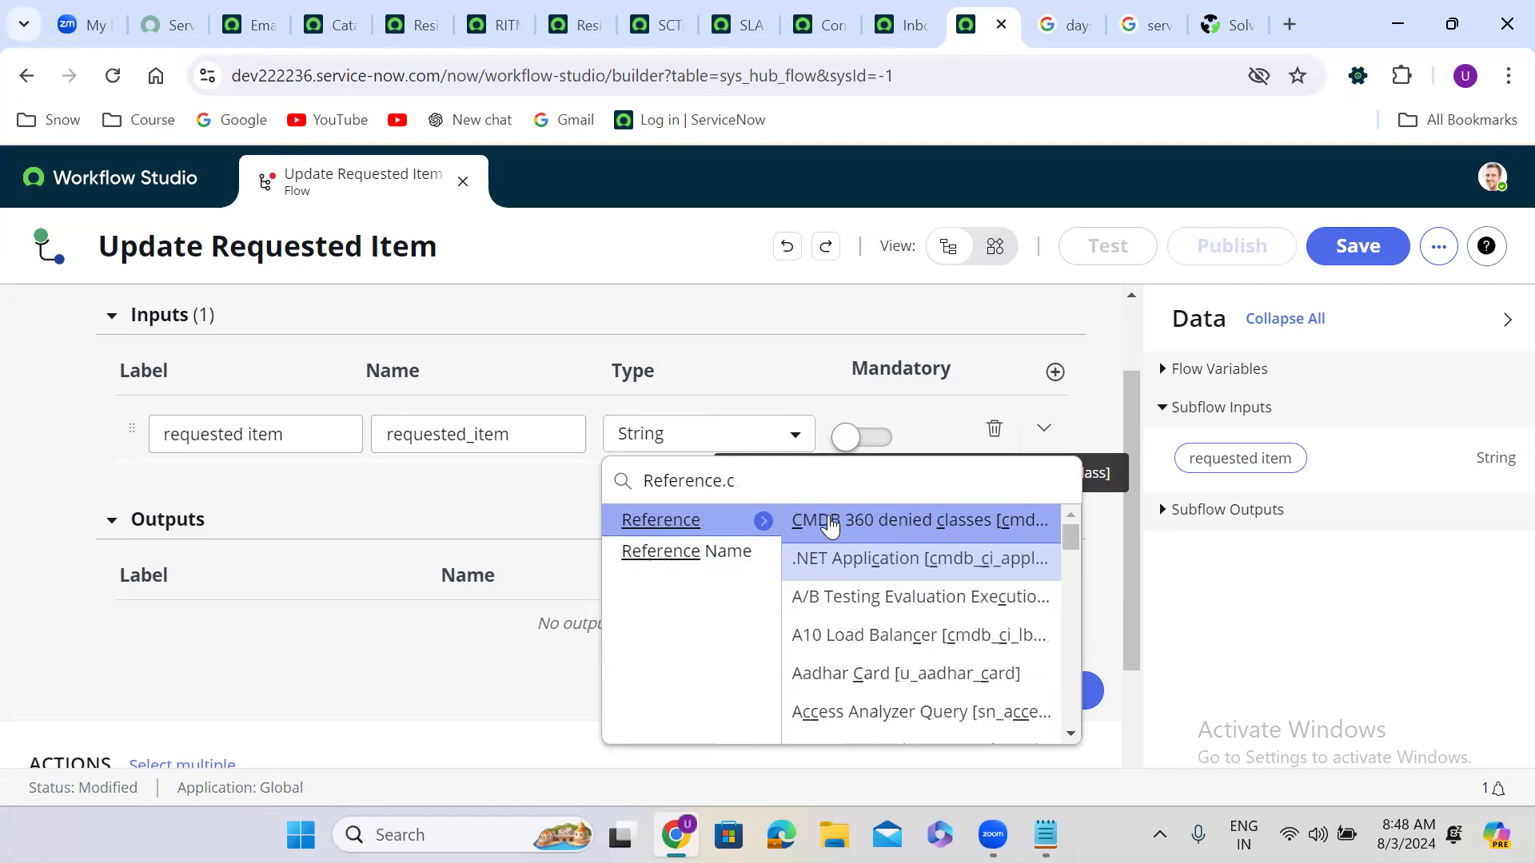
{"action": "key", "text": "BackSpace"}
{"action": "type", "text": "sc_r"}
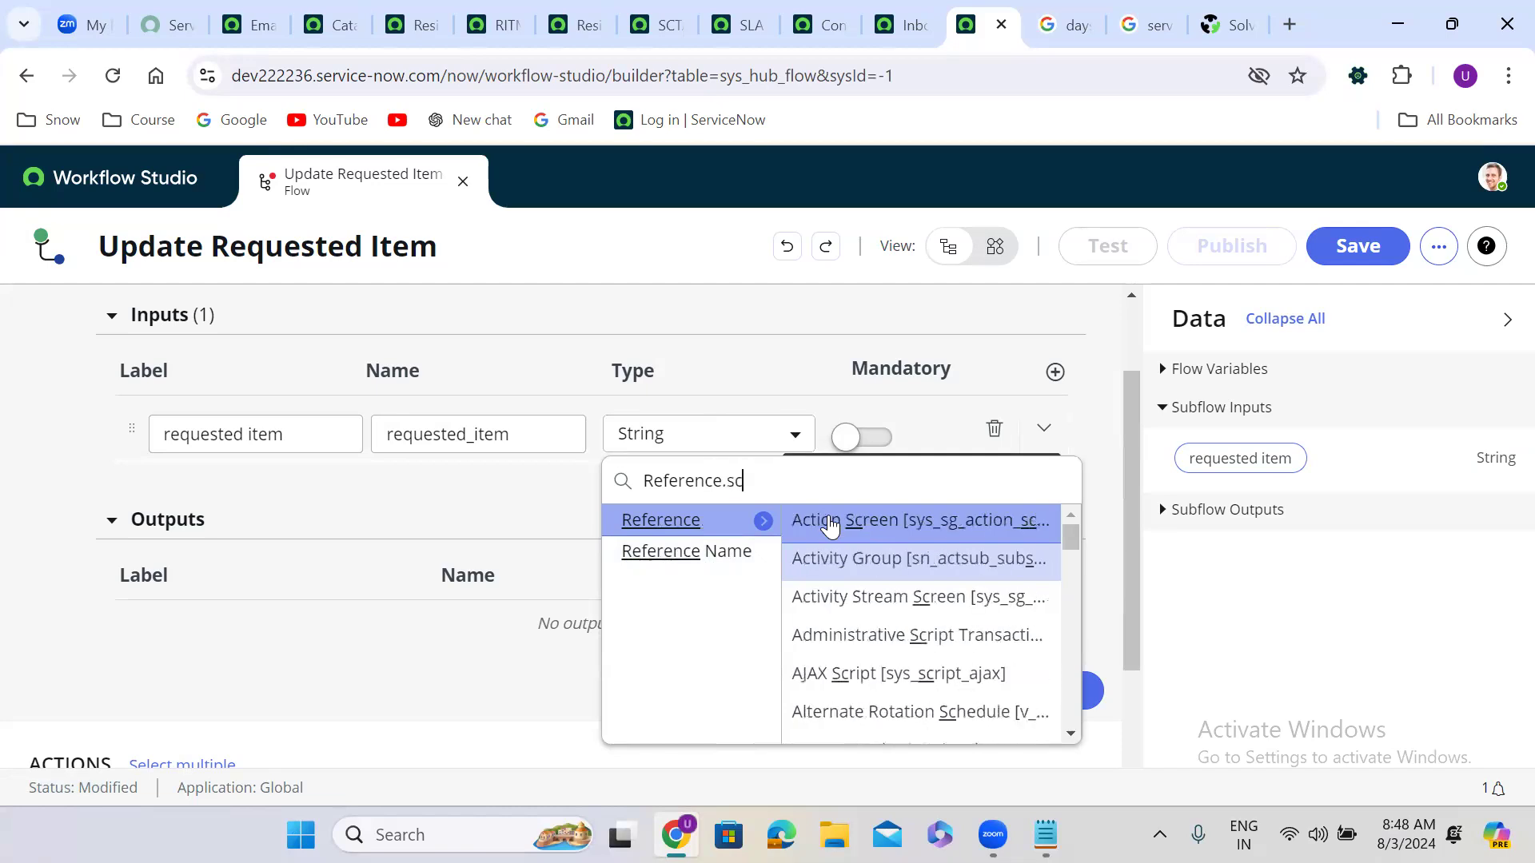
{"action": "type", "text": "eq"}
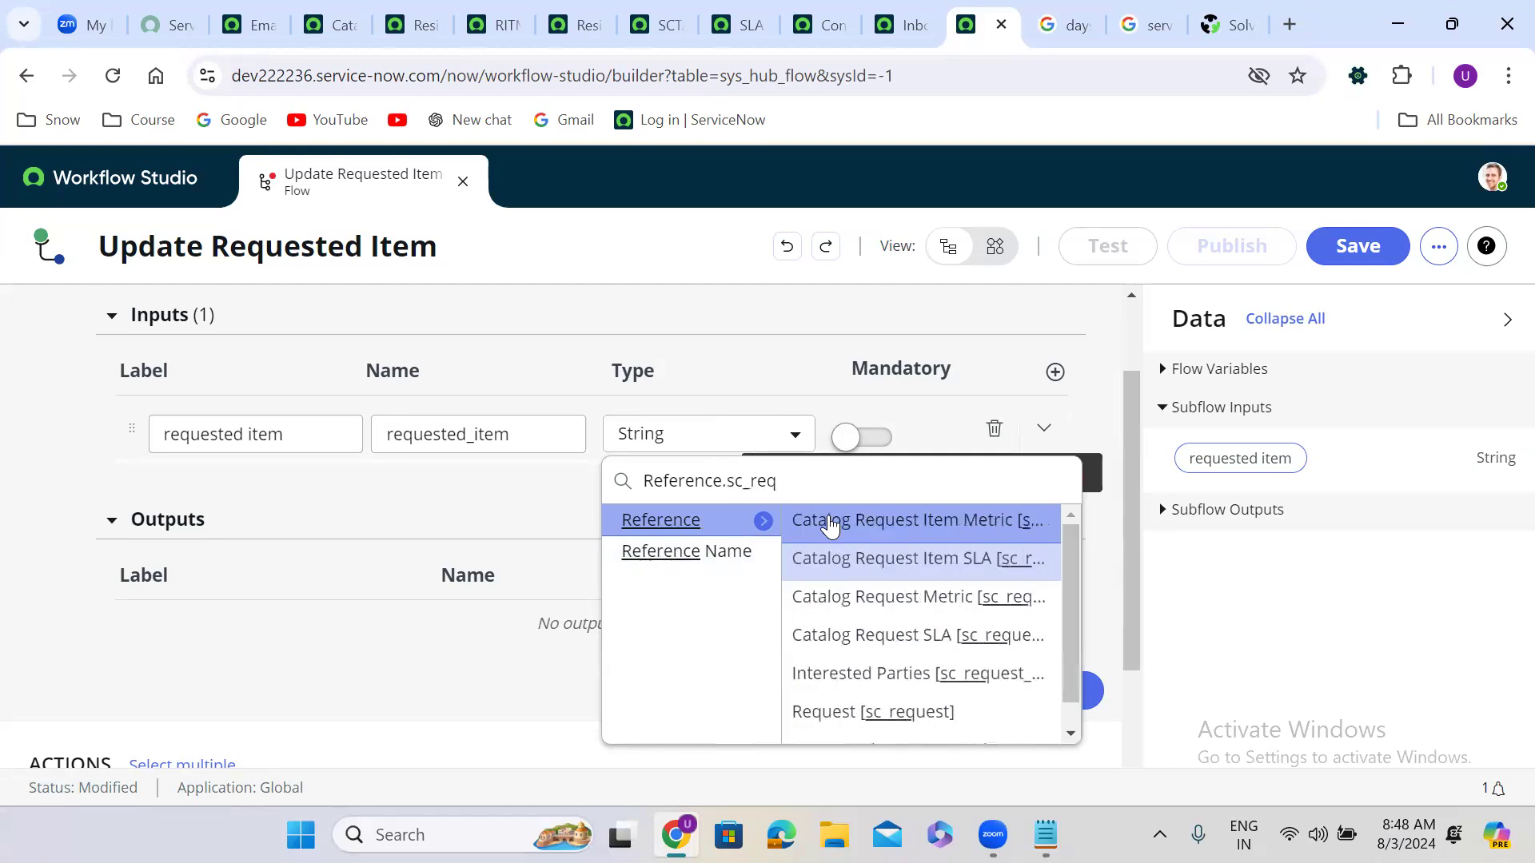
{"action": "type", "text": "_item"}
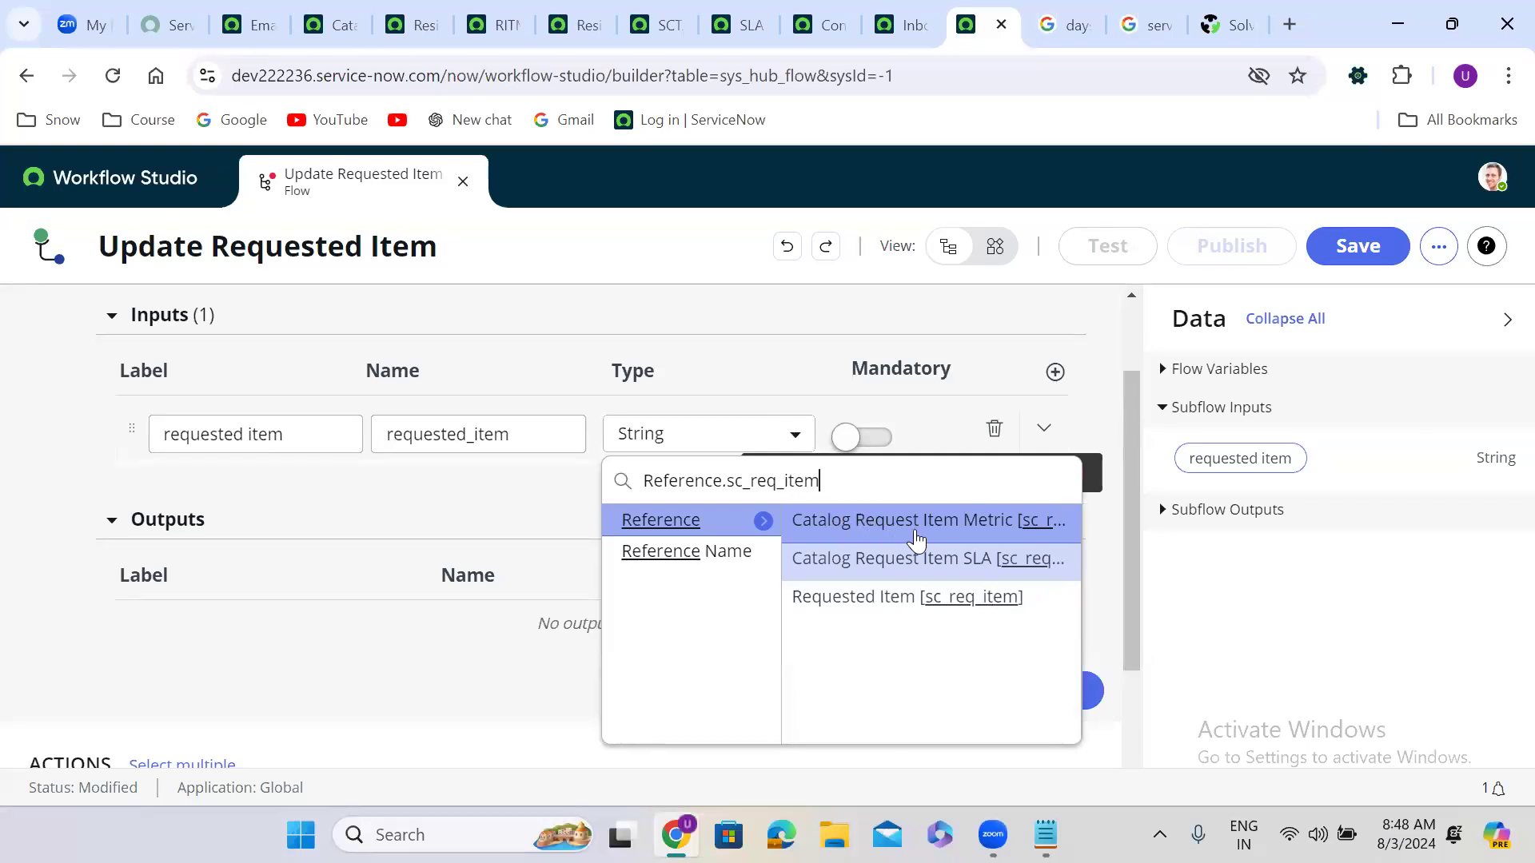
{"action": "left_click", "coordinate": [927, 600]}
{"action": "left_click", "coordinate": [867, 441]}
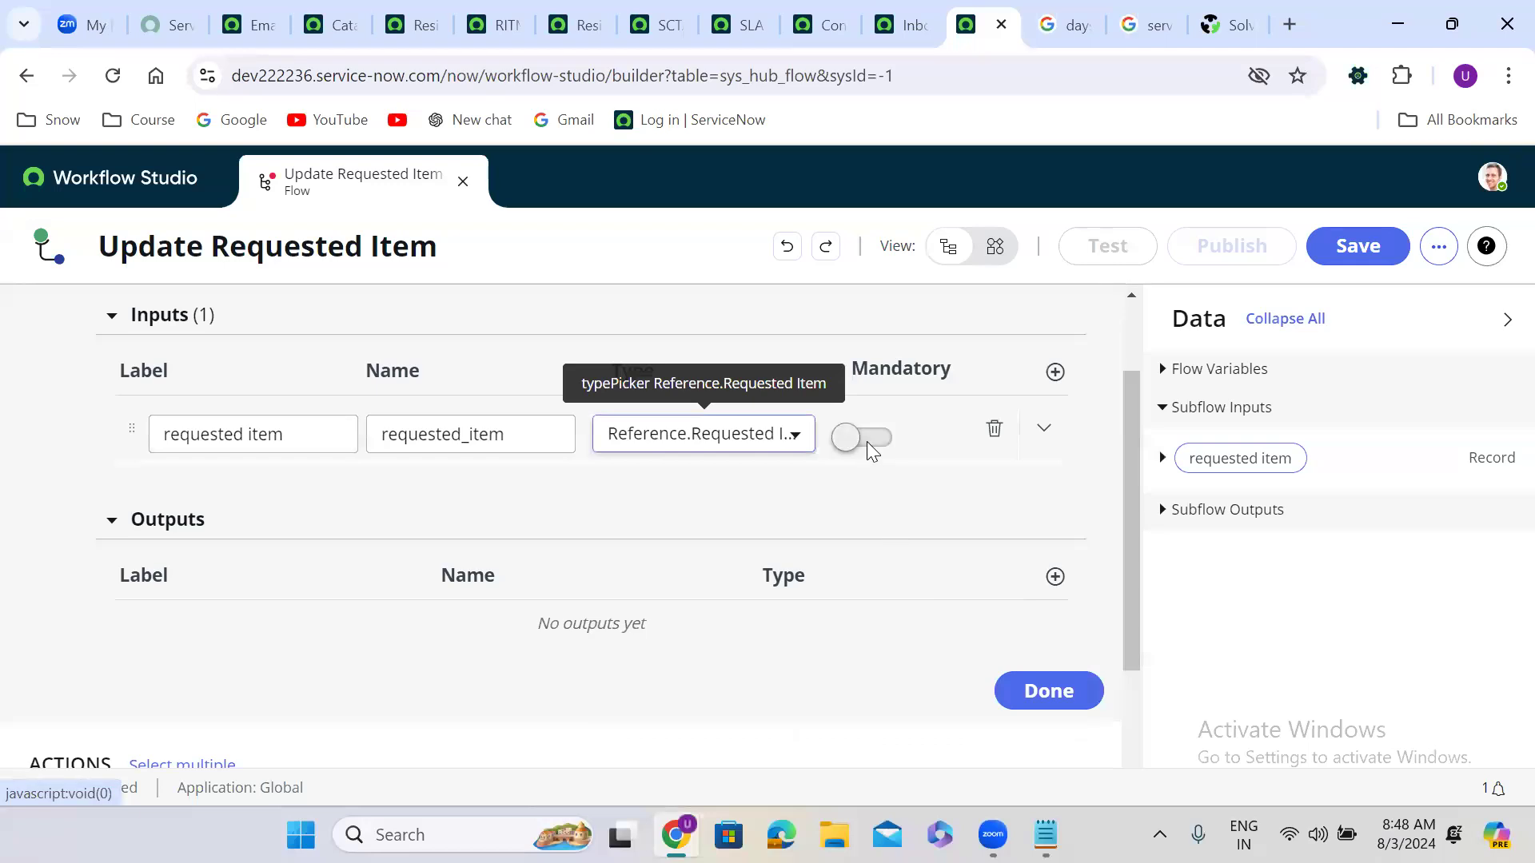
{"action": "left_click", "coordinate": [1047, 691]}
{"action": "left_click", "coordinate": [466, 506]}
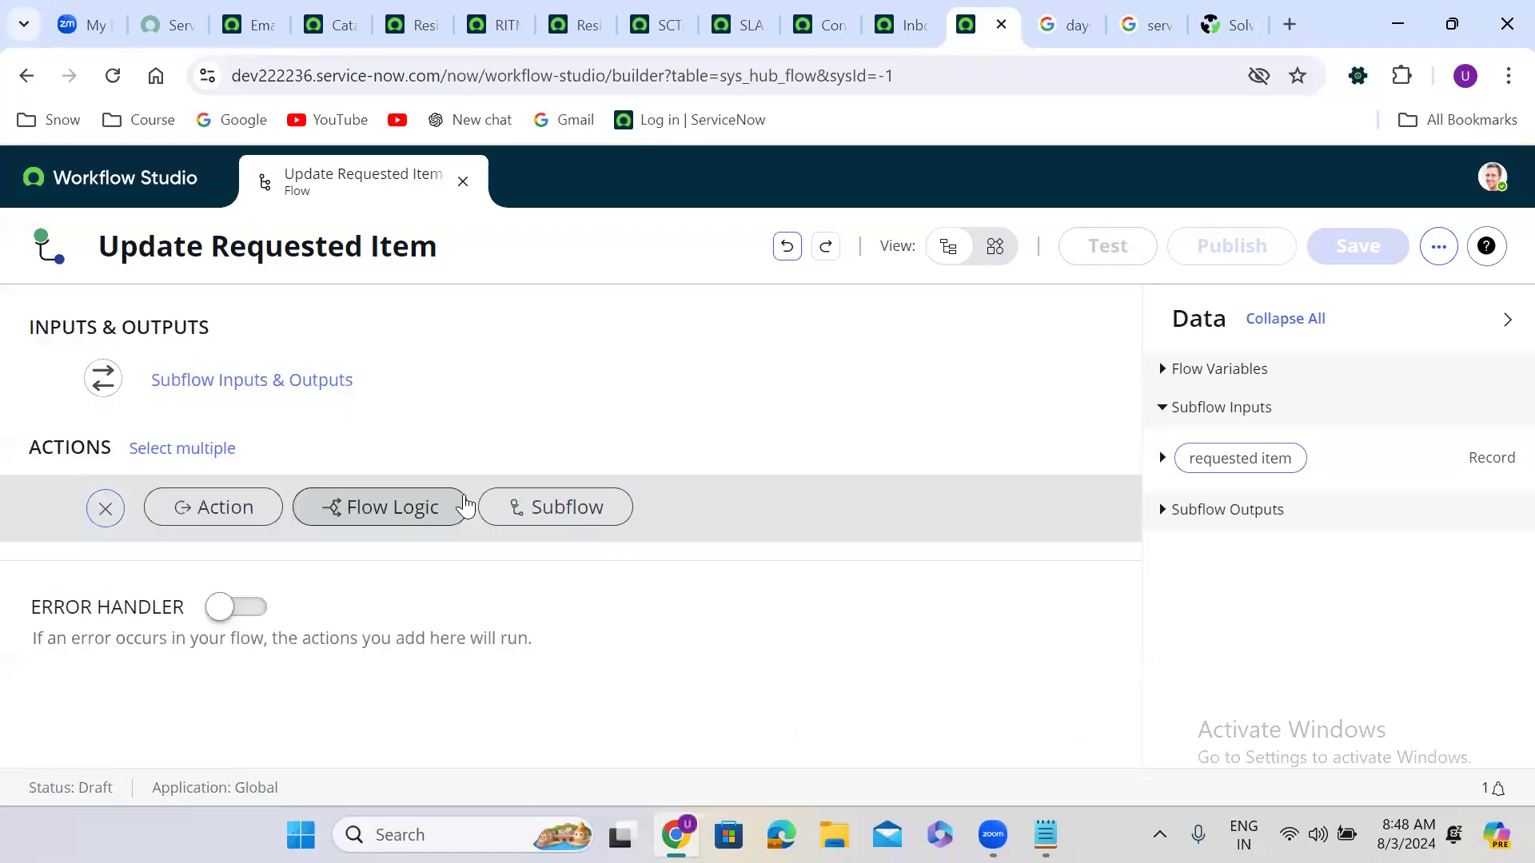
Step: Add a Send Notification step using the requested item input and the App Intake Request notification
{"action": "left_click", "coordinate": [207, 521]}
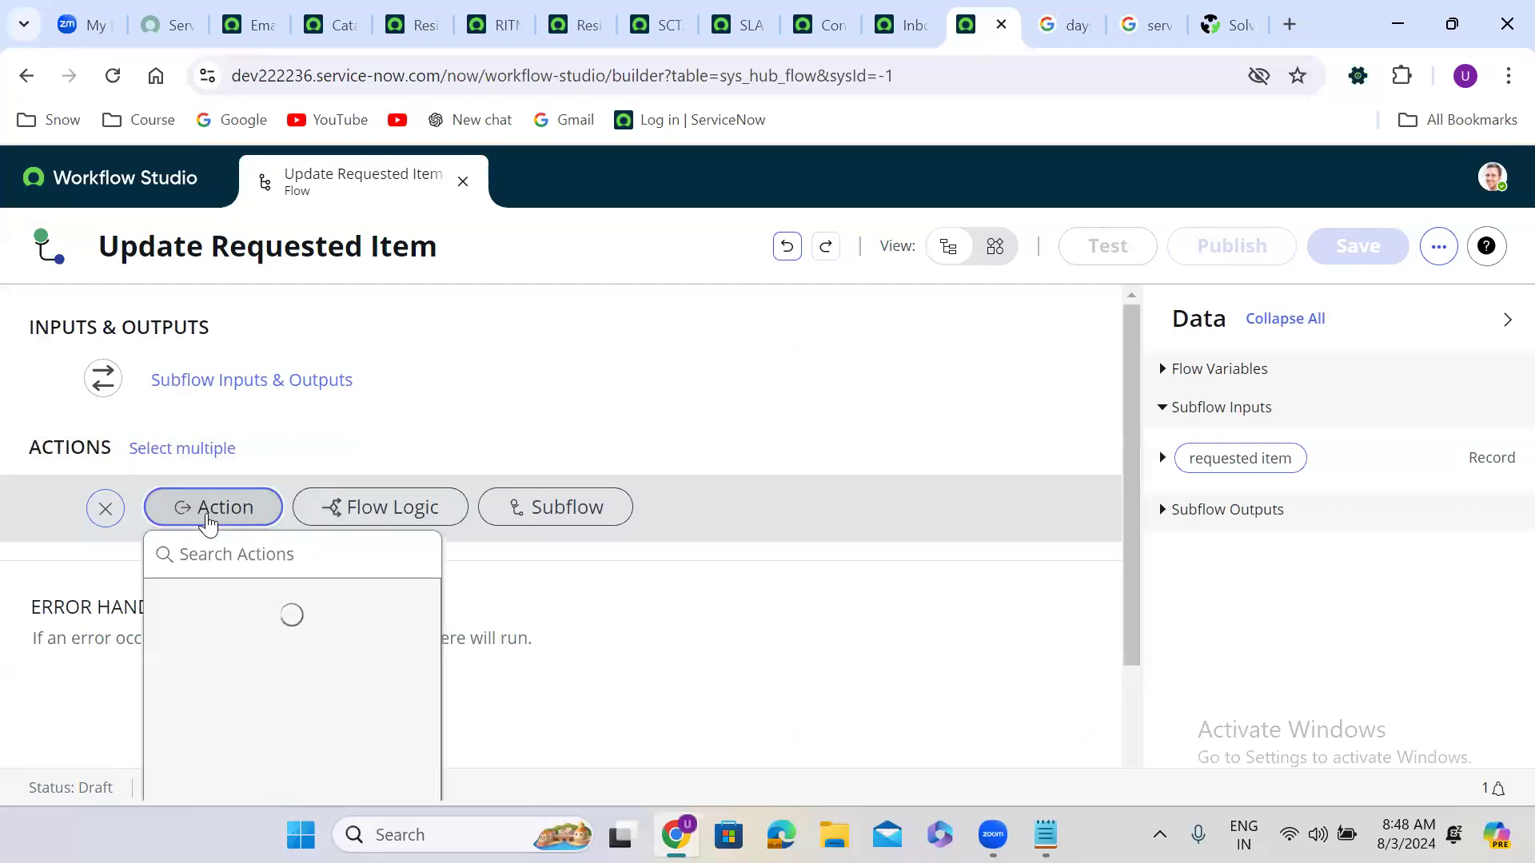
{"action": "type", "text": "send not"}
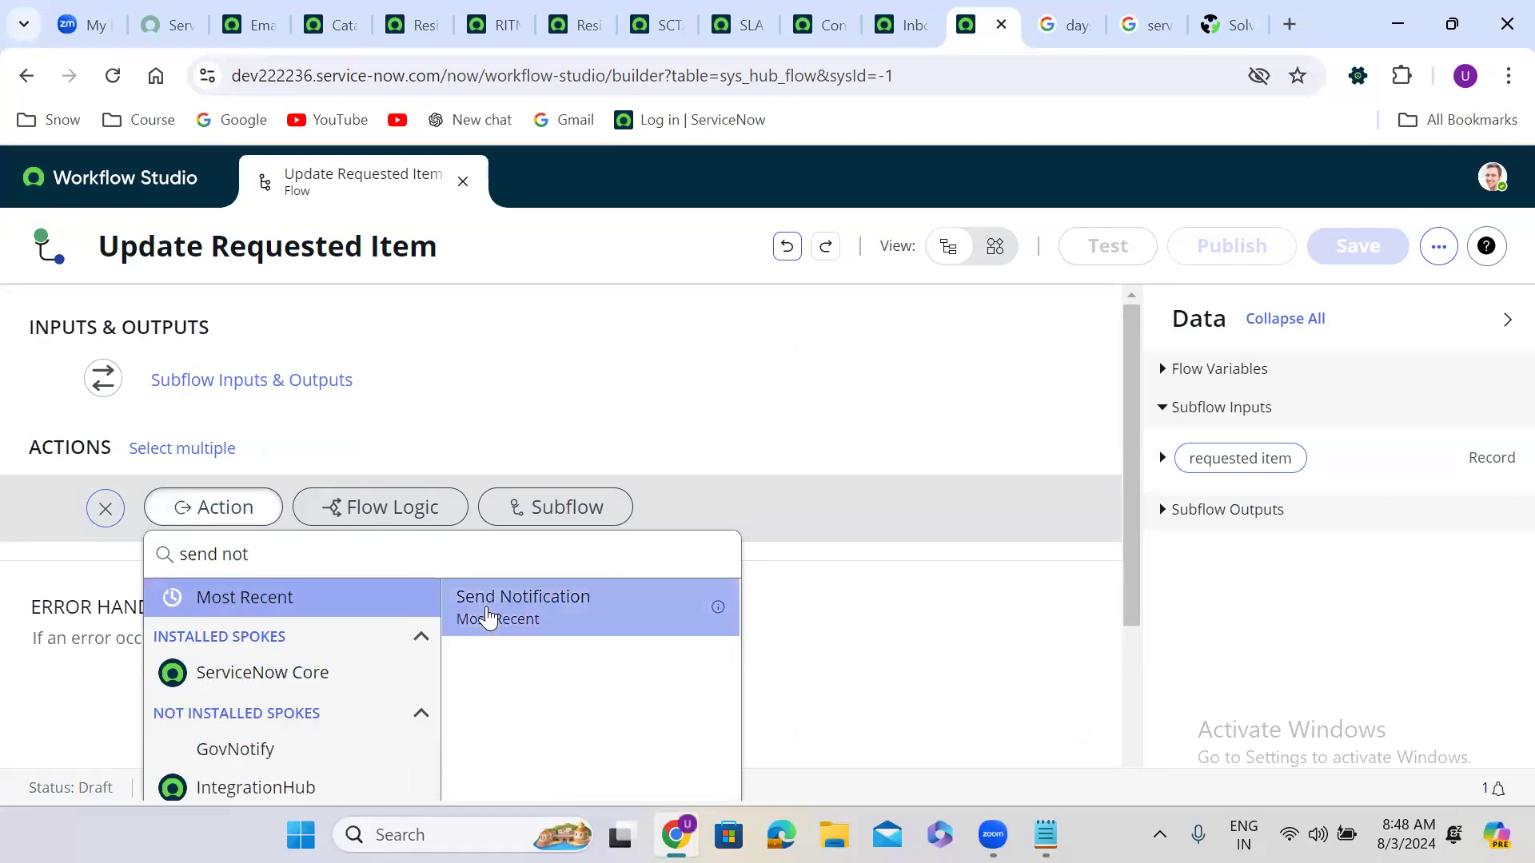
{"action": "left_click", "coordinate": [485, 619]}
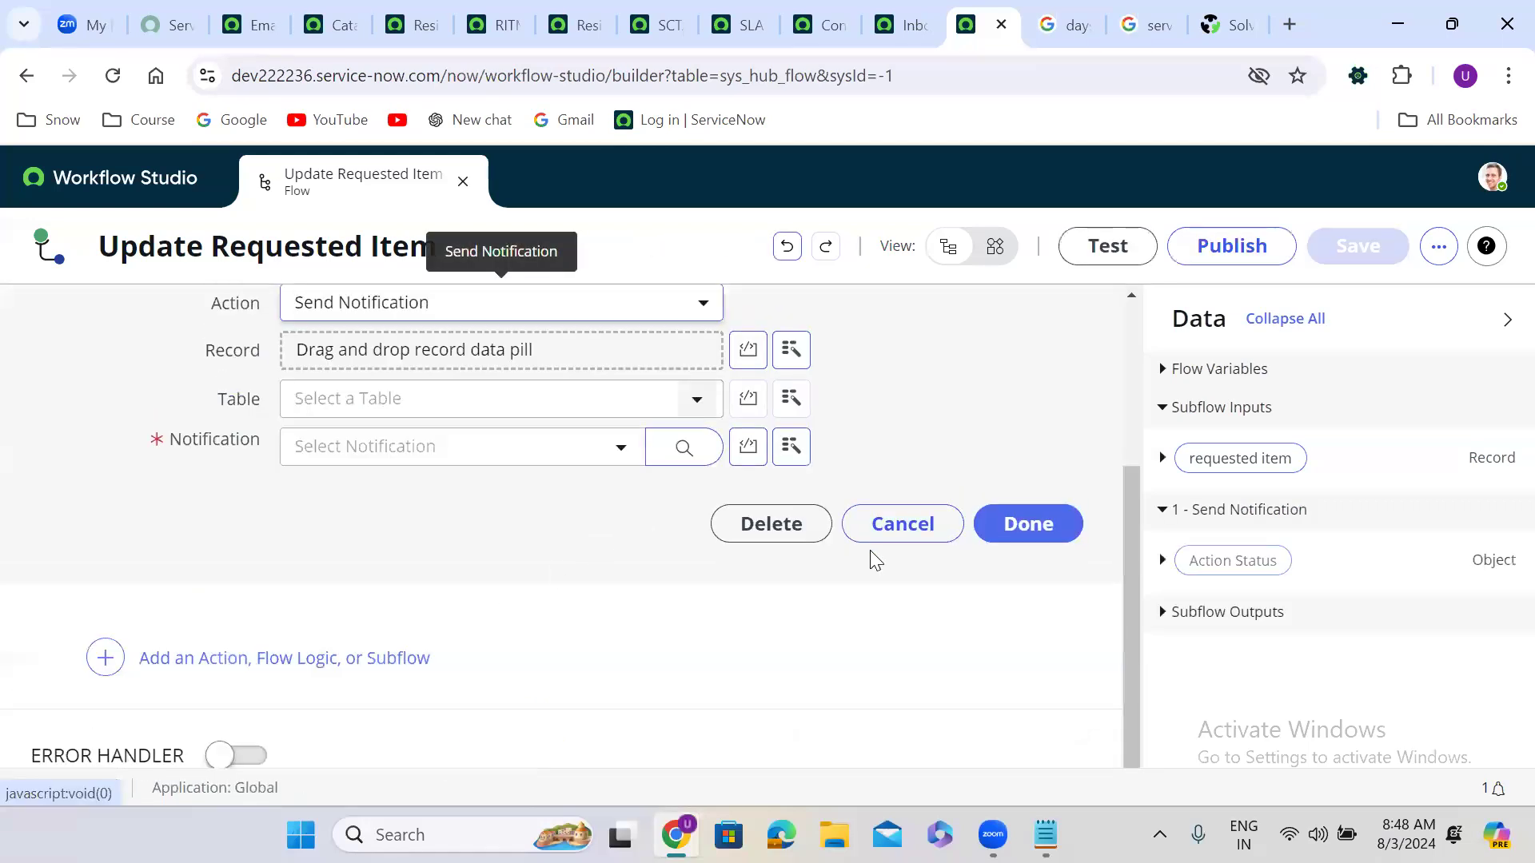
{"action": "scroll", "coordinate": [1117, 683], "scroll_direction": "up", "scroll_amount": 3}
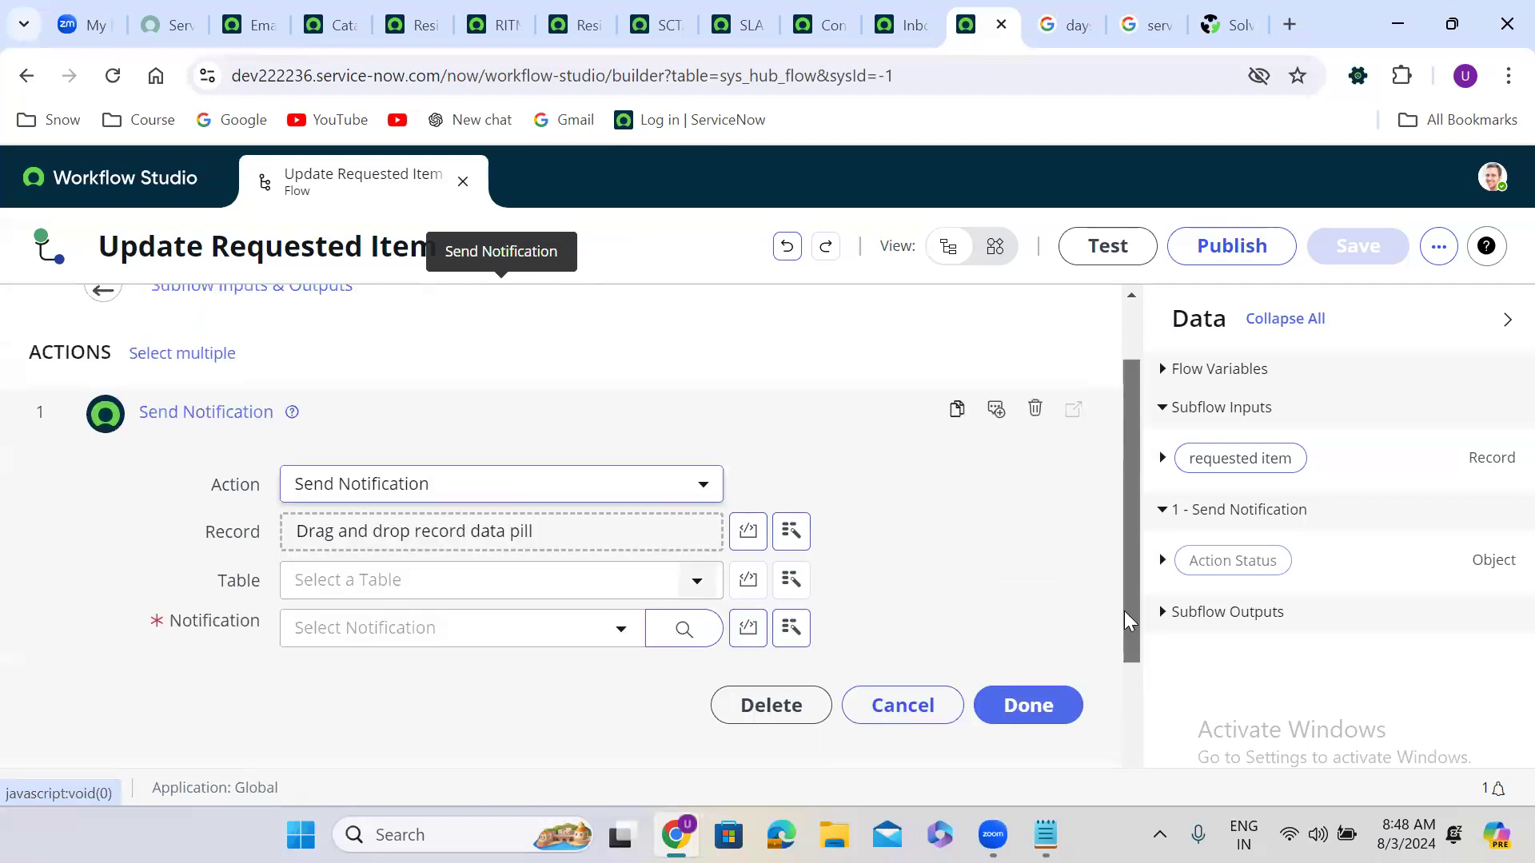
{"action": "left_click_drag", "start_coordinate": [1263, 464], "coordinate": [412, 530]}
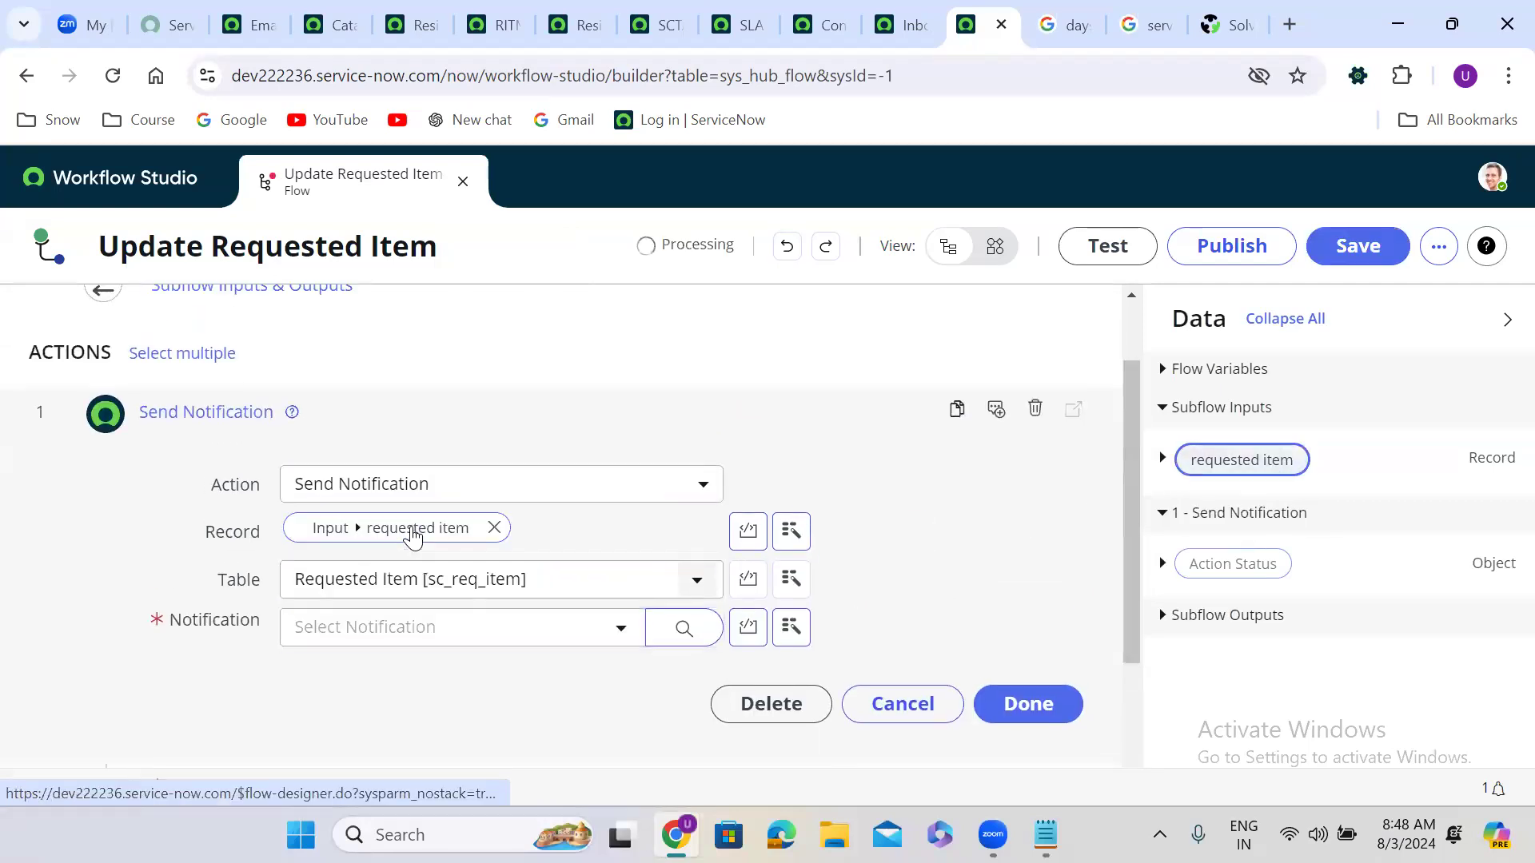
{"action": "left_click", "coordinate": [407, 628]}
{"action": "scroll", "coordinate": [422, 503], "scroll_direction": "down", "scroll_amount": 1}
{"action": "left_click", "coordinate": [418, 480]}
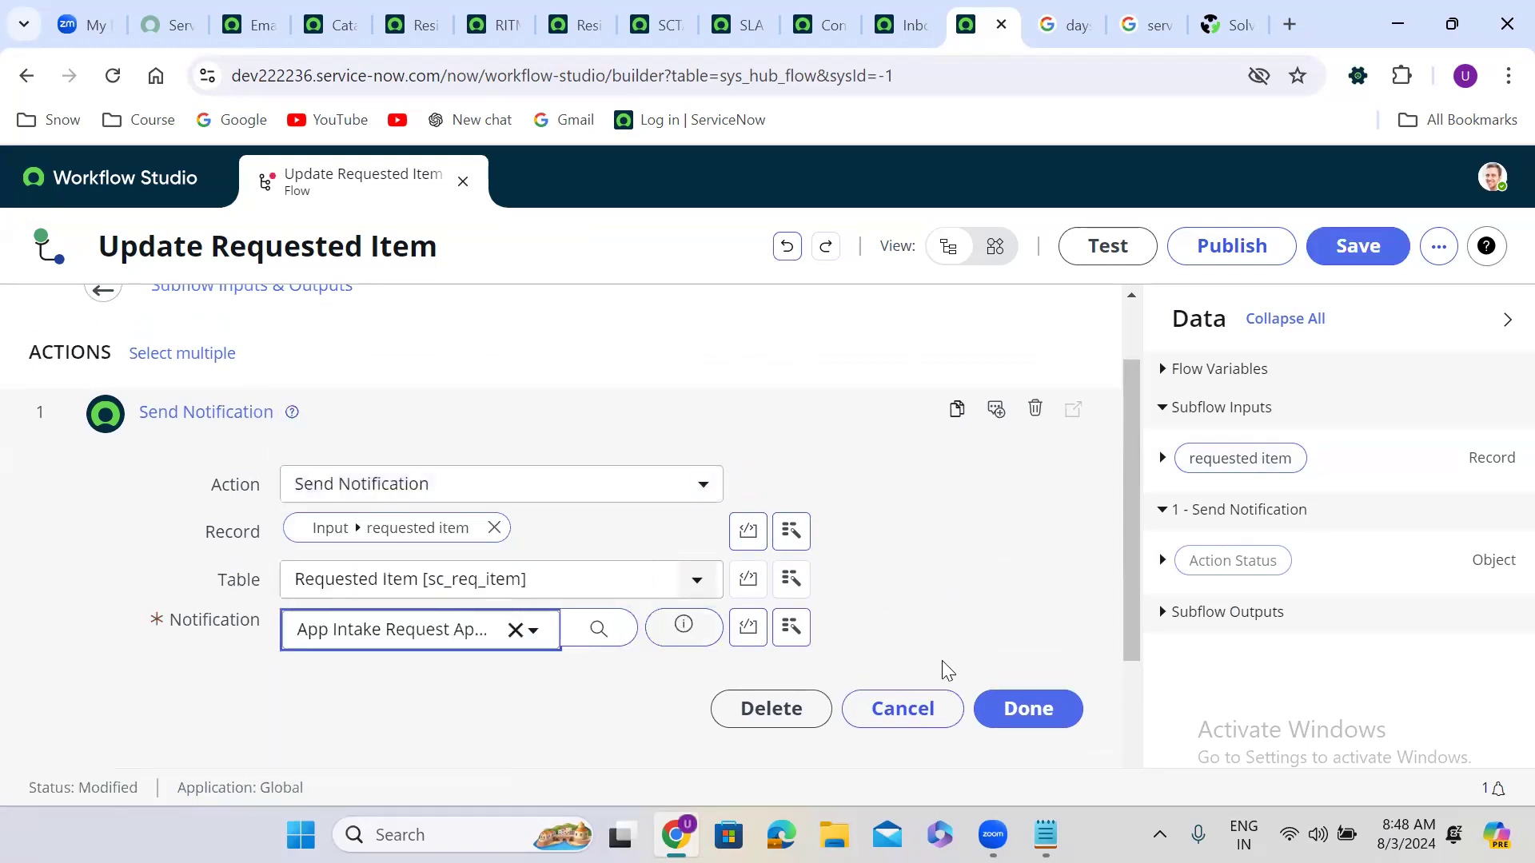
{"action": "left_click", "coordinate": [1026, 720]}
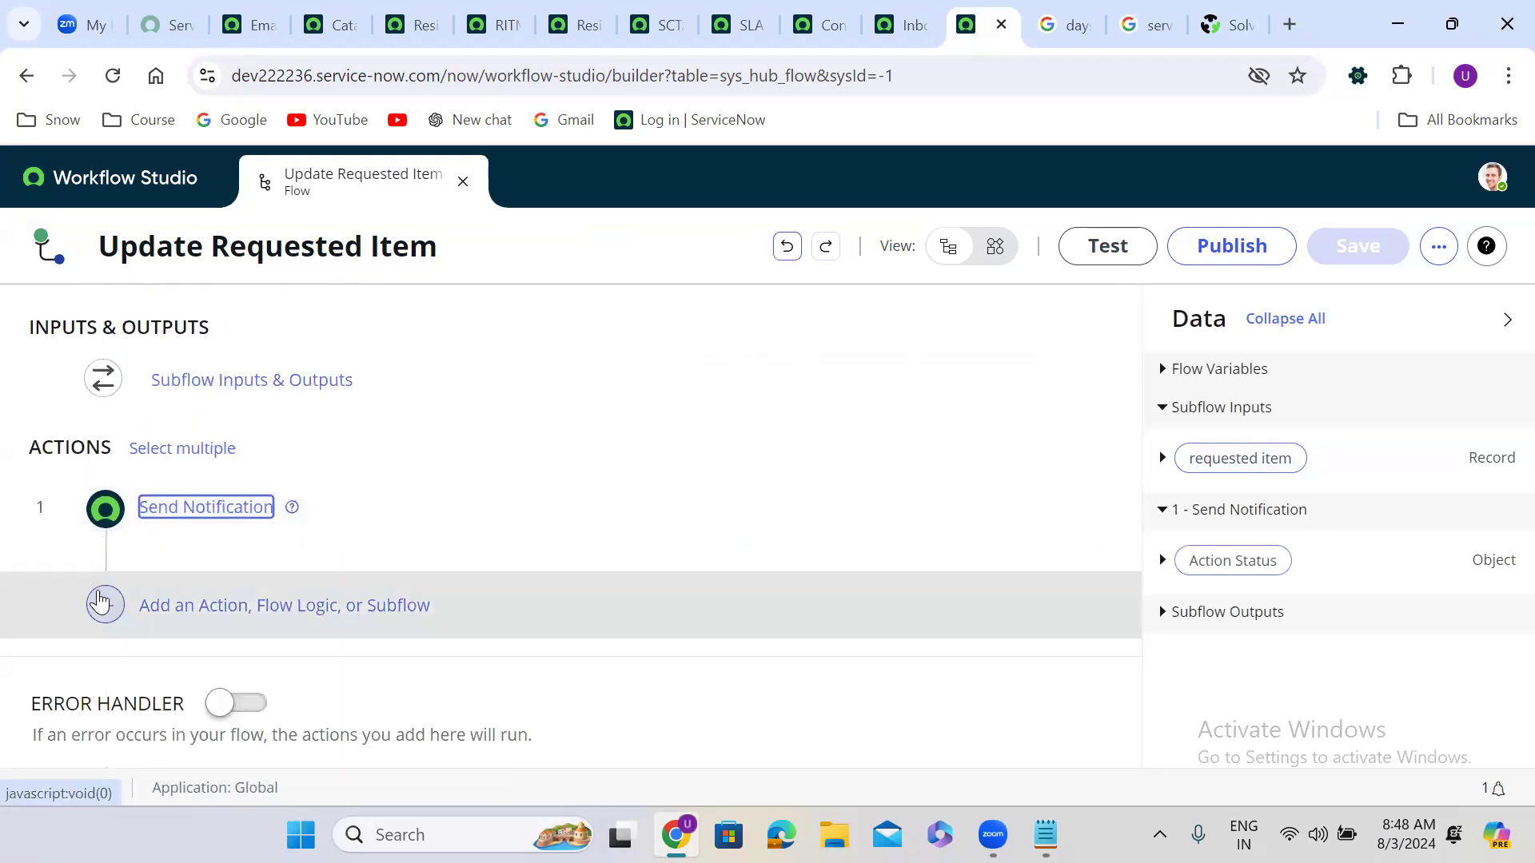
{"action": "left_click", "coordinate": [104, 605]}
Step: Add an Update Record action as step 2, with the subflow's requested item as its Record
{"action": "left_click", "coordinate": [202, 606]}
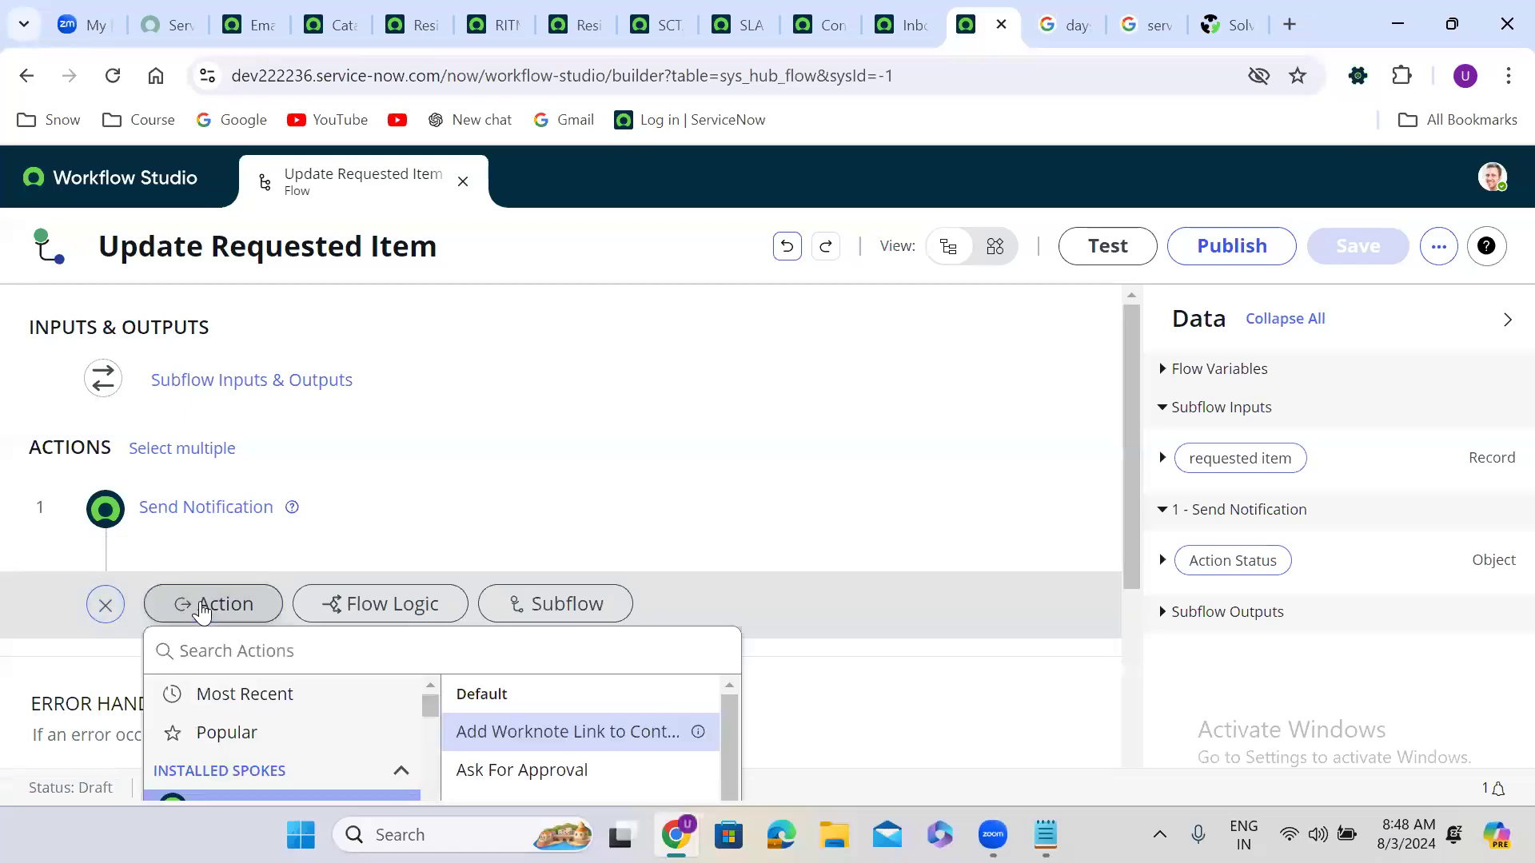
{"action": "left_click", "coordinate": [292, 650]}
{"action": "type", "text": "update re"}
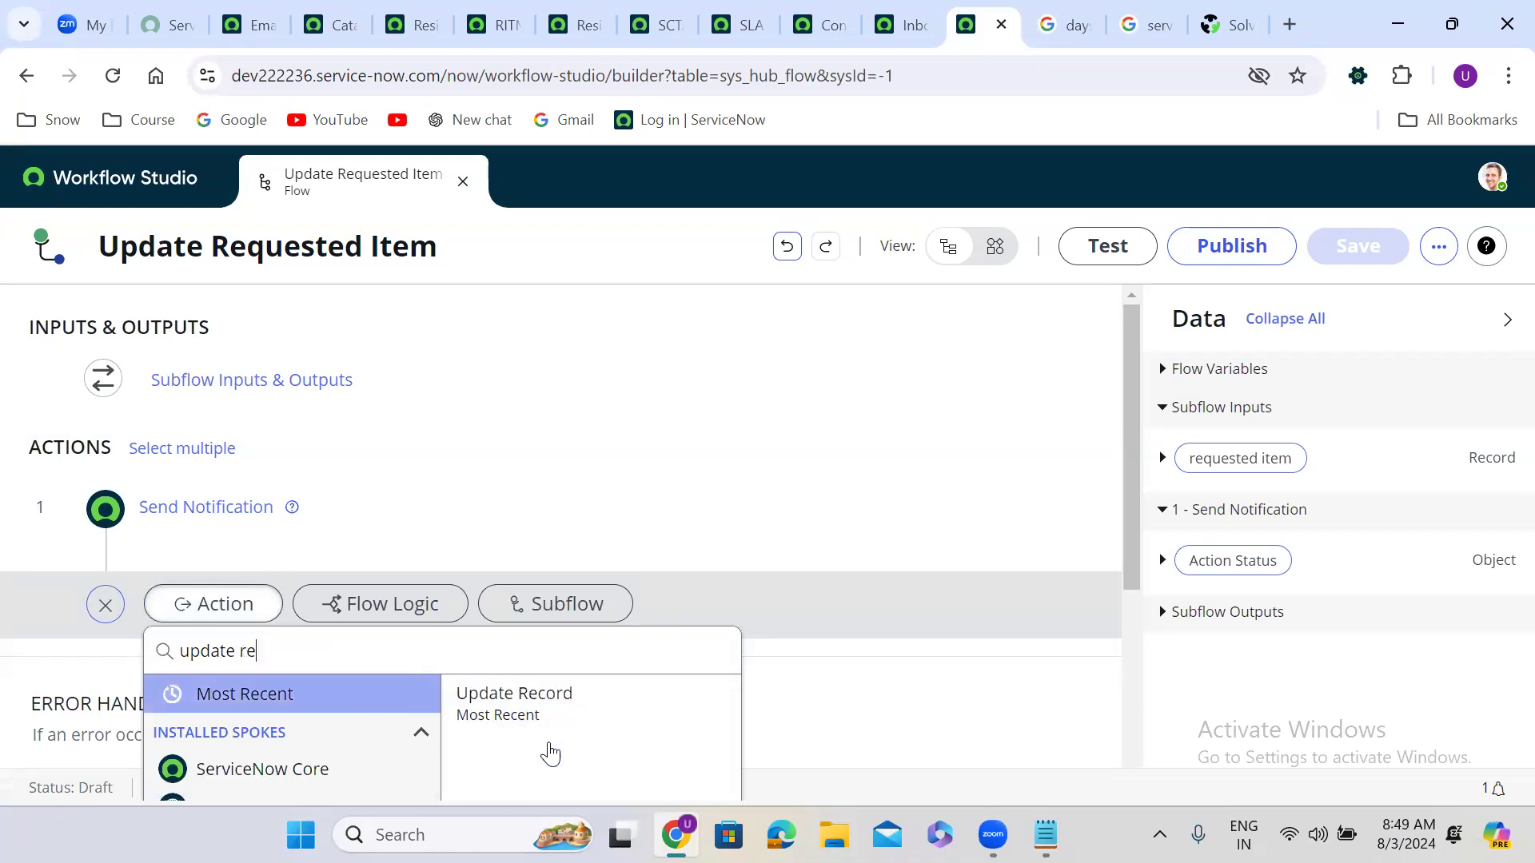
{"action": "left_click", "coordinate": [536, 717]}
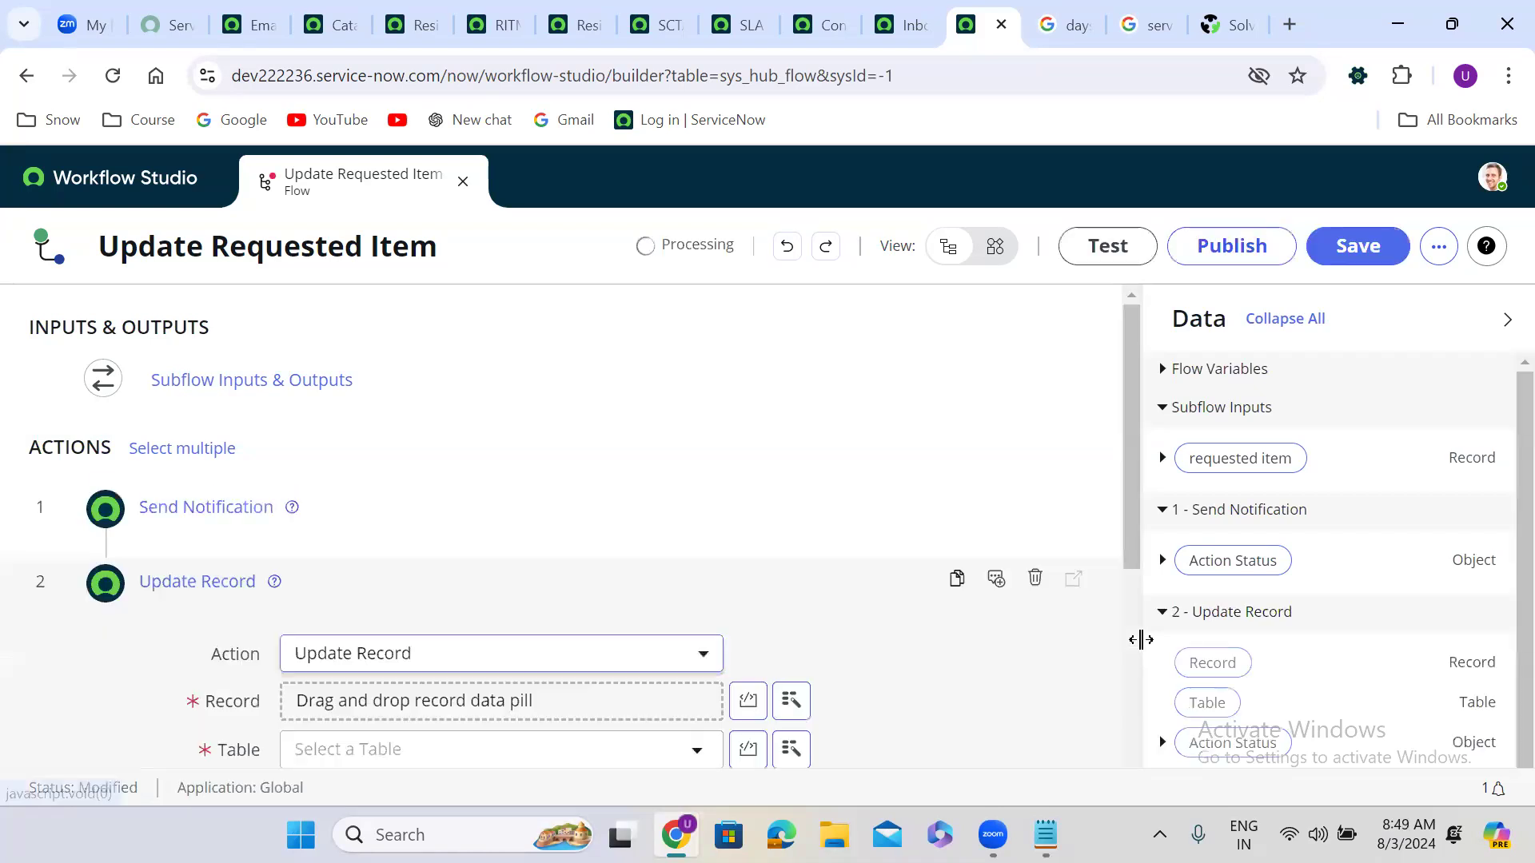
{"action": "left_click_drag", "start_coordinate": [1274, 458], "coordinate": [424, 707]}
{"action": "left_click_drag", "start_coordinate": [1133, 480], "coordinate": [1027, 632]}
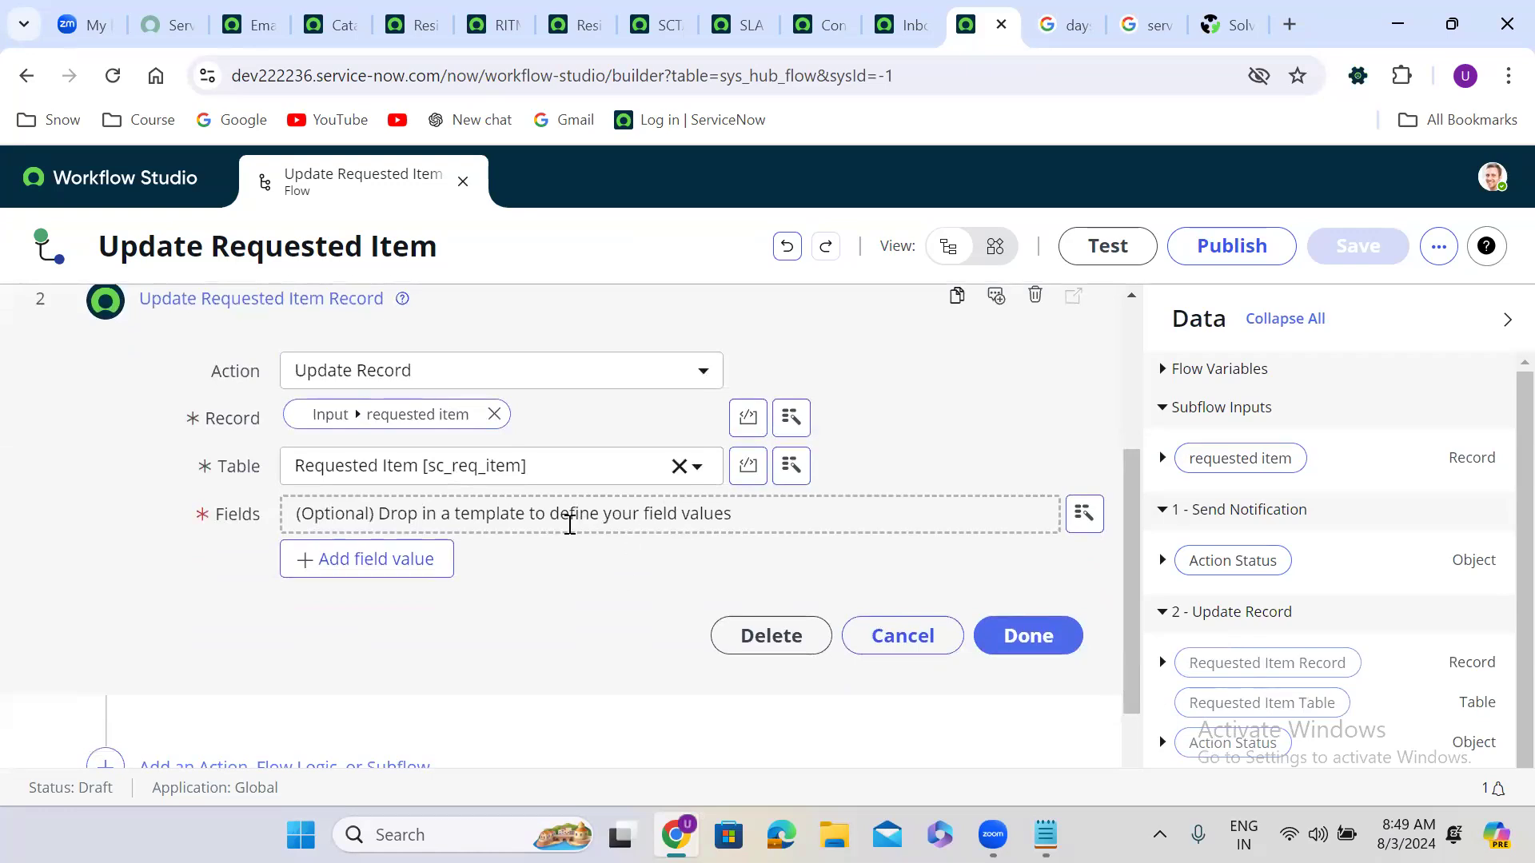
Step: Have the Update Record step set the State field to Closed Incomplete
{"action": "left_click", "coordinate": [389, 569]}
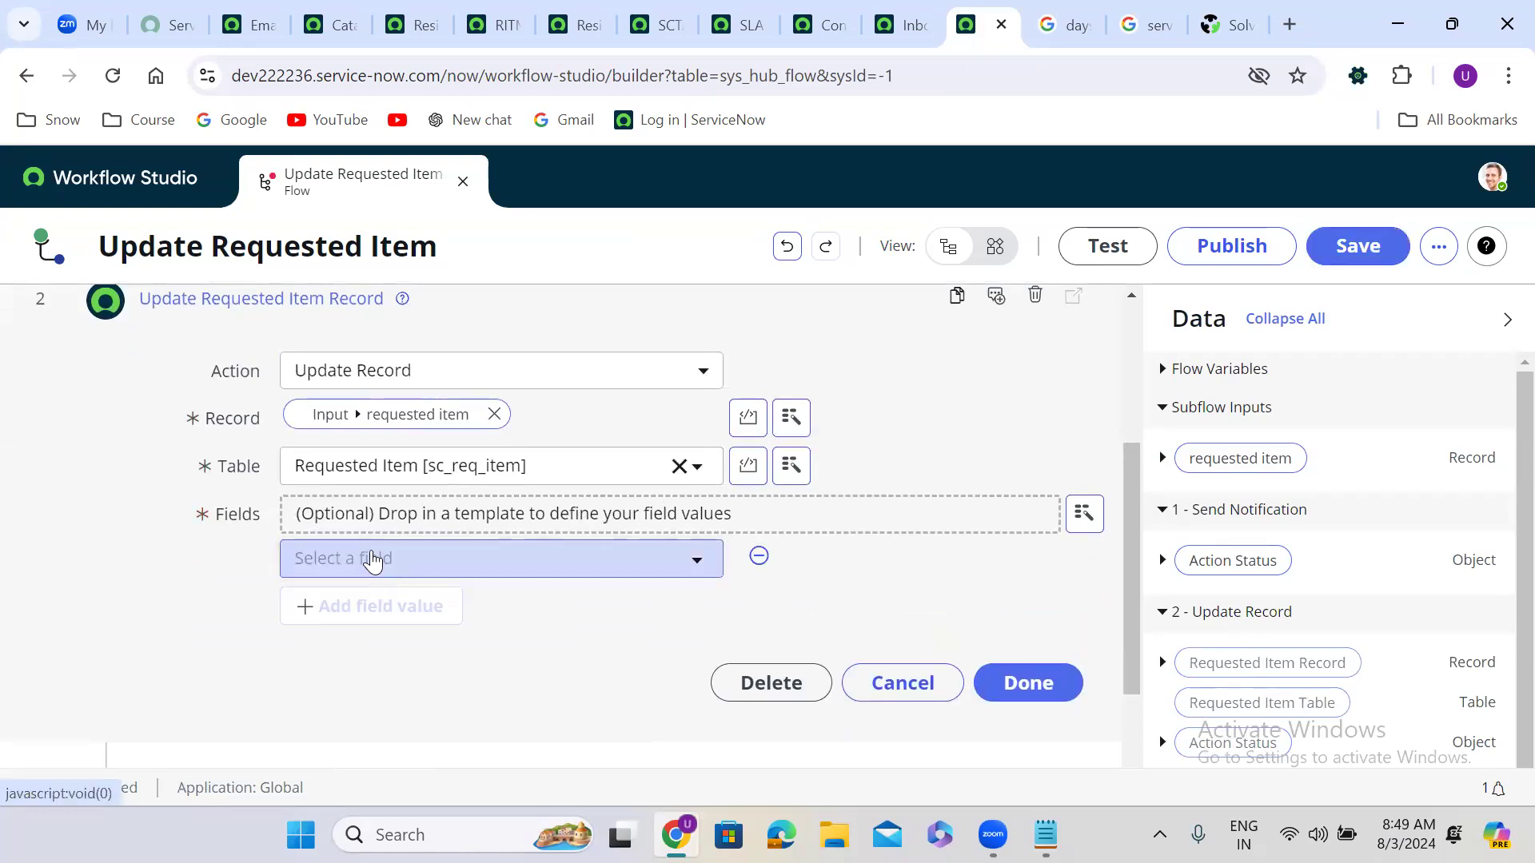
{"action": "left_click", "coordinate": [372, 560]}
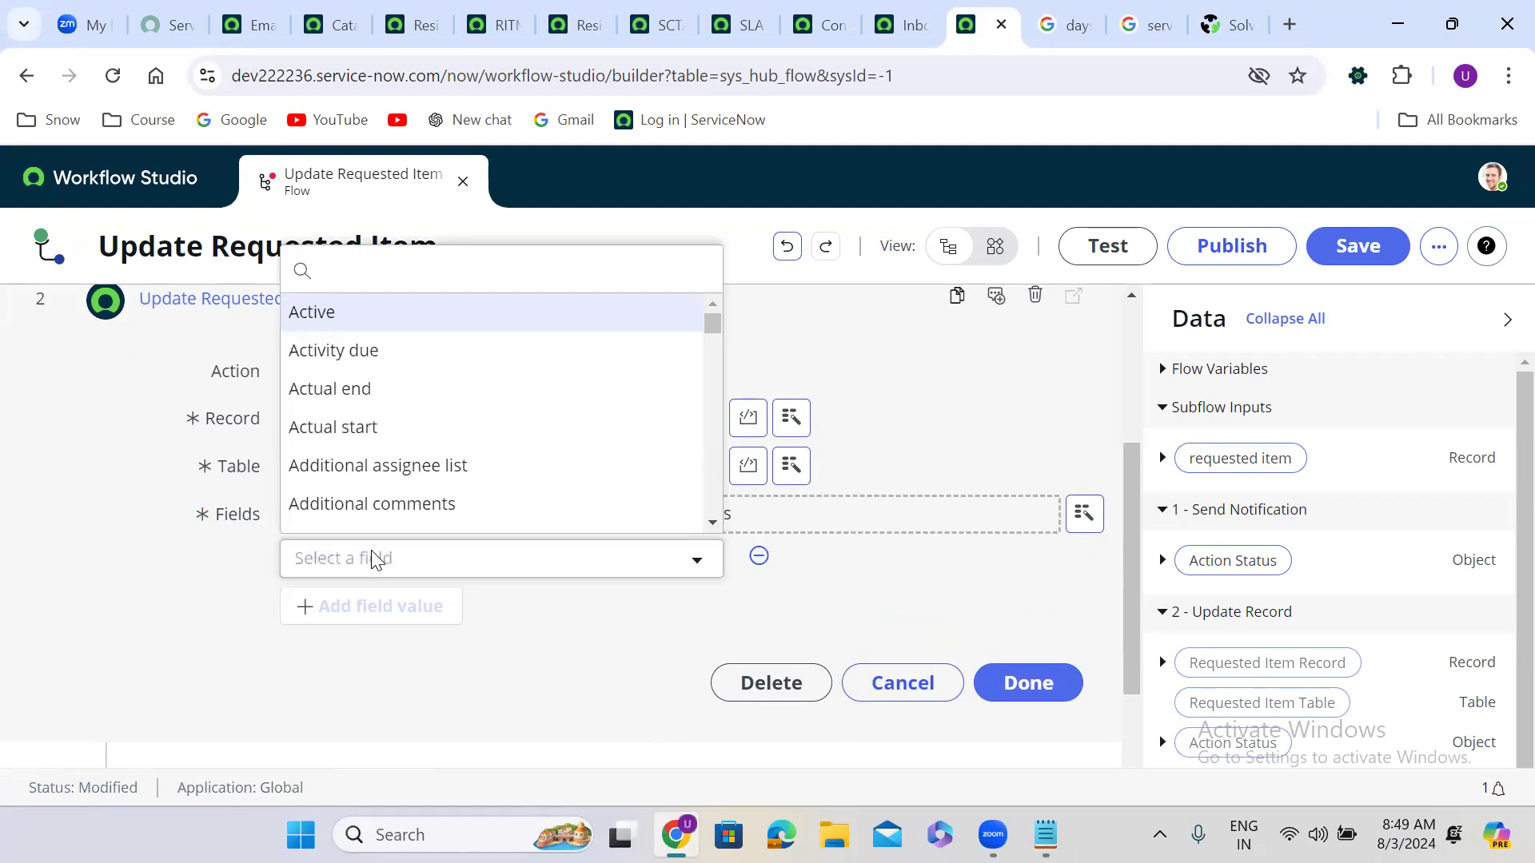
{"action": "type", "text": "state"}
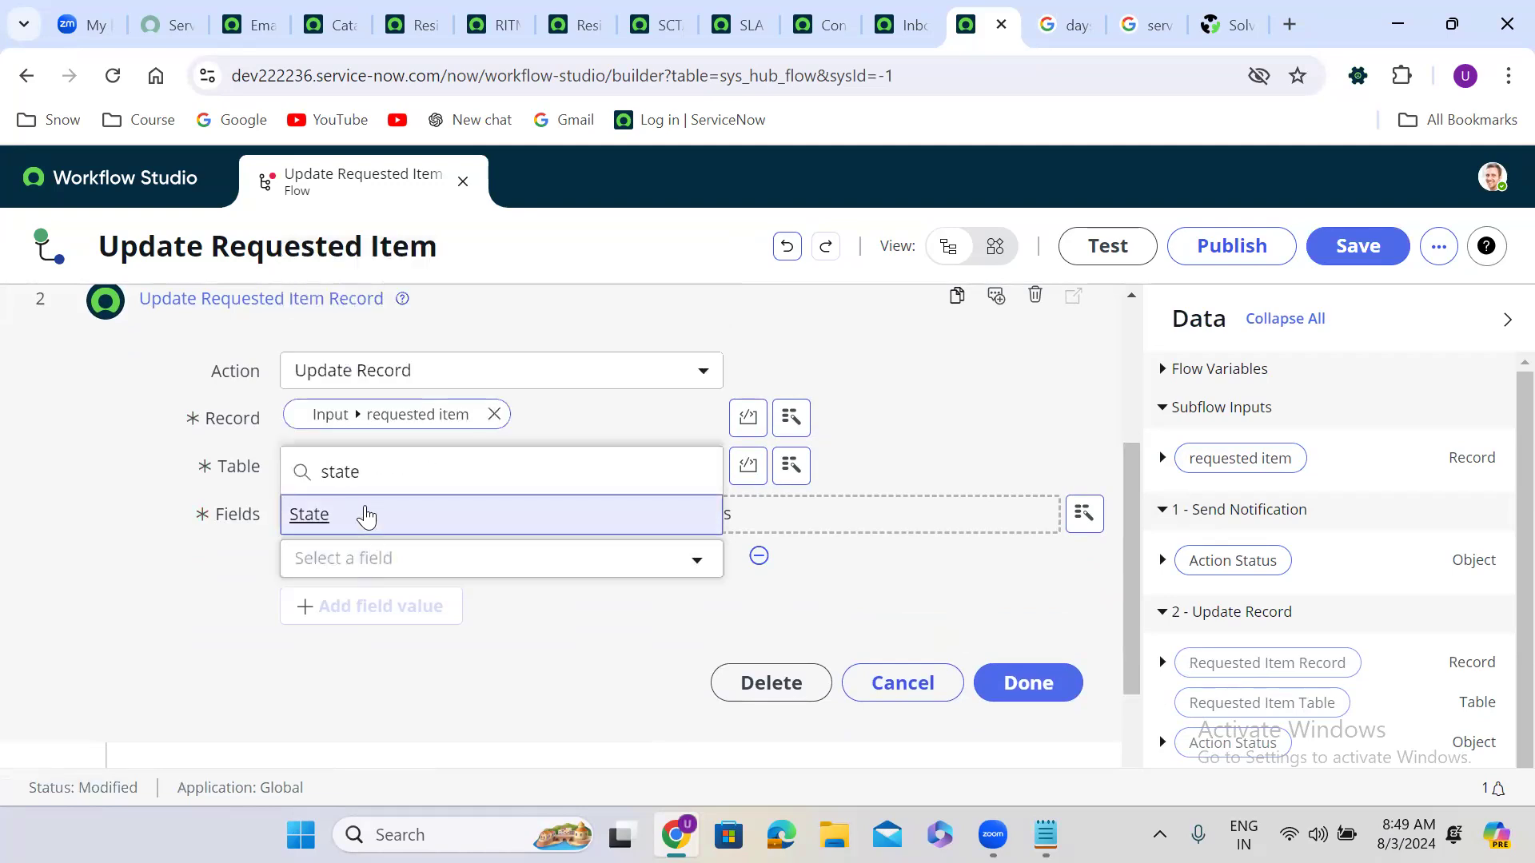
{"action": "left_click", "coordinate": [368, 516]}
{"action": "left_click", "coordinate": [815, 563]}
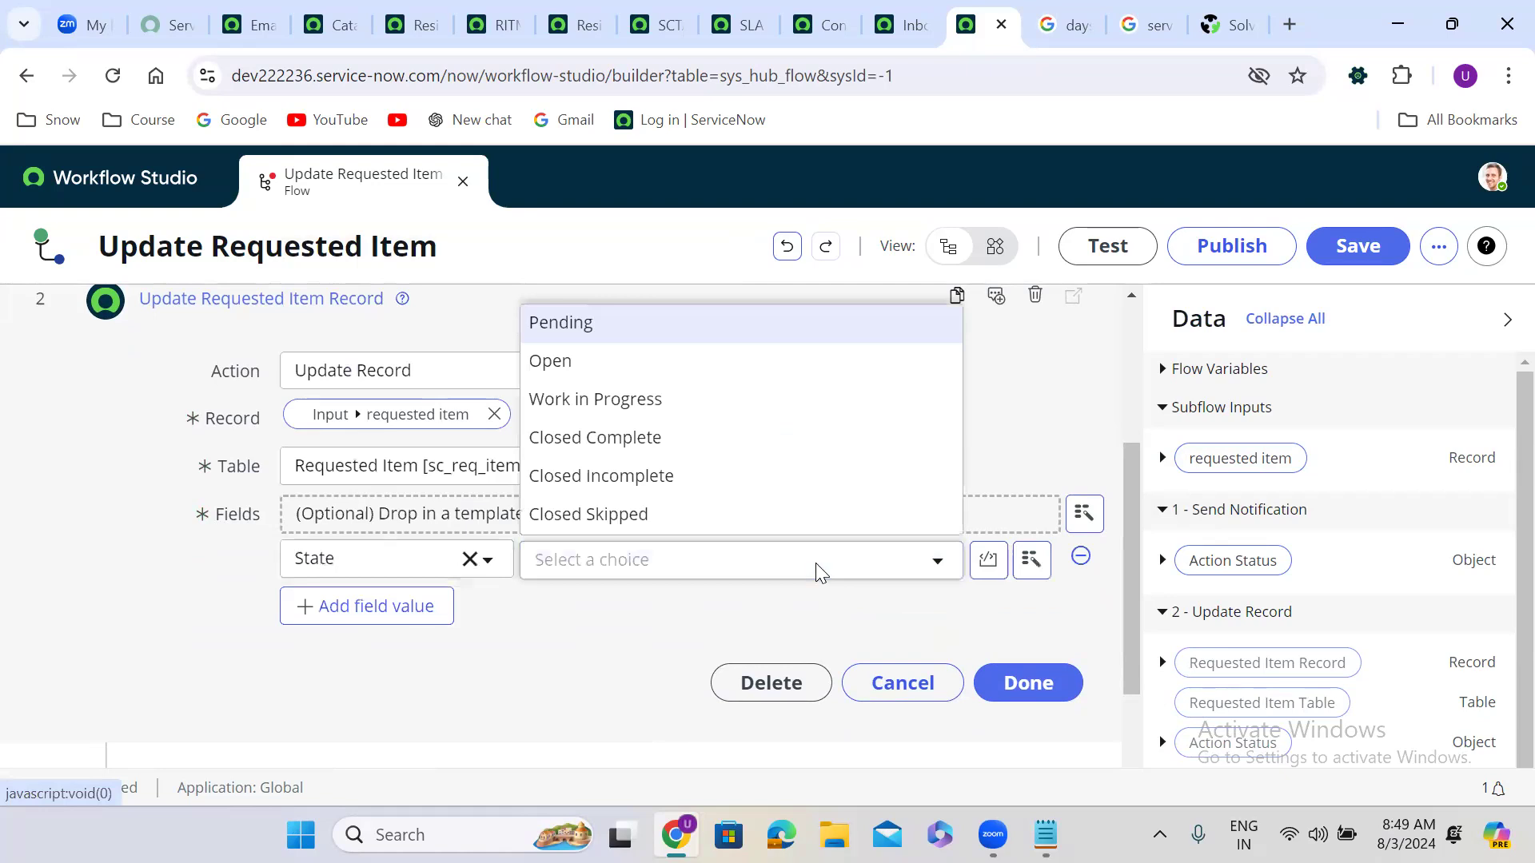
{"action": "left_click", "coordinate": [676, 480]}
{"action": "left_click", "coordinate": [1011, 687]}
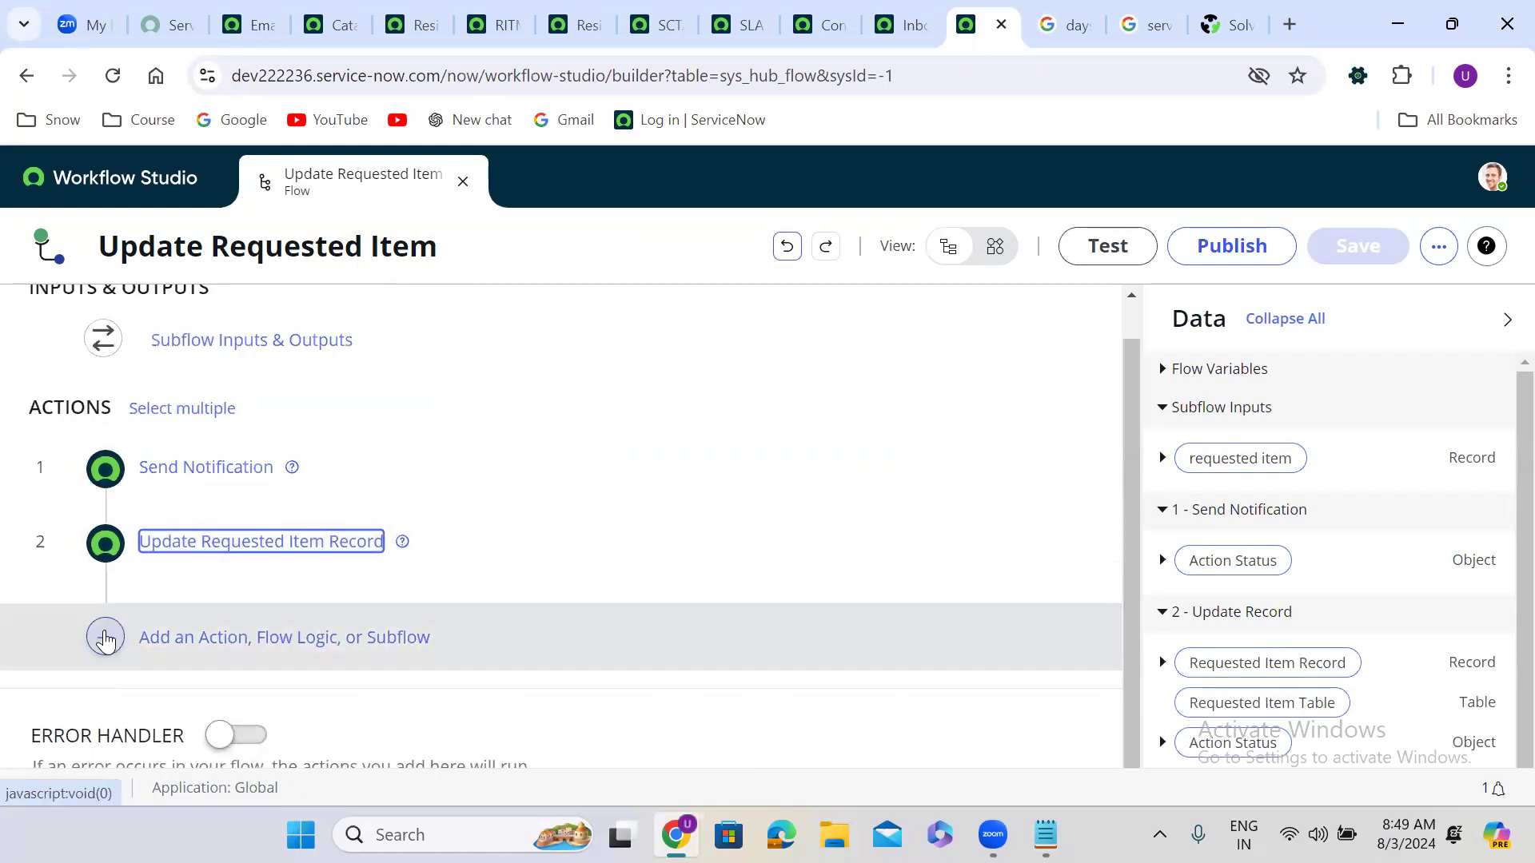
{"action": "left_click", "coordinate": [106, 637]}
{"action": "left_click", "coordinate": [366, 637]}
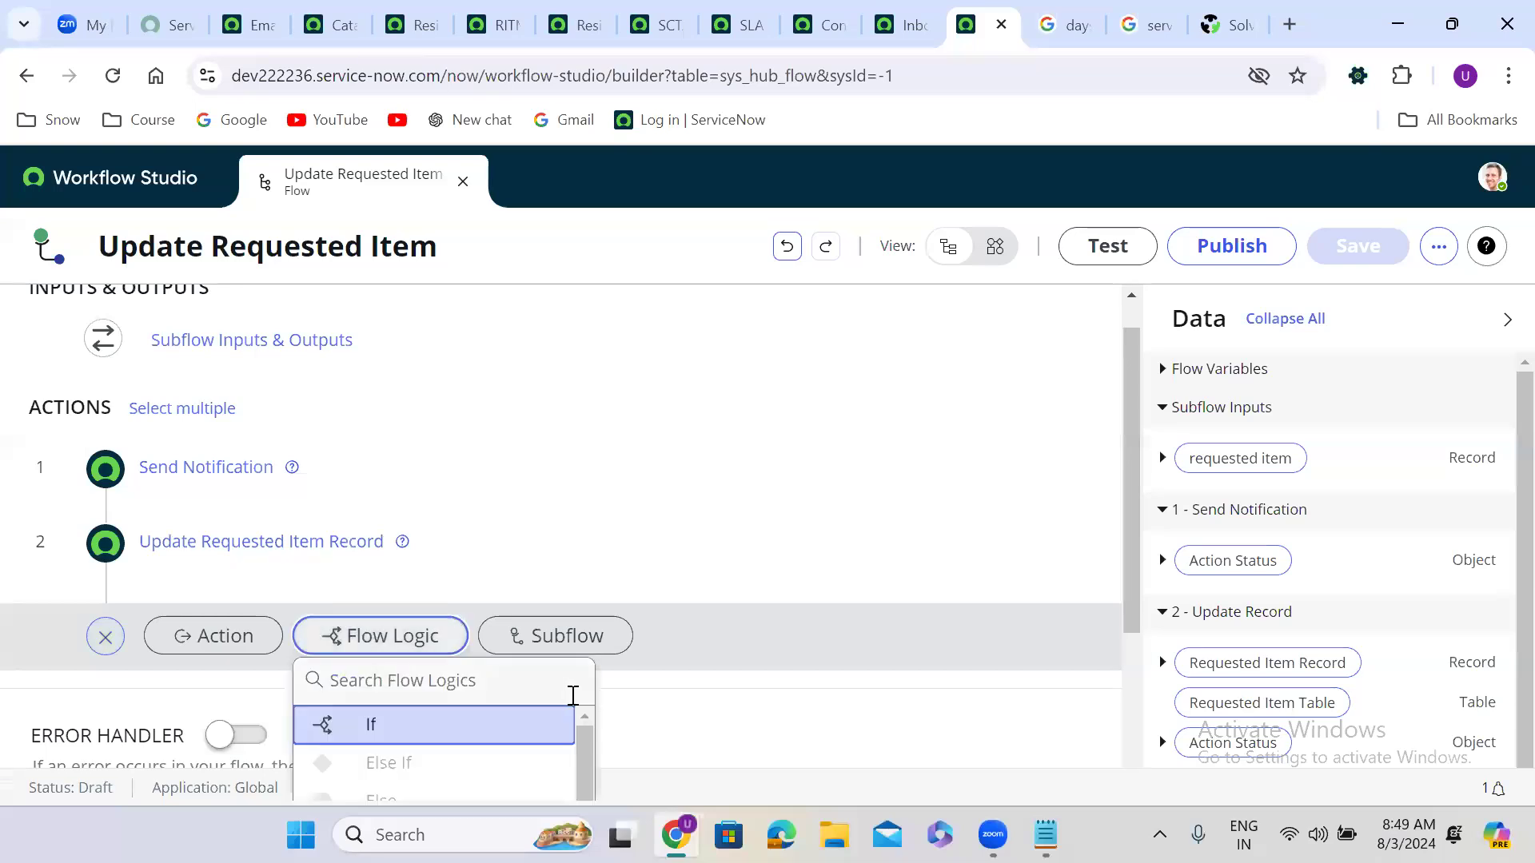
{"action": "left_click_drag", "start_coordinate": [587, 737], "coordinate": [586, 815]}
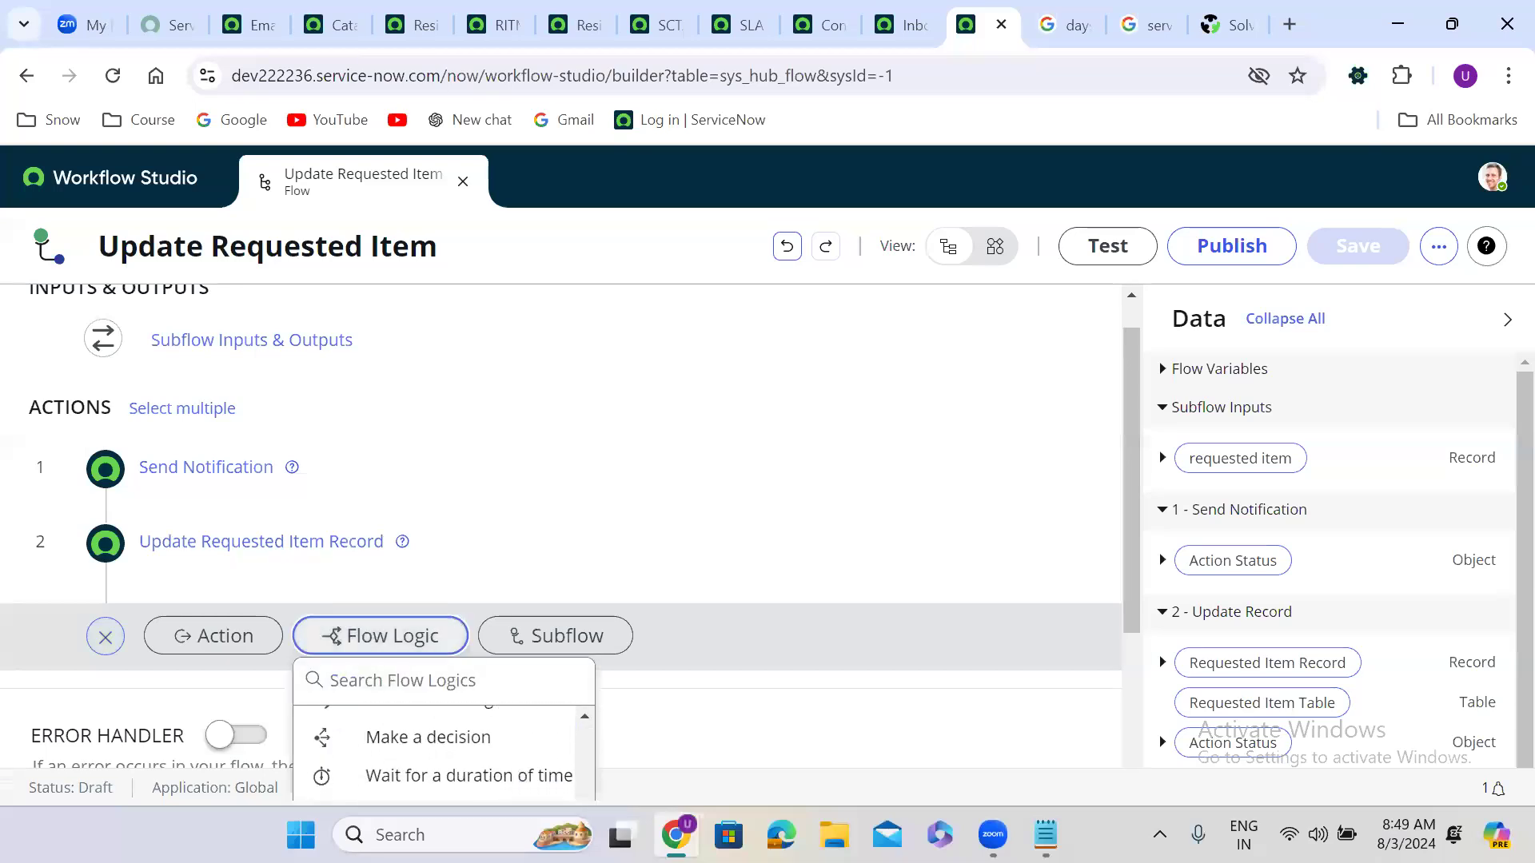
{"action": "left_click", "coordinate": [418, 684]}
{"action": "type", "text": "en"}
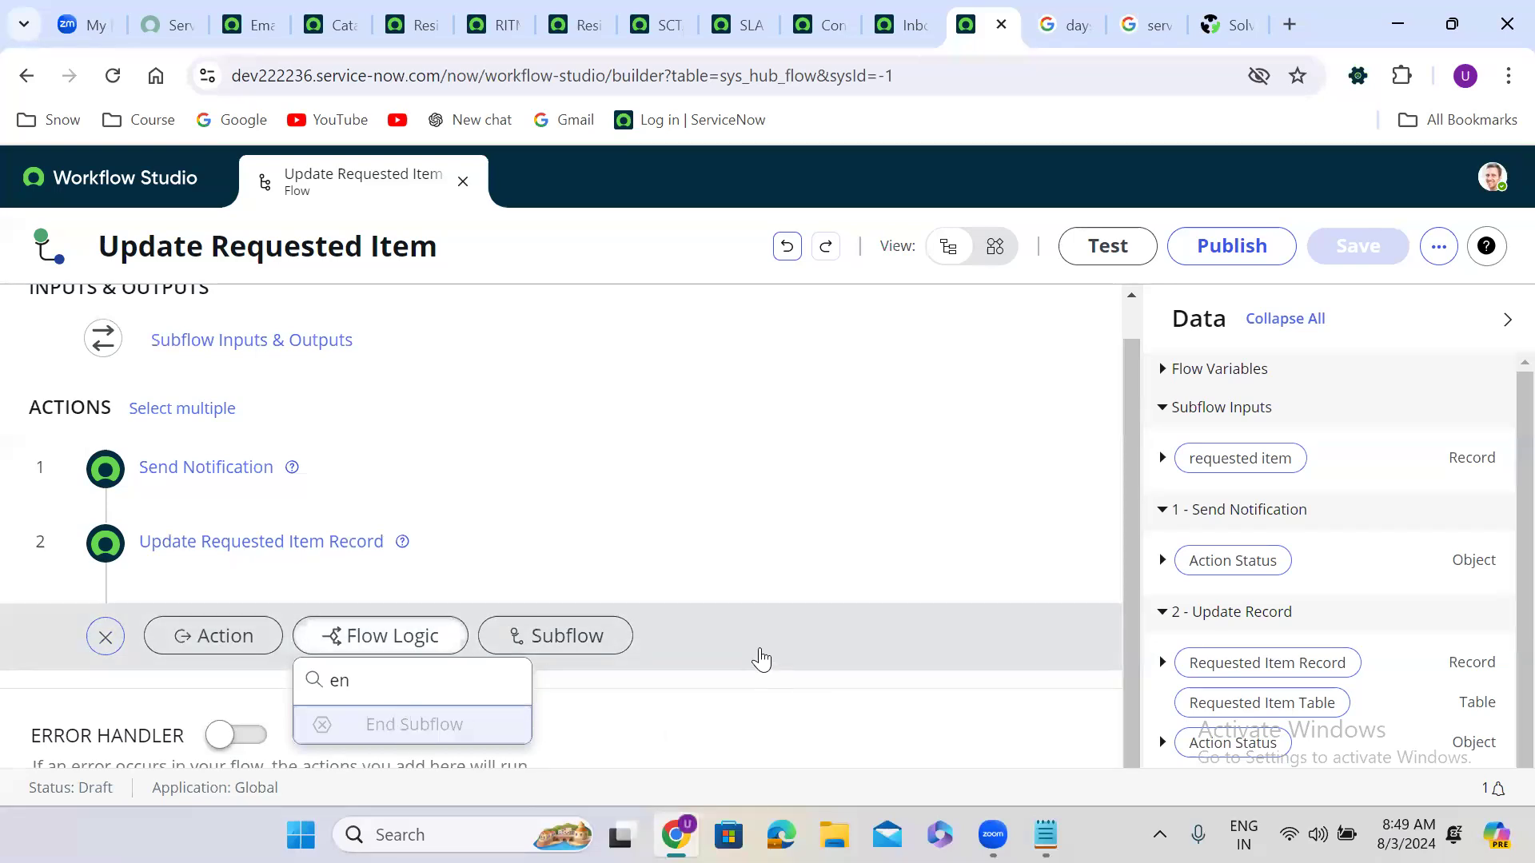
{"action": "left_click", "coordinate": [561, 598]}
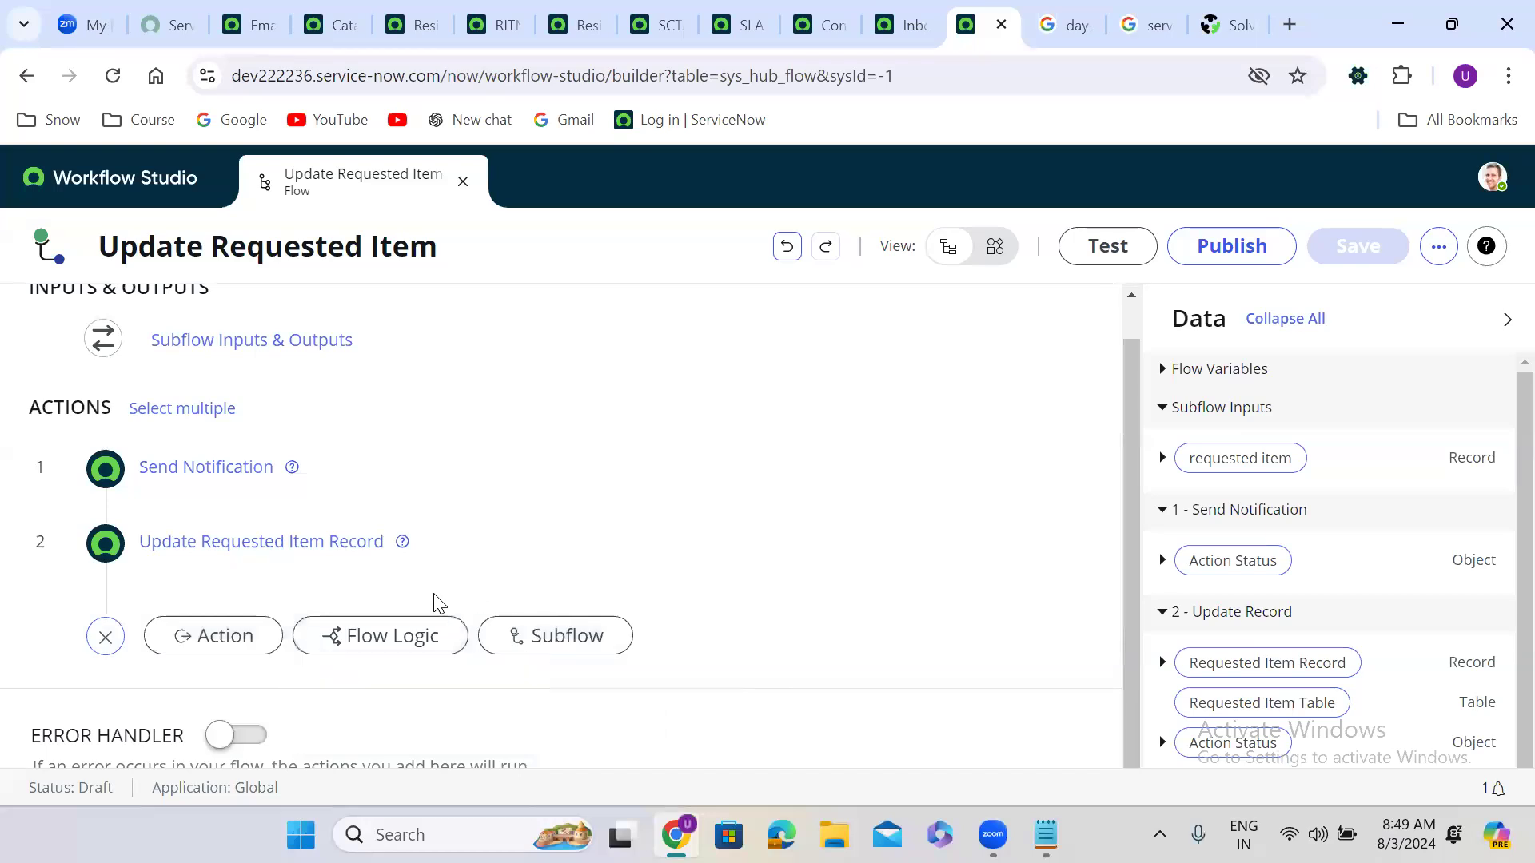
{"action": "left_click", "coordinate": [109, 638]}
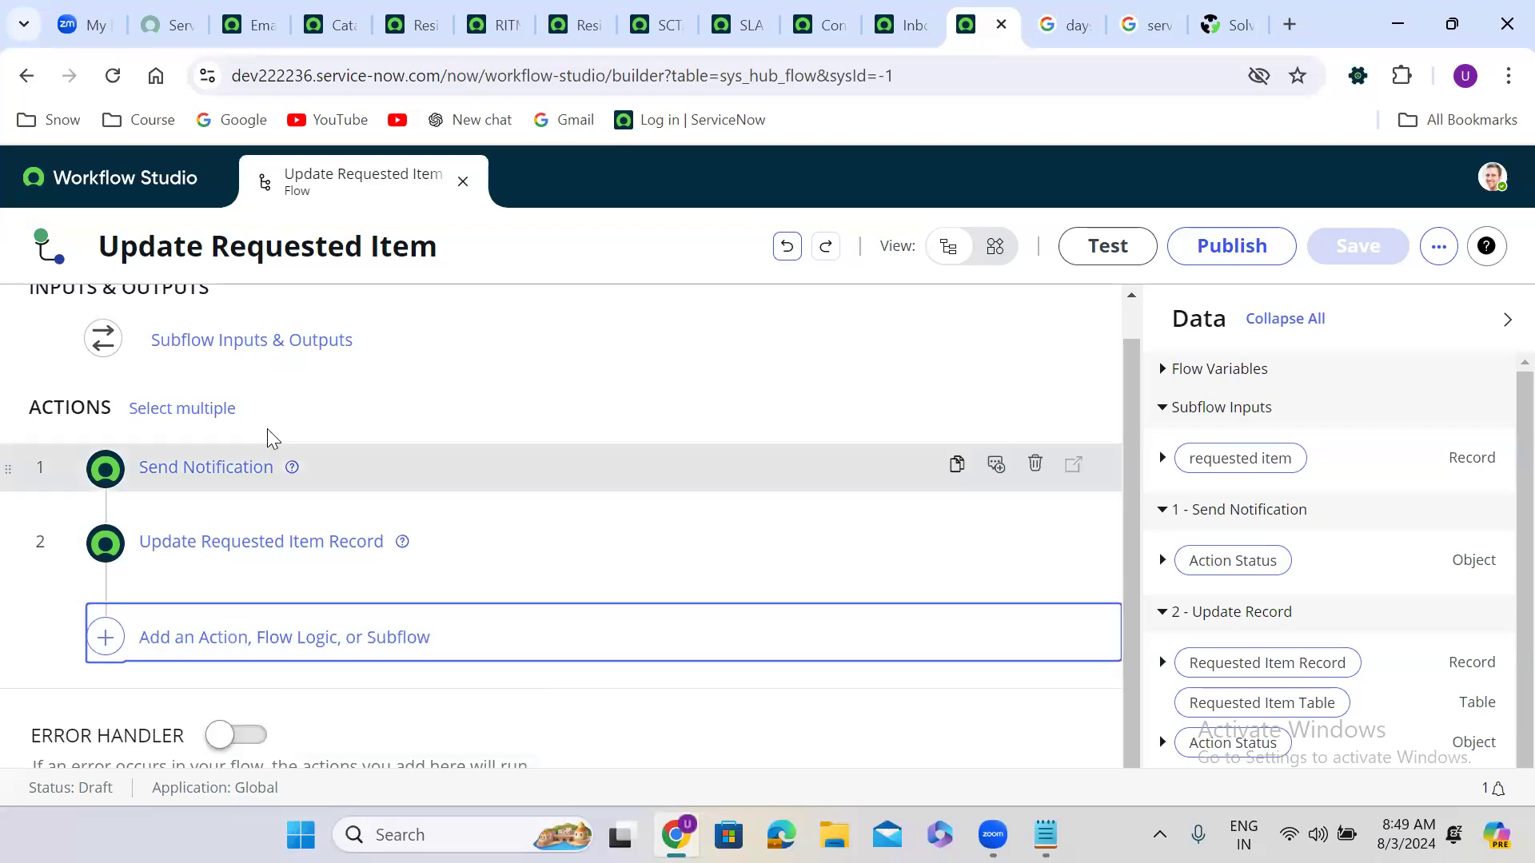
{"action": "left_click_drag", "start_coordinate": [1134, 712], "coordinate": [1106, 564]}
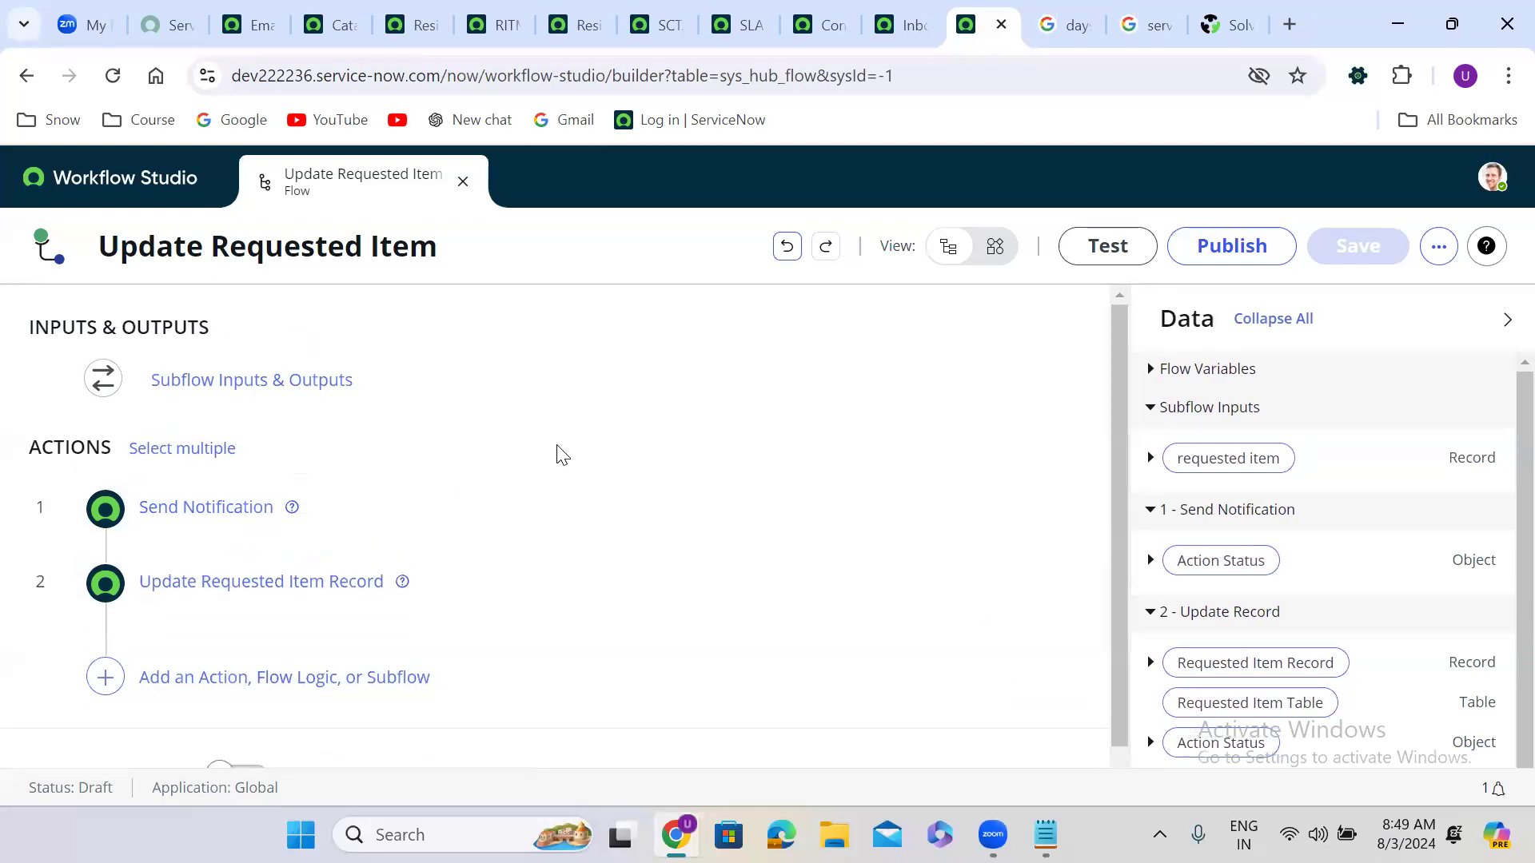
Step: Publish the Update Requested Item subflow and return to the Workflow Studio homepage
{"action": "left_click", "coordinate": [1233, 249]}
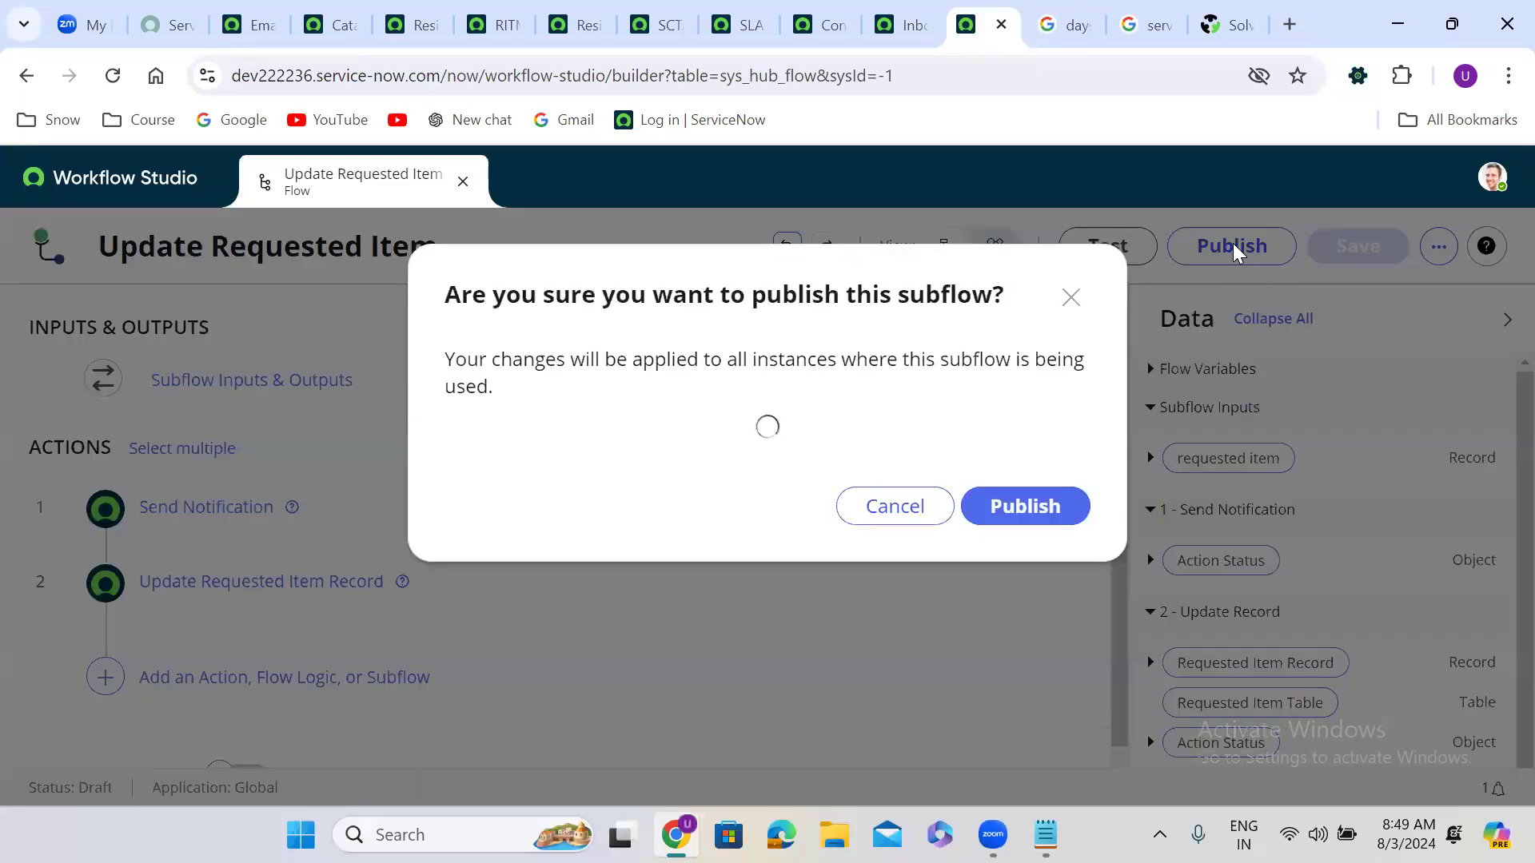
{"action": "left_click", "coordinate": [1048, 514]}
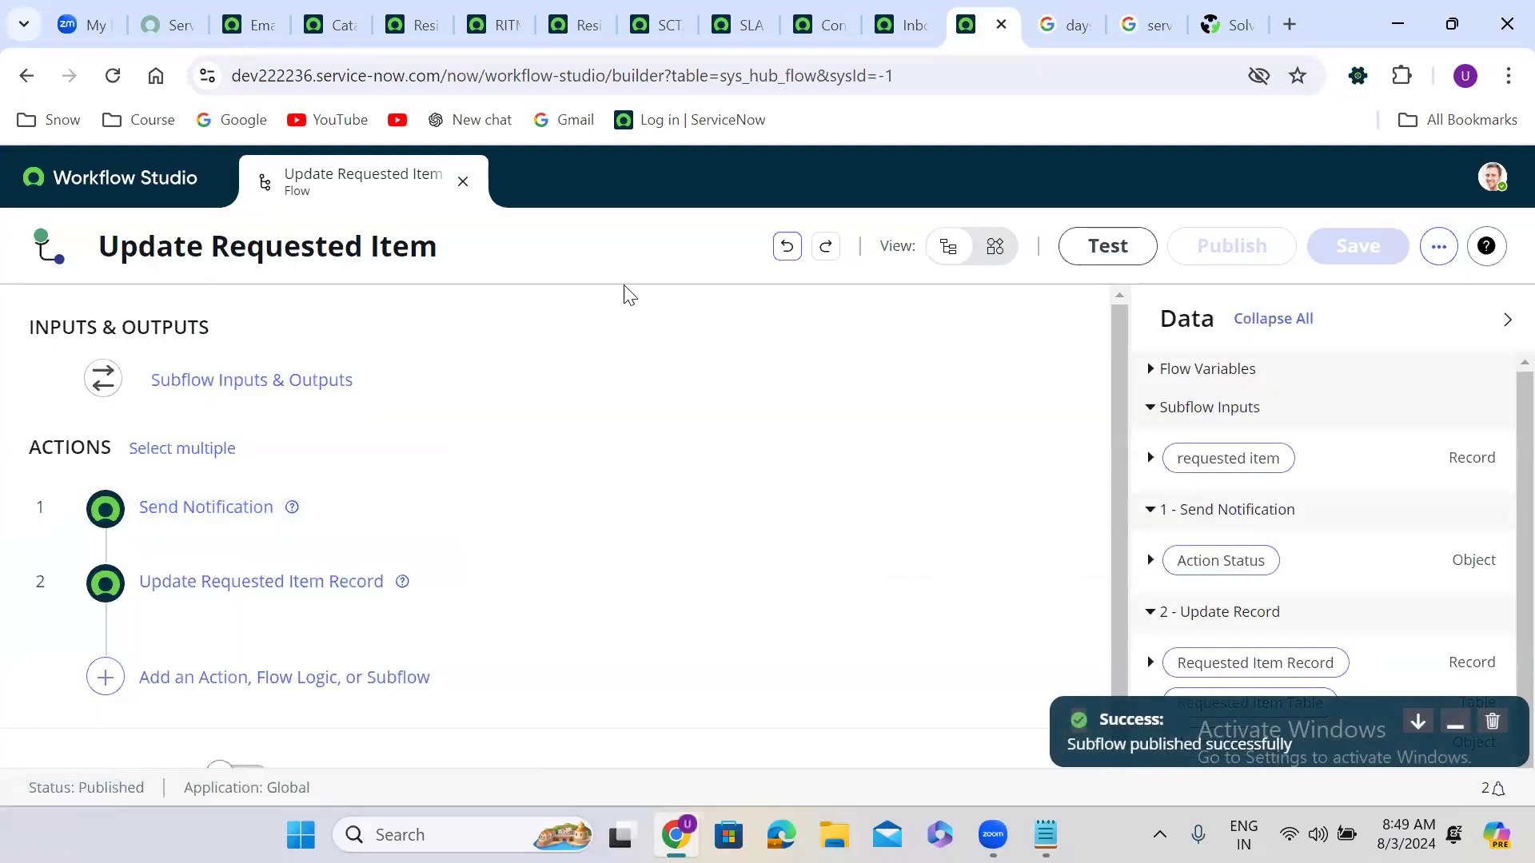
{"action": "left_click", "coordinate": [133, 192]}
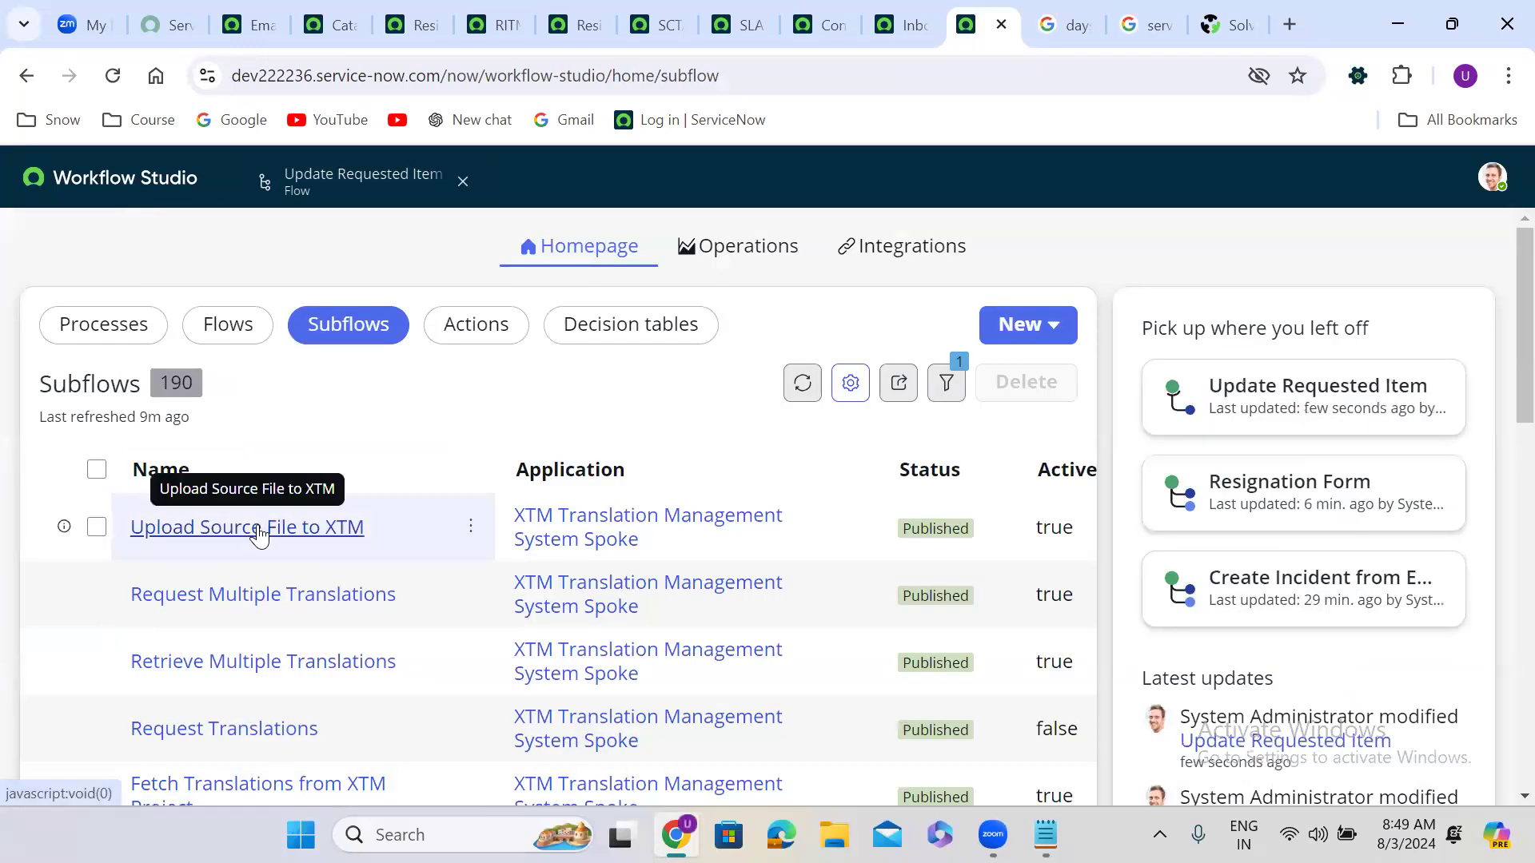
Step: Open the Resignation Form flow from the Workflow Studio Flows list
{"action": "left_click", "coordinate": [242, 339]}
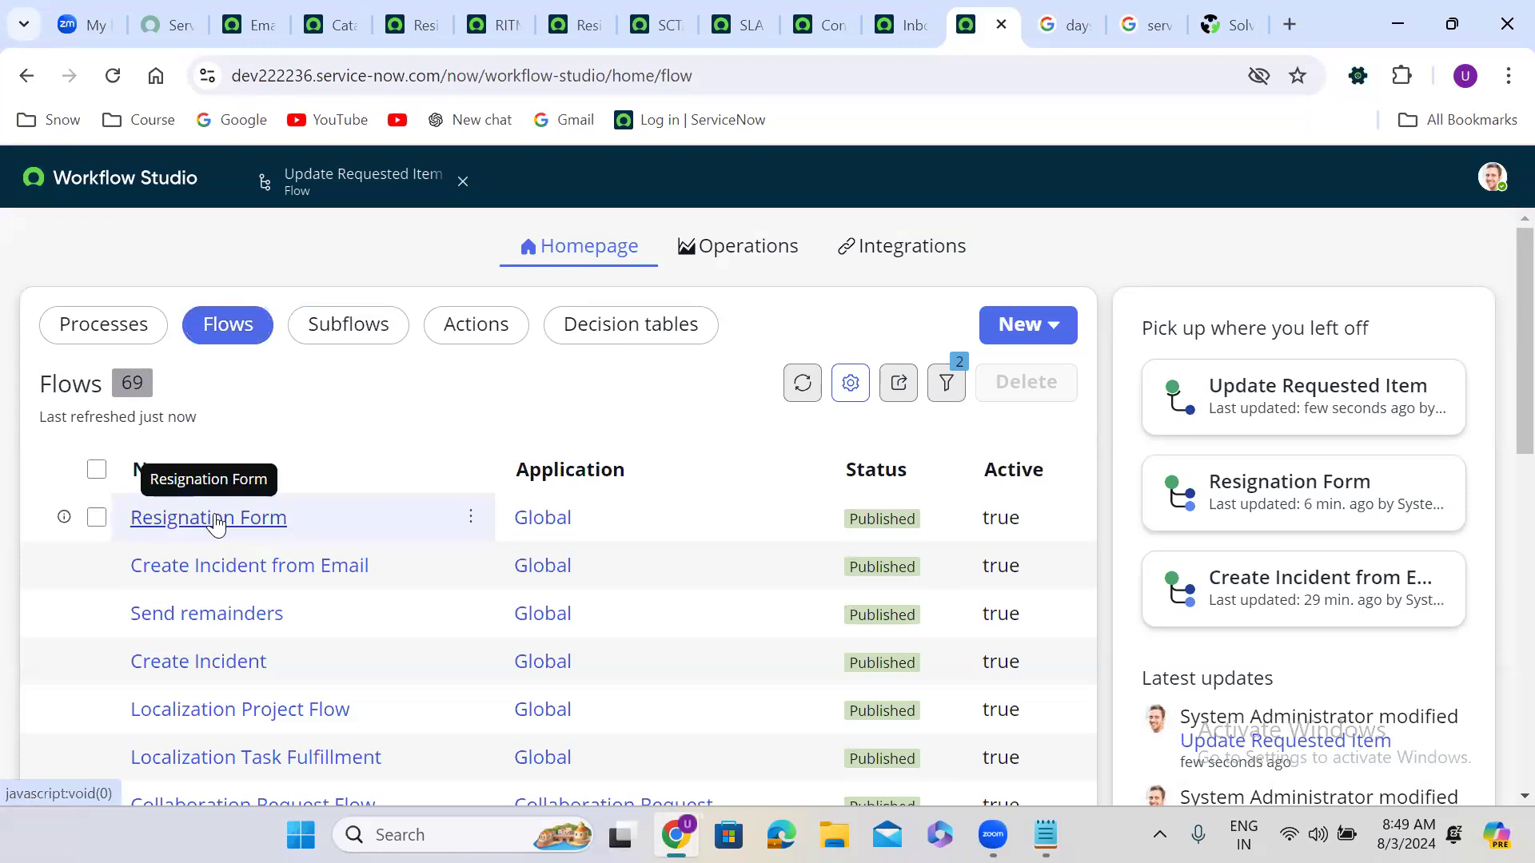
{"action": "left_click", "coordinate": [216, 521]}
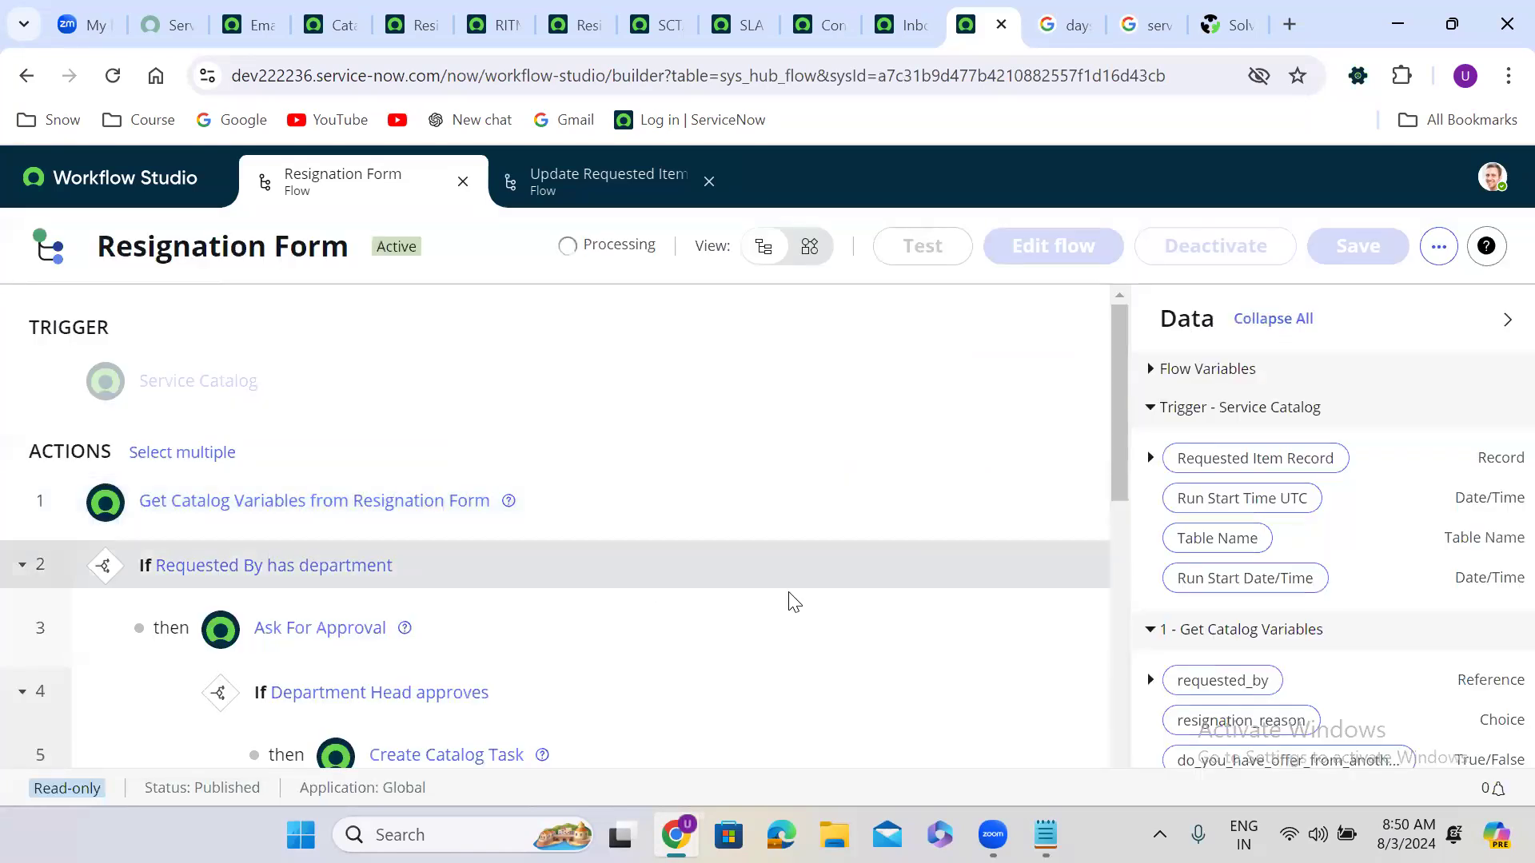
Step: Make the flow editable and delete the Send Notification and Update Requested Item Record steps under Else
{"action": "left_click_drag", "start_coordinate": [1117, 382], "coordinate": [1115, 637]}
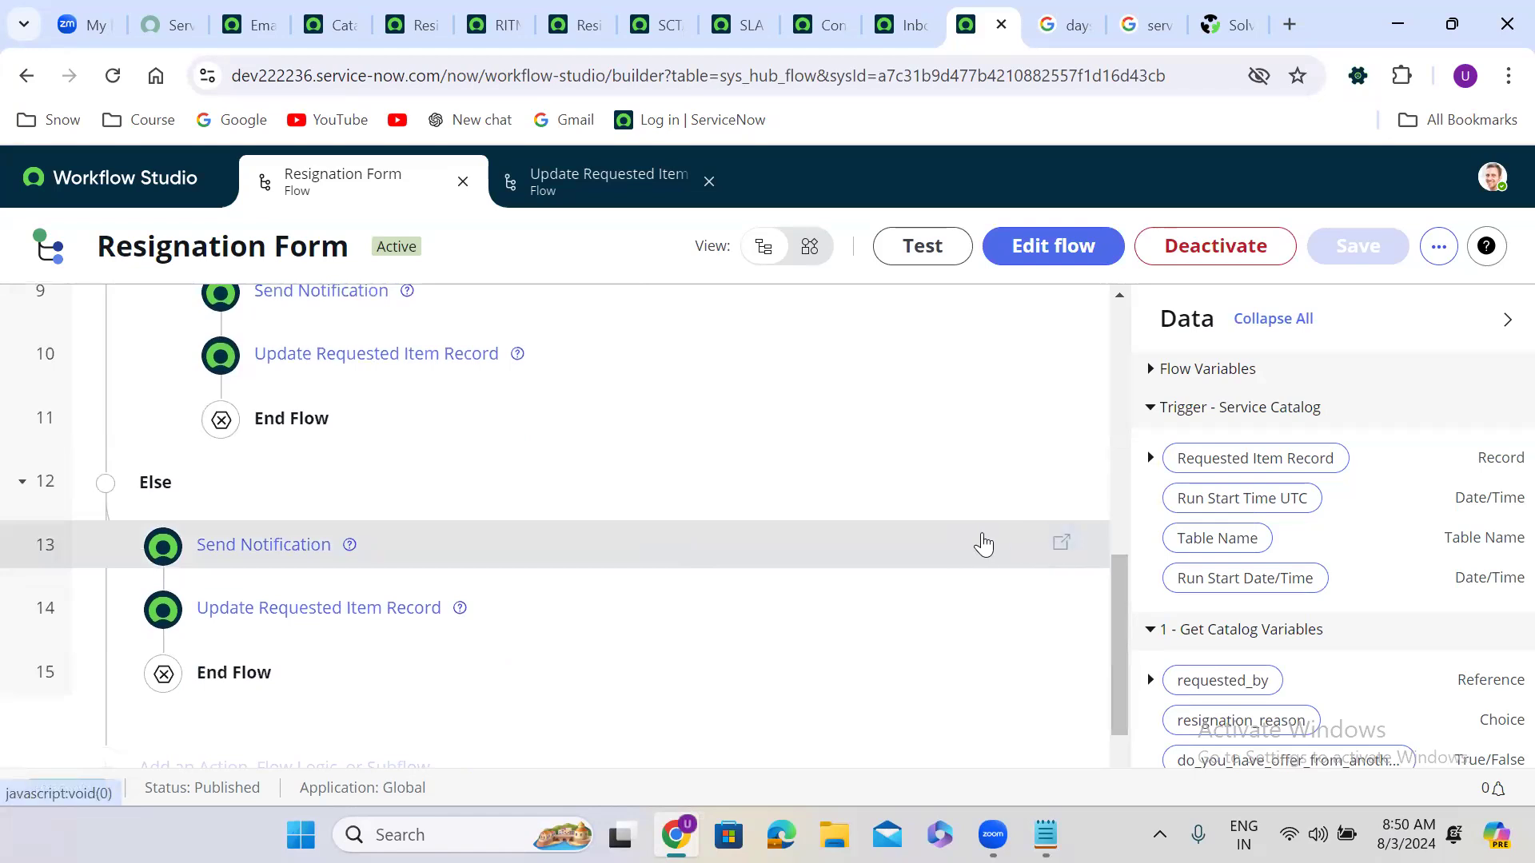
{"action": "left_click", "coordinate": [1061, 250]}
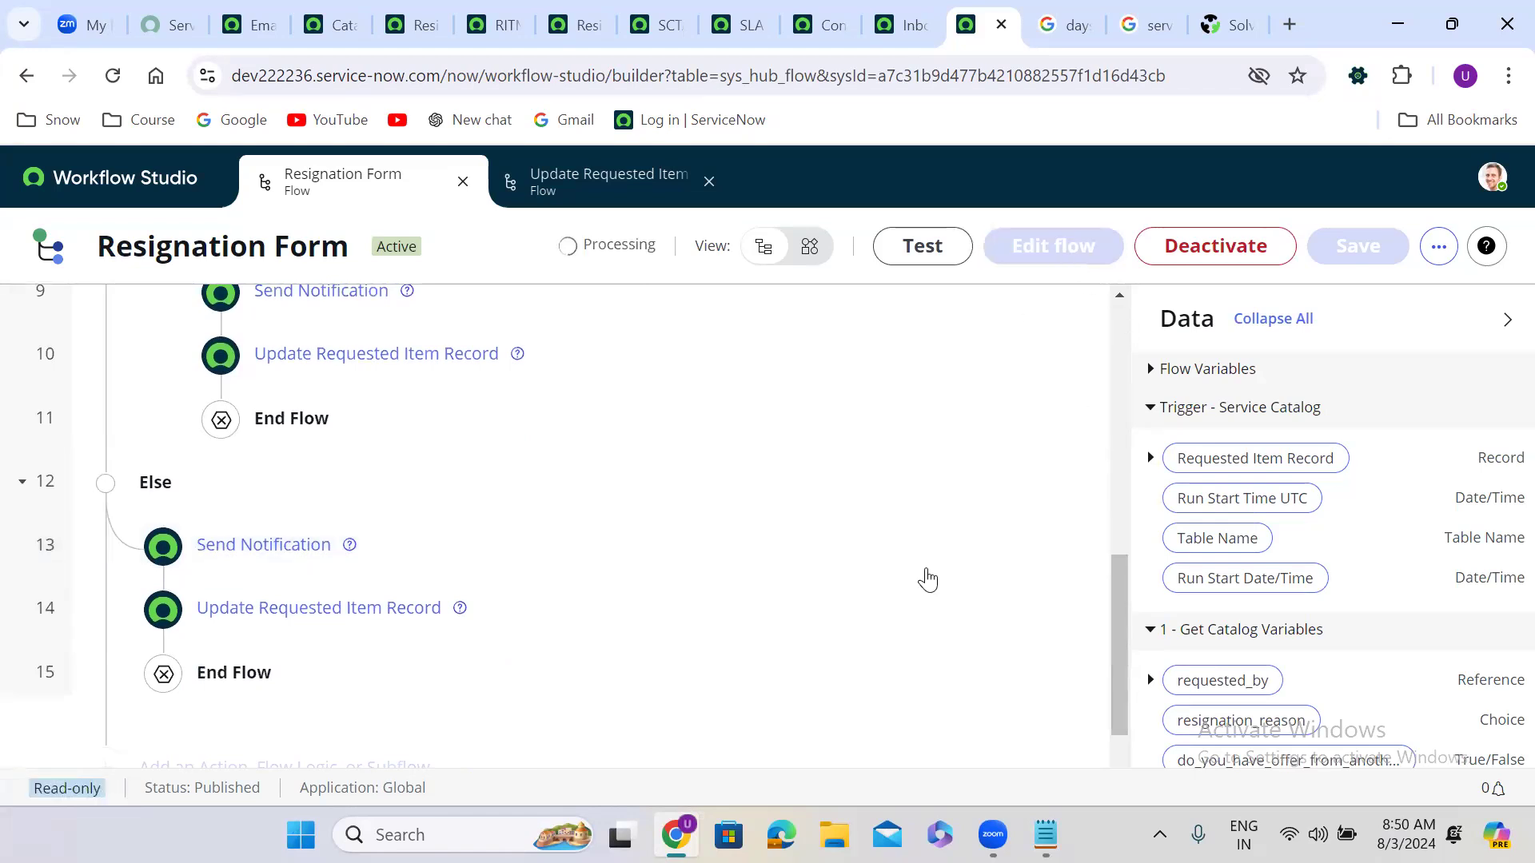
{"action": "left_click", "coordinate": [1023, 574]}
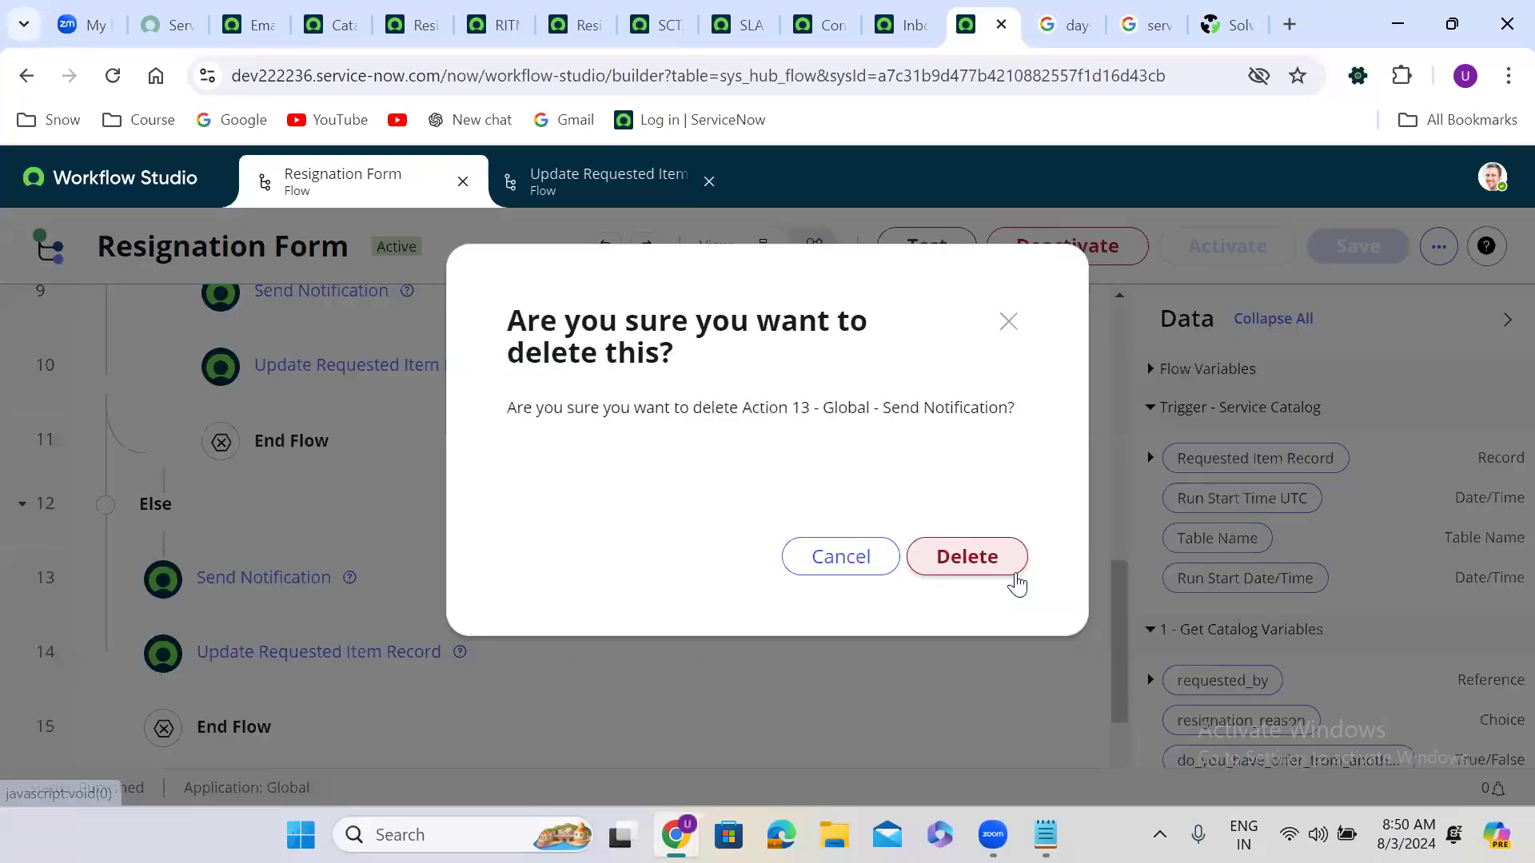
{"action": "left_click", "coordinate": [987, 559]}
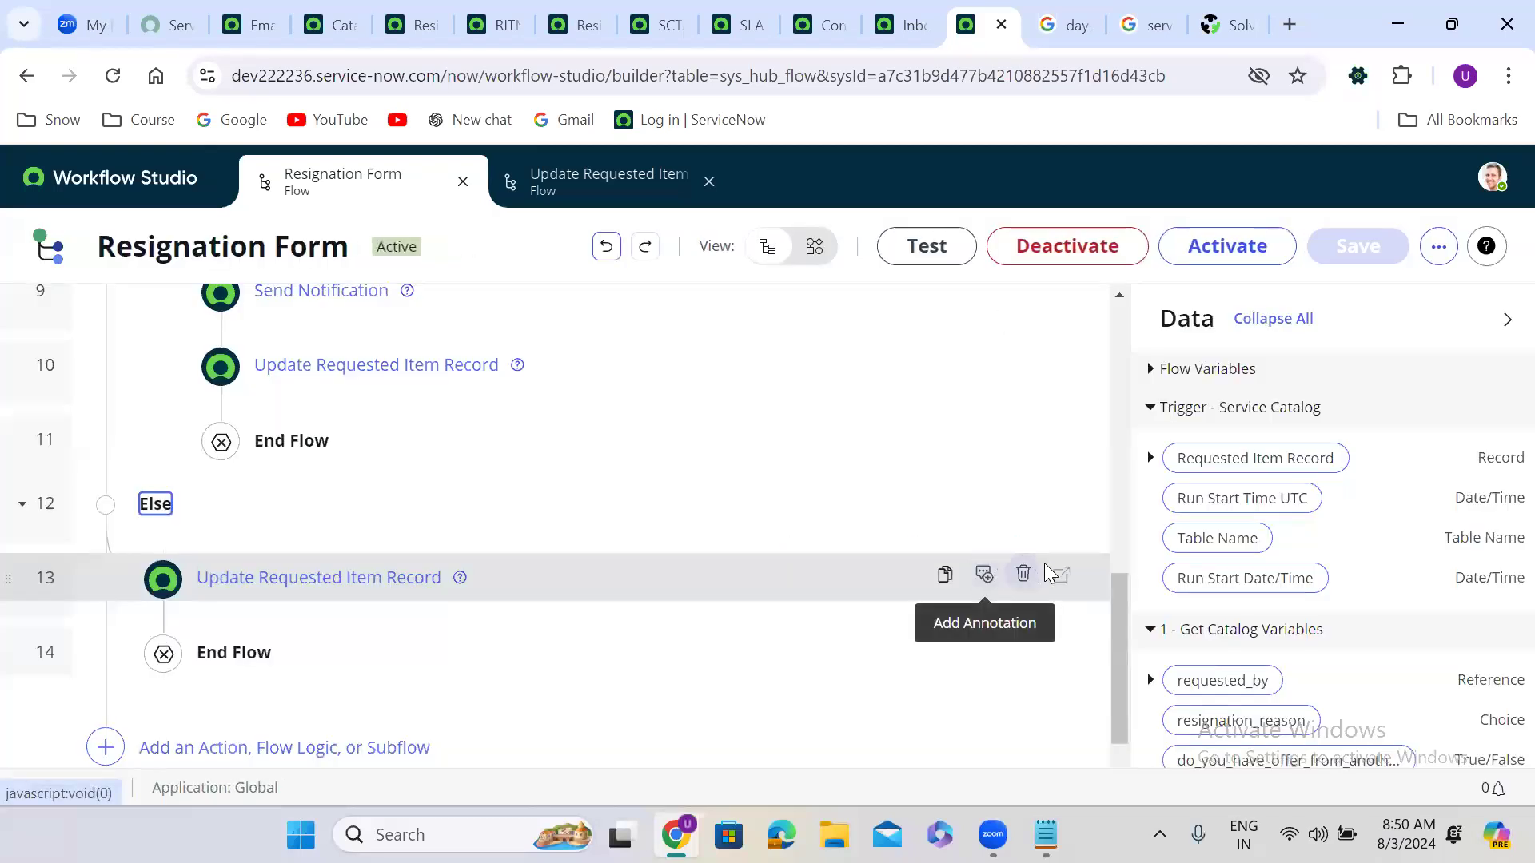
{"action": "left_click", "coordinate": [1024, 575]}
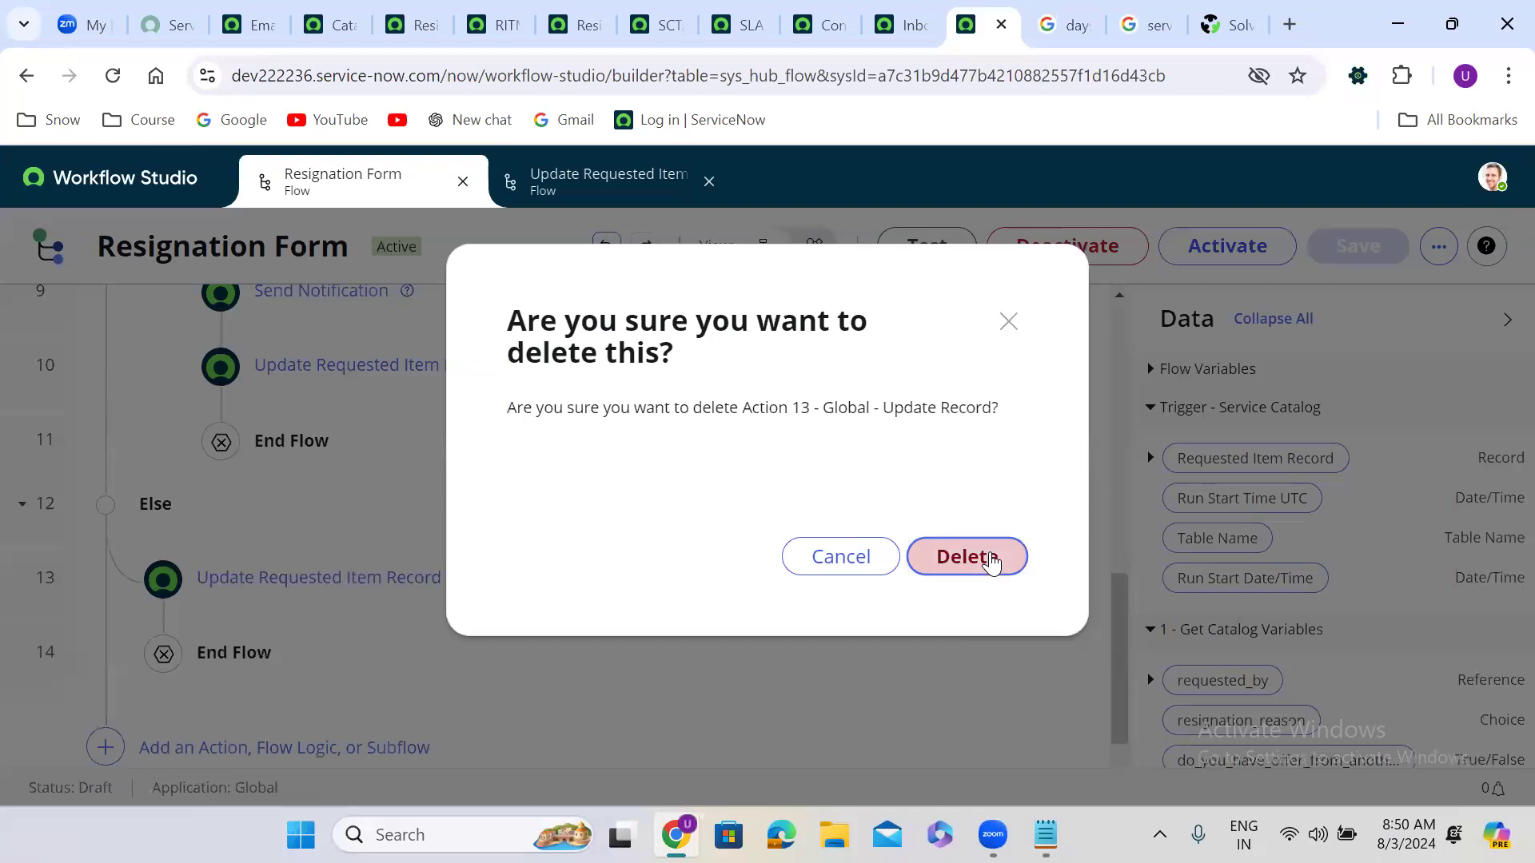
{"action": "left_click", "coordinate": [991, 557]}
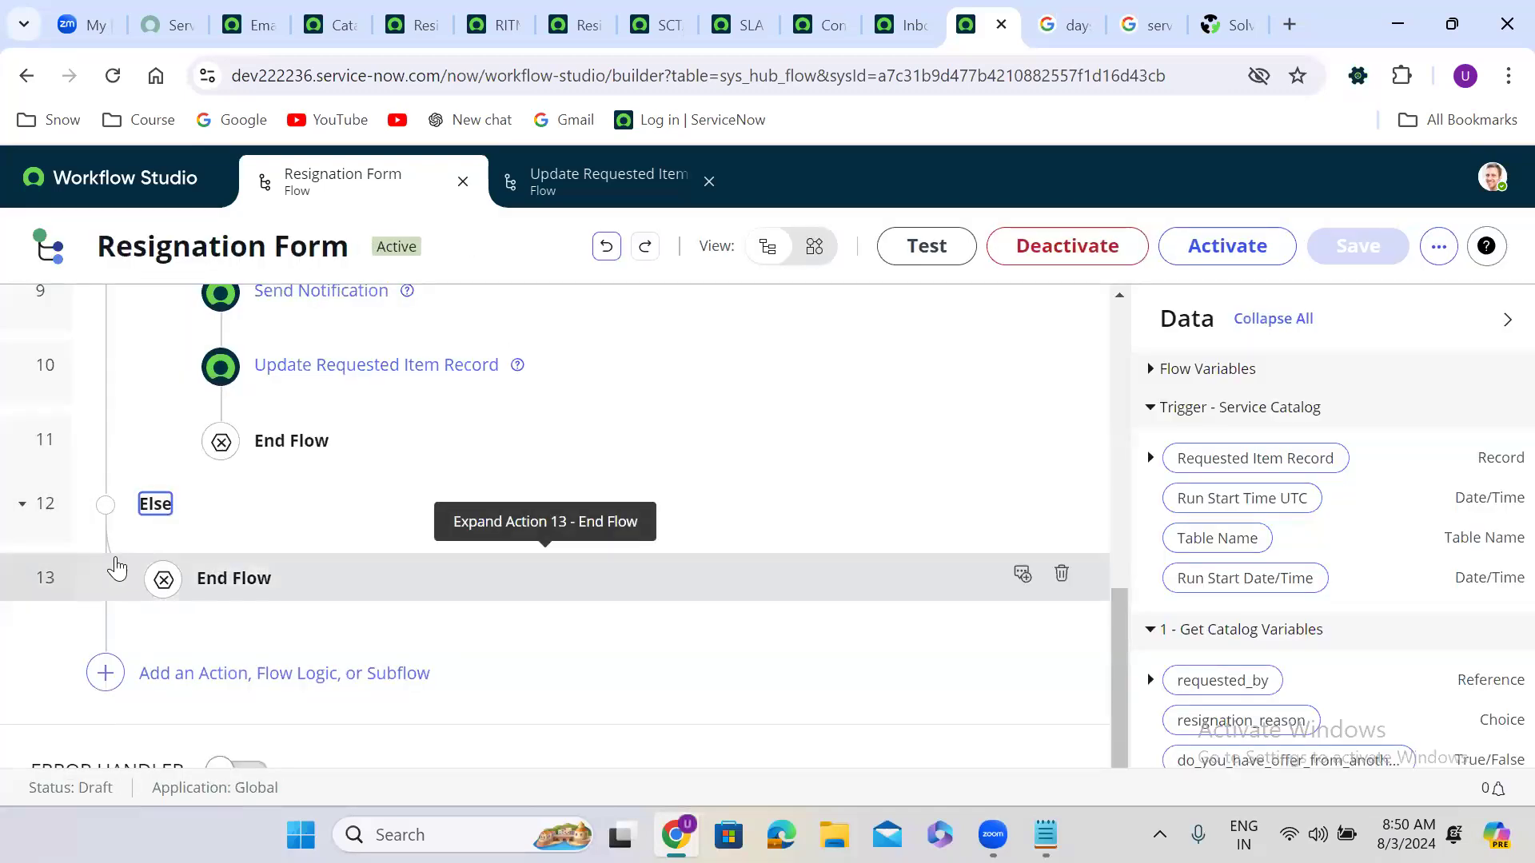
{"action": "left_click", "coordinate": [164, 551]}
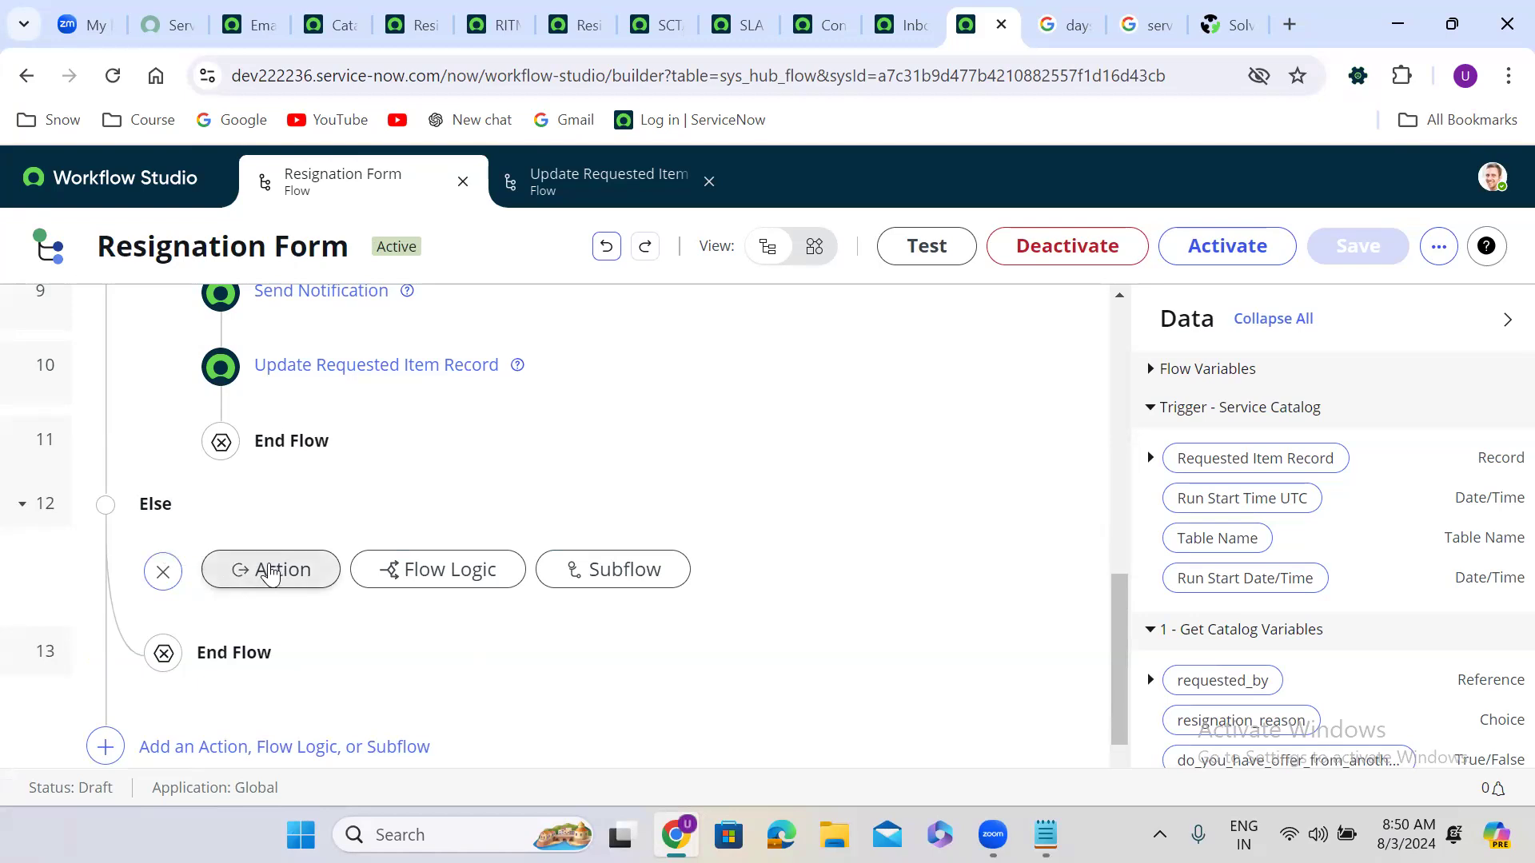
Step: Add the Update Requested Item subflow under Else, passing the trigger's Requested Item Record
{"action": "left_click", "coordinate": [616, 577]}
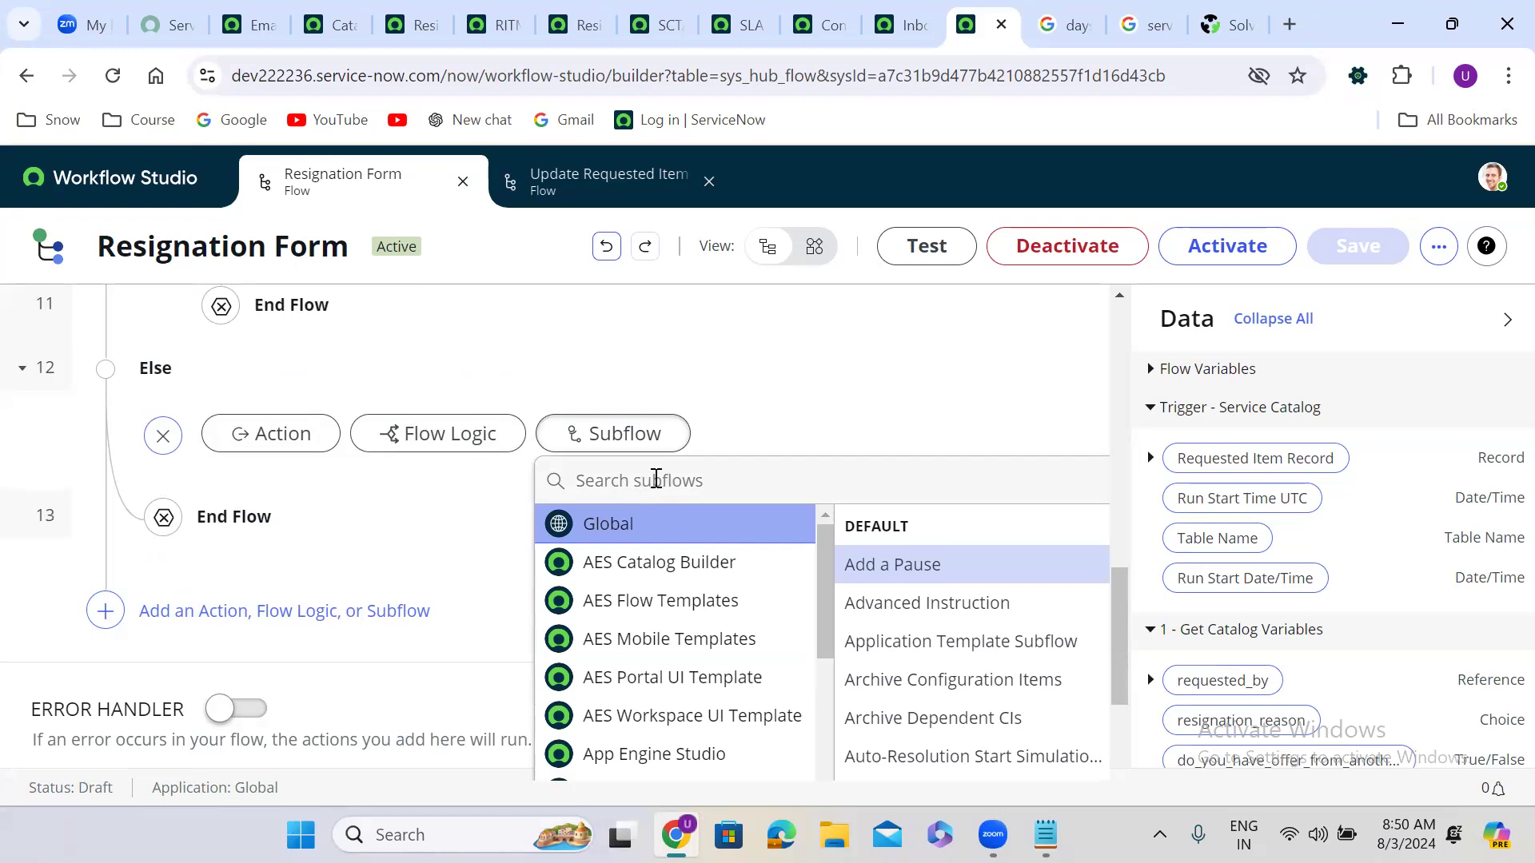
{"action": "type", "text": "update req"}
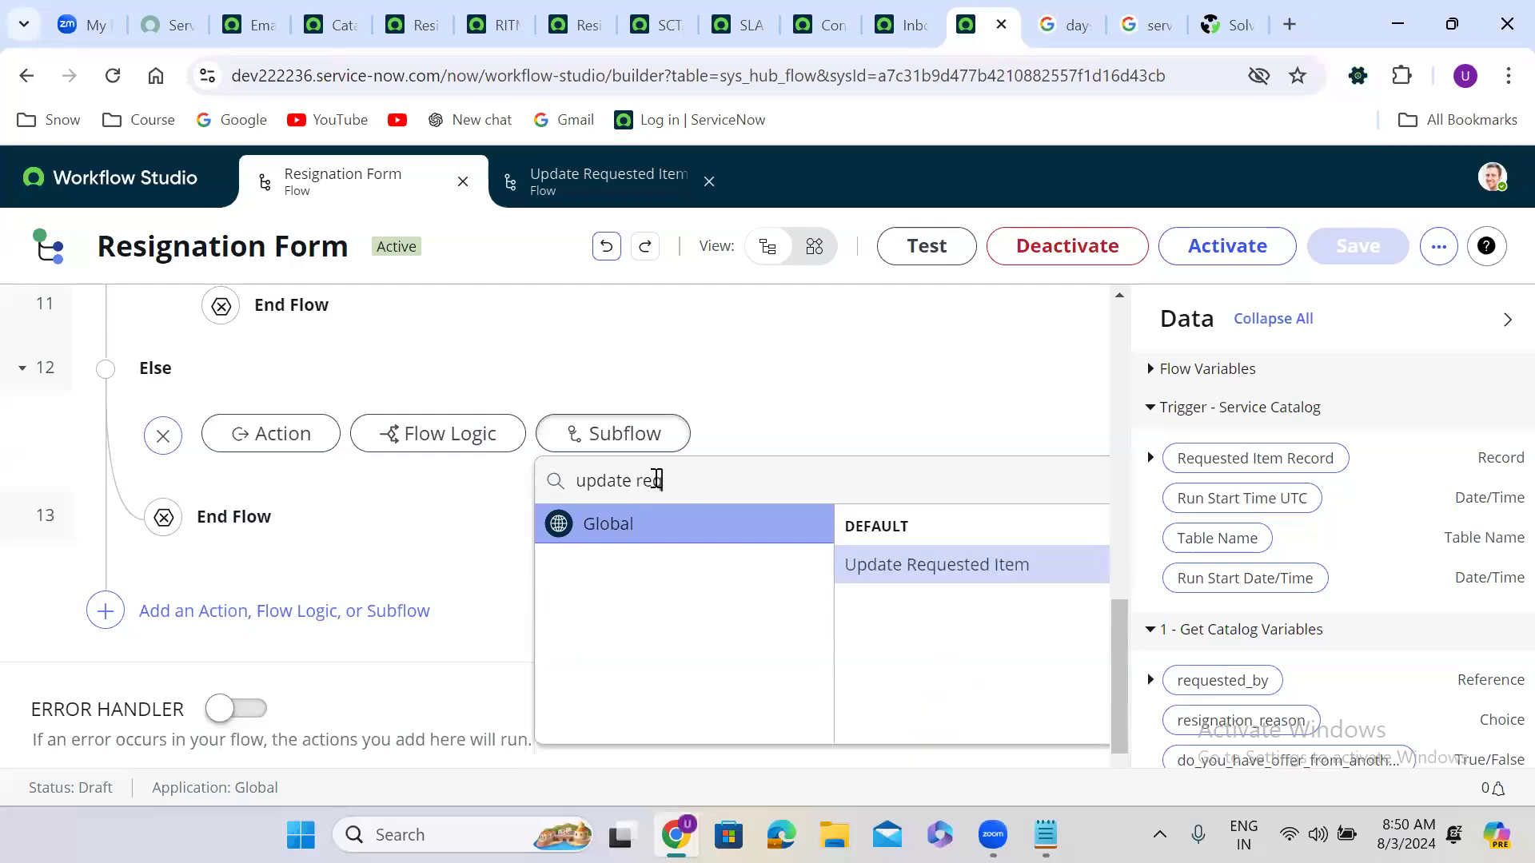
{"action": "left_click", "coordinate": [939, 563]}
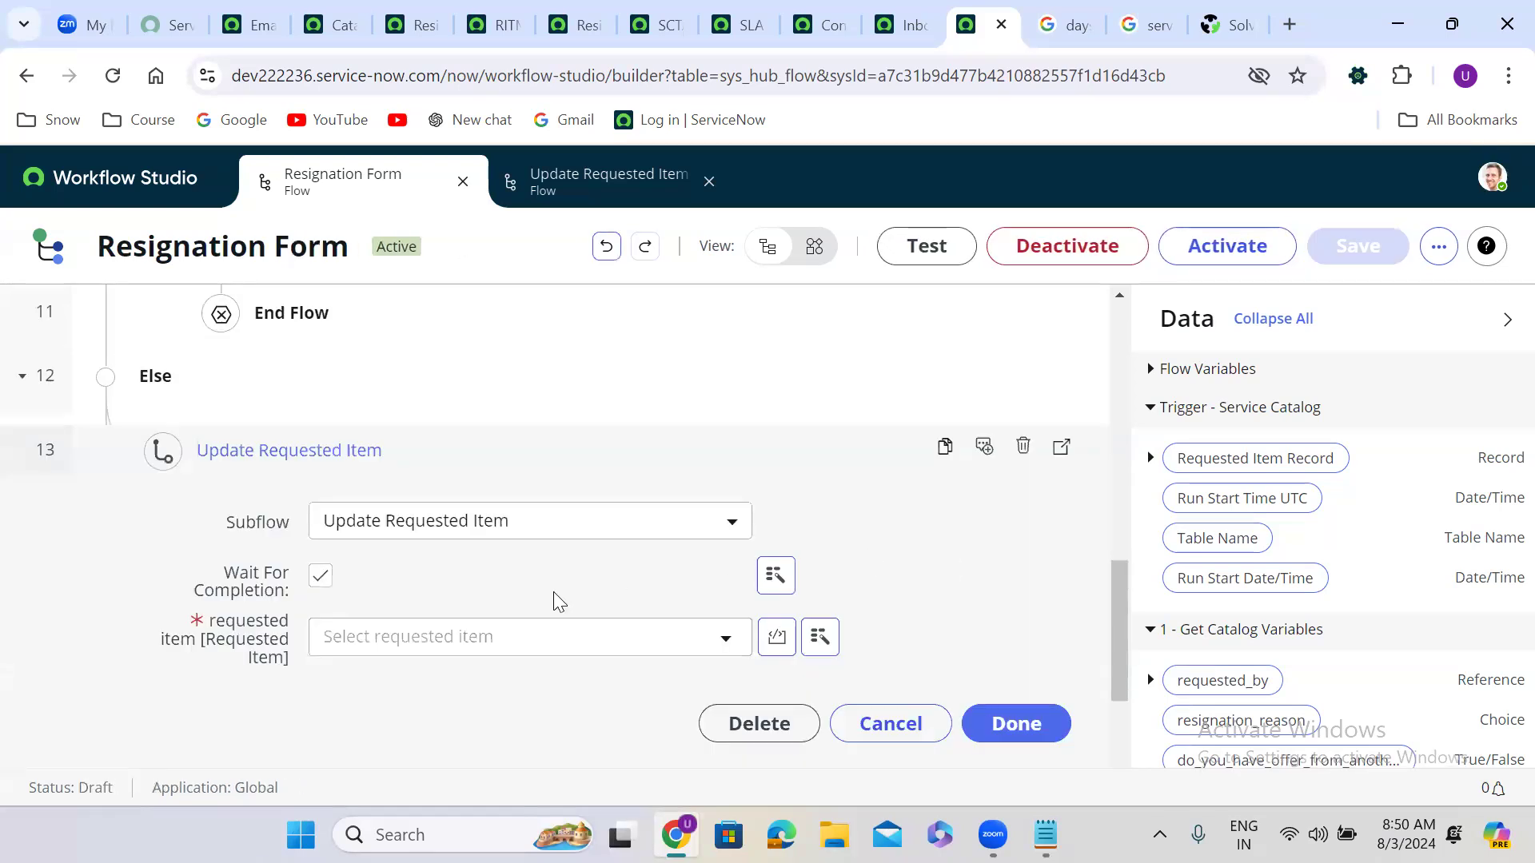
{"action": "left_click_drag", "start_coordinate": [1277, 458], "coordinate": [442, 645]}
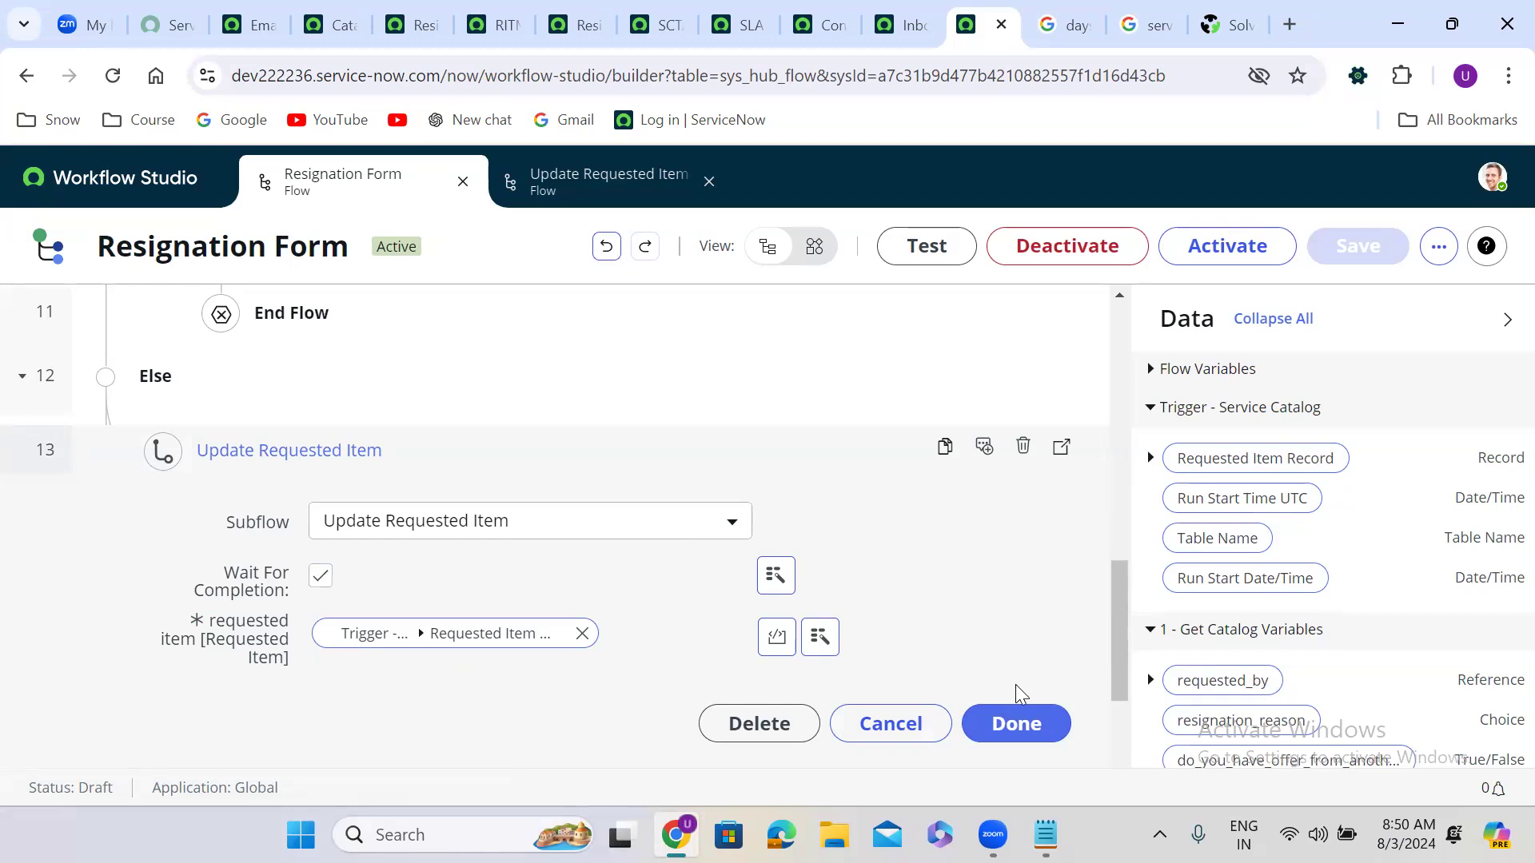
{"action": "left_click", "coordinate": [1023, 727]}
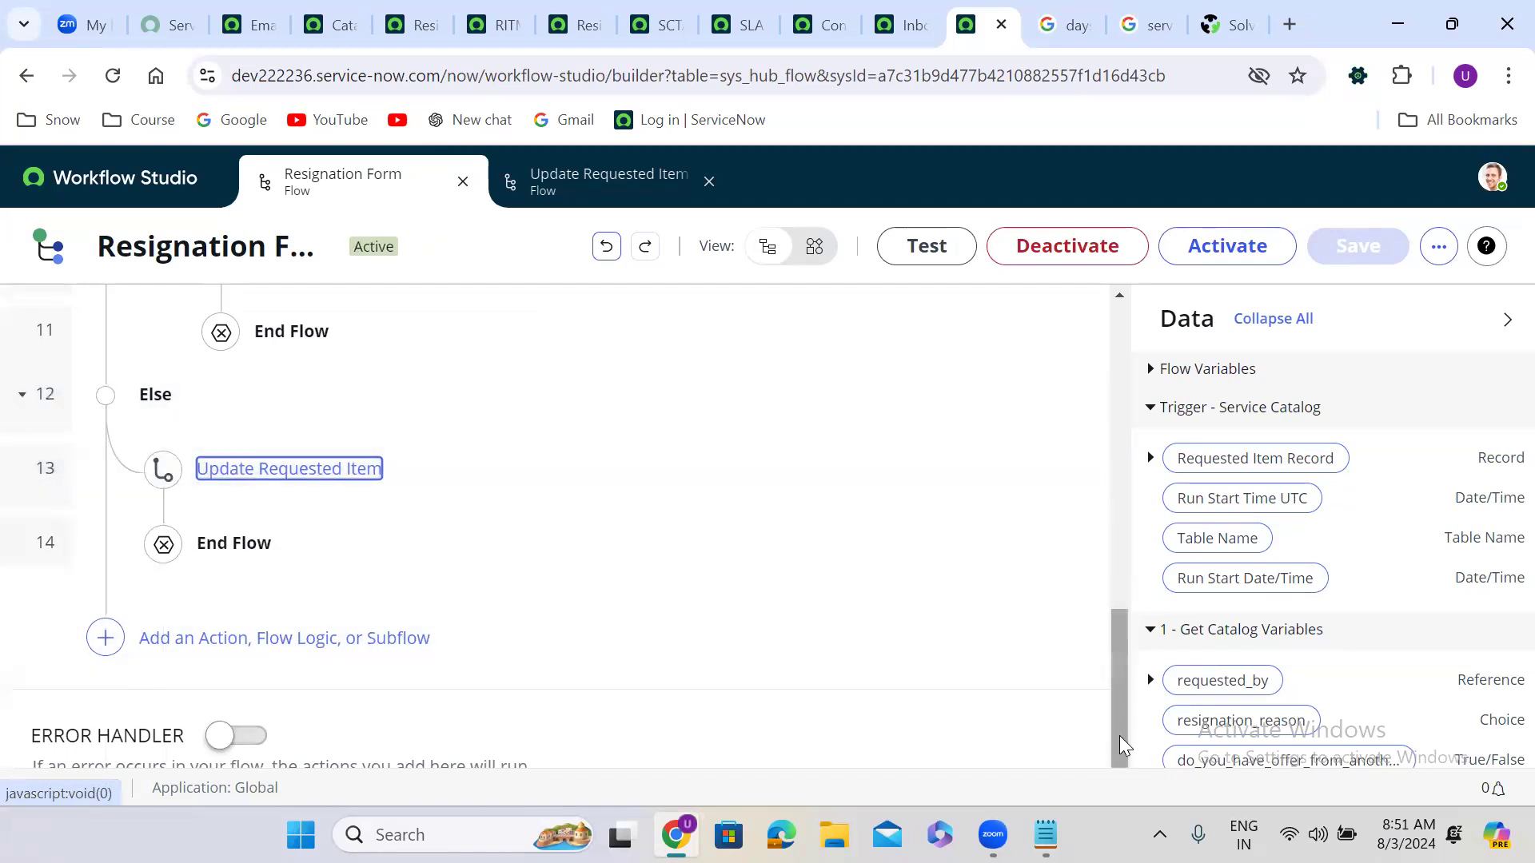
Step: Delete the Send Notification and Update Requested Item Record steps before the outer End Flow
{"action": "scroll", "coordinate": [1119, 735], "scroll_direction": "up", "scroll_amount": 4}
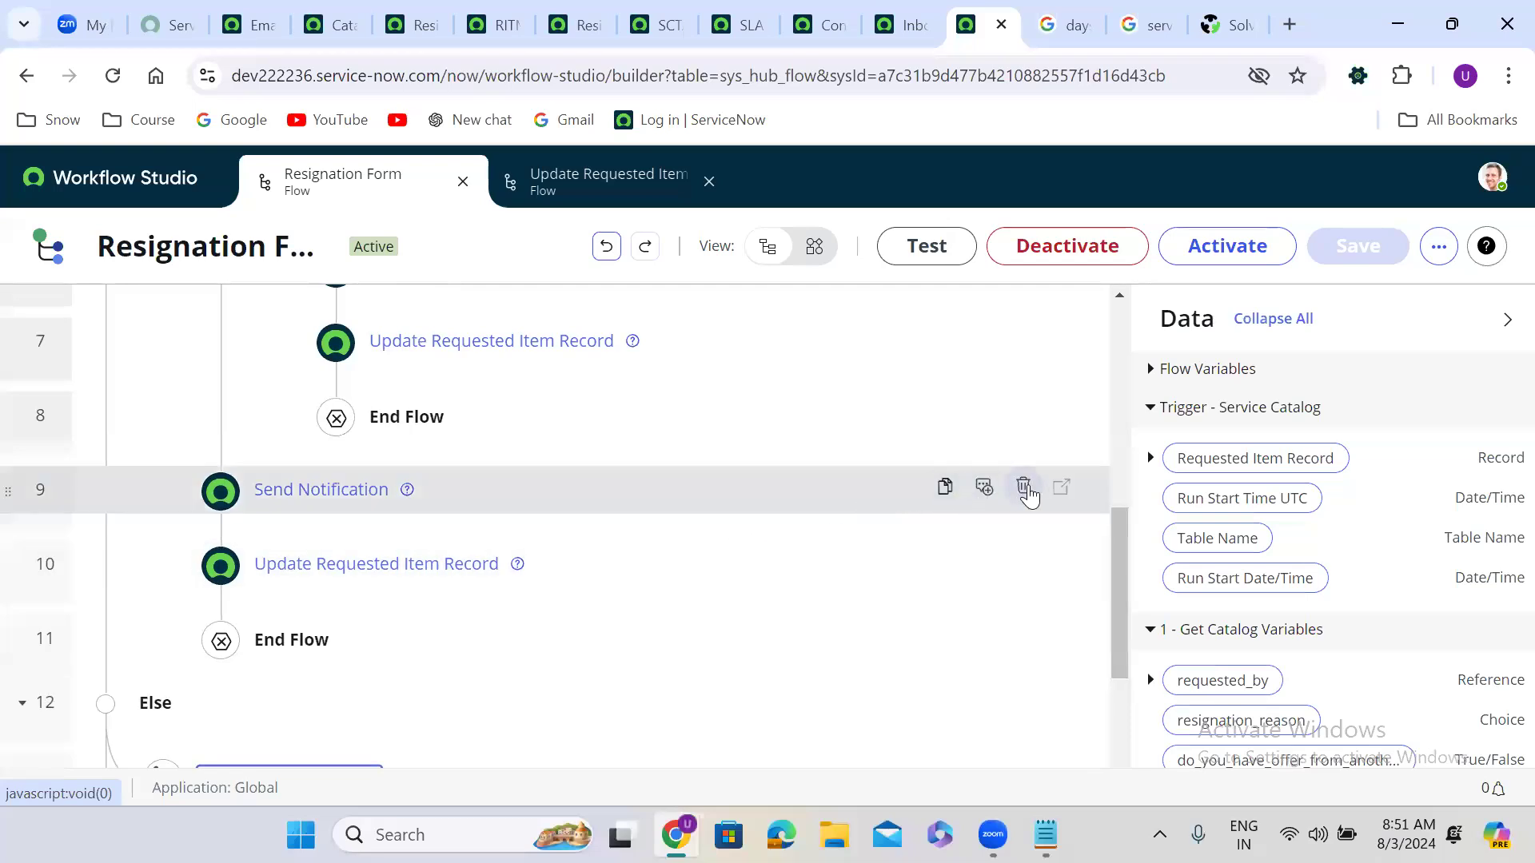
{"action": "left_click", "coordinate": [1023, 487]}
{"action": "left_click", "coordinate": [949, 560]}
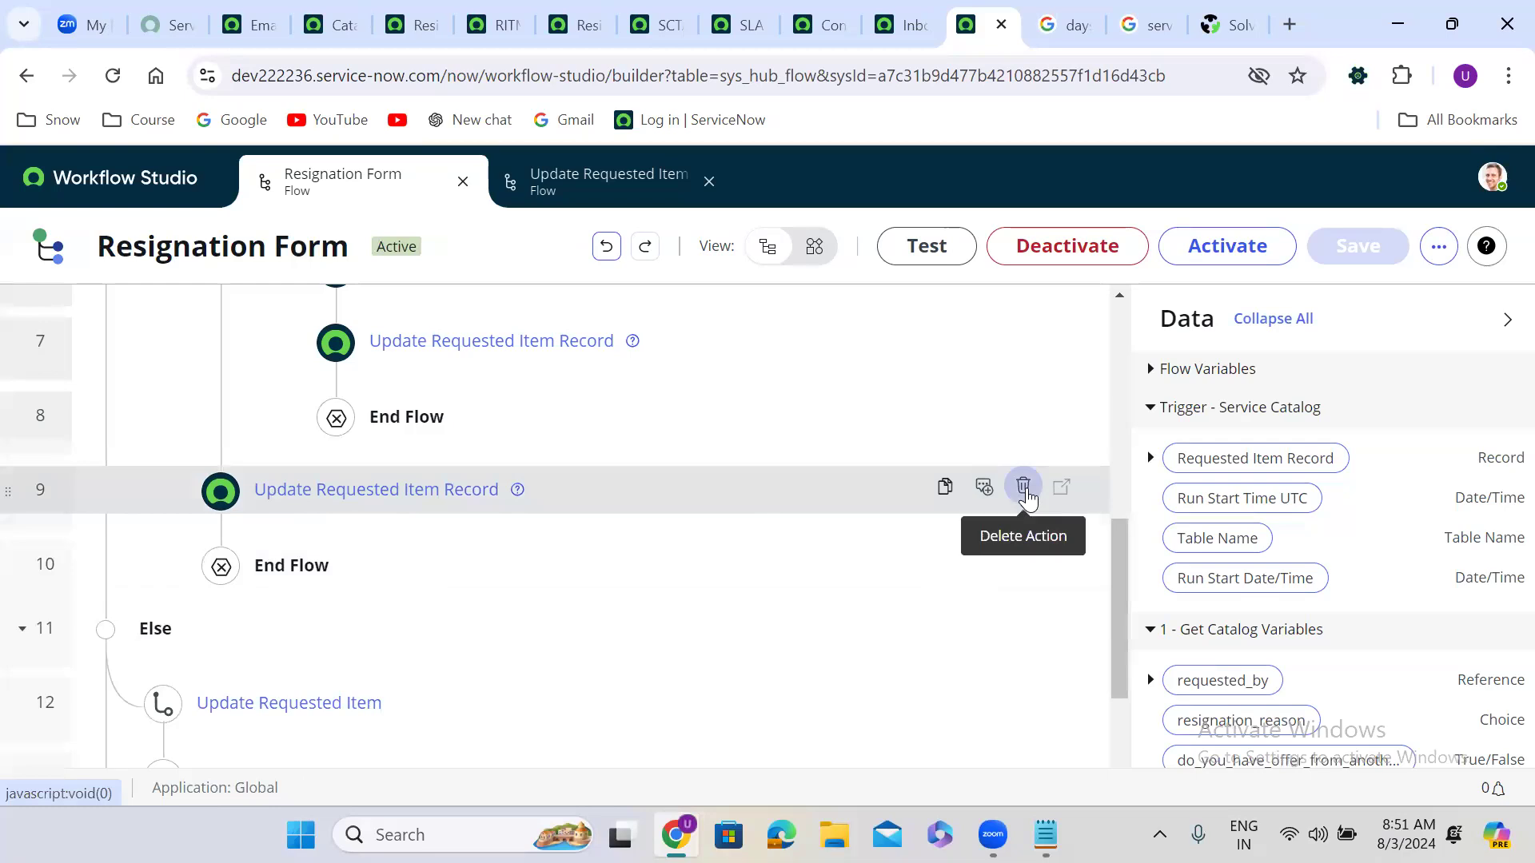
{"action": "left_click", "coordinate": [1023, 487]}
{"action": "left_click", "coordinate": [967, 557]}
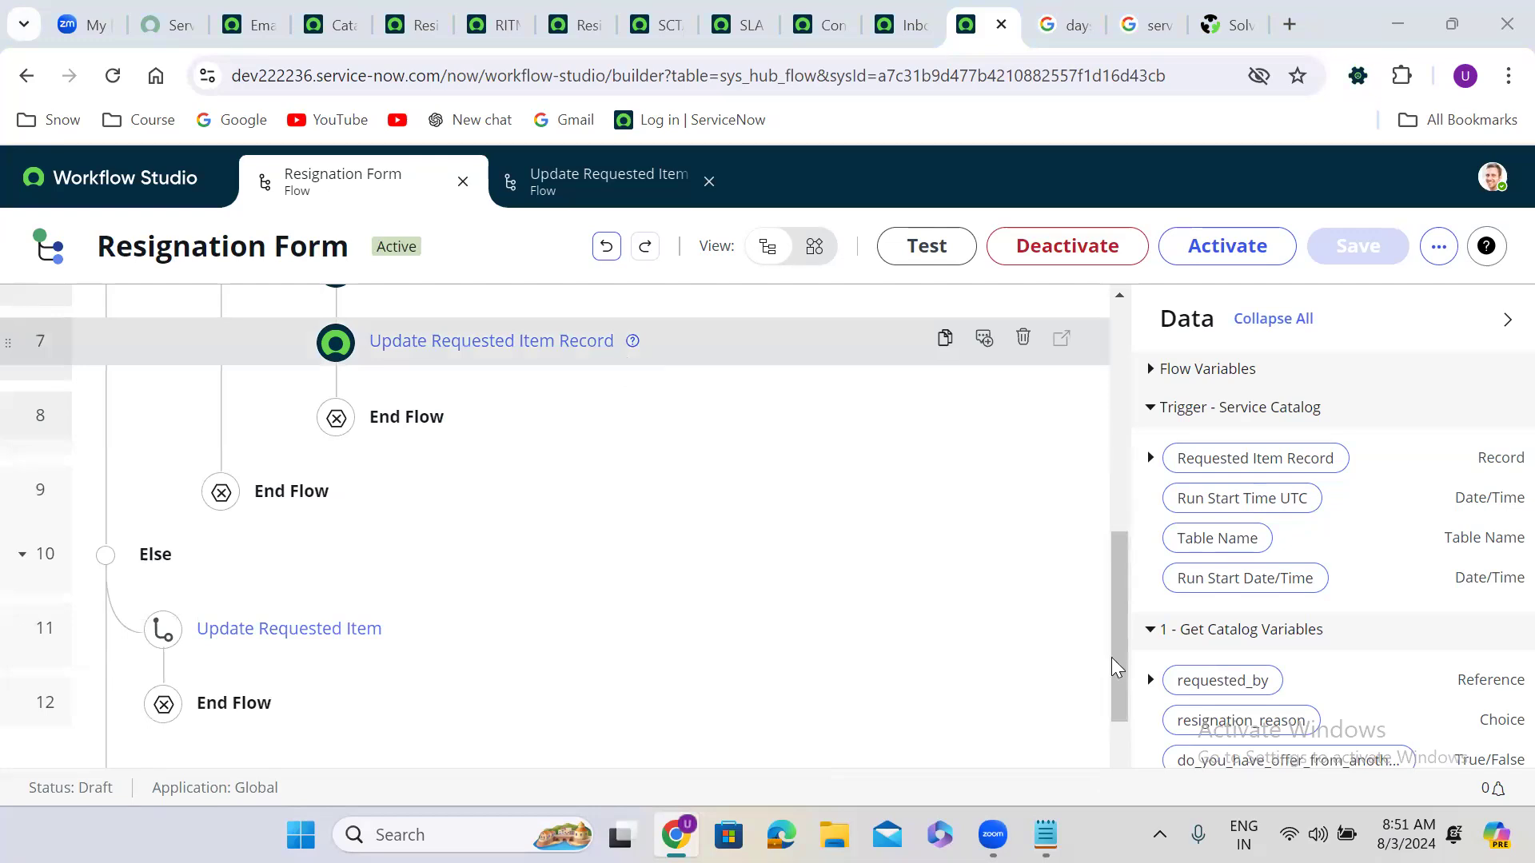
{"action": "left_click_drag", "start_coordinate": [1120, 662], "coordinate": [1117, 625]}
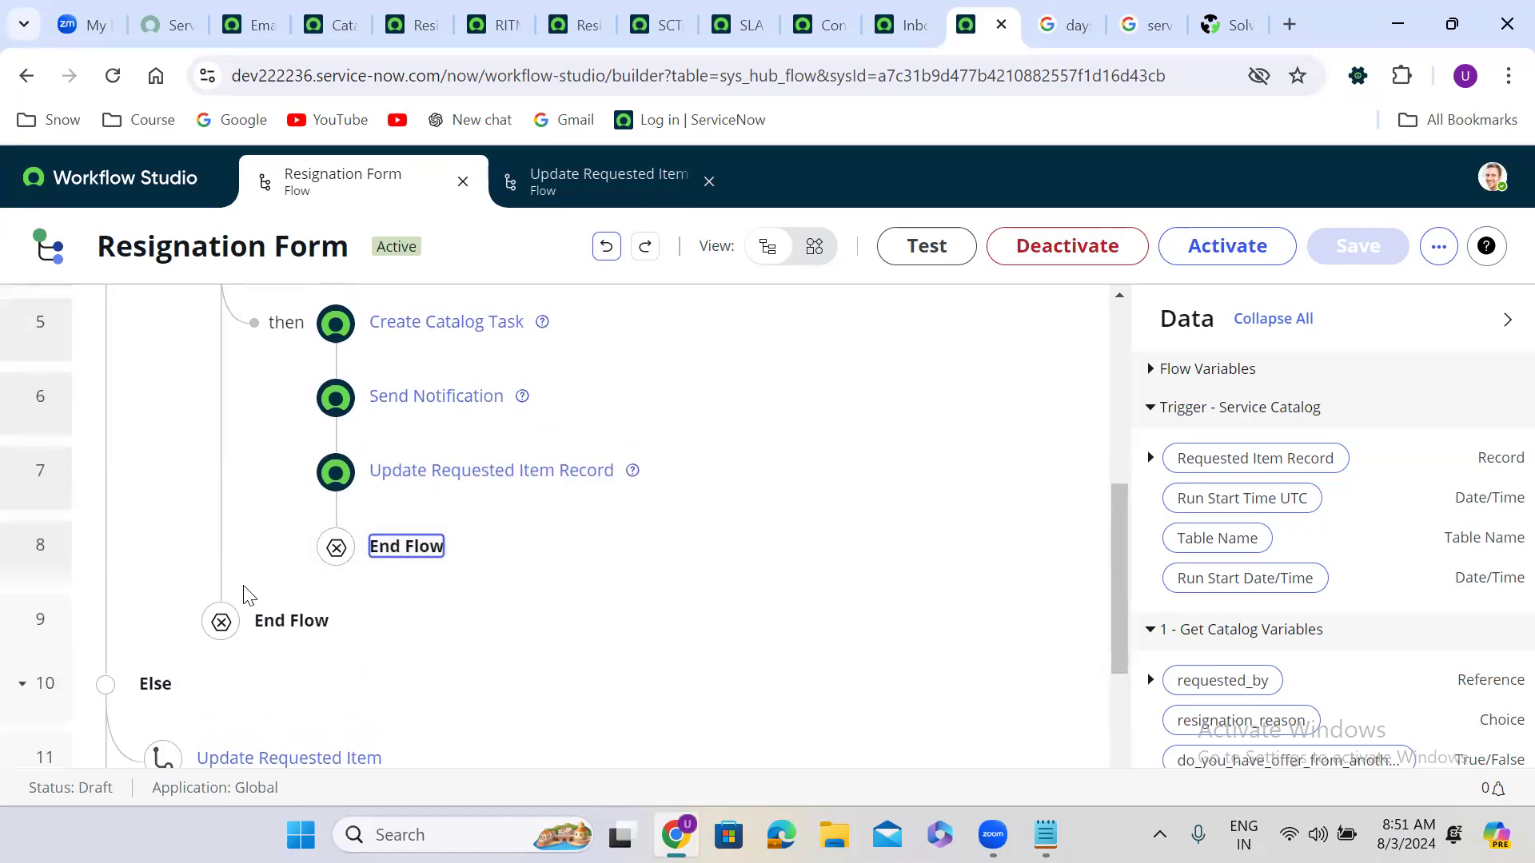
Step: Insert the Update Requested Item subflow before the outer End Flow, fed the Requested Item Record, and activate
{"action": "left_click", "coordinate": [220, 582]}
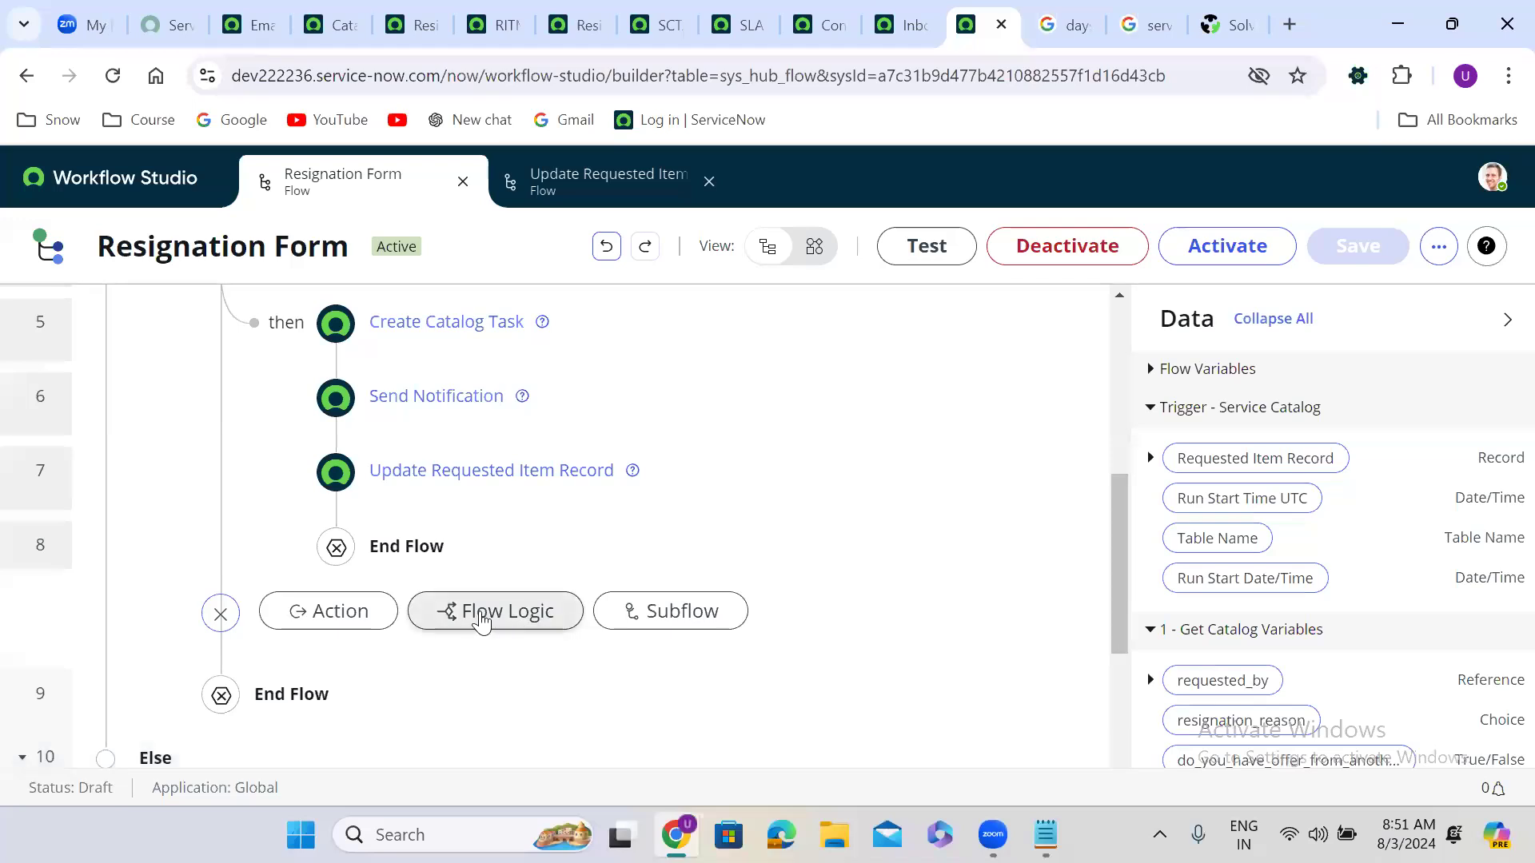
{"action": "left_click", "coordinate": [637, 611]}
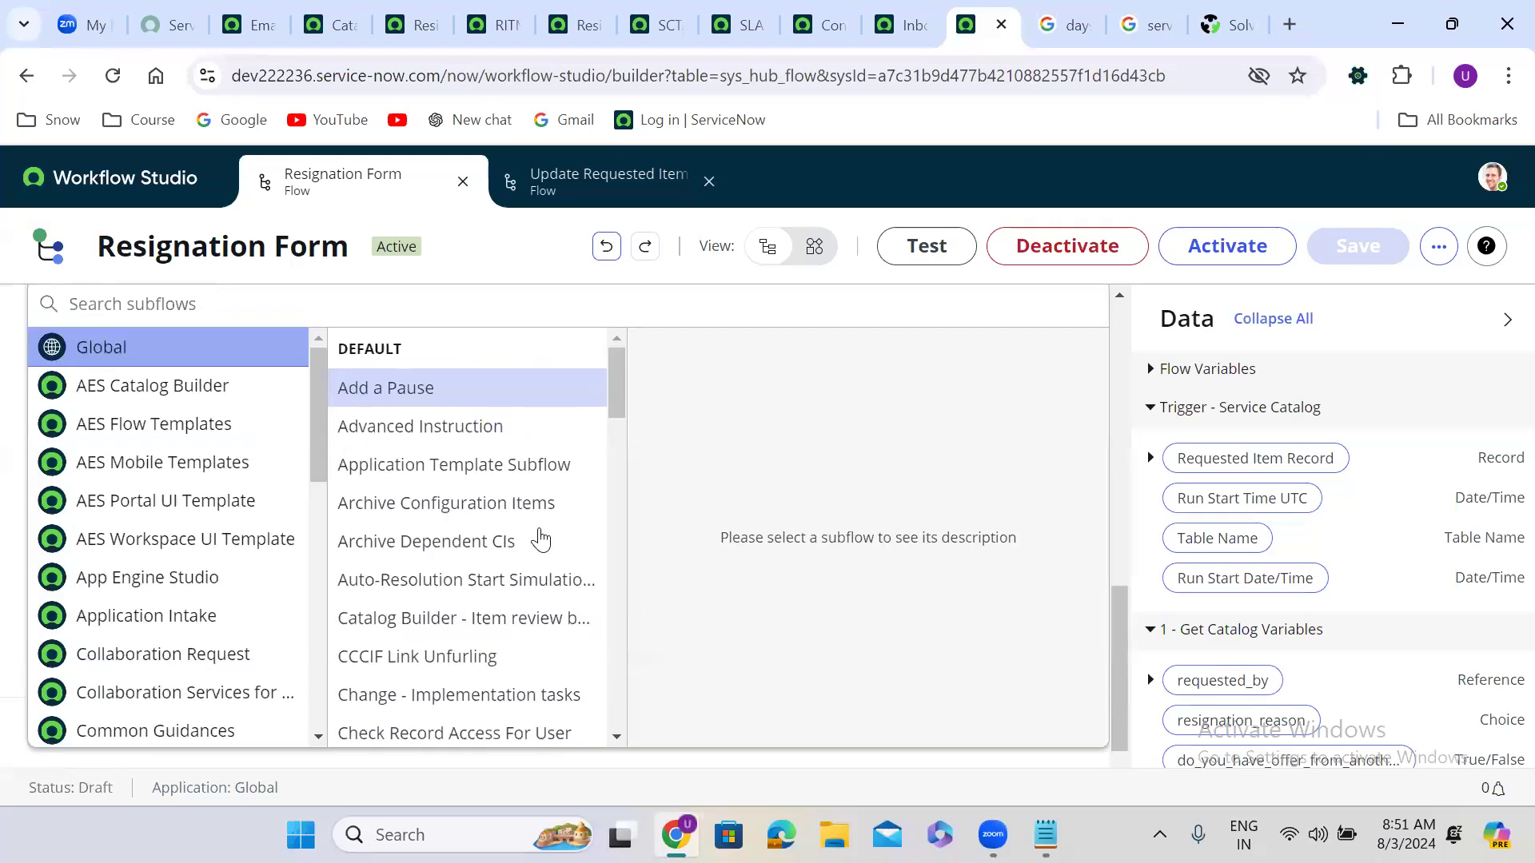
{"action": "type", "text": "update req"}
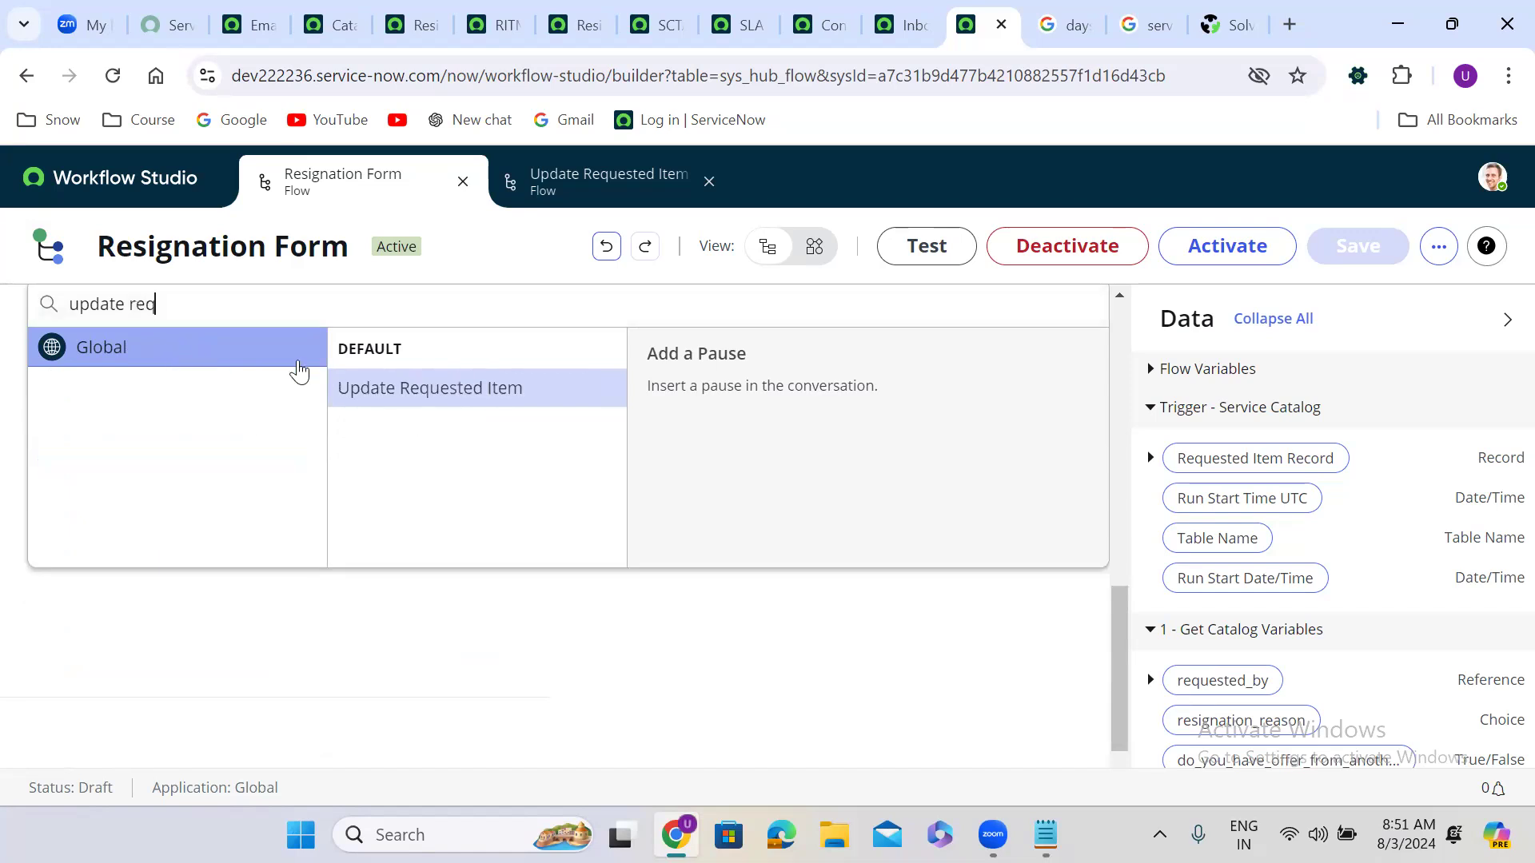
{"action": "left_click", "coordinate": [433, 392]}
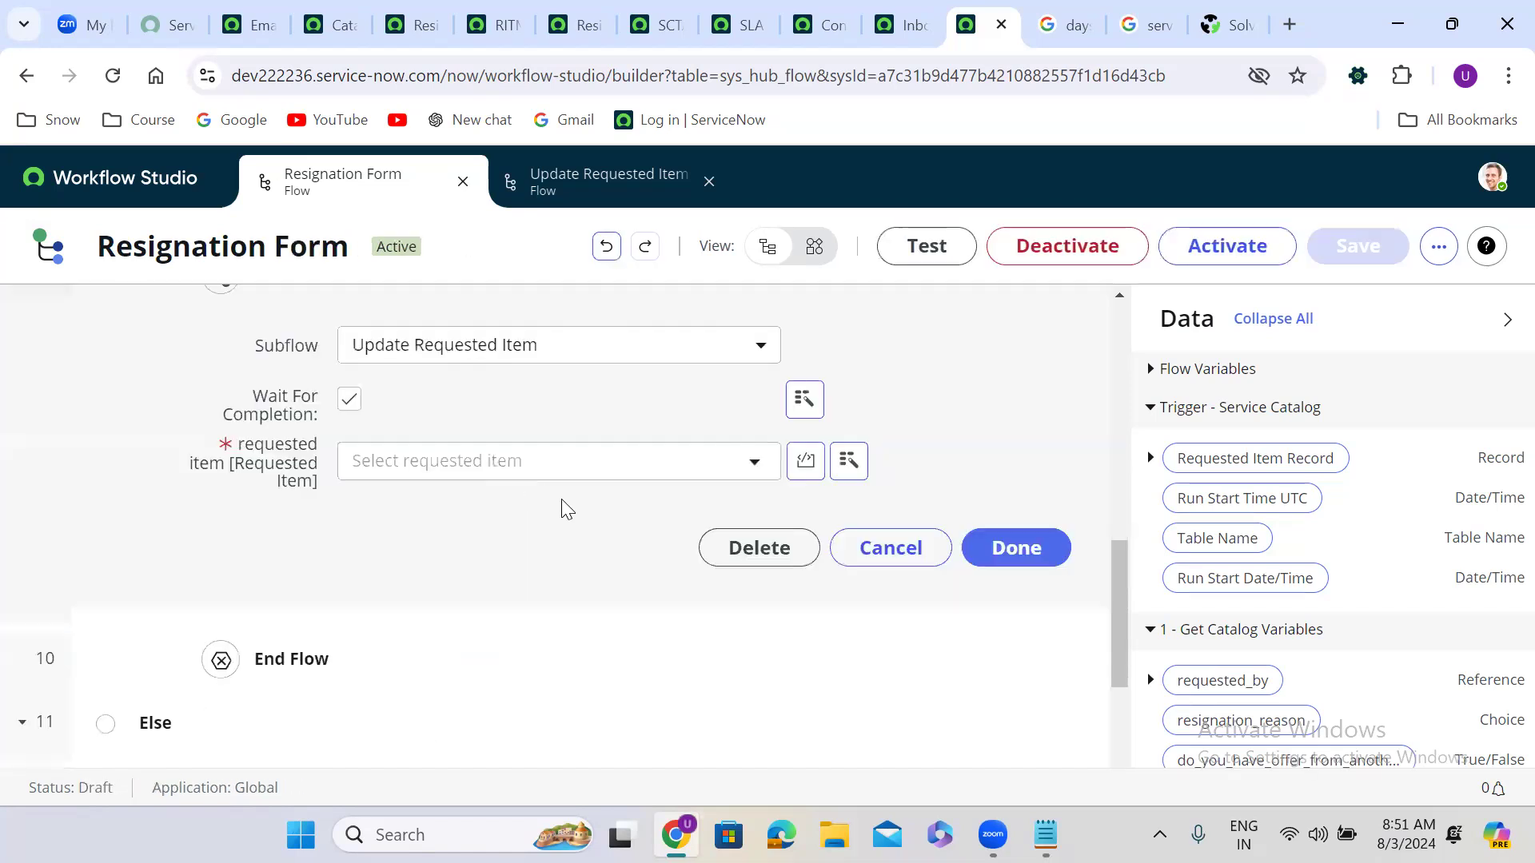
{"action": "left_click_drag", "start_coordinate": [1226, 448], "coordinate": [433, 471]}
{"action": "left_click", "coordinate": [1025, 551]}
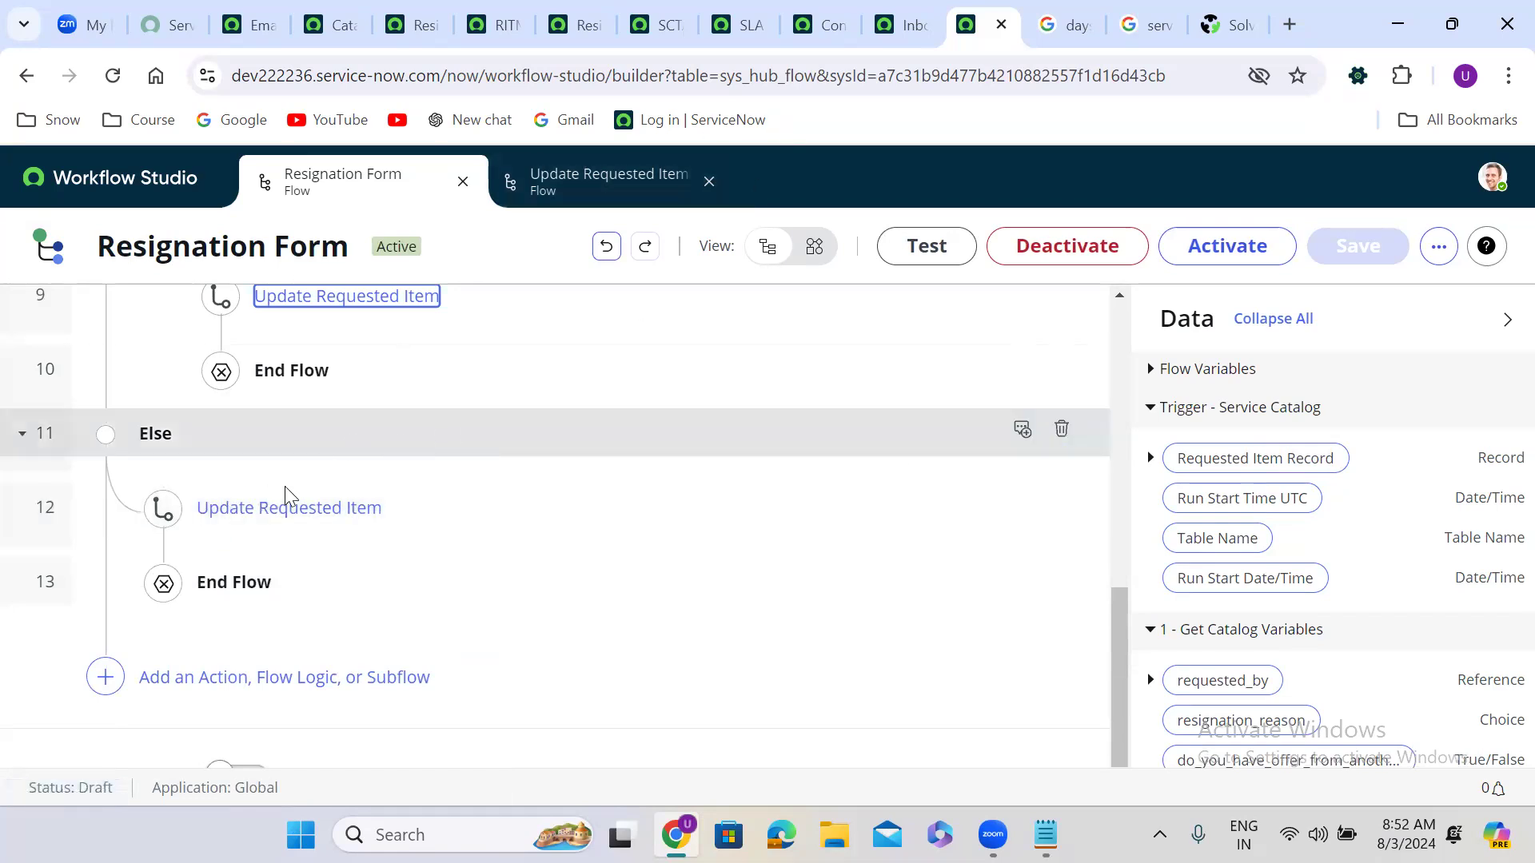
{"action": "left_click", "coordinate": [1228, 241]}
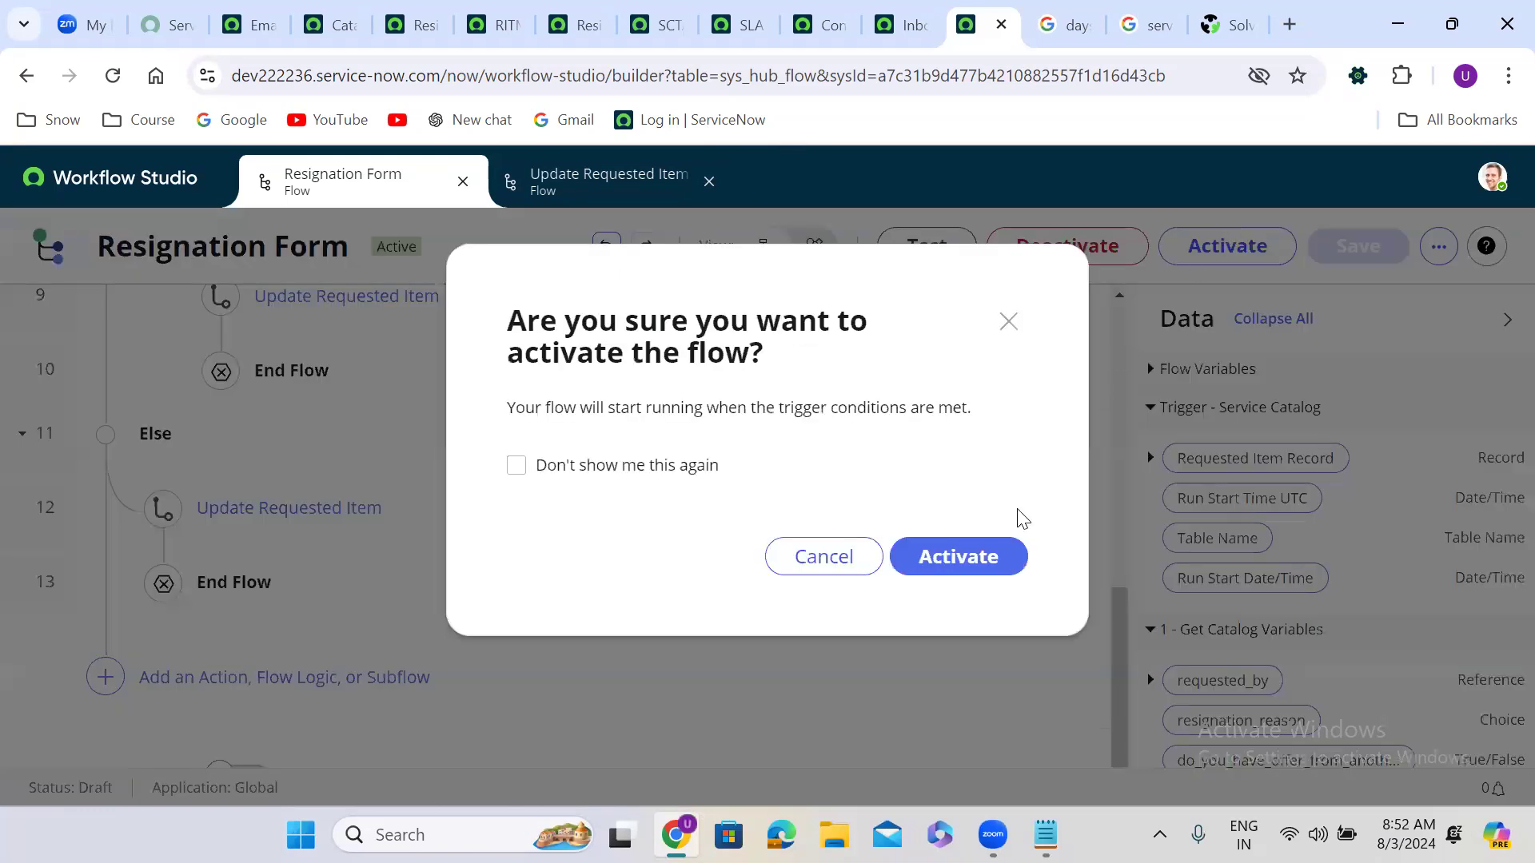
Step: Confirm activating the Resignation Form flow and bring up the onsubmit use cases.txt notes
{"action": "left_click", "coordinate": [972, 557]}
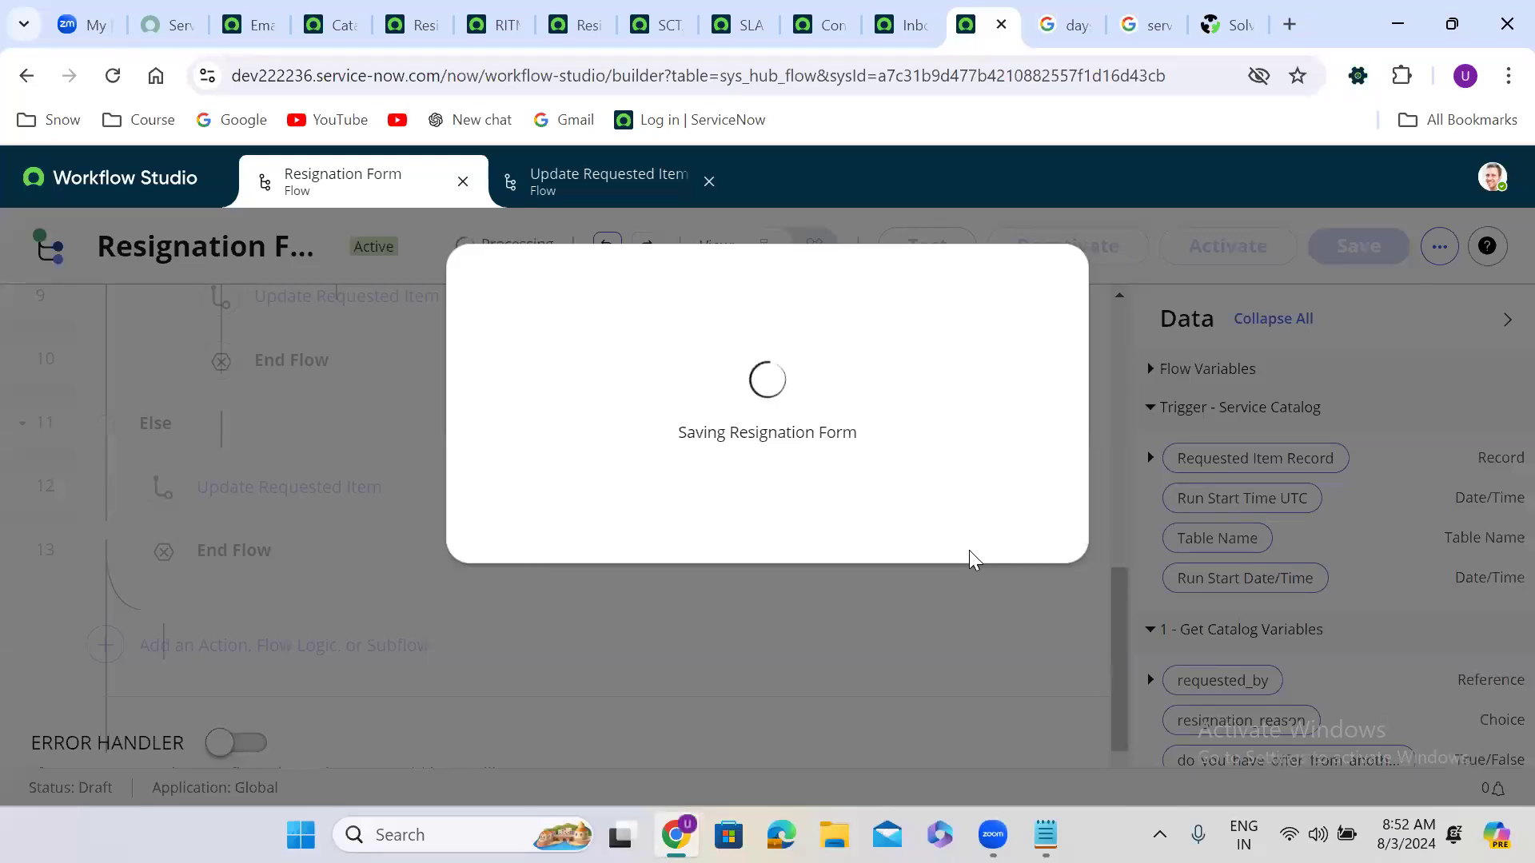
{"action": "left_click", "coordinate": [1045, 834]}
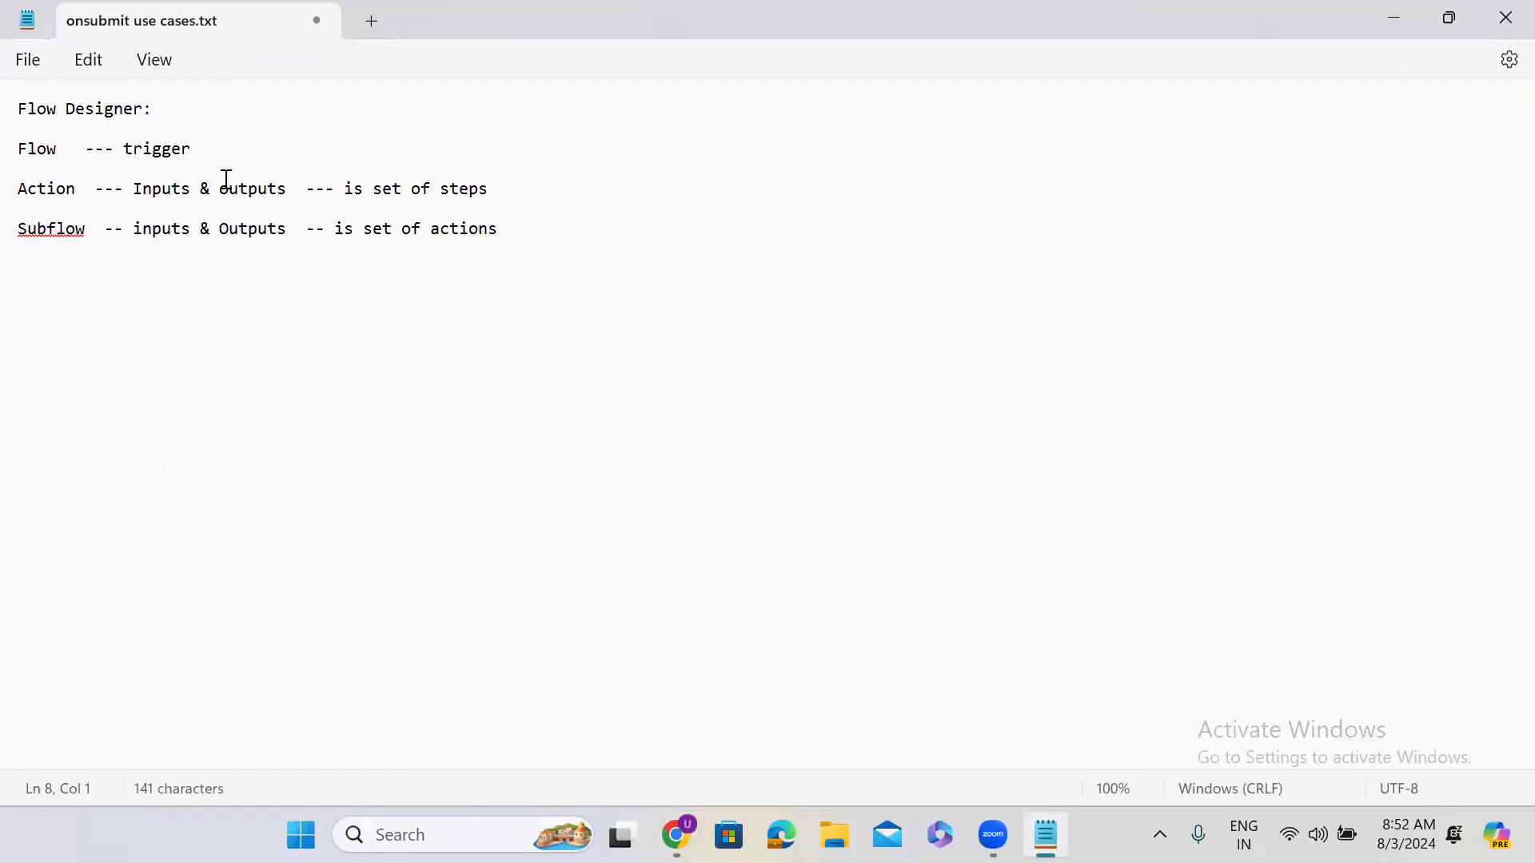
Step: Highlight the Action ('is set of steps') and Subflow ('is set of actions') definitions, then minimize Notepad
{"action": "left_click_drag", "start_coordinate": [346, 188], "coordinate": [604, 194]}
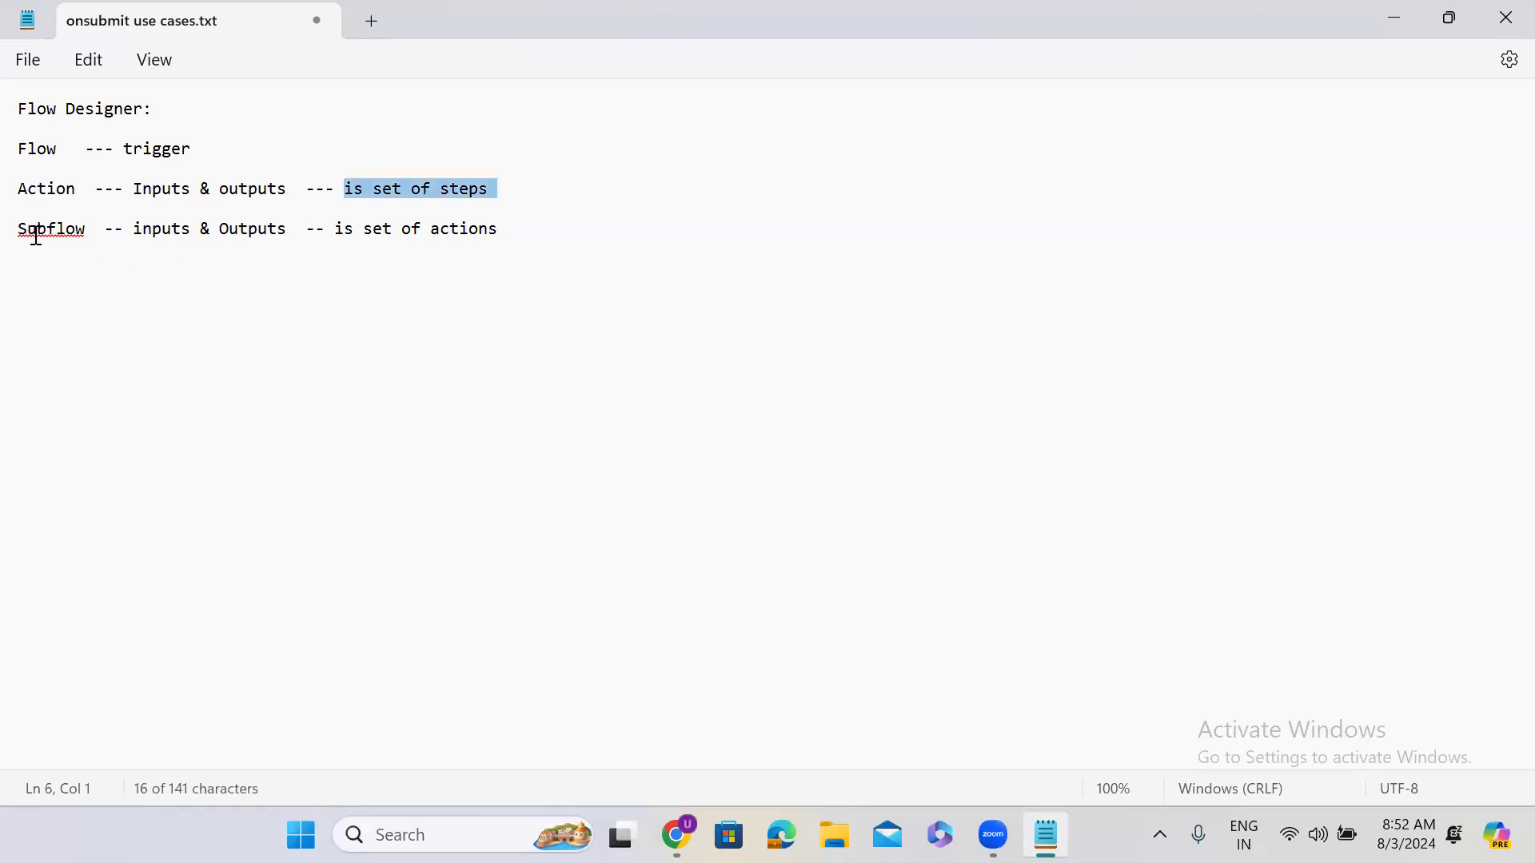
{"action": "left_click_drag", "start_coordinate": [334, 224], "coordinate": [564, 222]}
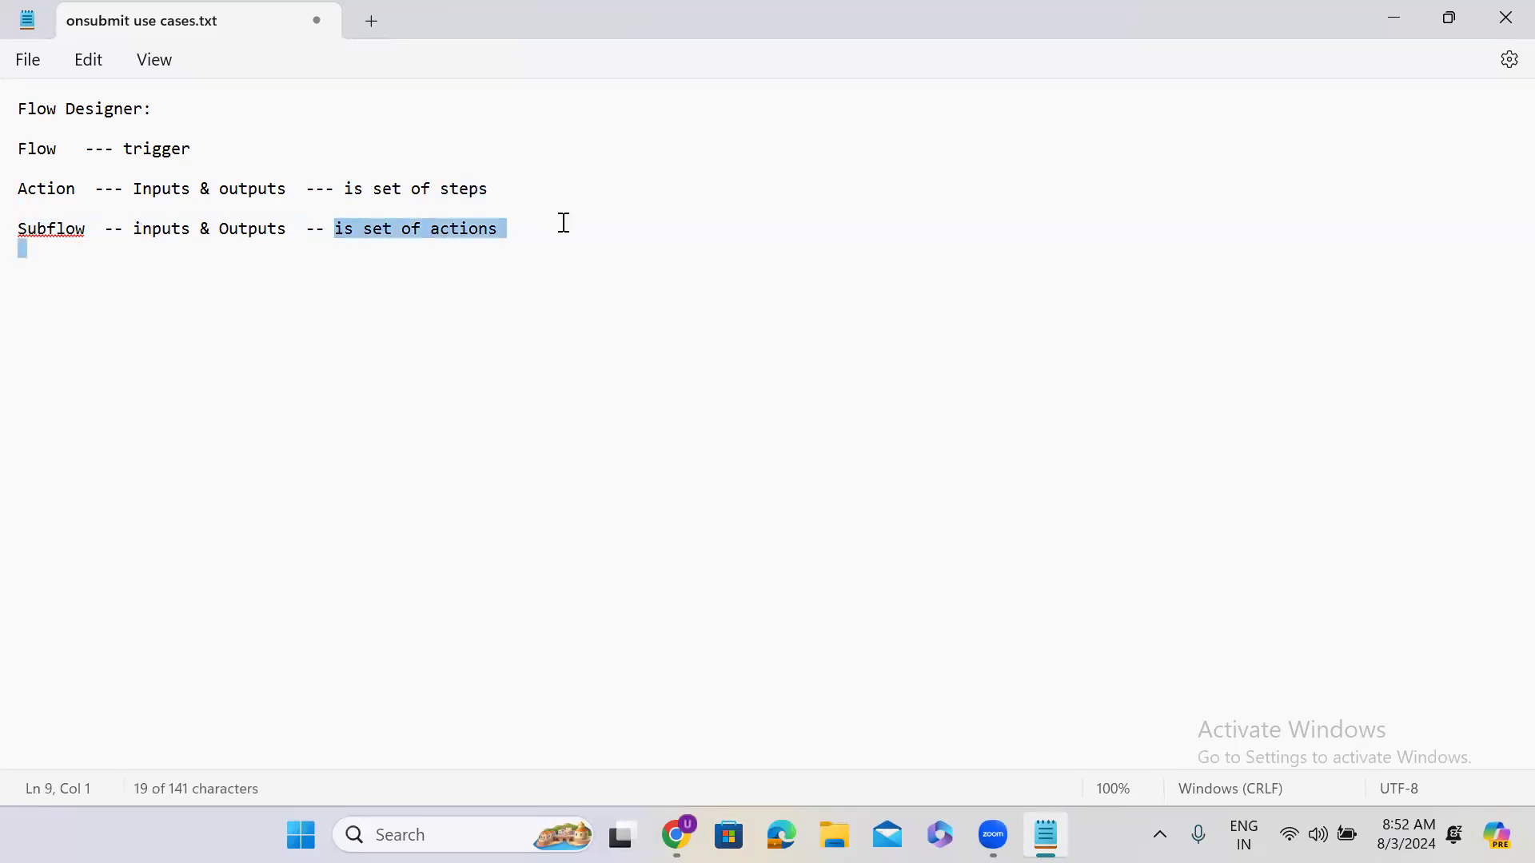
{"action": "left_click", "coordinate": [1381, 25]}
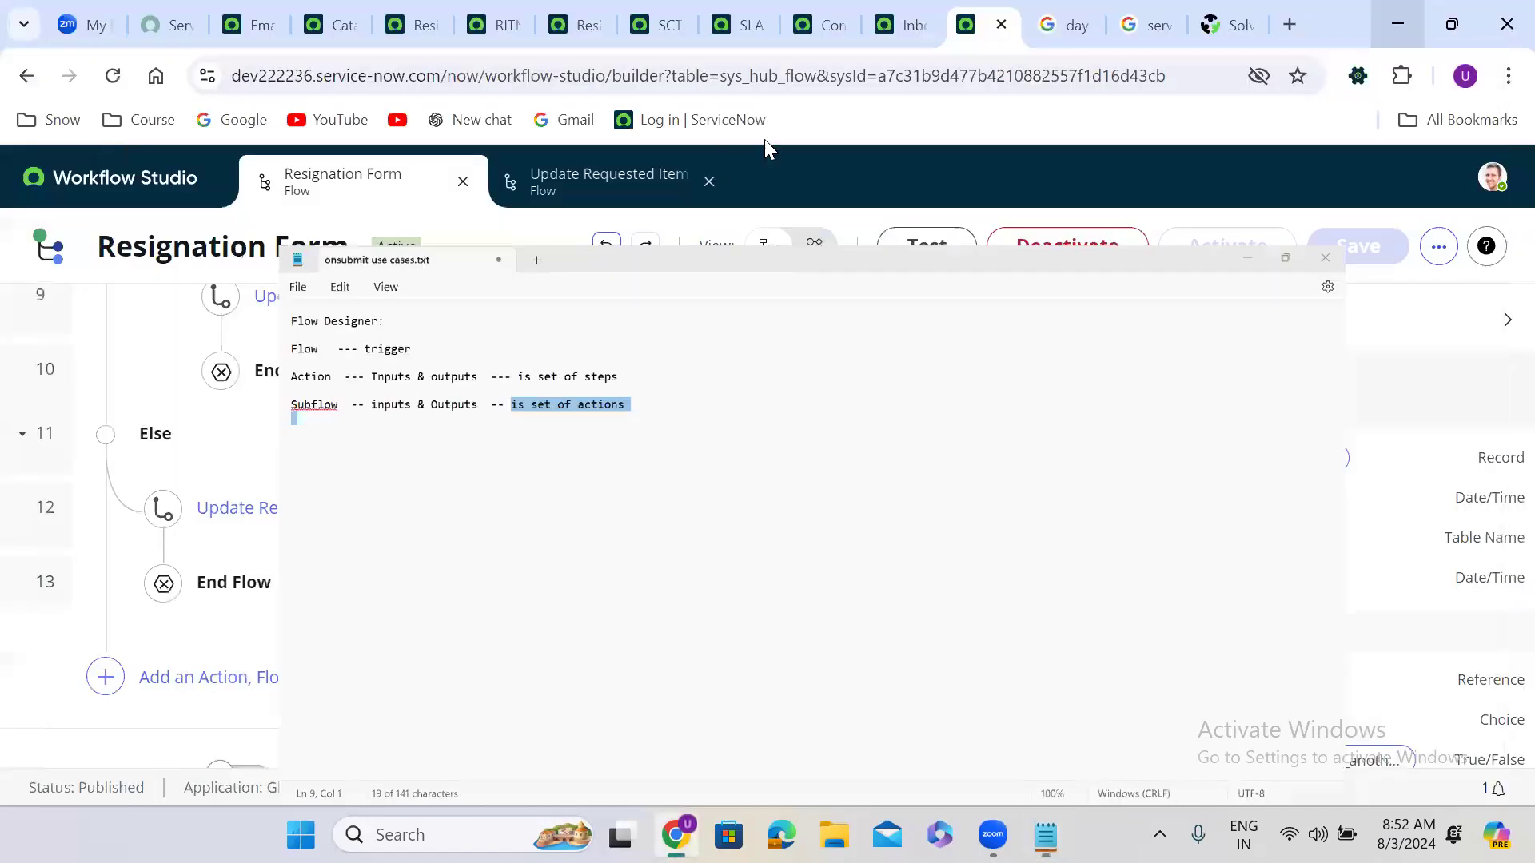
Step: Inspect the Script step of the Difference between Two Dates action, then return to Resignation Form
{"action": "left_click", "coordinate": [579, 194]}
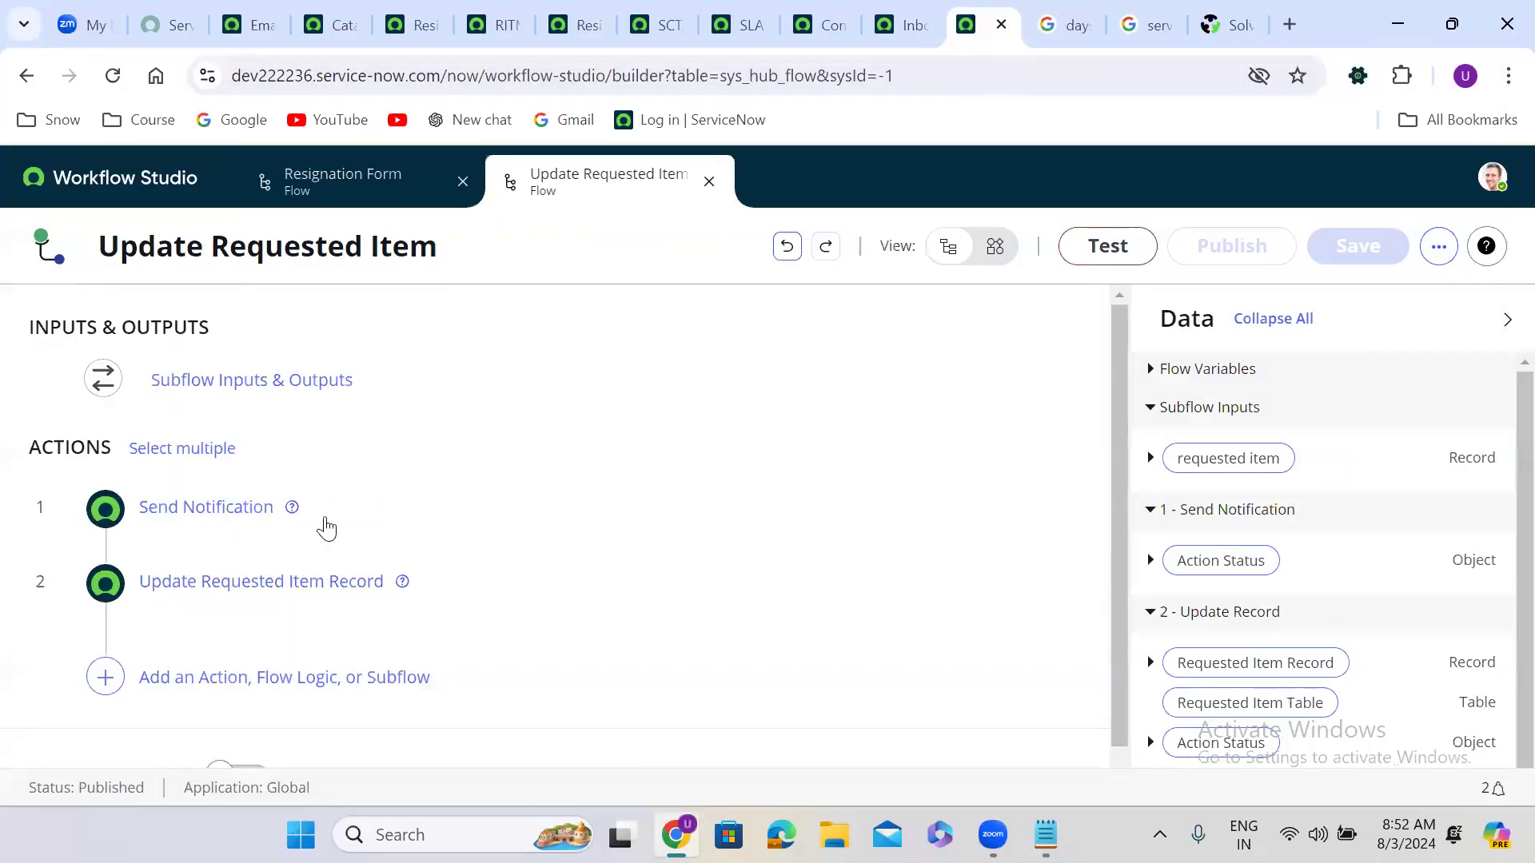
{"action": "left_click", "coordinate": [324, 186]}
{"action": "left_click", "coordinate": [109, 187]}
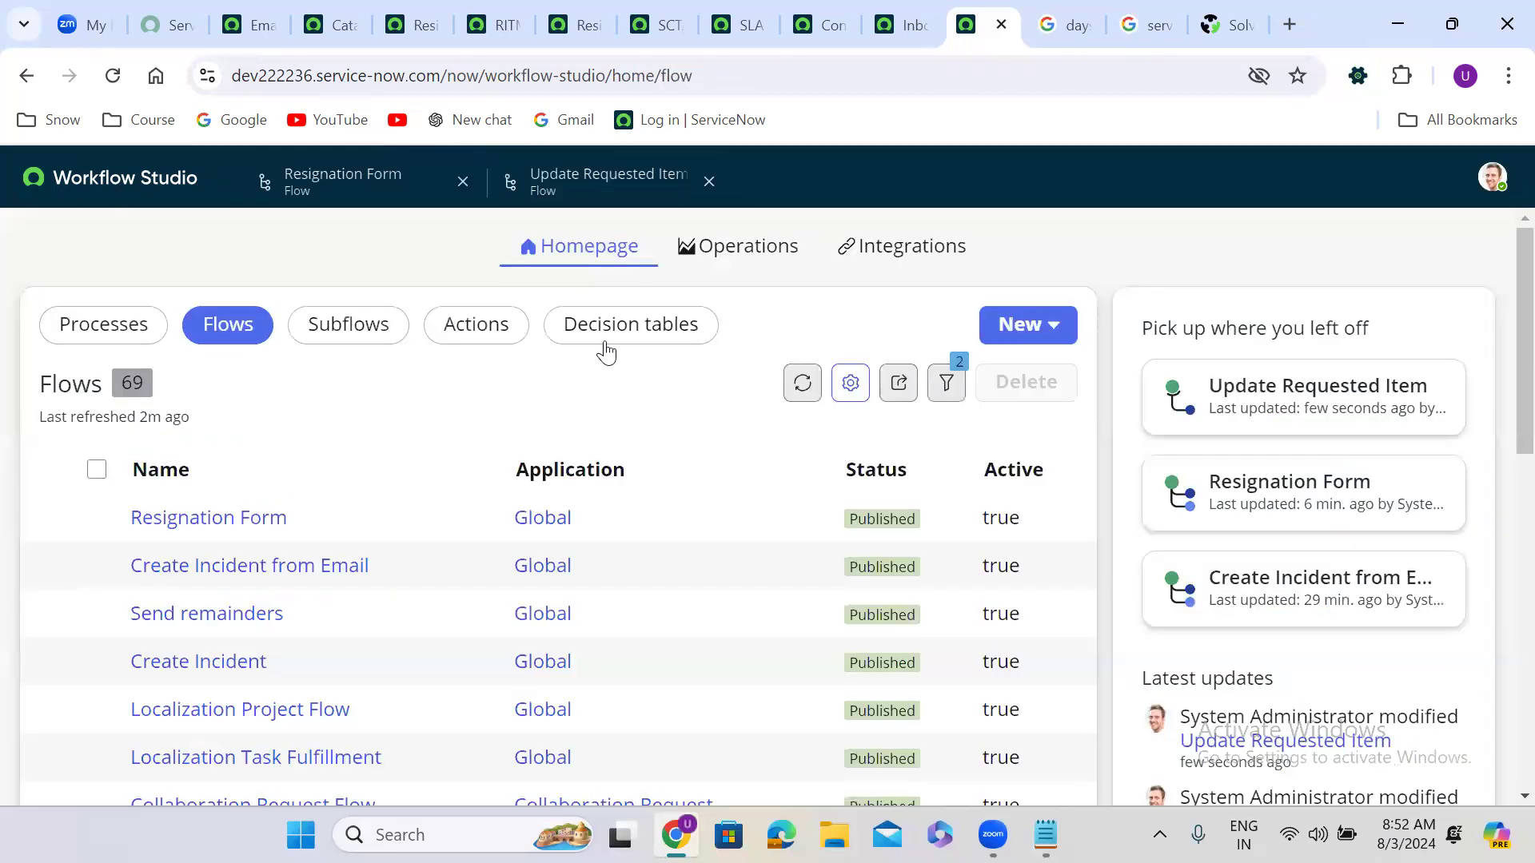
{"action": "left_click", "coordinate": [466, 323]}
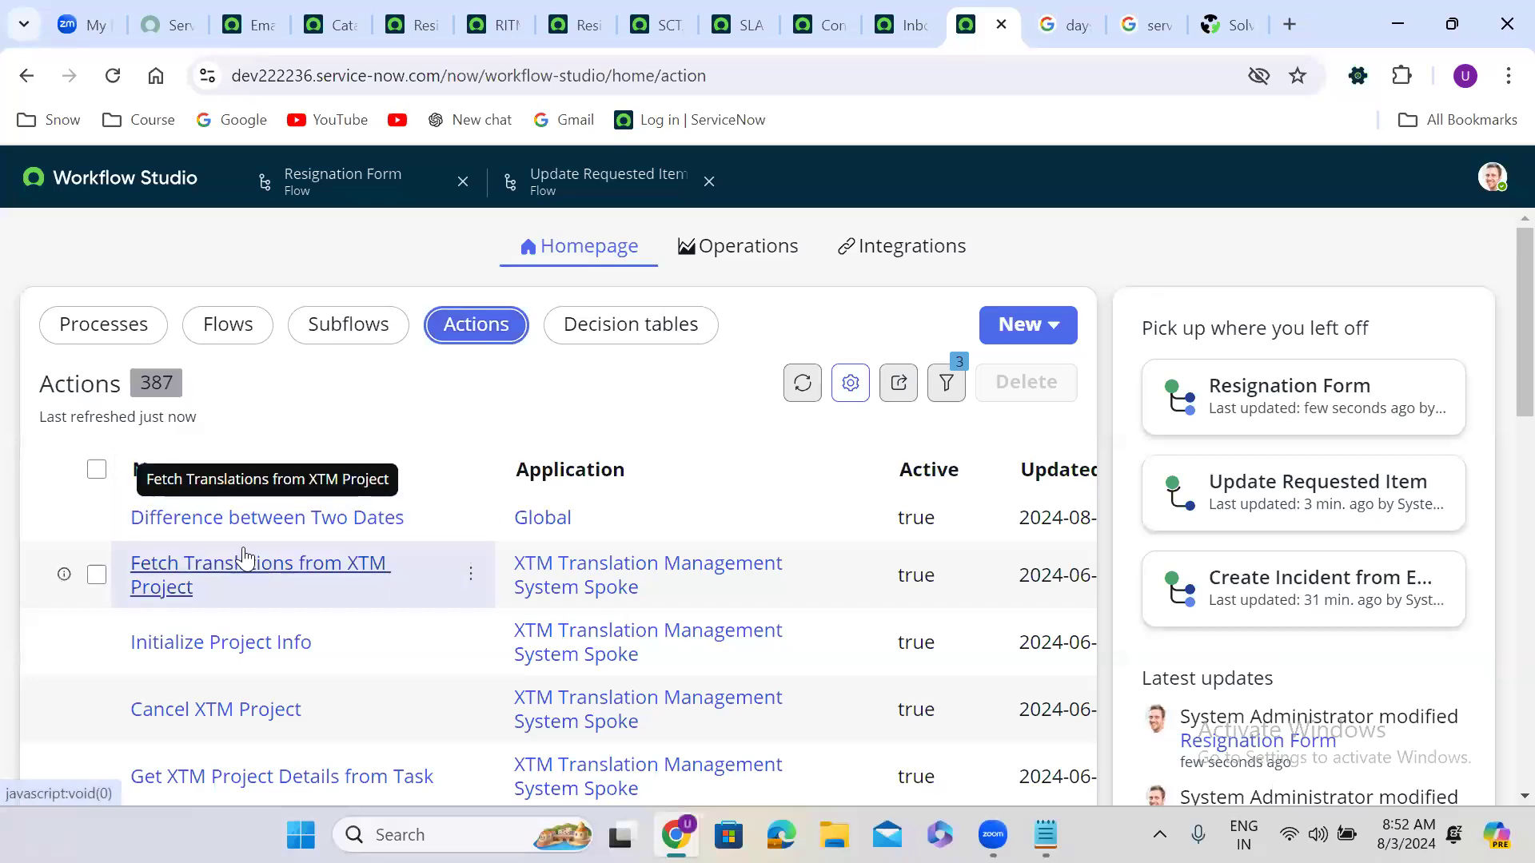
{"action": "left_click", "coordinate": [242, 523]}
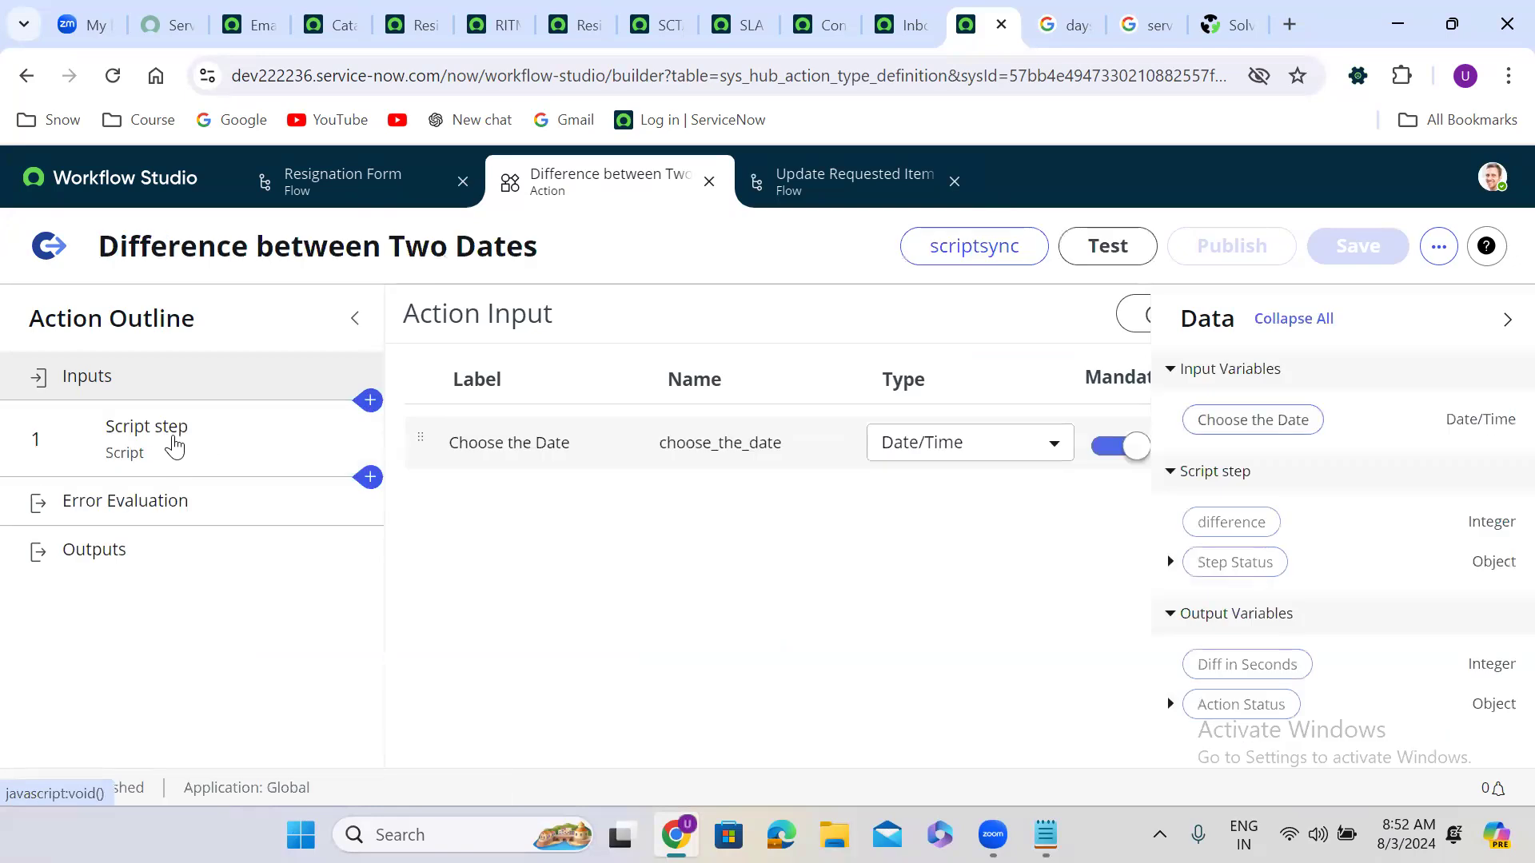
{"action": "left_click", "coordinate": [174, 448]}
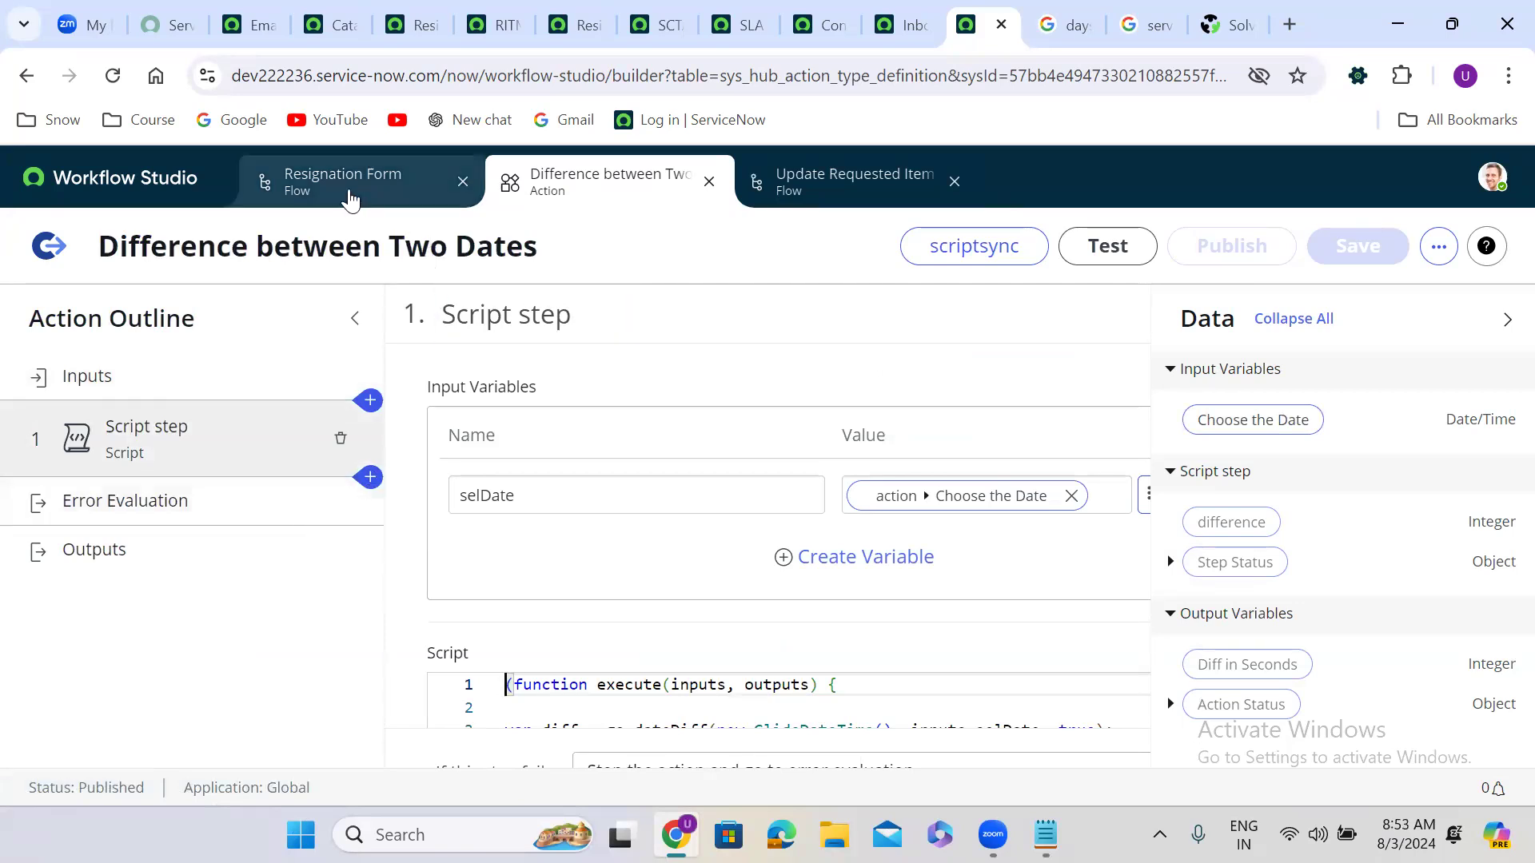
{"action": "left_click", "coordinate": [348, 197]}
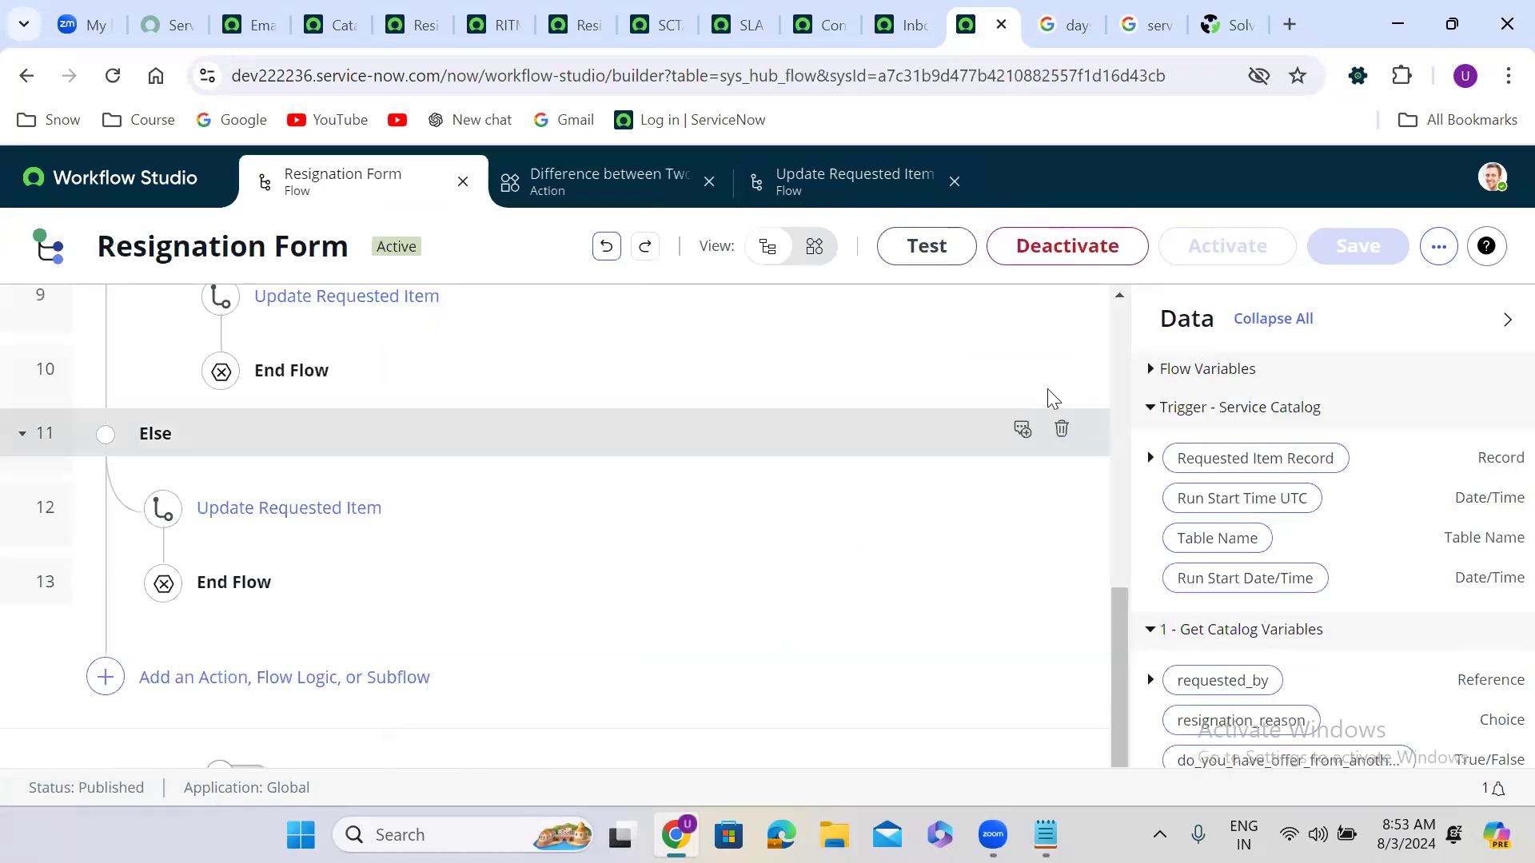
Step: Scroll through the Resignation Form flow's steps, then switch to the Update Requested Item subflow
{"action": "left_click", "coordinate": [1117, 315]}
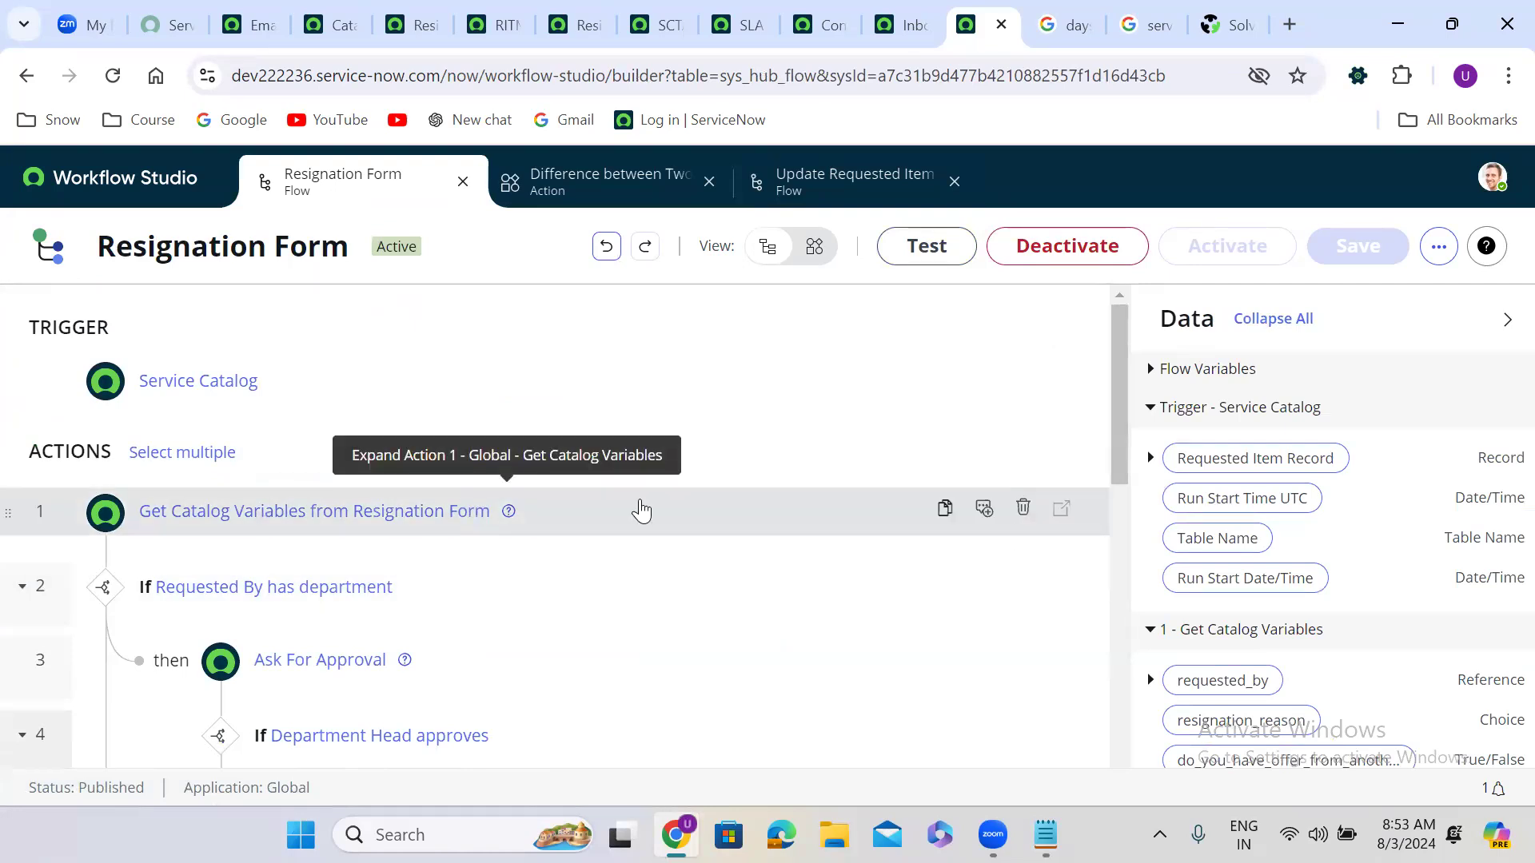
{"action": "left_click_drag", "start_coordinate": [1118, 408], "coordinate": [1144, 628]}
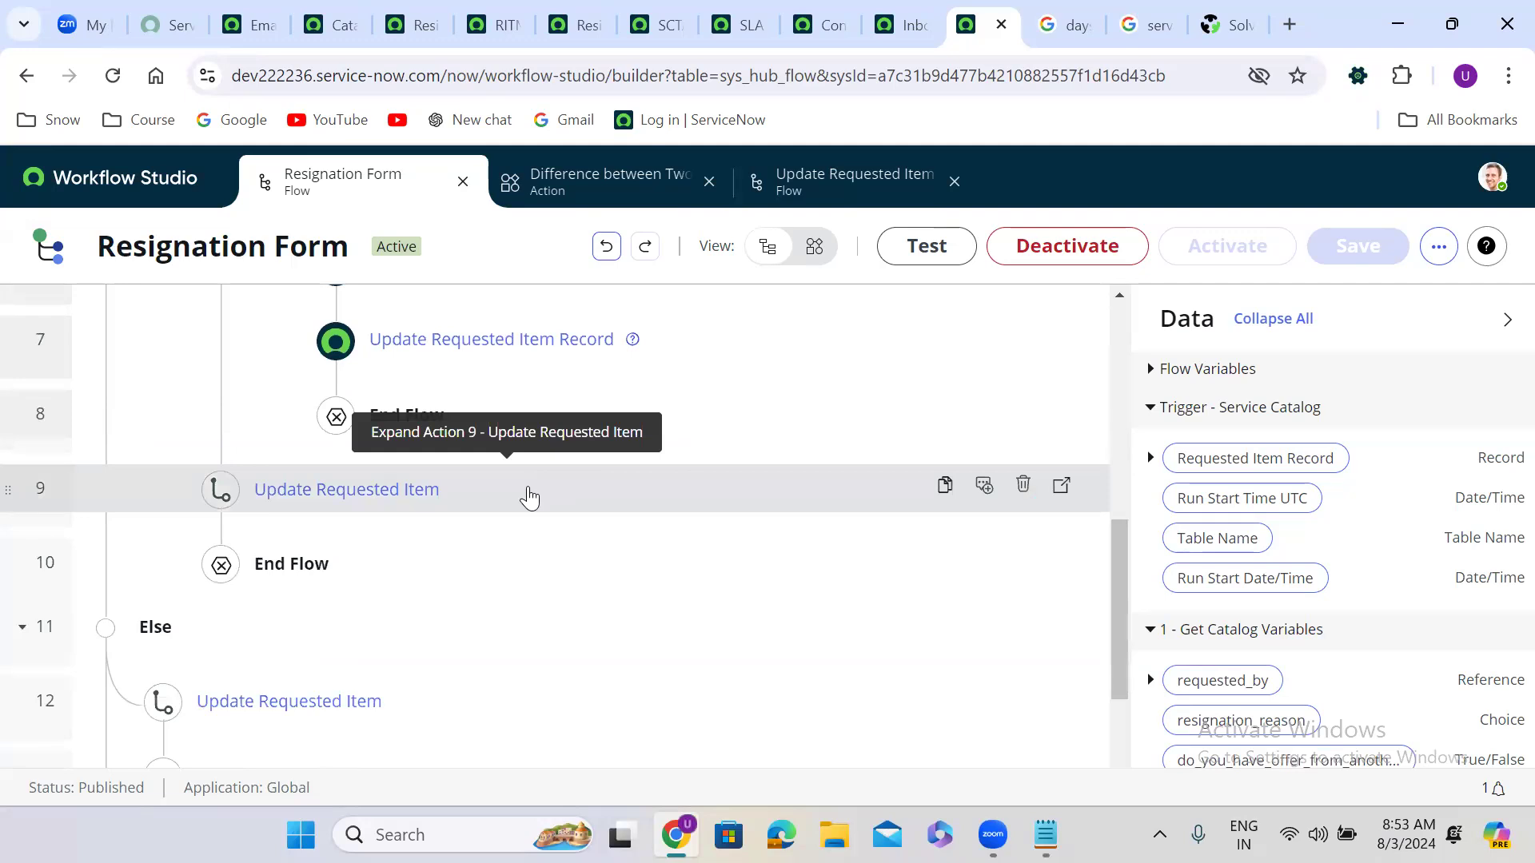
{"action": "left_click", "coordinate": [837, 181]}
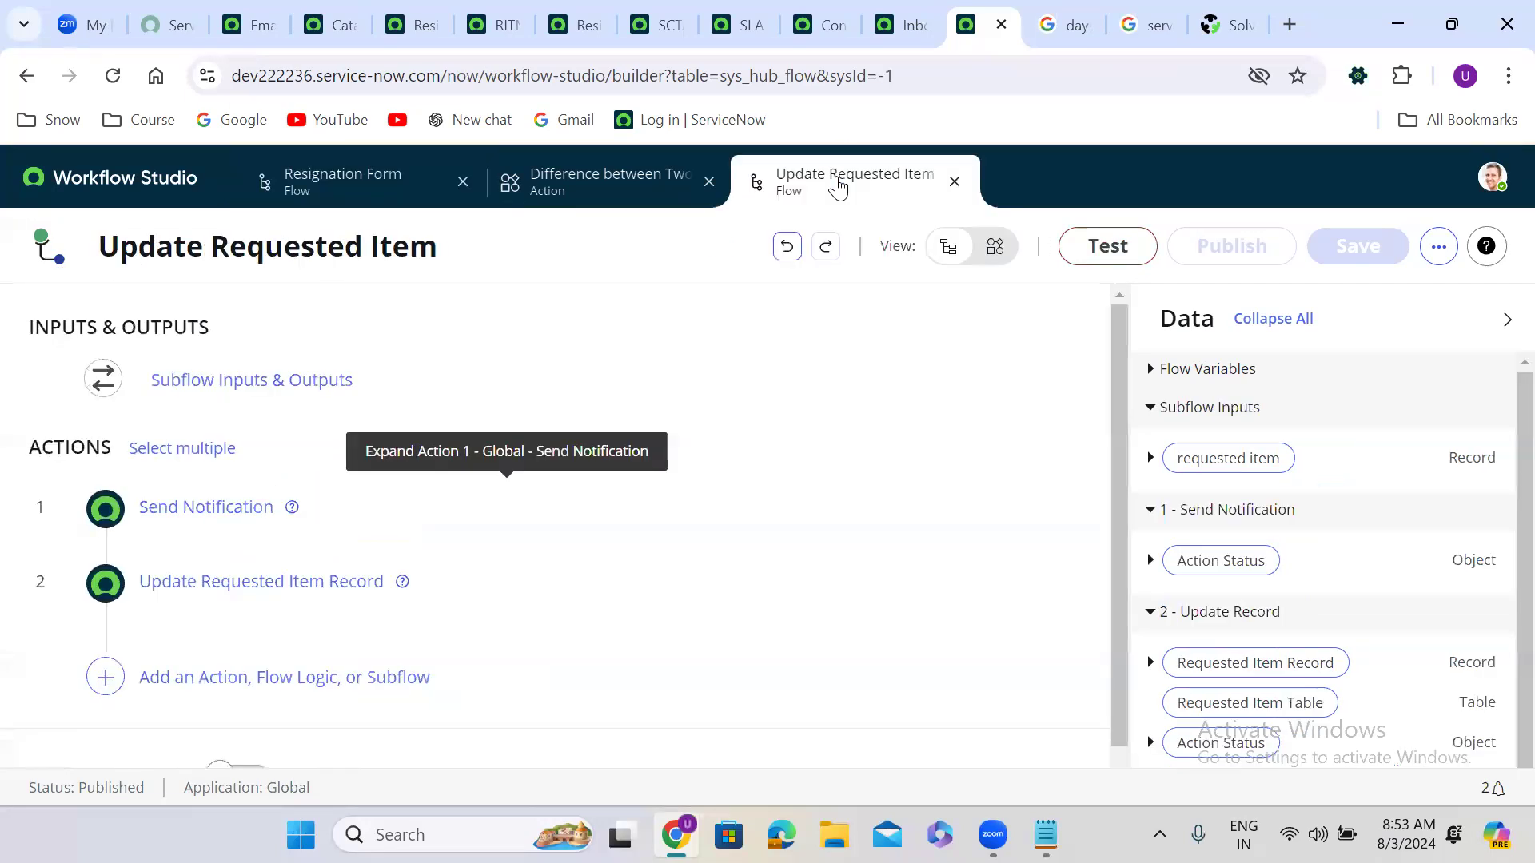
Step: Add a True/False subflow output labelled IsUpdated (name isupdated)
{"action": "left_click", "coordinate": [446, 386]}
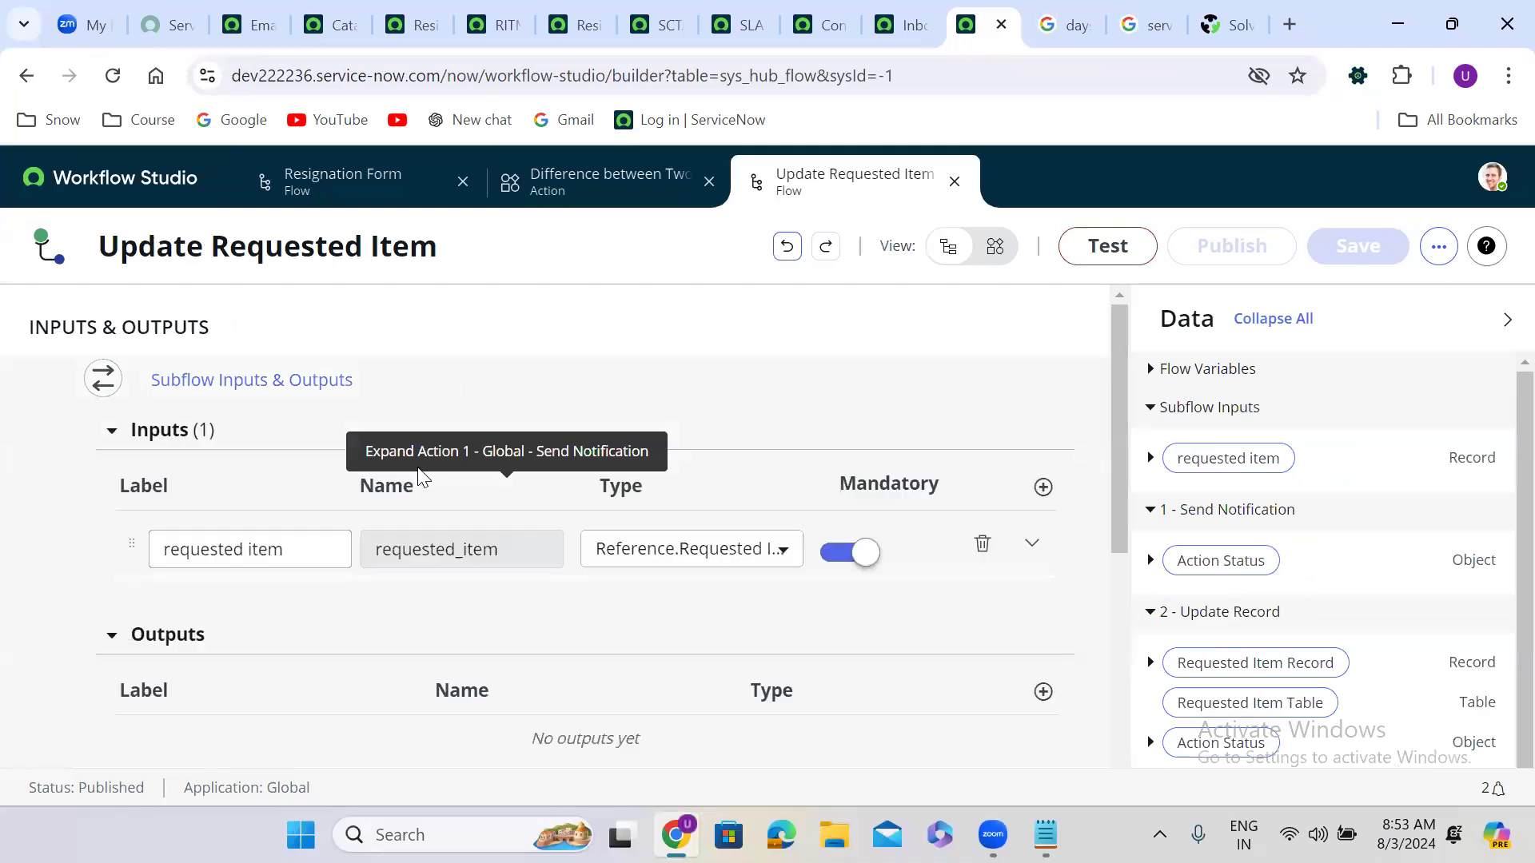
{"action": "left_click_drag", "start_coordinate": [1119, 518], "coordinate": [1128, 620]}
{"action": "left_click", "coordinate": [1042, 479]}
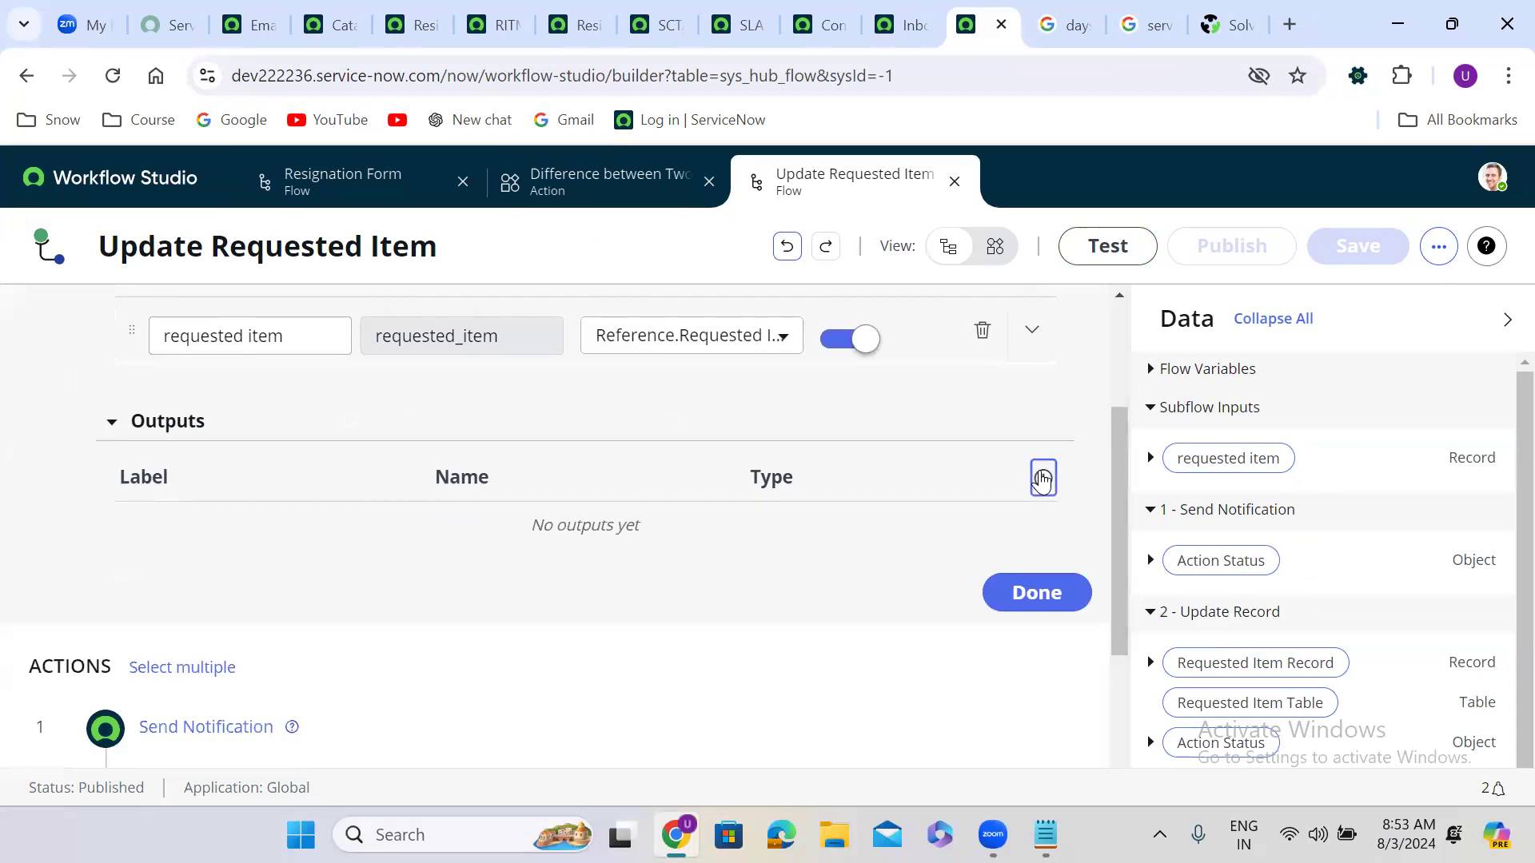
{"action": "double_click", "coordinate": [258, 546]}
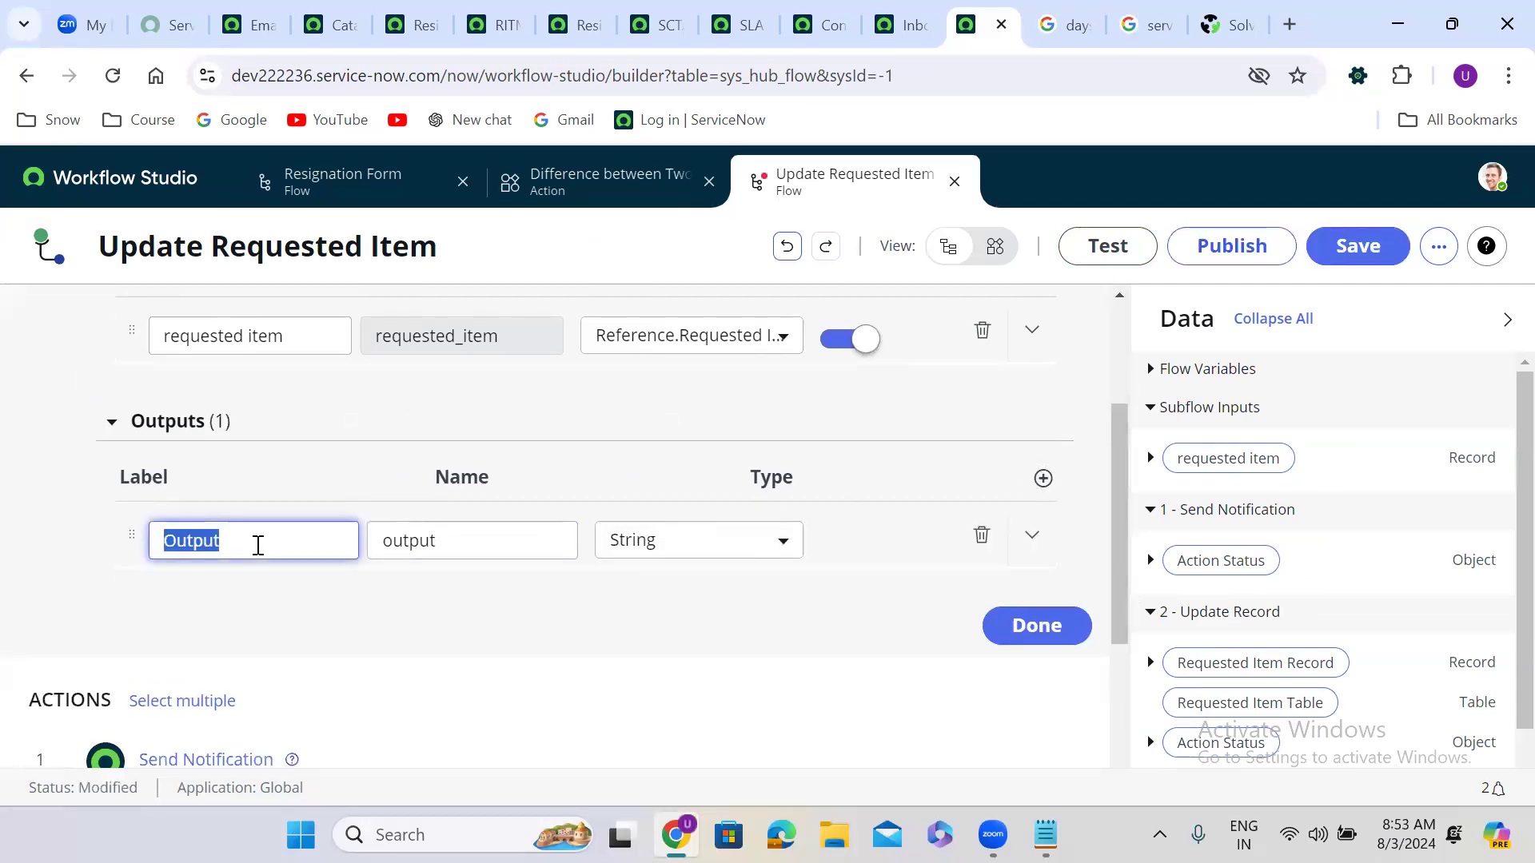
{"action": "type", "text": "IsUpdated"}
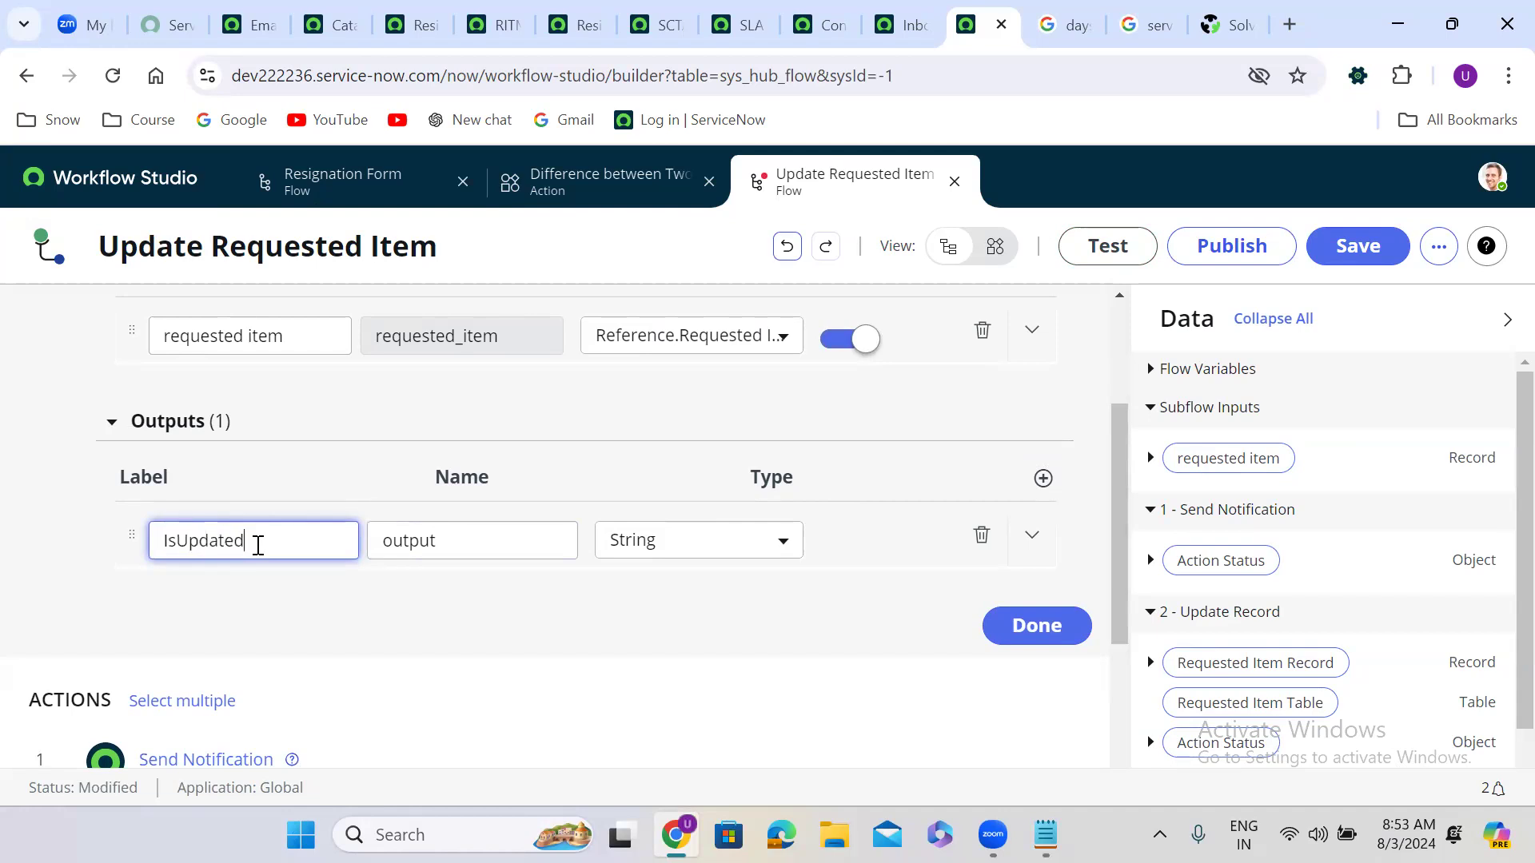
{"action": "left_click", "coordinate": [416, 582]}
{"action": "left_click", "coordinate": [611, 552]}
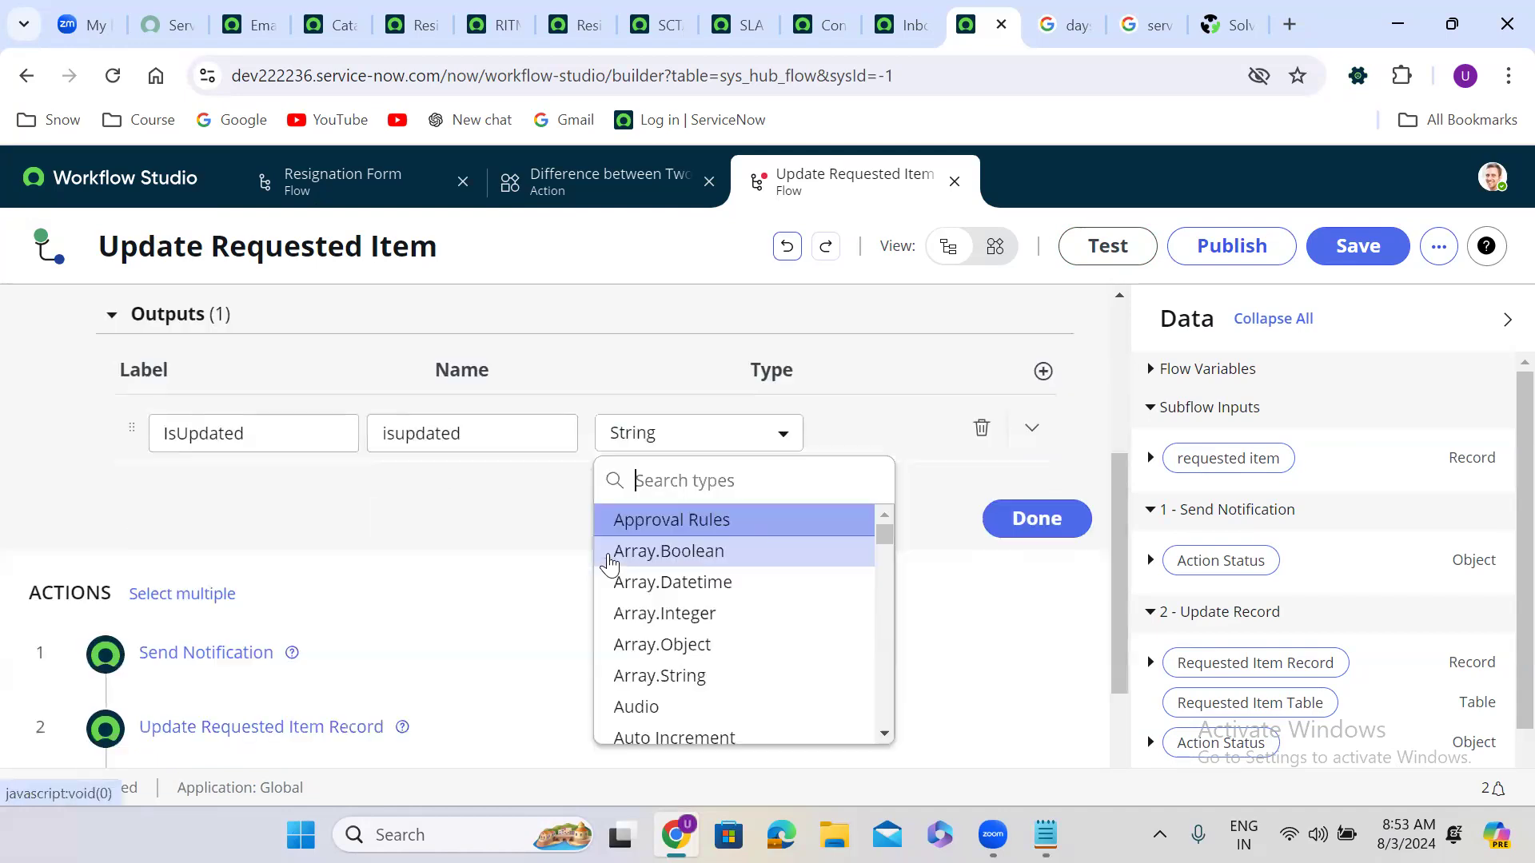
{"action": "type", "text": "tr"}
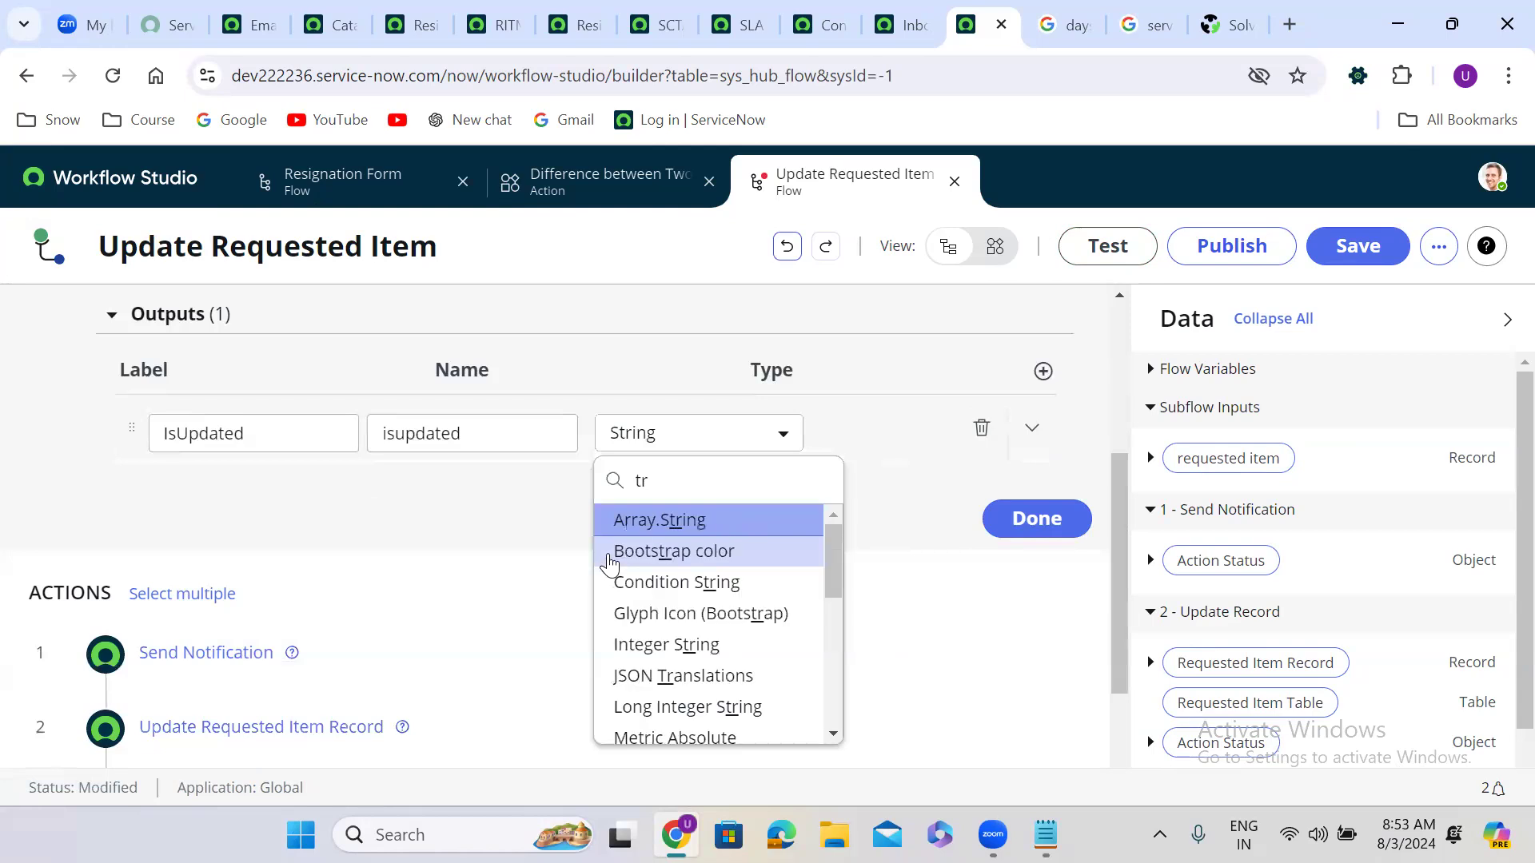
{"action": "type", "text": "ue"}
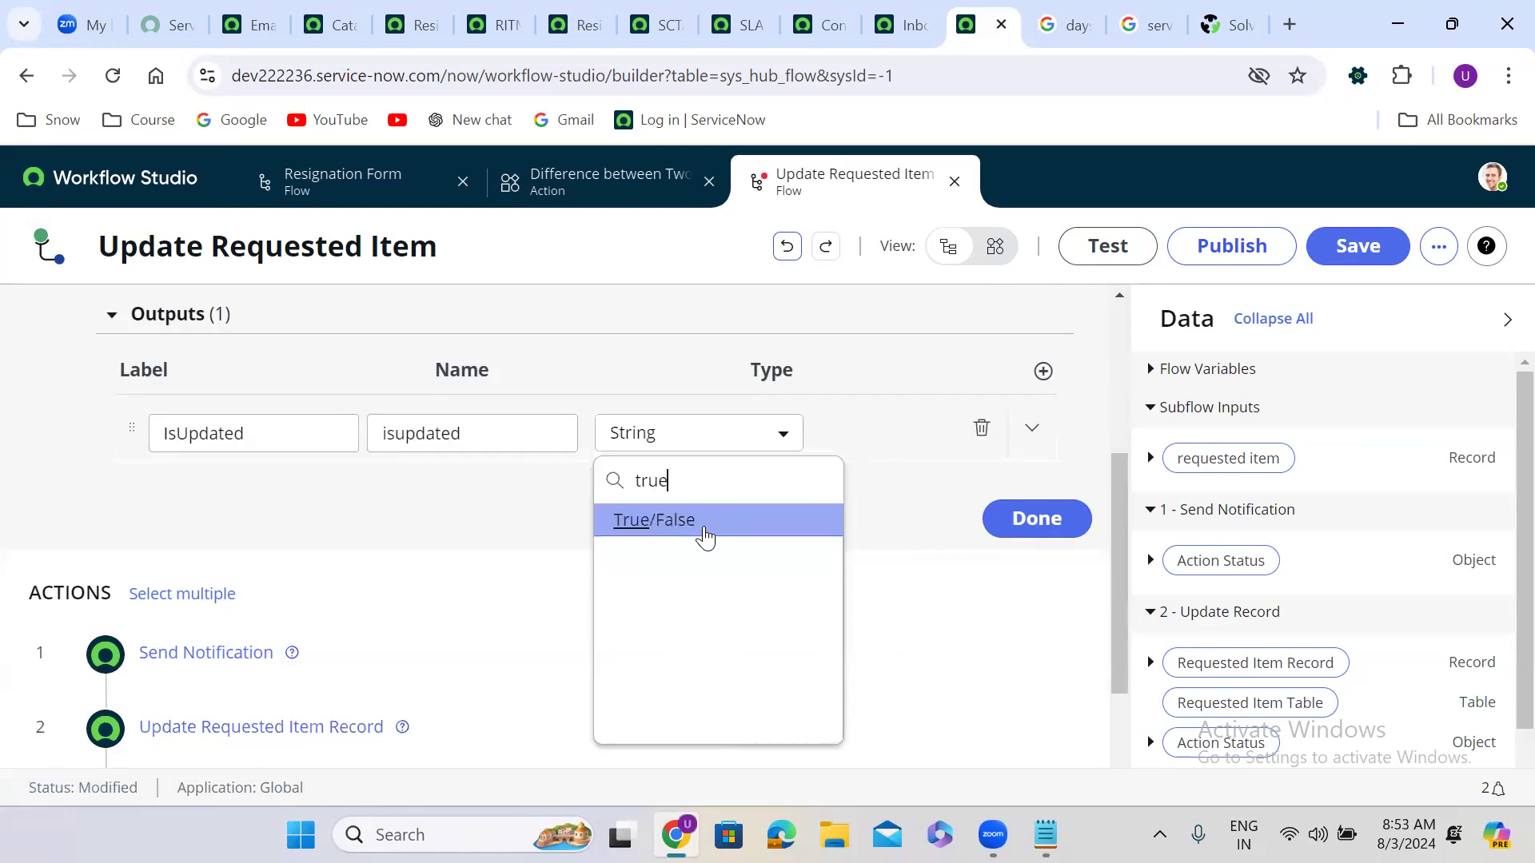
{"action": "left_click", "coordinate": [703, 526]}
{"action": "left_click", "coordinate": [1036, 521]}
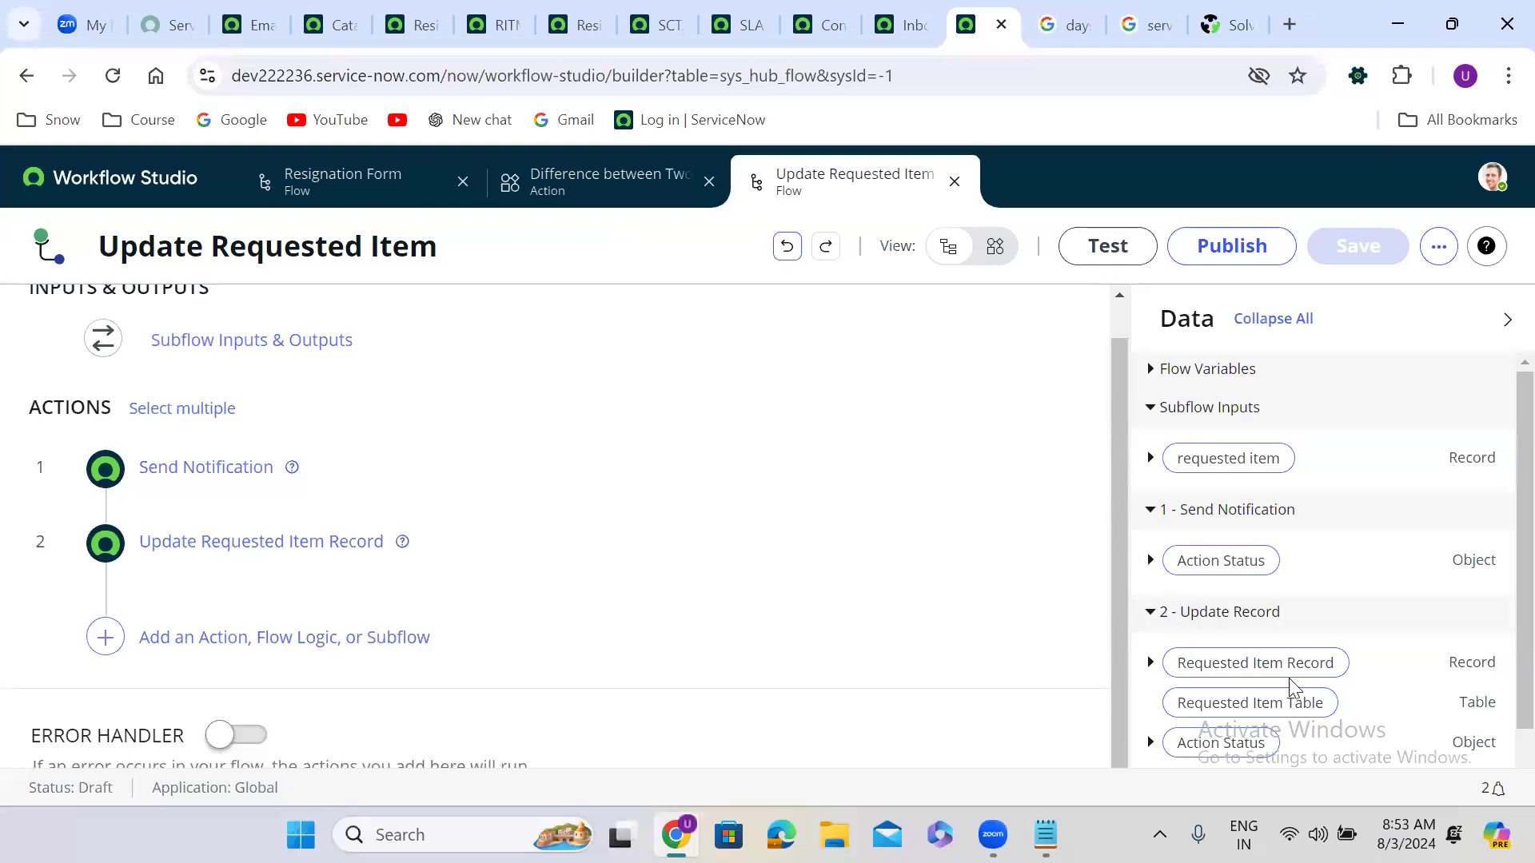
Step: Add an If condition as step 3 labelled 'Updated successfully'
{"action": "scroll", "coordinate": [1500, 636], "scroll_direction": "down", "scroll_amount": 1}
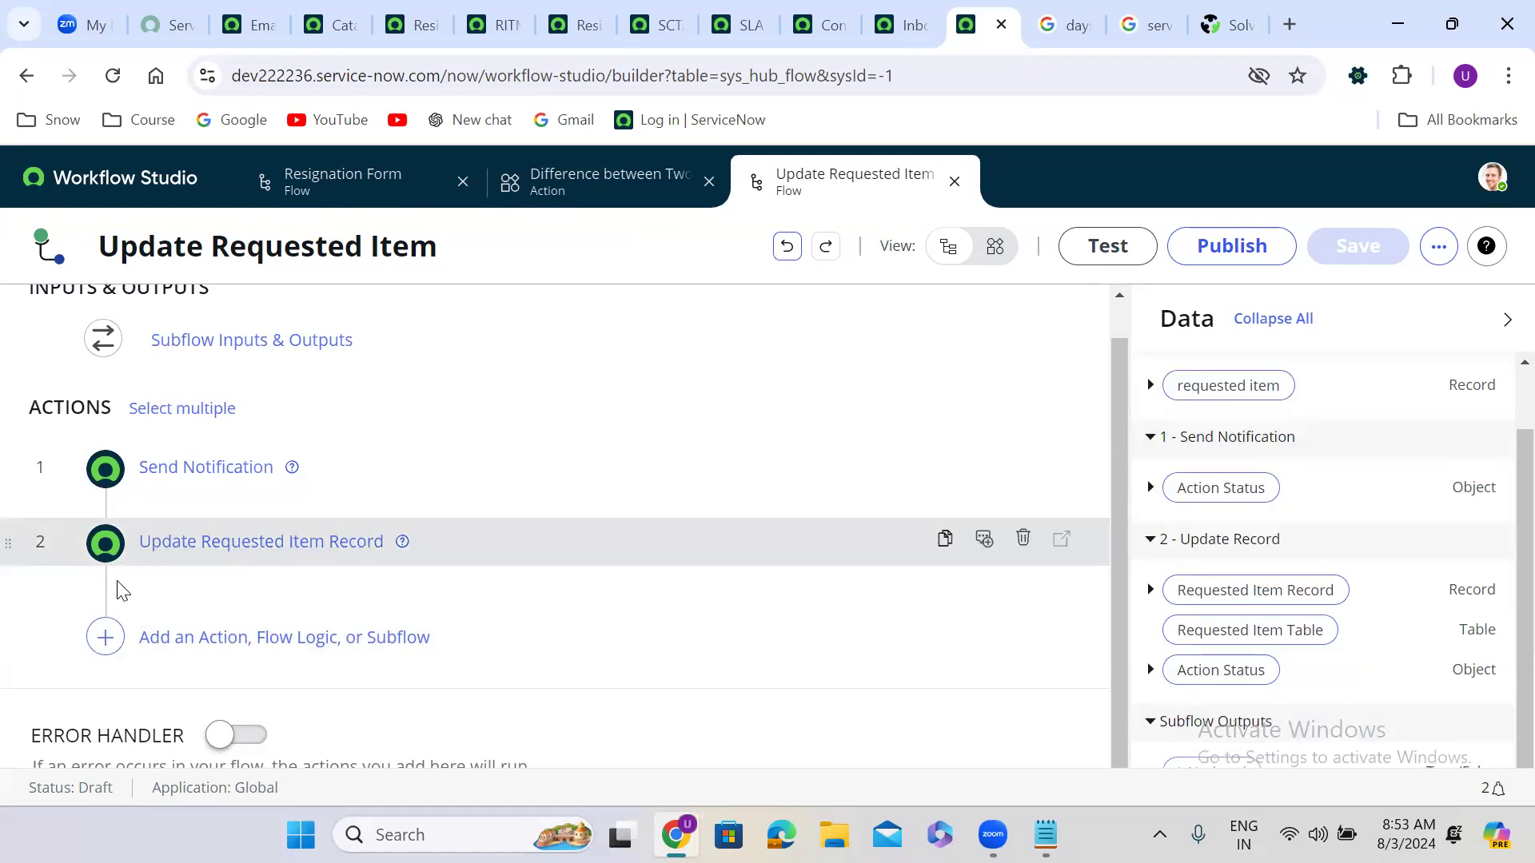
{"action": "left_click", "coordinate": [105, 637]}
{"action": "left_click", "coordinate": [363, 634]}
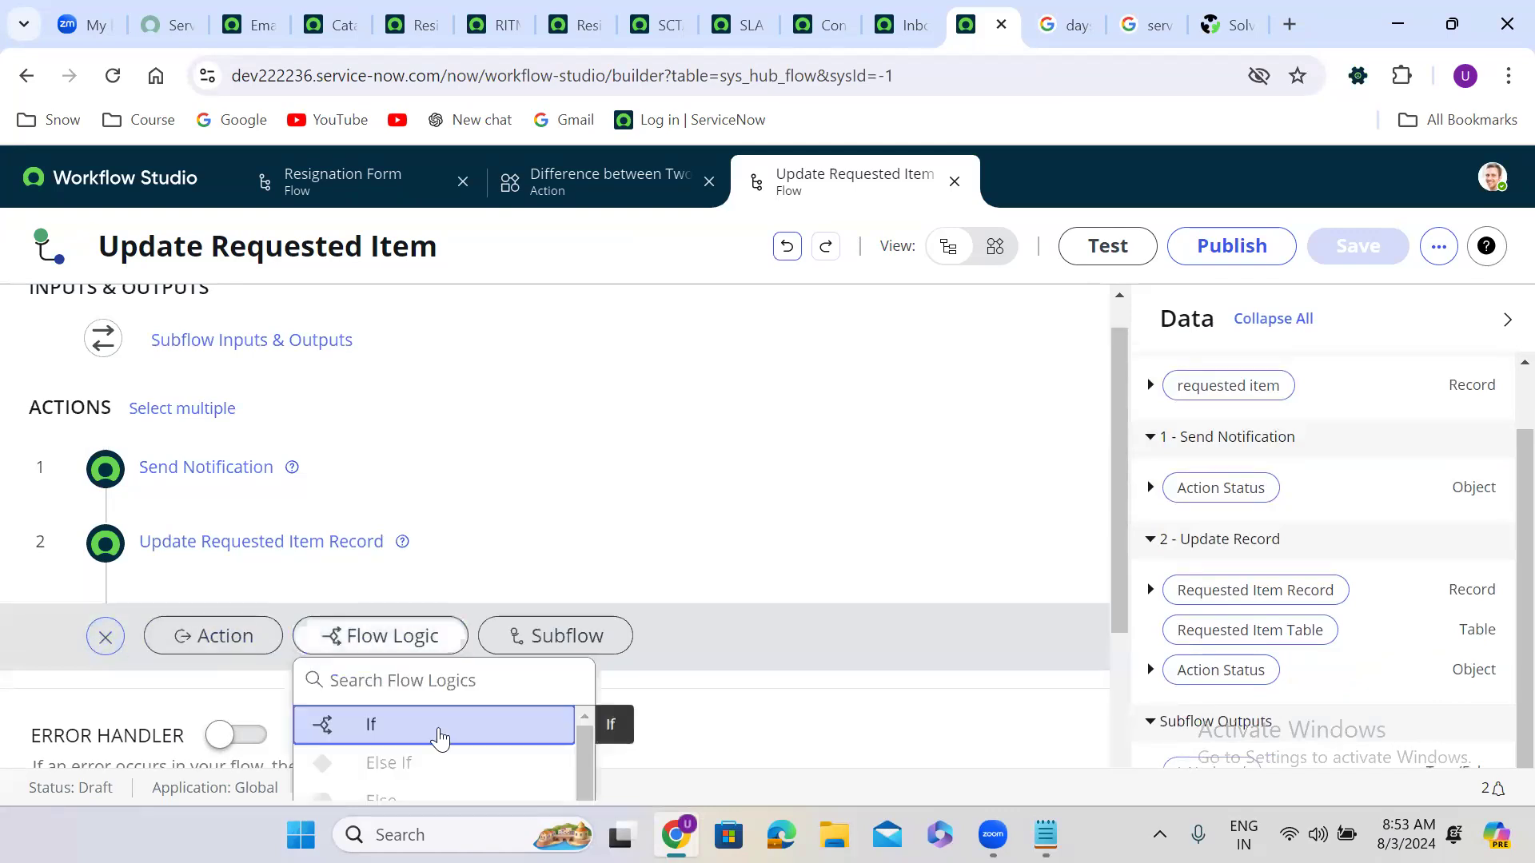
{"action": "left_click", "coordinate": [440, 739]}
{"action": "scroll", "coordinate": [1119, 564], "scroll_direction": "down", "scroll_amount": 1}
{"action": "scroll", "coordinate": [1119, 564], "scroll_direction": "down", "scroll_amount": 3}
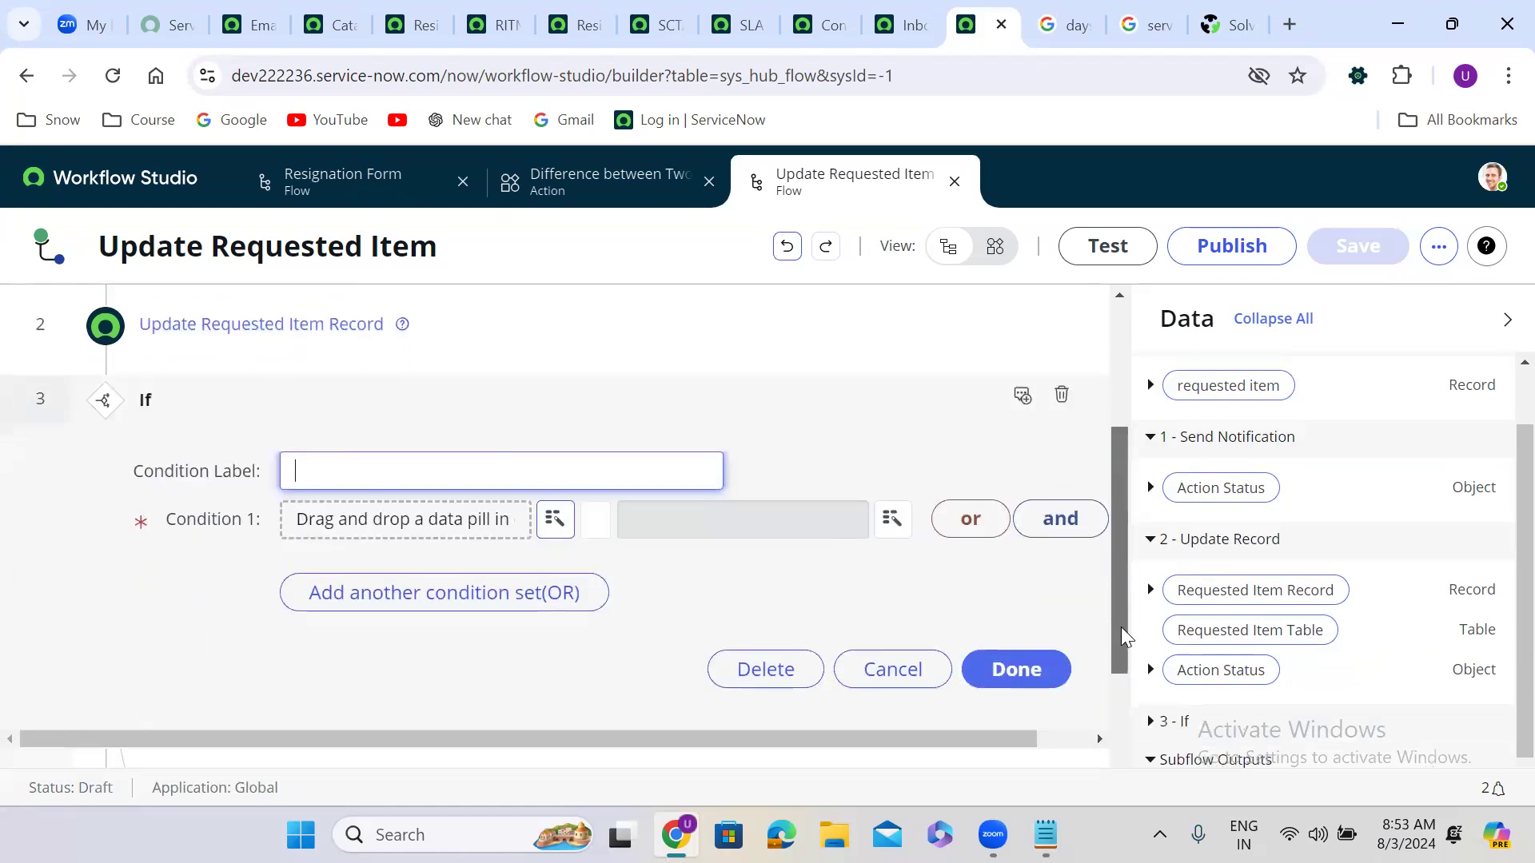
{"action": "left_click", "coordinate": [445, 464]}
{"action": "type", "text": "Up"}
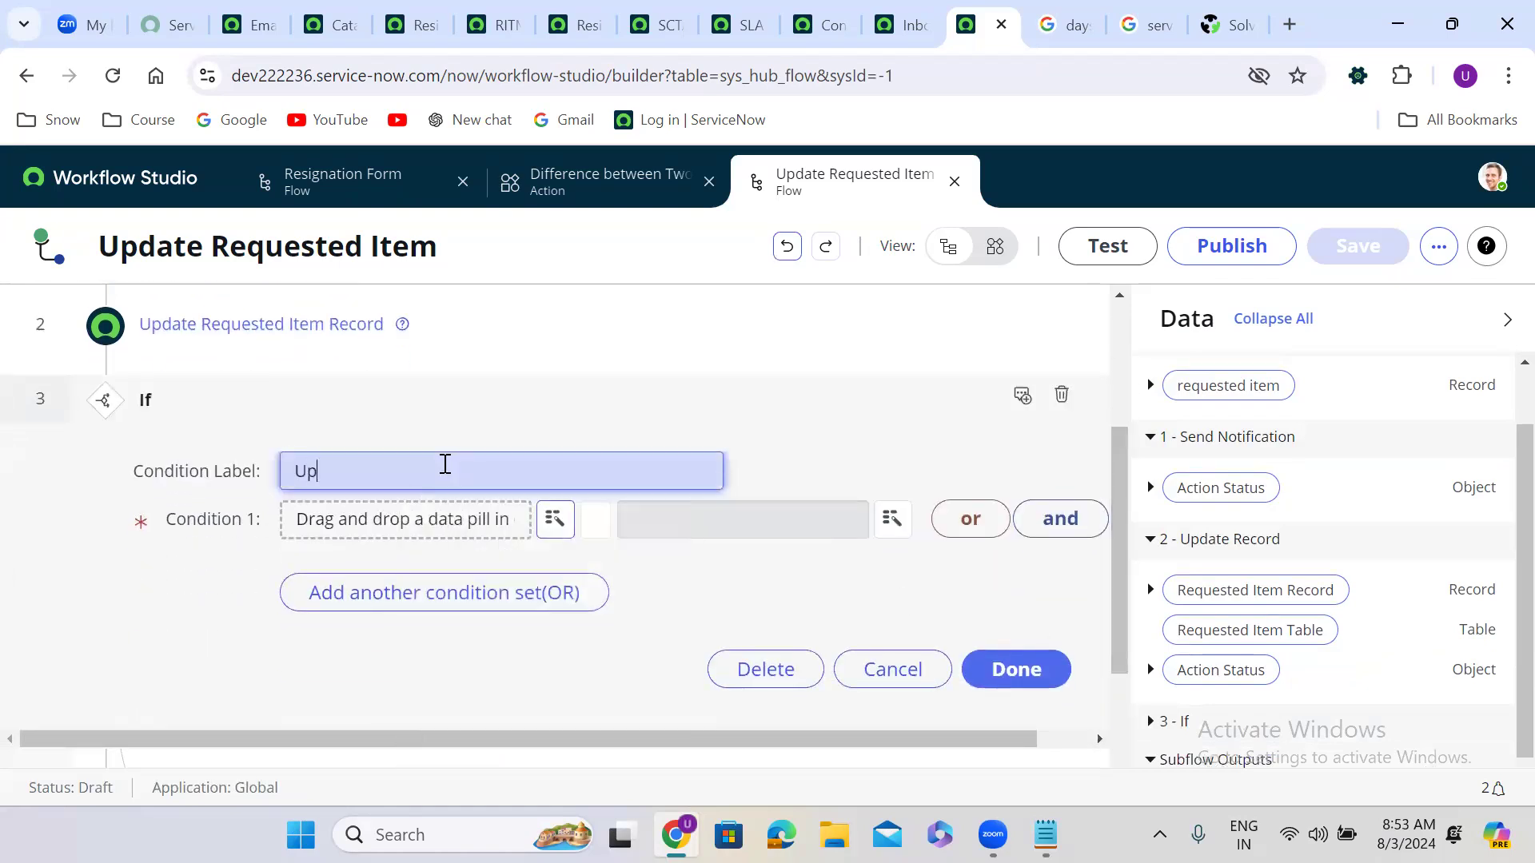
{"action": "type", "text": "dated successfully"}
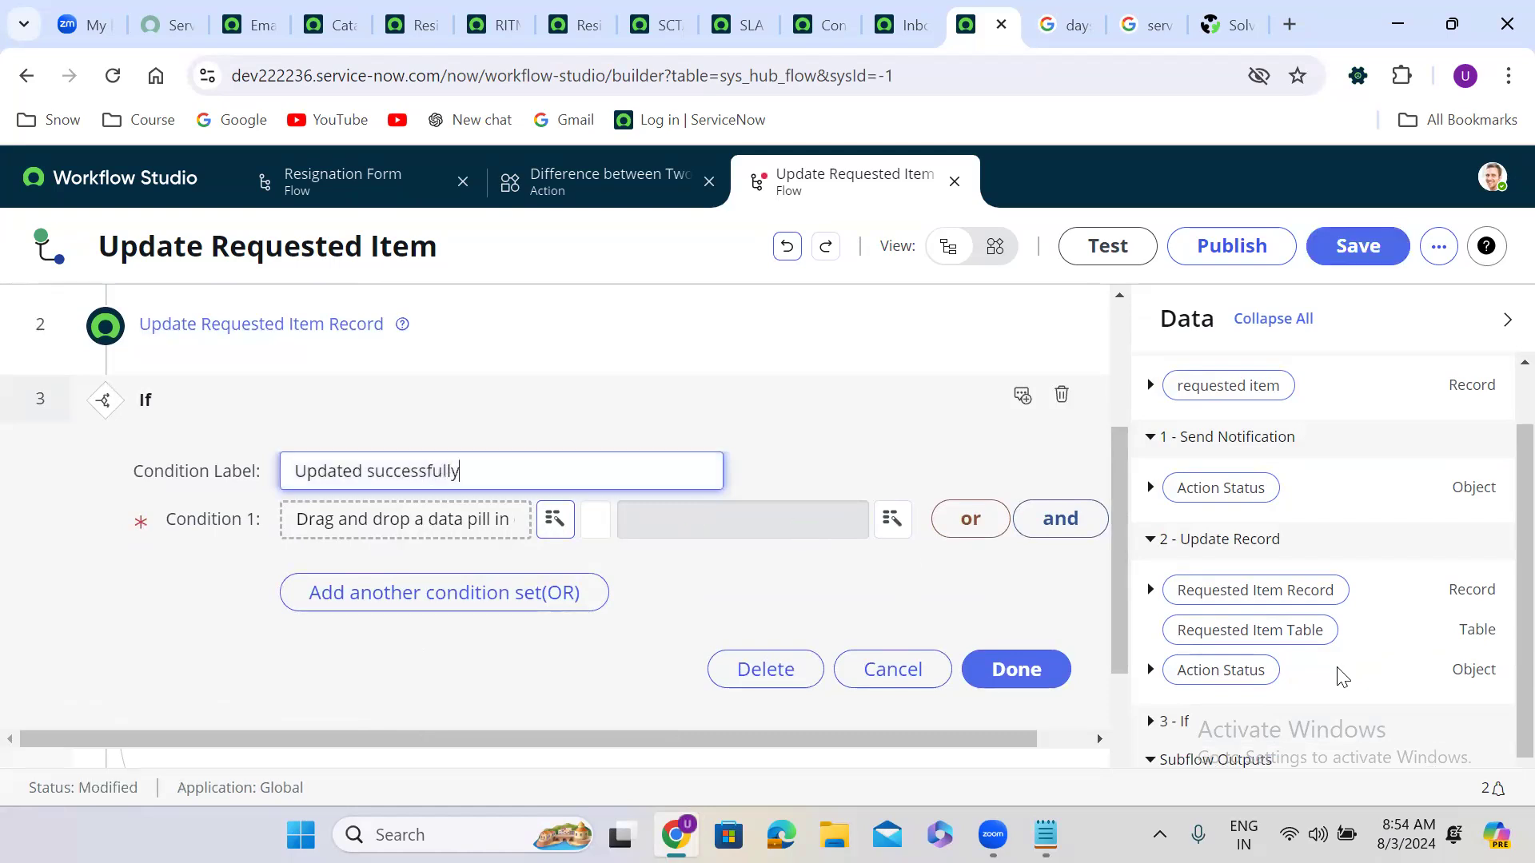
Step: Put the Update Record step's Action Status Code data pill into Condition 1
{"action": "left_click_drag", "start_coordinate": [1231, 671], "coordinate": [384, 521]}
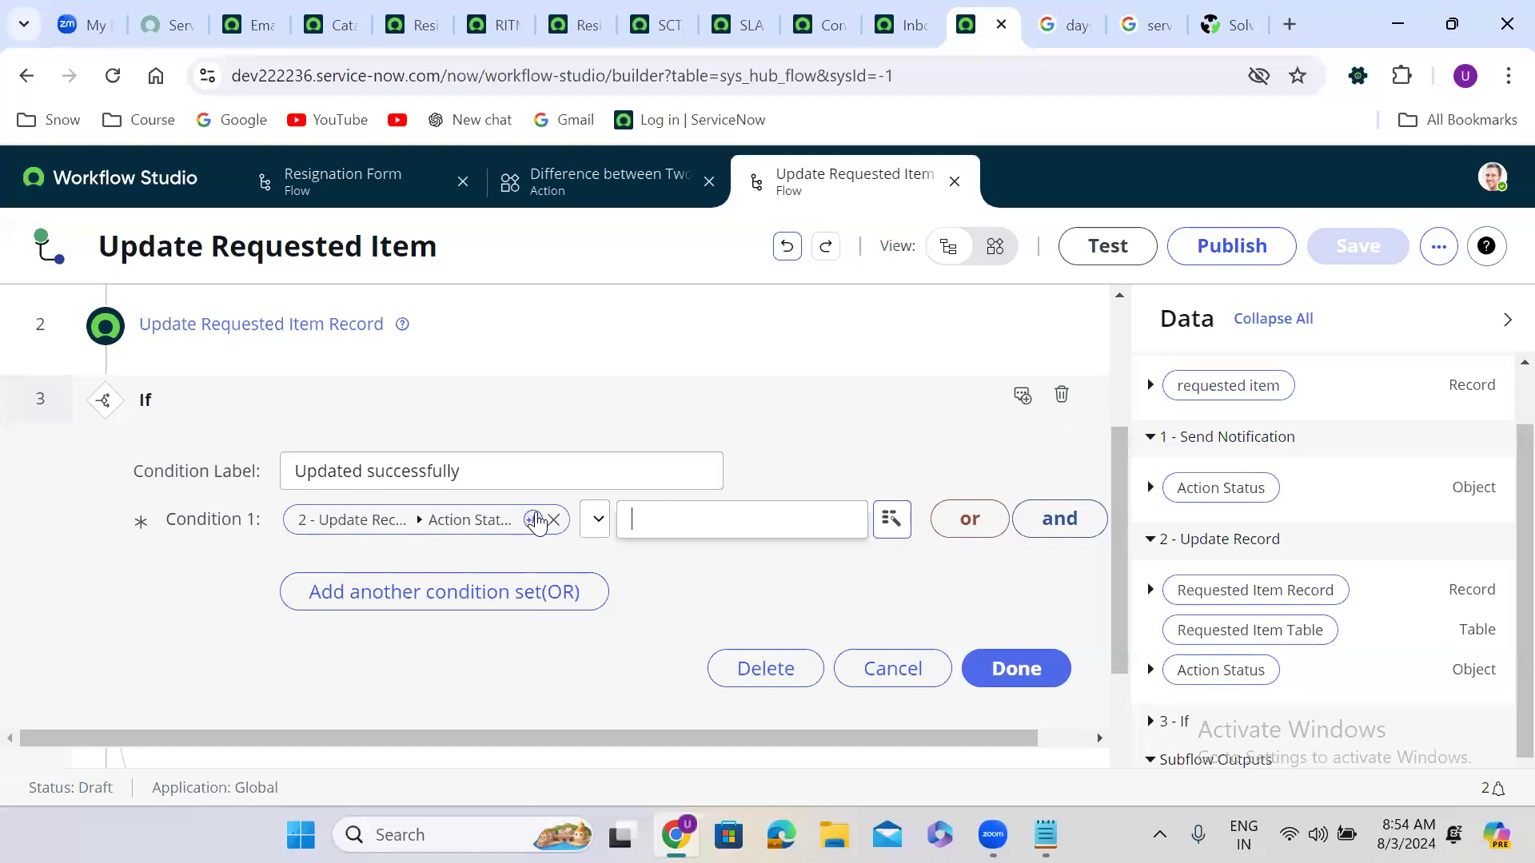
{"action": "left_click", "coordinate": [597, 524]}
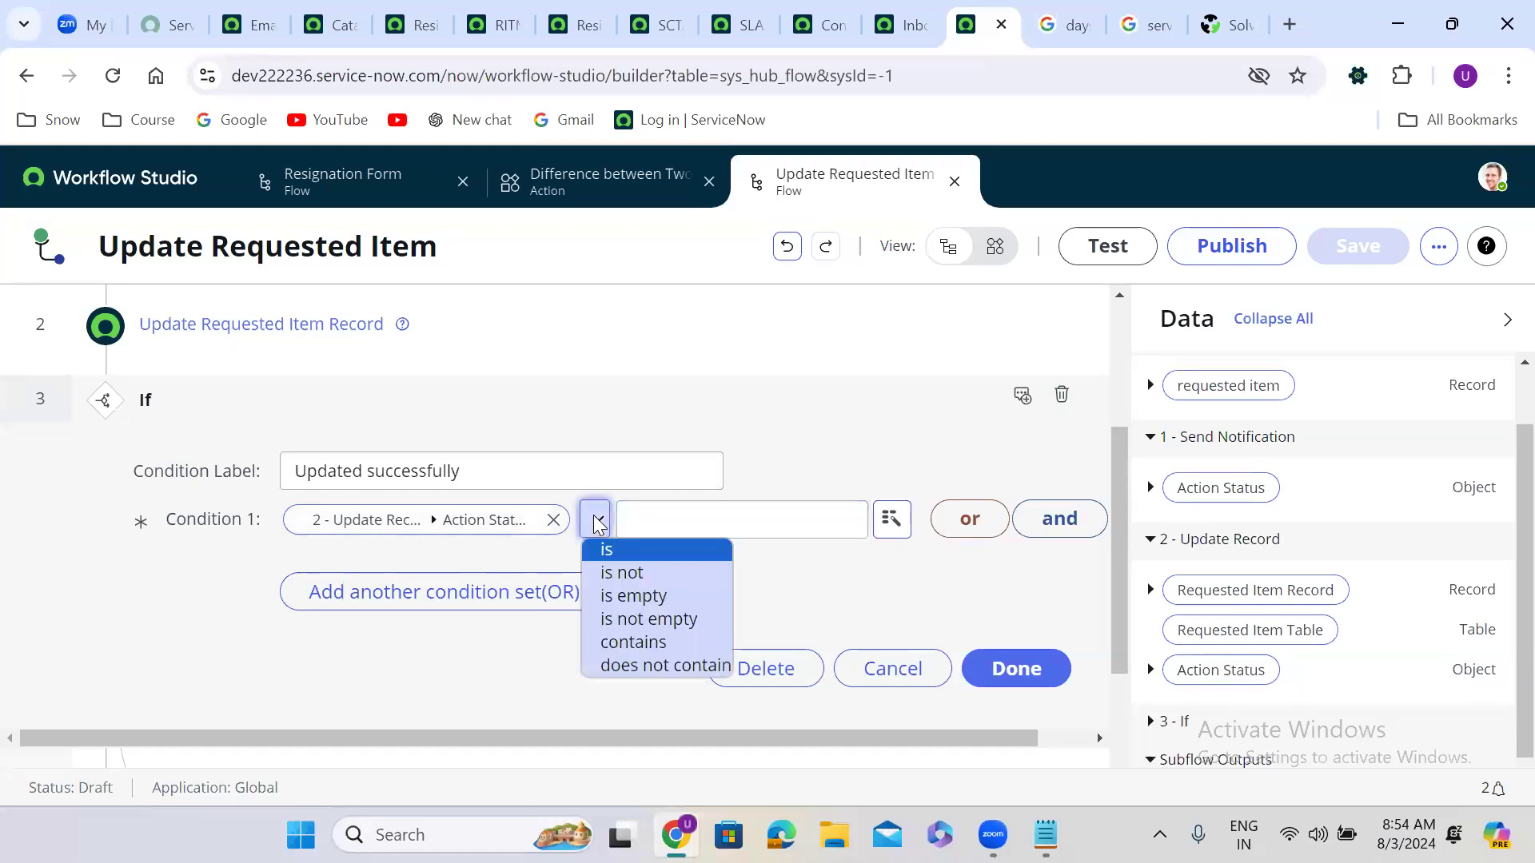
{"action": "left_click", "coordinate": [598, 524]}
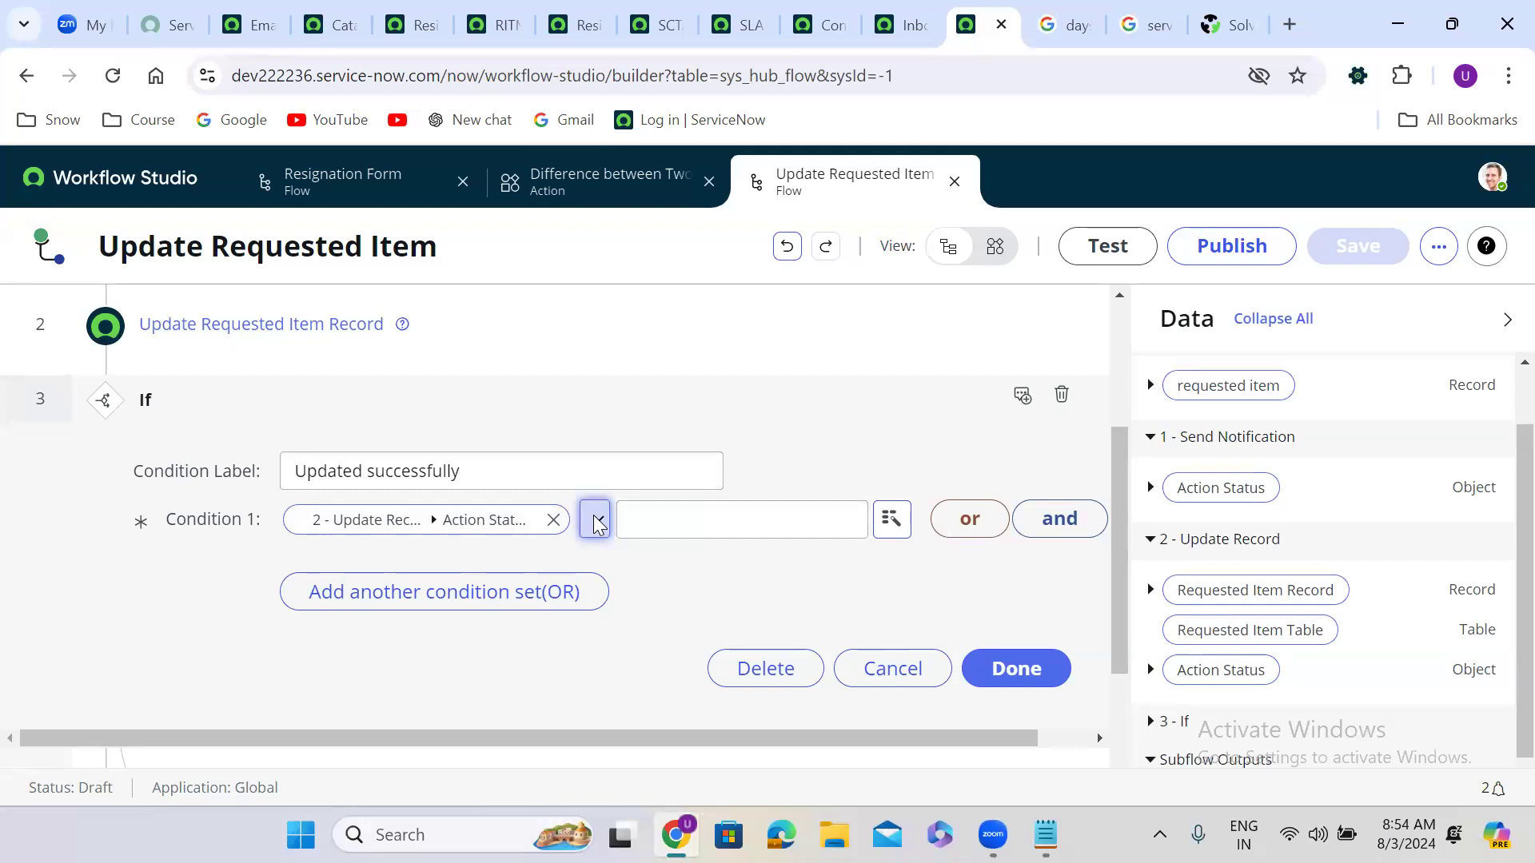
{"action": "left_click", "coordinate": [1150, 672]}
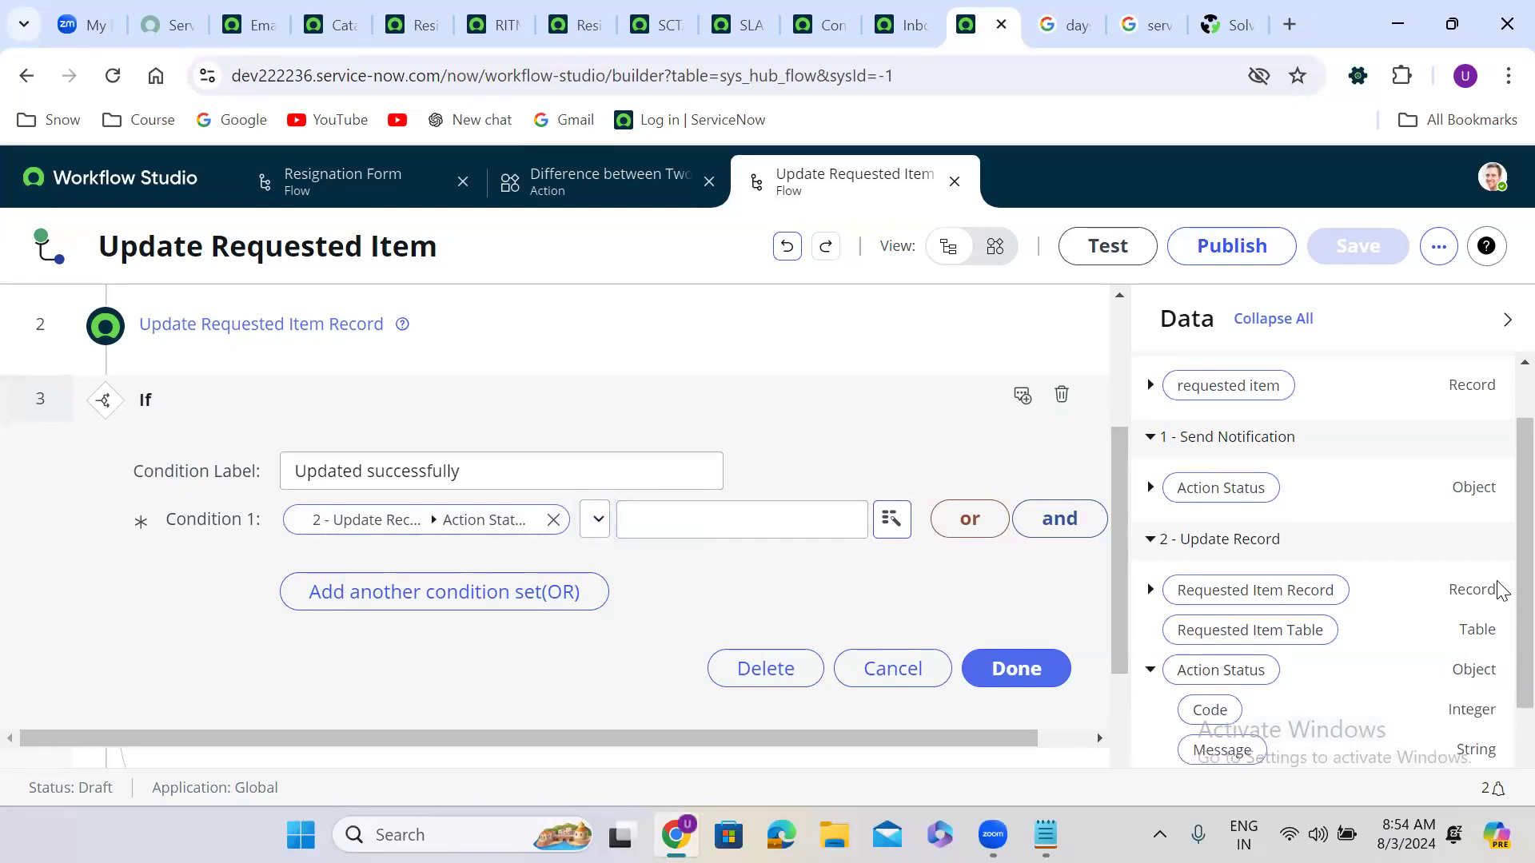
{"action": "scroll", "coordinate": [1499, 608], "scroll_direction": "down", "scroll_amount": 2}
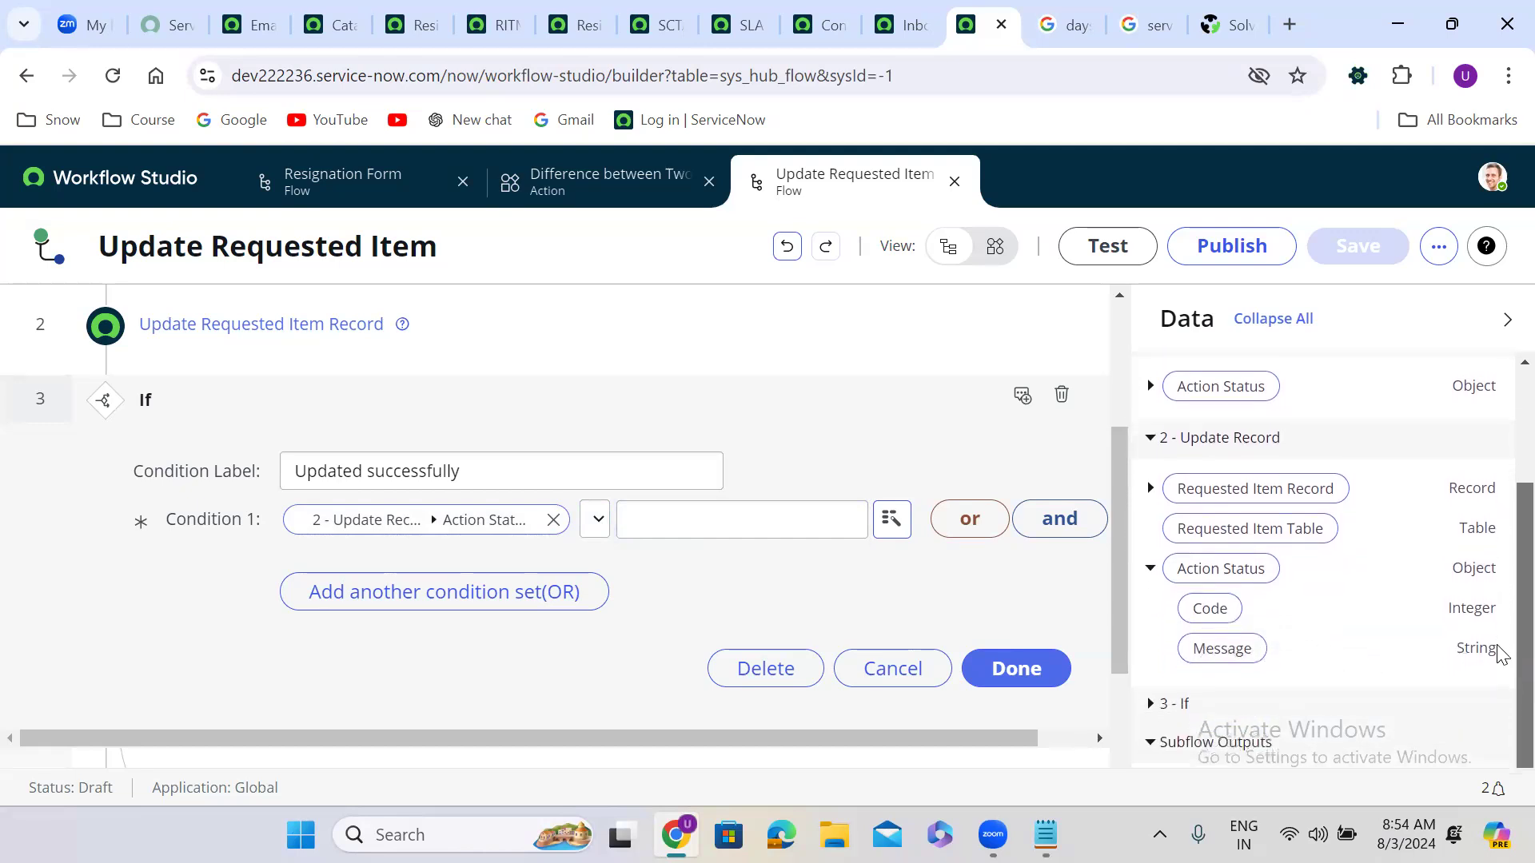
{"action": "scroll", "coordinate": [1500, 664], "scroll_direction": "down", "scroll_amount": 1}
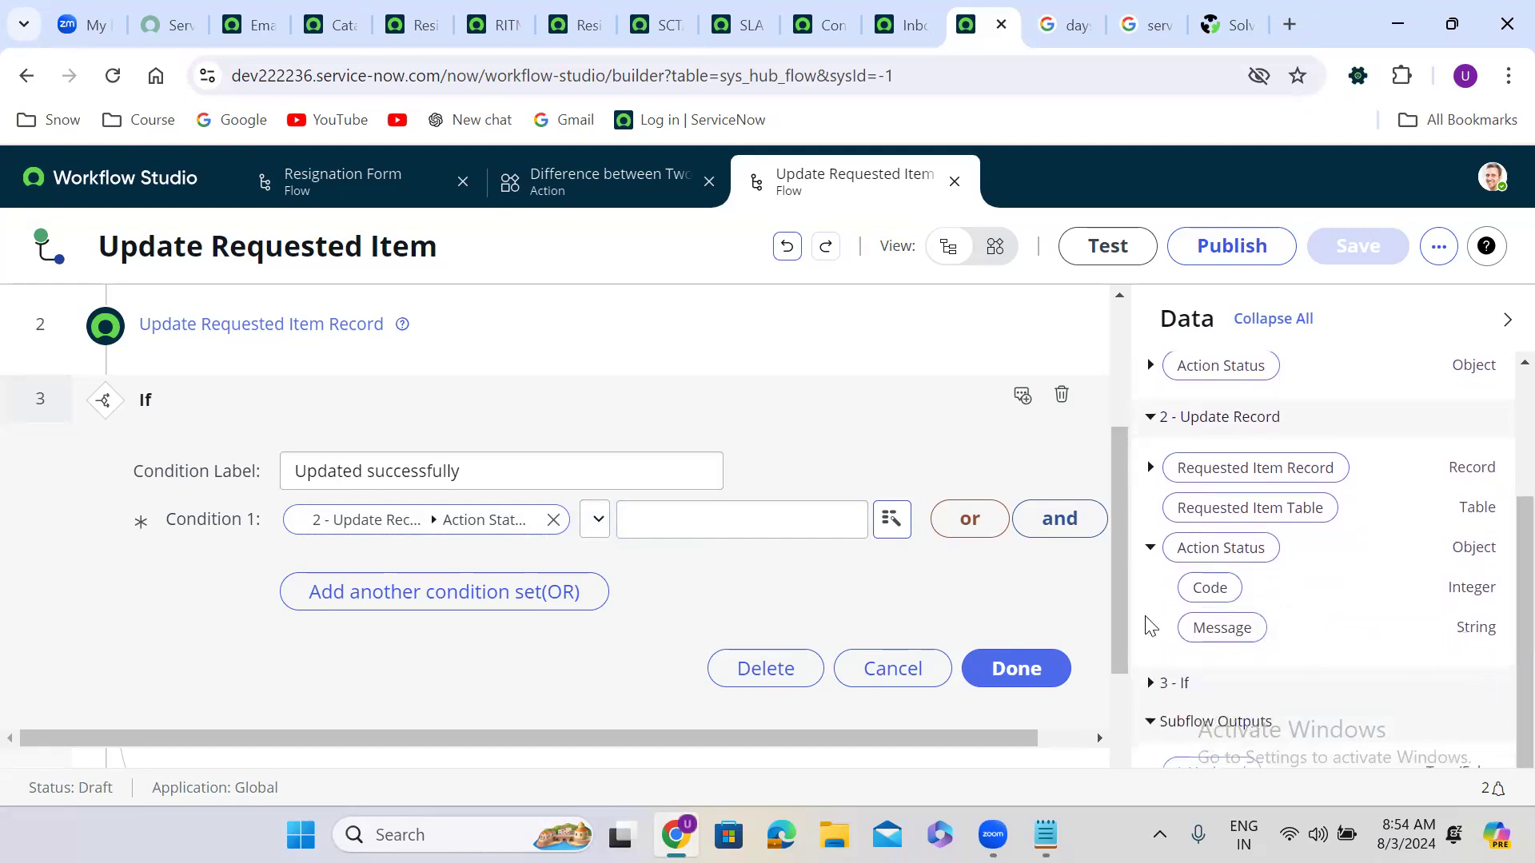
{"action": "left_click", "coordinate": [553, 520]}
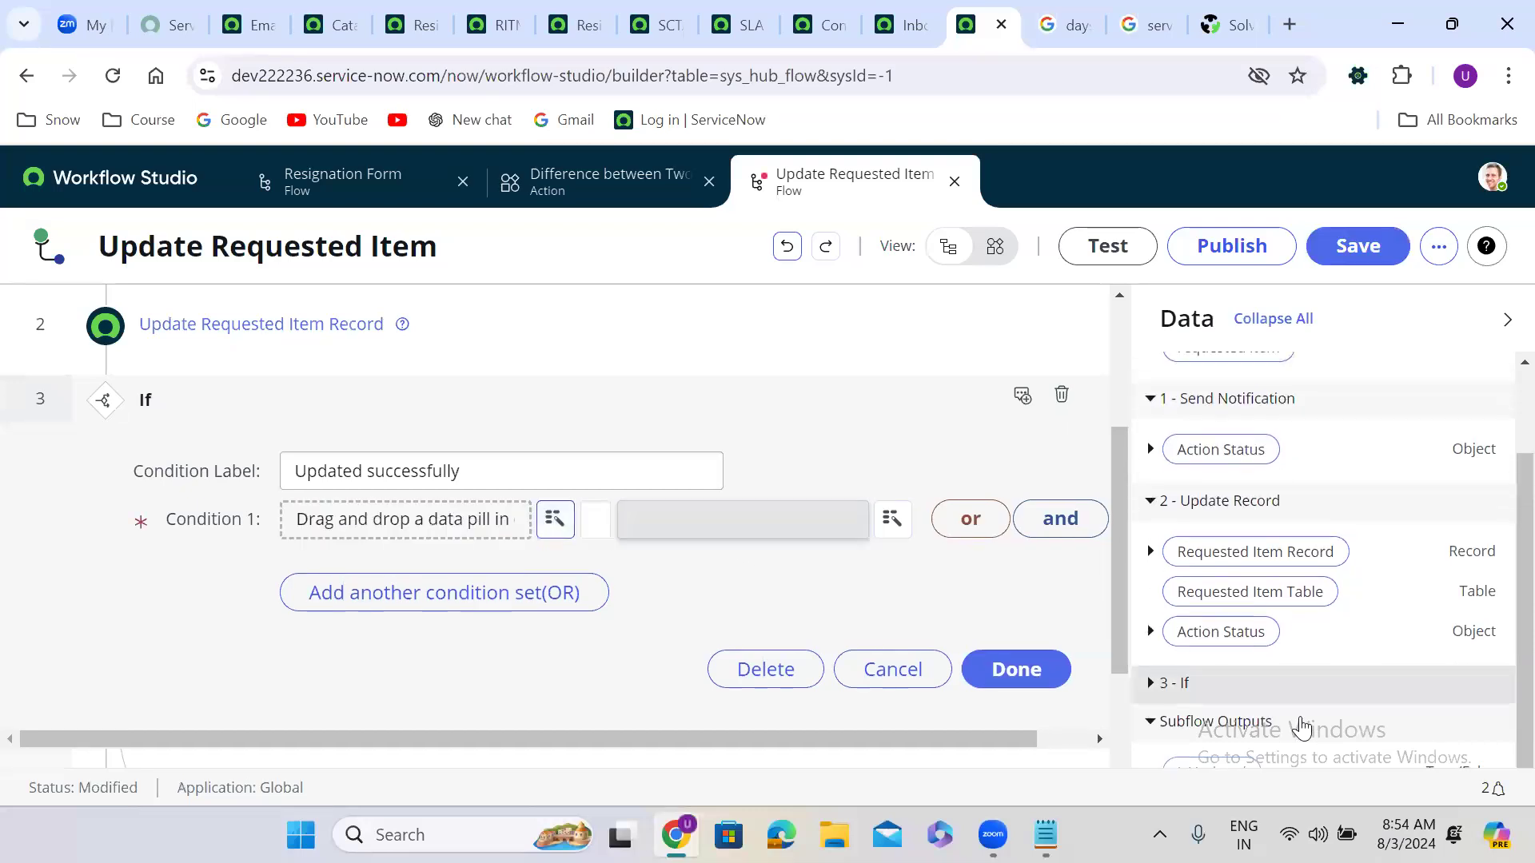
{"action": "left_click", "coordinate": [1150, 632]}
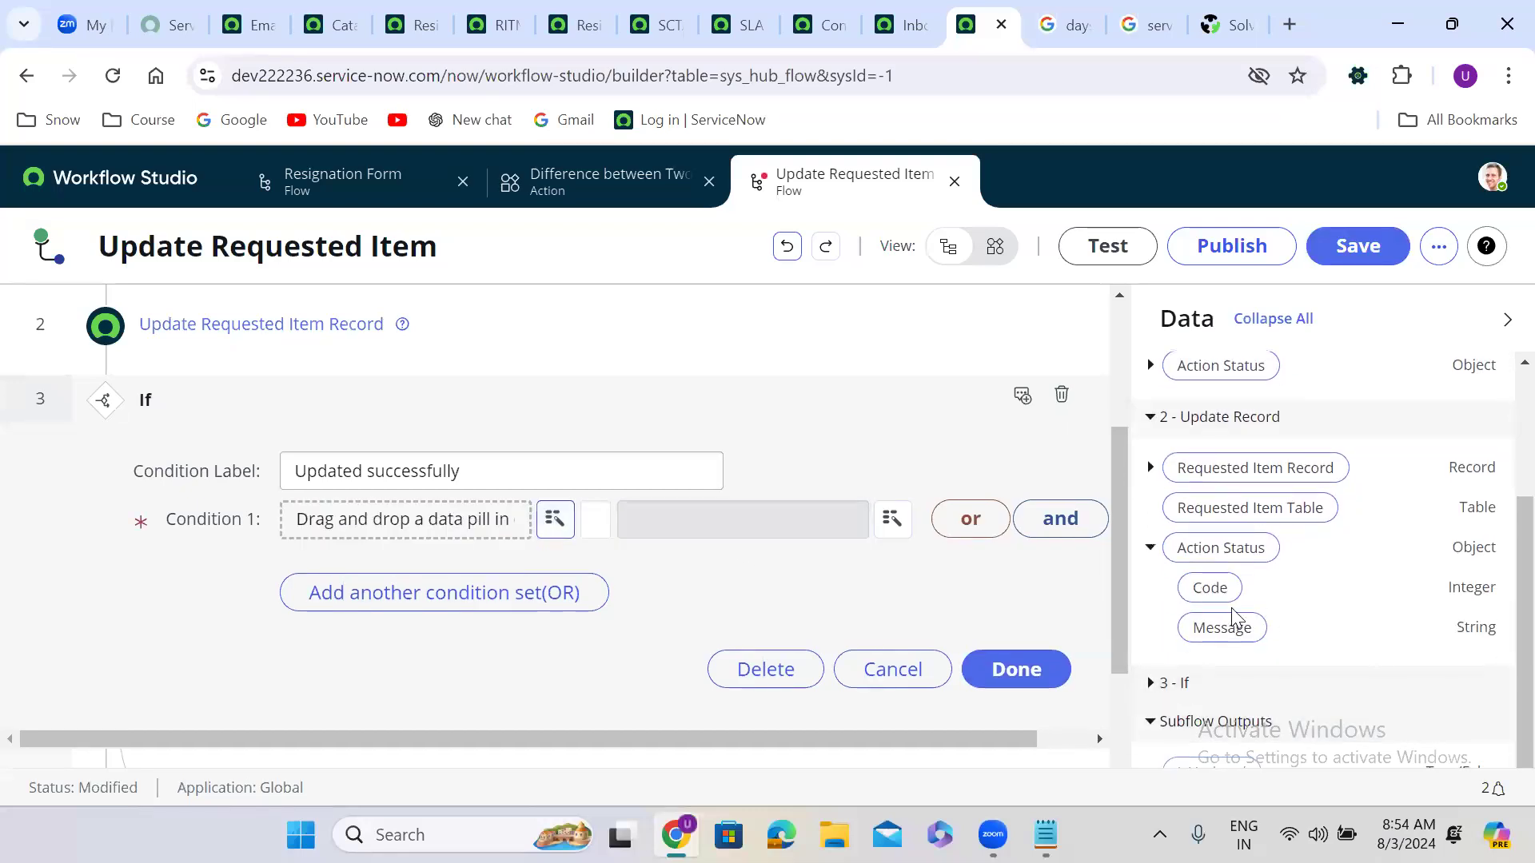
{"action": "left_click_drag", "start_coordinate": [1231, 636], "coordinate": [448, 521]}
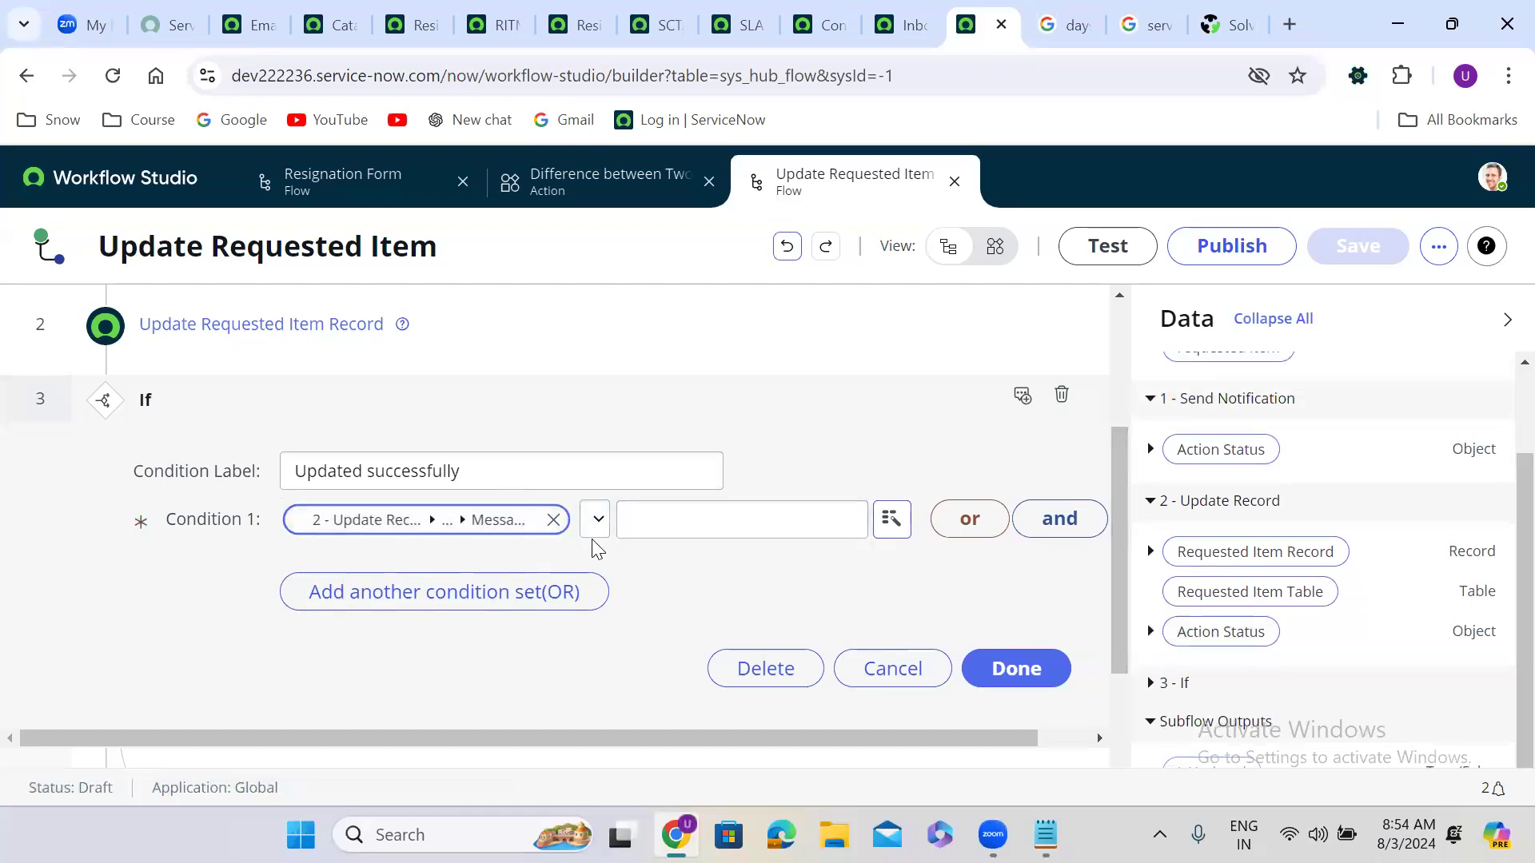
{"action": "left_click", "coordinate": [554, 521]}
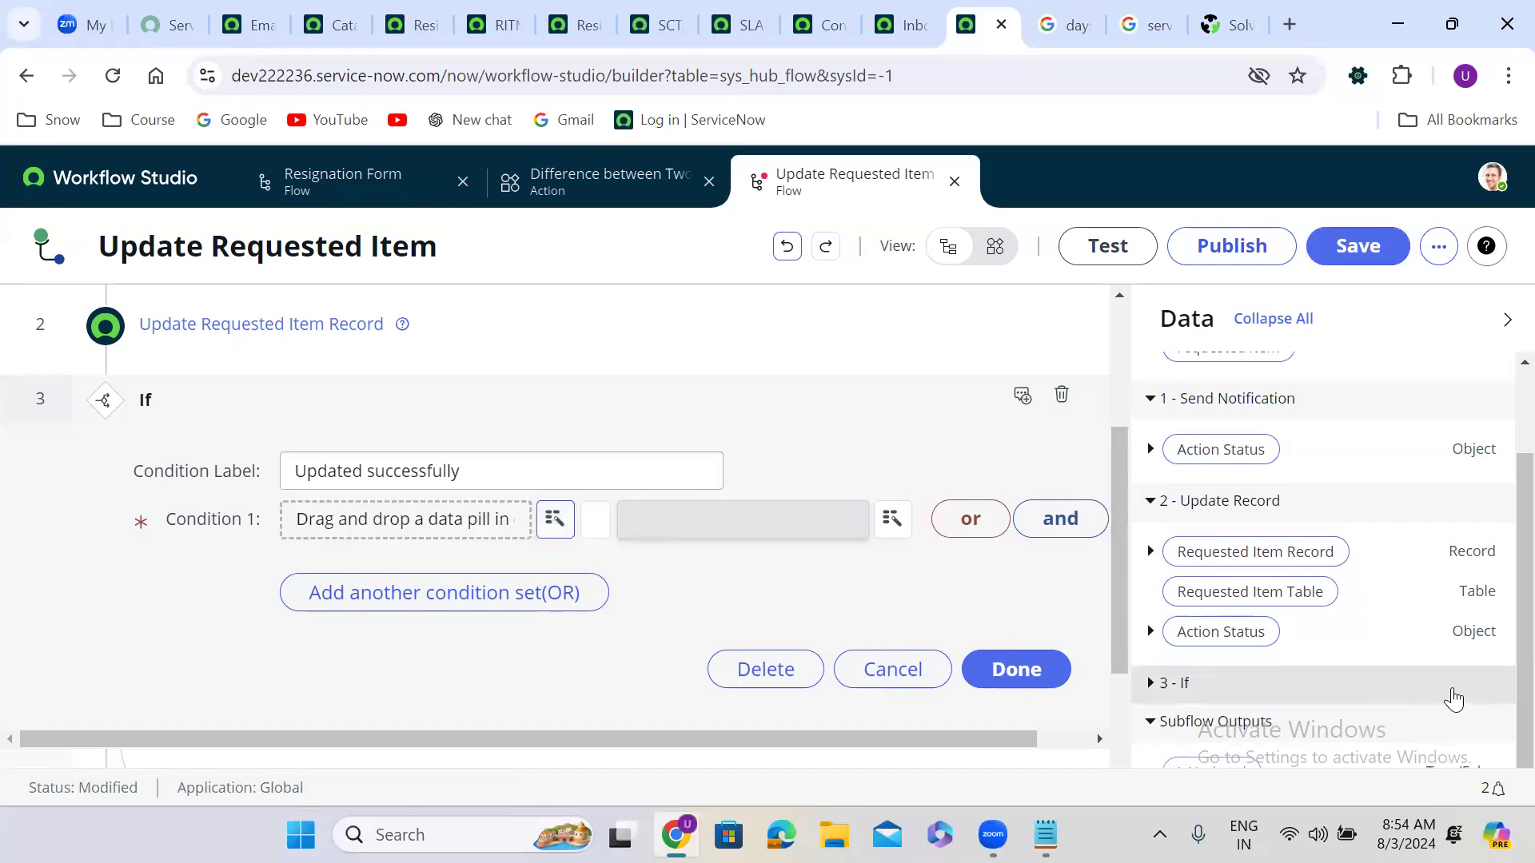
{"action": "left_click", "coordinate": [1152, 633]}
{"action": "left_click_drag", "start_coordinate": [1211, 589], "coordinate": [388, 503]}
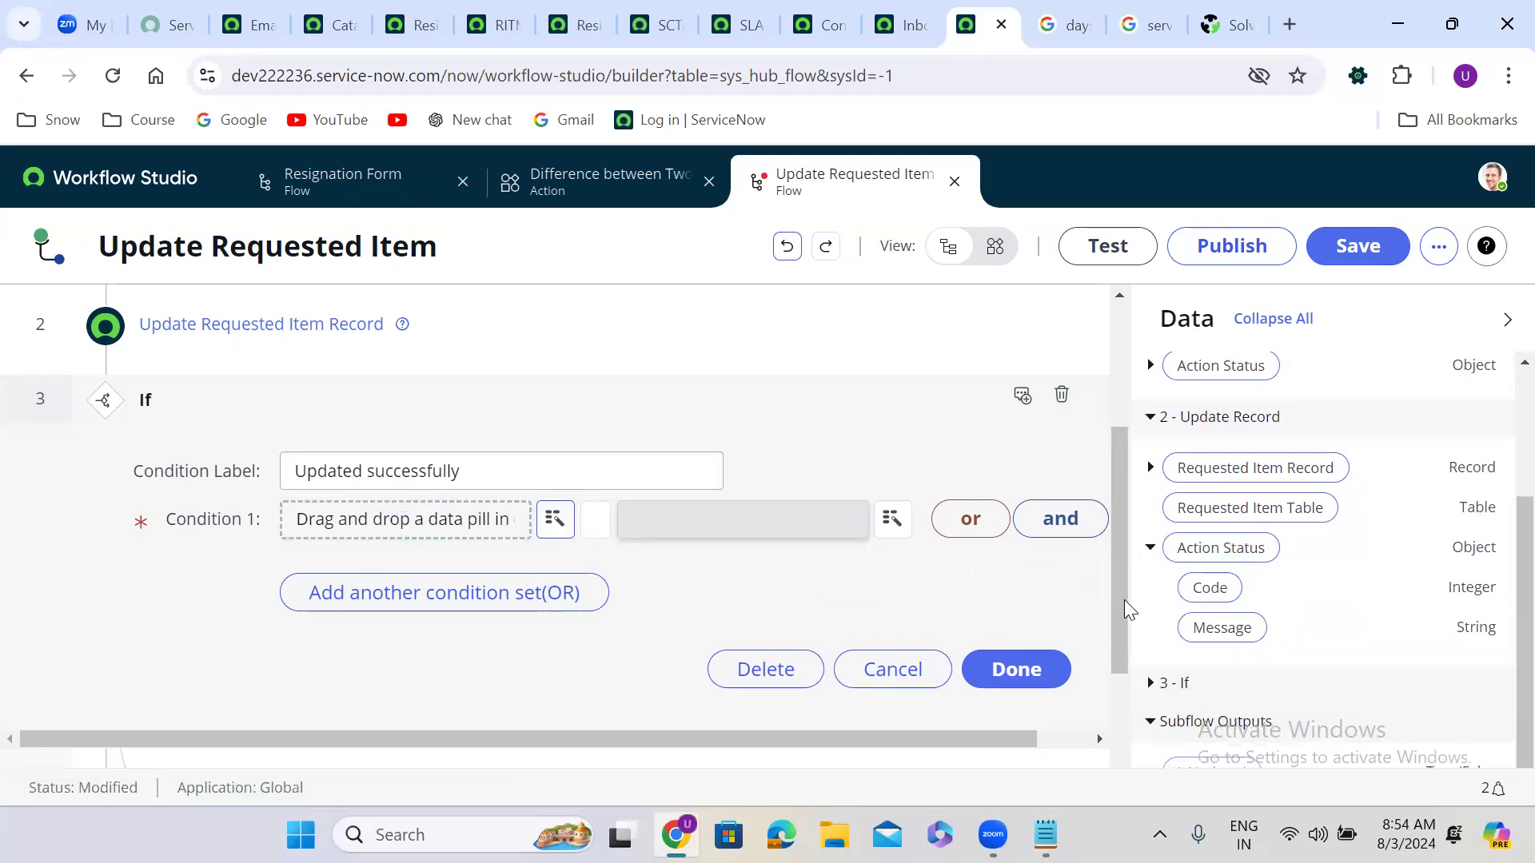
{"action": "left_click_drag", "start_coordinate": [1199, 596], "coordinate": [480, 531]}
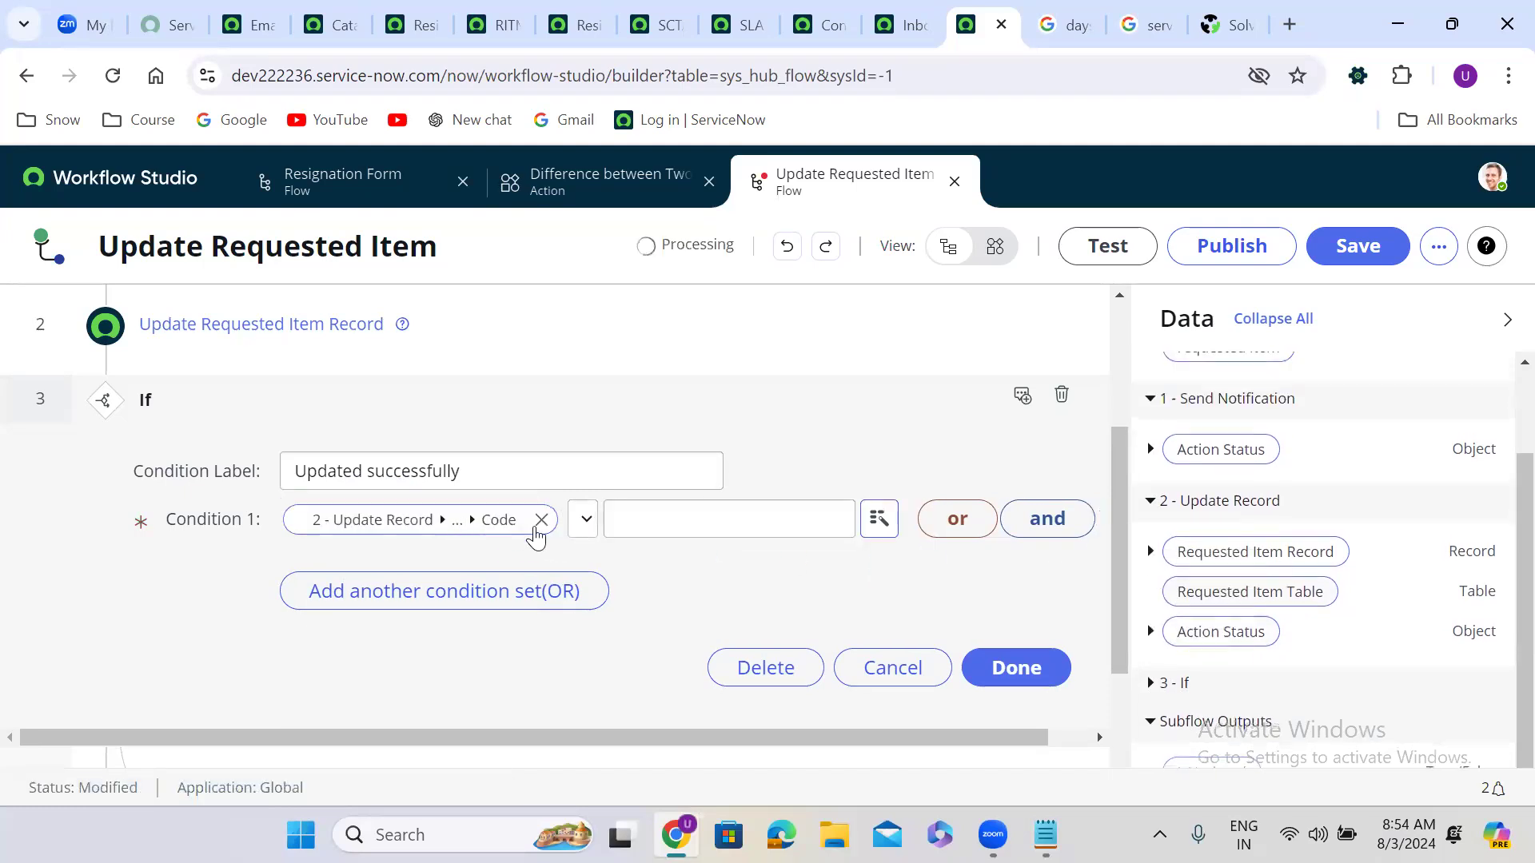
Step: Set Condition 1 to check that Code is 1 and finish the If
{"action": "left_click", "coordinate": [620, 523]}
{"action": "left_click", "coordinate": [588, 519]}
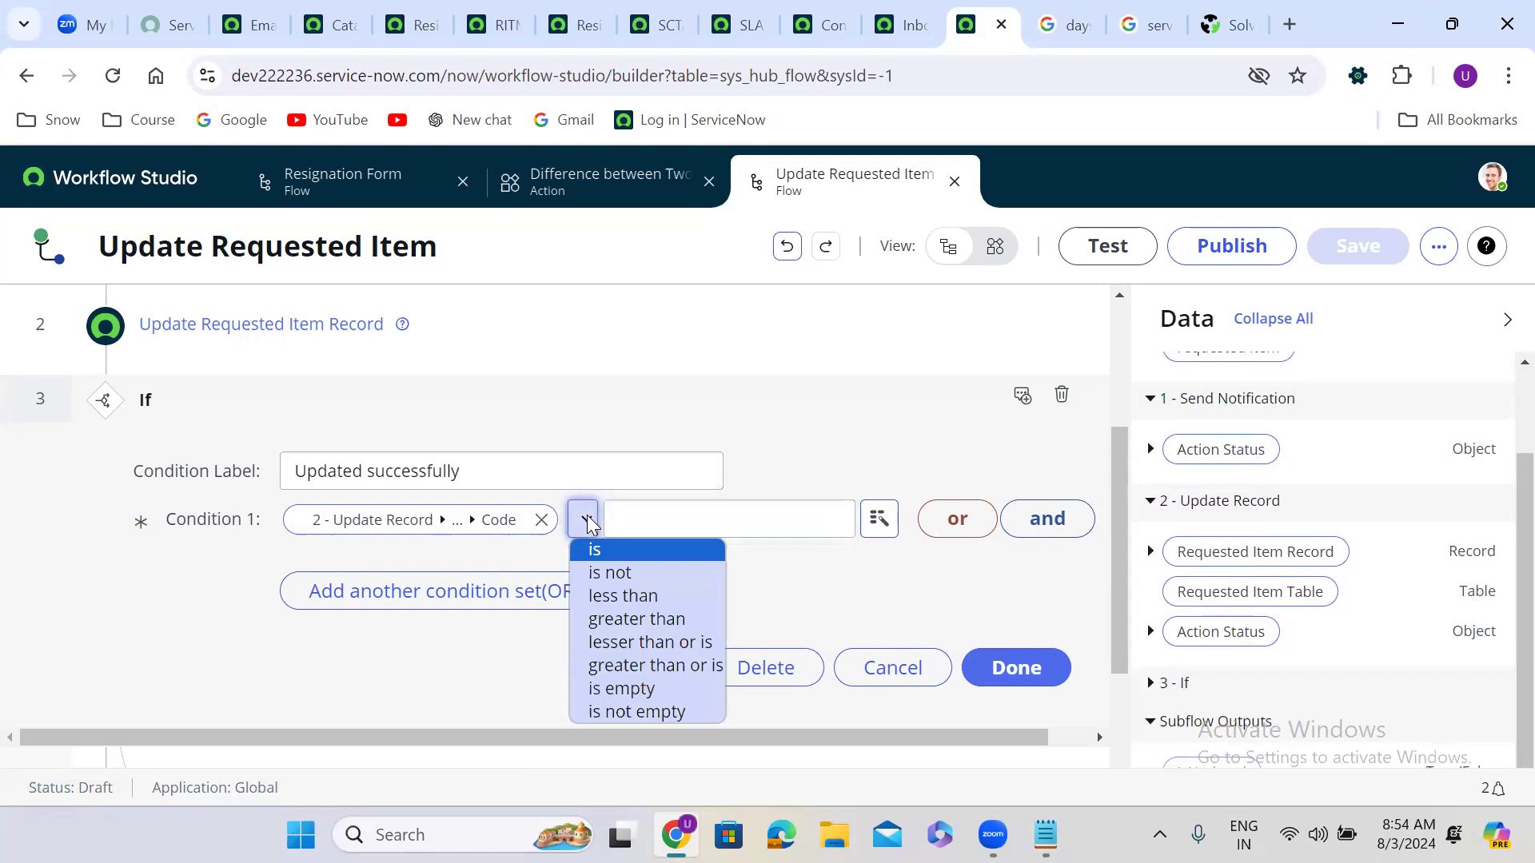
{"action": "left_click", "coordinate": [681, 516]}
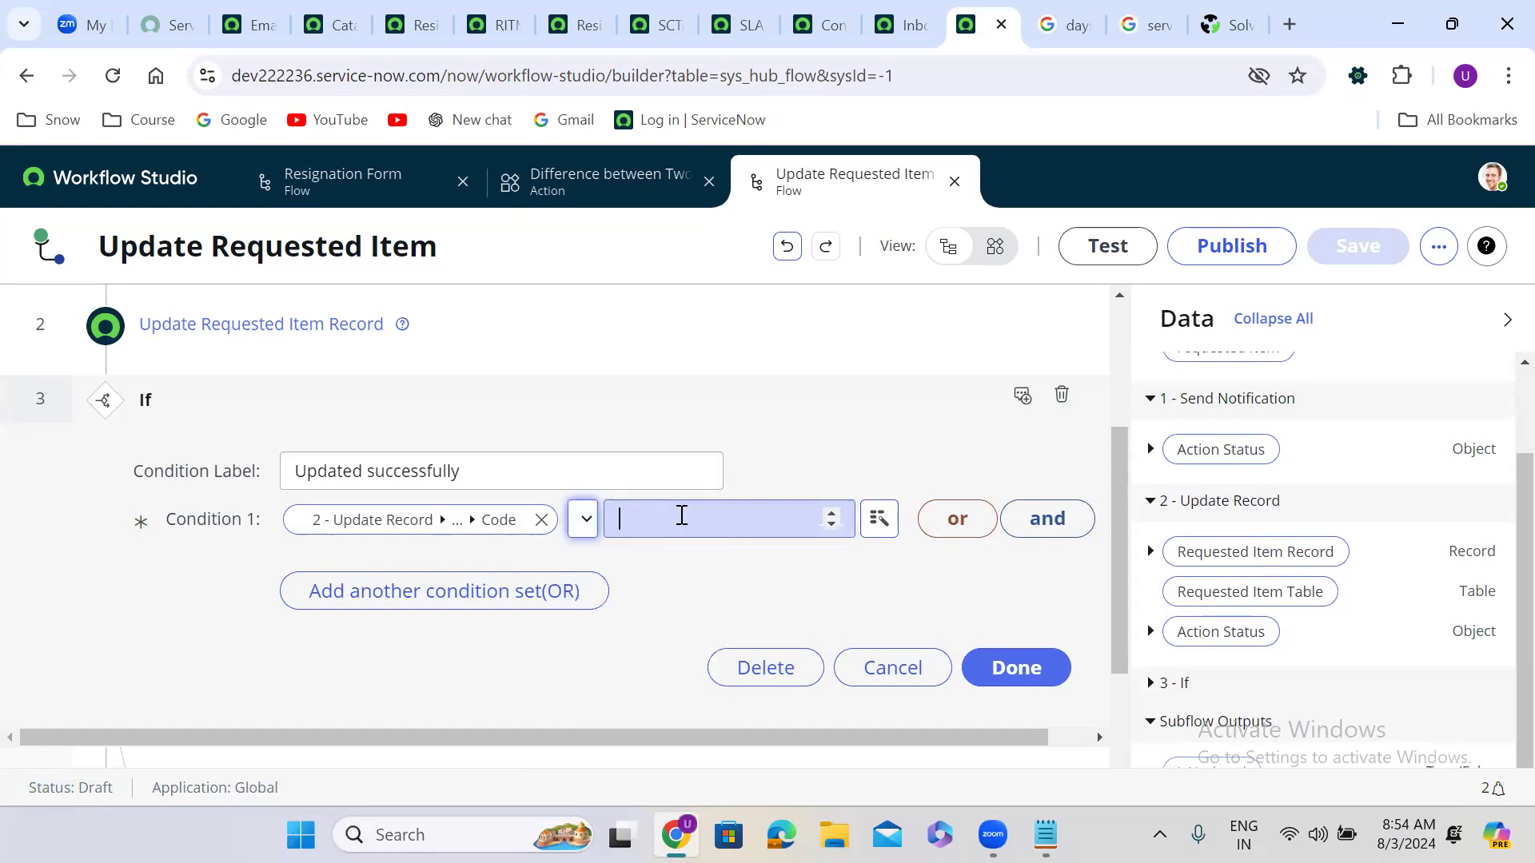
{"action": "type", "text": "1"}
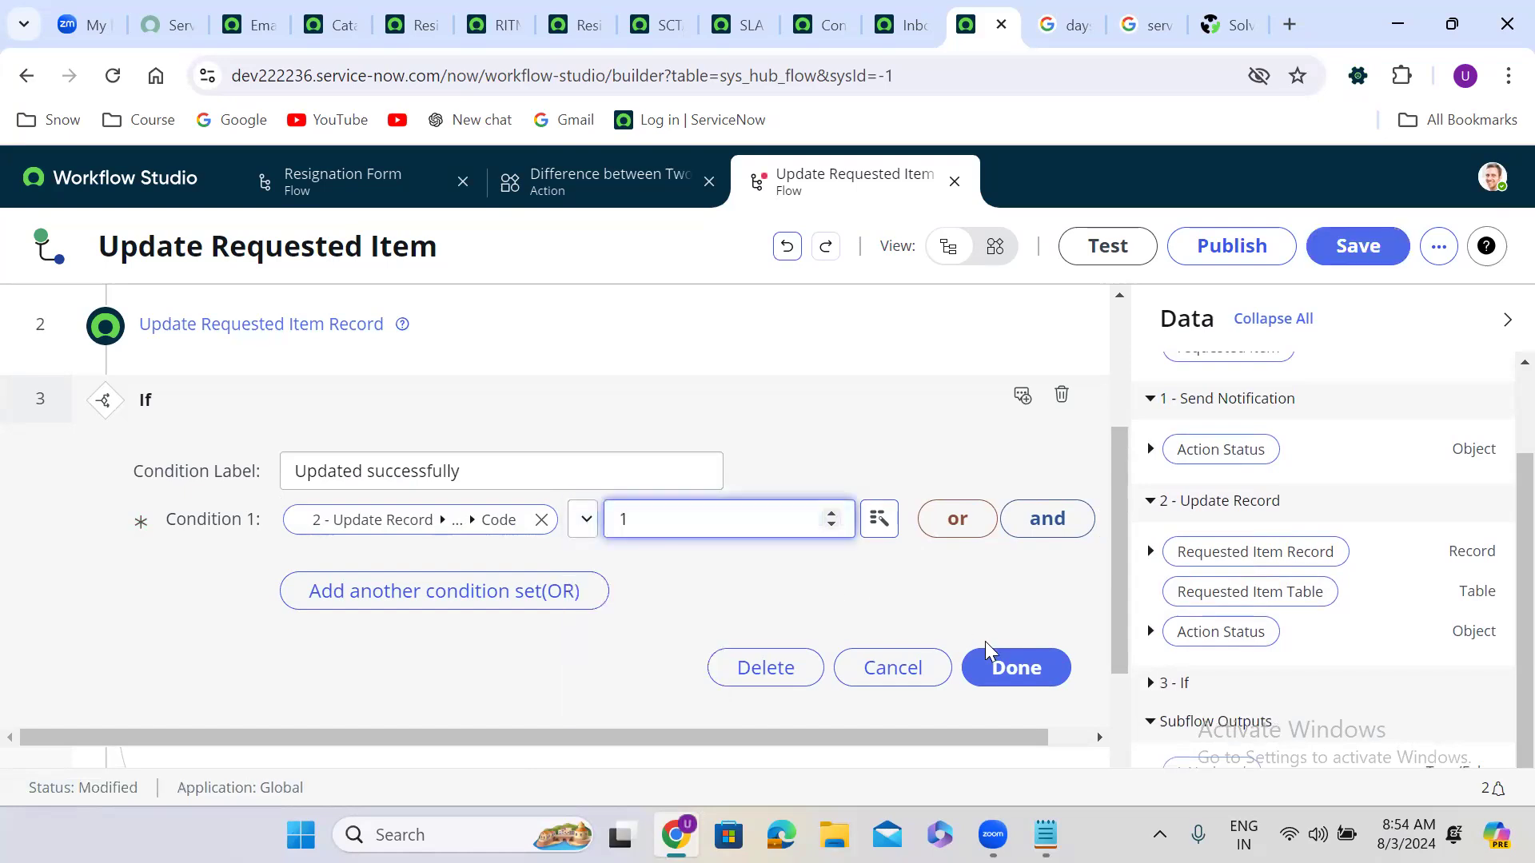
{"action": "left_click", "coordinate": [1018, 674]}
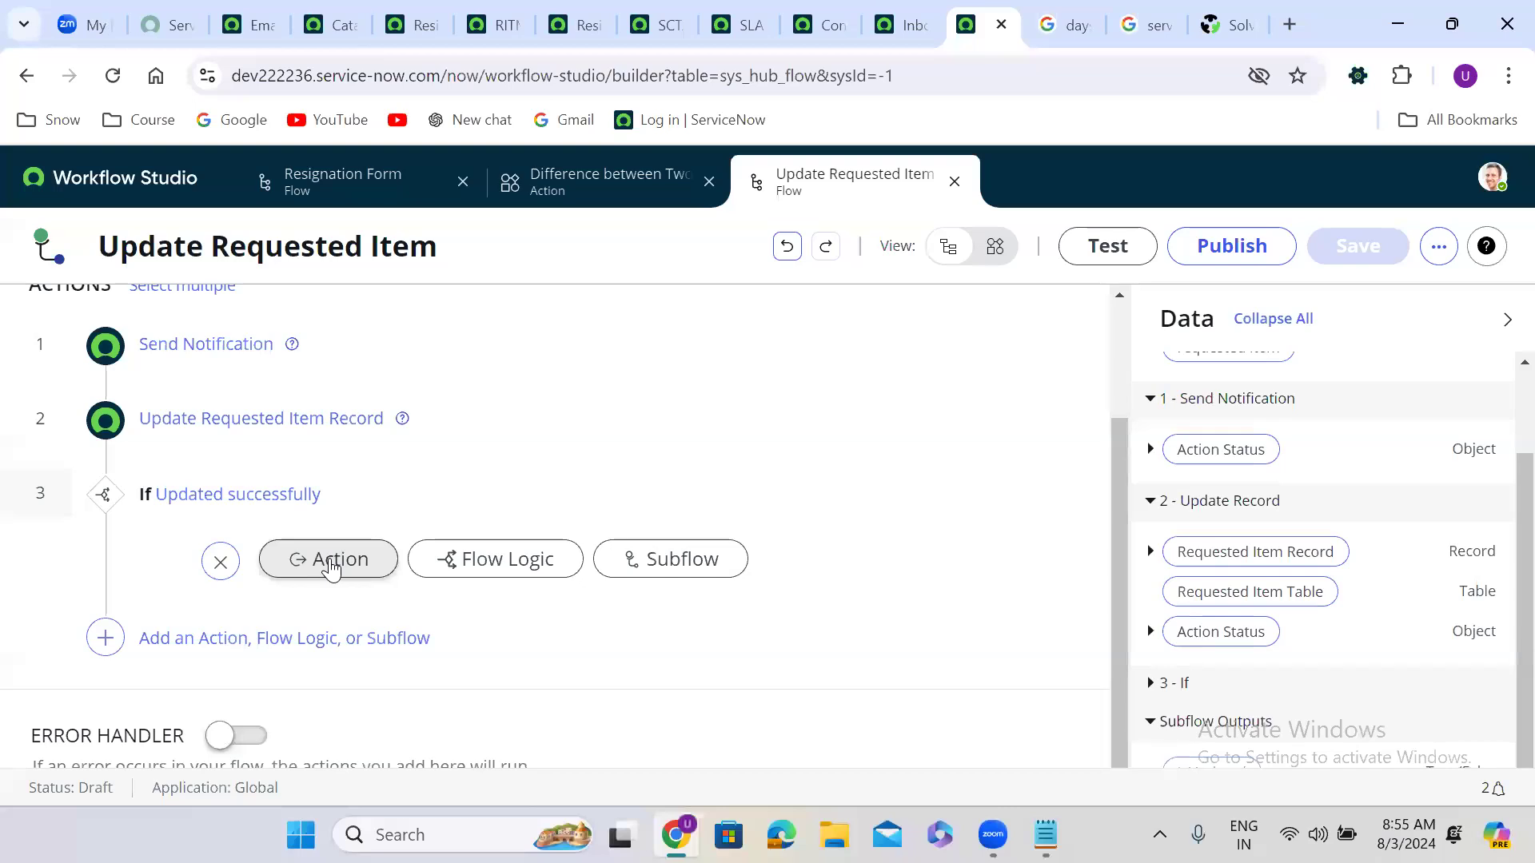
Step: Add an Assign Subflow Outputs step under the If that sets IsUpdated to true
{"action": "left_click", "coordinate": [332, 567]}
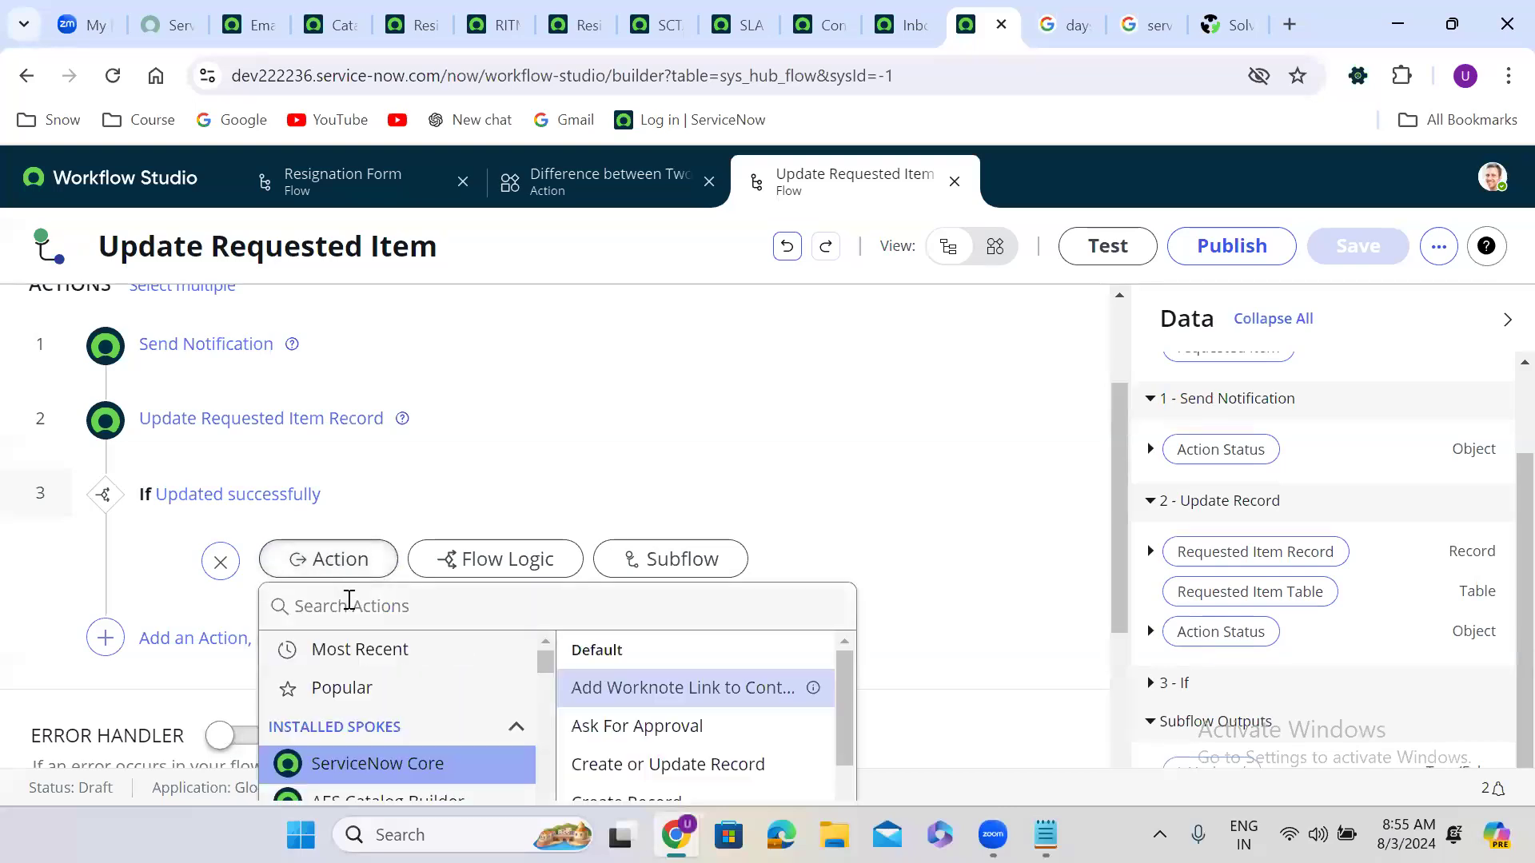
{"action": "left_click", "coordinate": [477, 563]}
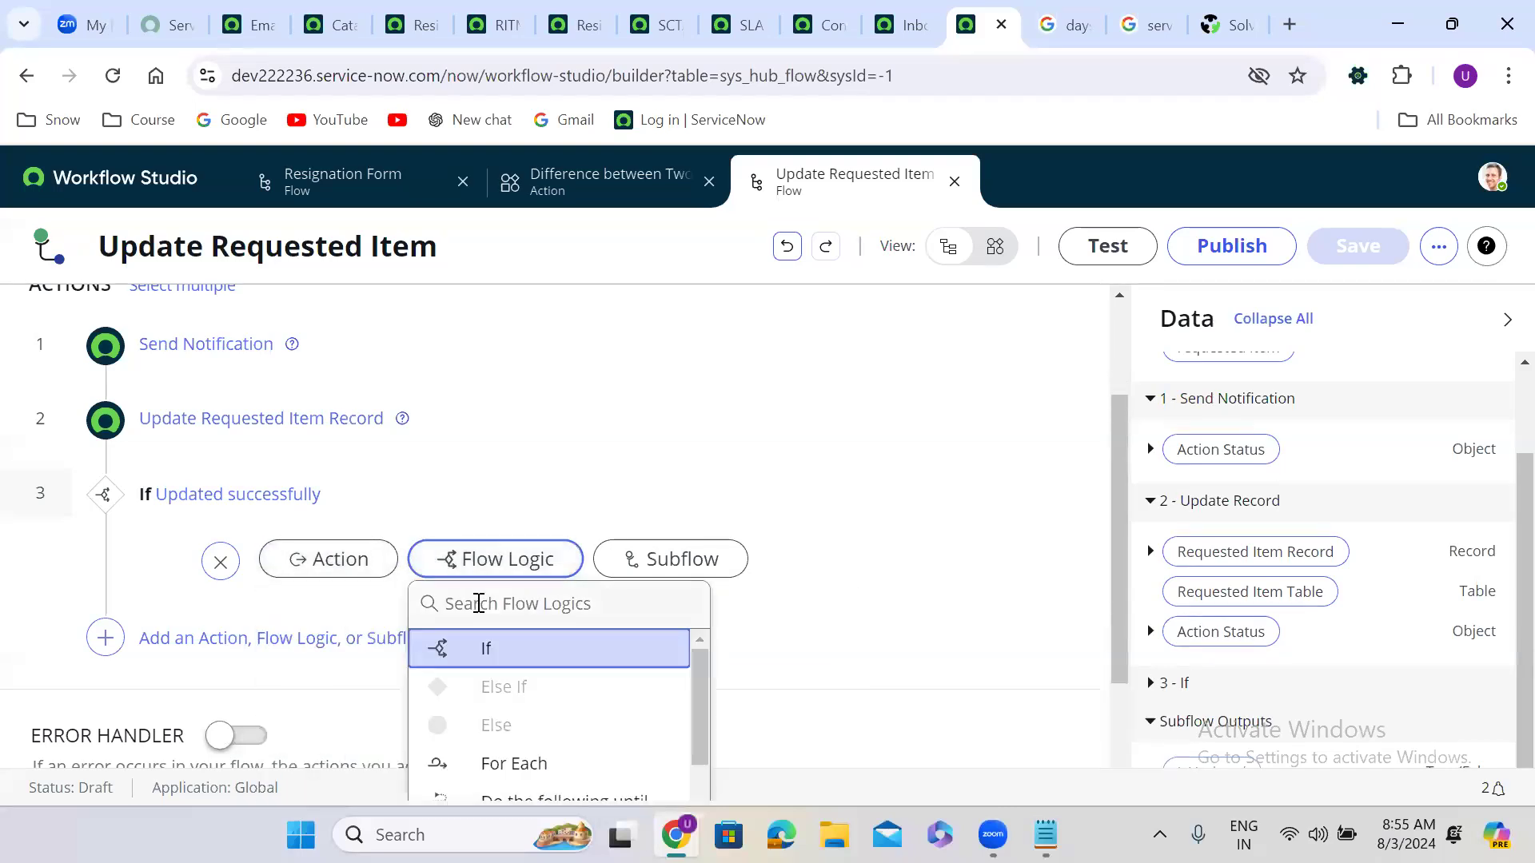
{"action": "type", "text": "set"}
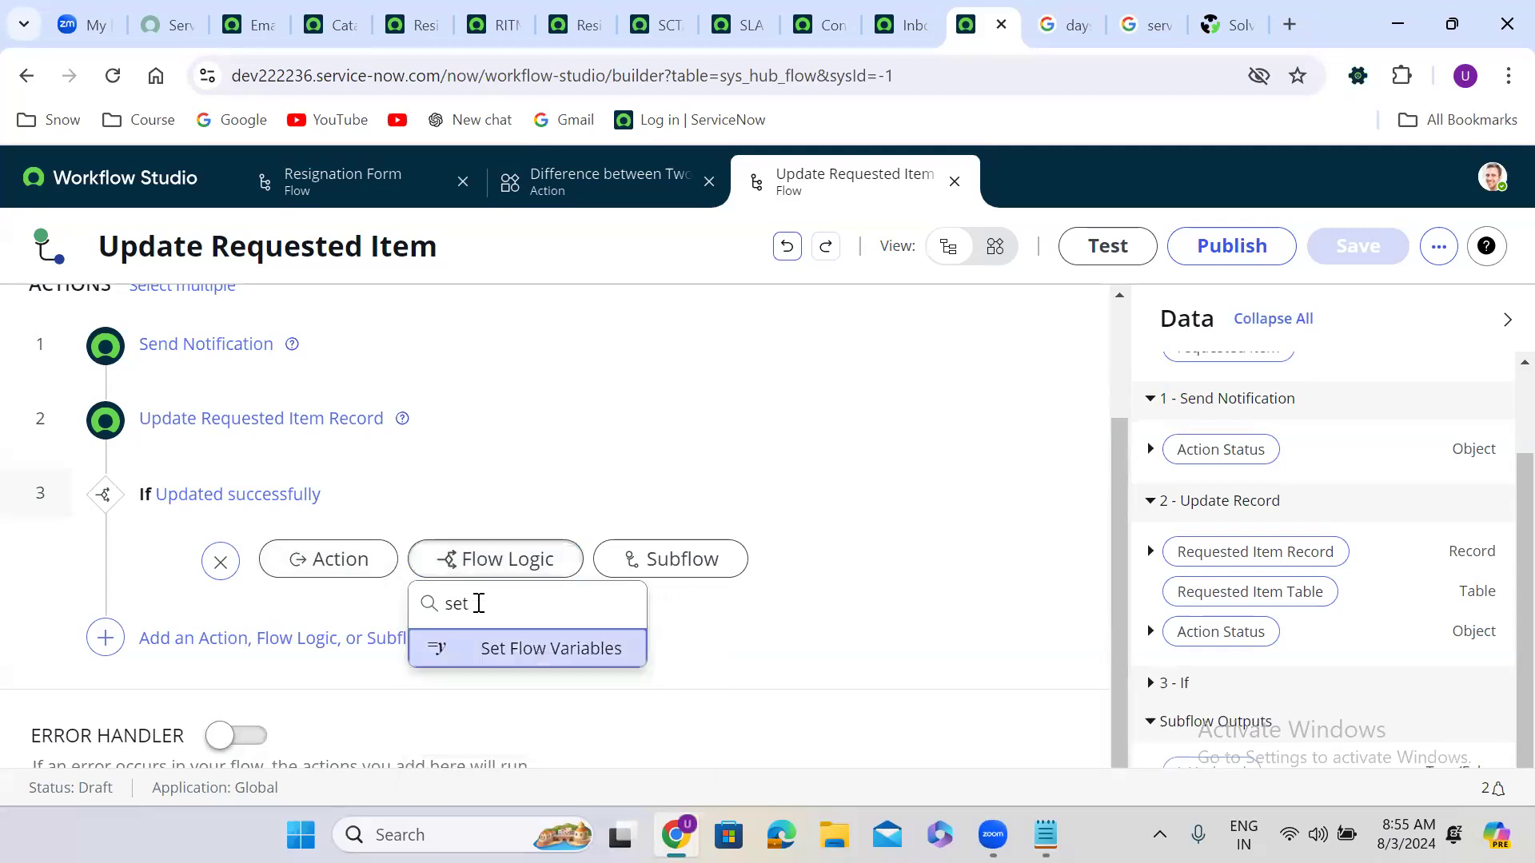
{"action": "key", "text": "BackSpace"}
{"action": "key", "text": "BackSpace"}
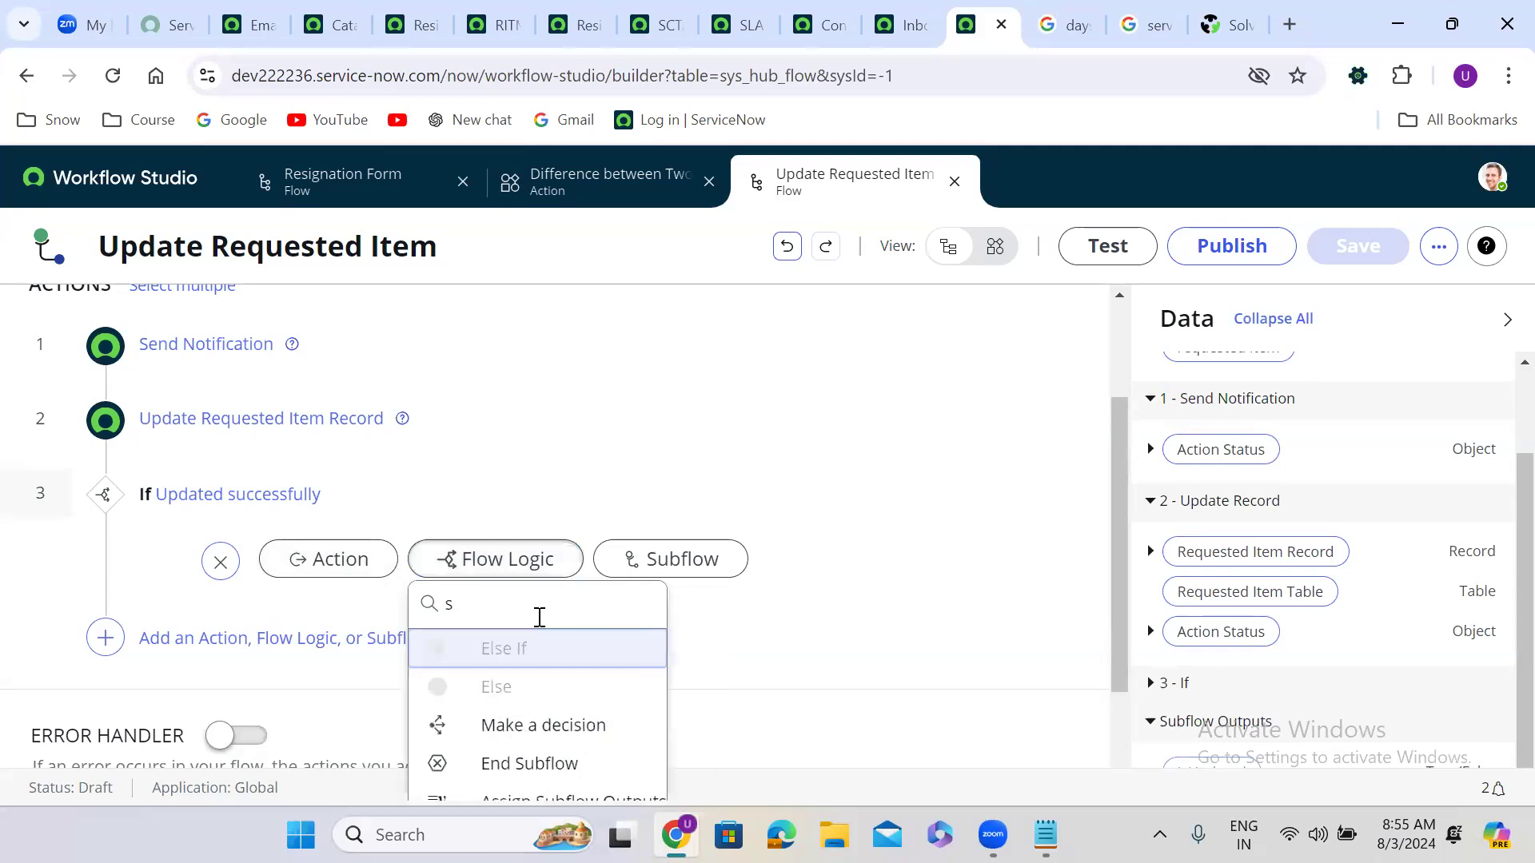
{"action": "left_click_drag", "start_coordinate": [1121, 592], "coordinate": [1119, 688]}
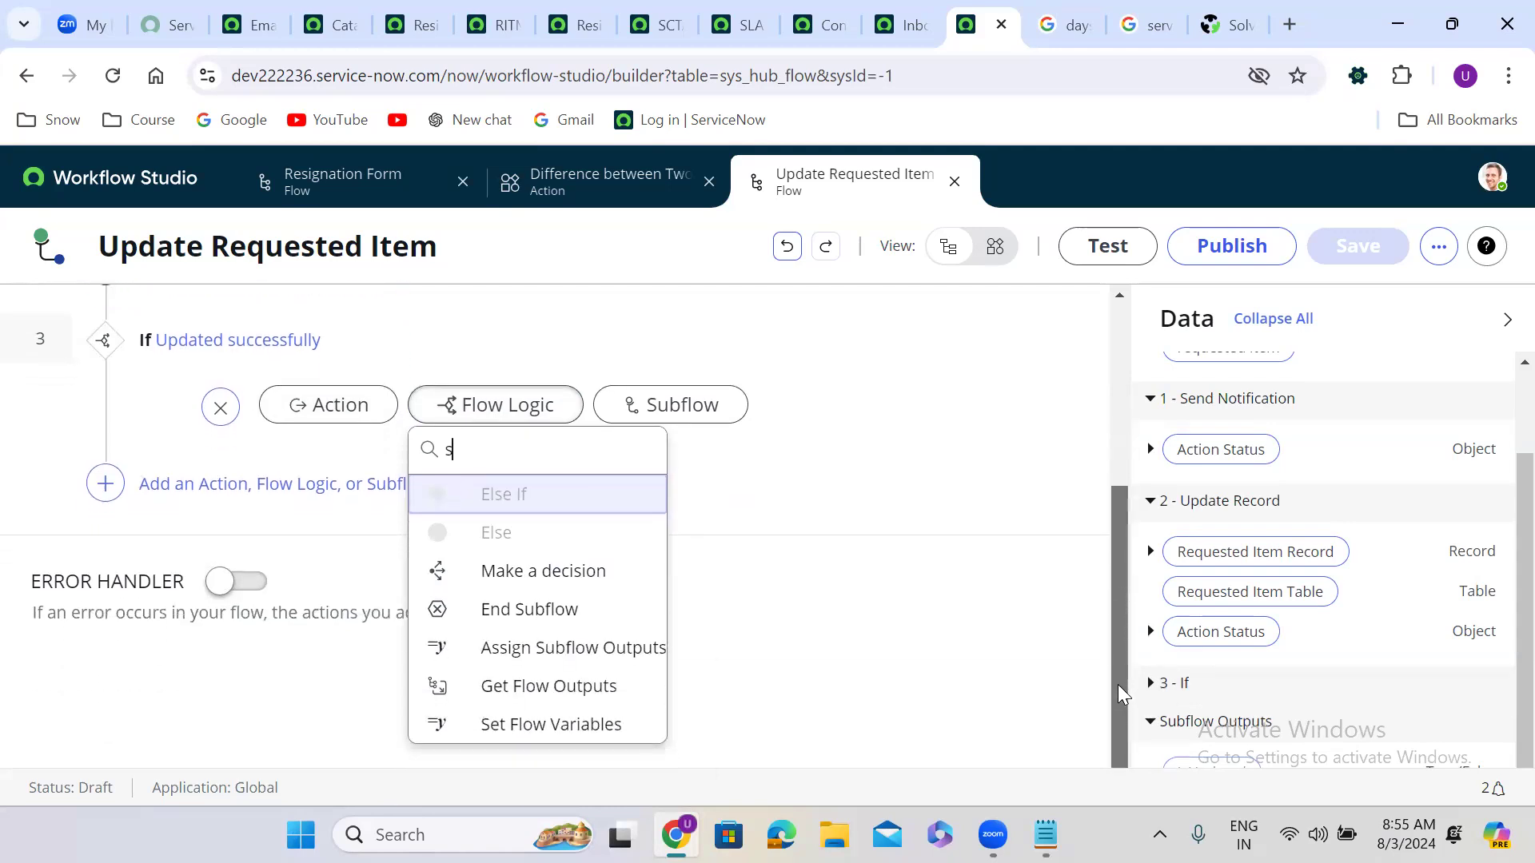
{"action": "left_click", "coordinate": [561, 648]}
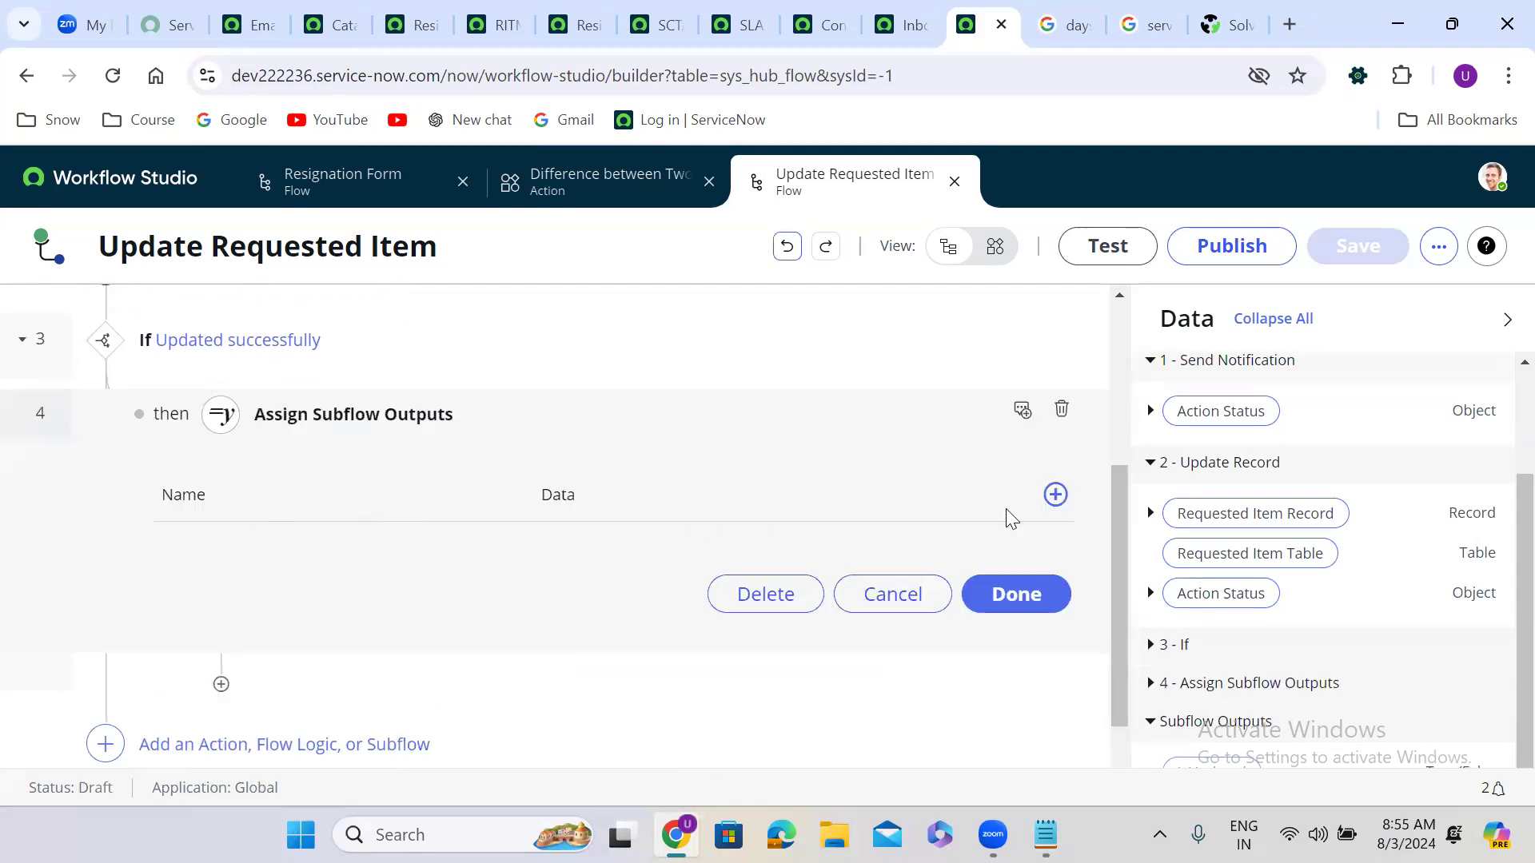
{"action": "left_click", "coordinate": [1054, 498]}
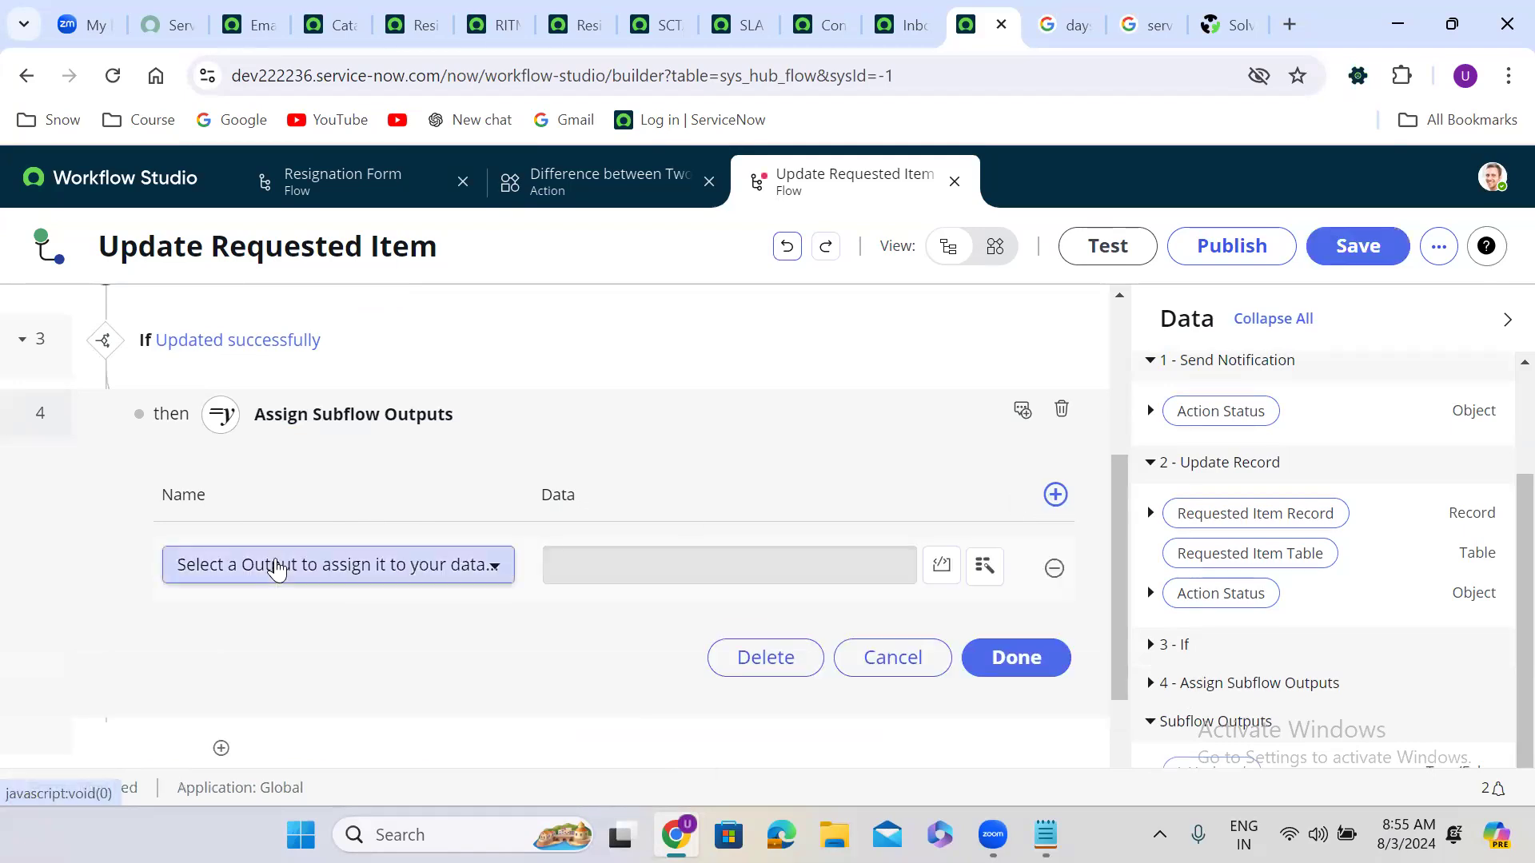
{"action": "left_click", "coordinate": [277, 565]}
{"action": "left_click", "coordinate": [247, 520]}
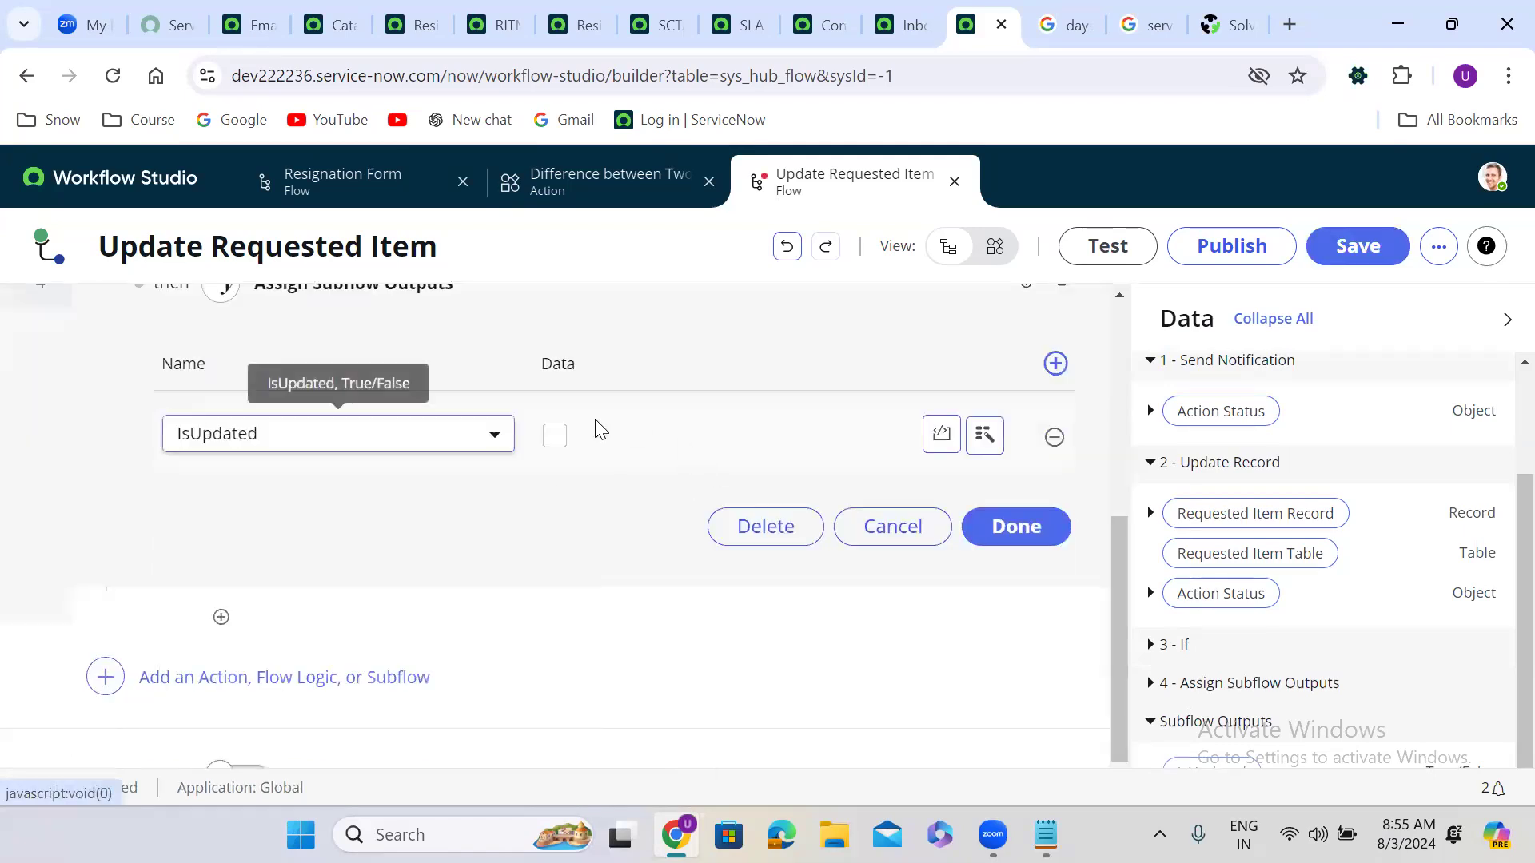
{"action": "left_click", "coordinate": [557, 435]}
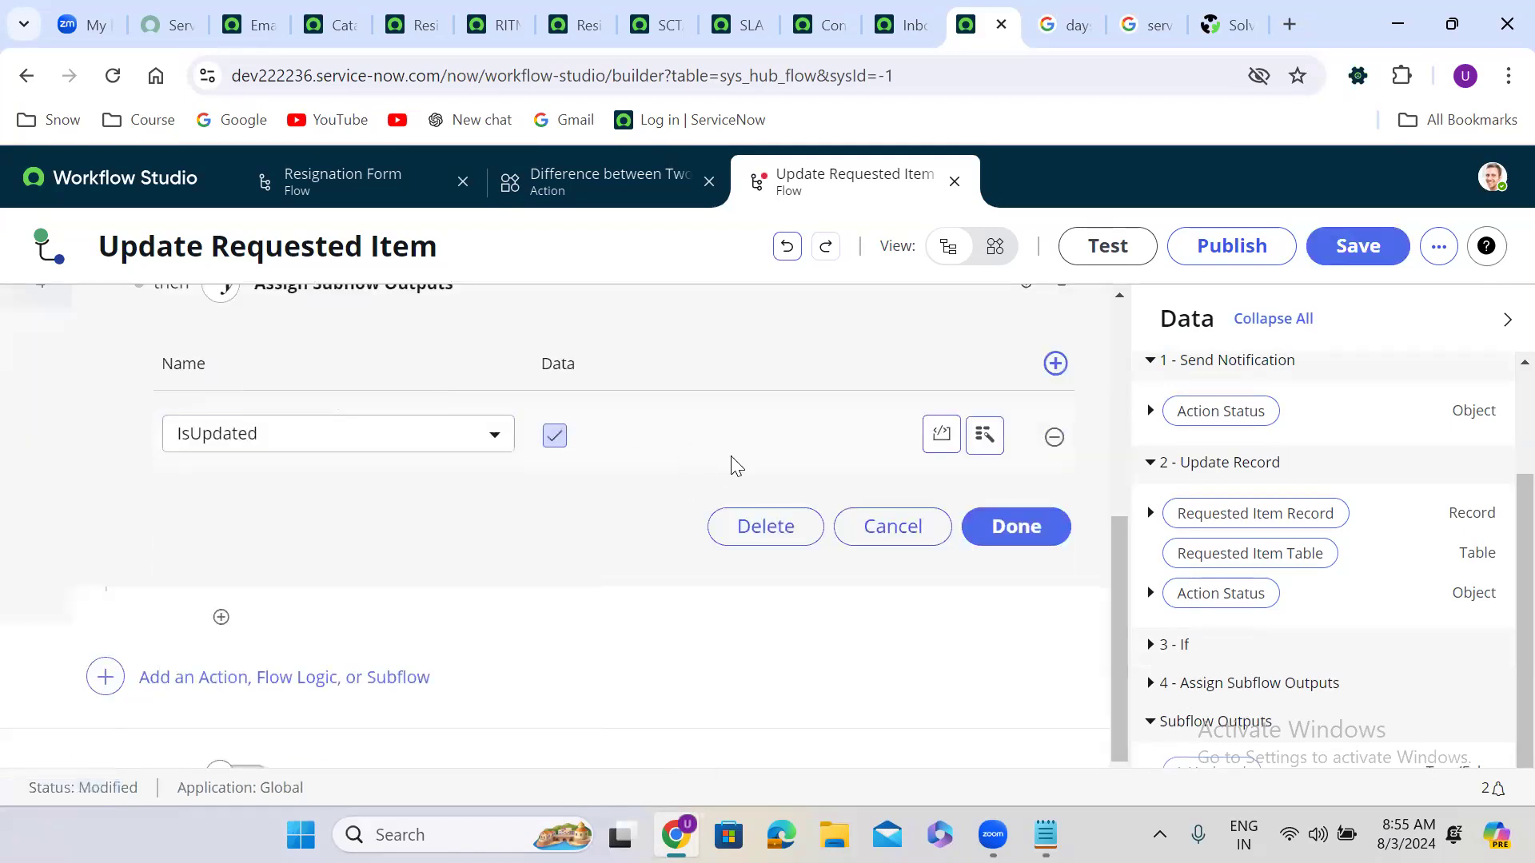
{"action": "left_click", "coordinate": [1014, 529]}
{"action": "scroll", "coordinate": [1016, 538], "scroll_direction": "up", "scroll_amount": 1}
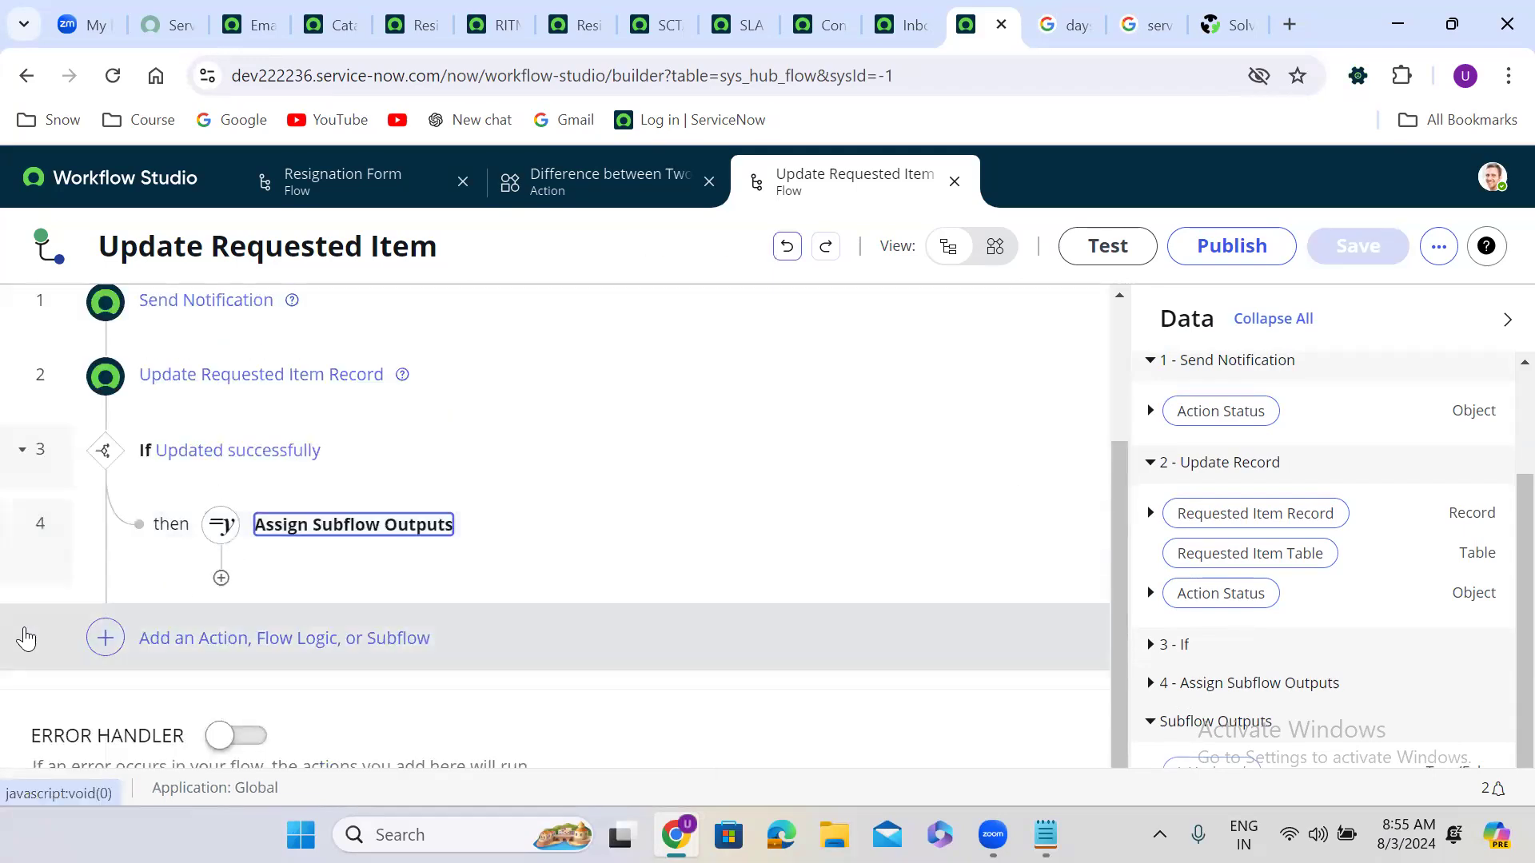
Step: Add an Else branch after the Updated successfully If and start a step inside it
{"action": "left_click", "coordinate": [349, 631]}
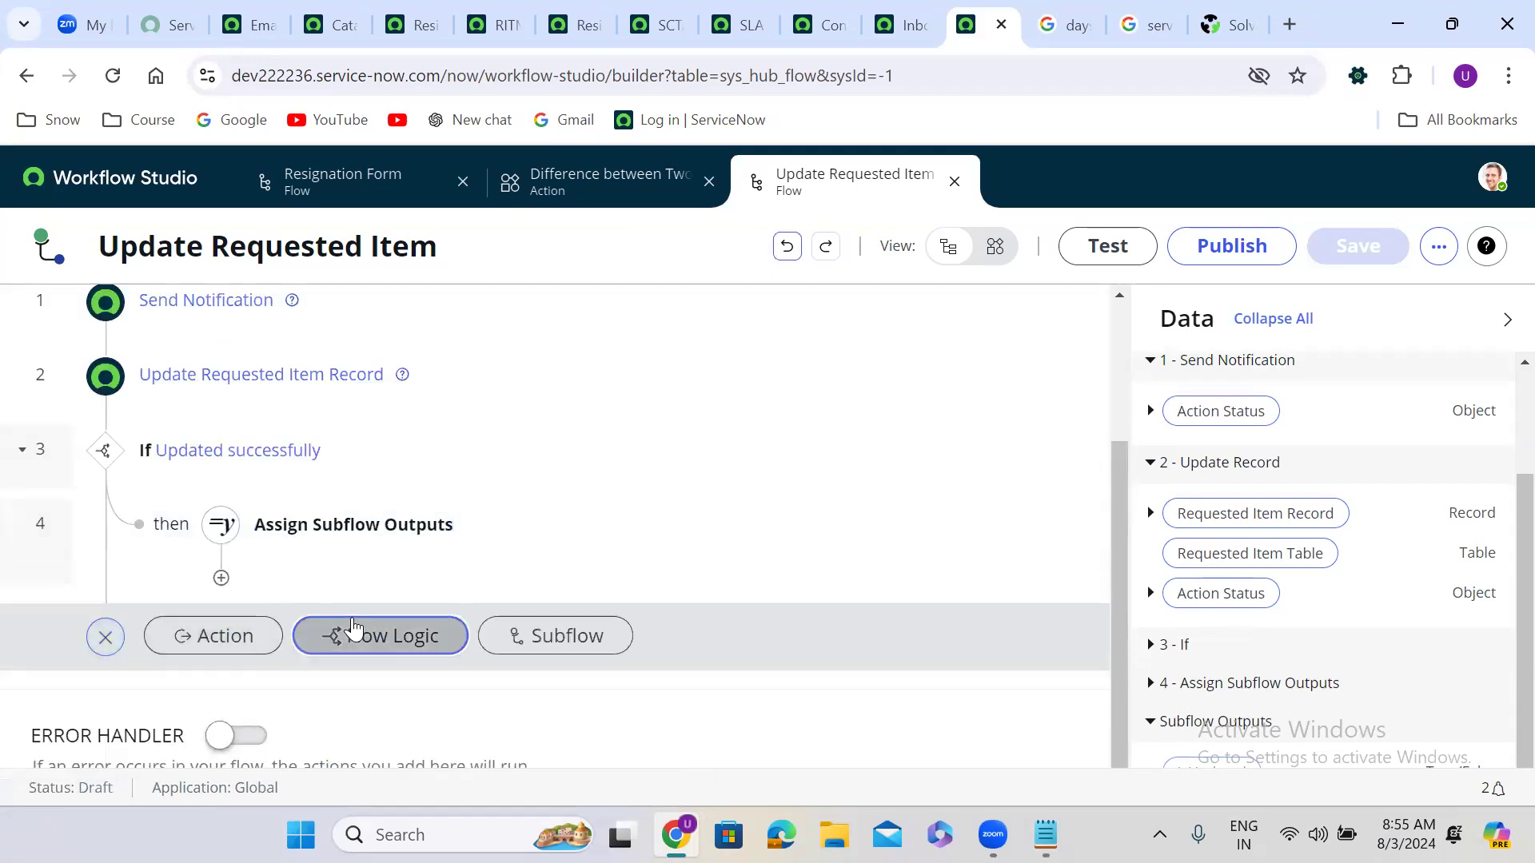
{"action": "left_click", "coordinate": [428, 787]}
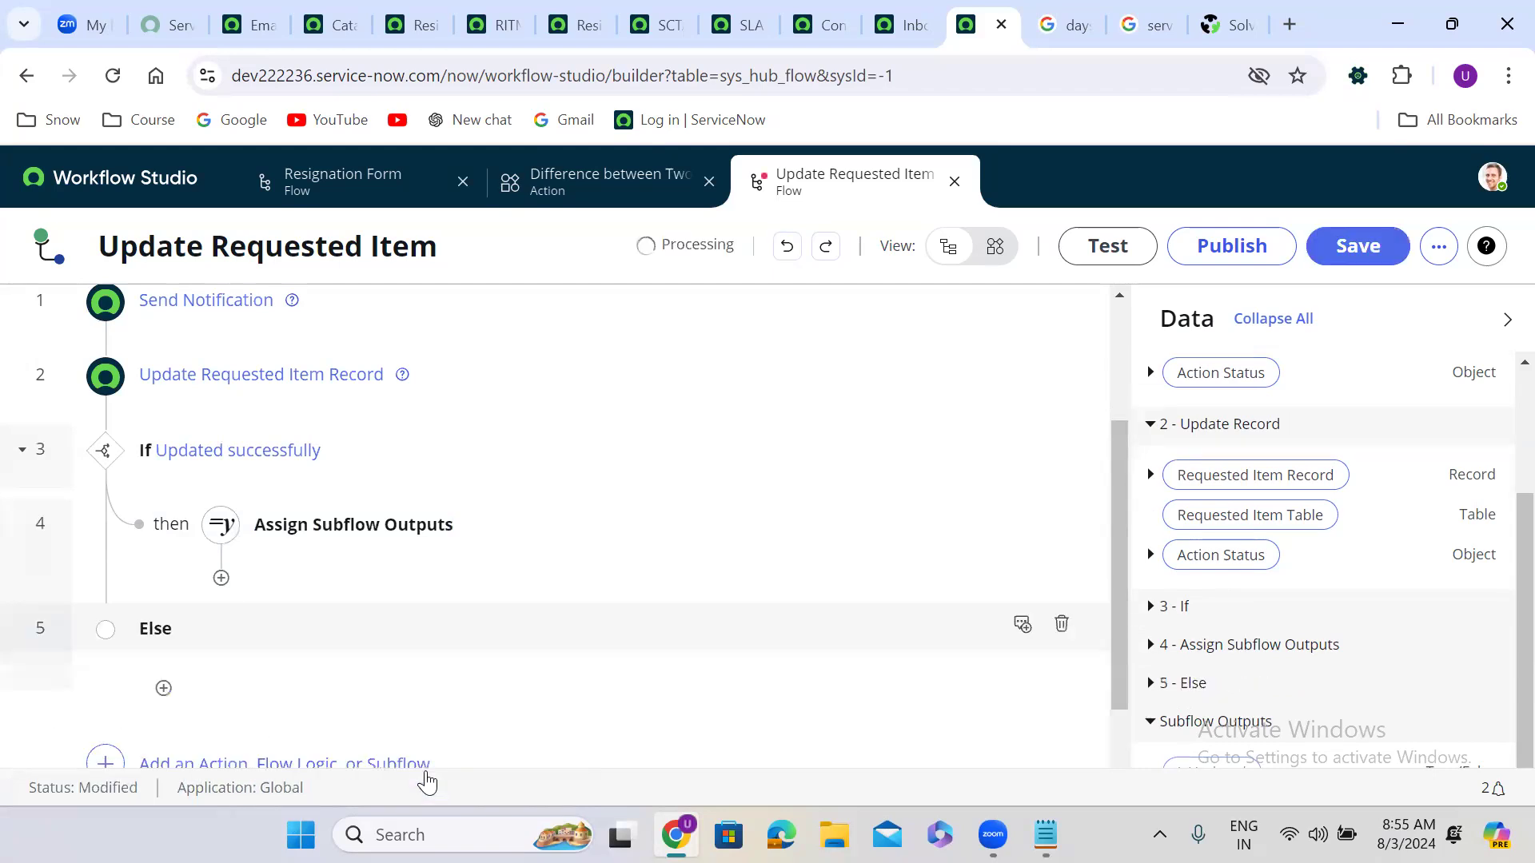
{"action": "left_click", "coordinate": [162, 690]}
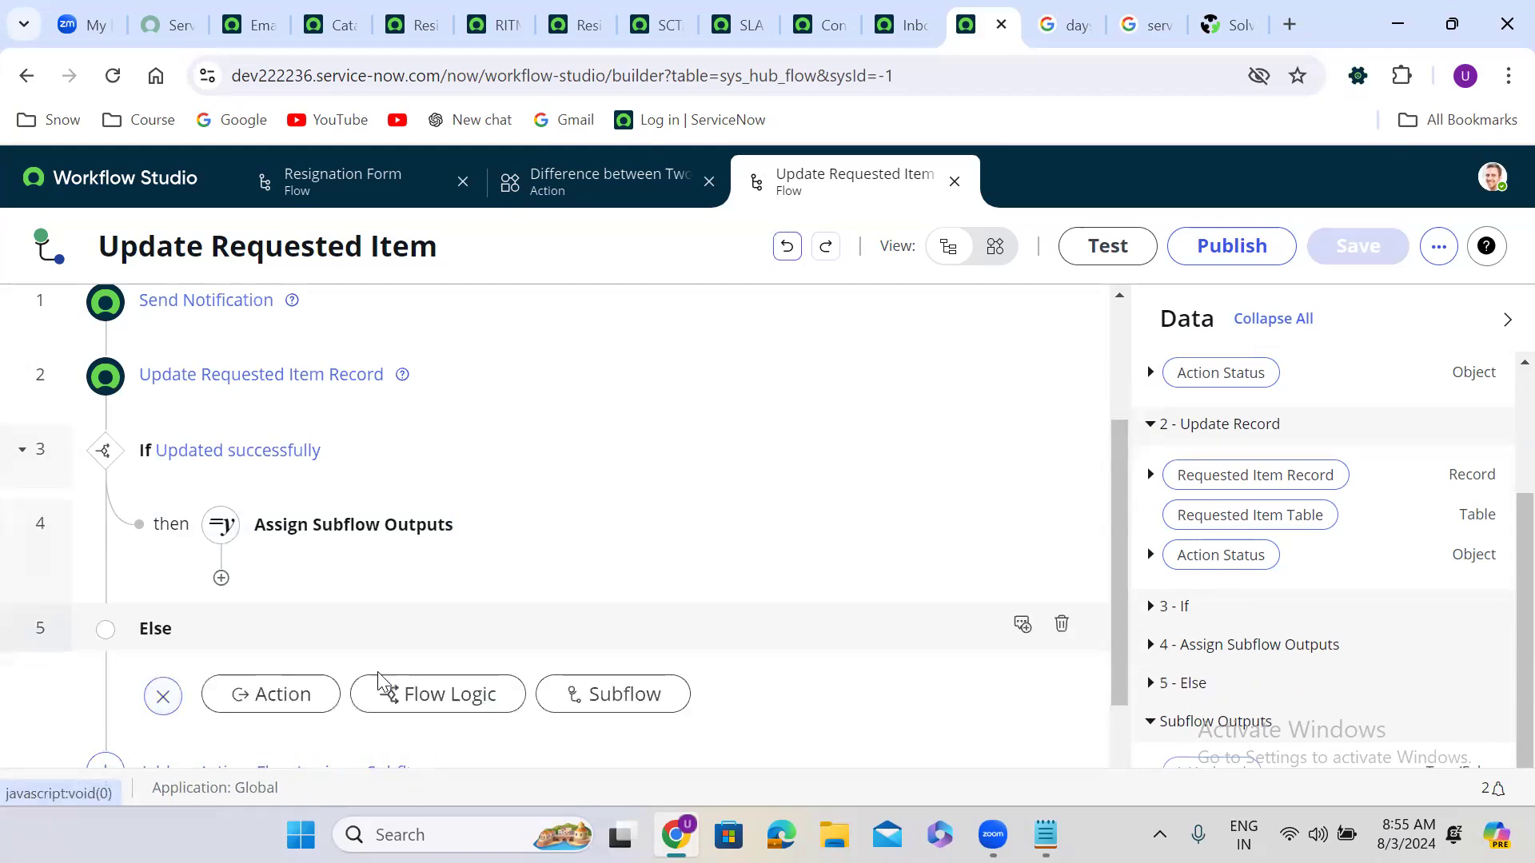
{"action": "left_click", "coordinate": [430, 693]}
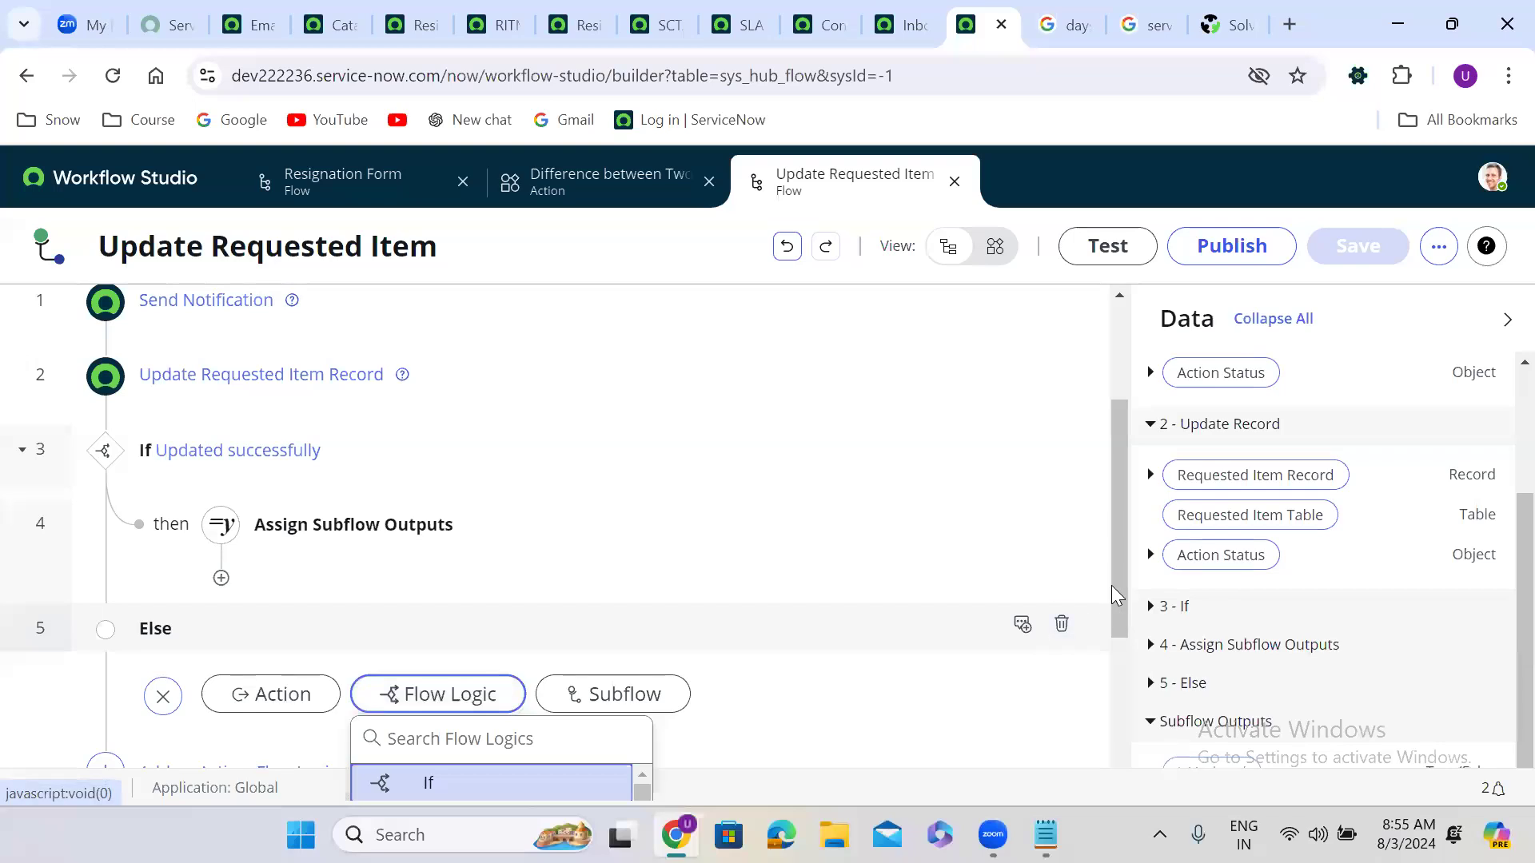
{"action": "left_click_drag", "start_coordinate": [1118, 572], "coordinate": [1124, 655]}
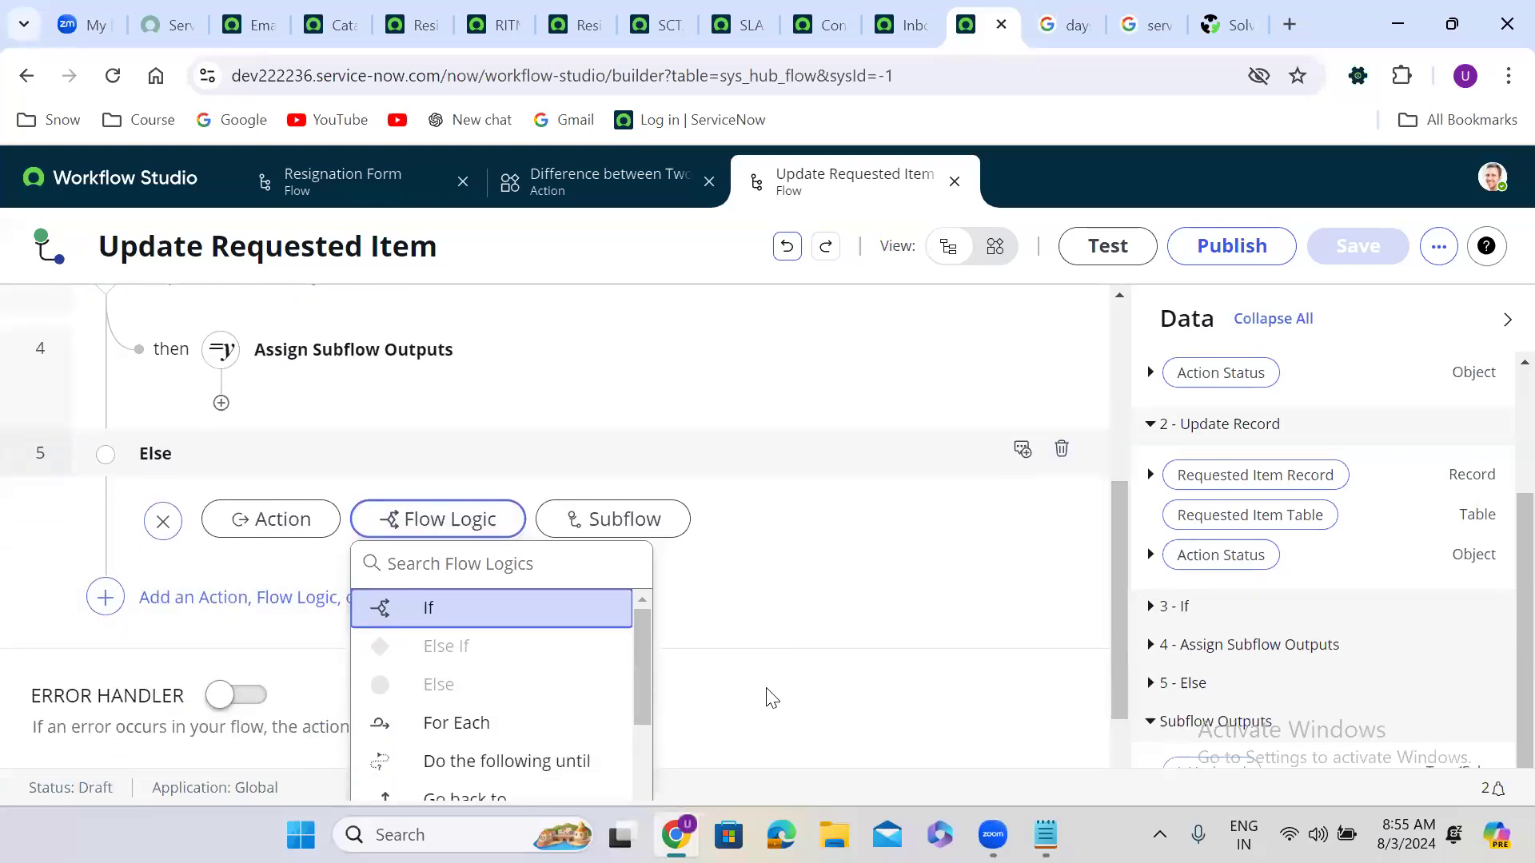
{"action": "left_click_drag", "start_coordinate": [1116, 666], "coordinate": [1123, 708]}
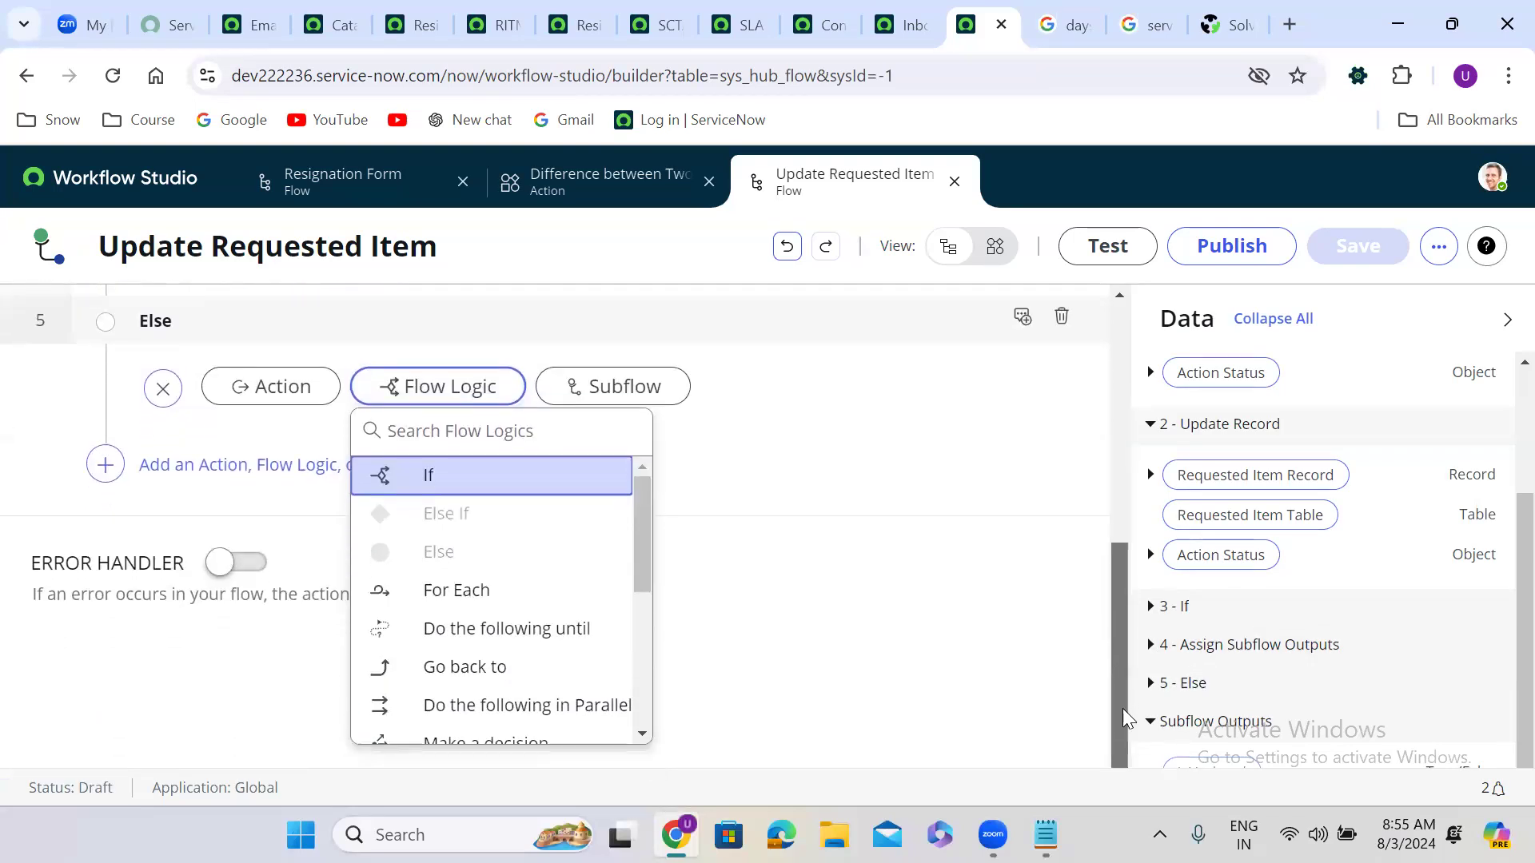
{"action": "left_click_drag", "start_coordinate": [645, 551], "coordinate": [651, 660]}
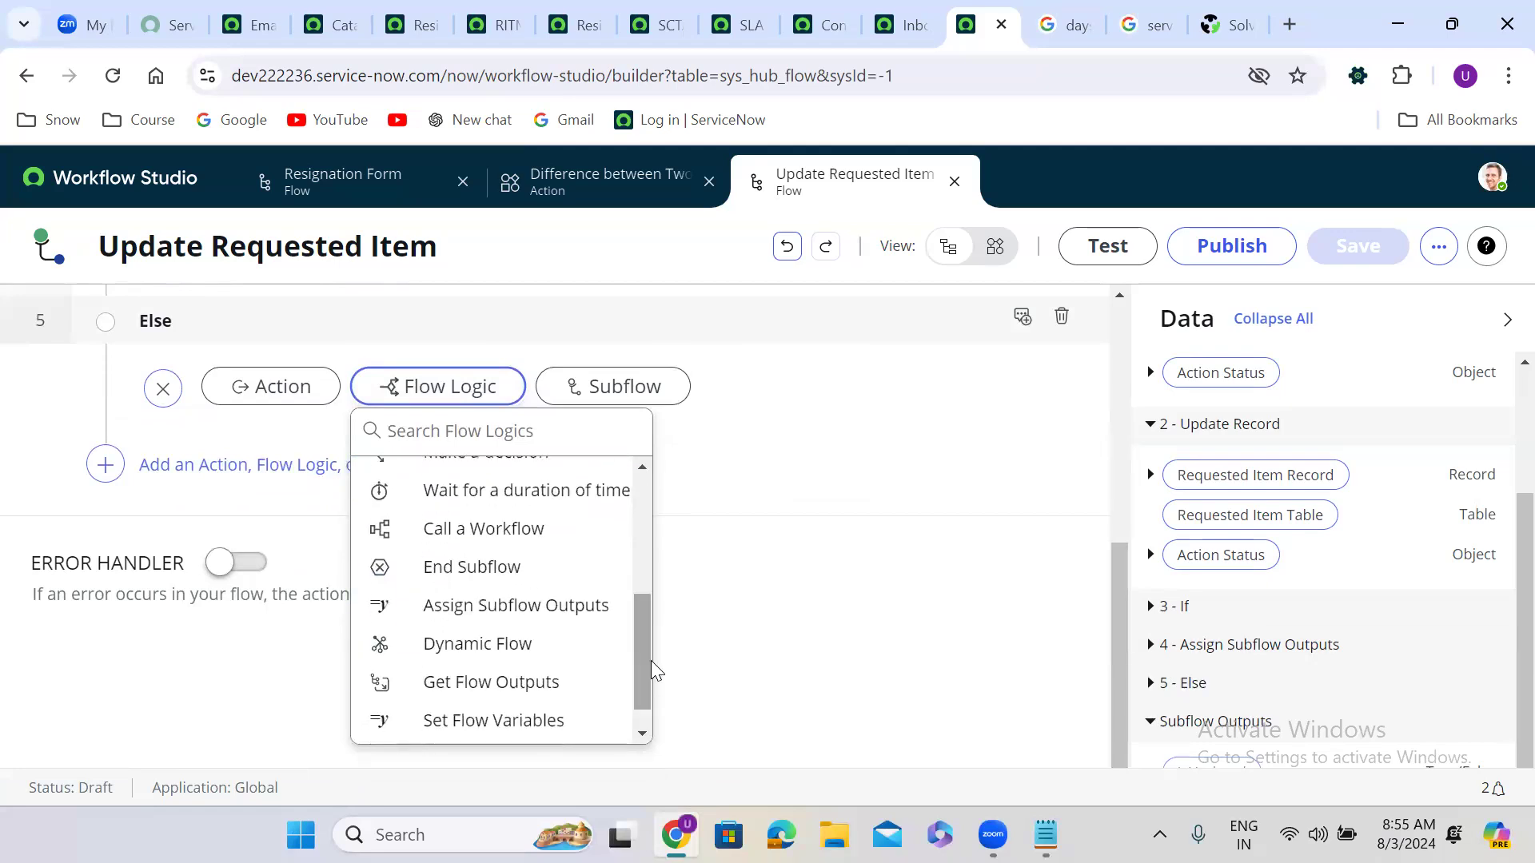
Step: Add Assign Subflow Outputs in the Else with an IsUpdated row left false
{"action": "left_click", "coordinate": [581, 609]}
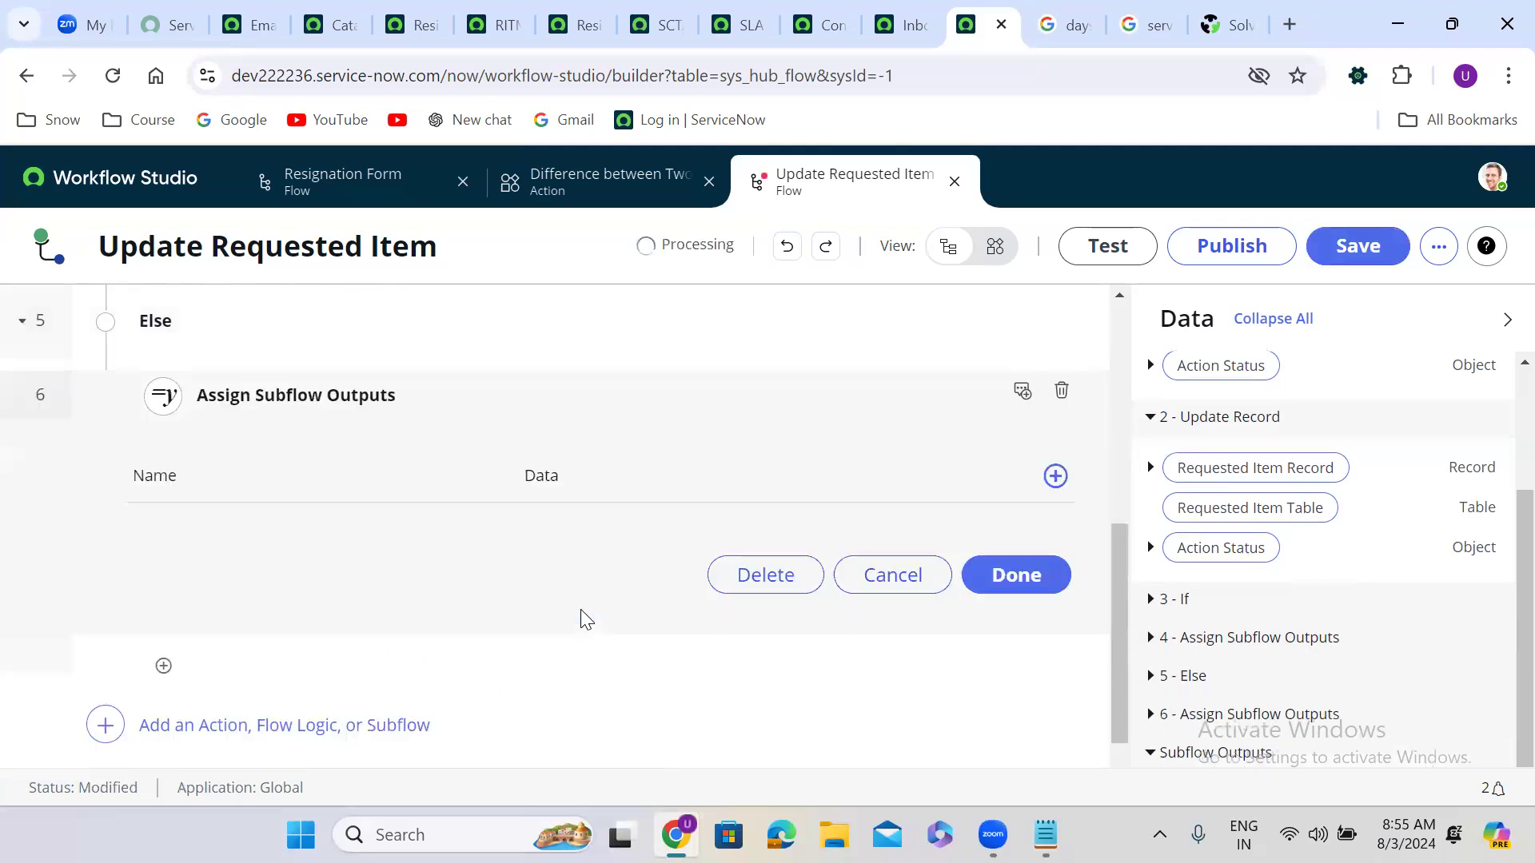
{"action": "left_click", "coordinate": [1055, 477]}
{"action": "left_click", "coordinate": [289, 548]}
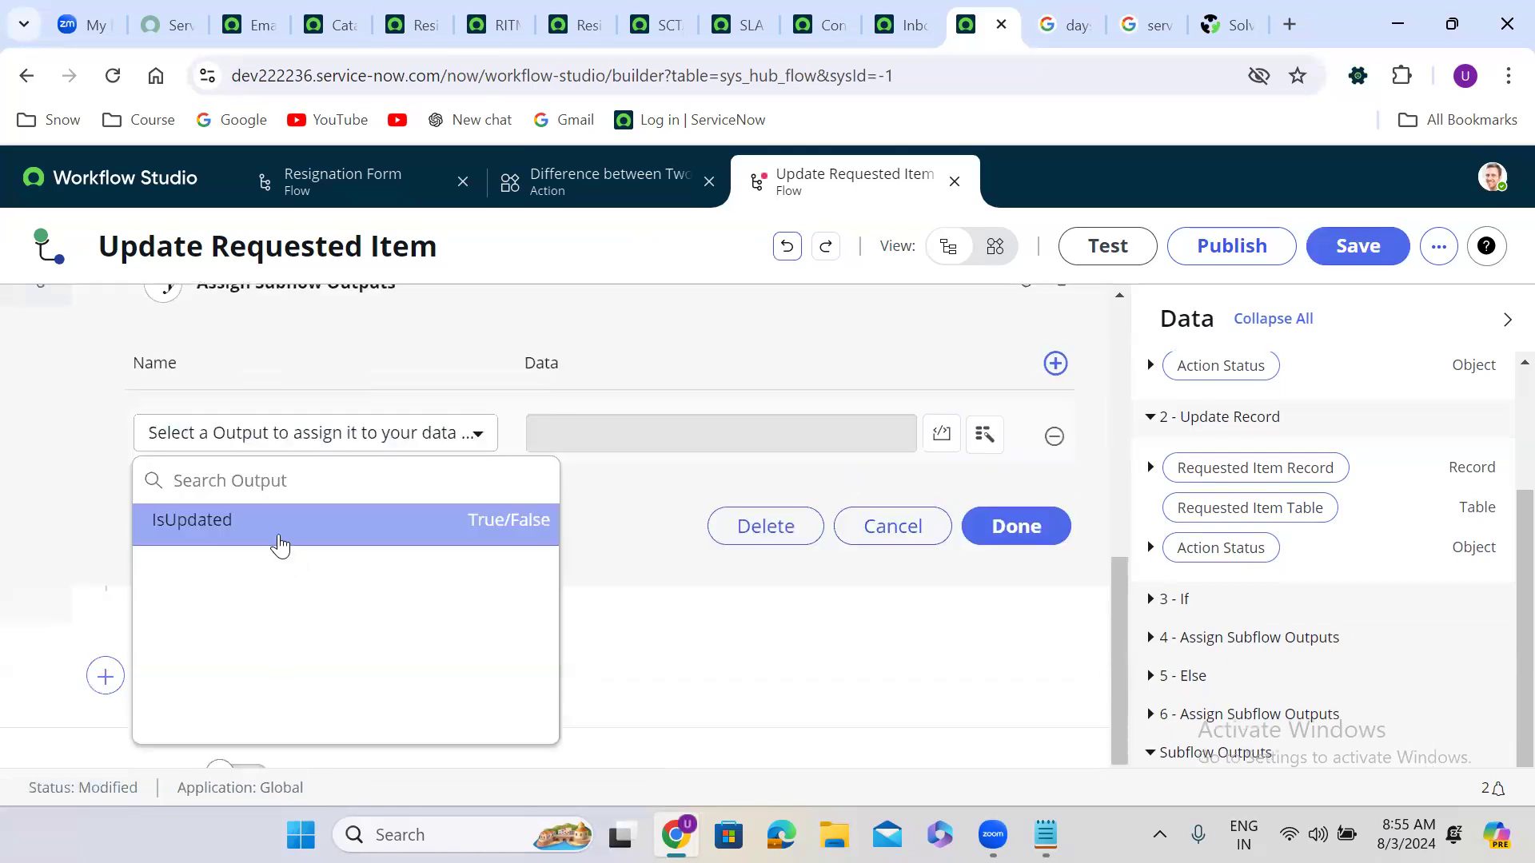
{"action": "left_click", "coordinate": [280, 543]}
{"action": "left_click", "coordinate": [995, 528]}
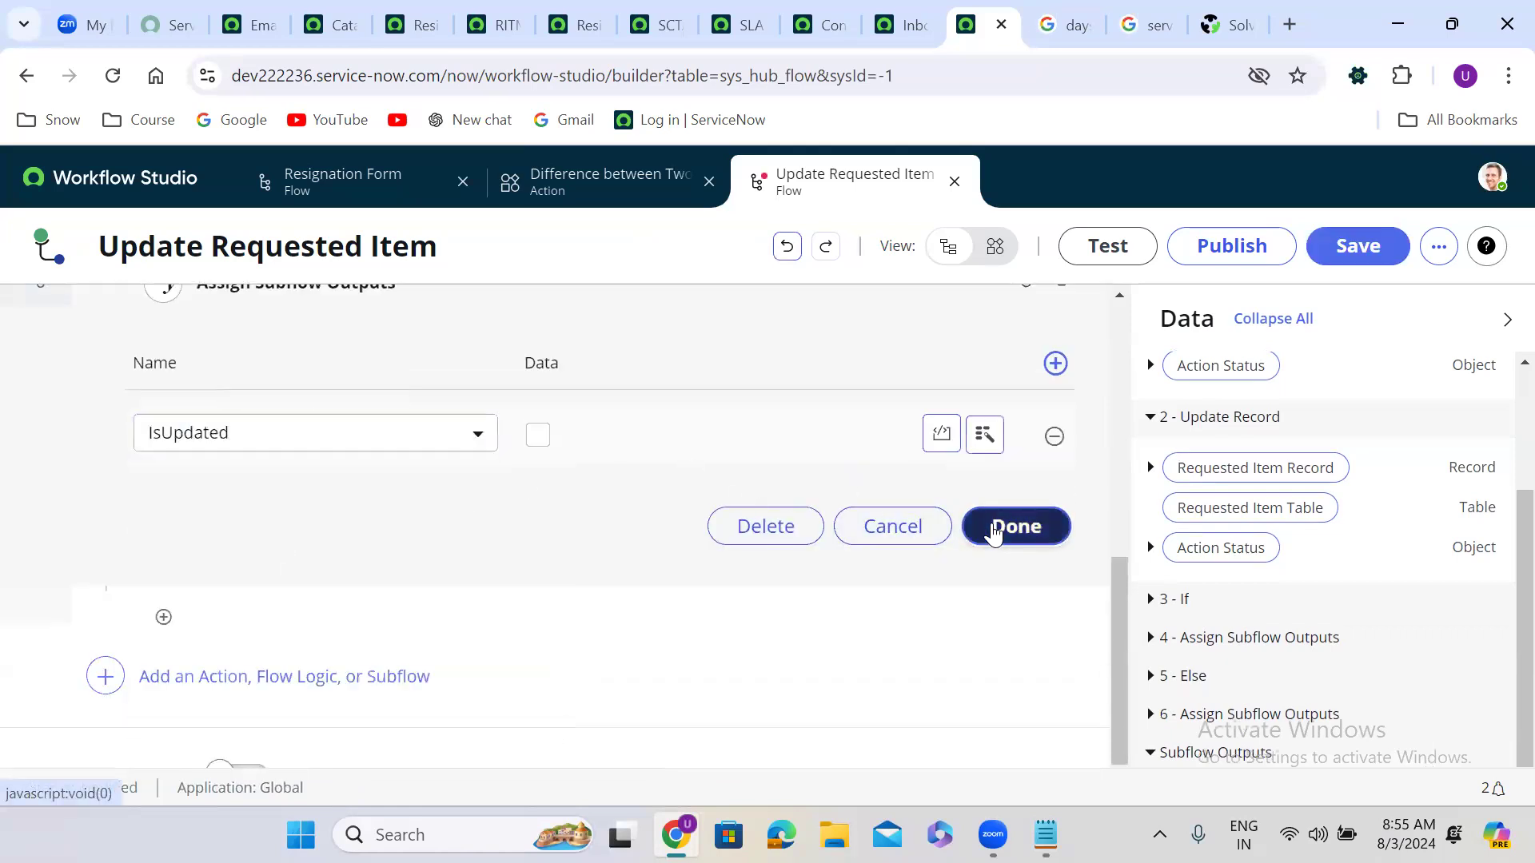
Step: Publish and confirm the Update Requested Item subflow, then reopen the Resignation Form flow
{"action": "left_click", "coordinate": [1235, 248]}
{"action": "left_click", "coordinate": [1037, 519]}
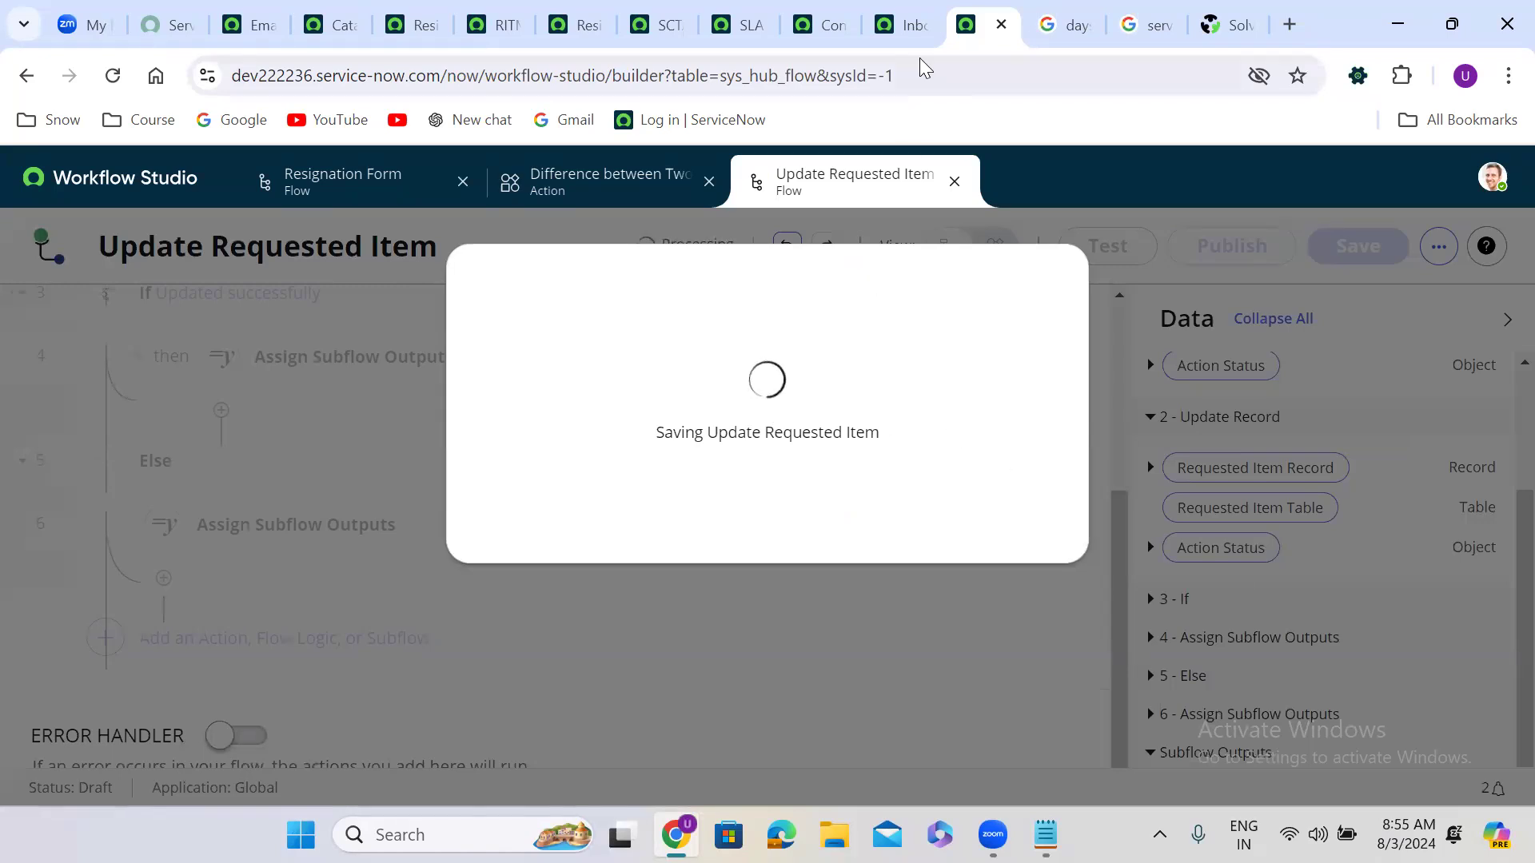
{"action": "left_click", "coordinate": [904, 12]}
{"action": "left_click", "coordinate": [977, 19]}
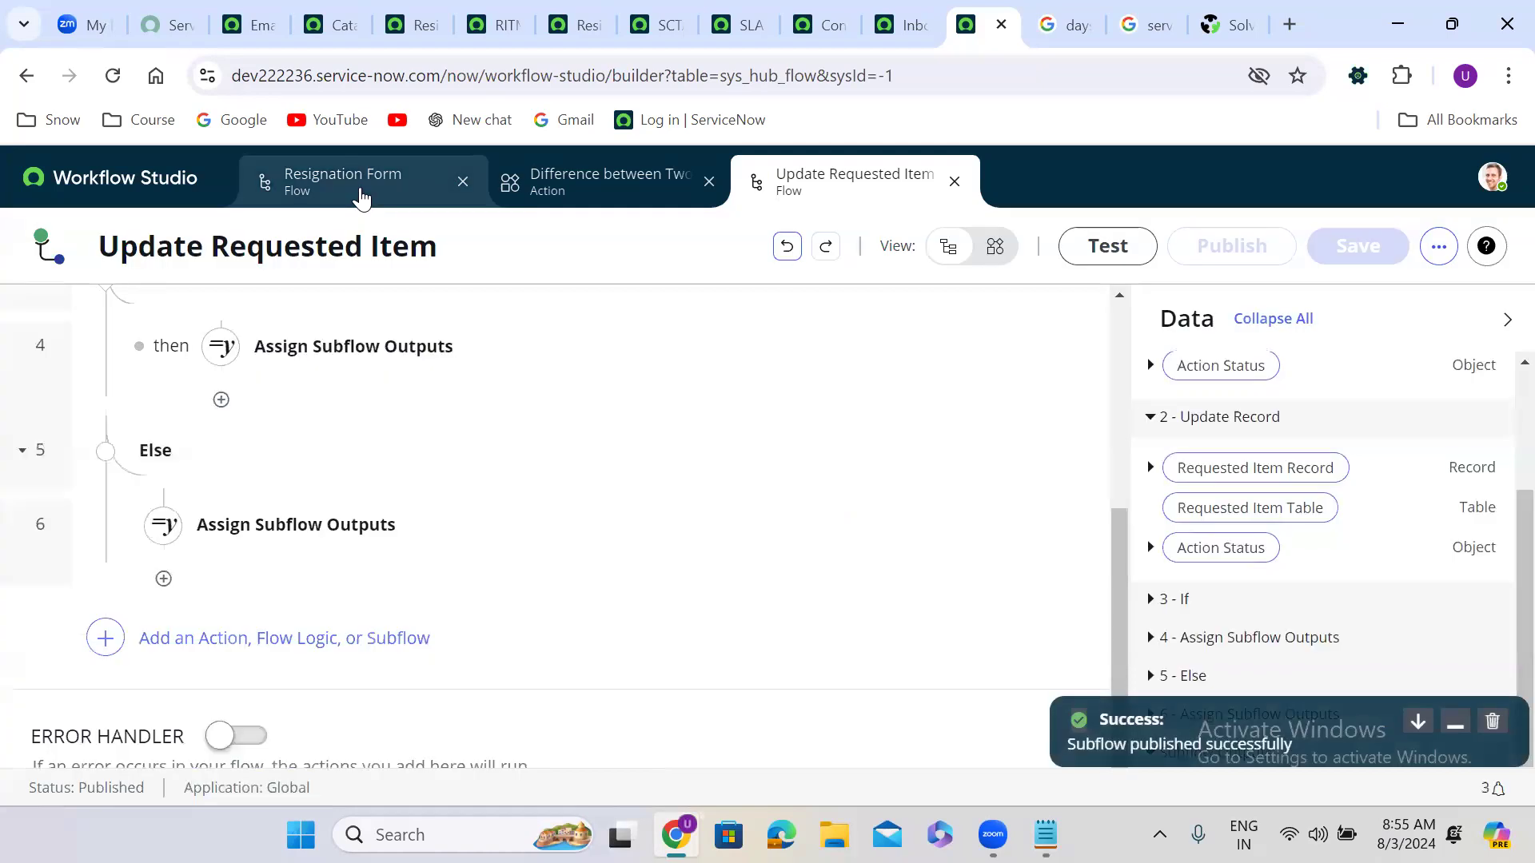
{"action": "left_click", "coordinate": [360, 194]}
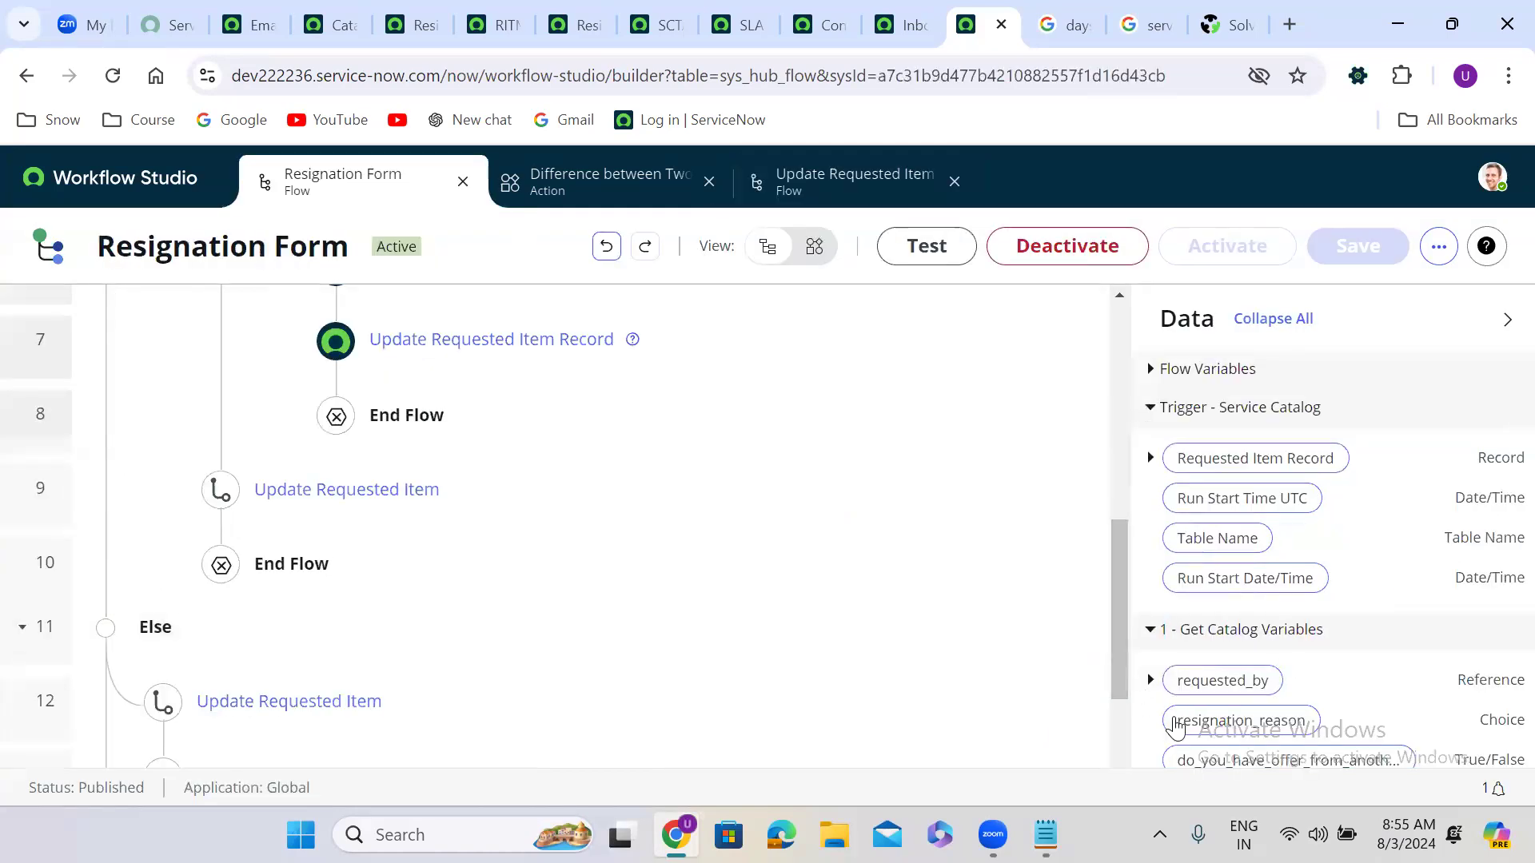
Step: Reload the Resignation Form flow page and scroll to the Update Requested Item steps 9 and 12
{"action": "left_click_drag", "start_coordinate": [1125, 673], "coordinate": [1131, 772]}
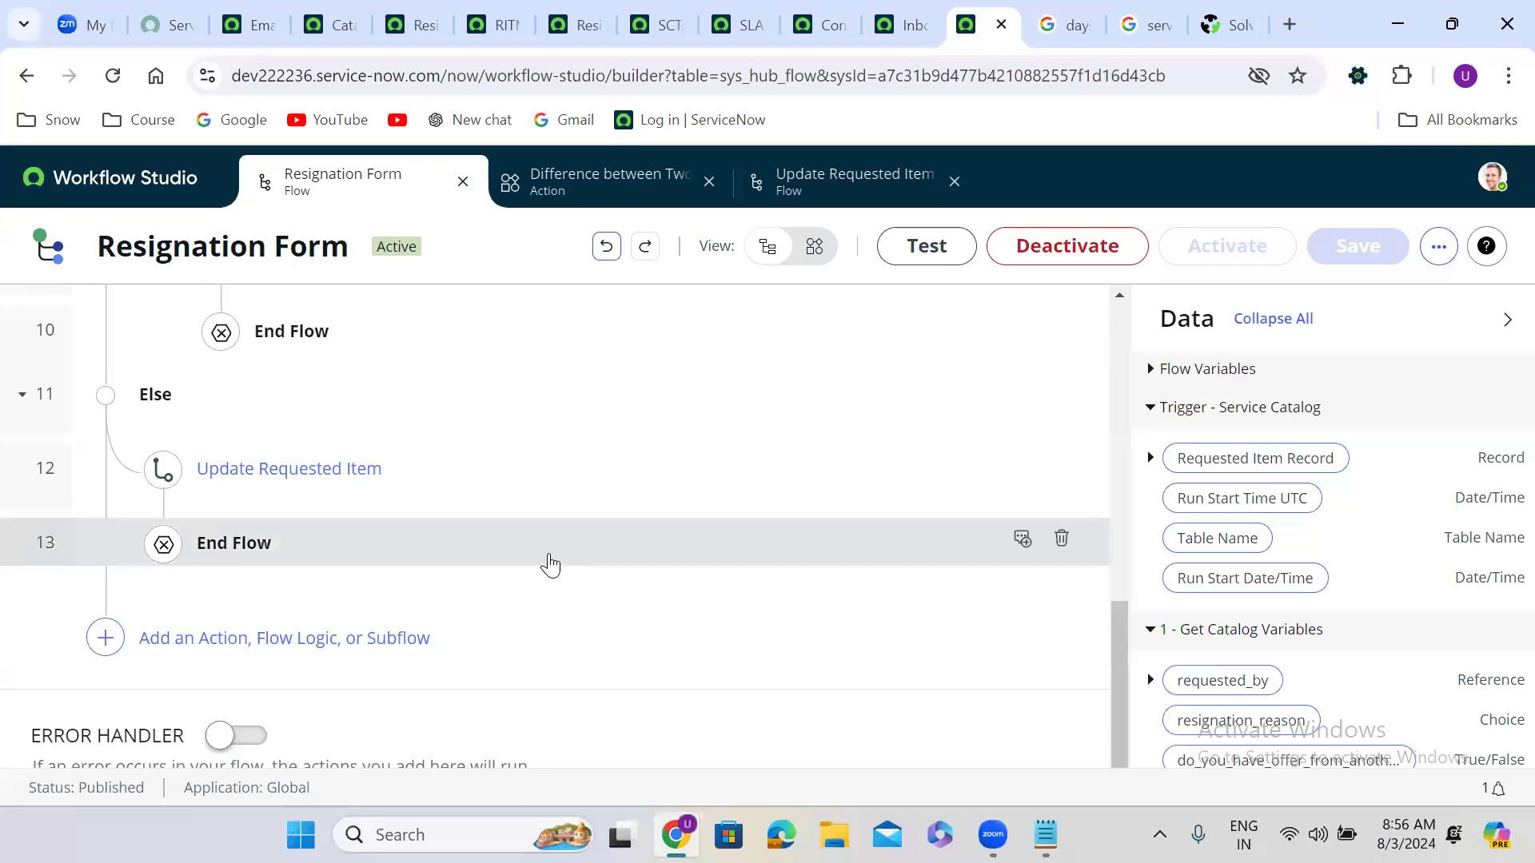
{"action": "left_click", "coordinate": [486, 476]}
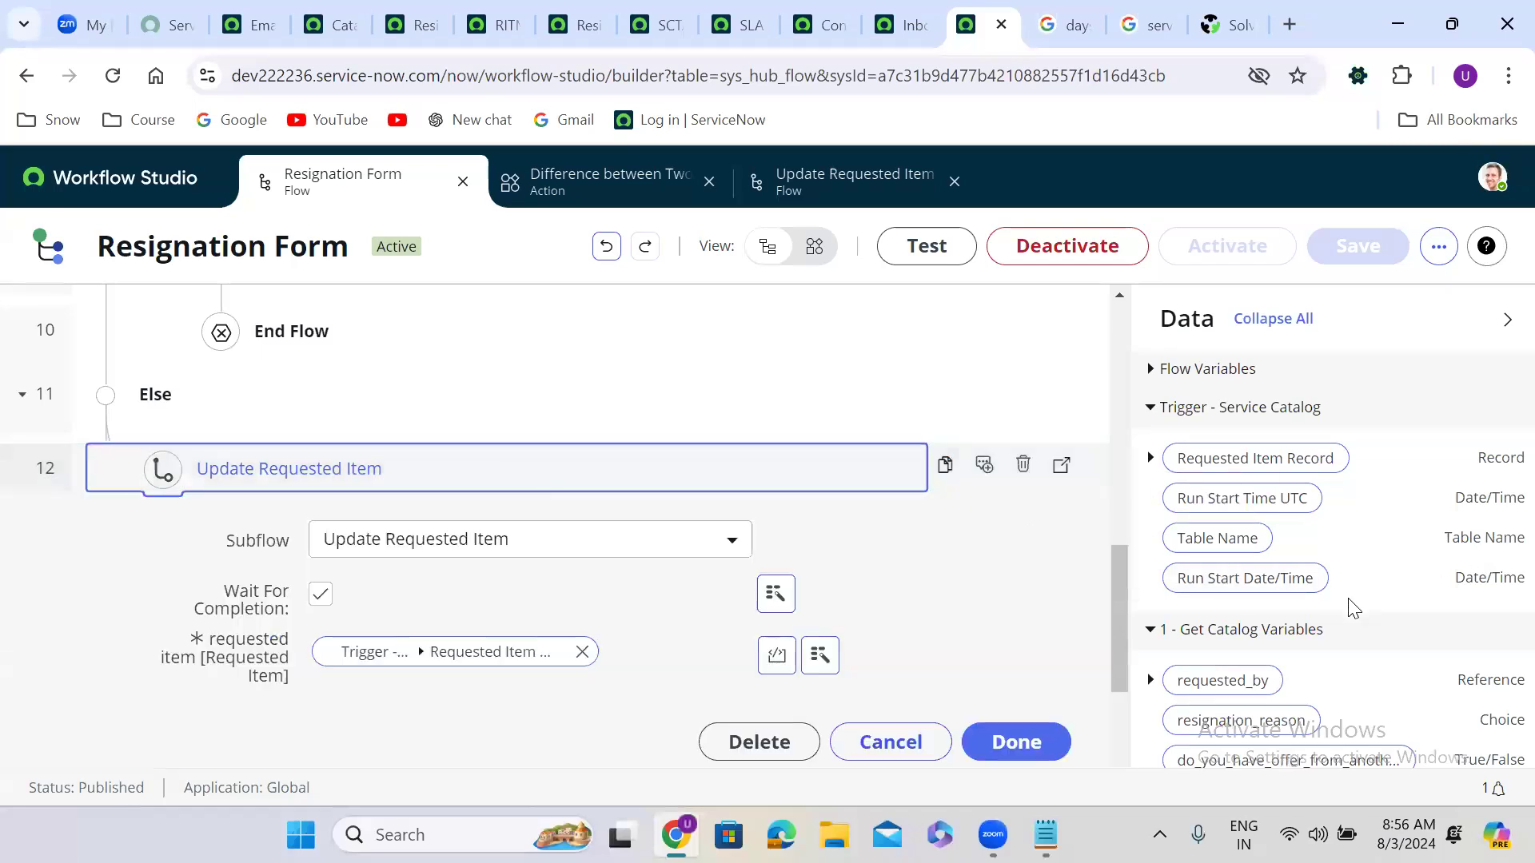
{"action": "left_click", "coordinate": [1329, 690]}
{"action": "scroll", "coordinate": [1329, 690], "scroll_direction": "down", "scroll_amount": 2}
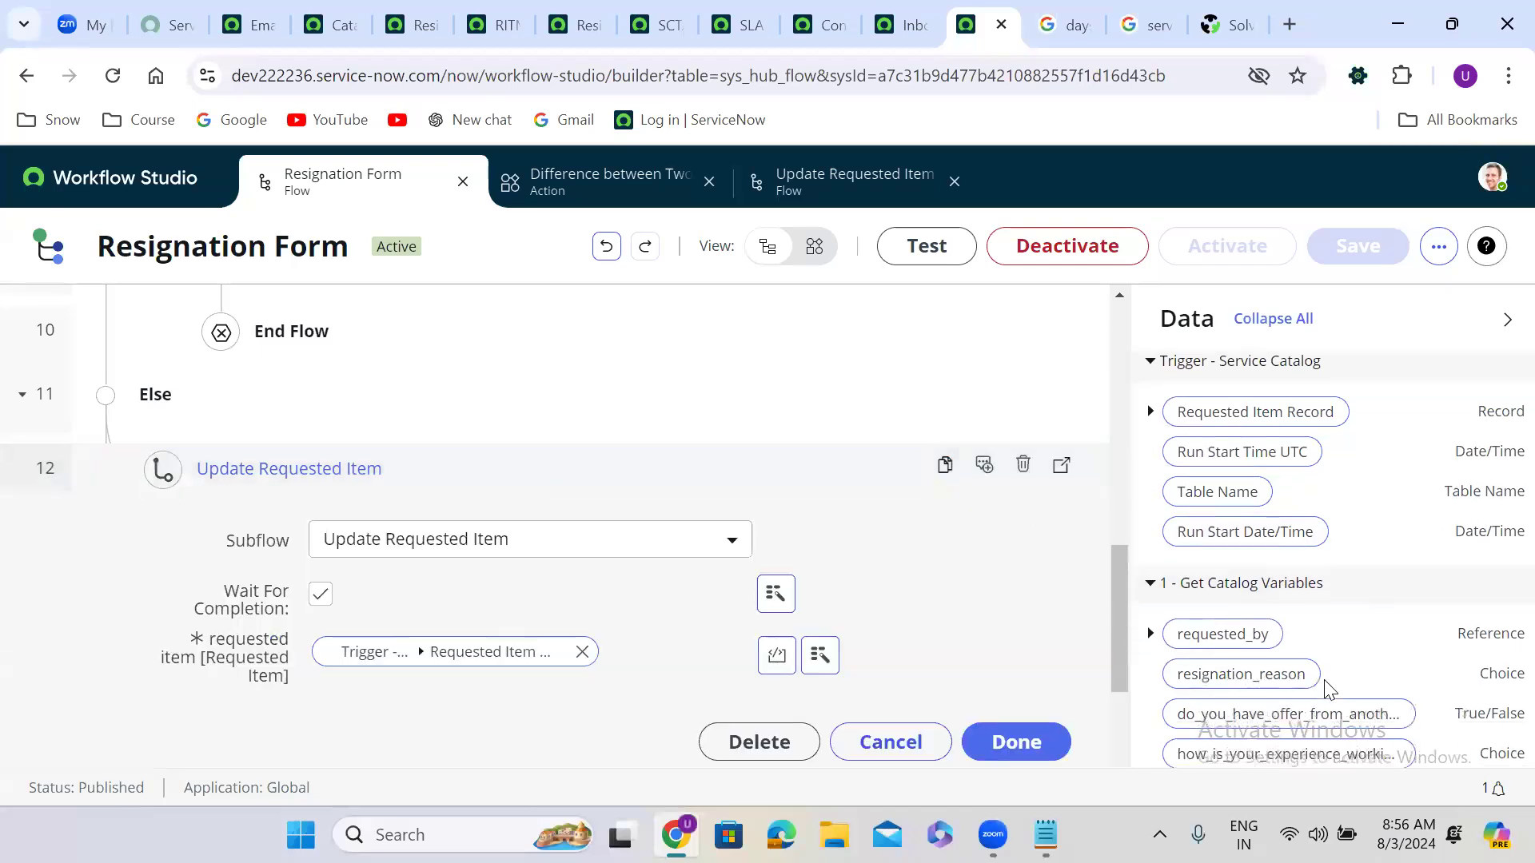
{"action": "scroll", "coordinate": [1324, 690], "scroll_direction": "down", "scroll_amount": 20}
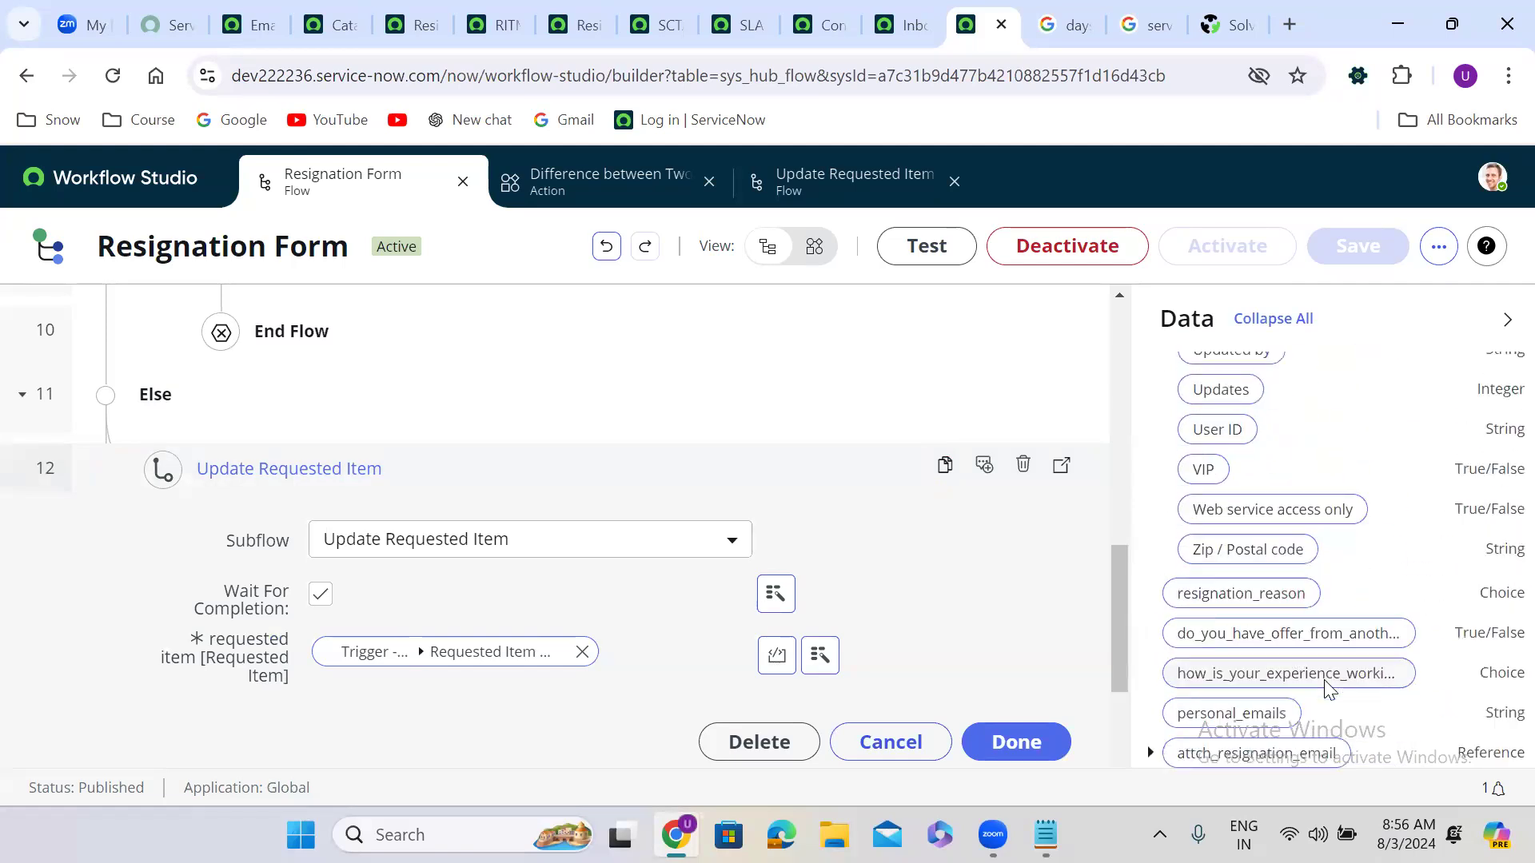
{"action": "scroll", "coordinate": [1325, 689], "scroll_direction": "down", "scroll_amount": 4}
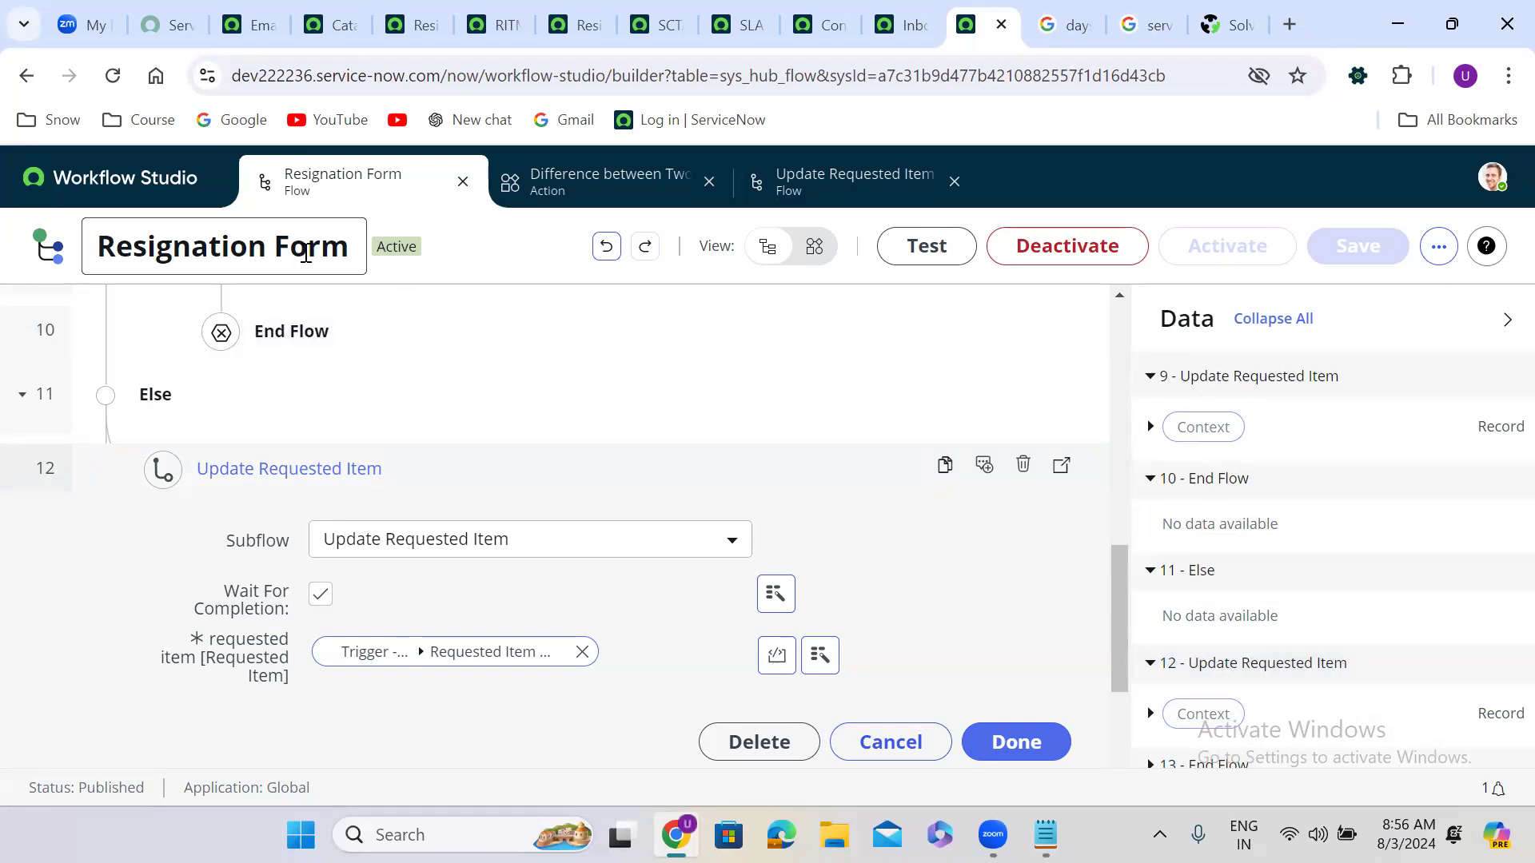
{"action": "left_click", "coordinate": [112, 80]}
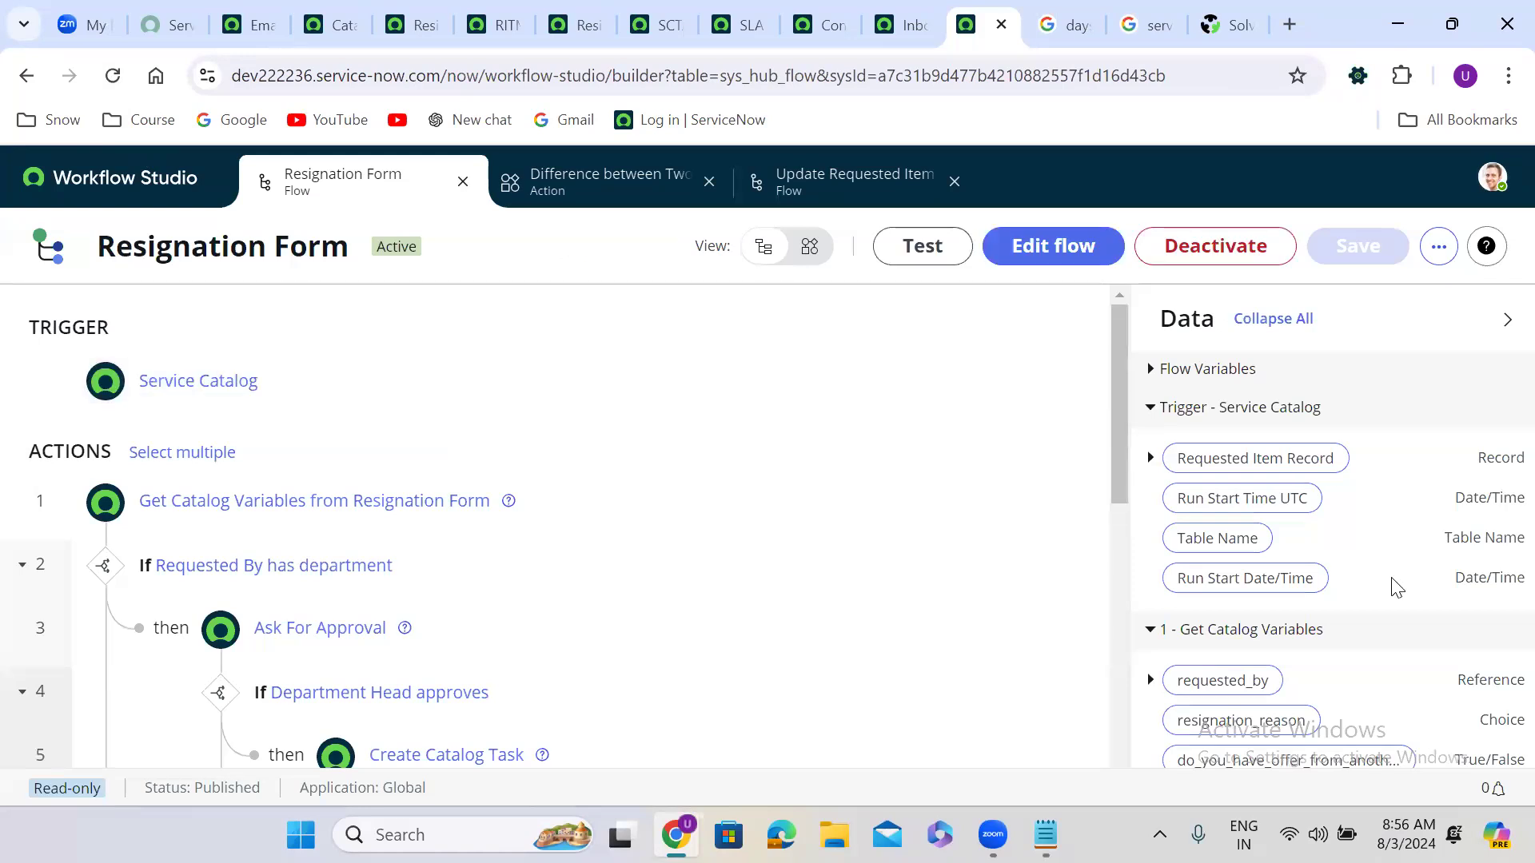
{"action": "scroll", "coordinate": [1395, 588], "scroll_direction": "down", "scroll_amount": 15}
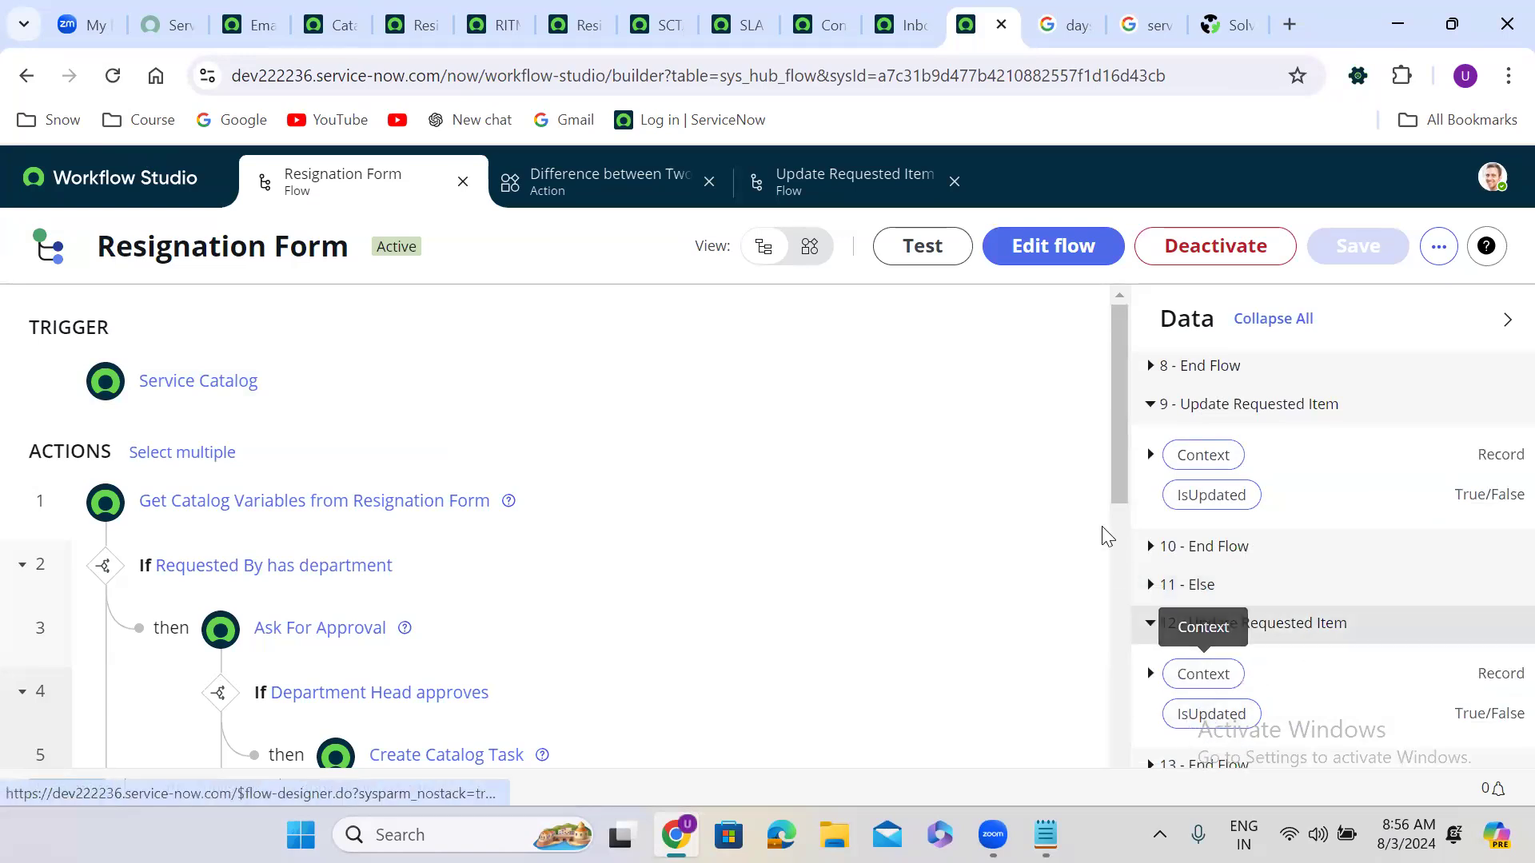
{"action": "left_click_drag", "start_coordinate": [1117, 470], "coordinate": [1148, 822]}
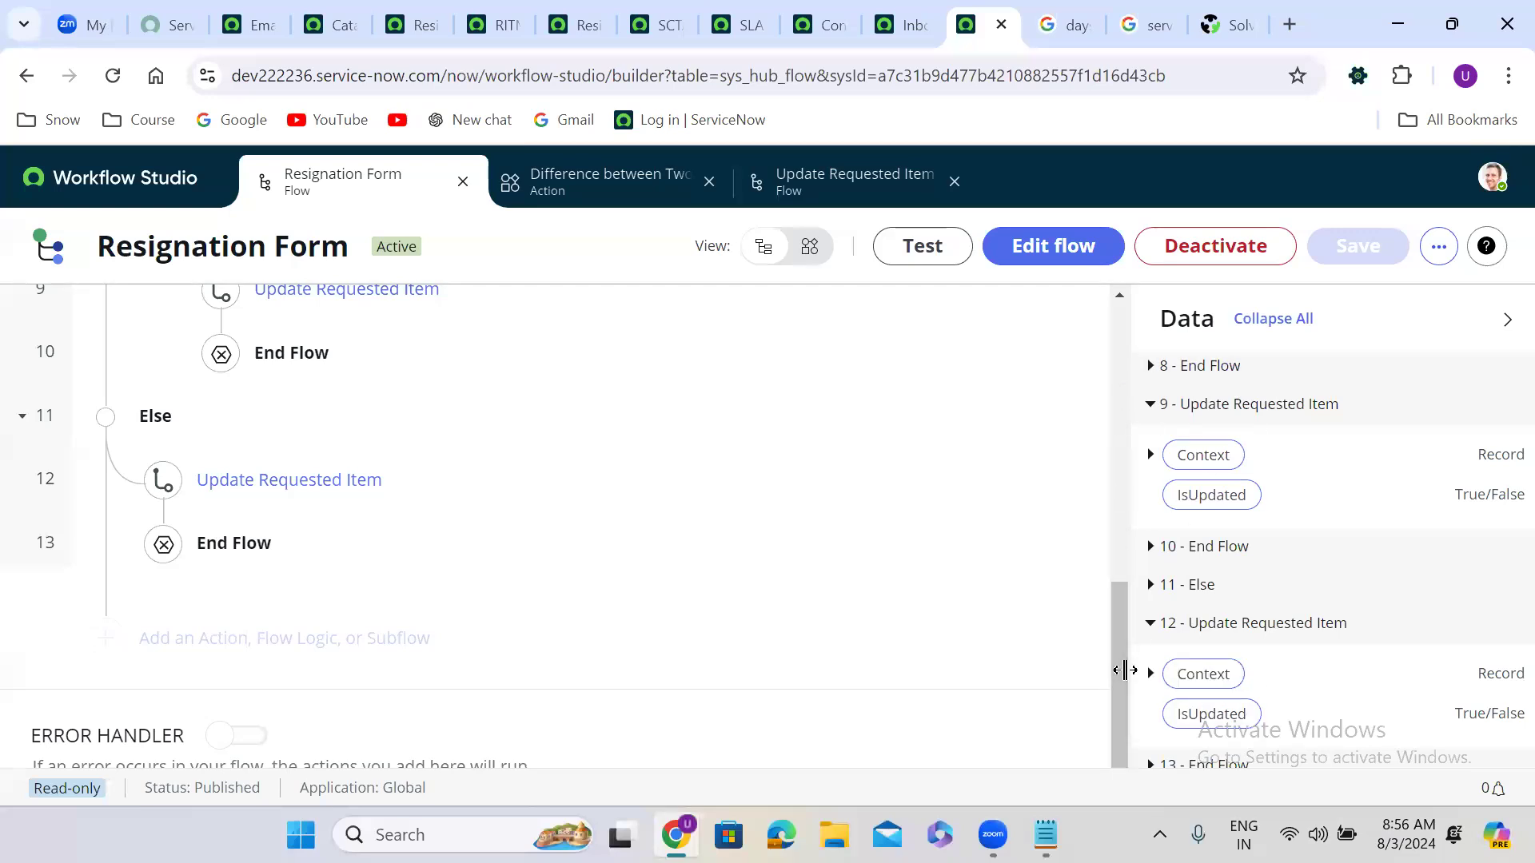
{"action": "left_click_drag", "start_coordinate": [1119, 669], "coordinate": [1133, 735]}
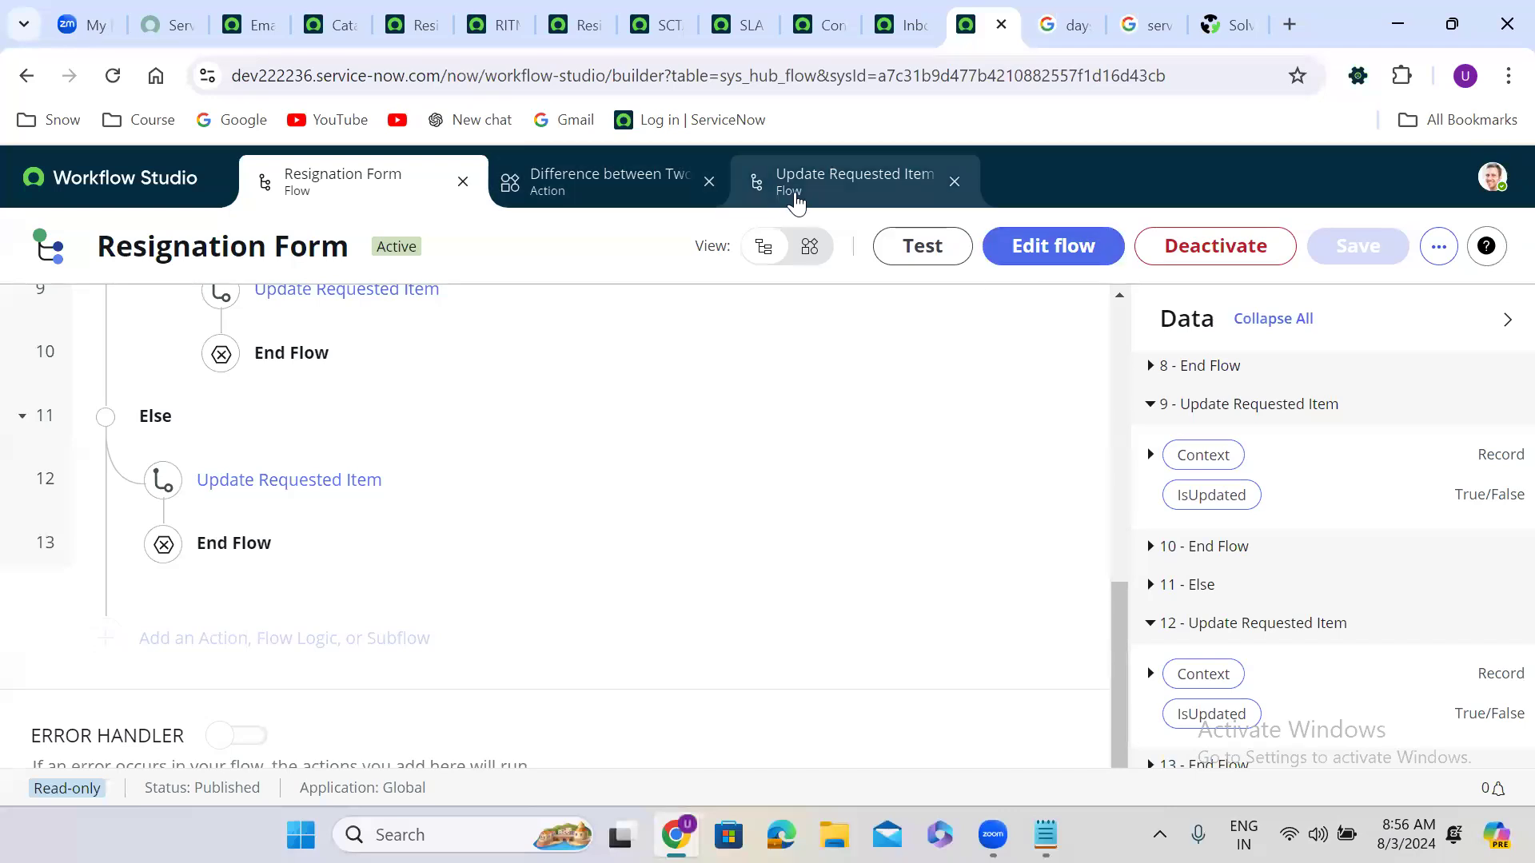
Step: Open the Update Requested Item subflow from Subflows and generate its code snippet, reviewing the try block
{"action": "left_click", "coordinate": [795, 199]}
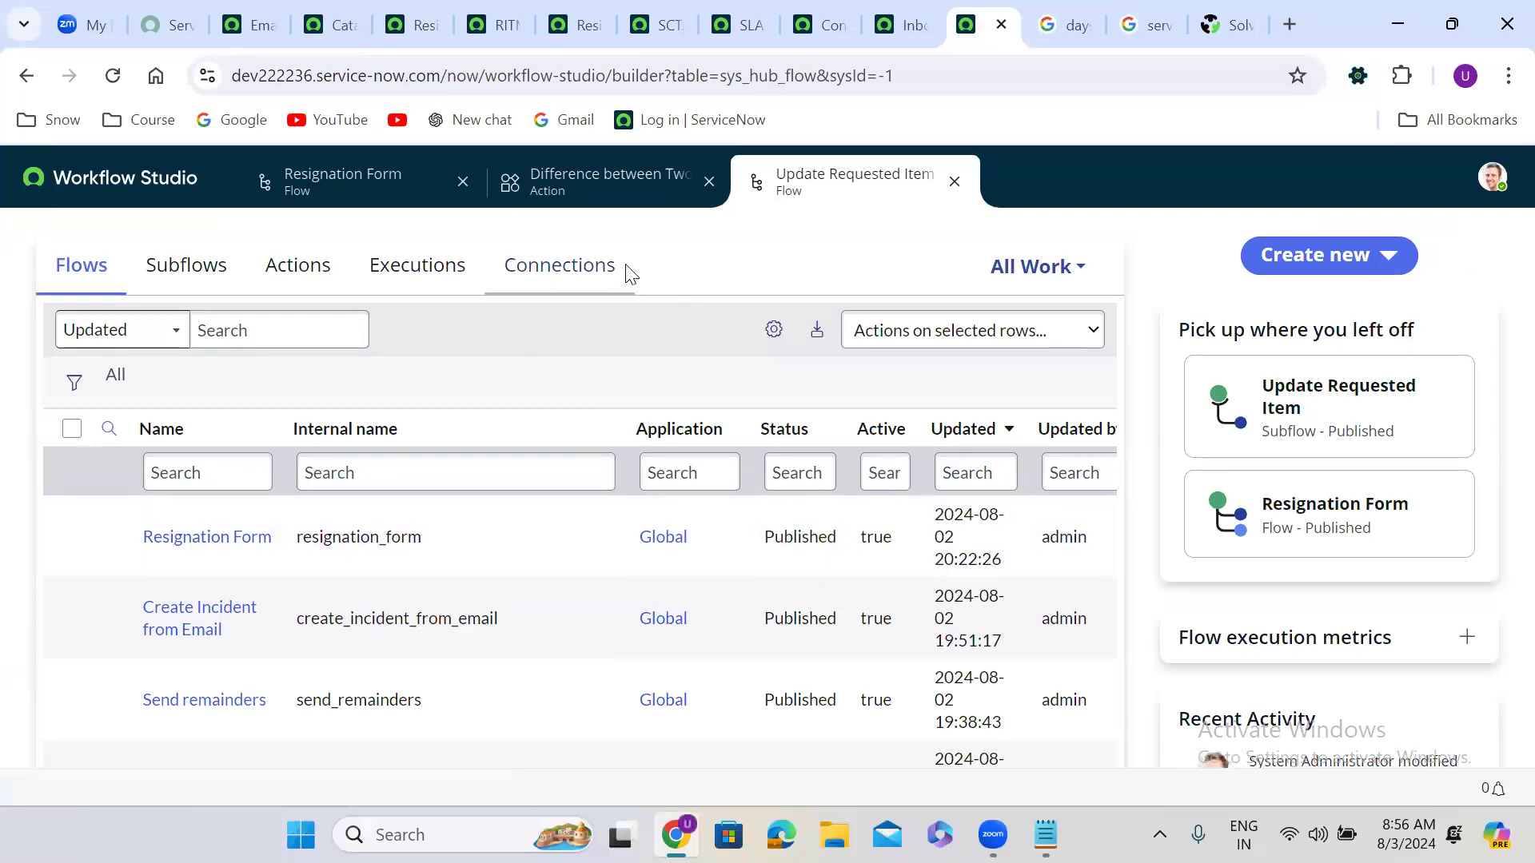
{"action": "left_click", "coordinate": [206, 274]}
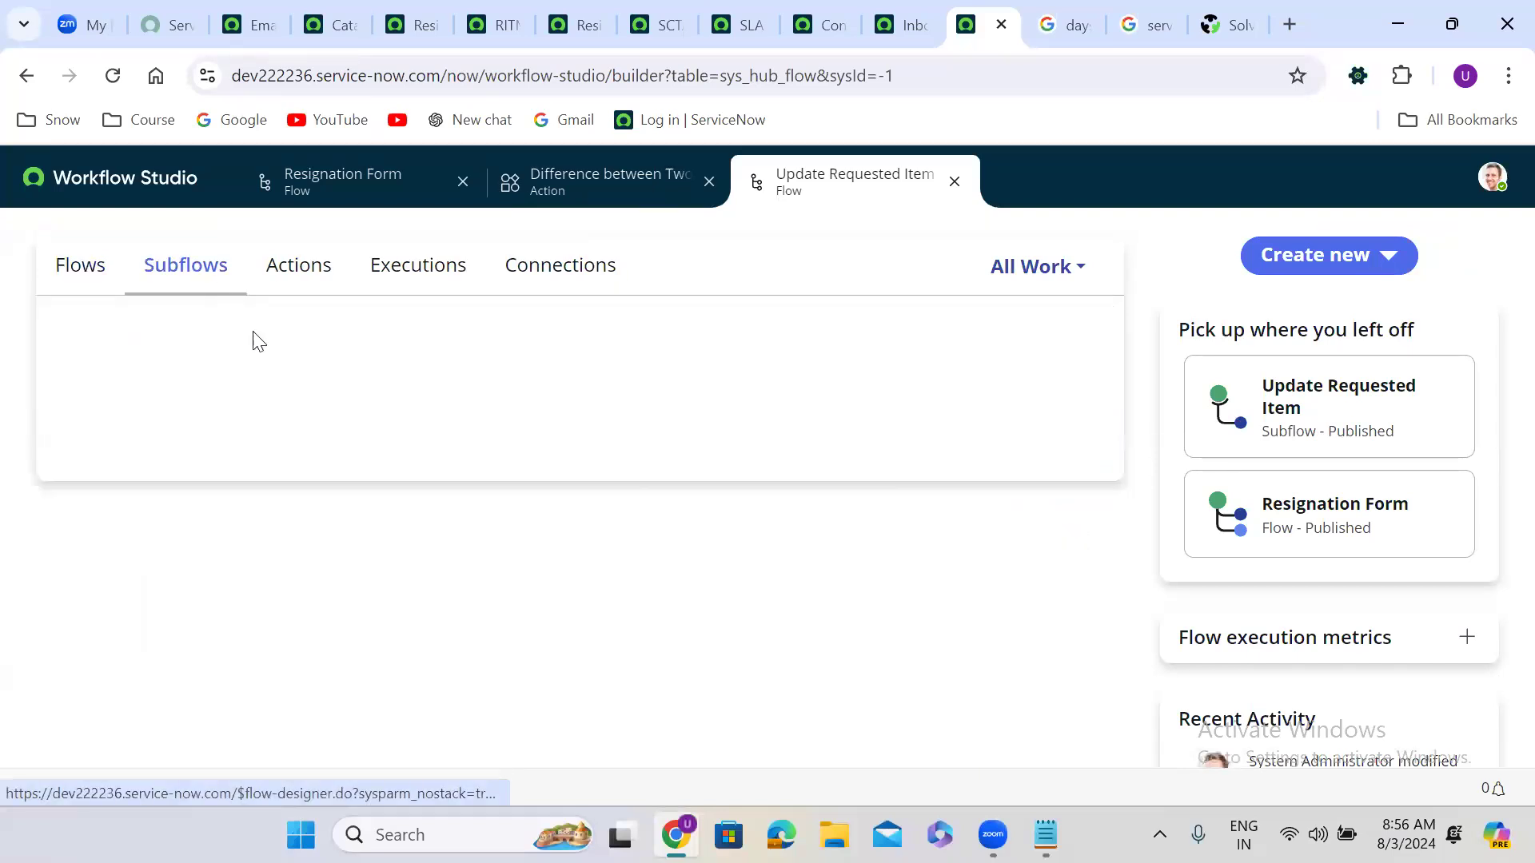
{"action": "left_click", "coordinate": [176, 549]}
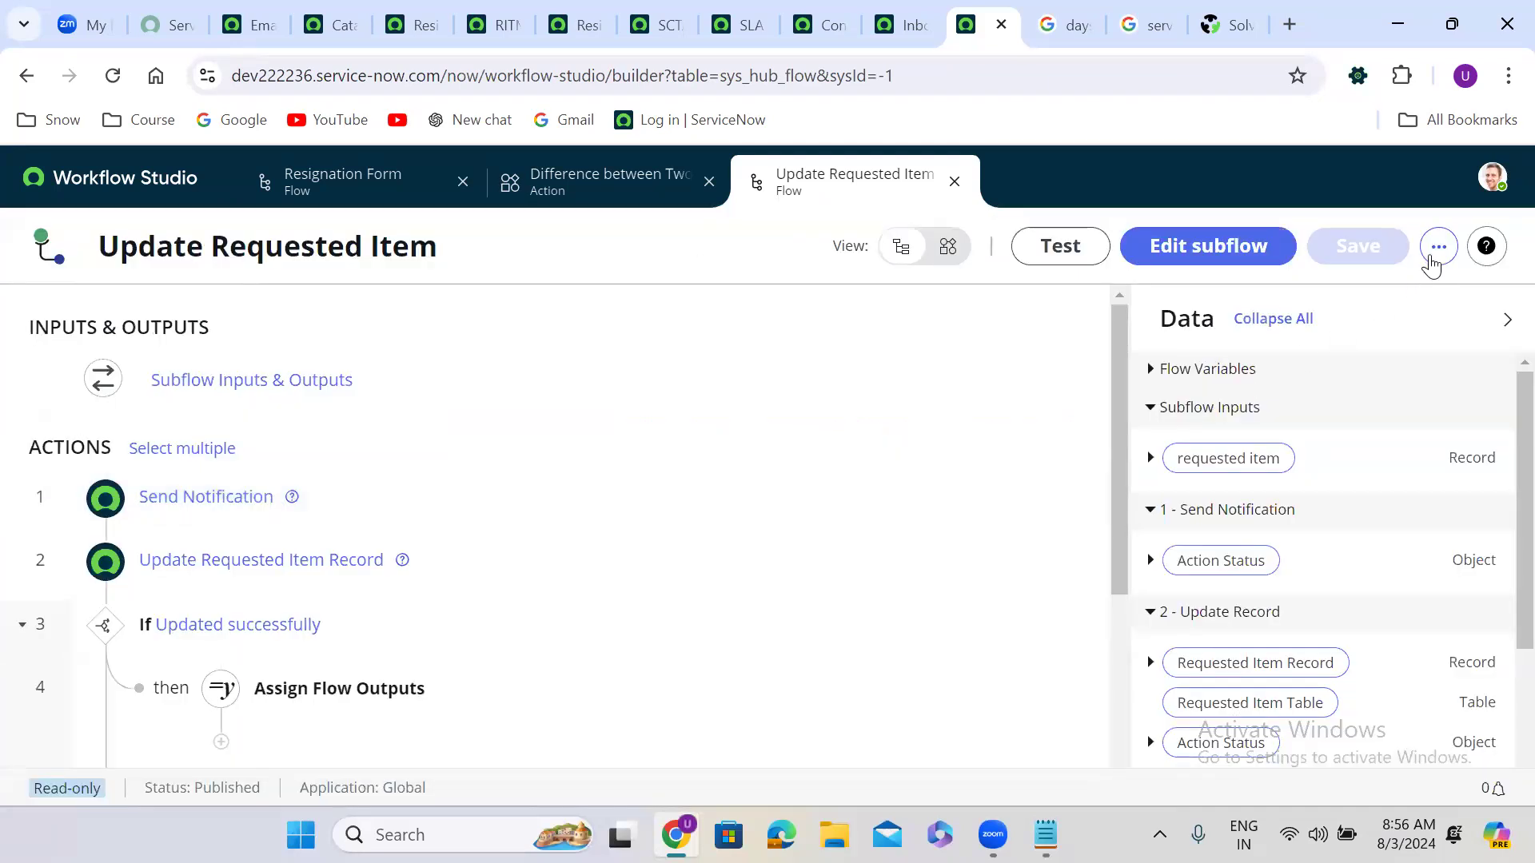
{"action": "left_click", "coordinate": [1437, 250]}
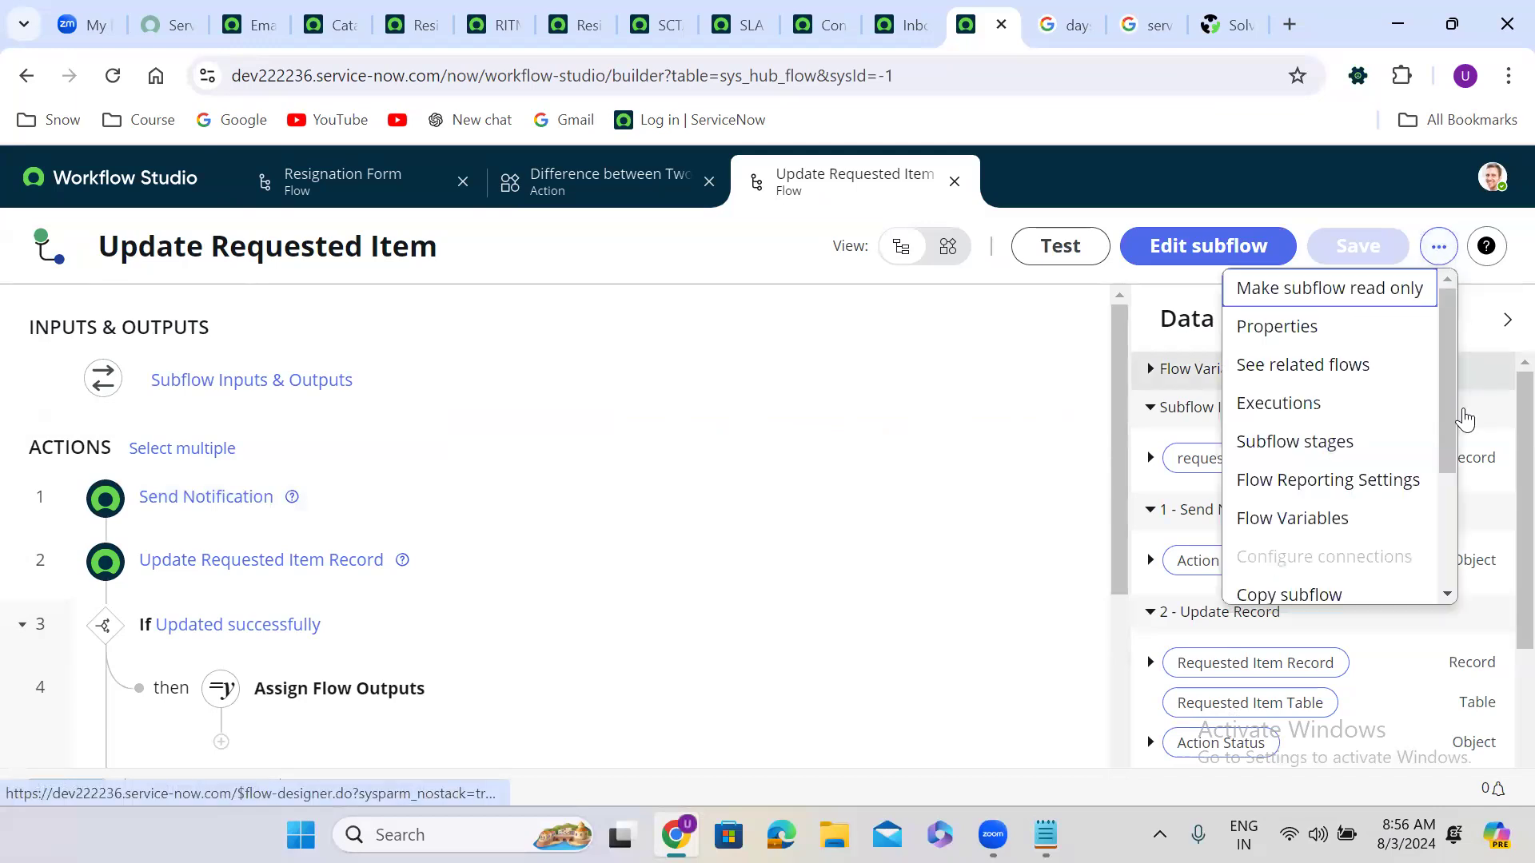
{"action": "scroll", "coordinate": [1450, 523], "scroll_direction": "down", "scroll_amount": 3}
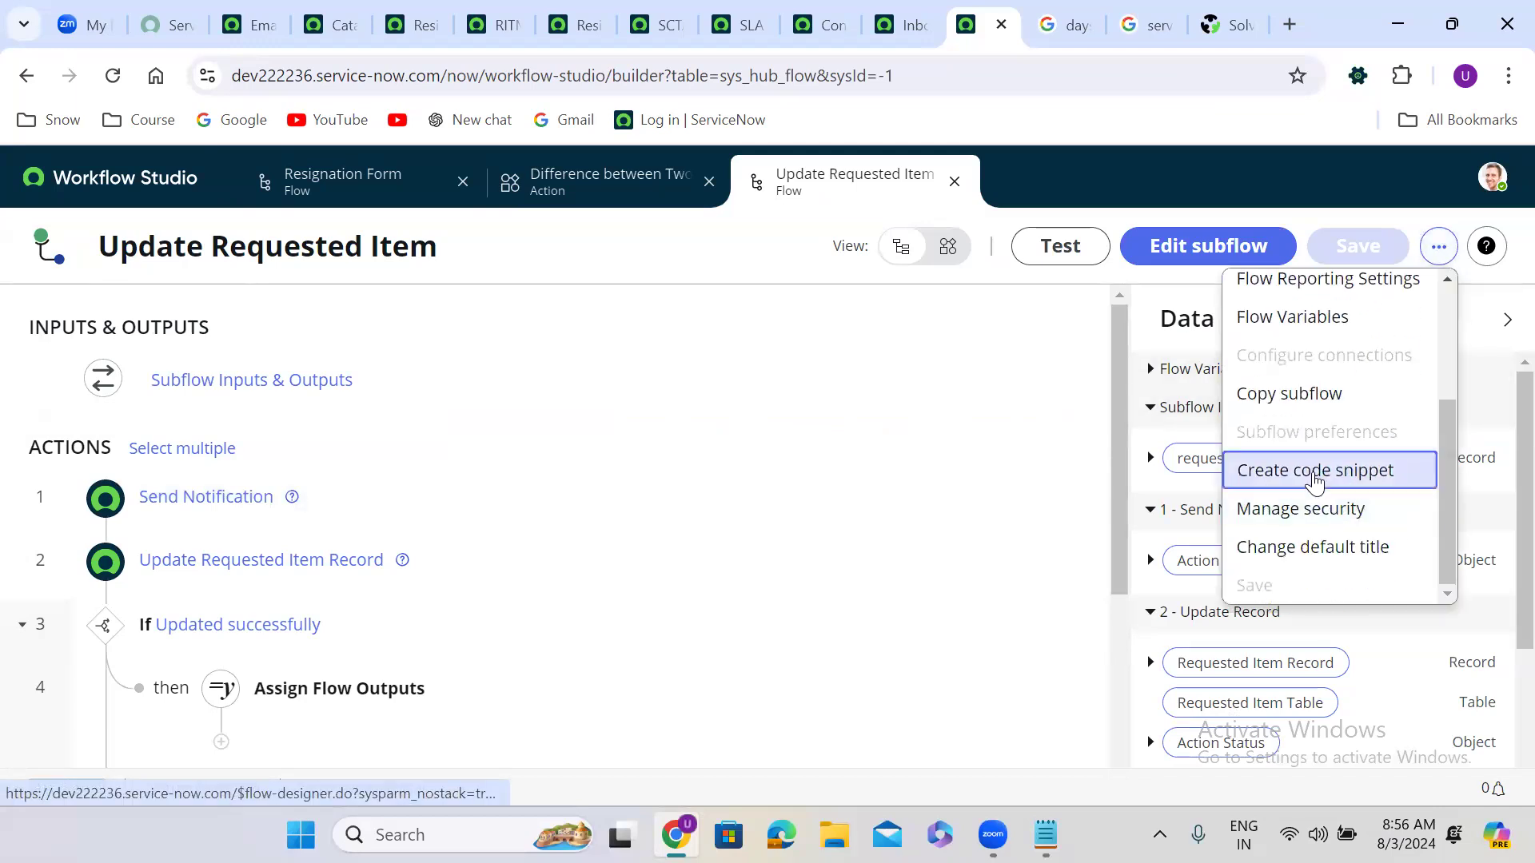
{"action": "left_click", "coordinate": [1315, 478]}
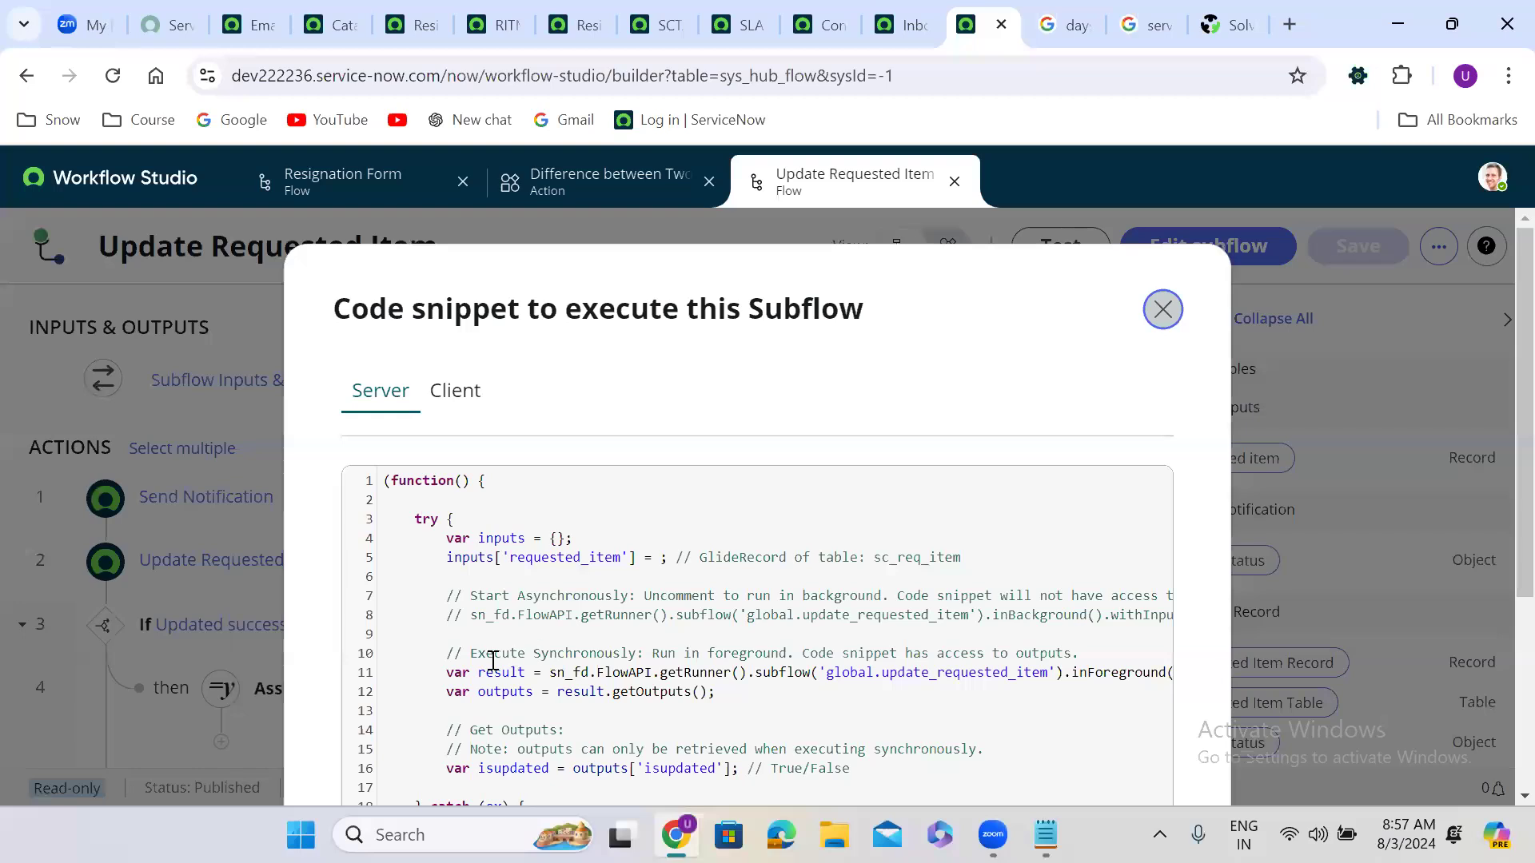
{"action": "left_click", "coordinate": [429, 623]}
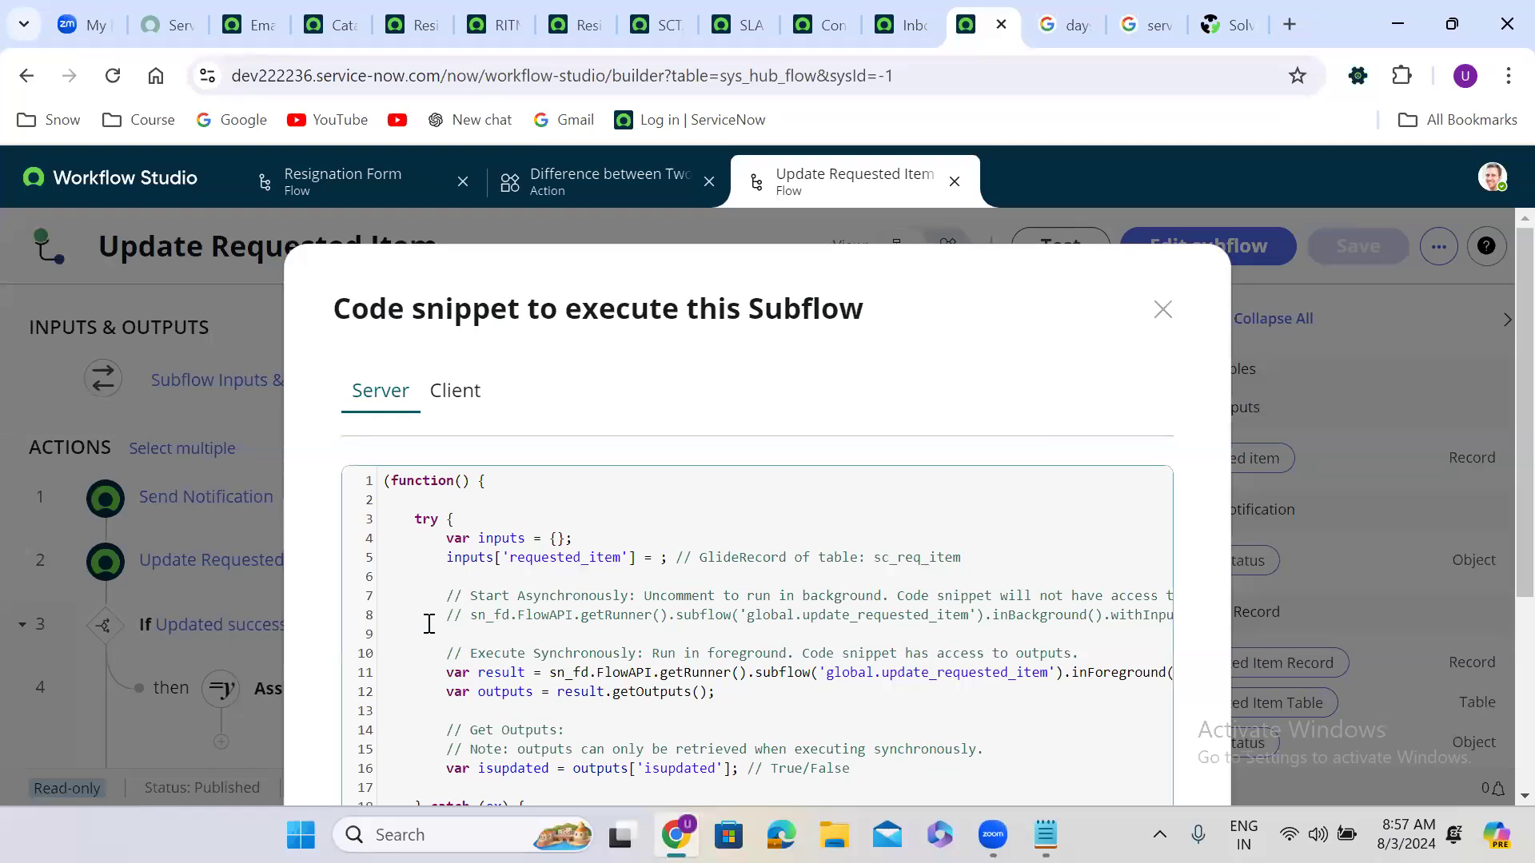
{"action": "scroll", "coordinate": [946, 388], "scroll_direction": "down", "scroll_amount": 3}
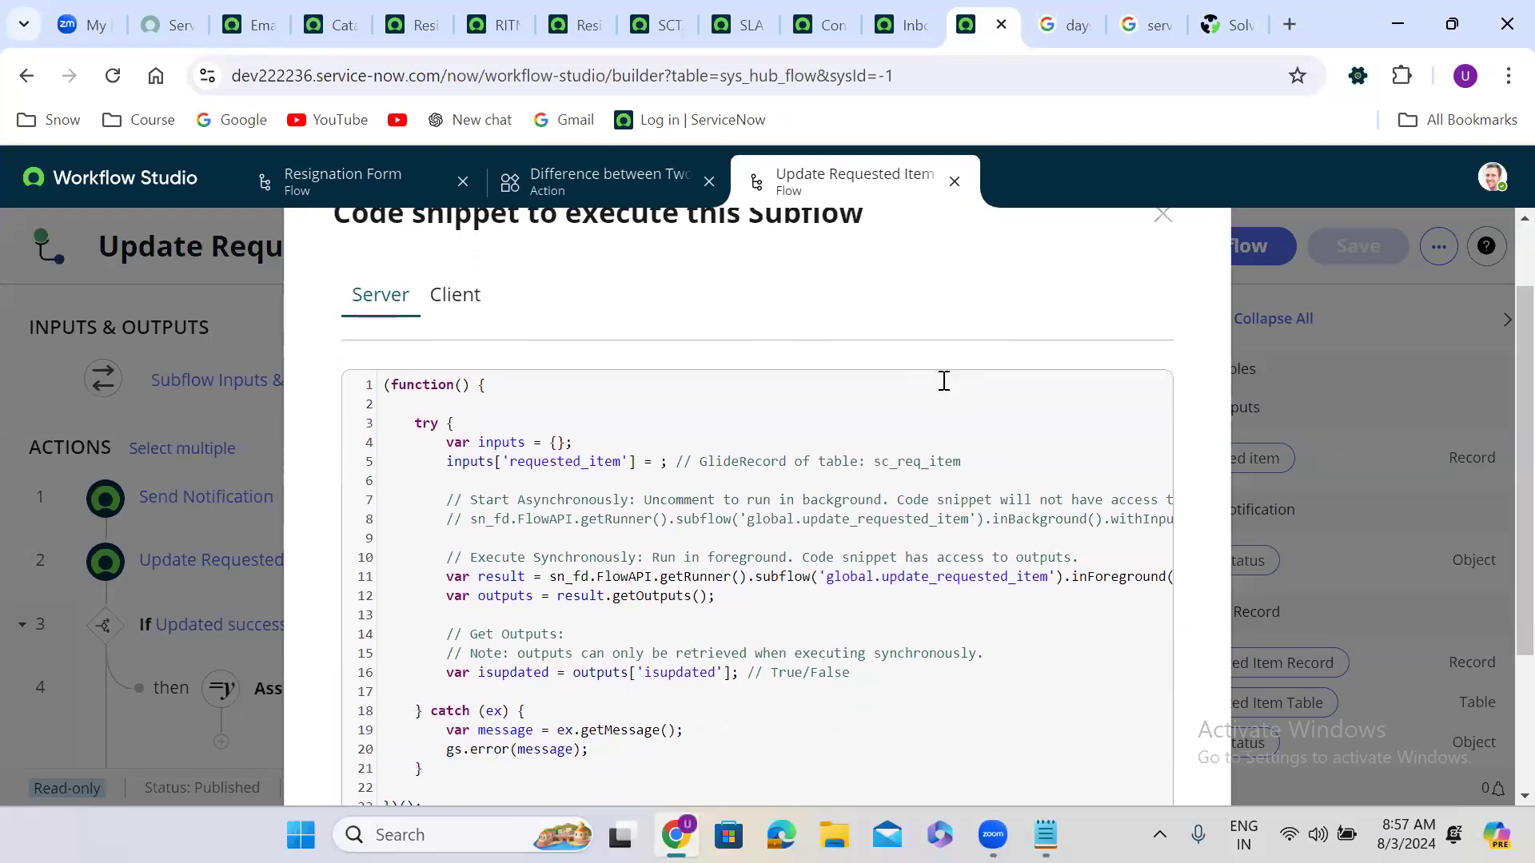
{"action": "left_click_drag", "start_coordinate": [445, 352], "coordinate": [872, 584]}
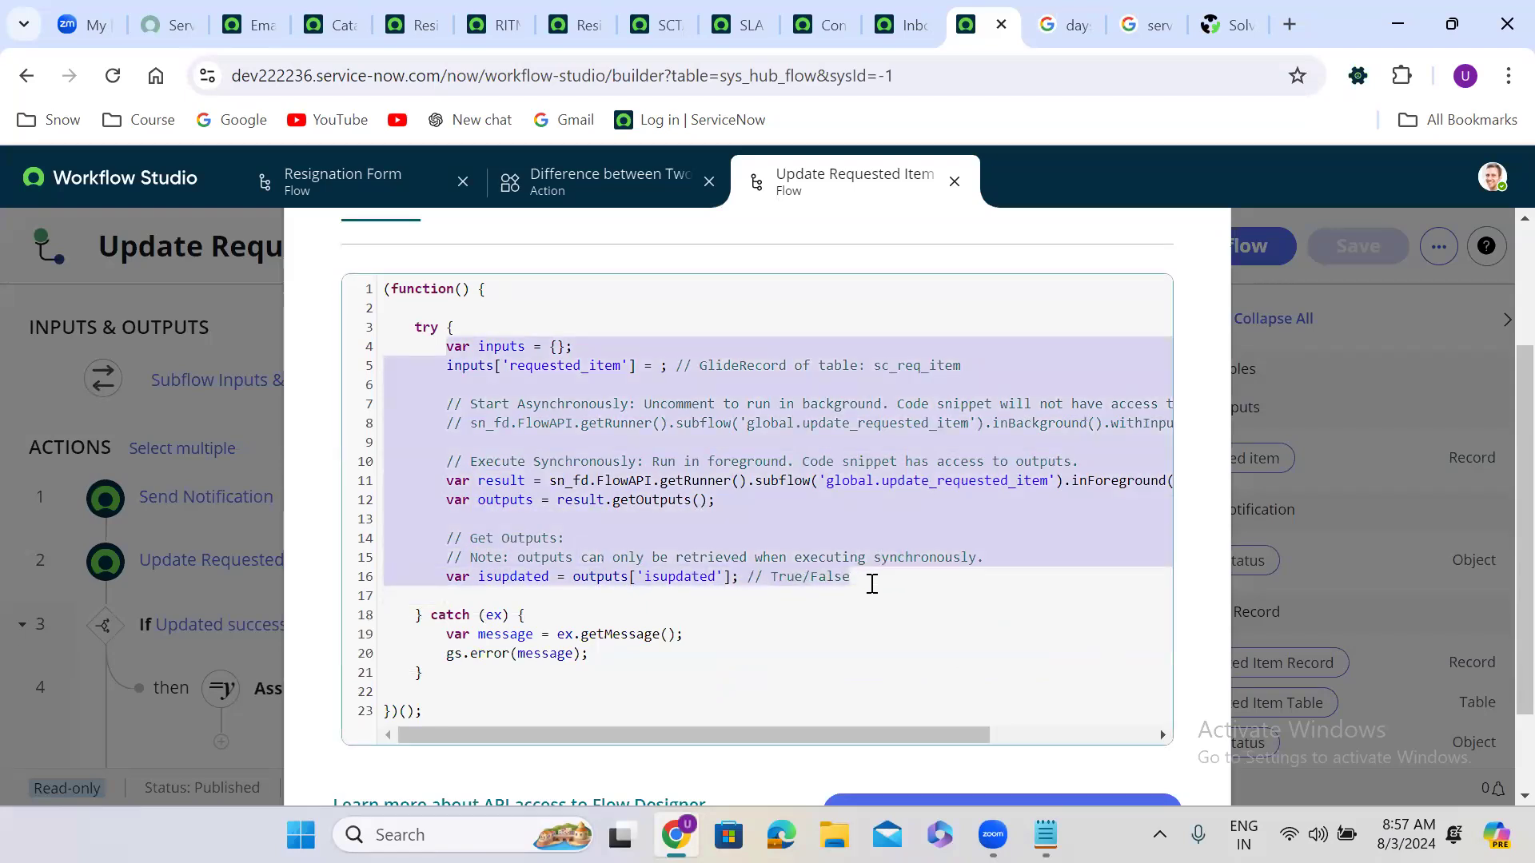
{"action": "left_click", "coordinate": [657, 268]}
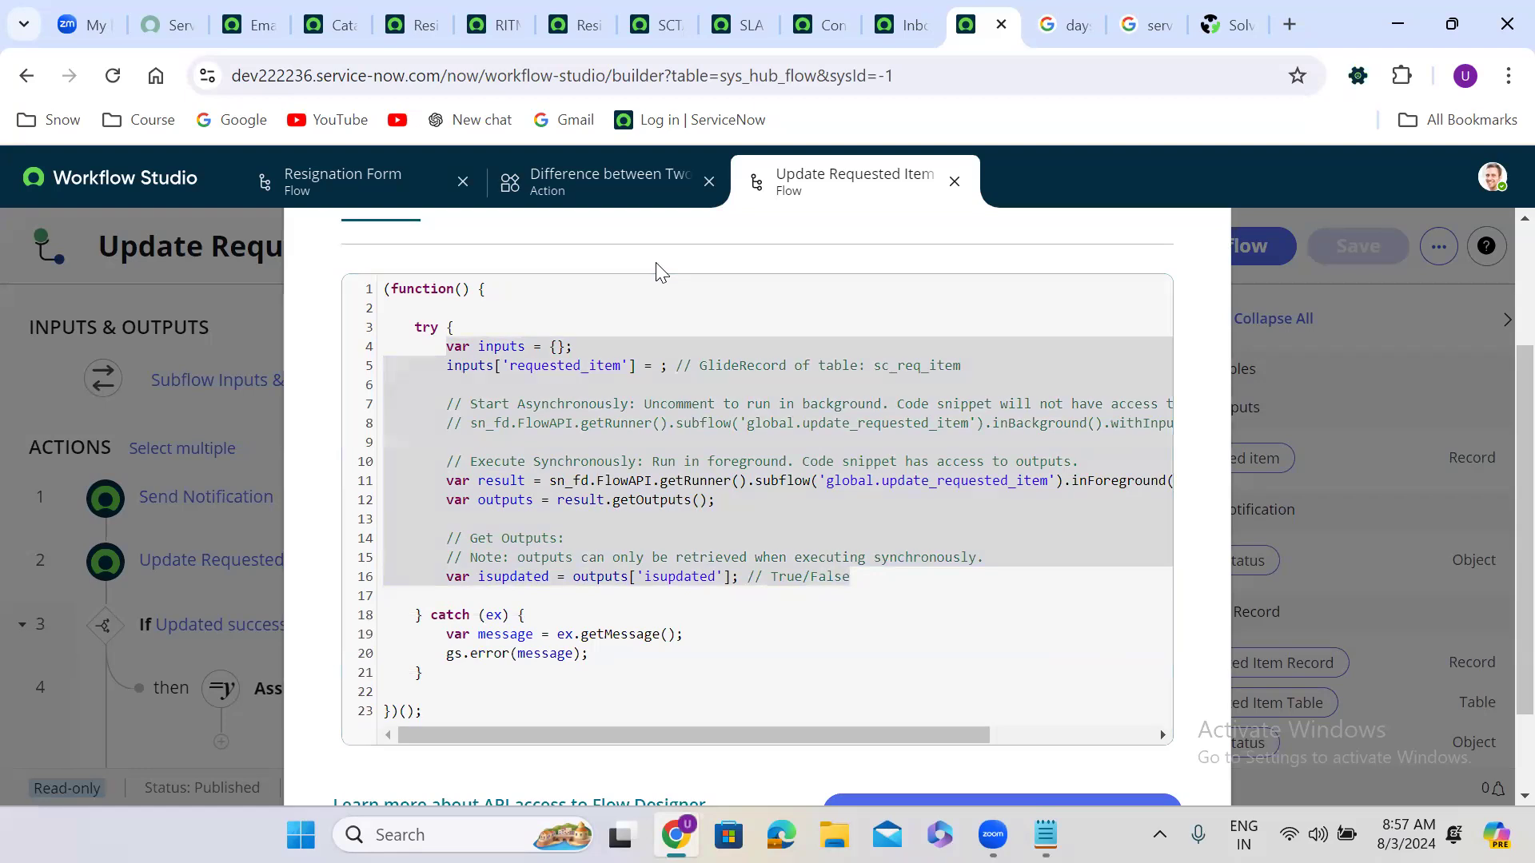
{"action": "scroll", "coordinate": [658, 268], "scroll_direction": "up", "scroll_amount": 1}
Step: View the Client snippet's GlideFlow startSubflow call, then close the subflow
{"action": "left_click", "coordinate": [458, 320]}
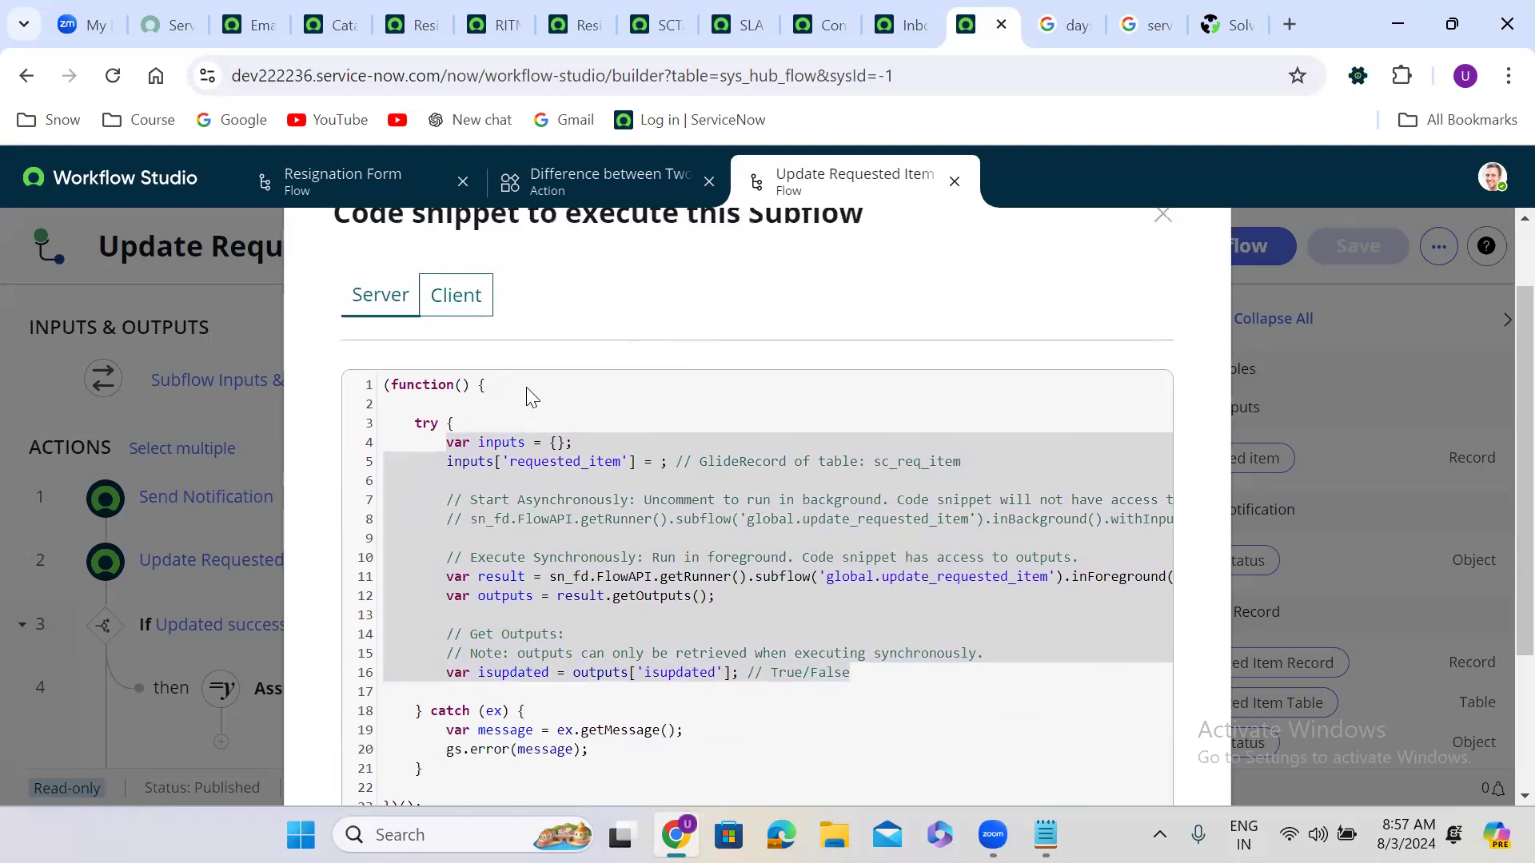
{"action": "left_click_drag", "start_coordinate": [406, 512], "coordinate": [624, 775]}
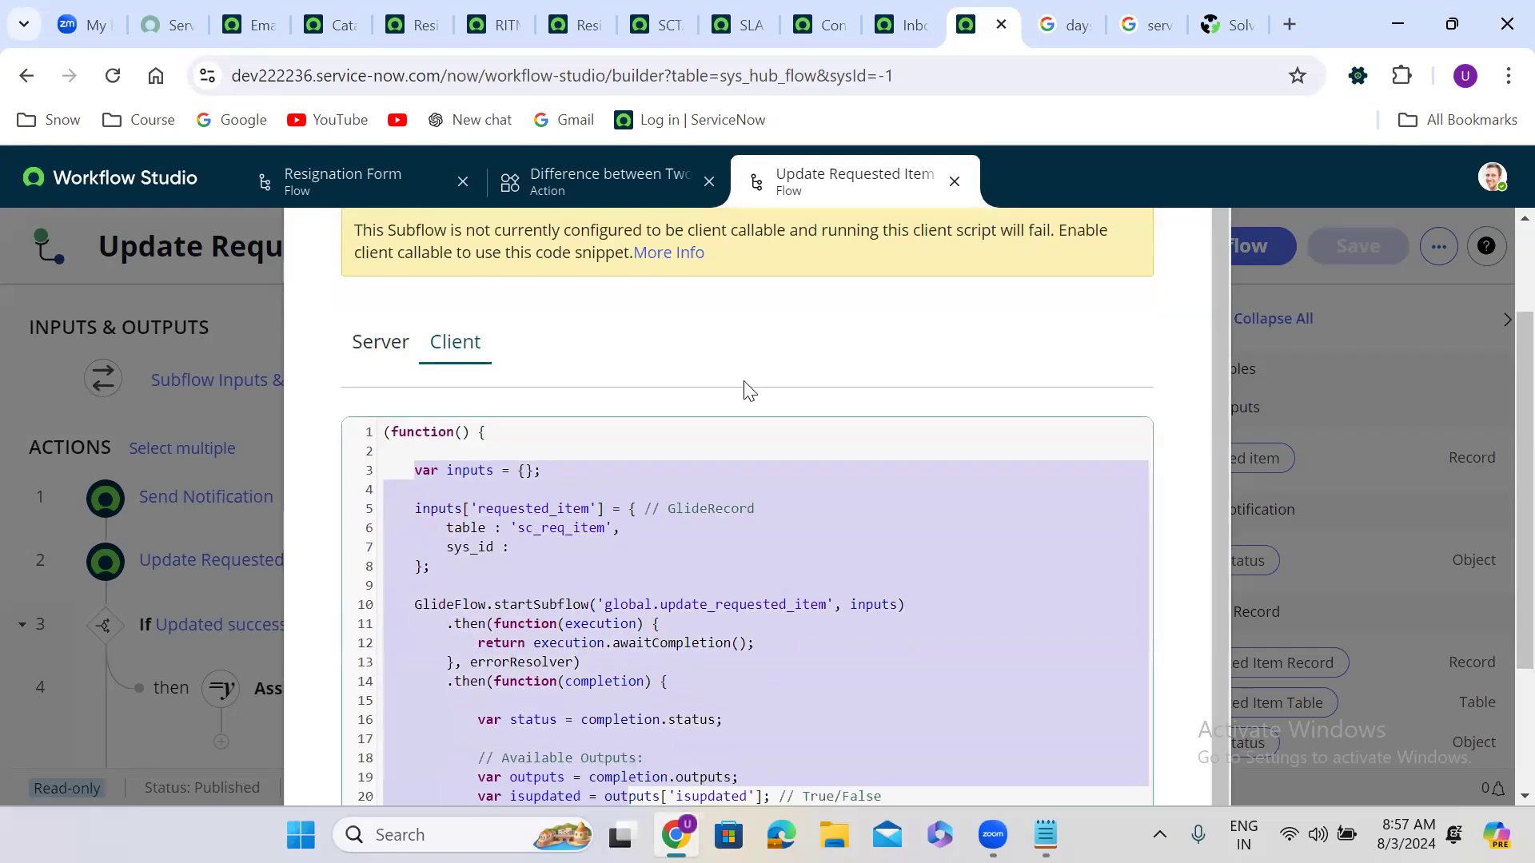
{"action": "scroll", "coordinate": [742, 376], "scroll_direction": "down", "scroll_amount": 3}
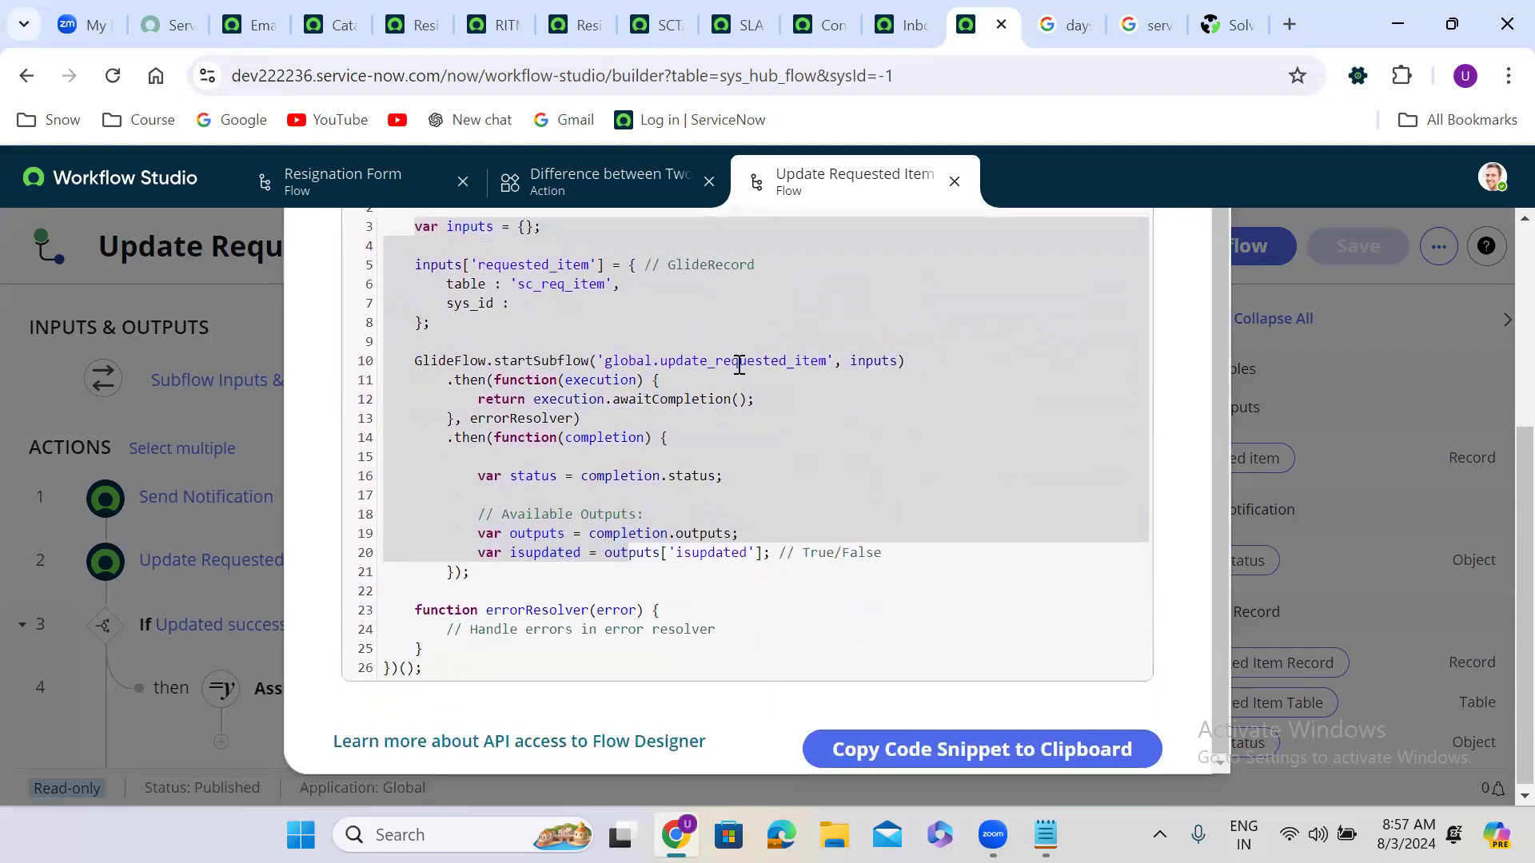
{"action": "left_click_drag", "start_coordinate": [473, 573], "coordinate": [436, 357]}
{"action": "left_click_drag", "start_coordinate": [394, 232], "coordinate": [386, 225]}
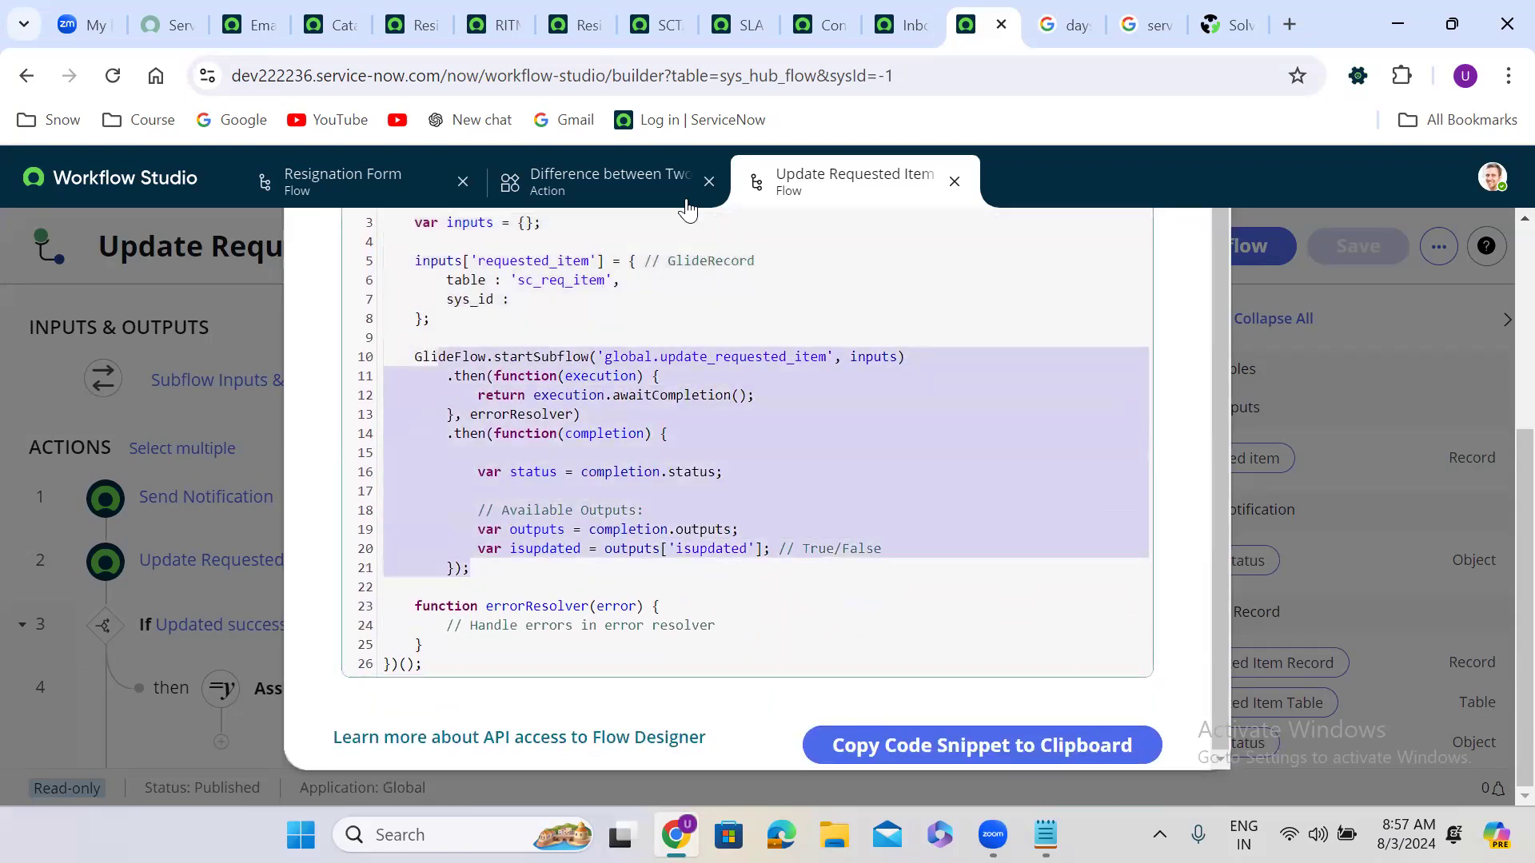
{"action": "left_click", "coordinate": [1172, 394]}
{"action": "scroll", "coordinate": [1172, 394], "scroll_direction": "up", "scroll_amount": 1}
{"action": "scroll", "coordinate": [1172, 394], "scroll_direction": "up", "scroll_amount": 2}
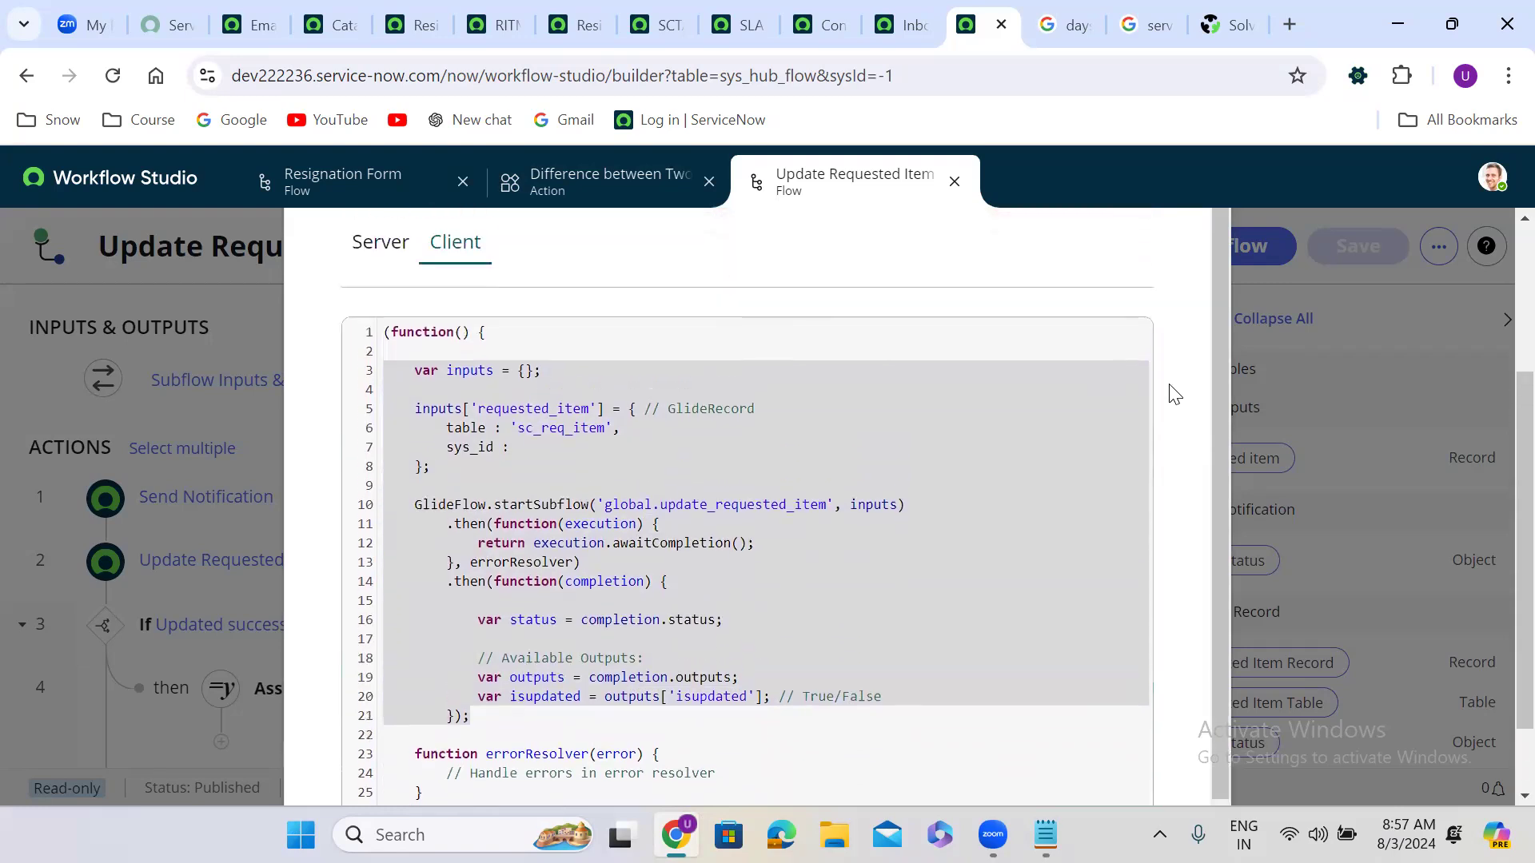
{"action": "left_click", "coordinate": [953, 183]}
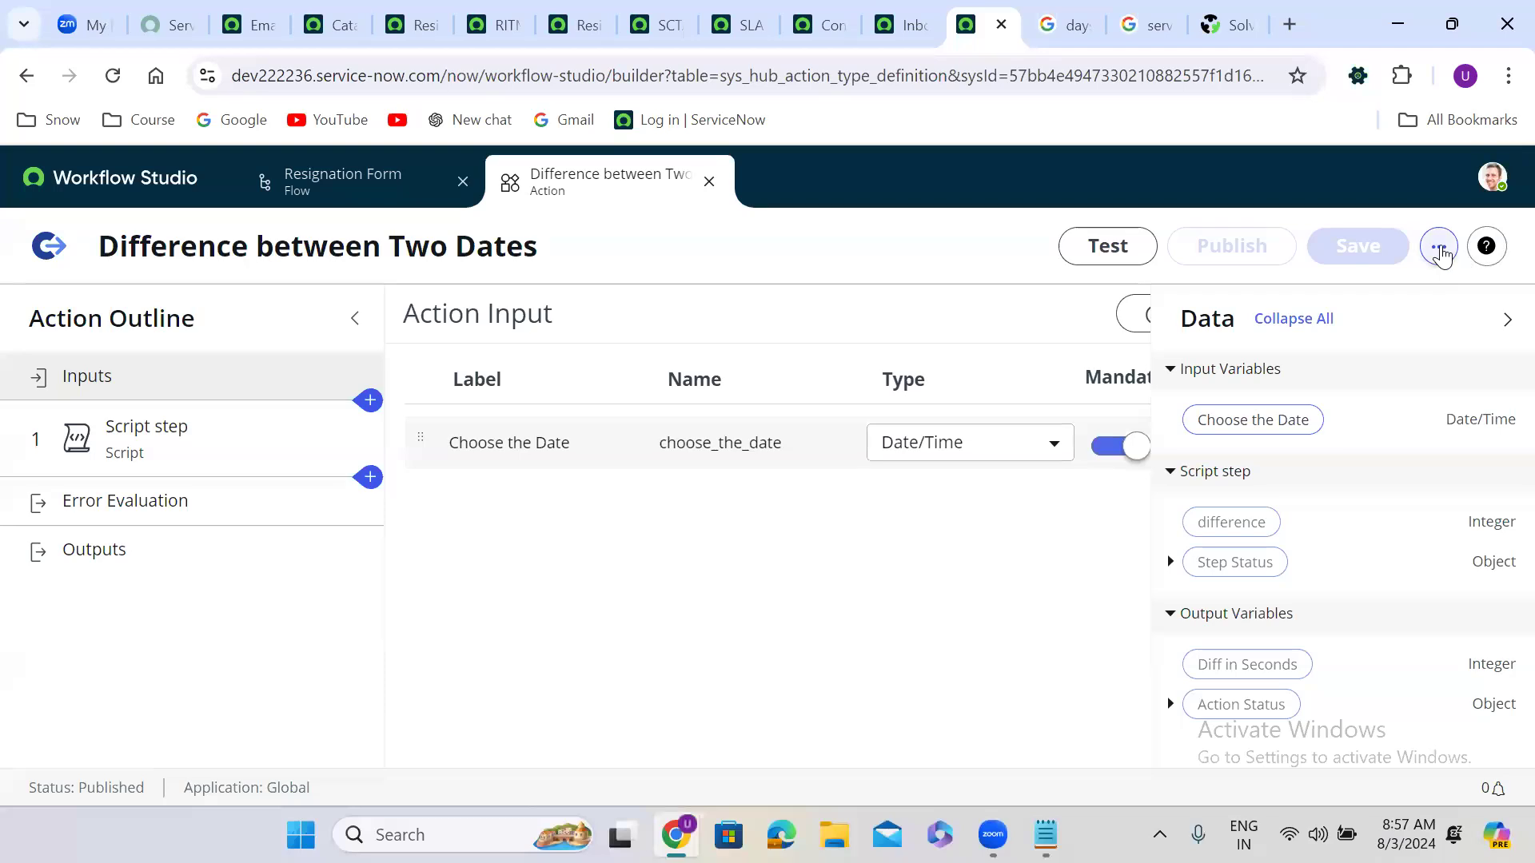
{"action": "left_click", "coordinate": [1439, 247]}
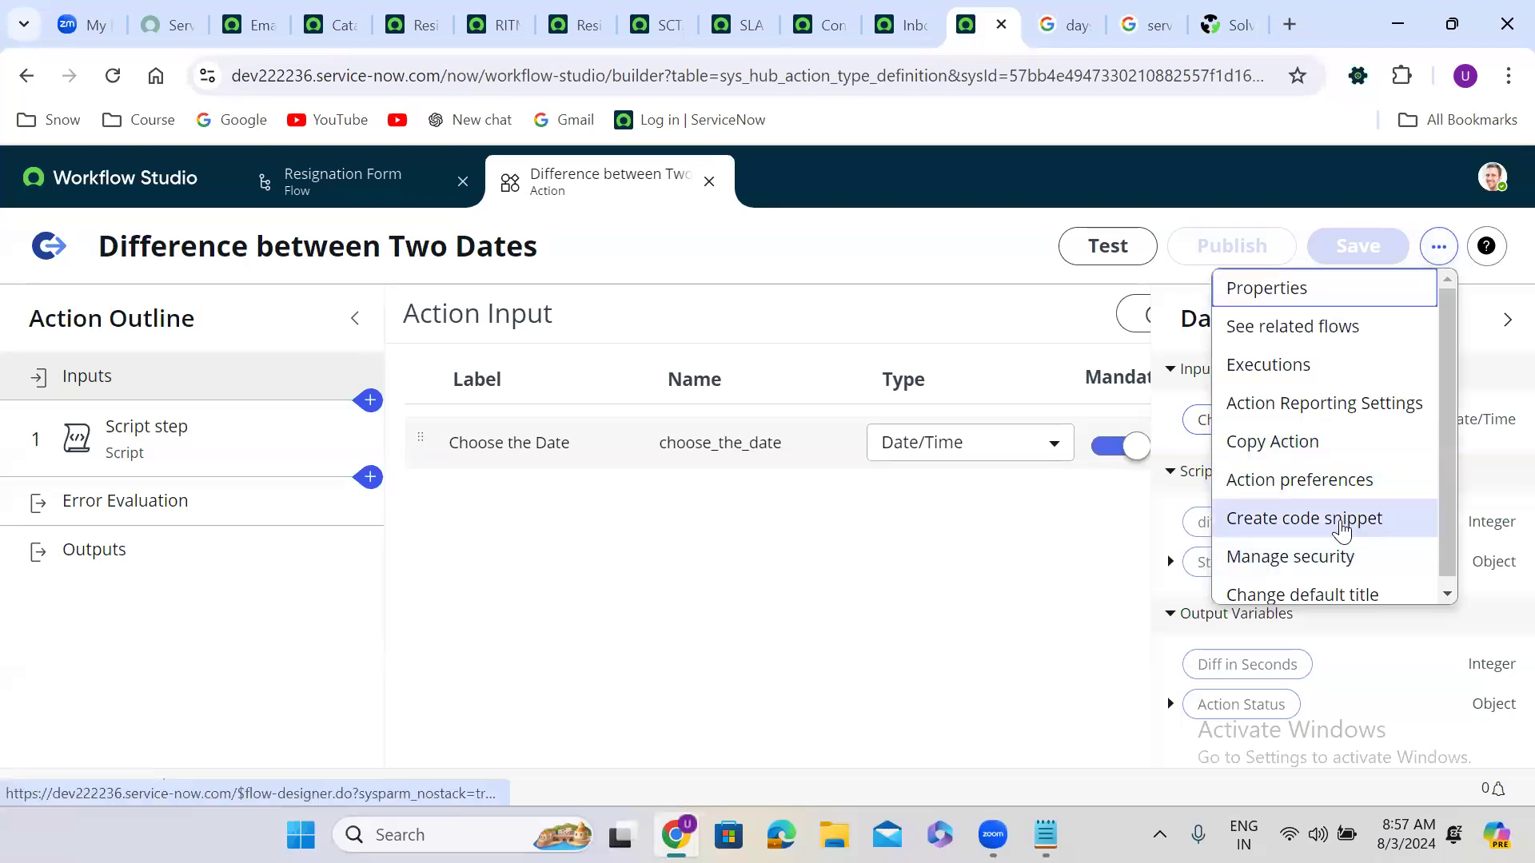
{"action": "left_click", "coordinate": [1343, 518]}
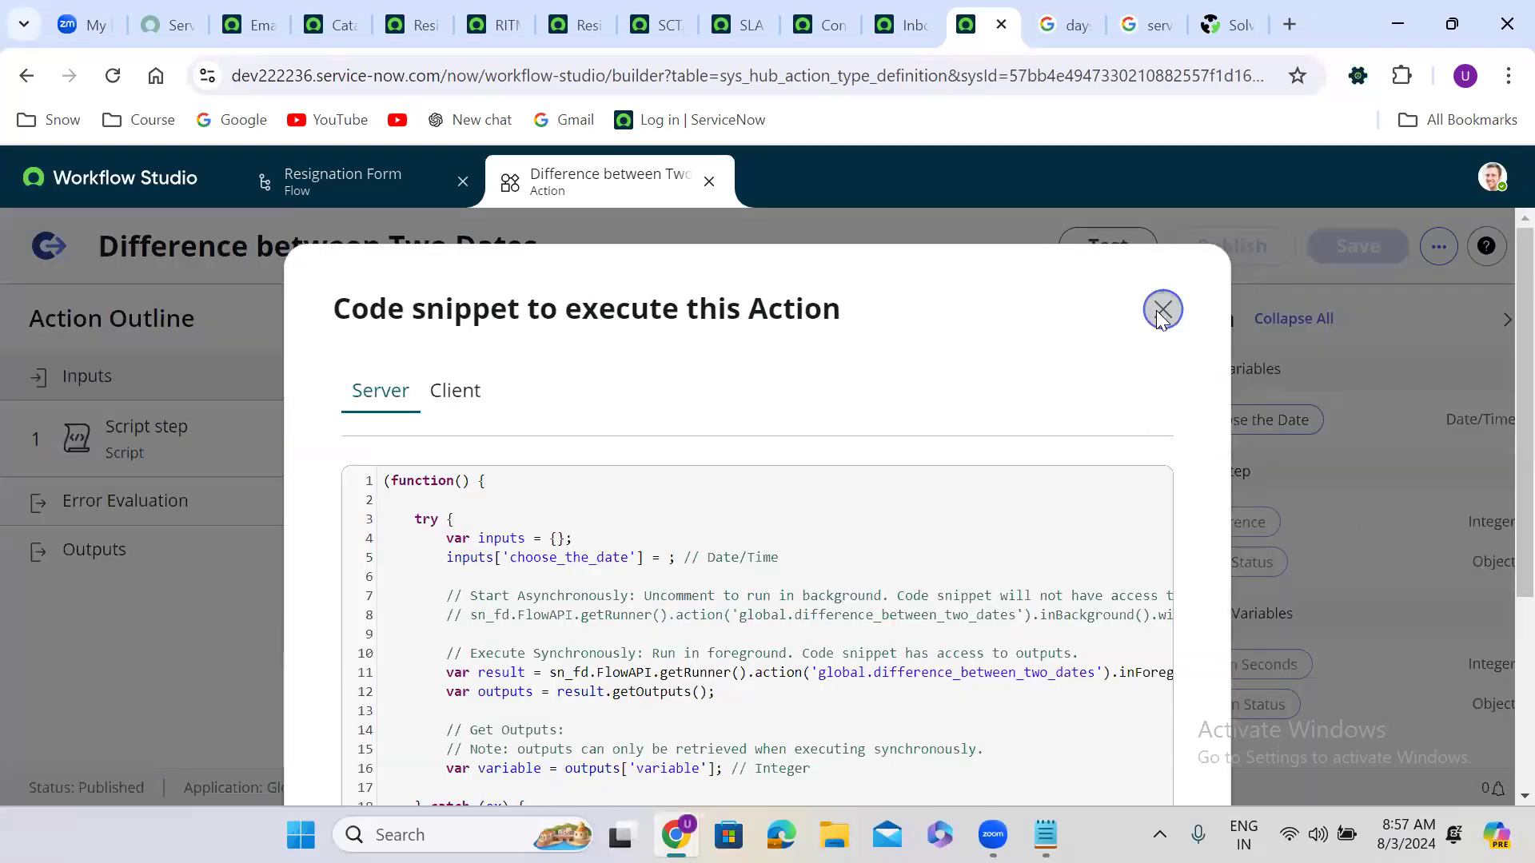
{"action": "left_click", "coordinate": [1161, 311]}
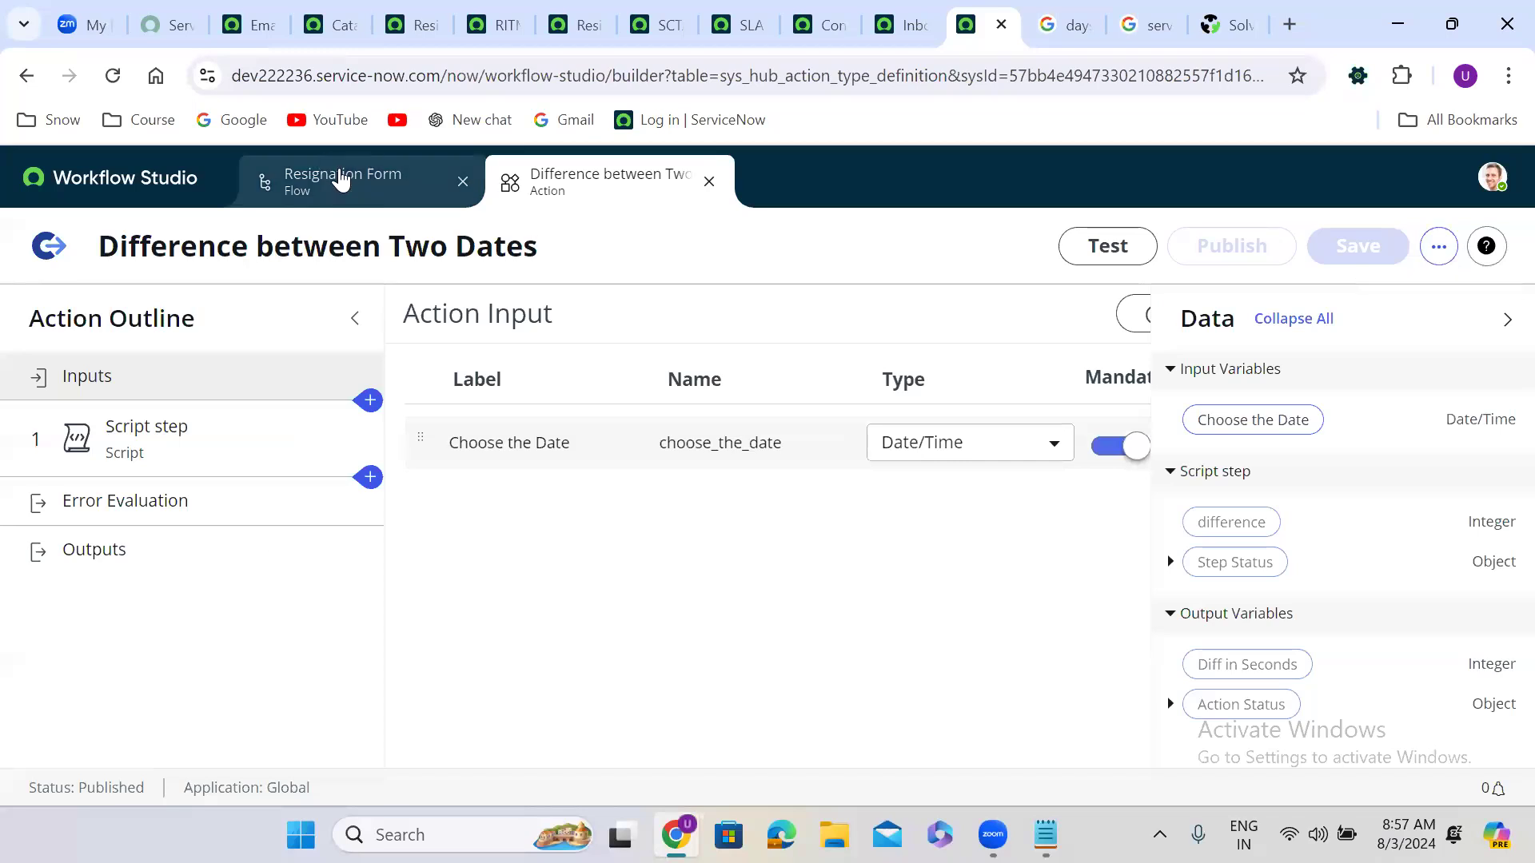
{"action": "left_click", "coordinate": [341, 179]}
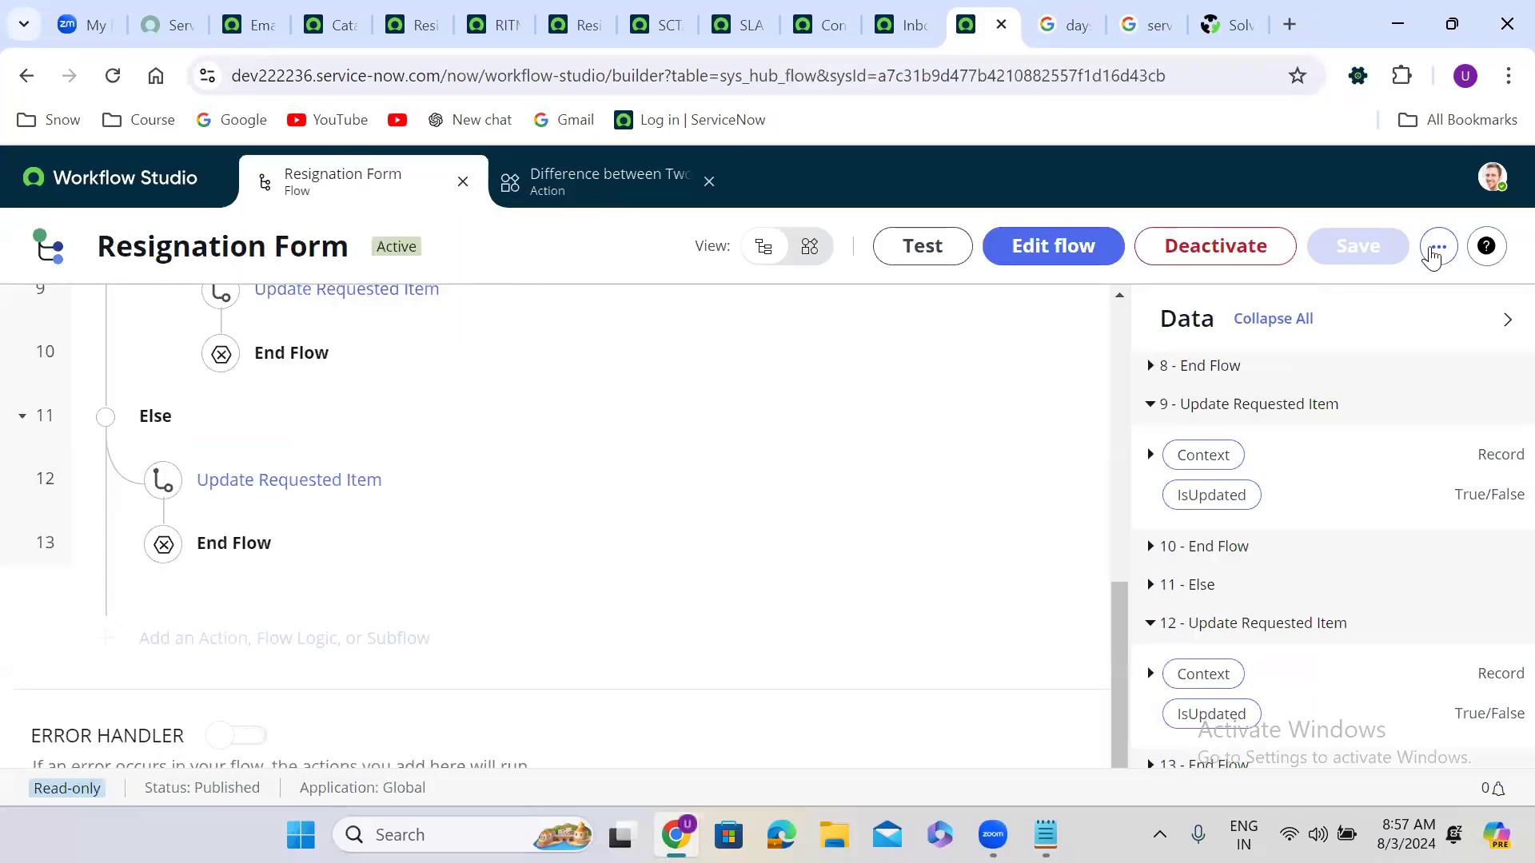
{"action": "left_click", "coordinate": [1436, 248]}
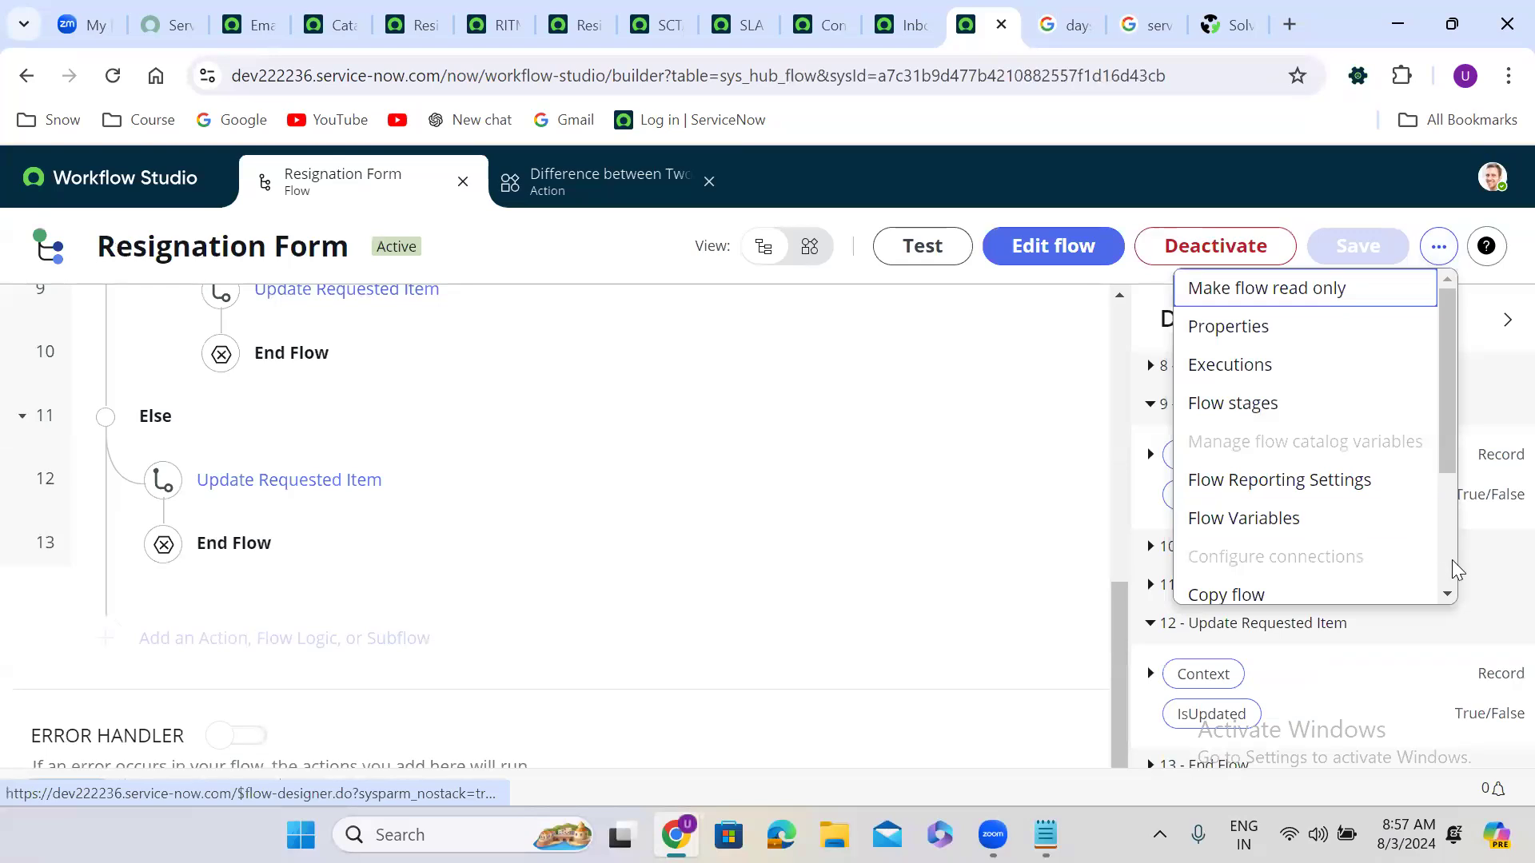
{"action": "scroll", "coordinate": [1452, 569], "scroll_direction": "down", "scroll_amount": 3}
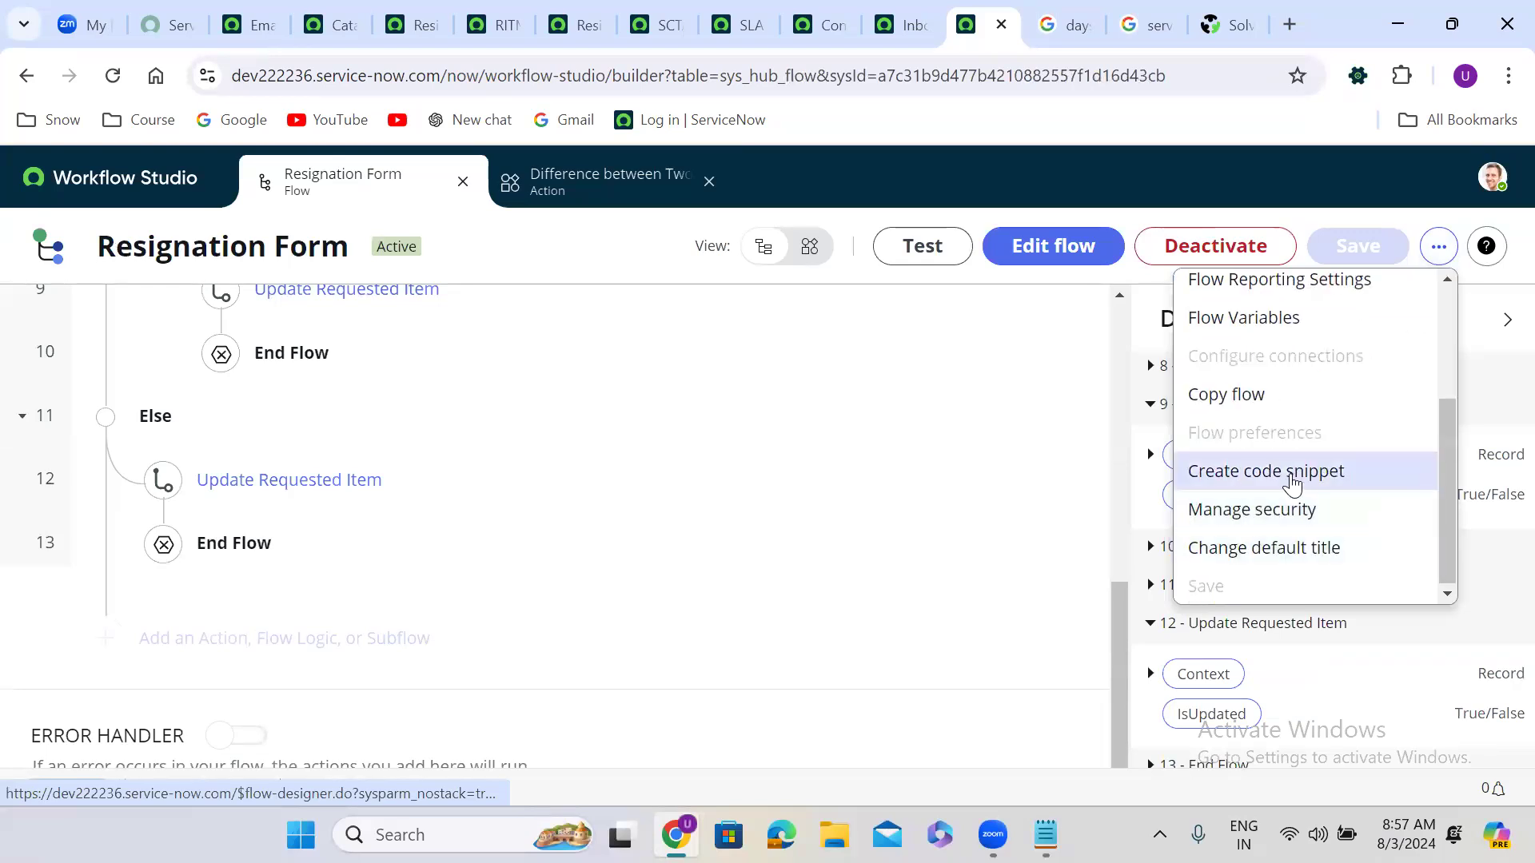
{"action": "left_click", "coordinate": [1293, 478]}
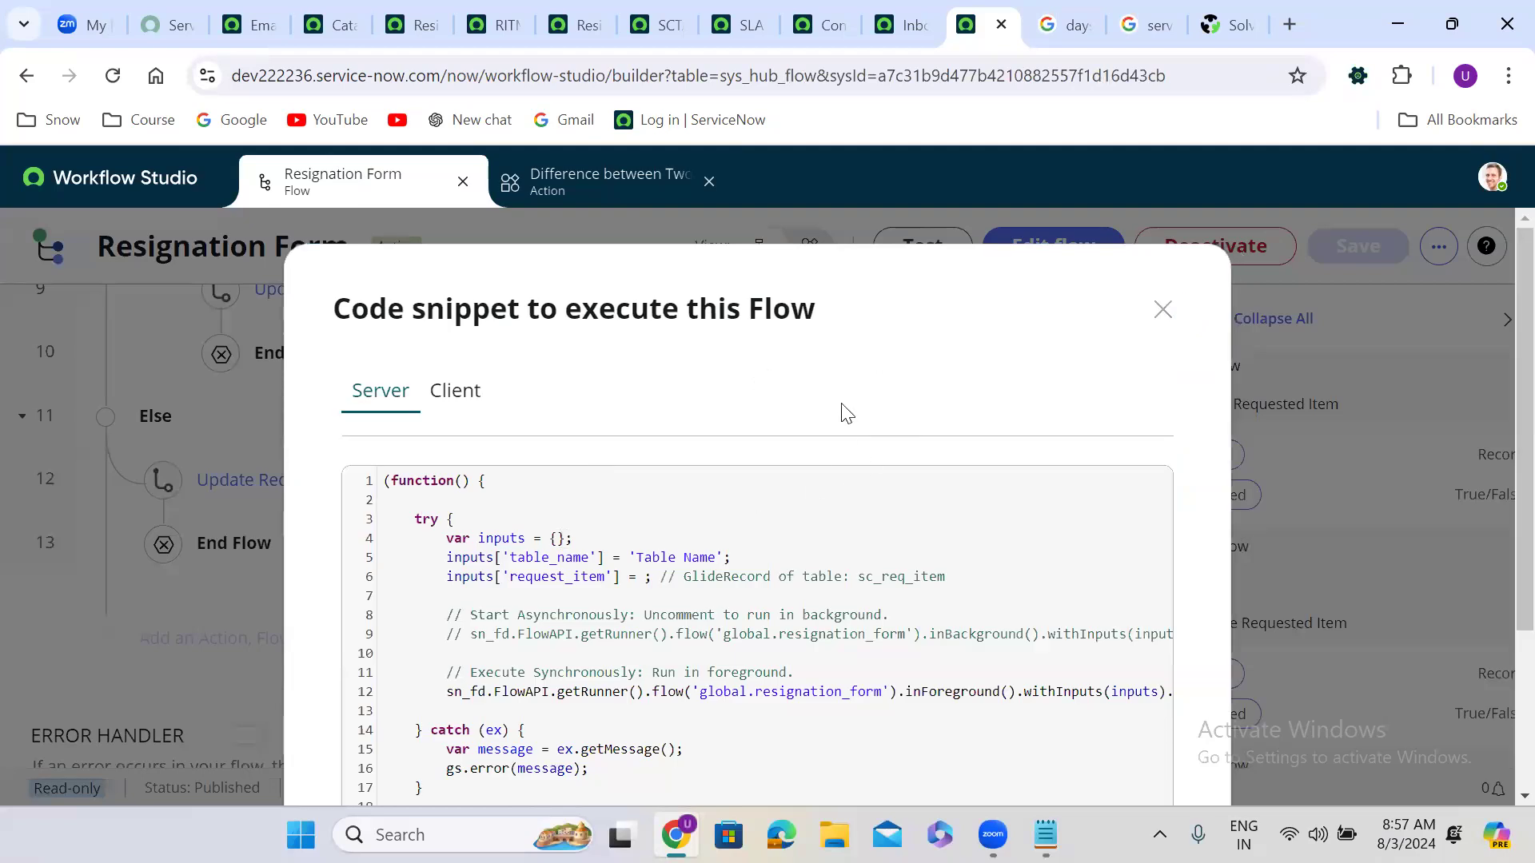
{"action": "scroll", "coordinate": [846, 409], "scroll_direction": "down", "scroll_amount": 3}
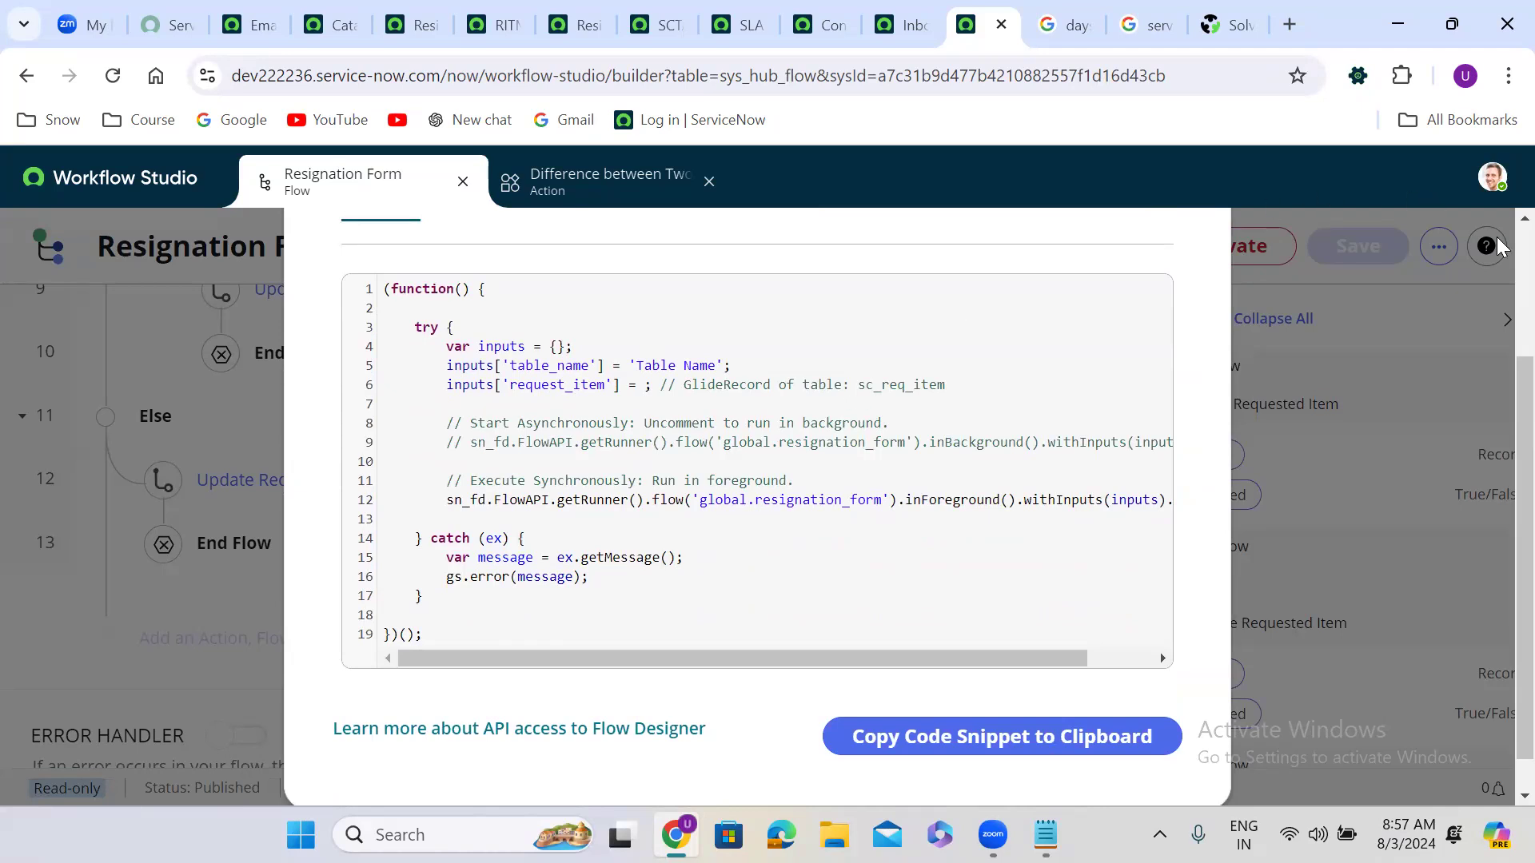
{"action": "scroll", "coordinate": [1496, 251], "scroll_direction": "up", "scroll_amount": 3}
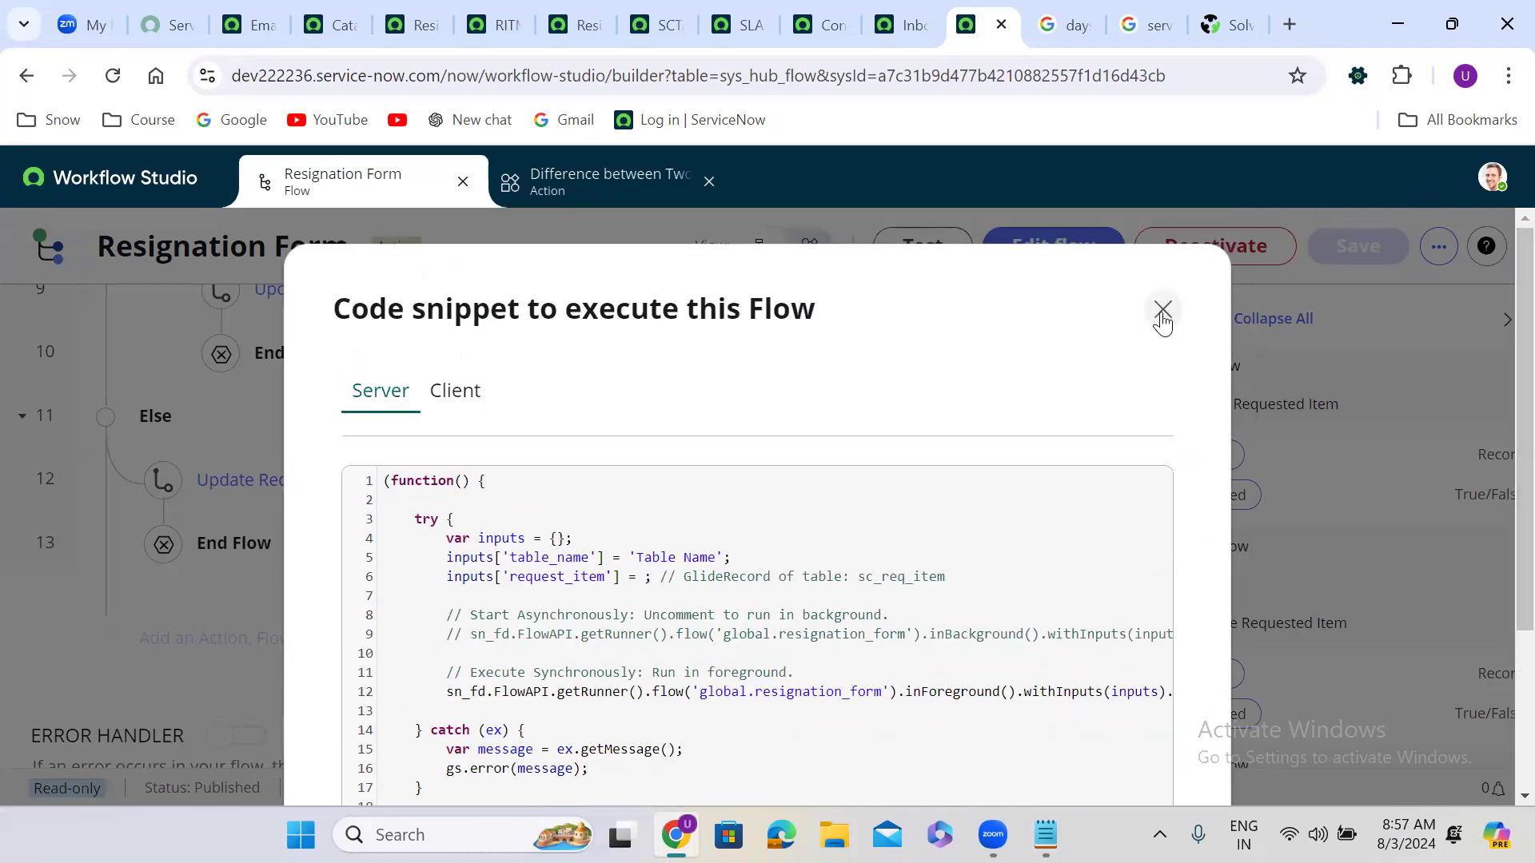
{"action": "left_click", "coordinate": [1162, 311]}
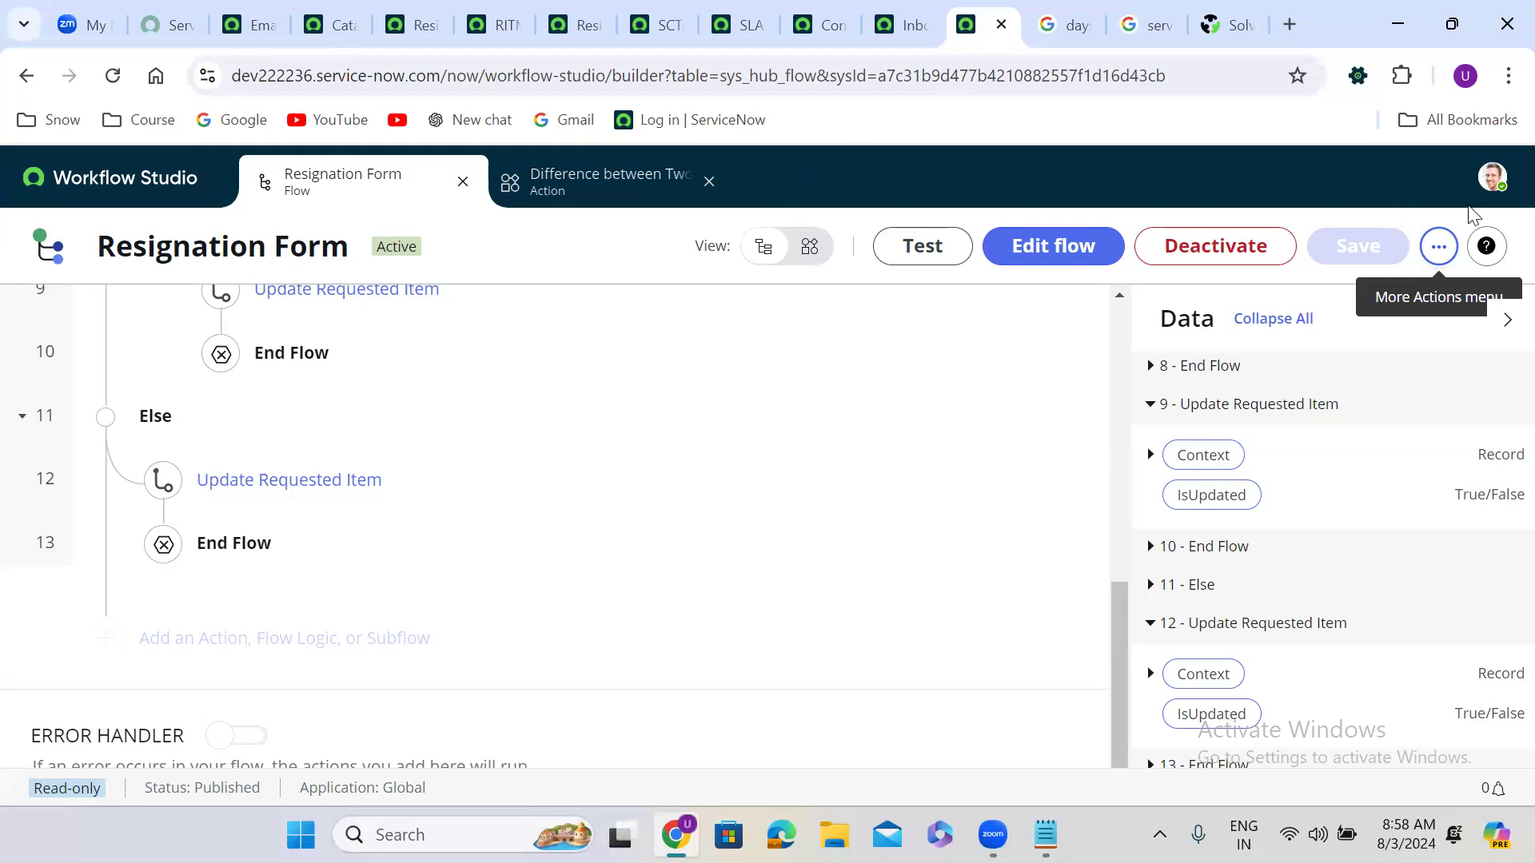
Step: In Flow Variables, create a String variable with label myName and name my_name, then save
{"action": "left_click", "coordinate": [1432, 251]}
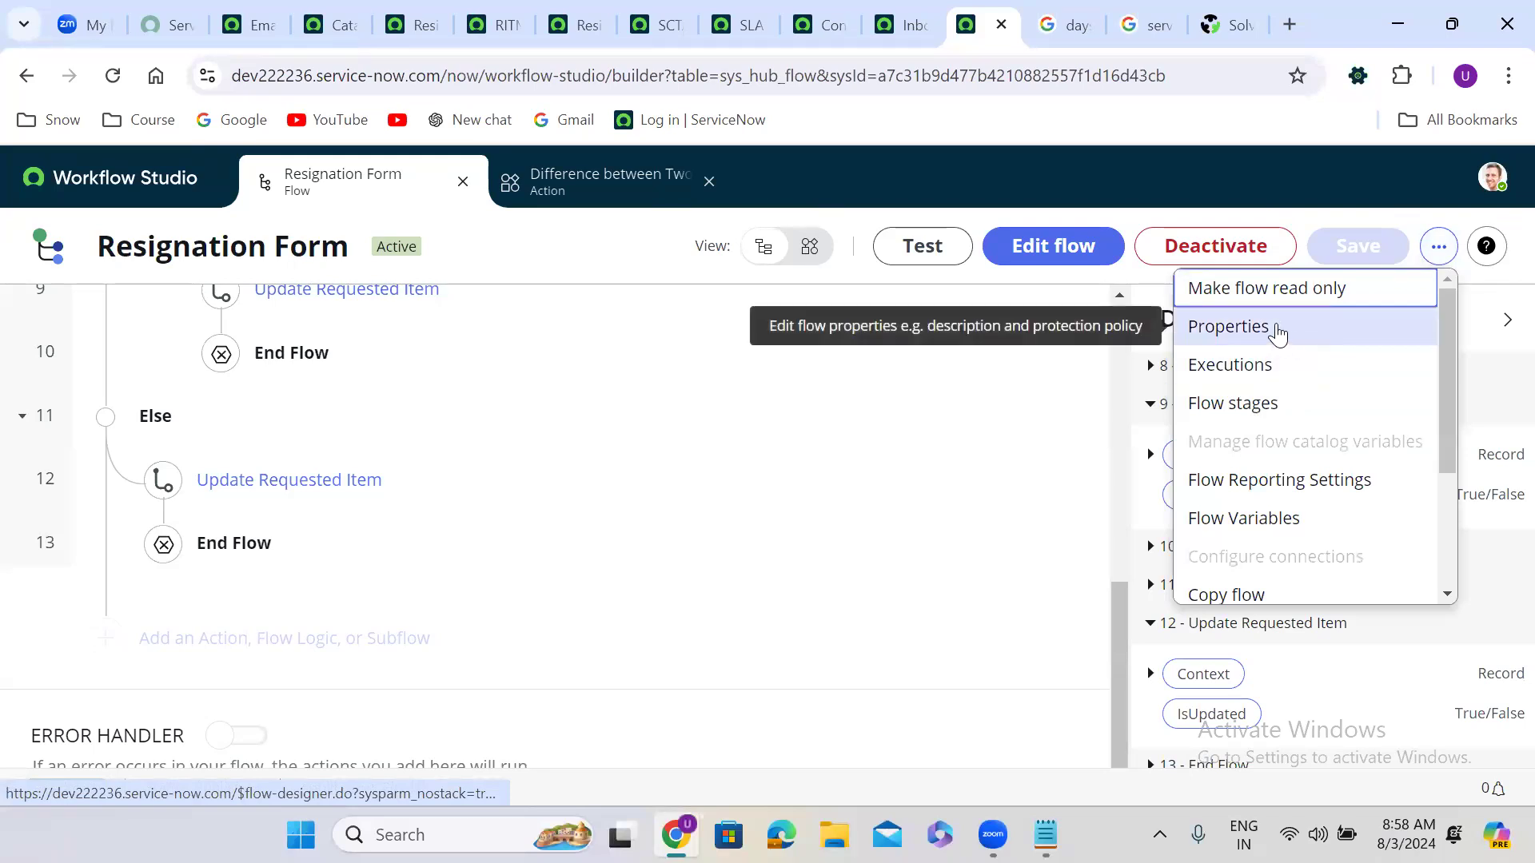
{"action": "left_click", "coordinate": [1268, 521]}
{"action": "left_click", "coordinate": [1164, 397]}
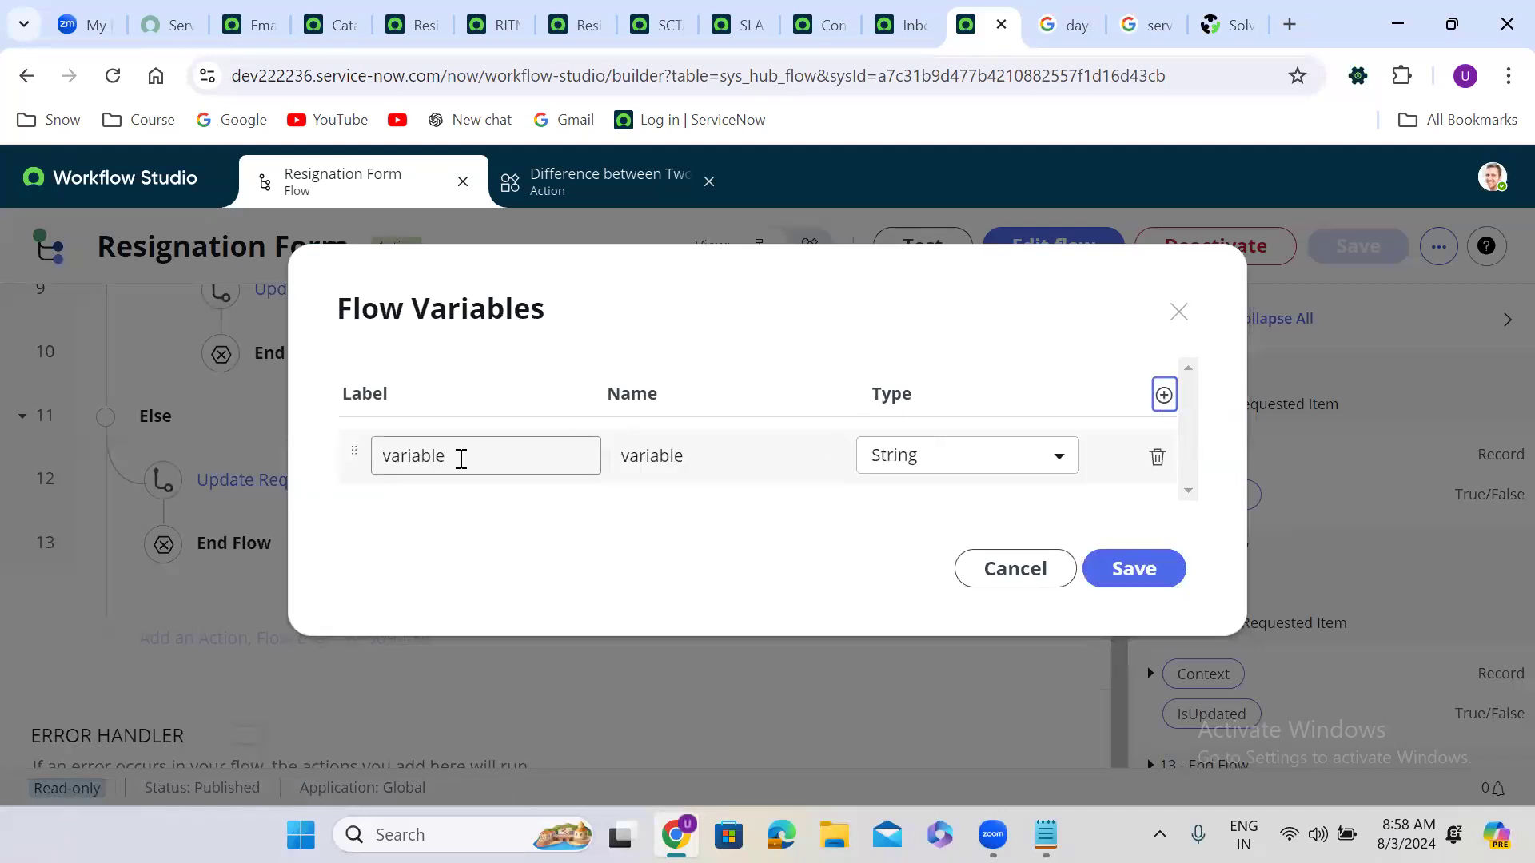
{"action": "double_click", "coordinate": [461, 458]}
{"action": "key", "text": "BackSpace"}
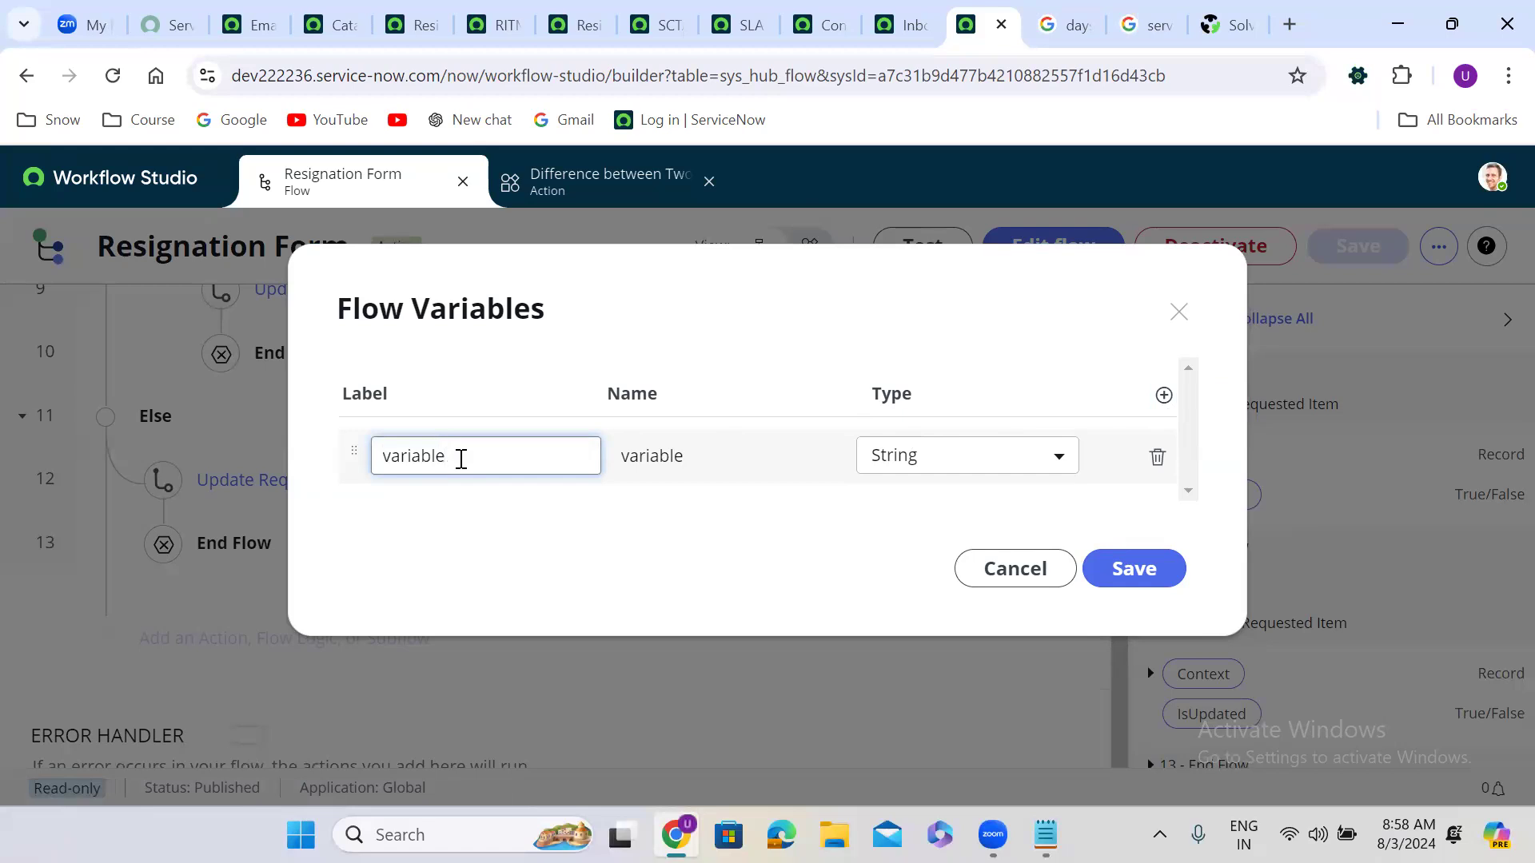
{"action": "key", "text": "BackSpace"}
{"action": "key", "text": "BackSpace"}
{"action": "key", "text": "BackSpace"}
{"action": "key", "text": "BackSpace"}
{"action": "key", "text": "BackSpace"}
{"action": "key", "text": "BackSpace"}
{"action": "left_click", "coordinate": [803, 552]}
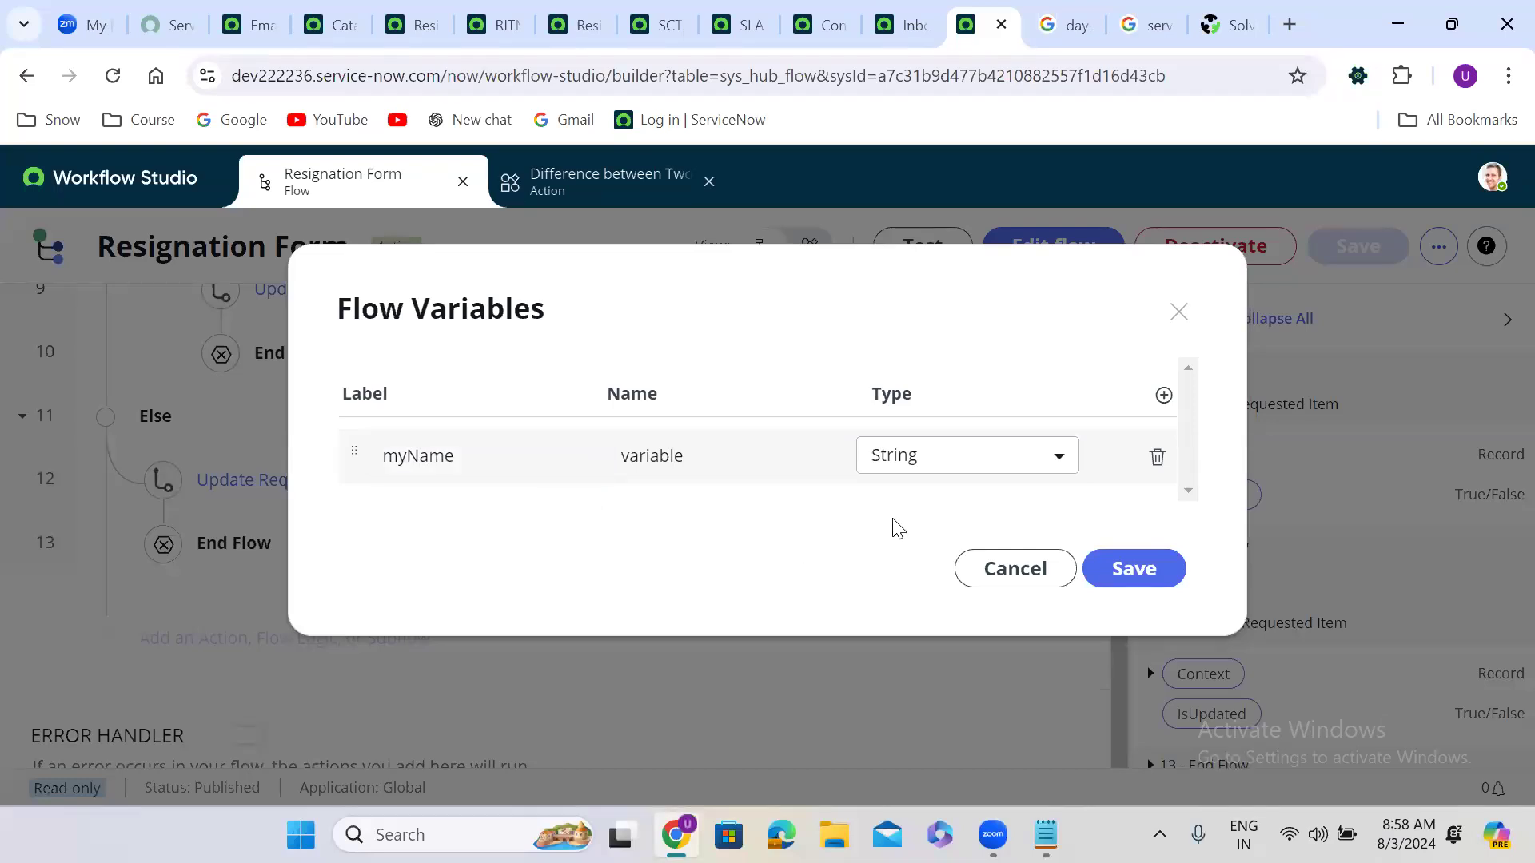
{"action": "left_click", "coordinate": [653, 461]}
{"action": "double_click", "coordinate": [652, 446]}
{"action": "type", "text": "my_name"}
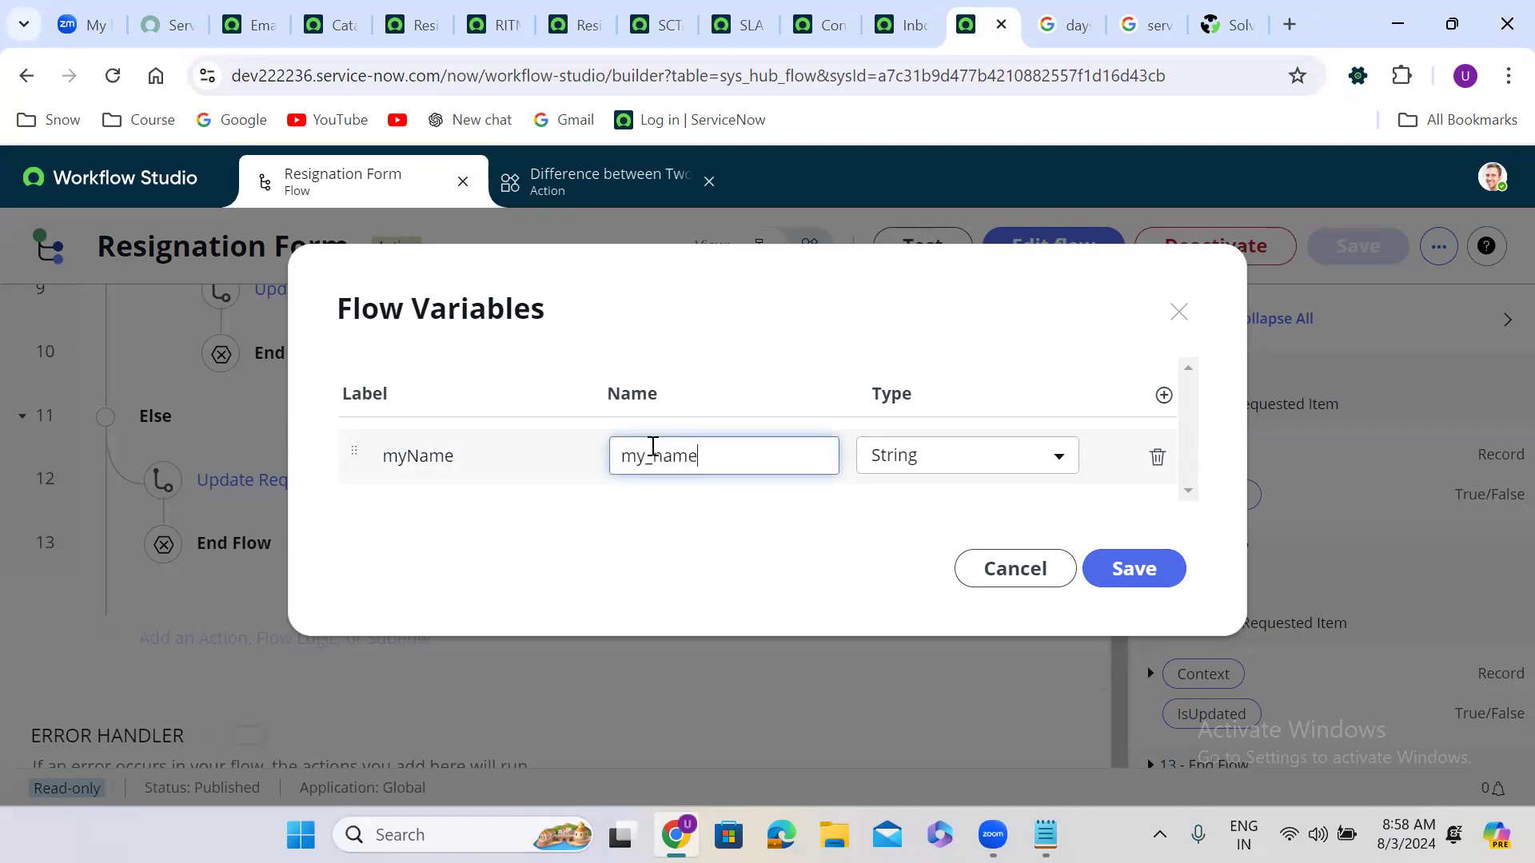
{"action": "left_click", "coordinate": [692, 497]}
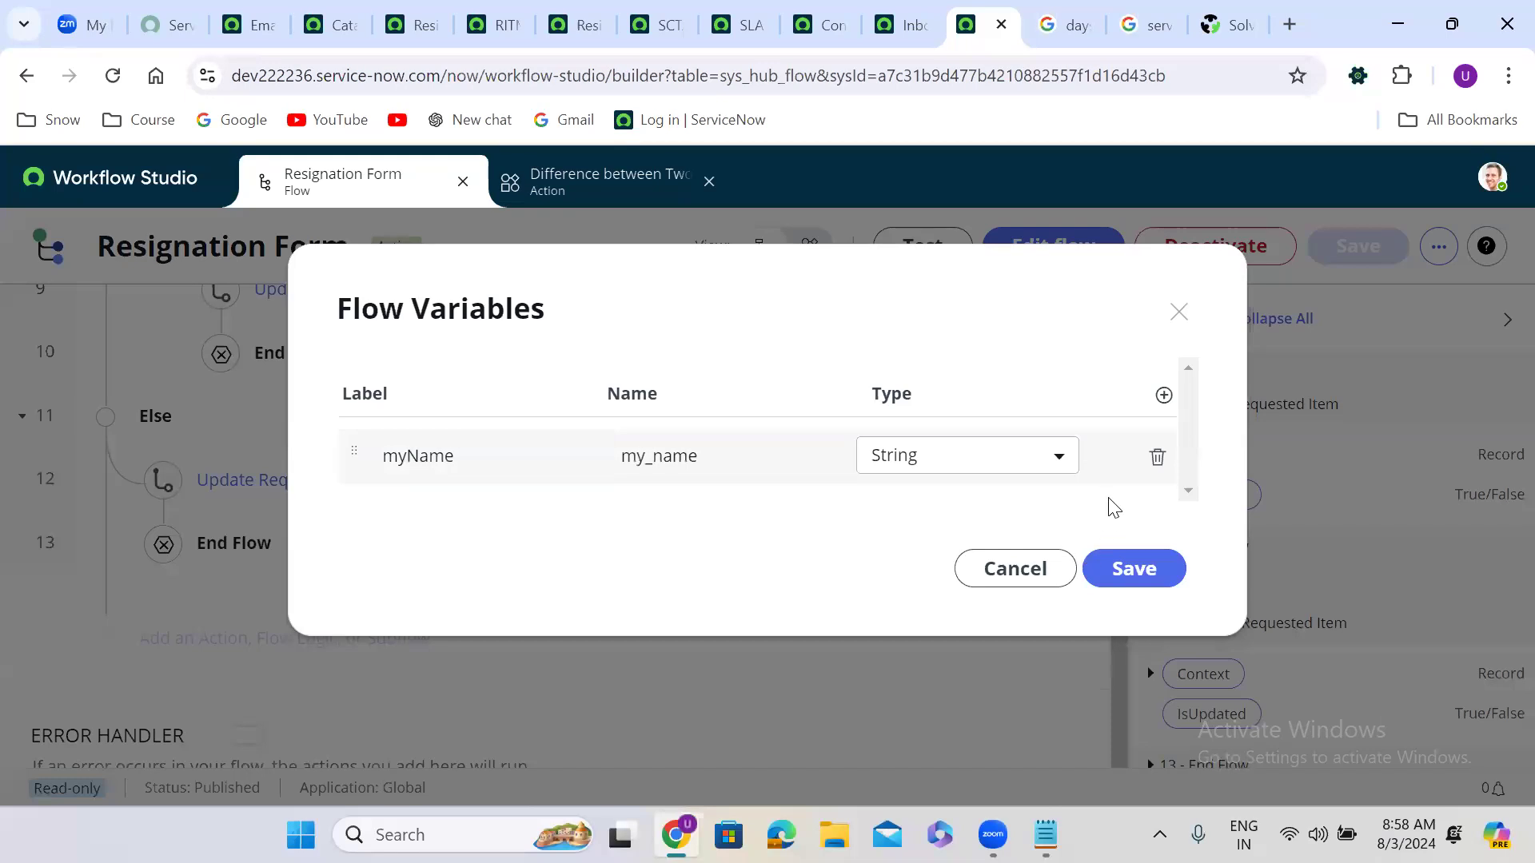
{"action": "left_click", "coordinate": [1139, 572]}
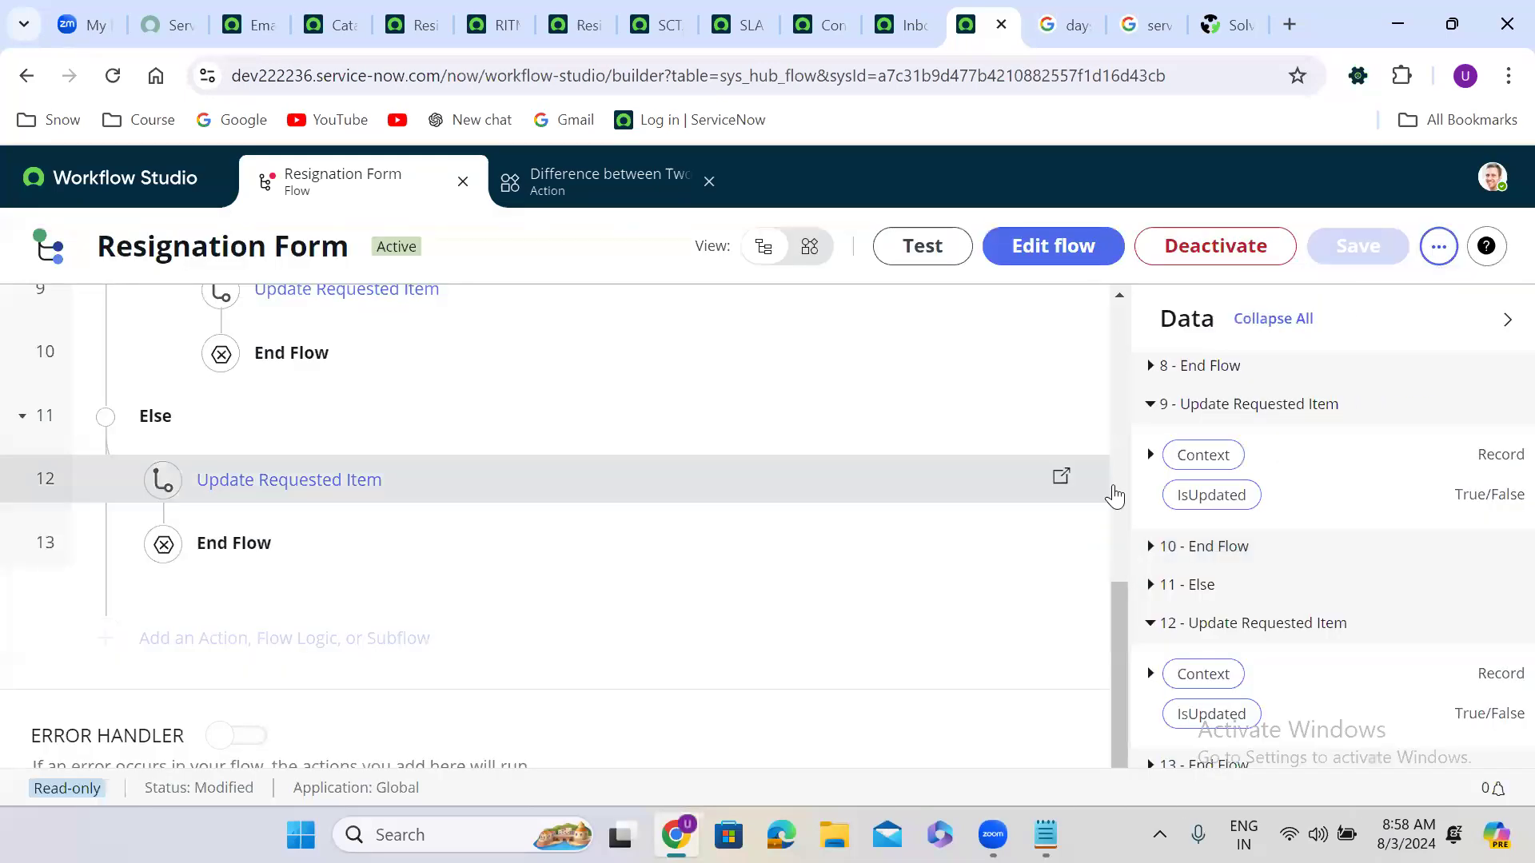
Step: Switch the Resignation Form flow to edit mode and insert a flow logic step above action 1
{"action": "left_click_drag", "start_coordinate": [1120, 672], "coordinate": [1133, 298]}
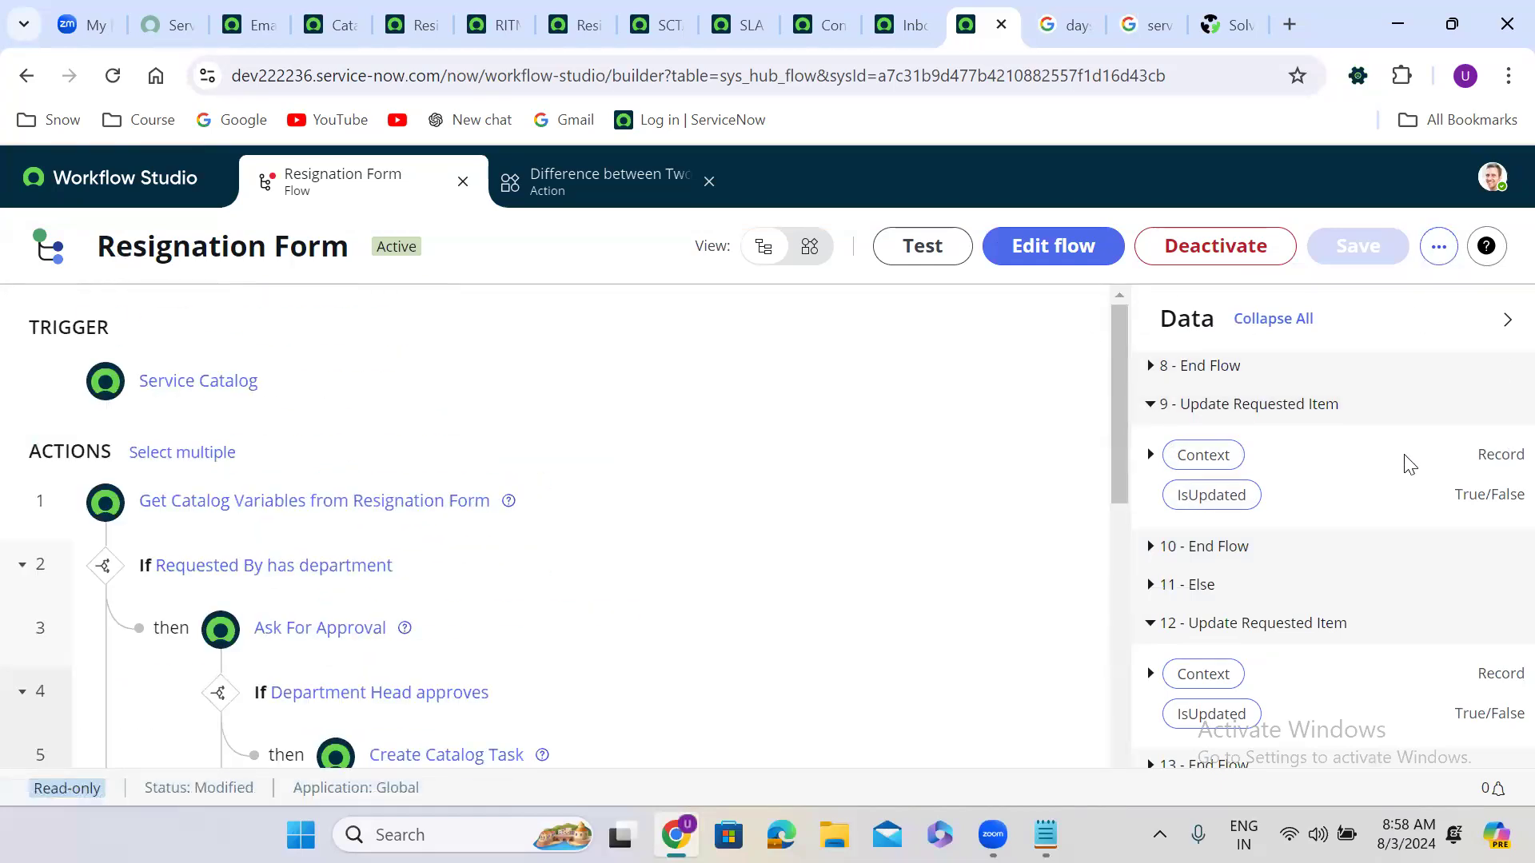
{"action": "scroll", "coordinate": [1411, 464], "scroll_direction": "up", "scroll_amount": 10}
{"action": "scroll", "coordinate": [1406, 465], "scroll_direction": "up", "scroll_amount": 5}
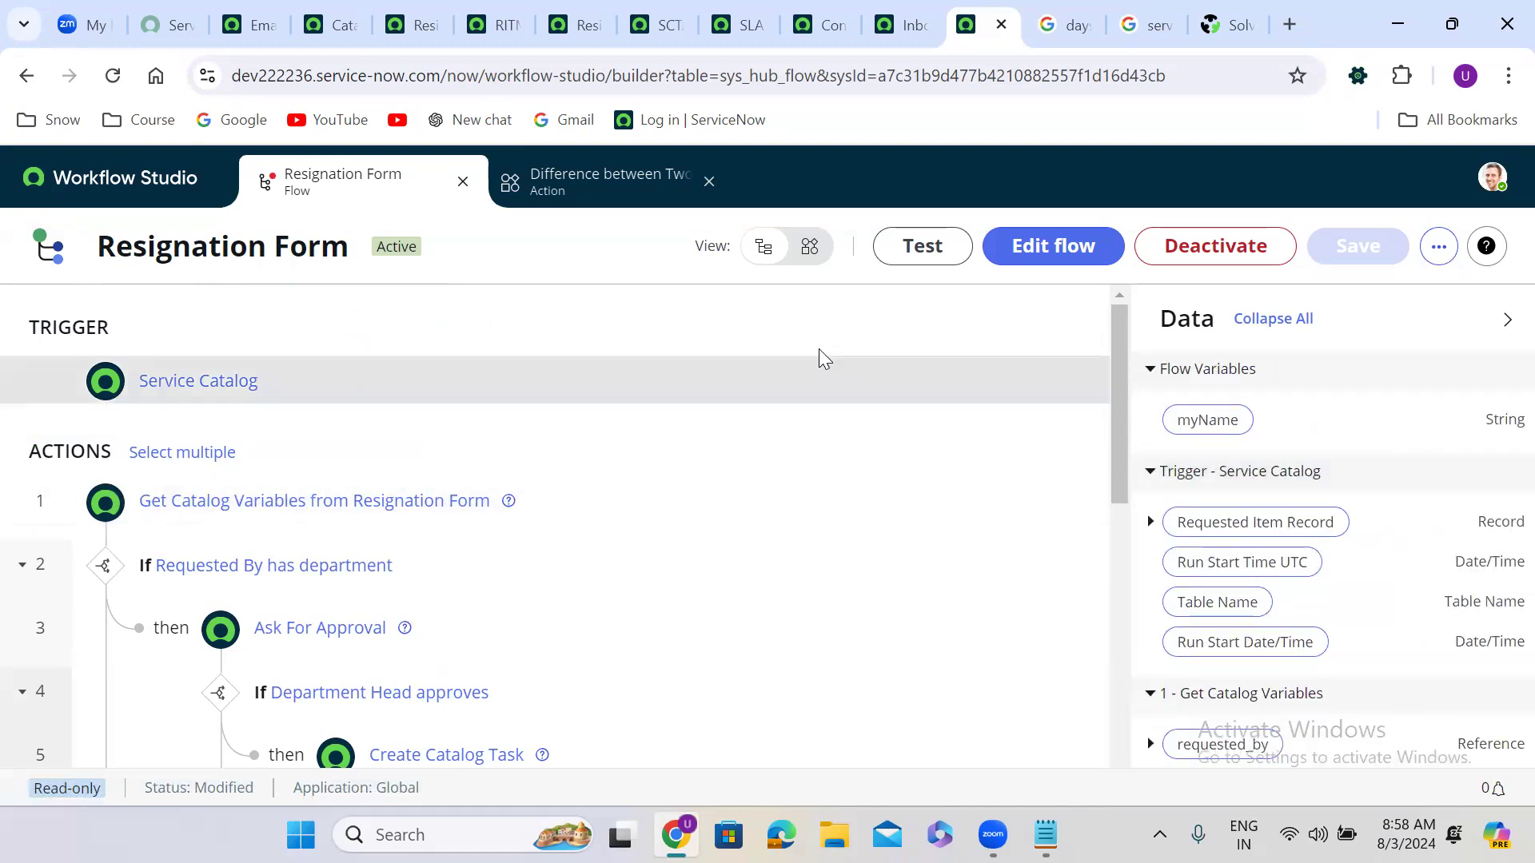
{"action": "left_click", "coordinate": [1055, 249]}
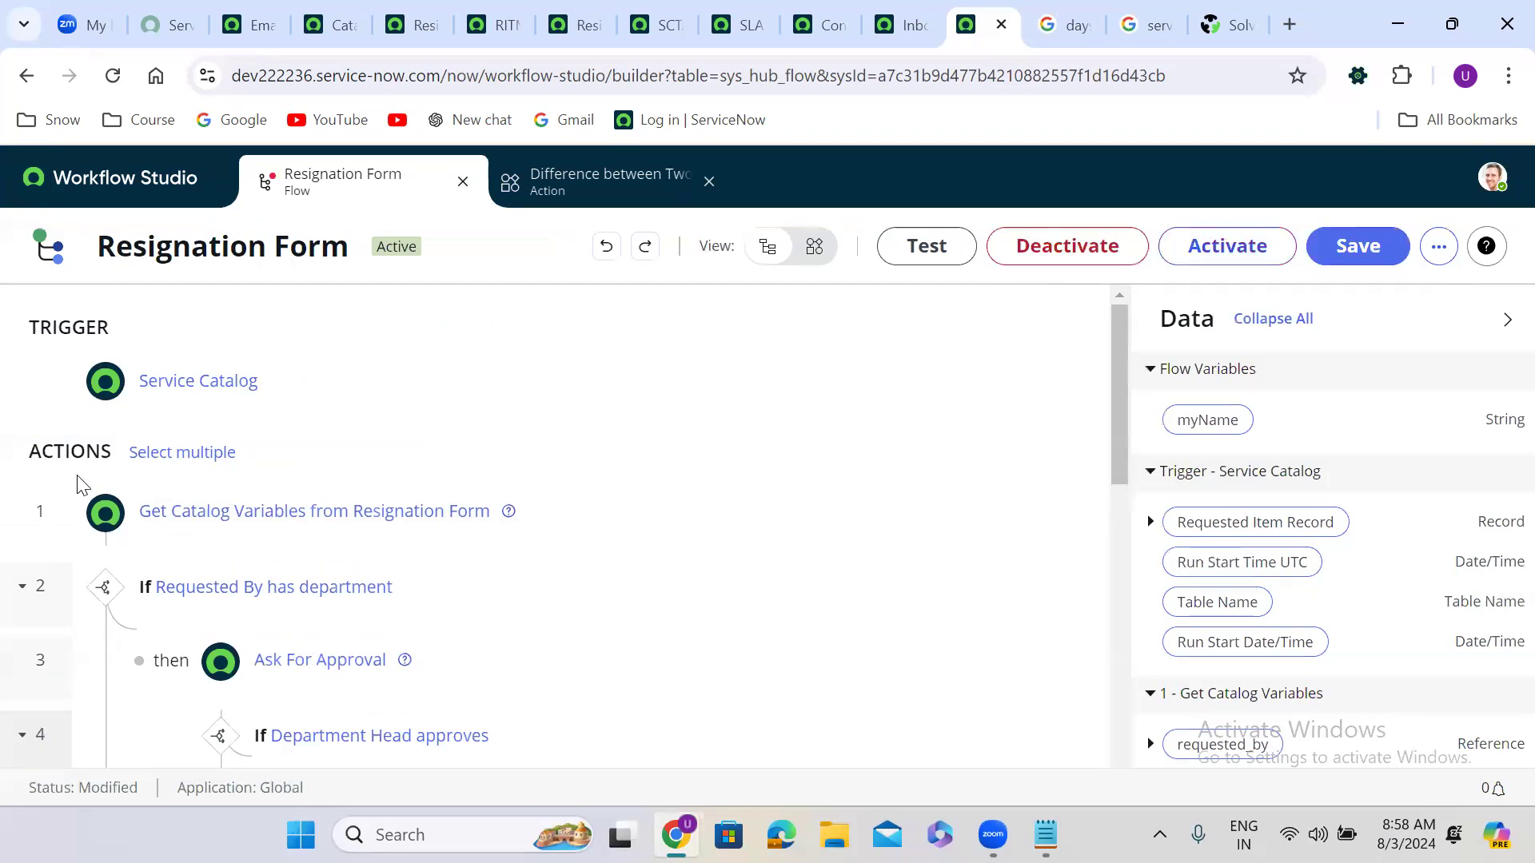
{"action": "left_click", "coordinate": [106, 473]}
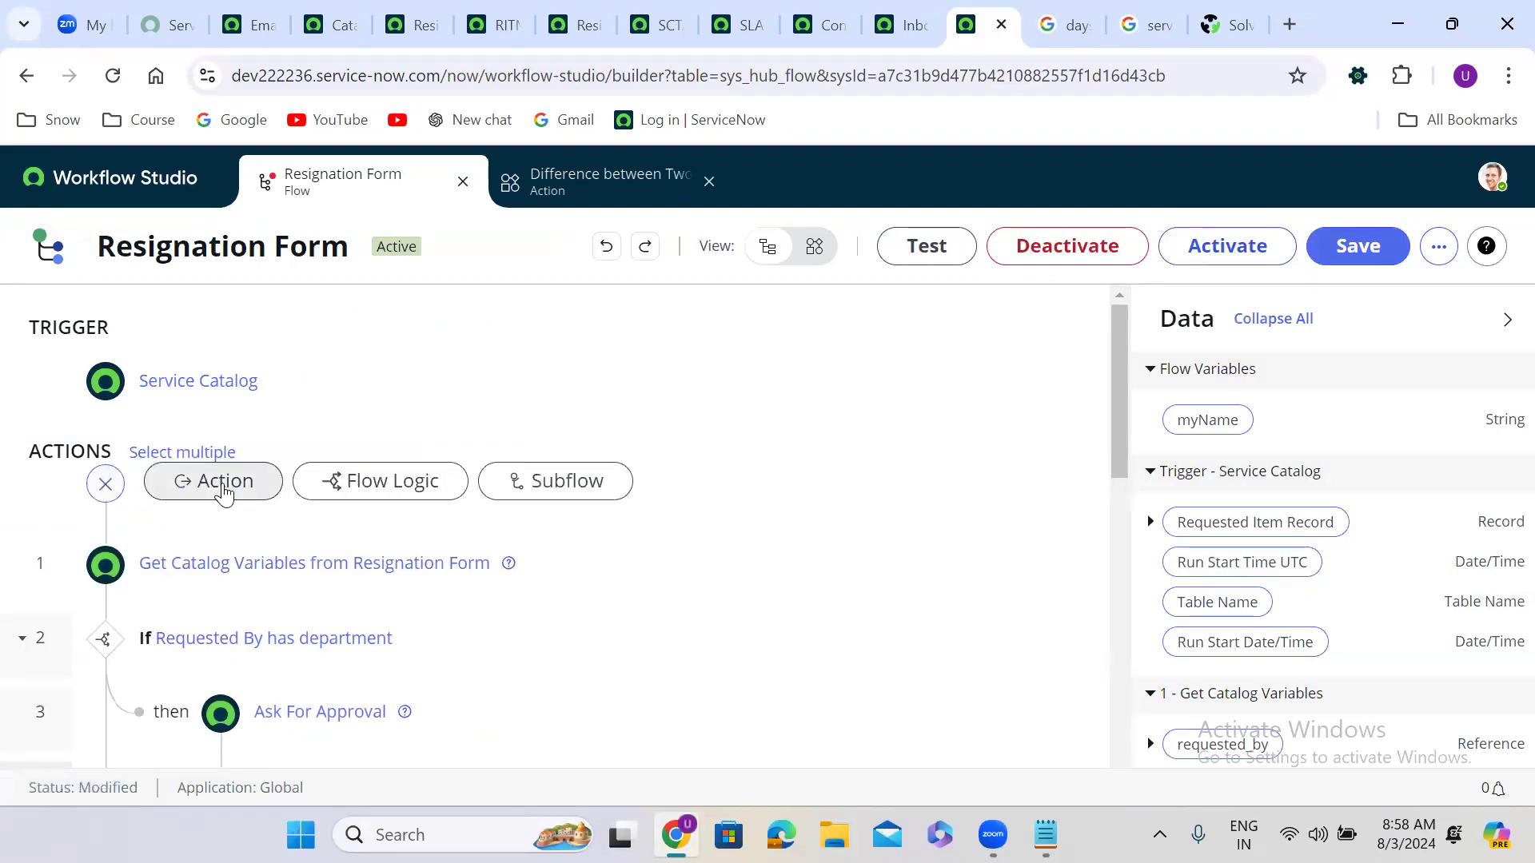
{"action": "left_click", "coordinate": [389, 485]}
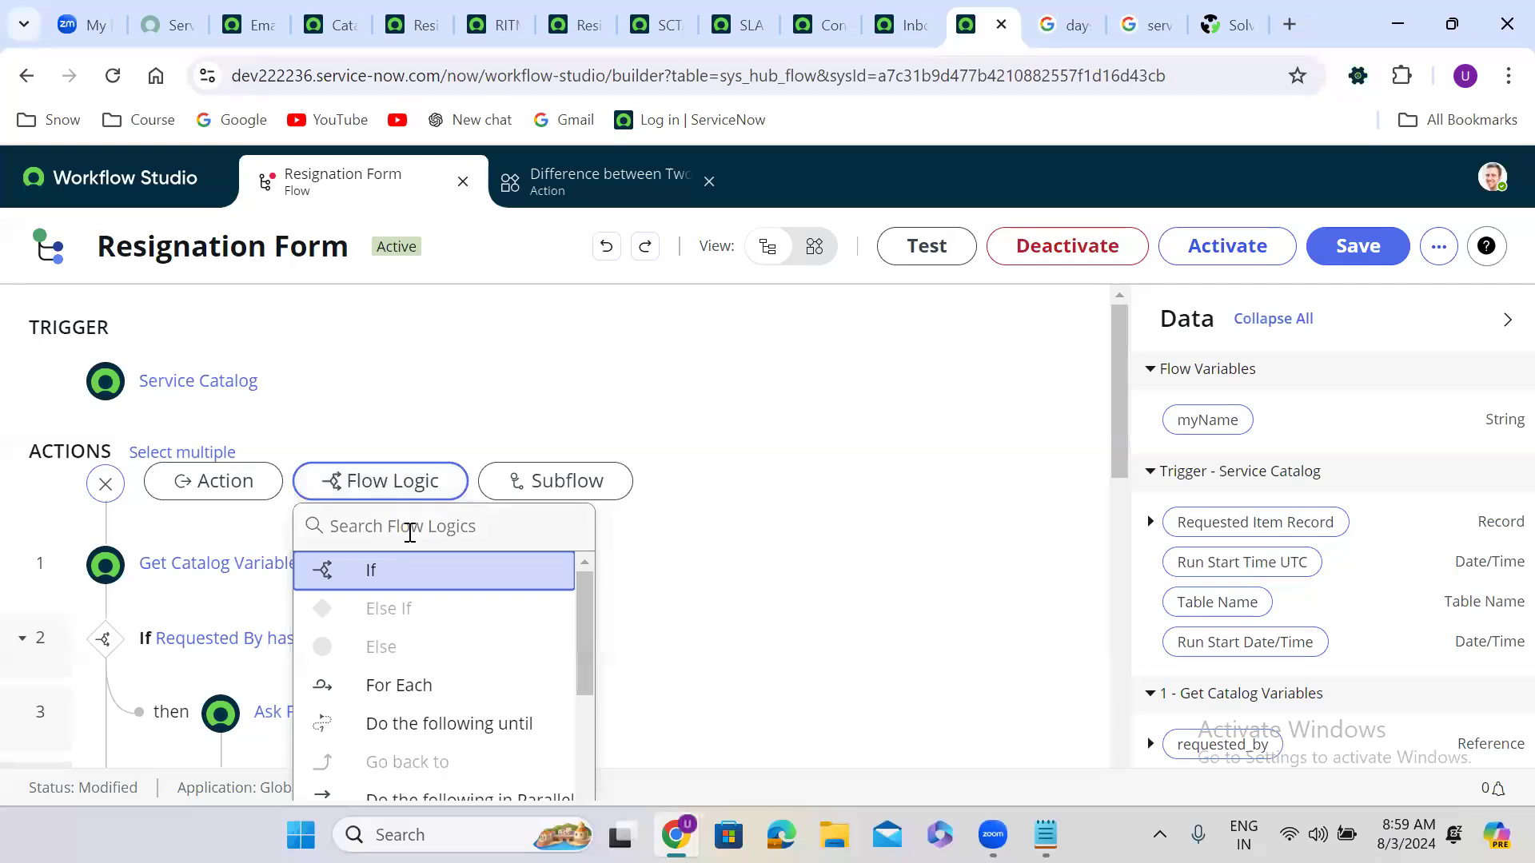
Step: Insert a Set Flow Variables action at step 1 with one row setting myName to the user's full name
{"action": "type", "text": "set"}
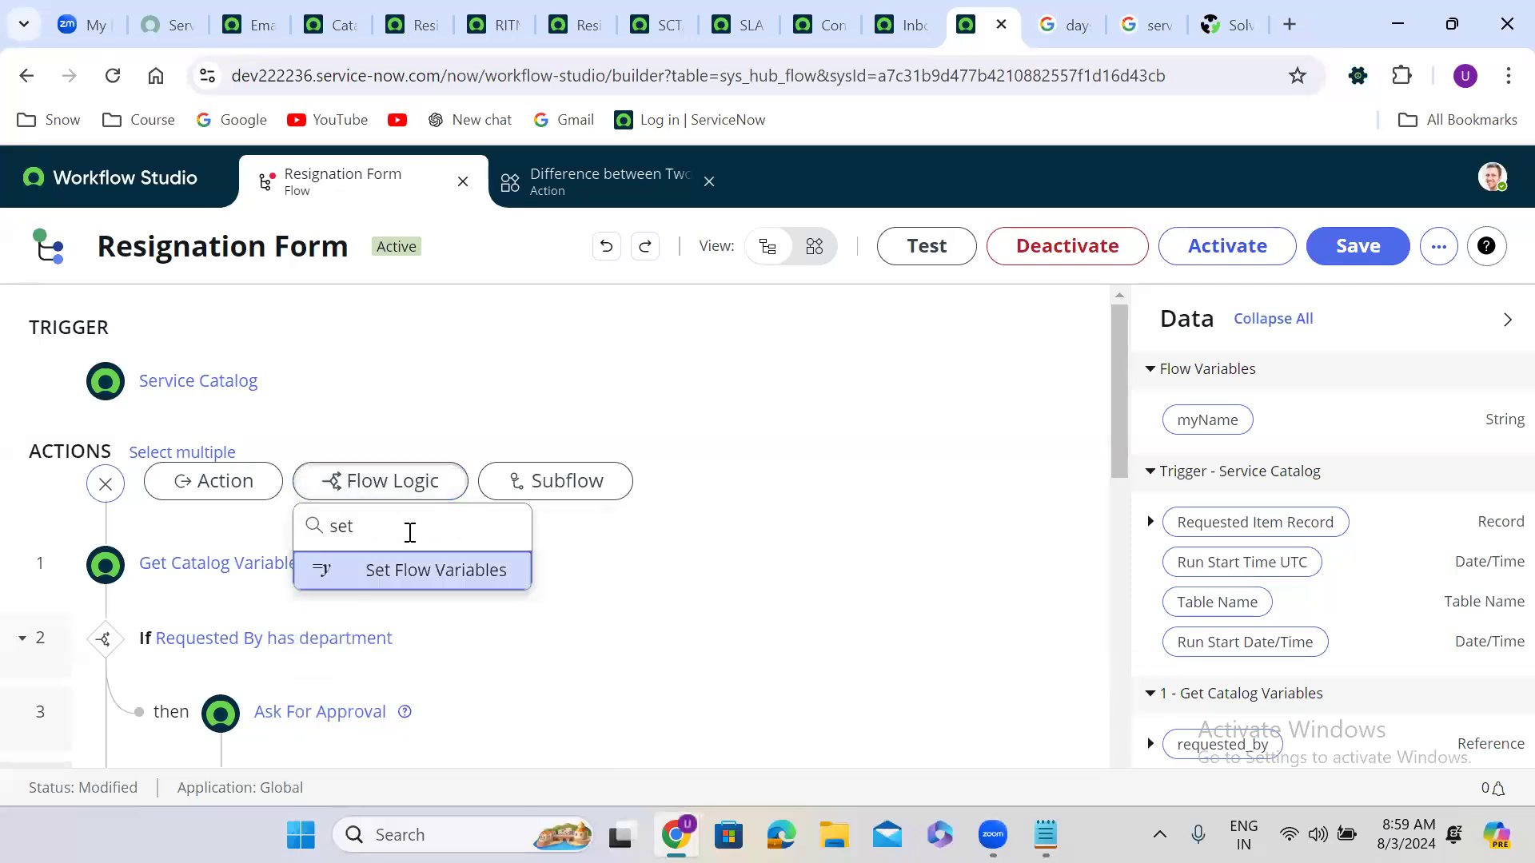
{"action": "left_click", "coordinate": [449, 590]}
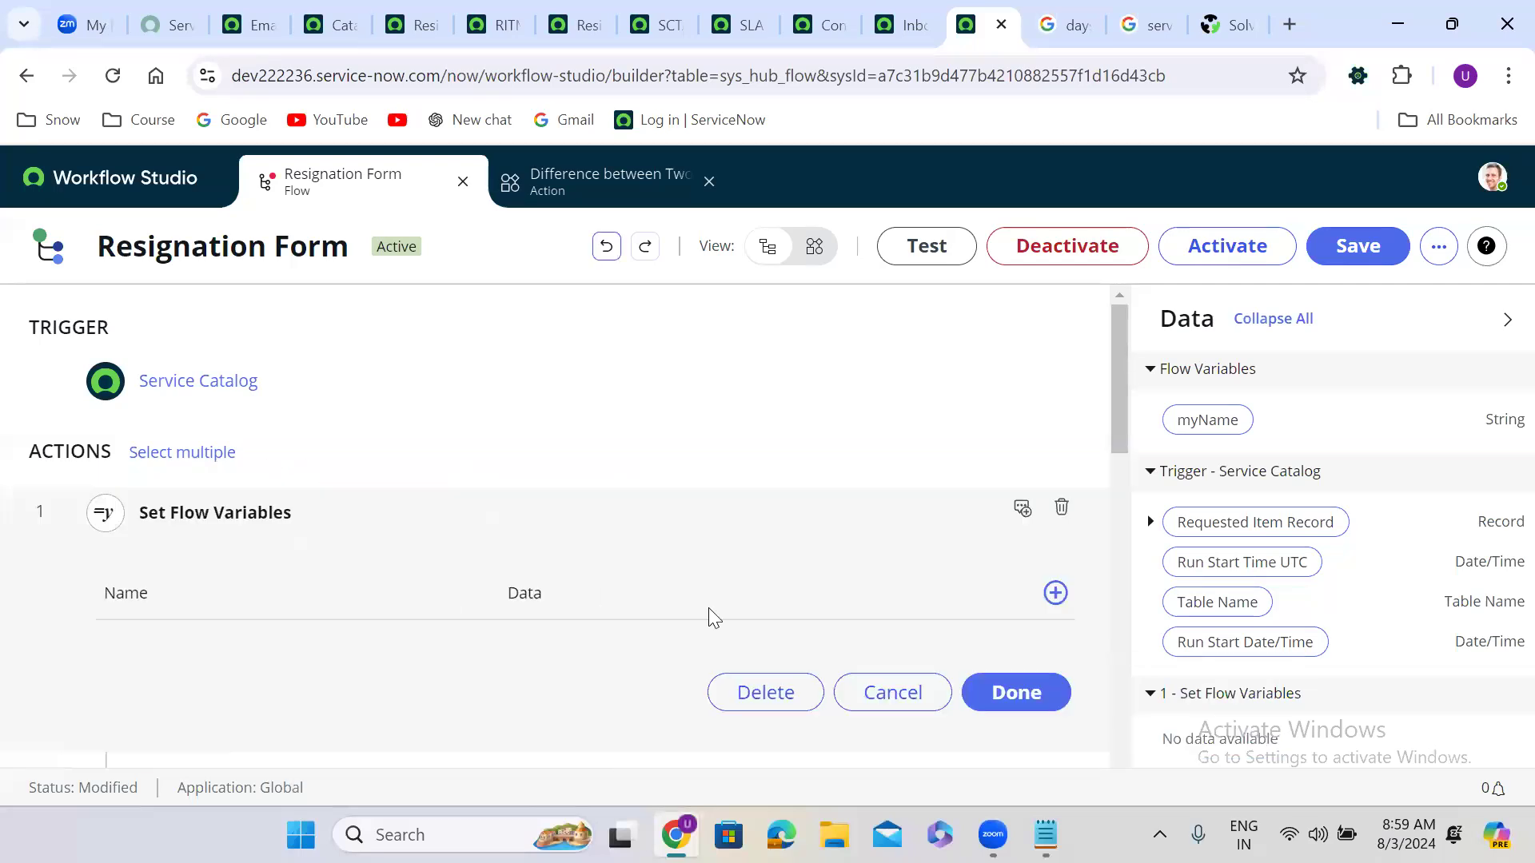
{"action": "left_click", "coordinate": [1055, 593]}
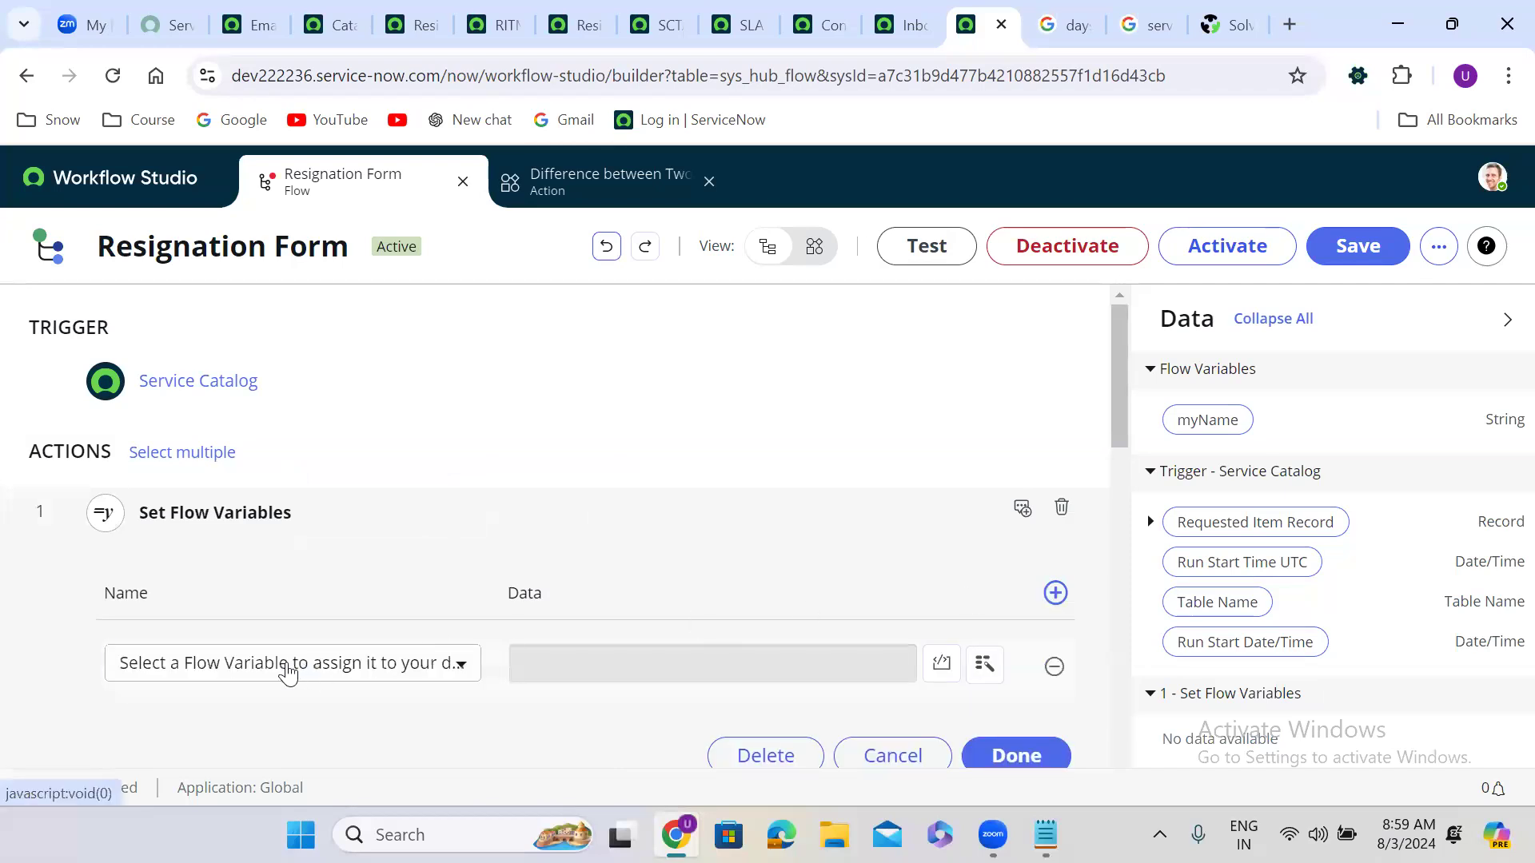
{"action": "left_click", "coordinate": [270, 666]}
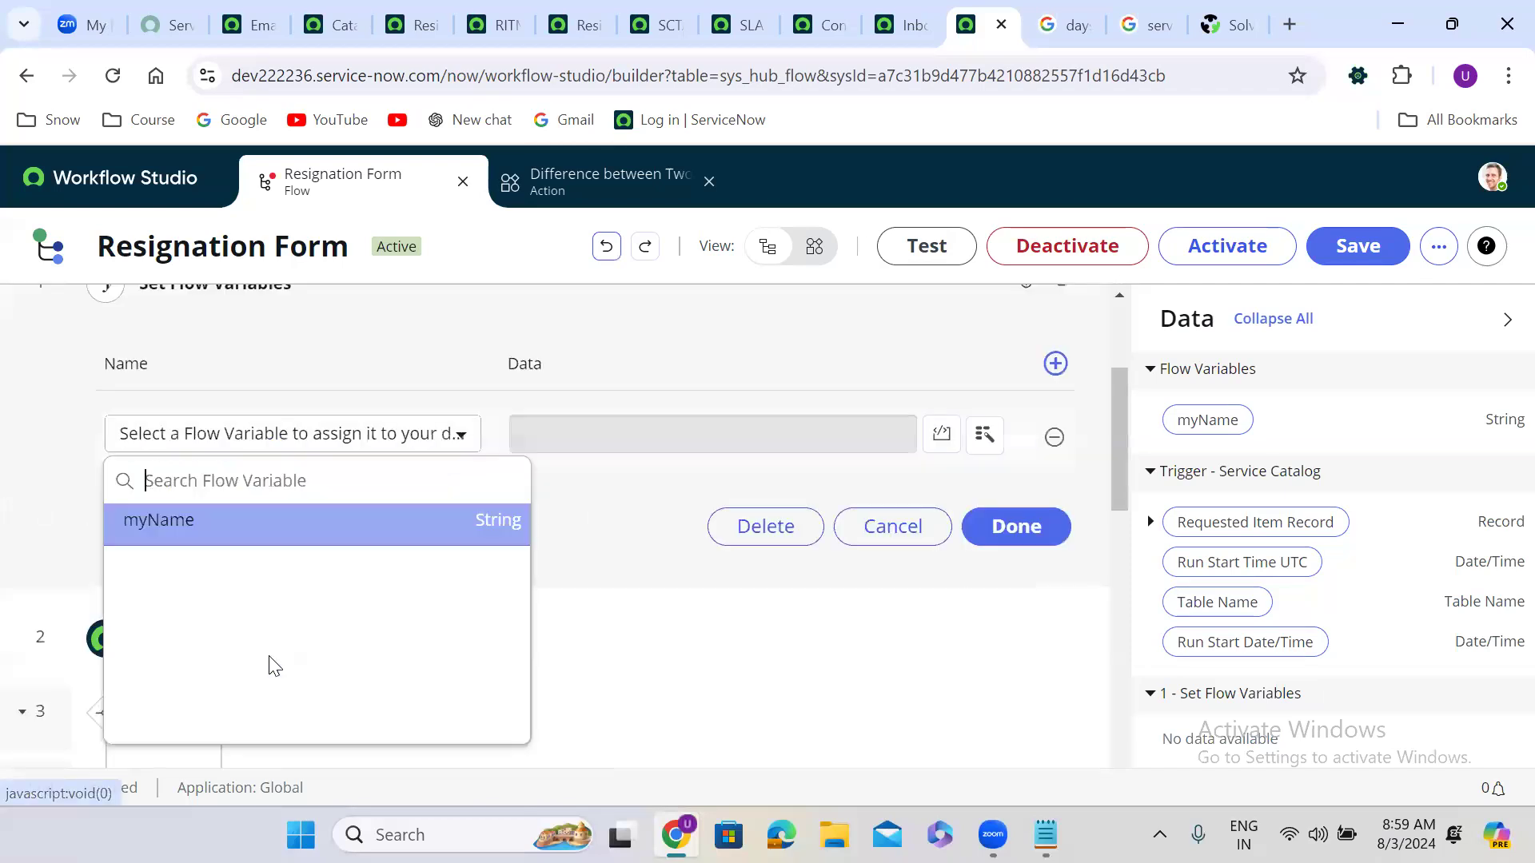
{"action": "left_click", "coordinate": [246, 529]}
{"action": "left_click", "coordinate": [655, 442]}
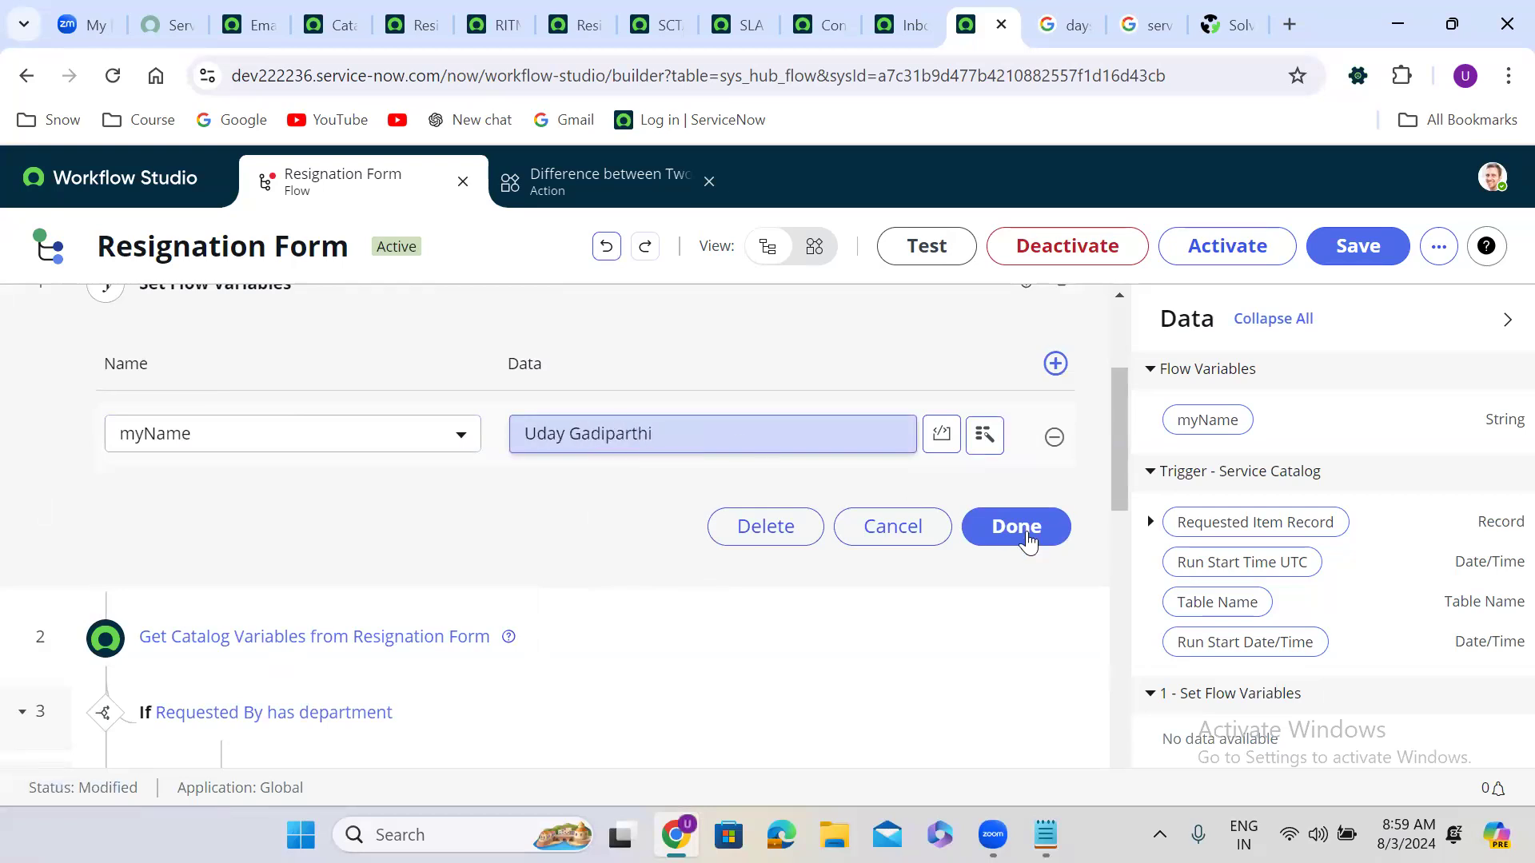
{"action": "left_click", "coordinate": [1028, 541]}
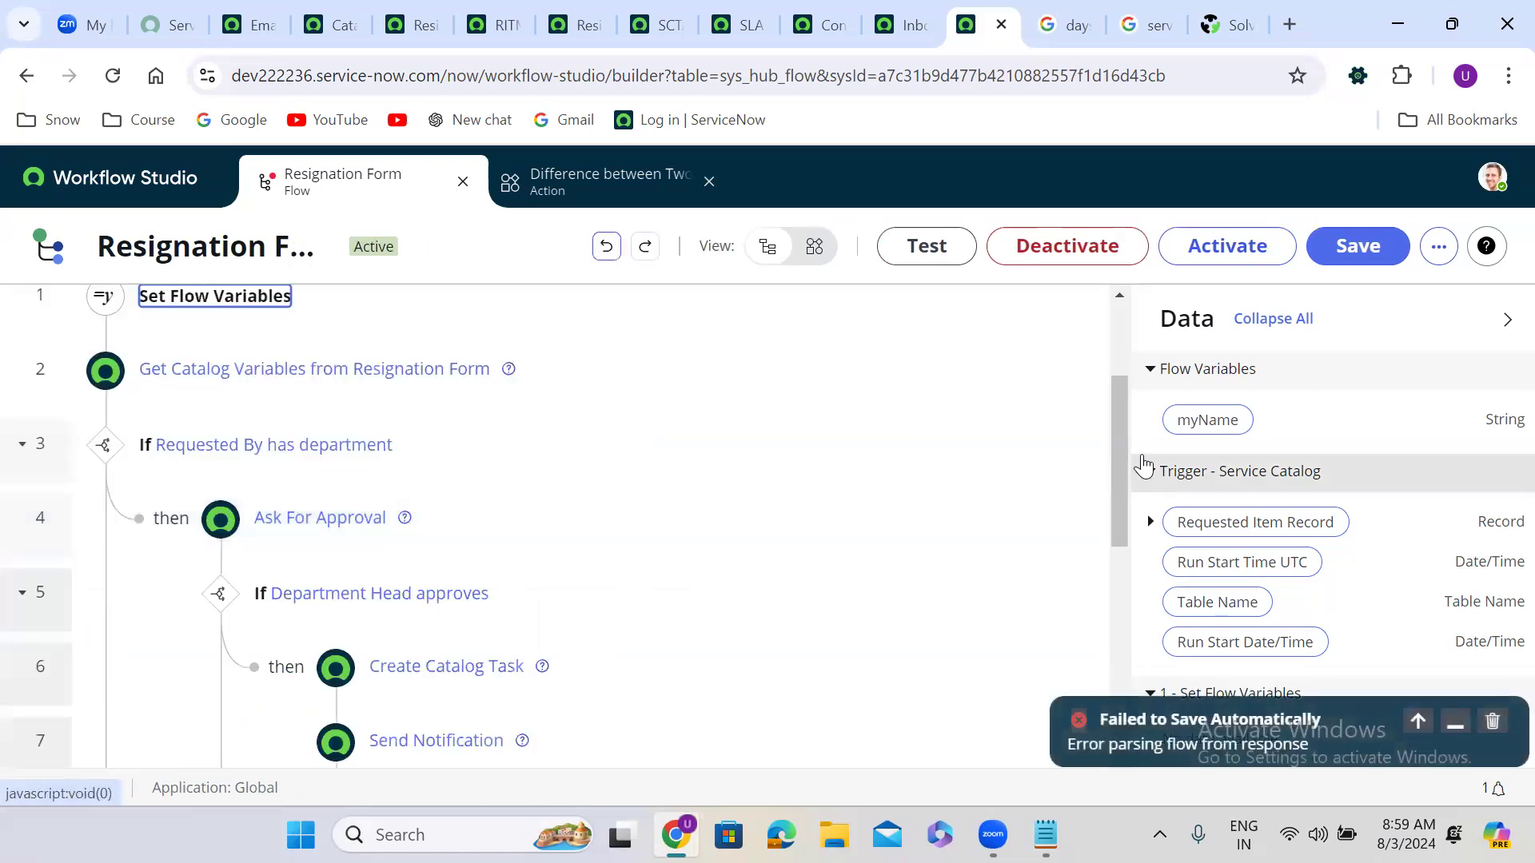
{"action": "left_click", "coordinate": [1492, 724]}
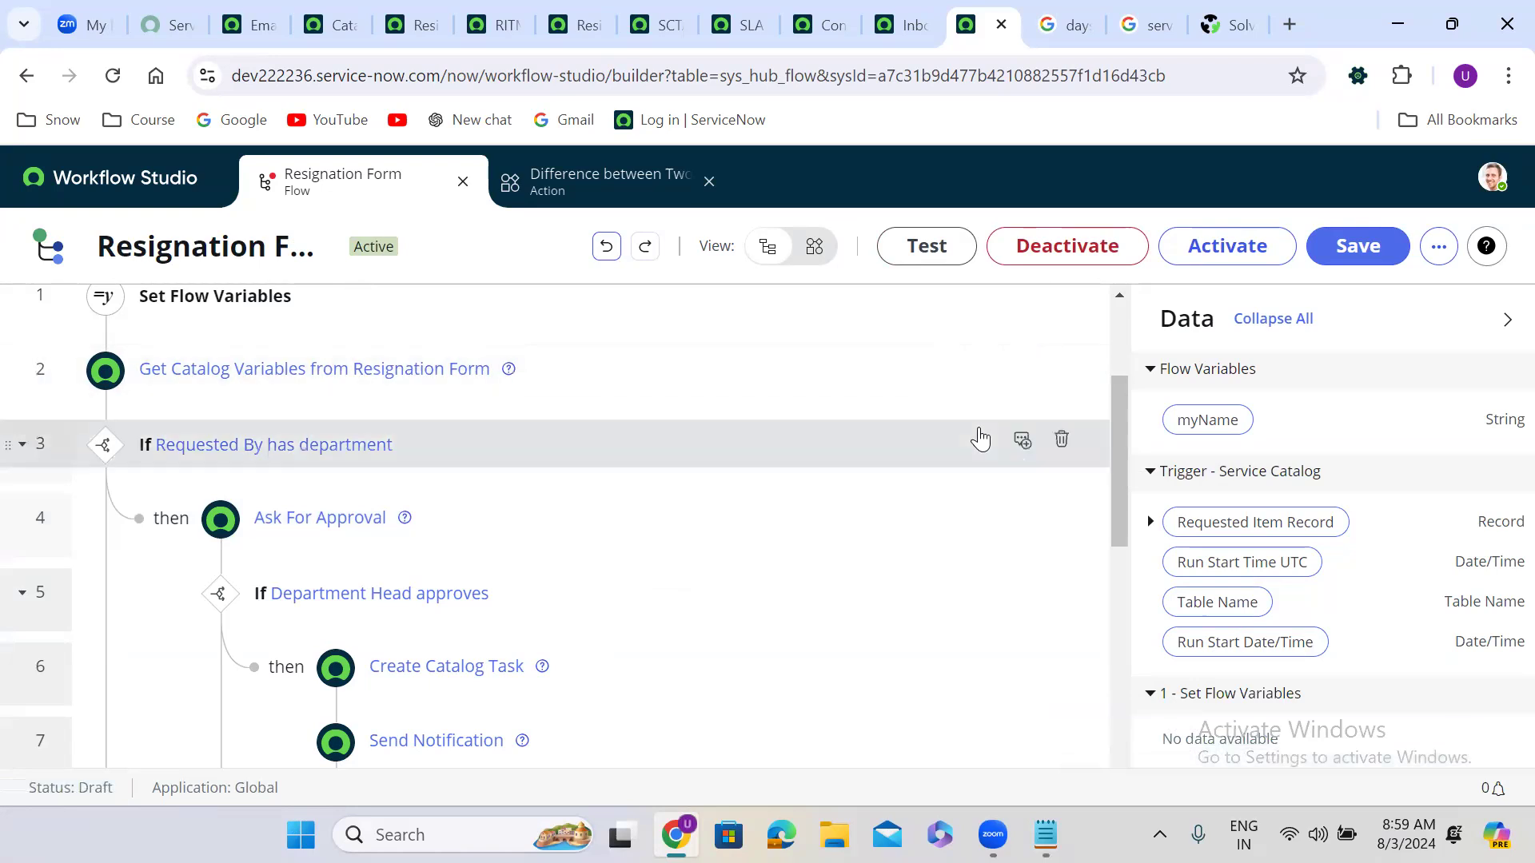
{"action": "left_click_drag", "start_coordinate": [1115, 401], "coordinate": [1121, 506]}
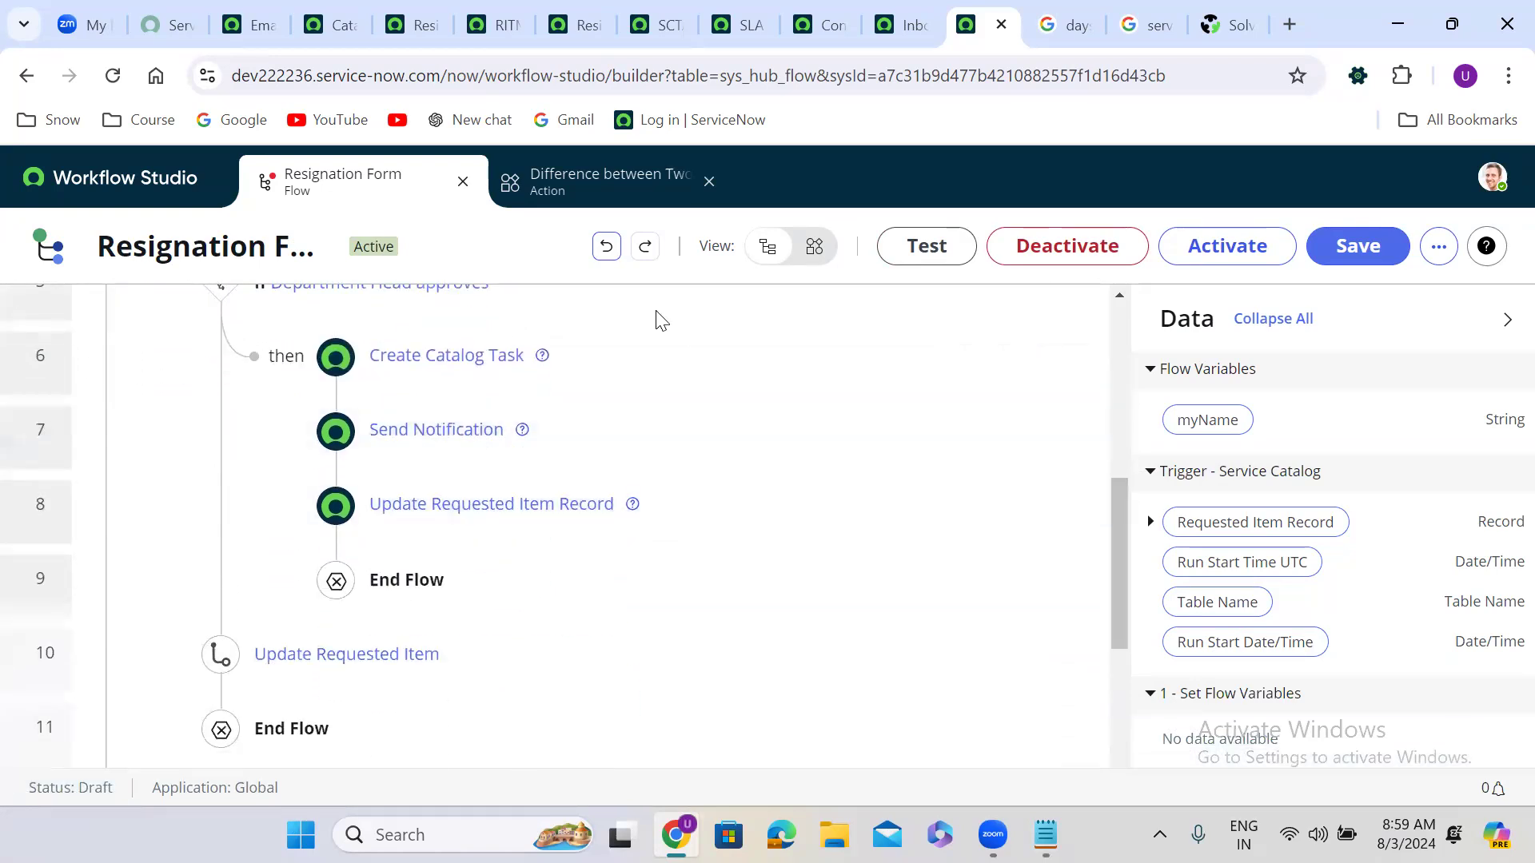
{"action": "left_click", "coordinate": [605, 355]}
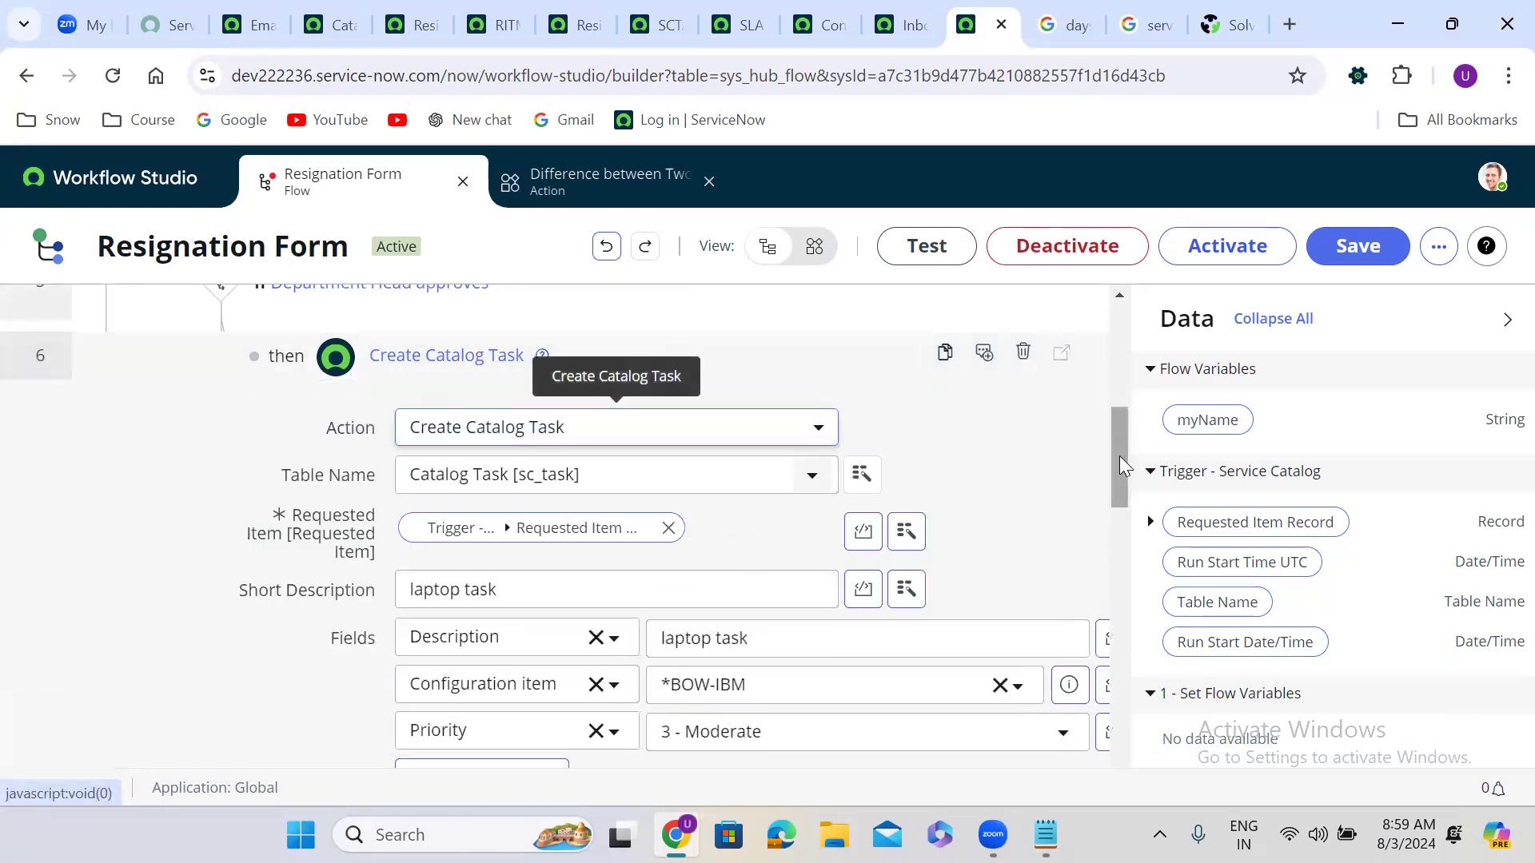
{"action": "scroll", "coordinate": [1119, 455], "scroll_direction": "down", "scroll_amount": 4}
{"action": "scroll", "coordinate": [1125, 461], "scroll_direction": "up", "scroll_amount": 4}
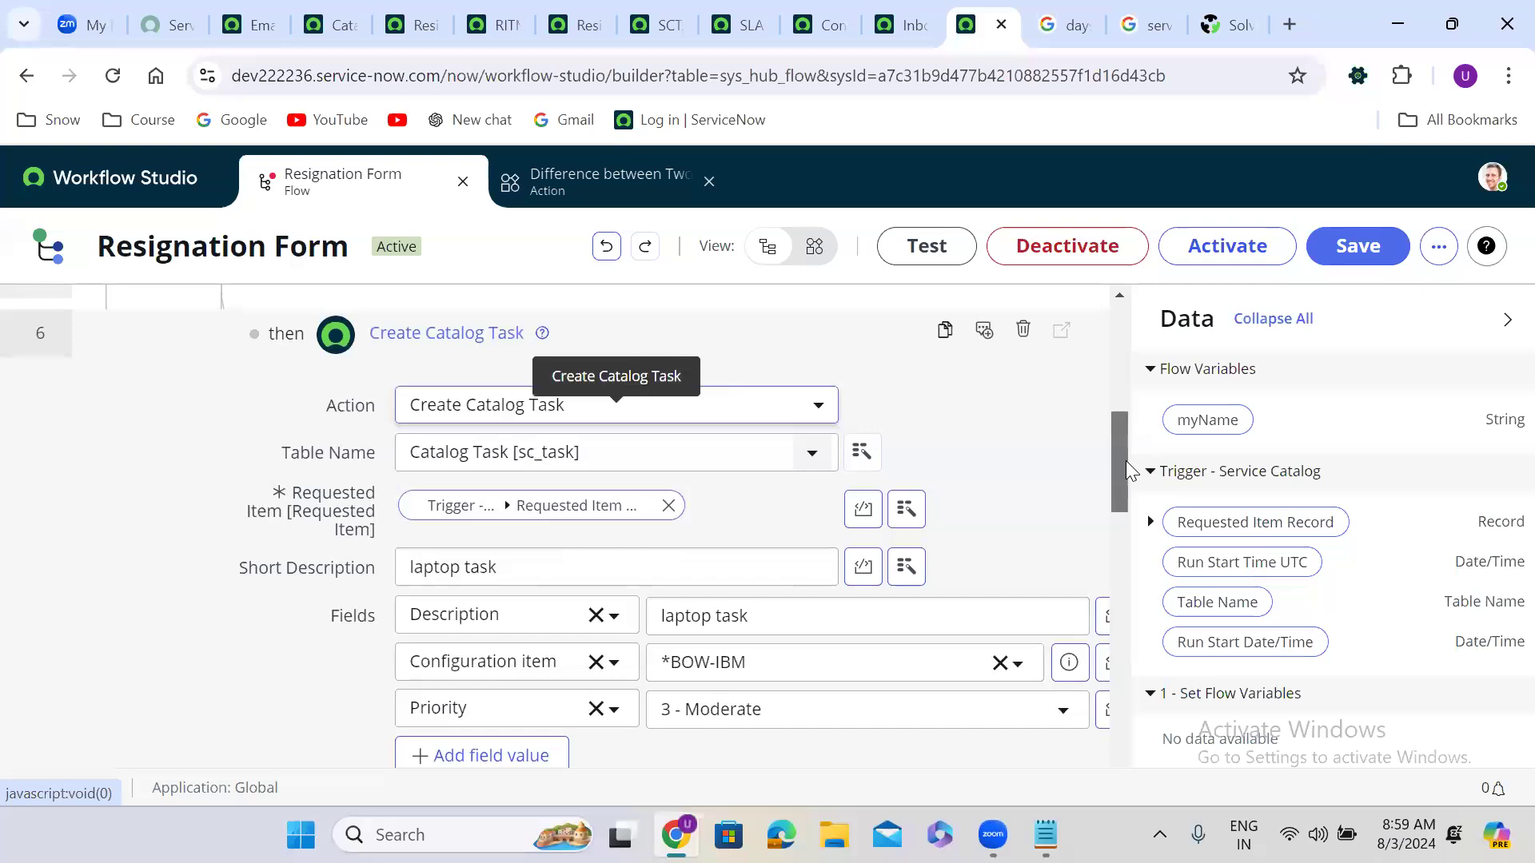
{"action": "triple_click", "coordinate": [710, 568]}
{"action": "key", "text": "BackSpace"}
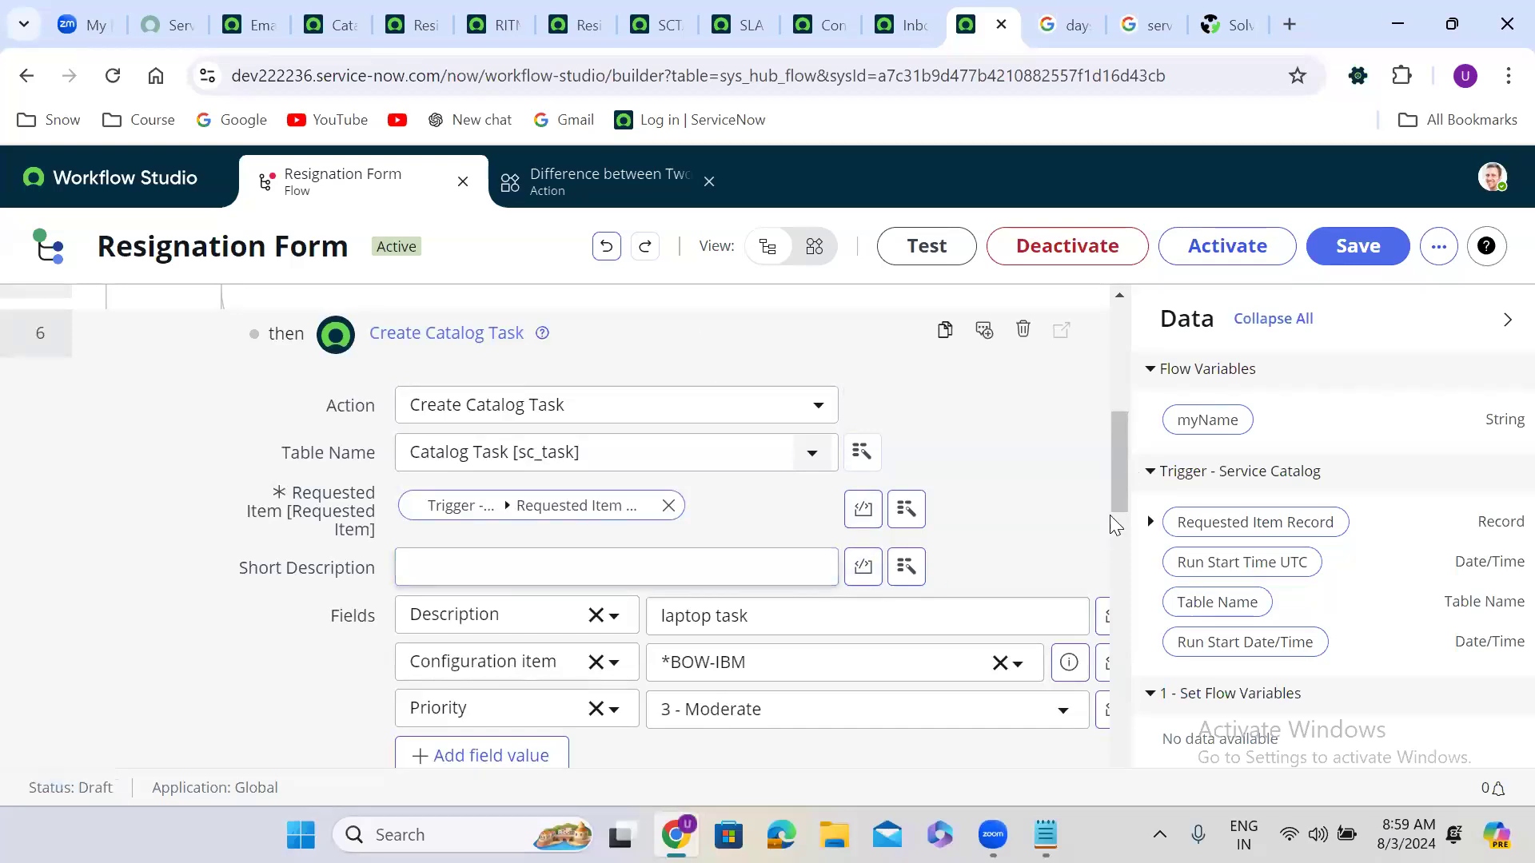
{"action": "left_click_drag", "start_coordinate": [1181, 432], "coordinate": [496, 569]}
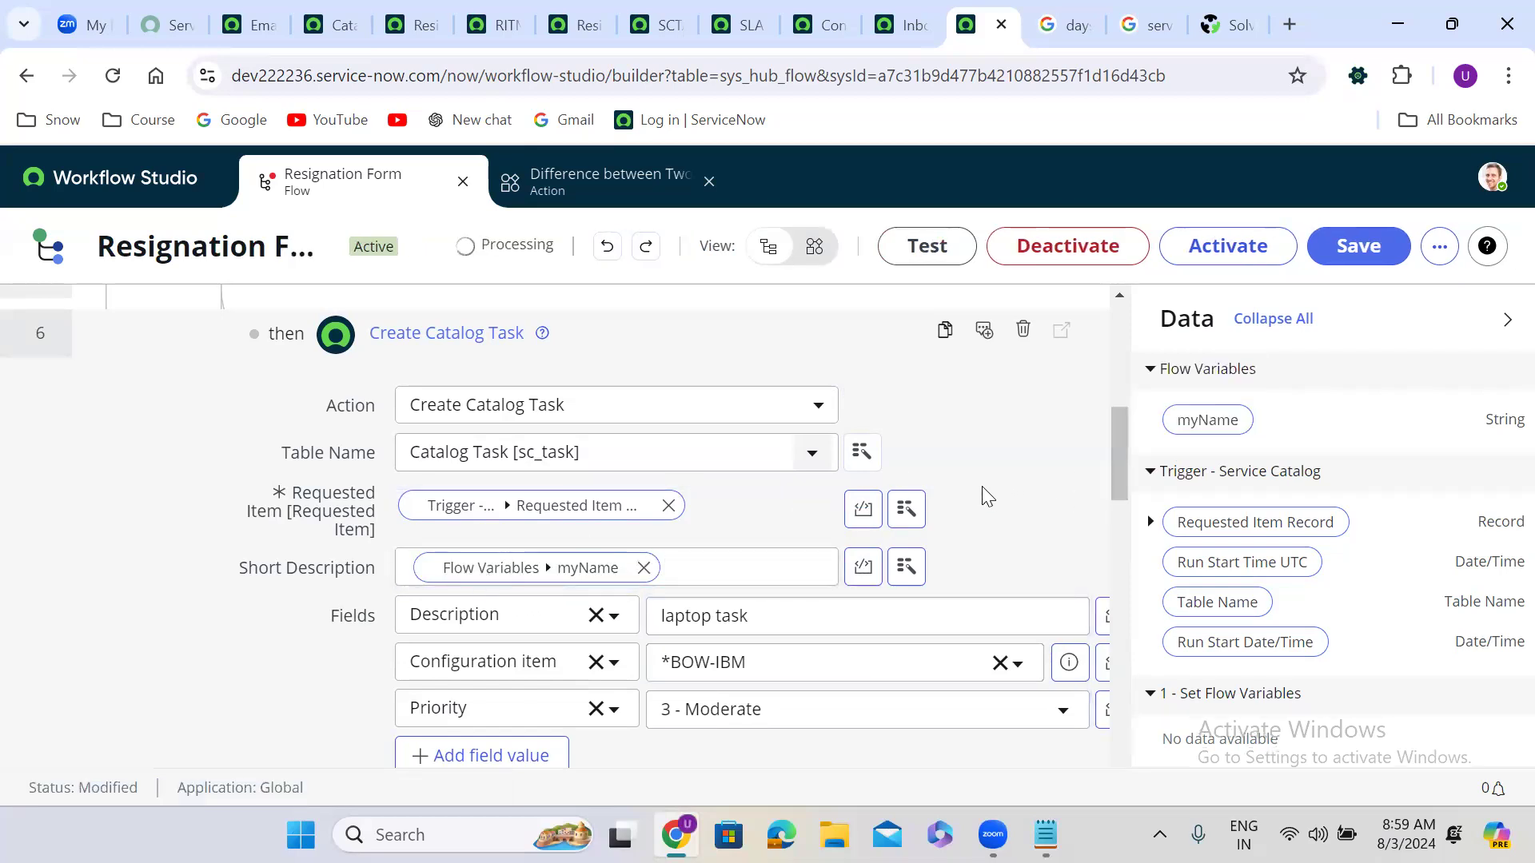
Step: Scroll past the catalog task and begin activating the Resignation Form flow
{"action": "scroll", "coordinate": [984, 495], "scroll_direction": "down", "scroll_amount": 1}
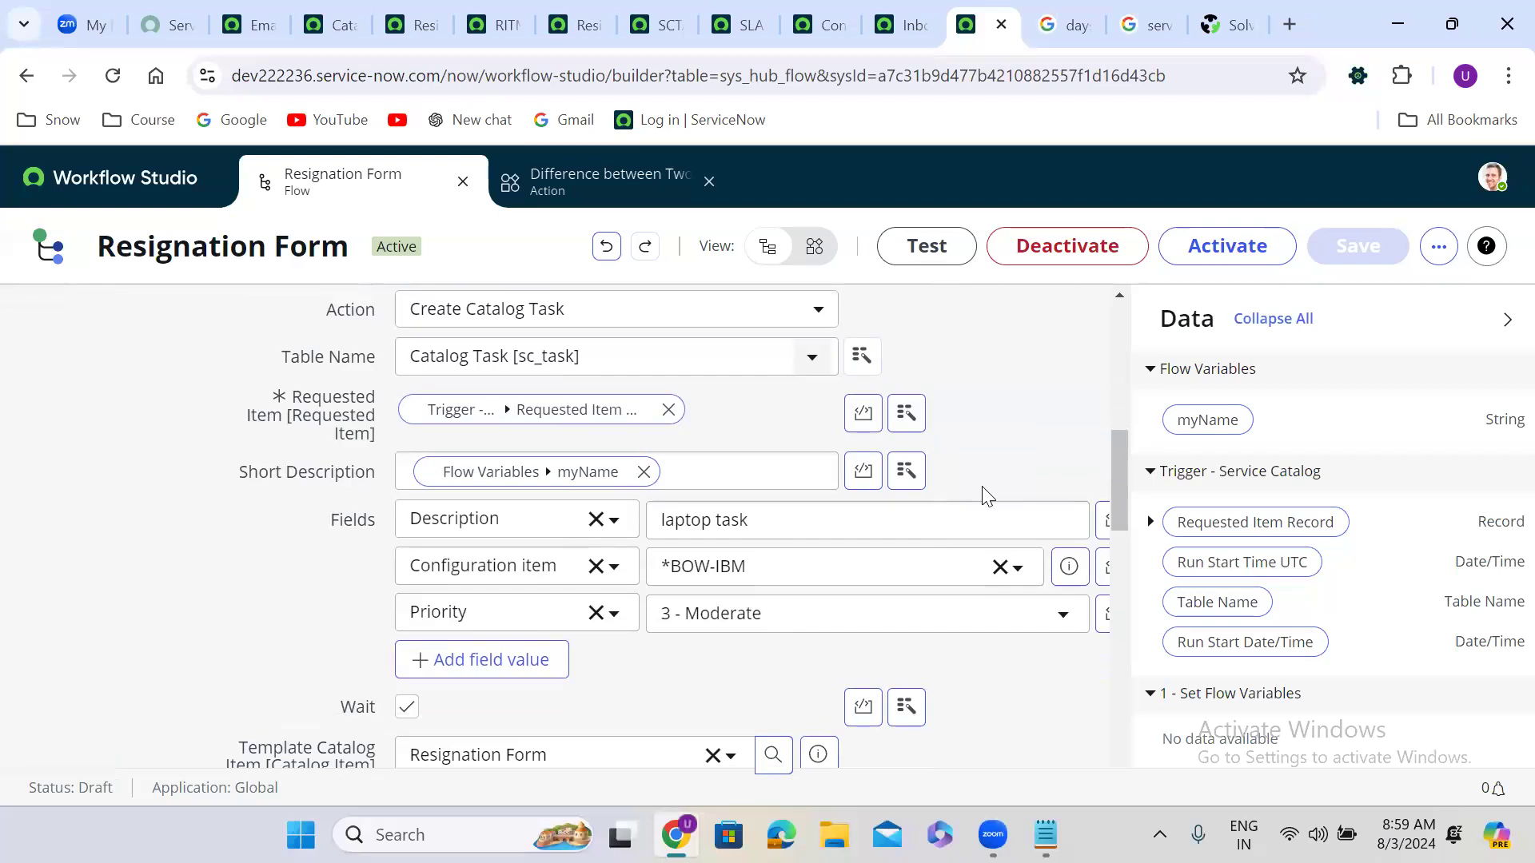
{"action": "scroll", "coordinate": [985, 496], "scroll_direction": "down", "scroll_amount": 10}
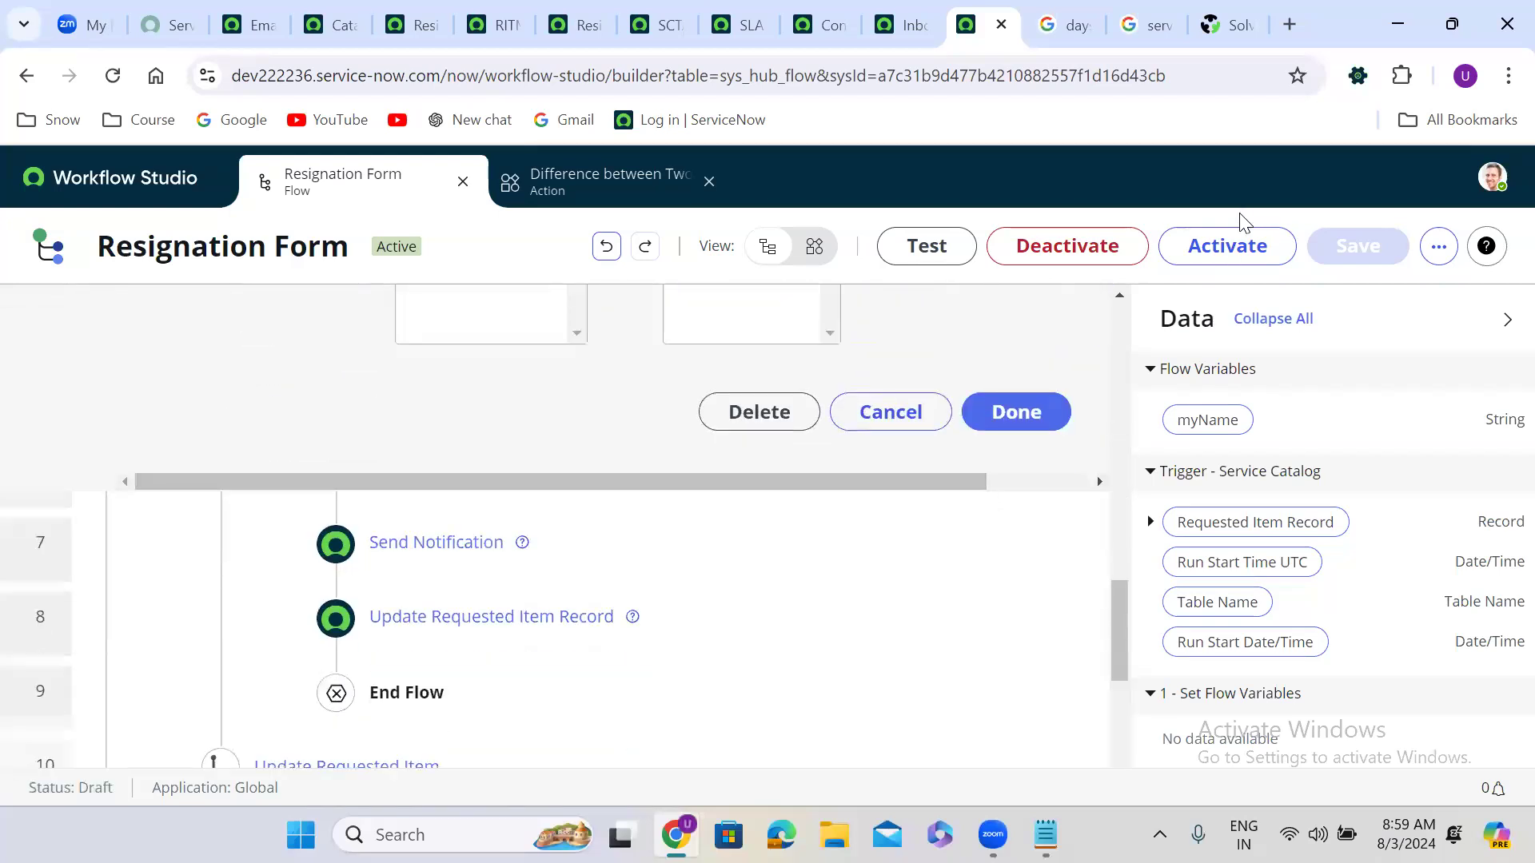
{"action": "left_click", "coordinate": [1231, 240]}
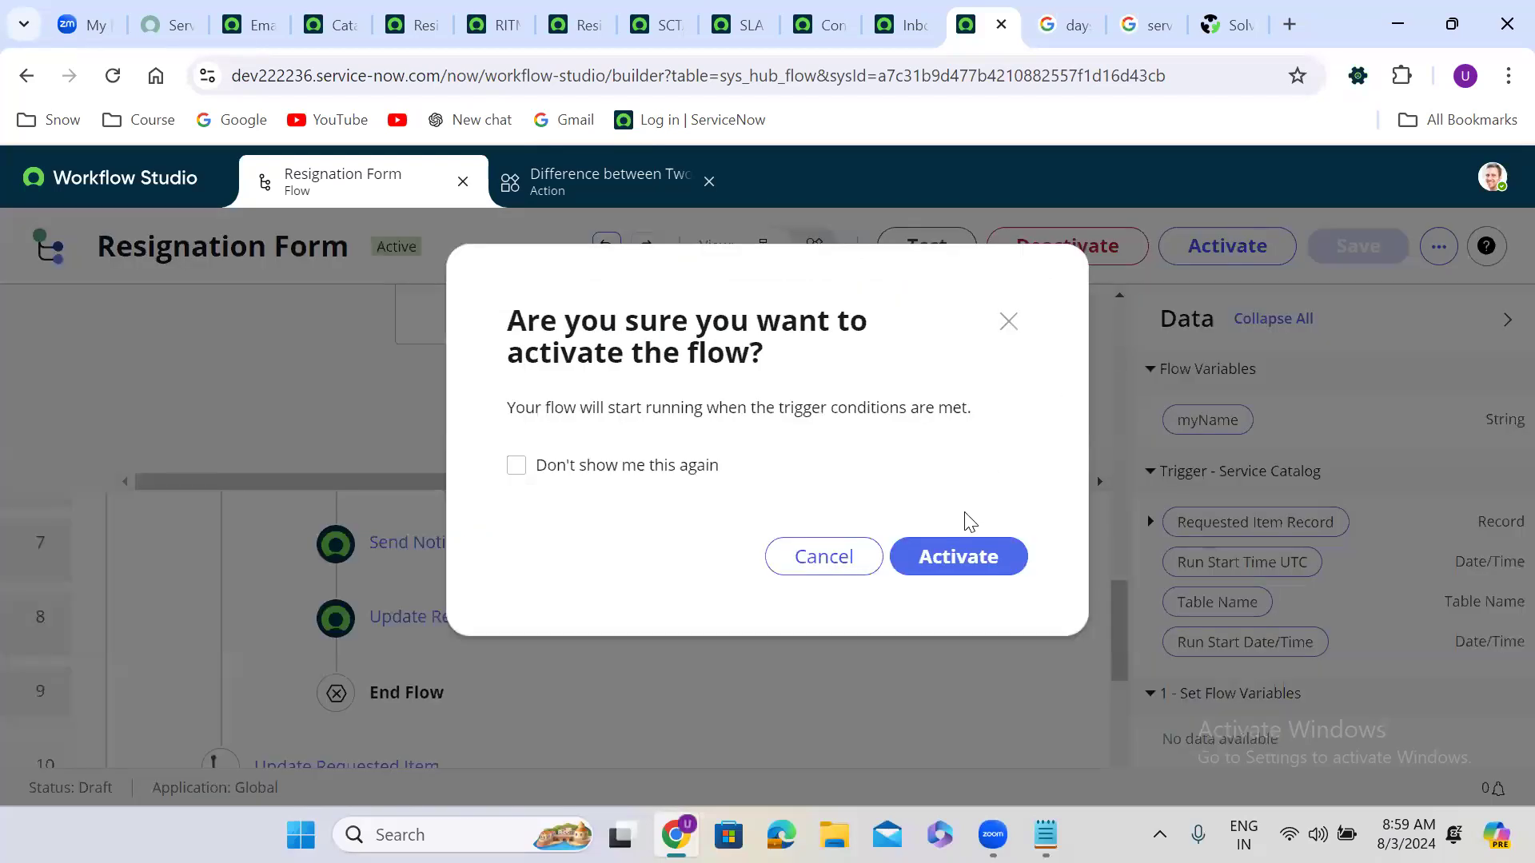
Step: Confirm activation so the flow publishes, then close the second Workflow Studio tab
{"action": "left_click", "coordinate": [966, 555]}
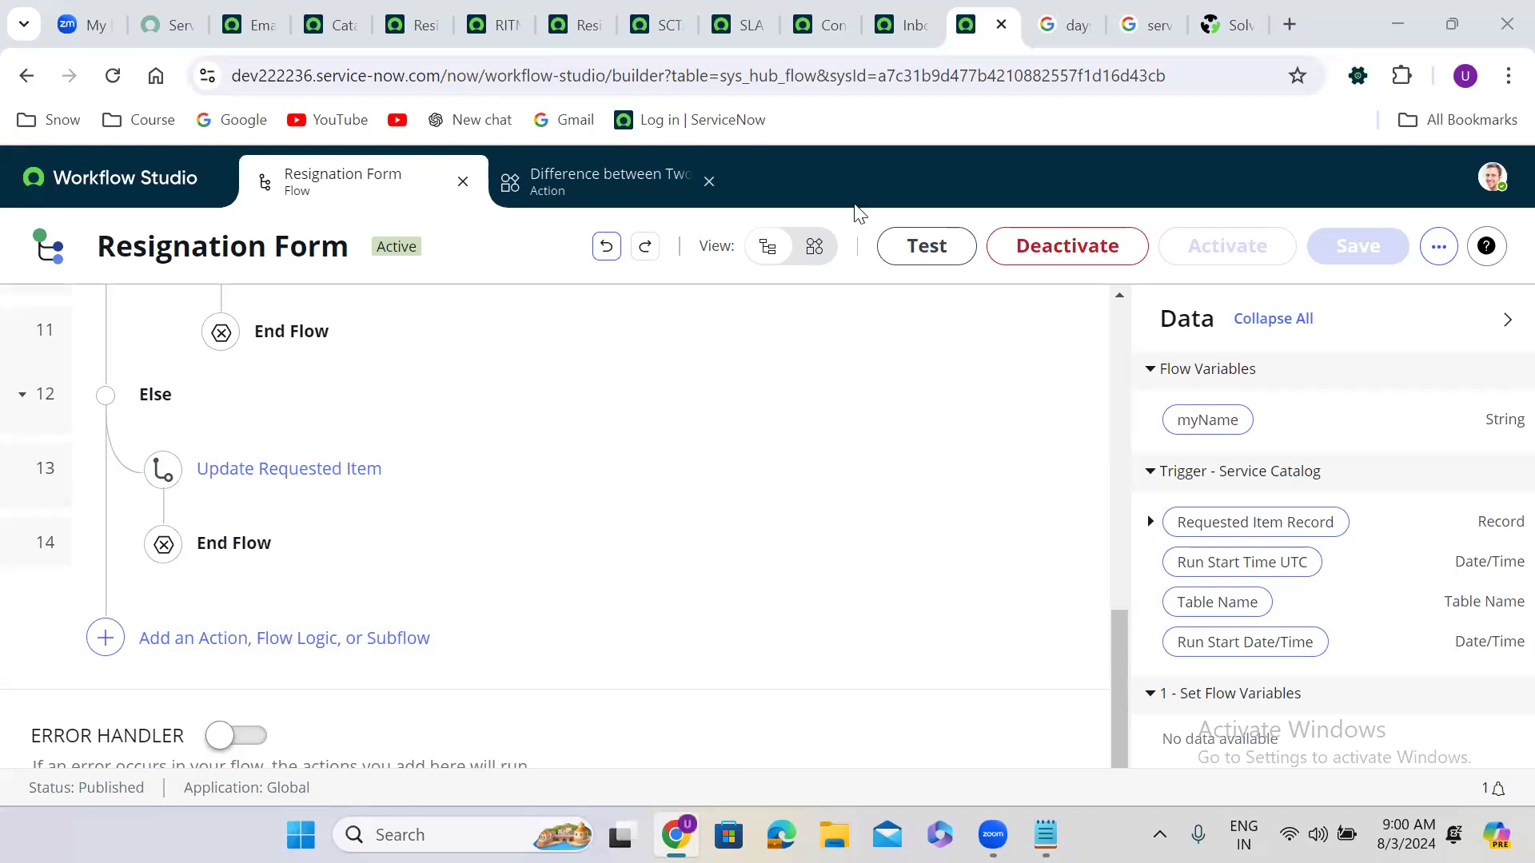
{"action": "left_click", "coordinate": [708, 182]}
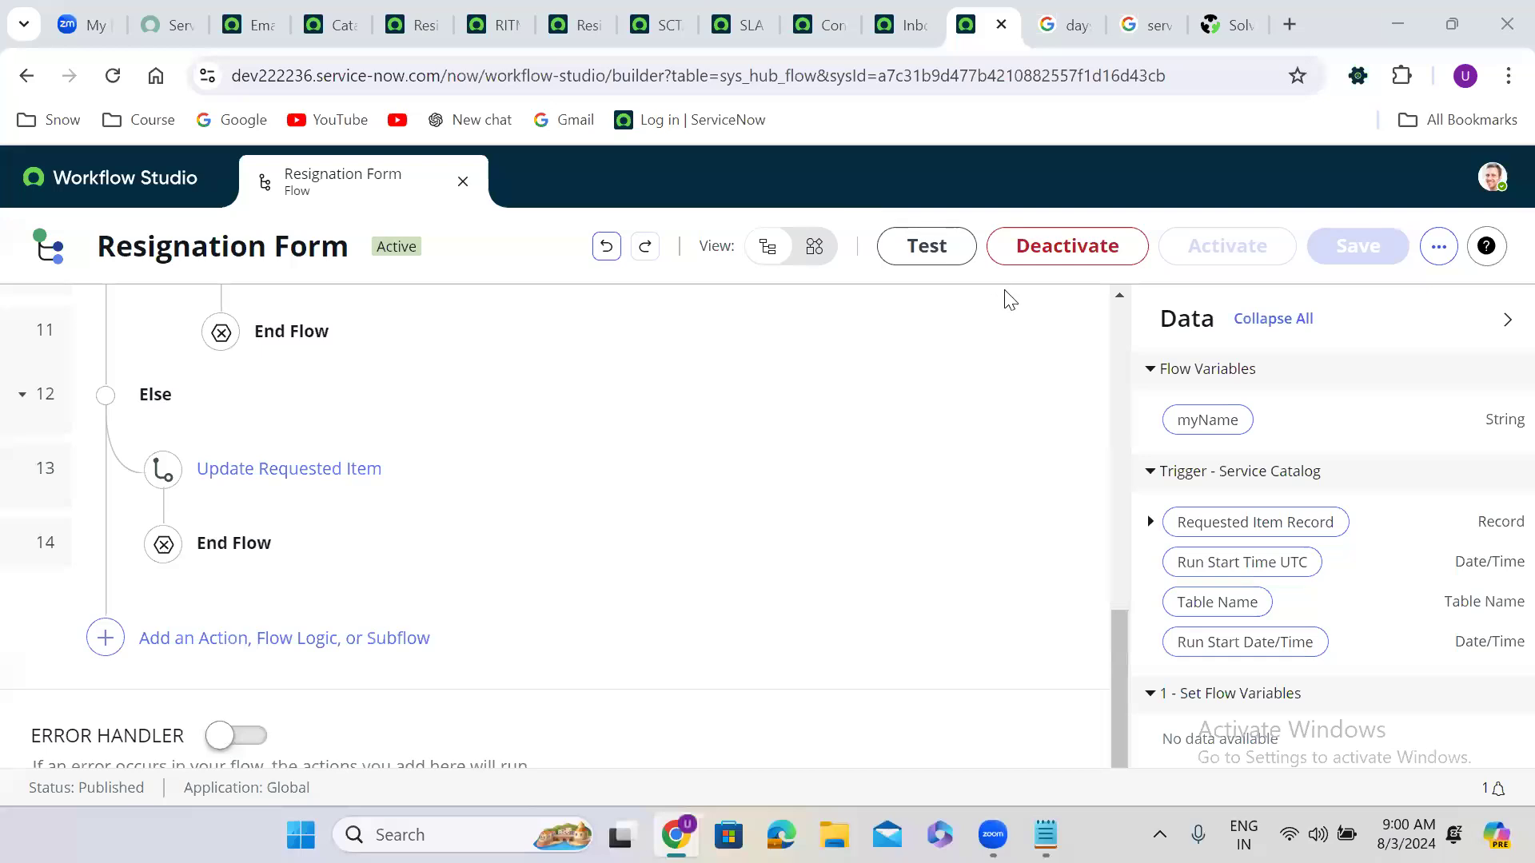
Step: Open the flow's Executions list and inspect the earlier execution in the operations view
{"action": "left_click", "coordinate": [1120, 318]}
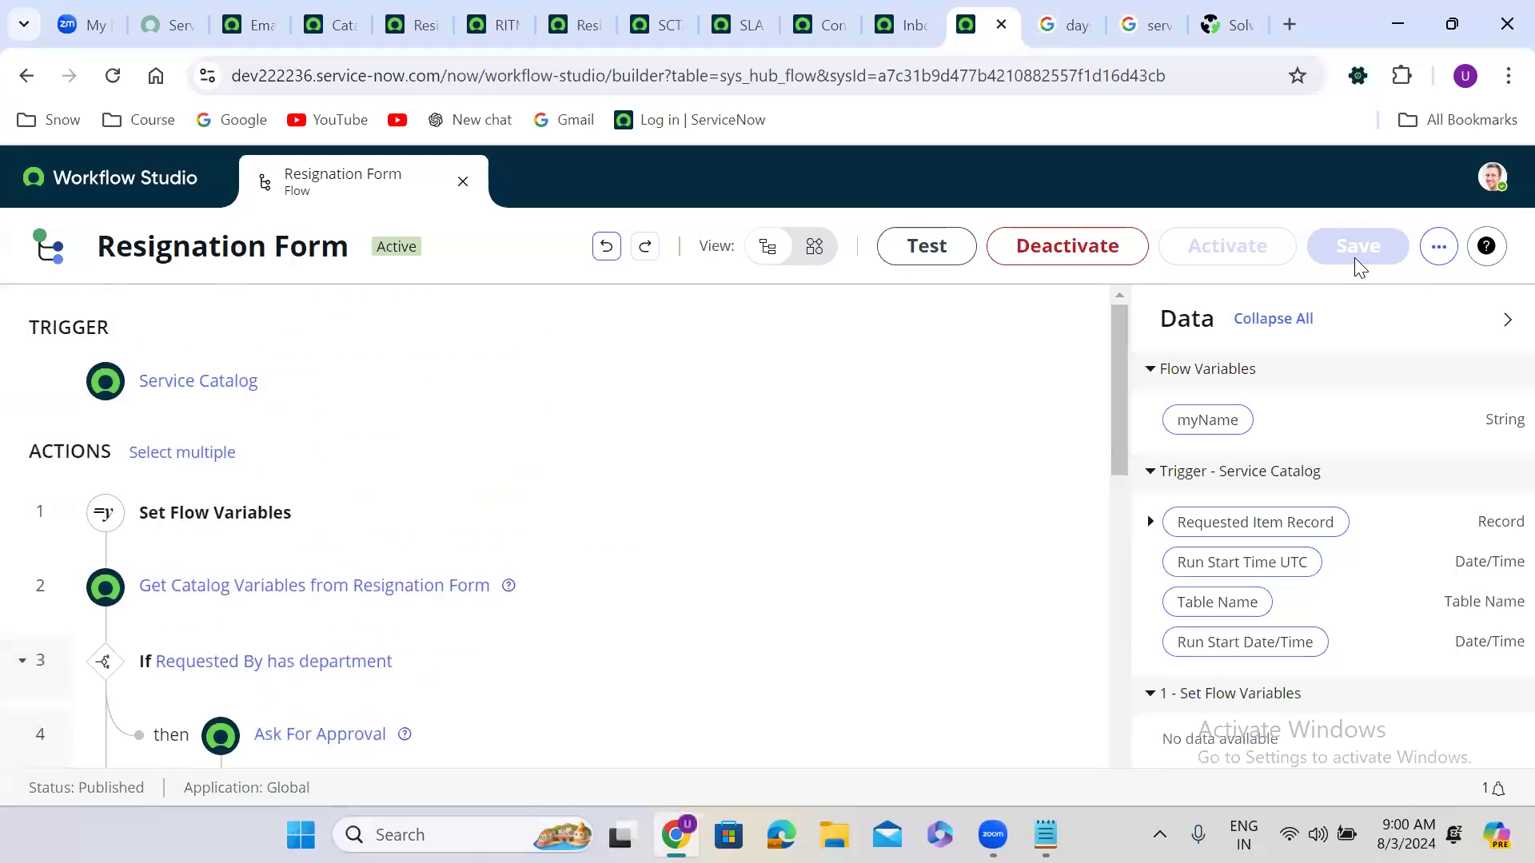
{"action": "left_click", "coordinate": [1439, 248]}
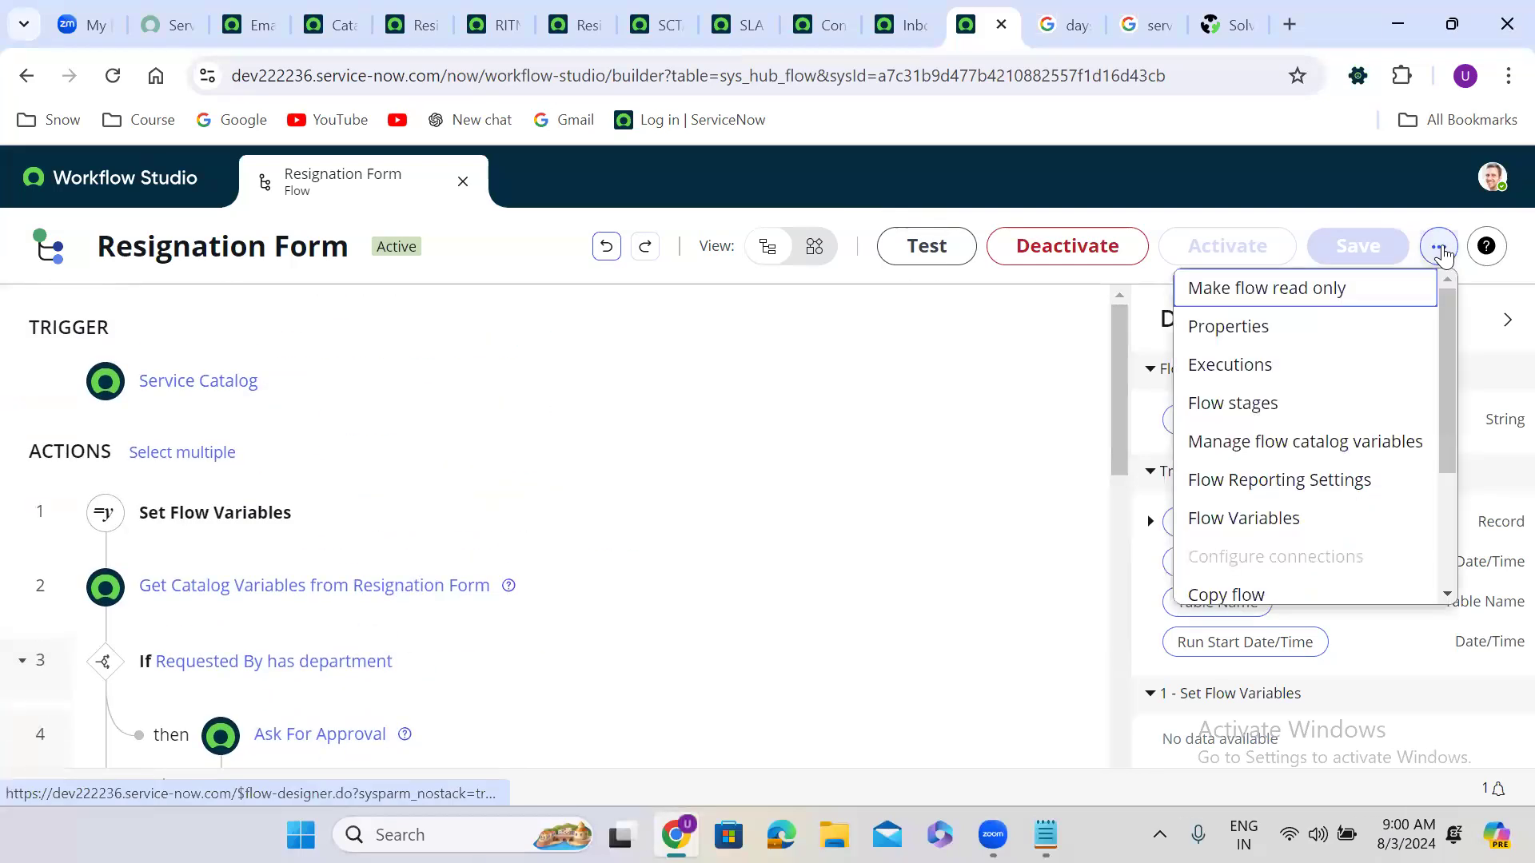
{"action": "left_click", "coordinate": [1271, 366]}
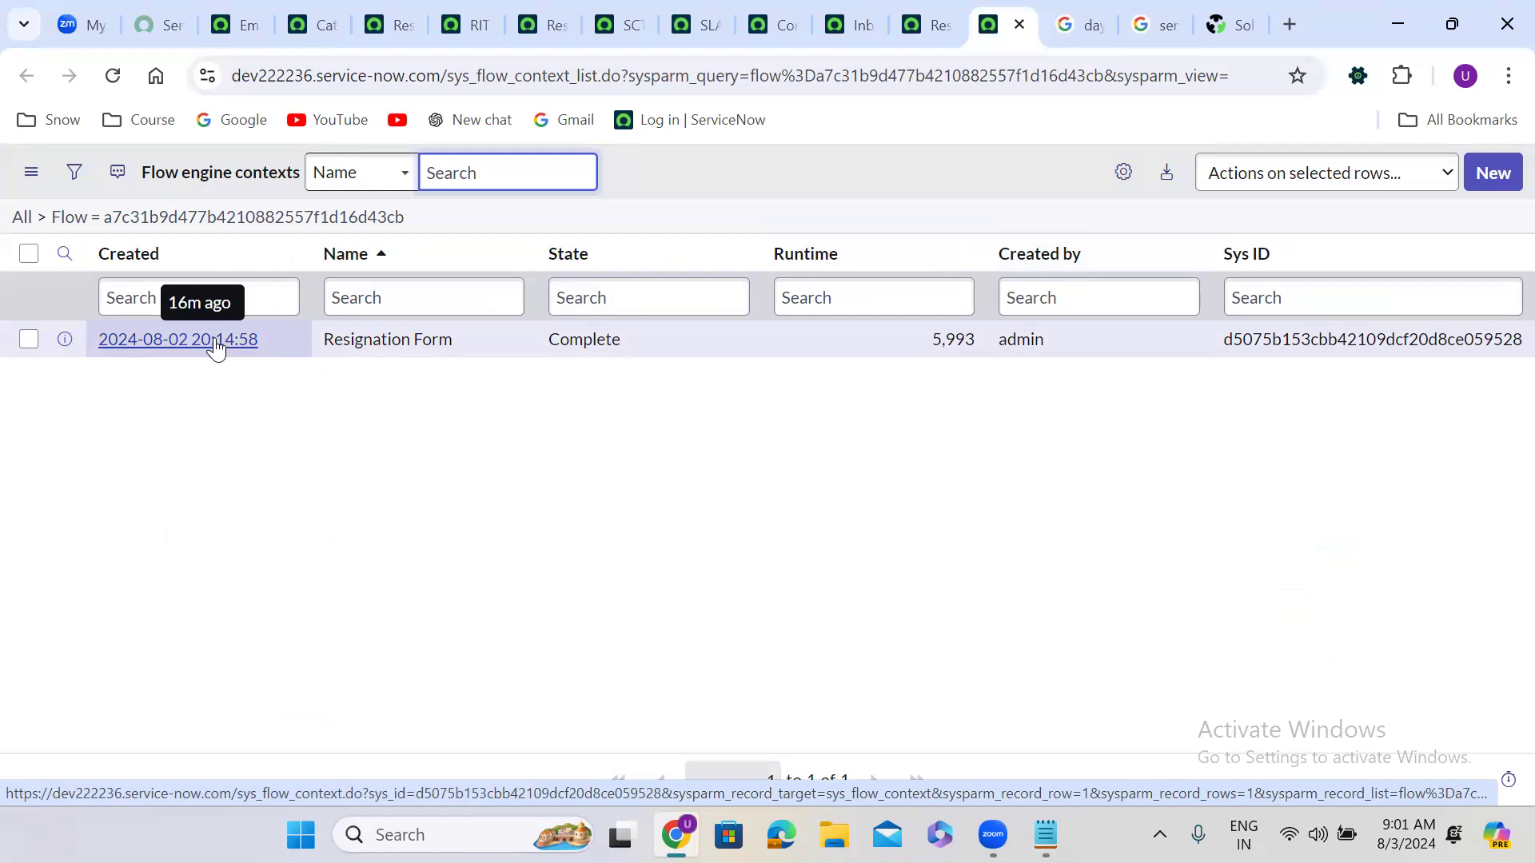
{"action": "left_click", "coordinate": [216, 345]}
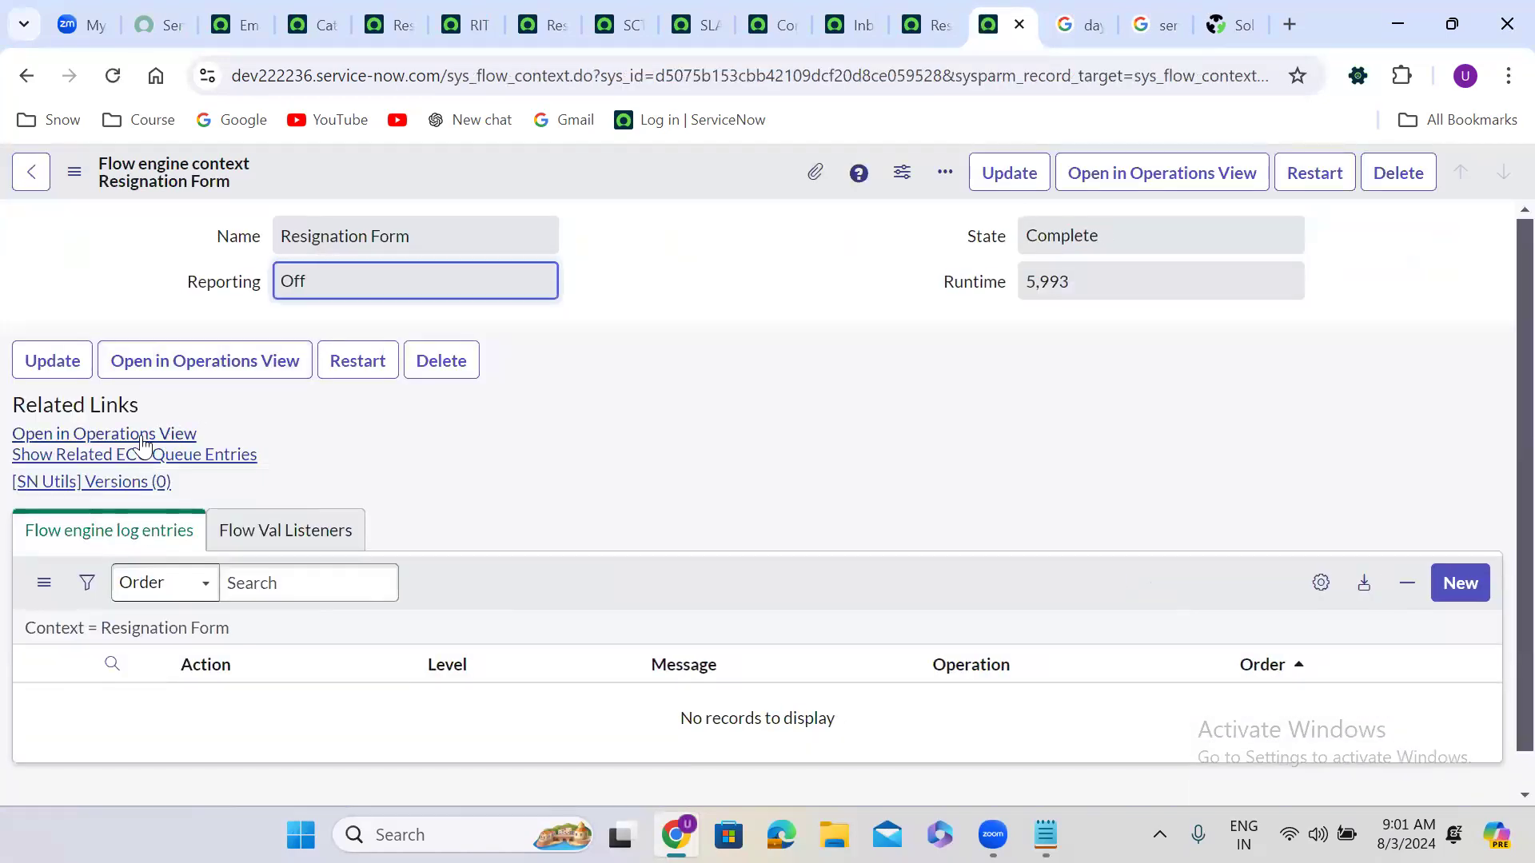
{"action": "left_click", "coordinate": [142, 435]}
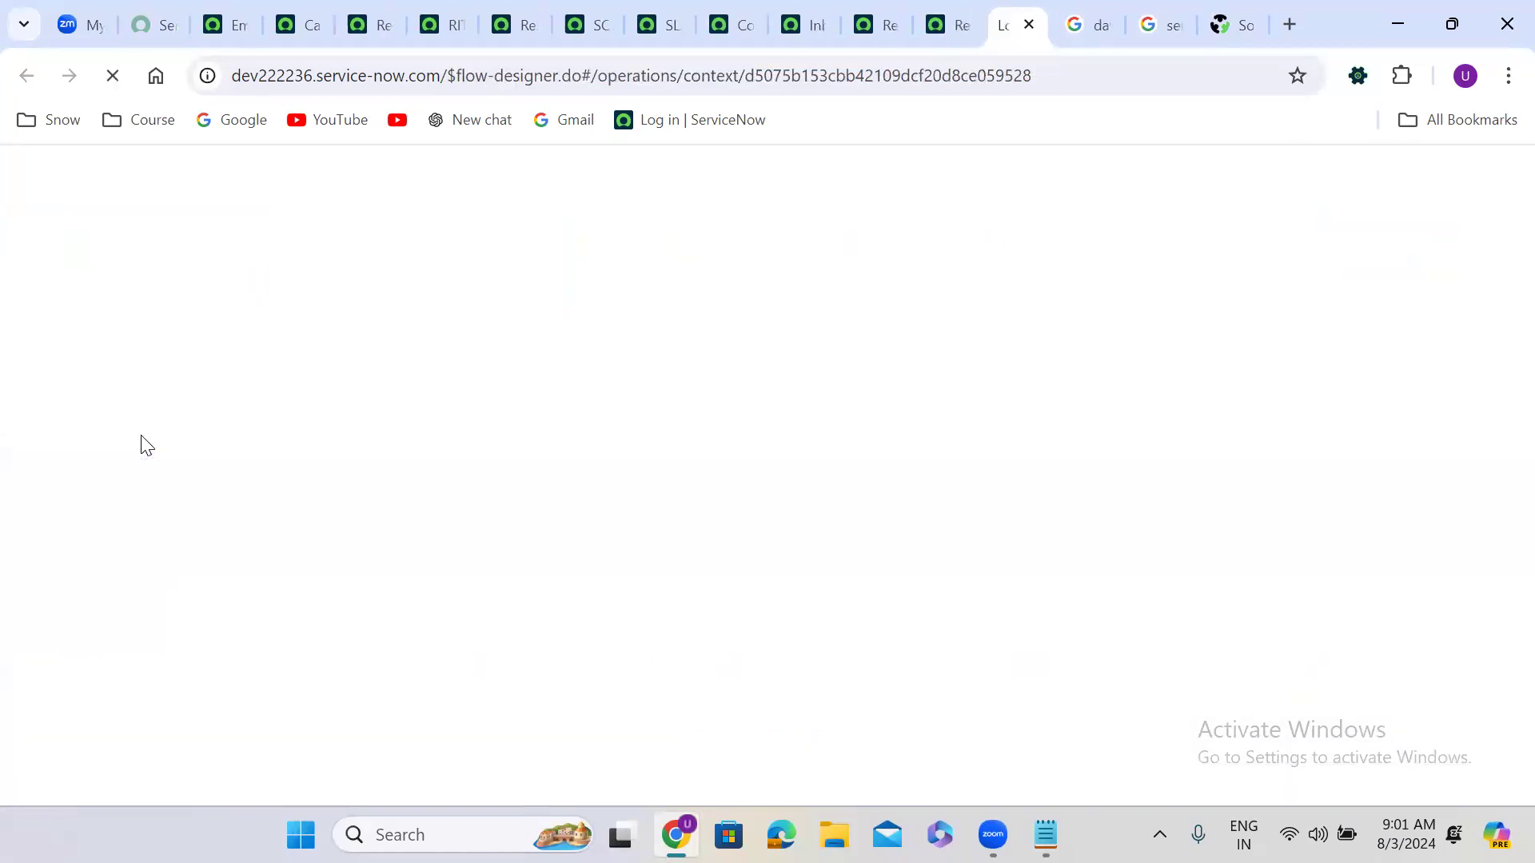
{"action": "left_click", "coordinate": [936, 10]}
{"action": "left_click", "coordinate": [876, 8]}
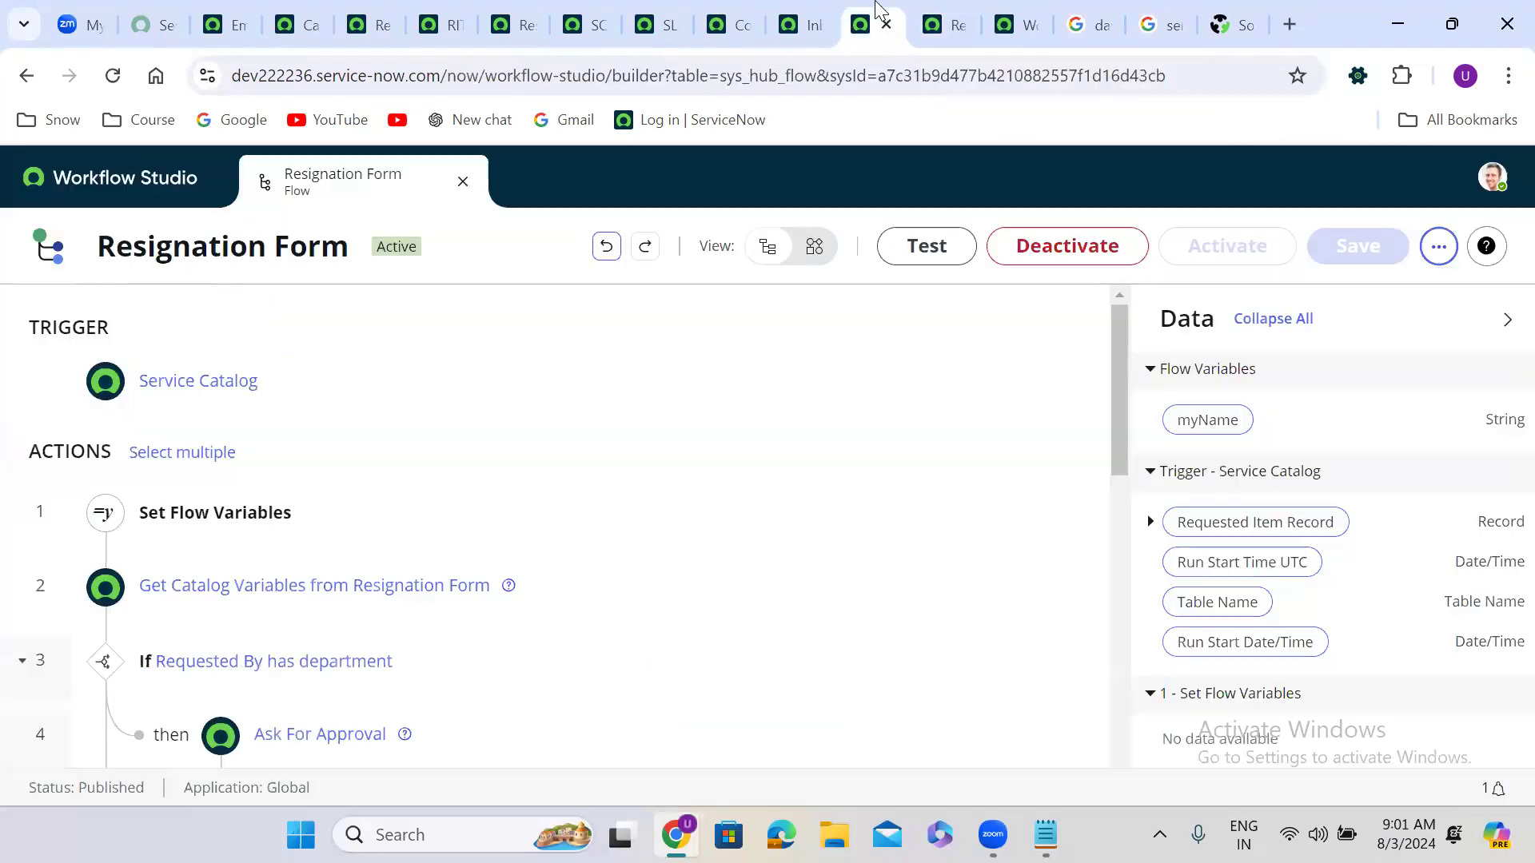
Step: Reopen the completed execution from Executions and confirm Restart with the same inputs
{"action": "left_click", "coordinate": [1436, 247]}
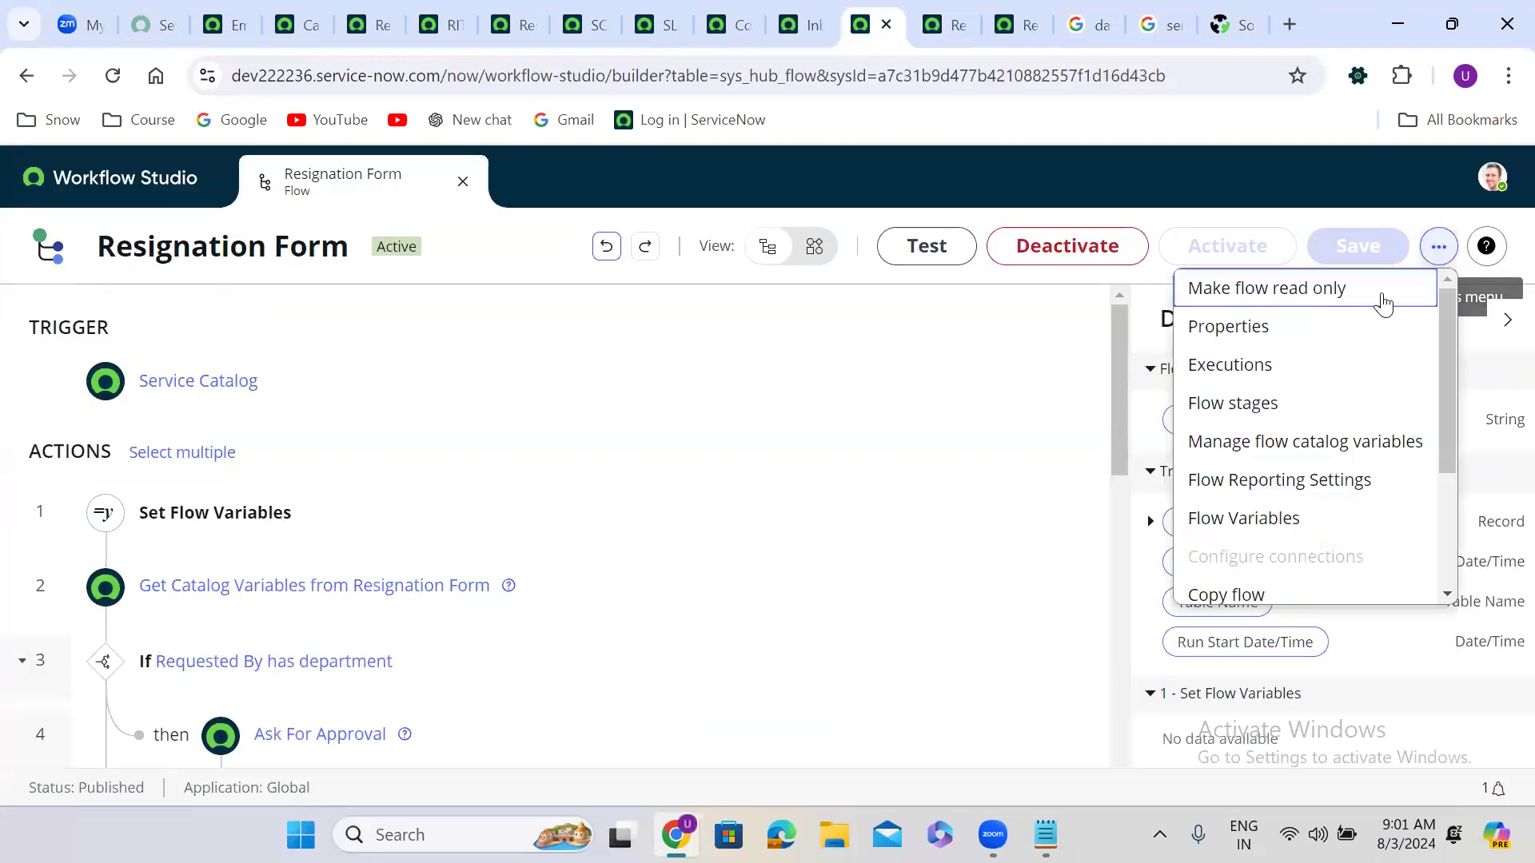
{"action": "left_click", "coordinate": [1239, 363]}
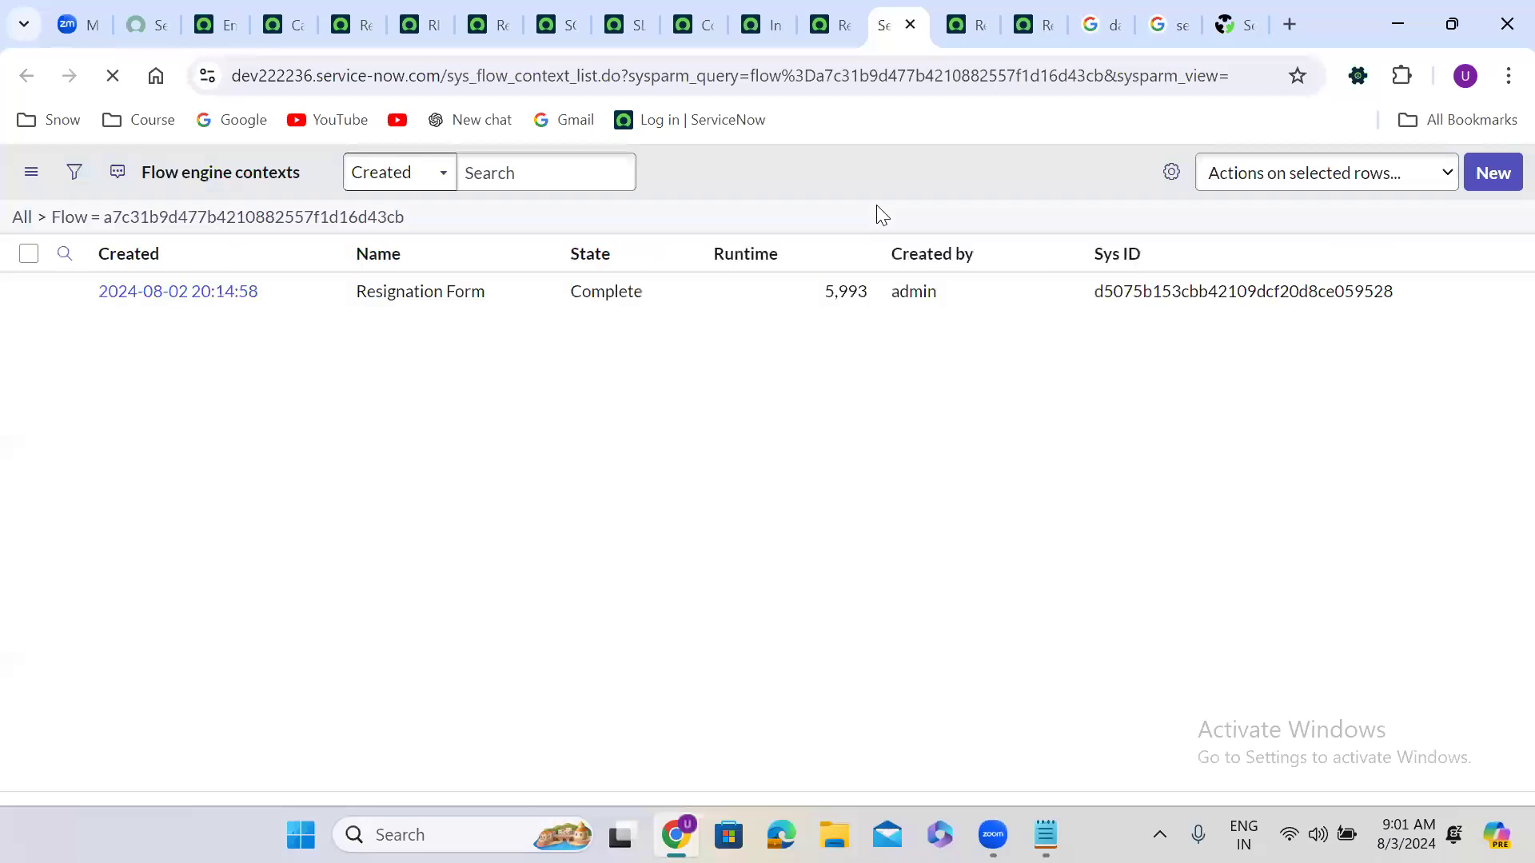
{"action": "left_click", "coordinate": [212, 341]}
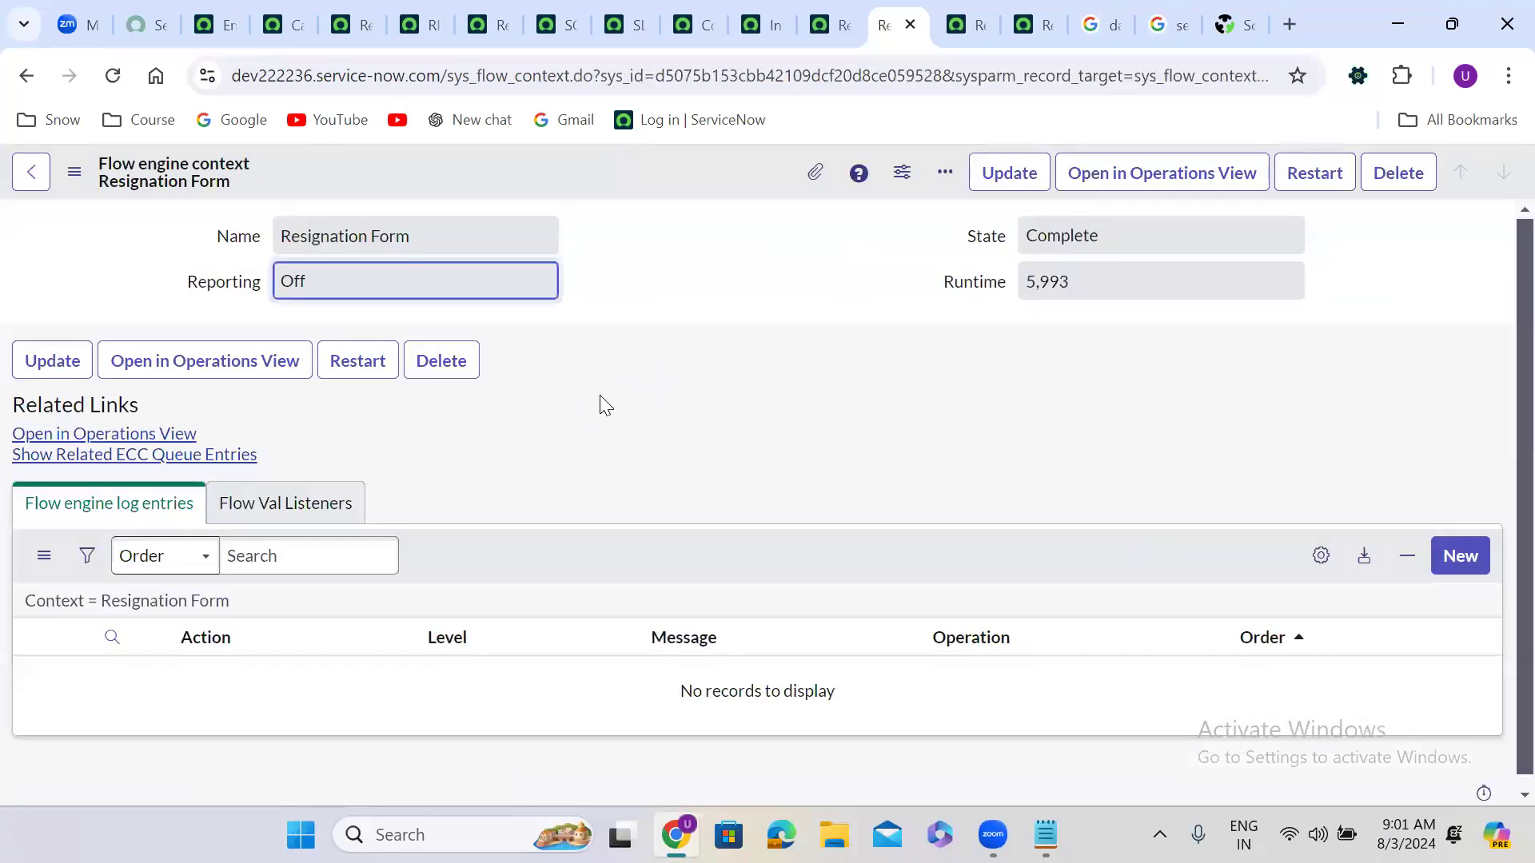
{"action": "left_click", "coordinate": [366, 367]}
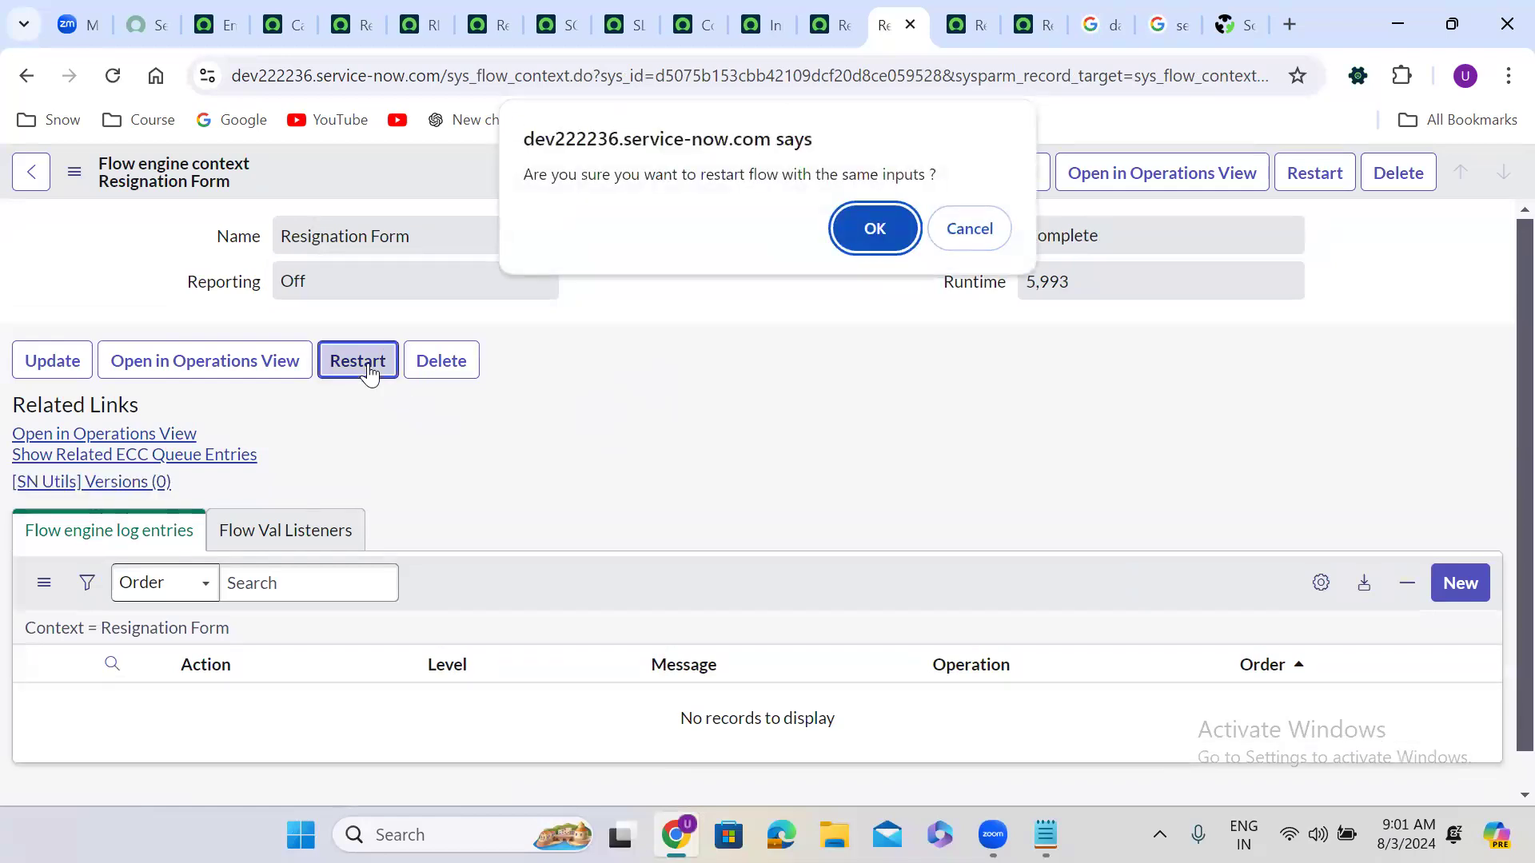
{"action": "left_click", "coordinate": [865, 233]}
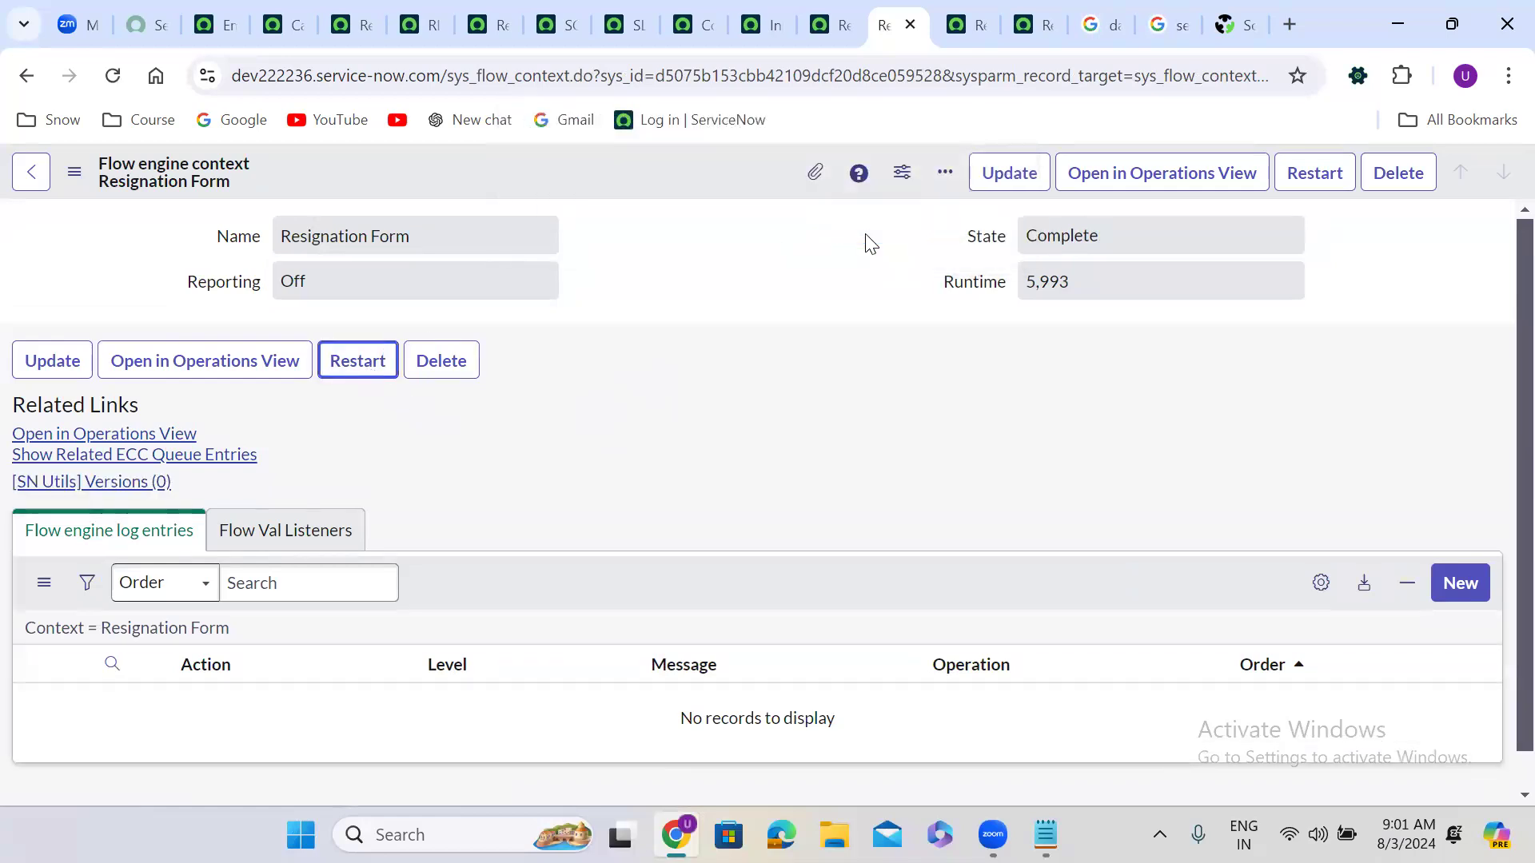
Step: Review the Resignation Form flow, then switch to the Emails list filtered to today
{"action": "left_click", "coordinate": [825, 18]}
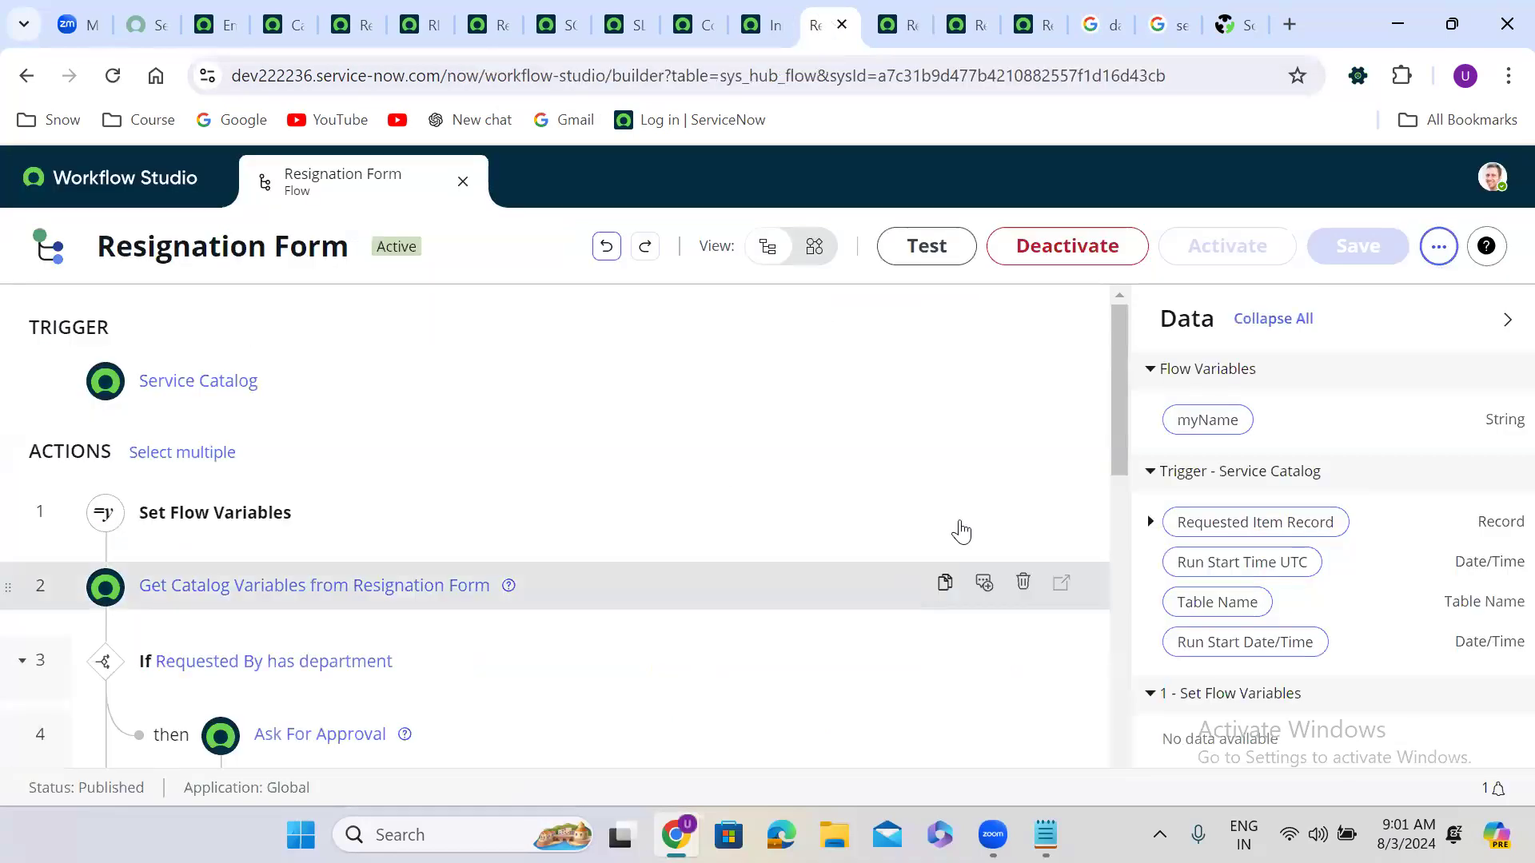
{"action": "left_click_drag", "start_coordinate": [1117, 387], "coordinate": [1120, 482]}
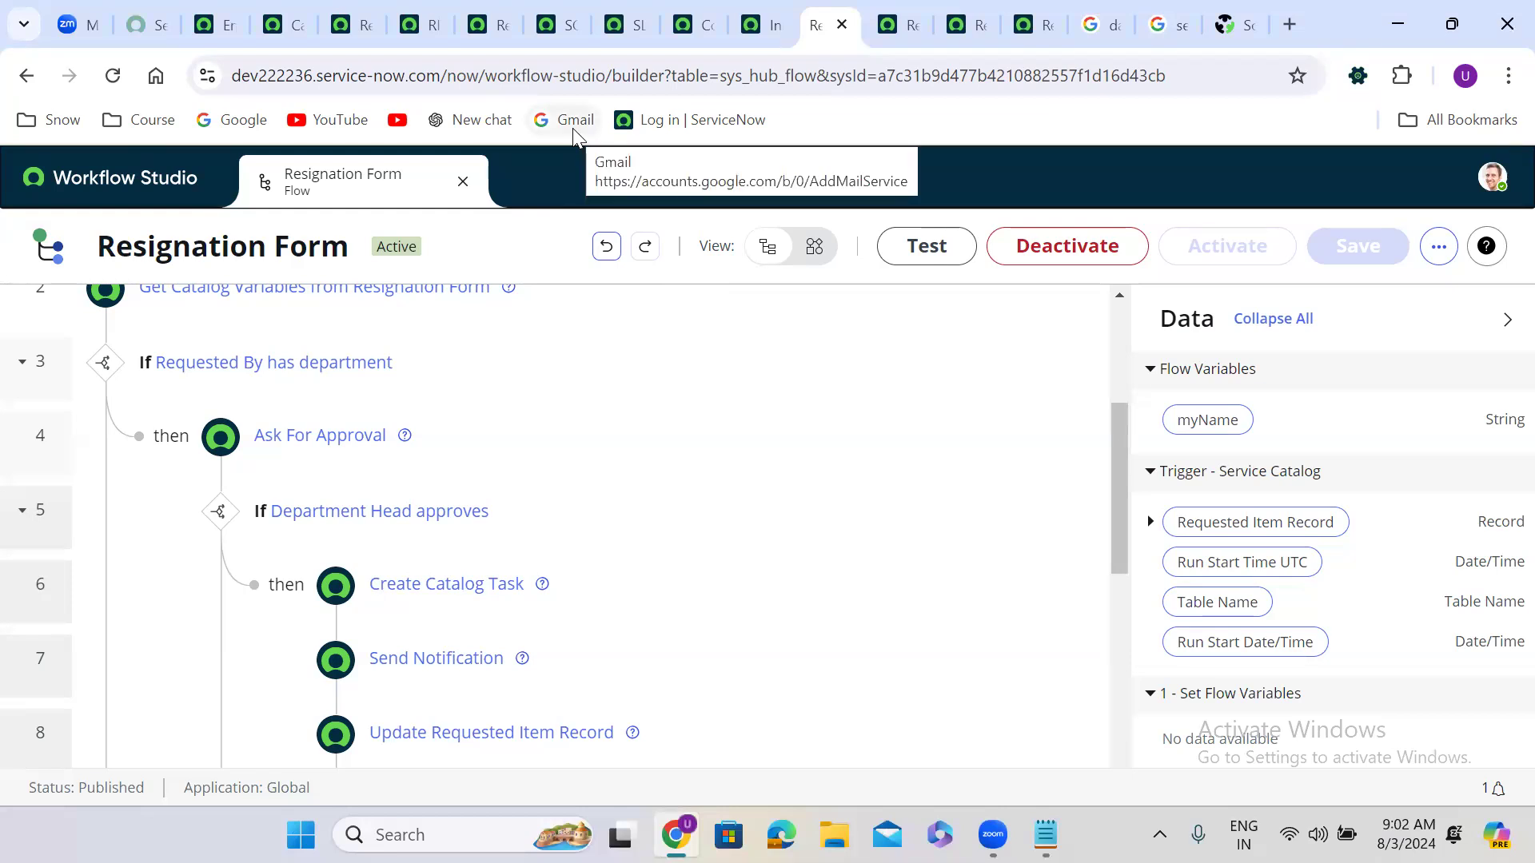
{"action": "left_click", "coordinate": [214, 19]}
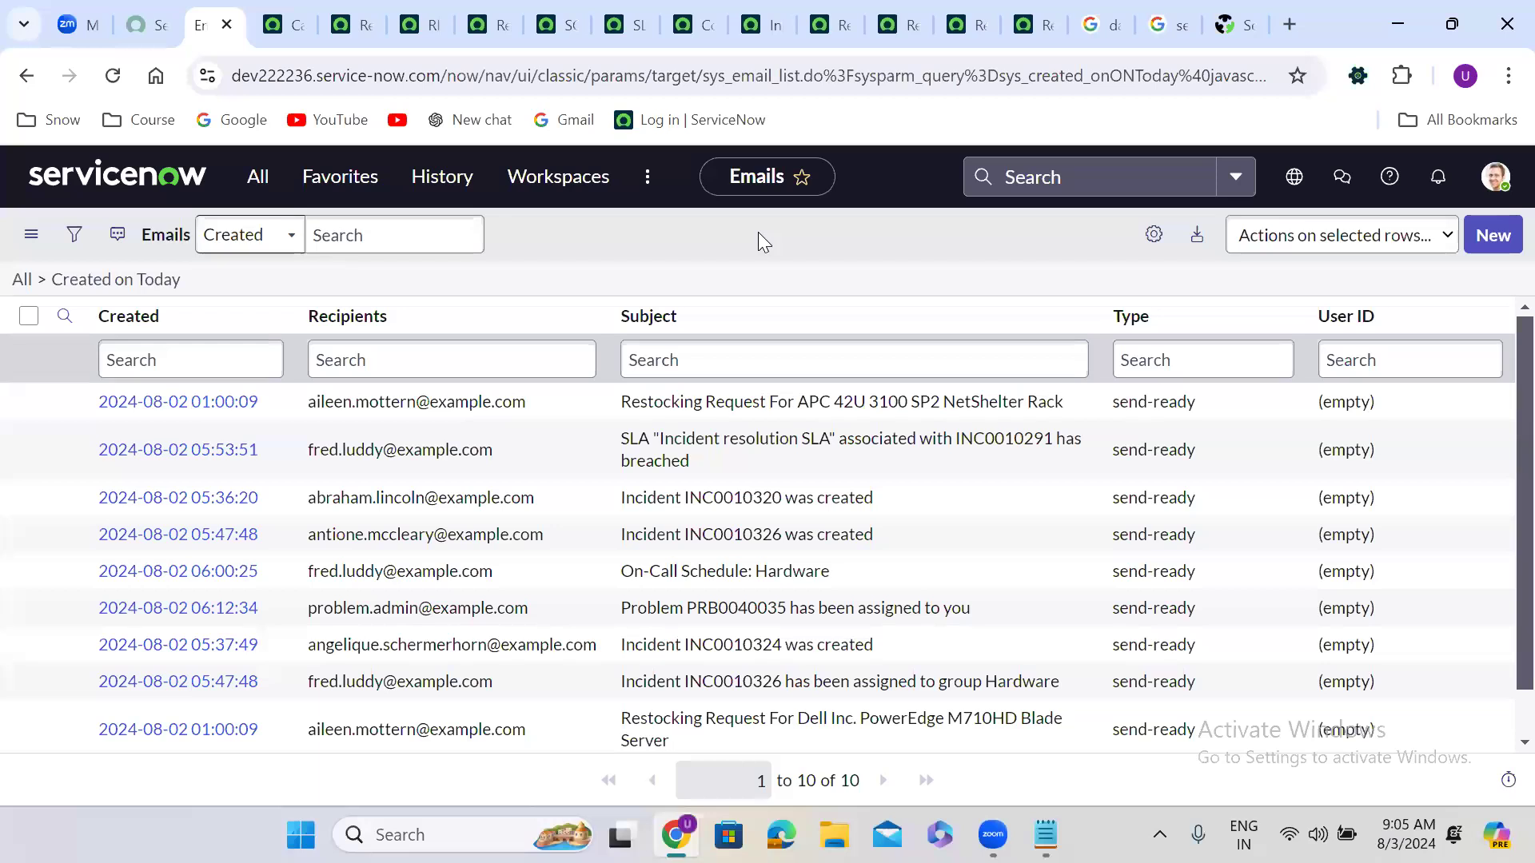
Step: In a new tab, reopen the webassessor ServiceNow Register for a Certification Exam page from history
{"action": "left_click", "coordinate": [1290, 19]}
{"action": "type", "text": "we"}
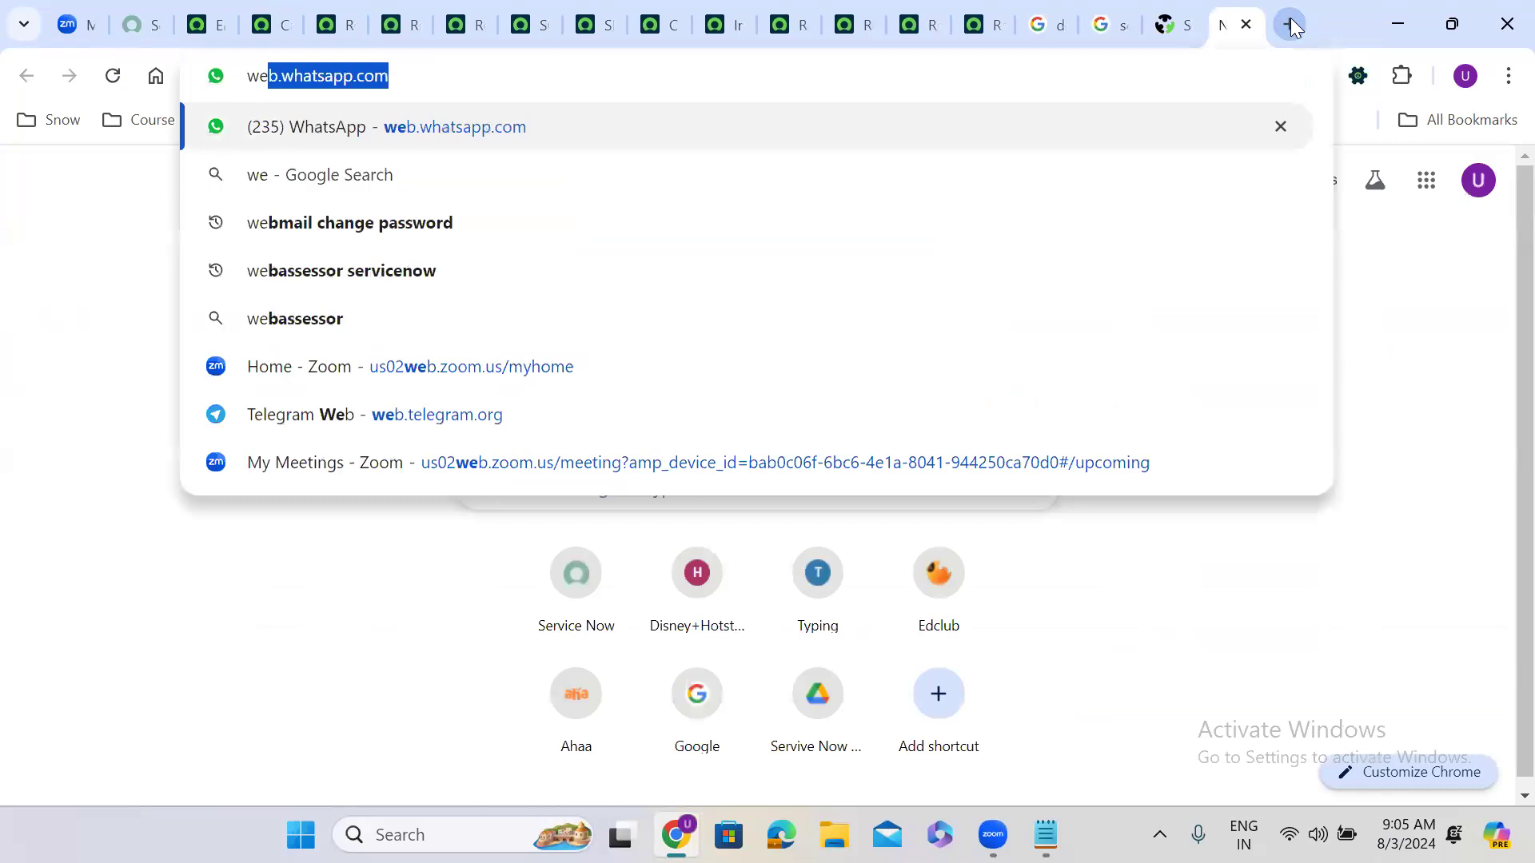
{"action": "type", "text": "bass"}
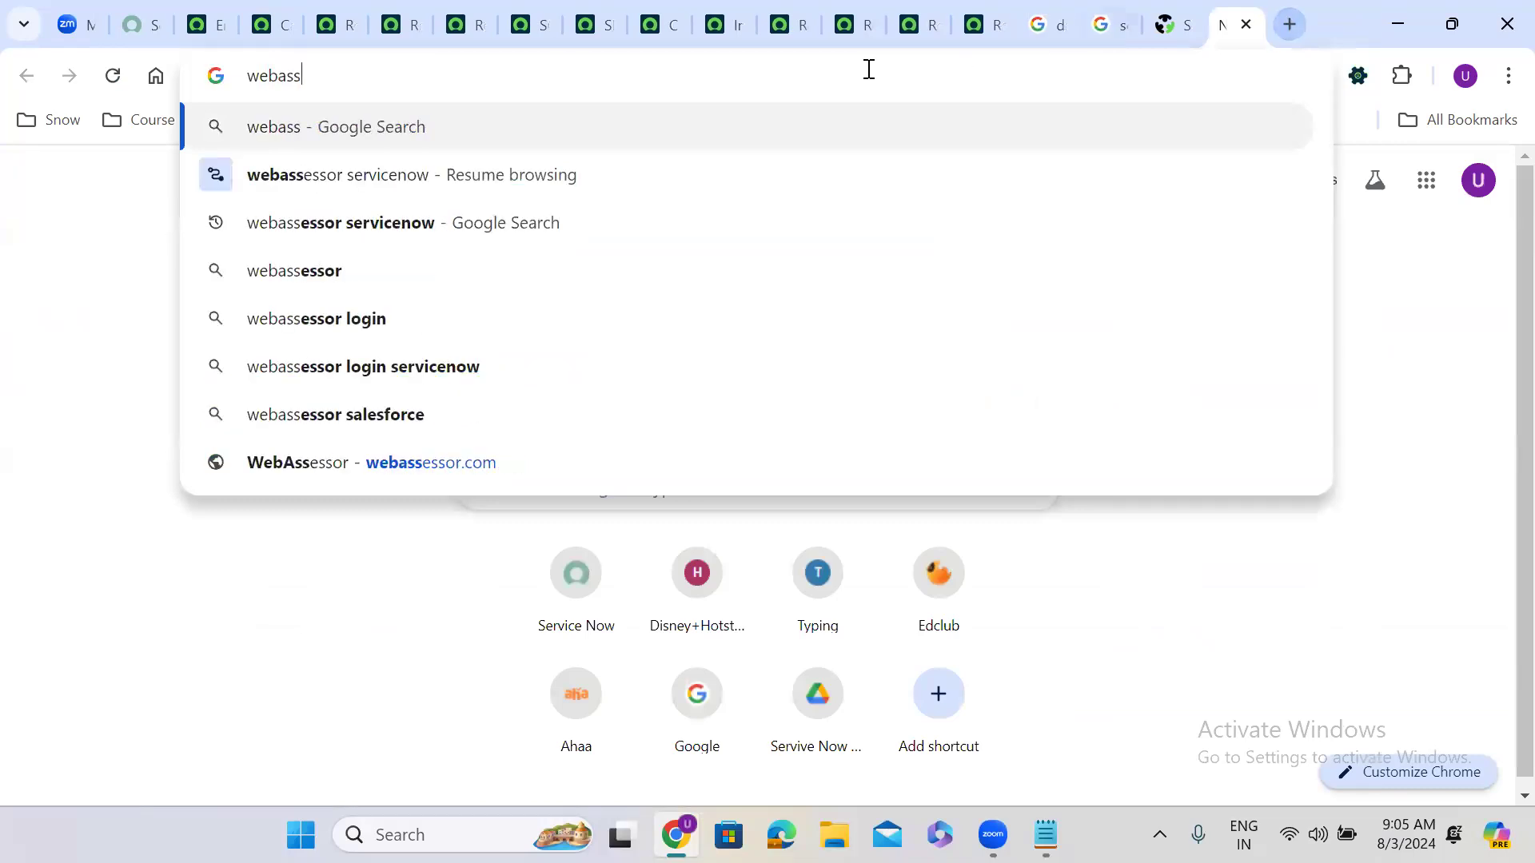
{"action": "left_click", "coordinate": [411, 176]}
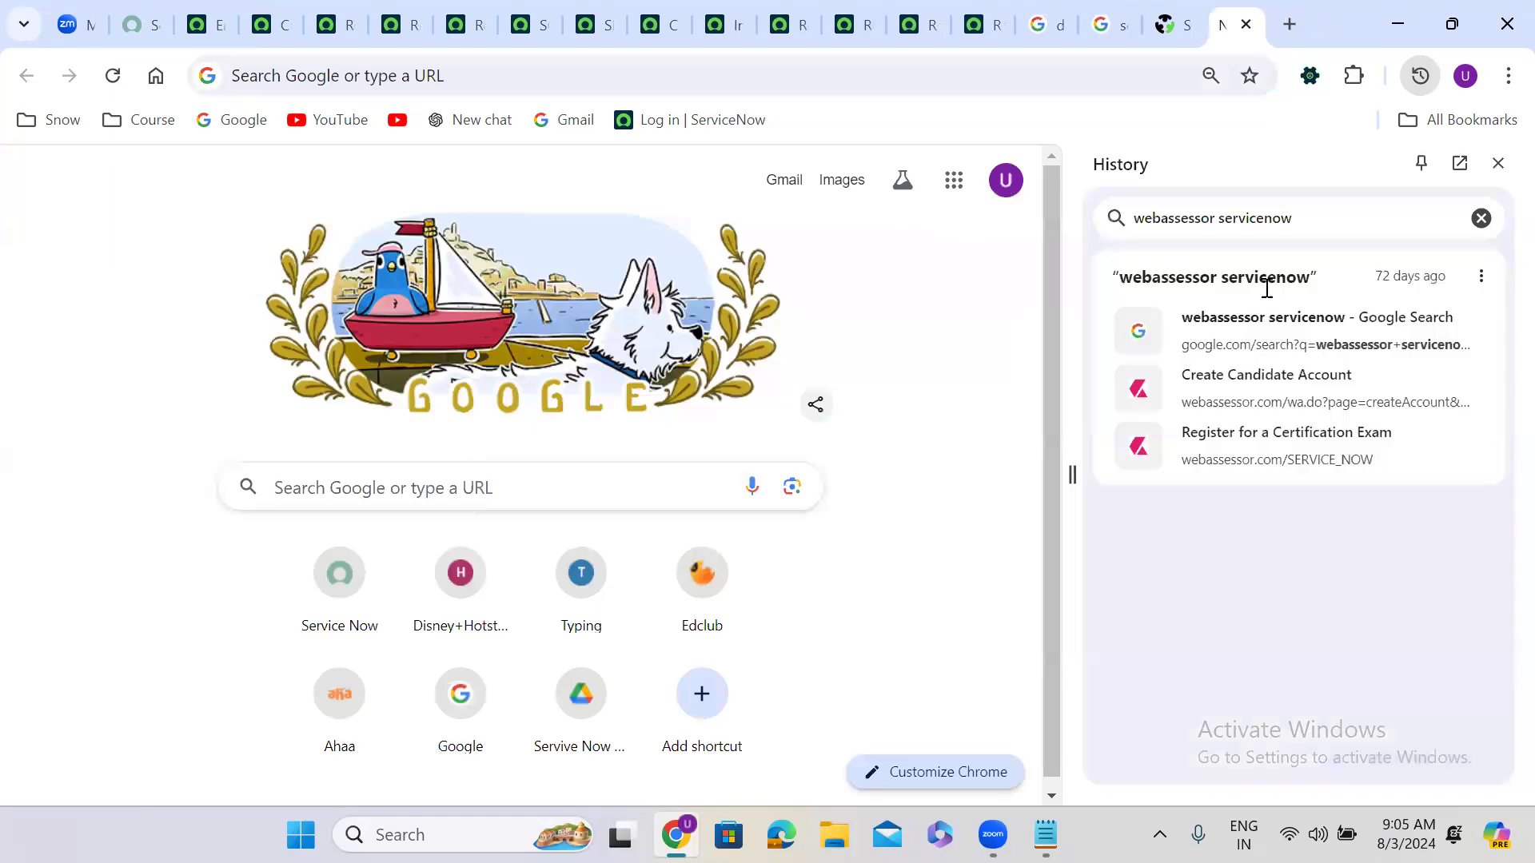
{"action": "left_click", "coordinate": [1303, 457]}
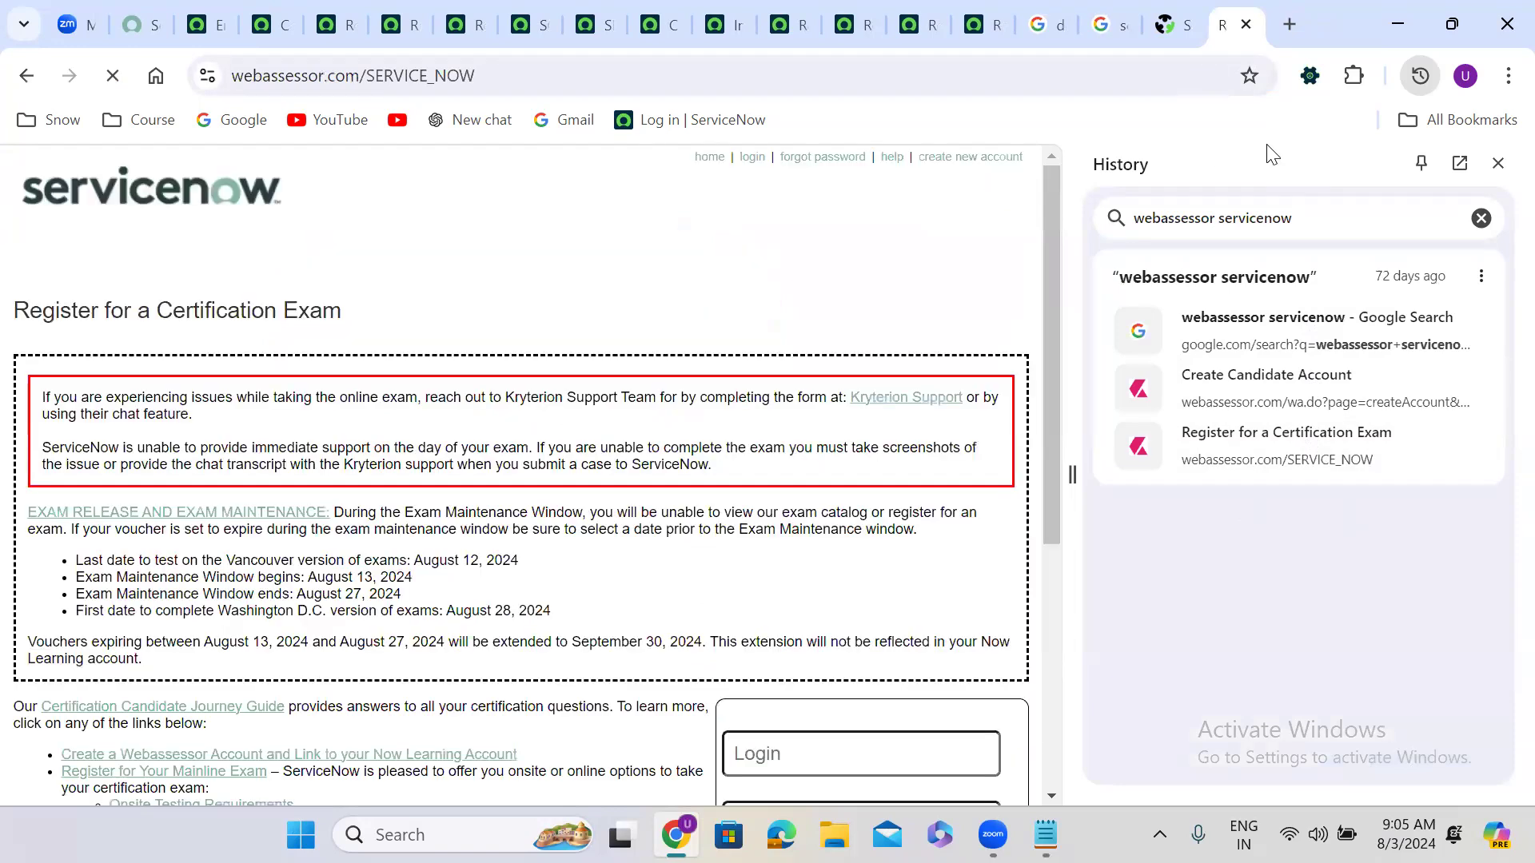
Step: Close the History side panel and scroll through the exam registration page
{"action": "left_click", "coordinate": [1500, 161]}
{"action": "scroll", "coordinate": [902, 323], "scroll_direction": "down", "scroll_amount": 2}
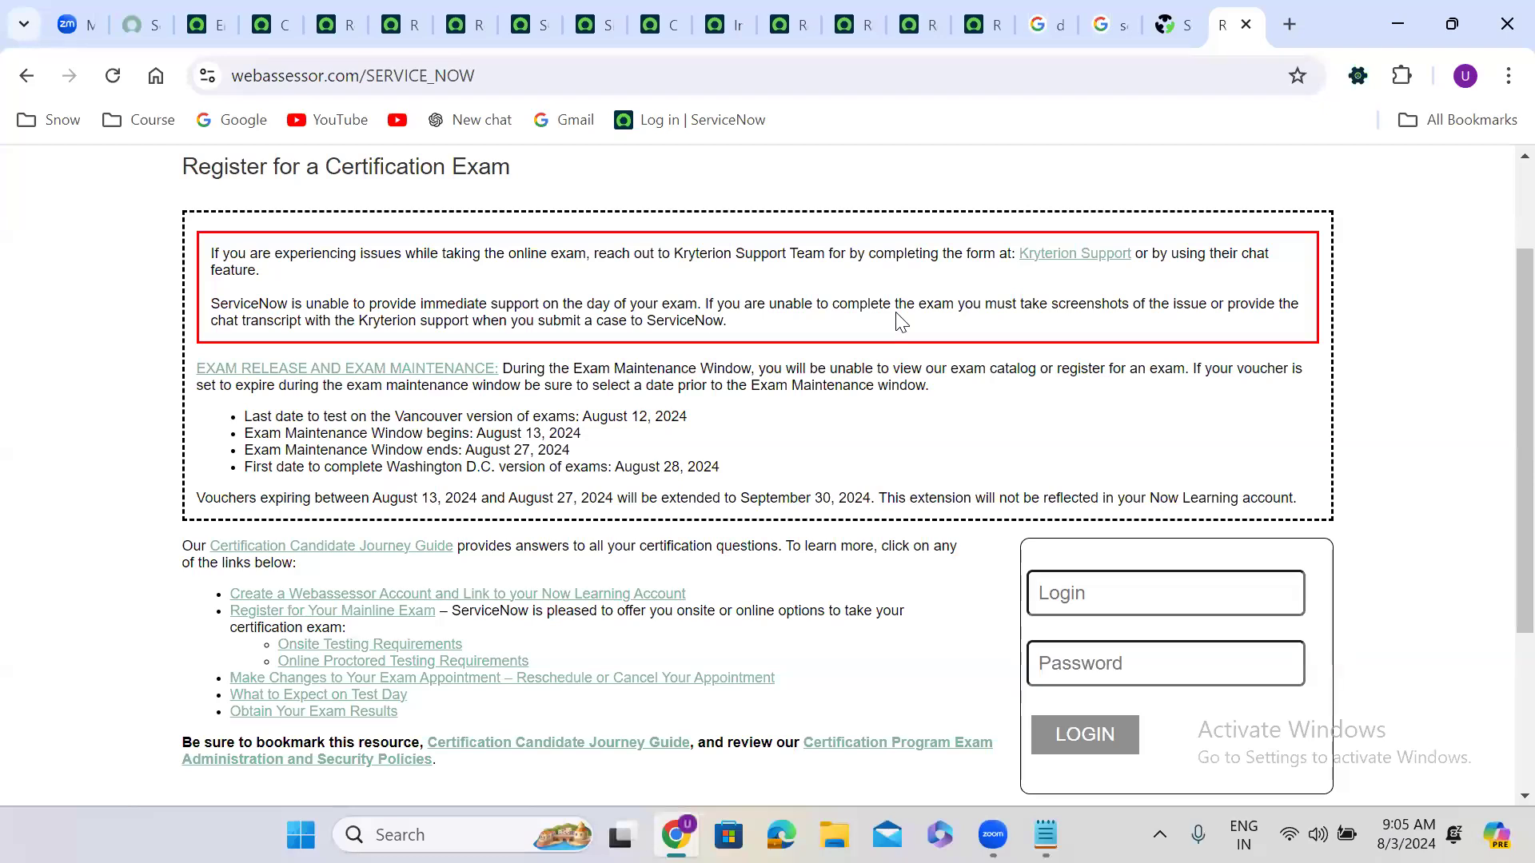
{"action": "scroll", "coordinate": [901, 320], "scroll_direction": "up", "scroll_amount": 2}
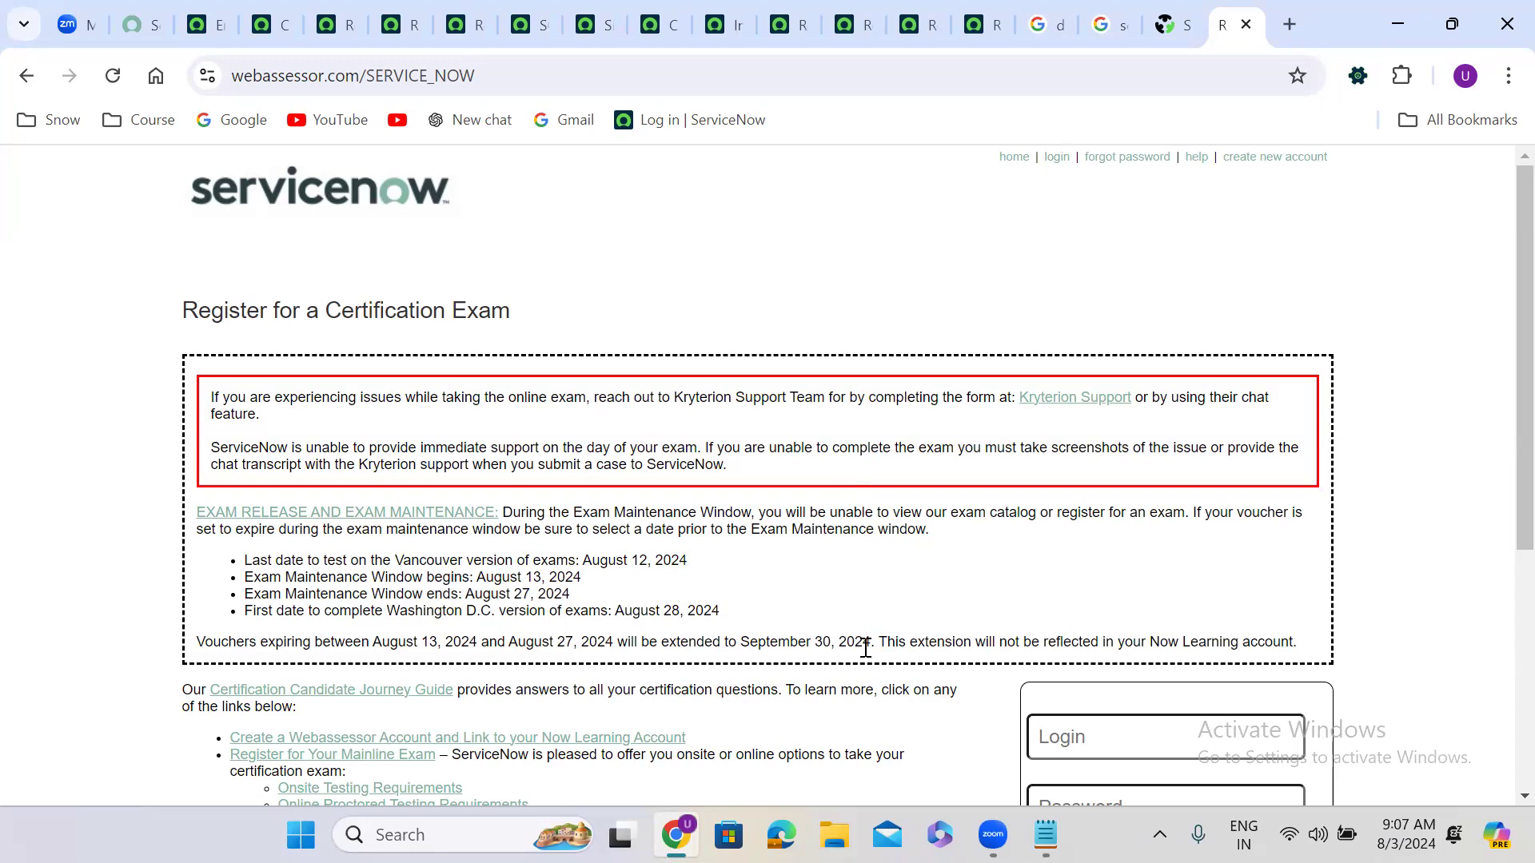
Step: Scroll down the registration page to the Login and Password form
{"action": "scroll", "coordinate": [634, 664], "scroll_direction": "down", "scroll_amount": 5}
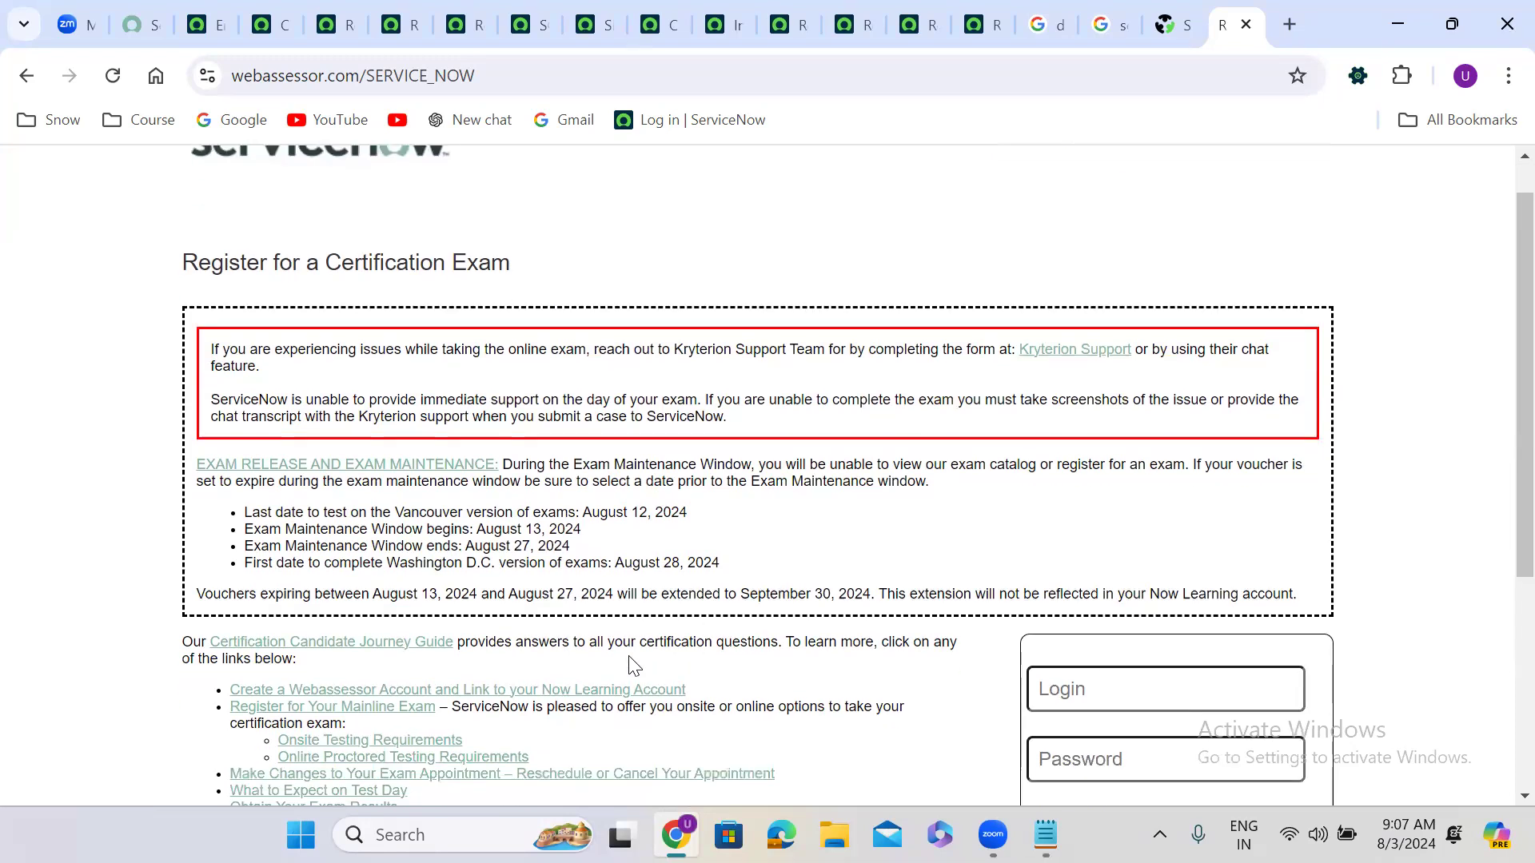